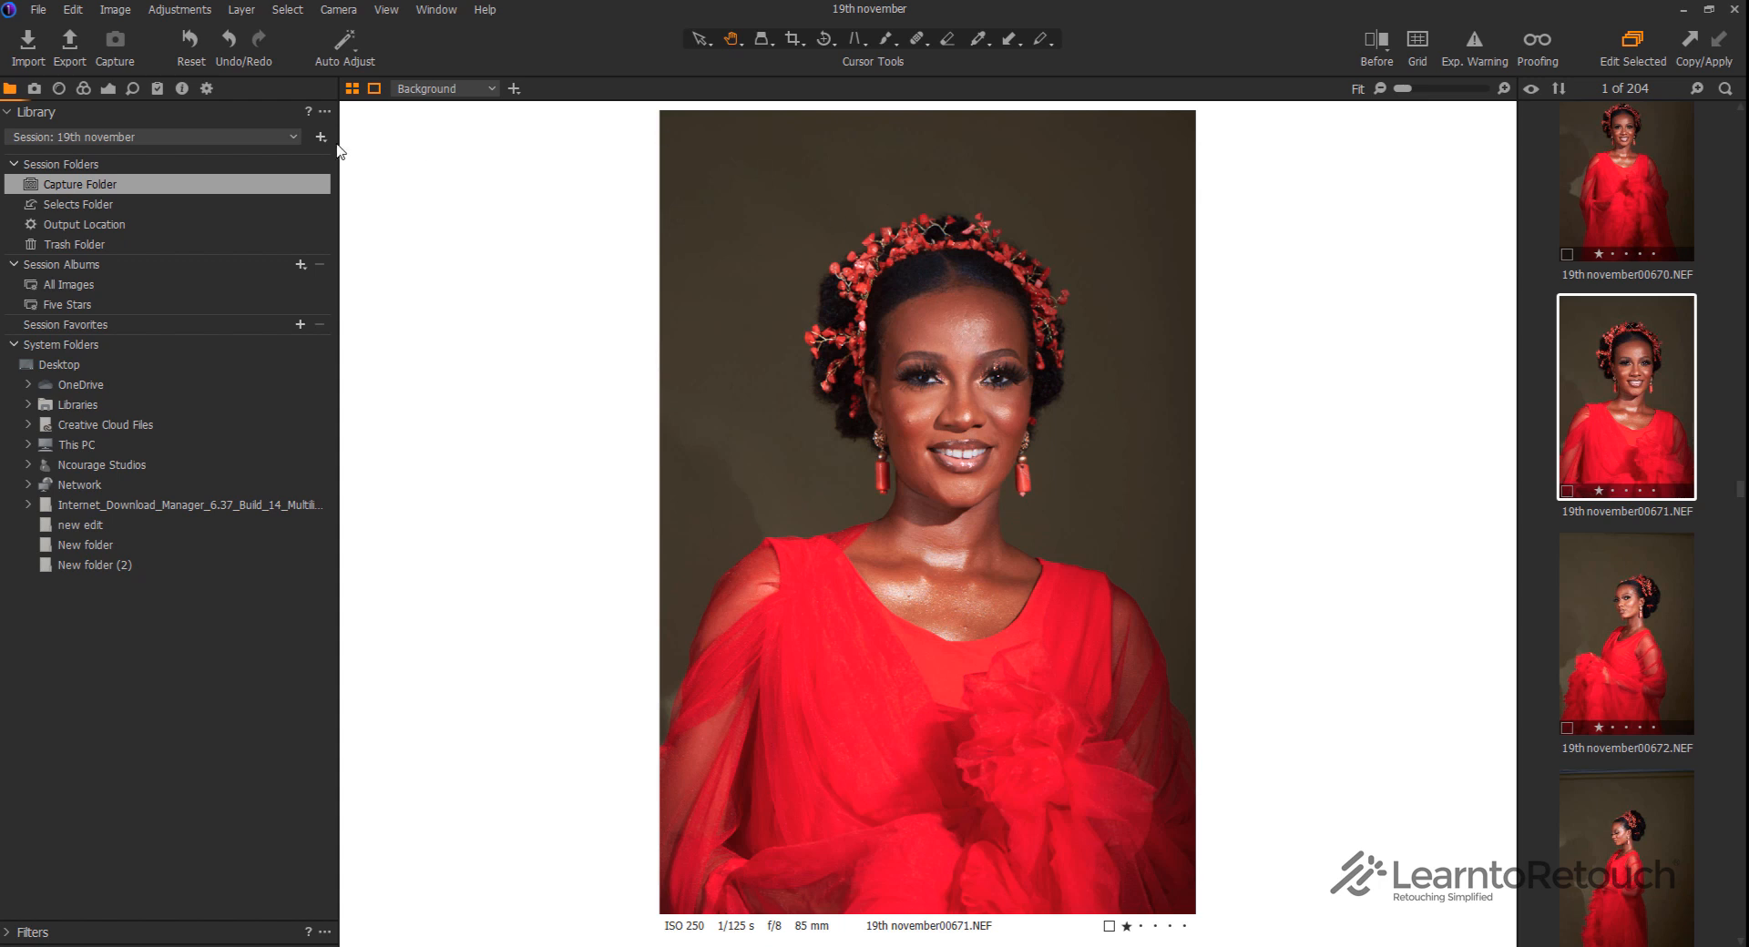
Create a new session named "Retouching Video" on drive D with the Blank template and maximize its window
{"action": "left_click", "coordinate": [36, 11]}
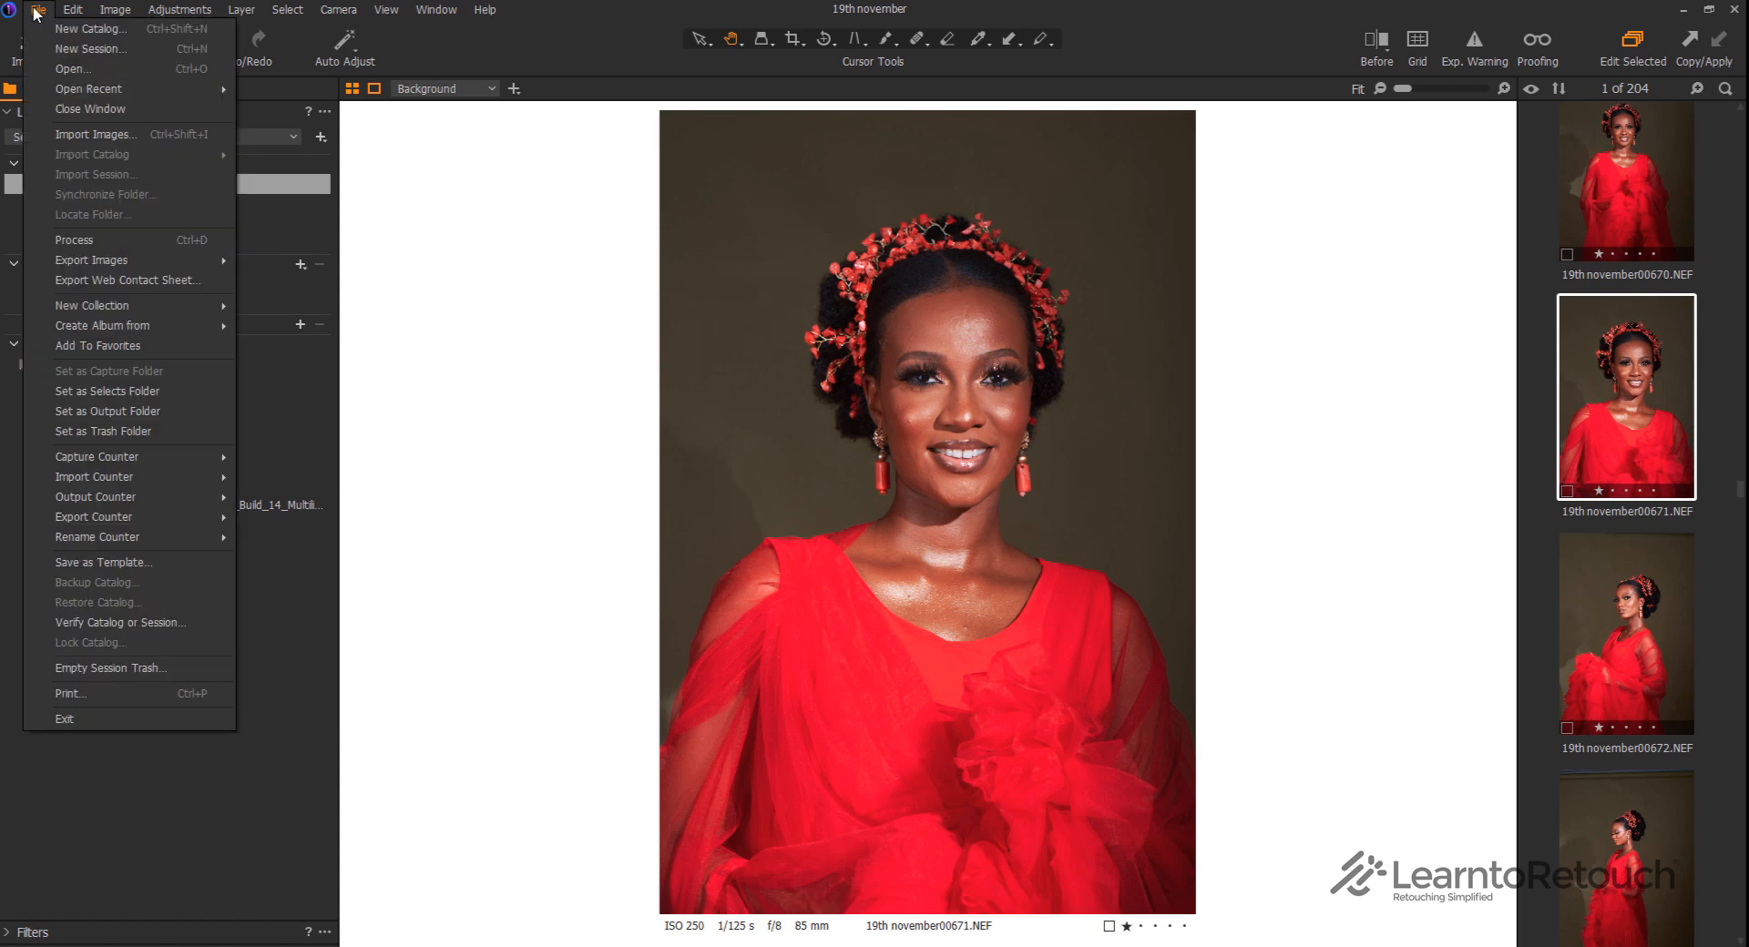
{"action": "left_click", "coordinate": [82, 49]}
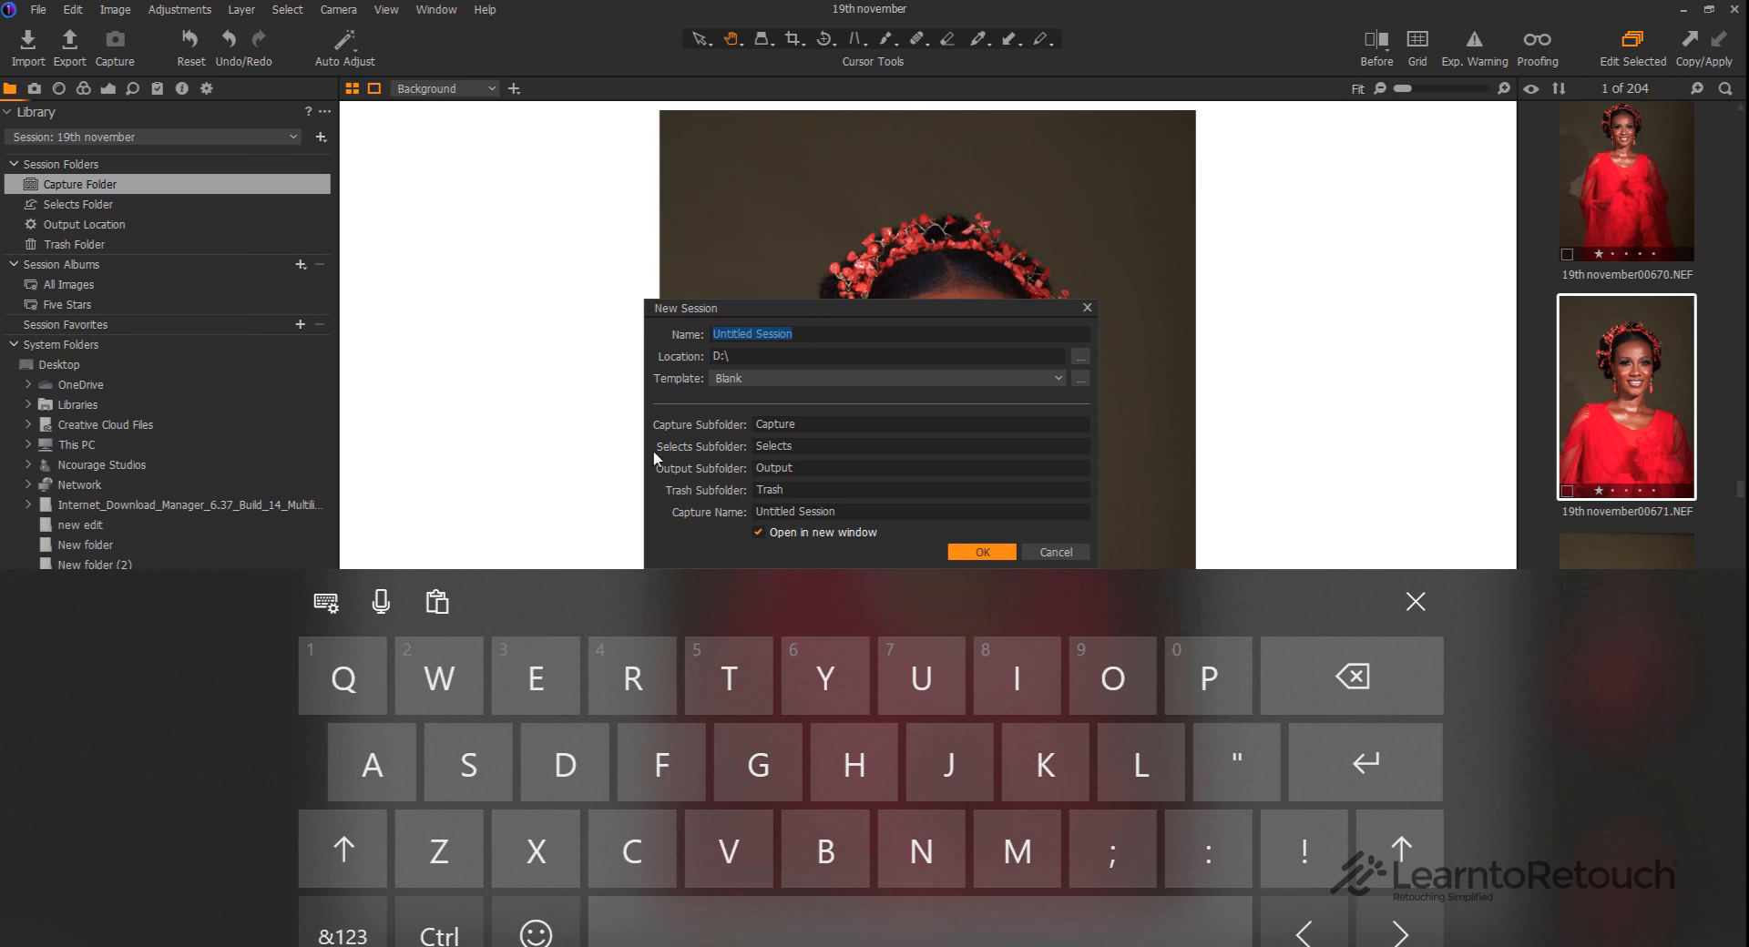
{"action": "left_click", "coordinate": [1414, 601]}
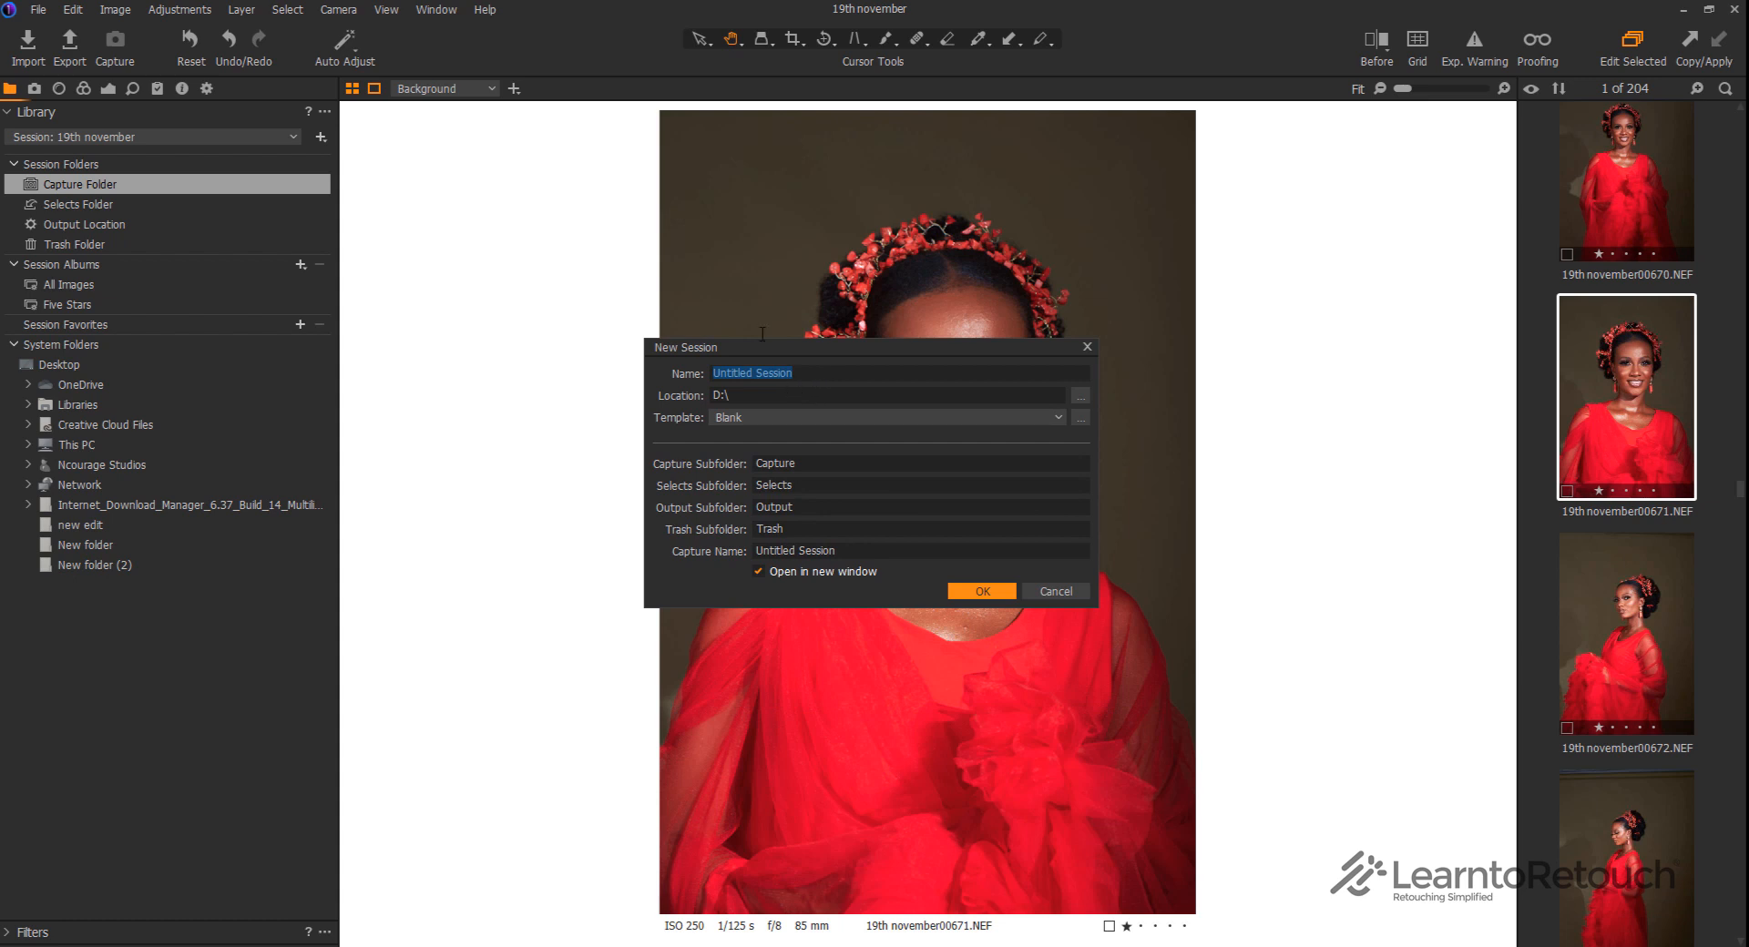
{"action": "type", "text": "REtouching Video"}
{"action": "left_click", "coordinate": [1000, 593]}
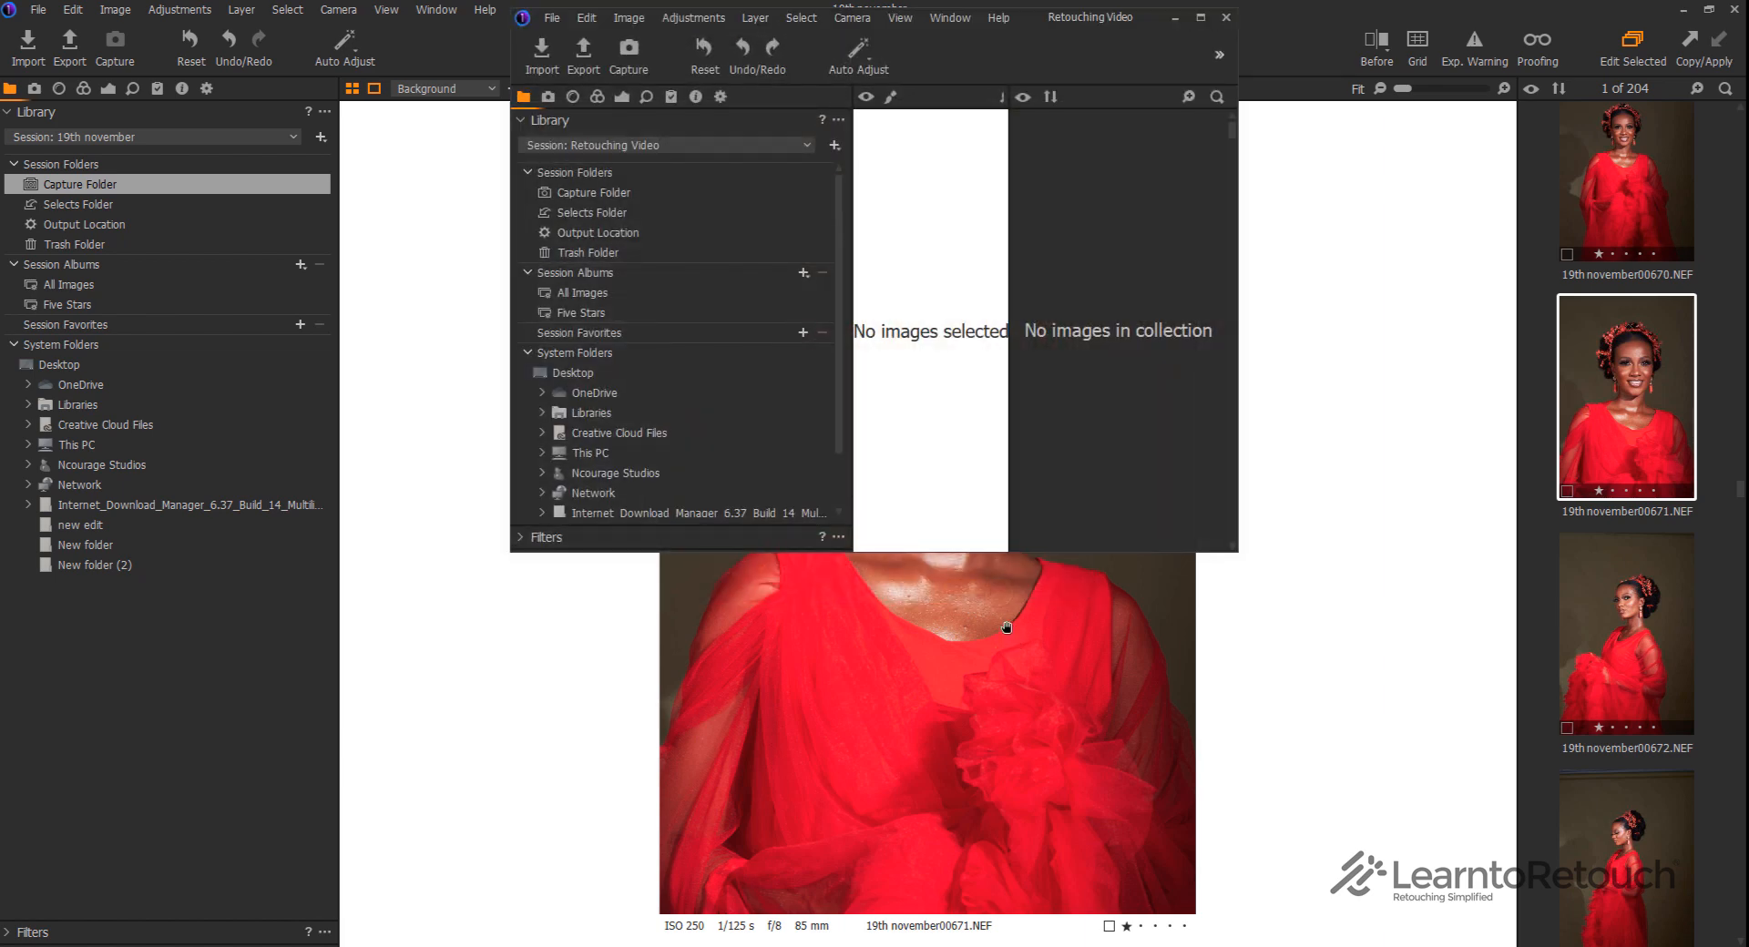
{"action": "left_click", "coordinate": [1200, 20]}
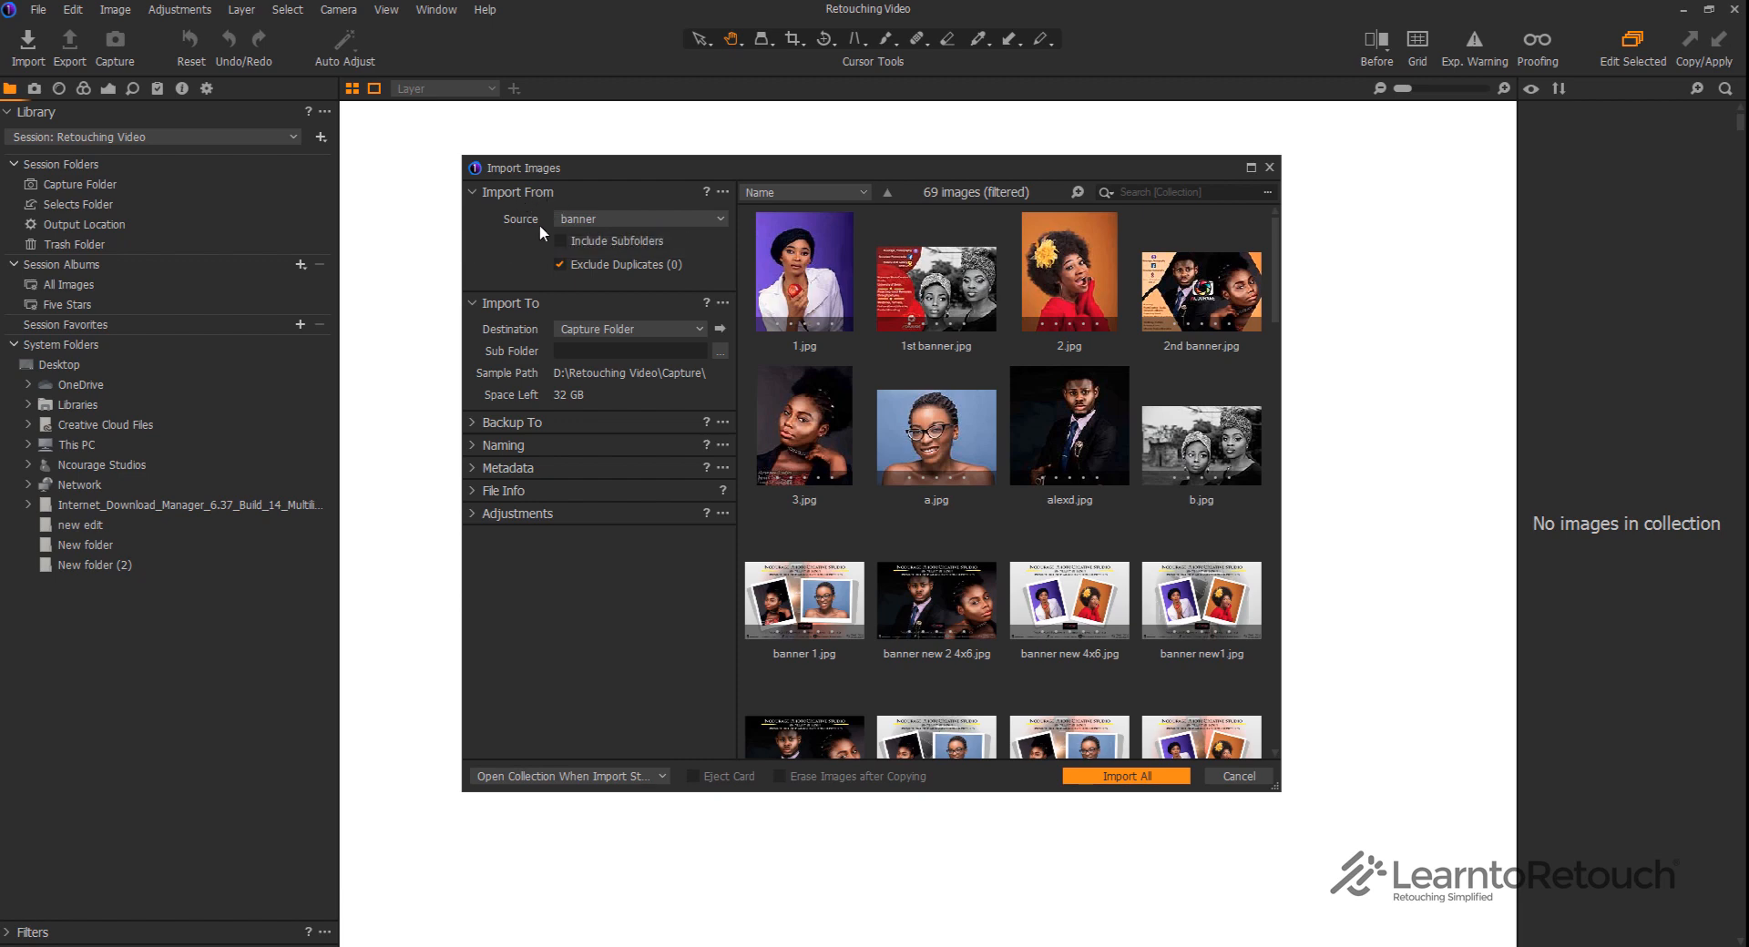
Set the import source to the Capture folder inside 17th November on Local Disk (D:)
{"action": "left_click", "coordinate": [658, 218]}
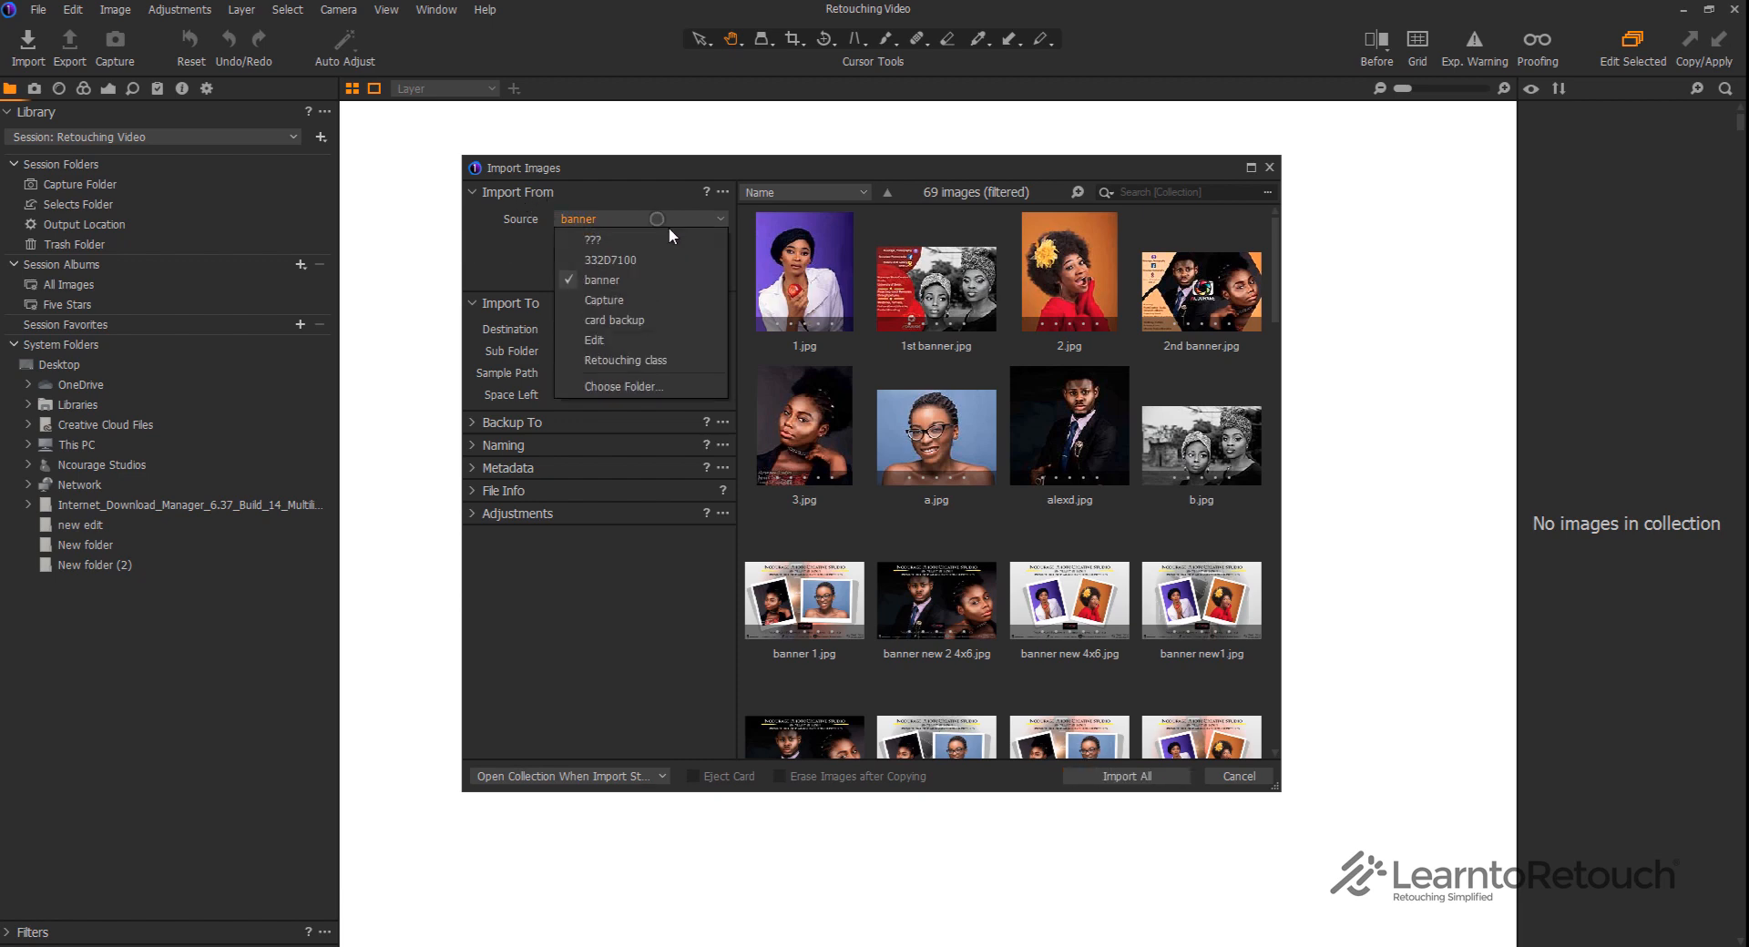
{"action": "left_click", "coordinate": [663, 379]}
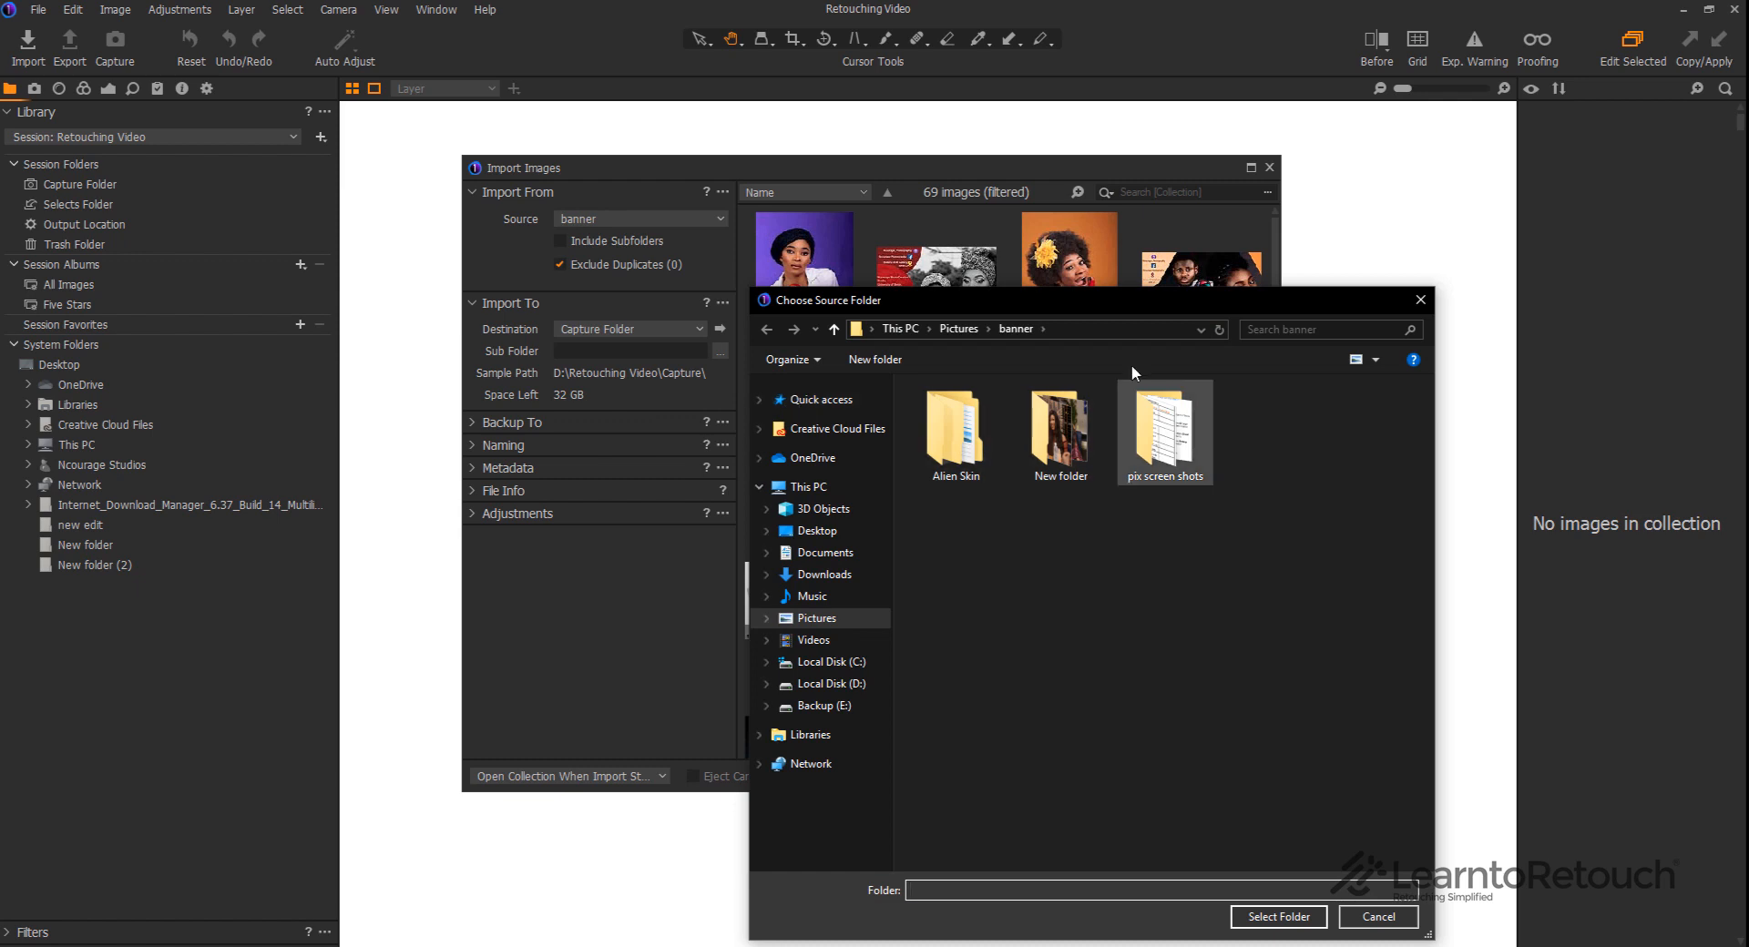
{"action": "left_click_drag", "start_coordinate": [1196, 283], "coordinate": [1195, 56]}
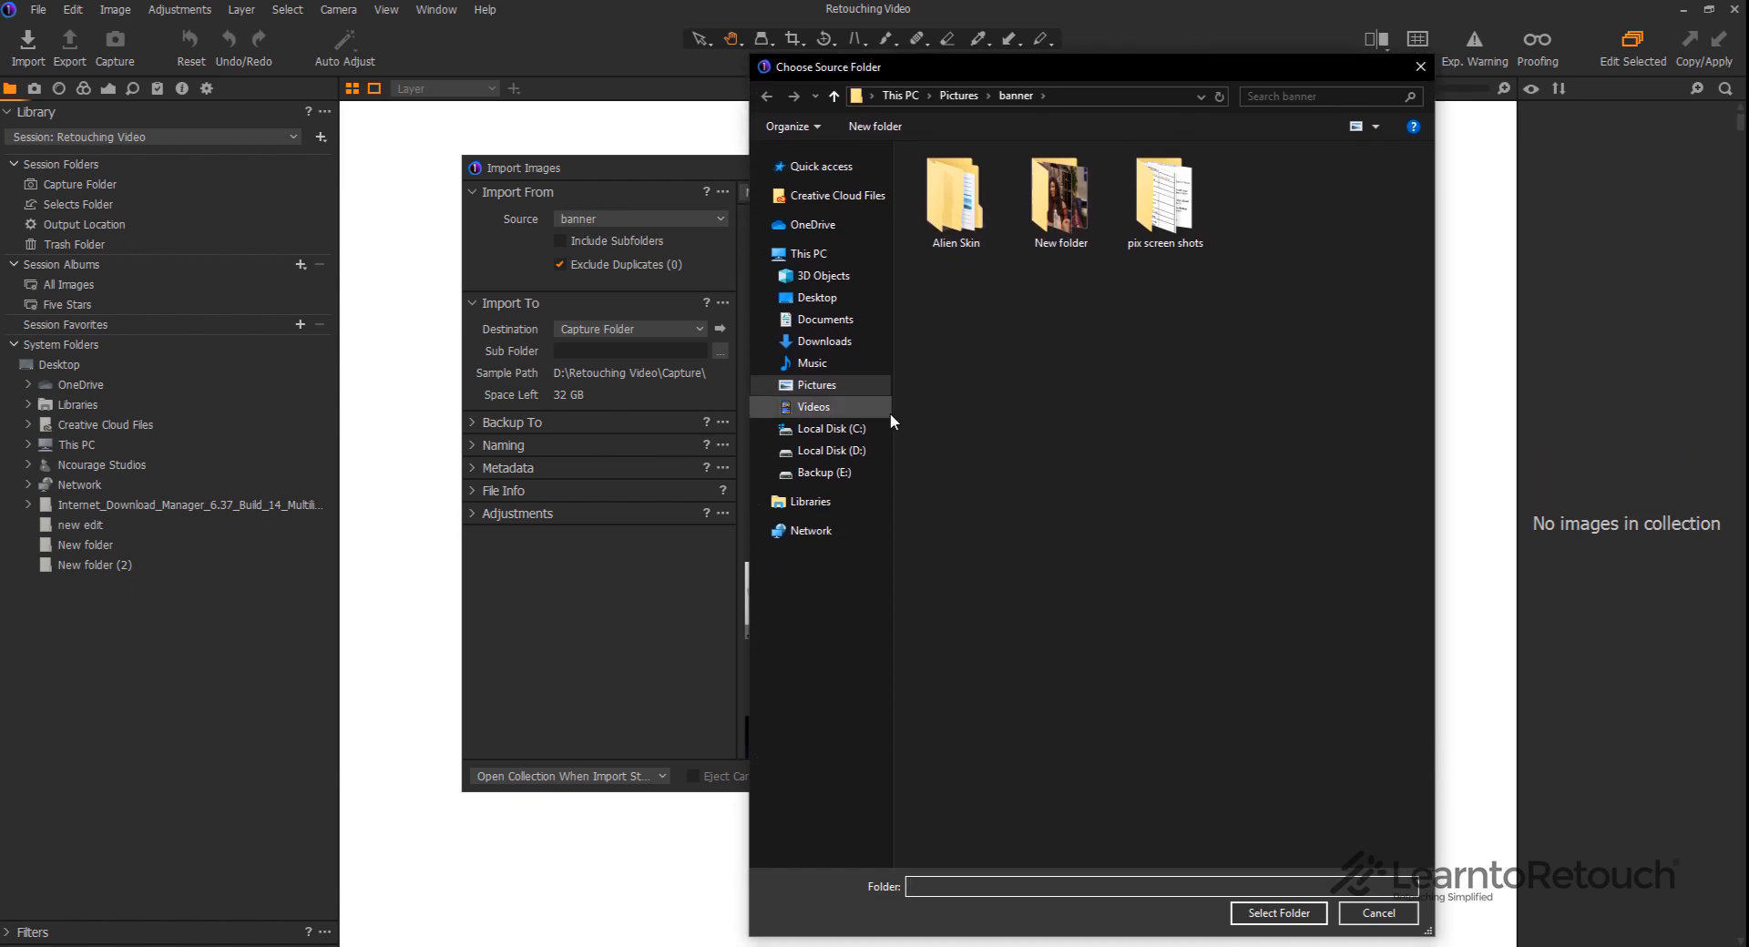
{"action": "left_click", "coordinate": [872, 452]}
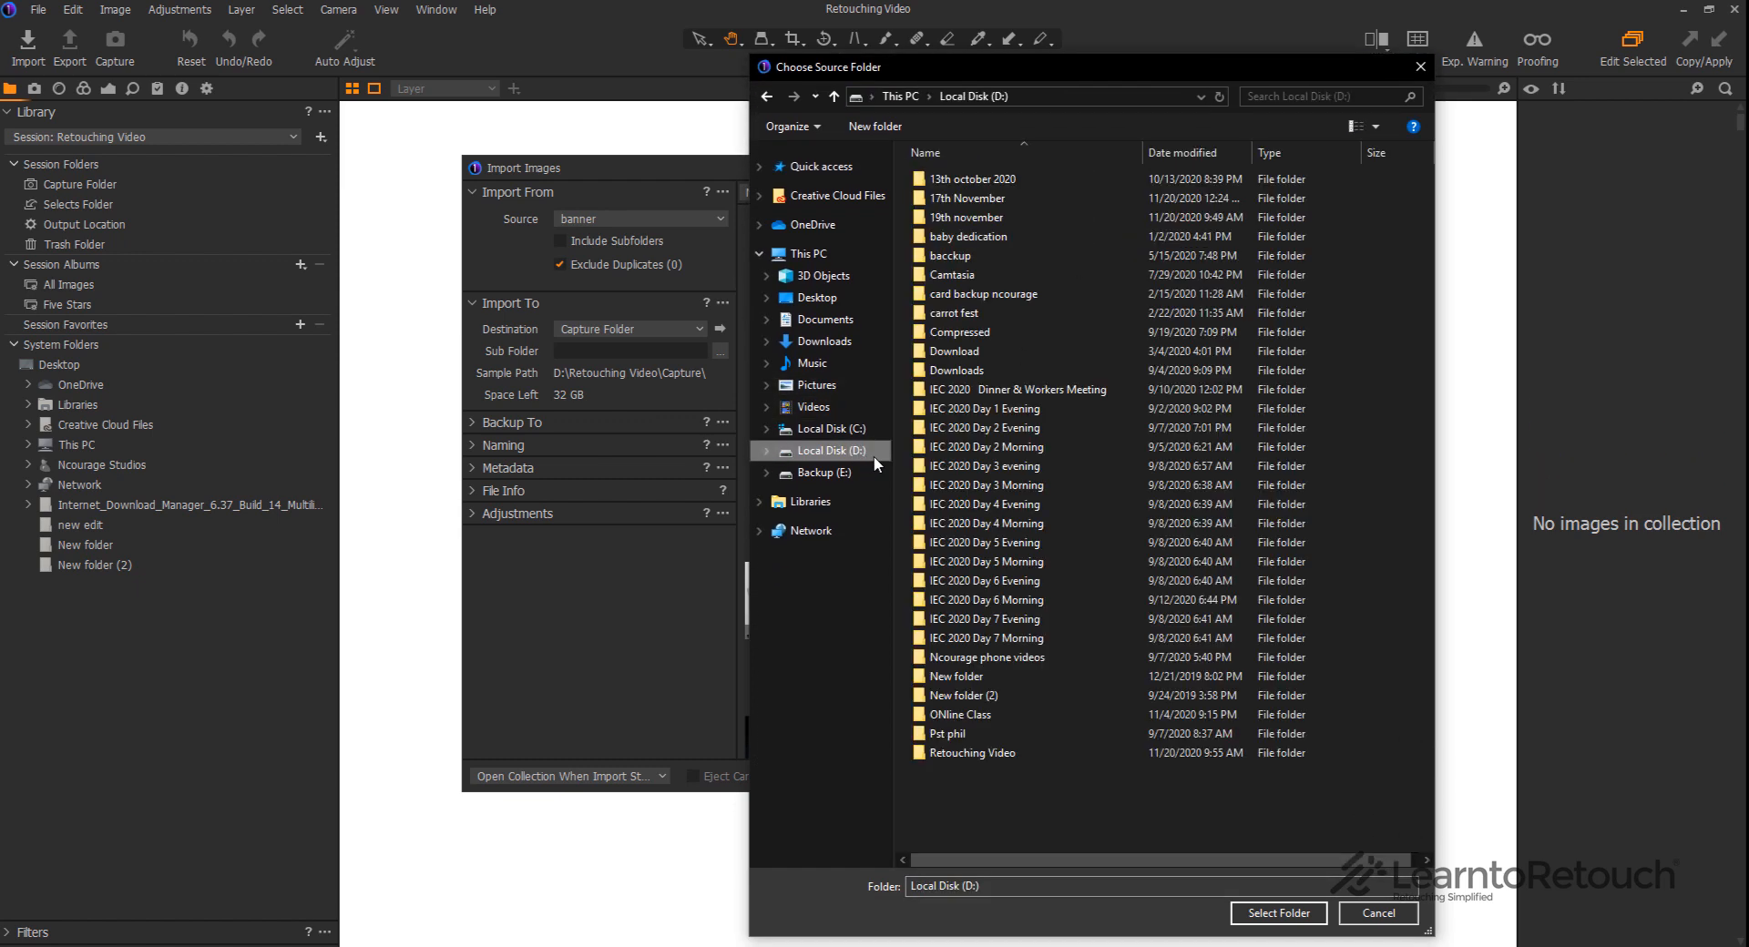
{"action": "double_click", "coordinate": [971, 198]}
{"action": "double_click", "coordinate": [973, 181]}
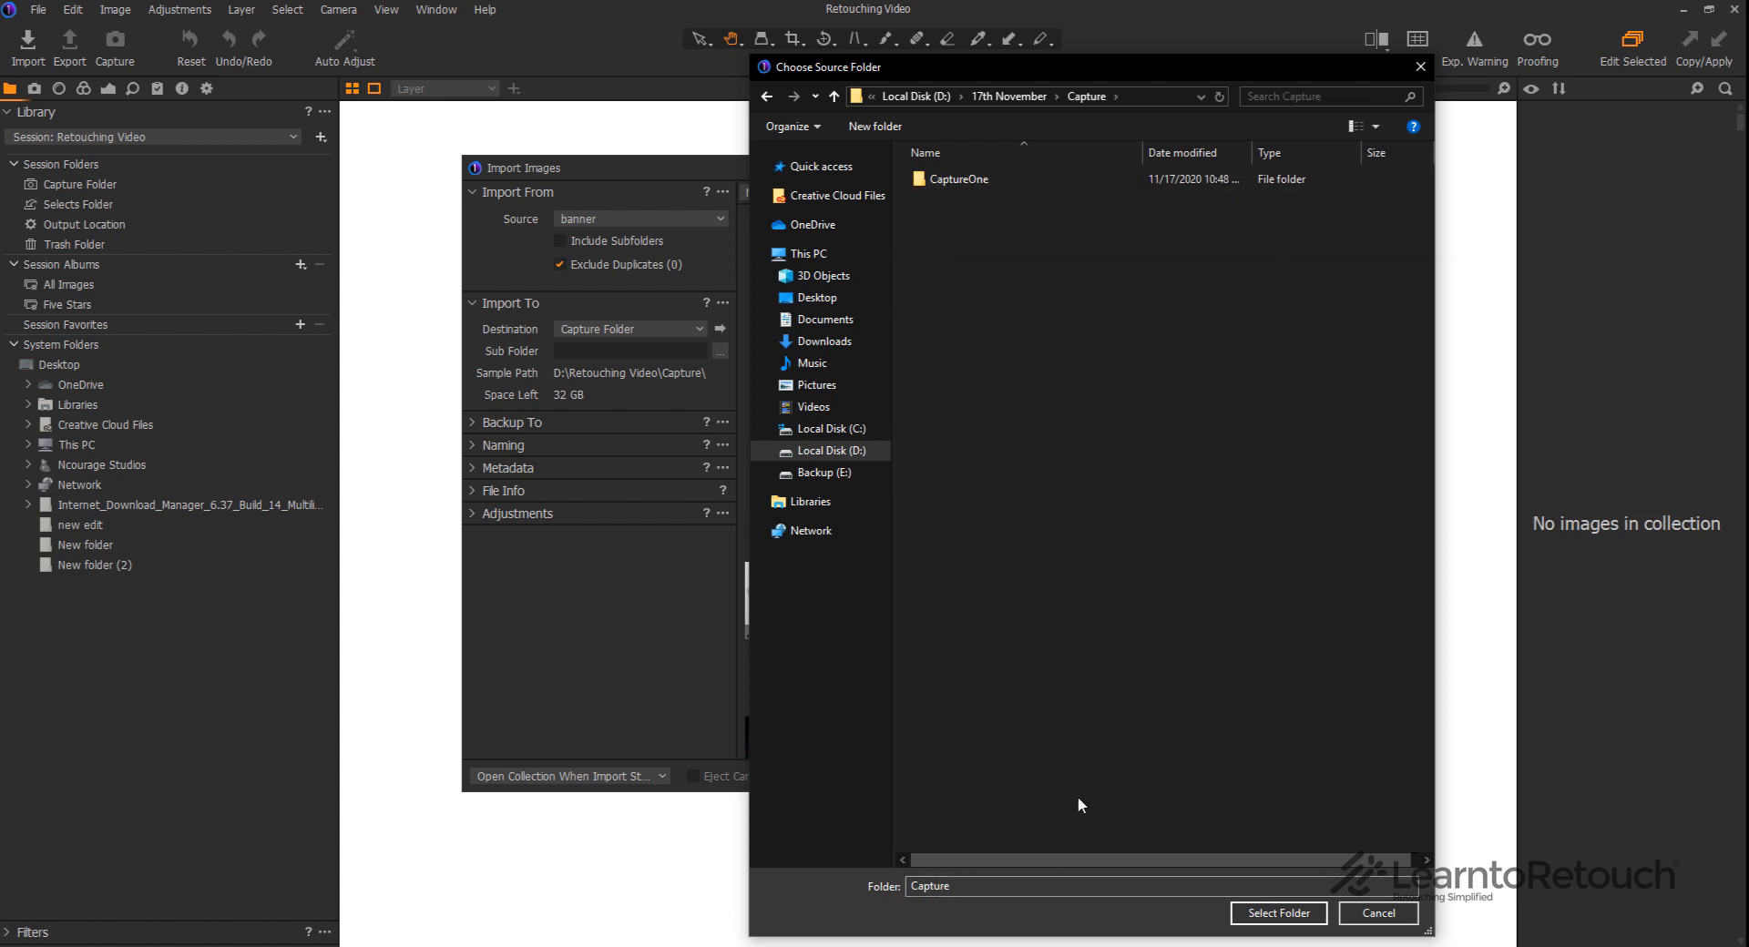
{"action": "left_click", "coordinate": [1284, 915]}
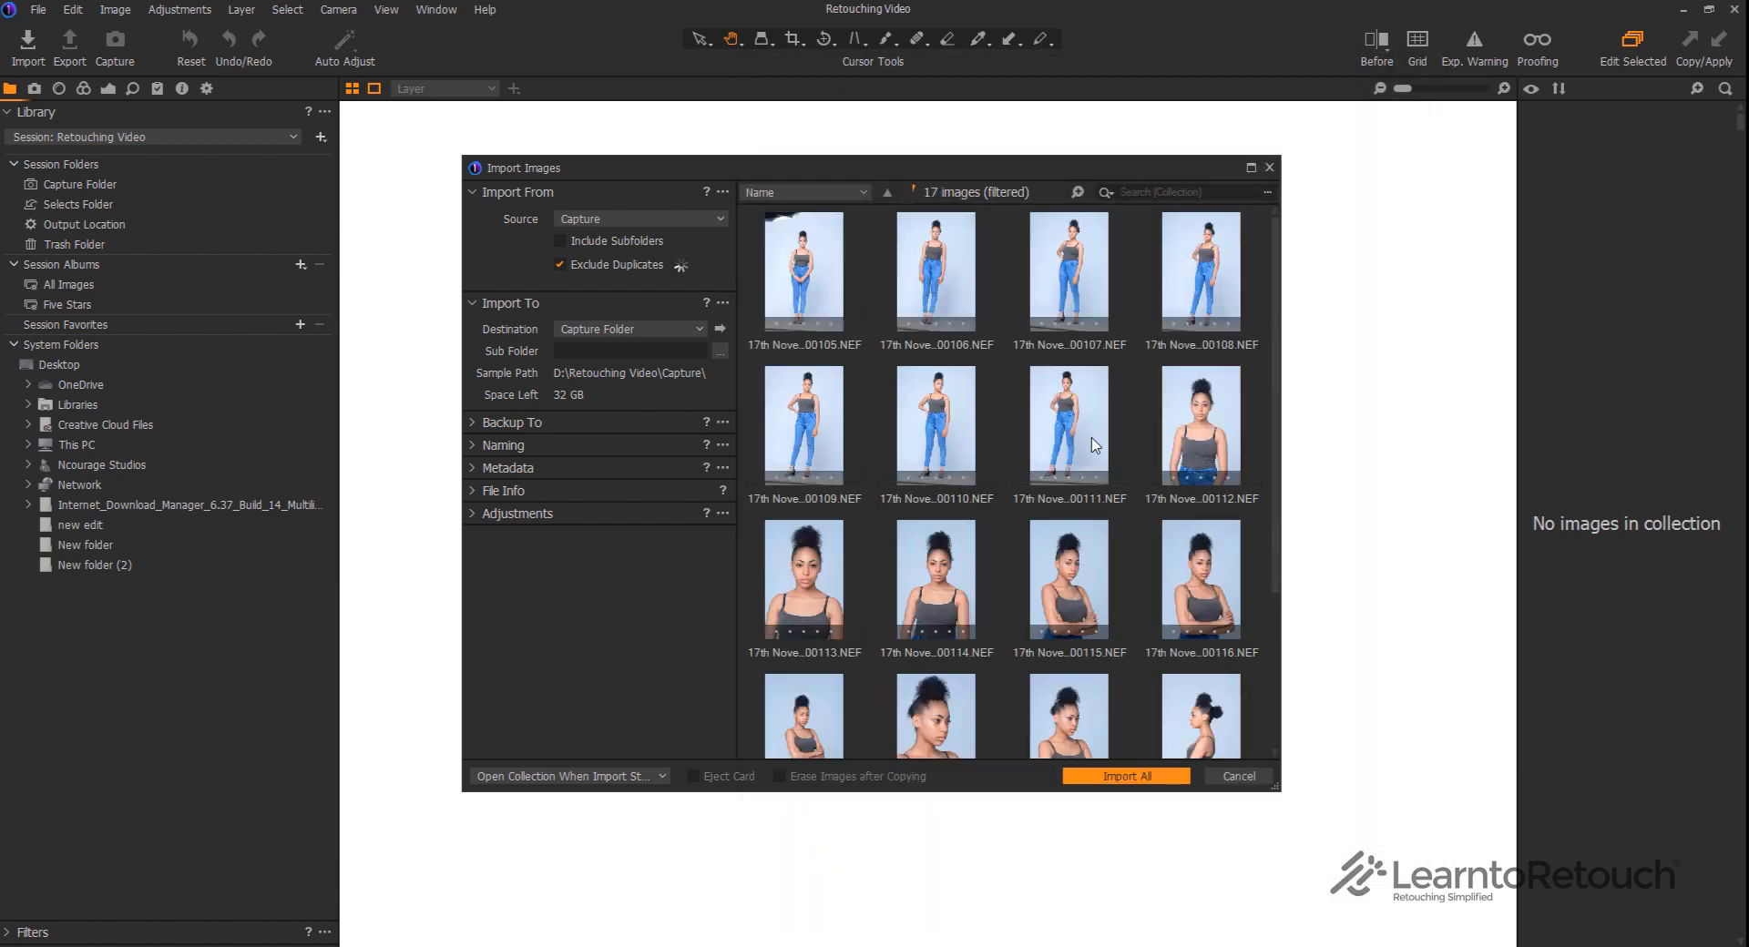
Look through the thumbnails of the 17th November photos available for import
{"action": "scroll", "coordinate": [1089, 611], "scroll_direction": "down", "scroll_amount": 5}
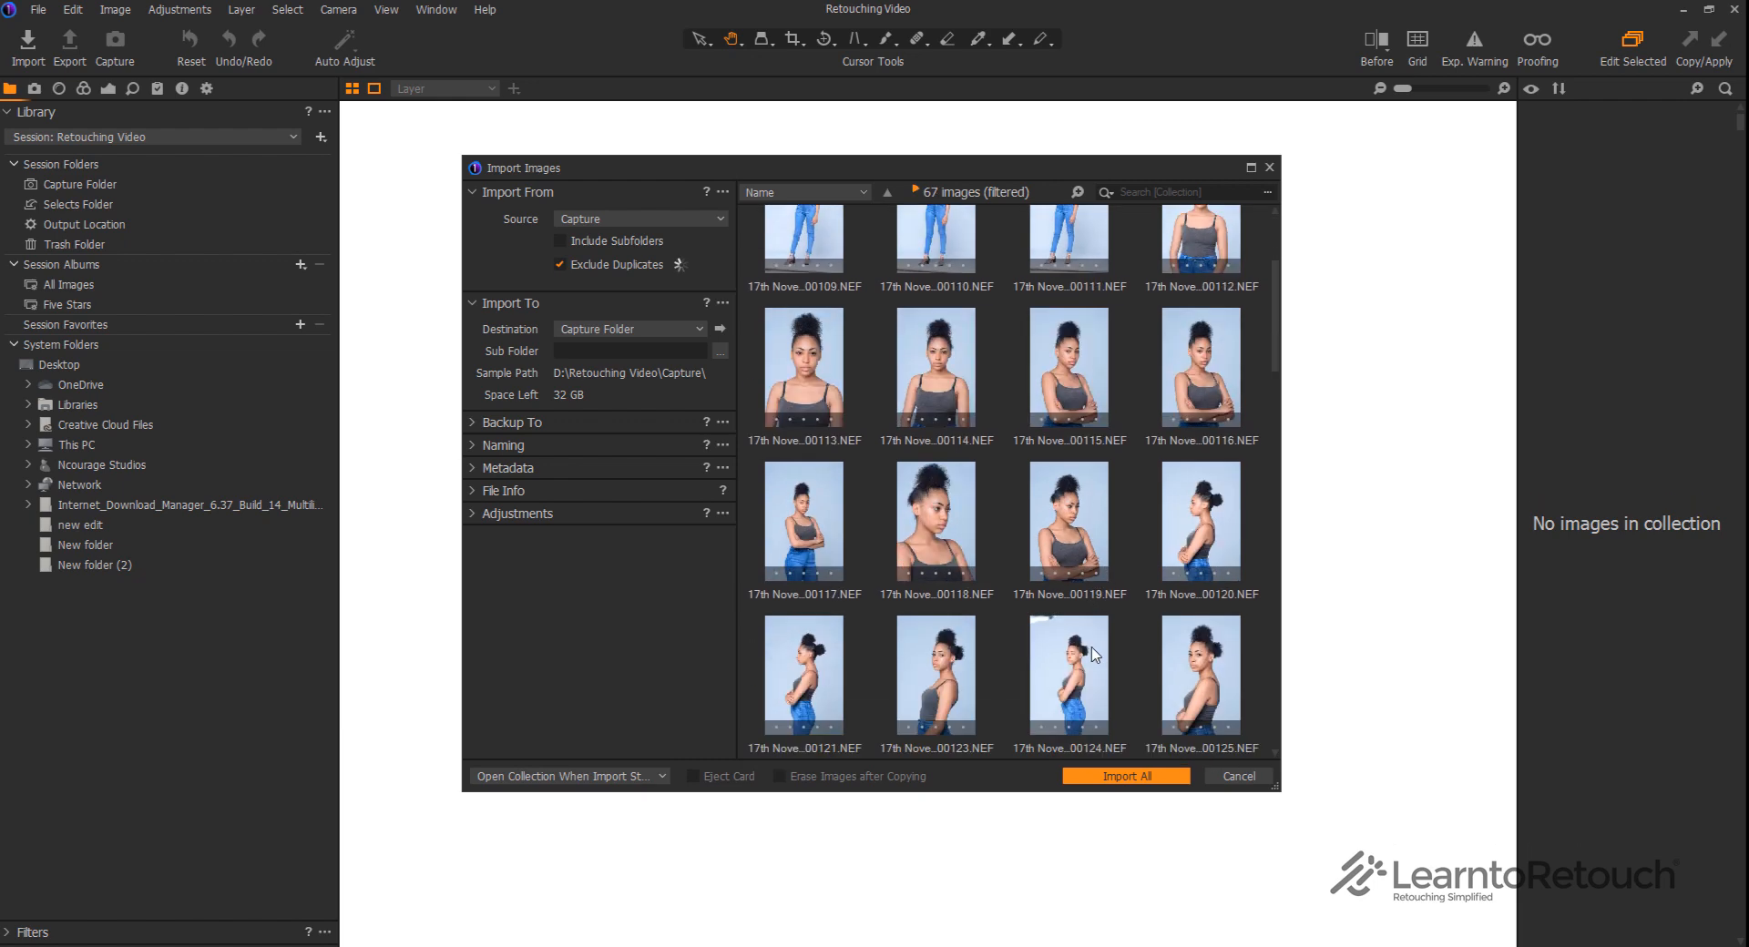
{"action": "scroll", "coordinate": [1078, 626], "scroll_direction": "down", "scroll_amount": 10}
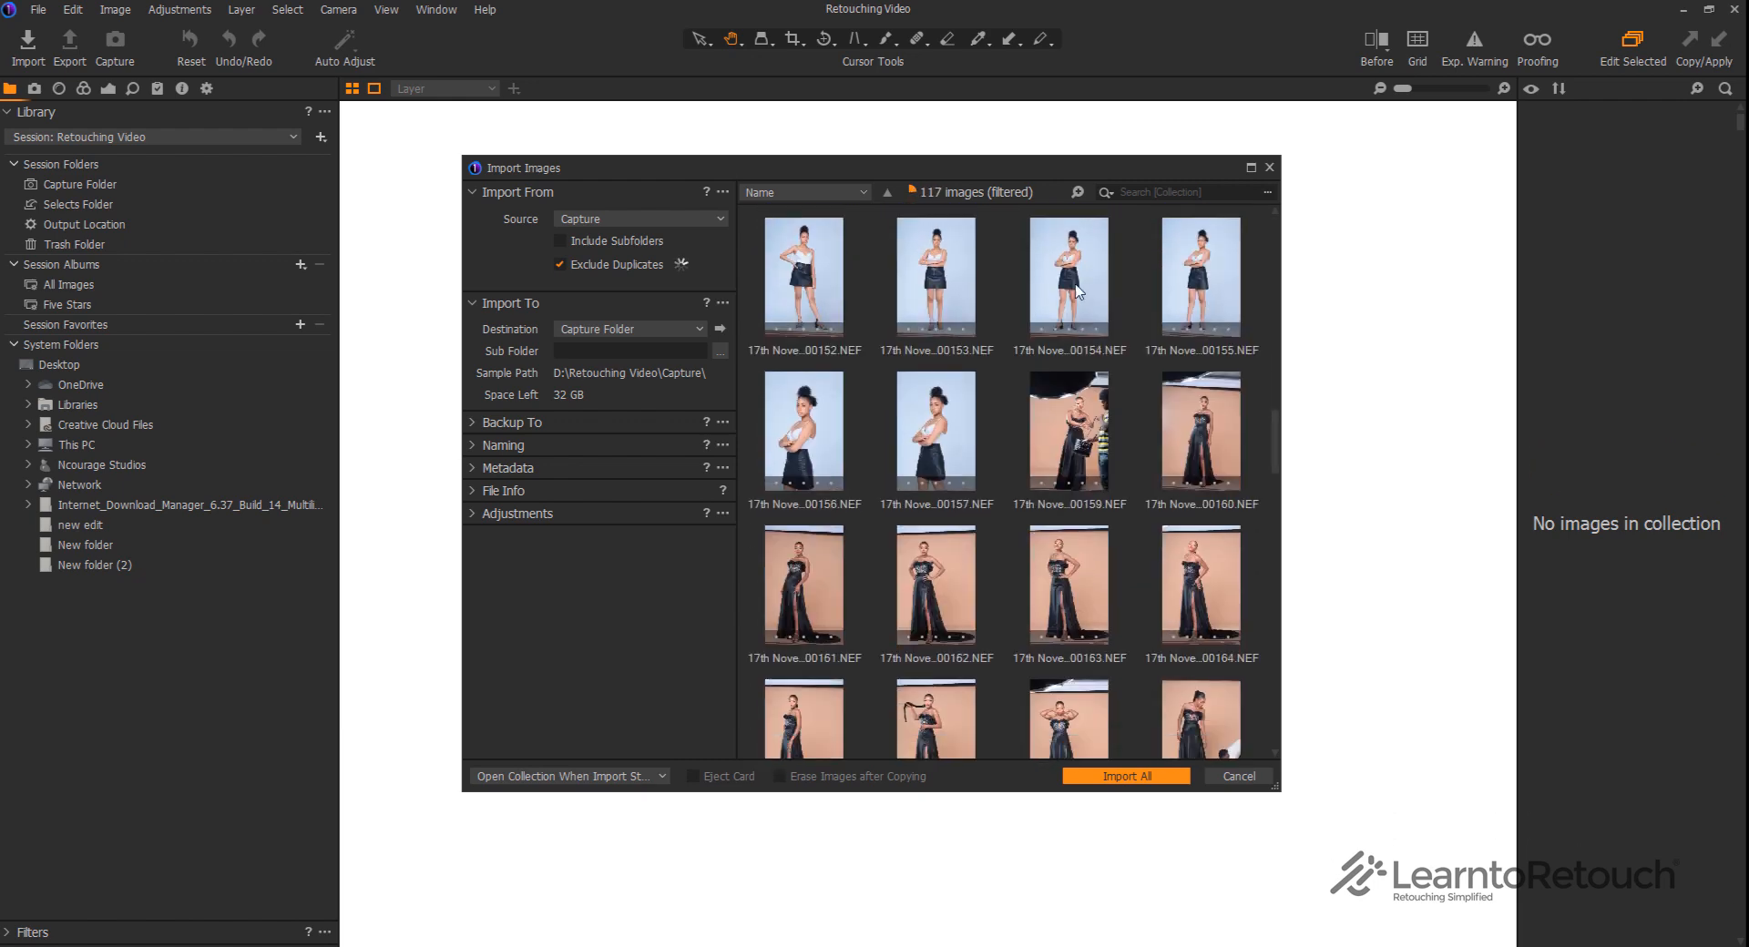
{"action": "scroll", "coordinate": [1084, 330], "scroll_direction": "down", "scroll_amount": 15}
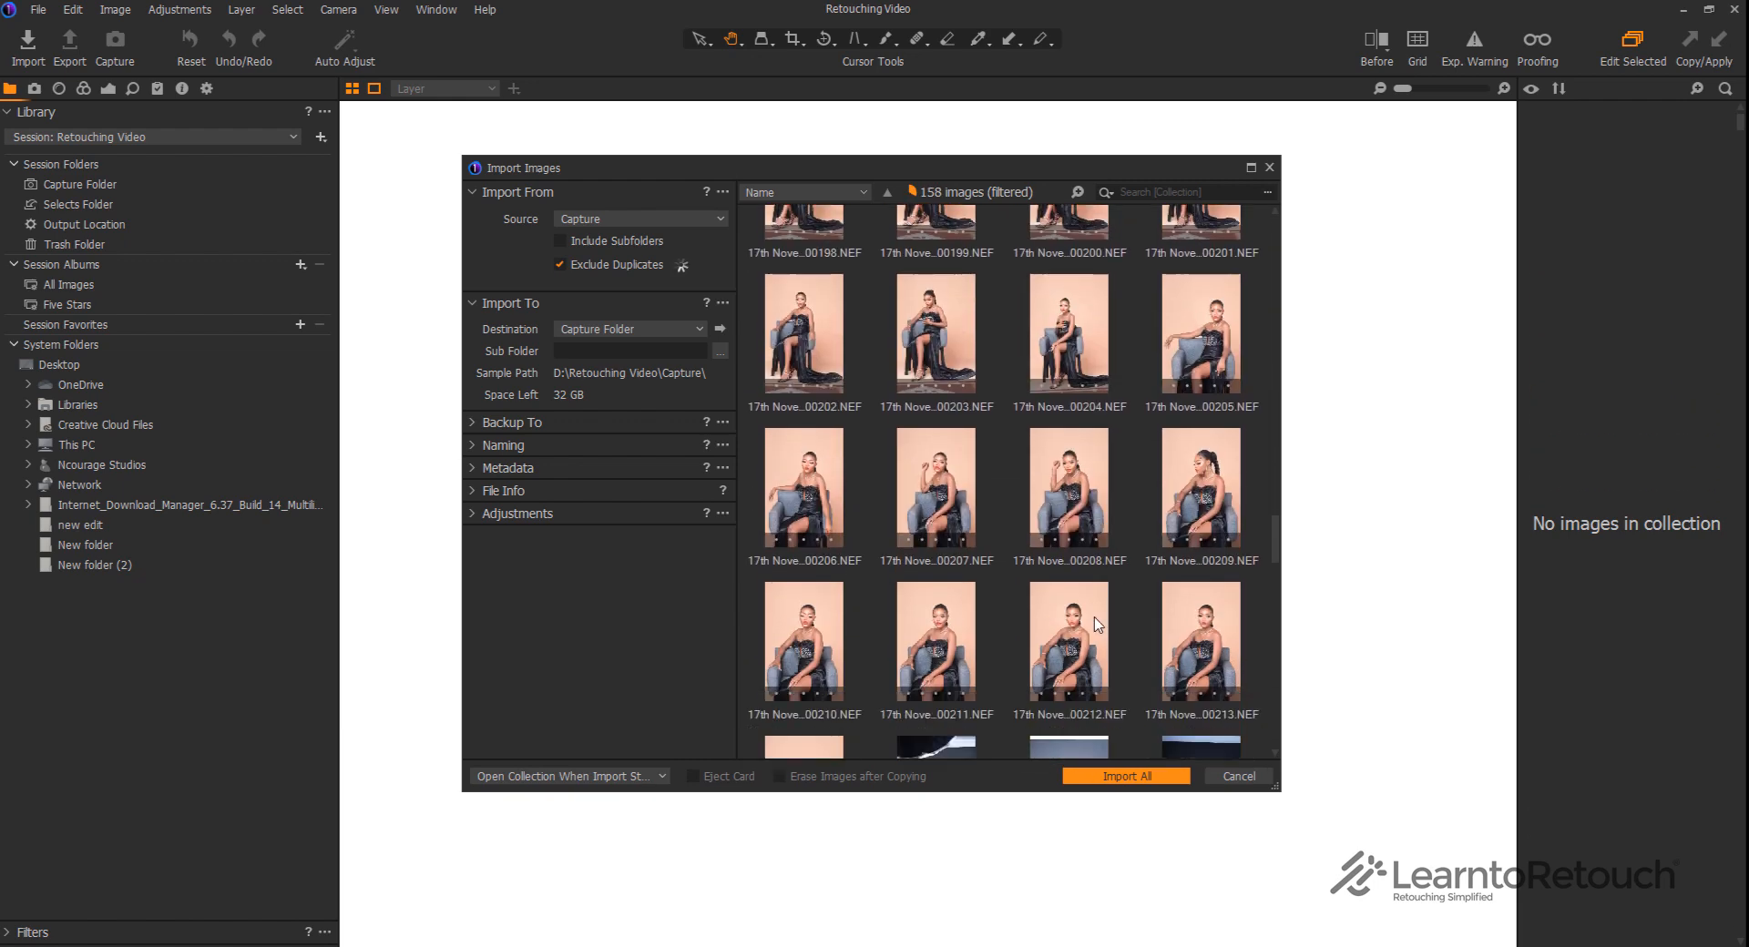
{"action": "scroll", "coordinate": [1091, 597], "scroll_direction": "down", "scroll_amount": 3}
{"action": "scroll", "coordinate": [1110, 718], "scroll_direction": "up", "scroll_amount": 14}
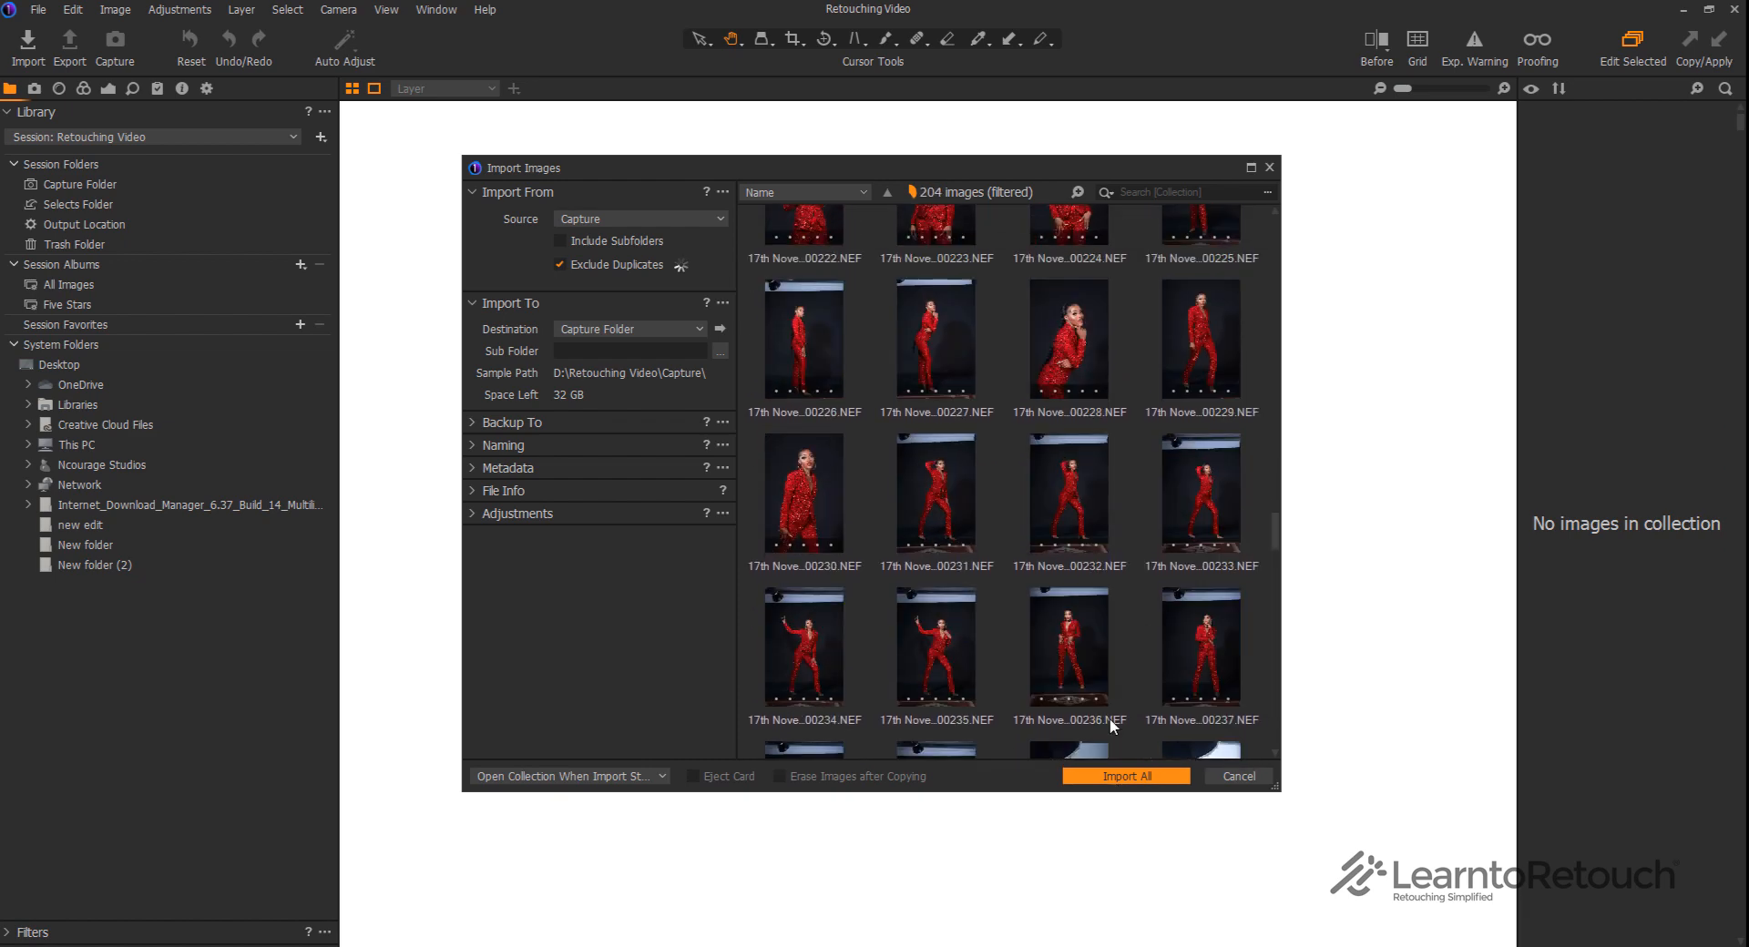
{"action": "scroll", "coordinate": [1105, 539], "scroll_direction": "up", "scroll_amount": 13}
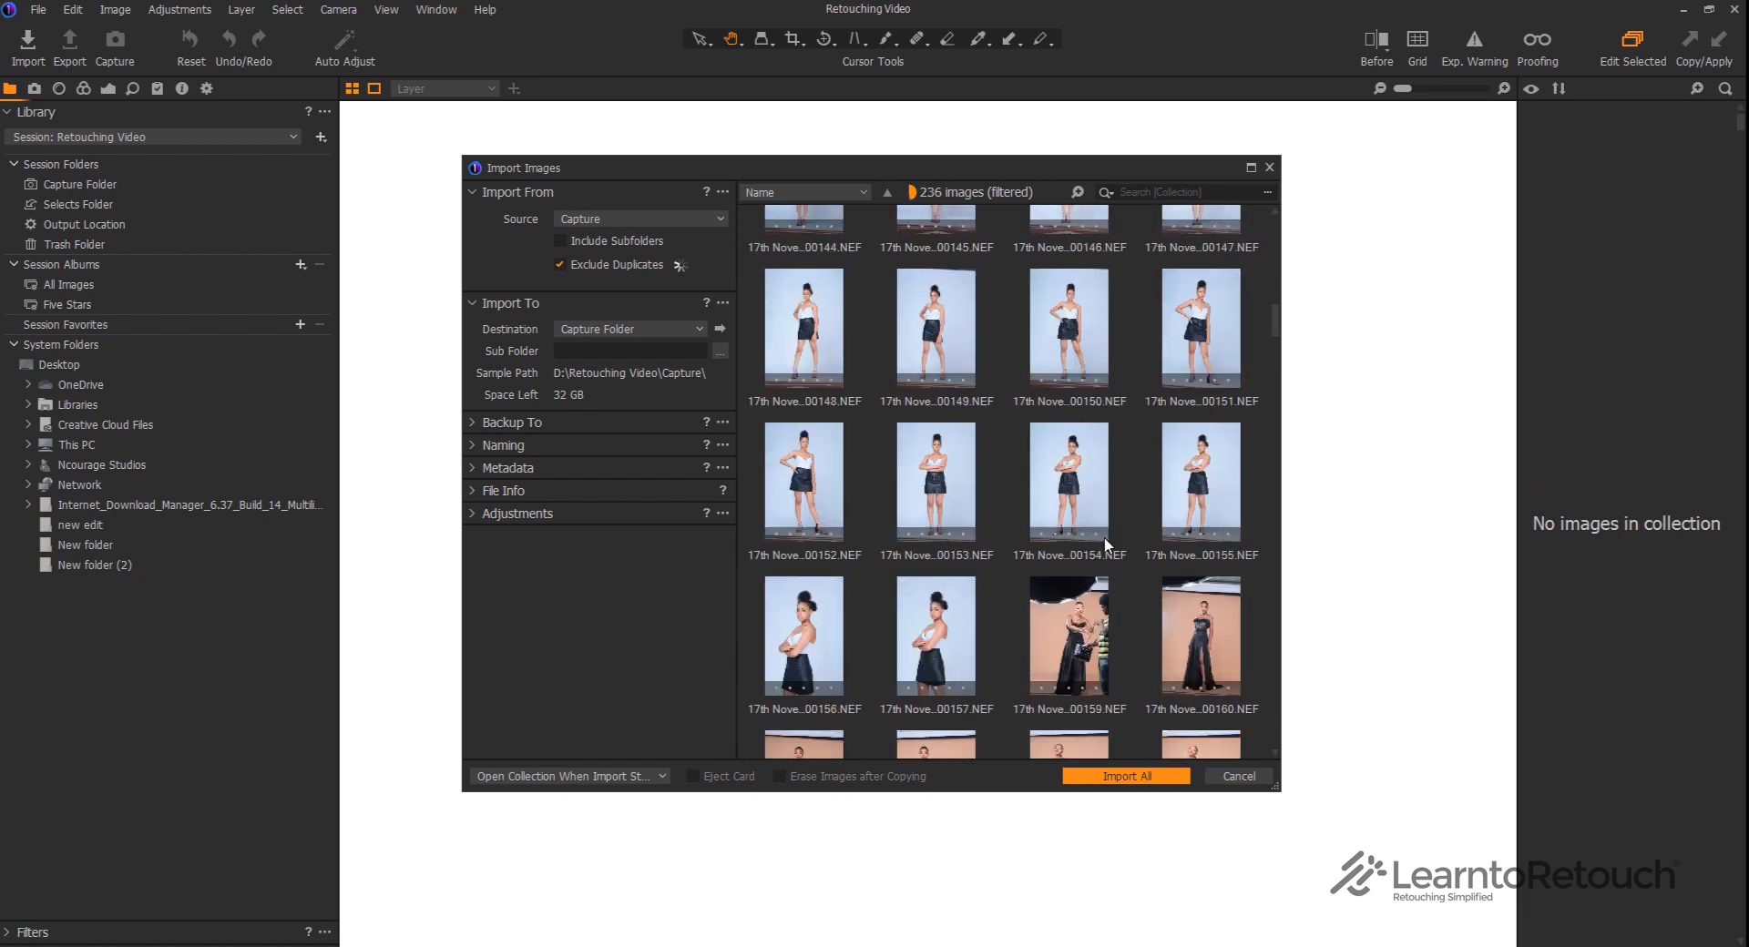
{"action": "scroll", "coordinate": [1095, 410], "scroll_direction": "up", "scroll_amount": 6}
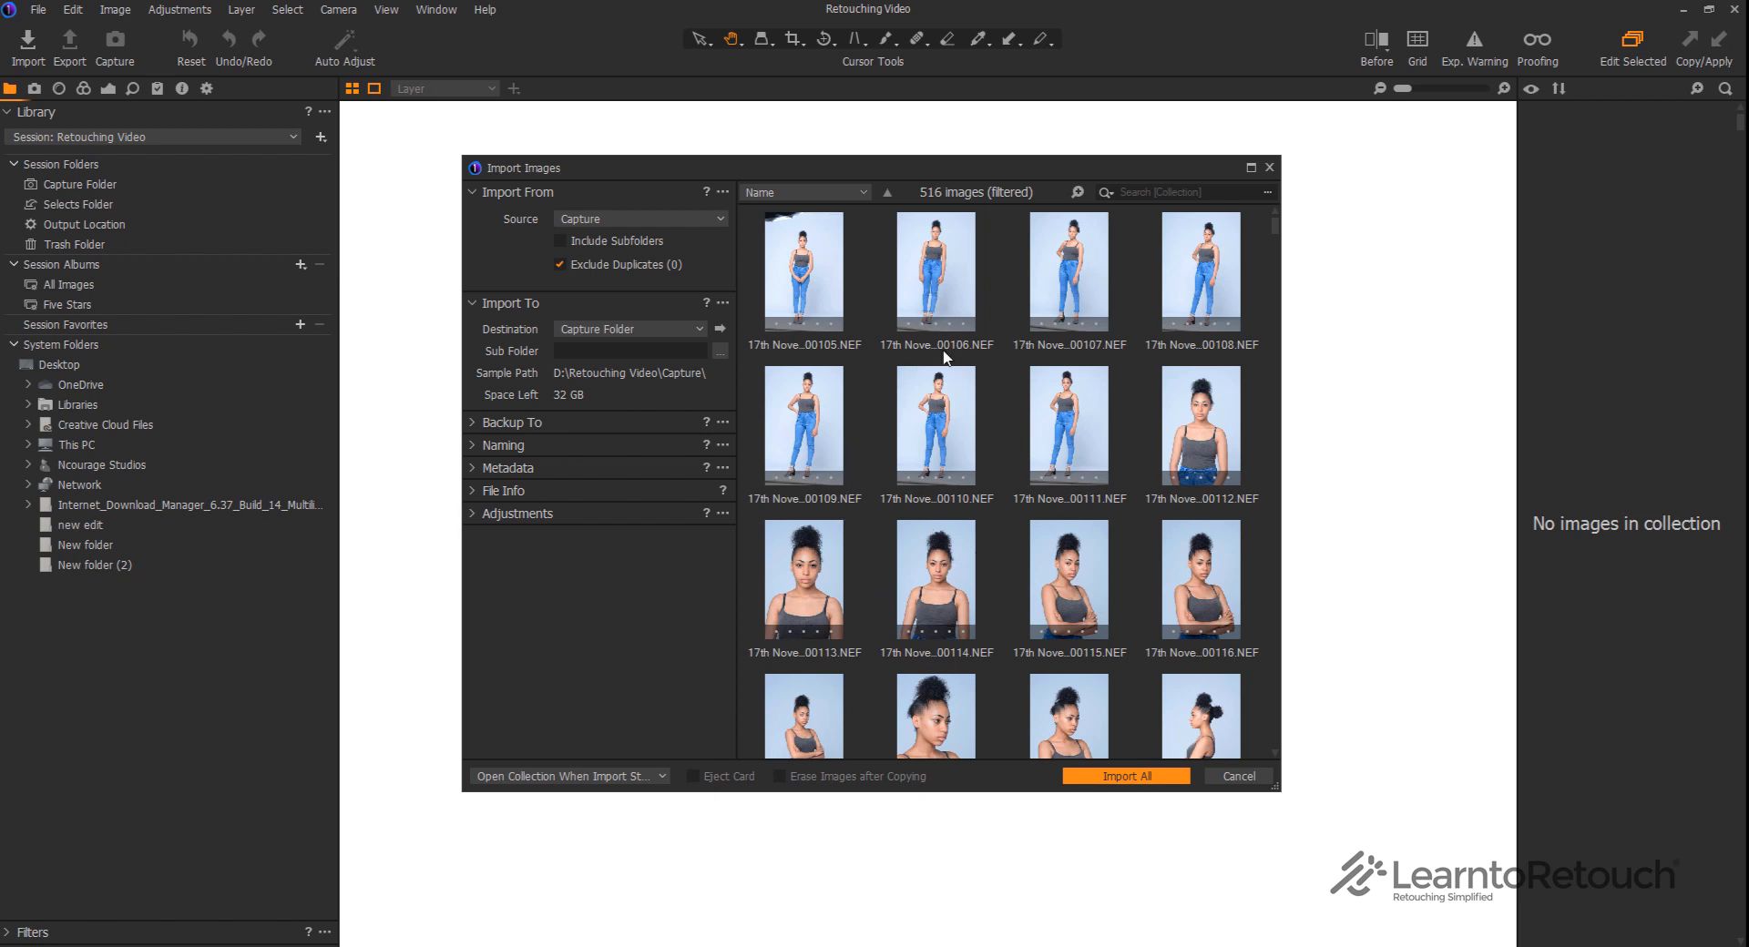
Select the range of photos from 17th November 00105 through 00125 for import
{"action": "left_click", "coordinate": [829, 296]}
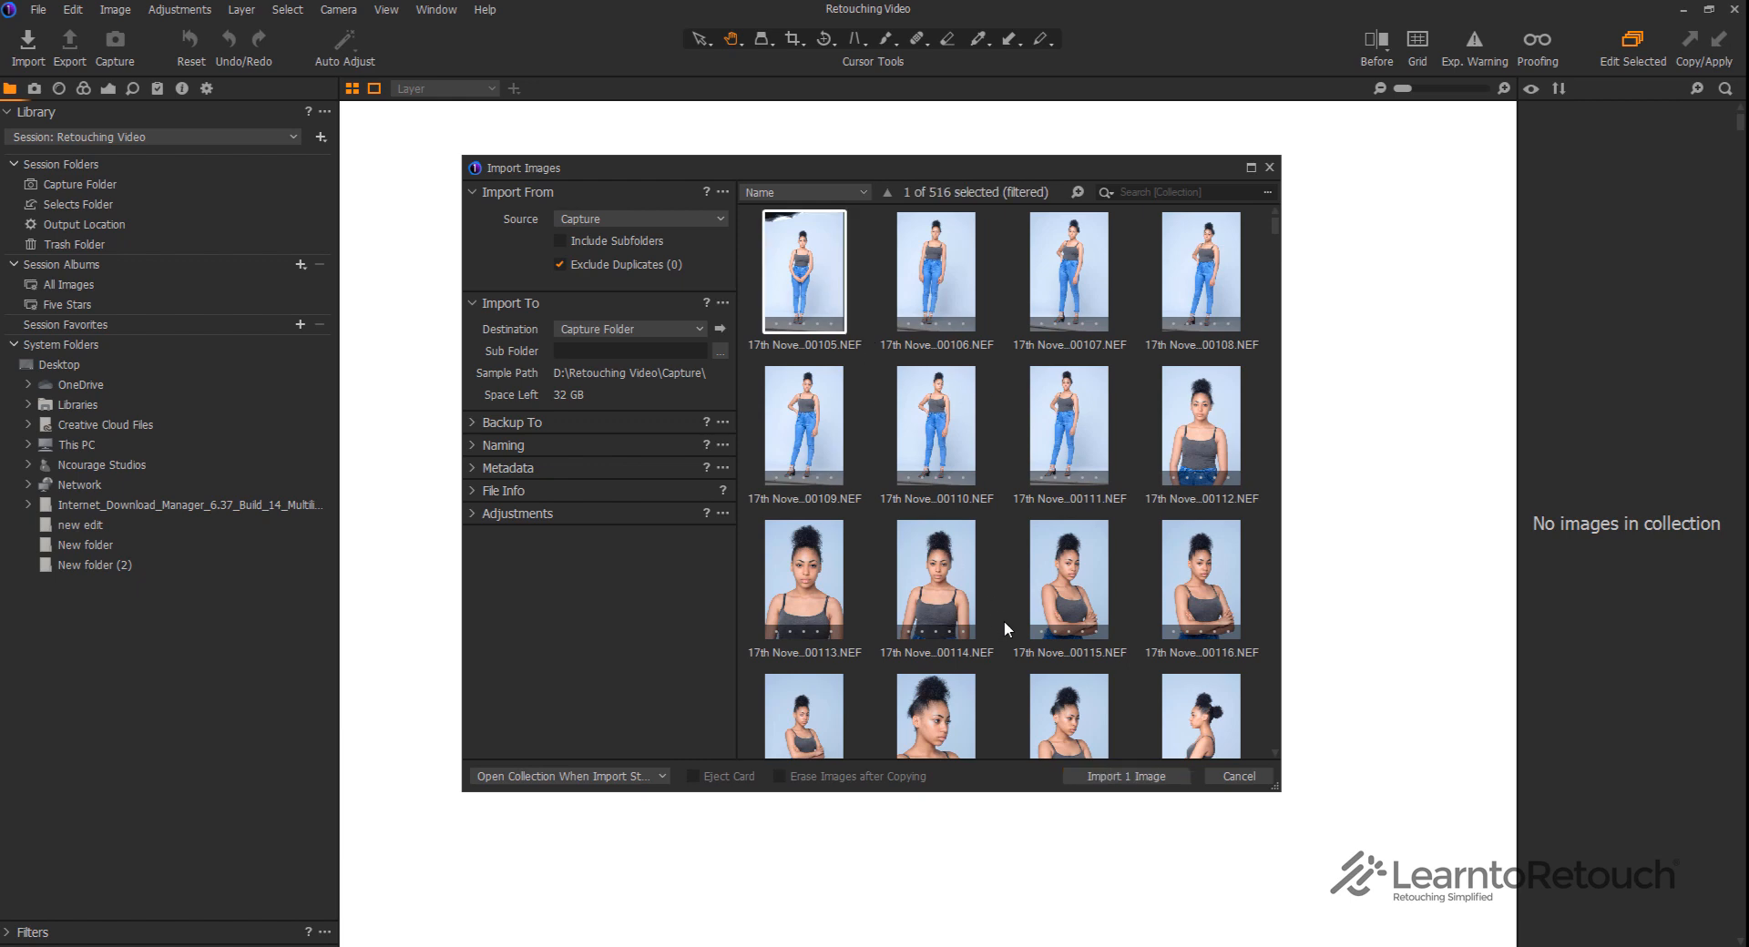
{"action": "scroll", "coordinate": [1004, 620], "scroll_direction": "down", "scroll_amount": 3}
{"action": "left_click", "coordinate": [1184, 629], "text": "shift"}
Add photos 00157, 00156, 00152, 00148 and 00149 to the selection and import the 25 selected images
{"action": "scroll", "coordinate": [1185, 638], "scroll_direction": "down", "scroll_amount": 3}
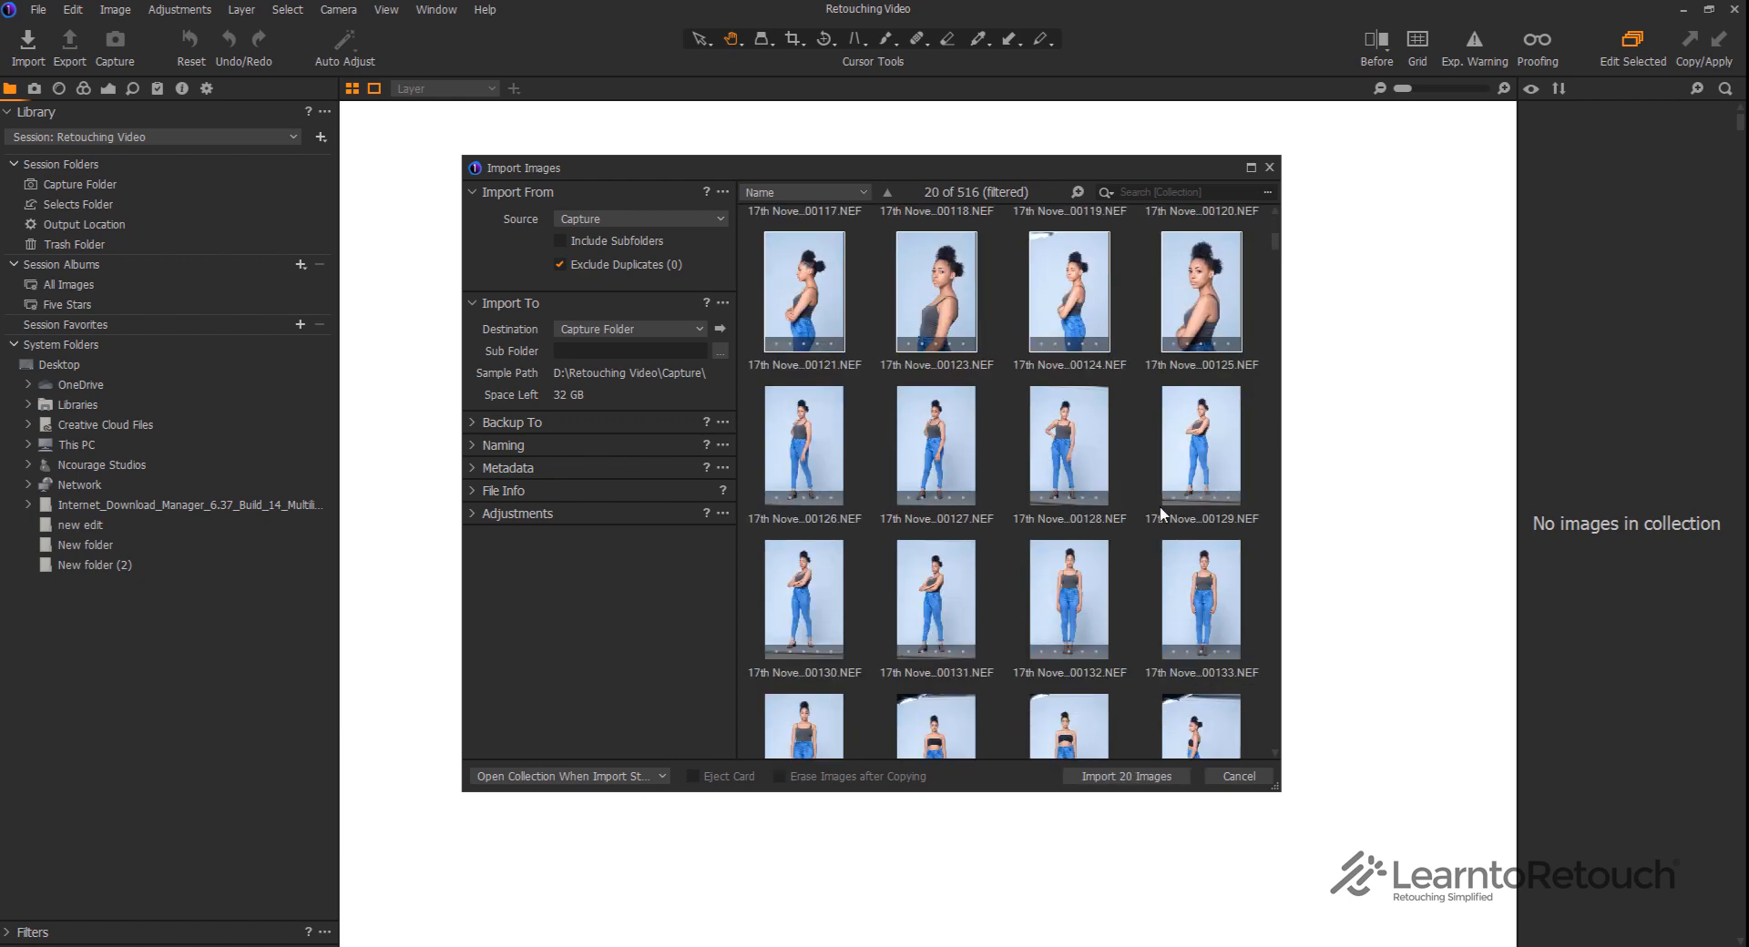
{"action": "scroll", "coordinate": [1130, 565], "scroll_direction": "down", "scroll_amount": 5}
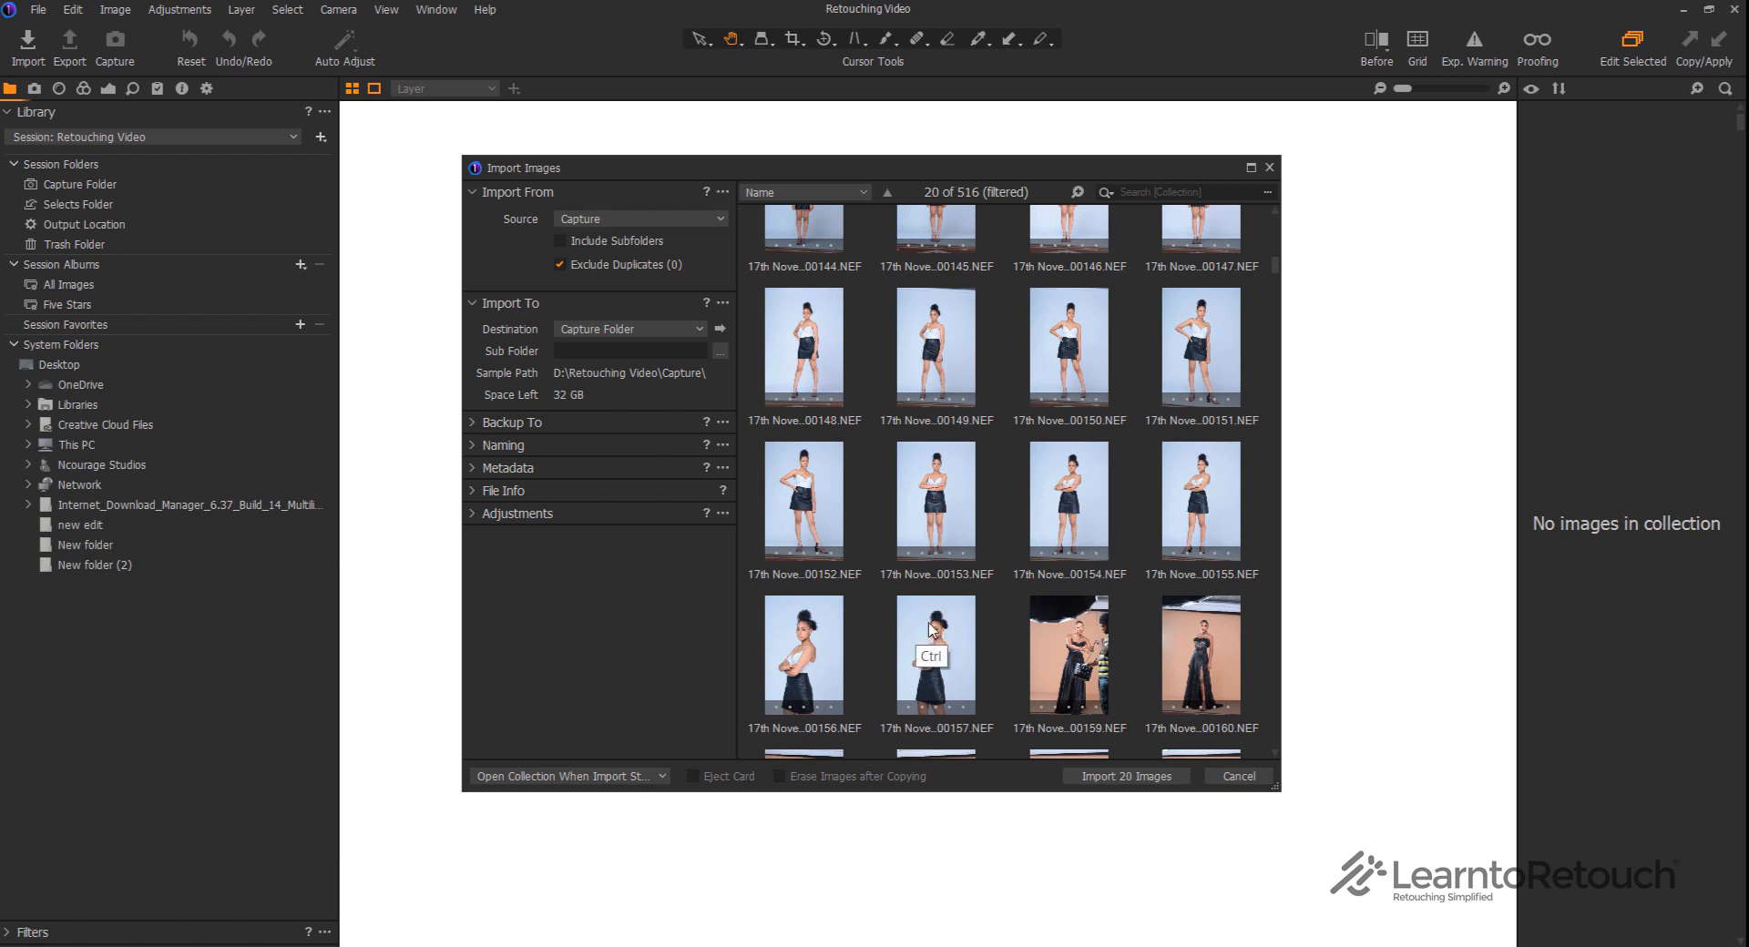
{"action": "left_click", "coordinate": [929, 626], "text": "ctrl"}
{"action": "left_click", "coordinate": [812, 652], "text": "ctrl"}
{"action": "left_click", "coordinate": [809, 515], "text": "ctrl"}
{"action": "left_click", "coordinate": [824, 365], "text": "ctrl"}
{"action": "left_click", "coordinate": [911, 356], "text": "ctrl"}
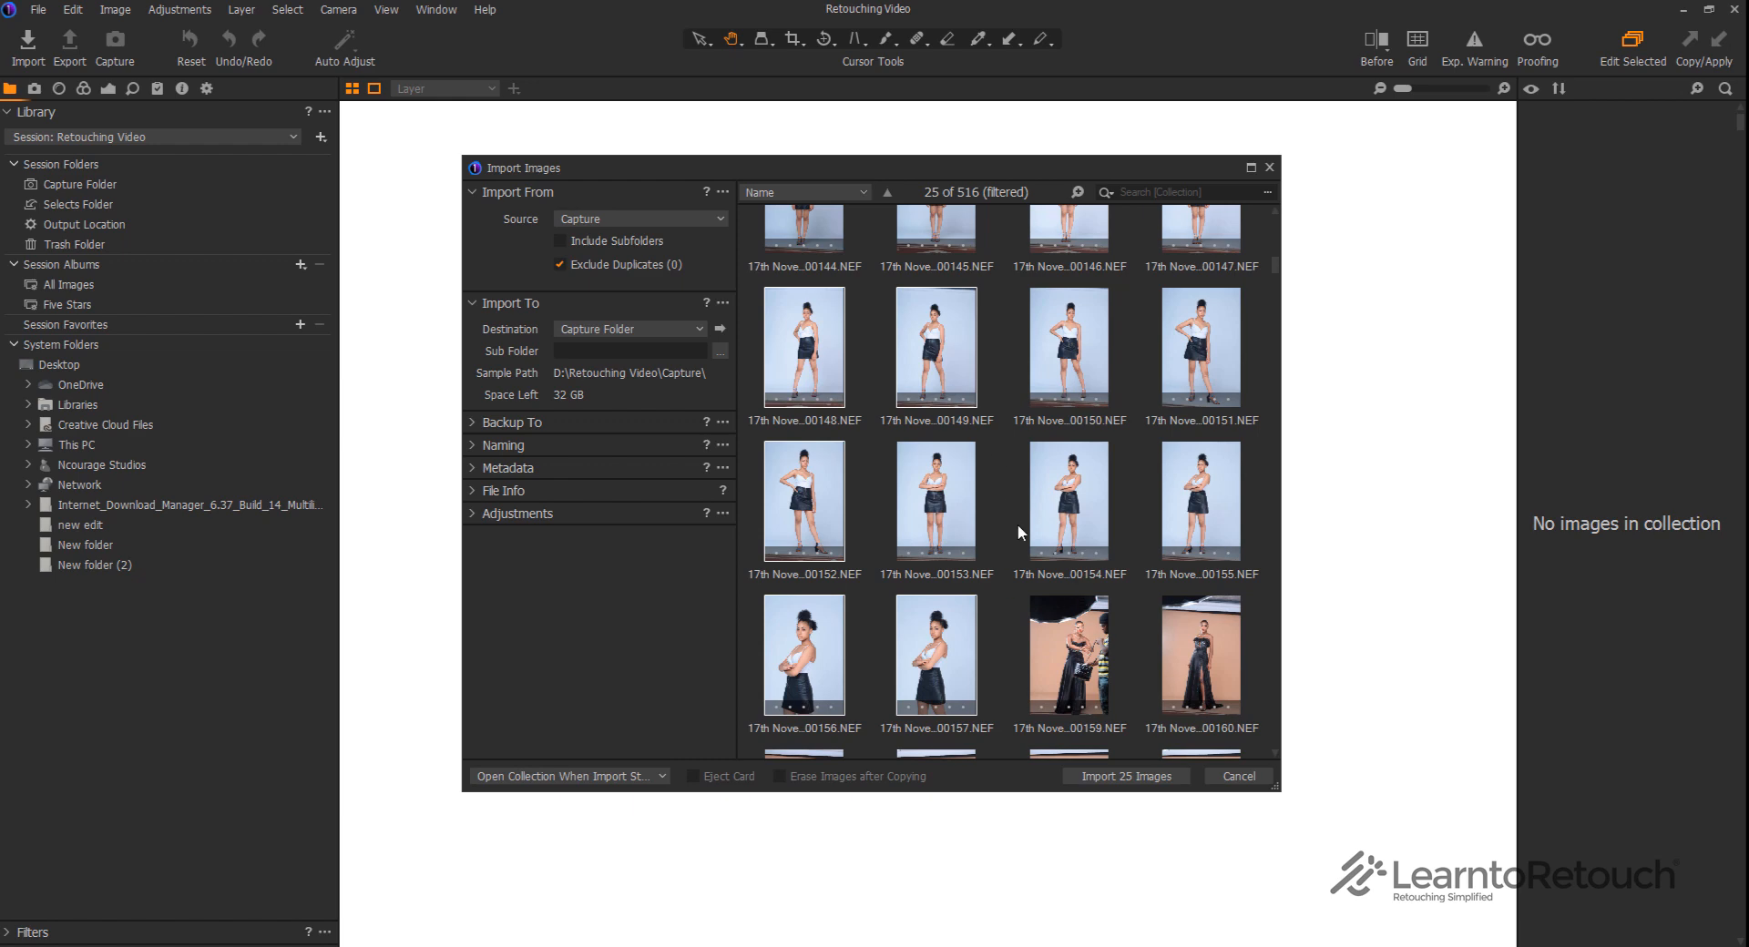
{"action": "left_click", "coordinate": [1119, 777]}
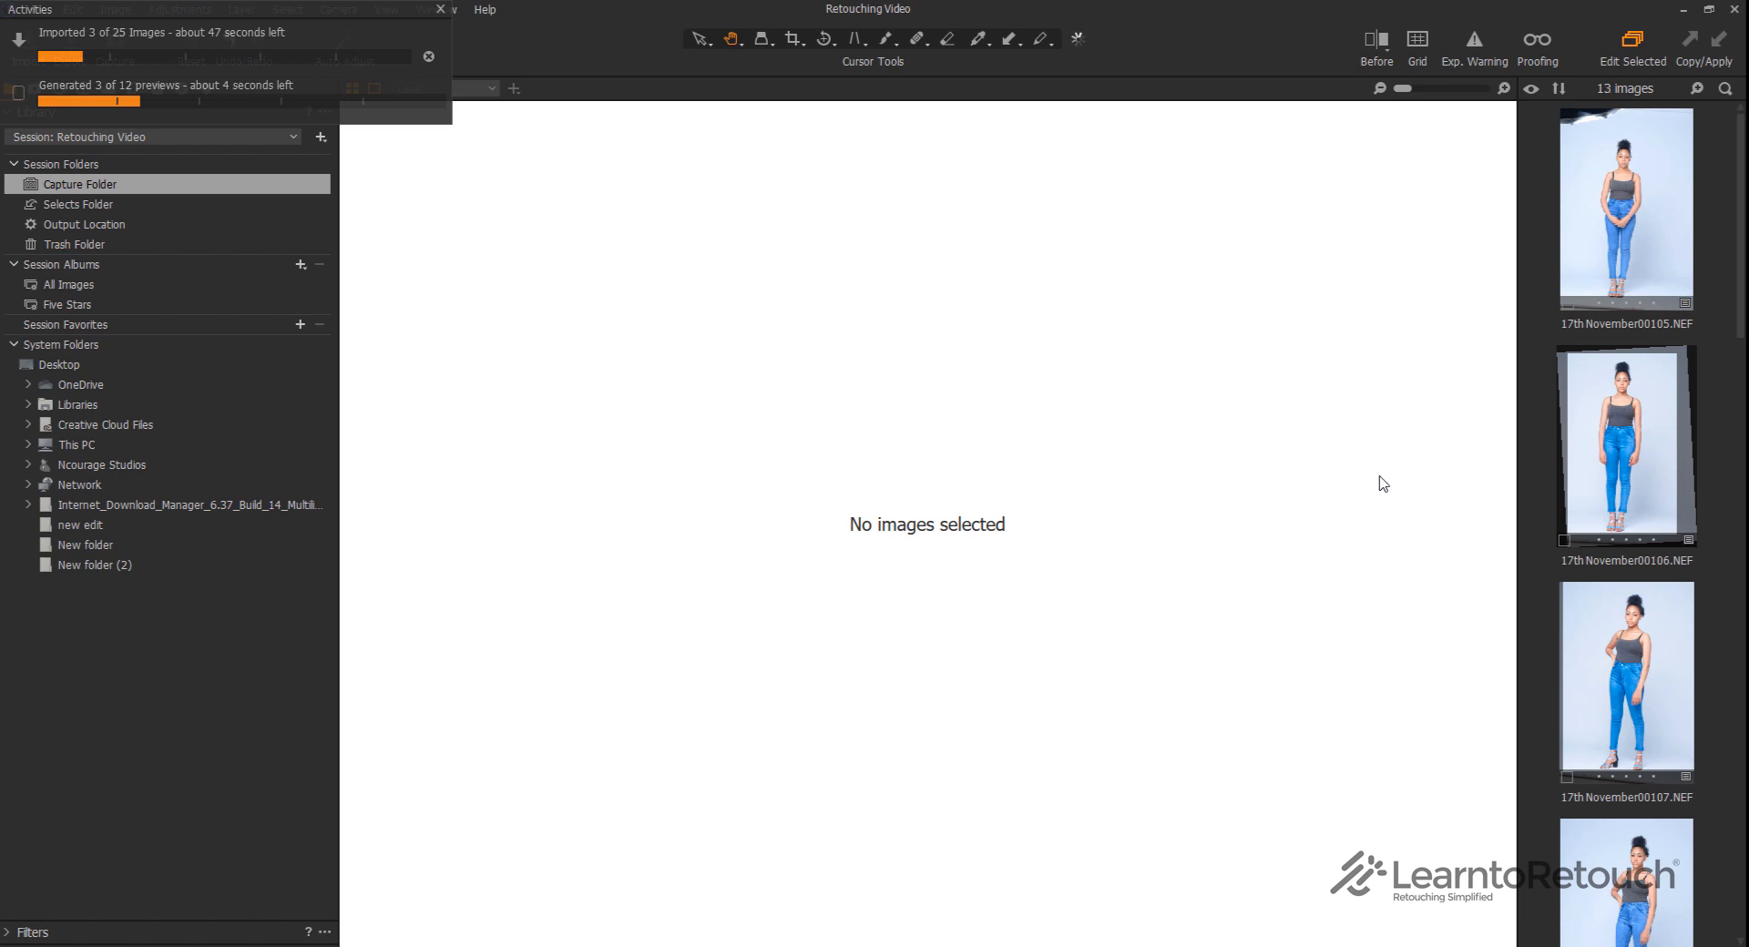
Browse the imported photos and preview 00105, 00114, 00115 and 00117 in the viewer
{"action": "left_click", "coordinate": [1619, 230]}
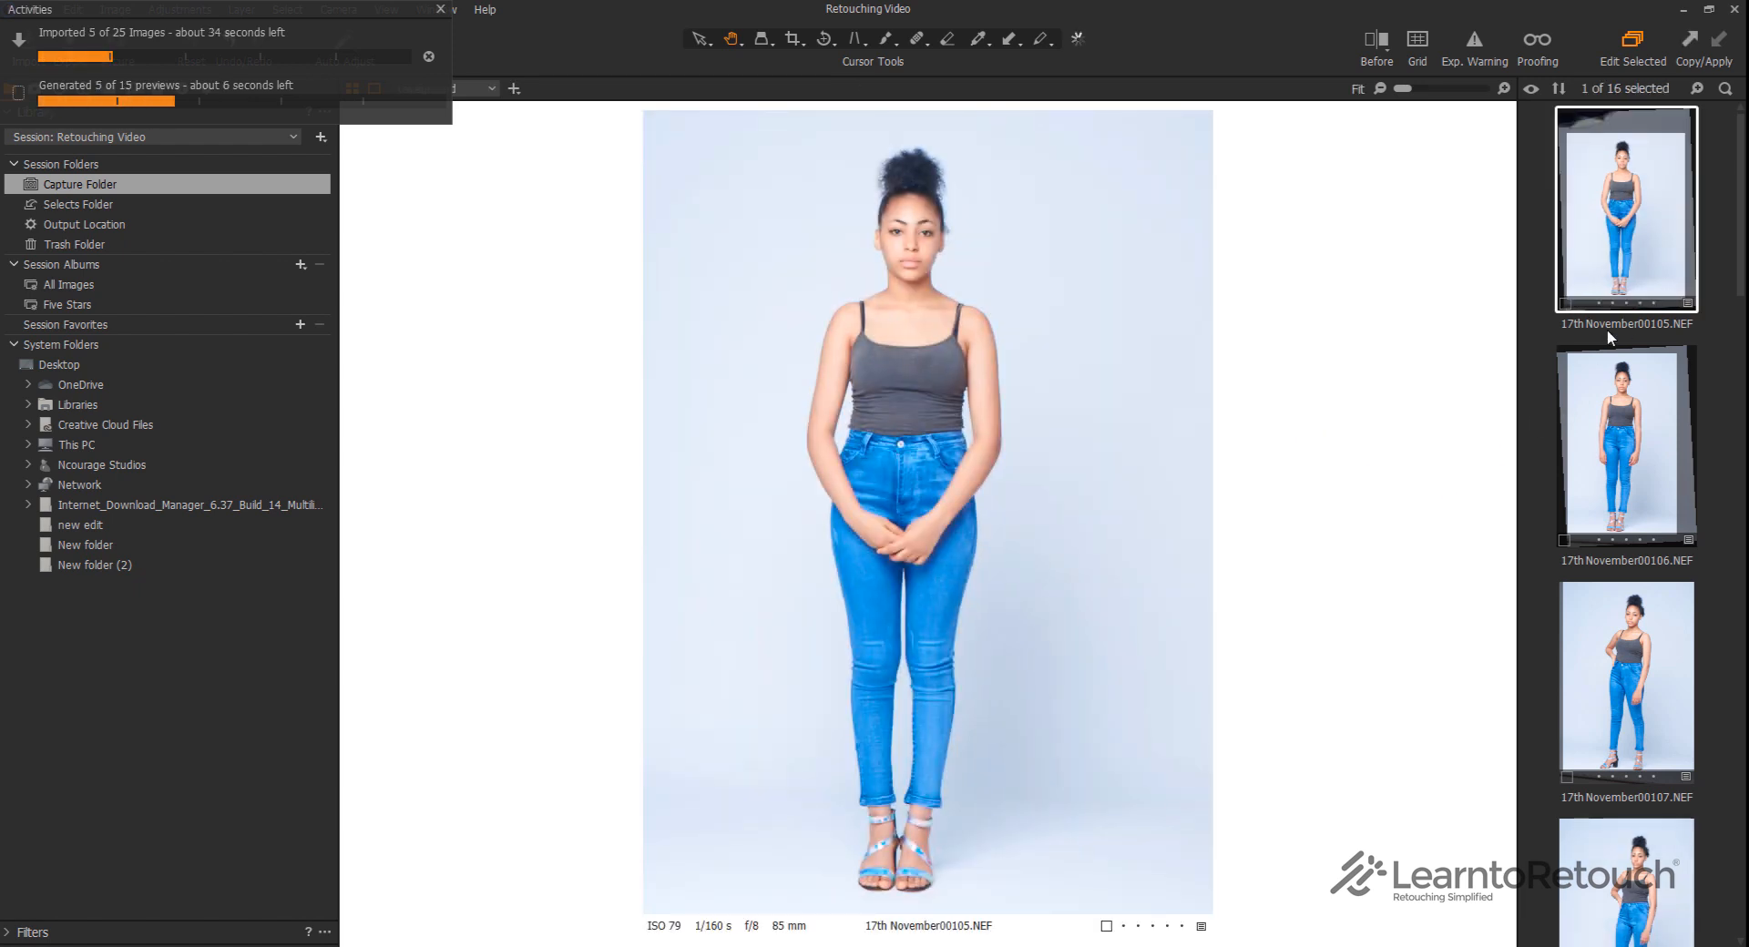
{"action": "scroll", "coordinate": [1620, 455], "scroll_direction": "down", "scroll_amount": 5}
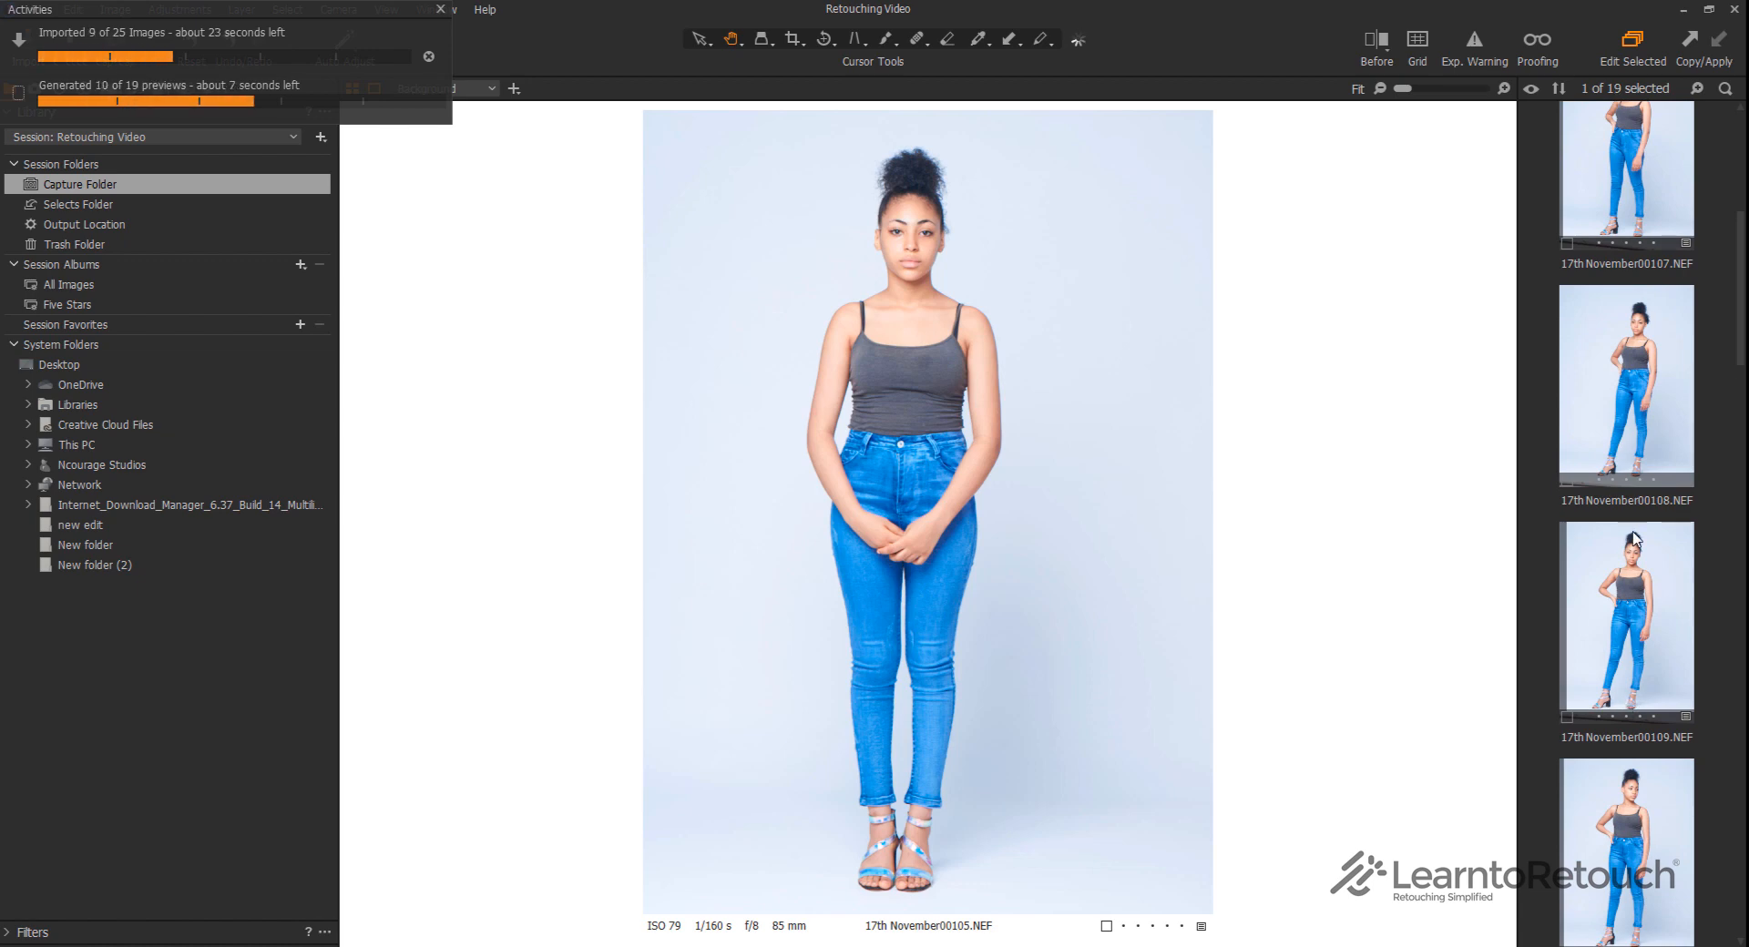
{"action": "scroll", "coordinate": [1640, 513], "scroll_direction": "down", "scroll_amount": 5}
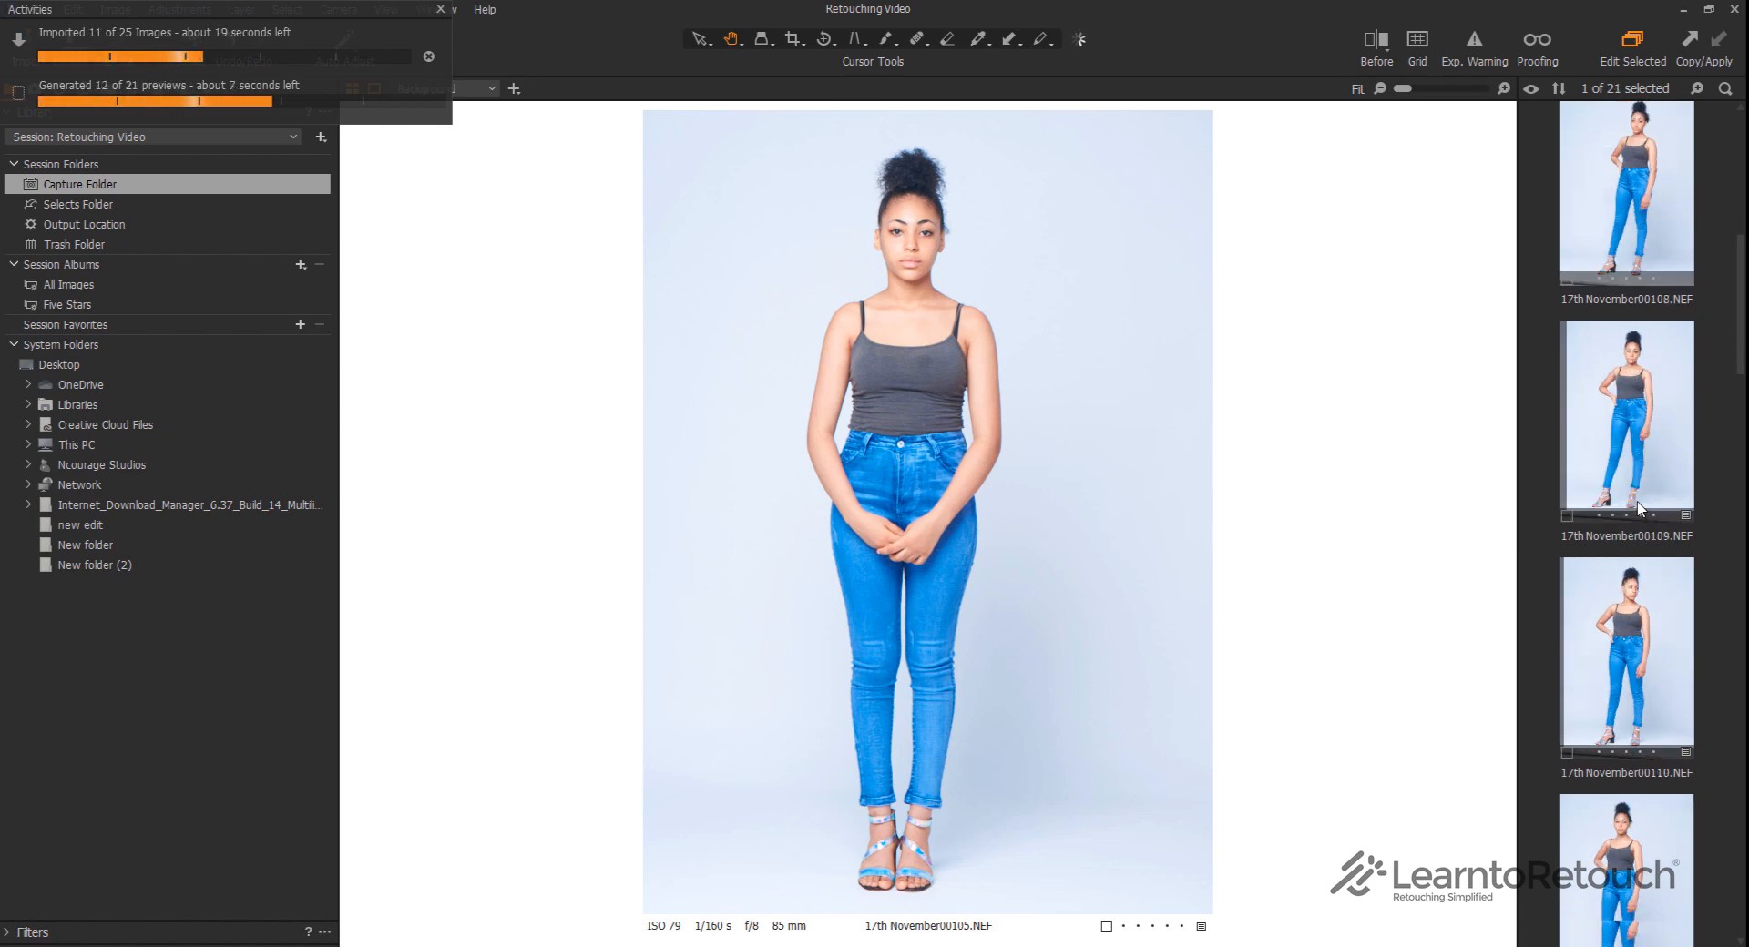
{"action": "scroll", "coordinate": [1637, 533], "scroll_direction": "down", "scroll_amount": 5}
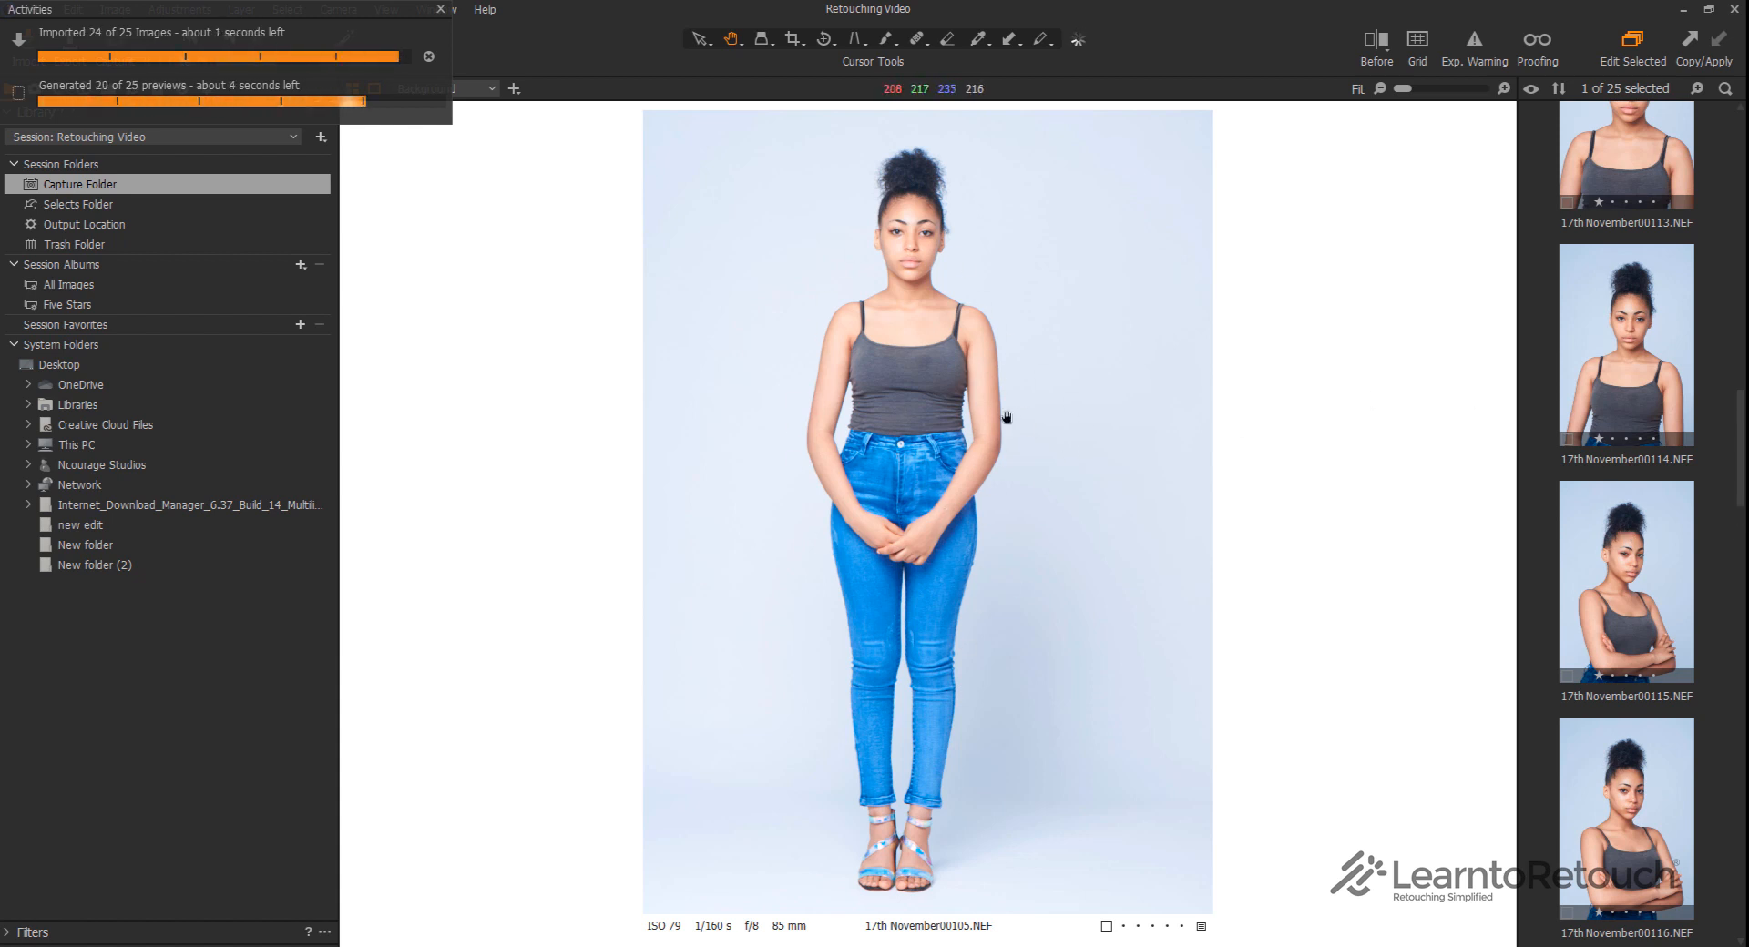
{"action": "left_click", "coordinate": [1605, 382]}
{"action": "left_click", "coordinate": [1637, 589]}
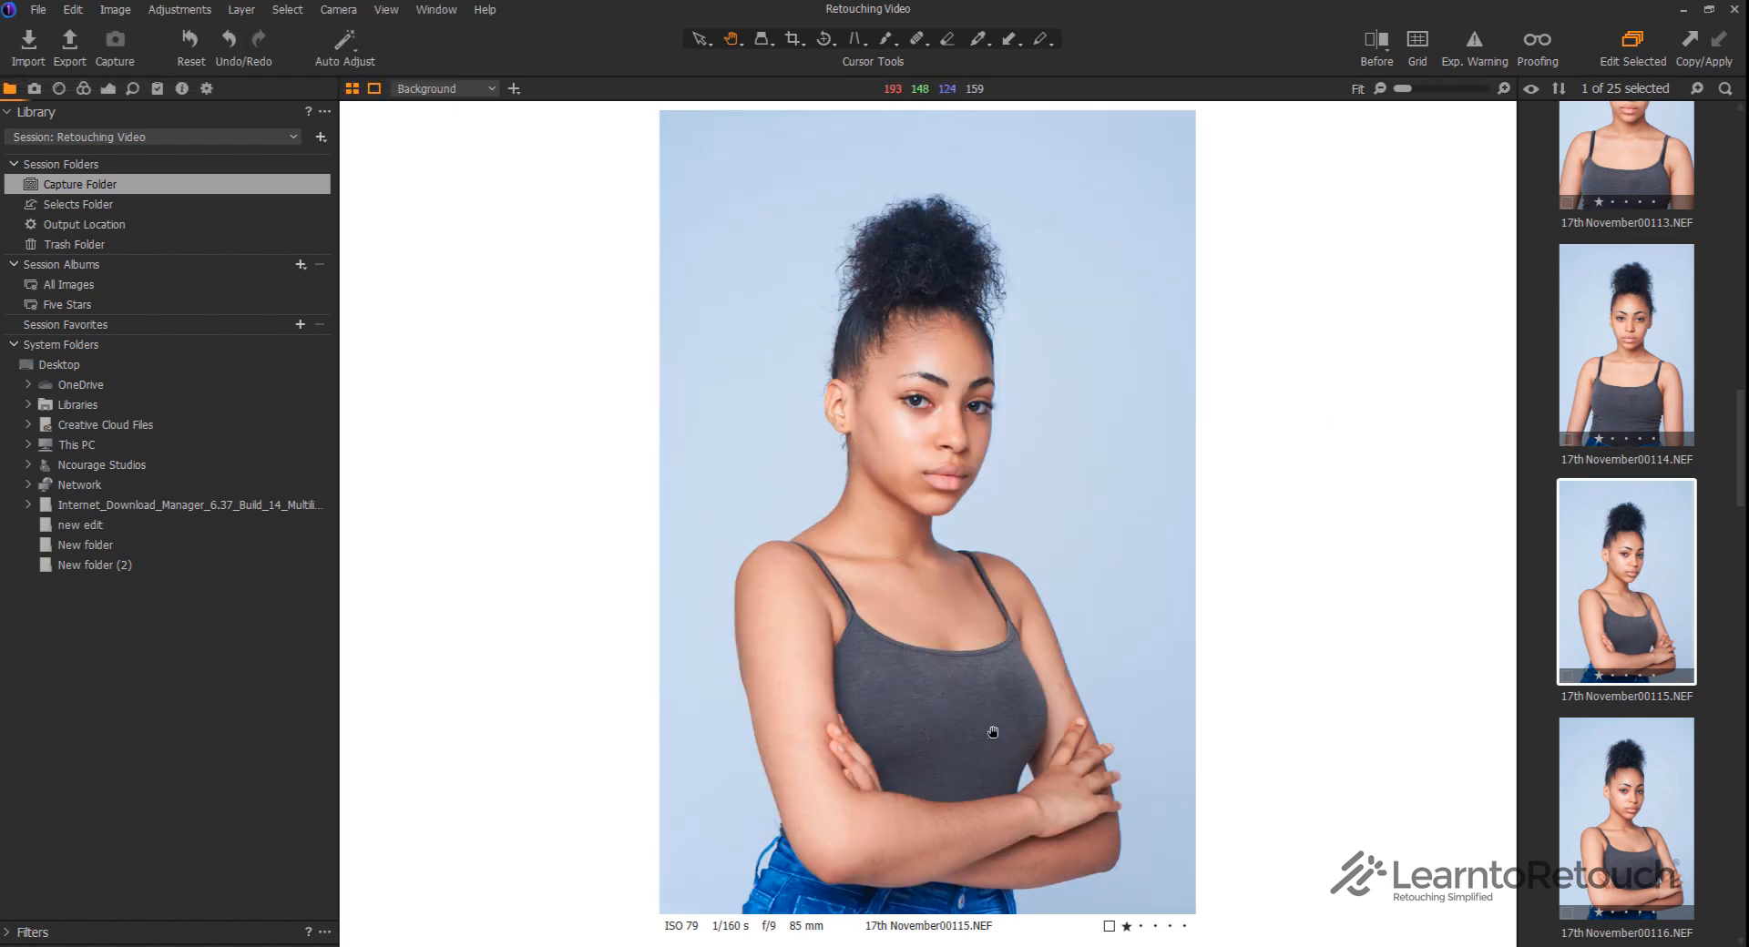
{"action": "scroll", "coordinate": [1581, 753], "scroll_direction": "down", "scroll_amount": 3}
{"action": "left_click", "coordinate": [1582, 752]}
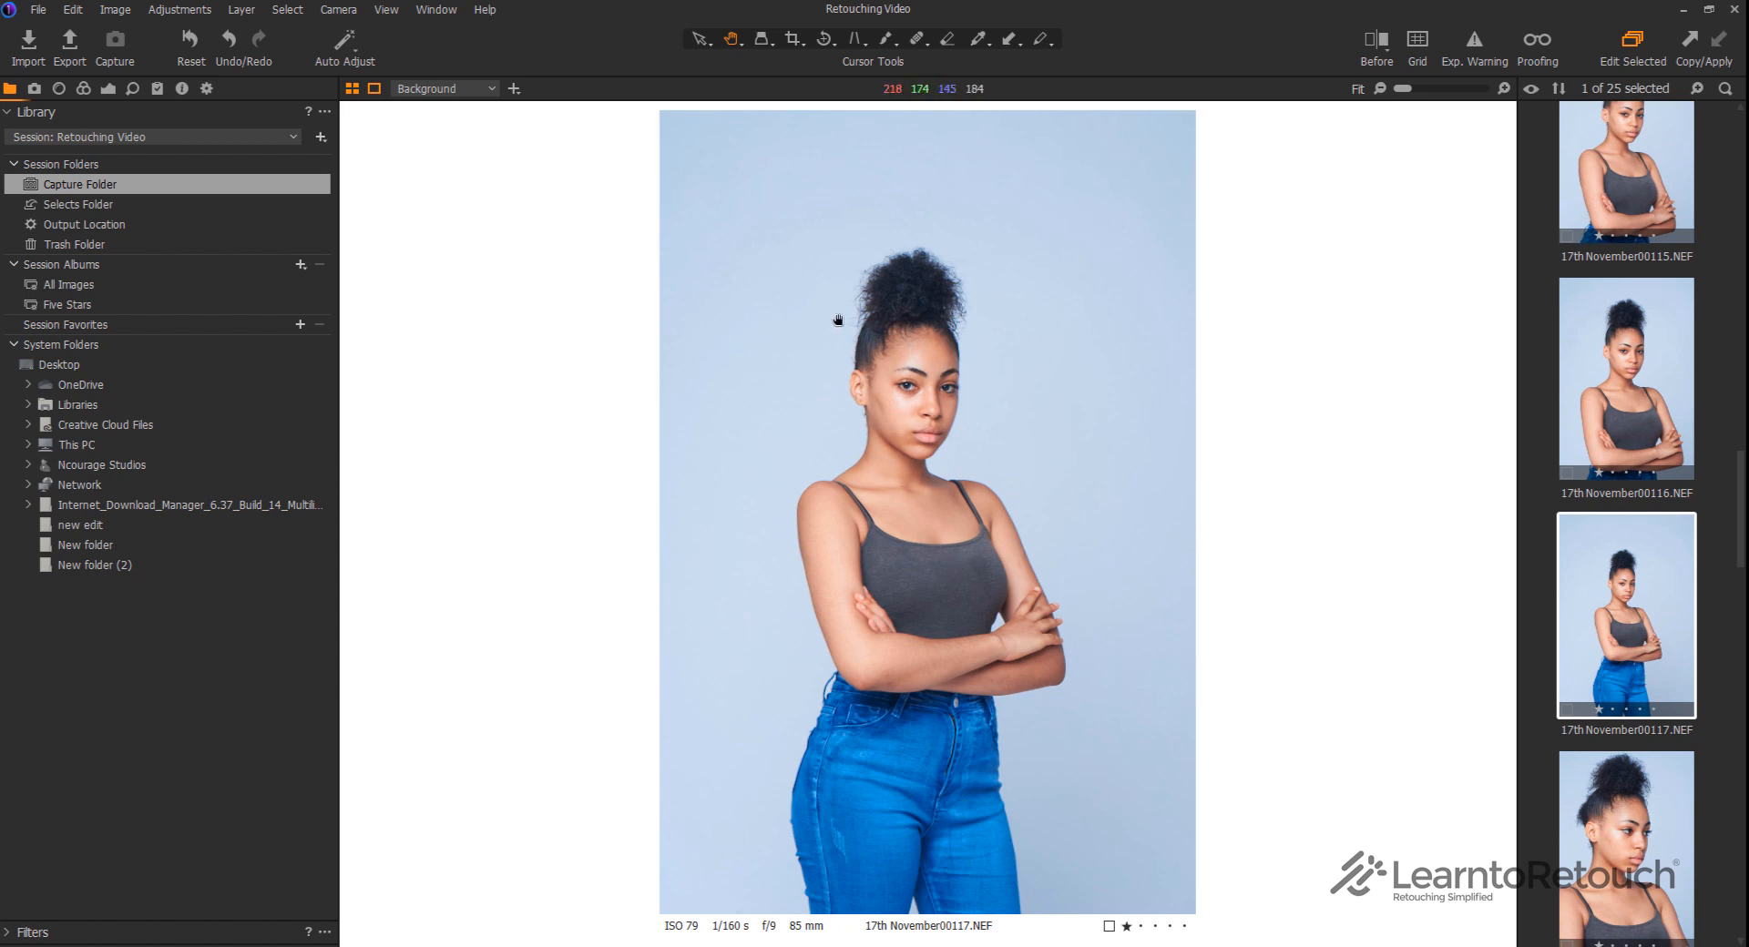
{"action": "left_click", "coordinate": [41, 10]}
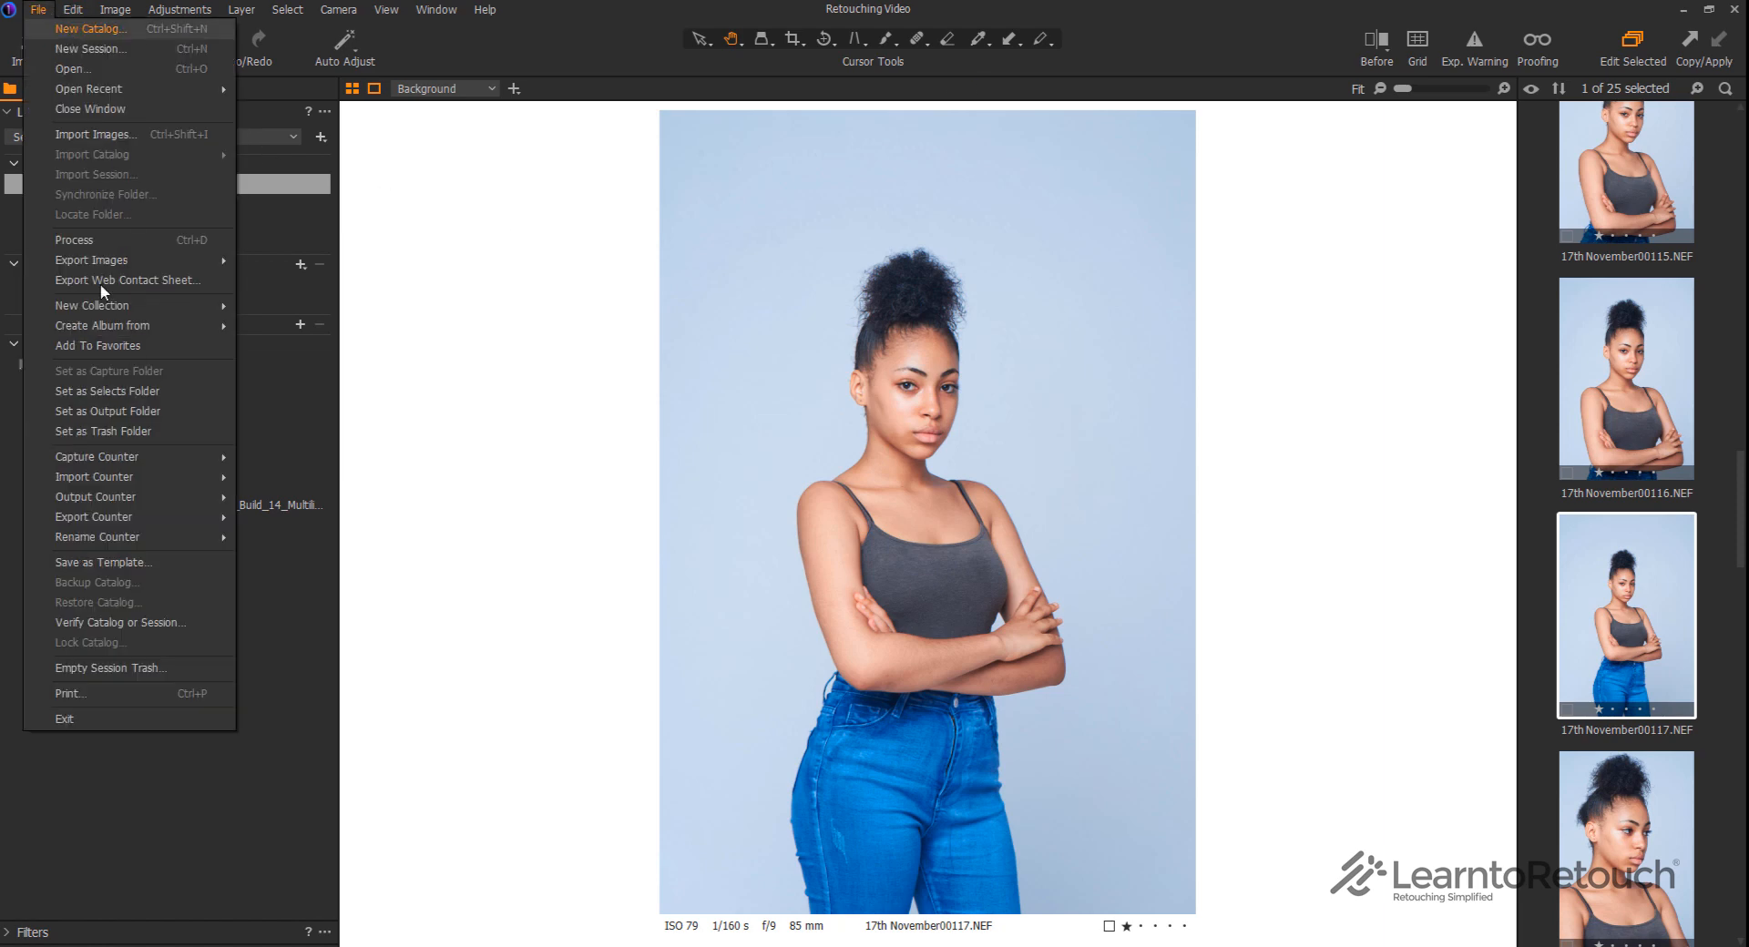
{"action": "left_click", "coordinate": [1100, 4]}
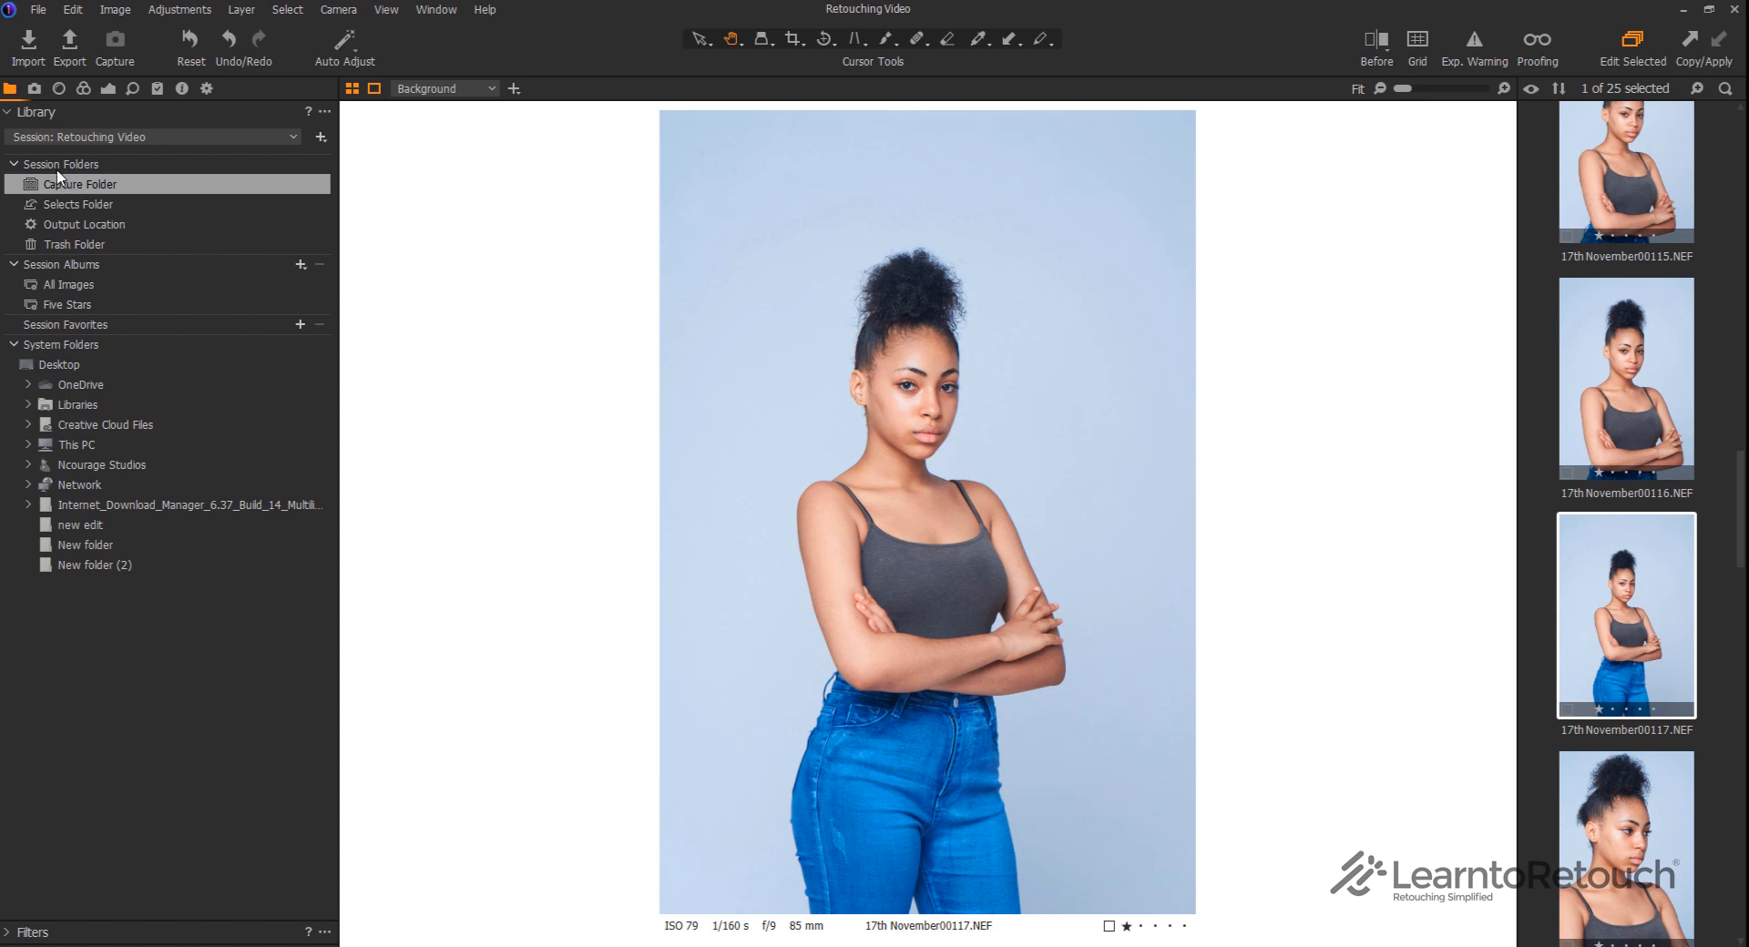
View photos 00116 and 00115 in the Capture Folder, and inspect the session's Selects Folder, Output Location and Trash Folder
{"action": "left_click", "coordinate": [94, 189]}
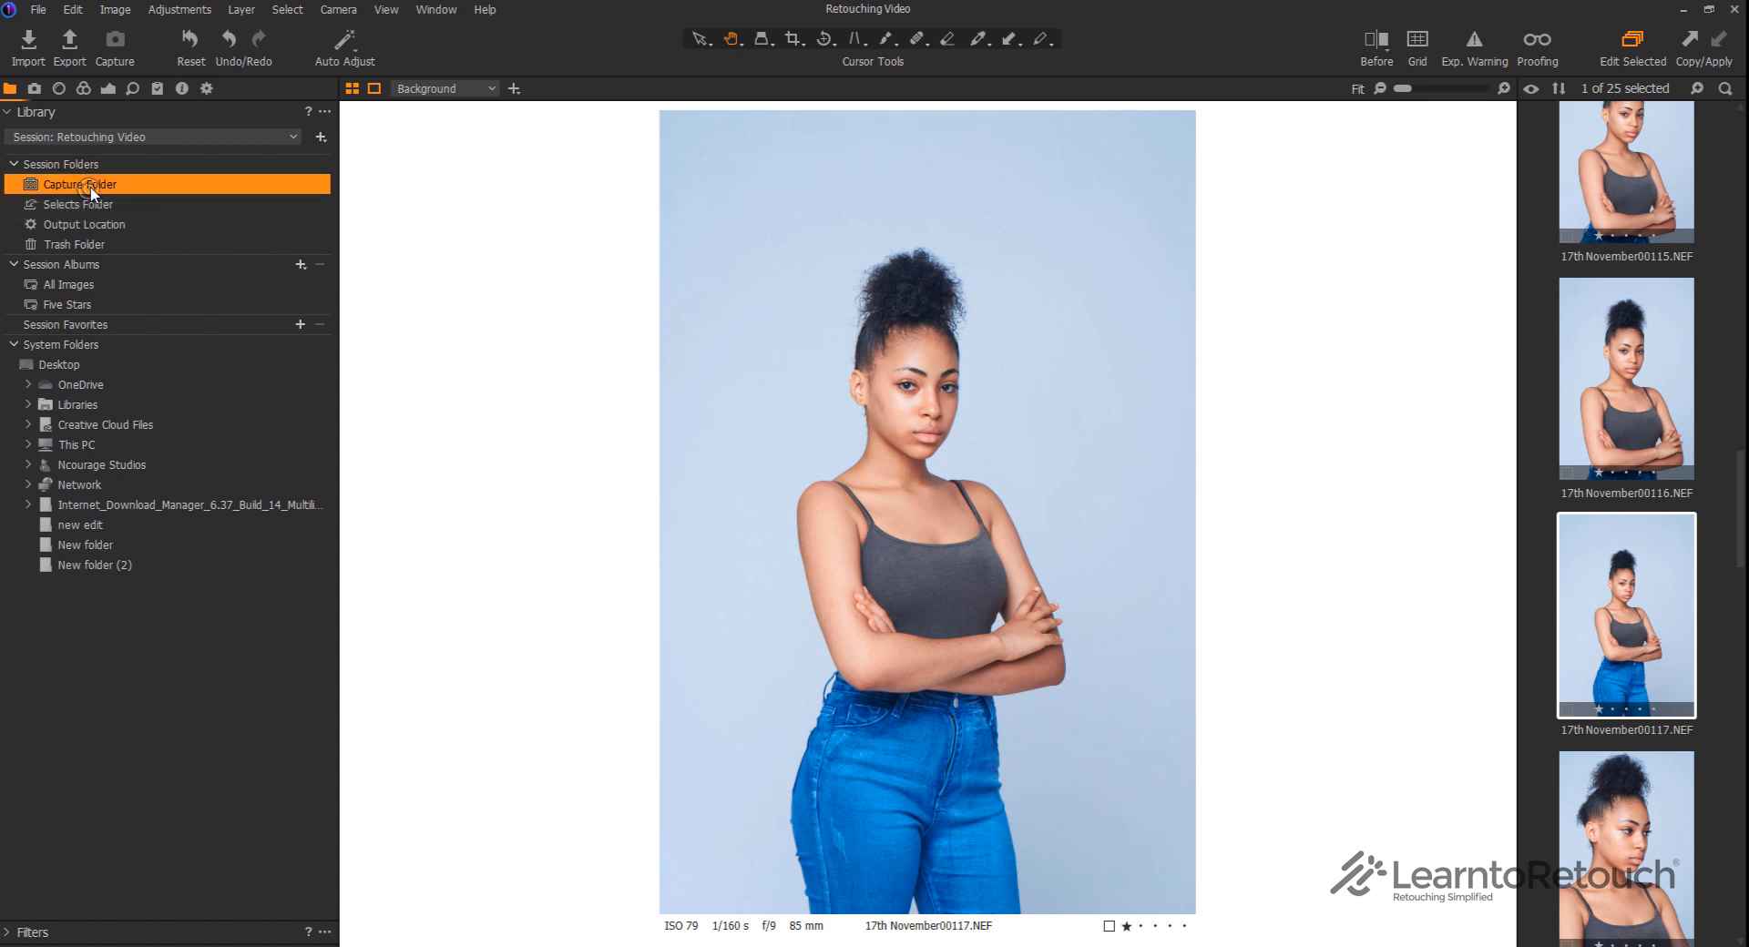
{"action": "left_click", "coordinate": [1621, 375]}
{"action": "left_click", "coordinate": [1625, 175]}
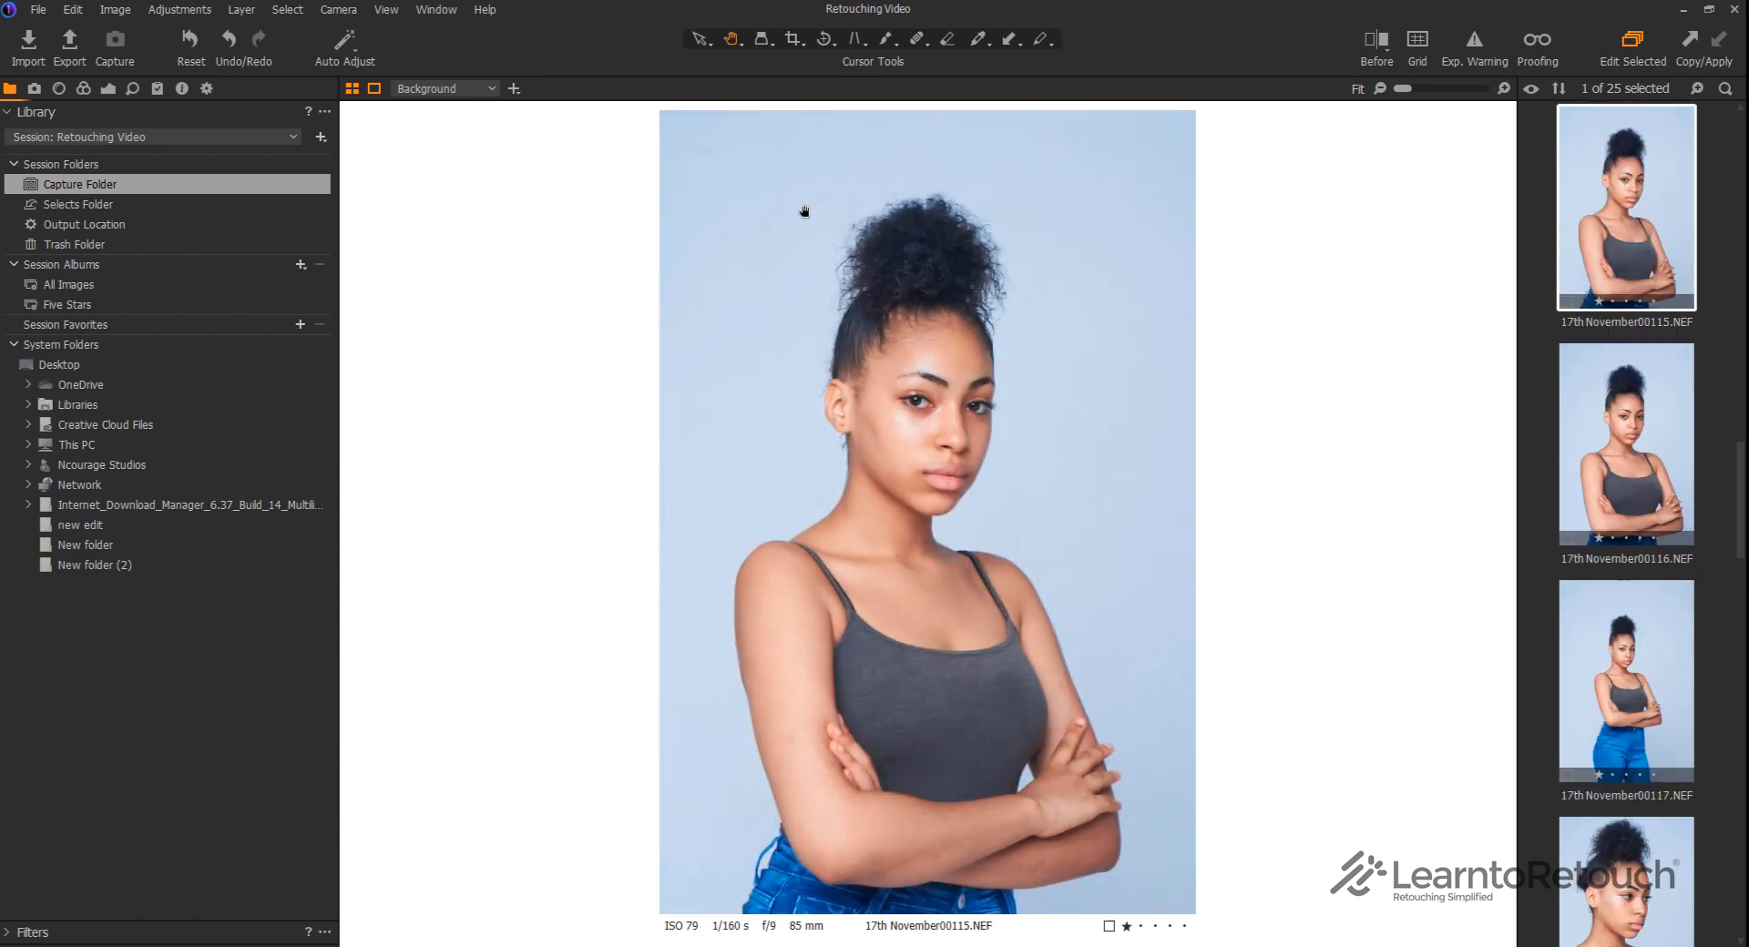
{"action": "left_click", "coordinate": [91, 204]}
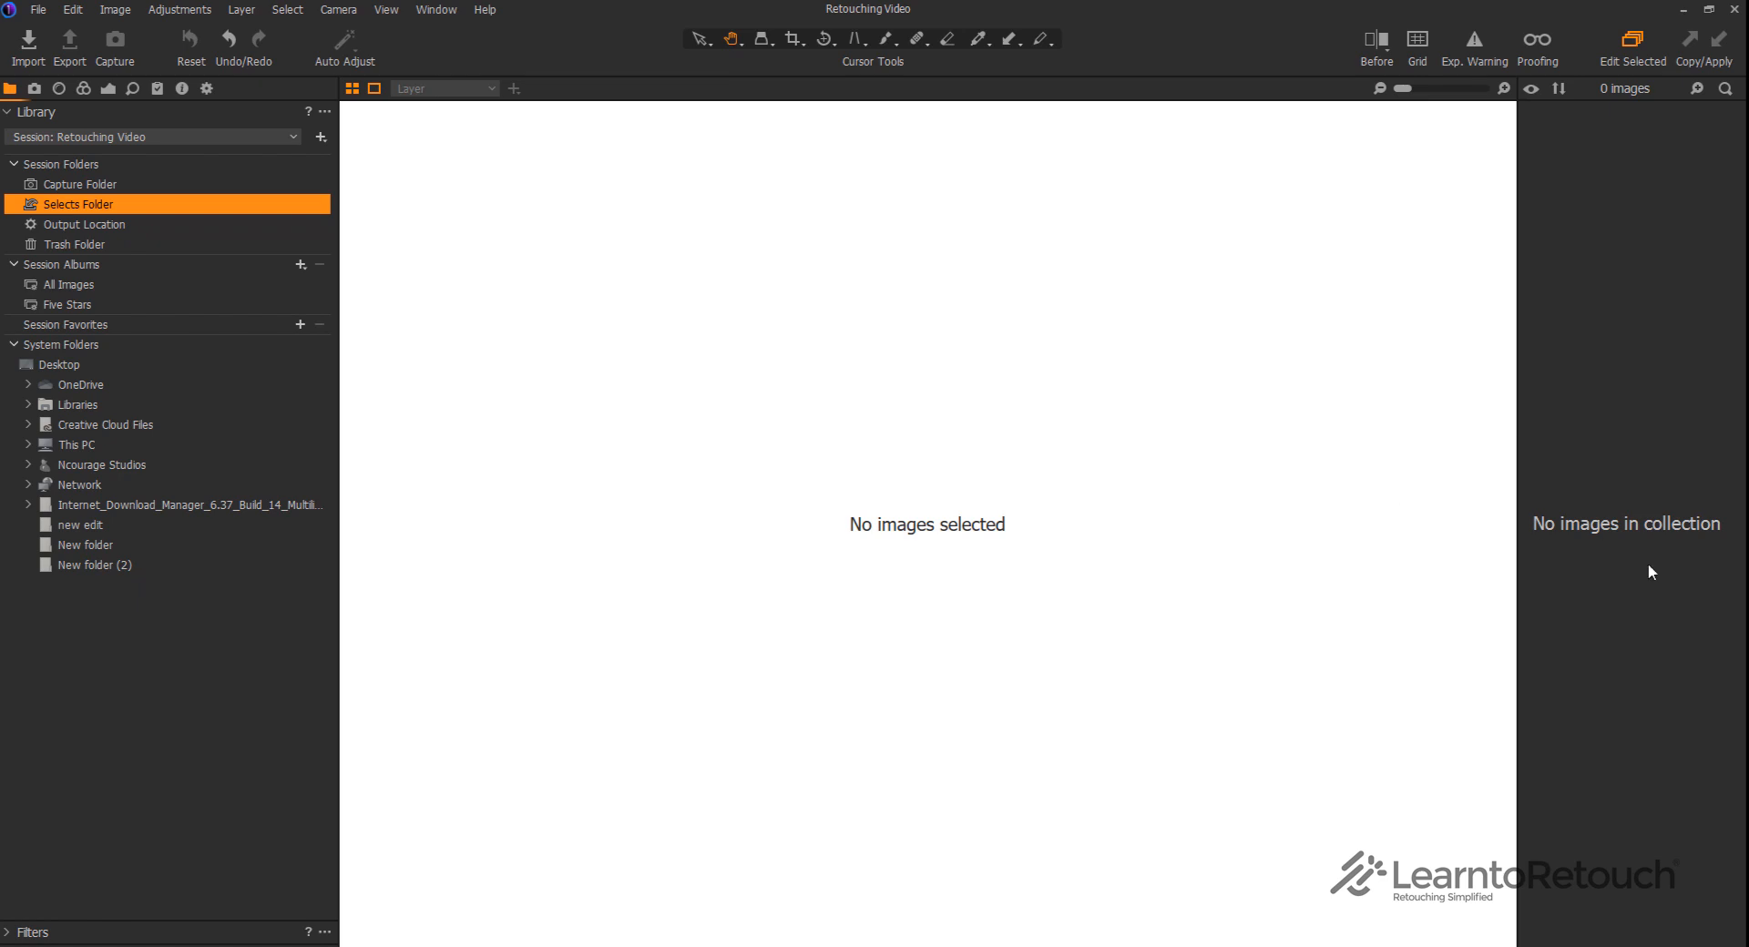
{"action": "left_click", "coordinate": [116, 226]}
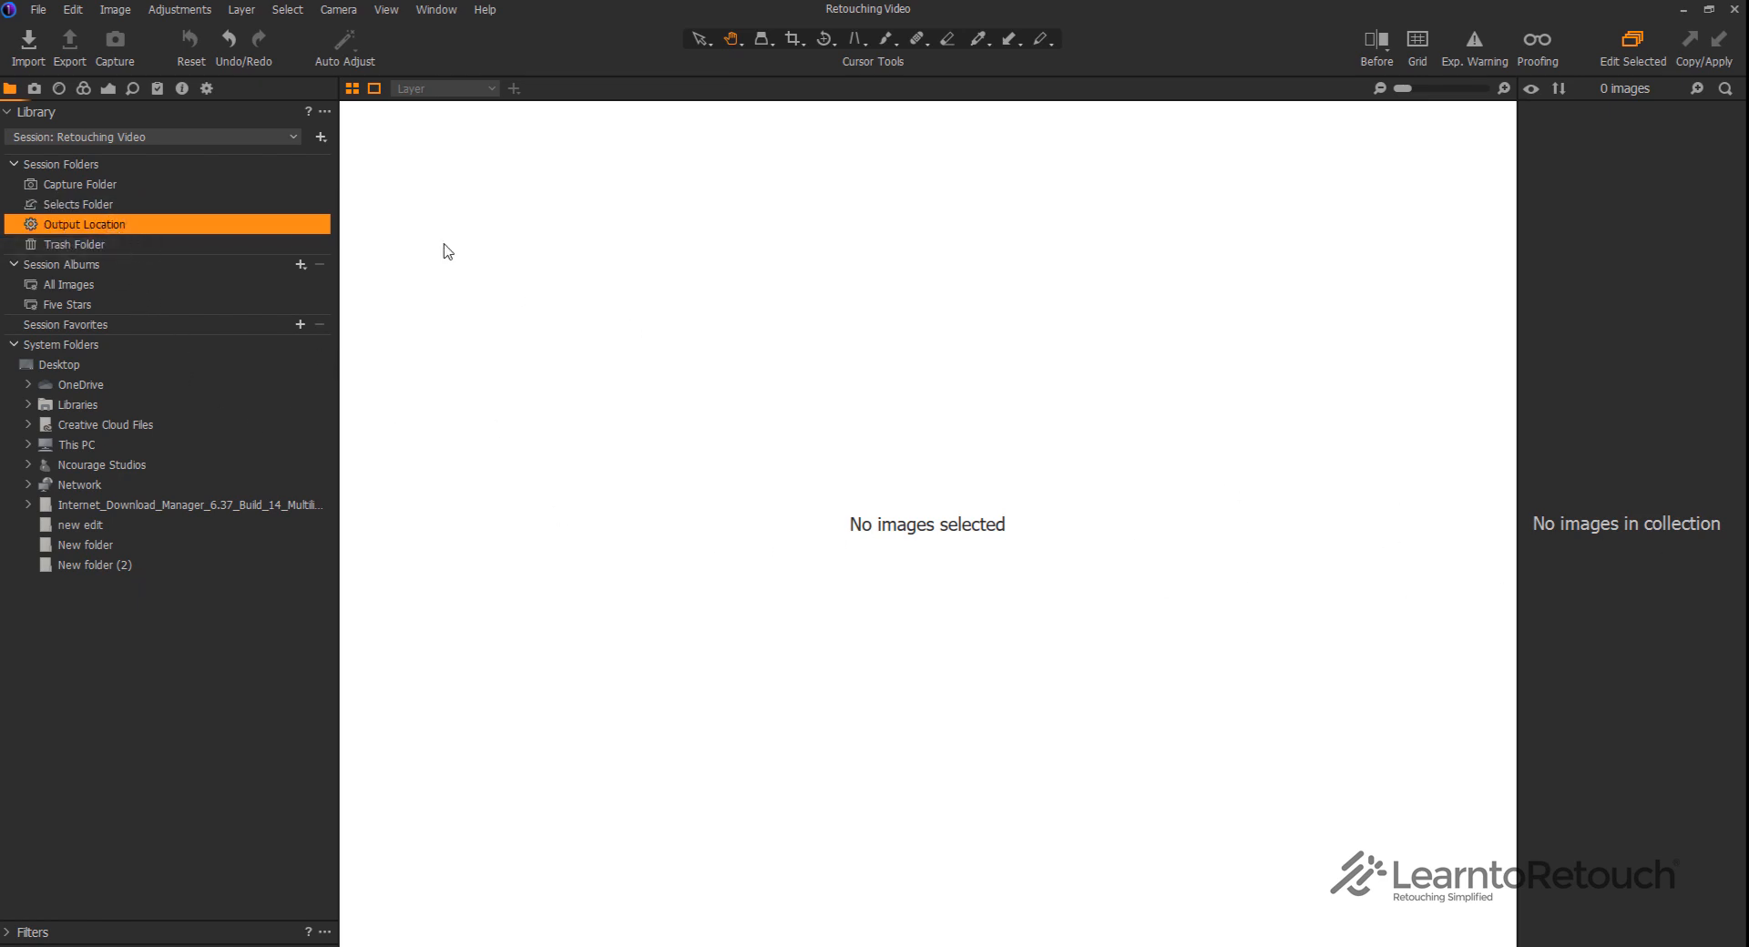
{"action": "left_click", "coordinate": [177, 243]}
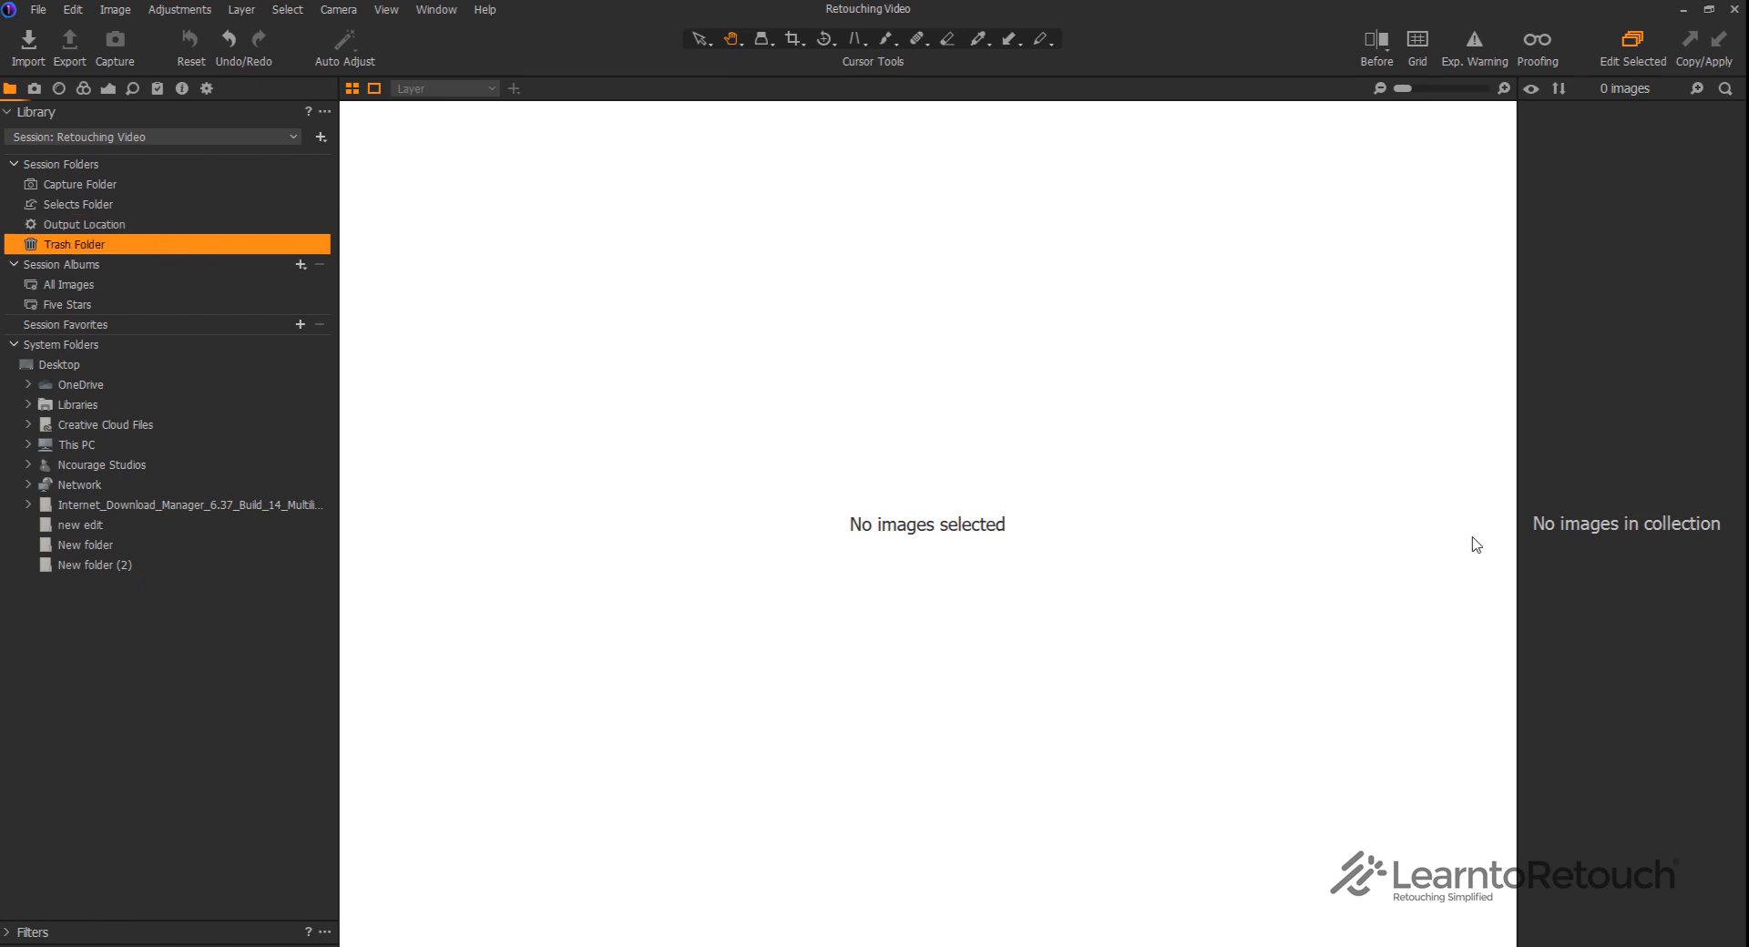
View the Capture Folder, then browse the computer's Pictures folder under System Folders and preview IMG-20180209-WA0024.jpg
{"action": "left_click", "coordinate": [106, 181]}
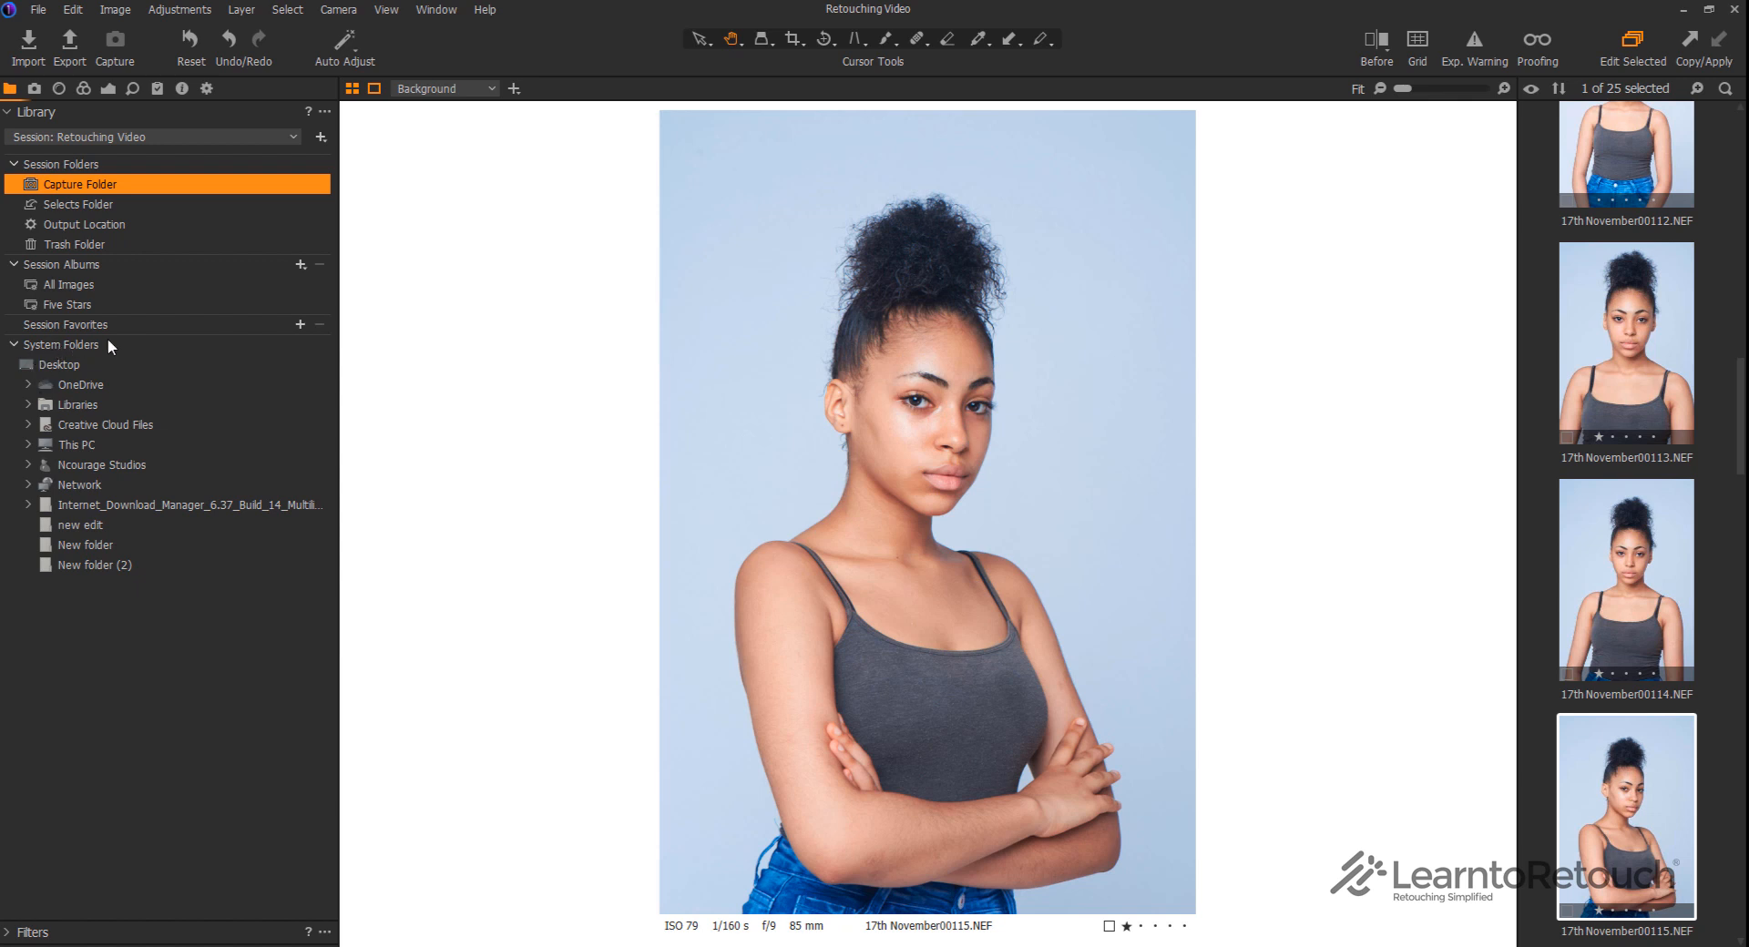
{"action": "left_click", "coordinate": [27, 445]}
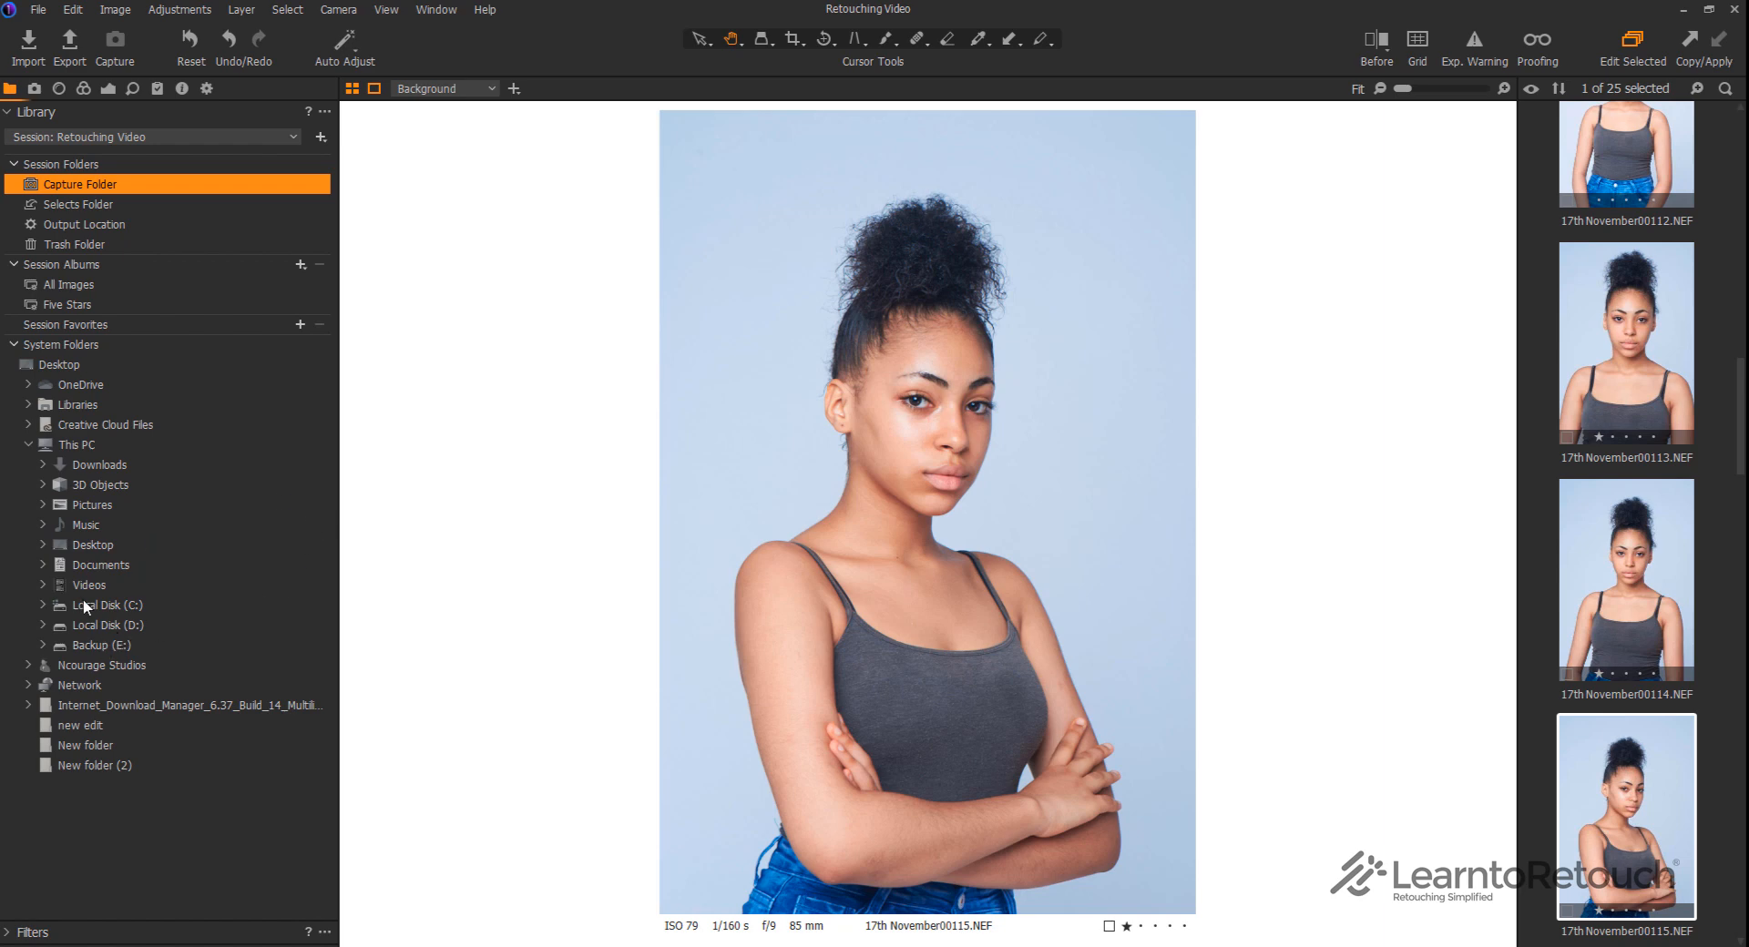
{"action": "left_click", "coordinate": [51, 502]}
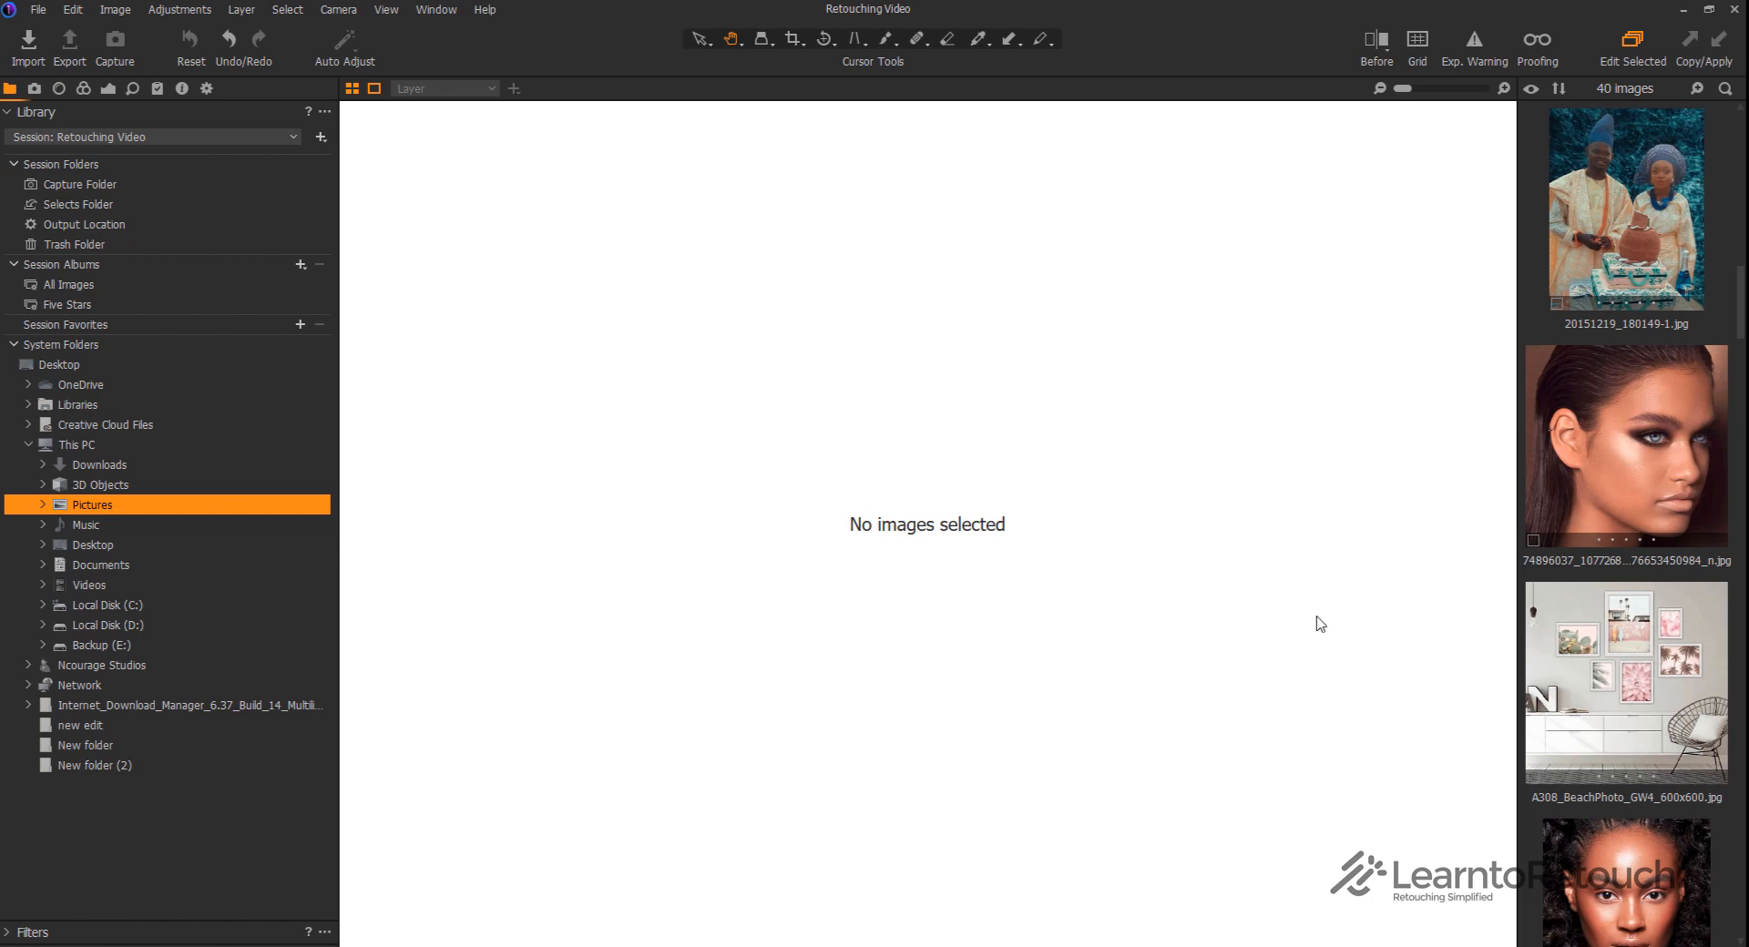
{"action": "scroll", "coordinate": [1640, 746], "scroll_direction": "down", "scroll_amount": 12}
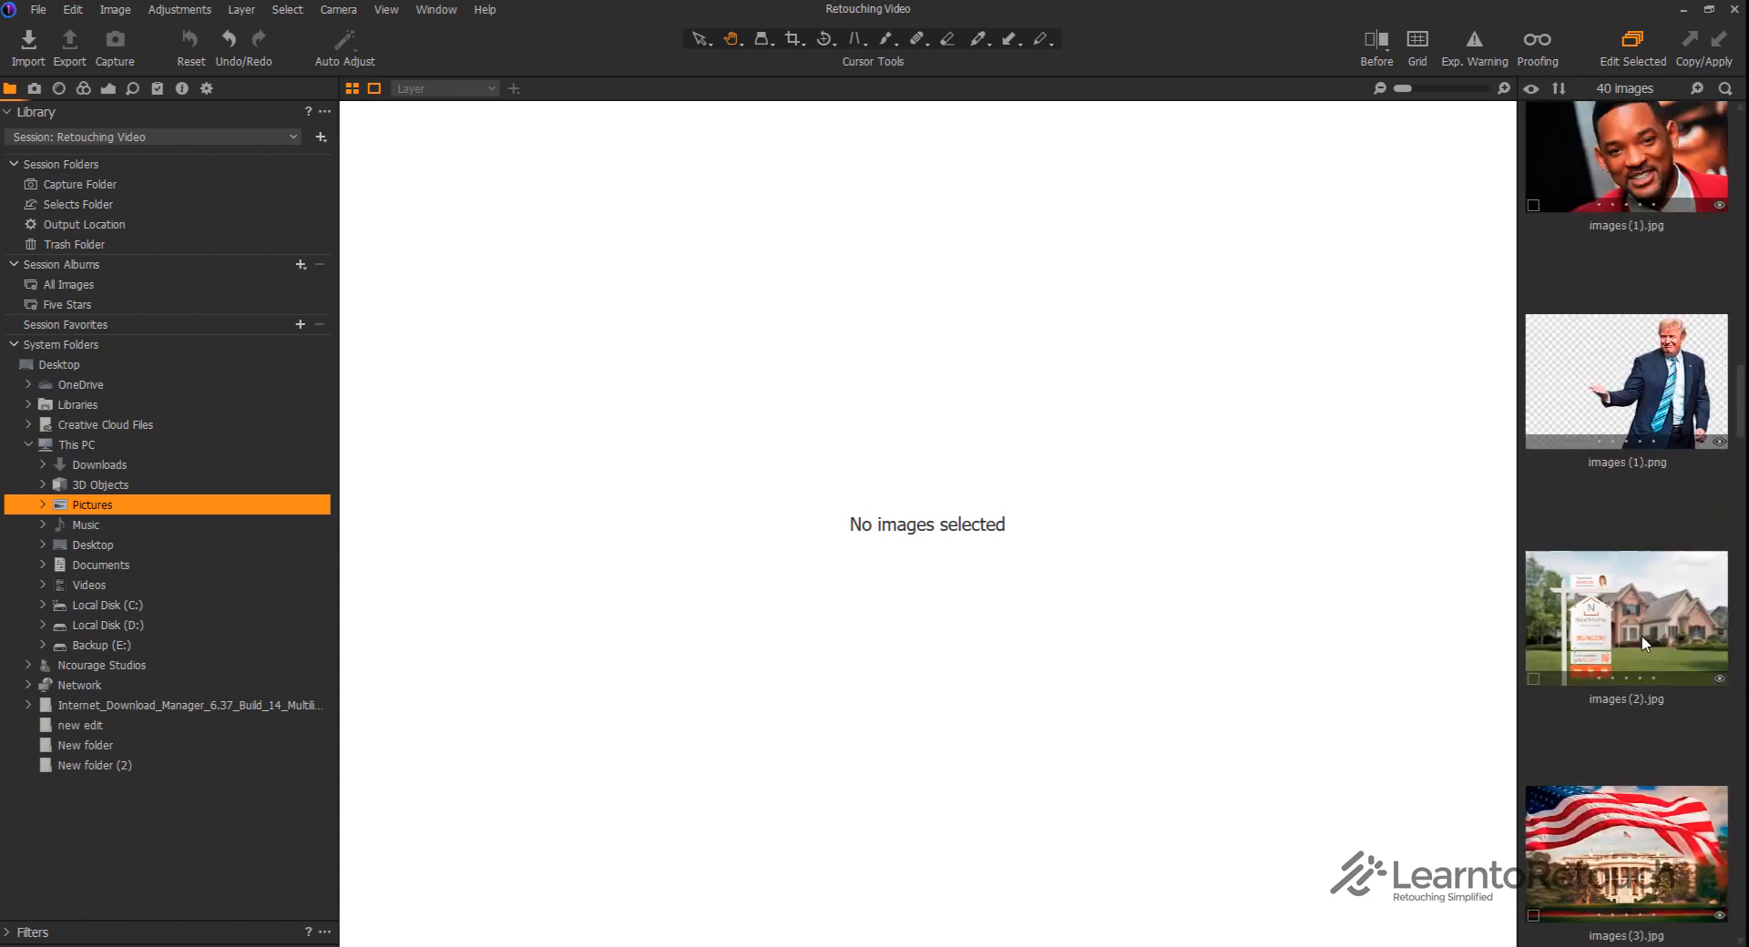
{"action": "scroll", "coordinate": [1652, 603], "scroll_direction": "up", "scroll_amount": 4}
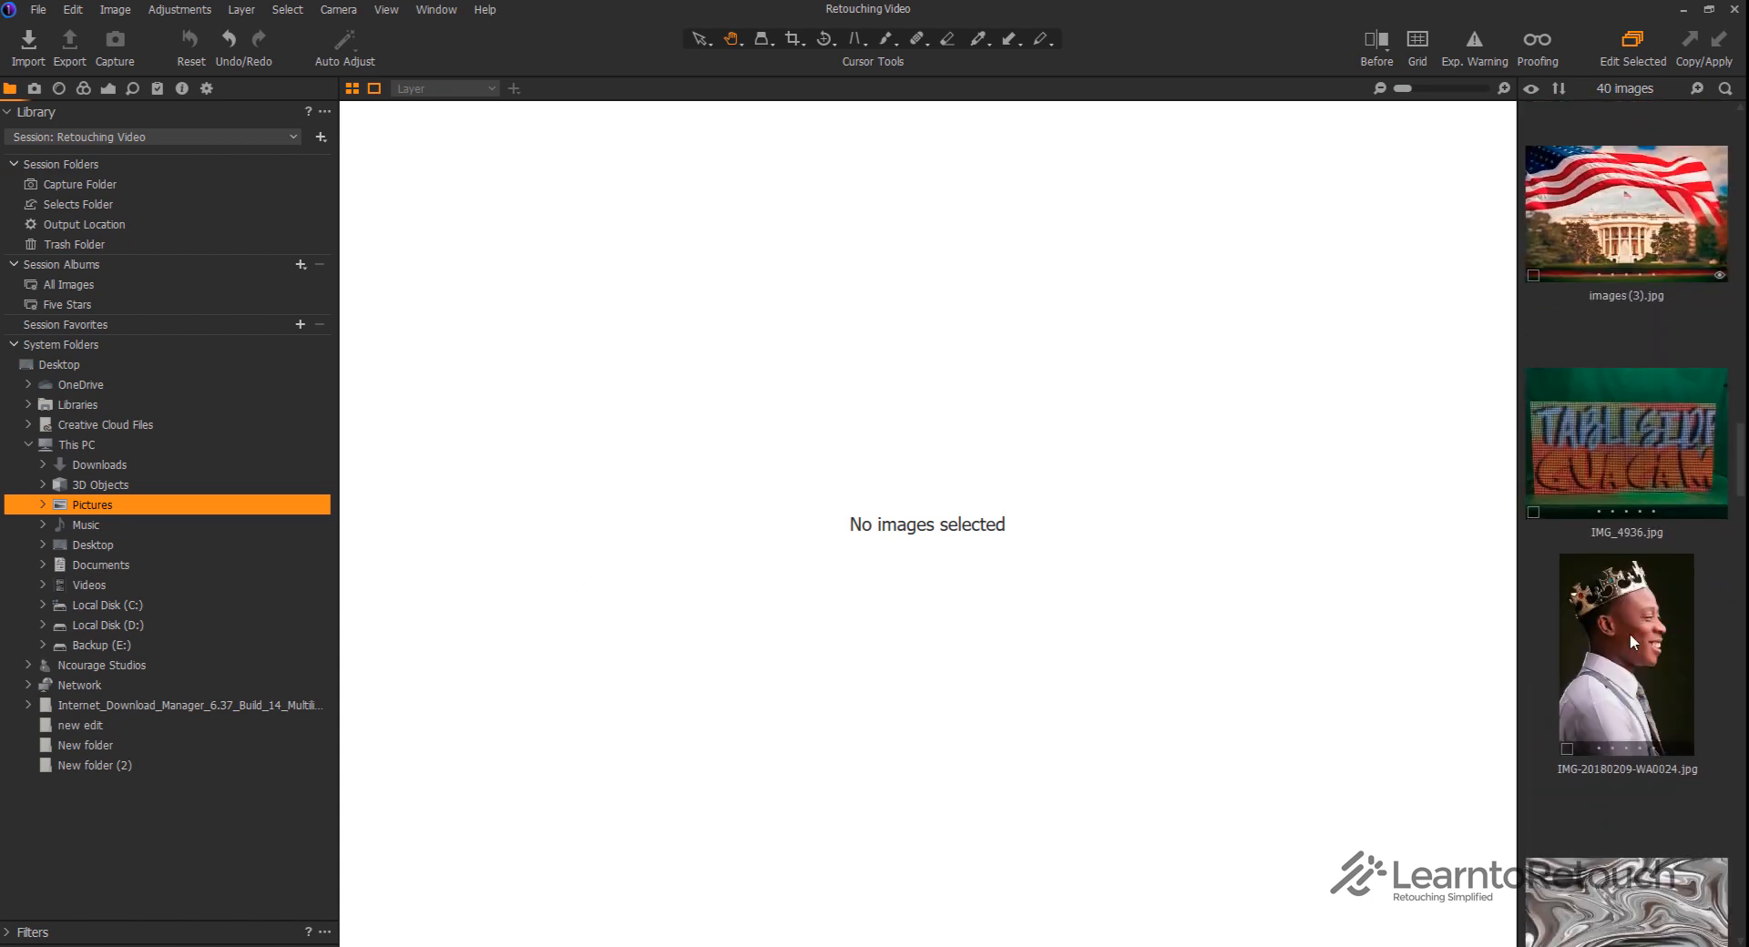
{"action": "left_click", "coordinate": [1579, 606]}
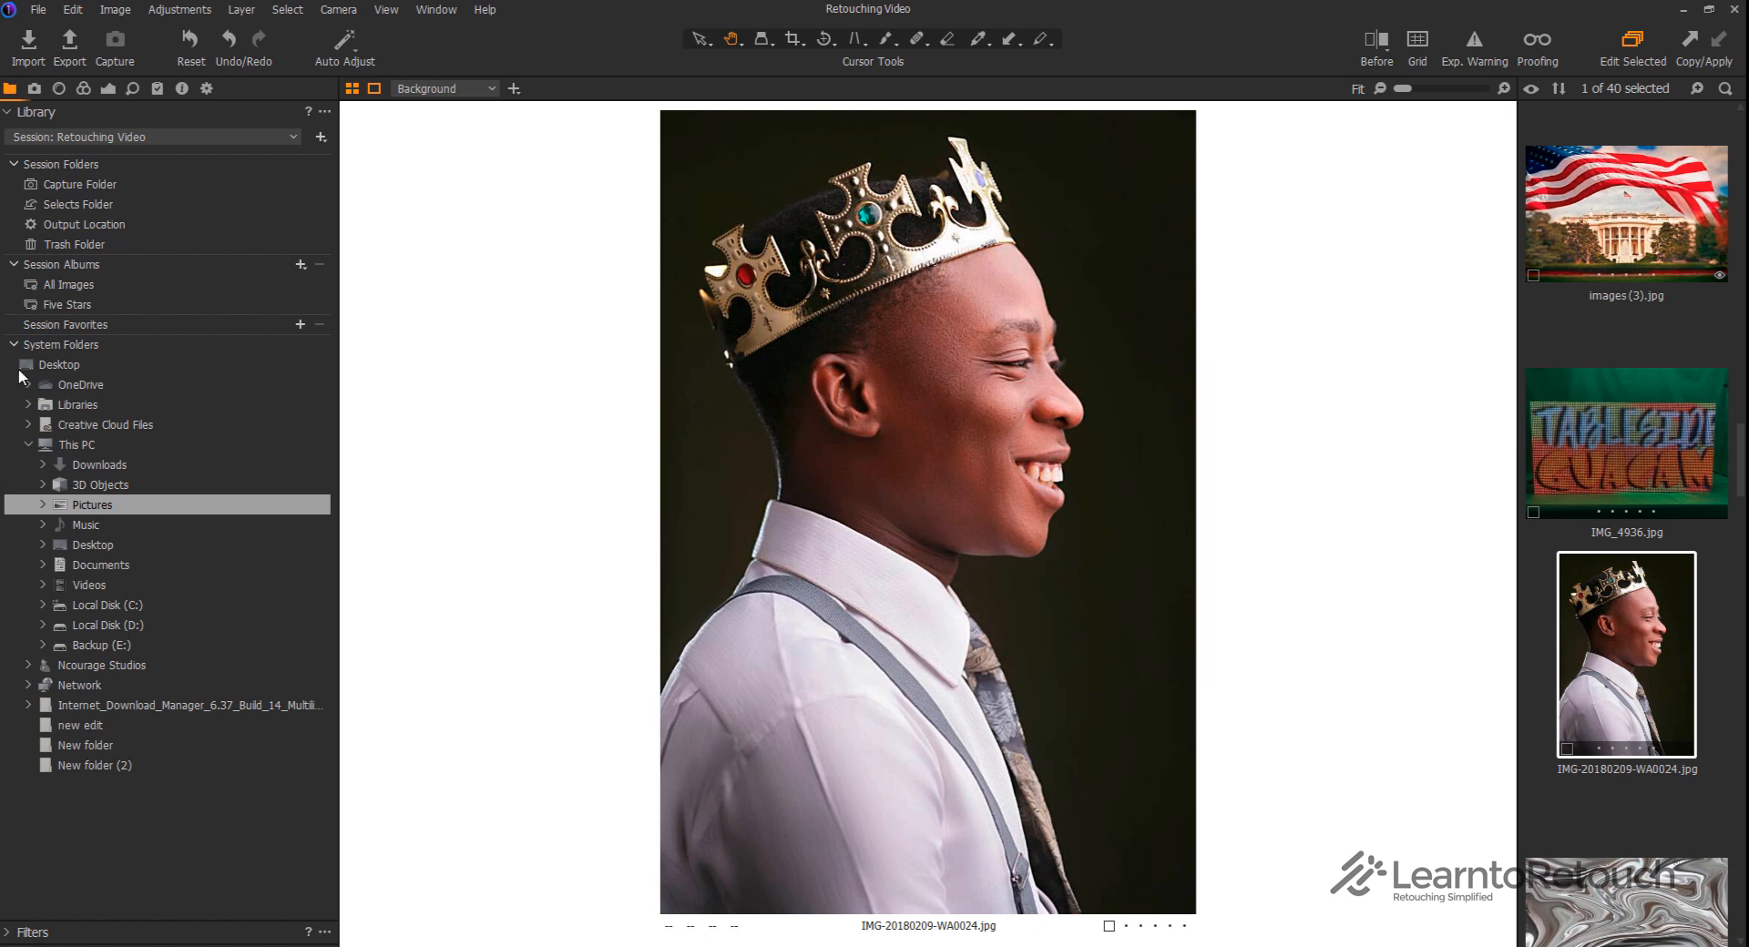
Return to the session's Capture Folder and expand the Filters tool
{"action": "left_click", "coordinate": [82, 187]}
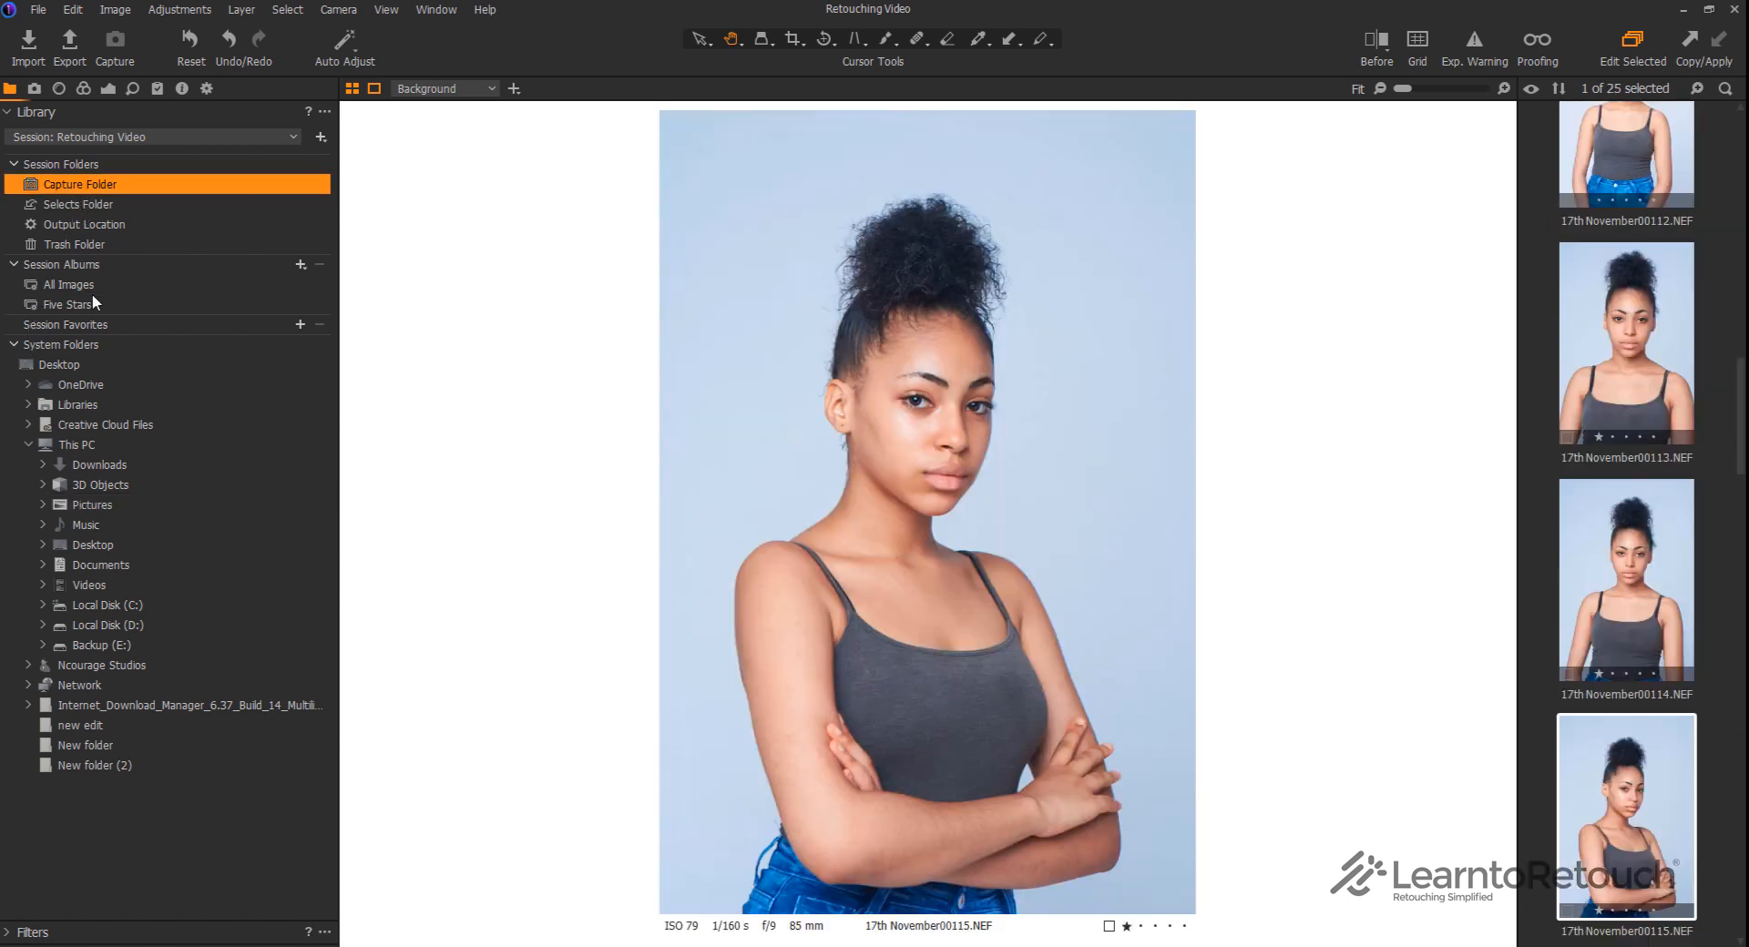
{"action": "left_click", "coordinate": [34, 929]}
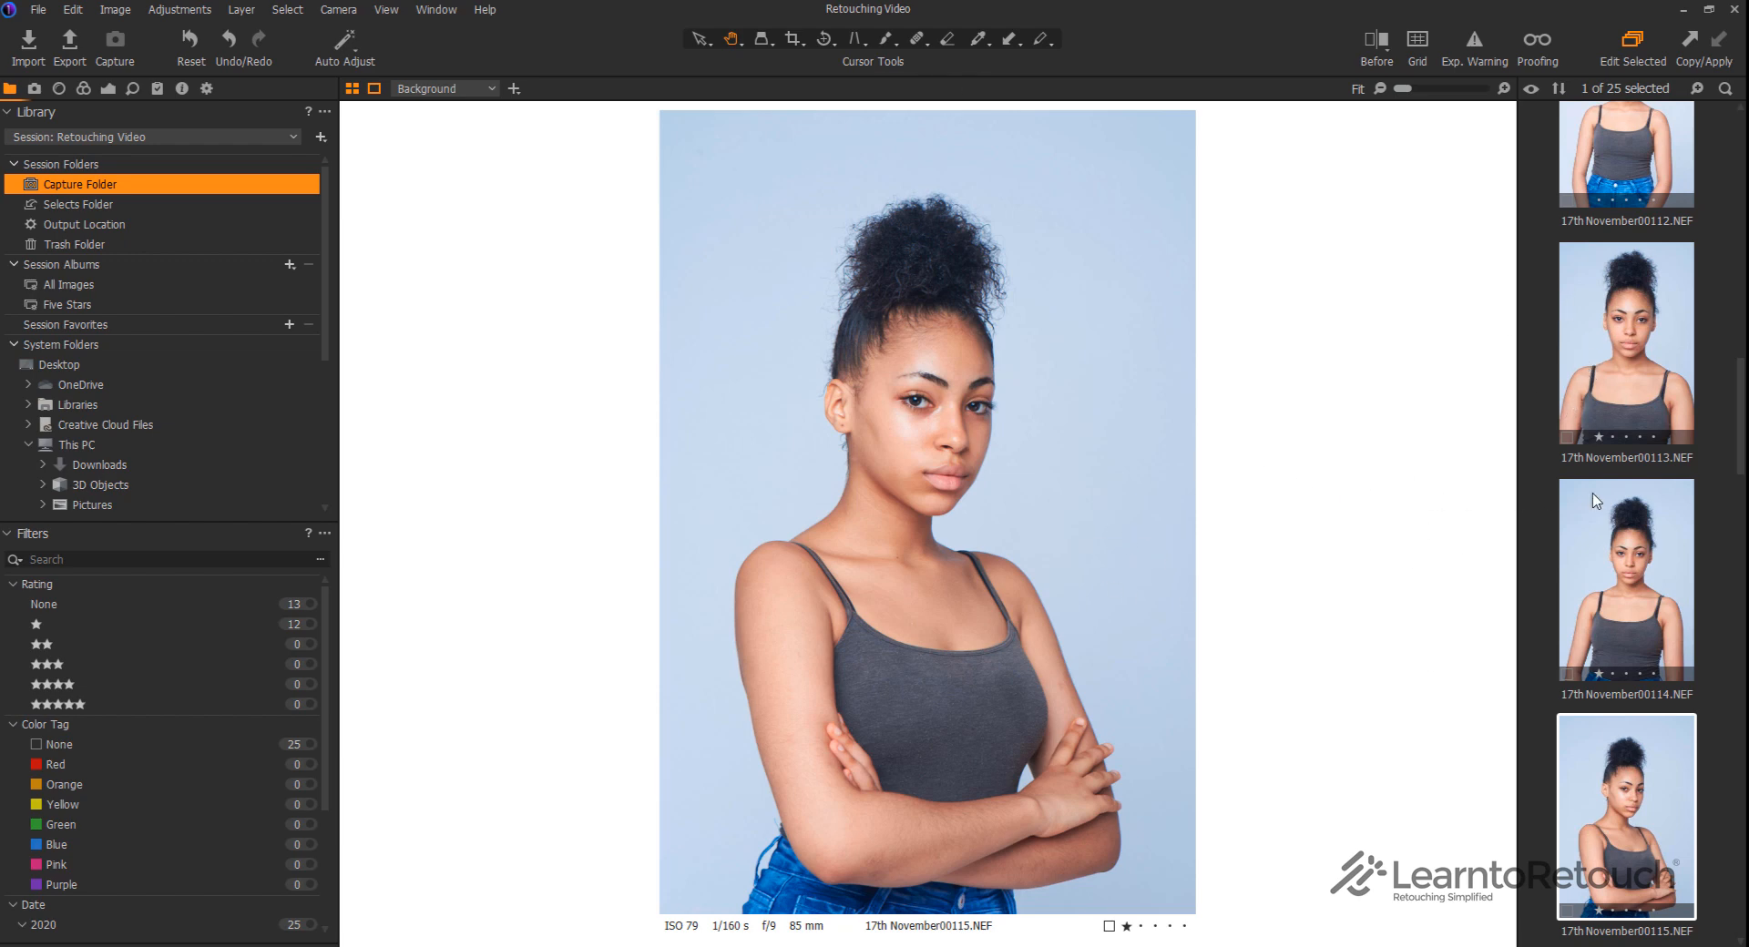
Browse the Capture Folder photos from 00118 onward, previewing 00120 and 00123 and ending on 00125
{"action": "scroll", "coordinate": [1654, 704], "scroll_direction": "down", "scroll_amount": 5}
{"action": "left_click", "coordinate": [1663, 519]}
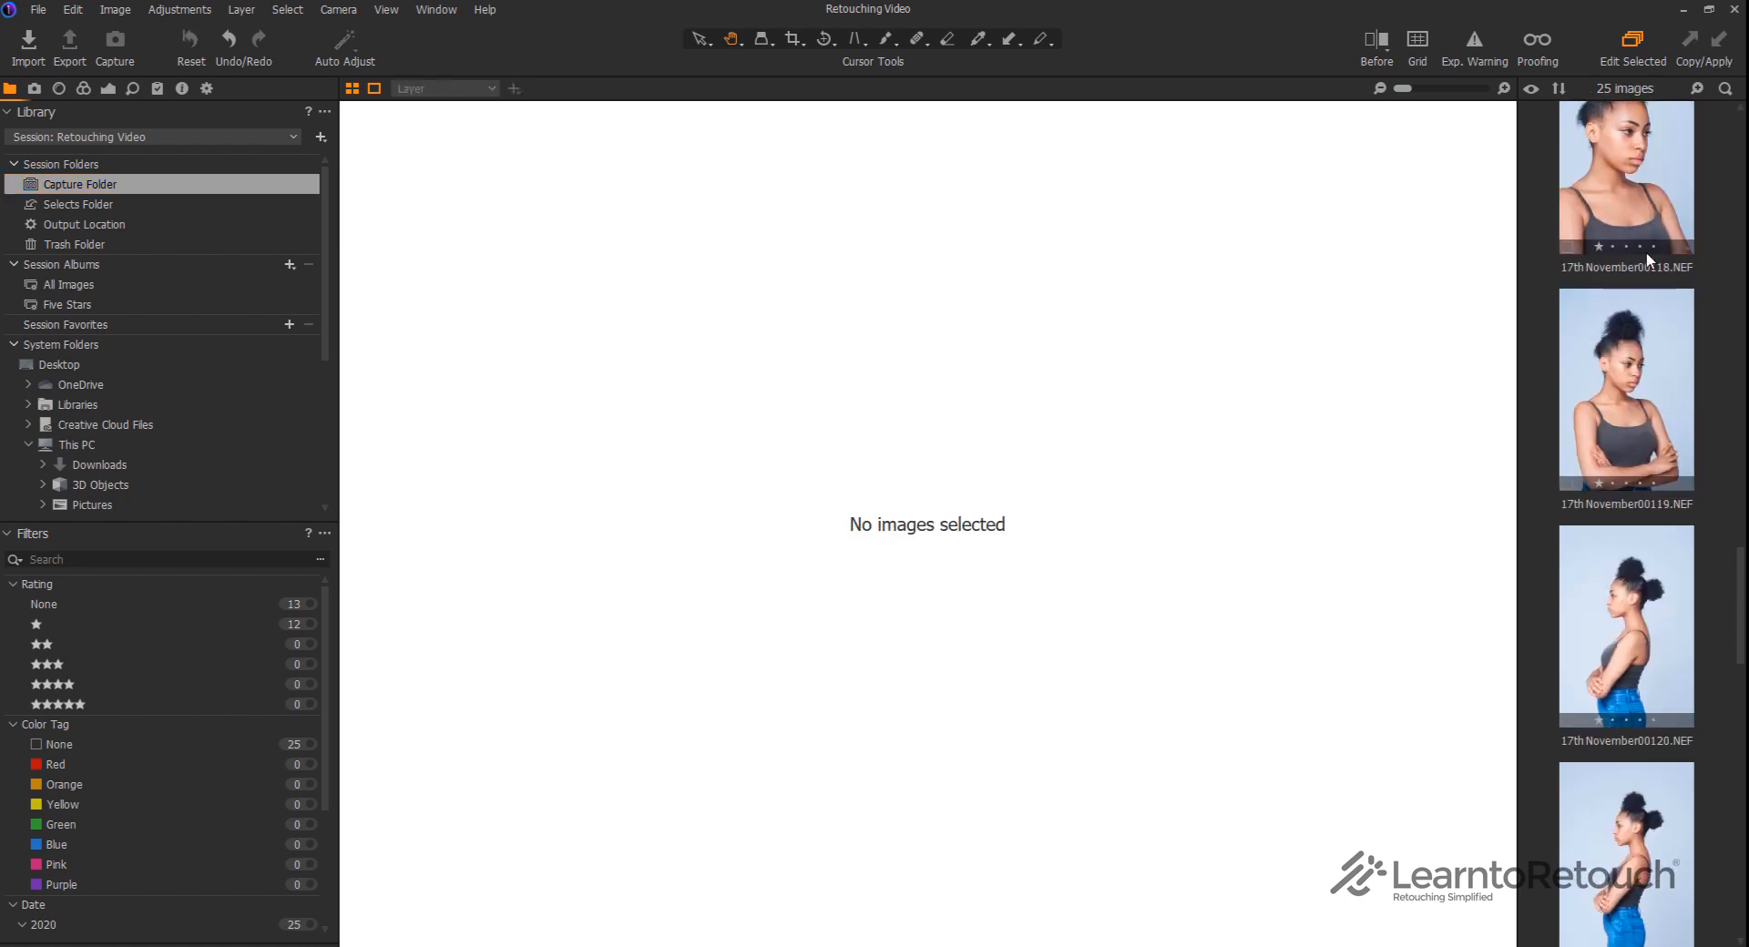
{"action": "left_click", "coordinate": [1660, 362]}
{"action": "scroll", "coordinate": [1659, 362], "scroll_direction": "down", "scroll_amount": 3}
{"action": "left_click", "coordinate": [1637, 516]}
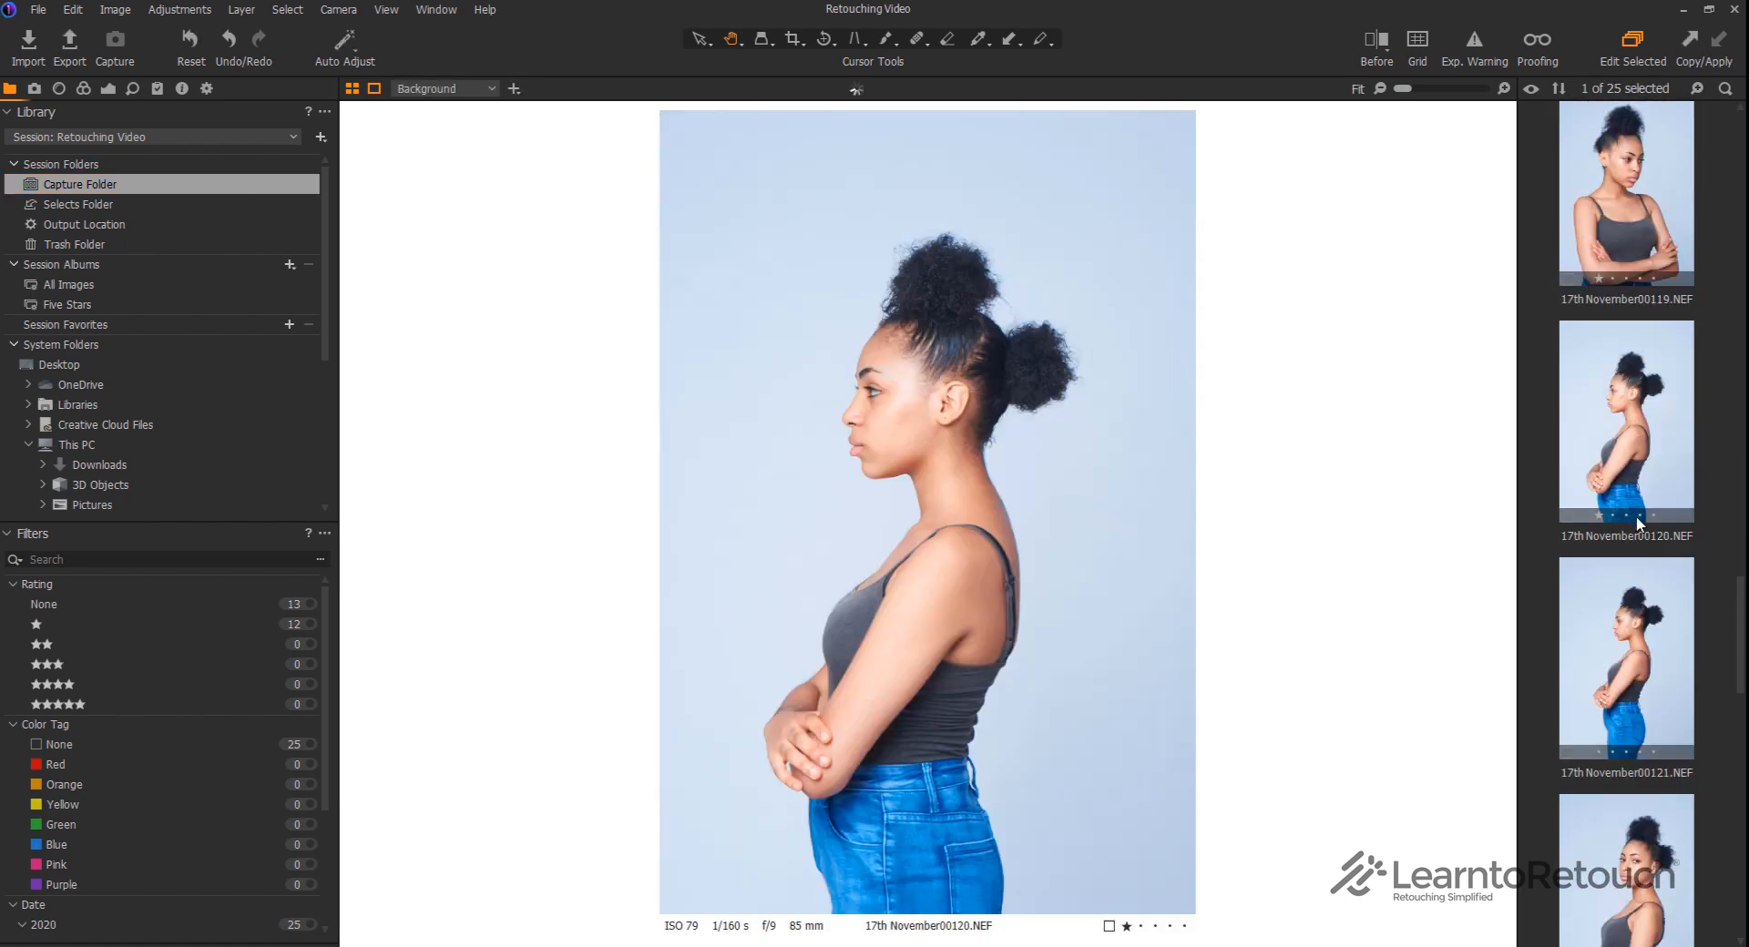
{"action": "left_click", "coordinate": [1647, 617]}
{"action": "scroll", "coordinate": [1647, 618], "scroll_direction": "down", "scroll_amount": 3}
{"action": "left_click", "coordinate": [1644, 562]}
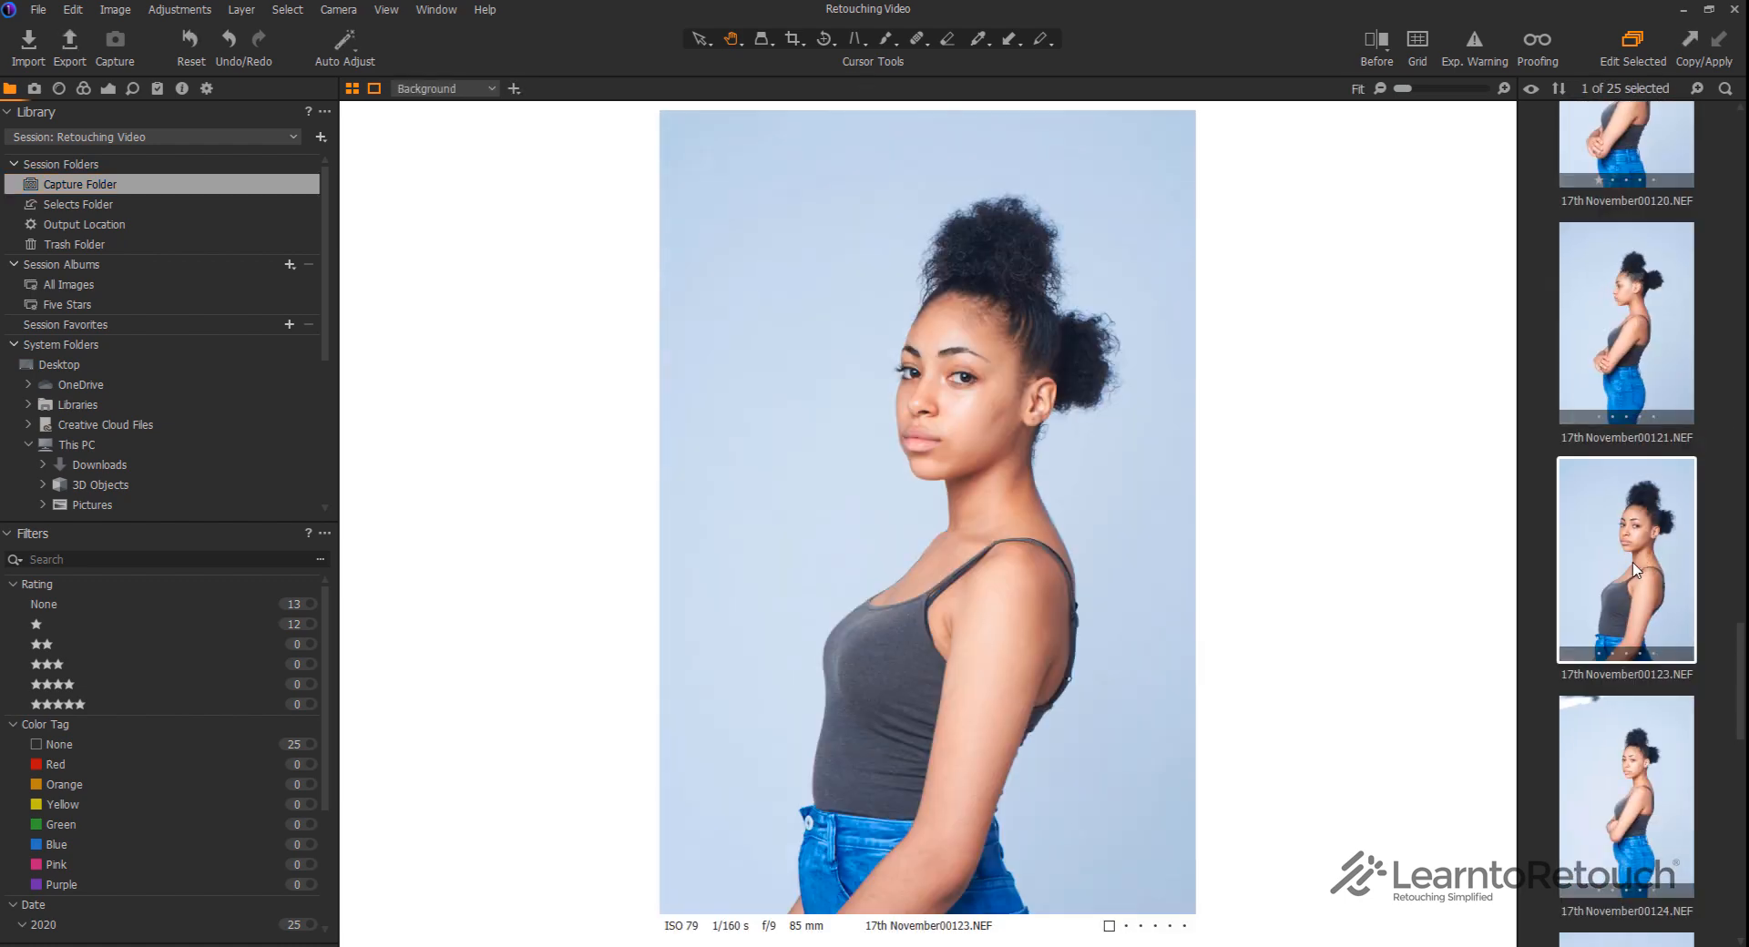
{"action": "scroll", "coordinate": [1635, 547], "scroll_direction": "down", "scroll_amount": 3}
{"action": "key", "text": "Down"}
{"action": "key", "text": "Down"}
{"action": "key", "text": "Down"}
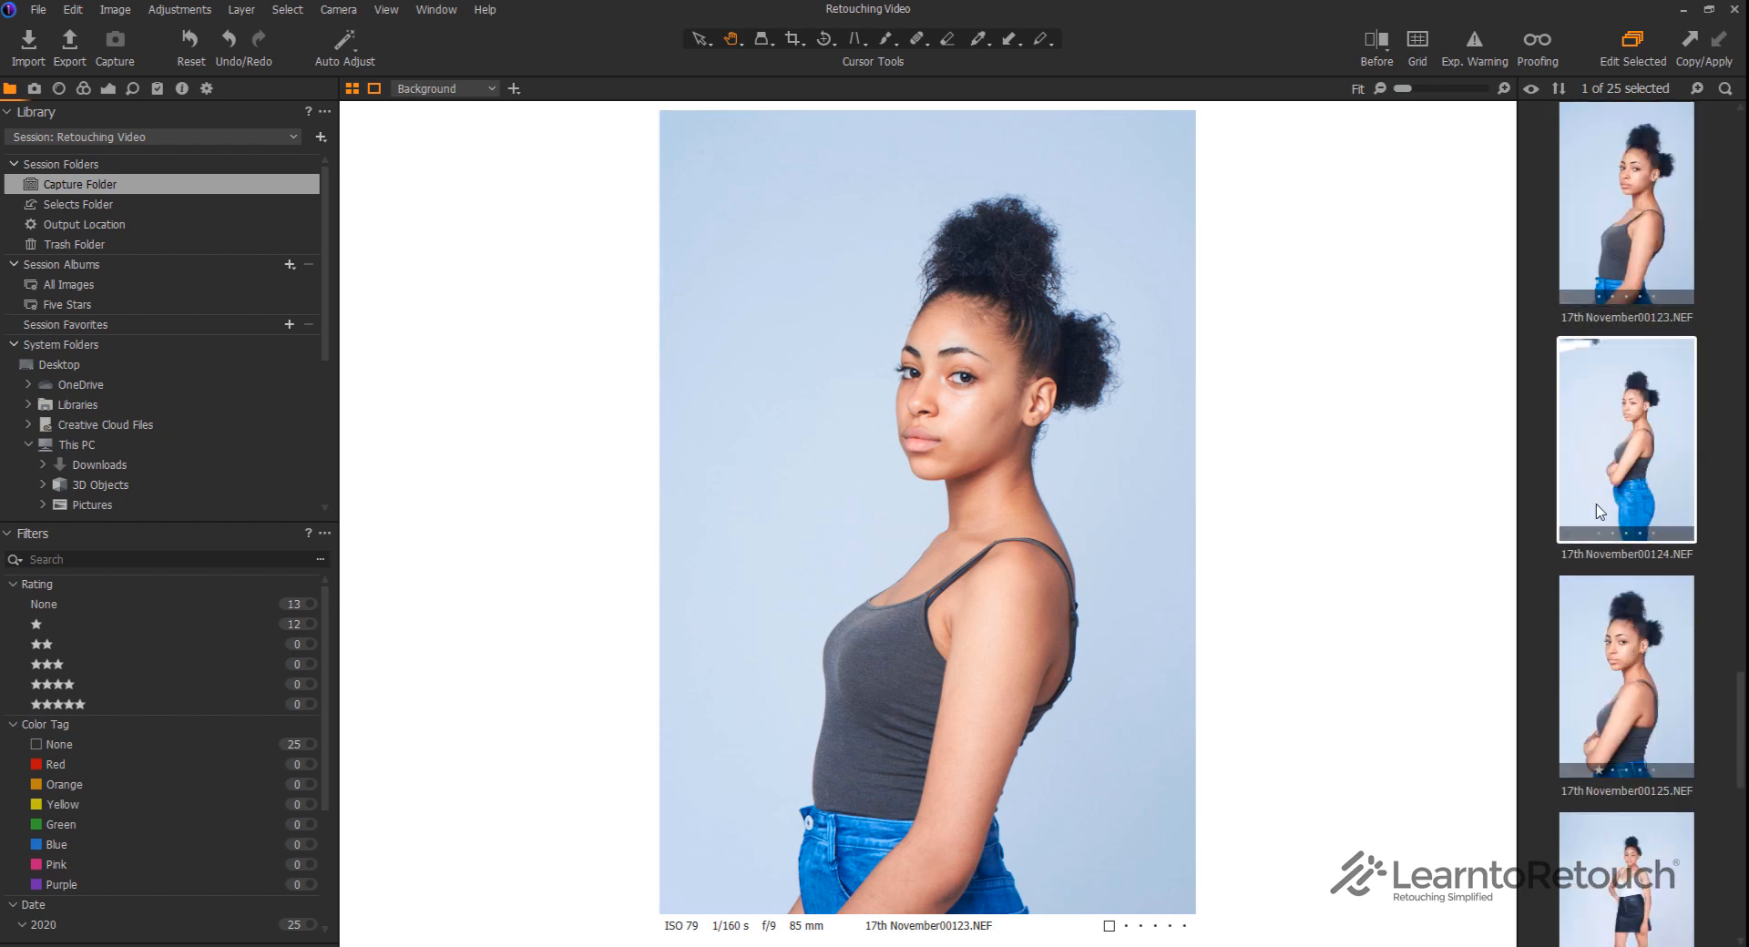
{"action": "key", "text": "Up"}
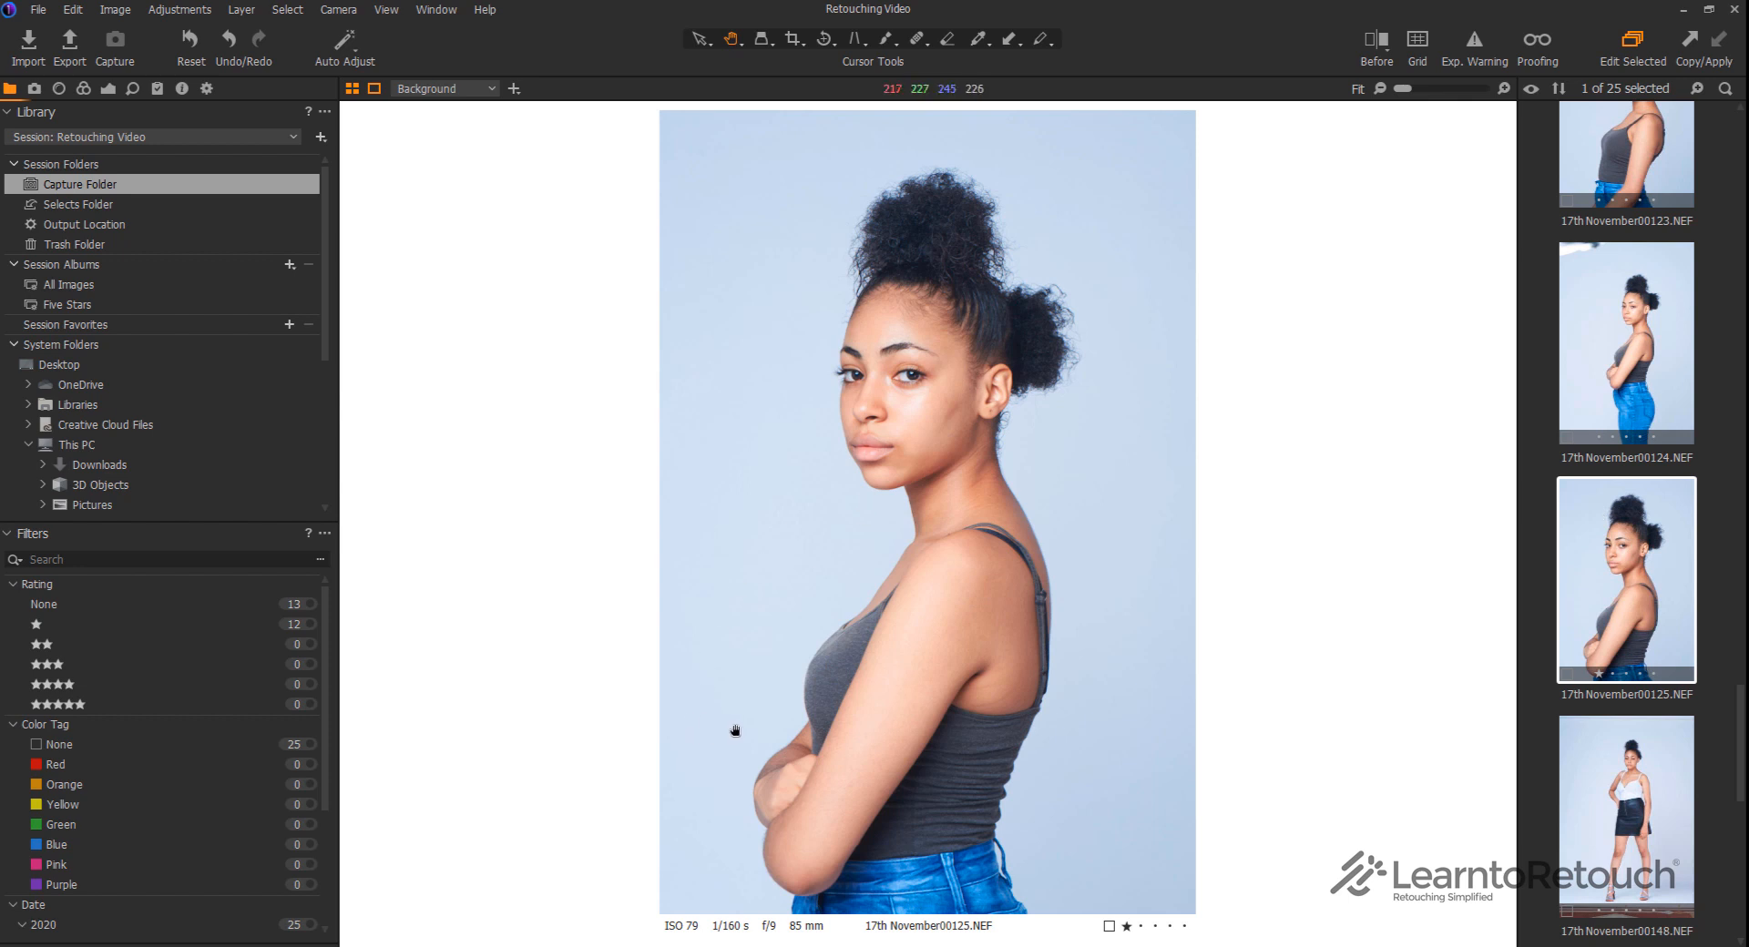
Rate photos 00125 and 00124 five stars and filter the Capture Folder to five-star images
{"action": "key", "text": "5"}
{"action": "left_click", "coordinate": [1653, 255]}
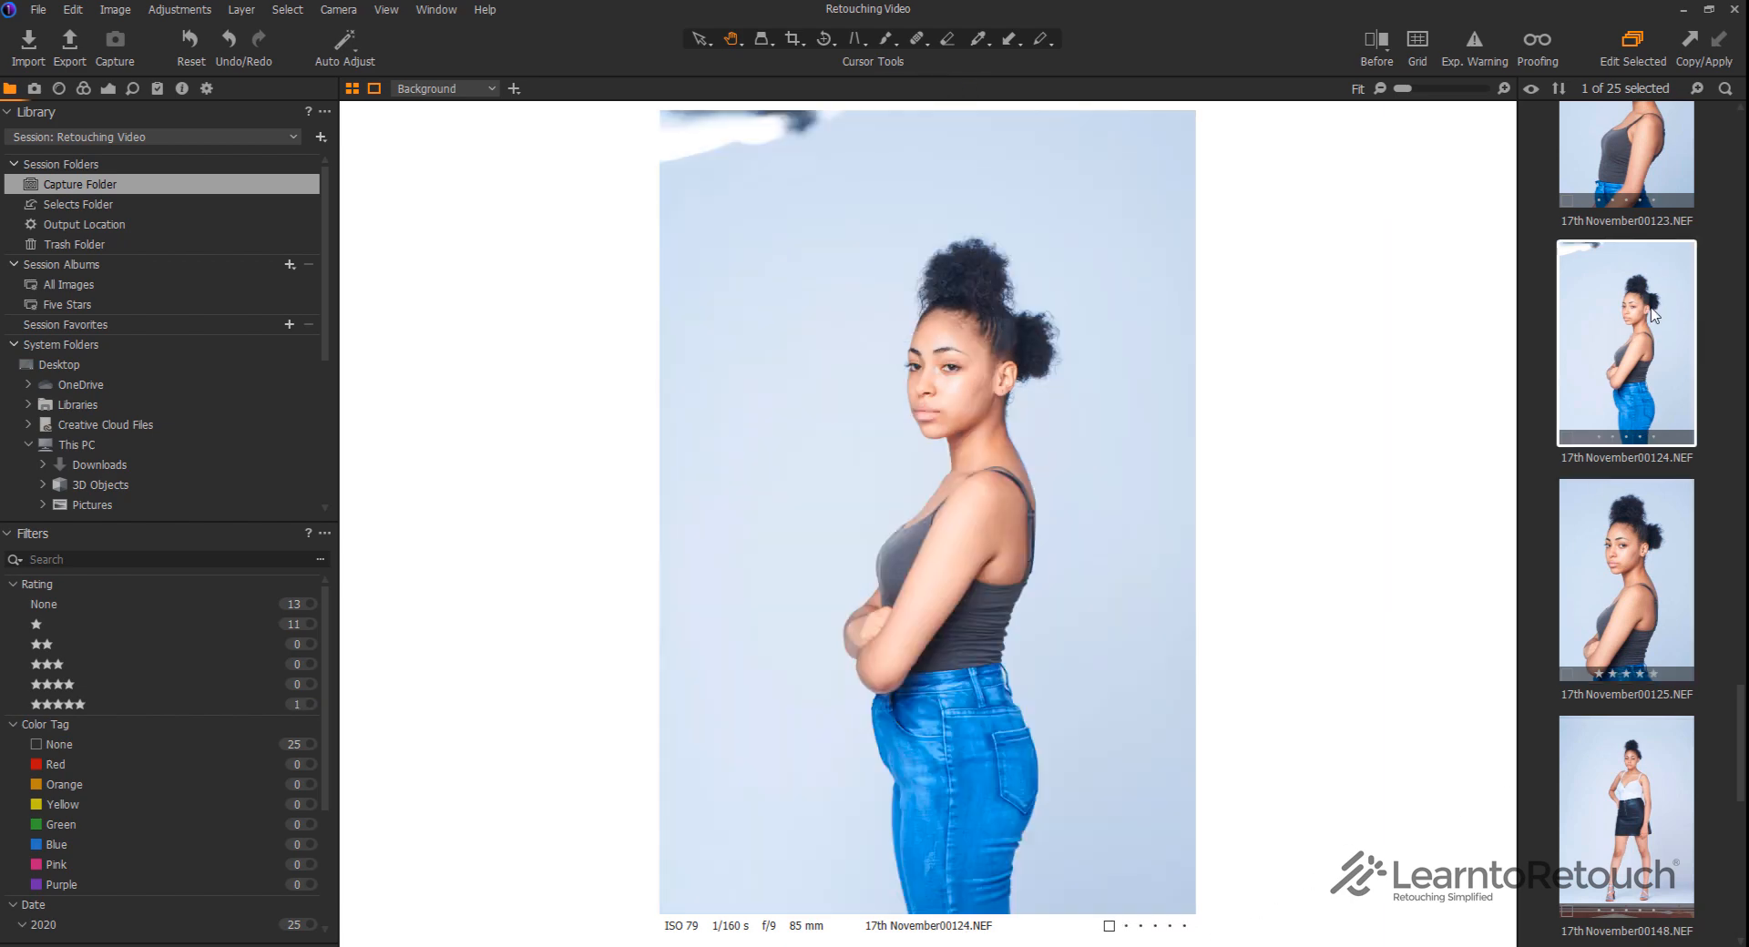
{"action": "key", "text": "5"}
{"action": "left_click", "coordinate": [140, 704]}
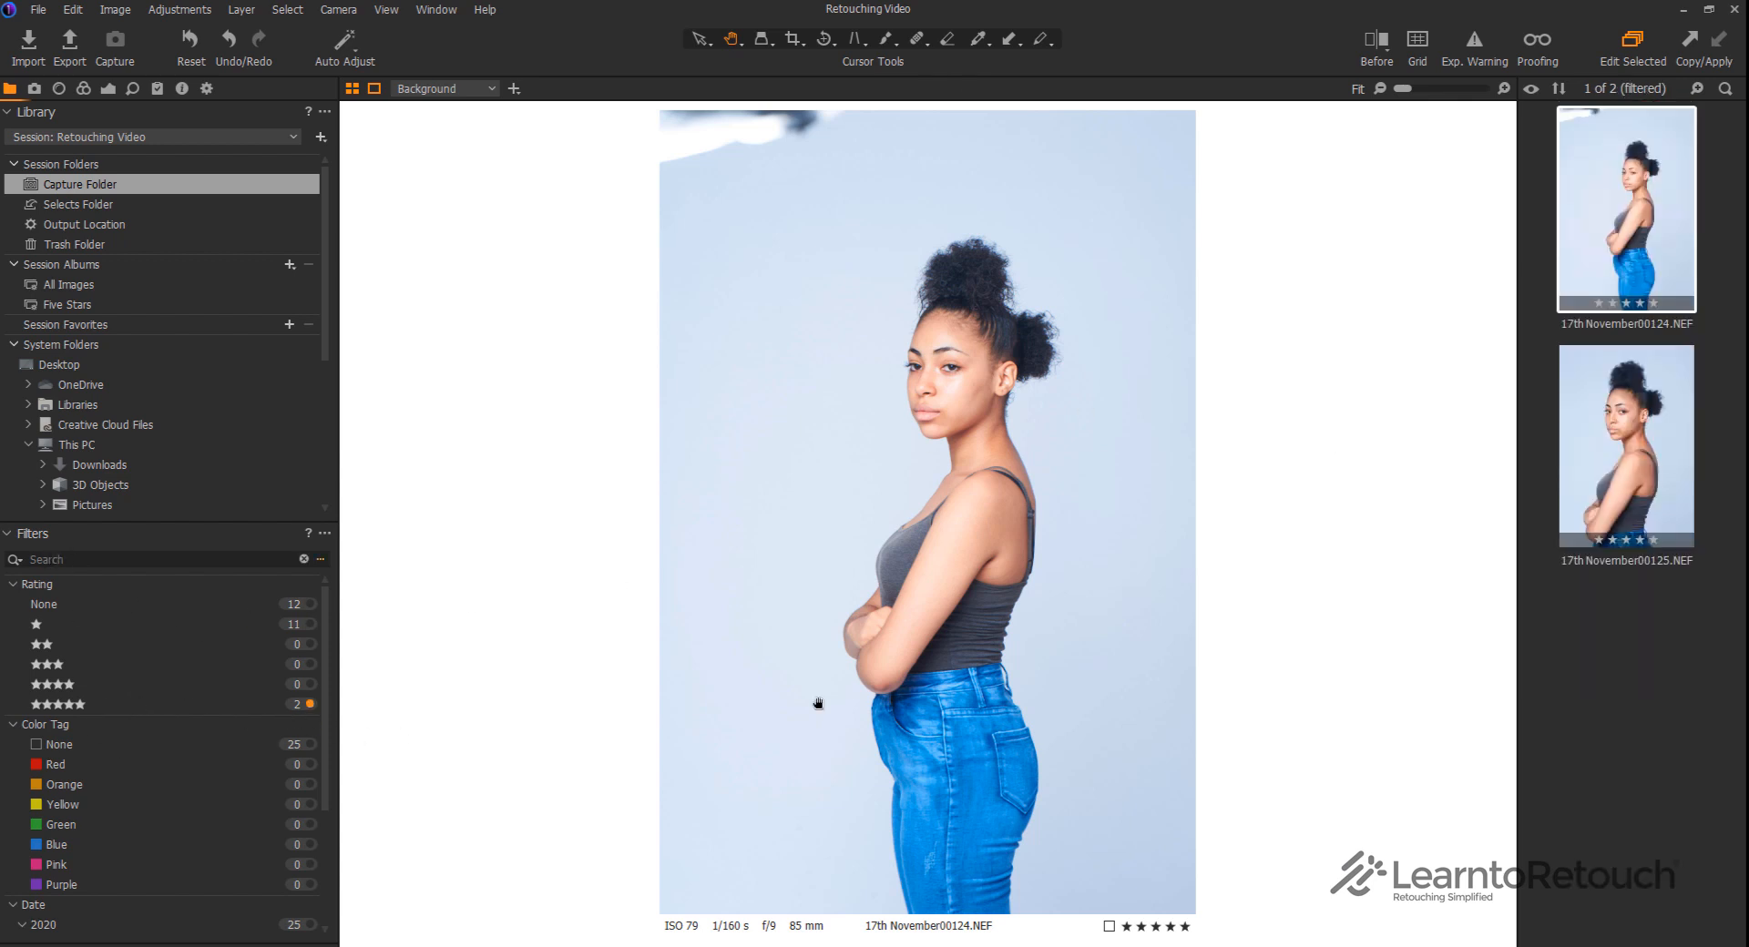
Compare the five-star photos 00124 and 00125 by viewing them alternately
{"action": "left_click", "coordinate": [1641, 410]}
{"action": "left_click", "coordinate": [1646, 238]}
{"action": "left_click", "coordinate": [1645, 410]}
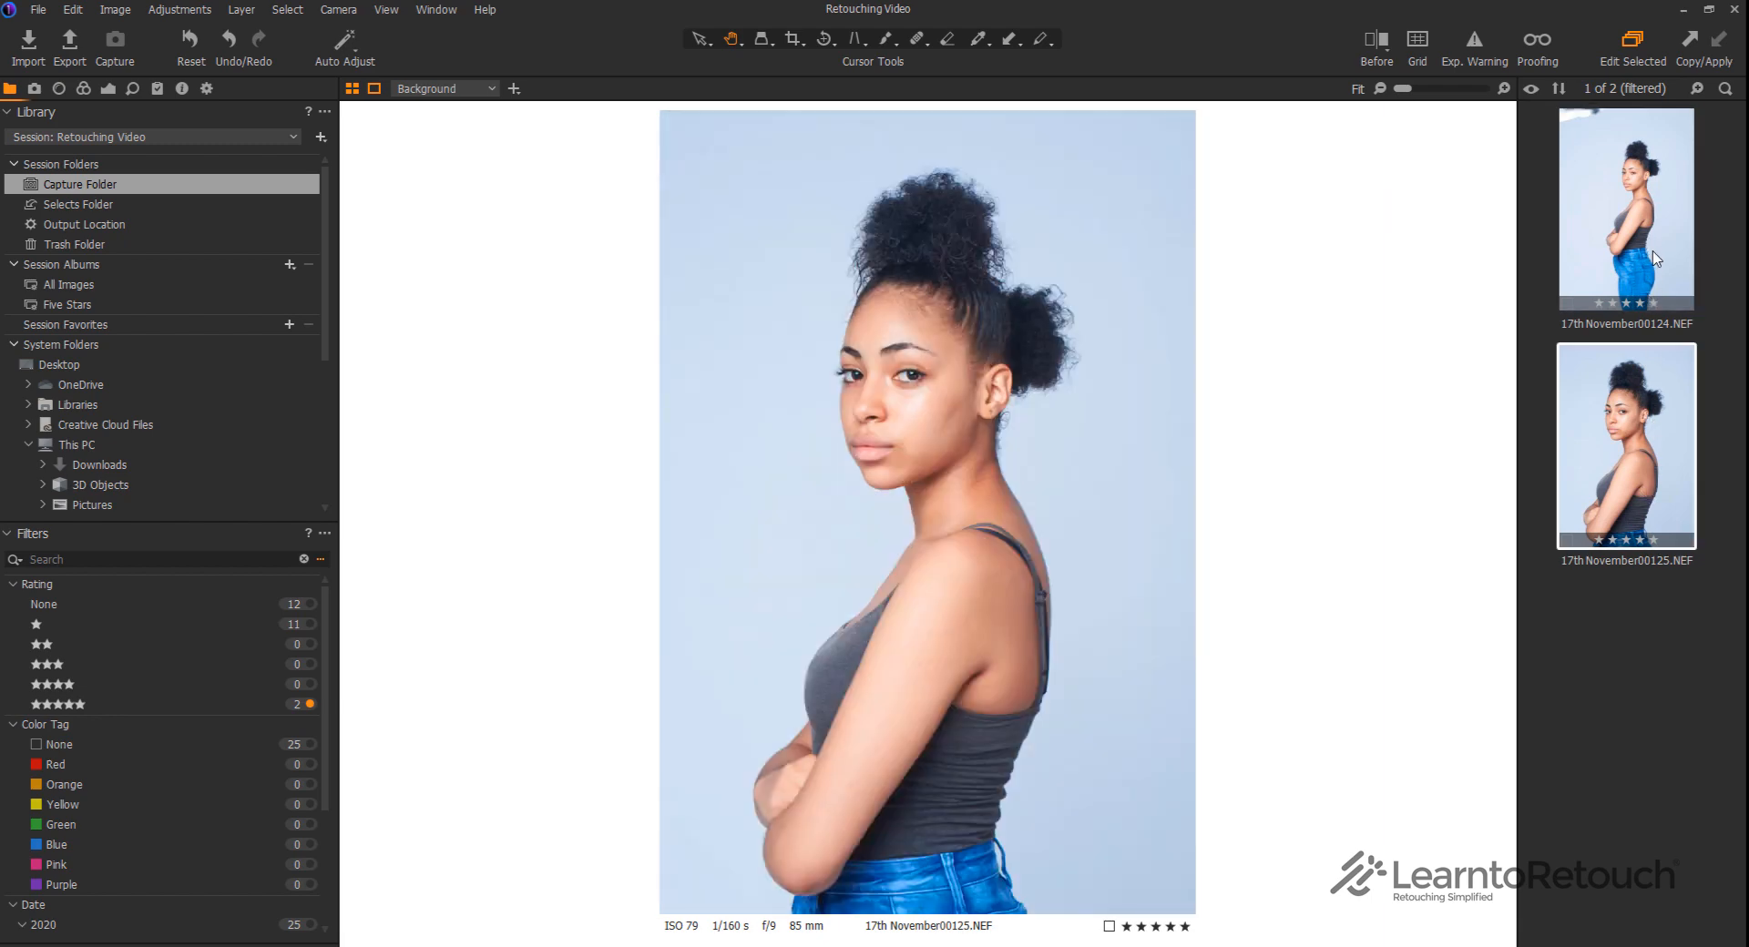
{"action": "left_click", "coordinate": [1652, 259]}
{"action": "left_click", "coordinate": [1653, 501]}
{"action": "left_click", "coordinate": [1647, 255]}
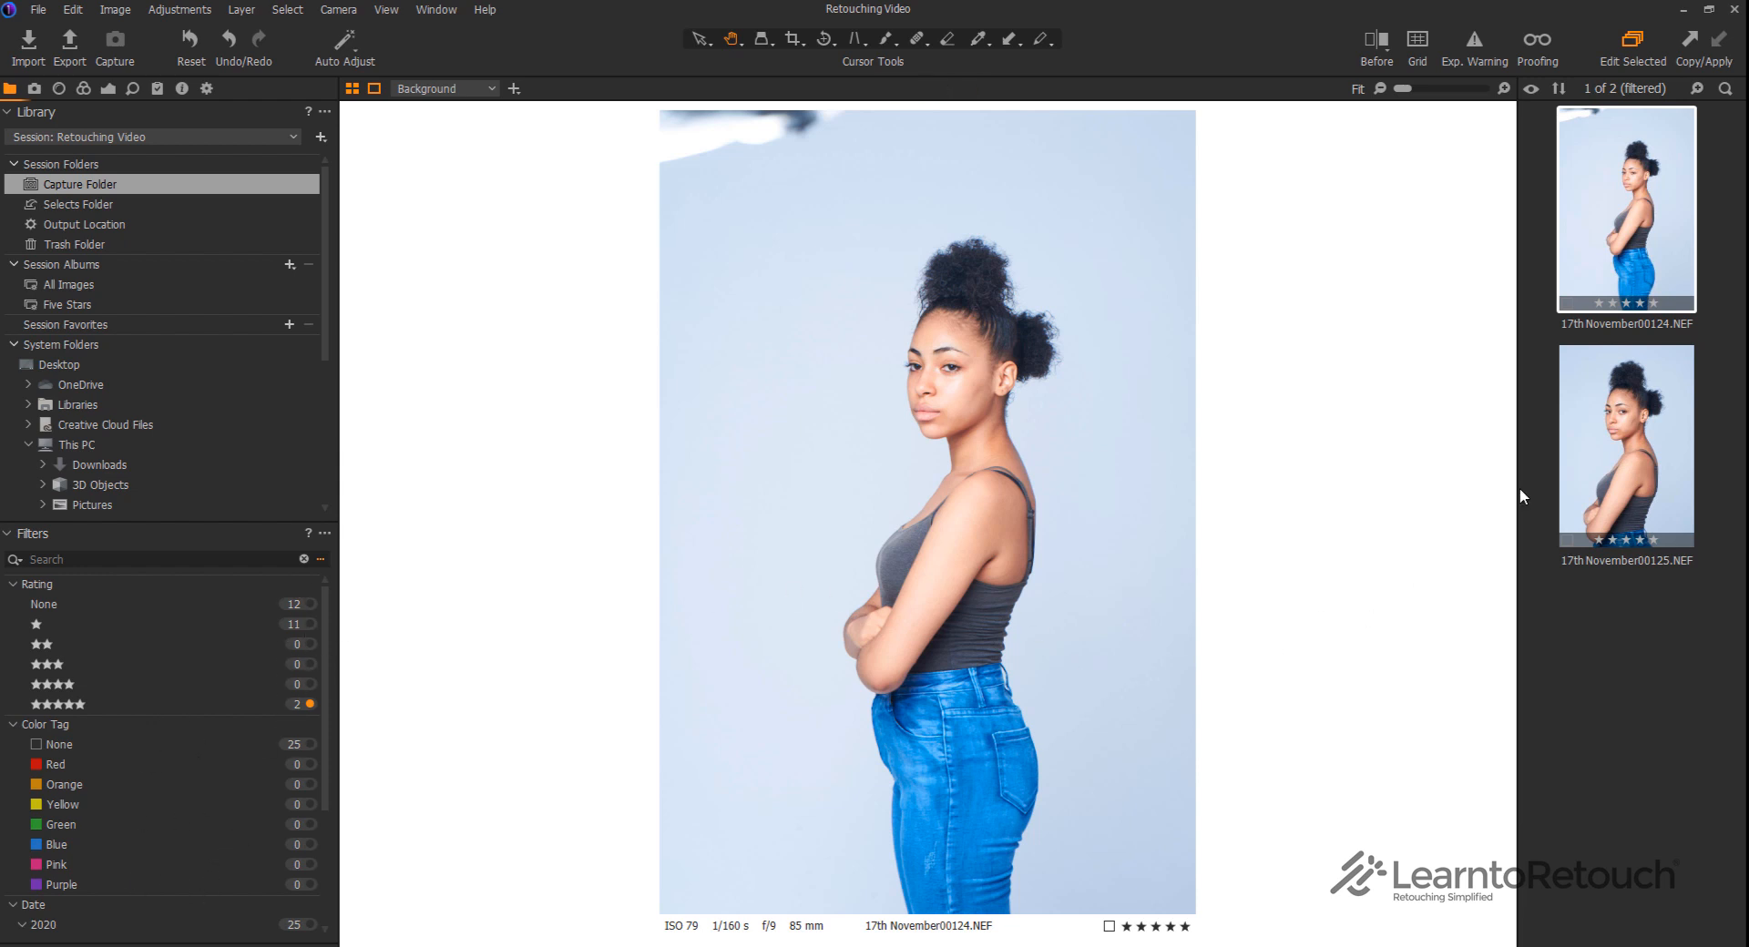
{"action": "left_click", "coordinate": [1605, 425]}
{"action": "left_click", "coordinate": [1629, 309]}
{"action": "left_click", "coordinate": [1623, 450]}
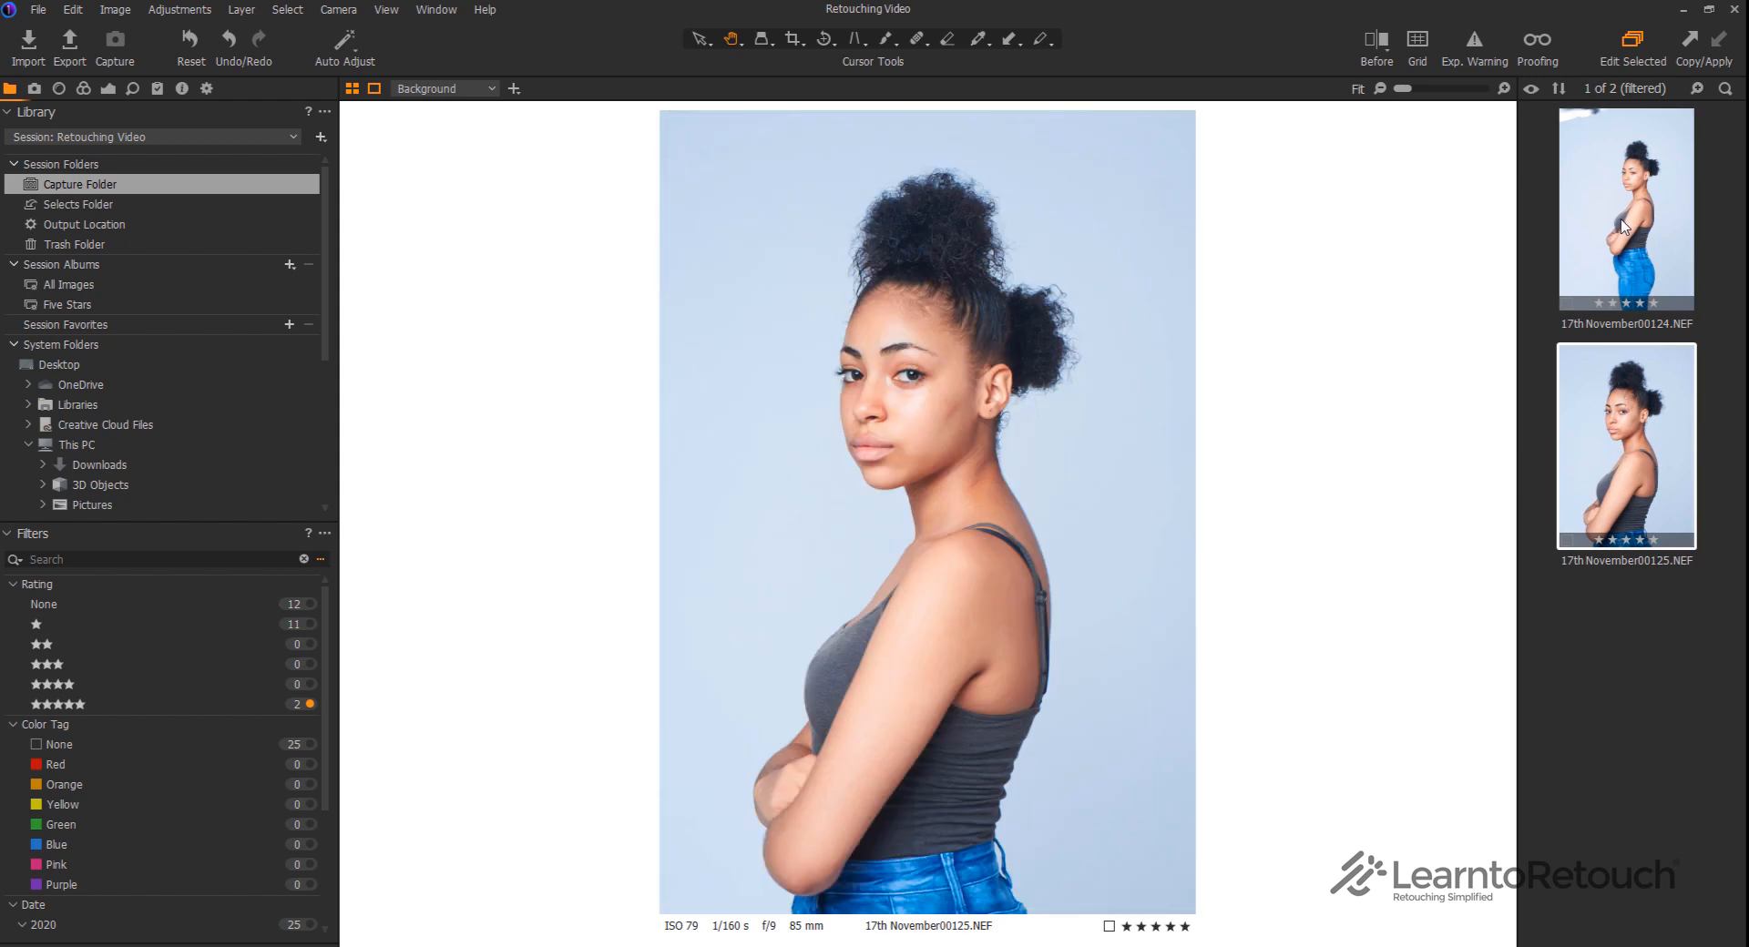
{"action": "left_click", "coordinate": [1624, 233]}
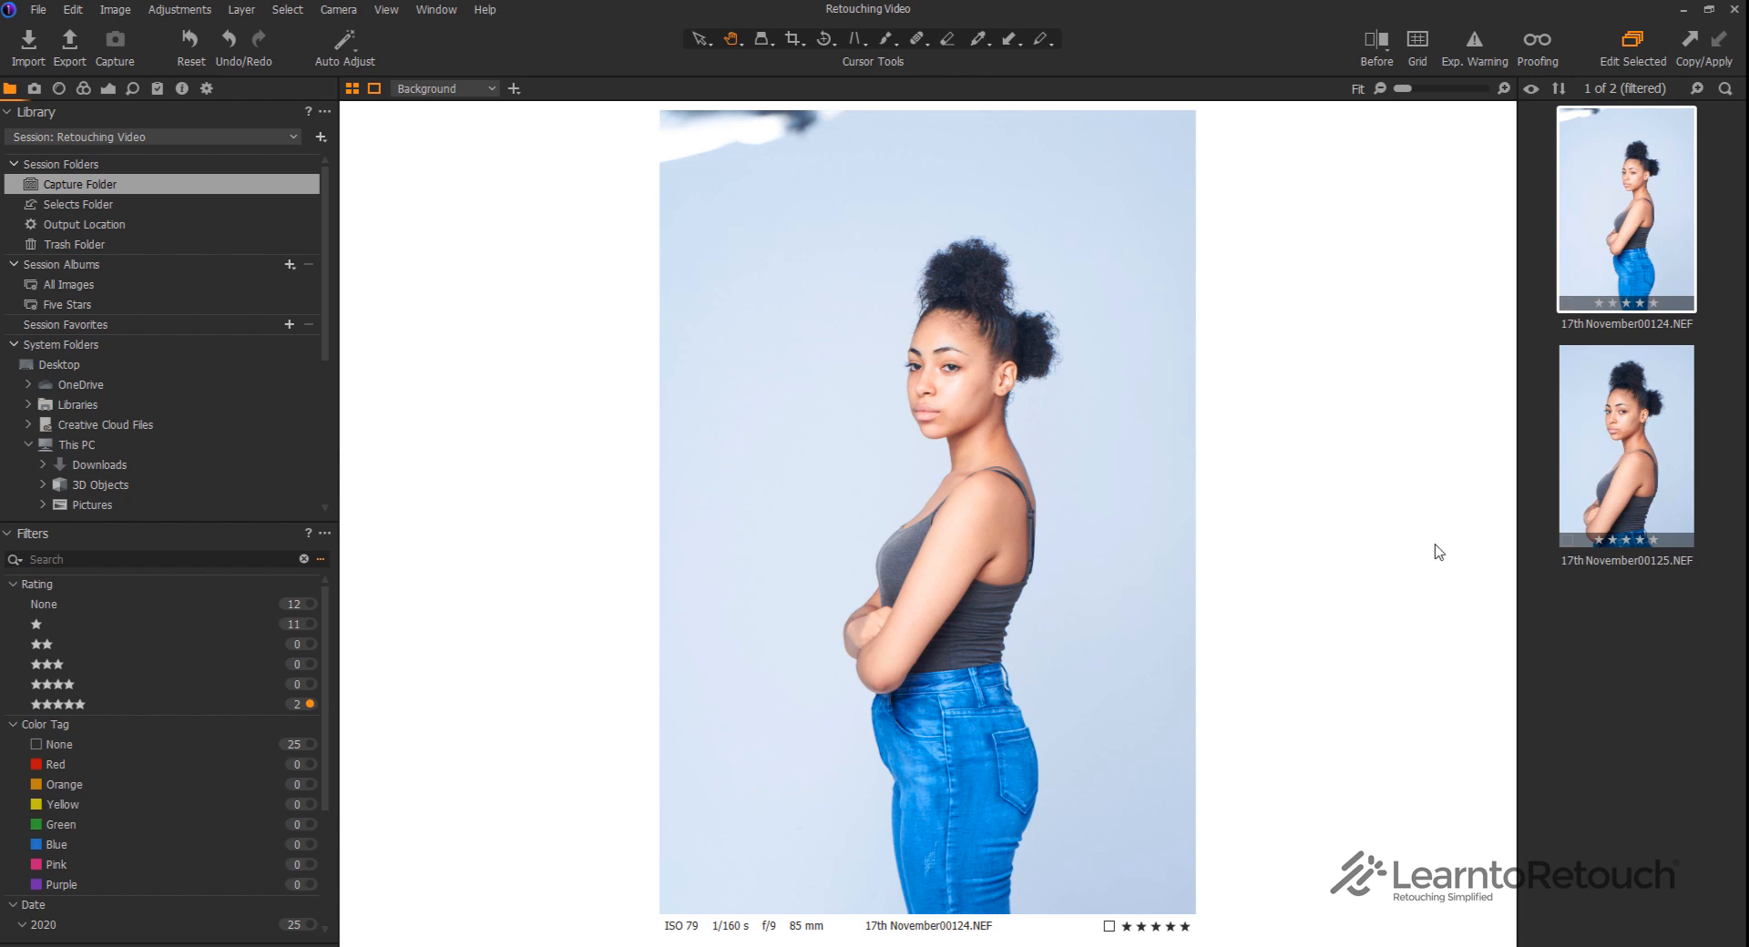
{"action": "left_click", "coordinate": [1630, 464]}
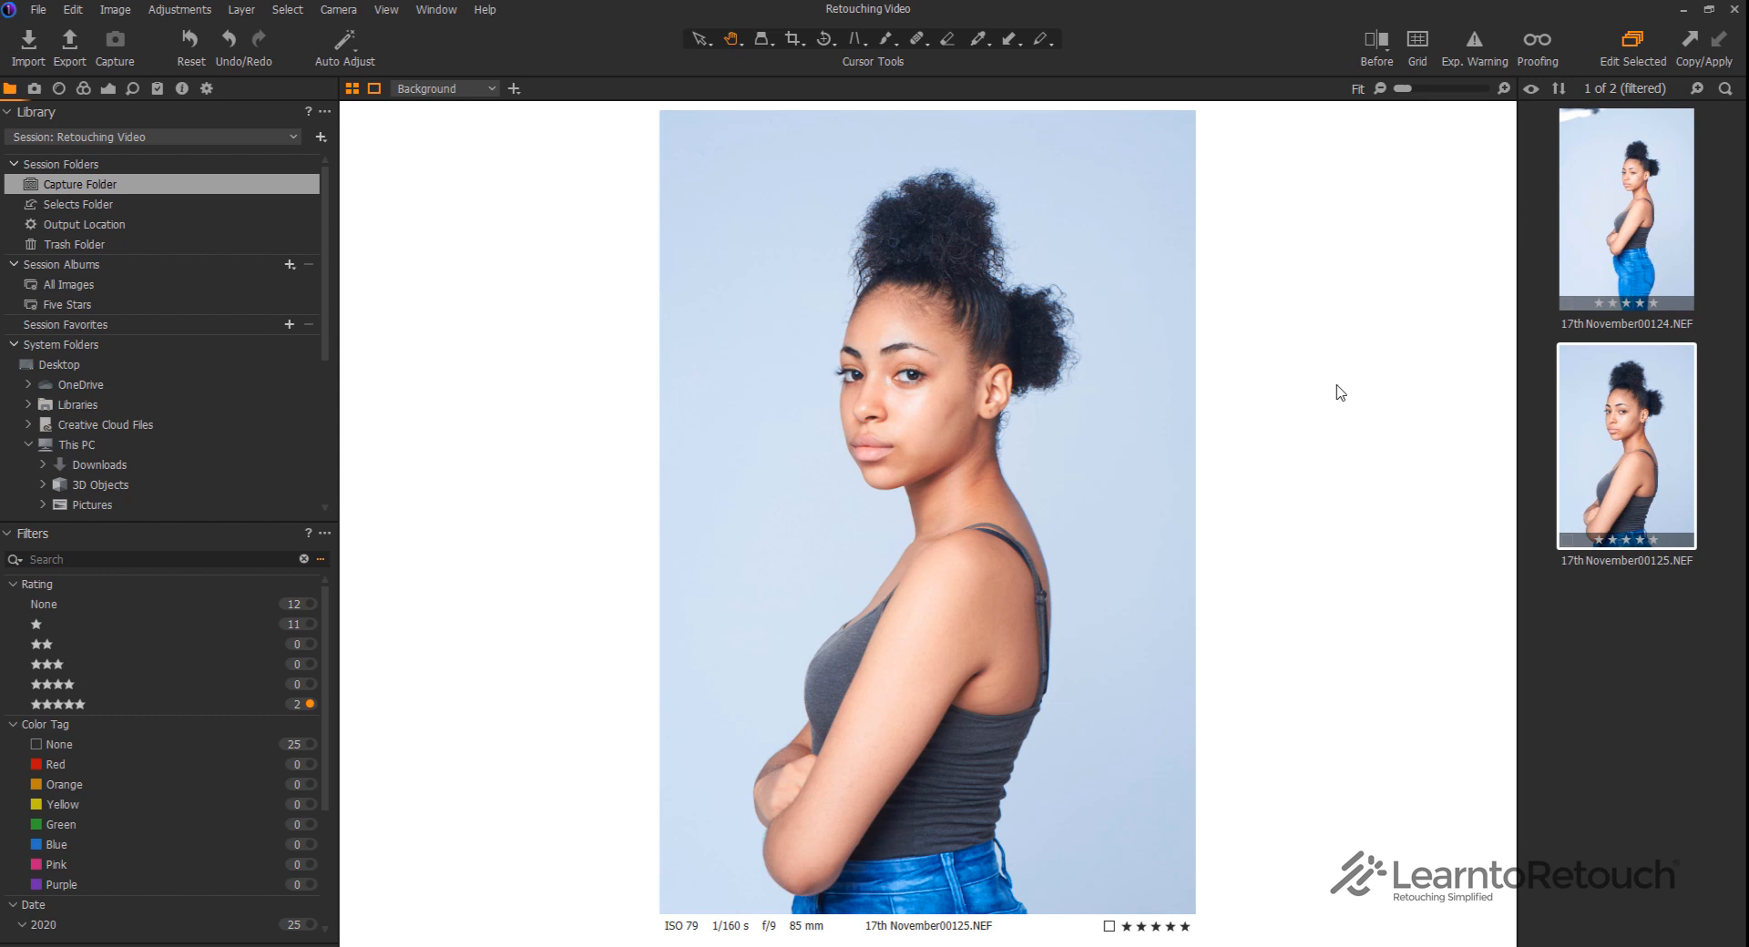
Remove the star rating from photo 00124
{"action": "left_click", "coordinate": [1611, 223]}
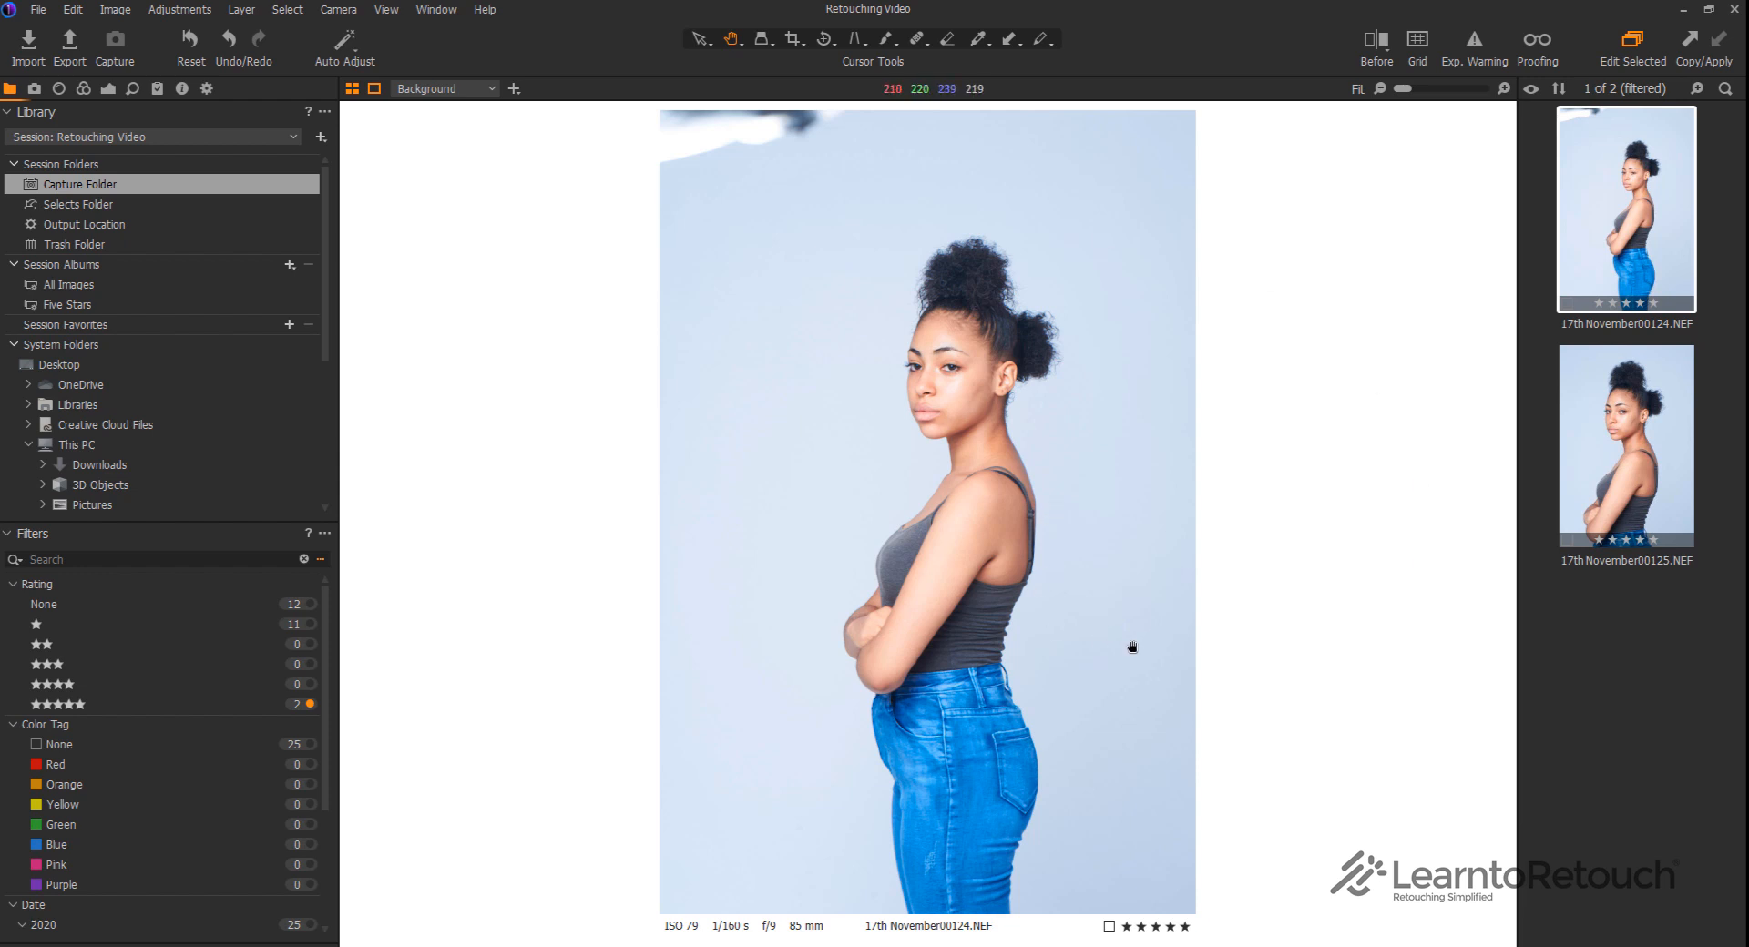
{"action": "key", "text": "0"}
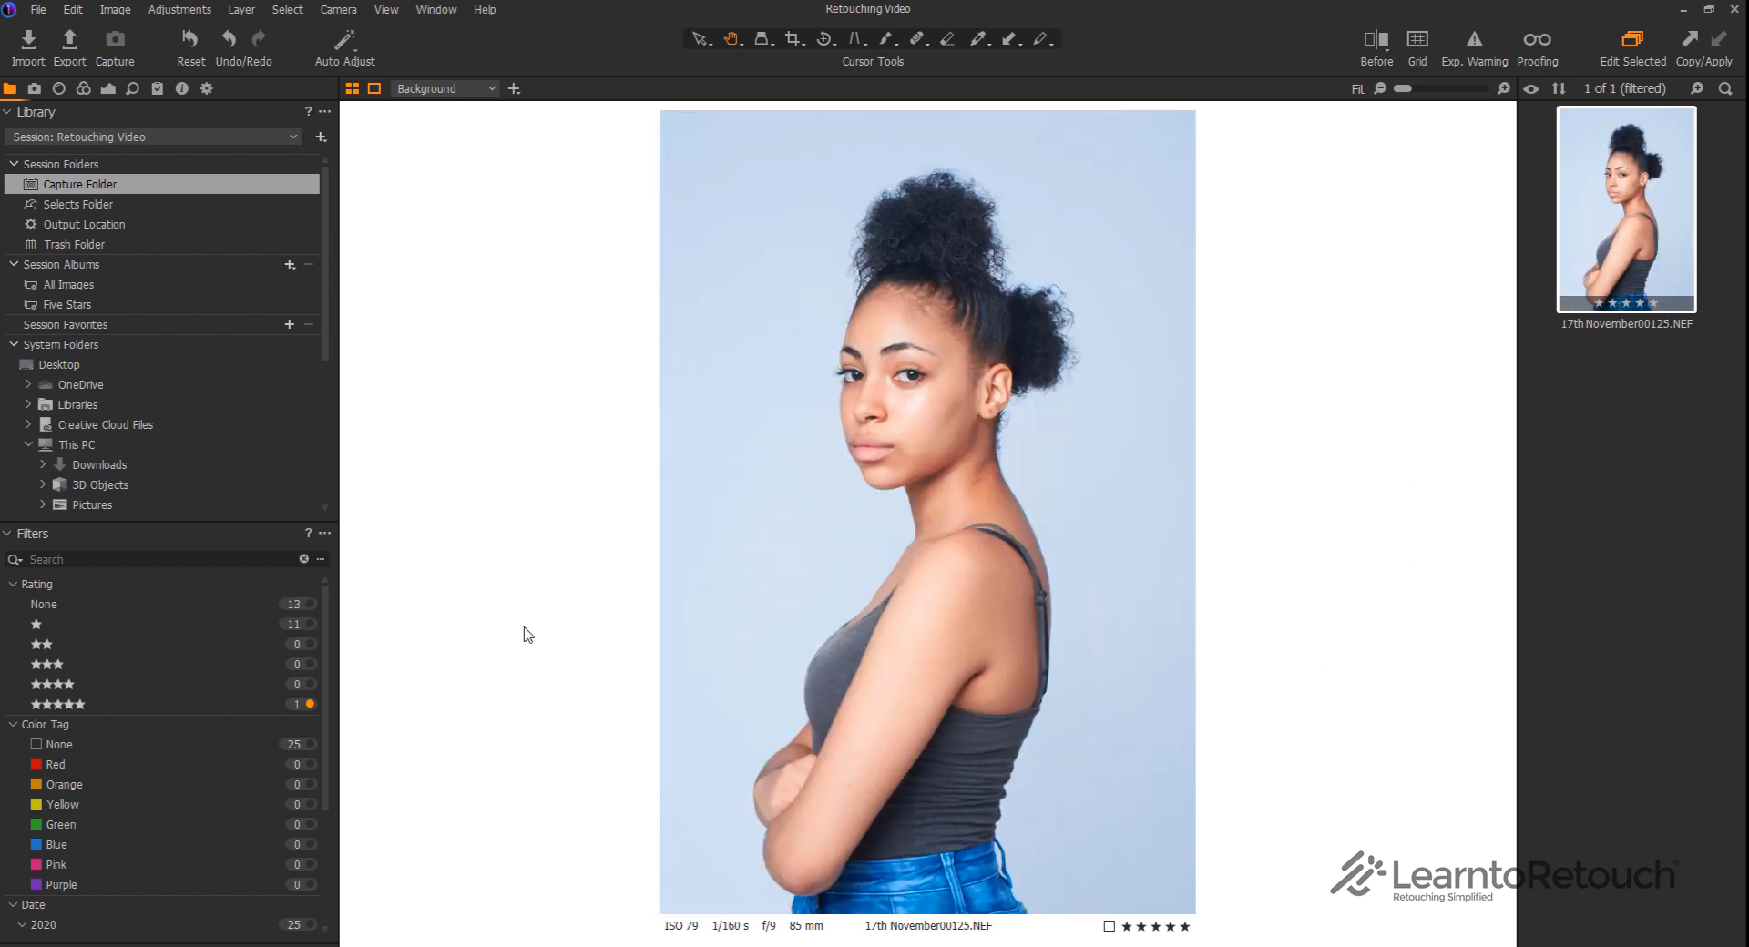
Filter the photos by no rating, one star and two stars in turn, and clear the filter
{"action": "left_click", "coordinate": [103, 603]}
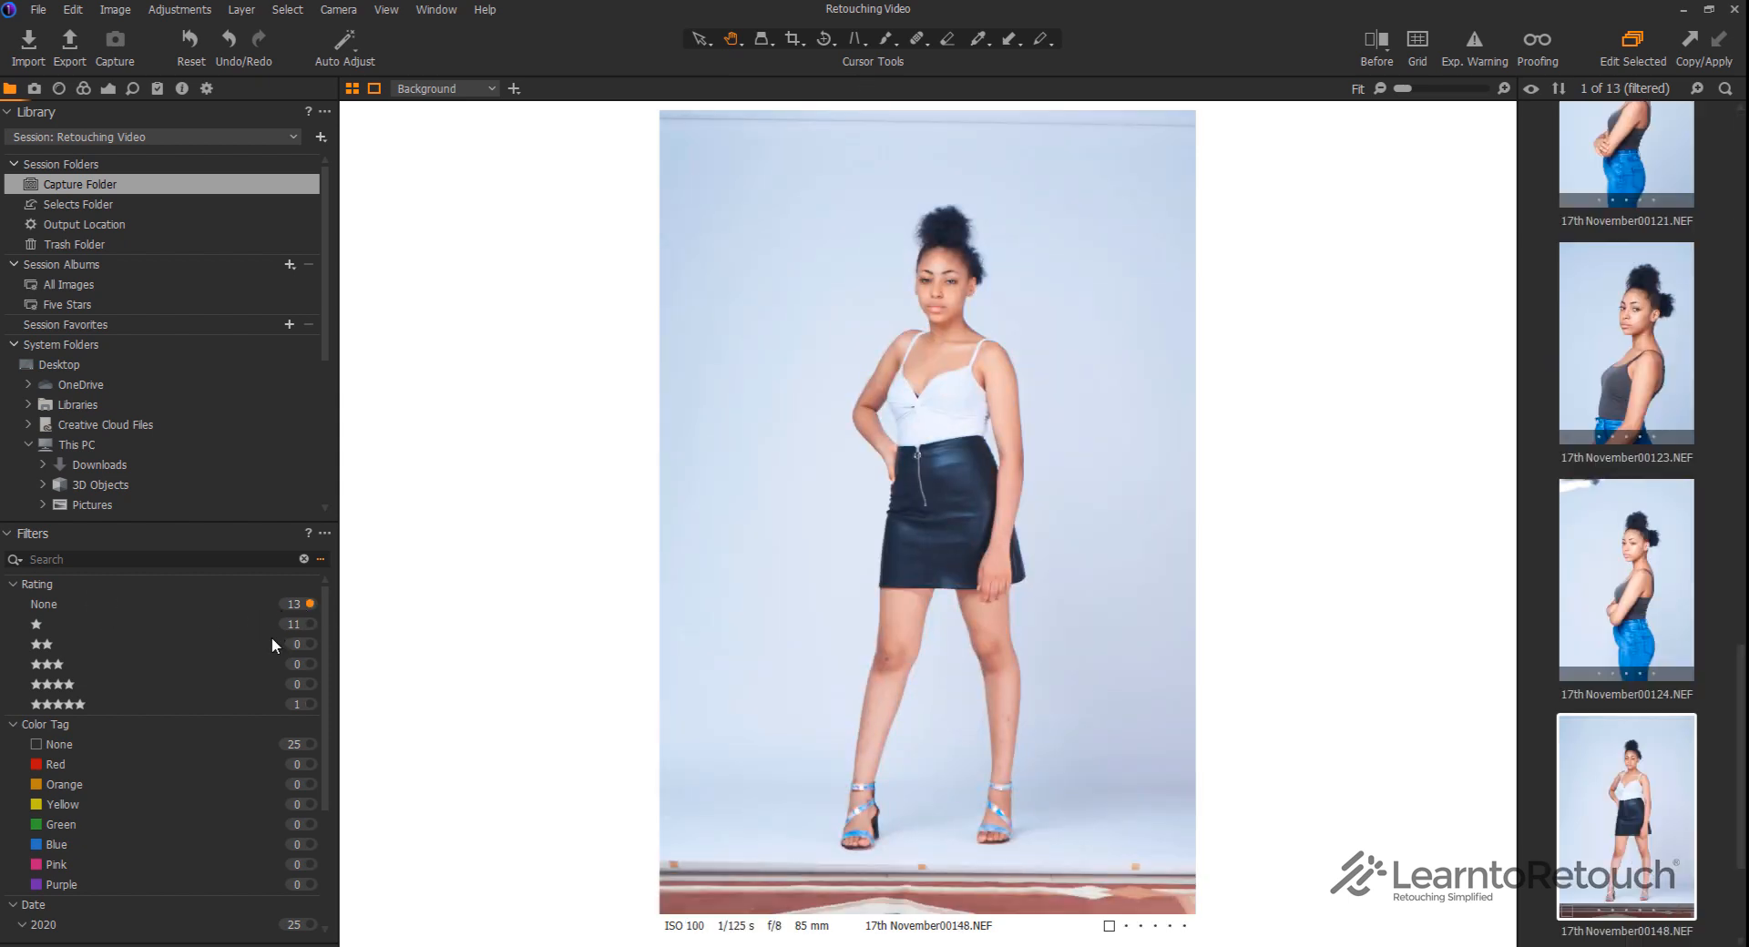
{"action": "left_click", "coordinate": [237, 626]}
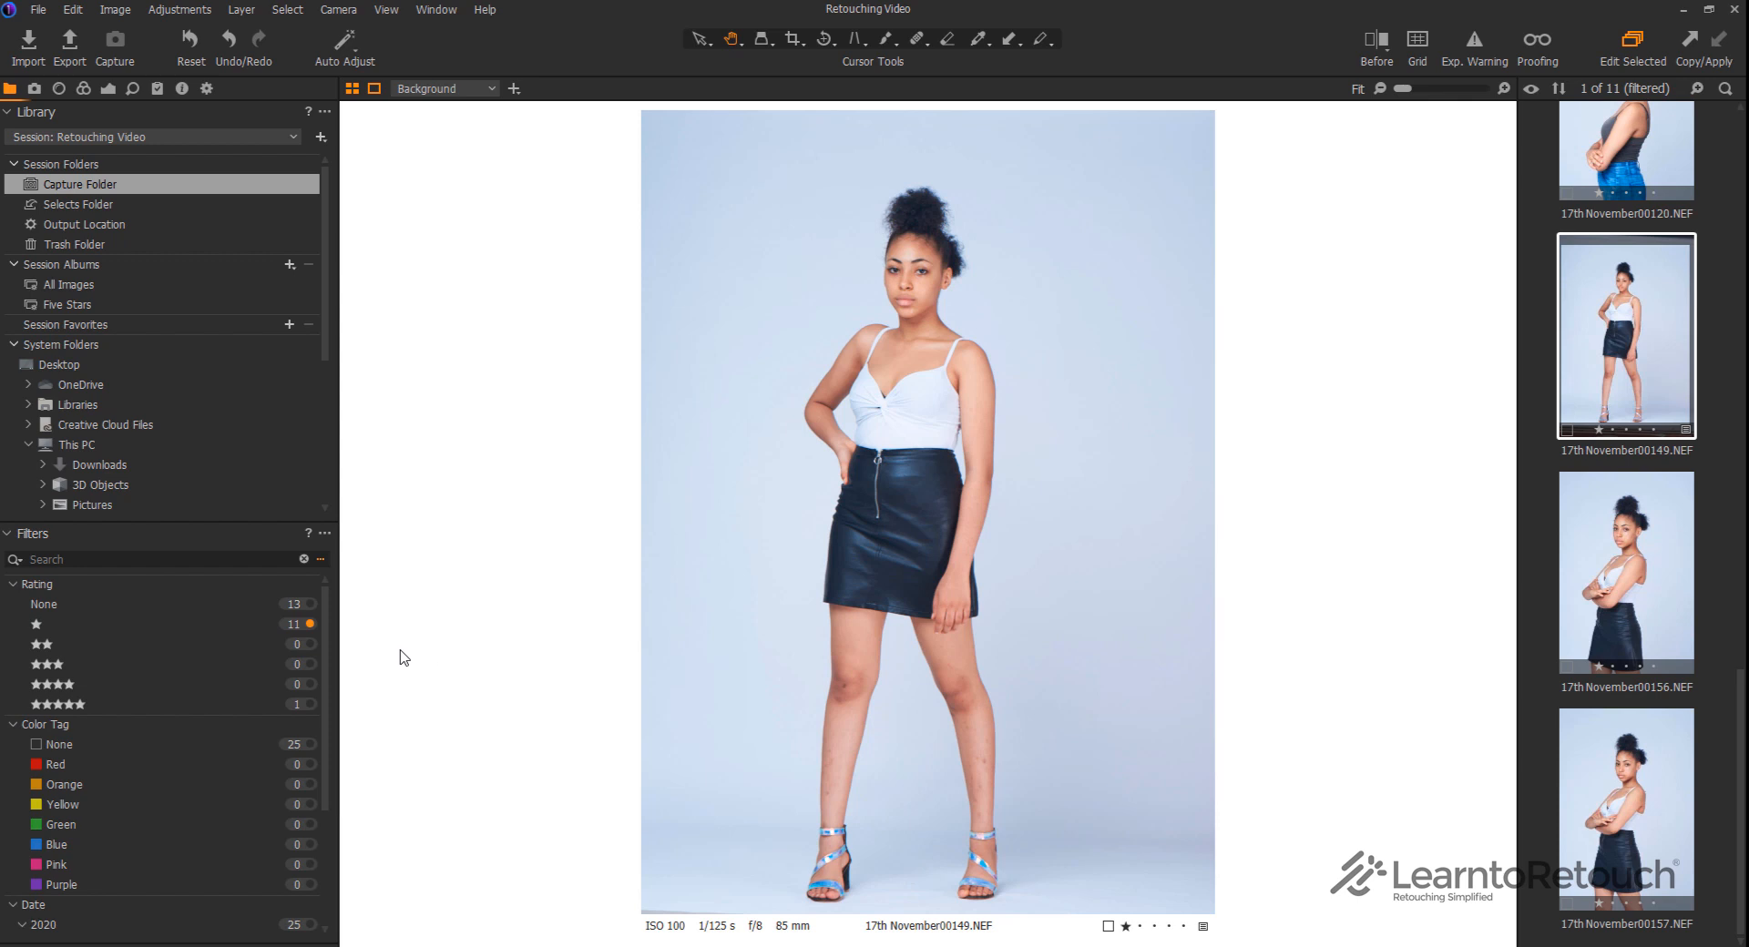
{"action": "left_click", "coordinate": [262, 645]}
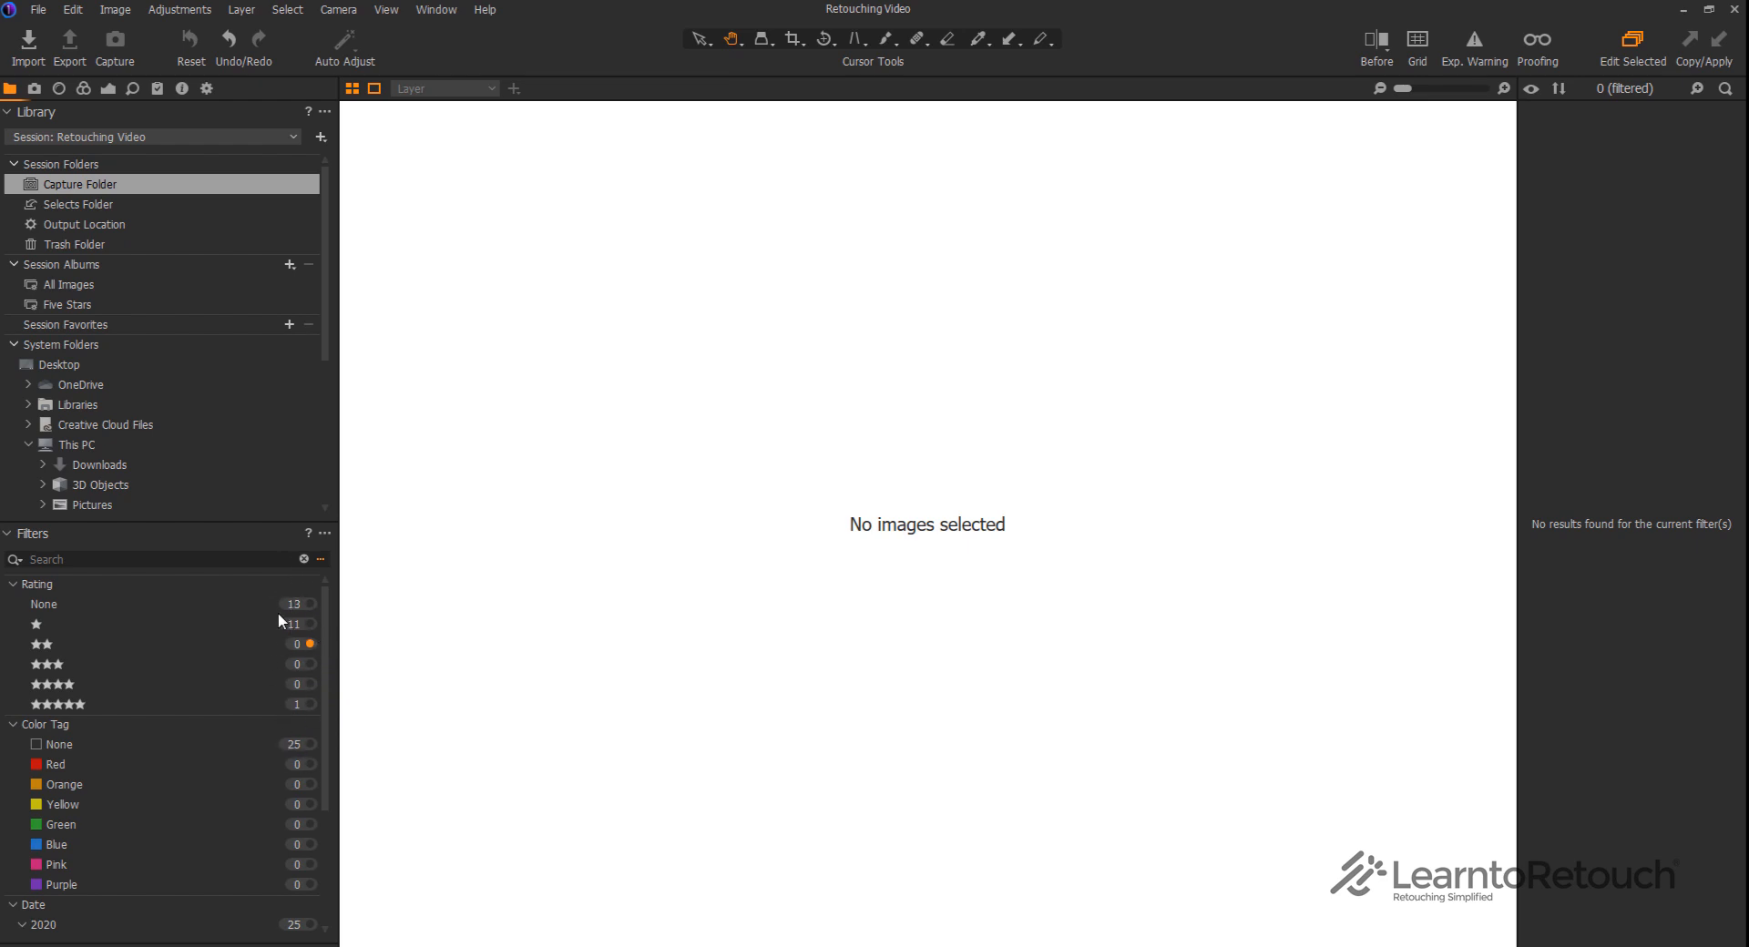
{"action": "left_click", "coordinate": [304, 560]}
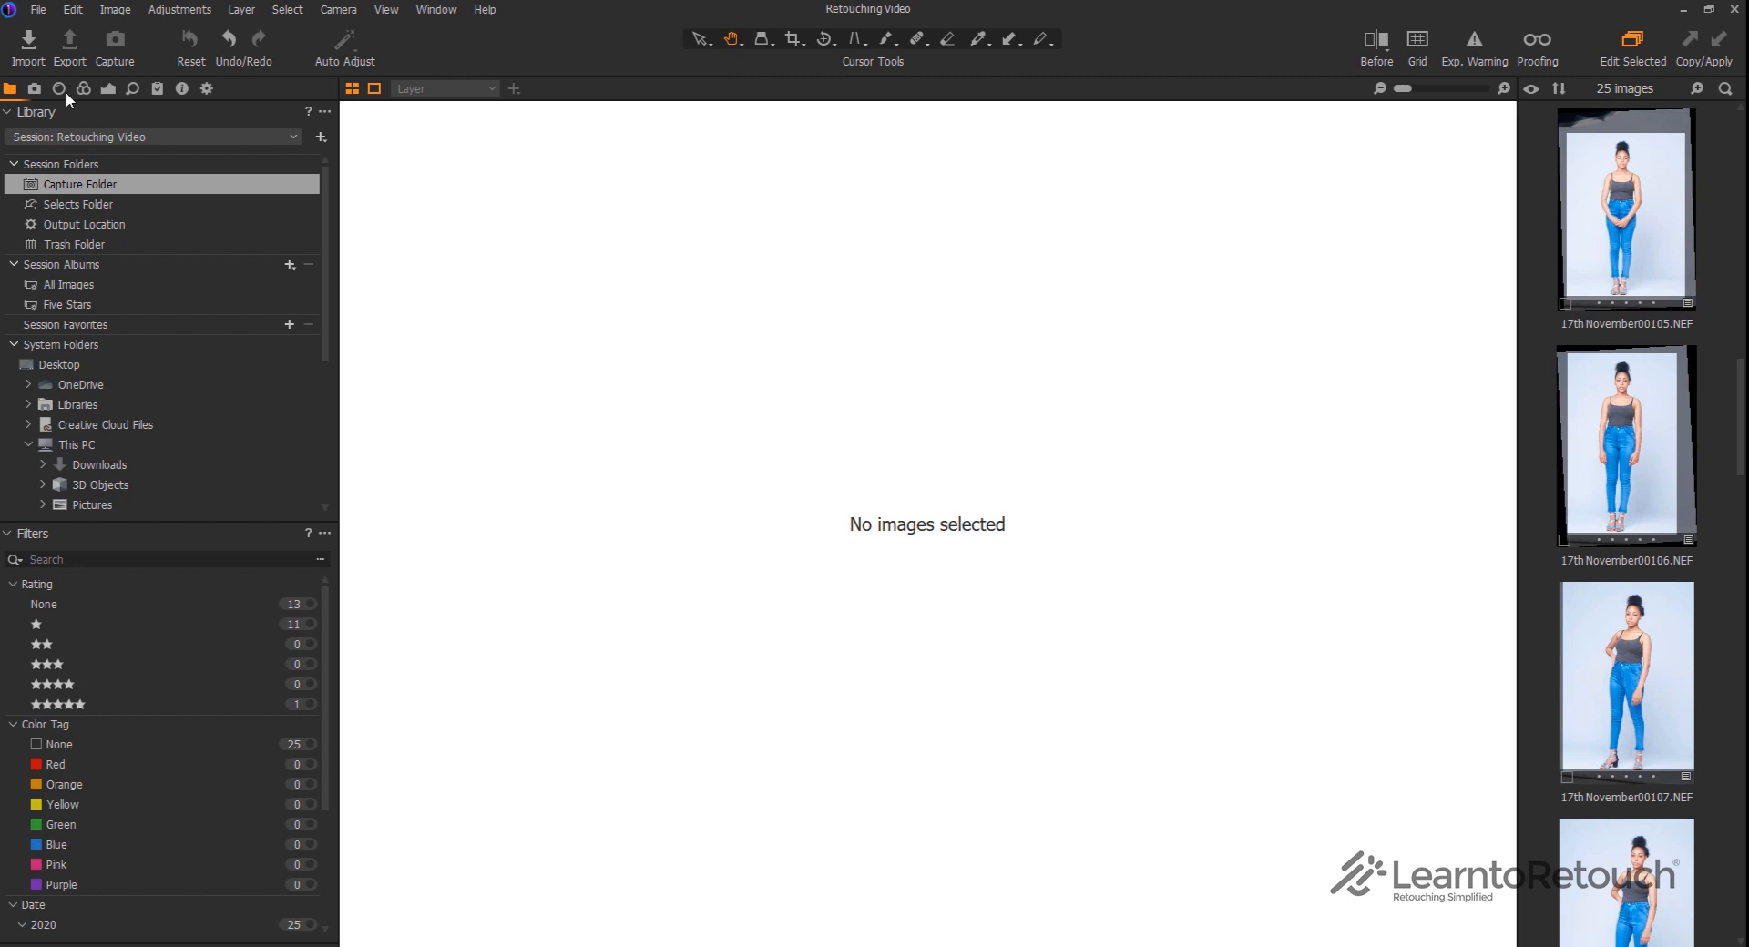
Inspect the tethered capture tools, checking the camera connection choices and expanding Camera Focus and Camera Settings
{"action": "left_click", "coordinate": [35, 89]}
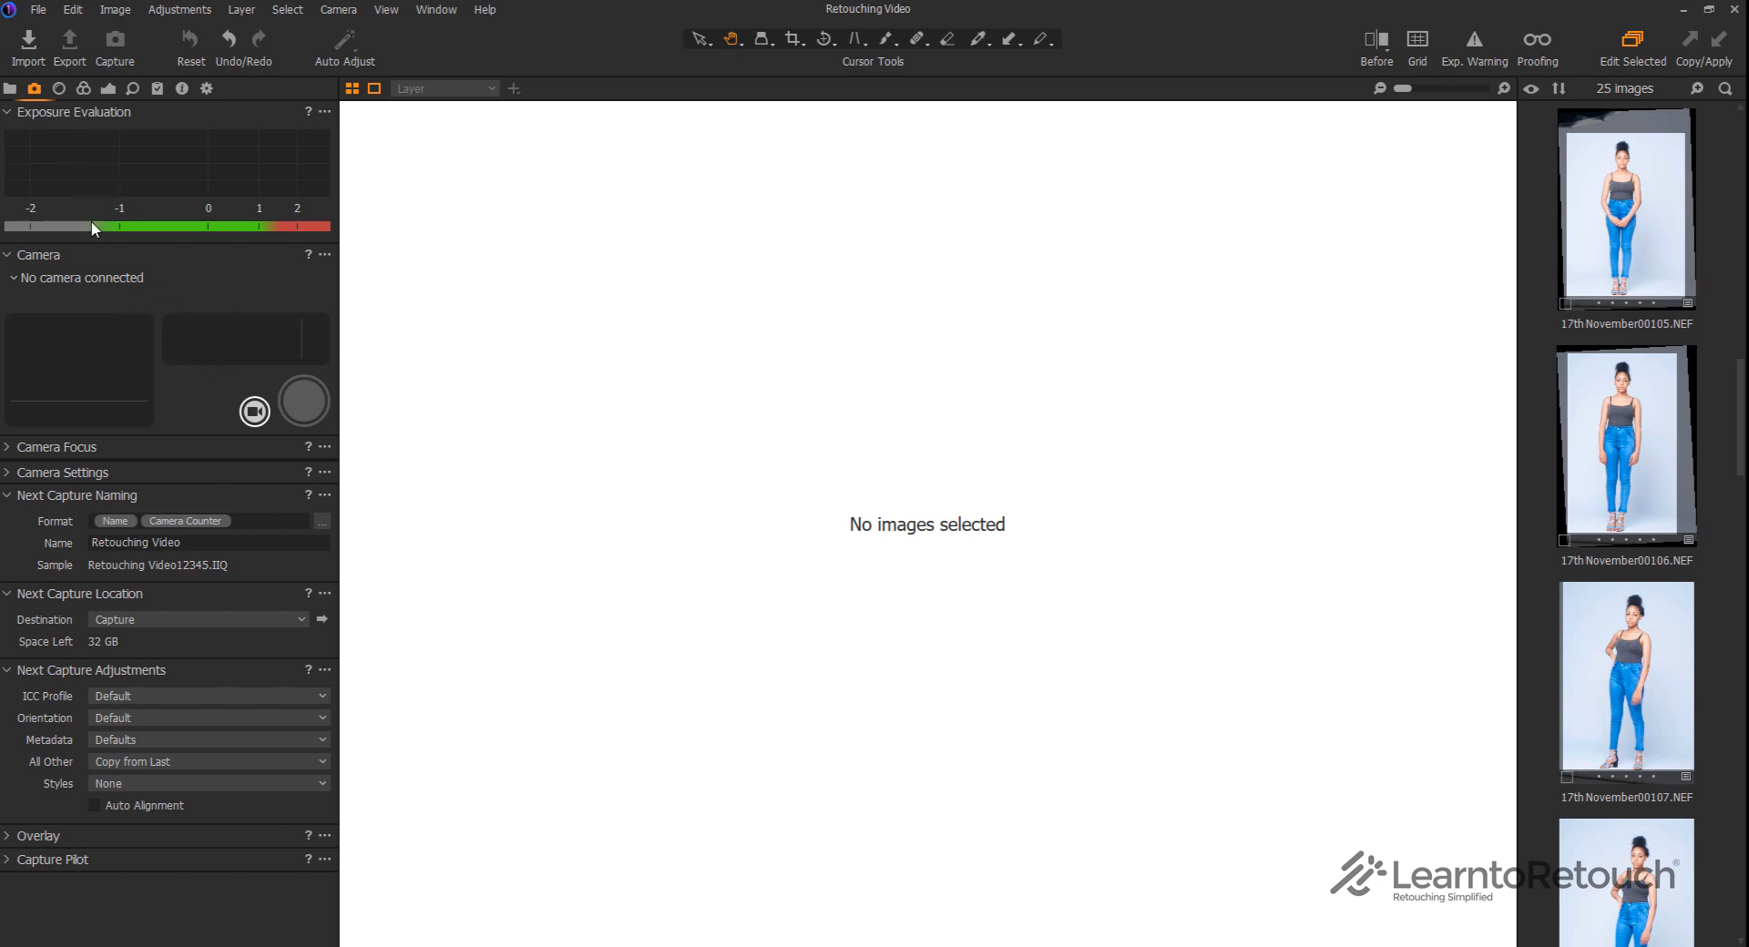
{"action": "left_click", "coordinate": [109, 277]}
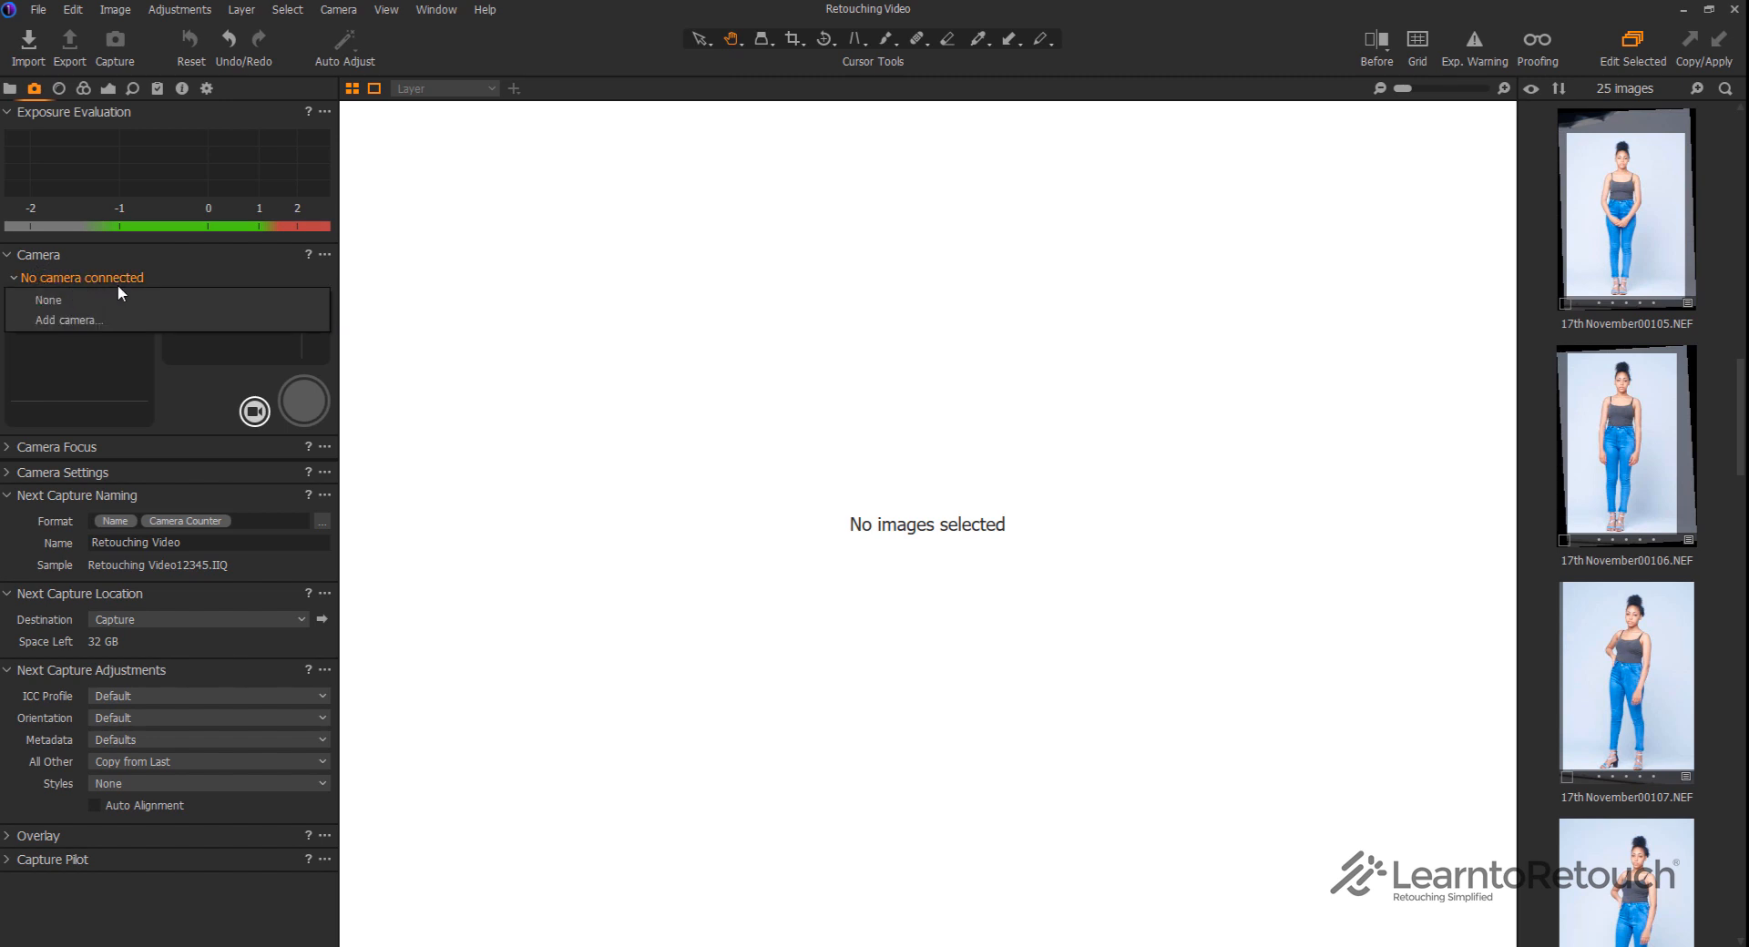
{"action": "left_click", "coordinate": [112, 255]}
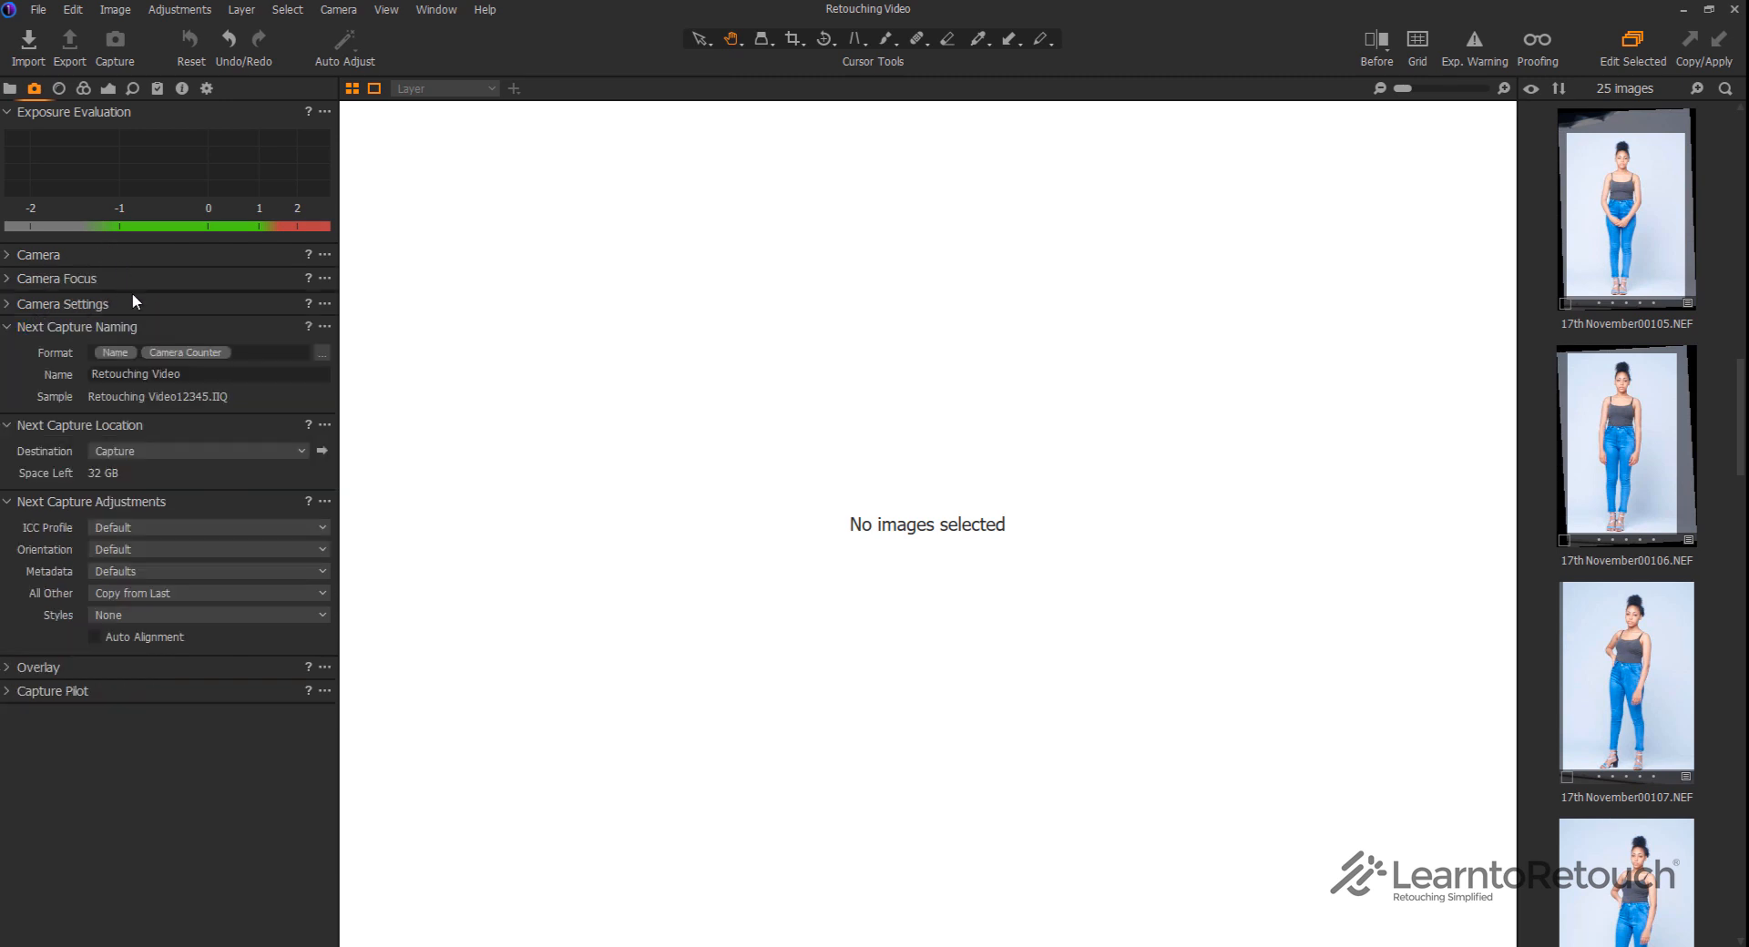
{"action": "left_click", "coordinate": [20, 279]}
{"action": "left_click", "coordinate": [13, 374]}
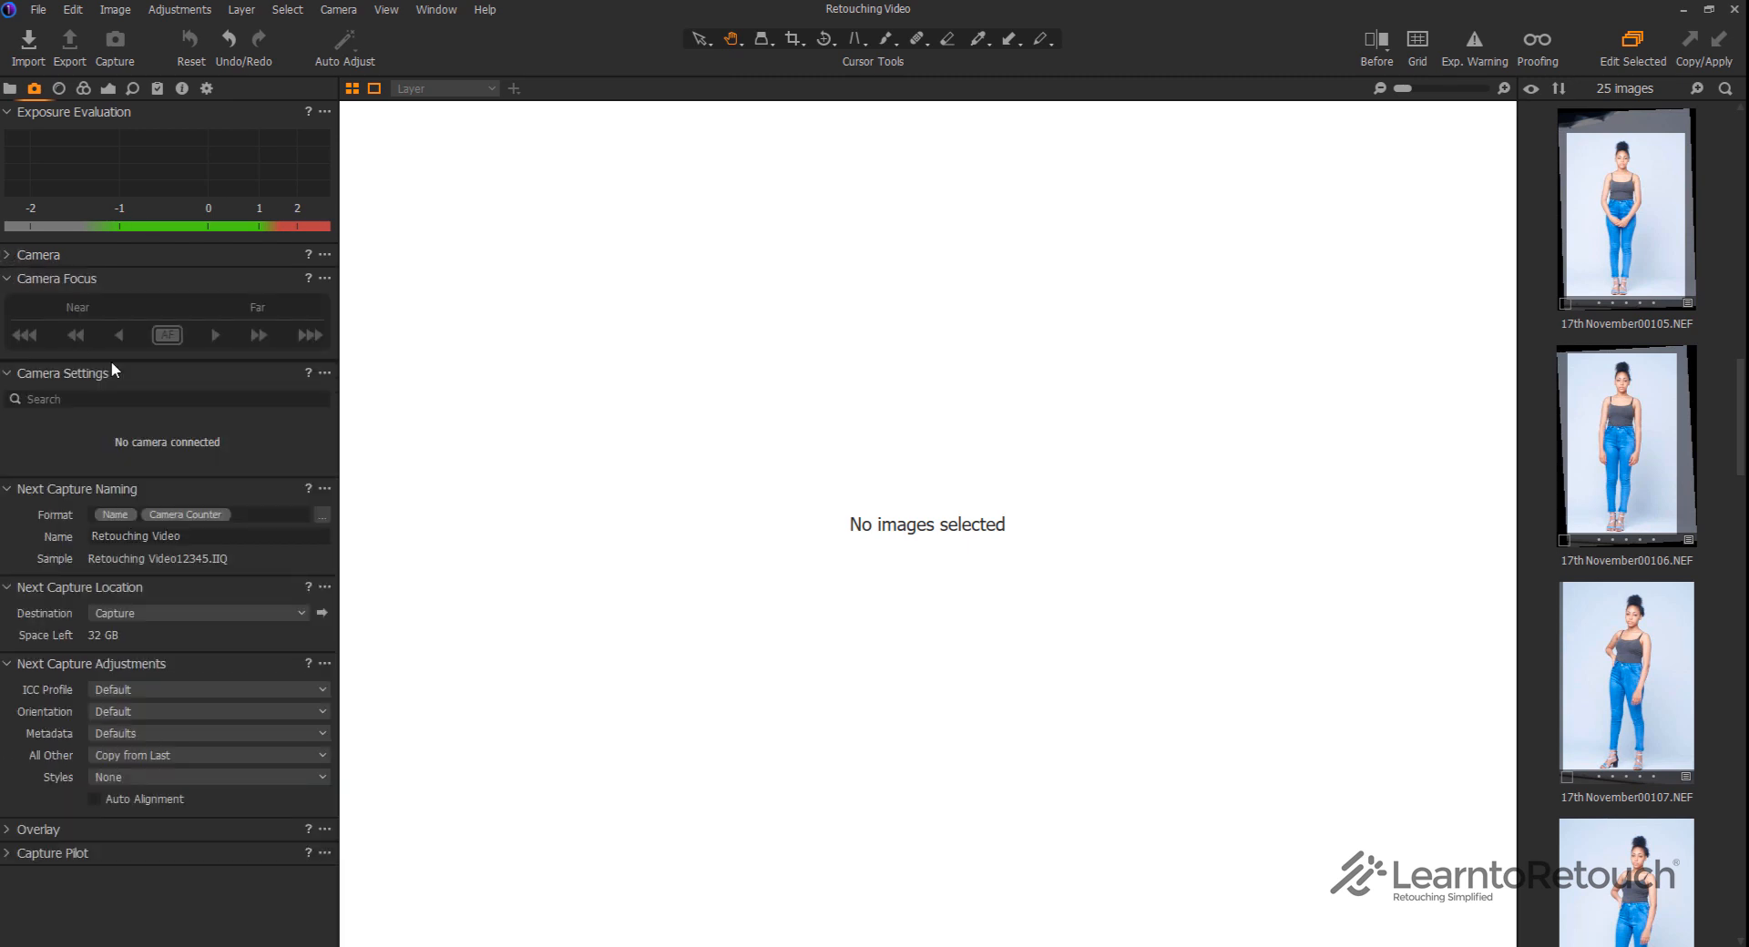
{"action": "left_click", "coordinate": [28, 257]}
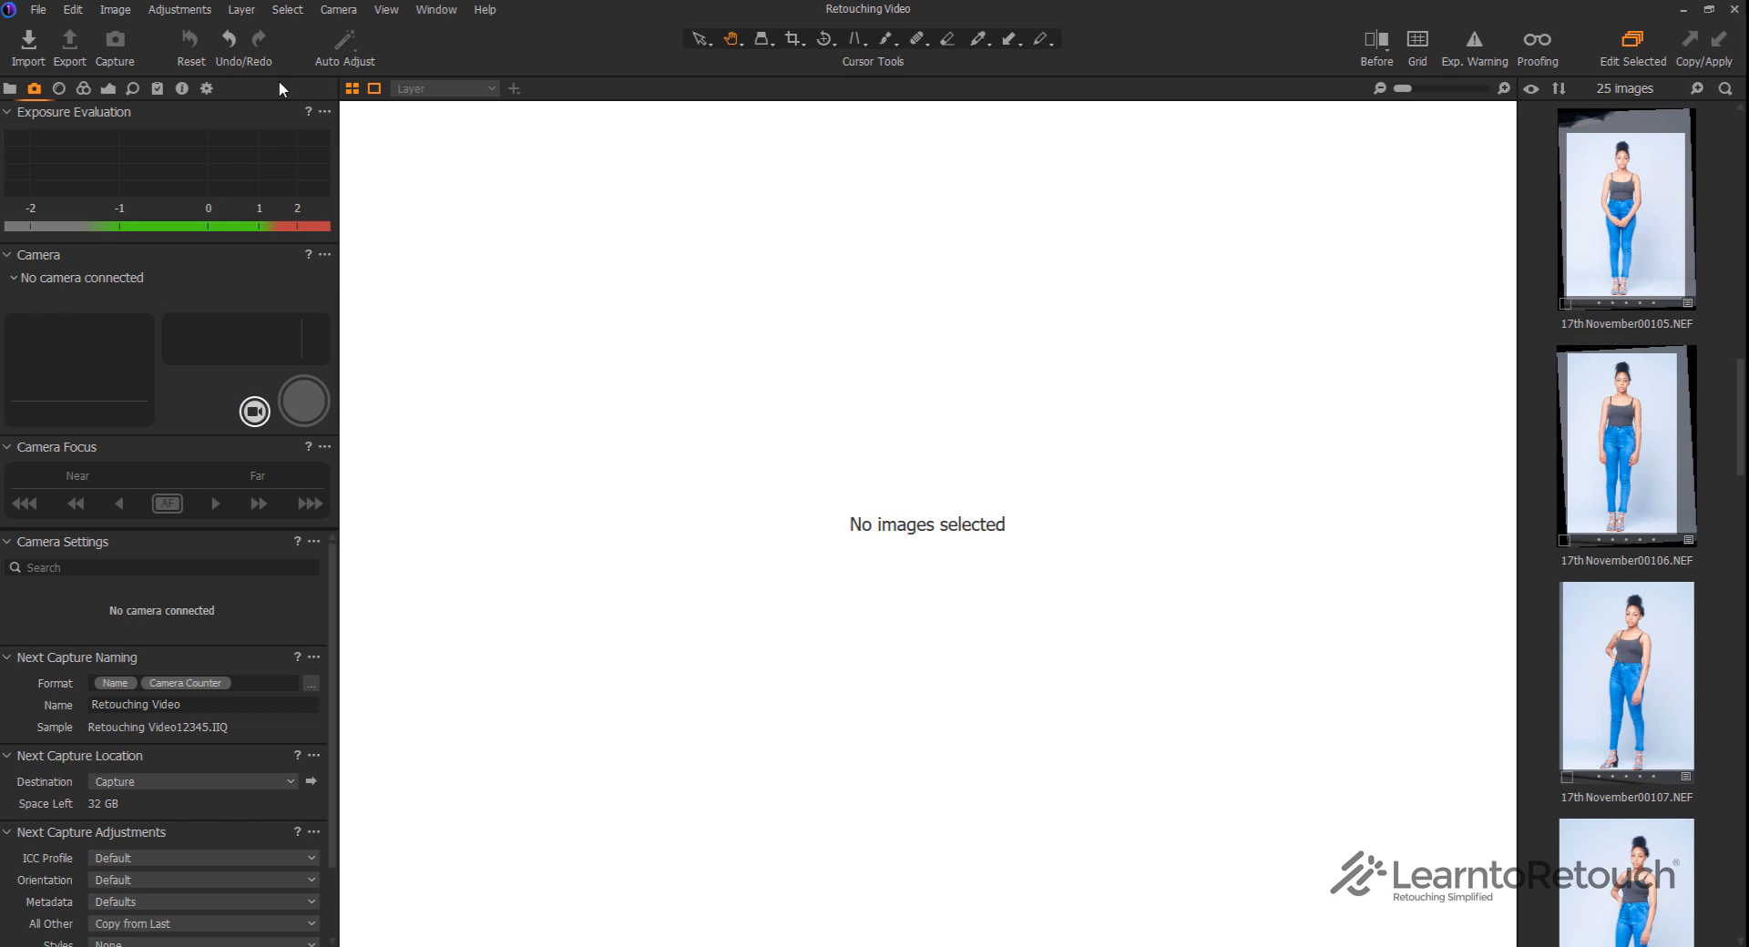
{"action": "left_click", "coordinate": [386, 9]}
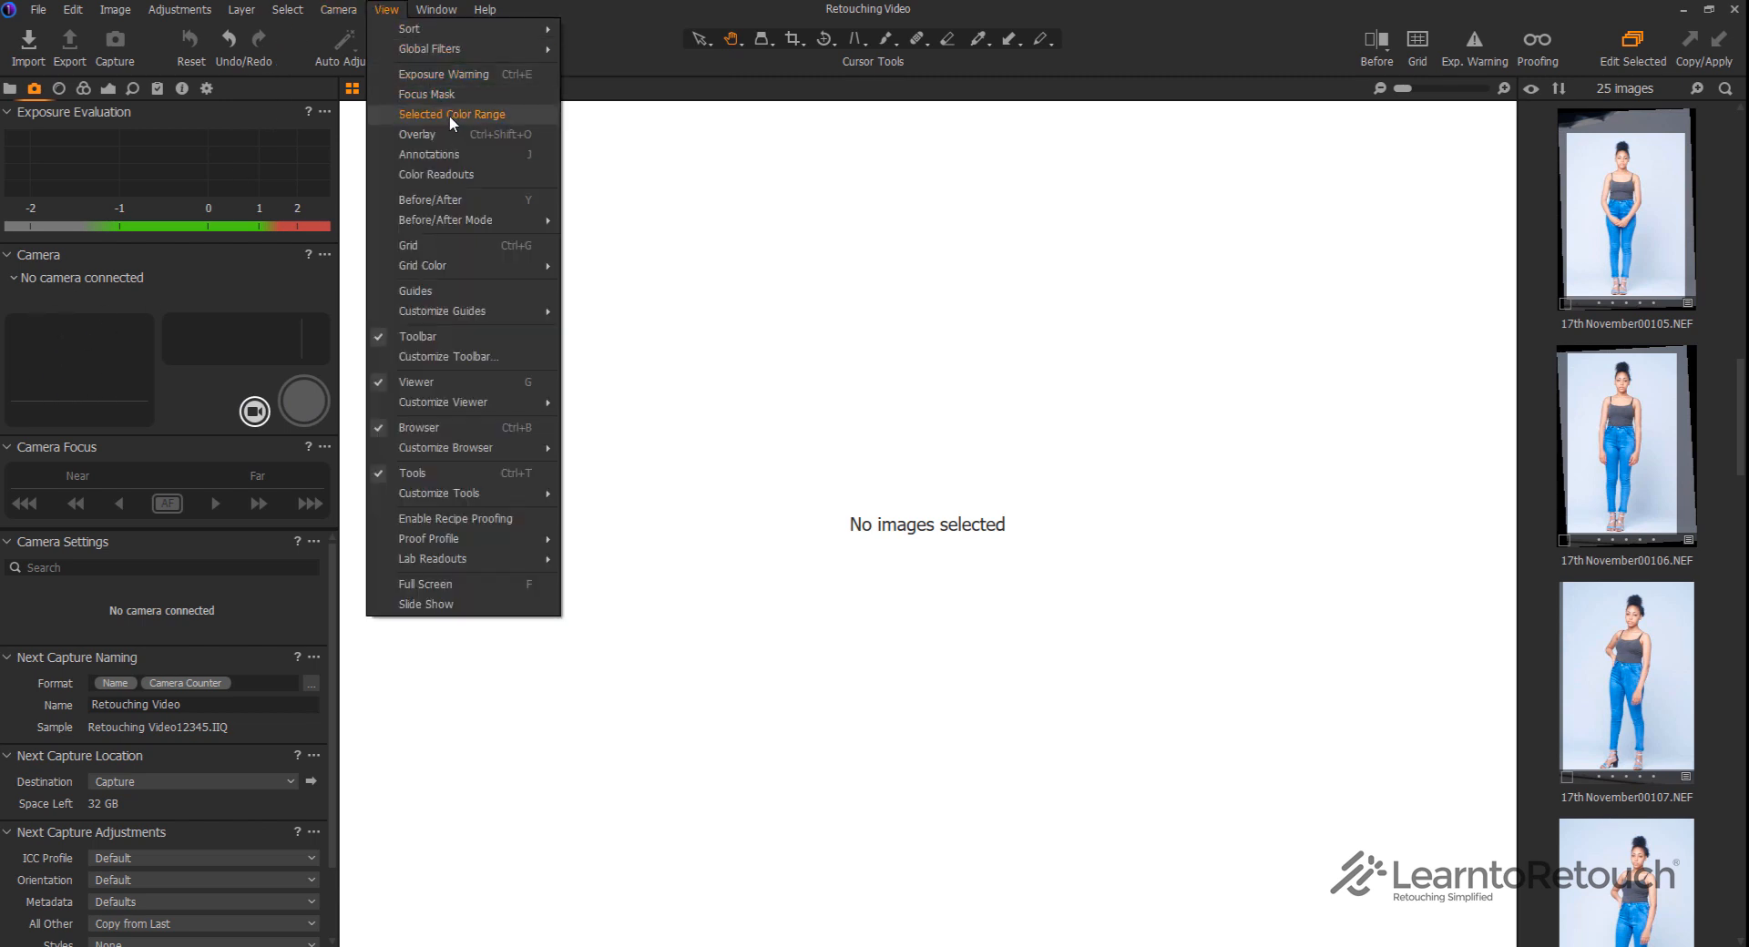
{"action": "left_click", "coordinate": [437, 9]}
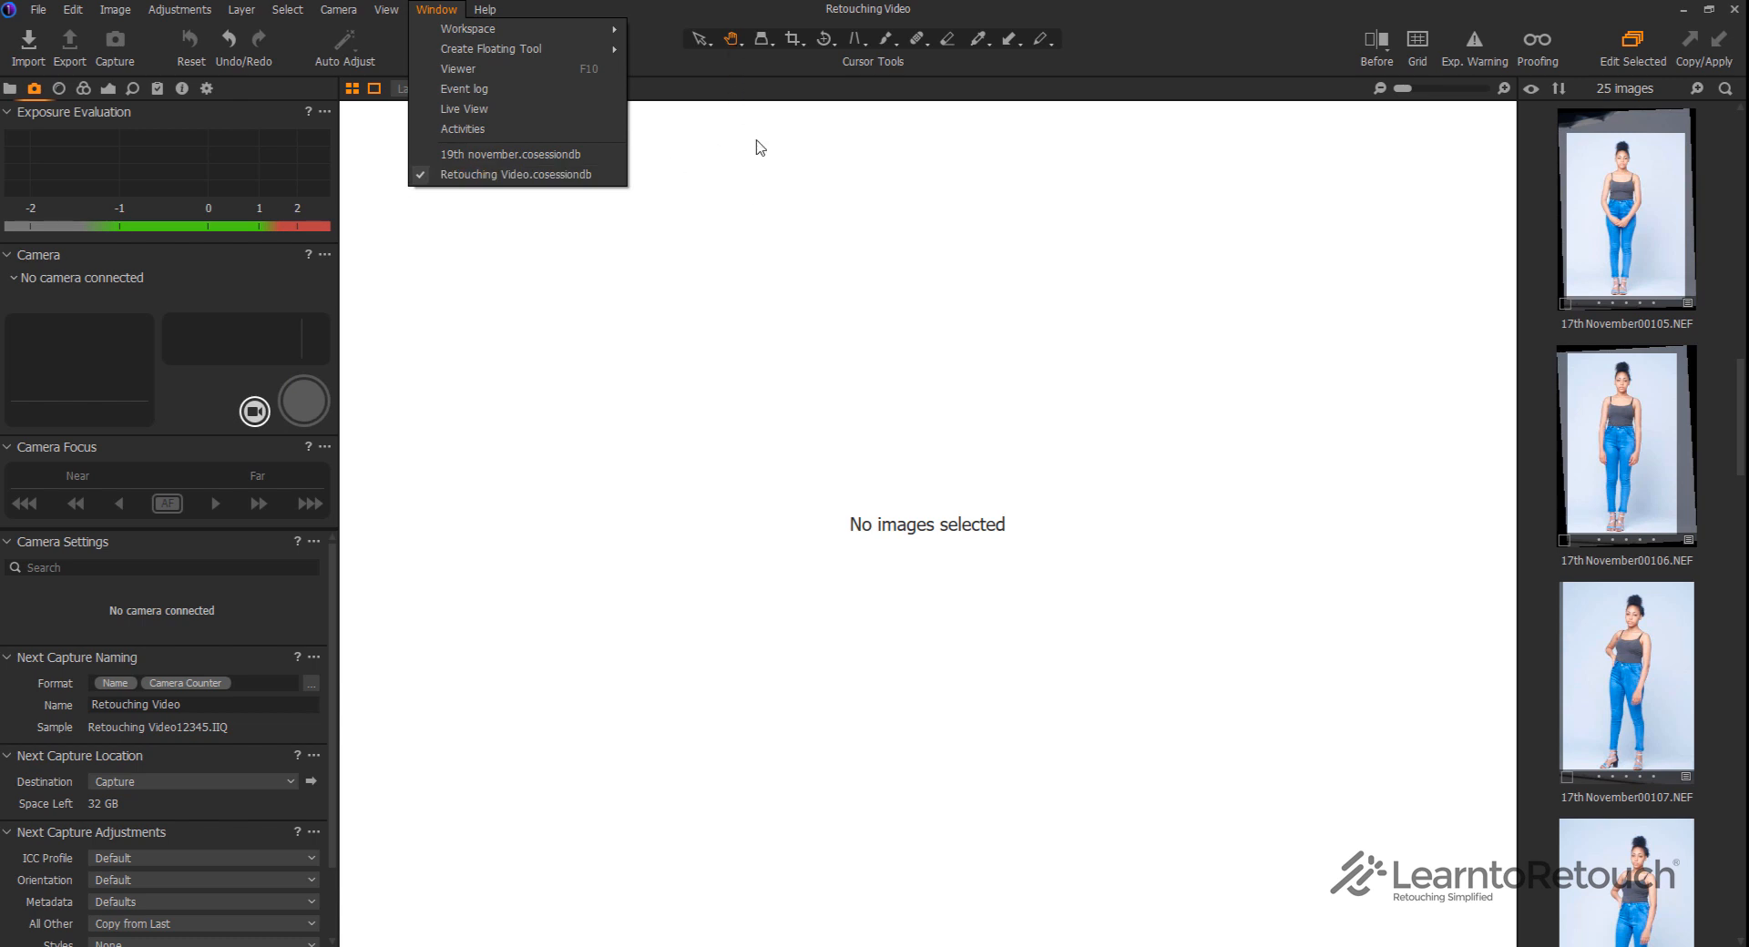
{"action": "left_click", "coordinate": [614, 2]}
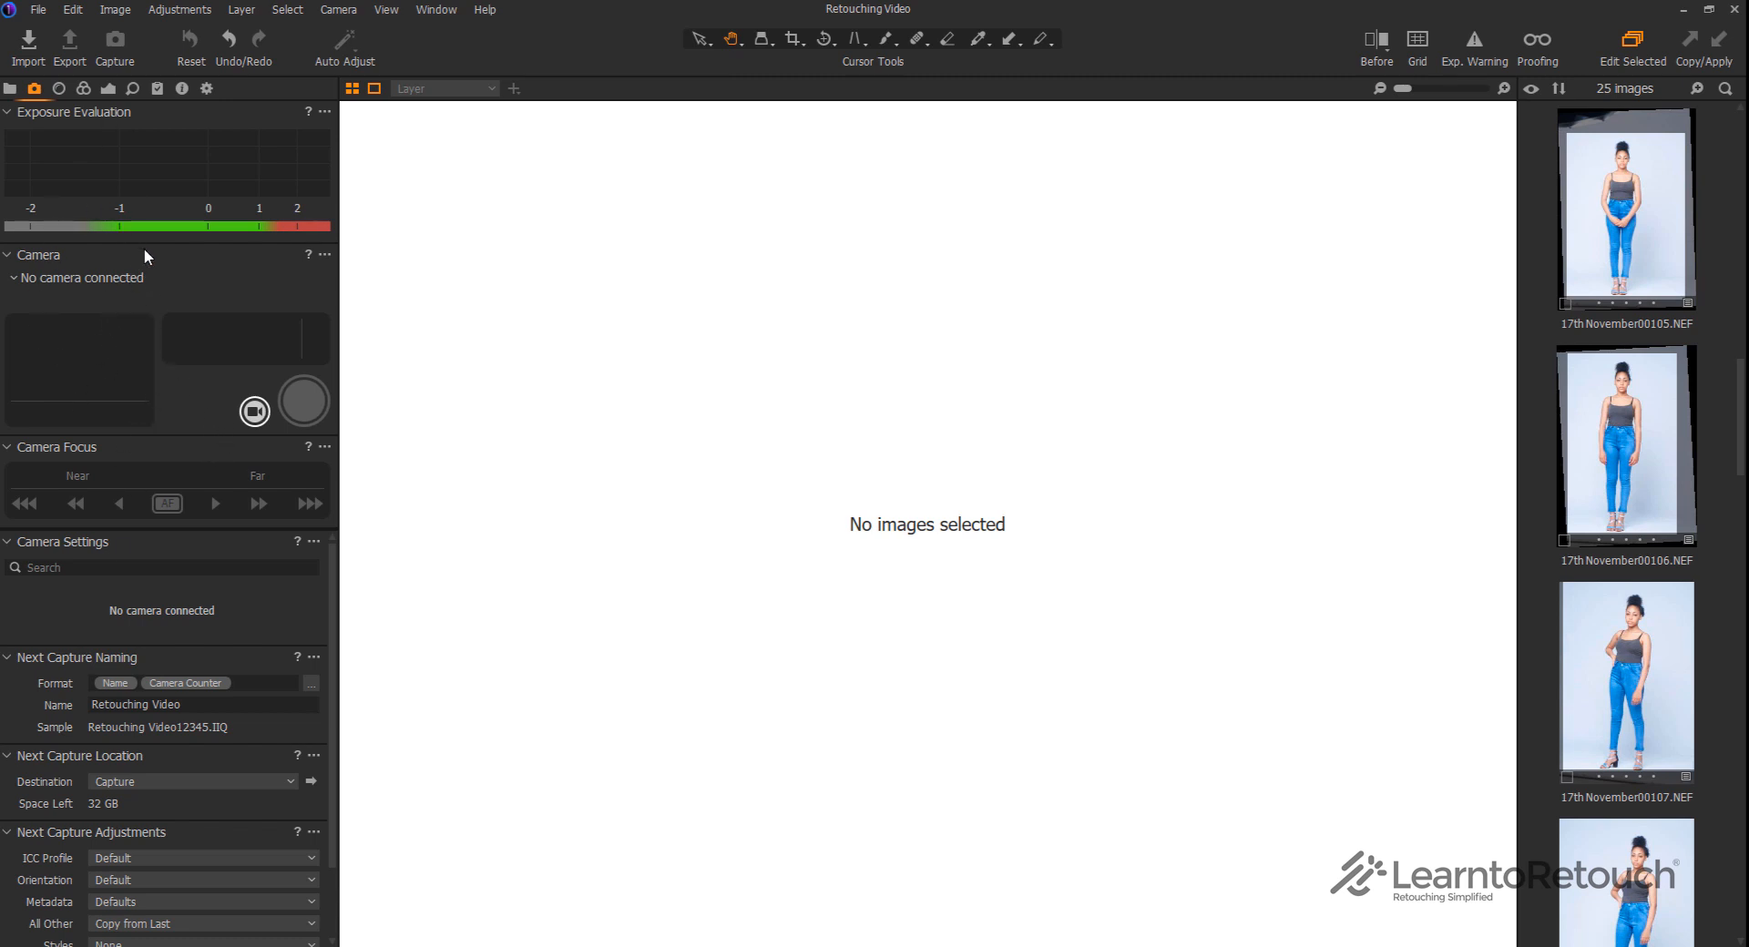
Inspect the lens correction, crop and rotation tools, expanding the Keystone and Grid sections
{"action": "left_click", "coordinate": [59, 89]}
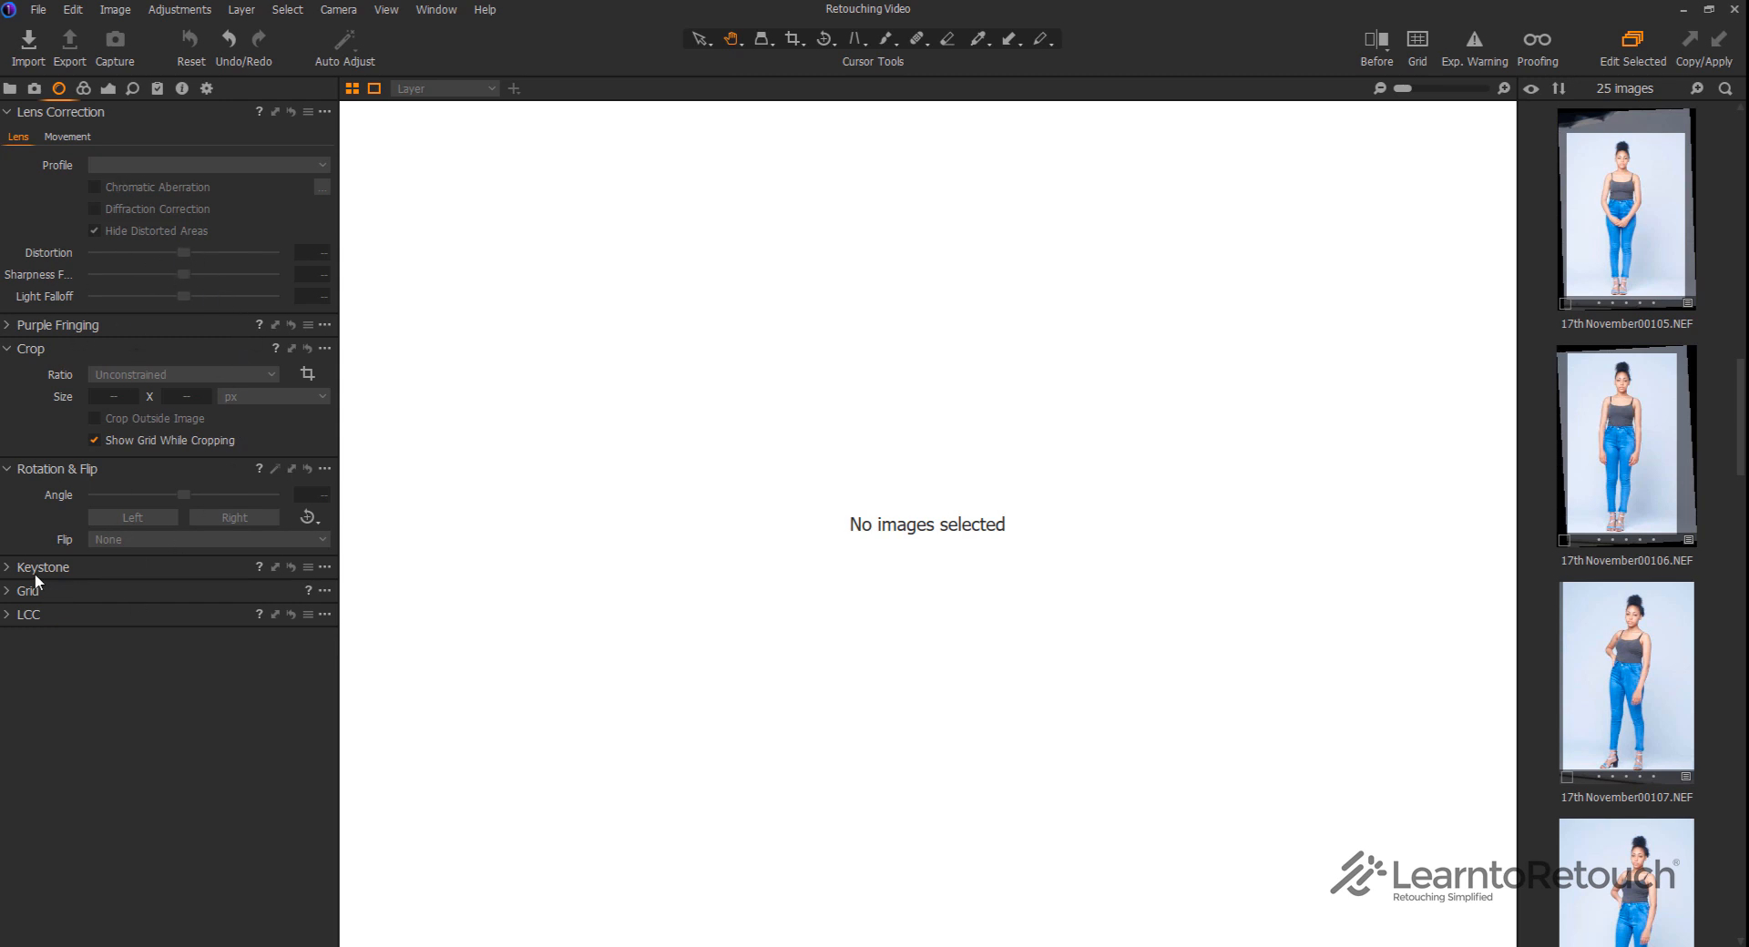
{"action": "left_click", "coordinate": [12, 572]}
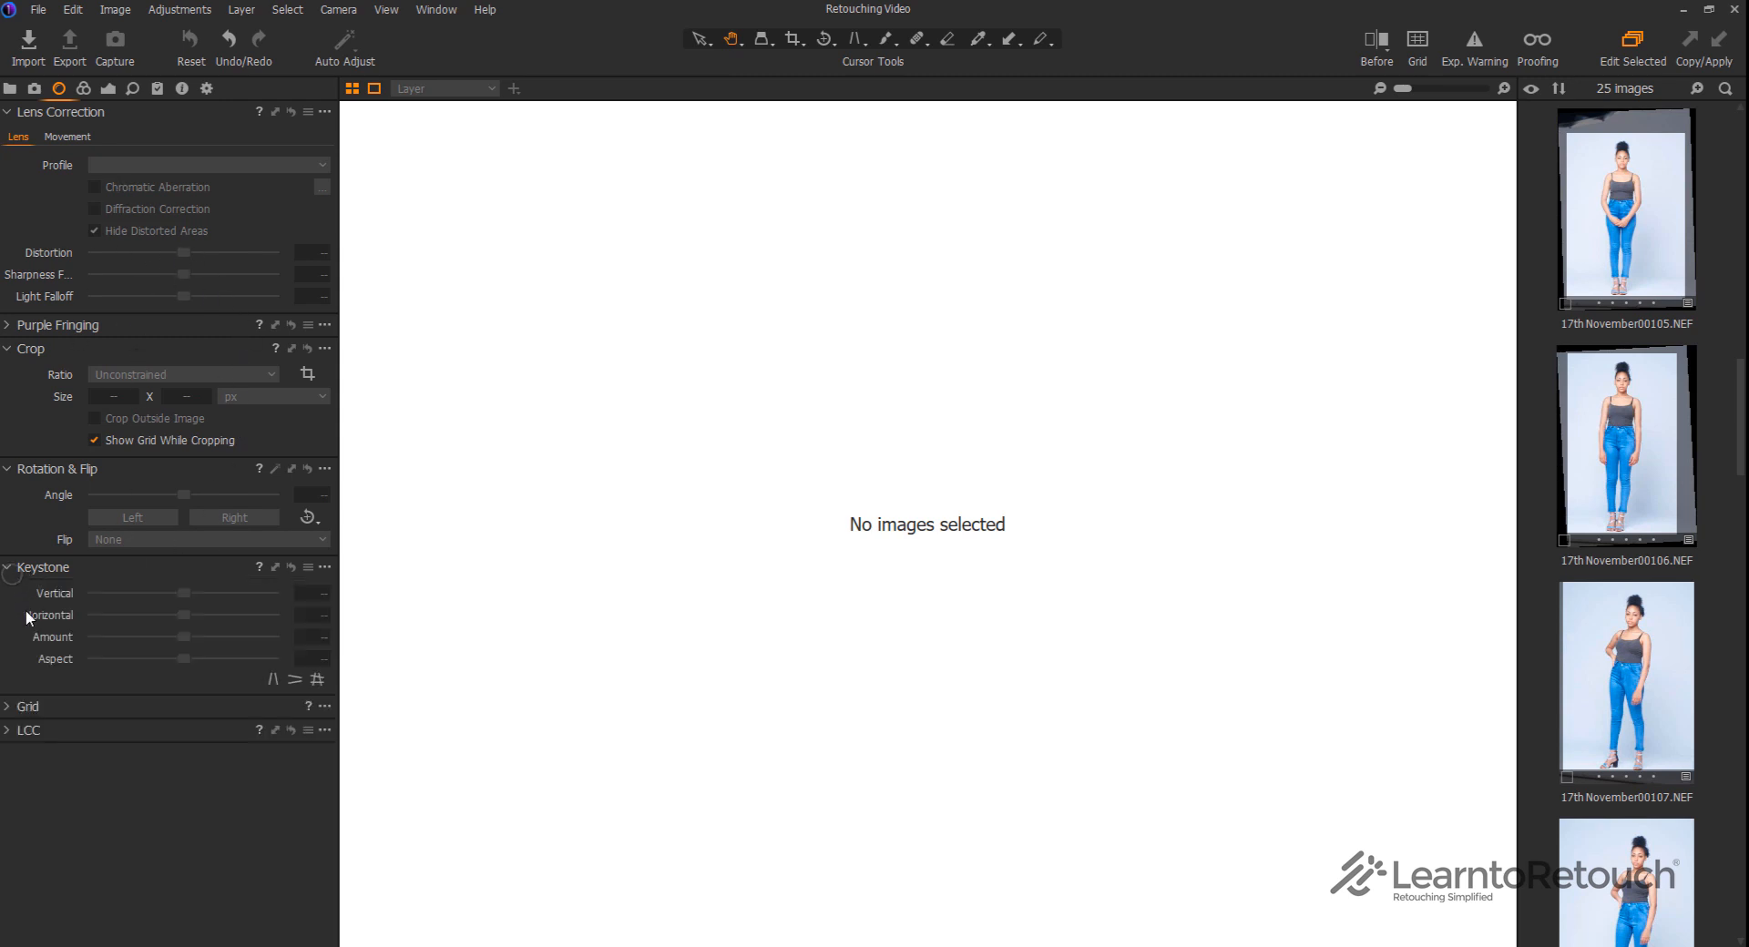
{"action": "left_click", "coordinate": [20, 711]}
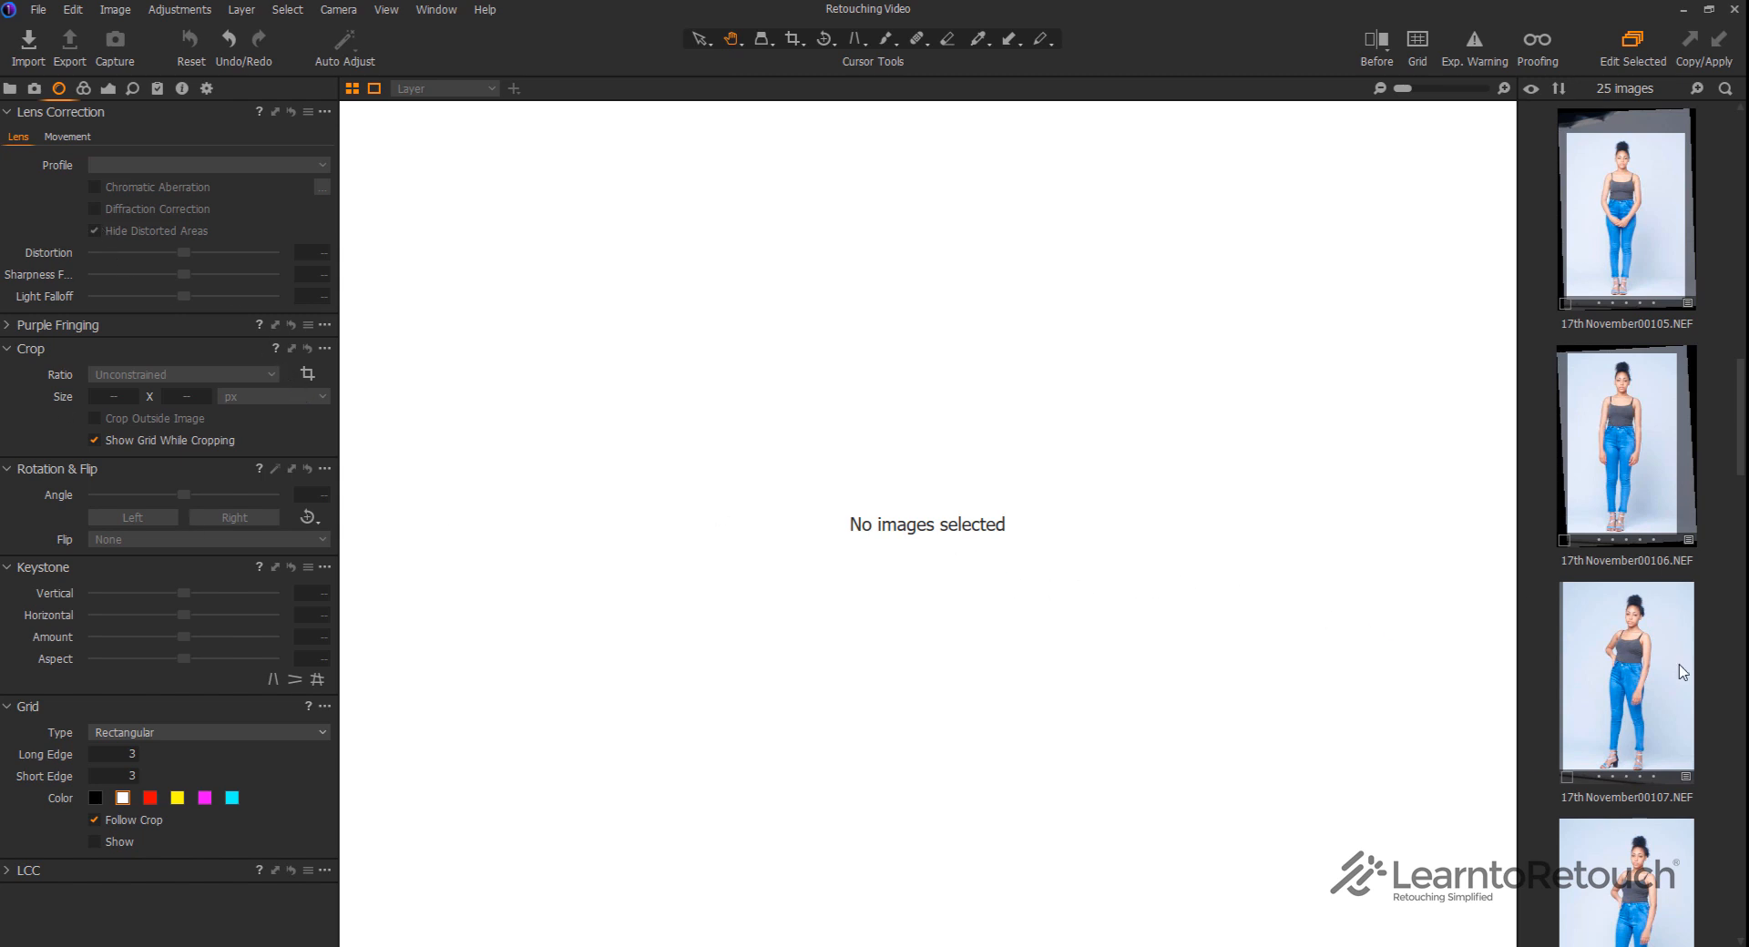
Open photo 17th November00116.NEF from the browser in the viewer
{"action": "scroll", "coordinate": [1637, 238], "scroll_direction": "down", "scroll_amount": 10}
{"action": "left_click", "coordinate": [1638, 442]}
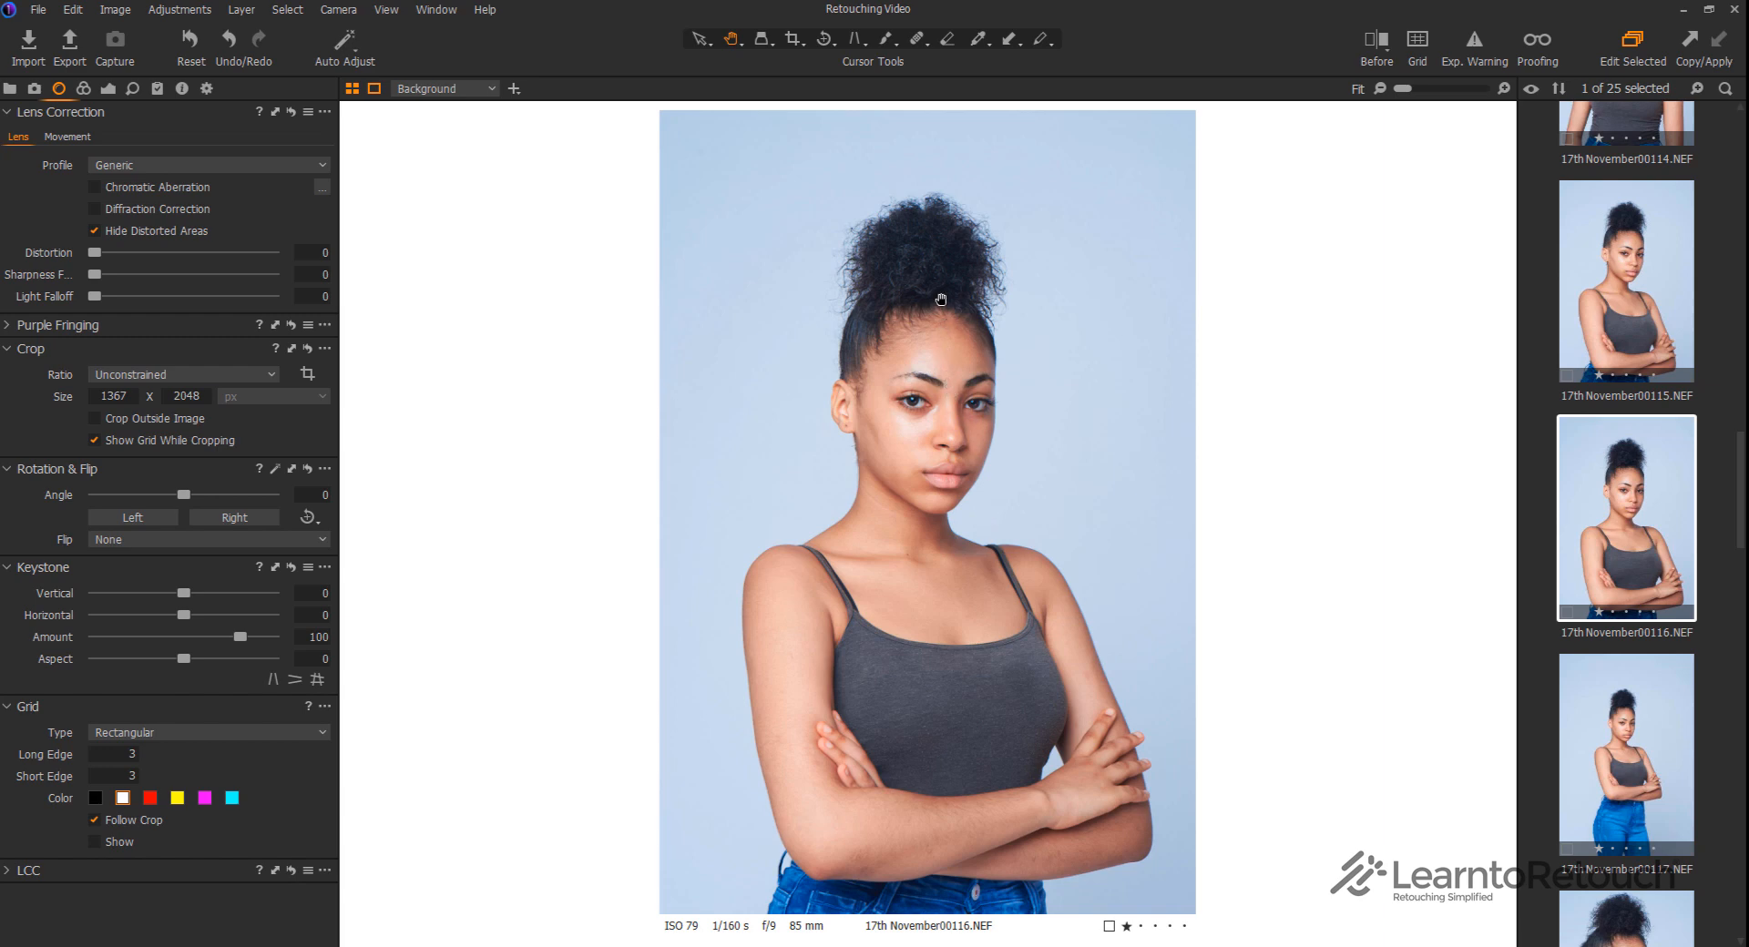
Crop photo 00116 to the head and shoulders, about 1632 × 2048 px, and view the cropped result
{"action": "left_click", "coordinate": [794, 38]}
{"action": "left_click_drag", "start_coordinate": [761, 170], "coordinate": [1074, 566]}
{"action": "left_click_drag", "start_coordinate": [899, 215], "coordinate": [910, 226]}
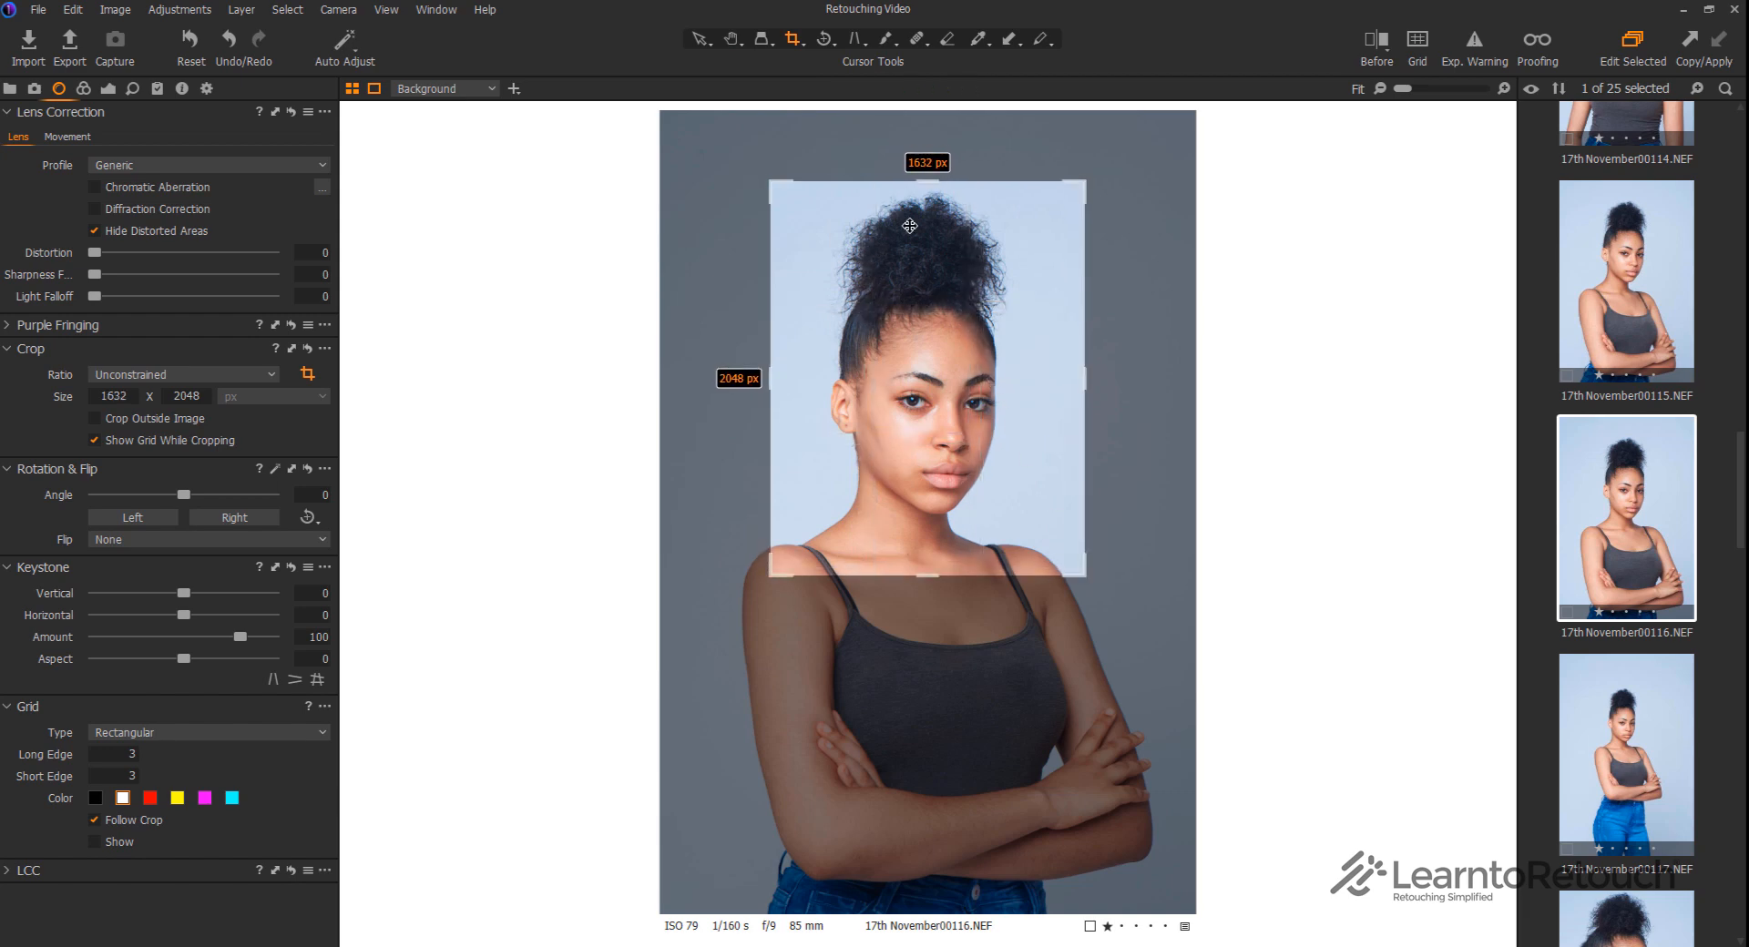
{"action": "left_click", "coordinate": [732, 41]}
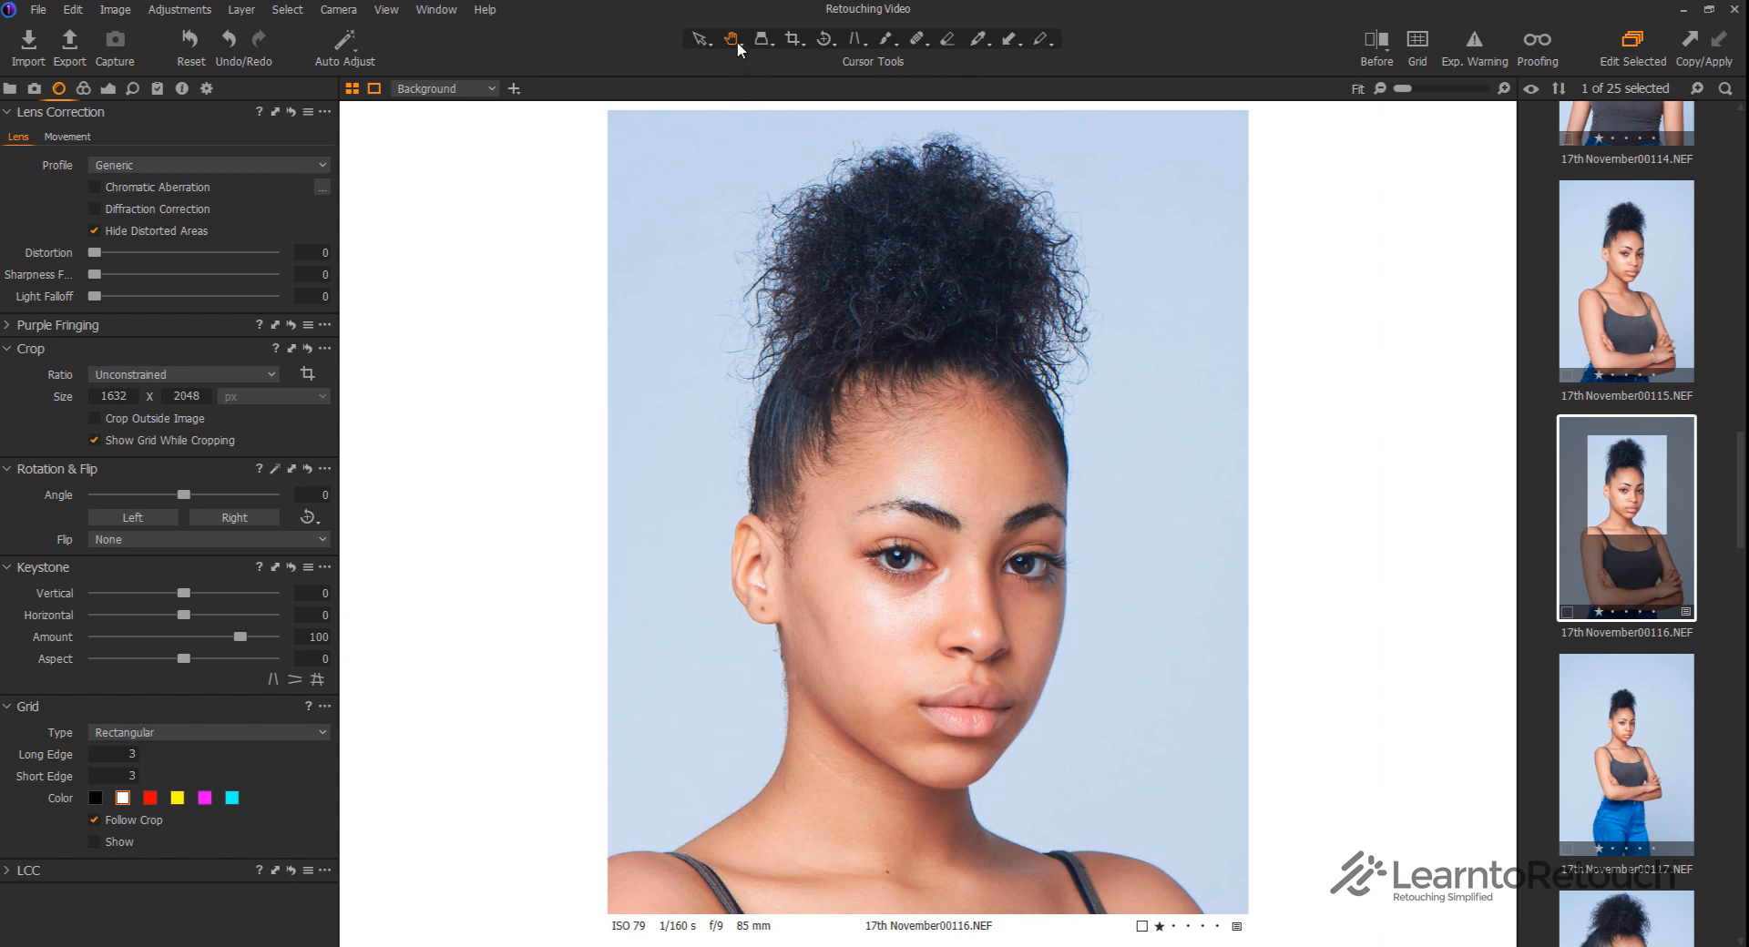
Reopen the crop of photo 00116 and extend its edges back out to the full image frame
{"action": "left_click", "coordinate": [792, 39]}
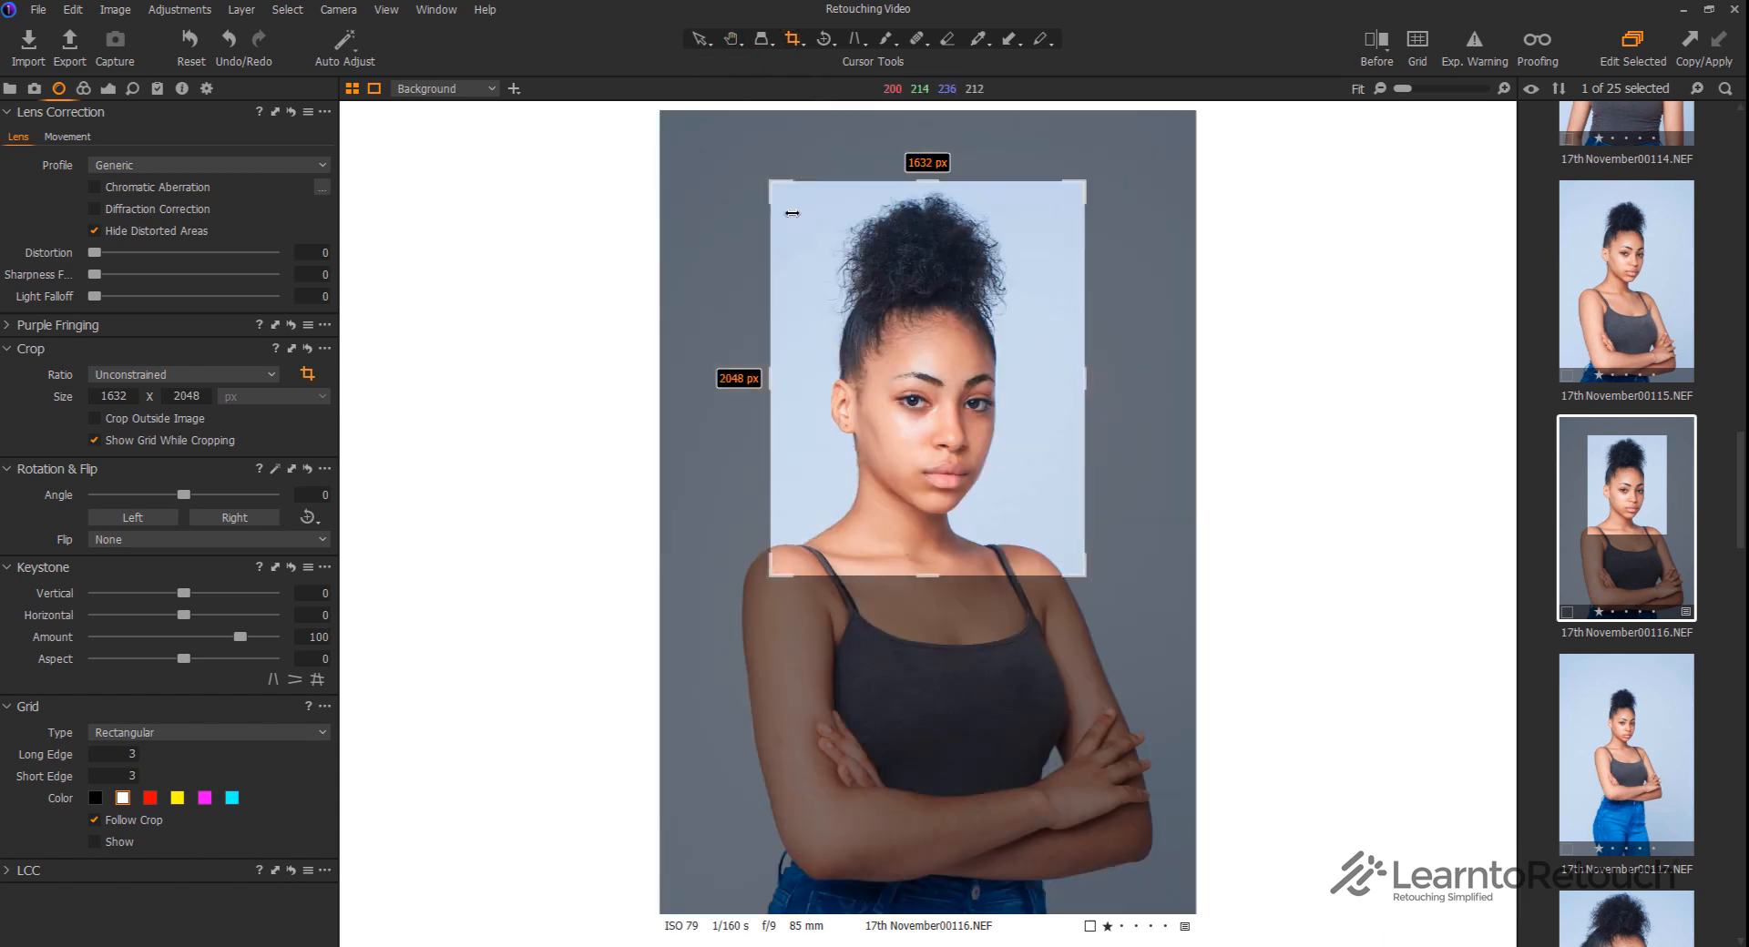
{"action": "left_click_drag", "start_coordinate": [792, 213], "coordinate": [575, 20]}
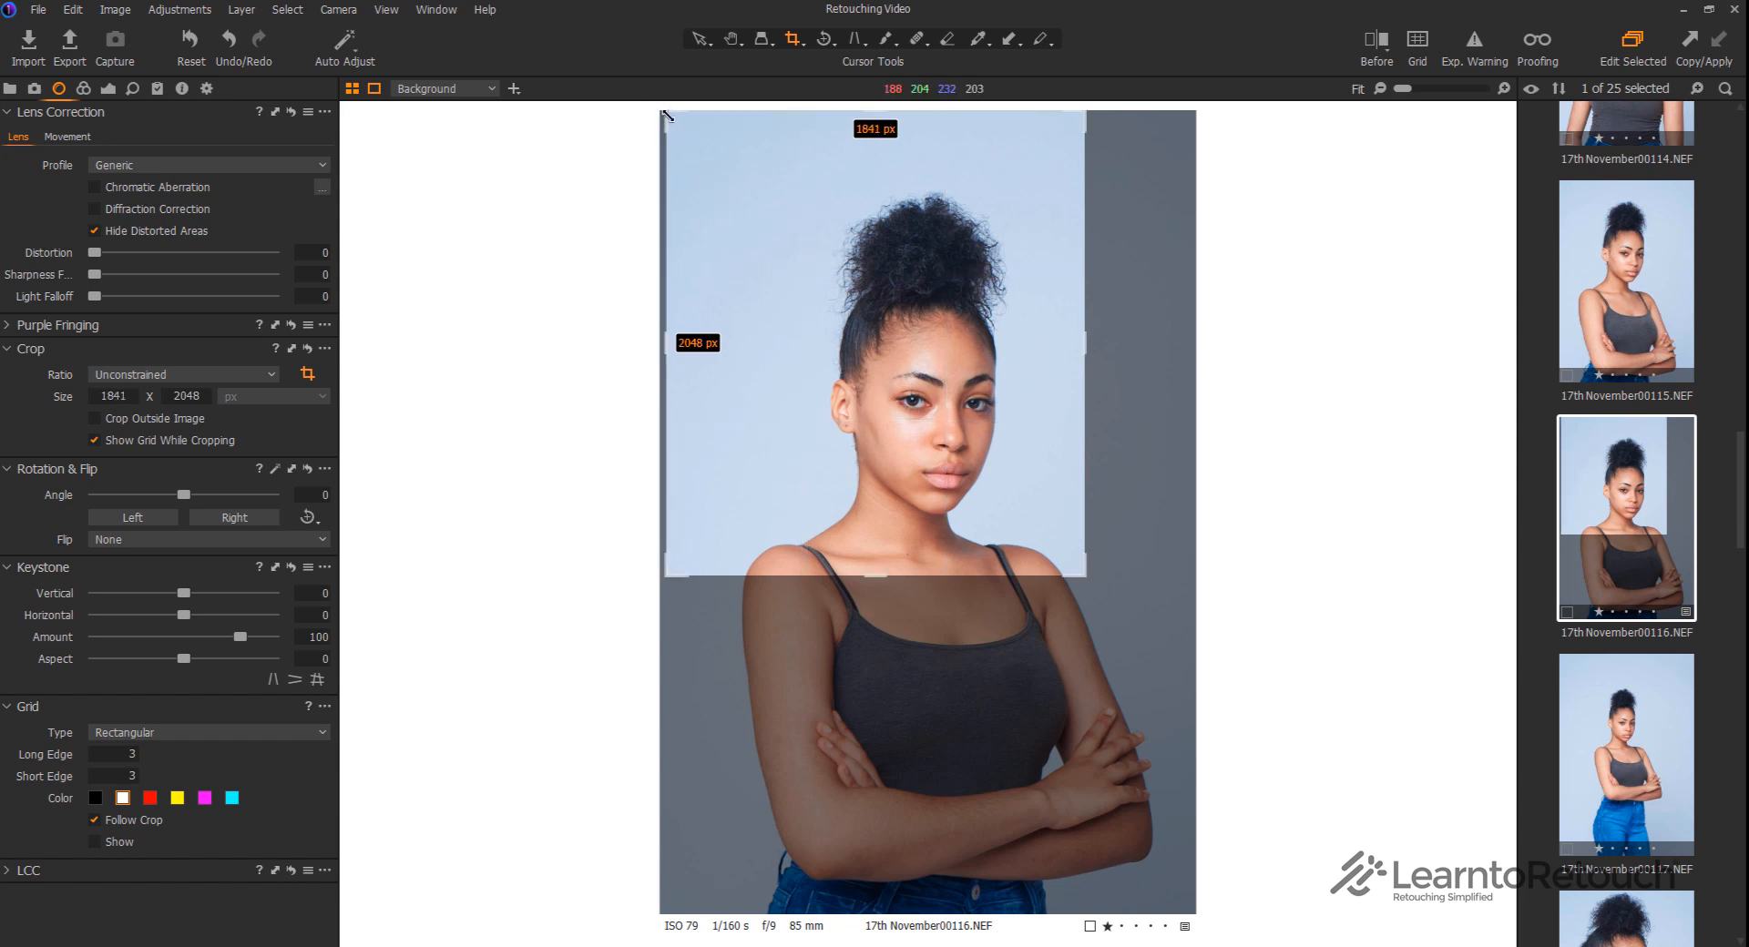
{"action": "left_click_drag", "start_coordinate": [666, 115], "coordinate": [628, 76]}
{"action": "left_click_drag", "start_coordinate": [1084, 577], "coordinate": [1210, 936]}
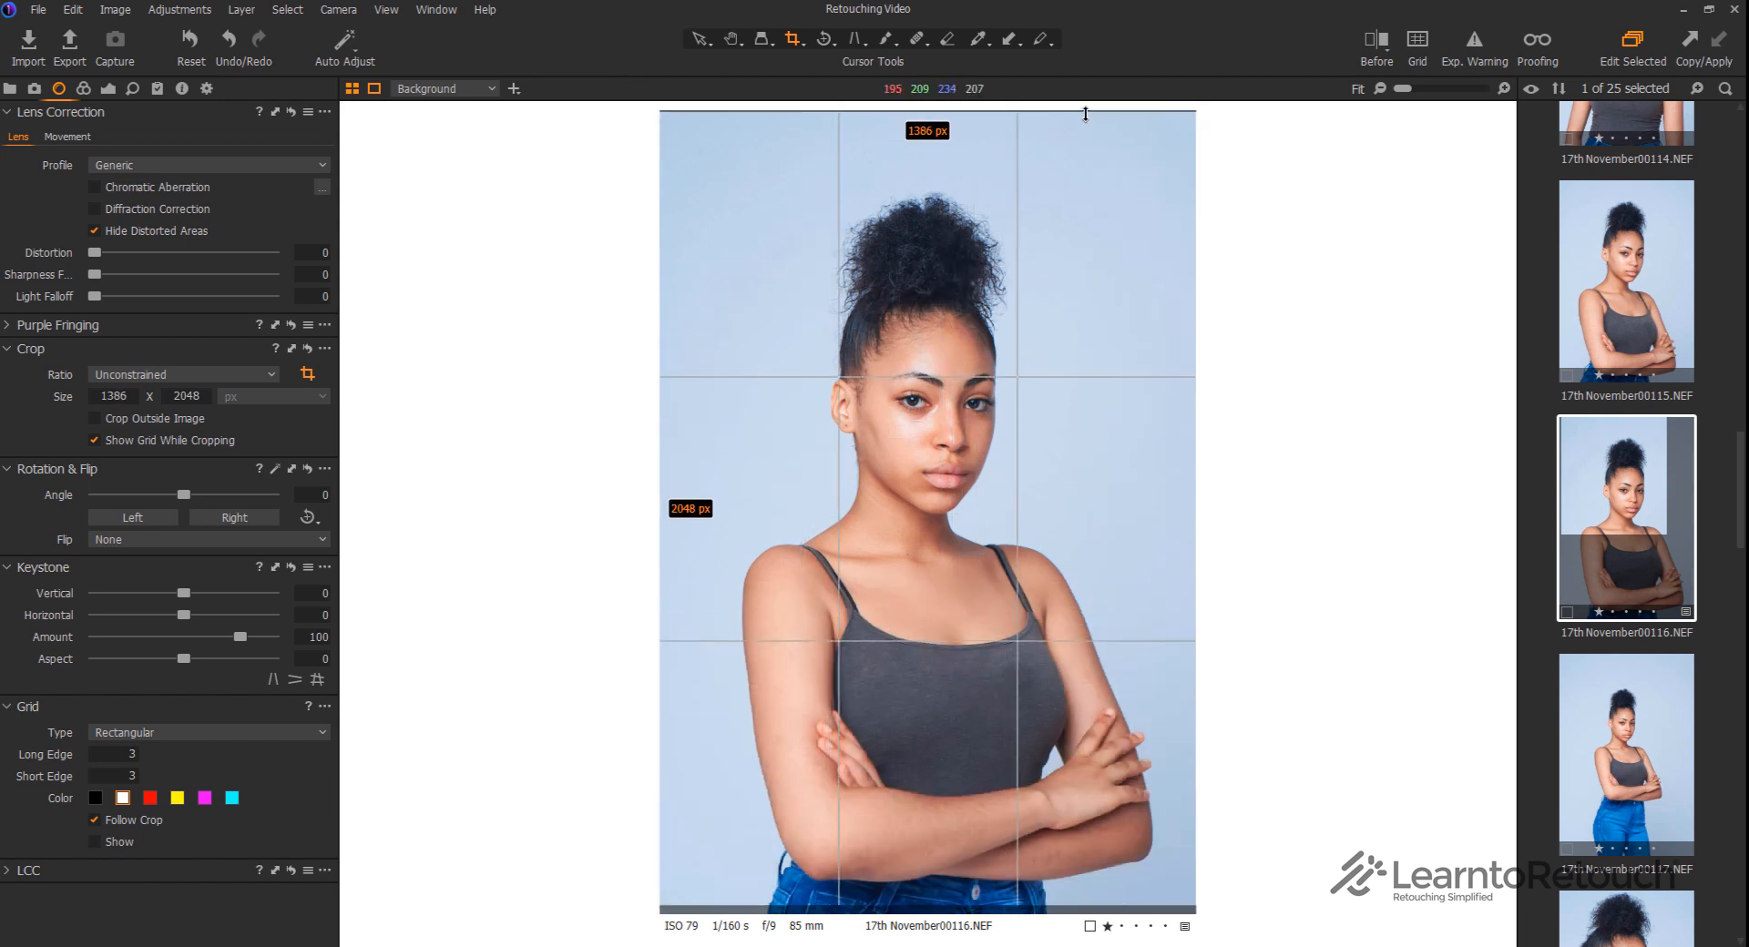
{"action": "left_click_drag", "start_coordinate": [1086, 115], "coordinate": [1086, 107]}
{"action": "left_click_drag", "start_coordinate": [780, 906], "coordinate": [791, 937]}
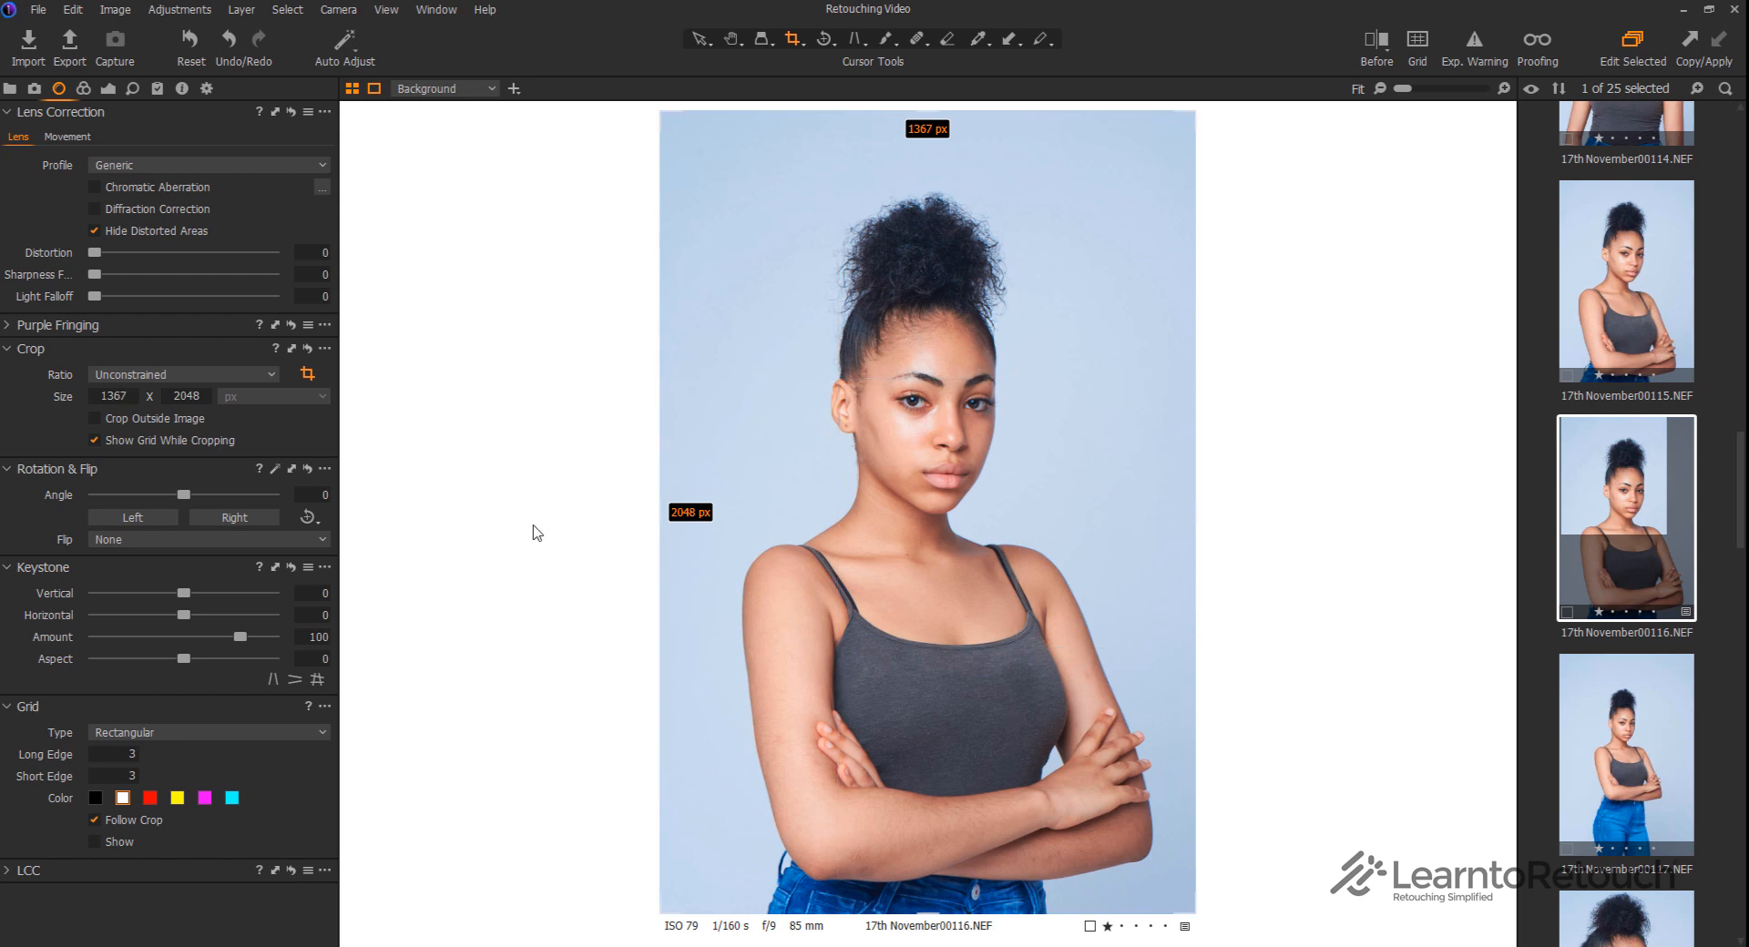
Switch back to the Pan cursor and examine the color, exposure and detail tool groups for photo 00116
{"action": "left_click", "coordinate": [84, 88]}
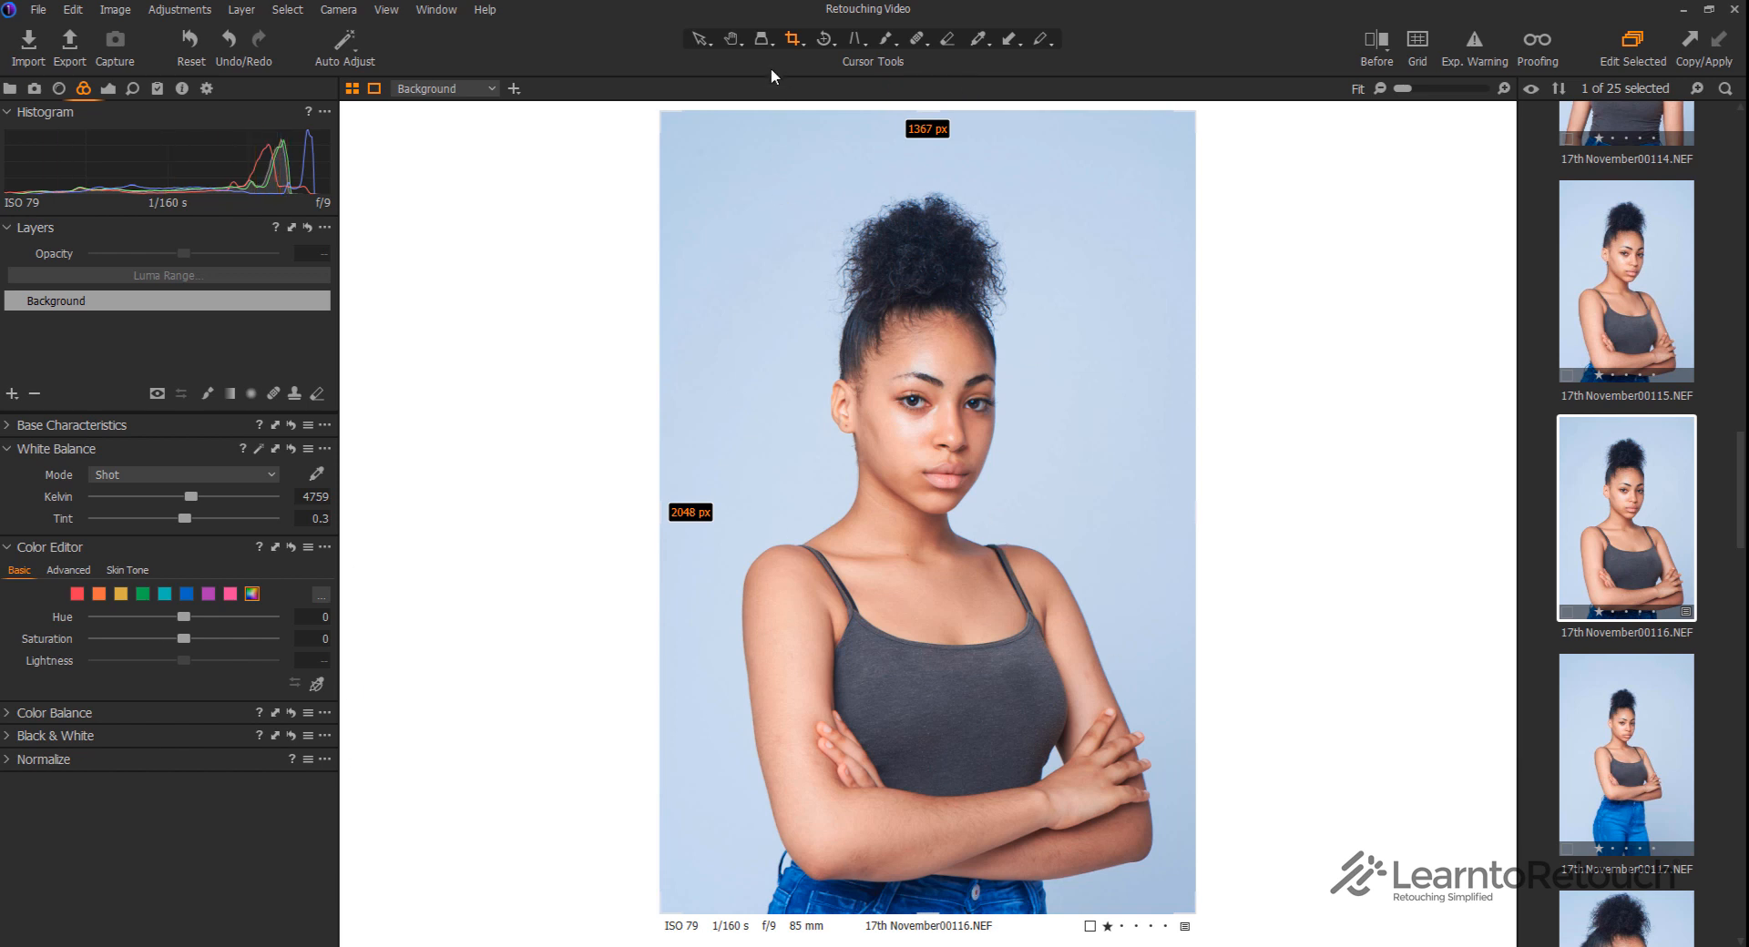
{"action": "left_click", "coordinate": [734, 40]}
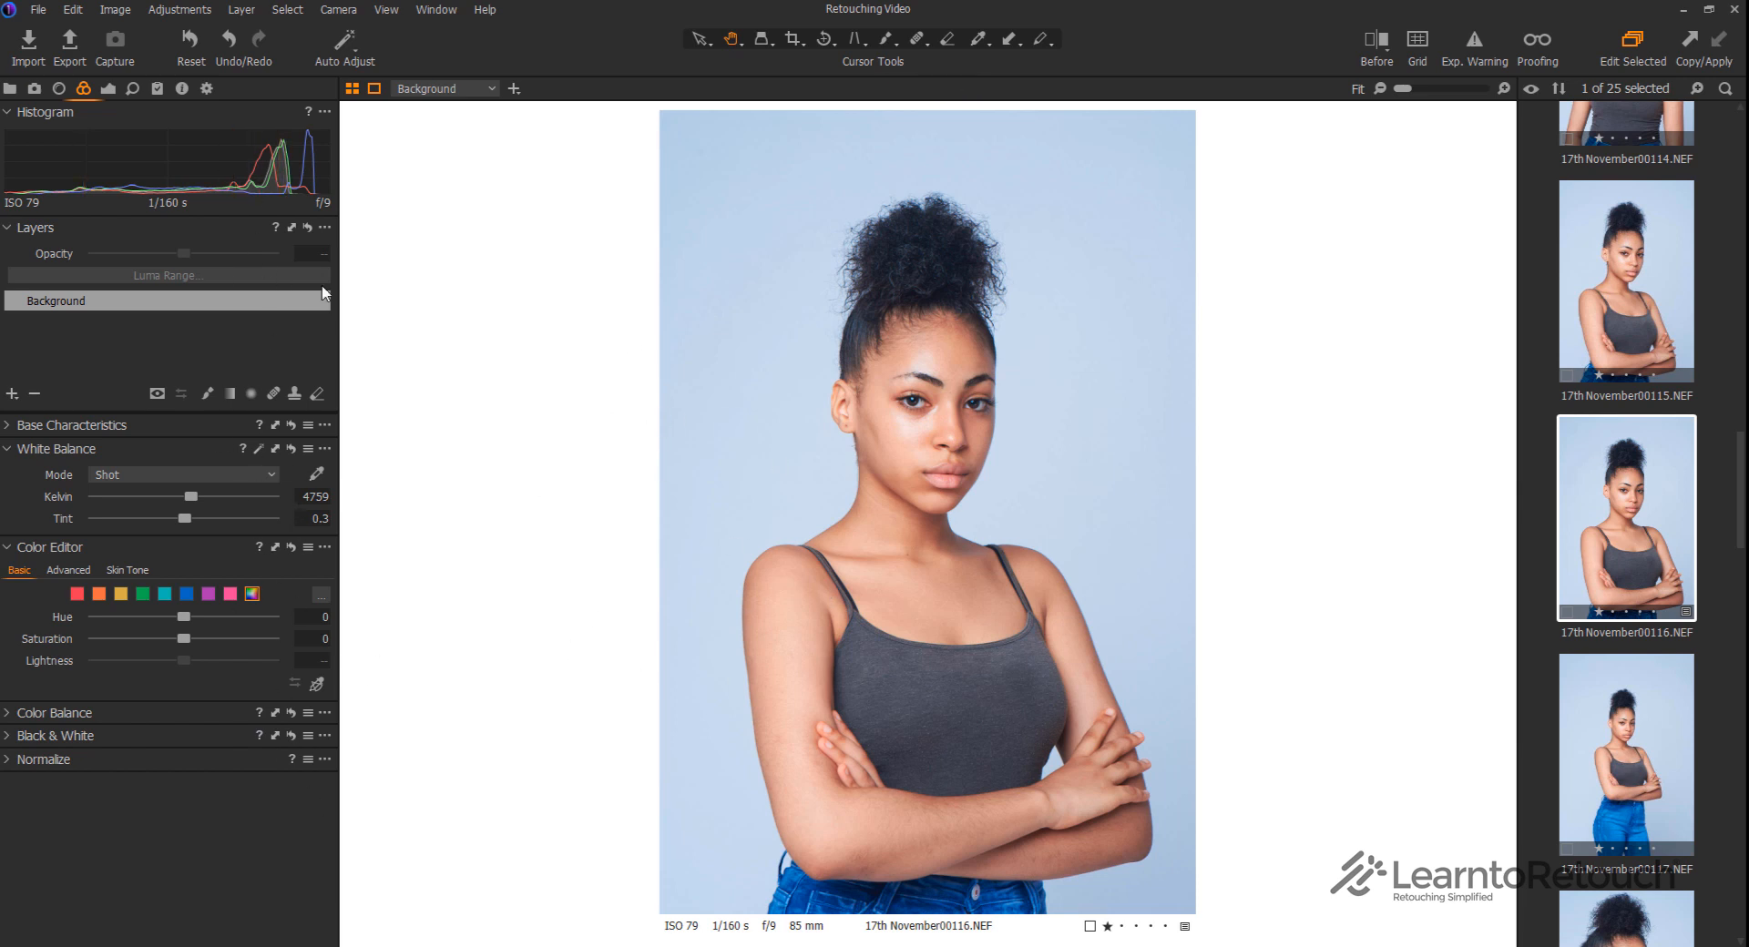
{"action": "left_click", "coordinate": [109, 86]}
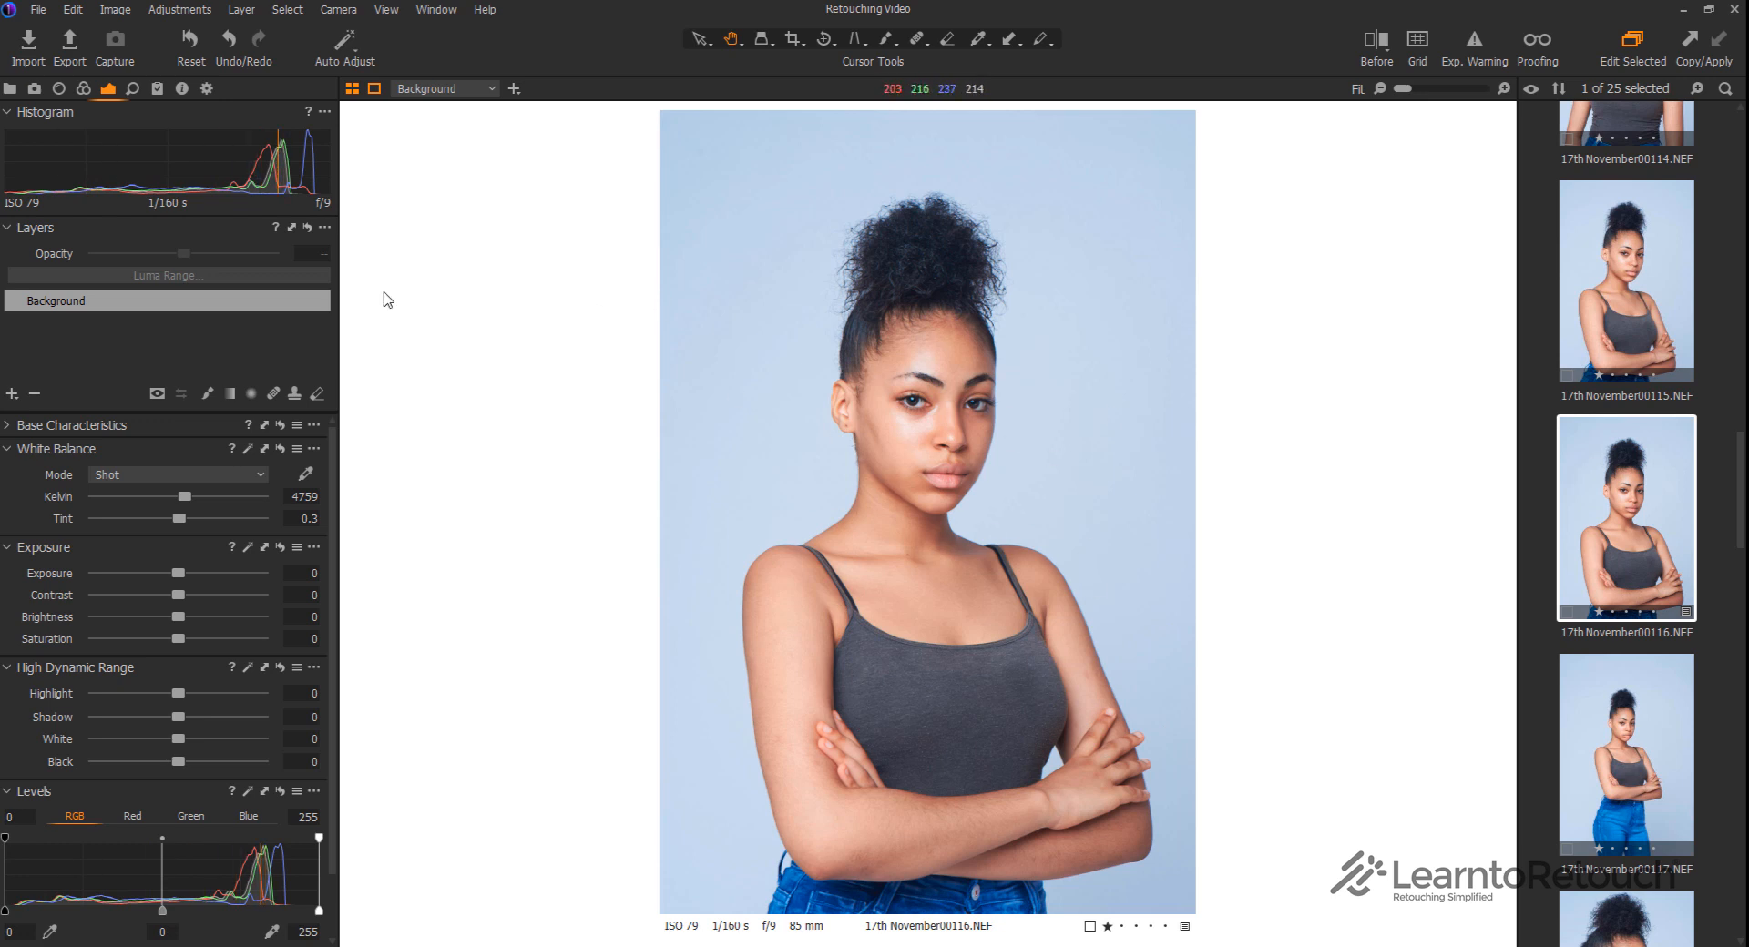
{"action": "left_click", "coordinate": [137, 88]}
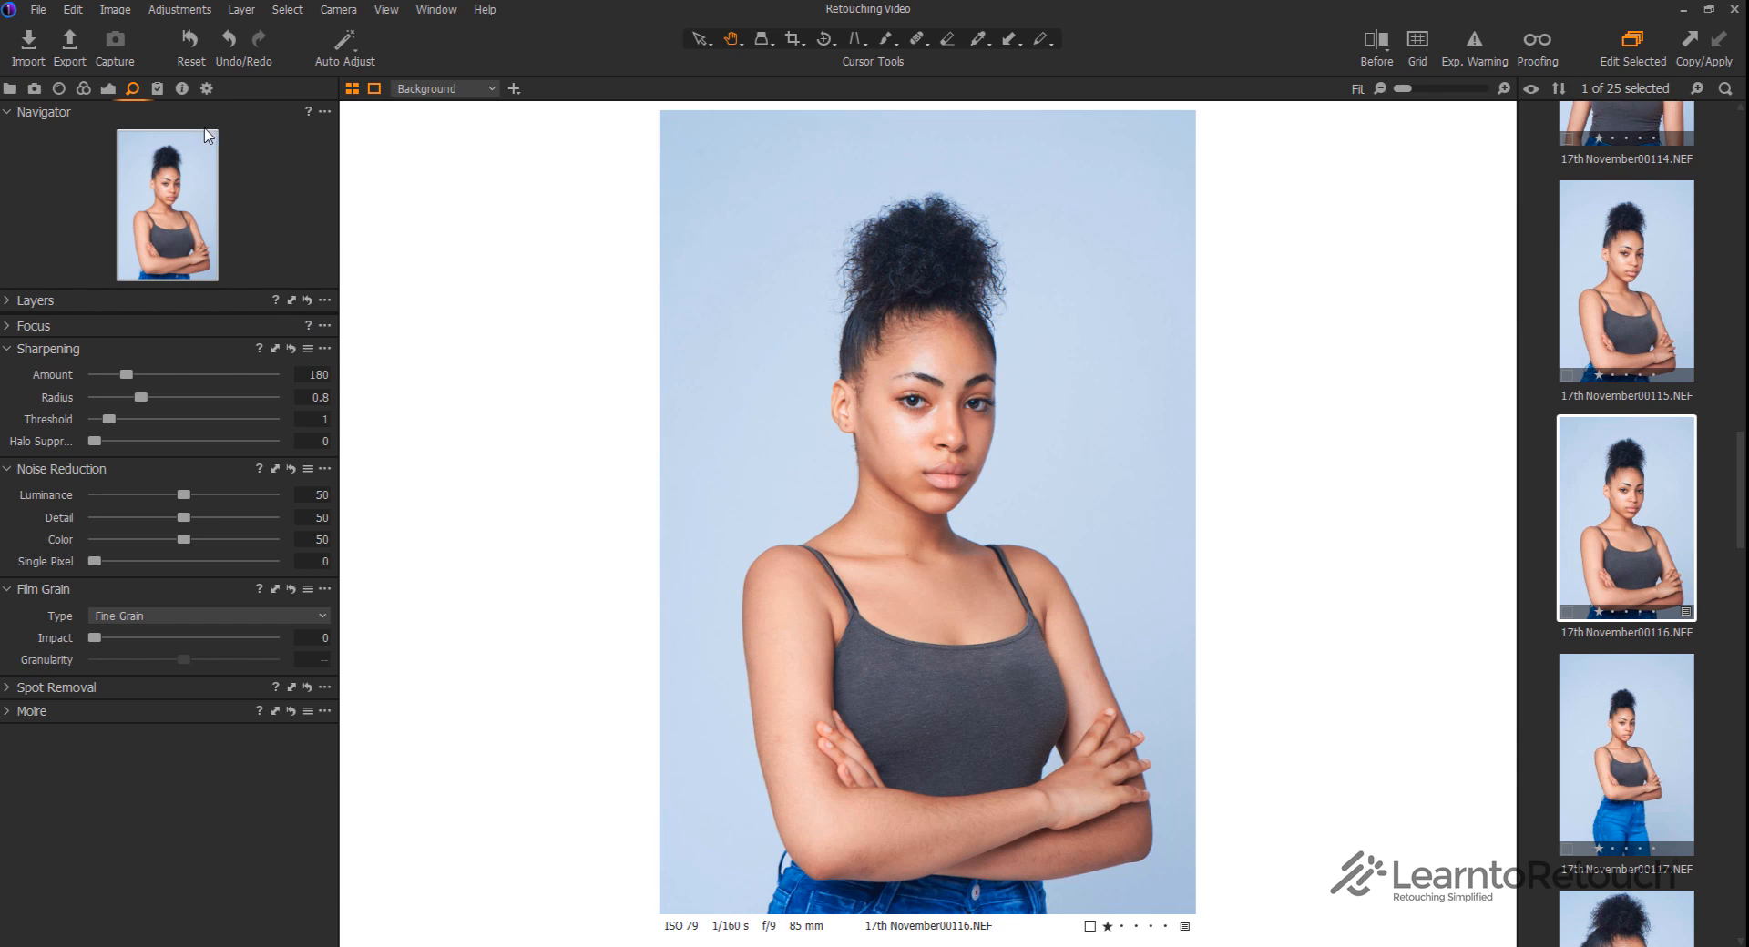
Browse the user styles list and preview the "yellow teal" style on photo 00116 without applying it
{"action": "left_click", "coordinate": [157, 88]}
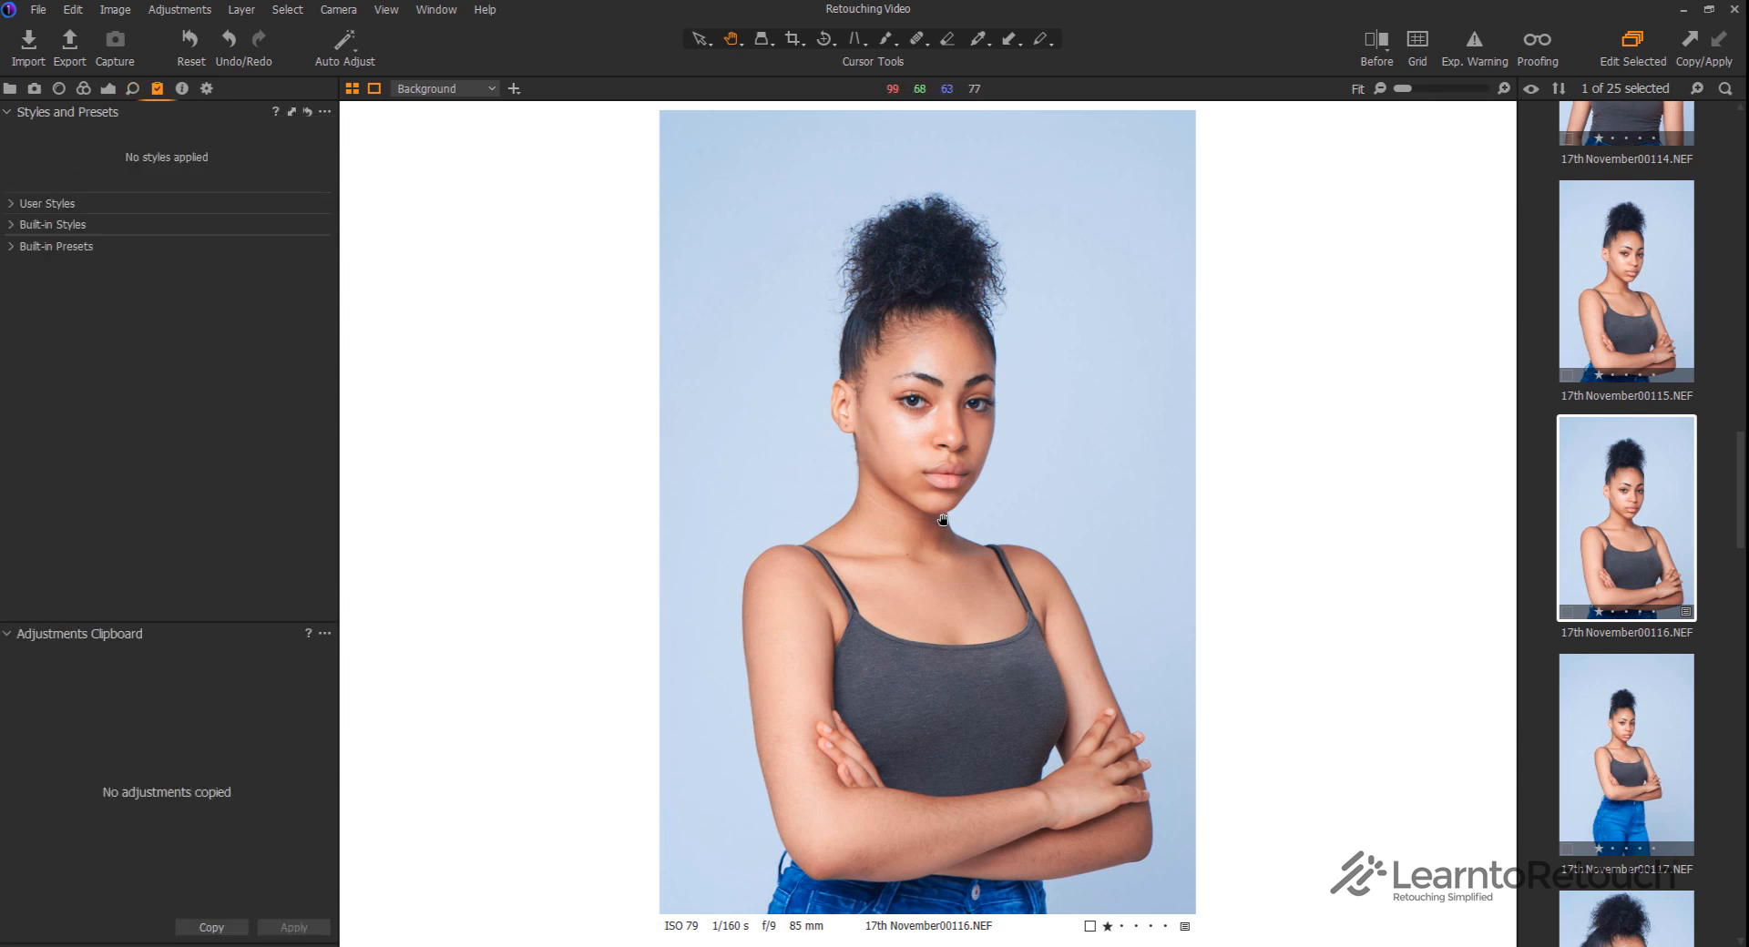
{"action": "left_click", "coordinate": [25, 203]}
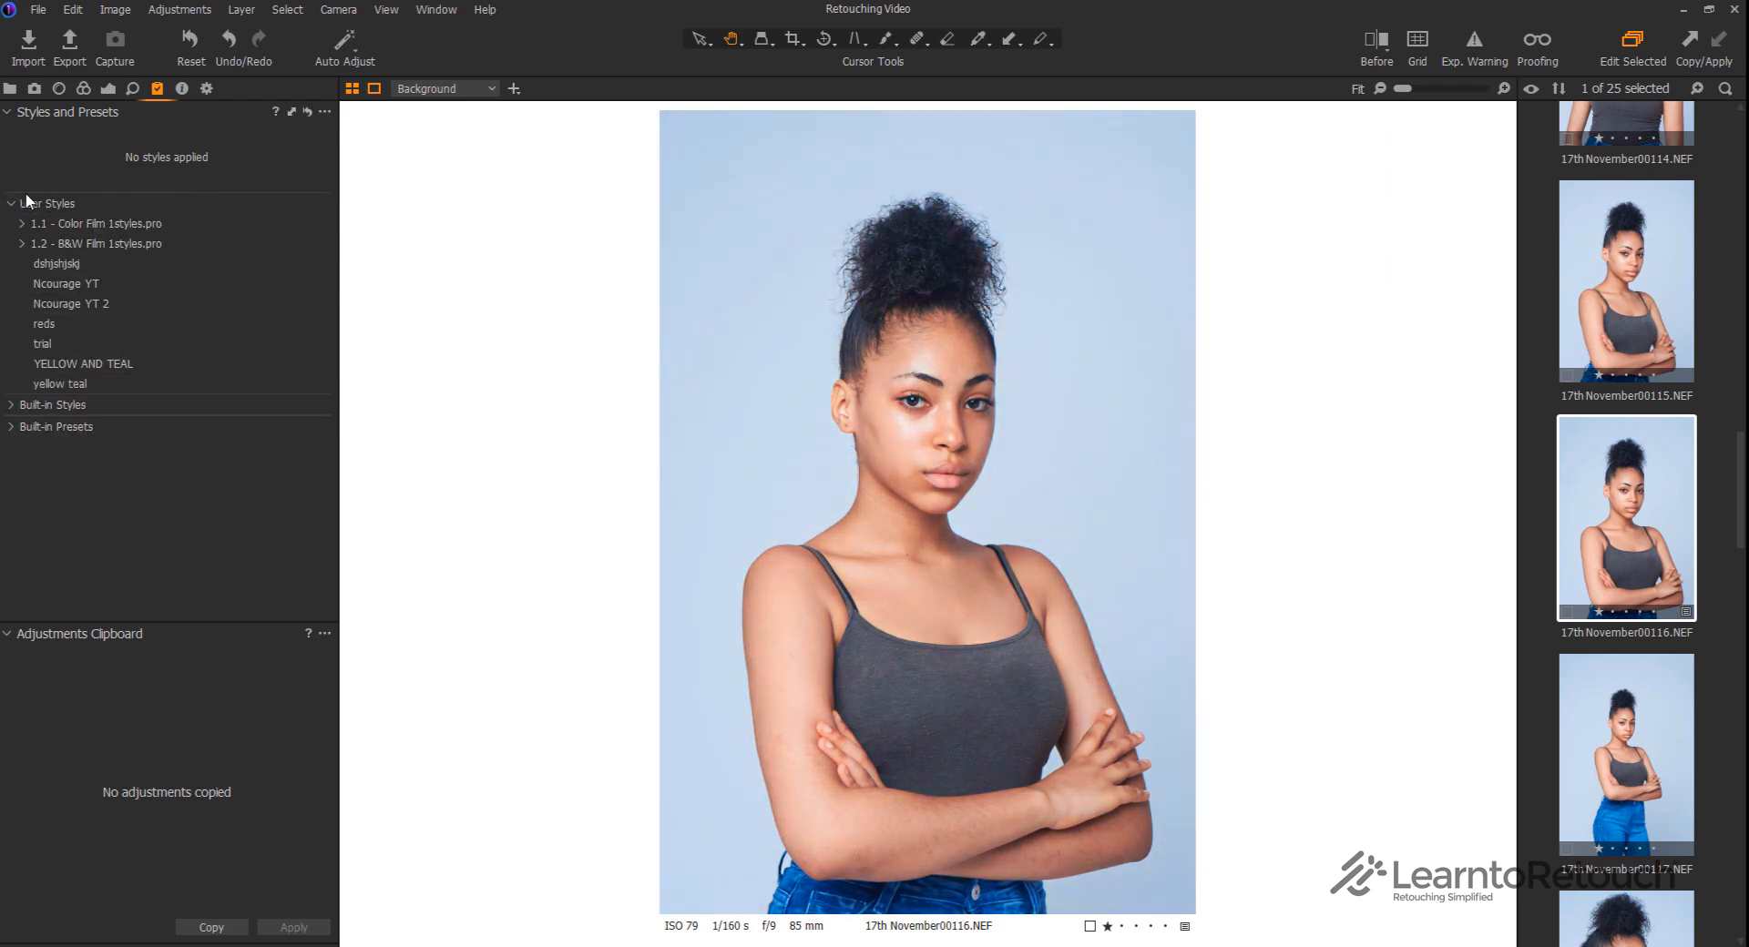
{"action": "left_click", "coordinate": [13, 203]}
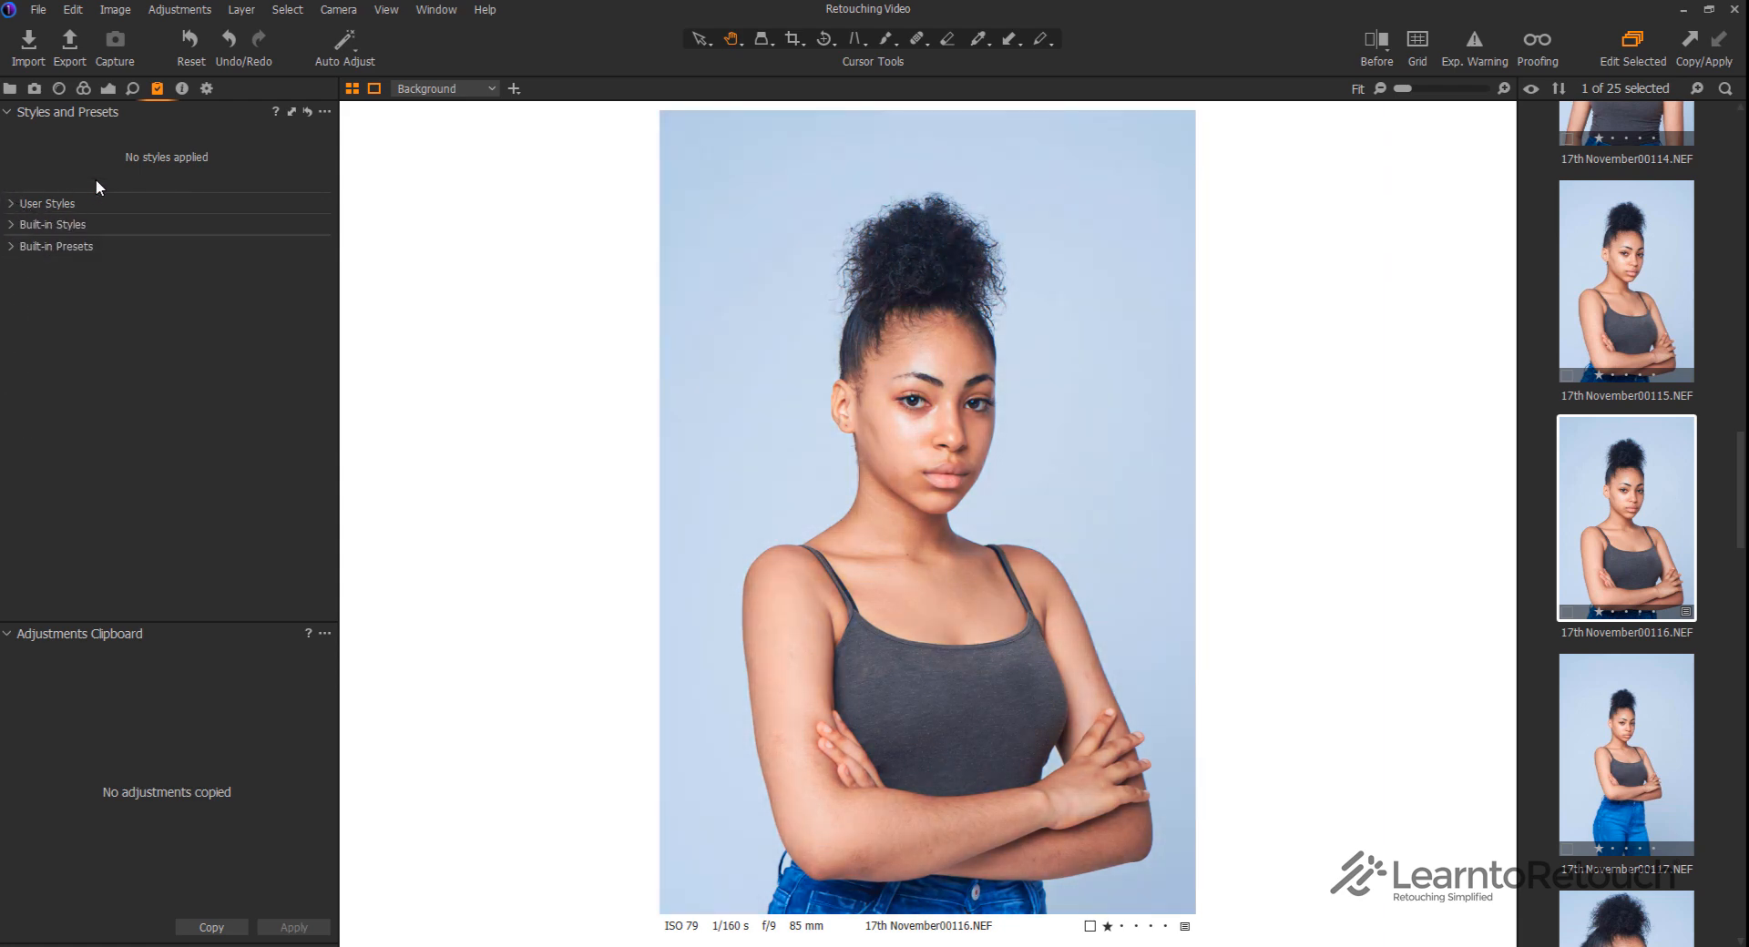
{"action": "left_click", "coordinate": [16, 204]}
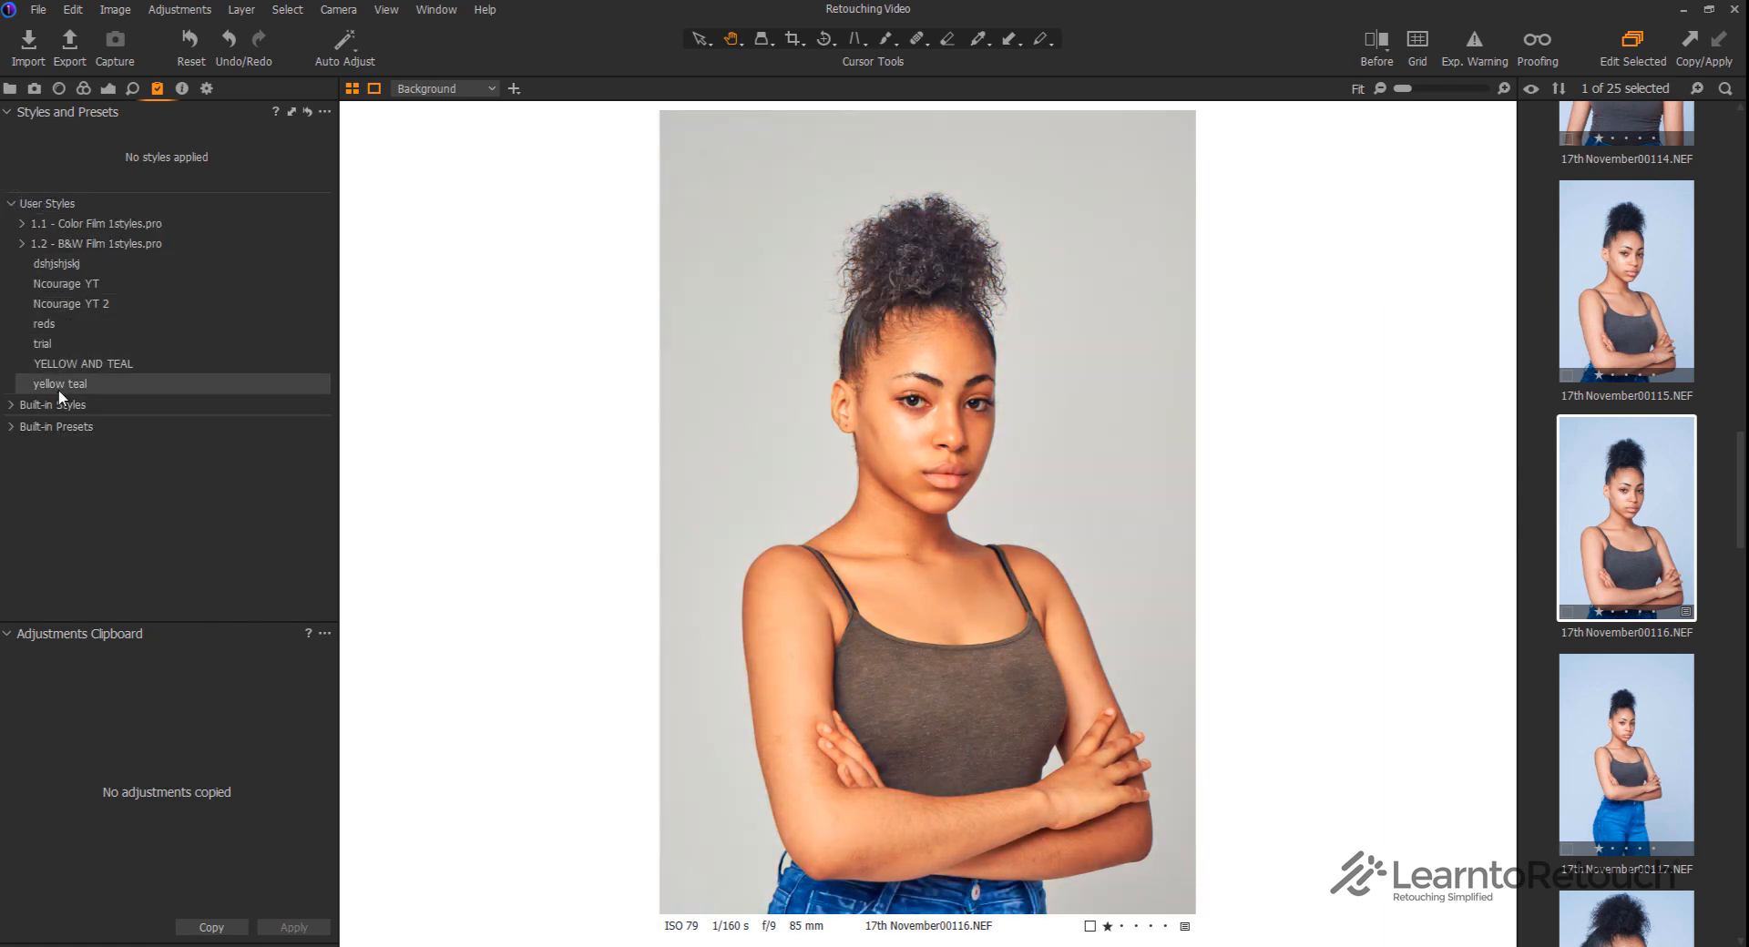
{"action": "left_click", "coordinate": [11, 205]}
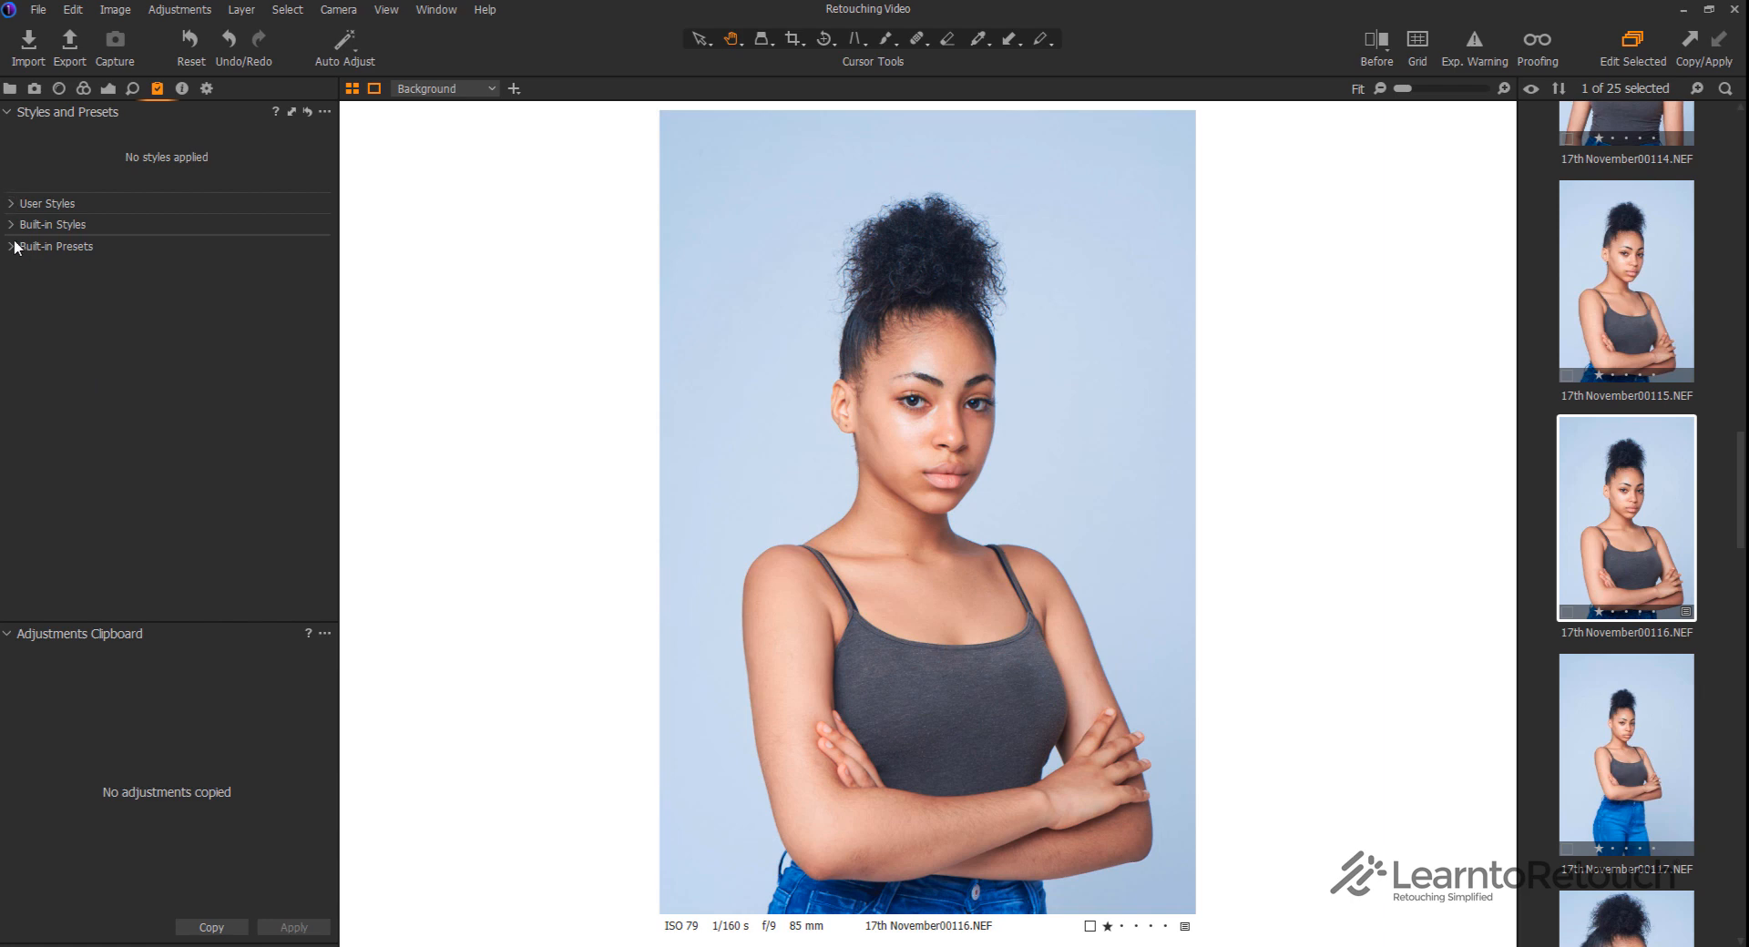
Browse the built-in LEGACY Color Effects styles and preview Color Effects - Blue 2 on photo 00116
{"action": "left_click", "coordinate": [14, 226]}
{"action": "left_click", "coordinate": [23, 265]}
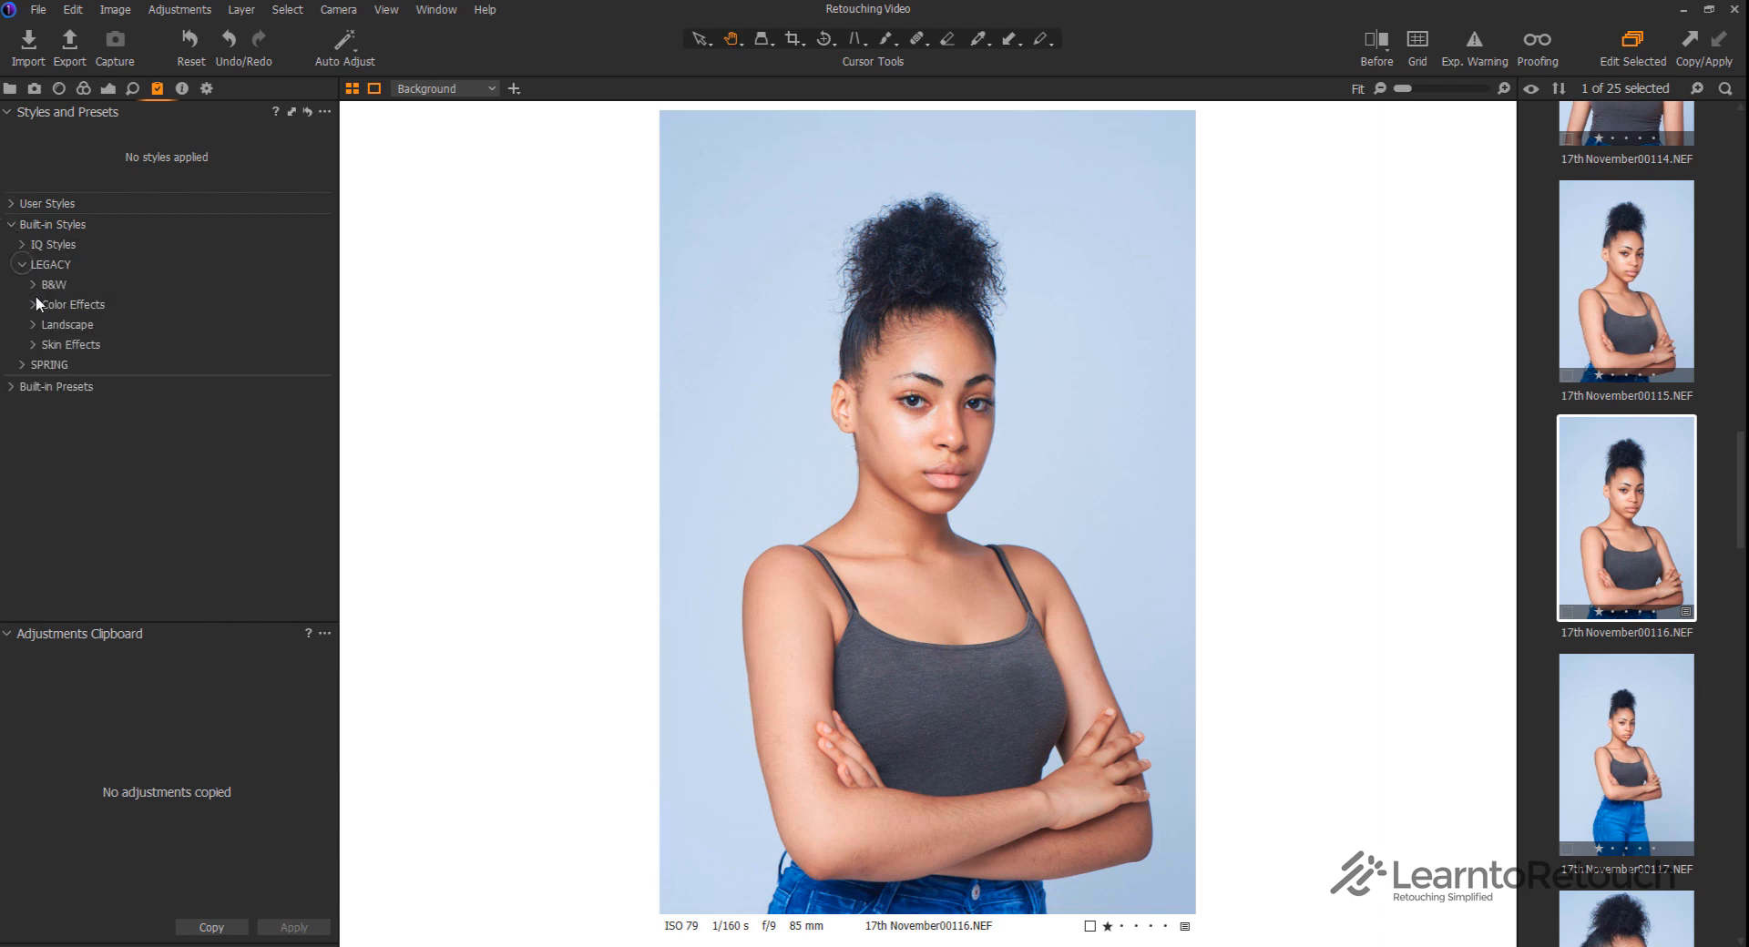
{"action": "left_click", "coordinate": [31, 306]}
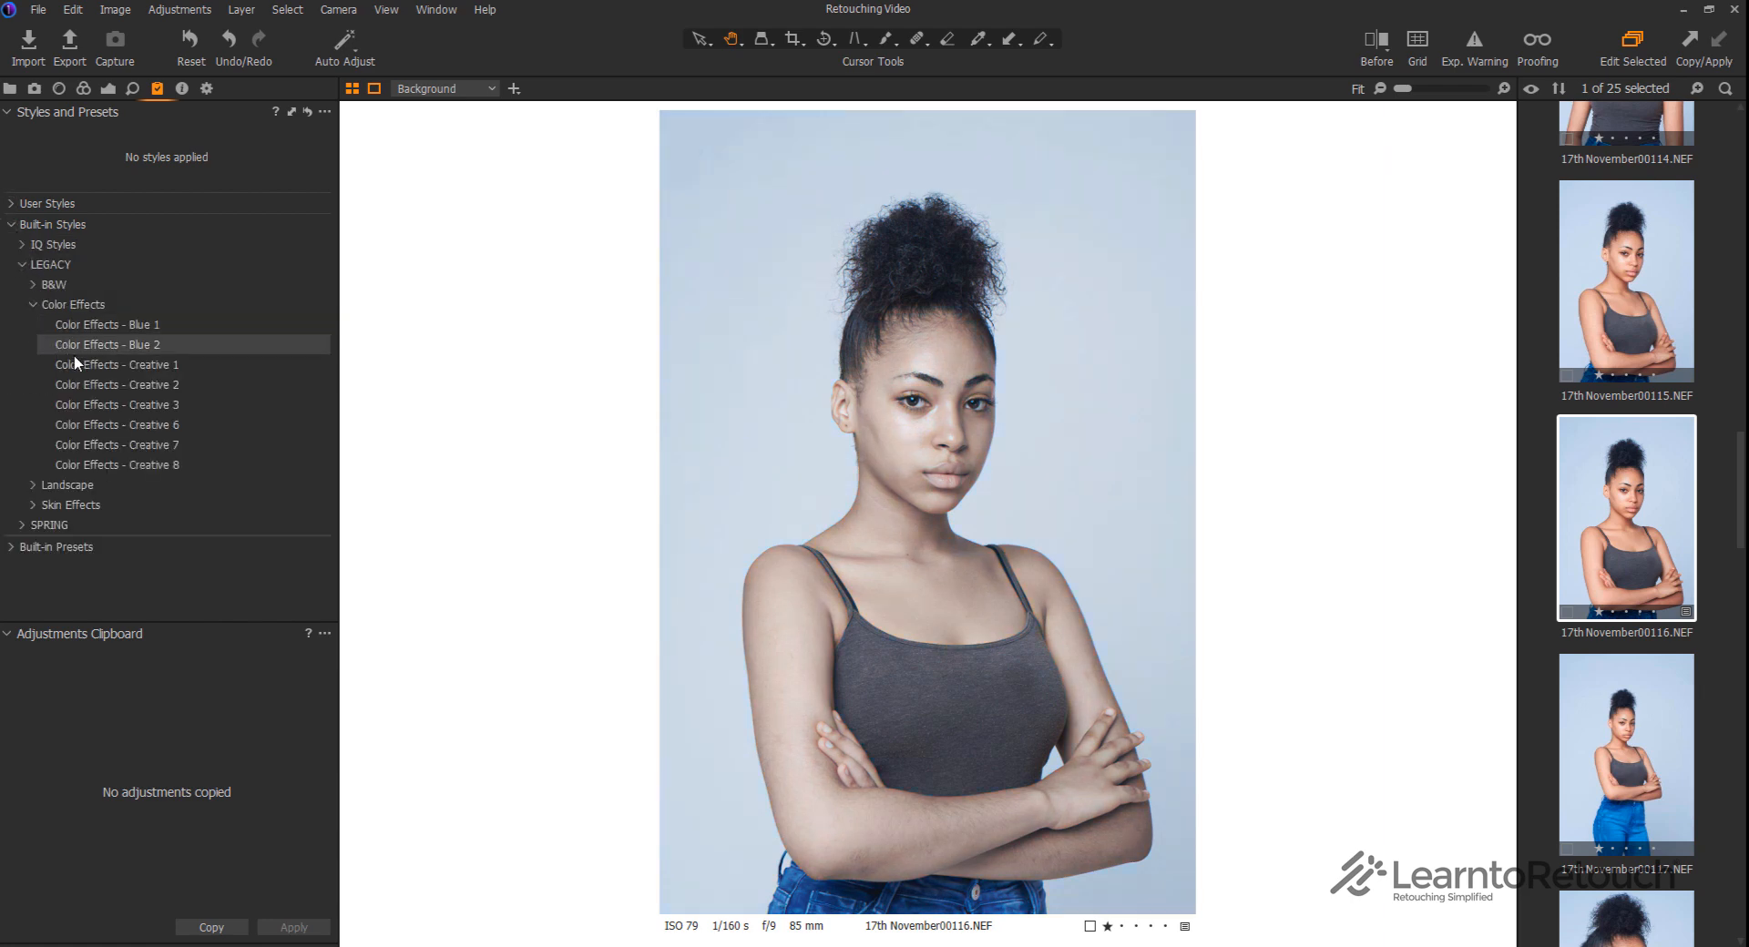
{"action": "left_click", "coordinate": [13, 224]}
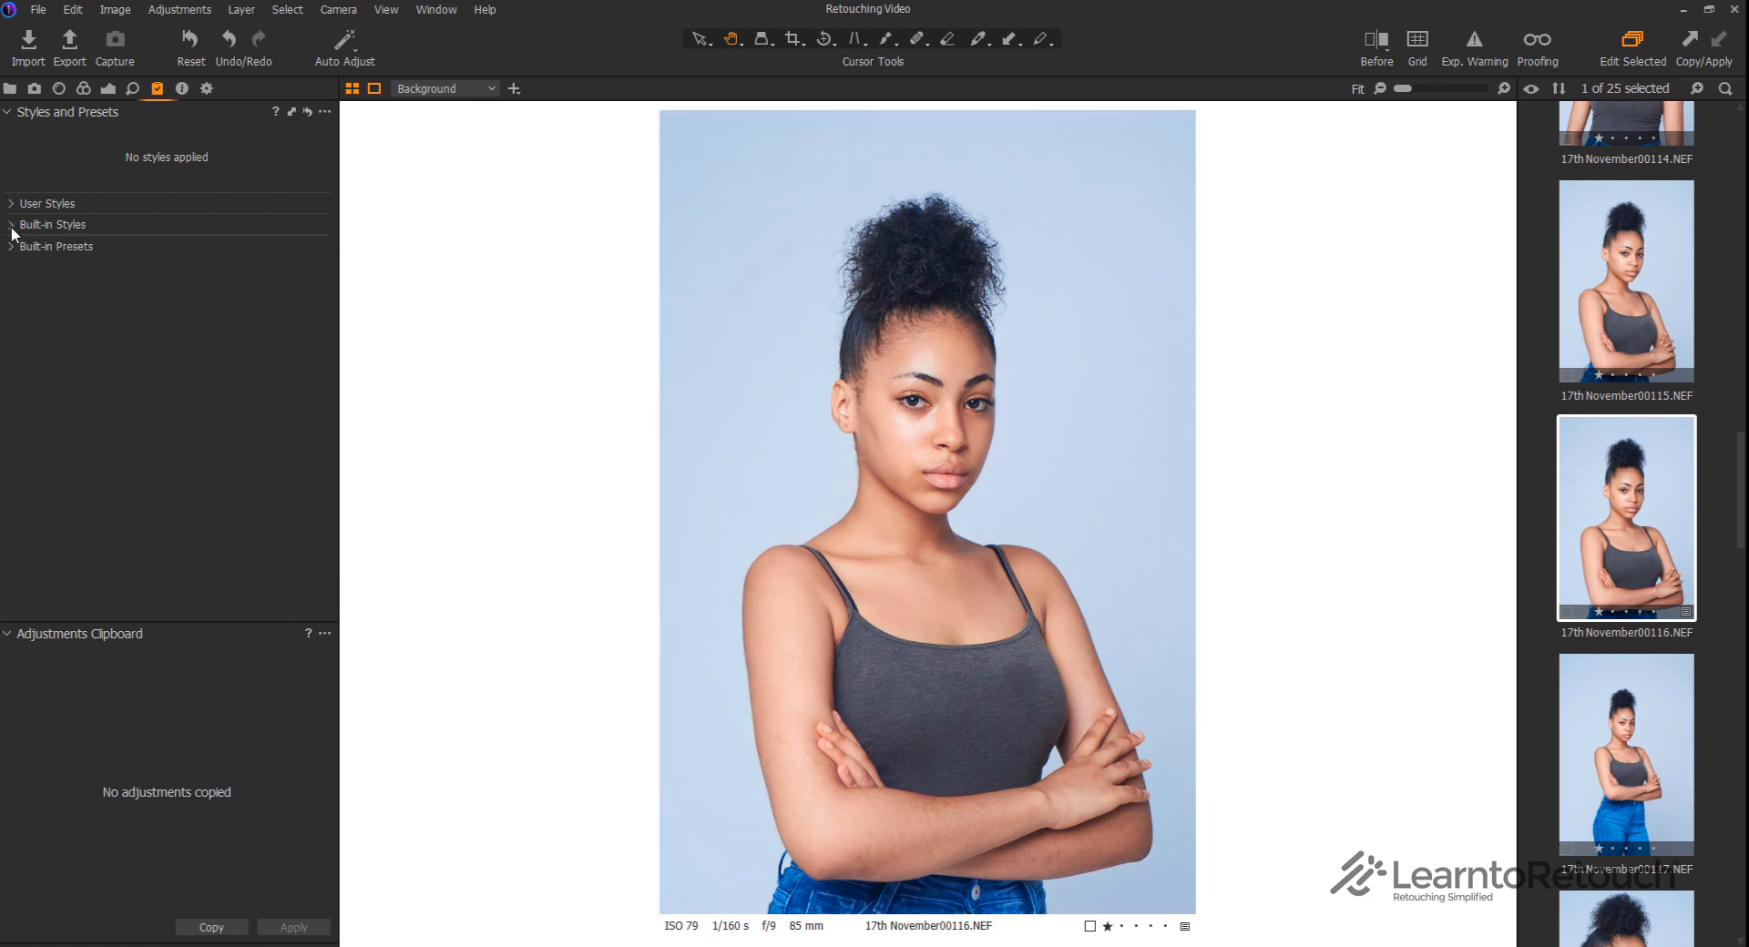
{"action": "left_click", "coordinate": [16, 227]}
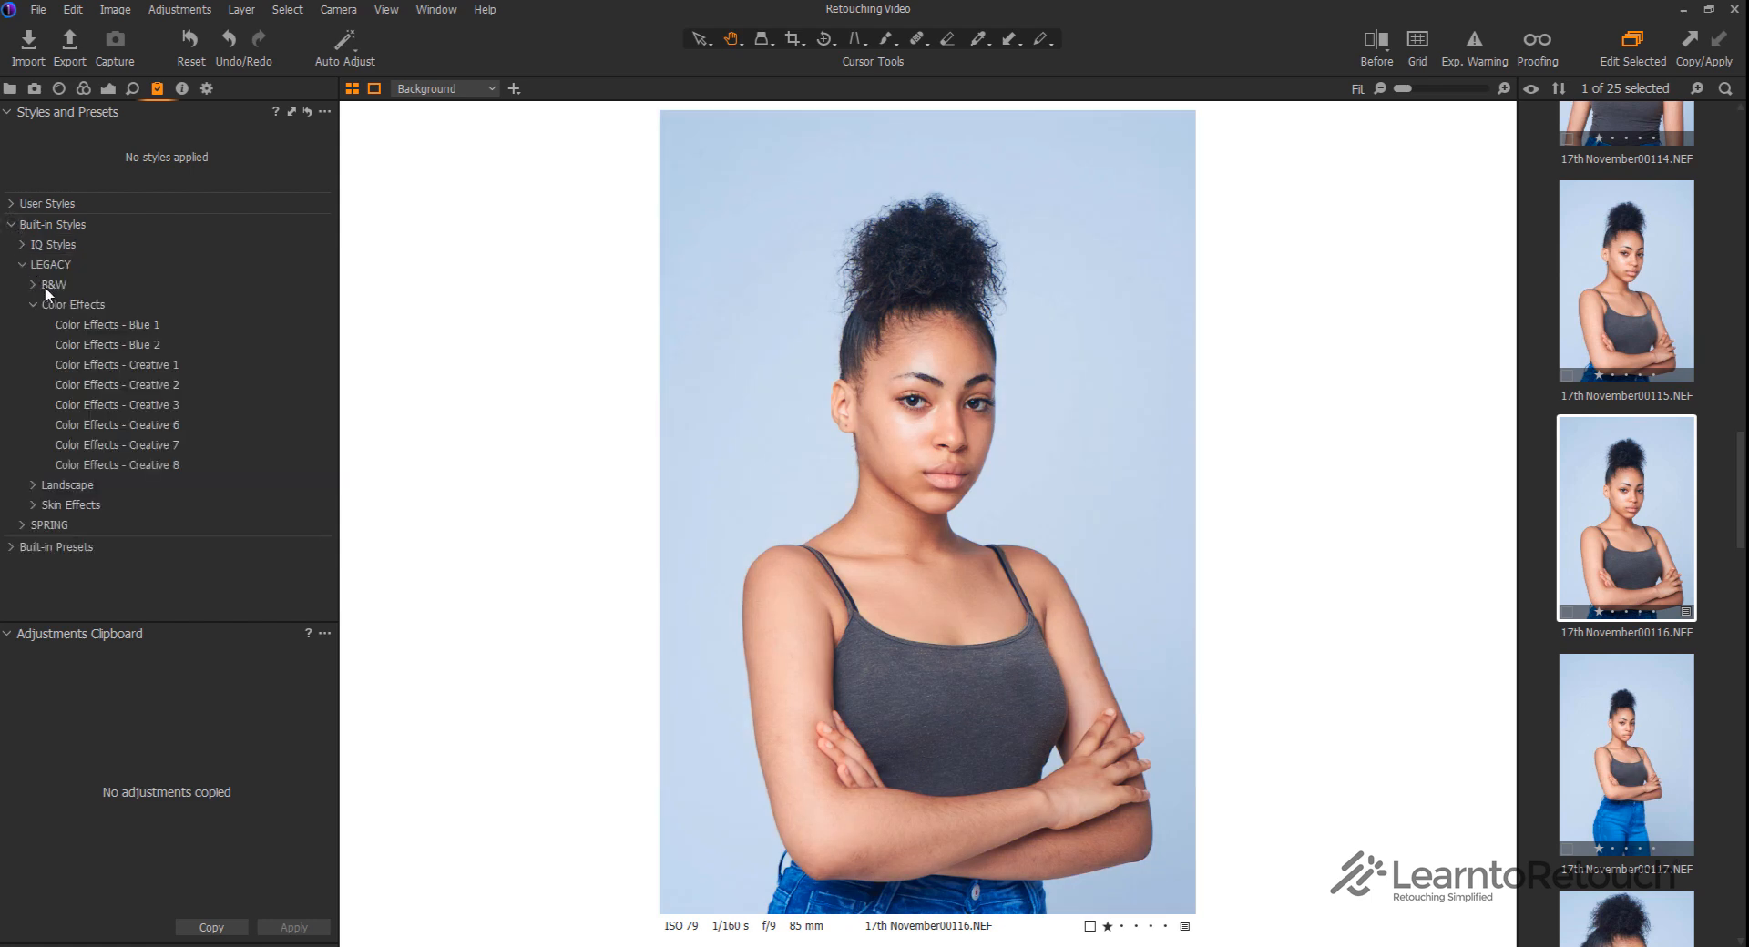
Apply the user style Ncourage YT to photo 00116, remove it again, and collapse the user styles
{"action": "left_click", "coordinate": [13, 204]}
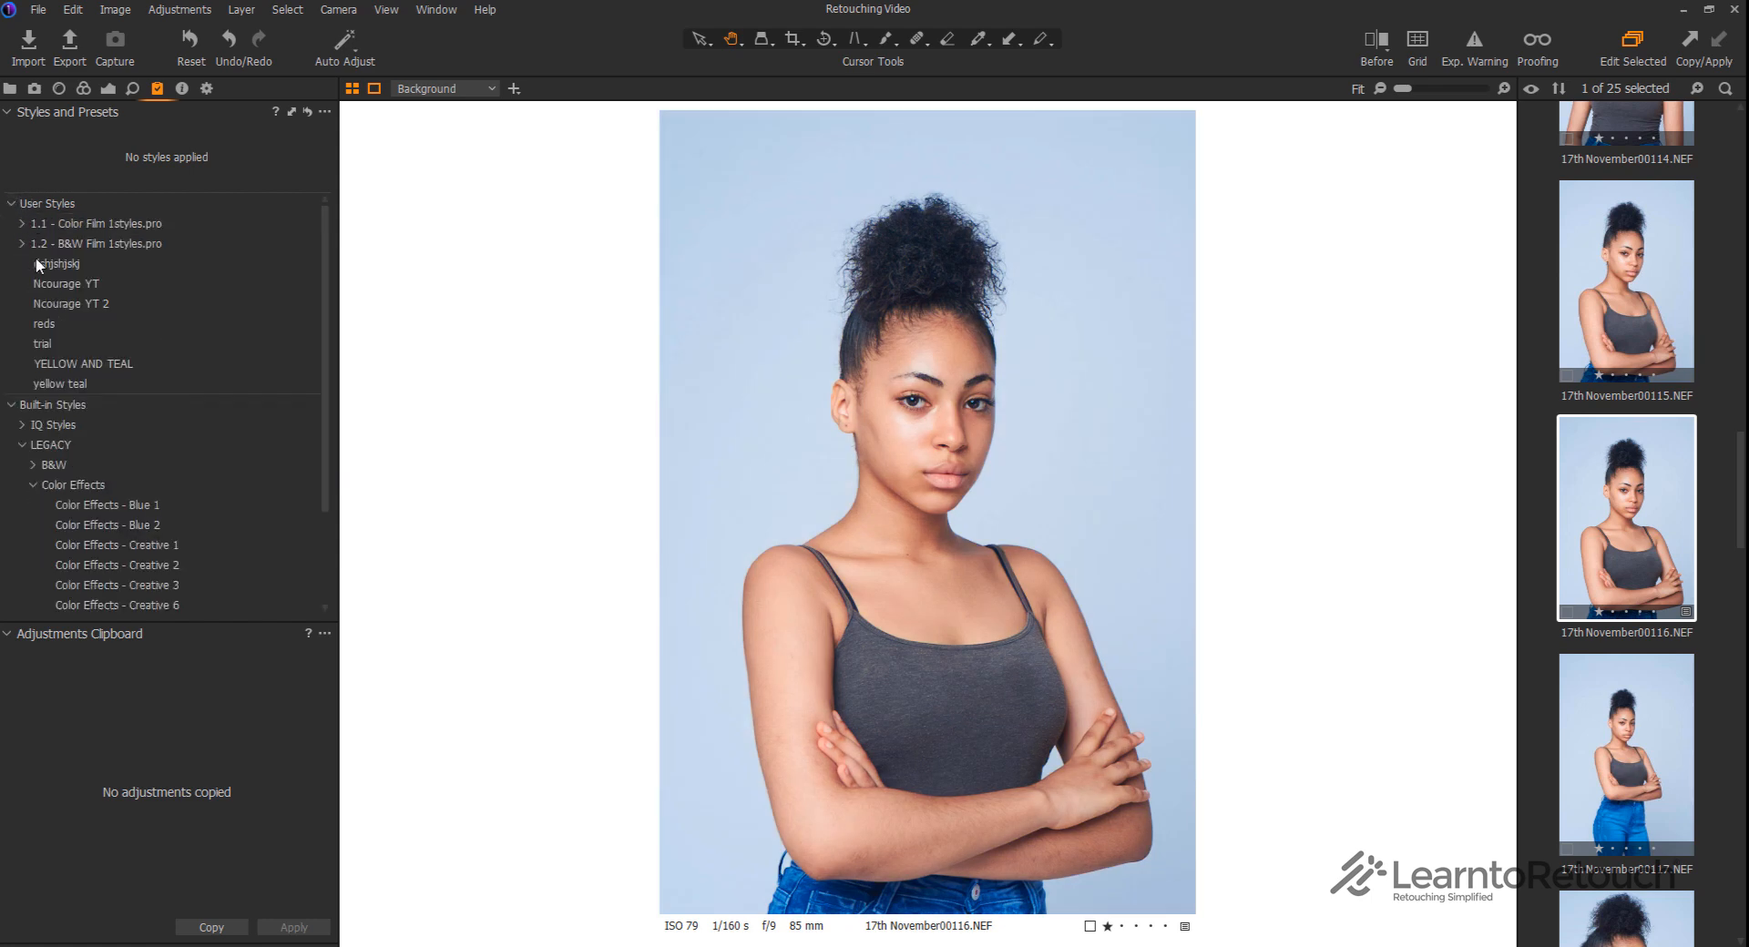
{"action": "left_click", "coordinate": [74, 288]}
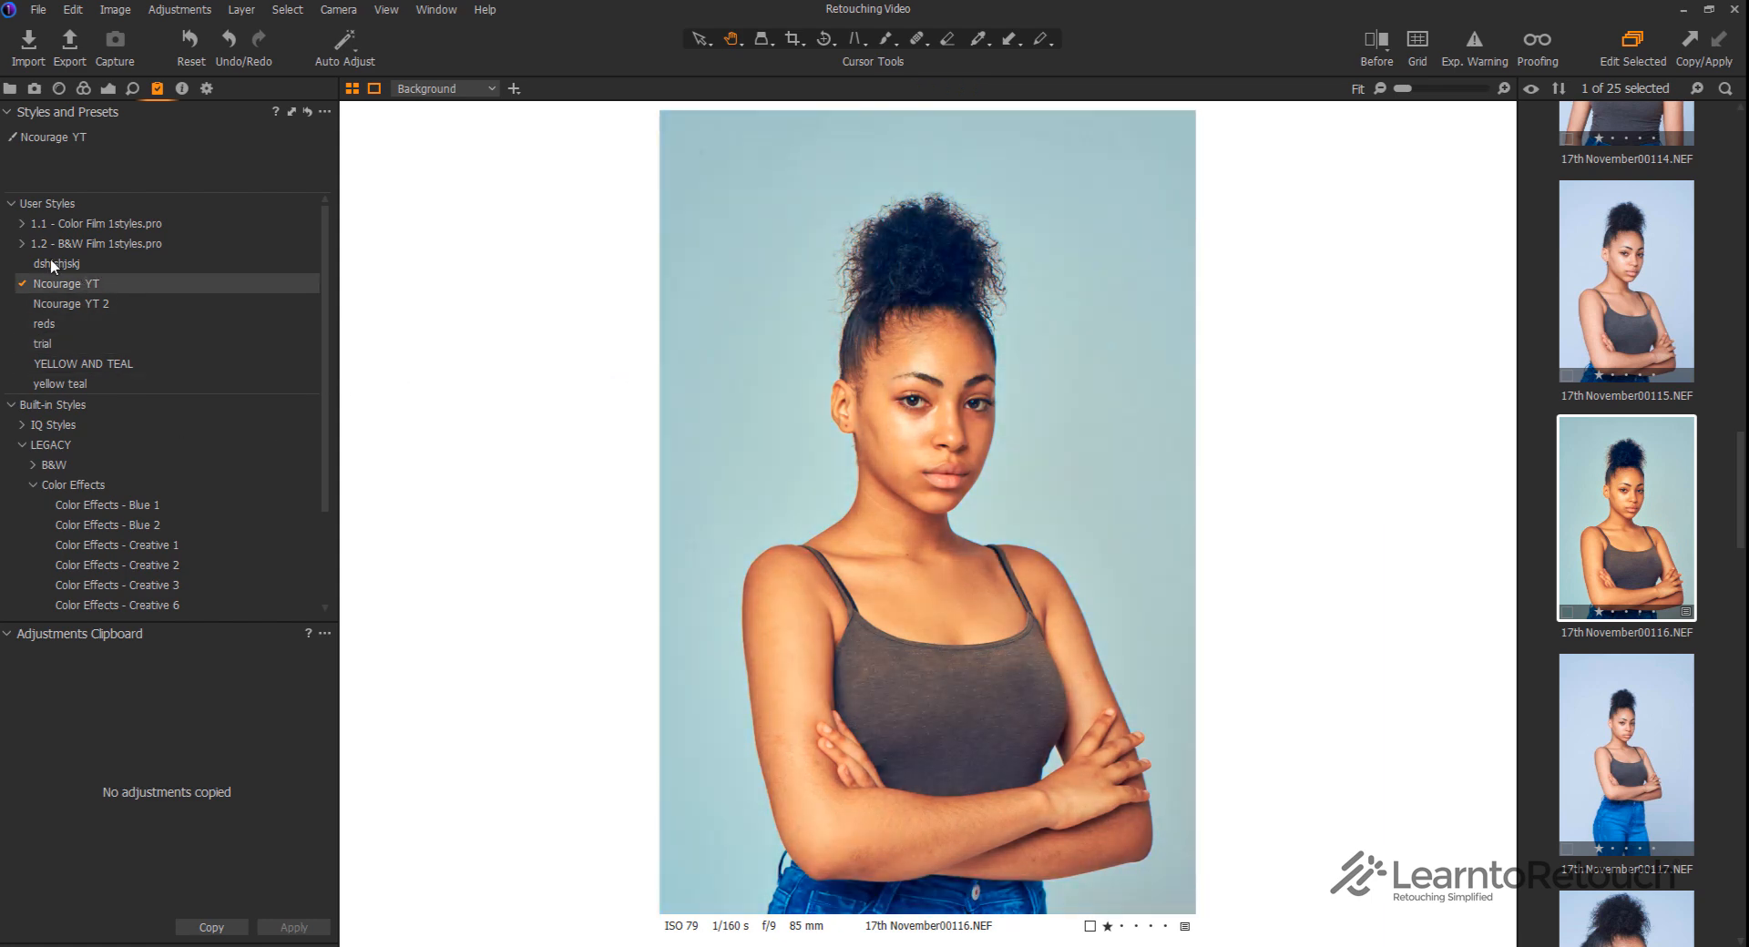
{"action": "left_click", "coordinate": [48, 283]}
{"action": "left_click", "coordinate": [13, 204]}
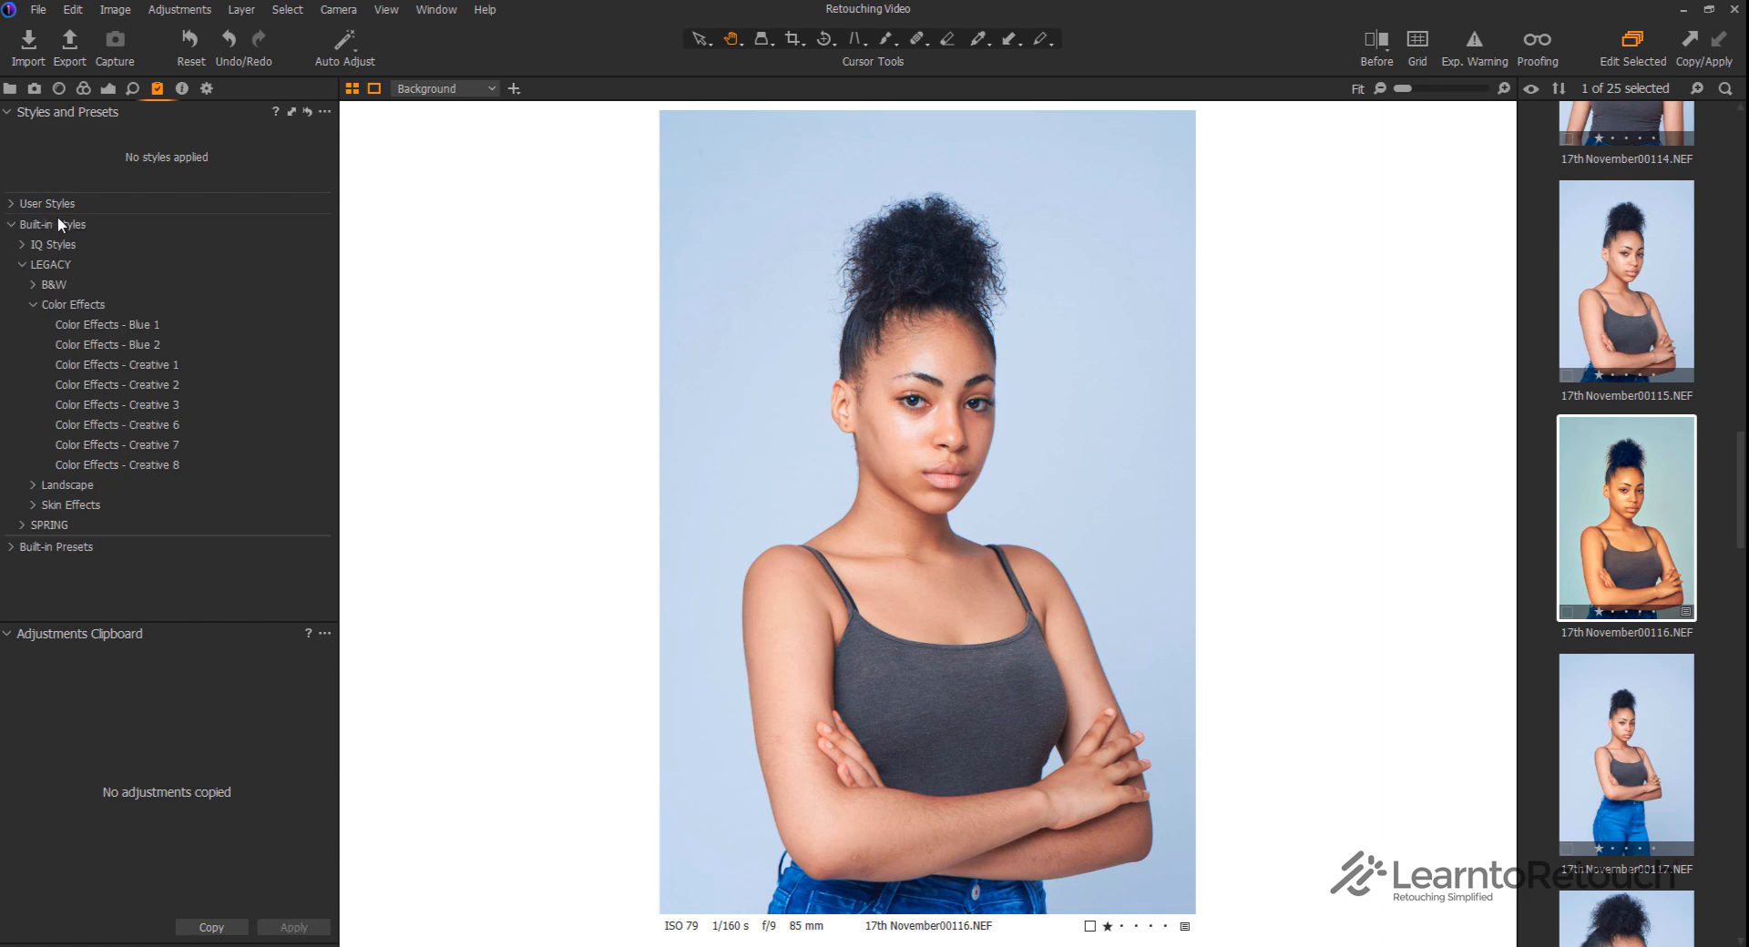
Examine the metadata of photo 00116, from the basic and EXIF details through the IPTC contact, content and status fields
{"action": "left_click", "coordinate": [183, 88]}
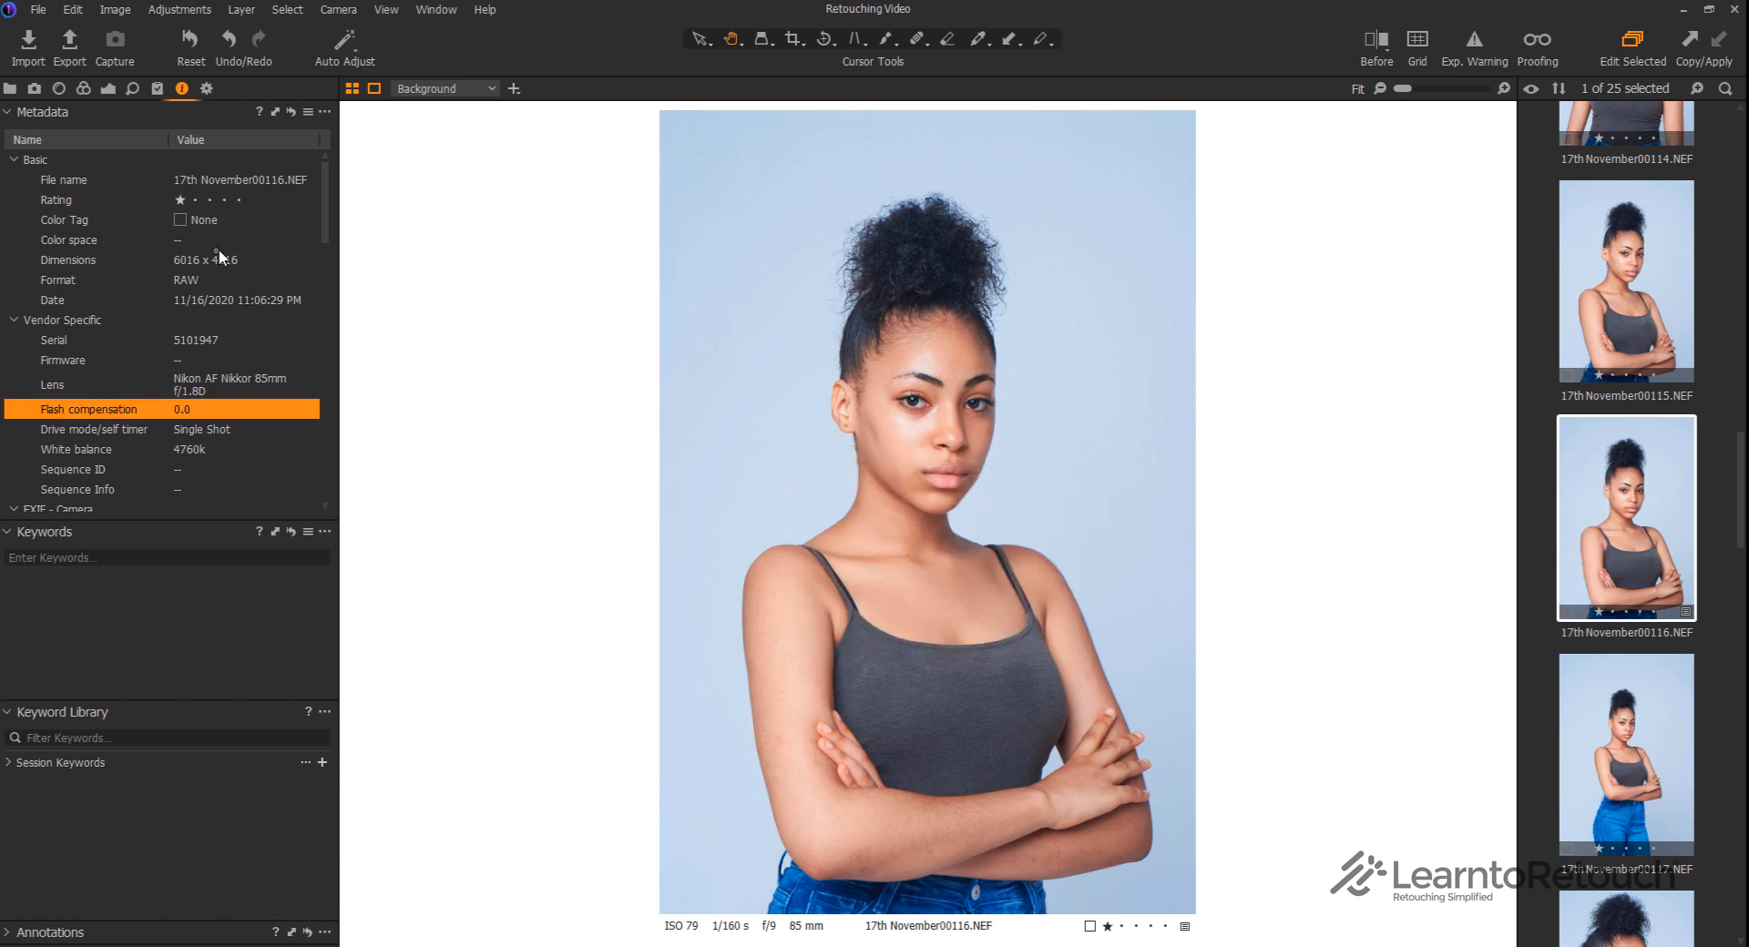
{"action": "left_click", "coordinate": [213, 178]}
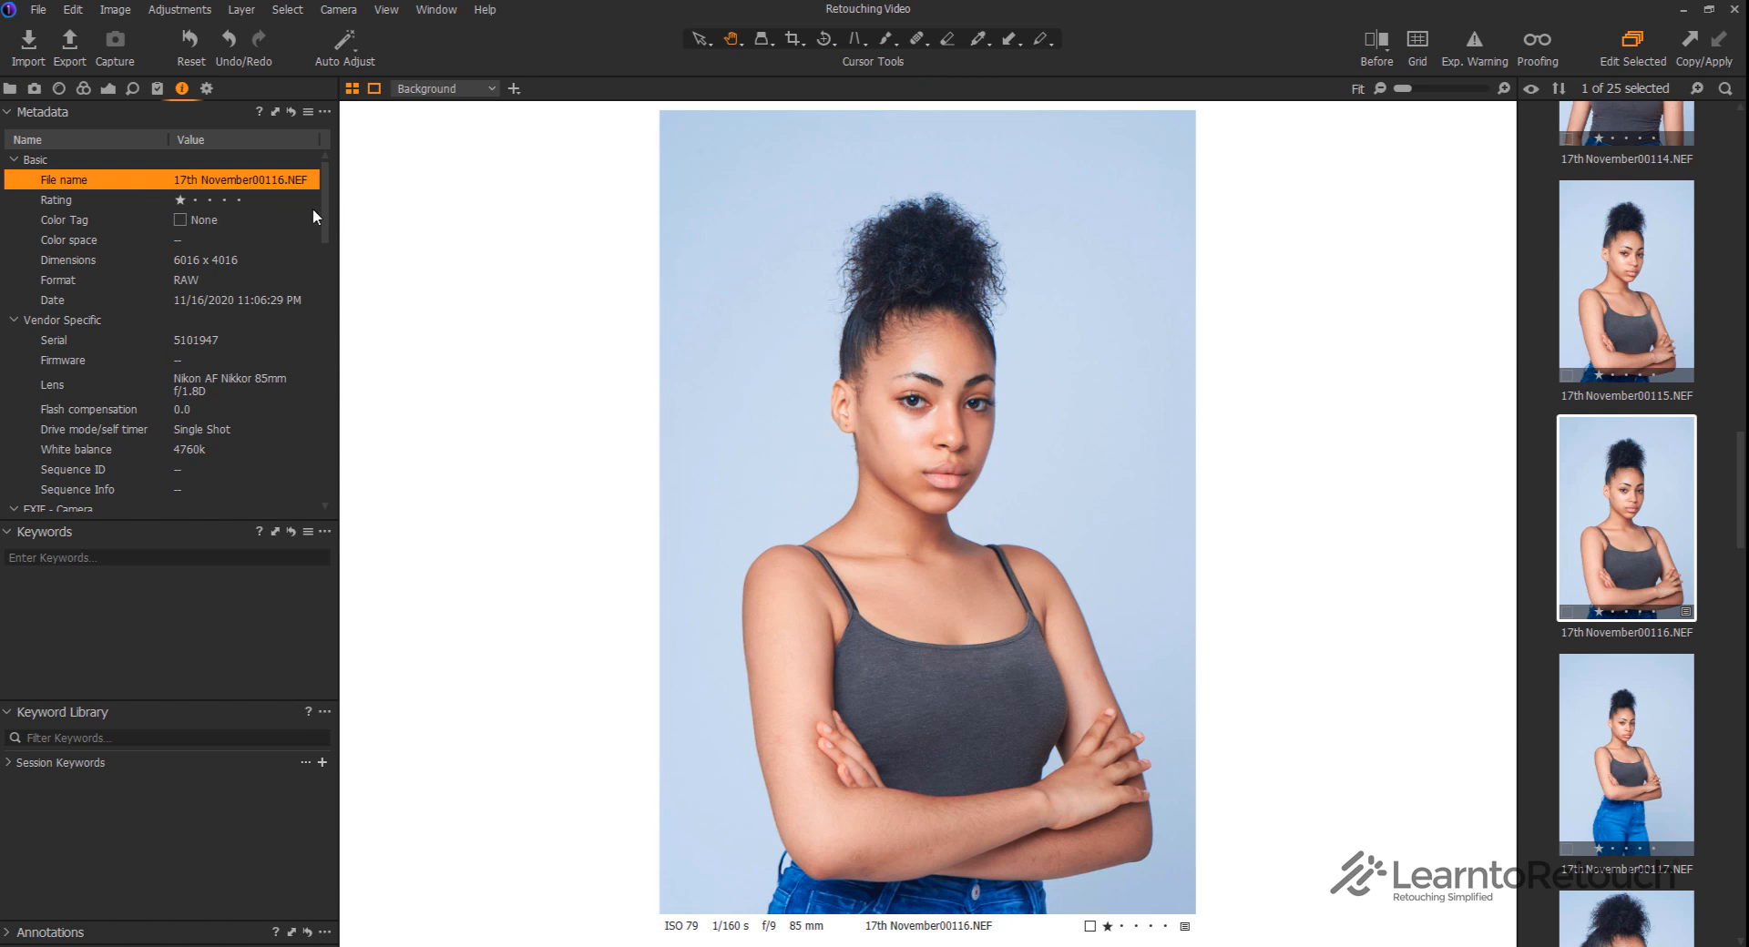
{"action": "scroll", "coordinate": [325, 228], "scroll_direction": "down", "scroll_amount": 5}
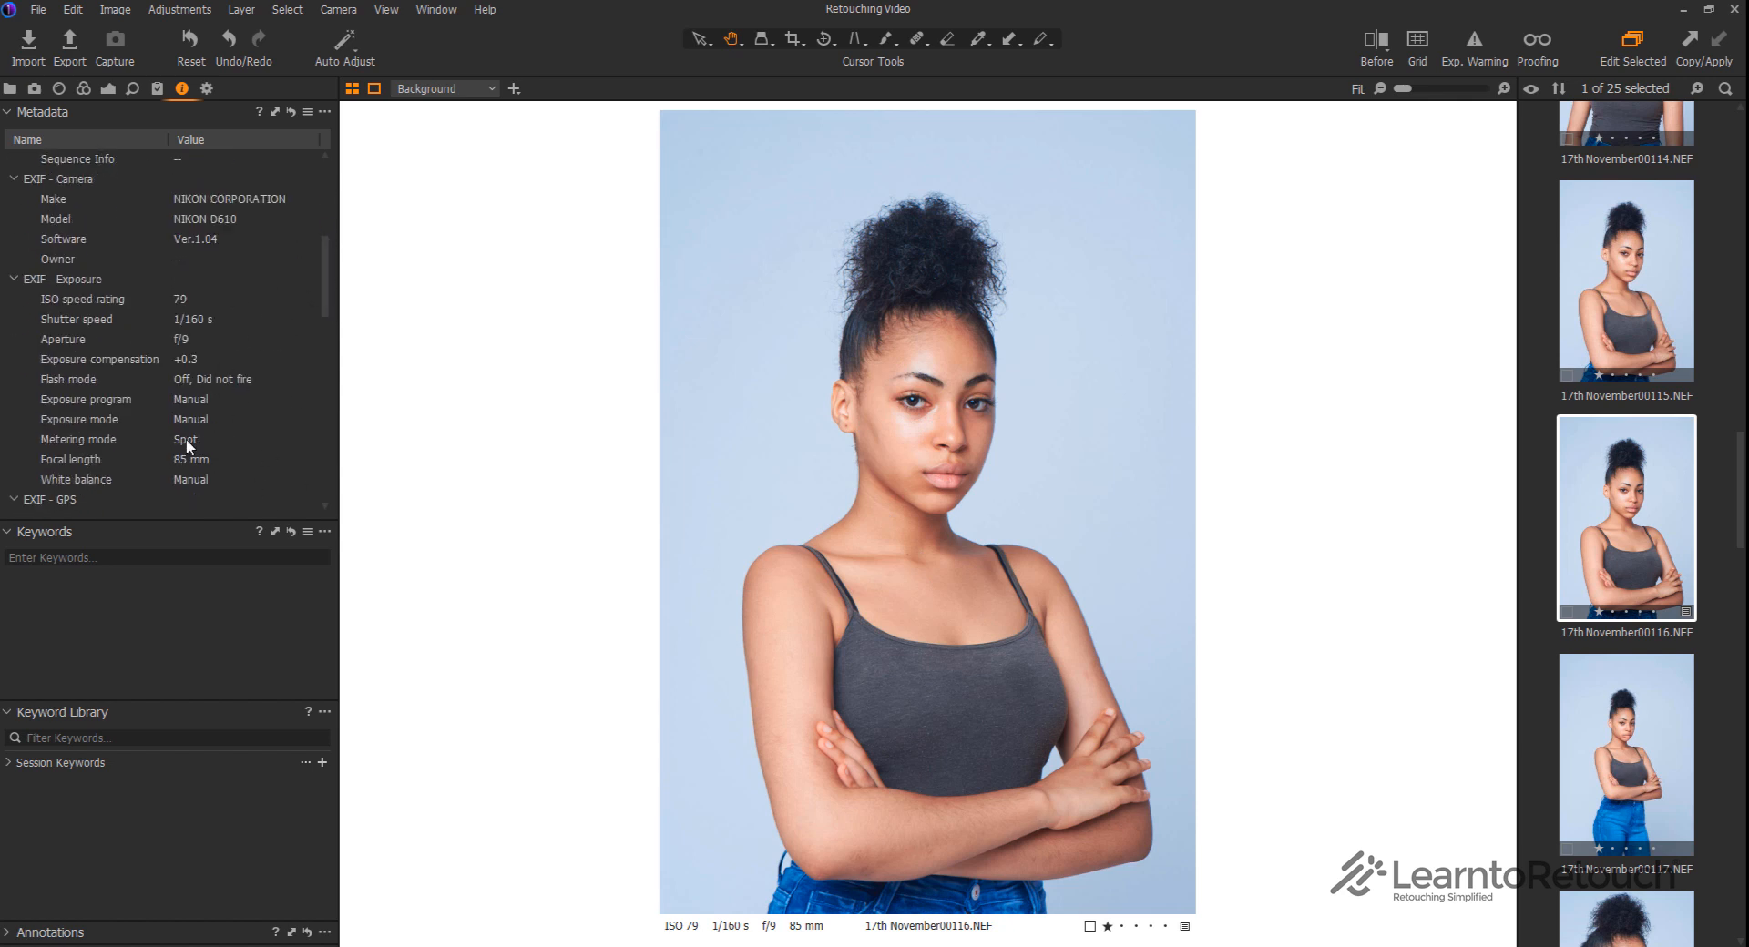
{"action": "left_click_drag", "start_coordinate": [324, 286], "coordinate": [333, 357]}
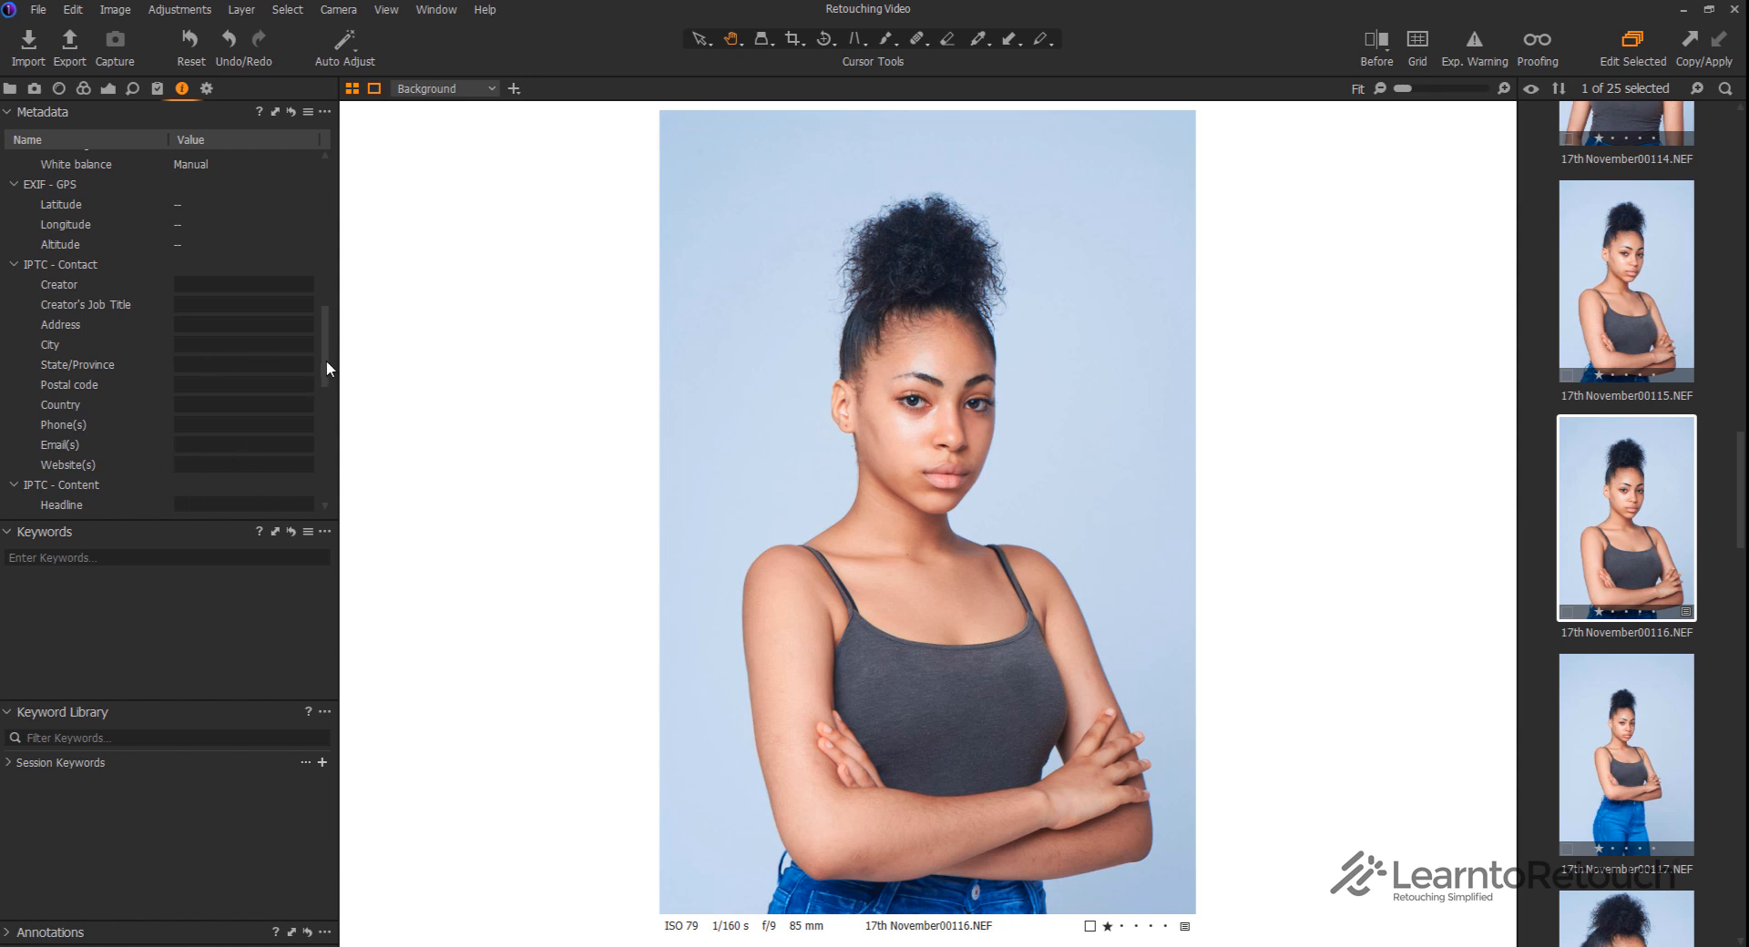
{"action": "left_click_drag", "start_coordinate": [327, 364], "coordinate": [341, 500]}
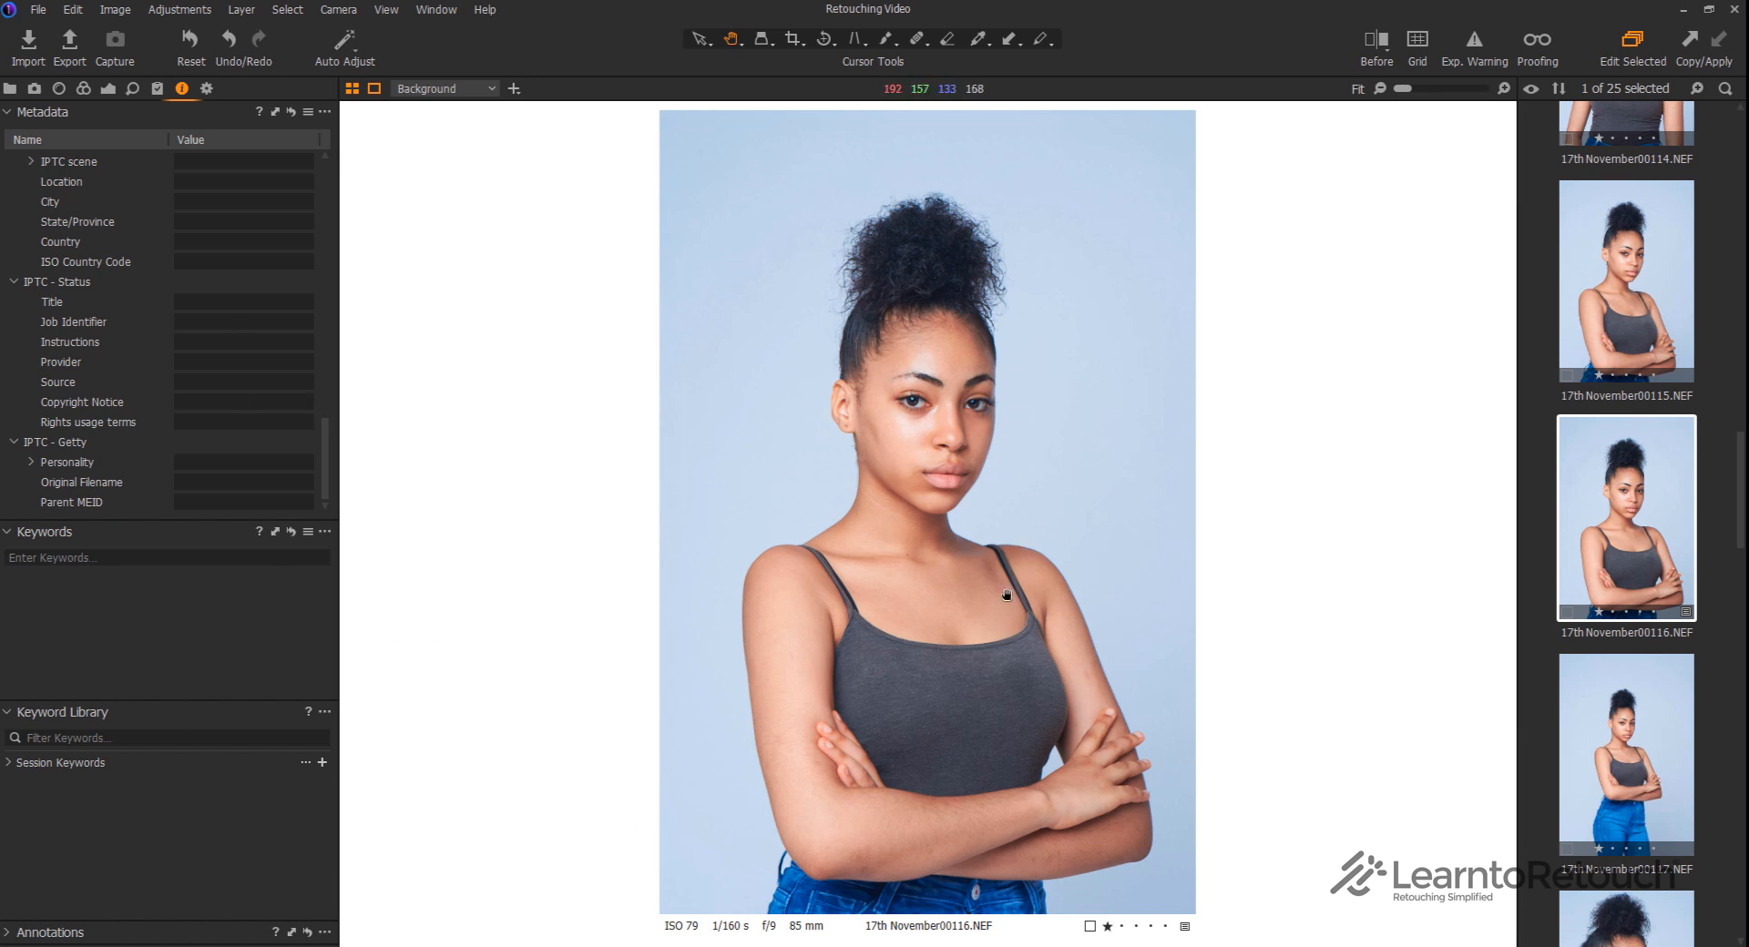
Enable the JPEG sRGB process recipe in place of A3 300dpi Print ready and check its scale choices, keeping Fixed
{"action": "left_click", "coordinate": [207, 89]}
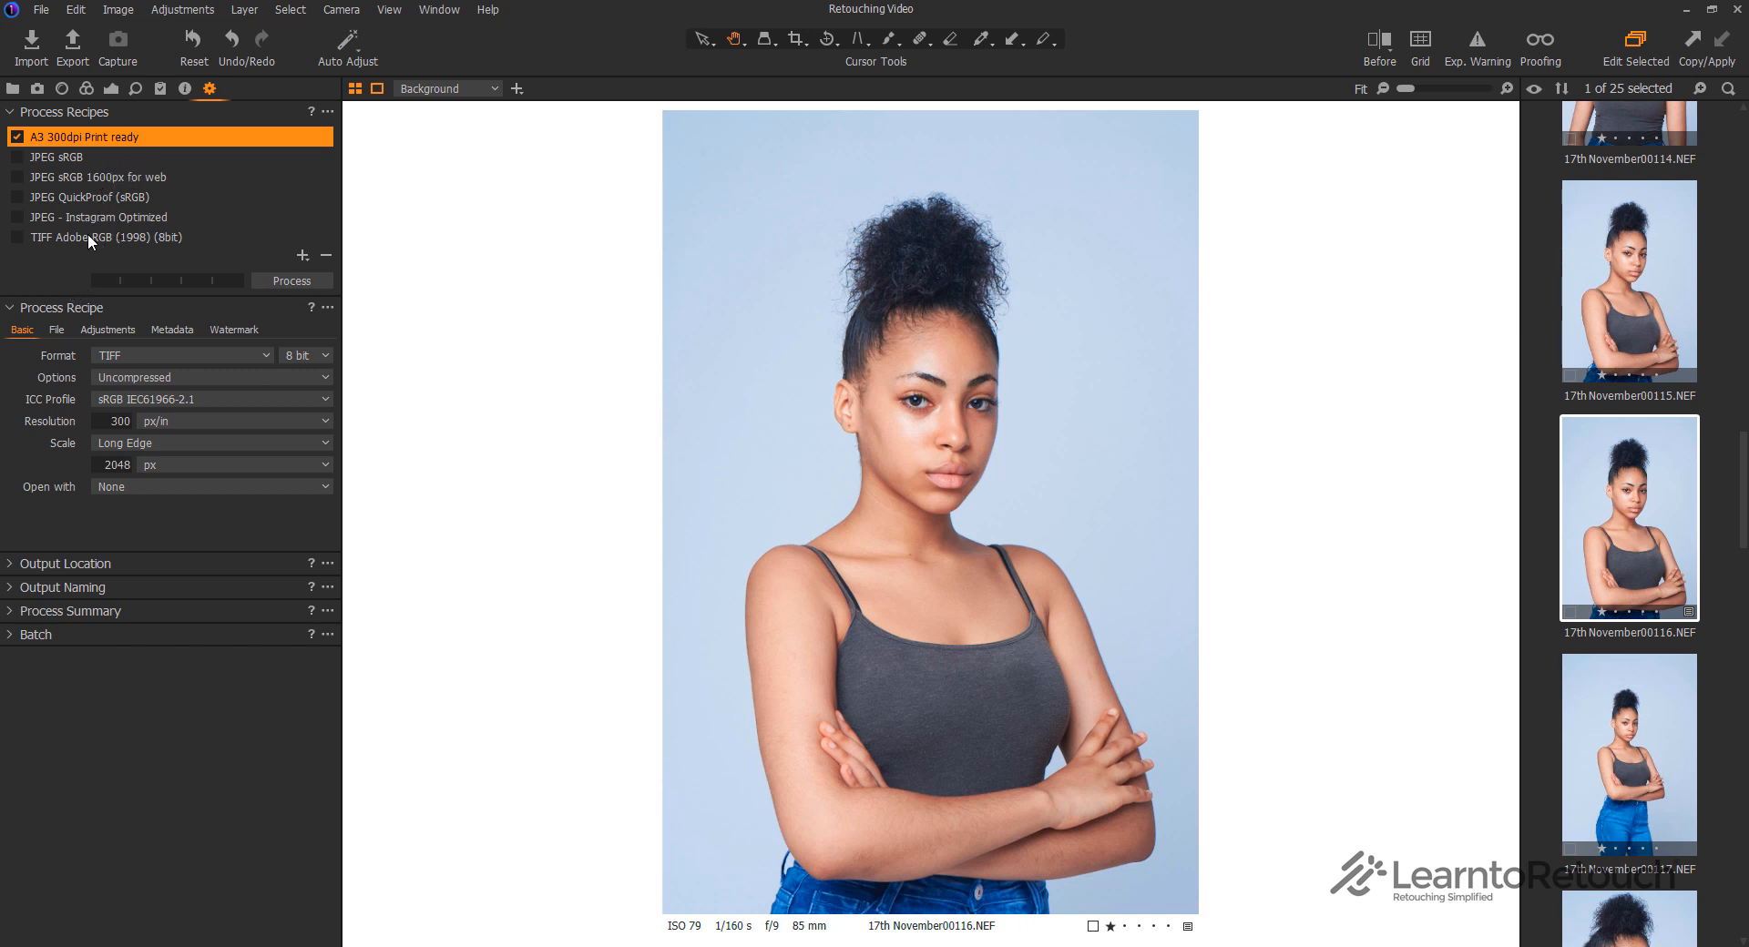
{"action": "left_click", "coordinate": [75, 158]}
{"action": "left_click", "coordinate": [17, 156]}
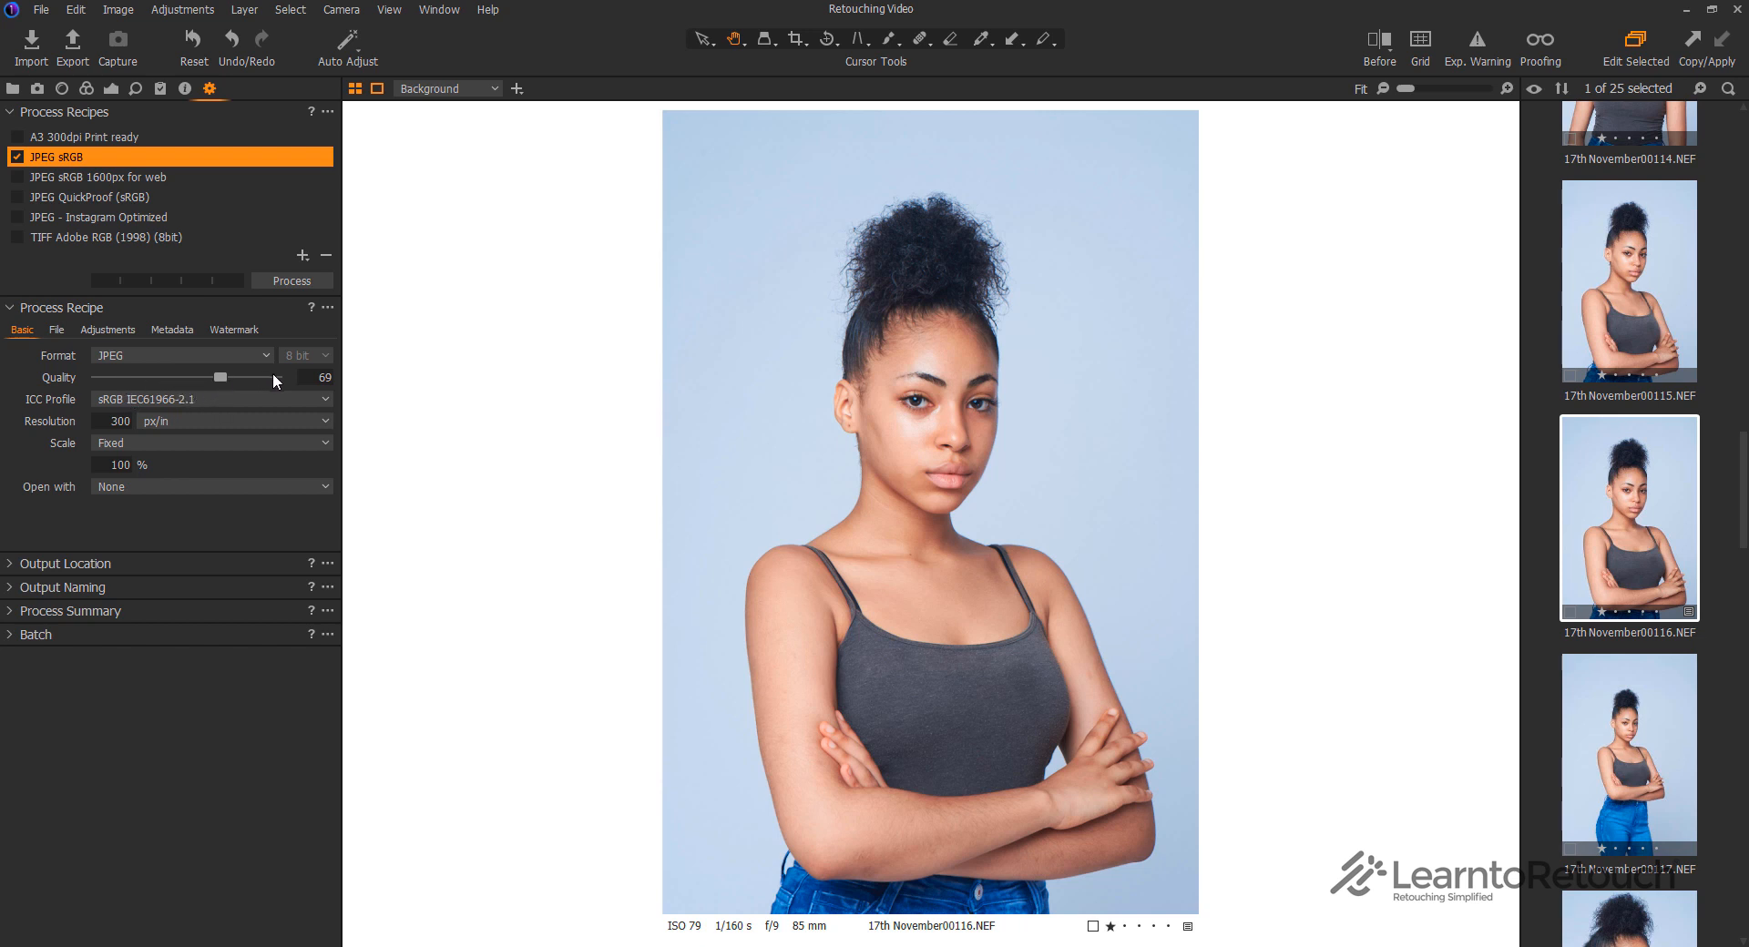
{"action": "left_click", "coordinate": [178, 443]}
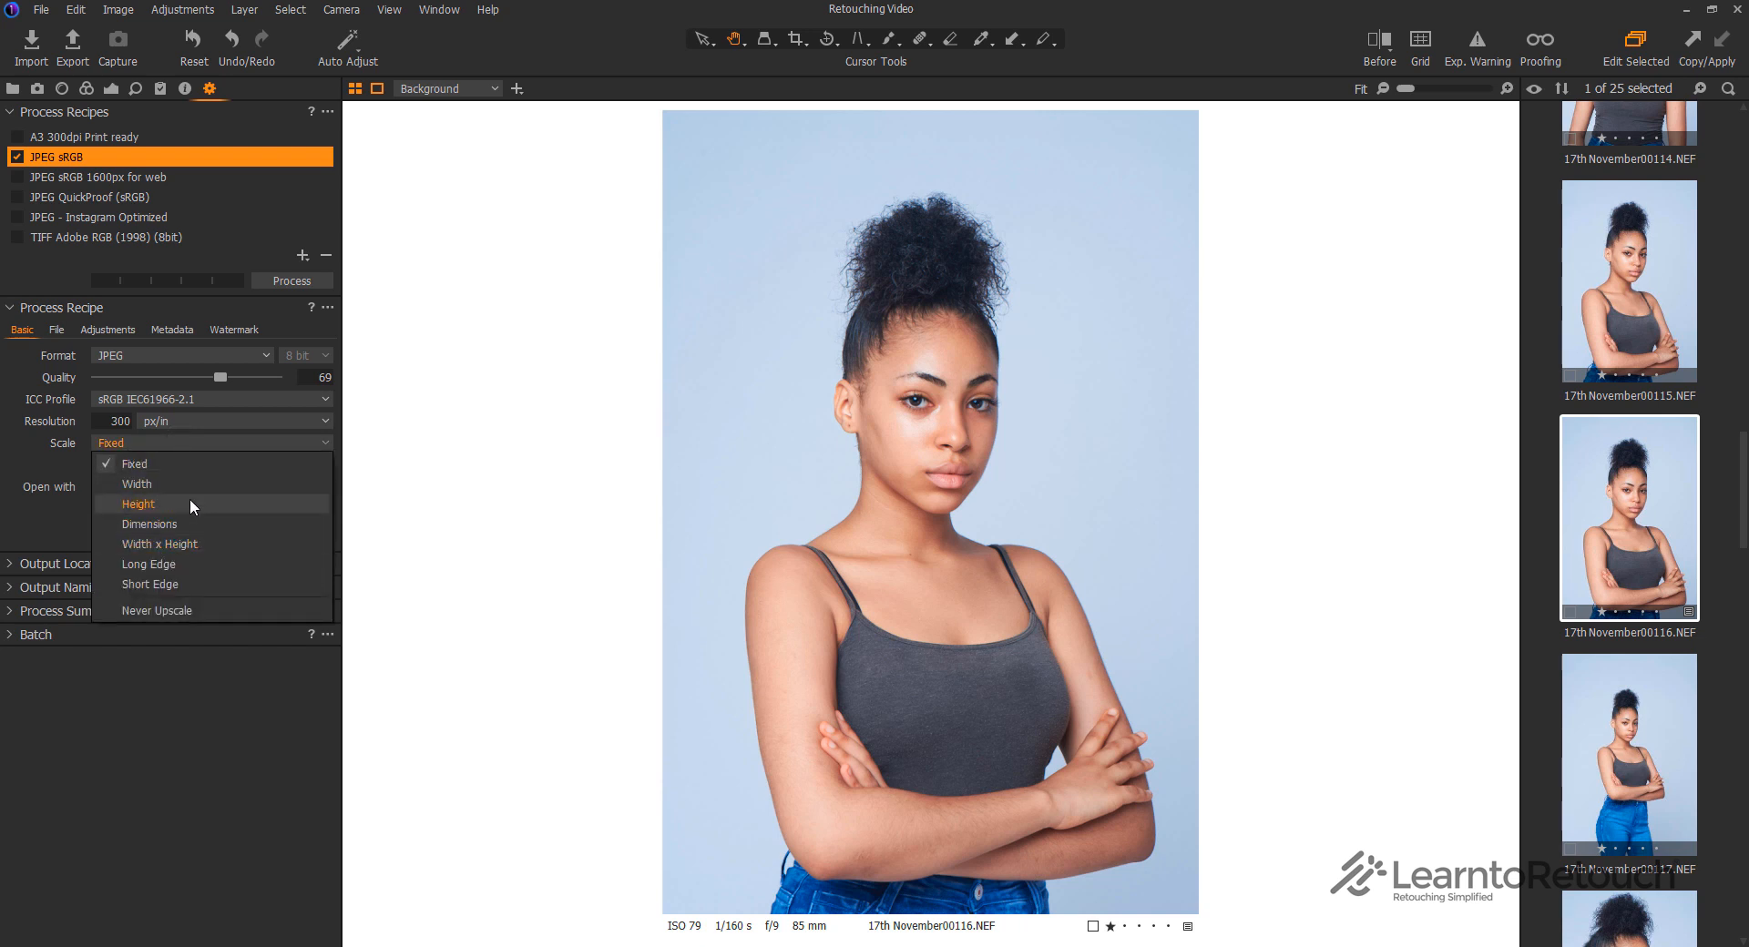
{"action": "left_click", "coordinate": [150, 442]}
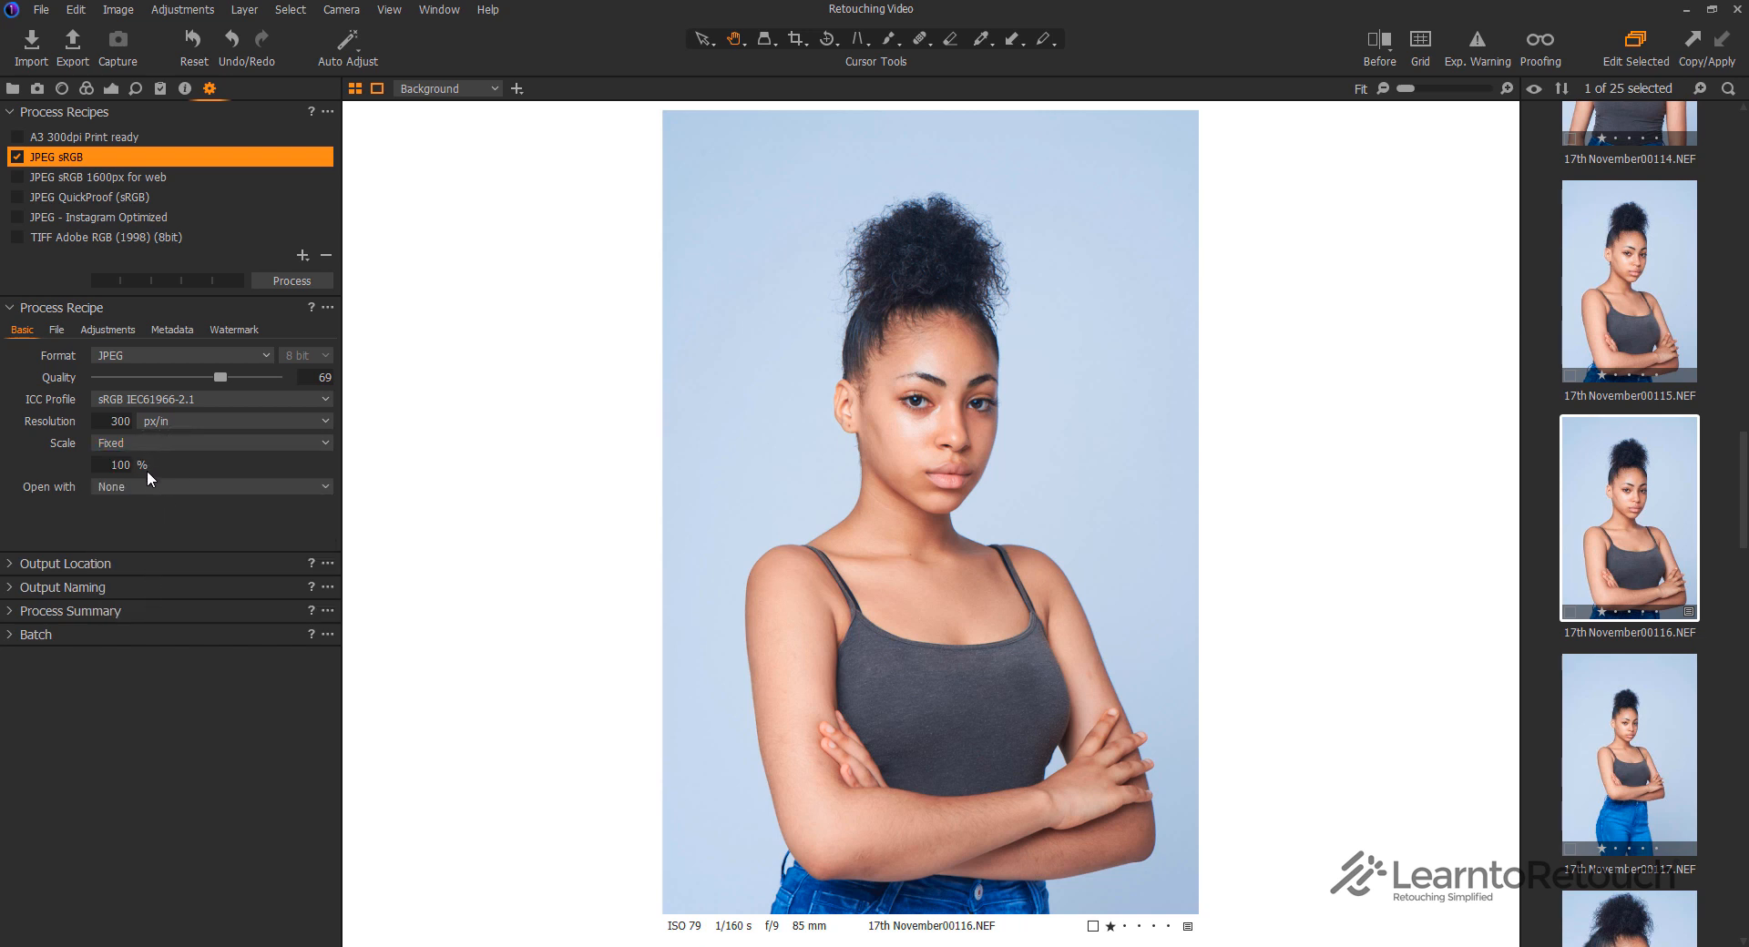
Review the JPEG sRGB recipe's file, adjustments, metadata and watermark settings
{"action": "left_click", "coordinate": [157, 488]}
{"action": "left_click", "coordinate": [158, 486]}
{"action": "left_click", "coordinate": [57, 330]}
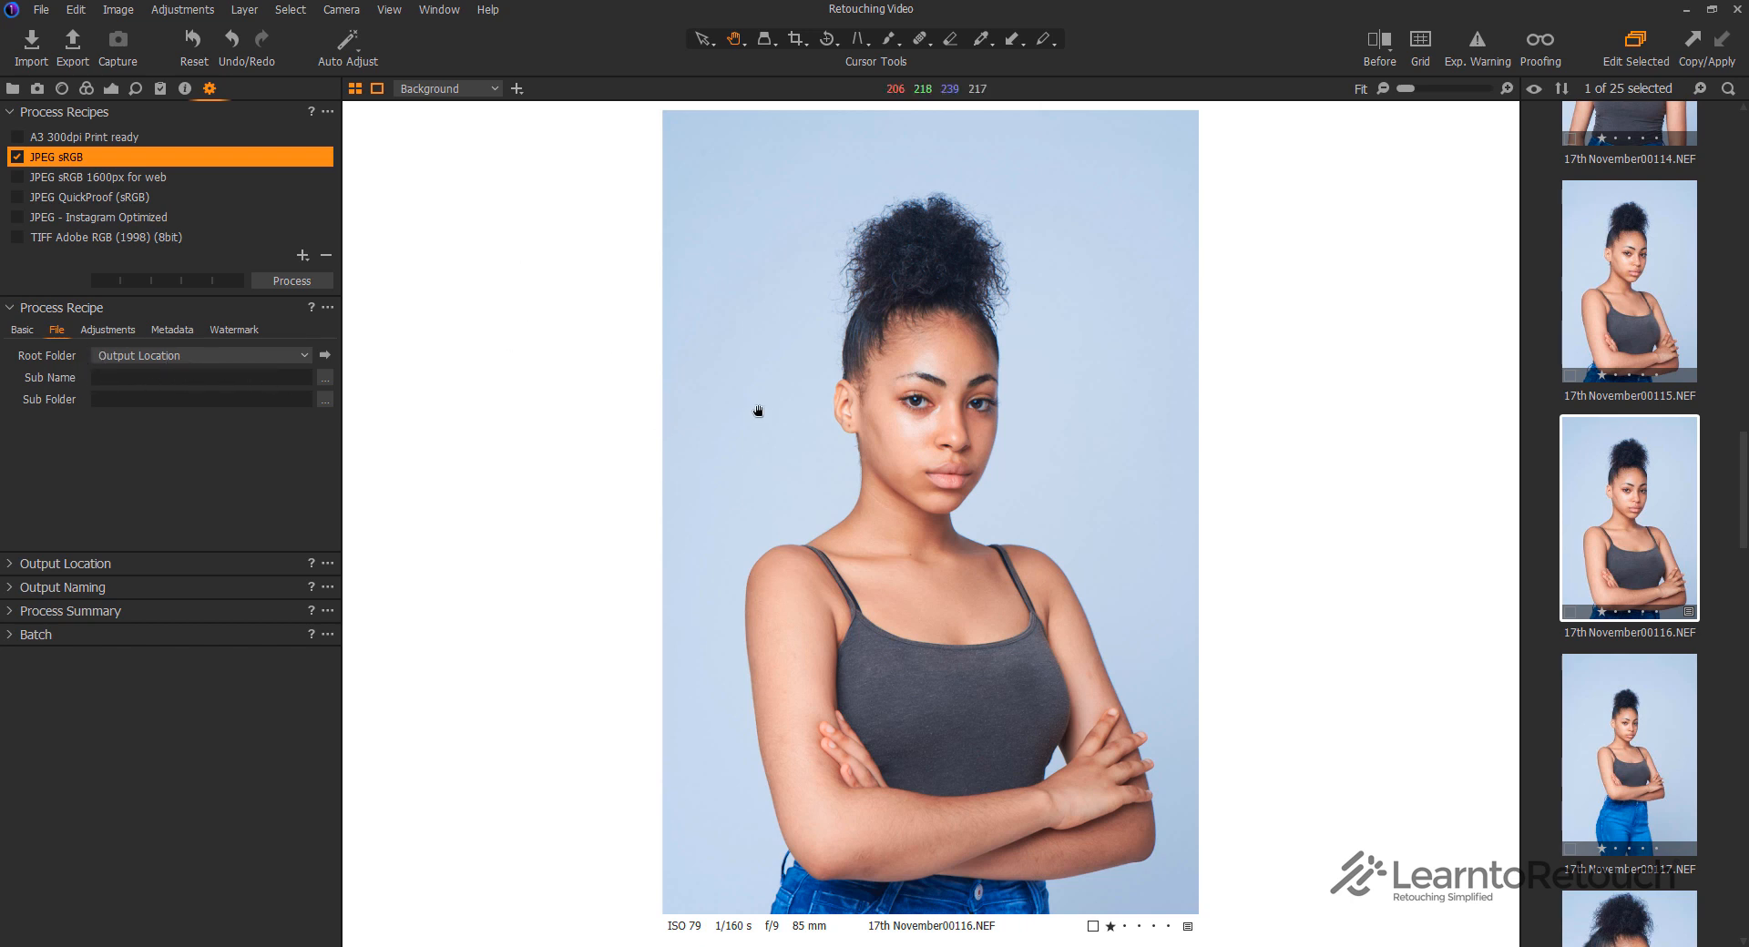
{"action": "left_click", "coordinate": [128, 334]}
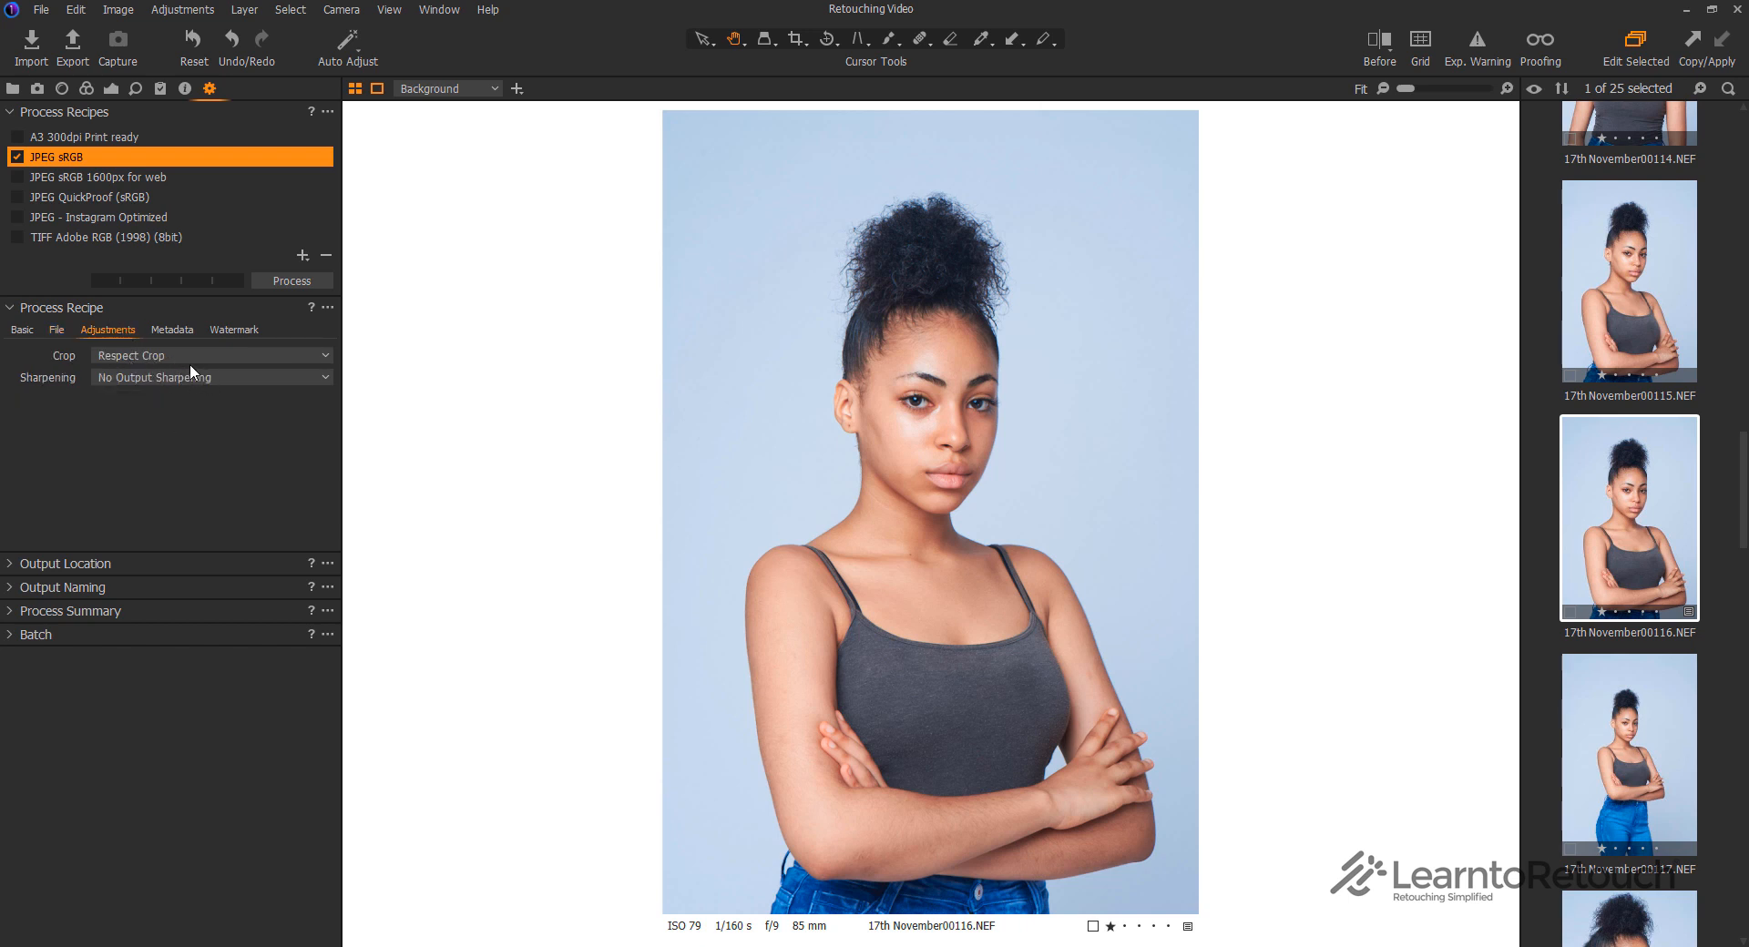
{"action": "left_click", "coordinate": [178, 329]}
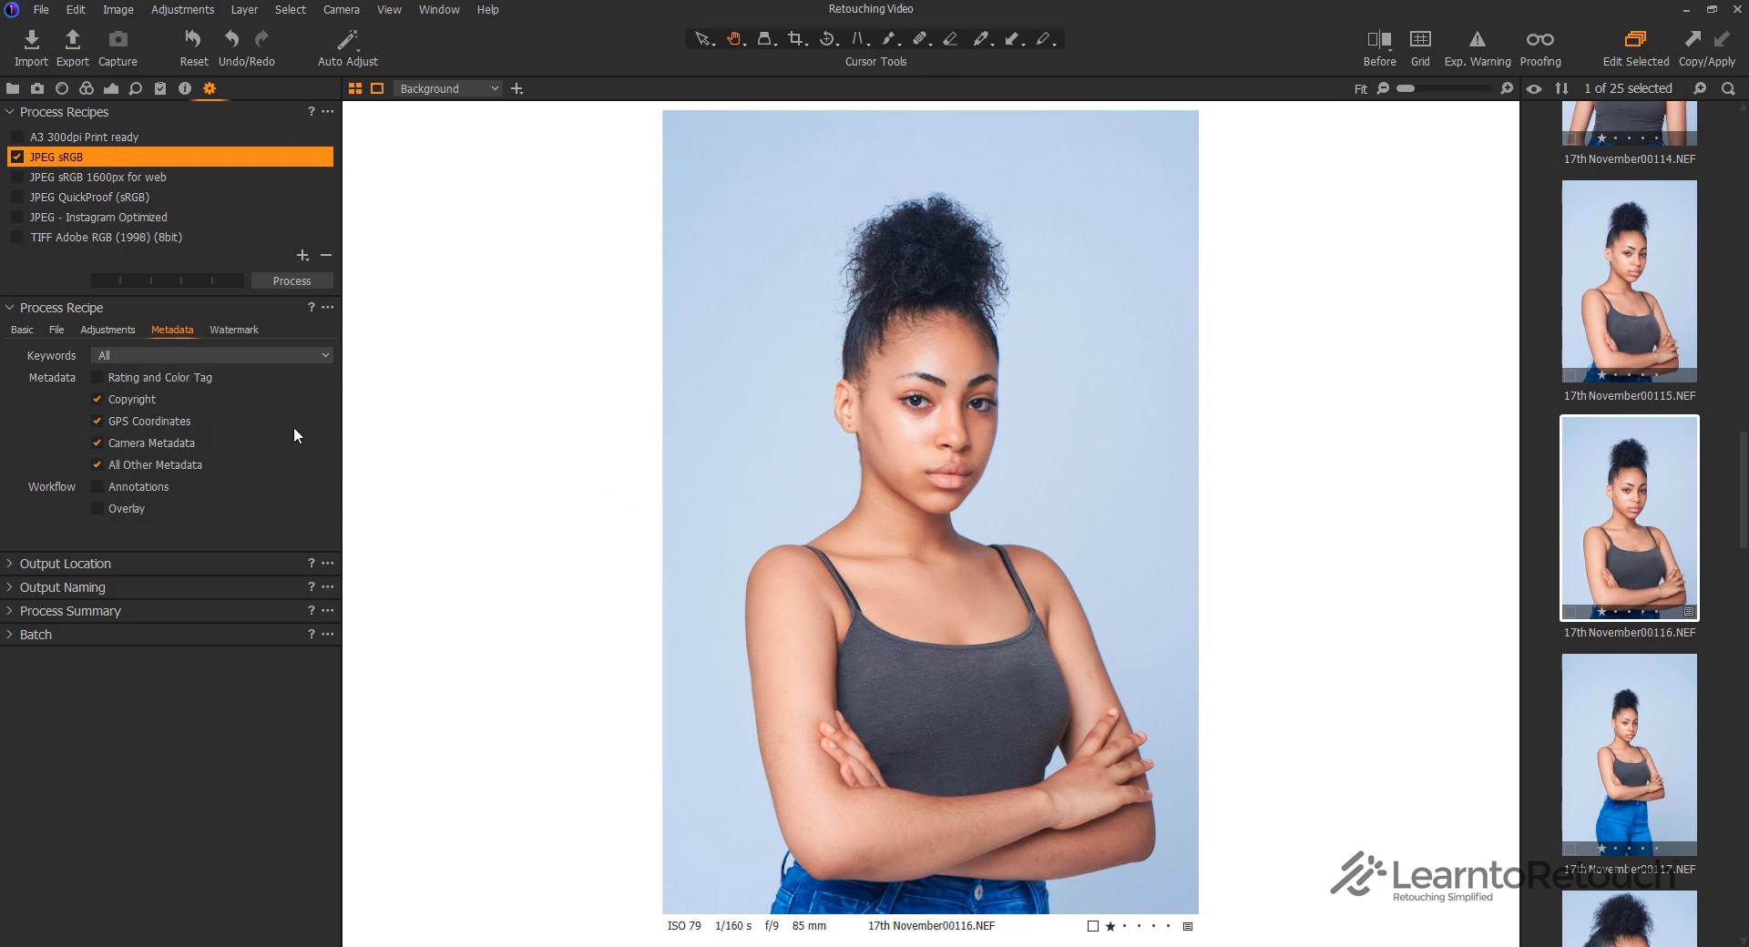
{"action": "left_click", "coordinate": [235, 331]}
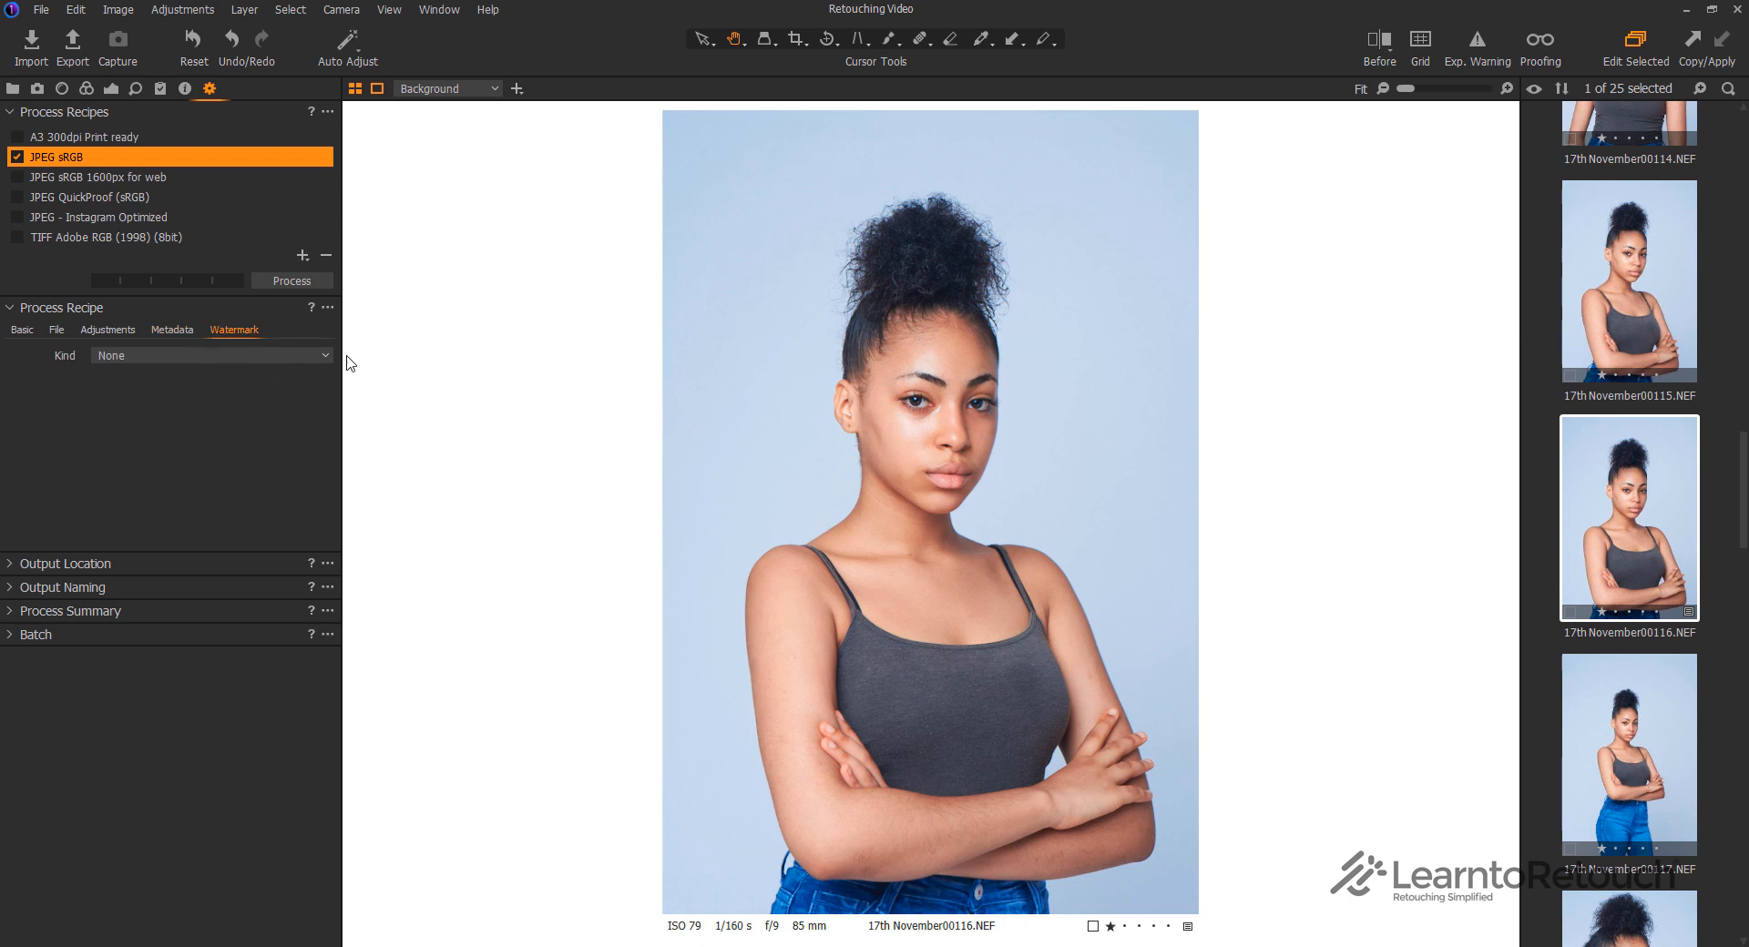
Try a text watermark reading "Ncourage" in the JPEG sRGB recipe, then delete the text
{"action": "left_click", "coordinate": [293, 353]}
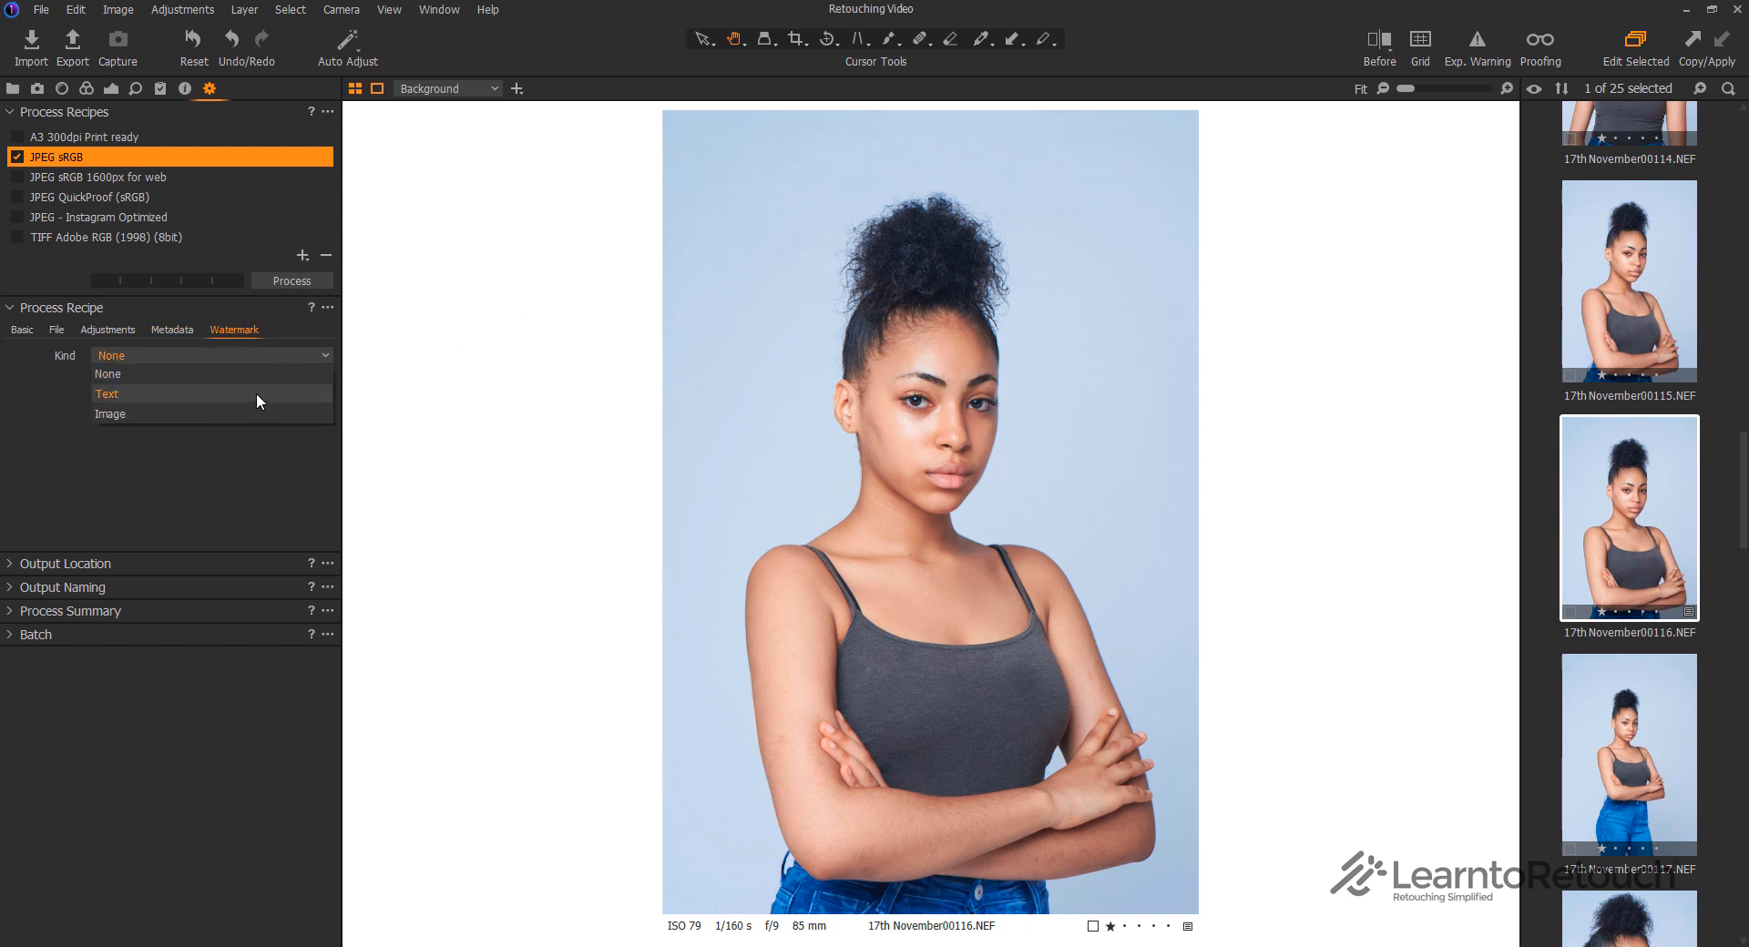
{"action": "left_click", "coordinate": [254, 394]}
{"action": "left_click", "coordinate": [219, 381]}
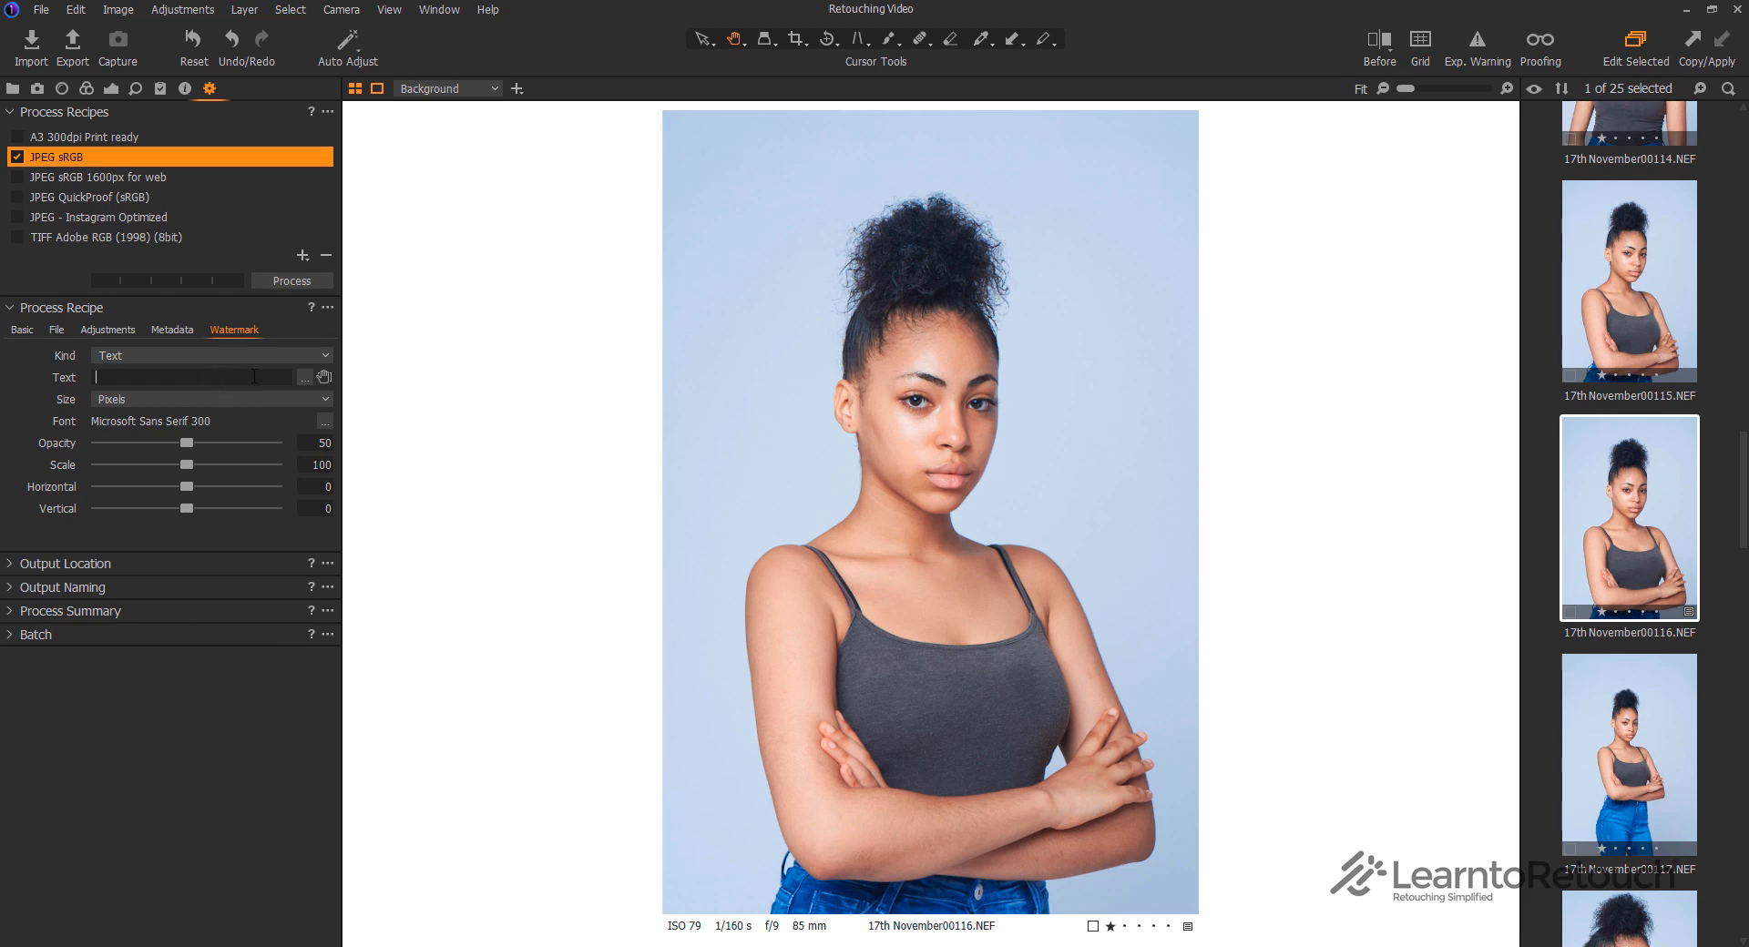
{"action": "type", "text": "Nco"}
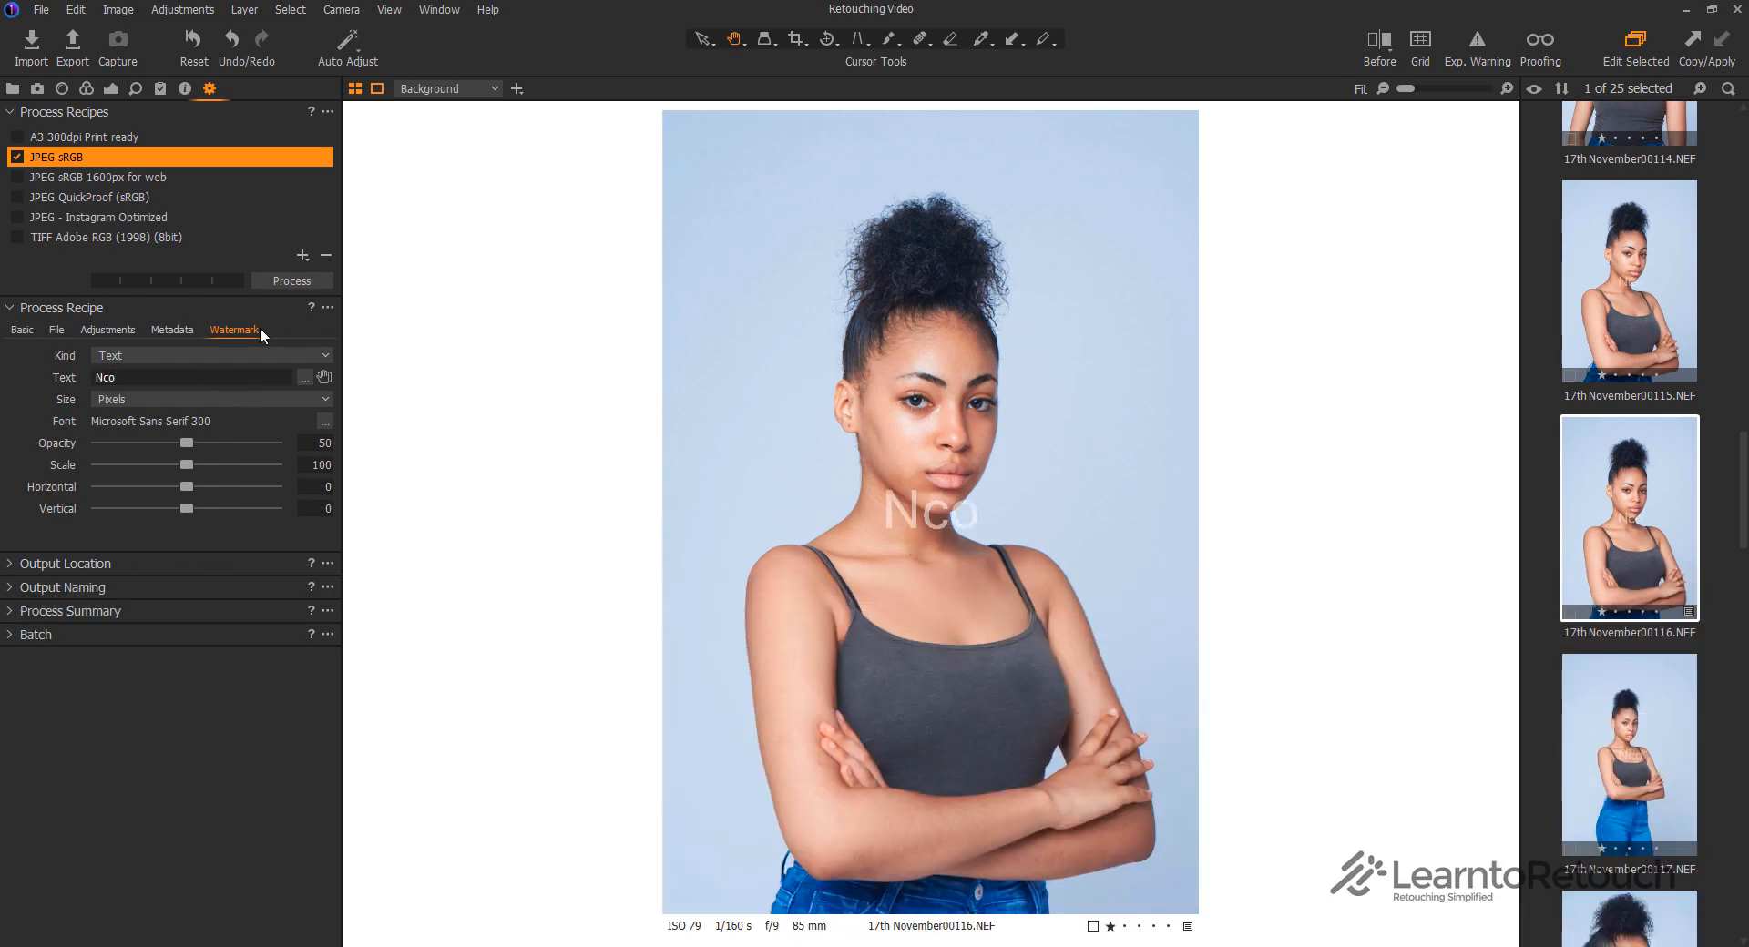
{"action": "type", "text": "uragfe"}
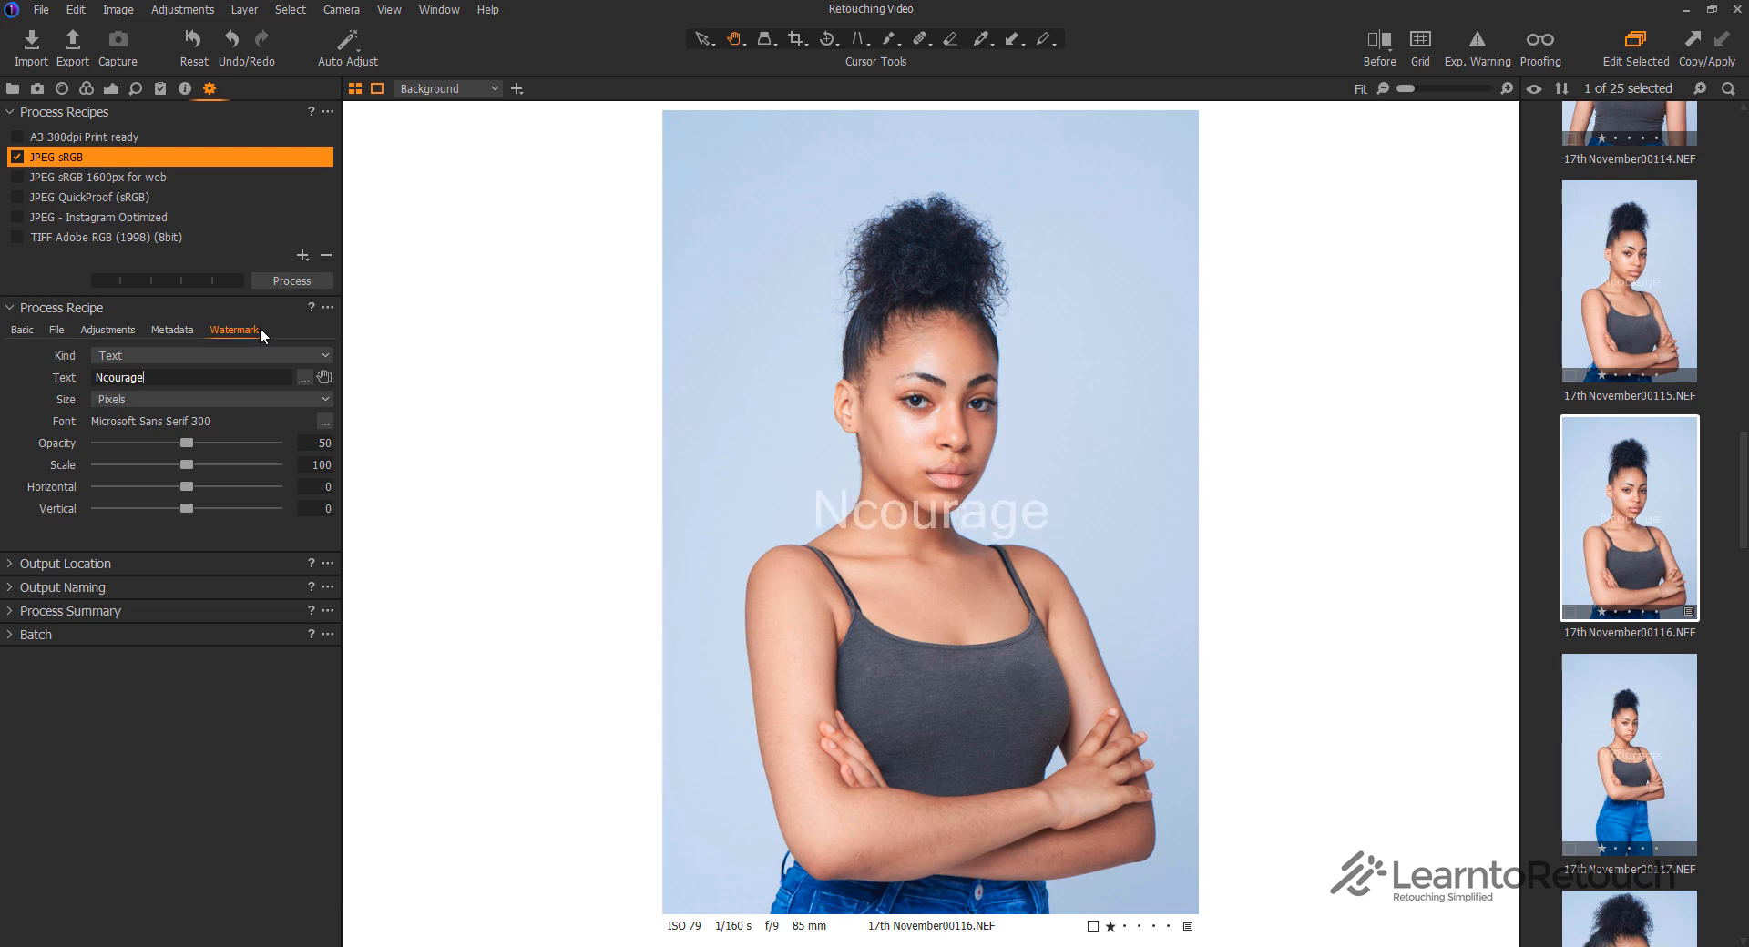
{"action": "key", "text": "BackSpace"}
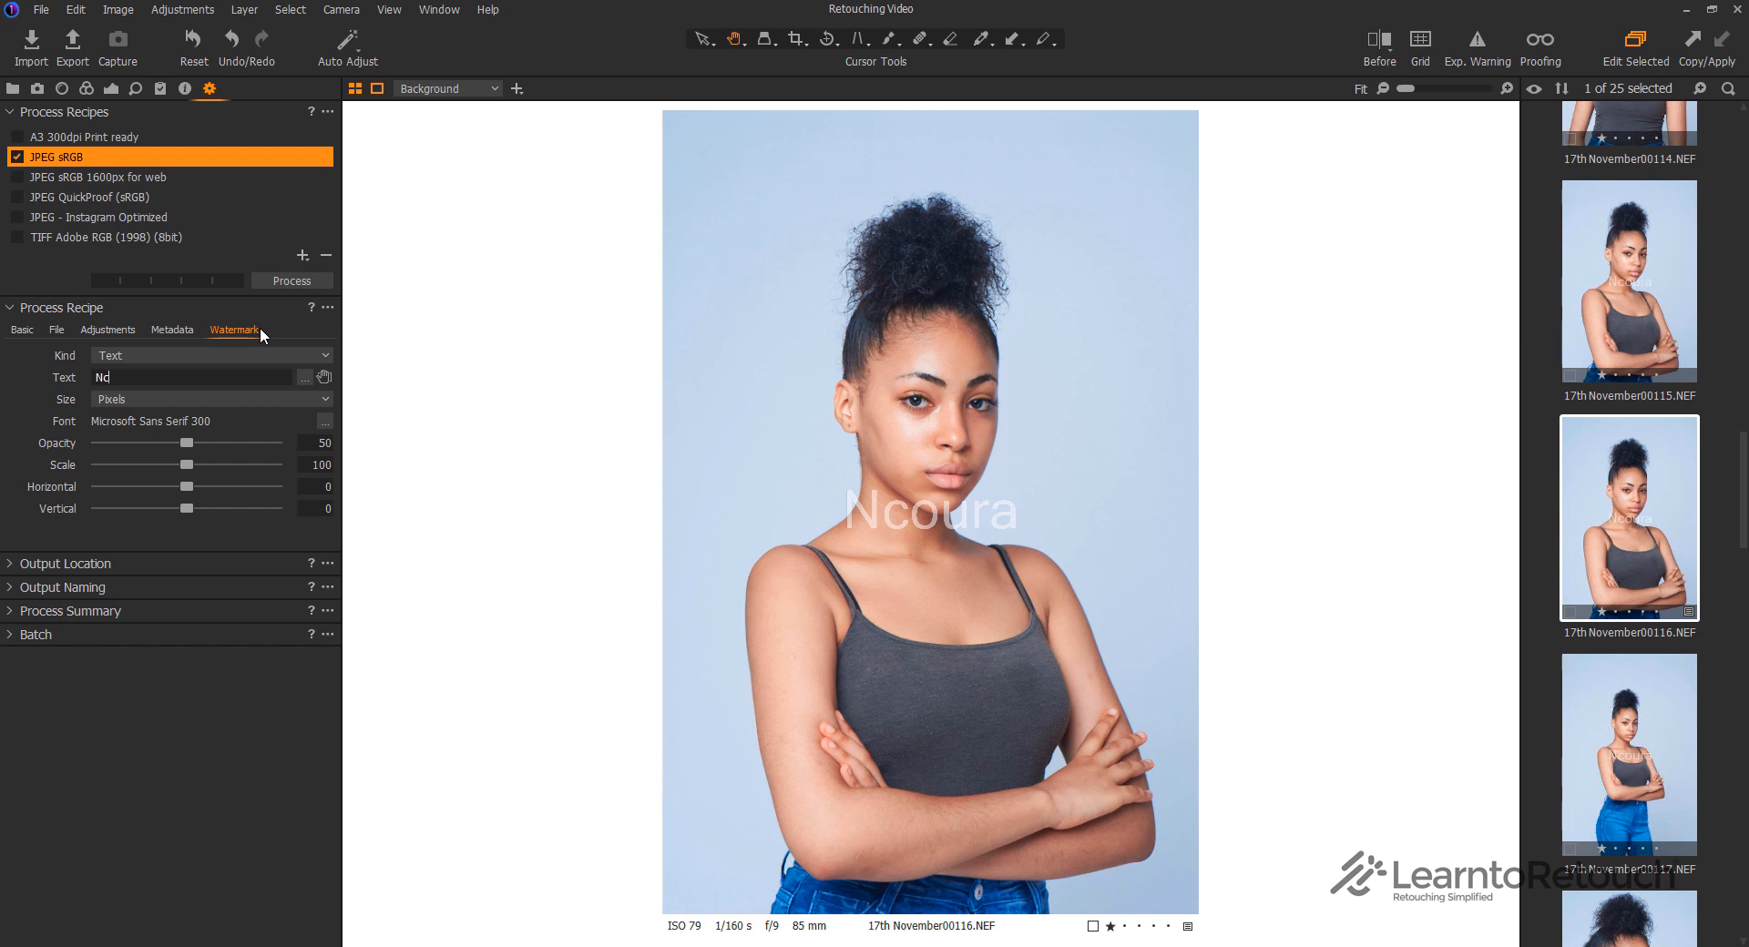
{"action": "key", "text": "BackSpace"}
{"action": "key", "text": "BackSpace"}
Switch to the InspireXtra Empowerment Initiative image watermark, place it beside the model's neck and set its scale to 400
{"action": "left_click", "coordinate": [245, 354]}
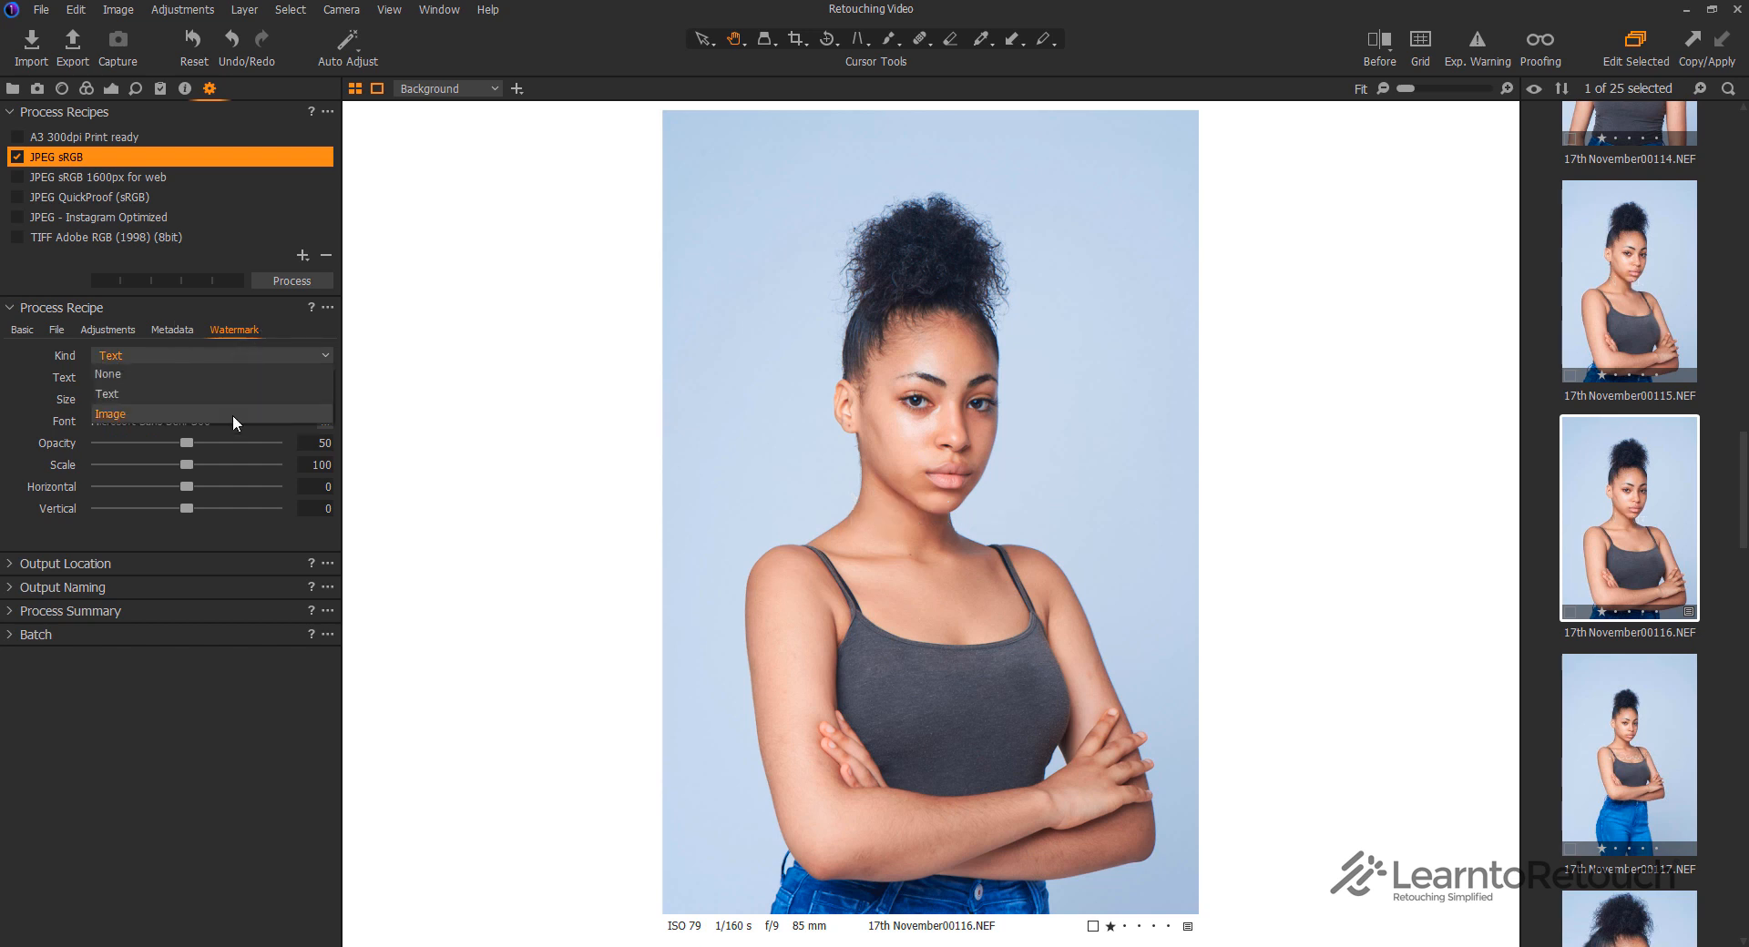
{"action": "left_click", "coordinate": [200, 414]}
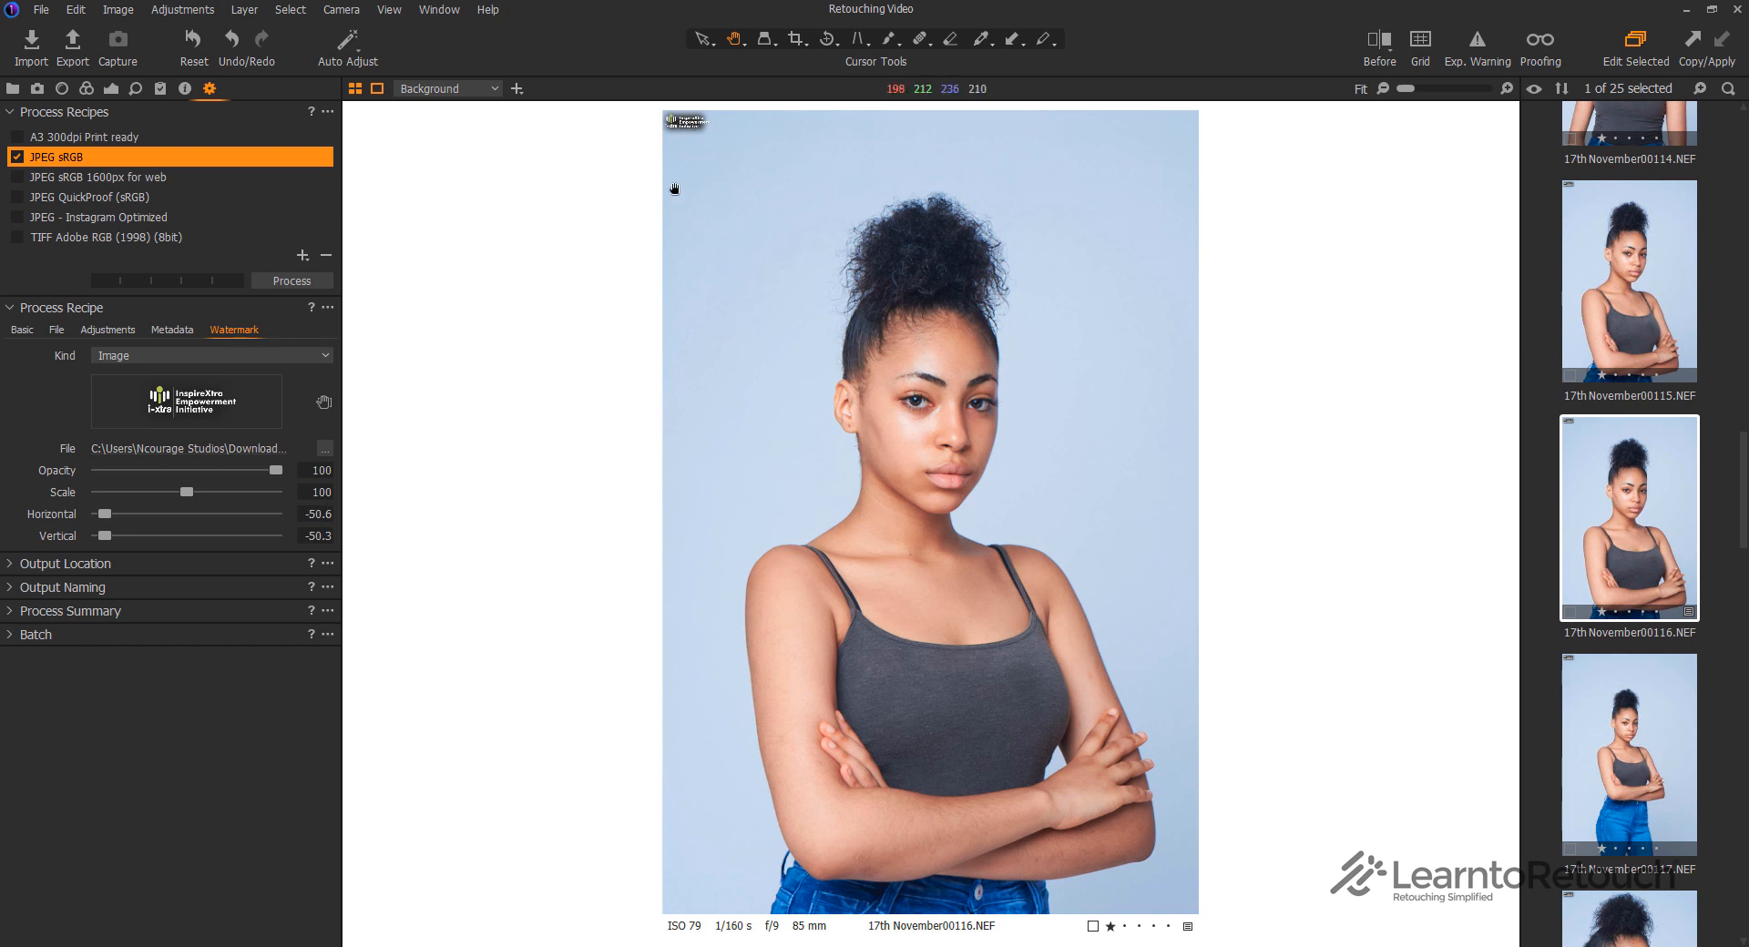
{"action": "left_click", "coordinate": [323, 402]}
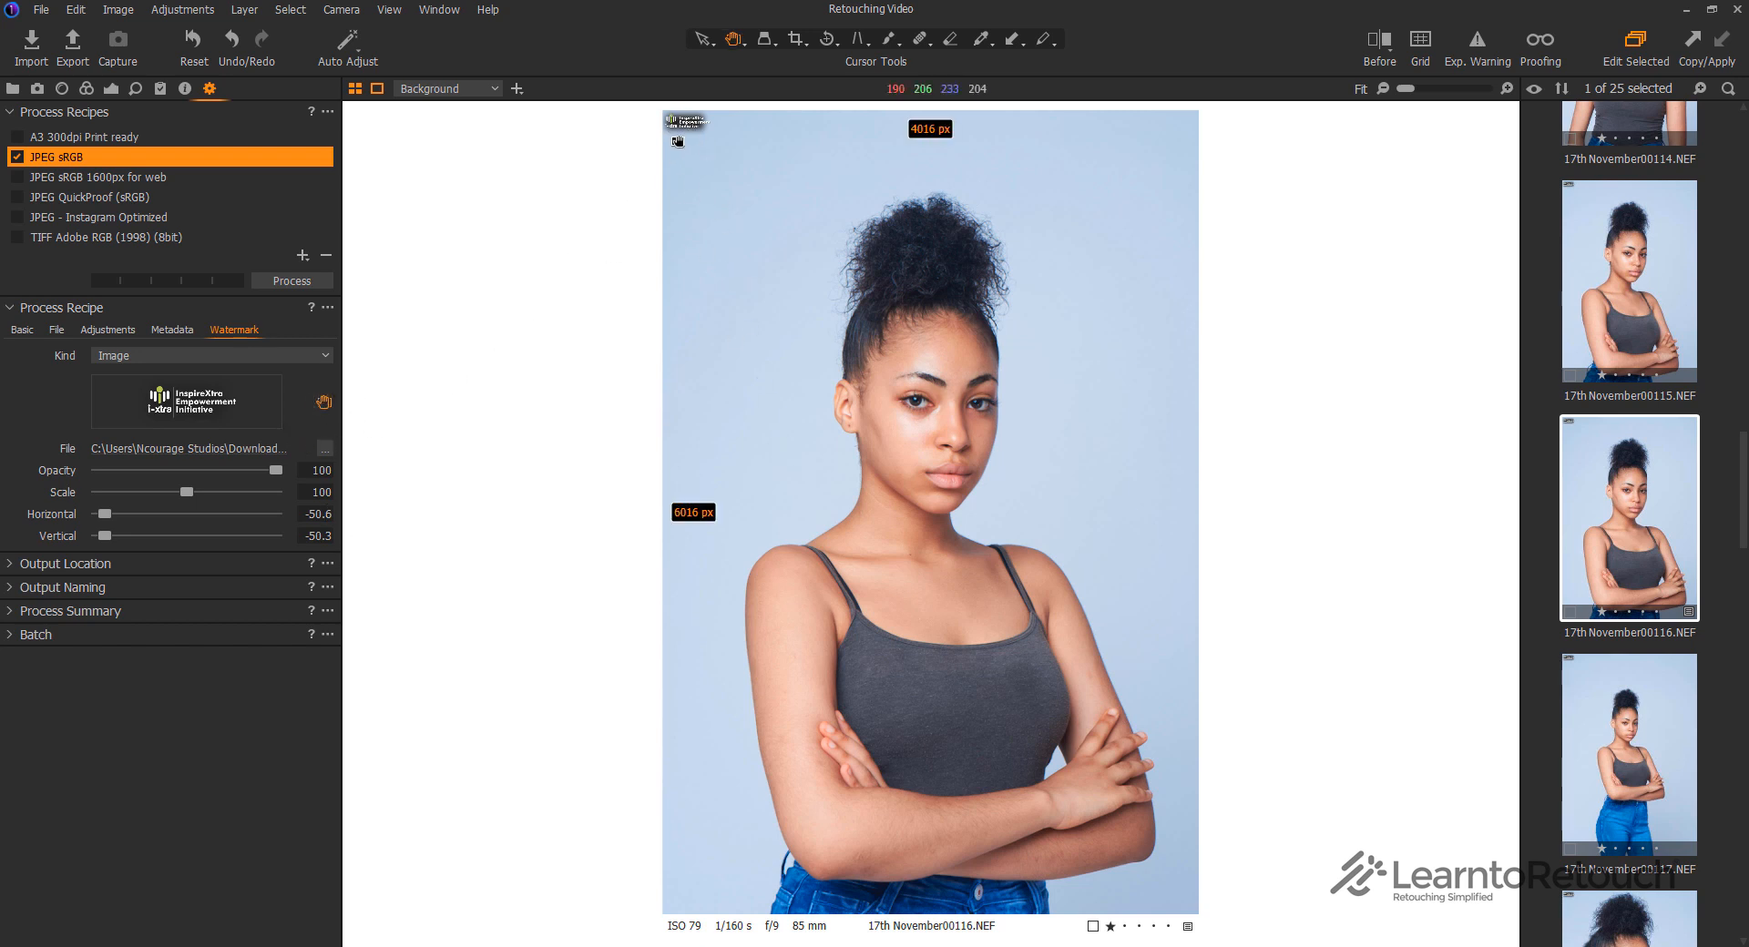
{"action": "left_click_drag", "start_coordinate": [682, 127], "coordinate": [855, 541]}
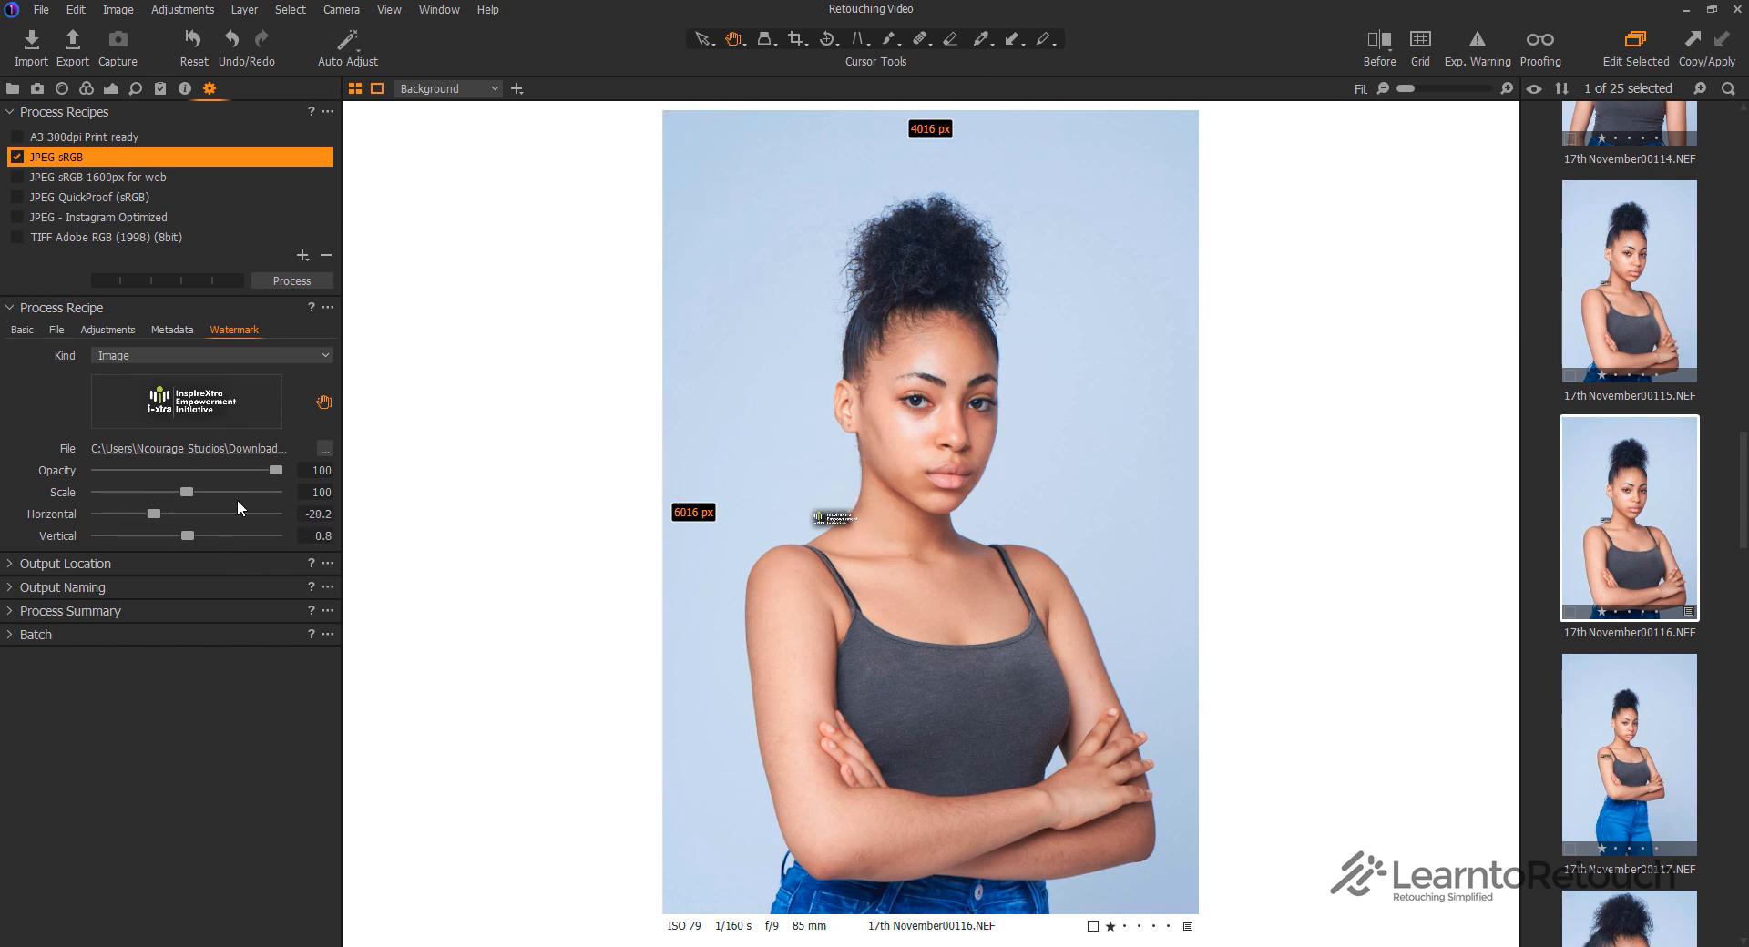
{"action": "left_click_drag", "start_coordinate": [190, 490], "coordinate": [292, 511]}
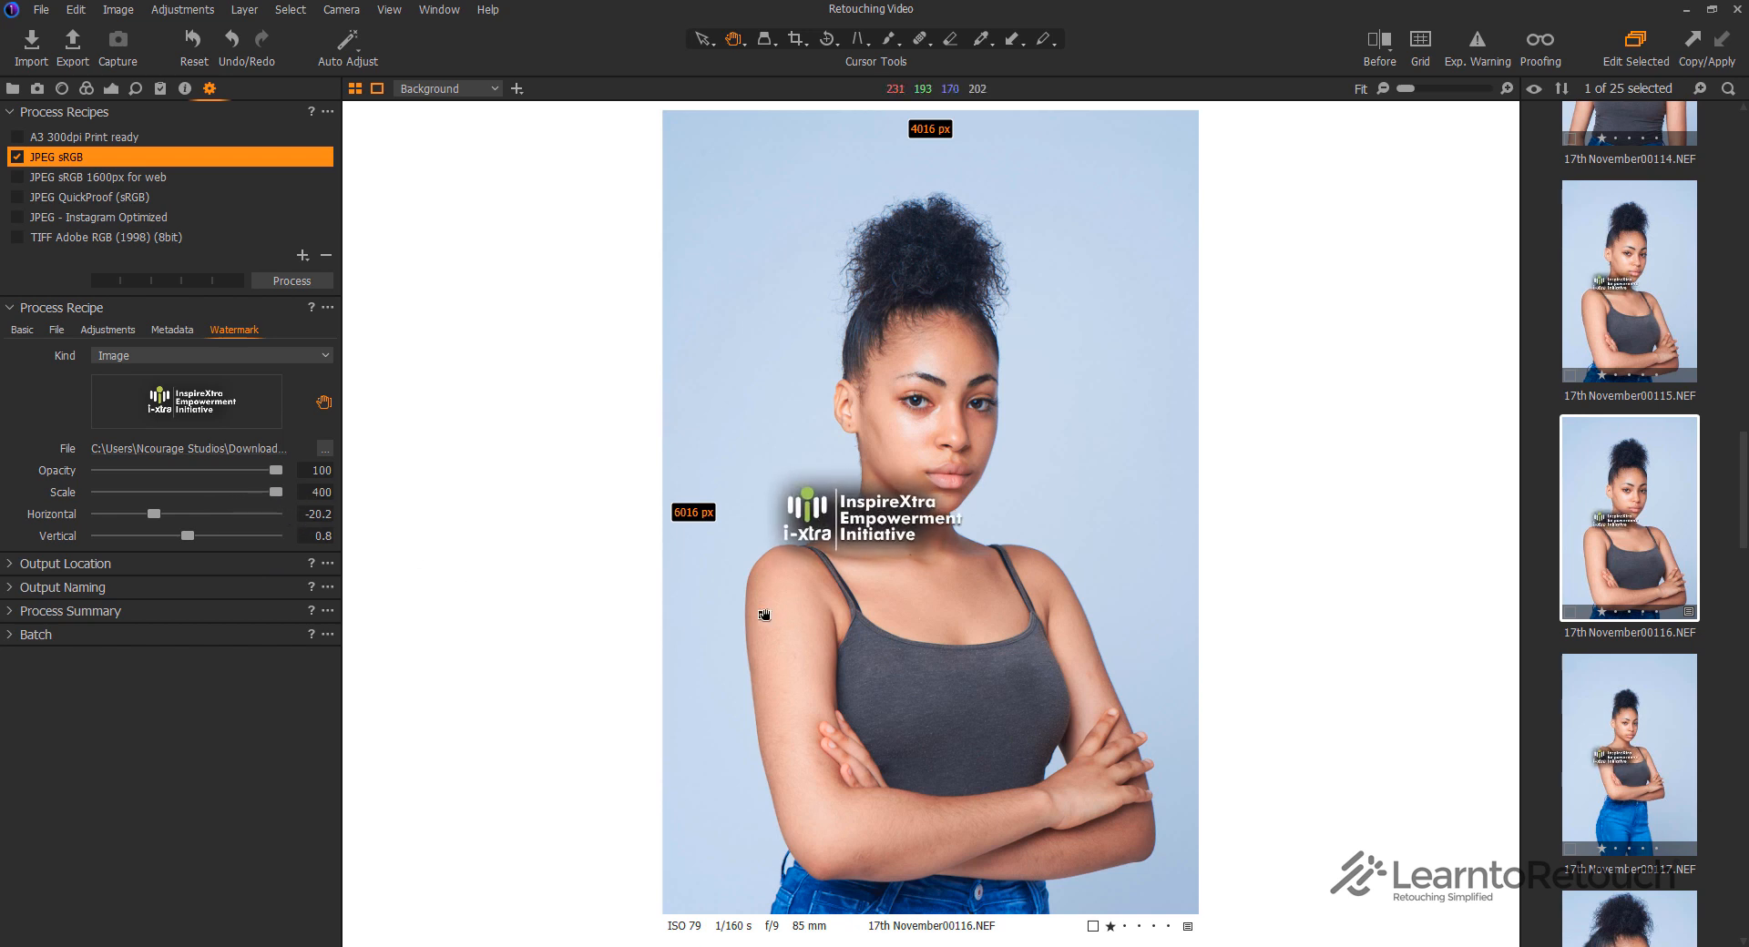
Move the logo watermark beside the model's face and check its placement on photos 00112 and 00114
{"action": "left_click_drag", "start_coordinate": [883, 526], "coordinate": [1216, 448]}
{"action": "scroll", "coordinate": [1657, 474], "scroll_direction": "up", "scroll_amount": 5}
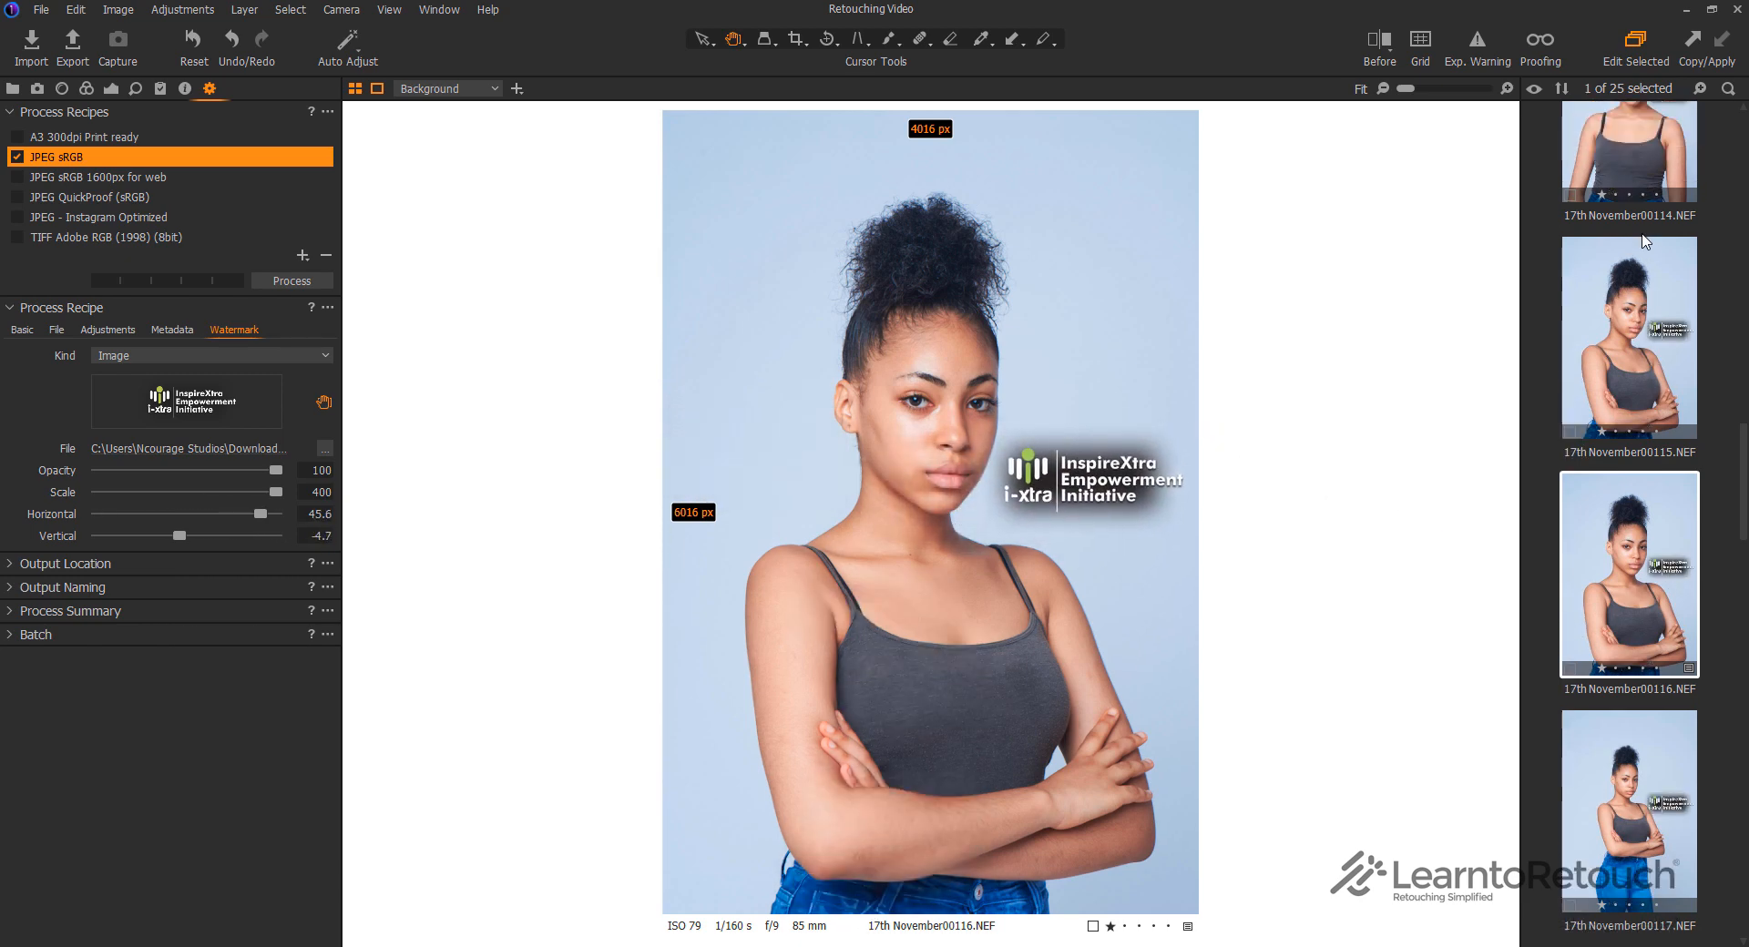
{"action": "left_click", "coordinate": [1649, 309]}
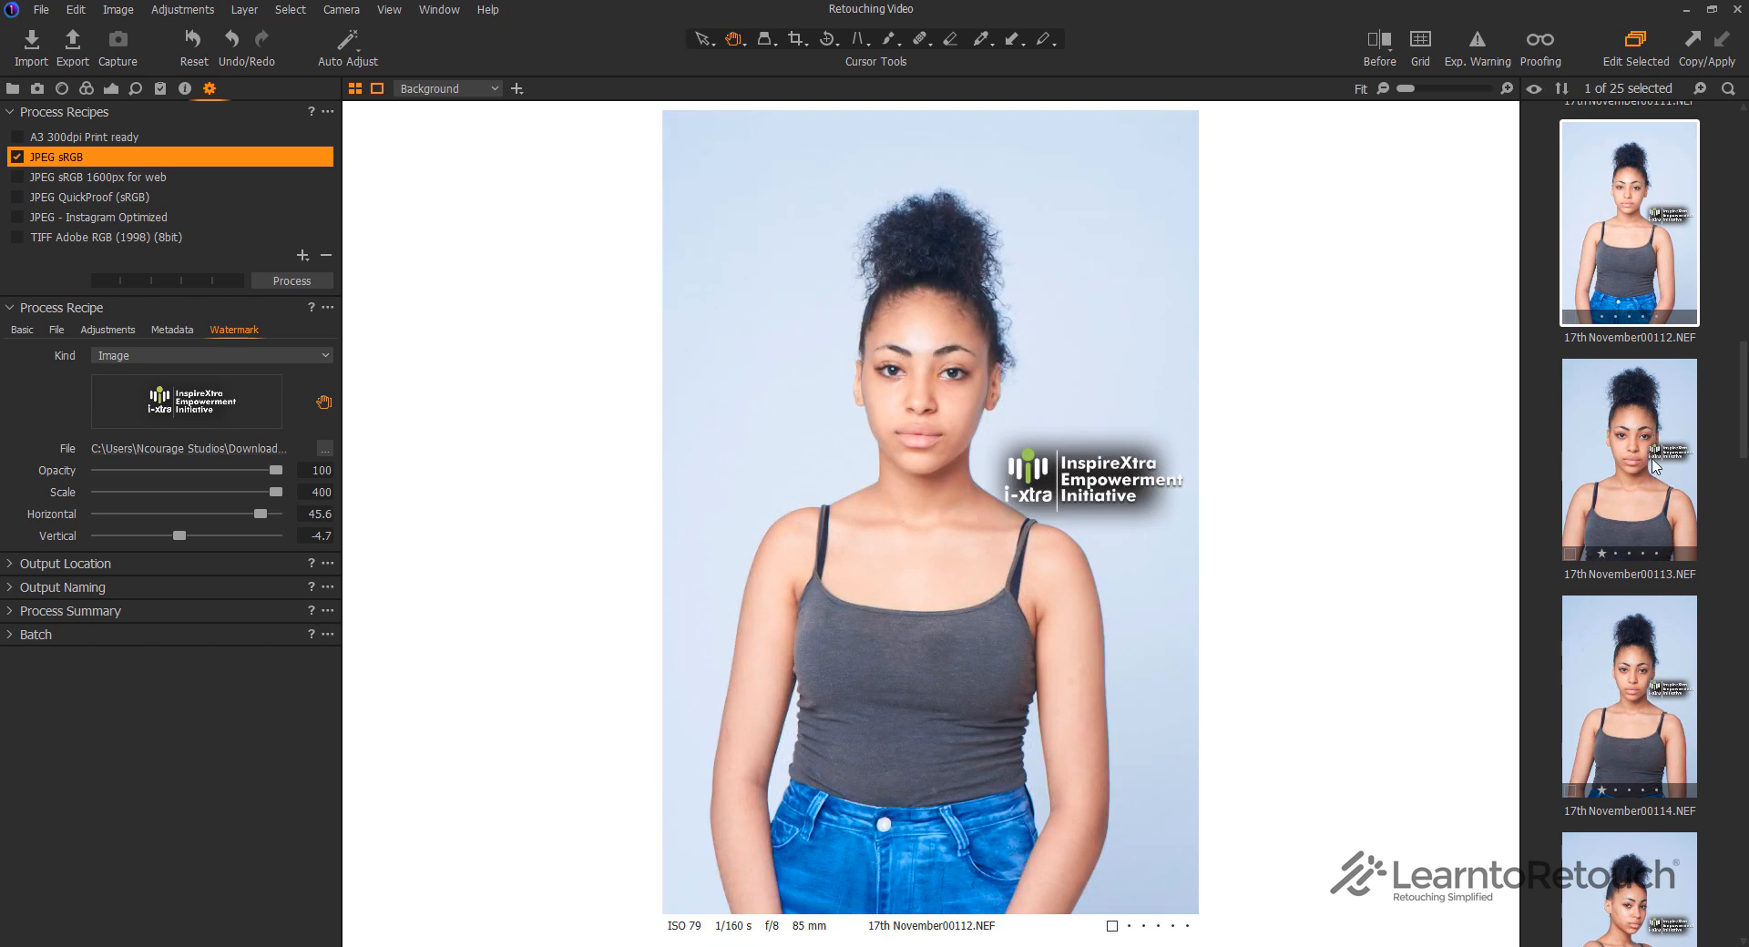
{"action": "left_click", "coordinate": [1657, 460]}
{"action": "left_click", "coordinate": [1662, 693]}
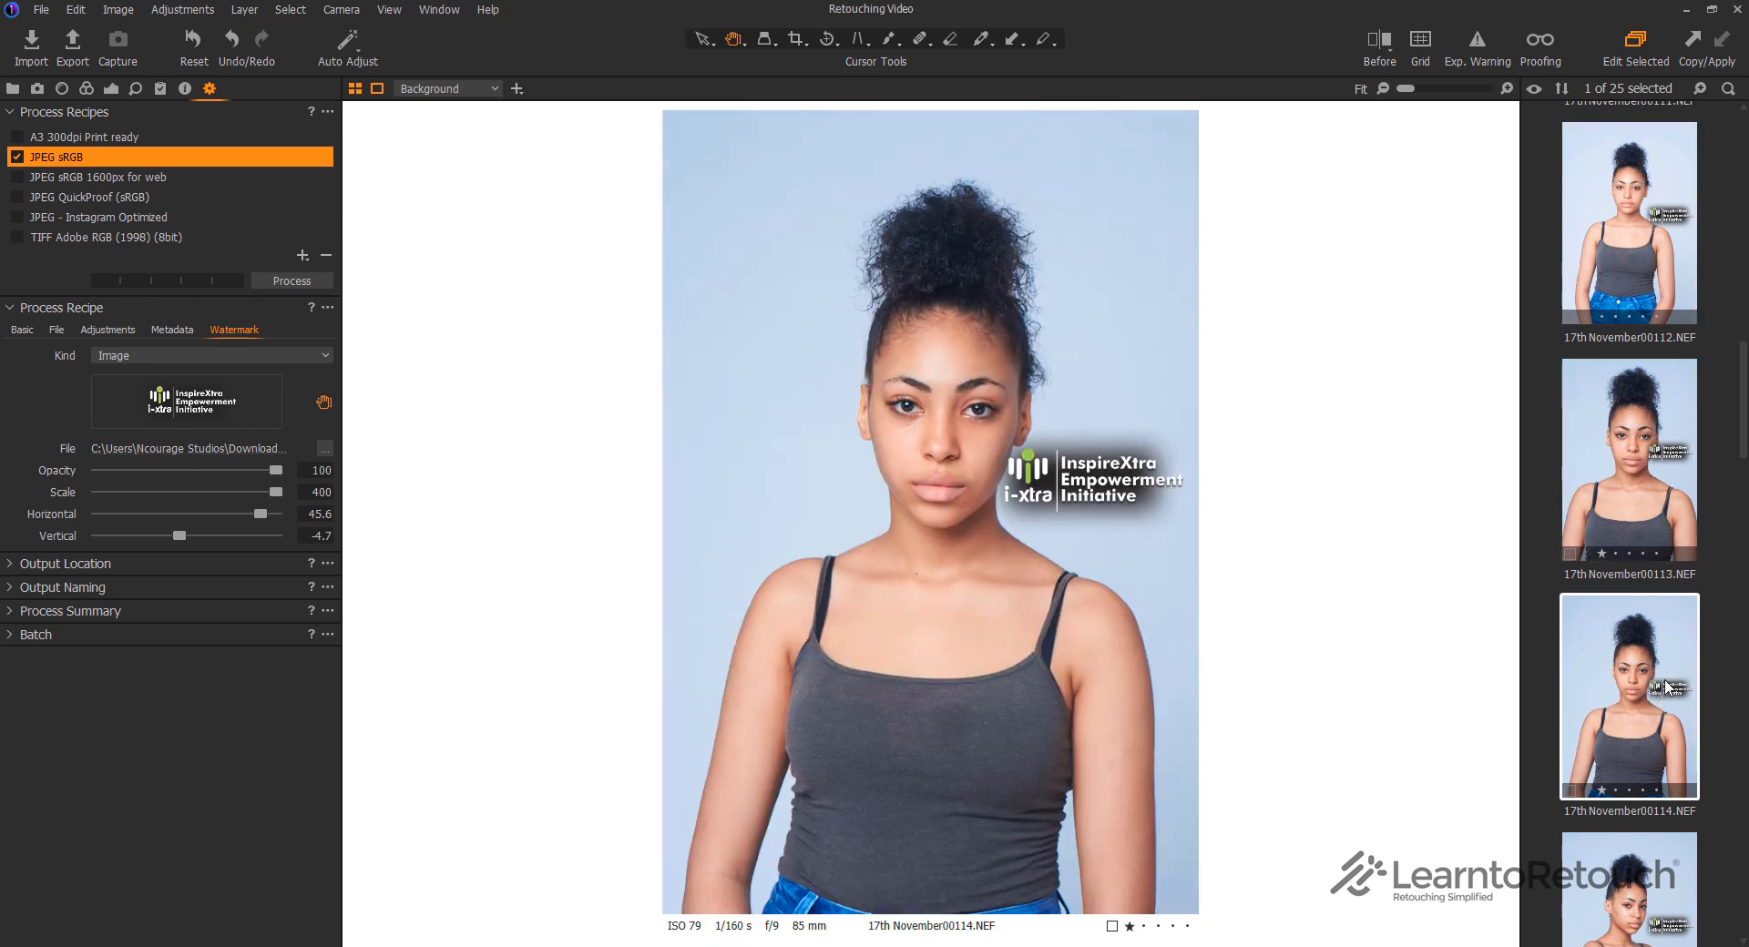
{"action": "scroll", "coordinate": [1665, 685], "scroll_direction": "down", "scroll_amount": 2}
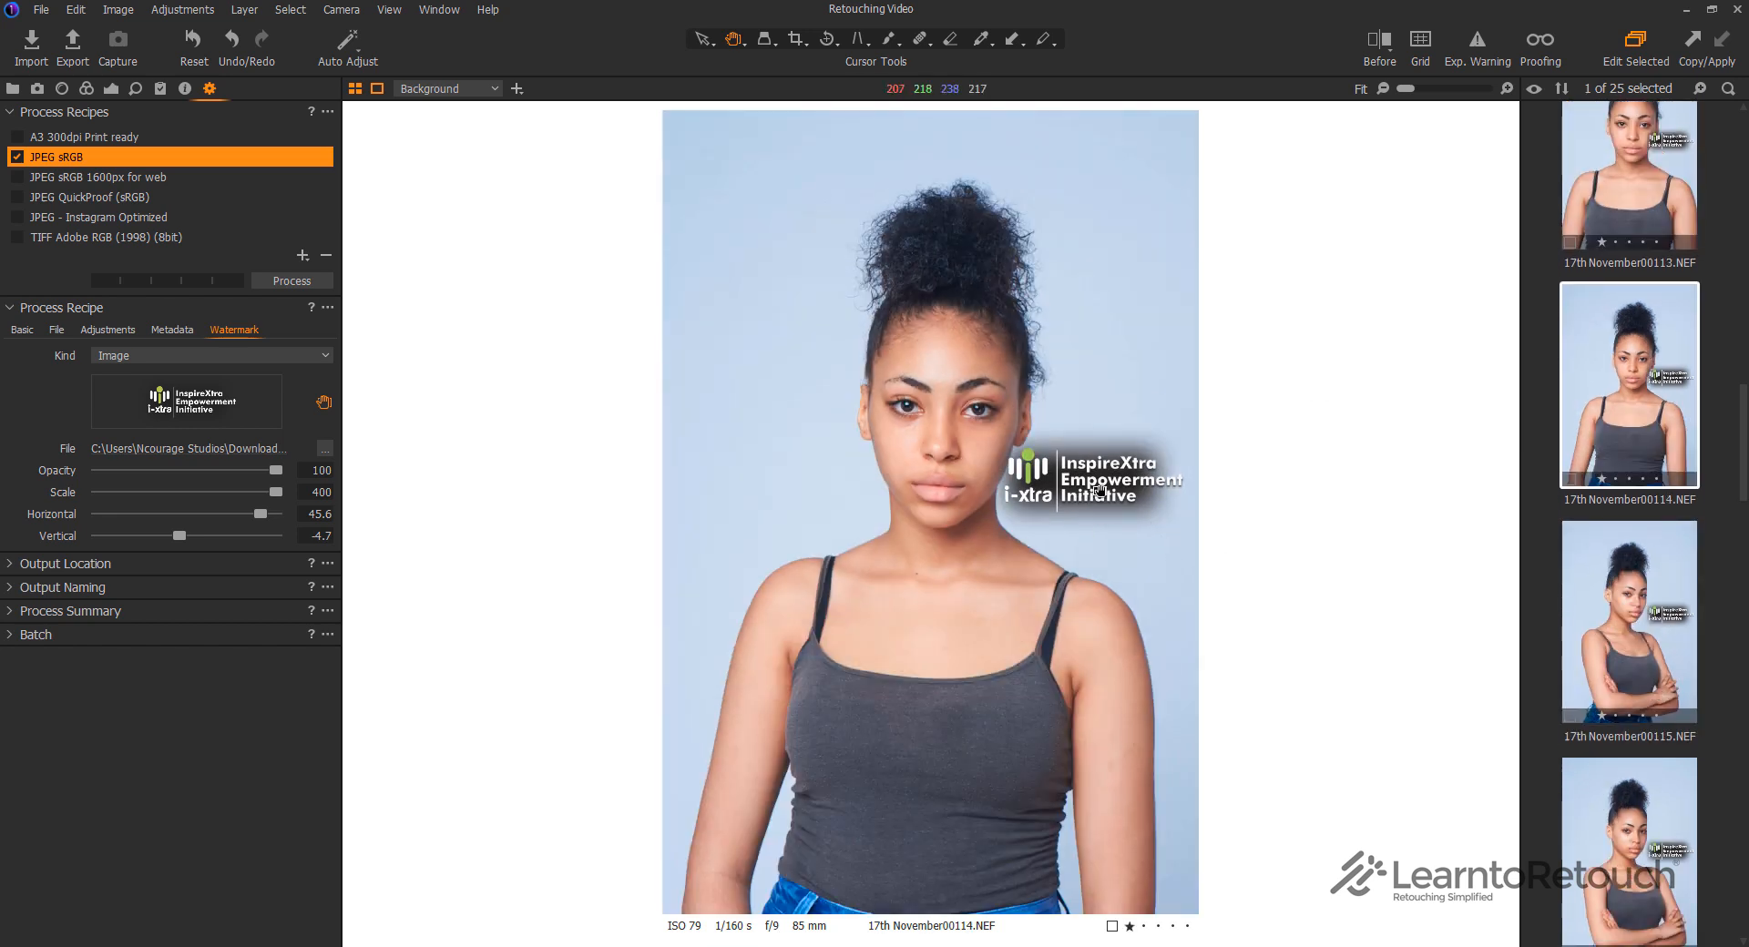
Place the logo watermark at the photo's lower centre, about -0.5 horizontal and 52.3 vertical, checking it on photos 00116 and 00117
{"action": "left_click_drag", "start_coordinate": [1099, 490], "coordinate": [927, 886]}
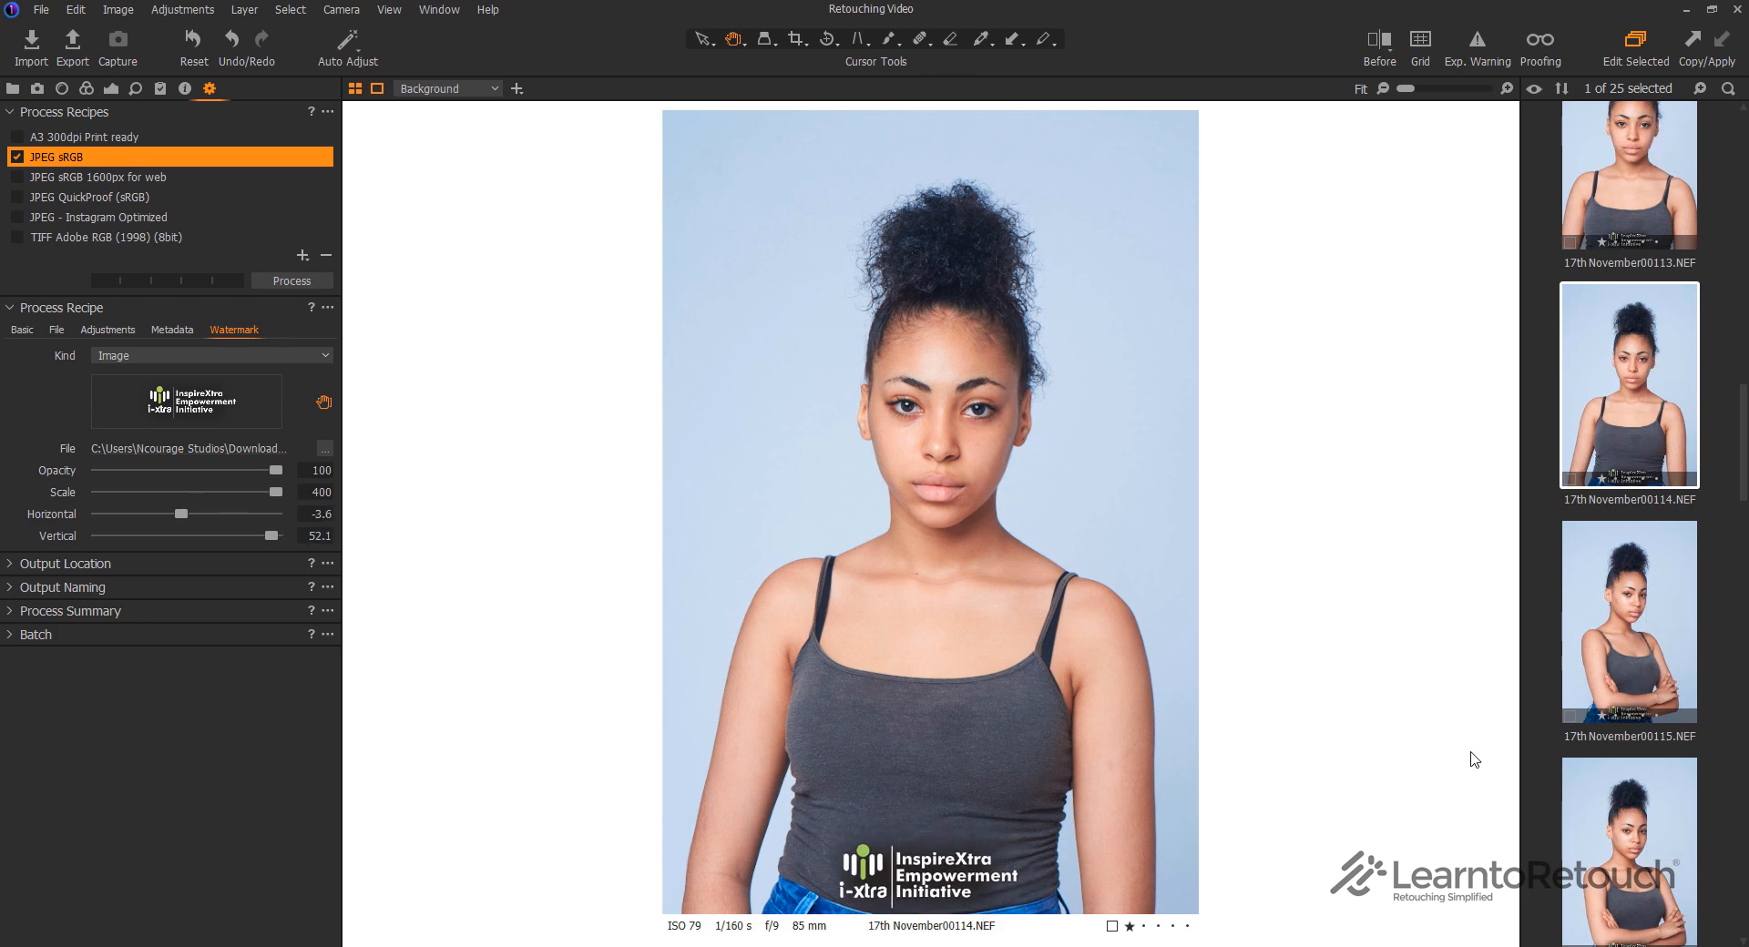
{"action": "left_click", "coordinate": [1627, 674]}
{"action": "left_click", "coordinate": [1629, 556]}
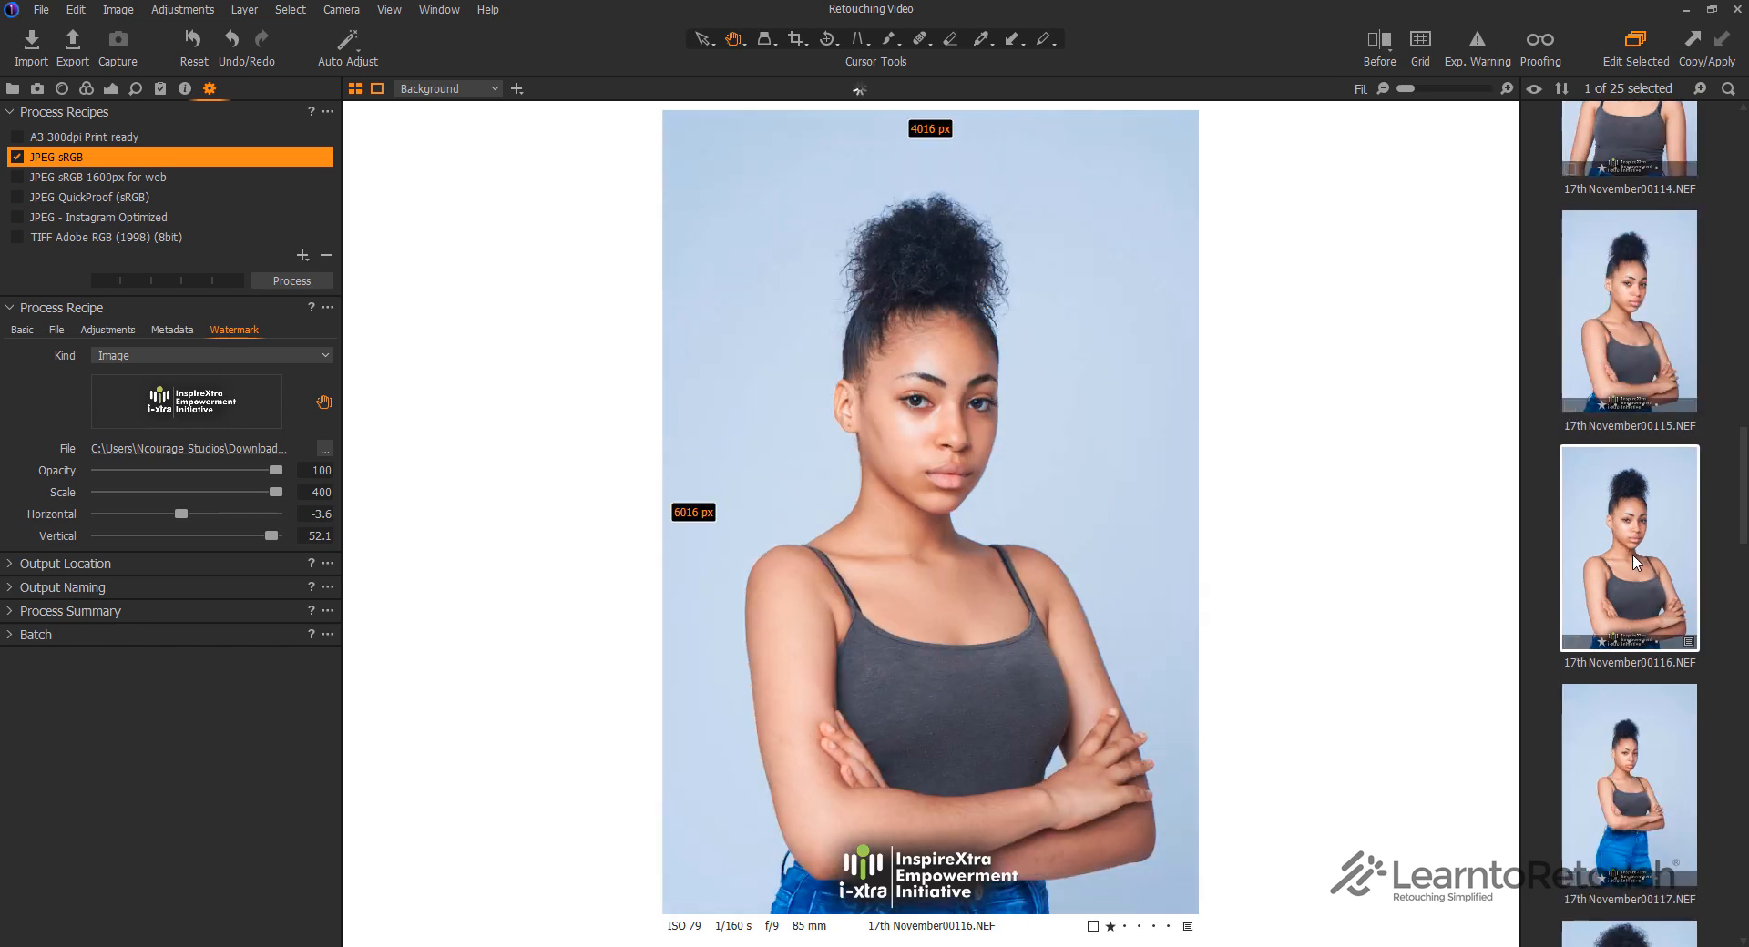
{"action": "left_click", "coordinate": [1650, 709]}
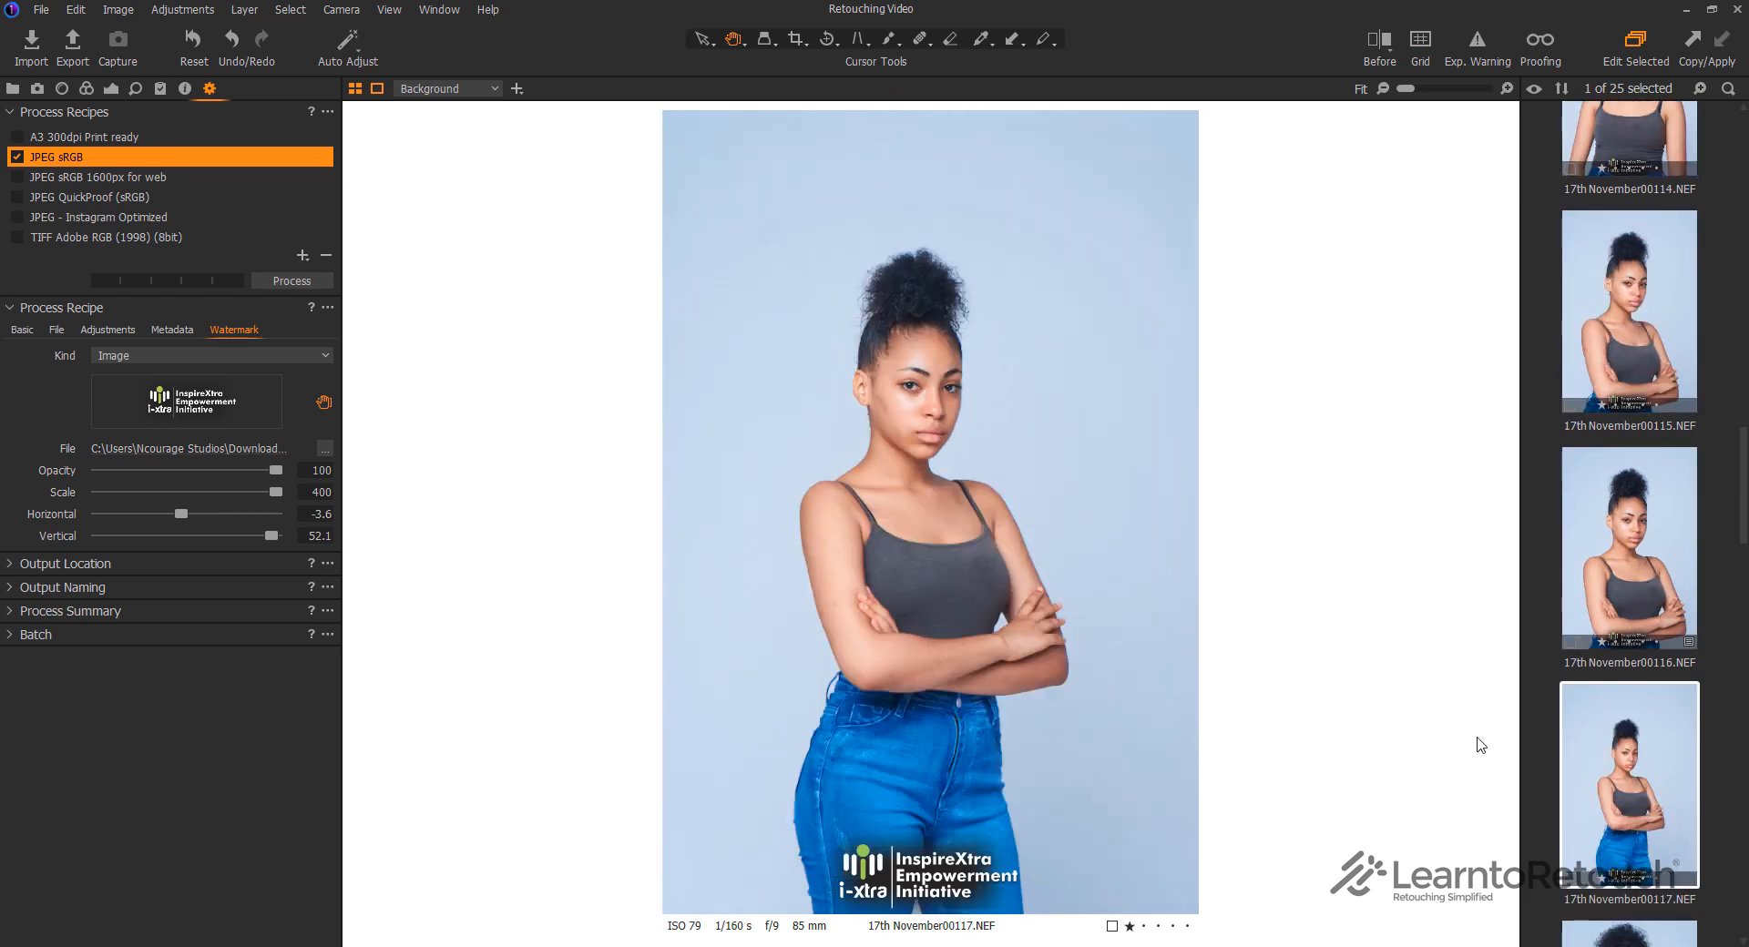
{"action": "left_click", "coordinate": [1634, 559]}
{"action": "left_click_drag", "start_coordinate": [953, 854], "coordinate": [965, 857]}
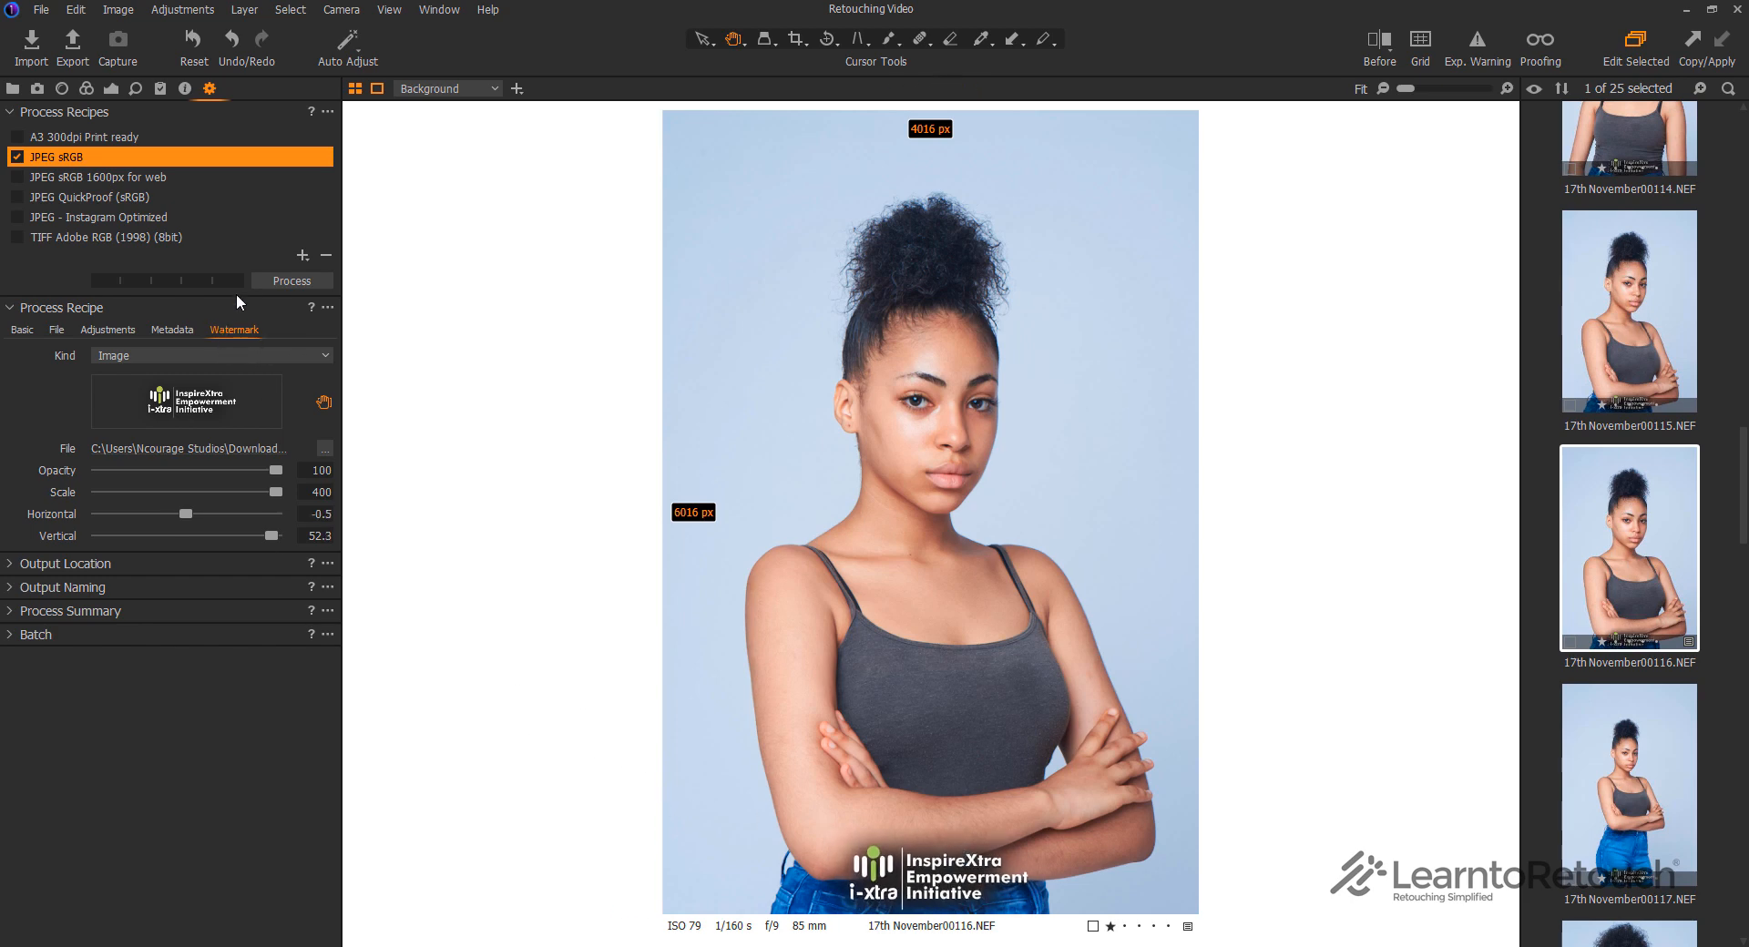
Select all 25 photos to compare the watermark across them, then clear the selection
{"action": "key", "text": "ctrl"}
{"action": "key", "text": "ctrl+a"}
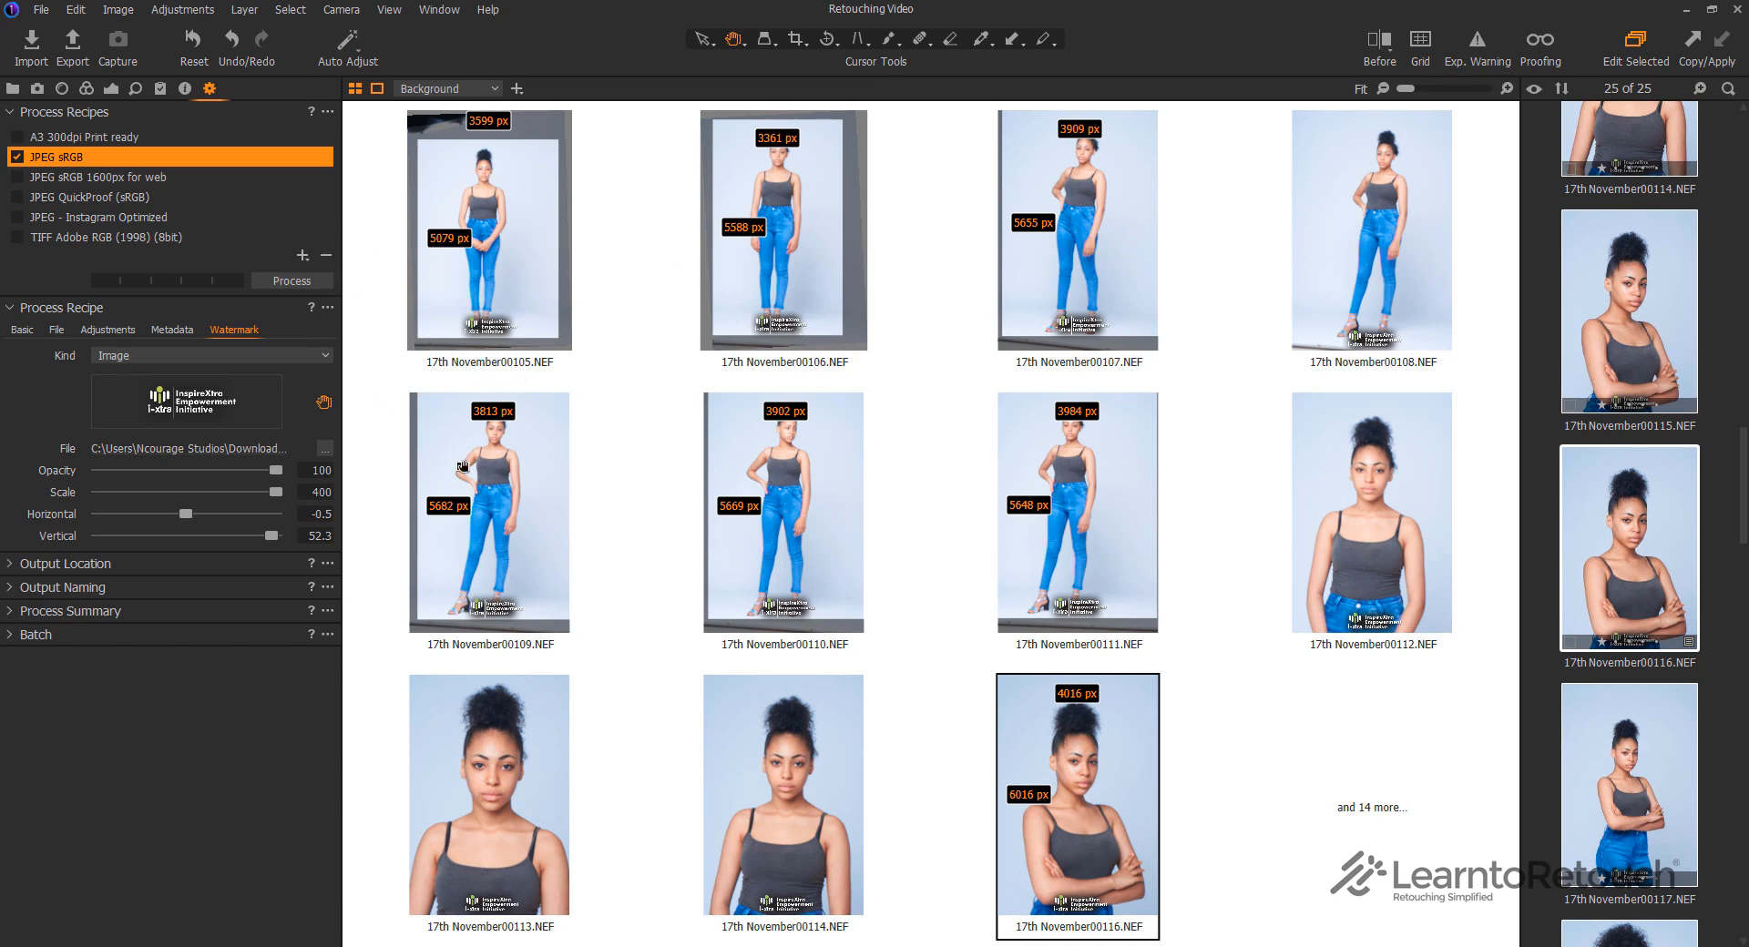
{"action": "left_click", "coordinate": [1719, 310]}
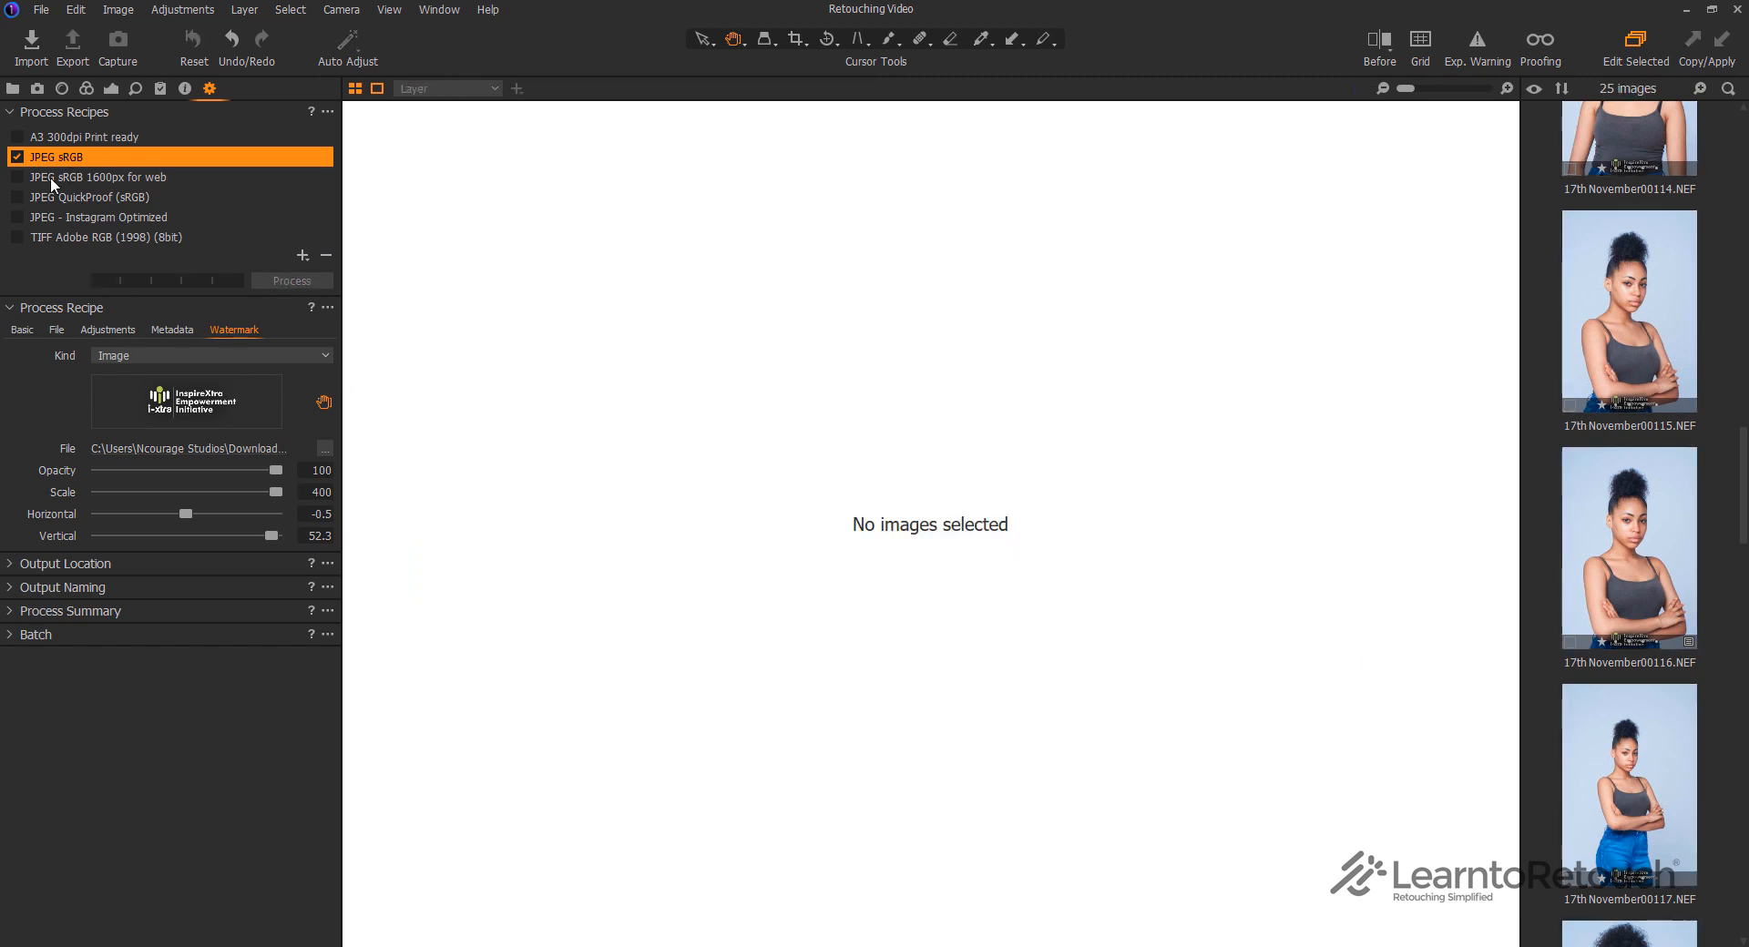
Enable the A3 300dpi Print ready recipe in place of JPEG sRGB and return to the color adjustment tools
{"action": "left_click", "coordinate": [39, 137]}
{"action": "left_click", "coordinate": [17, 136]}
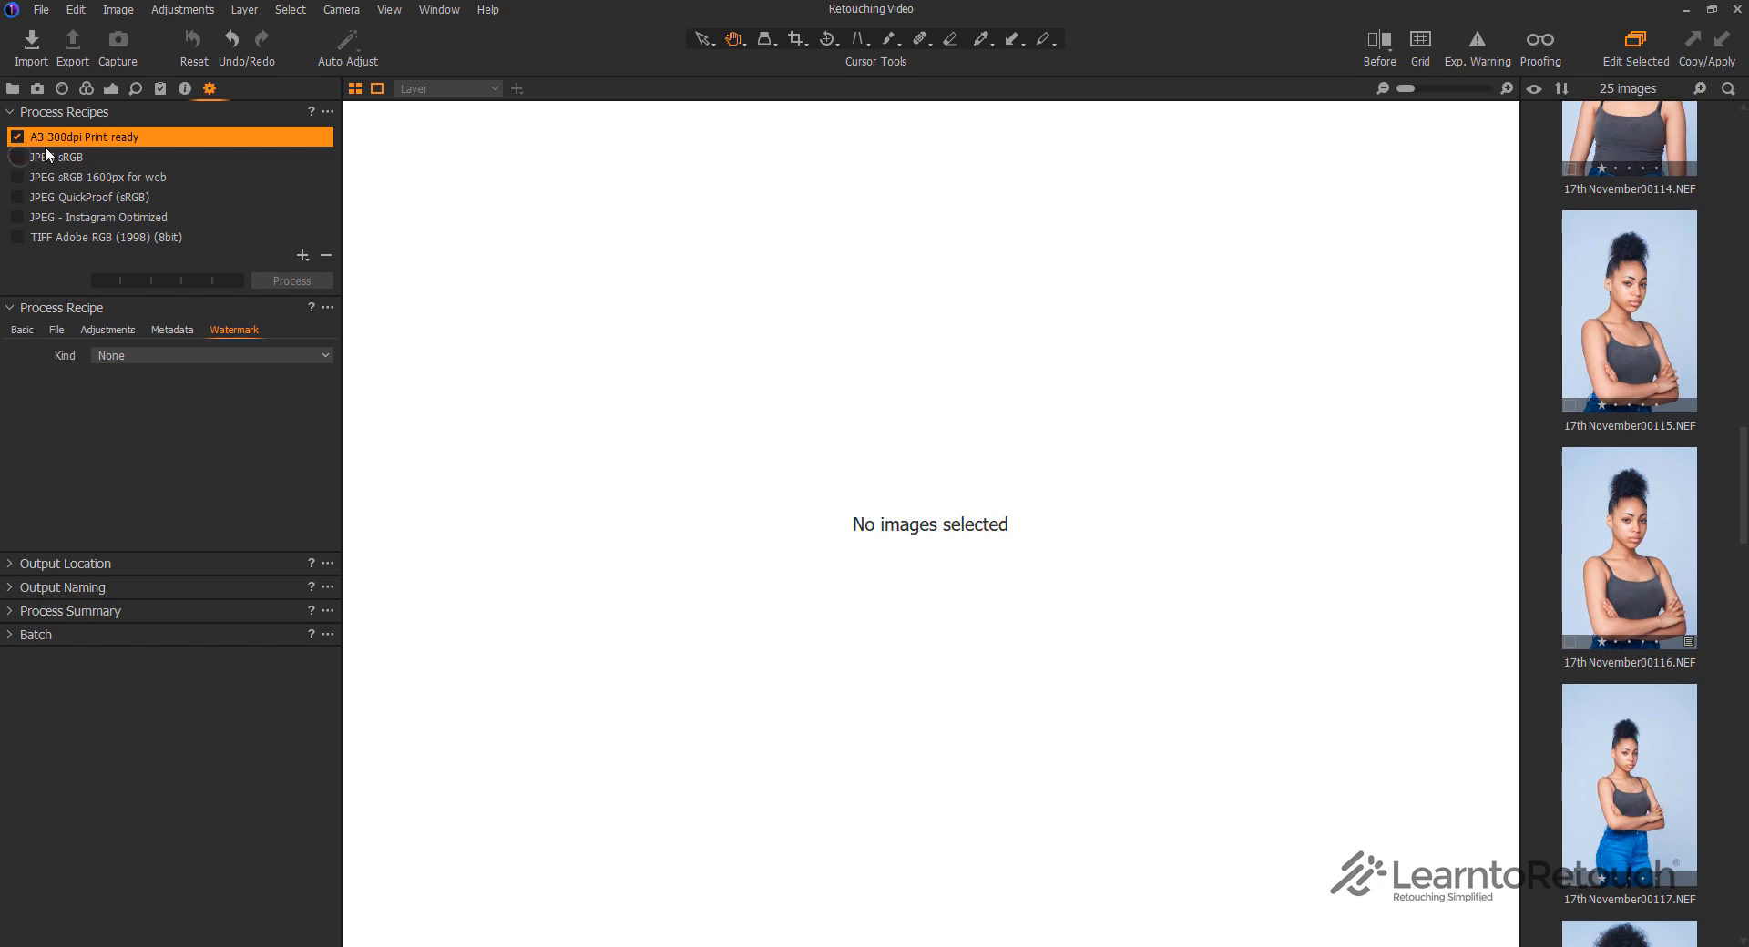
{"action": "left_click", "coordinate": [110, 88]}
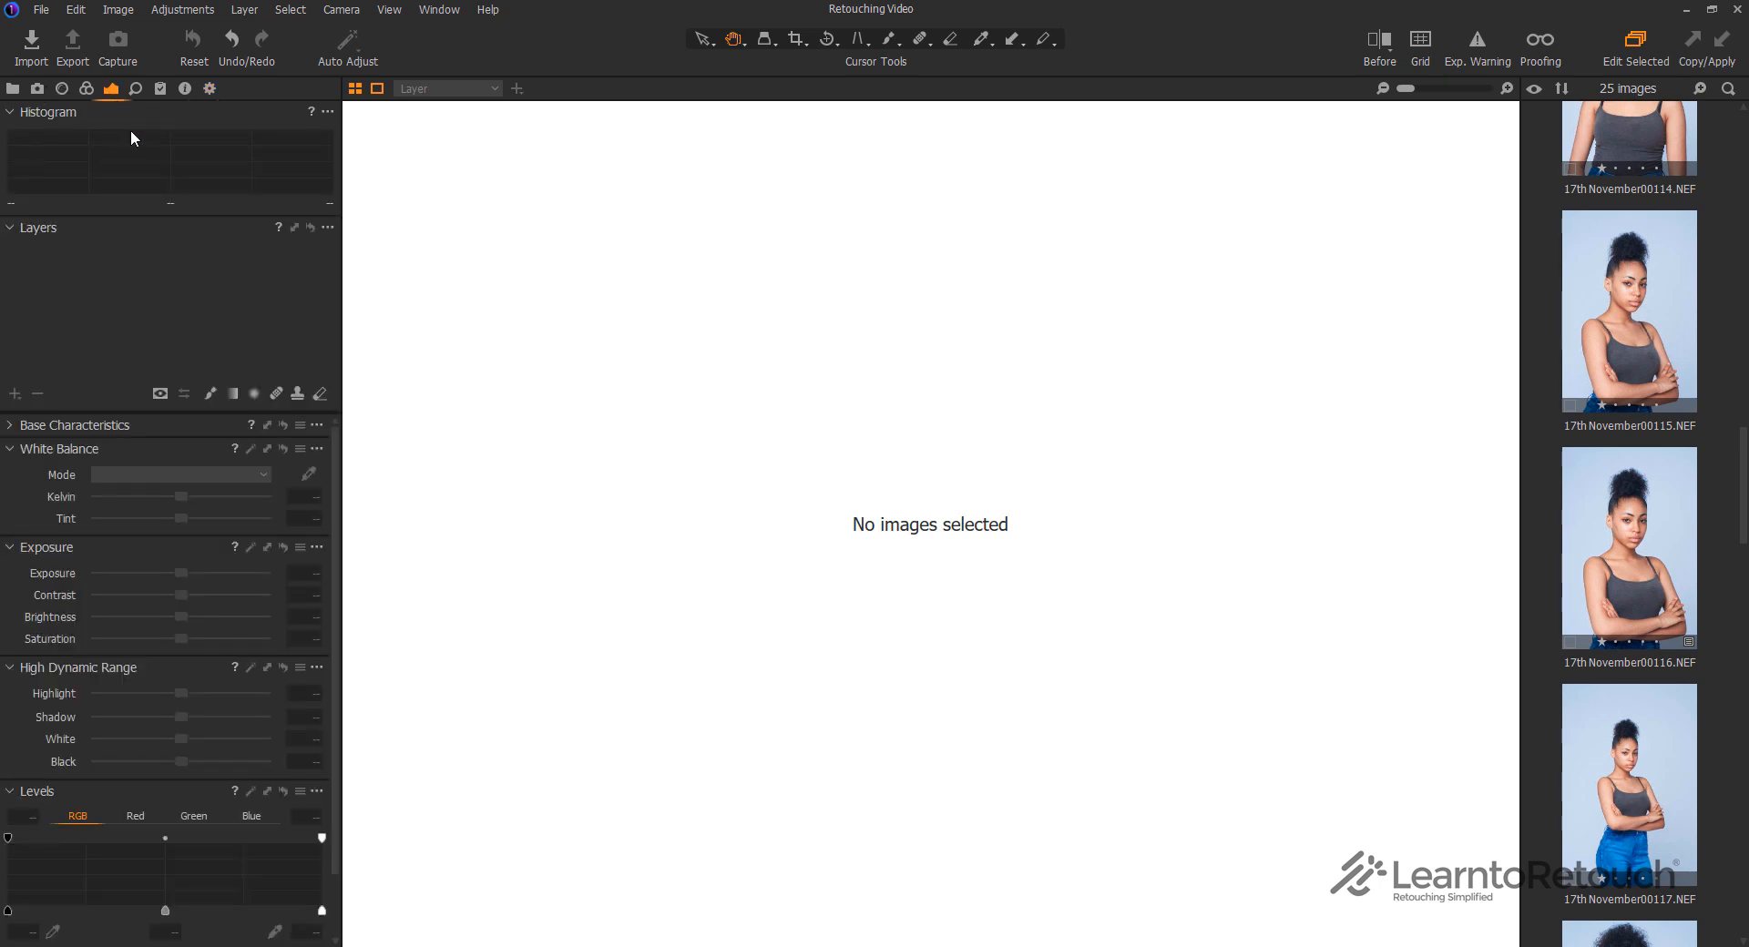
{"action": "left_click", "coordinate": [86, 88]}
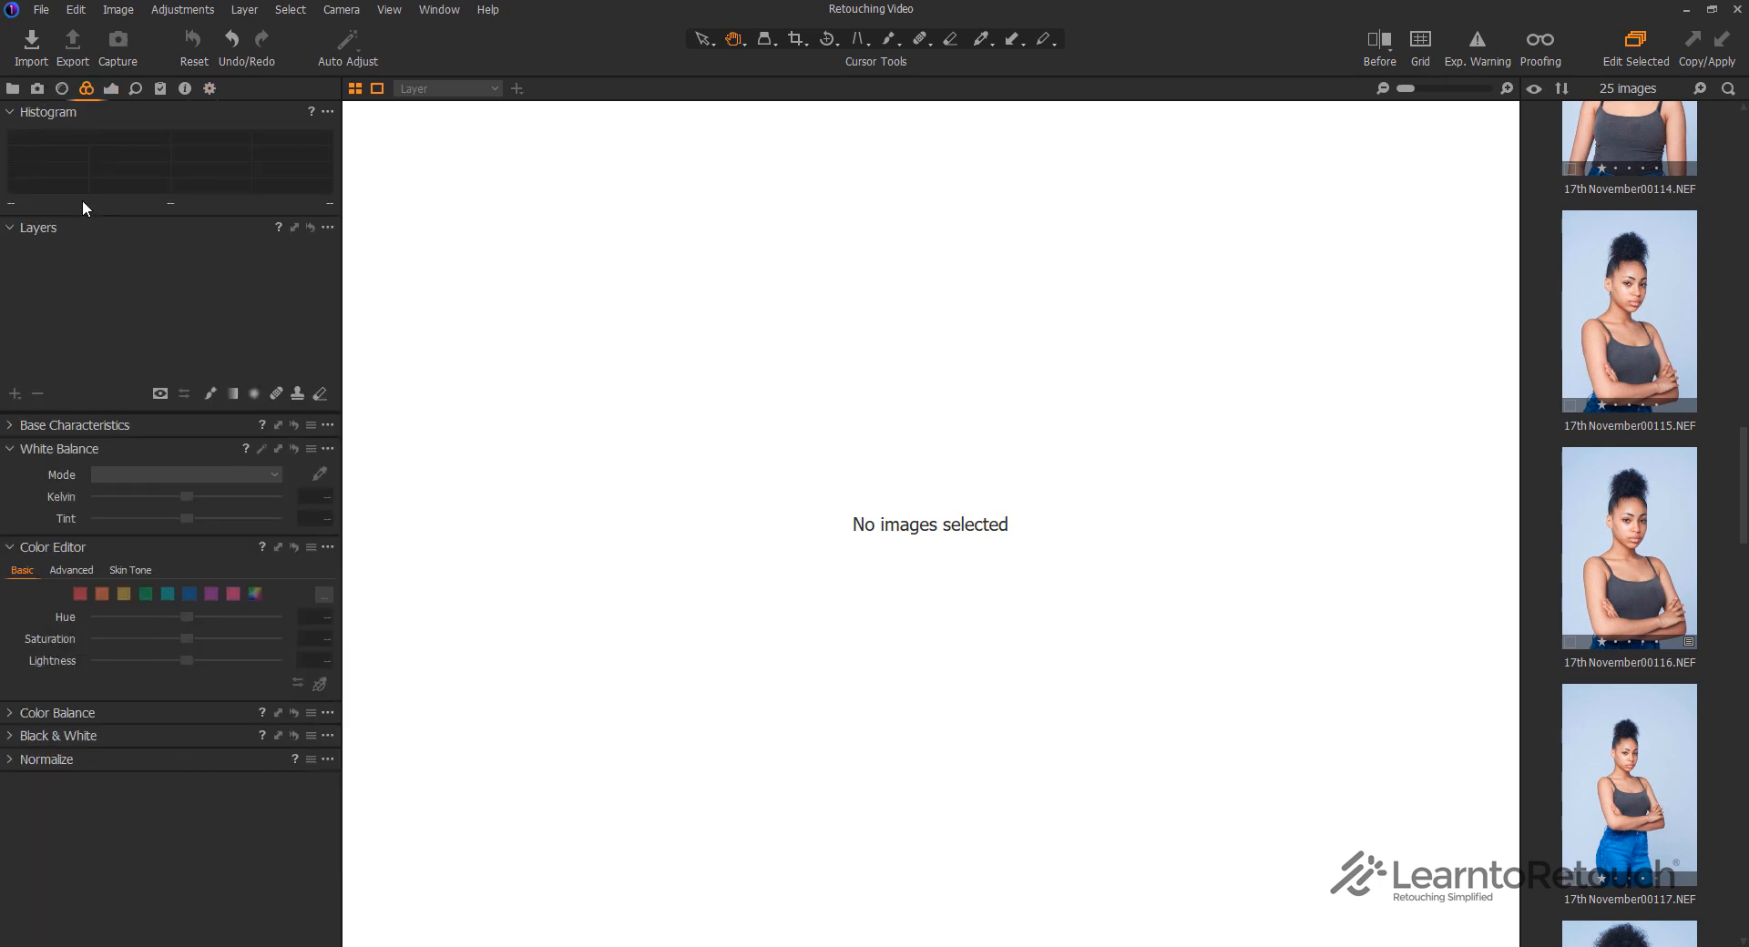
Select photo 00115 and review its export location, naming and recipe settings without exporting
{"action": "left_click", "coordinate": [1609, 346]}
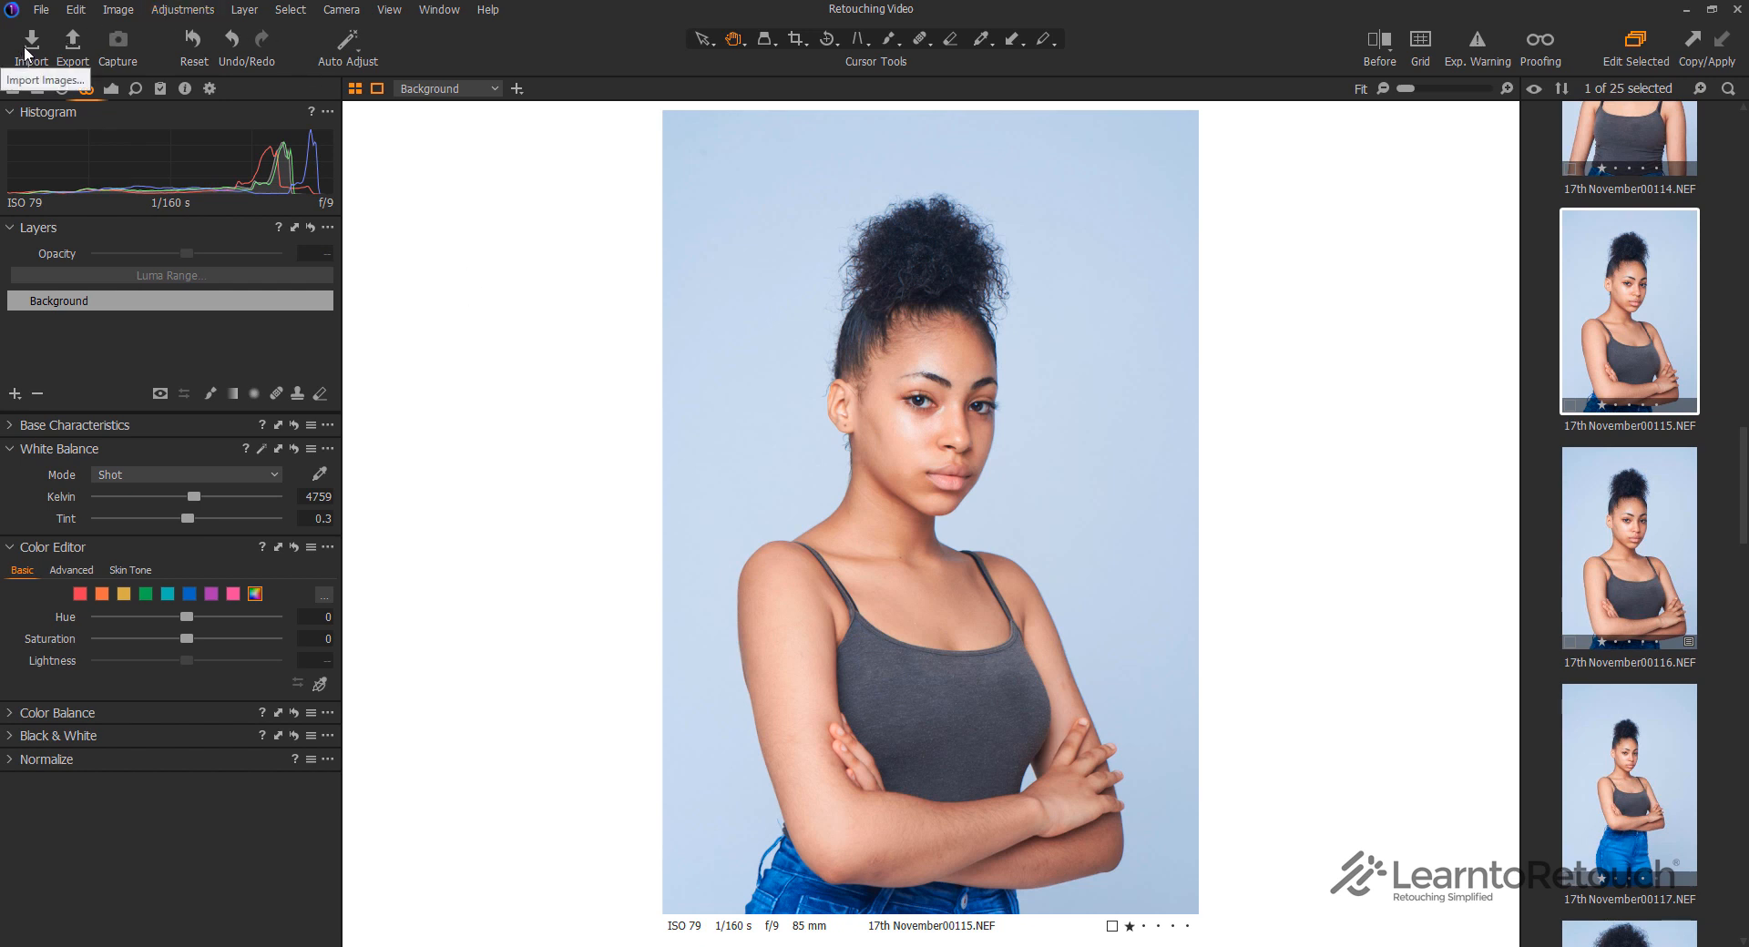
{"action": "left_click", "coordinate": [74, 40]}
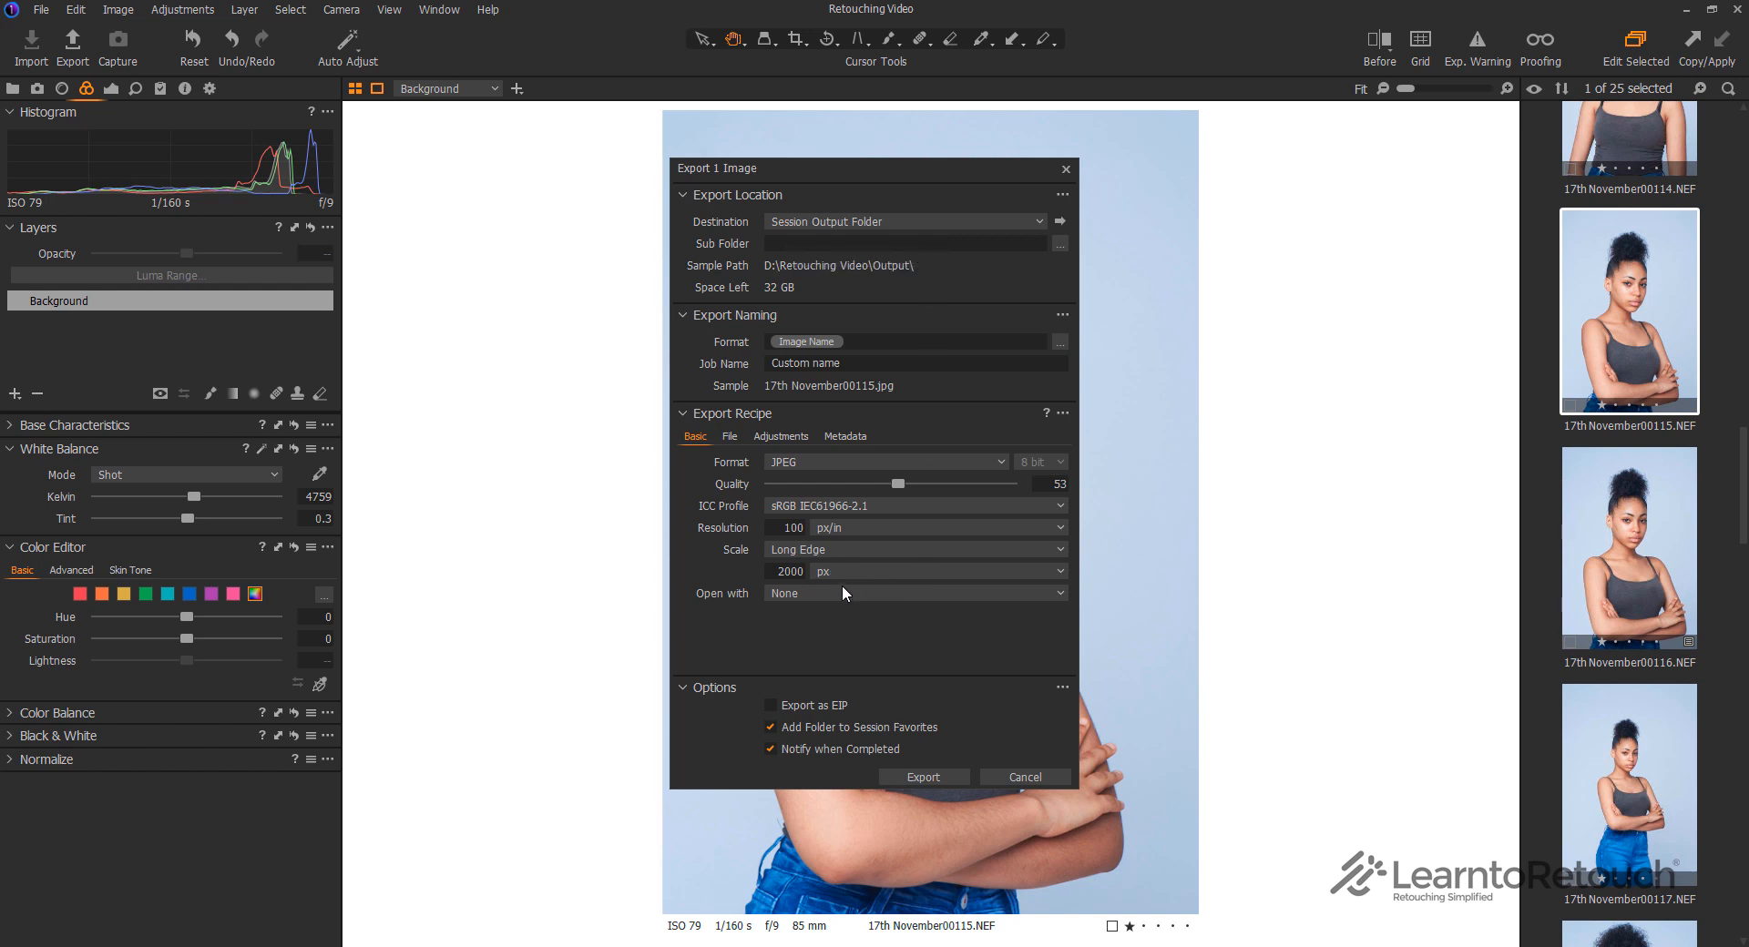
{"action": "left_click", "coordinate": [1023, 778]}
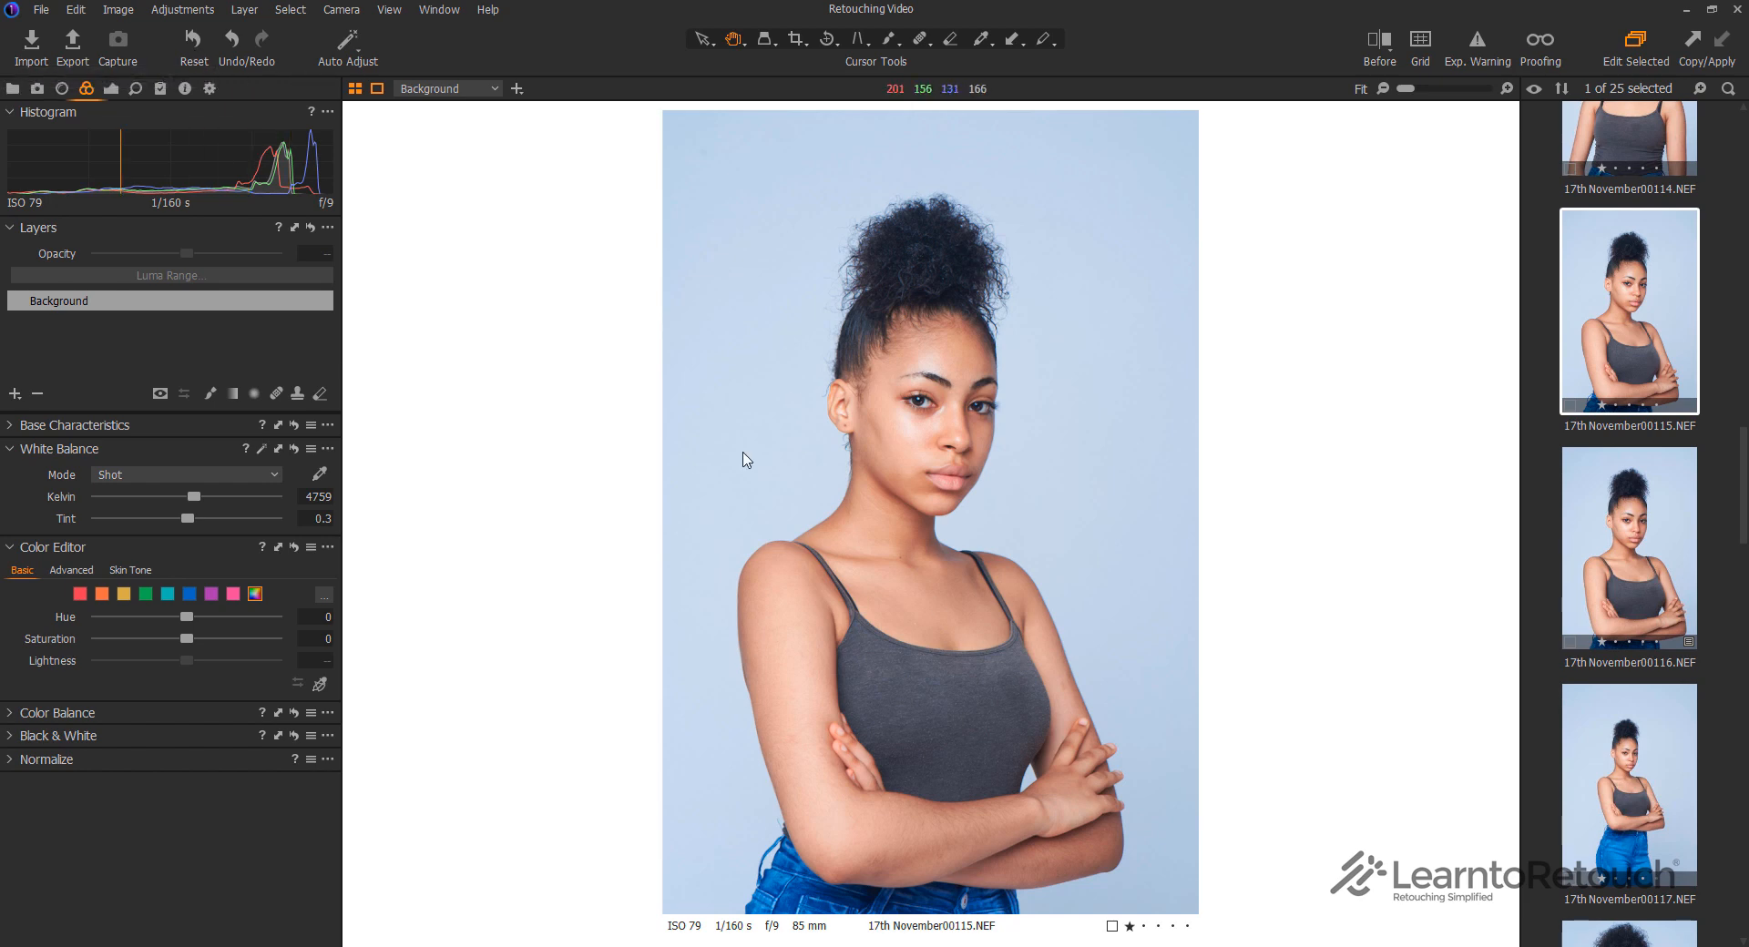
Try a white balance of about 1232 Kelvin and tint -38.3 on photo 00115, then reset its adjustments
{"action": "left_click_drag", "start_coordinate": [194, 496], "coordinate": [118, 519]}
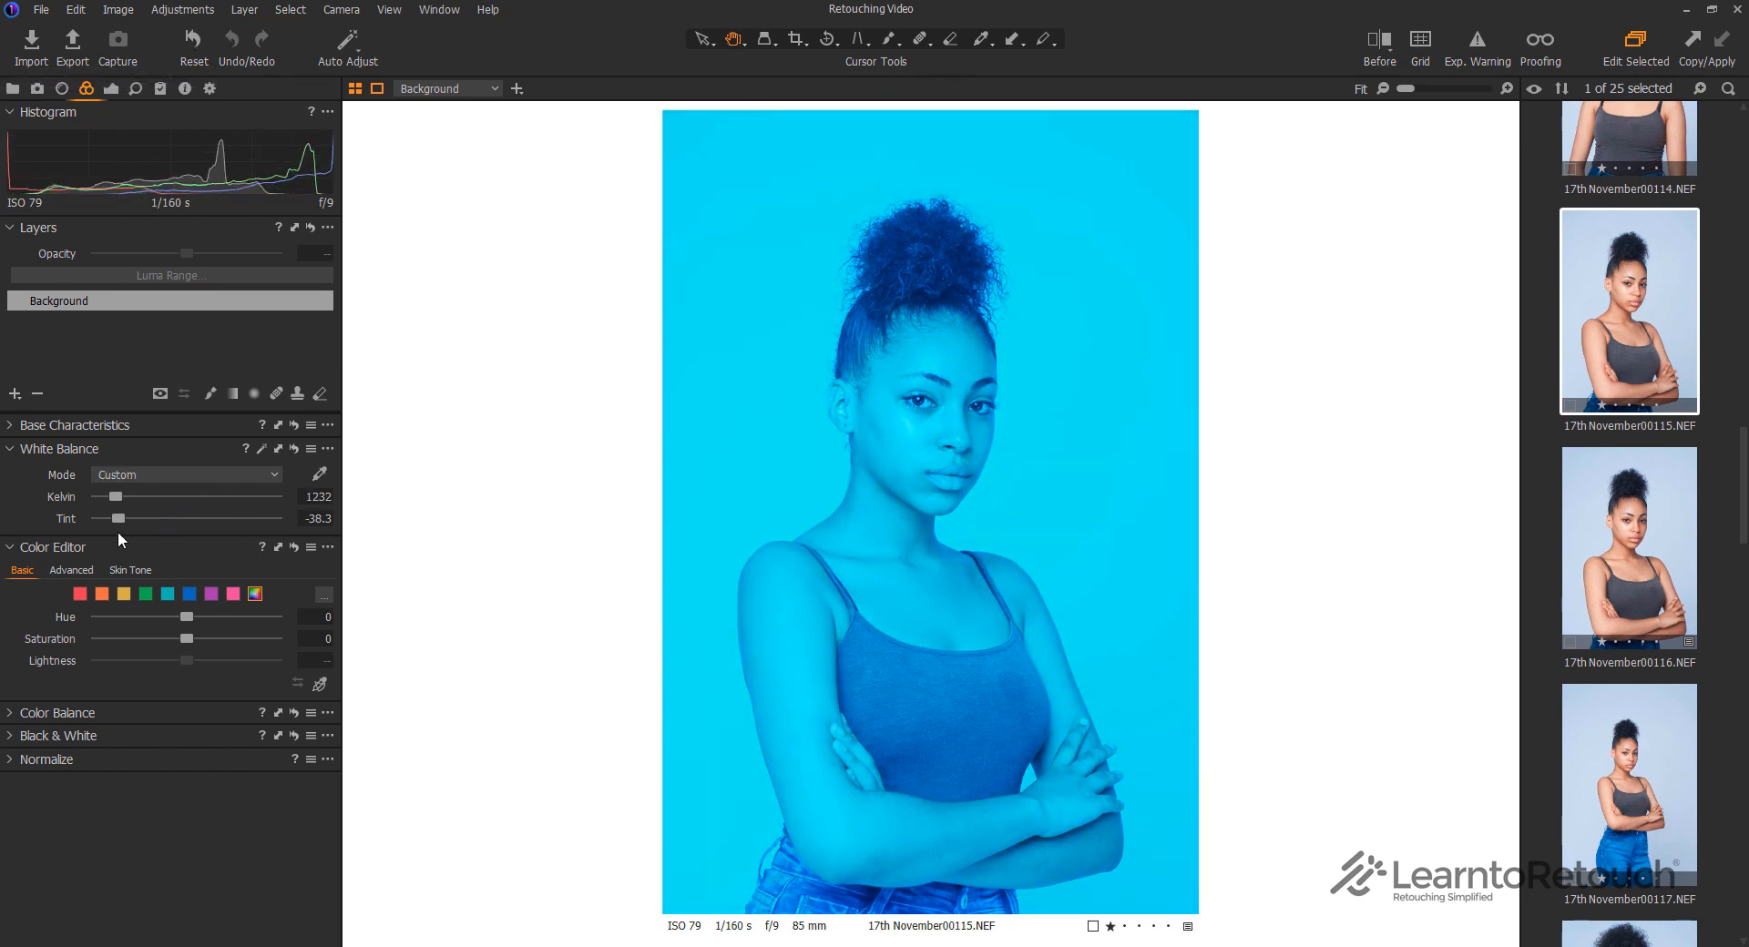
{"action": "left_click", "coordinate": [193, 45]}
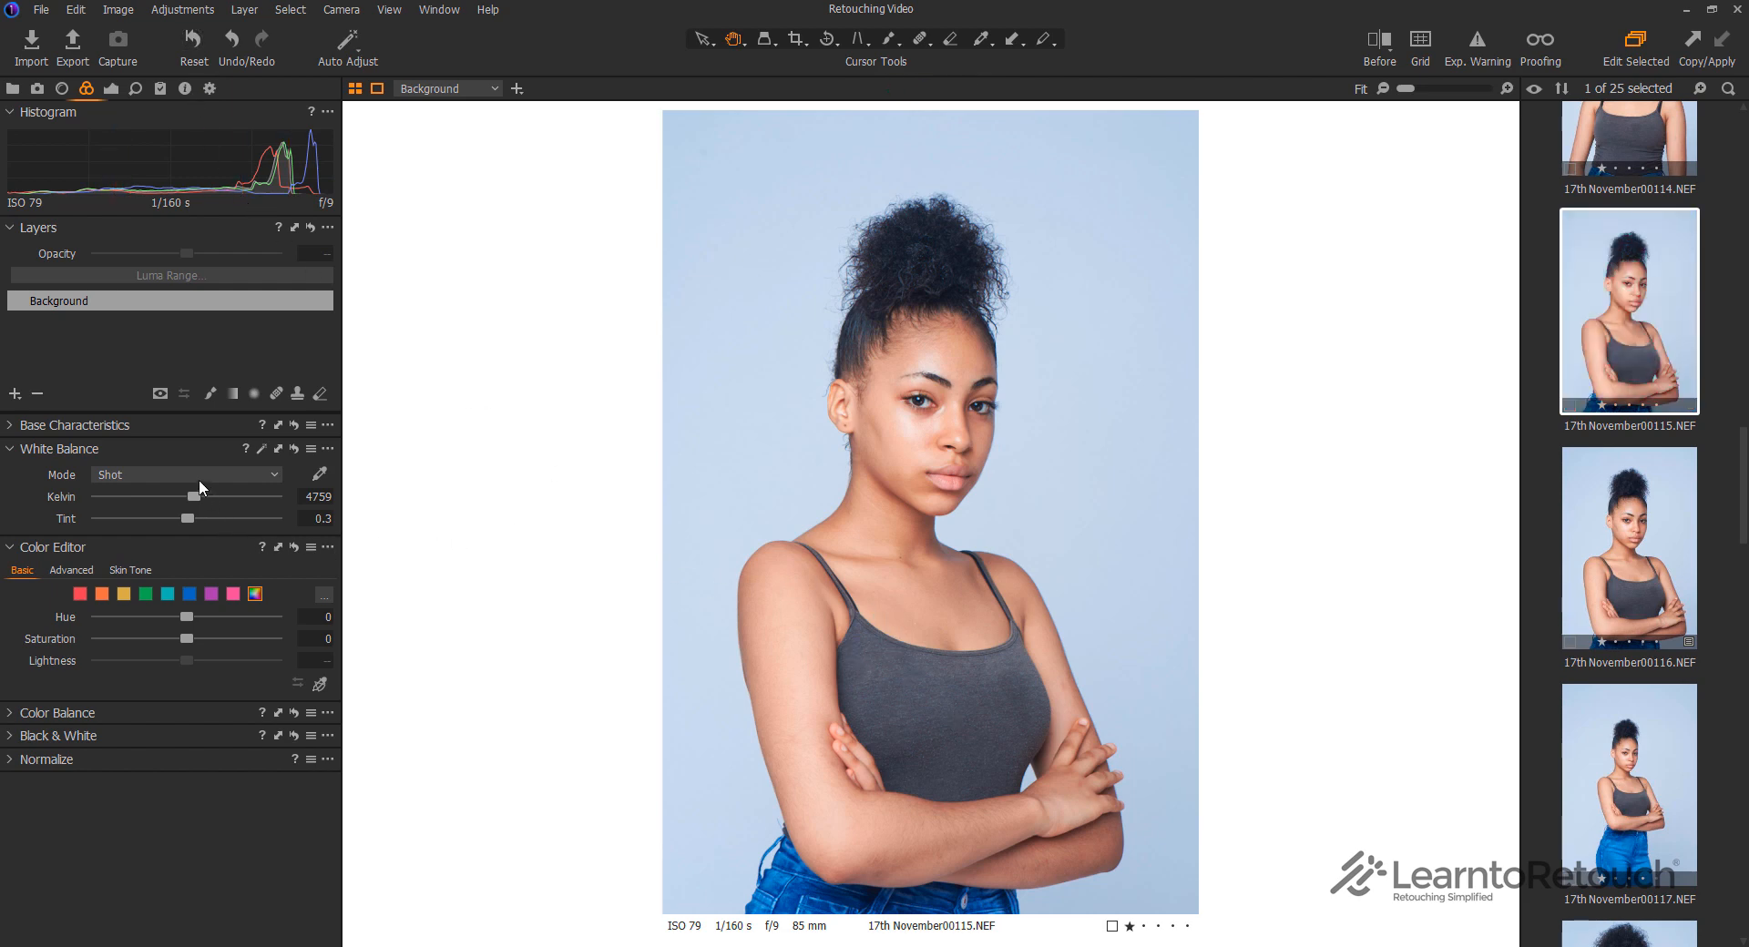
Try a white balance of about 6392 Kelvin and tint 29.9 on photo 00115, then undo the changes
{"action": "left_click_drag", "start_coordinate": [194, 496], "coordinate": [241, 518]}
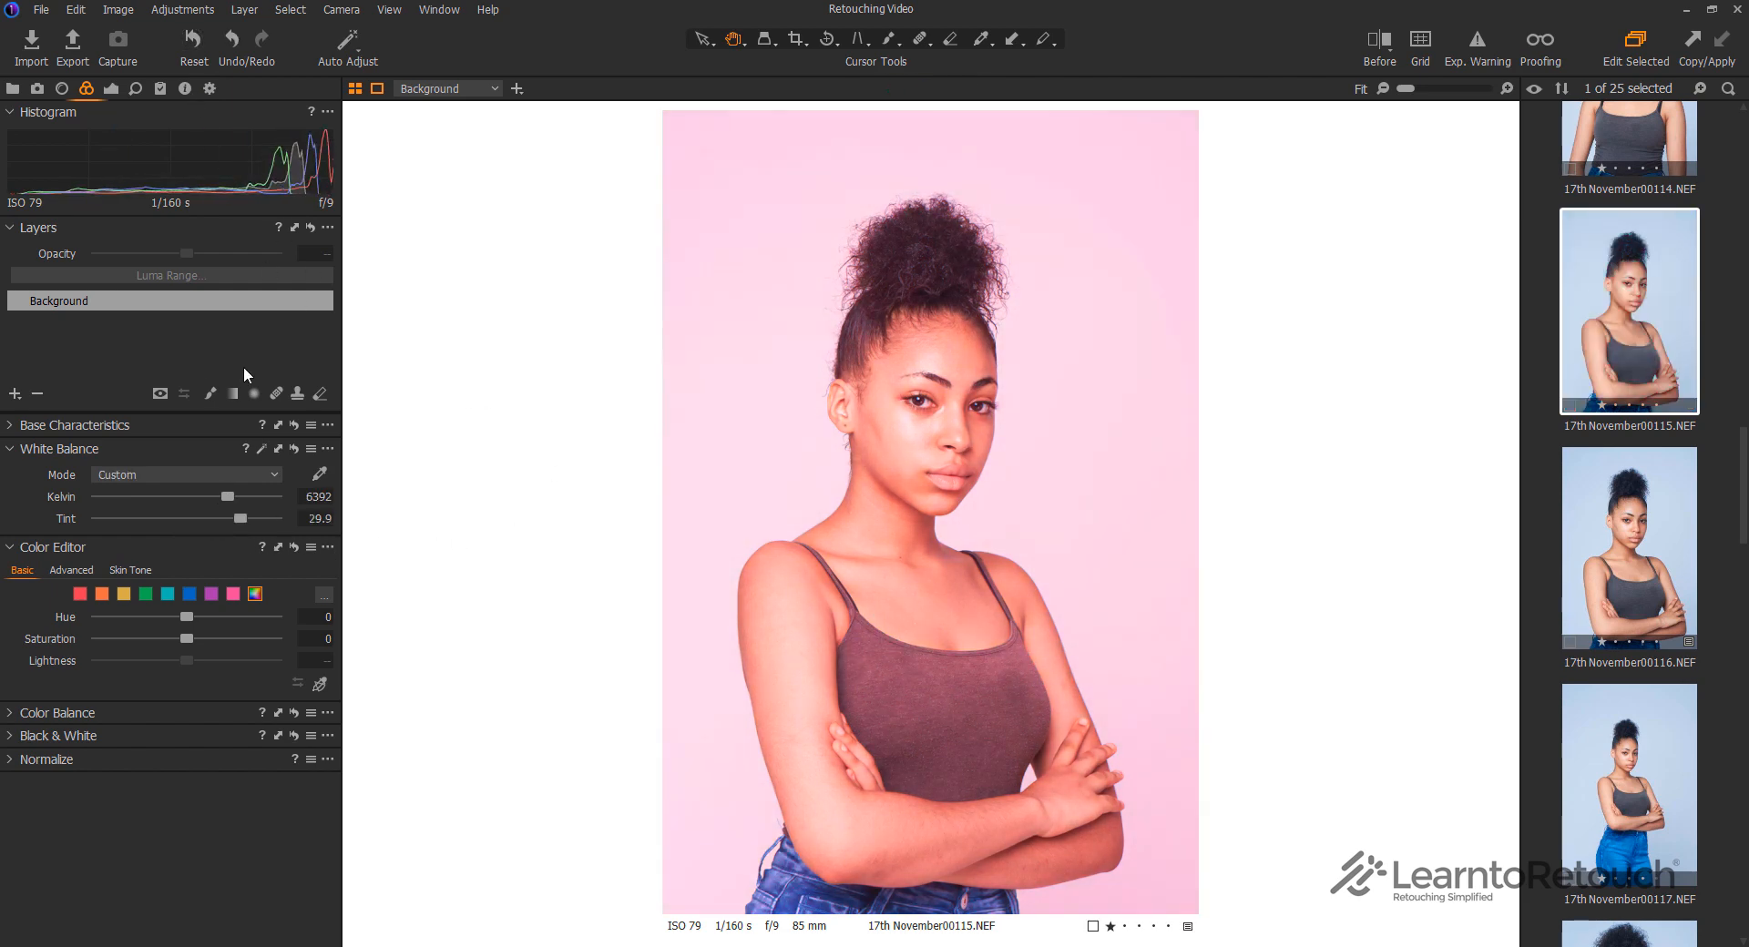
{"action": "left_click", "coordinate": [231, 43]}
{"action": "left_click", "coordinate": [232, 42]}
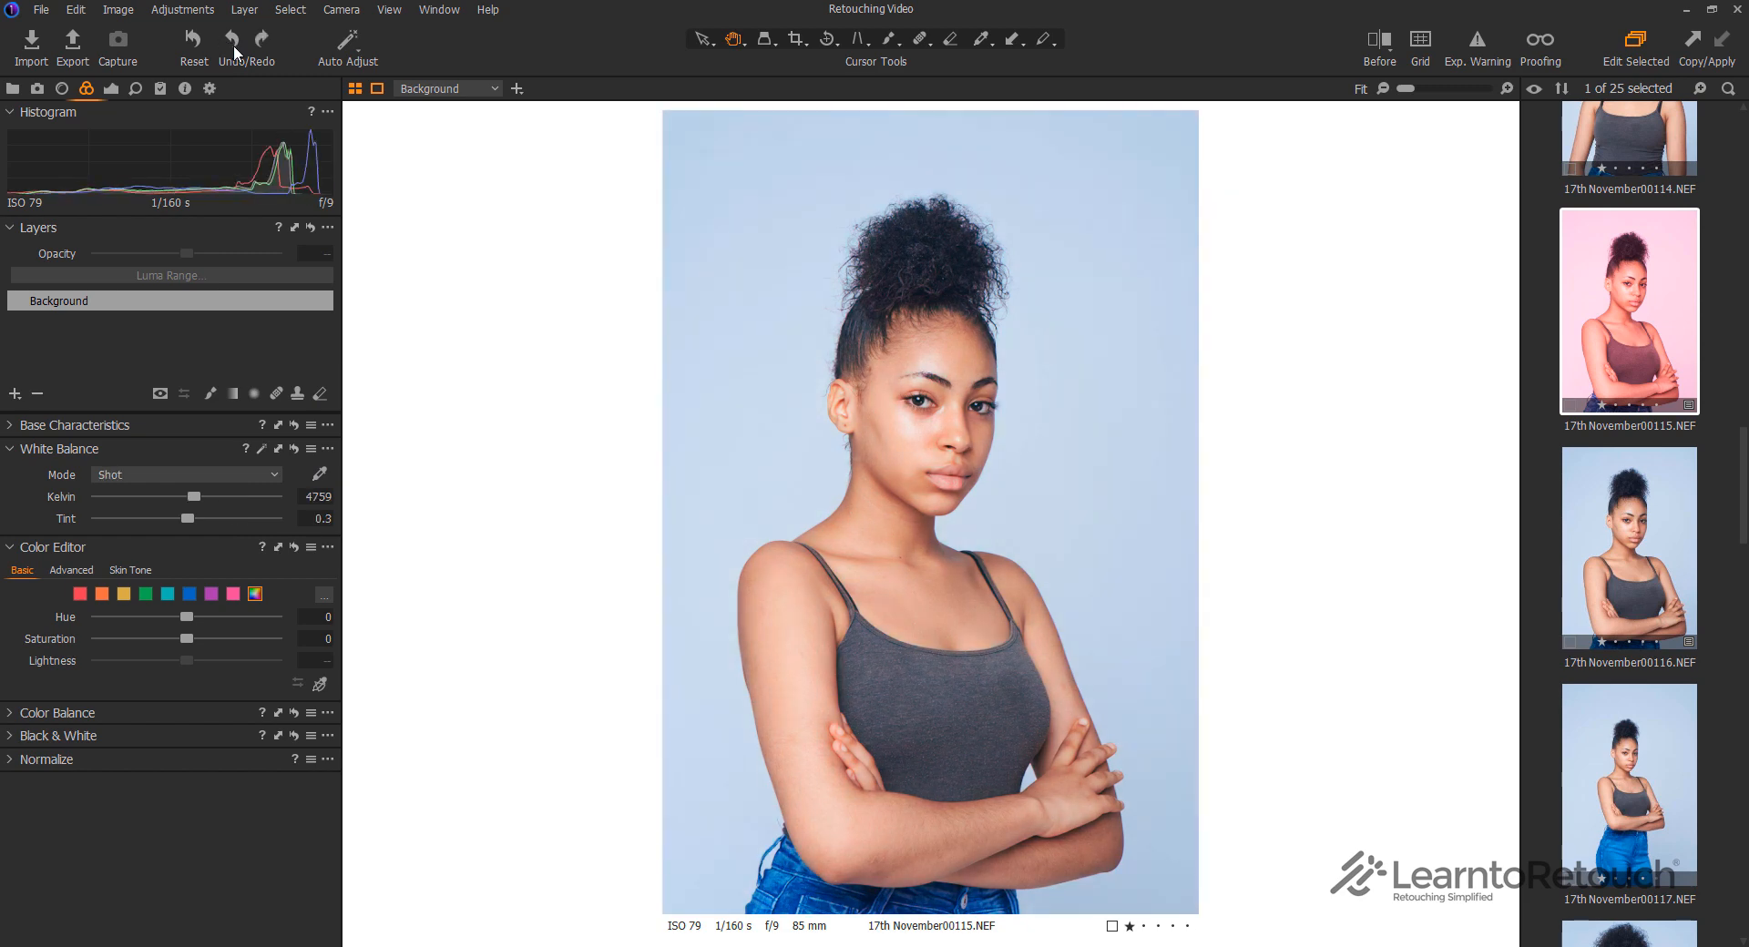
{"action": "left_click", "coordinate": [233, 42]}
{"action": "left_click", "coordinate": [233, 43]}
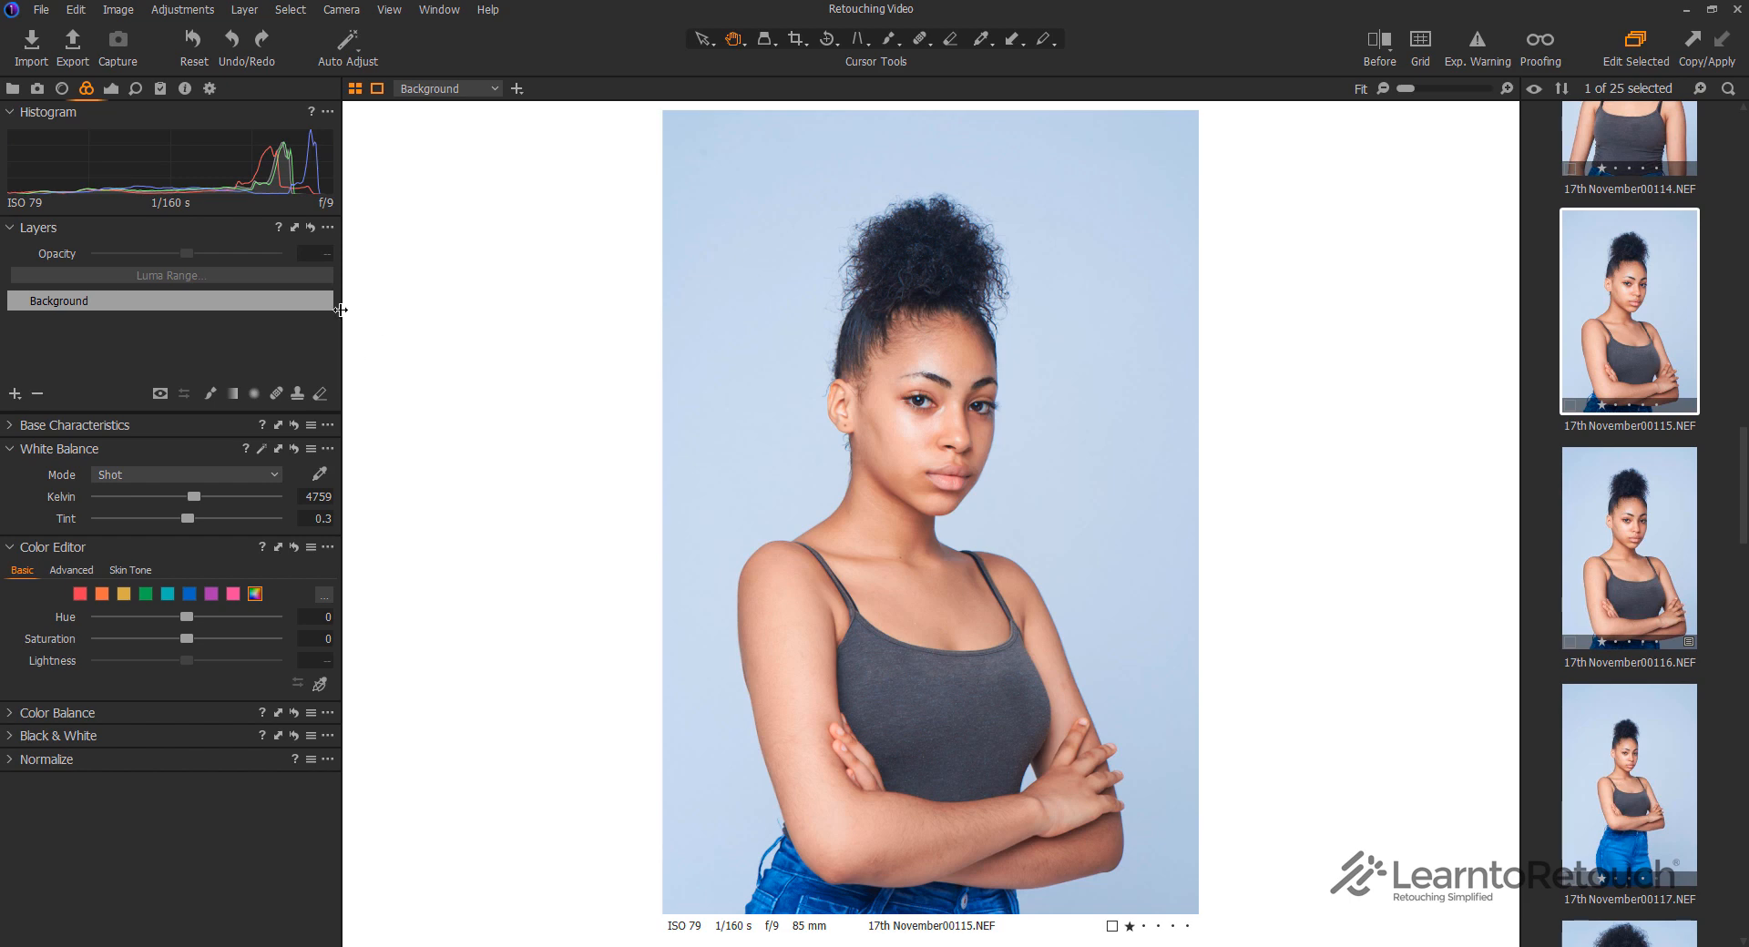
Redo the white balance change on photo 00115, then undo it again
{"action": "left_click", "coordinate": [264, 46]}
{"action": "left_click", "coordinate": [266, 44]}
{"action": "left_click", "coordinate": [268, 42]}
{"action": "left_click", "coordinate": [268, 40]}
{"action": "left_click", "coordinate": [268, 40]}
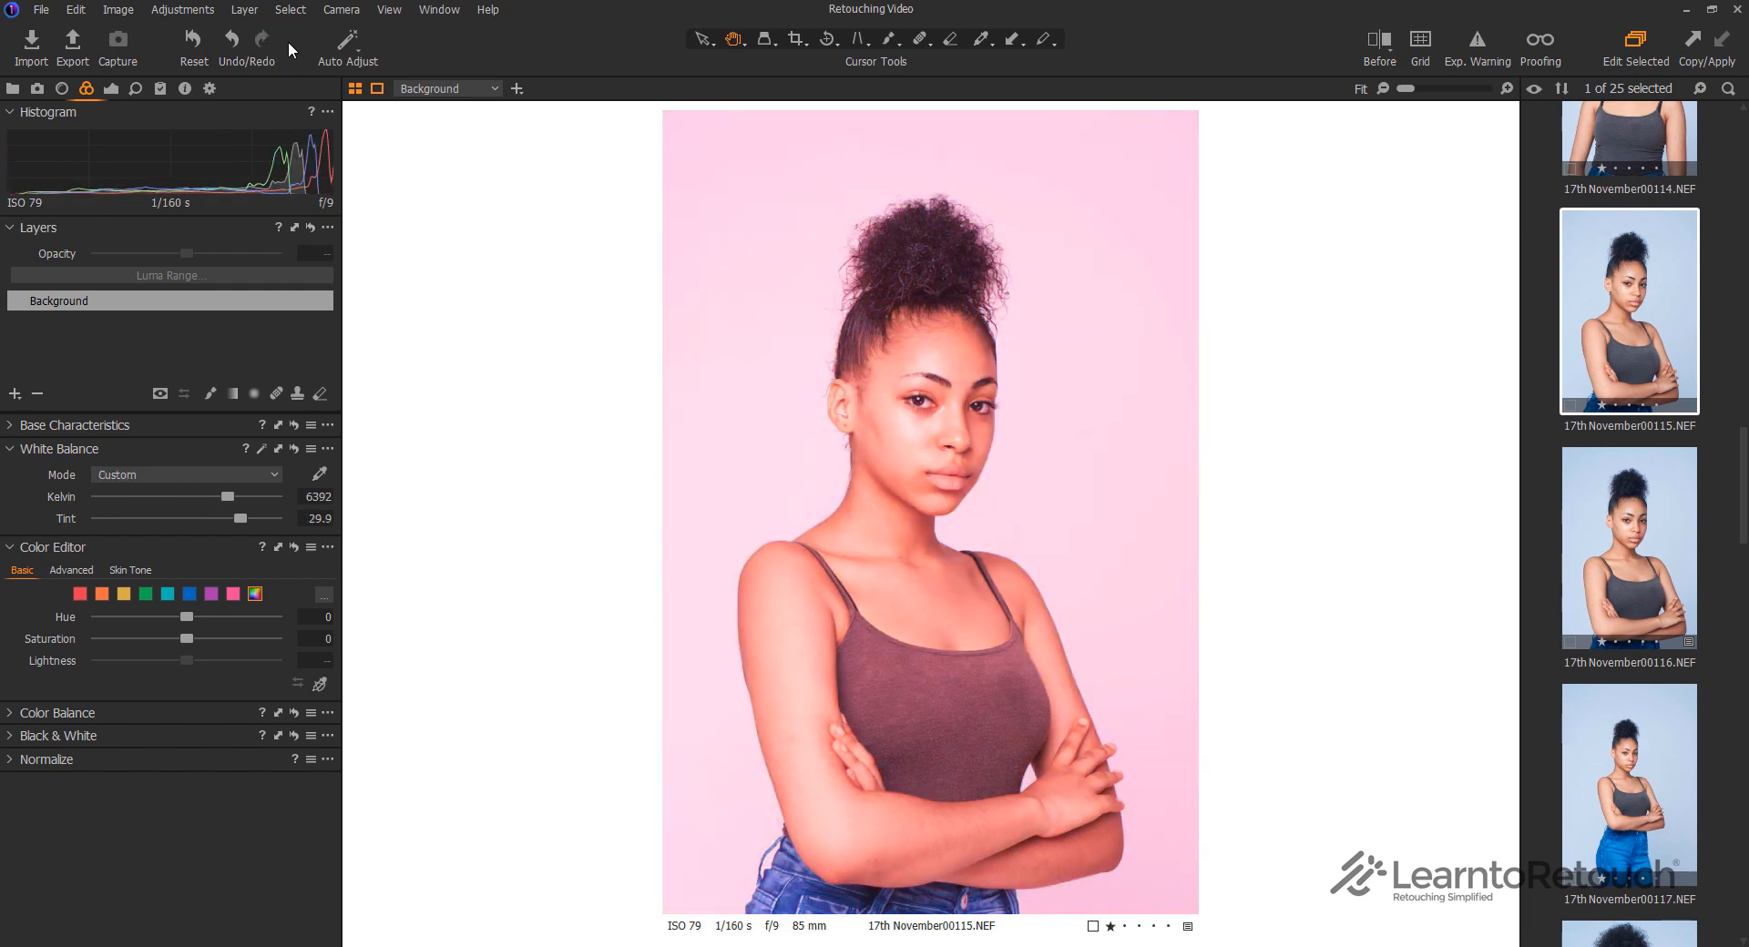
{"action": "left_click", "coordinate": [241, 39]}
{"action": "left_click", "coordinate": [242, 40]}
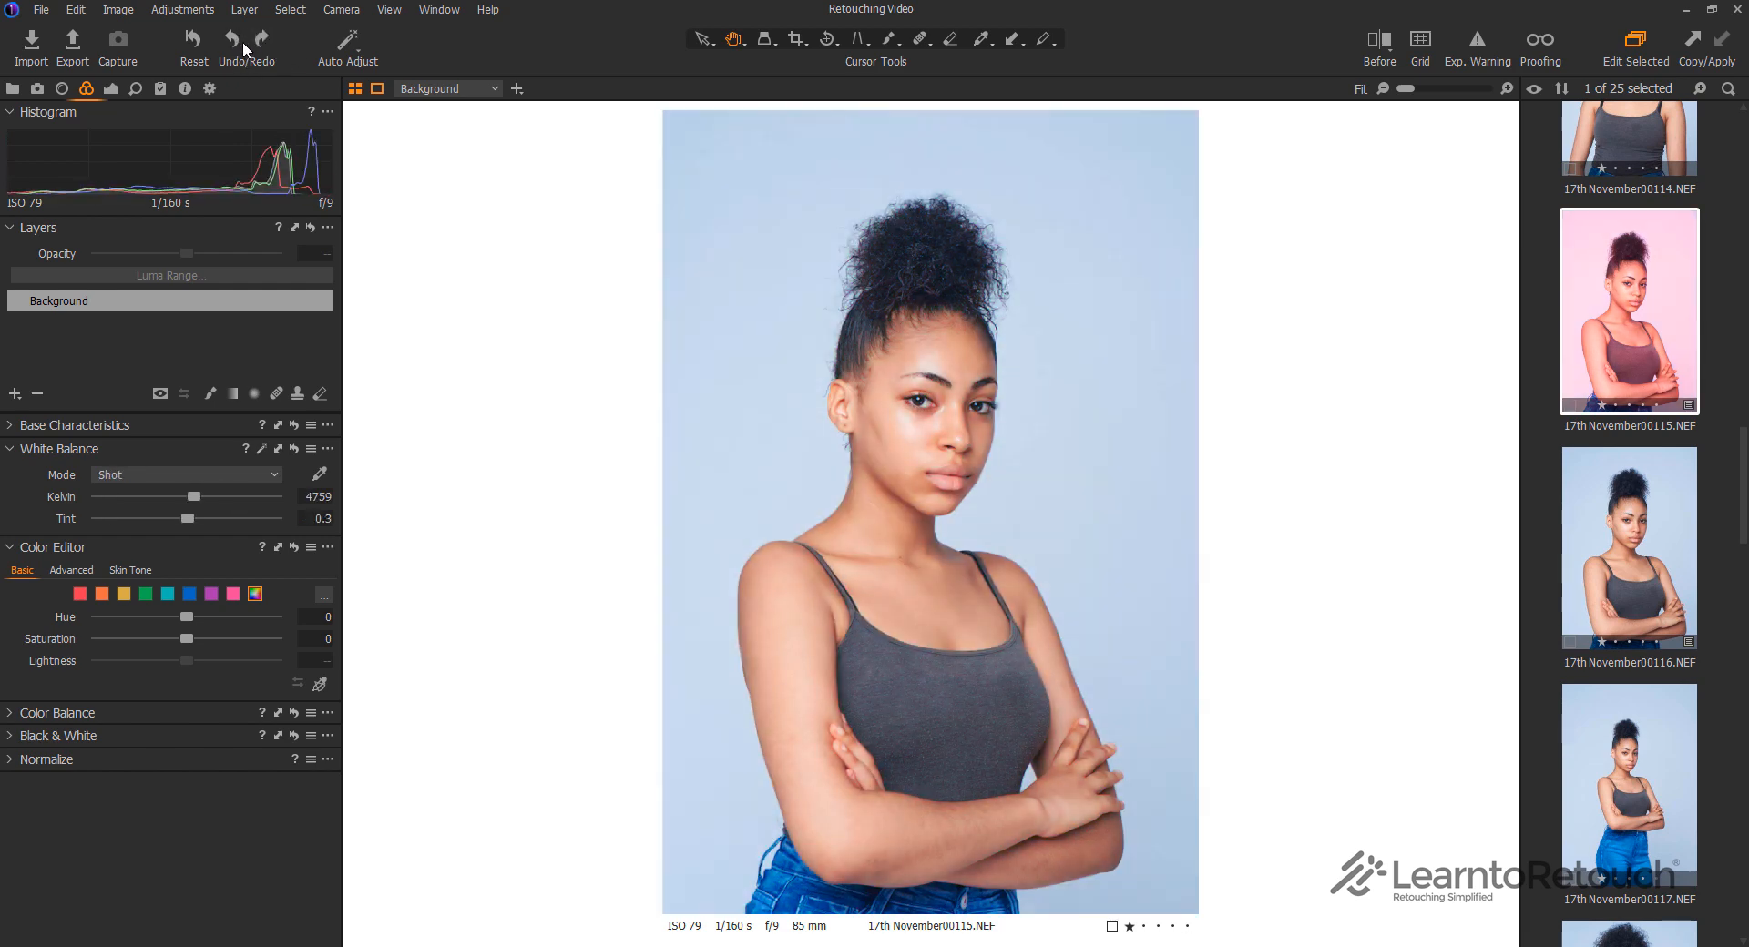
{"action": "left_click", "coordinate": [242, 40]}
{"action": "left_click", "coordinate": [242, 40]}
{"action": "left_click", "coordinate": [238, 51]}
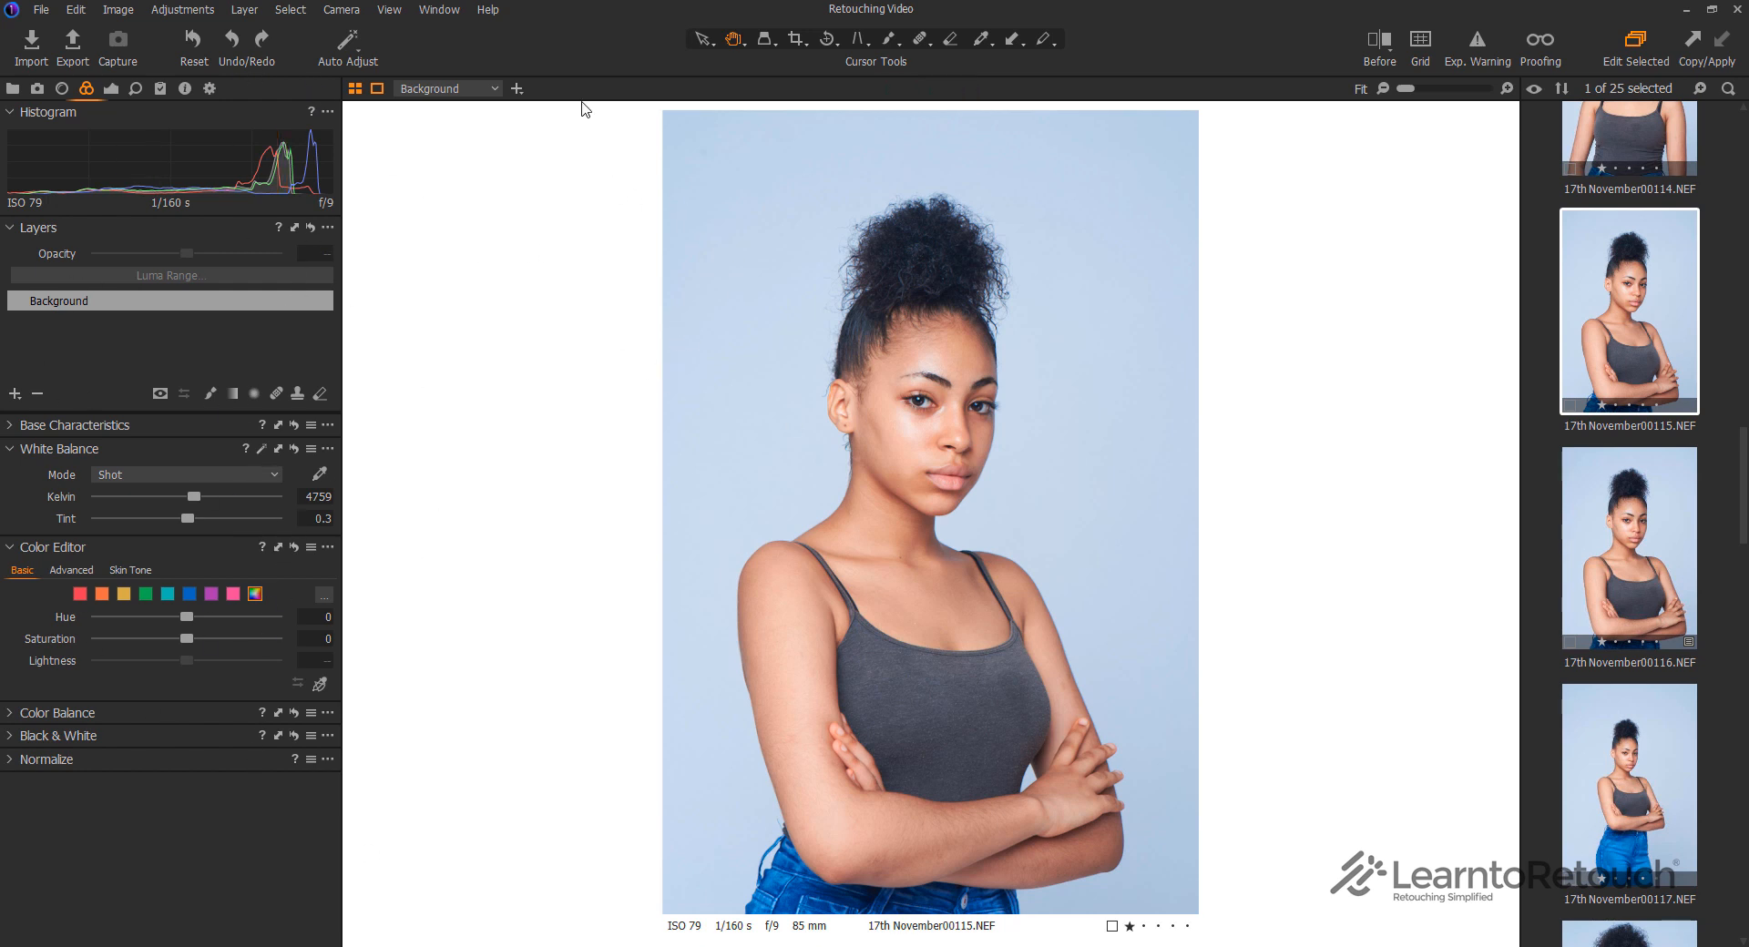
Try an automatic adjustment on photo 00115, then undo and reset it
{"action": "key", "text": "ctrl+y"}
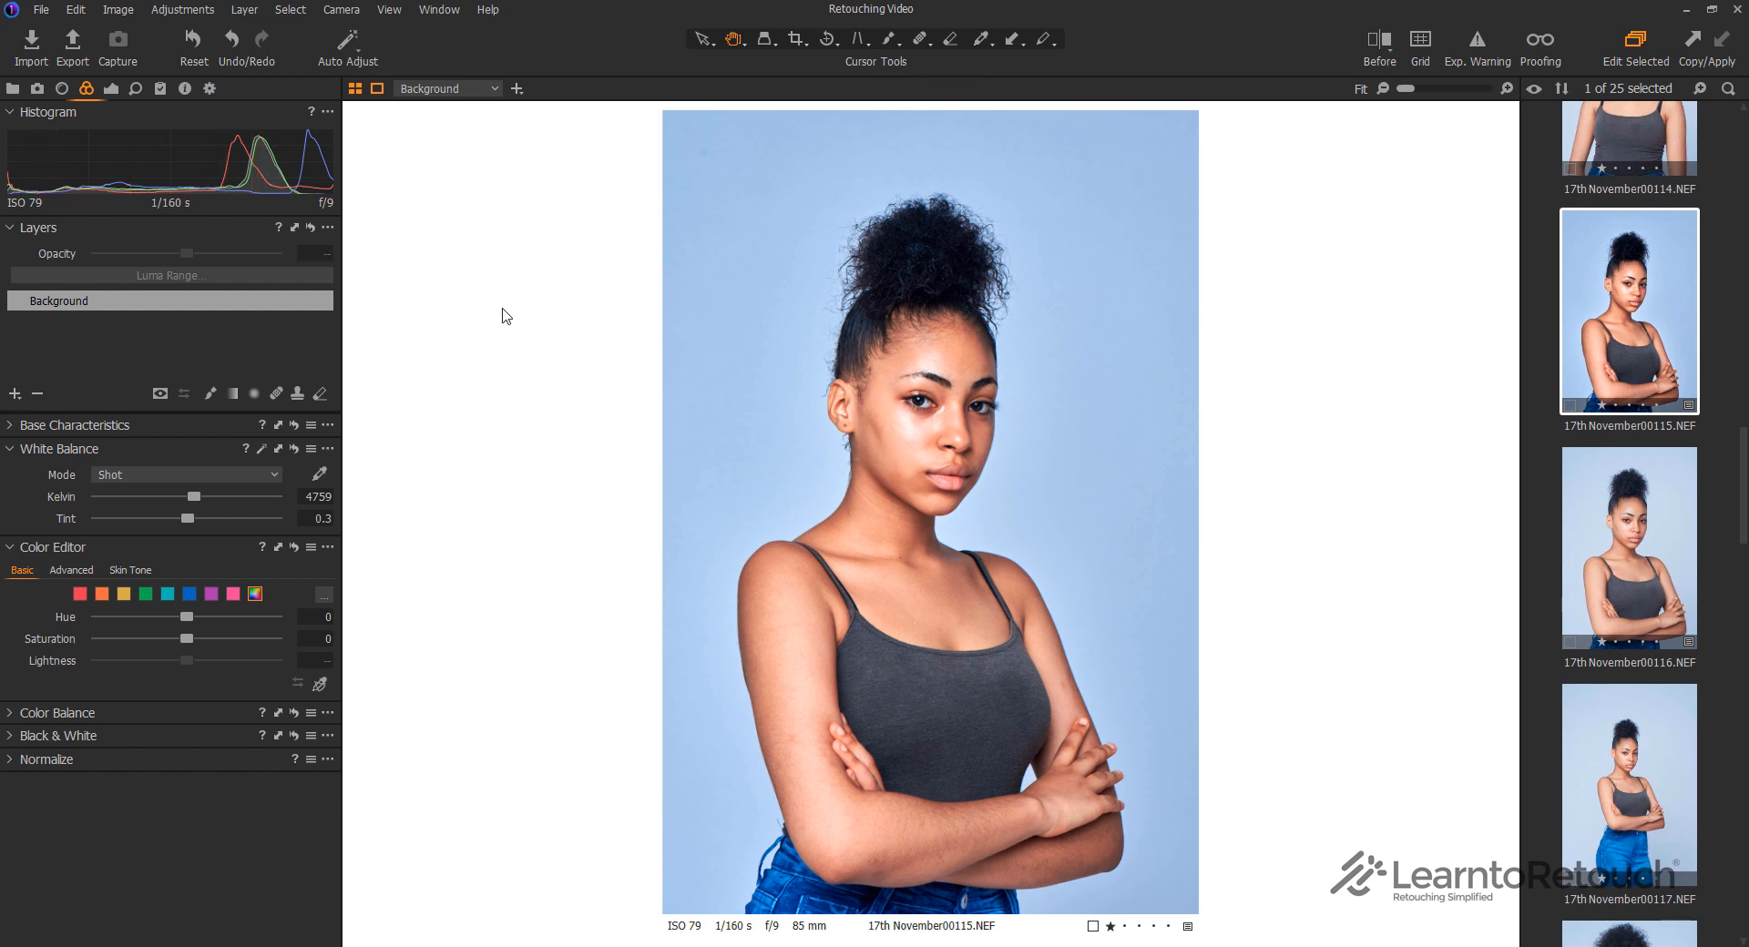
{"action": "left_click", "coordinate": [360, 55]}
{"action": "left_click", "coordinate": [238, 51]}
{"action": "left_click", "coordinate": [195, 51]}
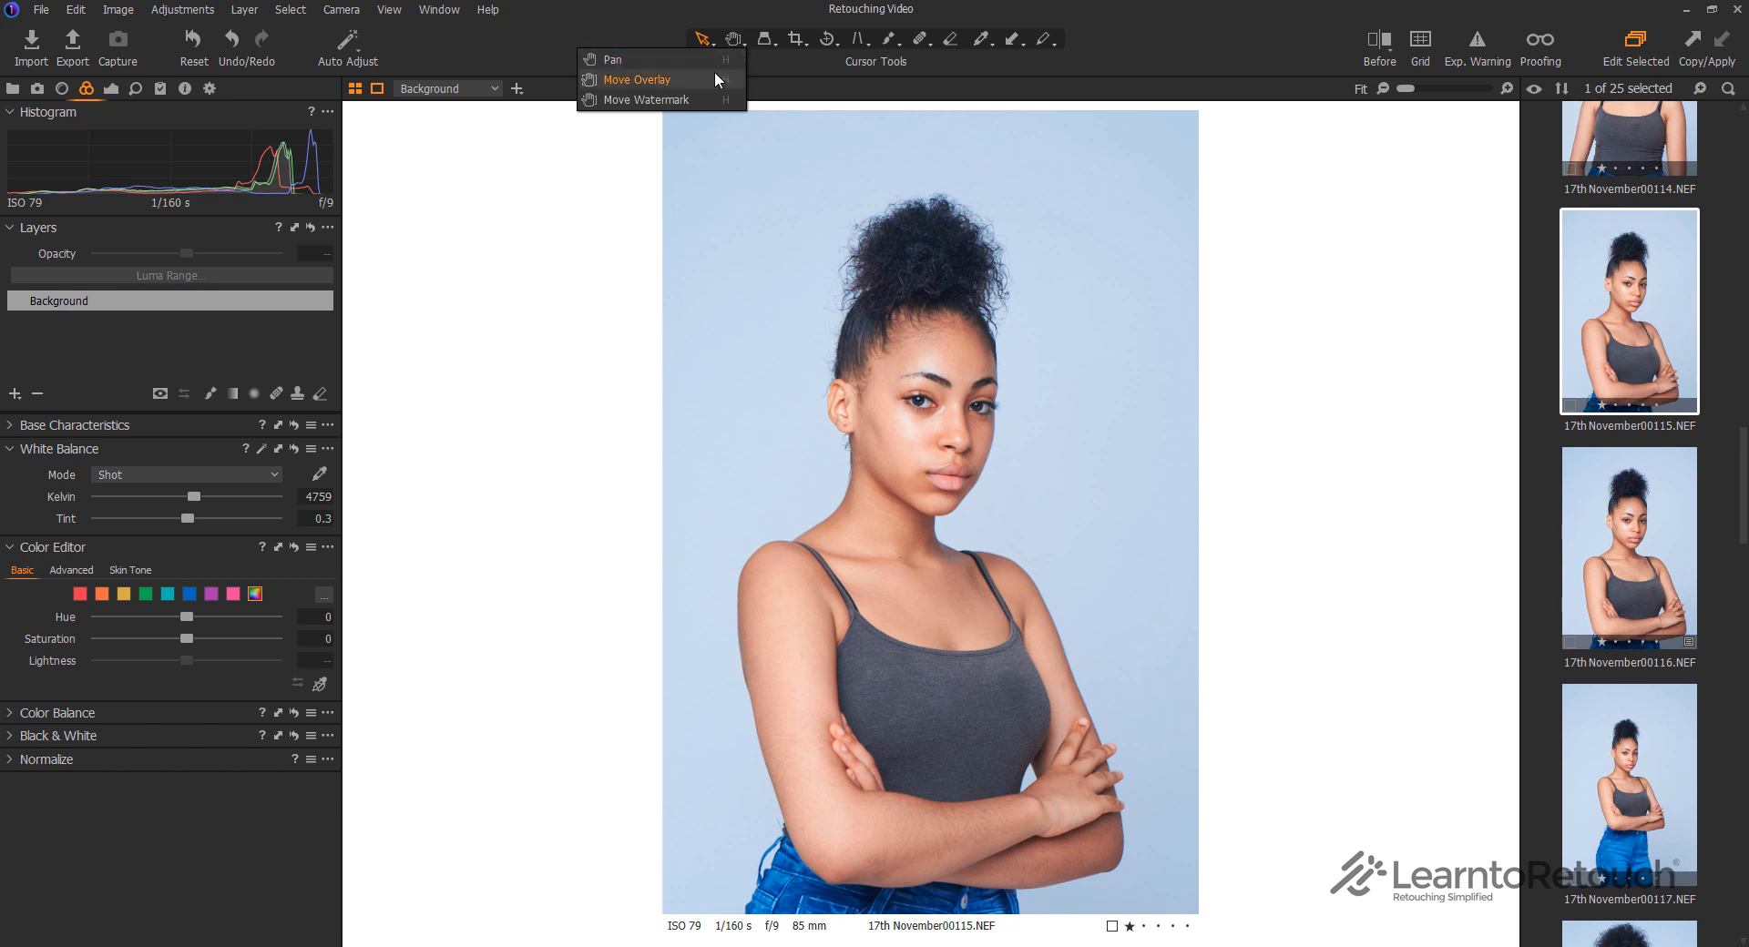
Review the tool variants and options available under the Select, Pan and Loupe cursor tools
{"action": "left_click", "coordinate": [692, 60]}
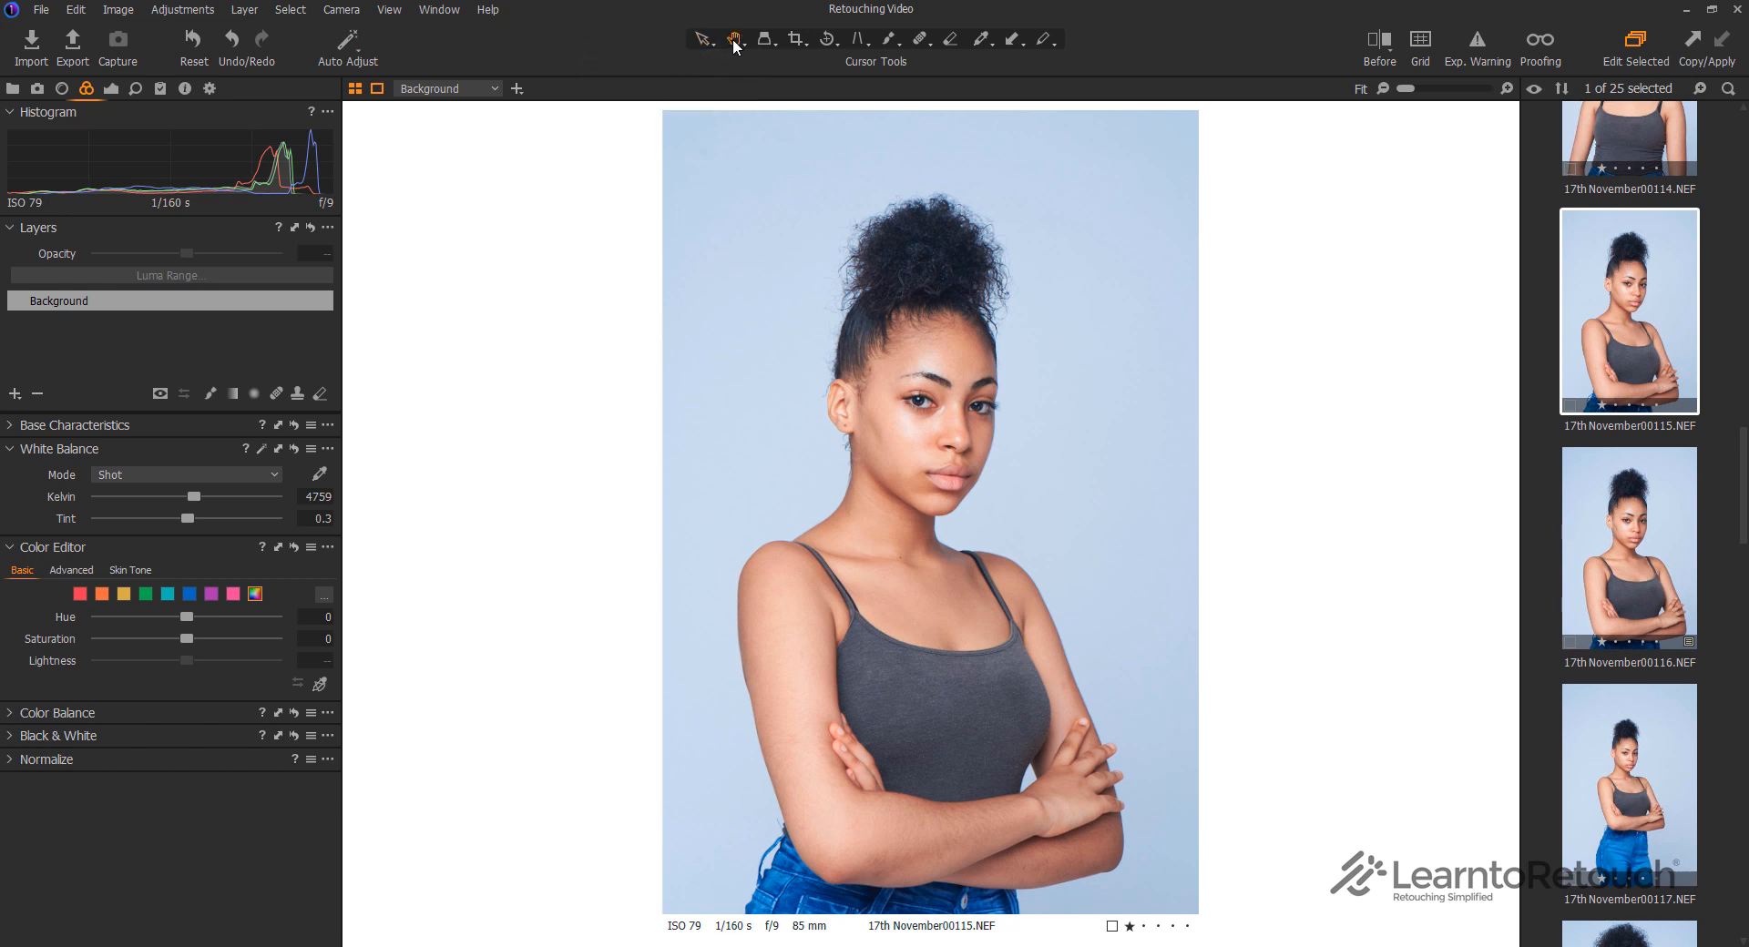
{"action": "left_click", "coordinate": [740, 39]}
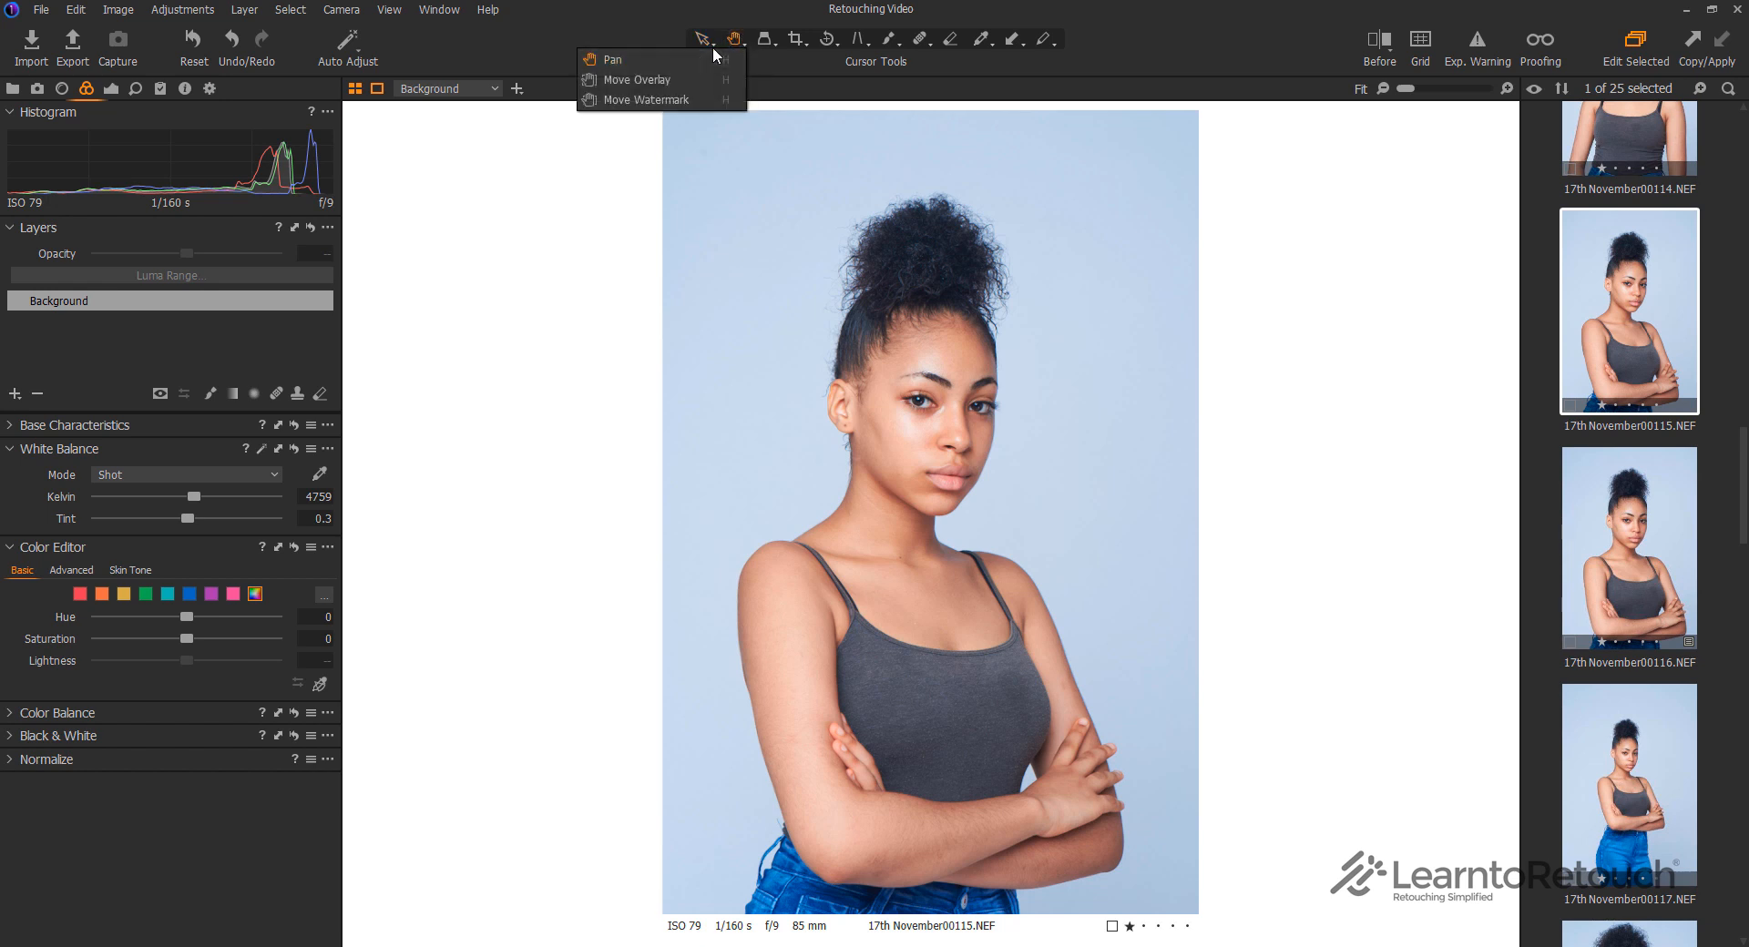
{"action": "left_click", "coordinate": [712, 42]}
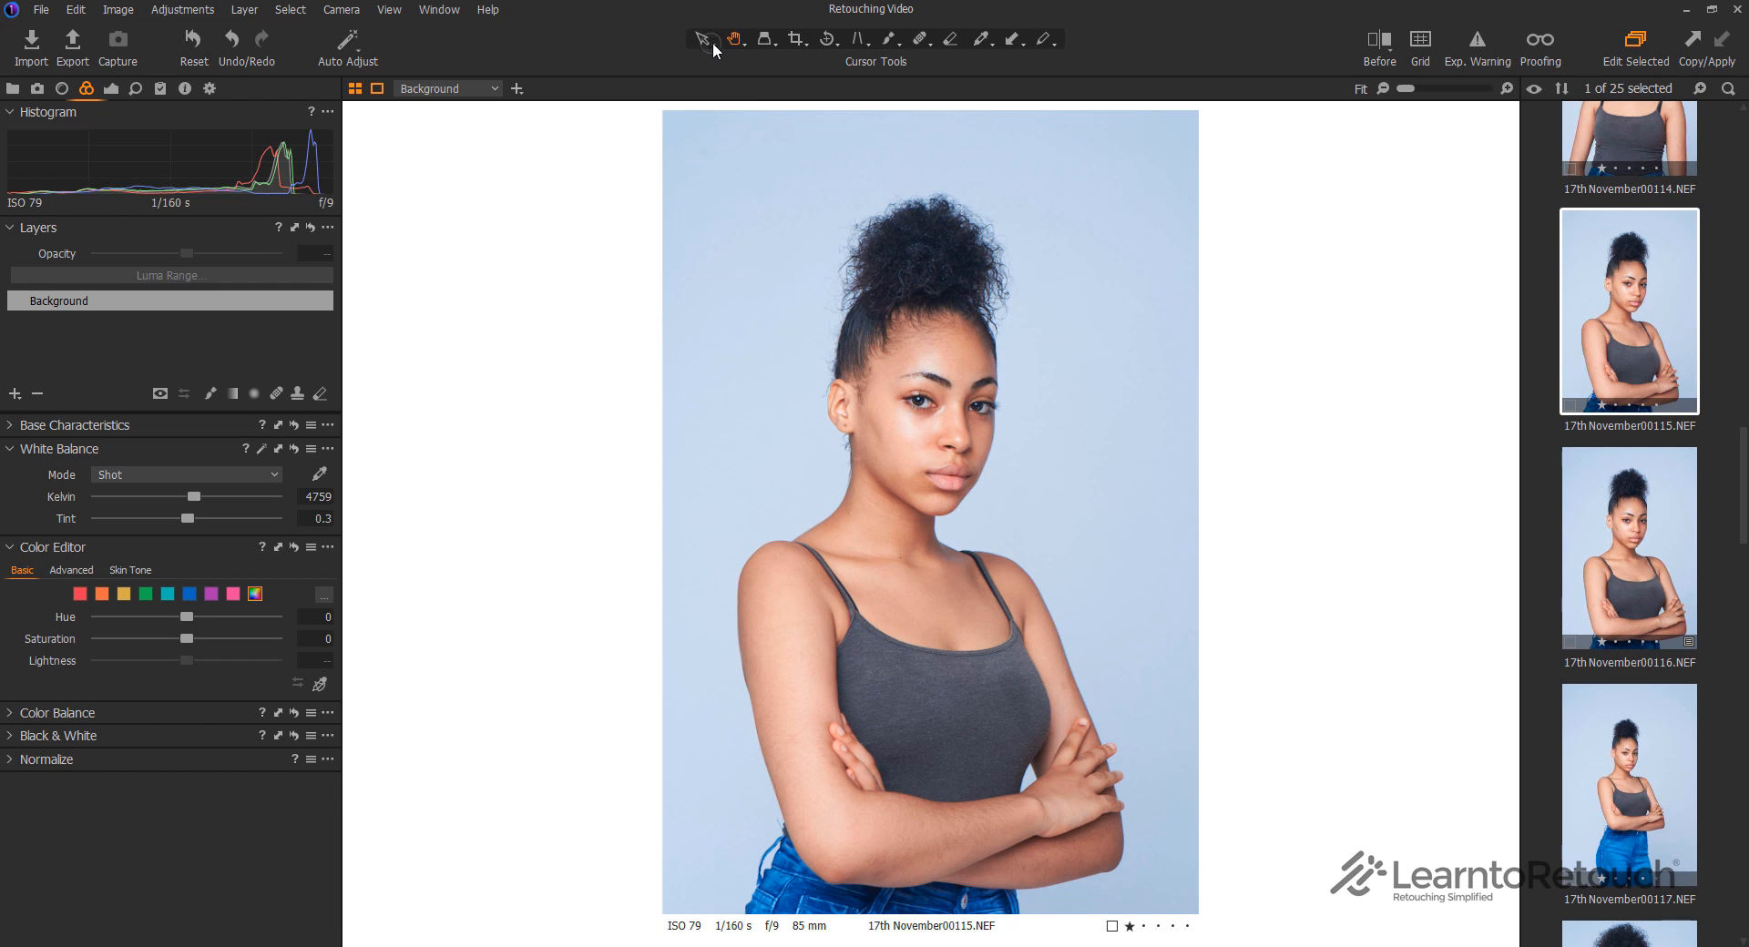
{"action": "left_click", "coordinate": [712, 44]}
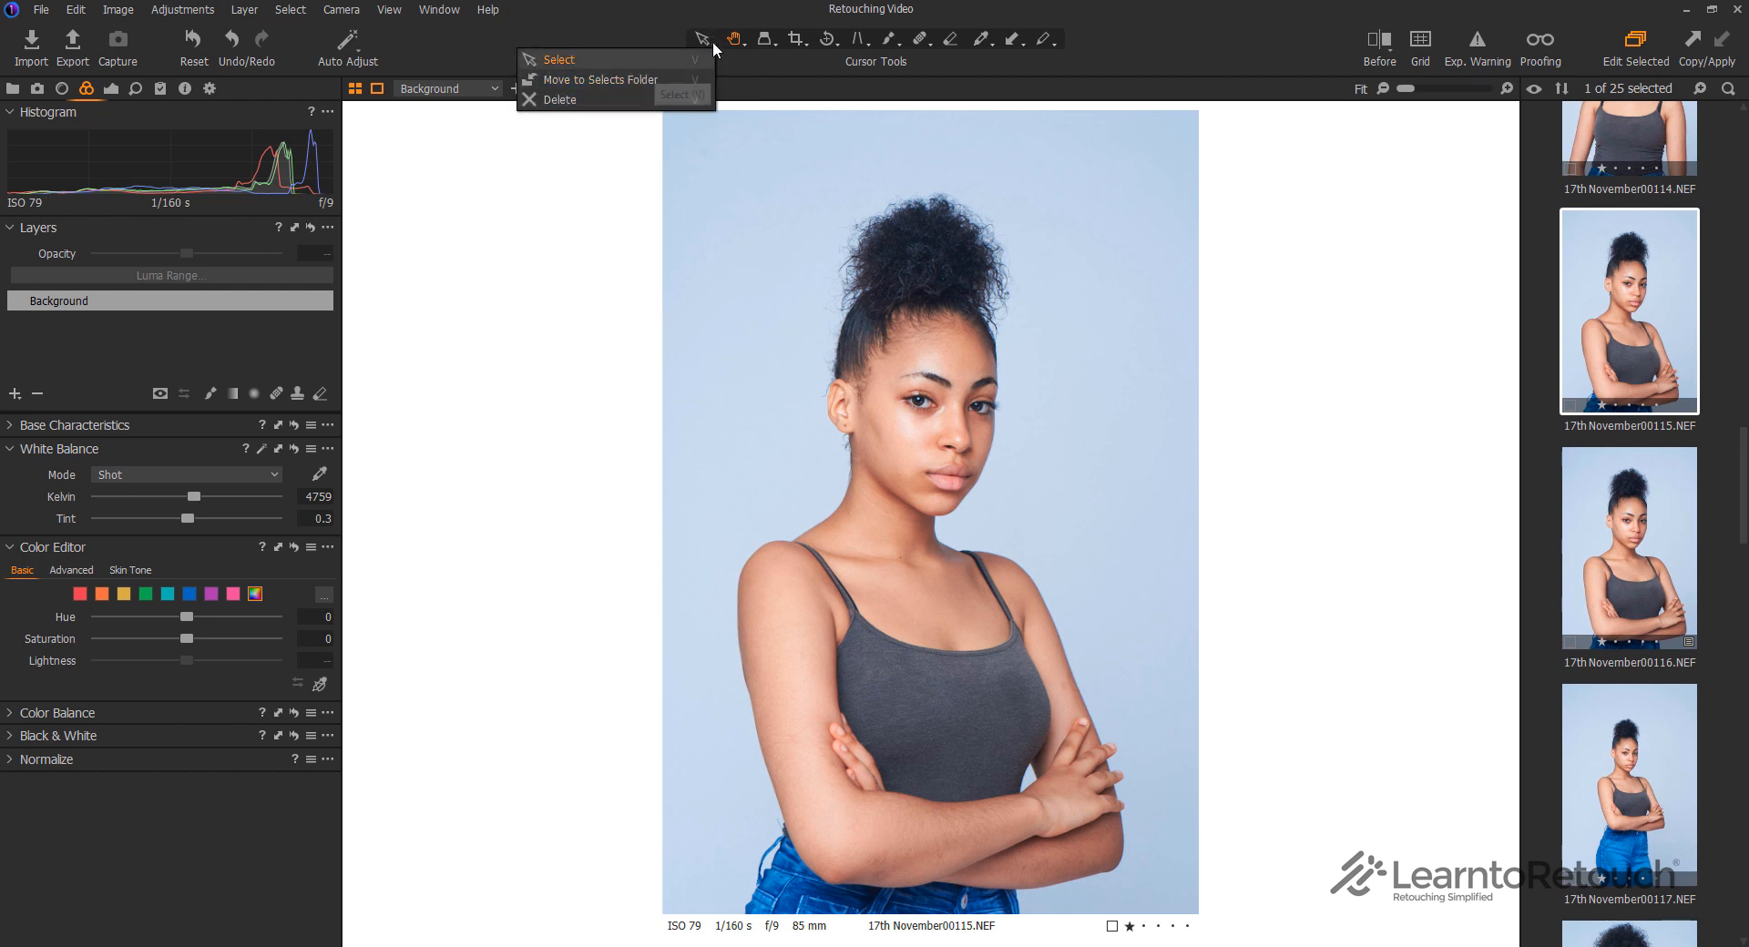
{"action": "left_click", "coordinate": [740, 41]}
{"action": "left_click", "coordinate": [741, 42]}
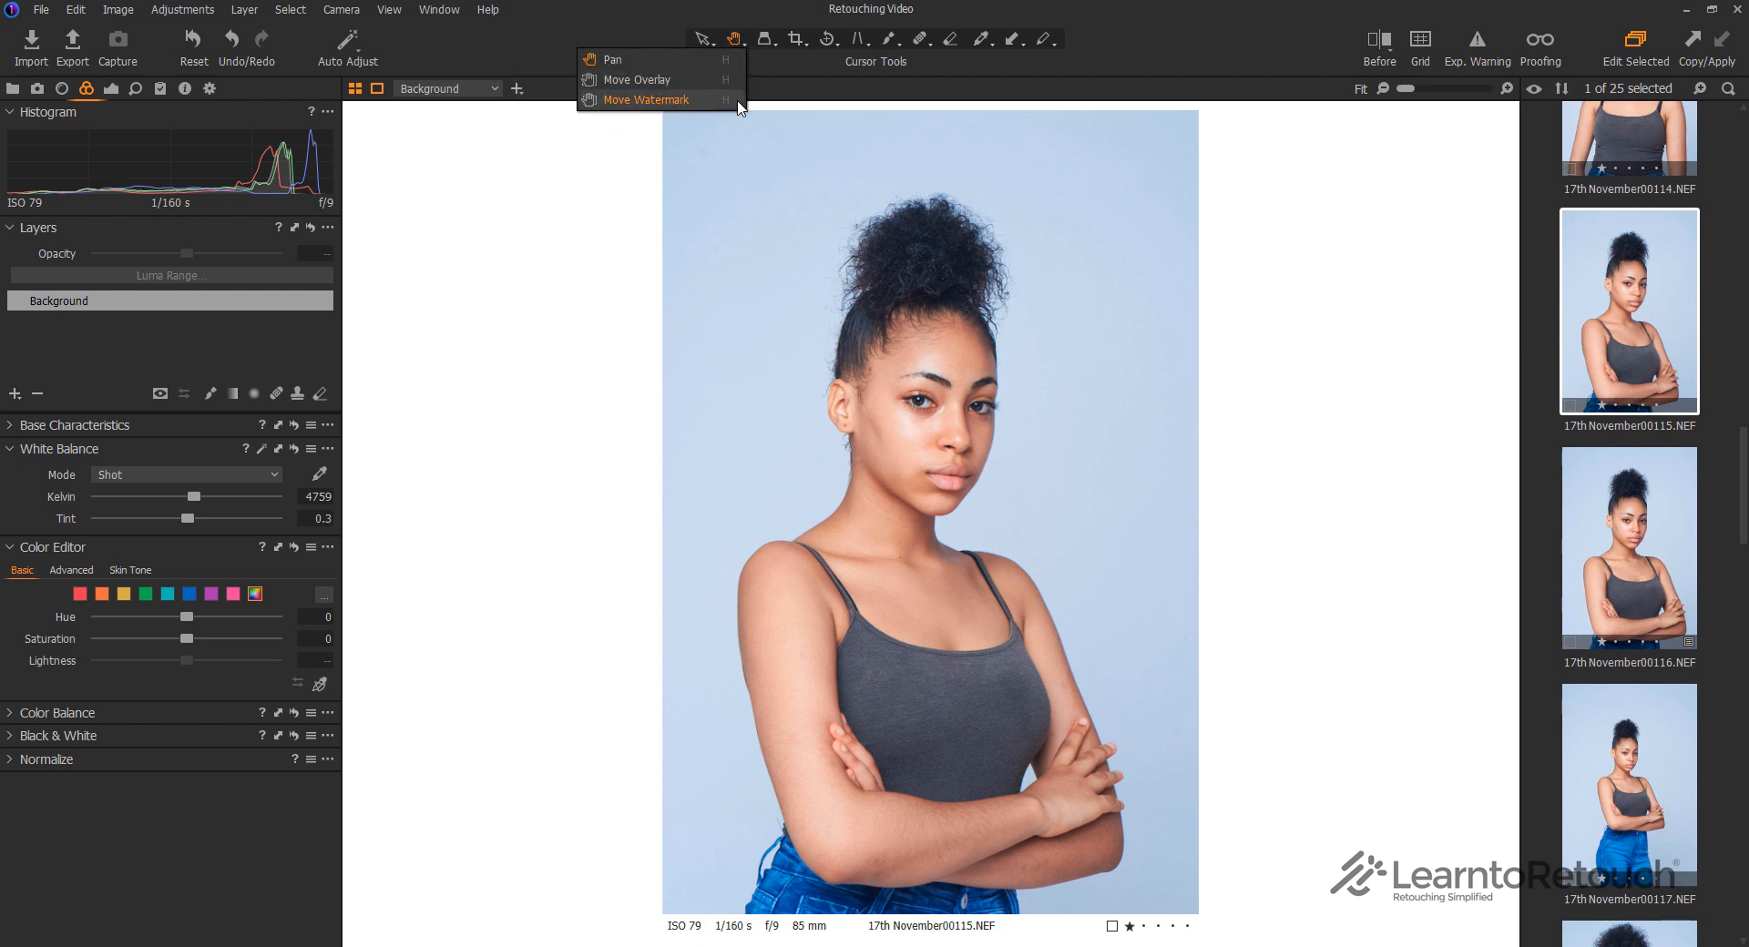
{"action": "left_click", "coordinate": [769, 42]}
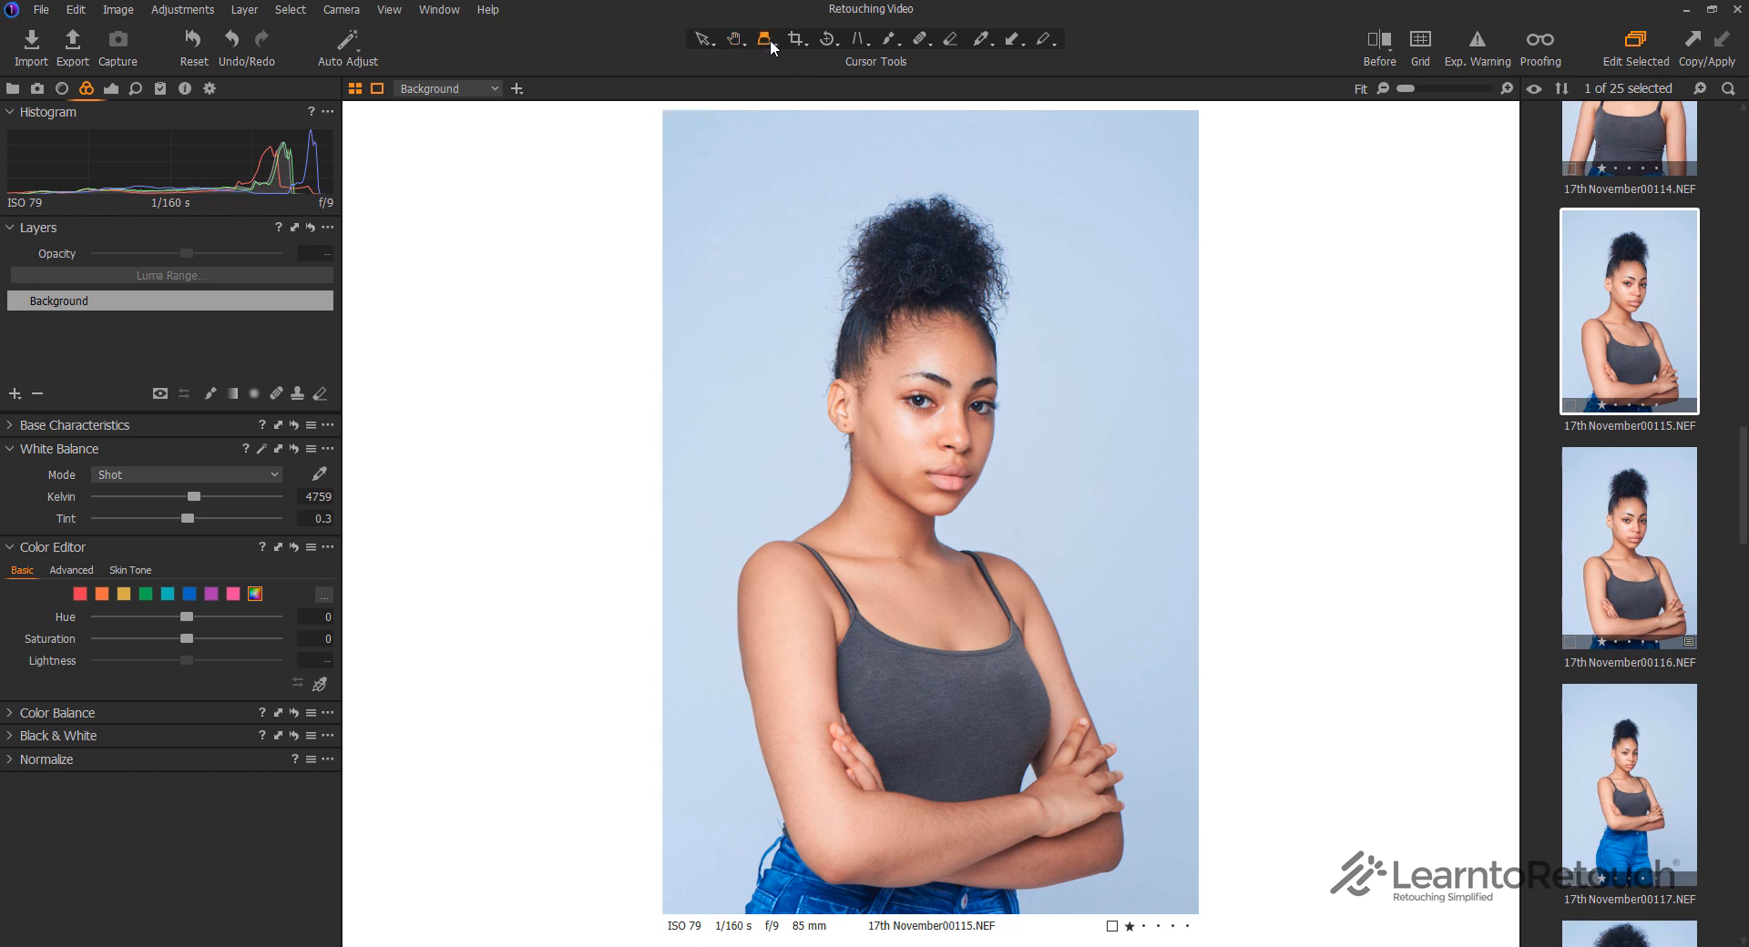
{"action": "left_click", "coordinate": [769, 42]}
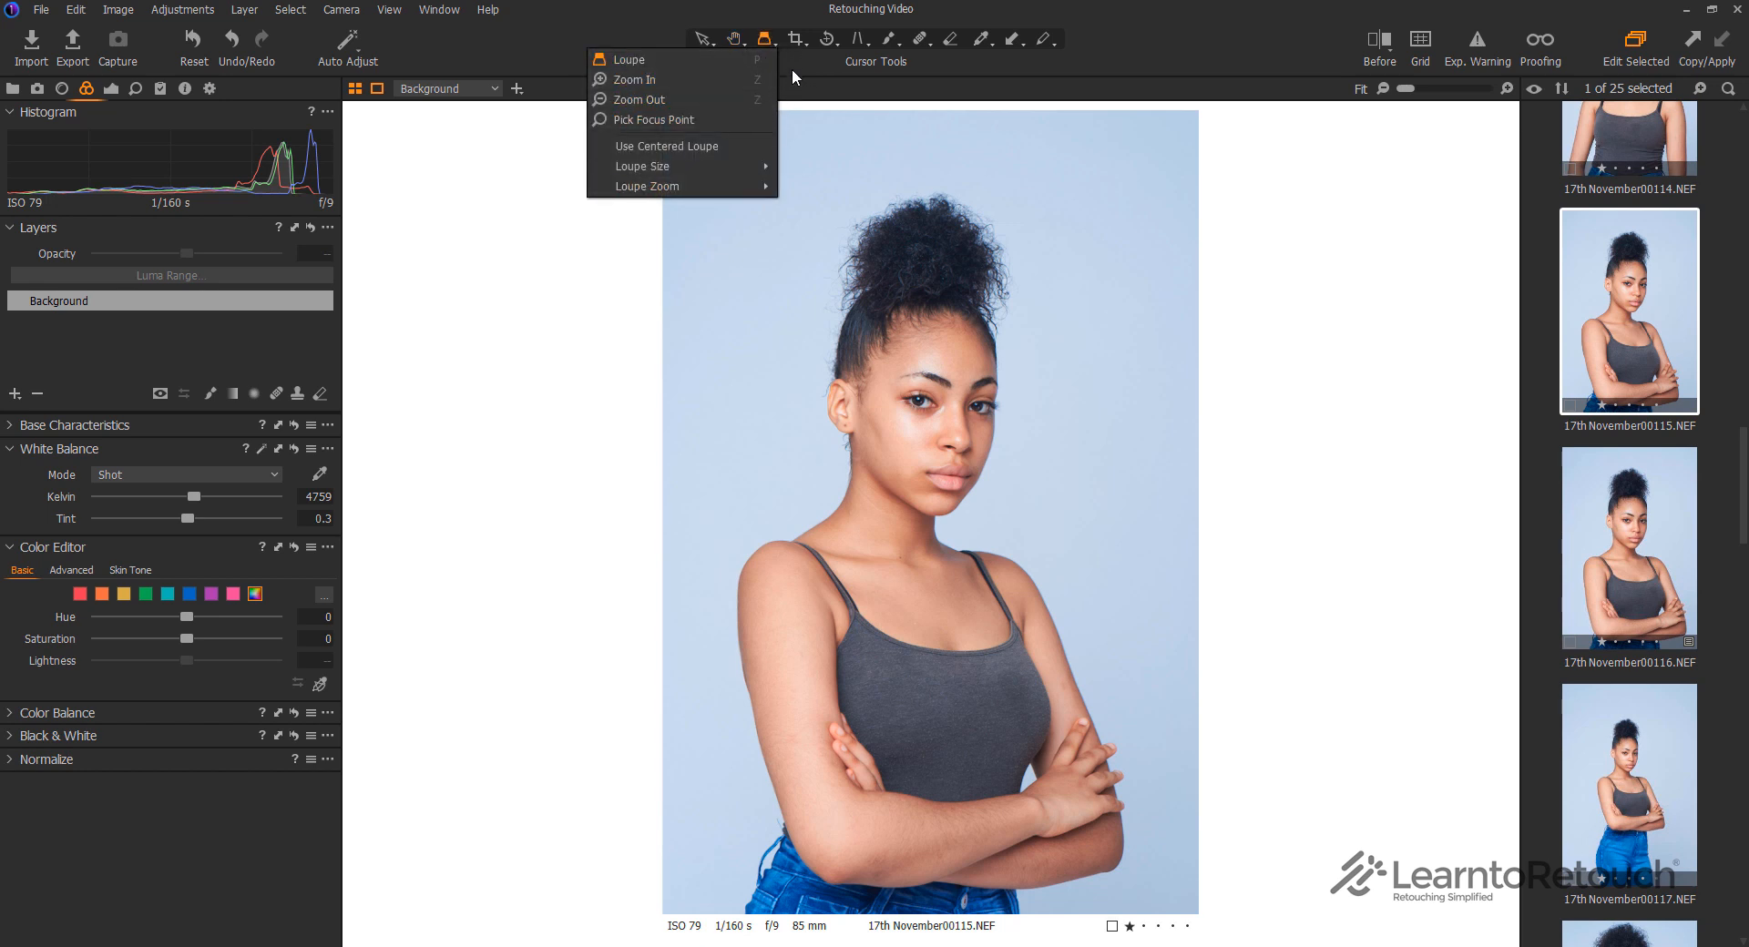
Switch through the crop, rotate, keystone and mask brush cursor tools without editing the photo
{"action": "left_click", "coordinate": [796, 42]}
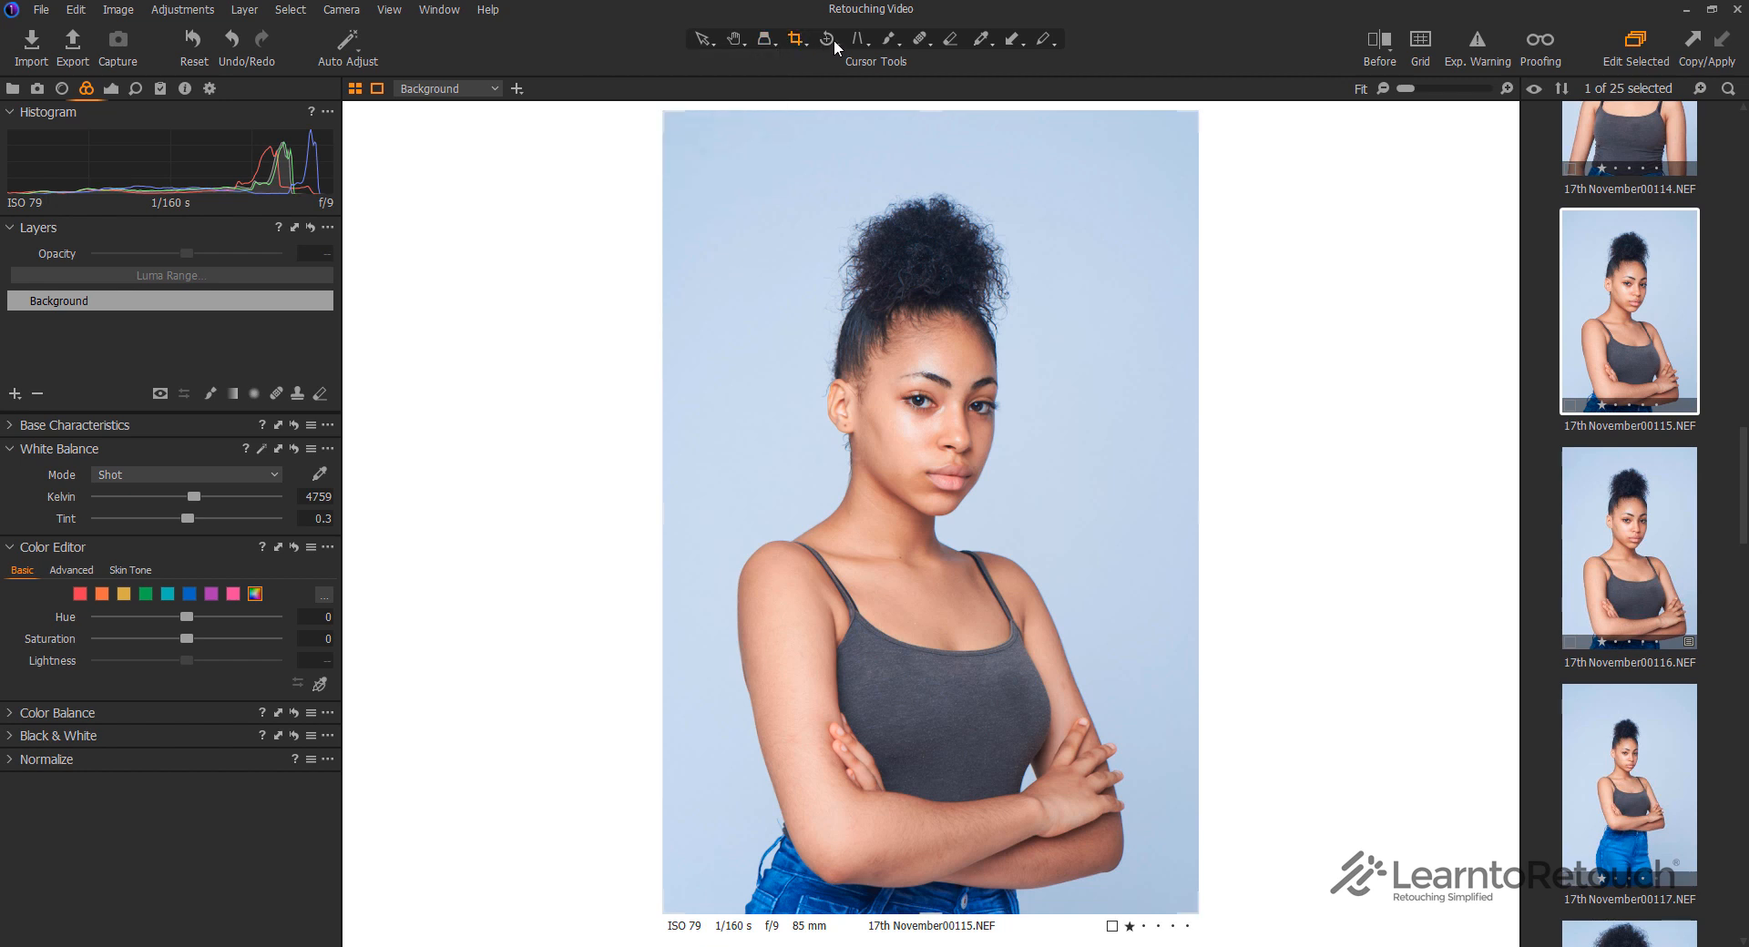
{"action": "left_click", "coordinate": [834, 40]}
{"action": "left_click", "coordinate": [862, 42]}
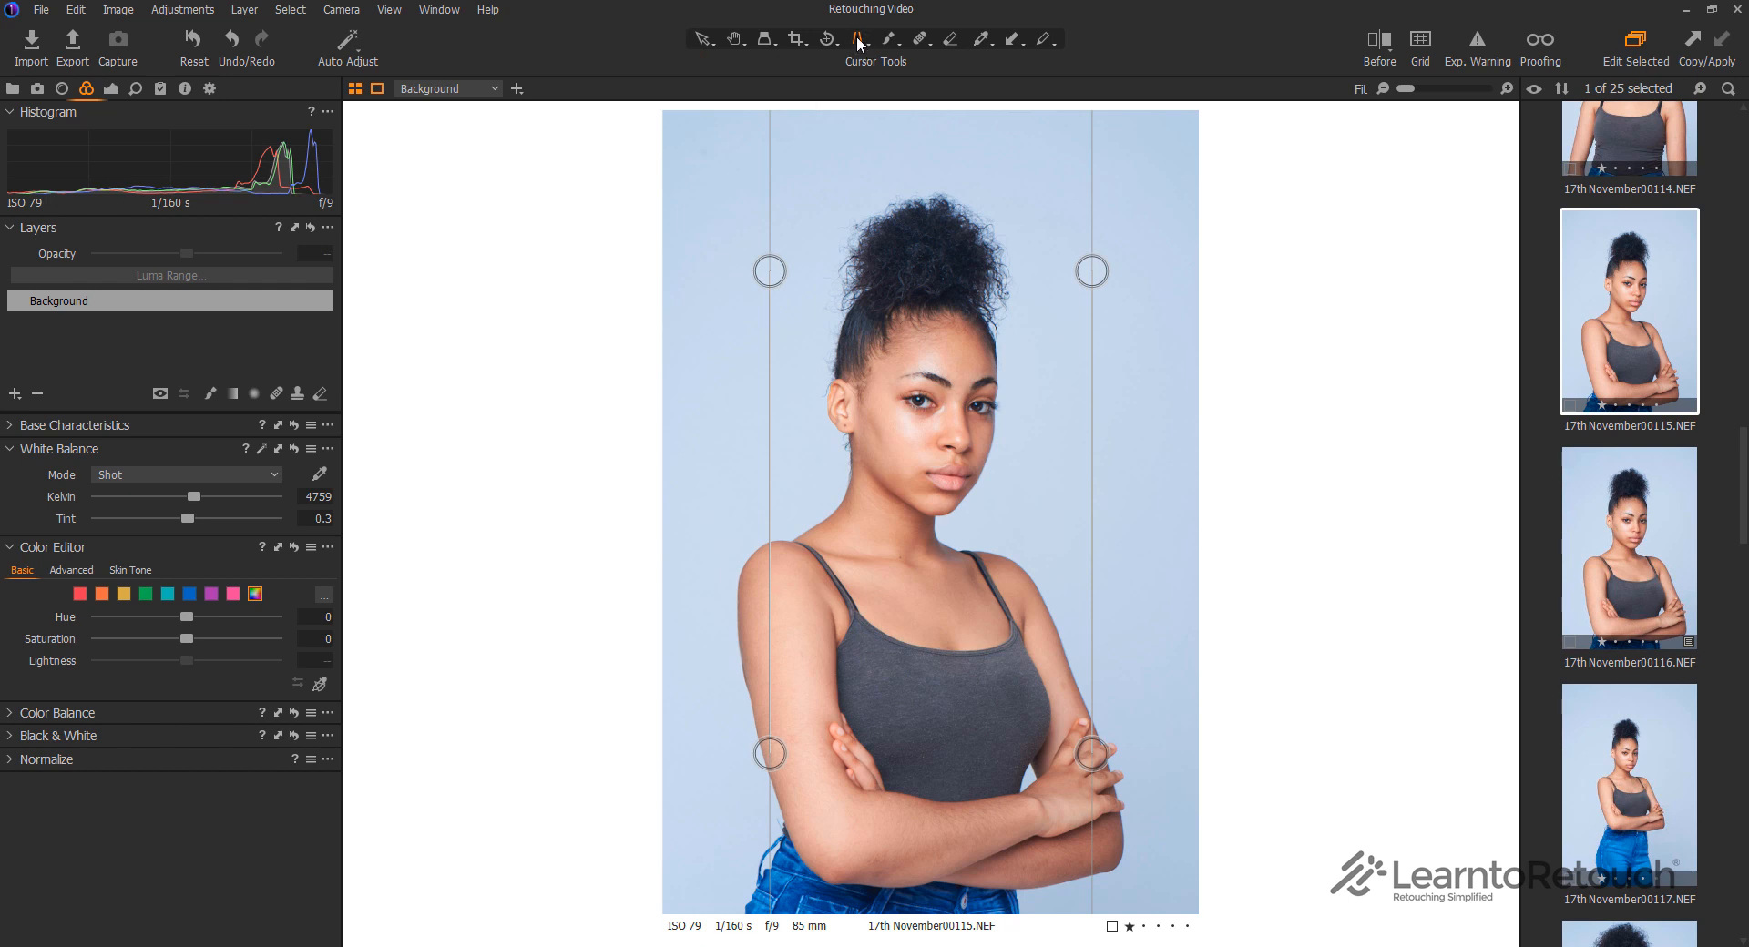
{"action": "left_click", "coordinate": [890, 41]}
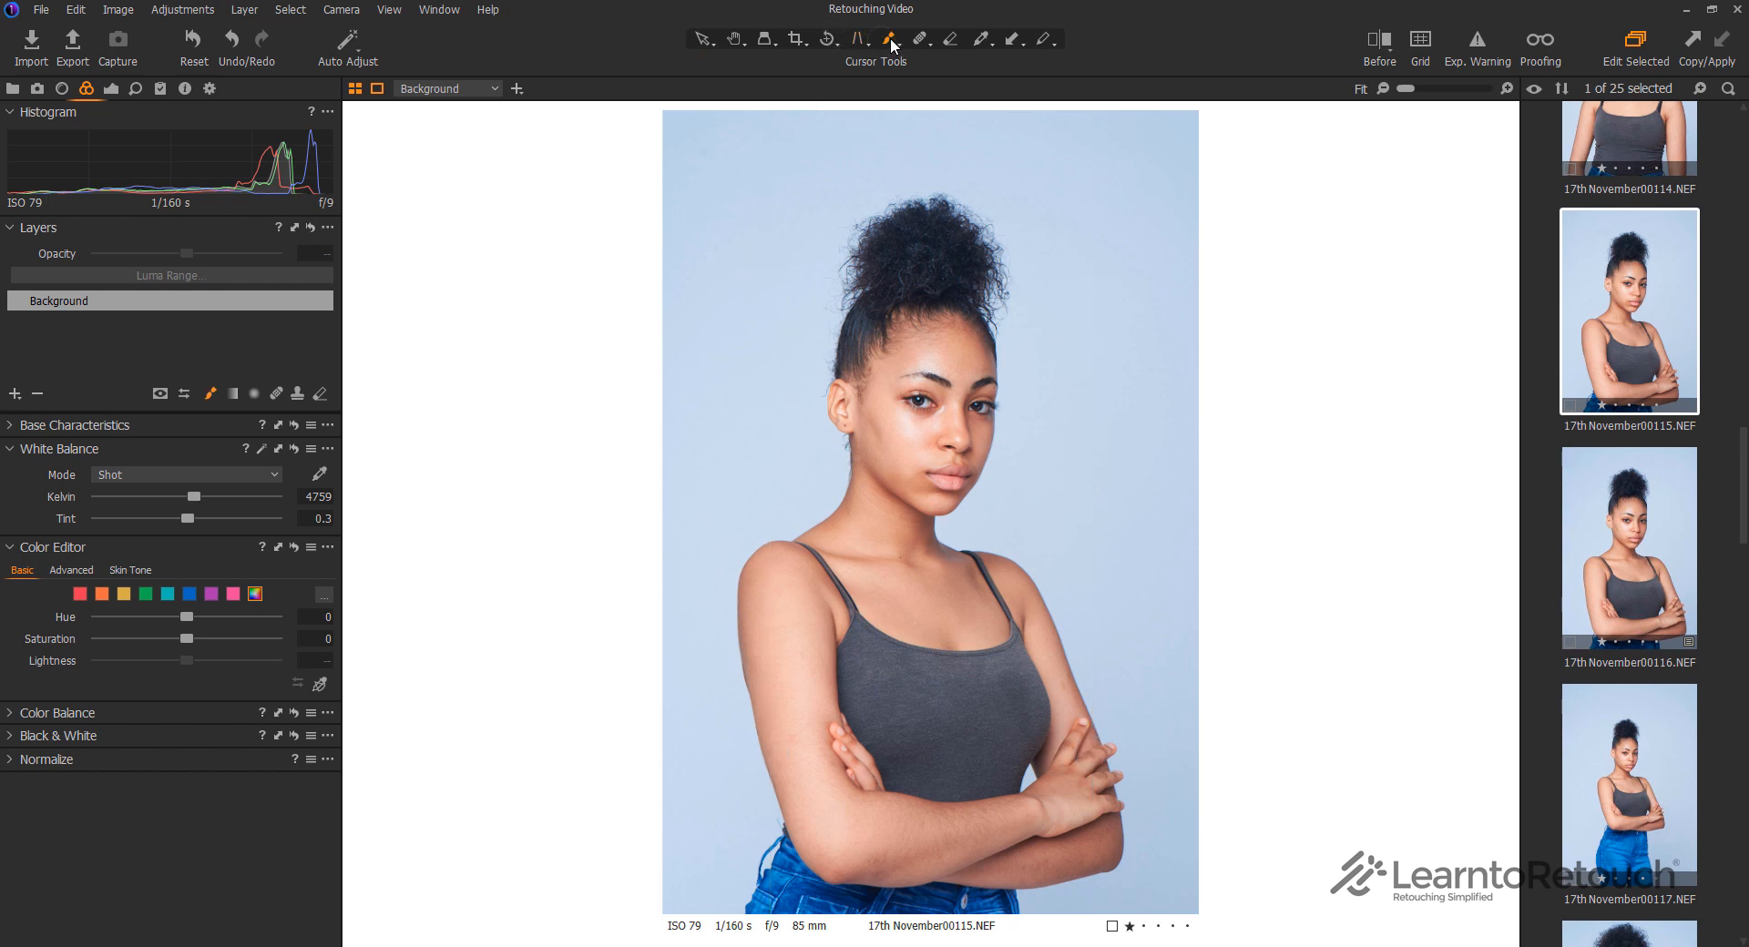
Review the mask eraser, color picker, Apply Adjustments and Draw Annotations cursor tools, keeping Draw Annotations active
{"action": "left_click", "coordinate": [950, 41]}
{"action": "left_click", "coordinate": [985, 39]}
{"action": "left_click", "coordinate": [1019, 39]}
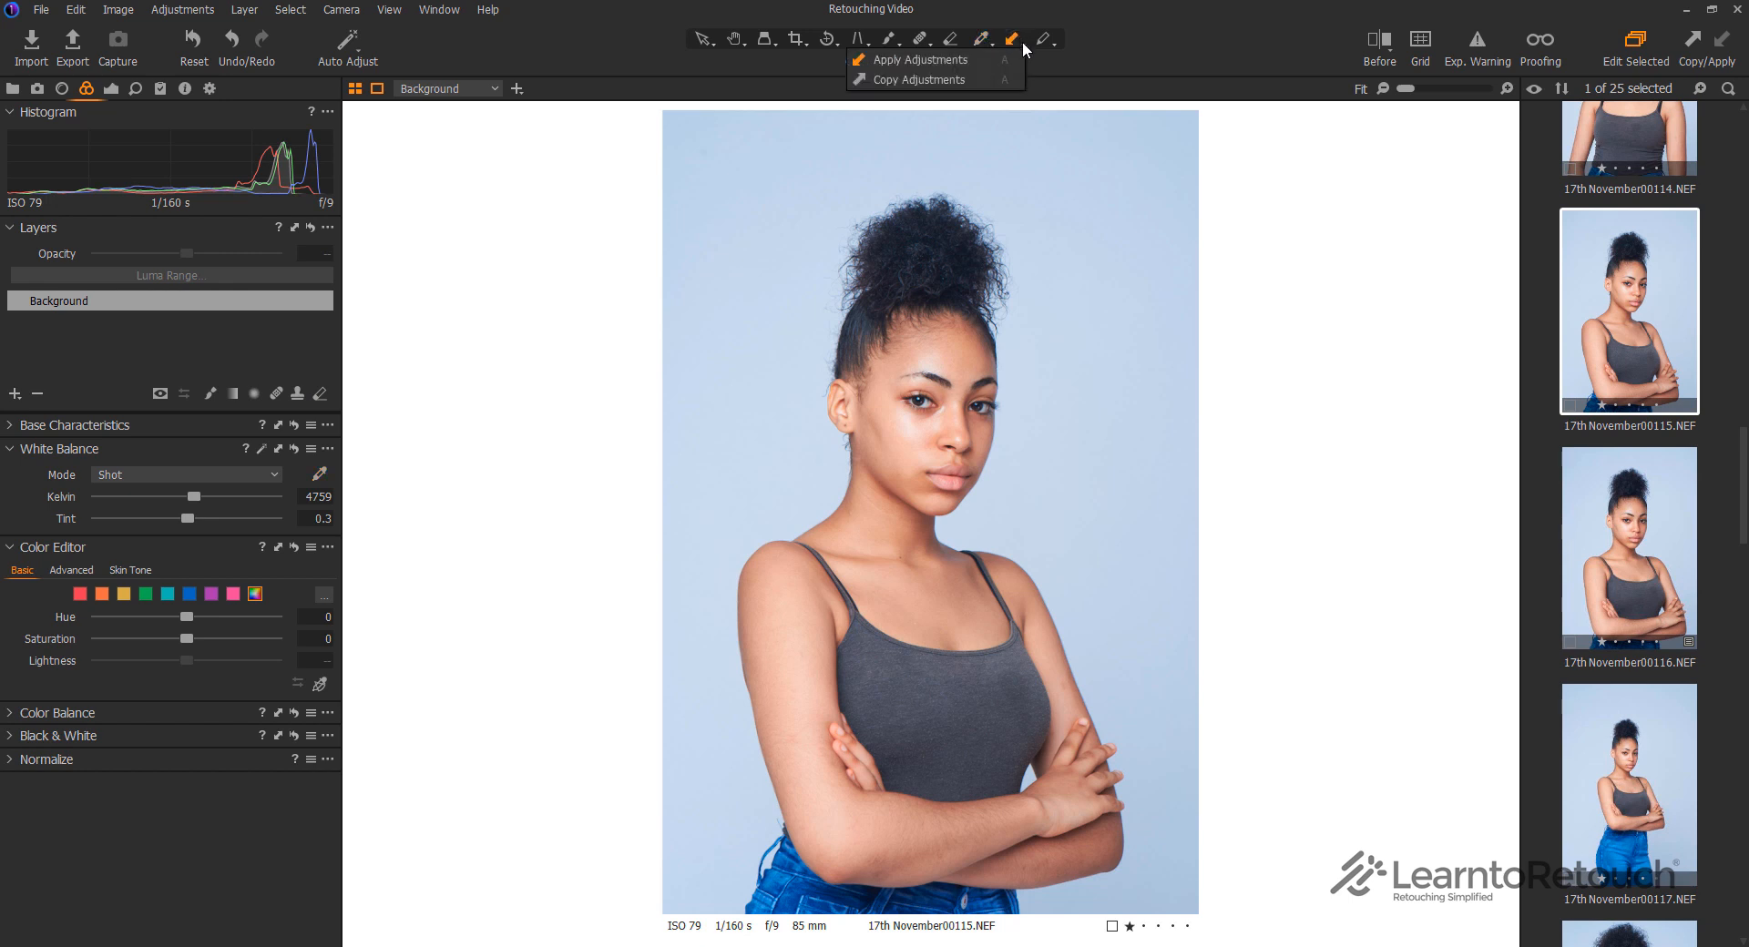
{"action": "left_click", "coordinate": [1045, 39]}
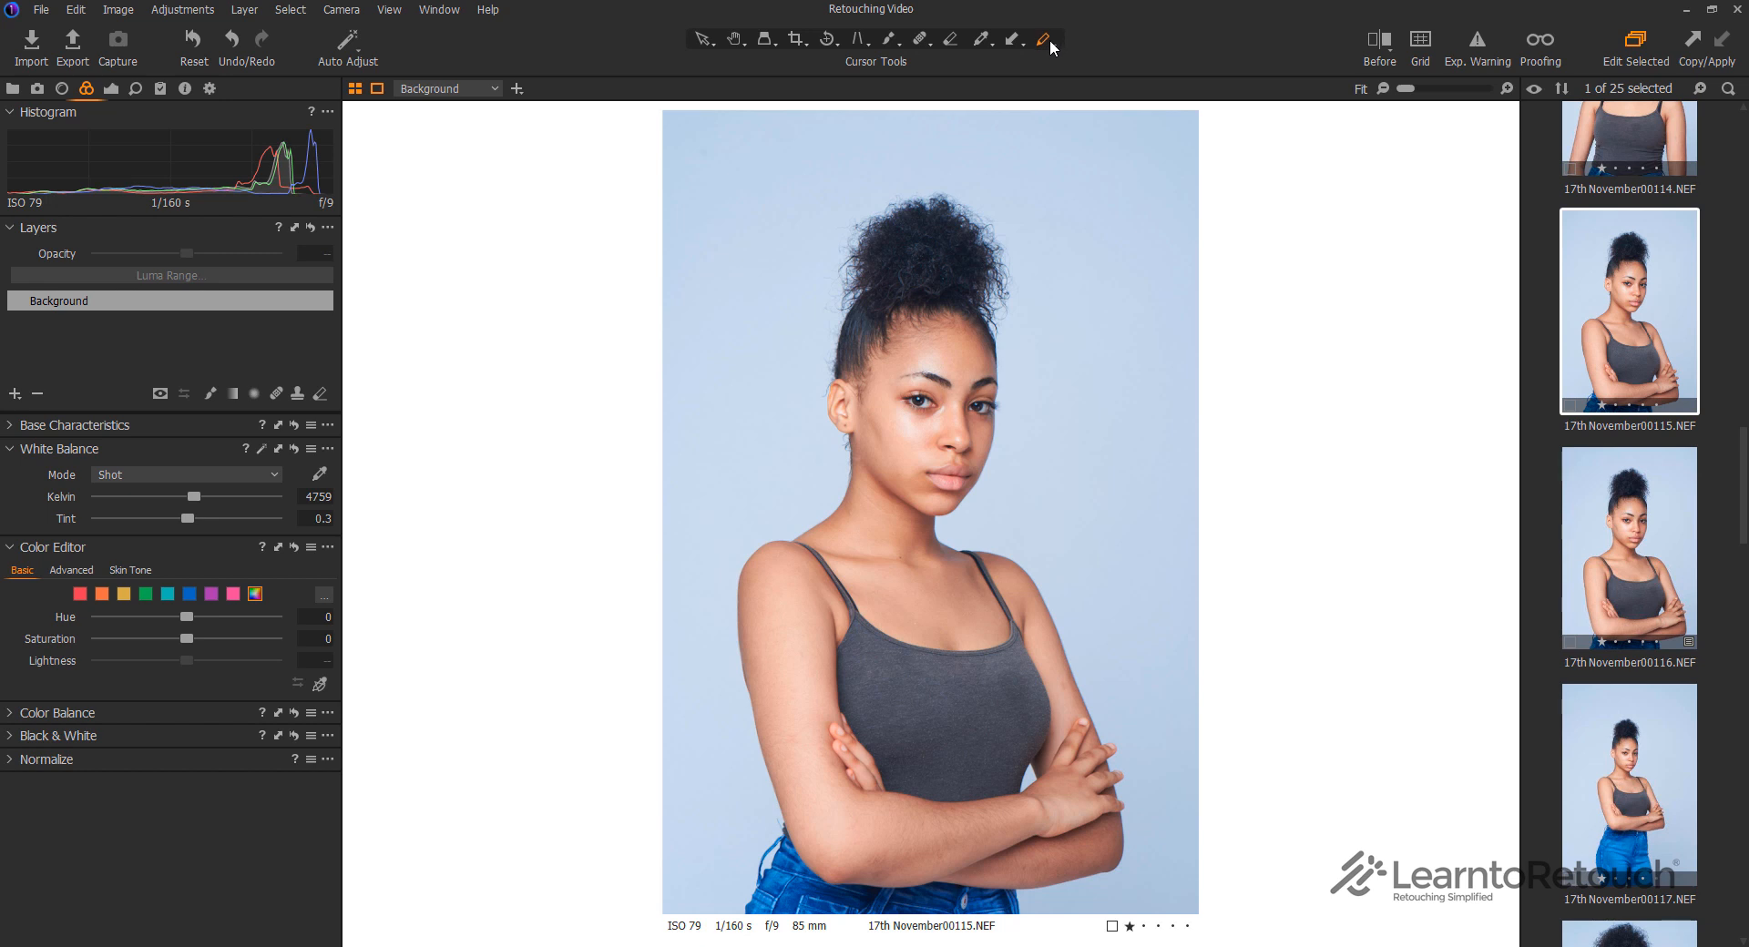
{"action": "left_click", "coordinate": [1049, 40]}
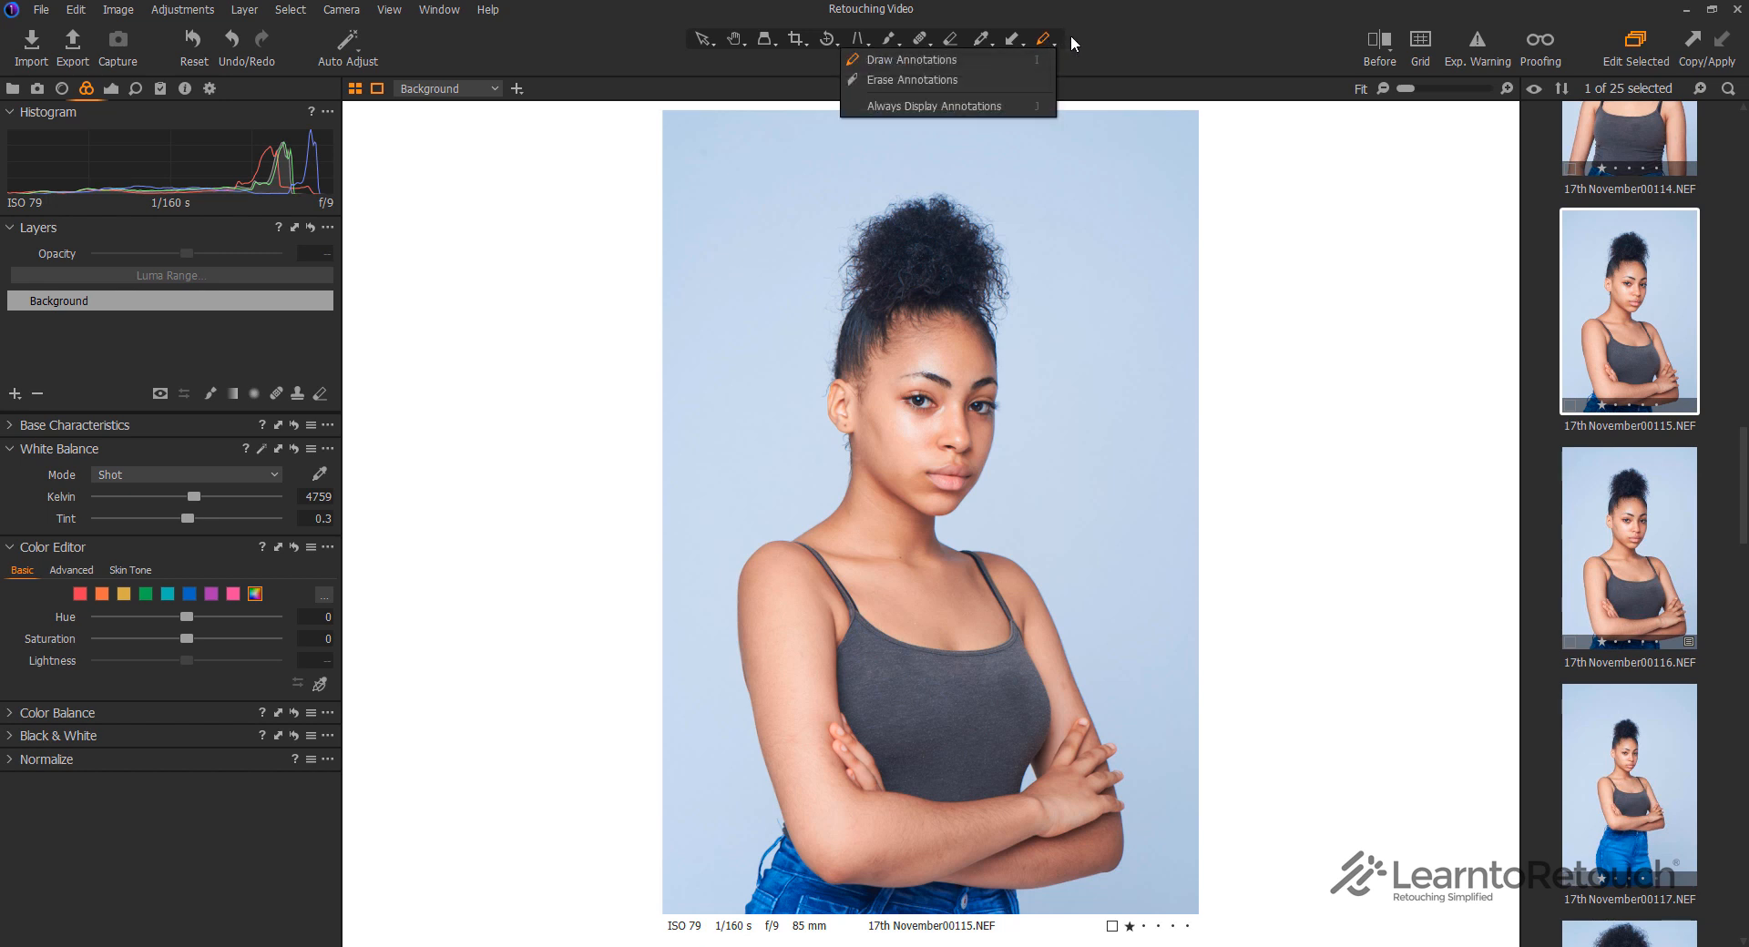
{"action": "left_click", "coordinate": [1078, 35]}
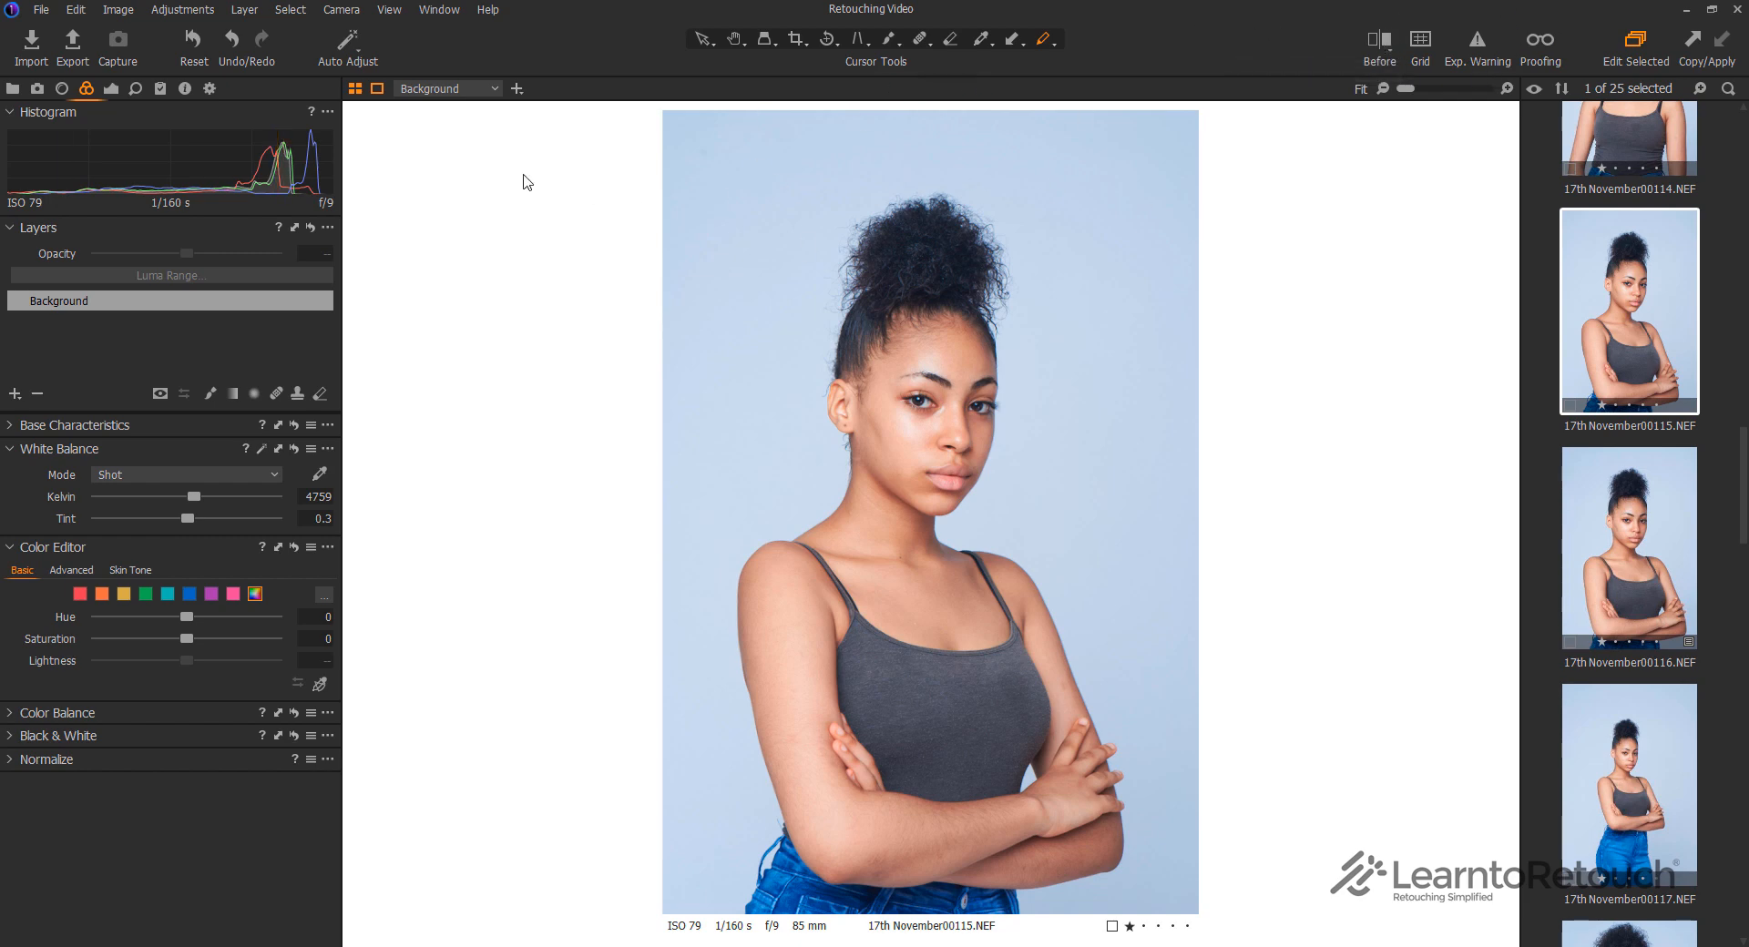
Auto-adjust photo 00115 and compare it with the original by moving the split-view divider toward the photo's left edge
{"action": "left_click", "coordinate": [349, 41]}
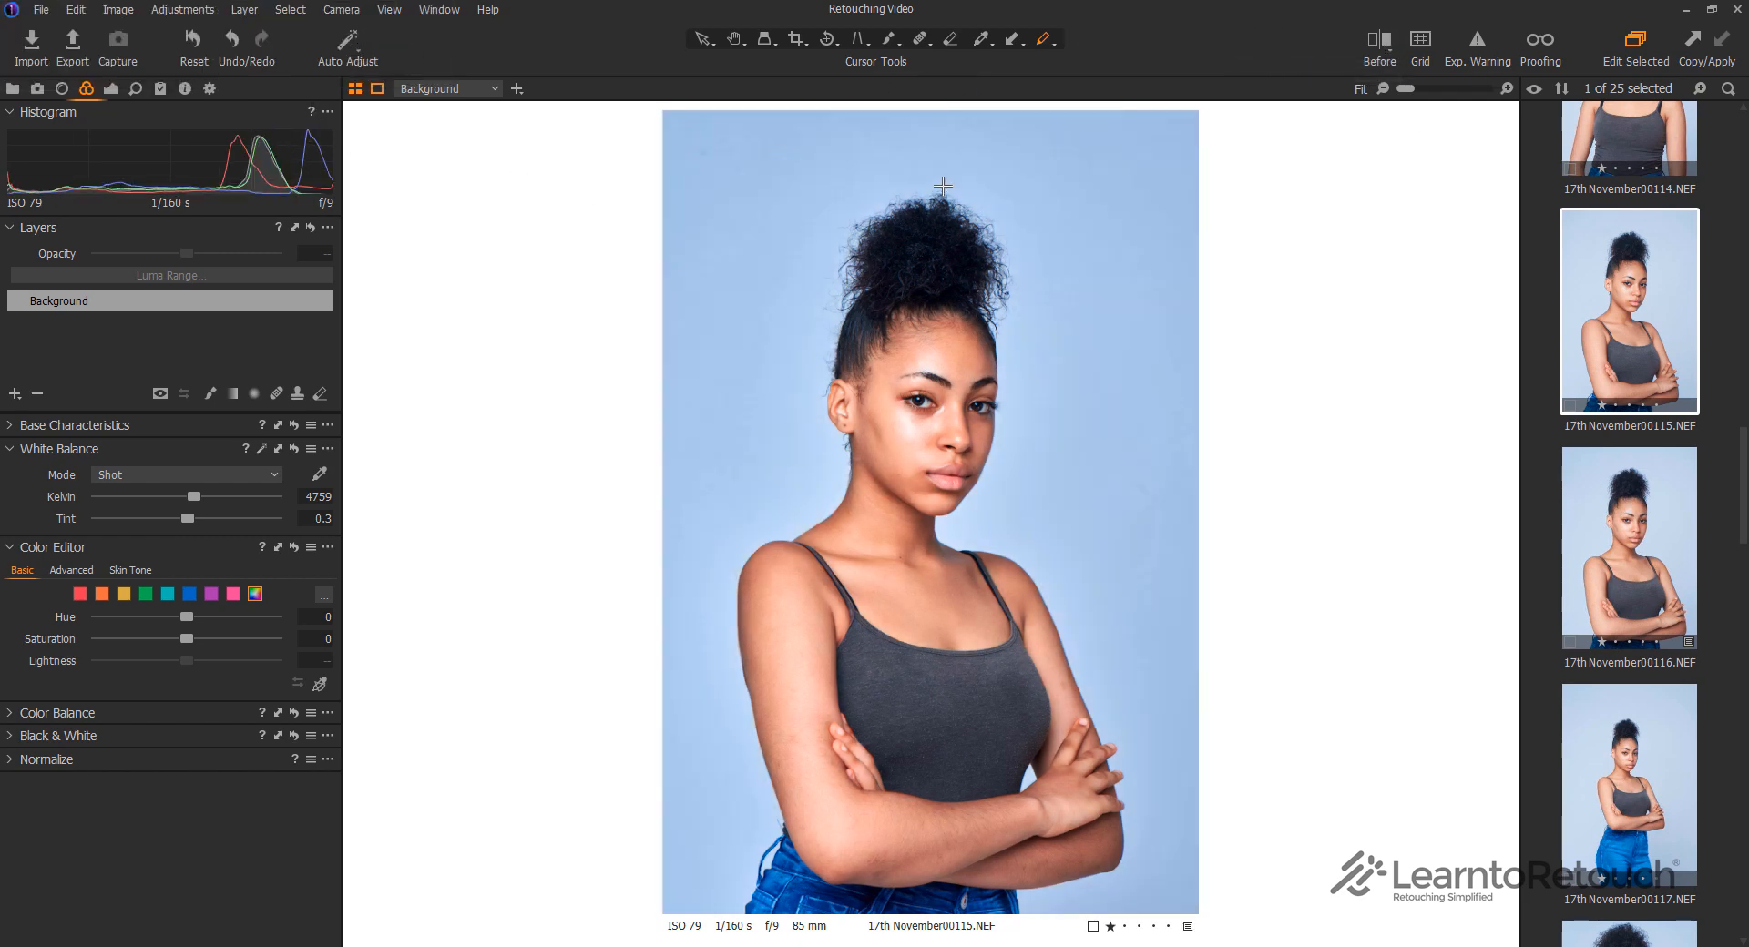
{"action": "left_click", "coordinate": [1383, 48]}
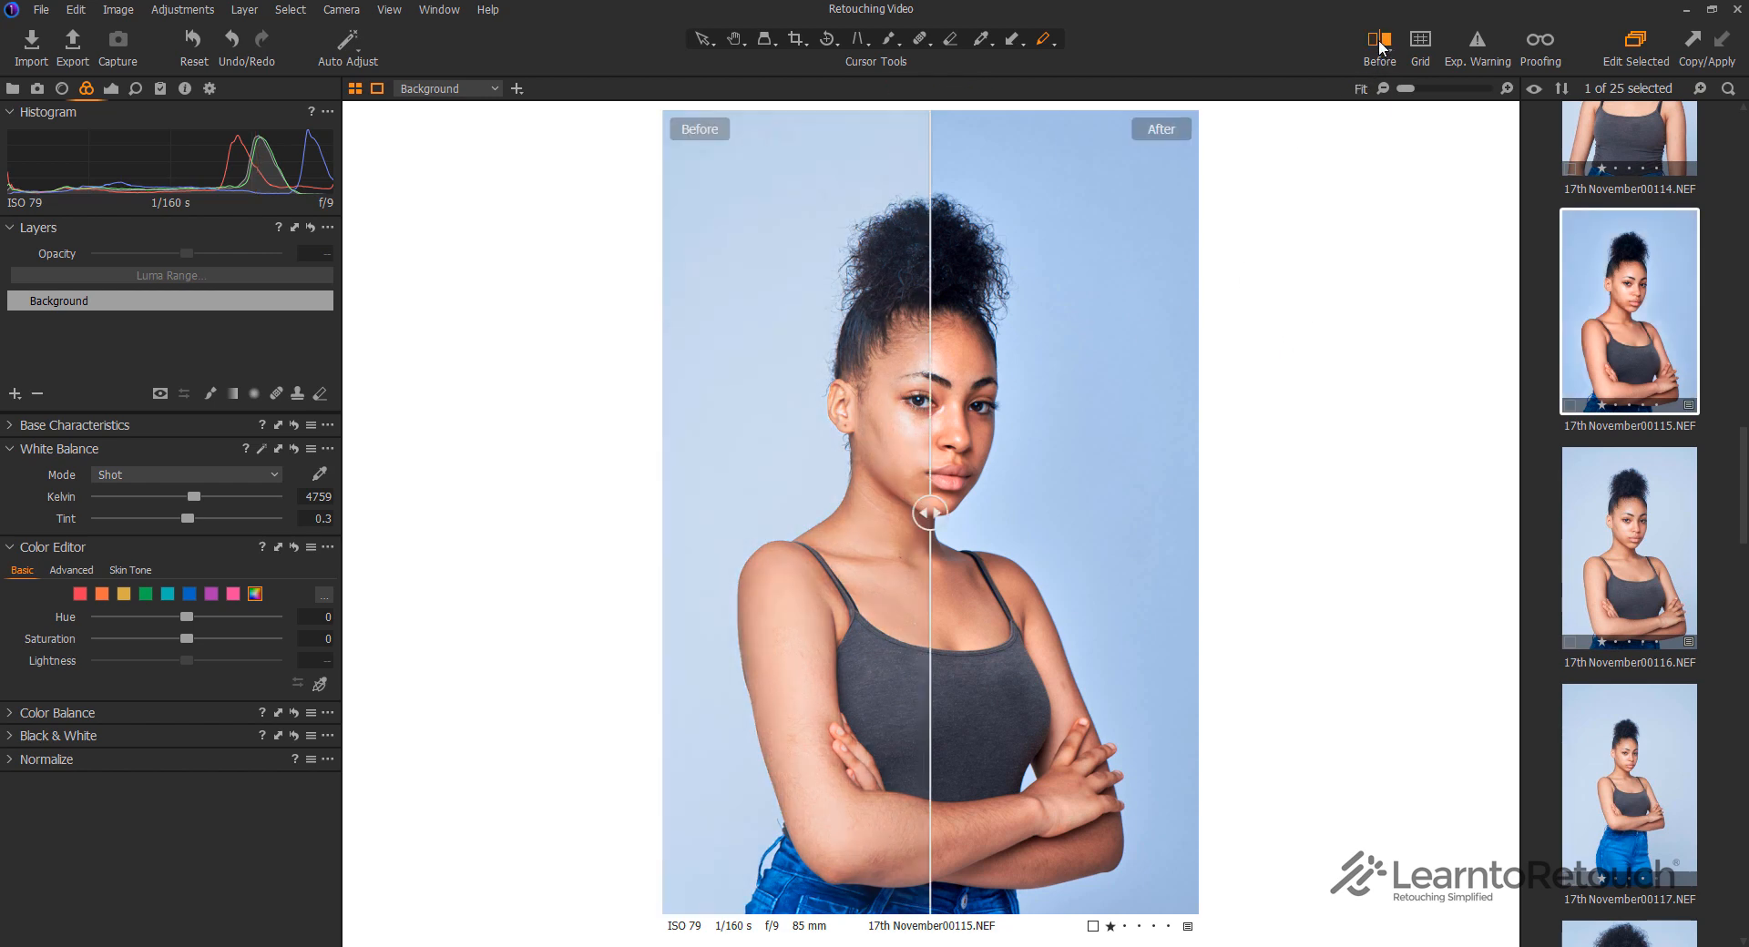
{"action": "left_click", "coordinate": [1382, 47]}
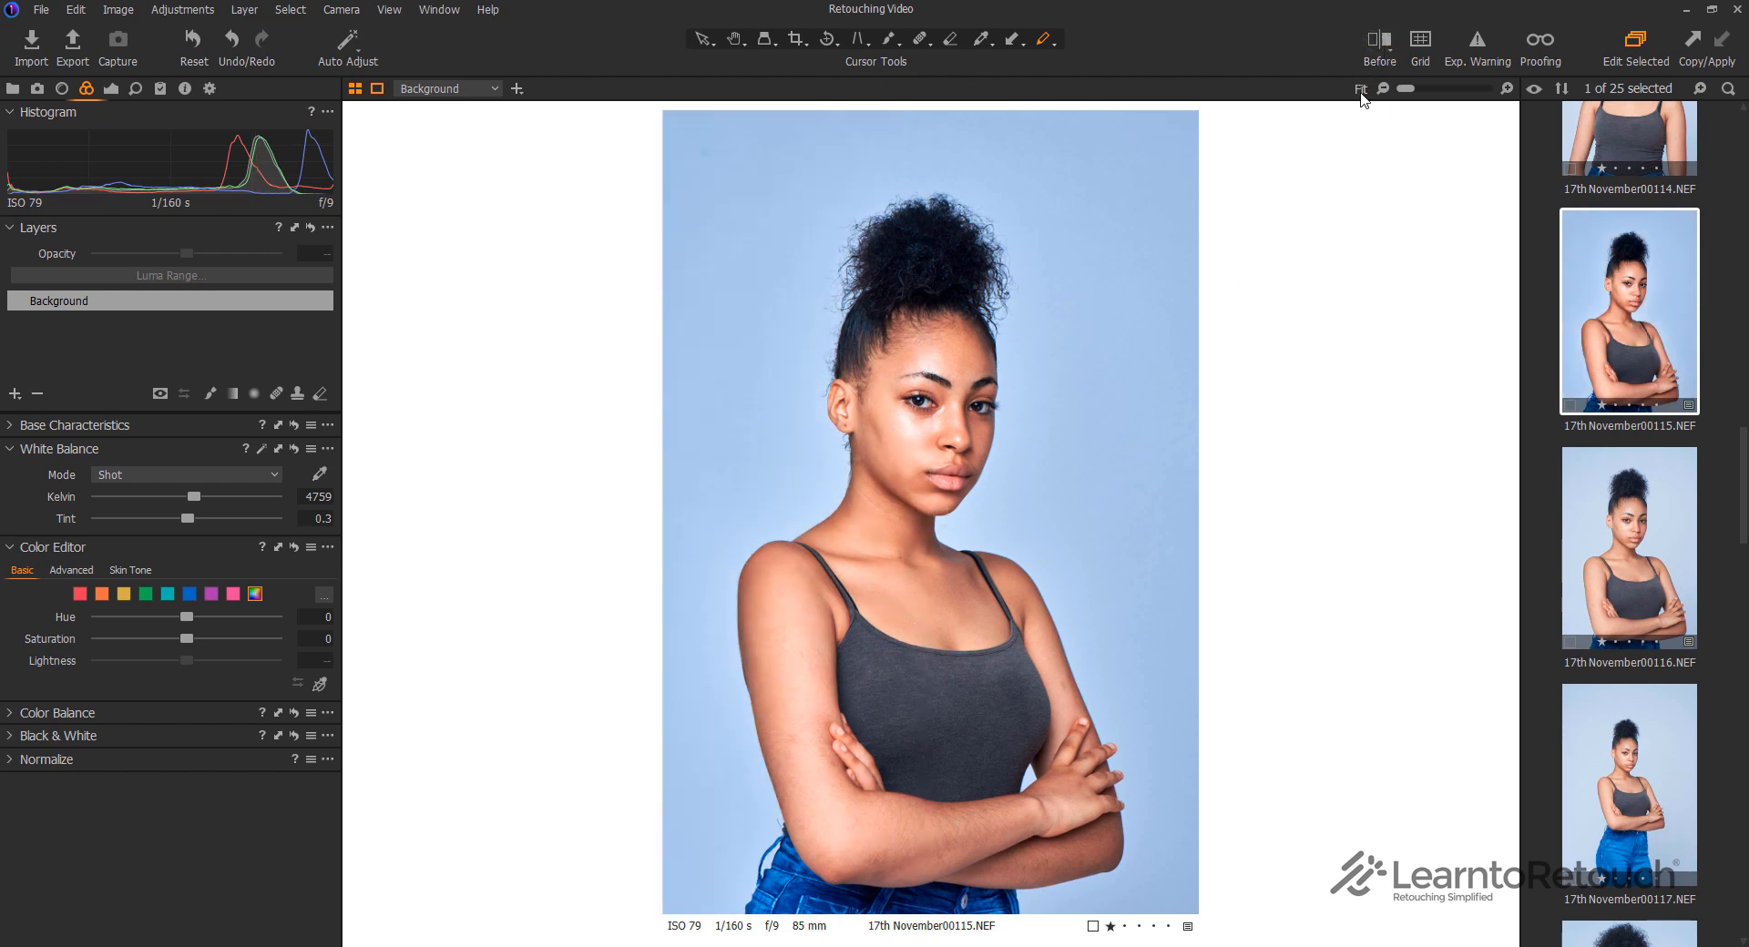
{"action": "left_click", "coordinate": [1379, 41]}
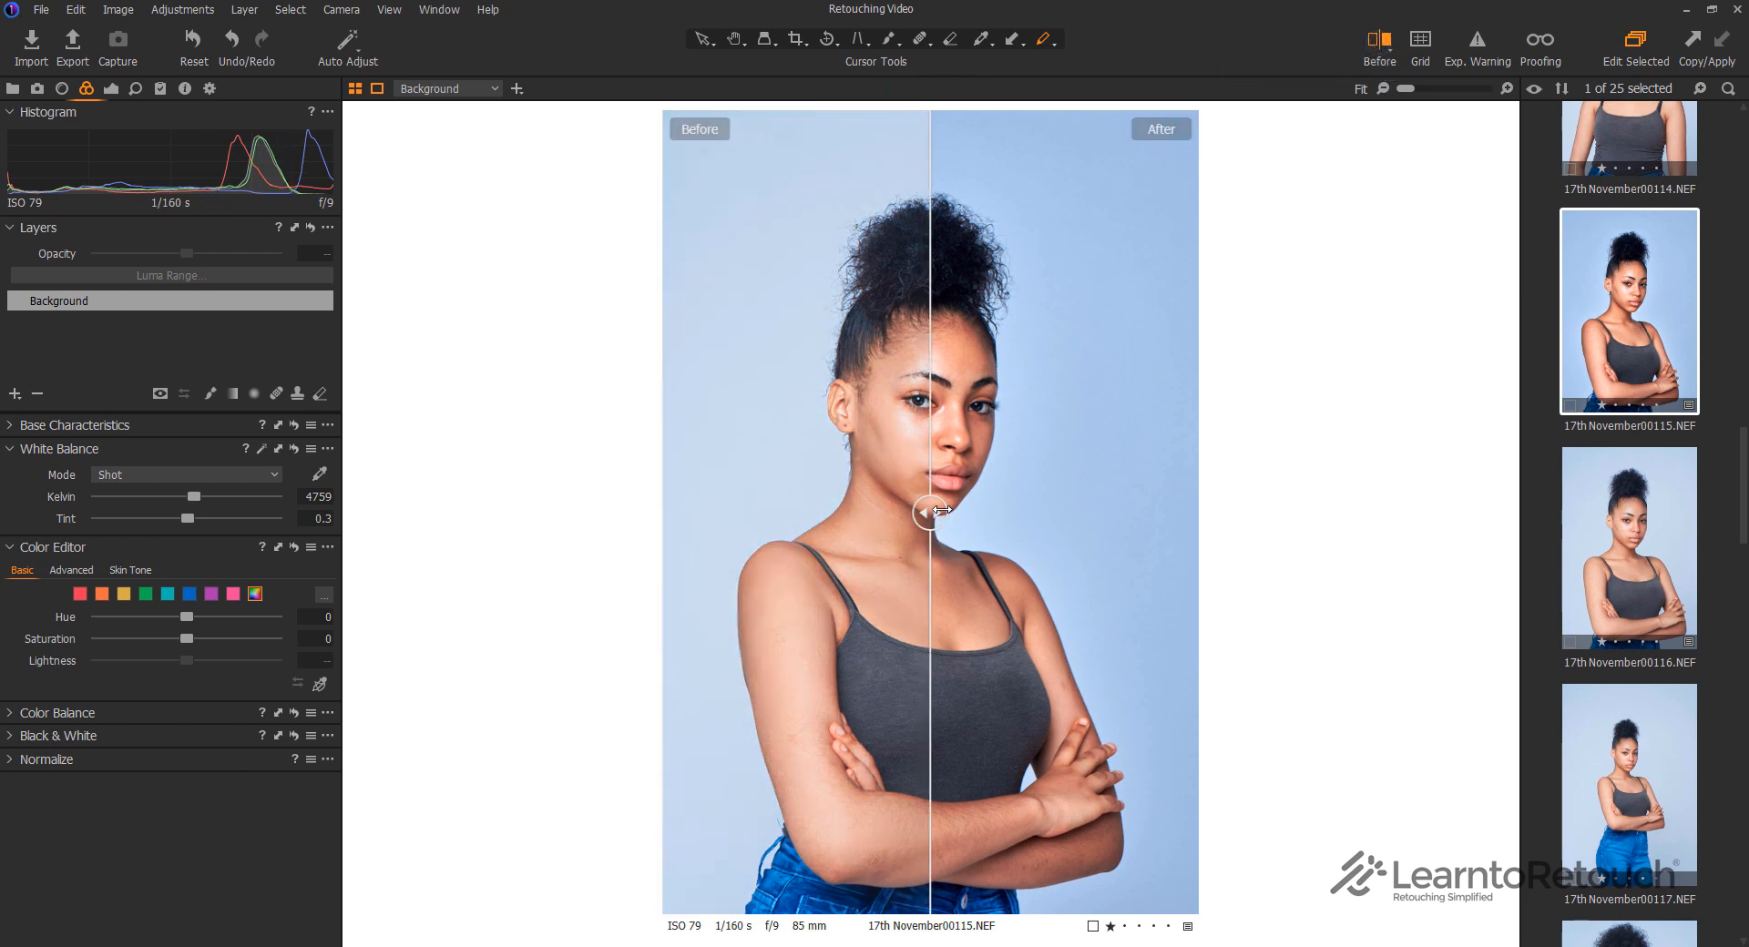
{"action": "left_click_drag", "start_coordinate": [934, 513], "coordinate": [669, 547]}
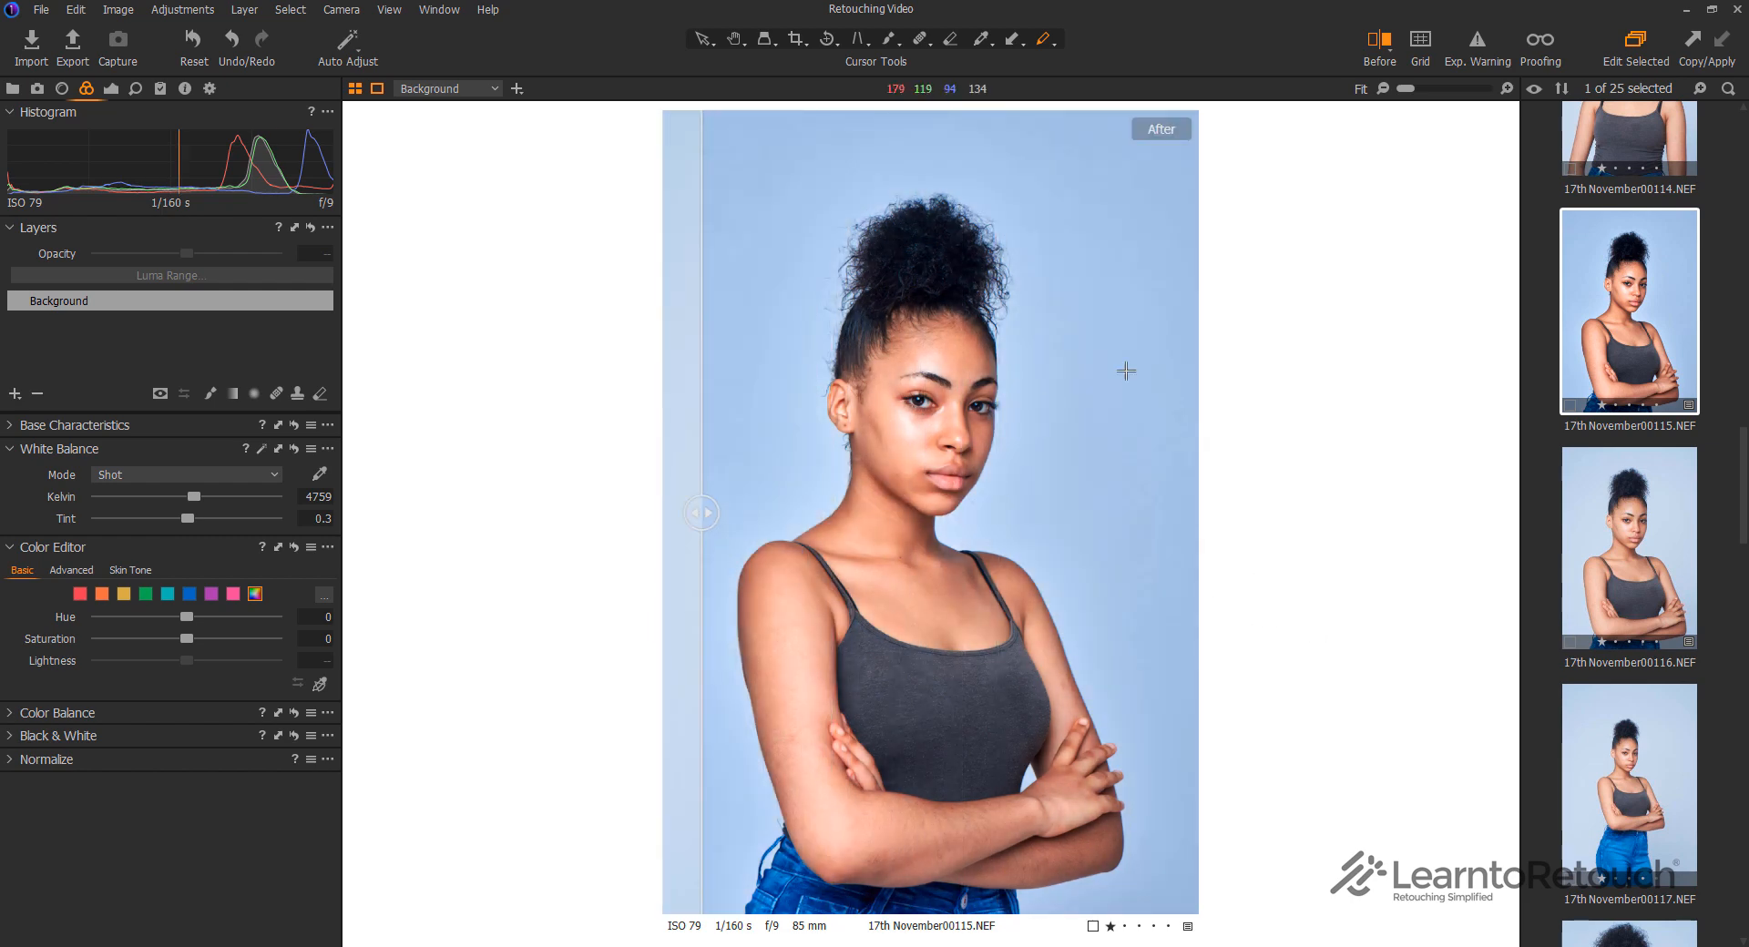
Change the before/after comparison to Full View and toggle between the original and adjusted photo
{"action": "left_click", "coordinate": [1383, 41]}
{"action": "left_click", "coordinate": [1390, 44]}
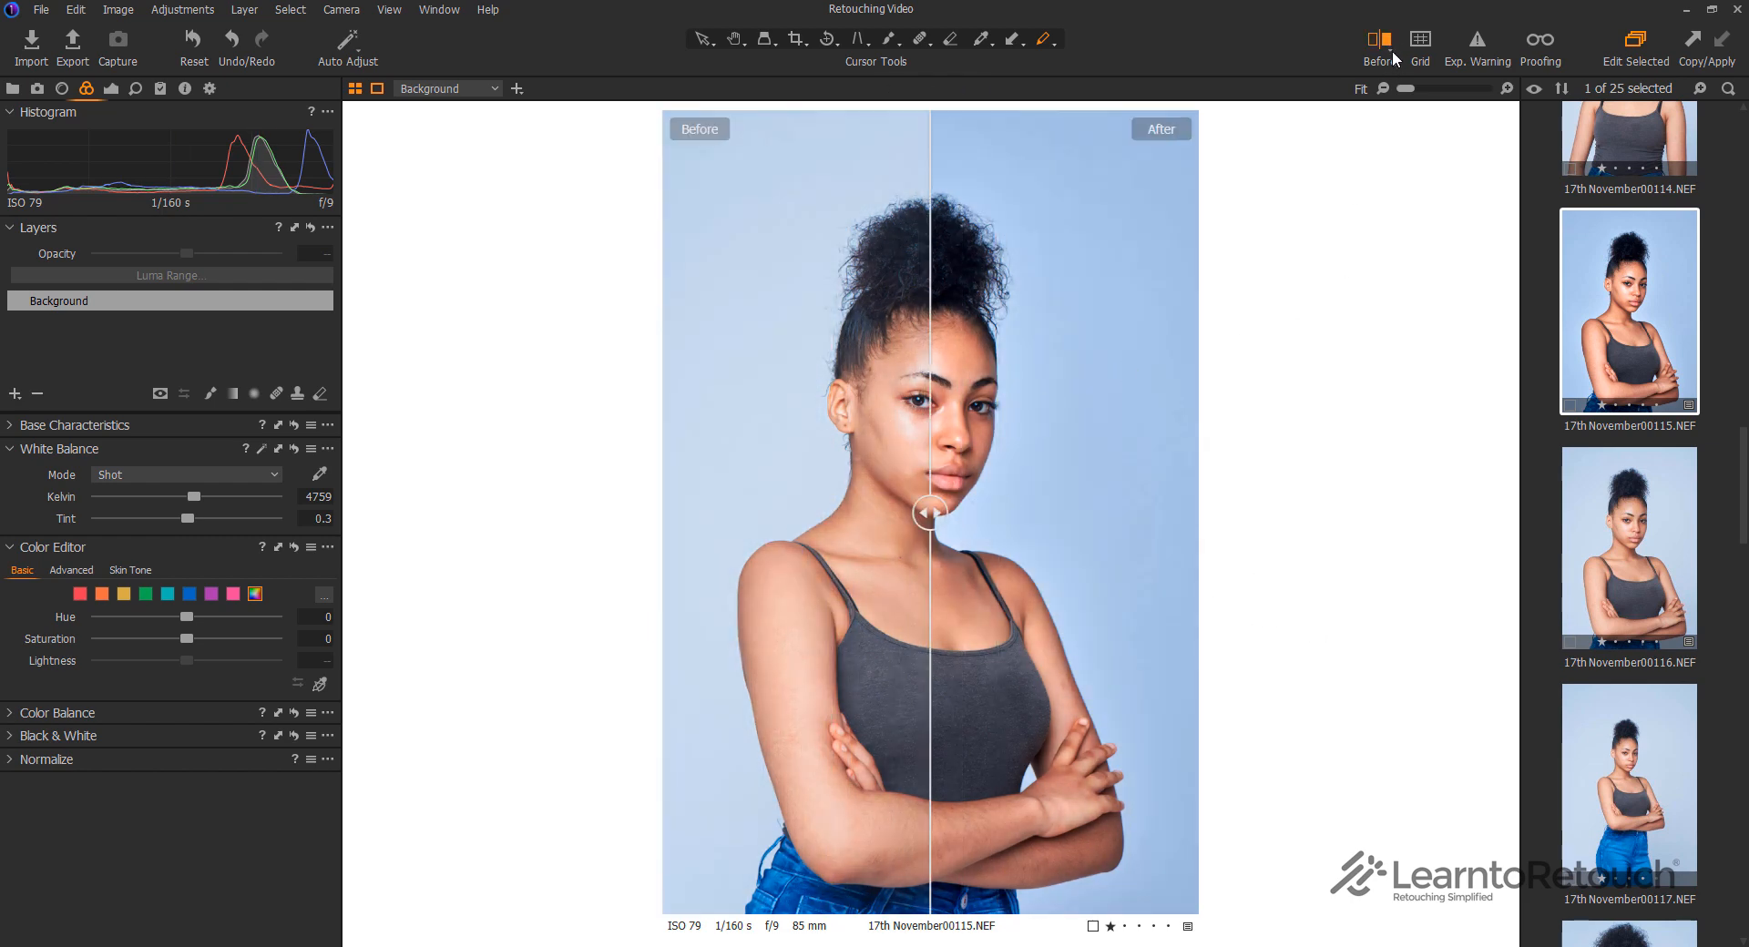
{"action": "left_click", "coordinate": [1391, 50]}
{"action": "left_click", "coordinate": [1328, 70]}
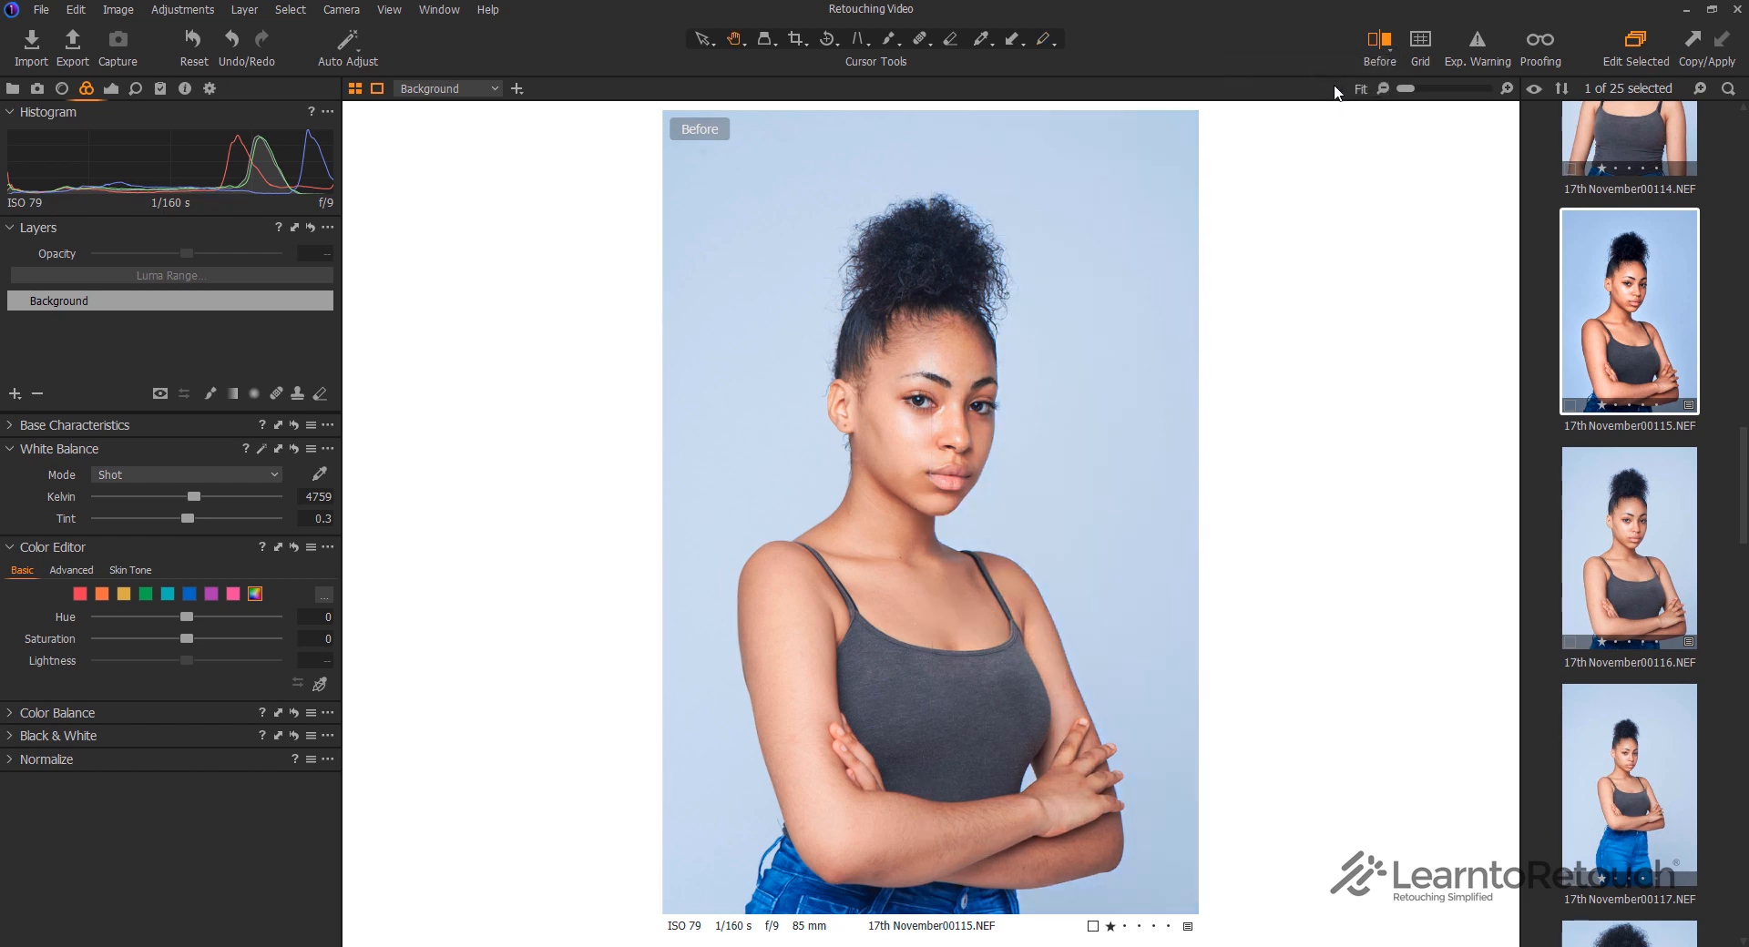
{"action": "left_click", "coordinate": [1382, 45]}
{"action": "left_click", "coordinate": [1382, 46]}
{"action": "left_click", "coordinate": [1383, 44]}
{"action": "left_click", "coordinate": [1384, 42]}
{"action": "left_click", "coordinate": [1385, 43]}
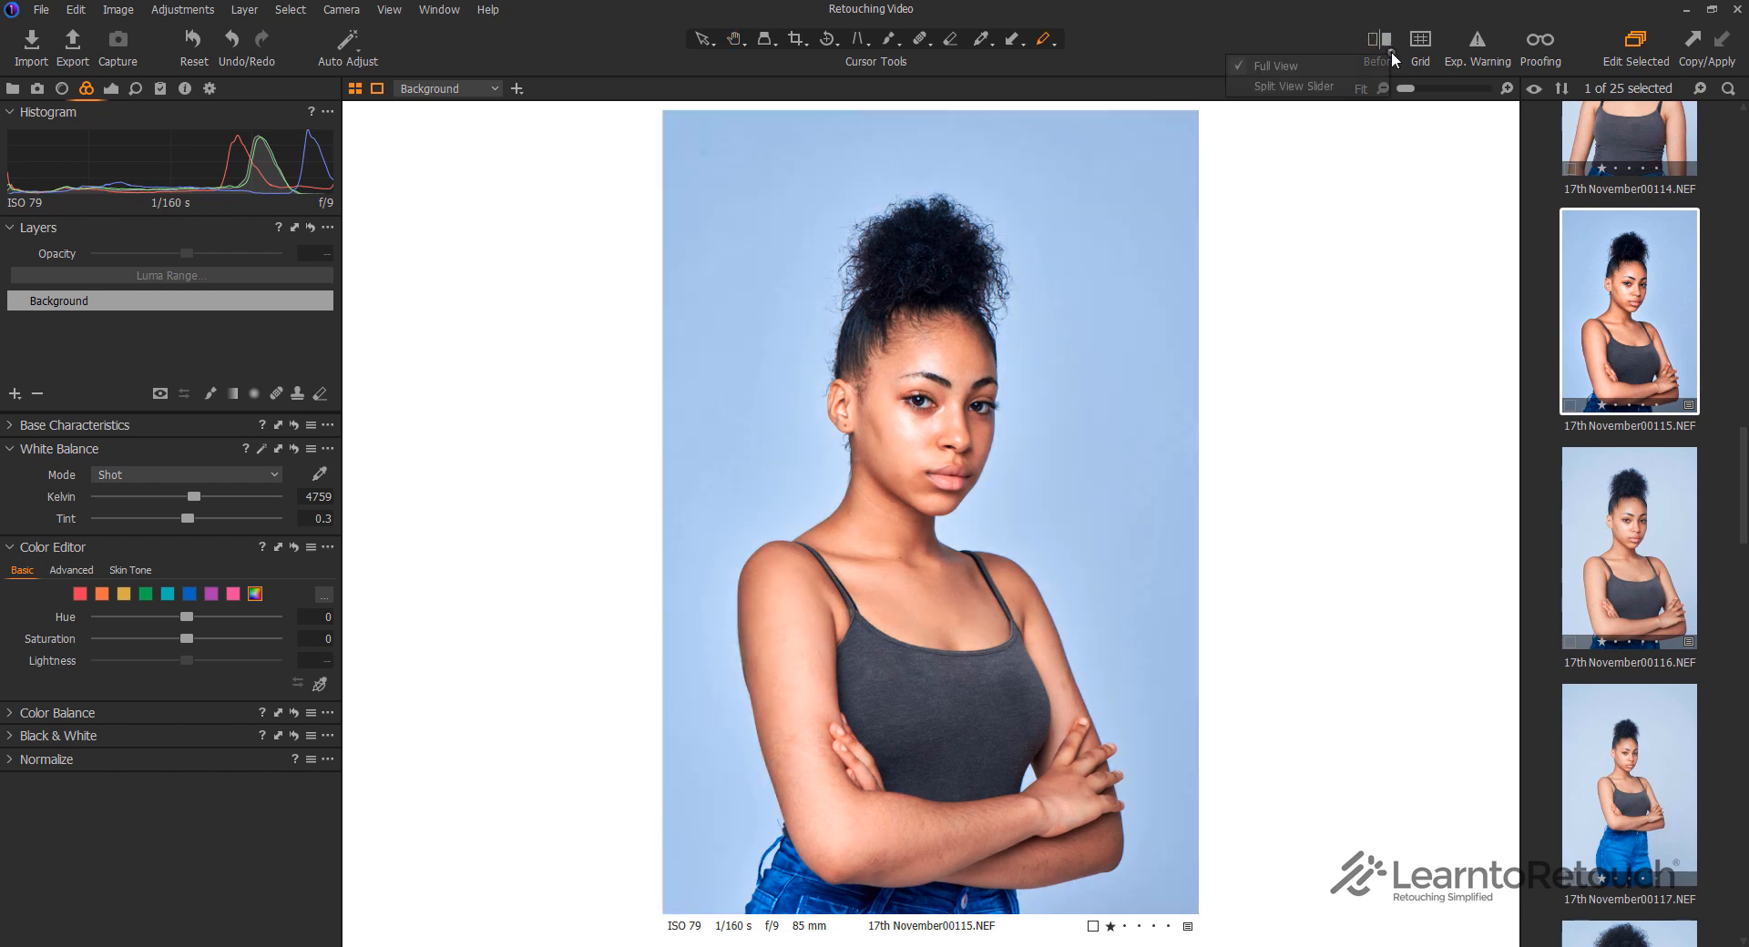
Change the comparison to Split View Slider, move the divider slightly right of the photo's center, and turn the comparison off
{"action": "left_click", "coordinate": [1379, 65]}
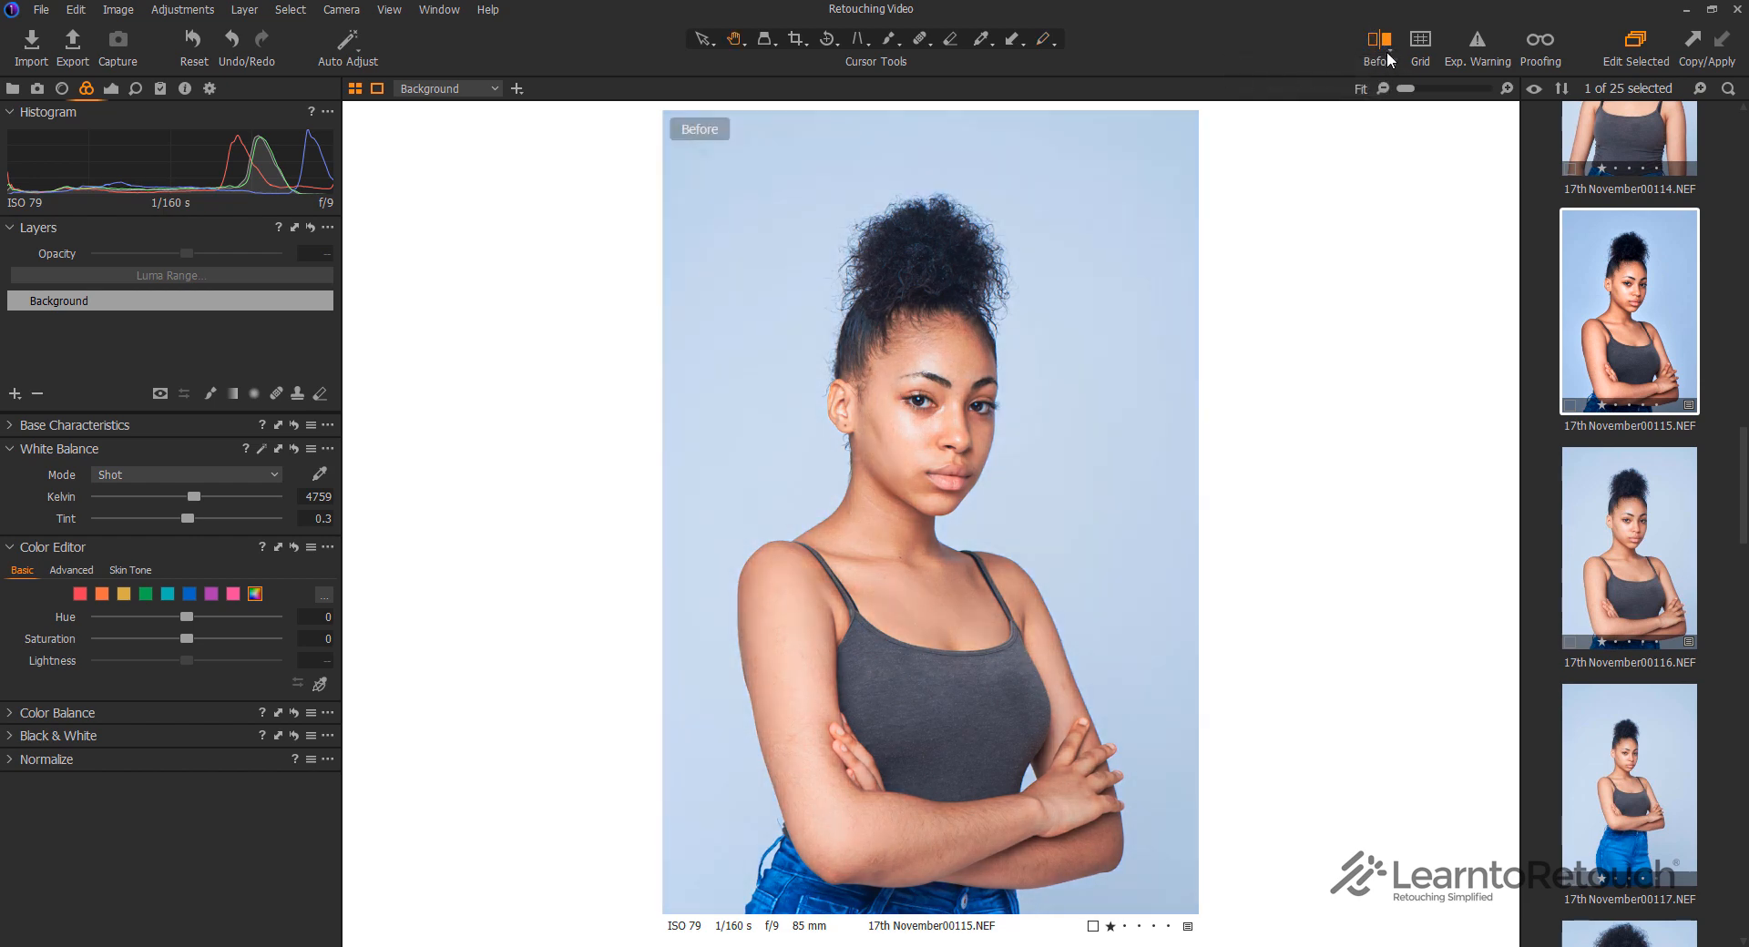
{"action": "left_click", "coordinate": [1387, 48]}
{"action": "left_click", "coordinate": [1362, 91]}
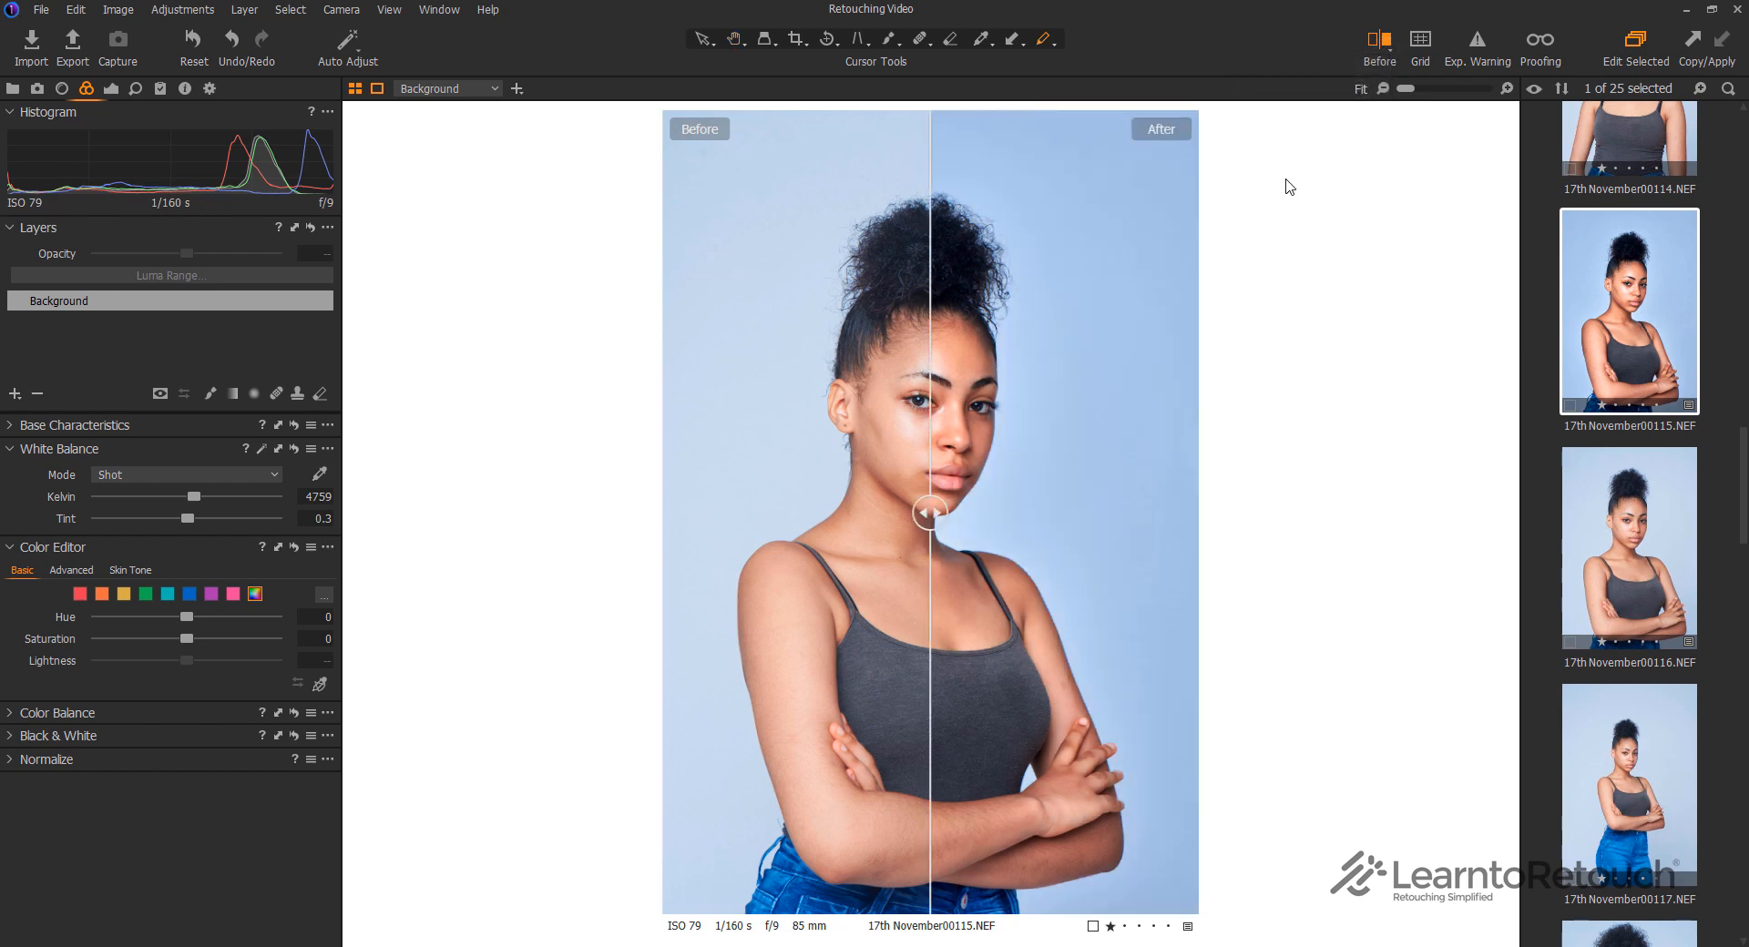
{"action": "left_click_drag", "start_coordinate": [930, 512], "coordinate": [1008, 510]}
{"action": "left_click", "coordinate": [1375, 54]}
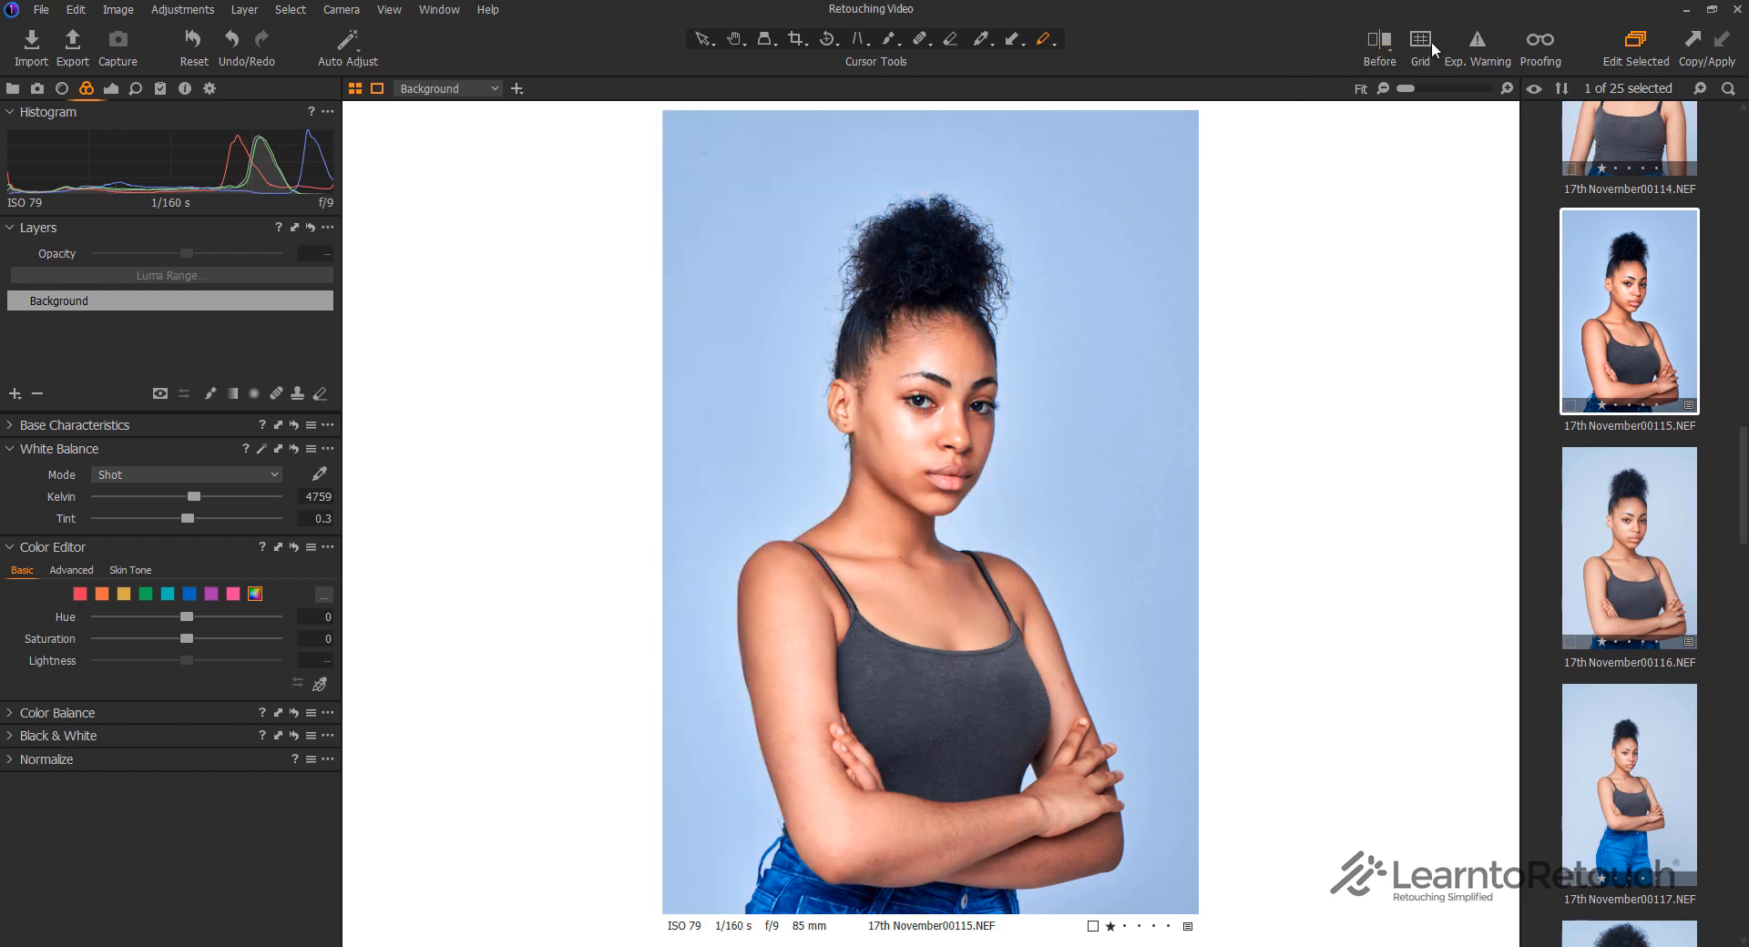
Toggle the grid overlay on photo 00115 to check the composition, leaving it hidden
{"action": "left_click", "coordinate": [1428, 41]}
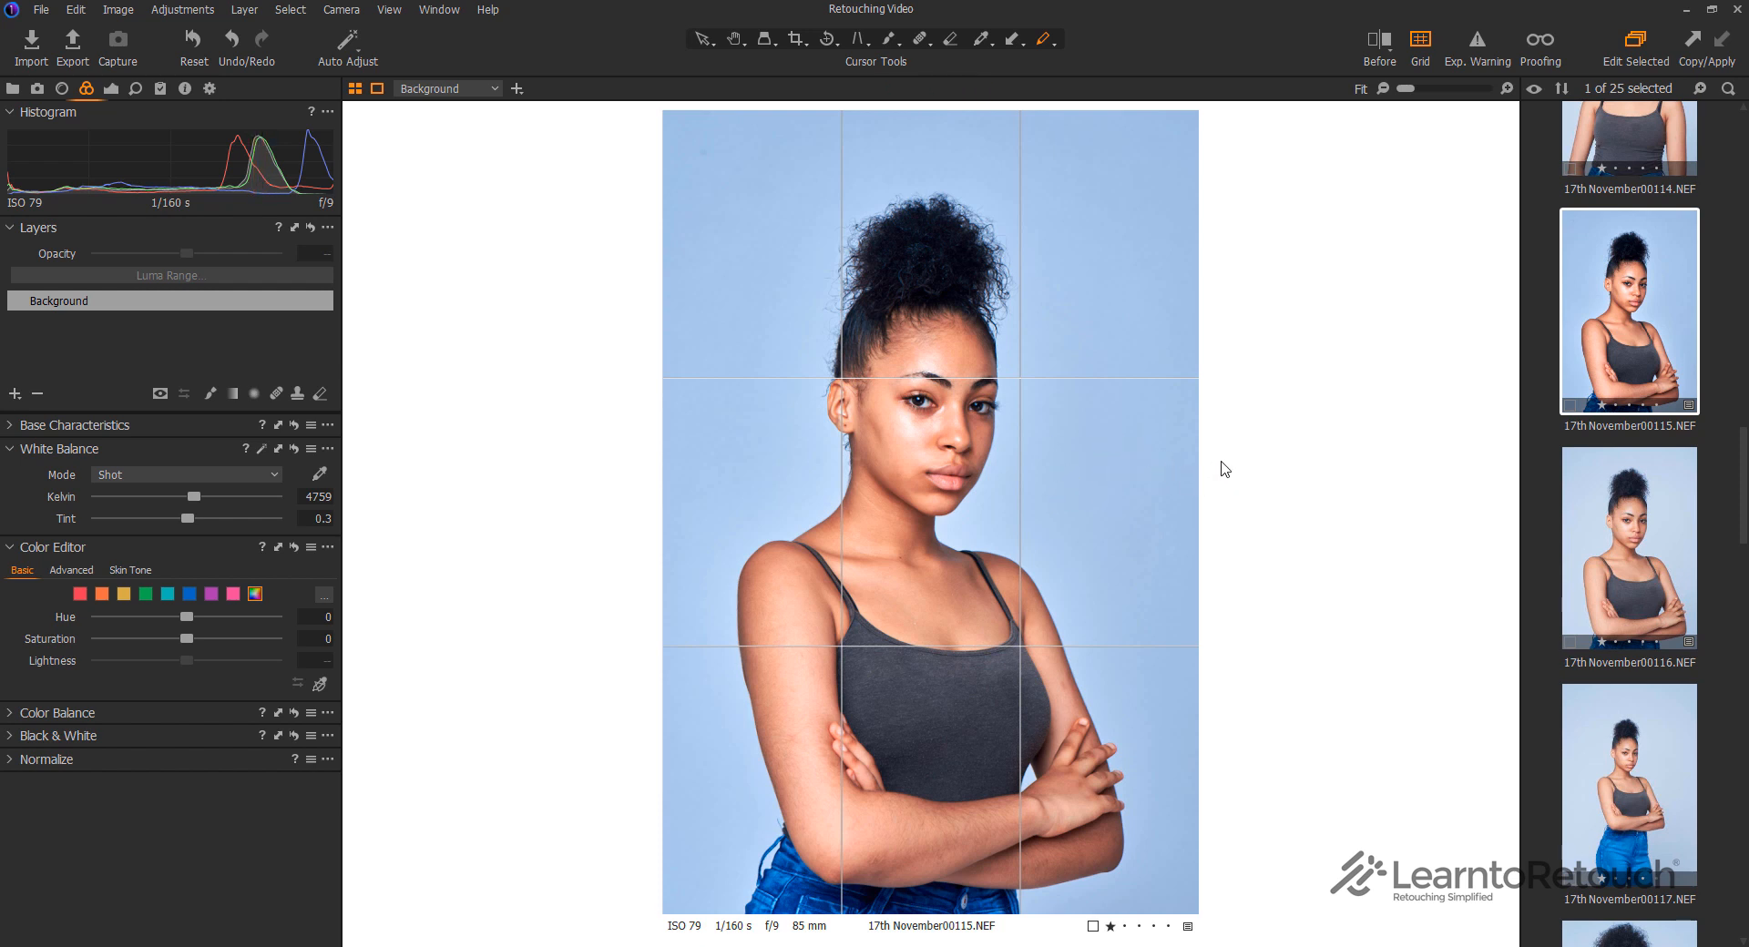
{"action": "left_click", "coordinate": [1428, 50]}
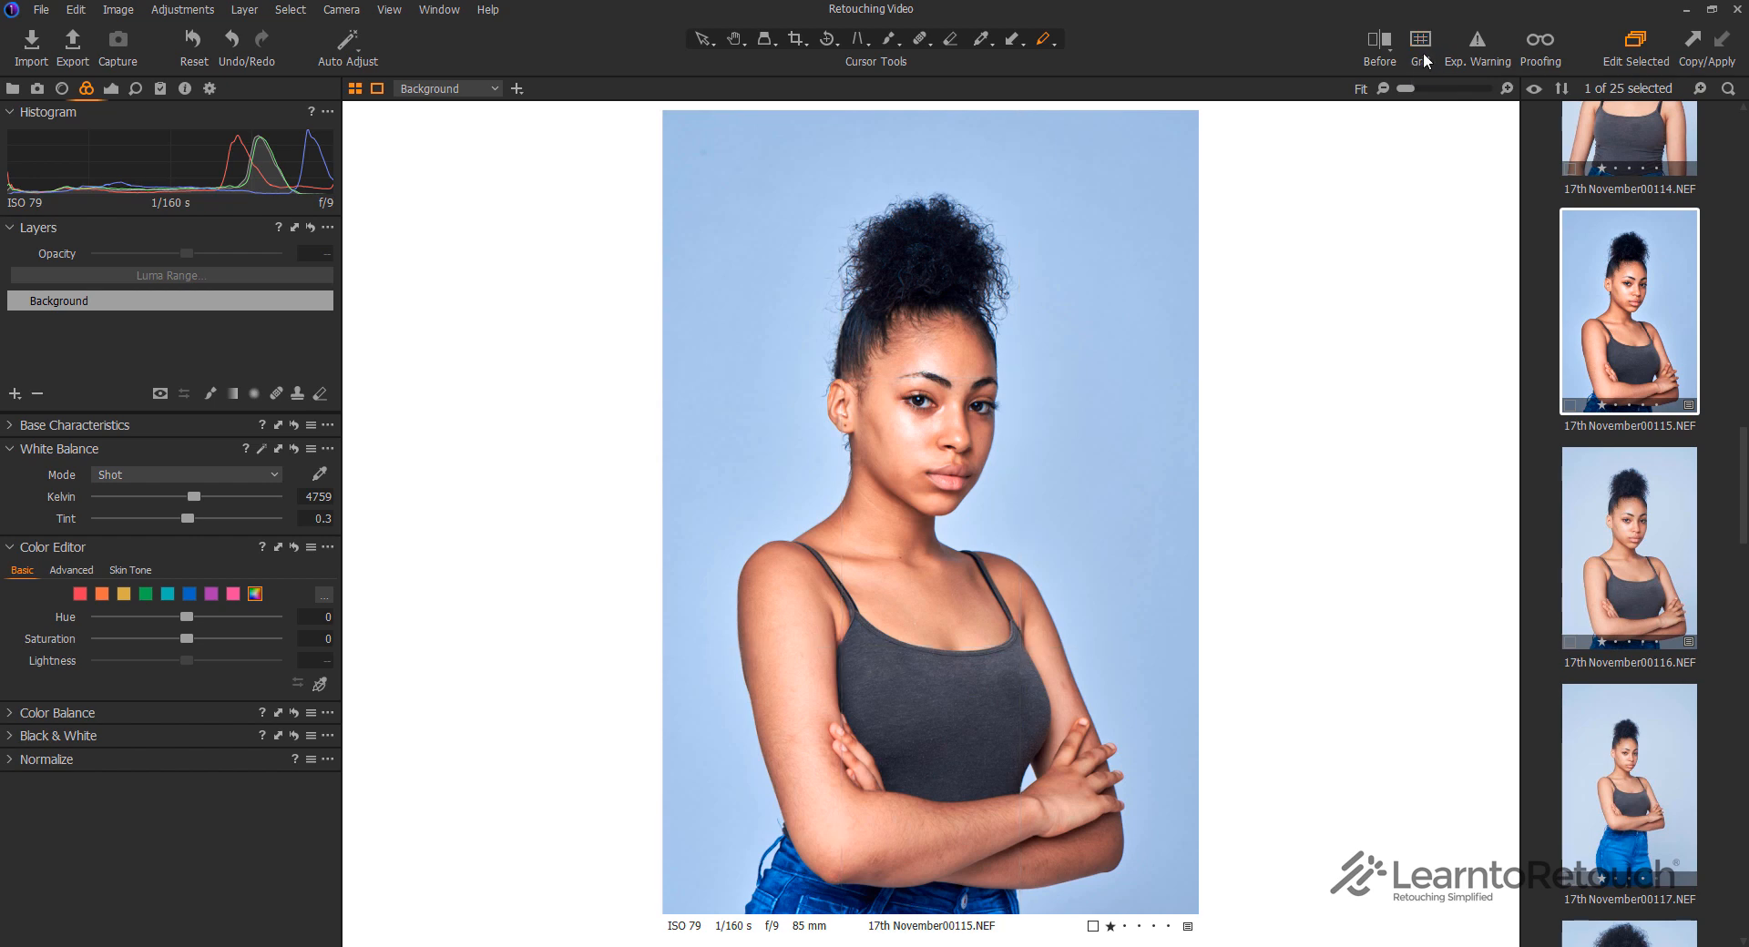
{"action": "left_click", "coordinate": [1425, 41]}
{"action": "left_click", "coordinate": [1424, 41]}
Show the exposure warning on photo 00115 and remove its automatic adjustments
{"action": "left_click", "coordinate": [1485, 45]}
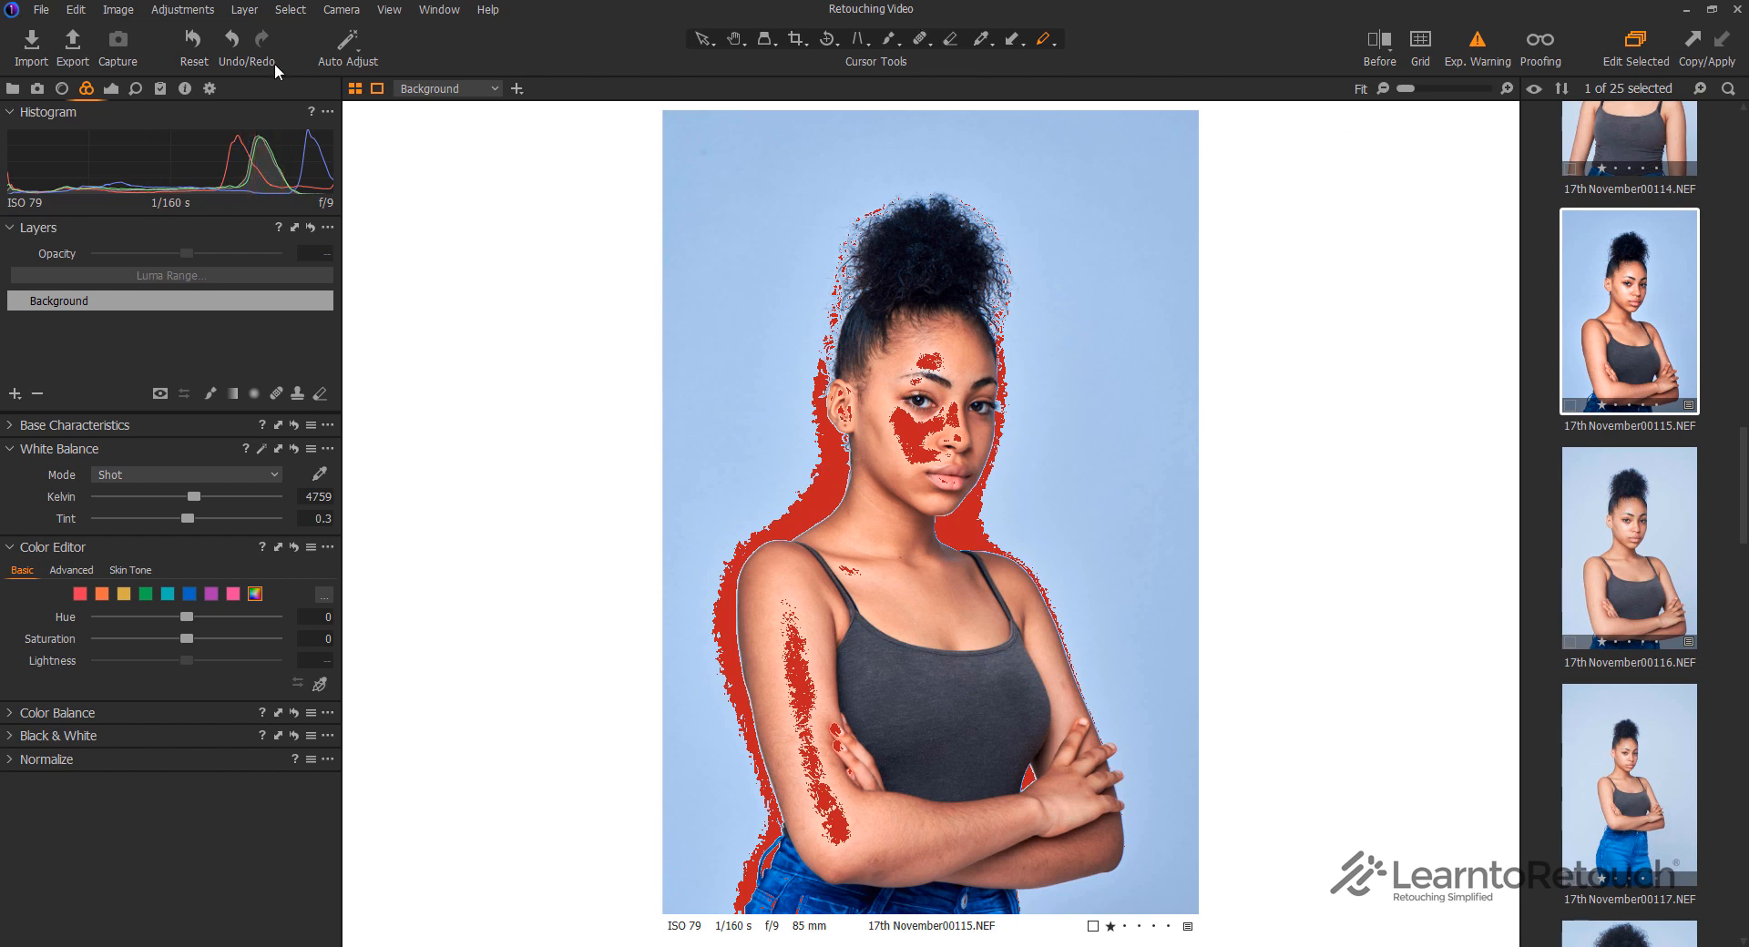
{"action": "left_click", "coordinate": [220, 46]}
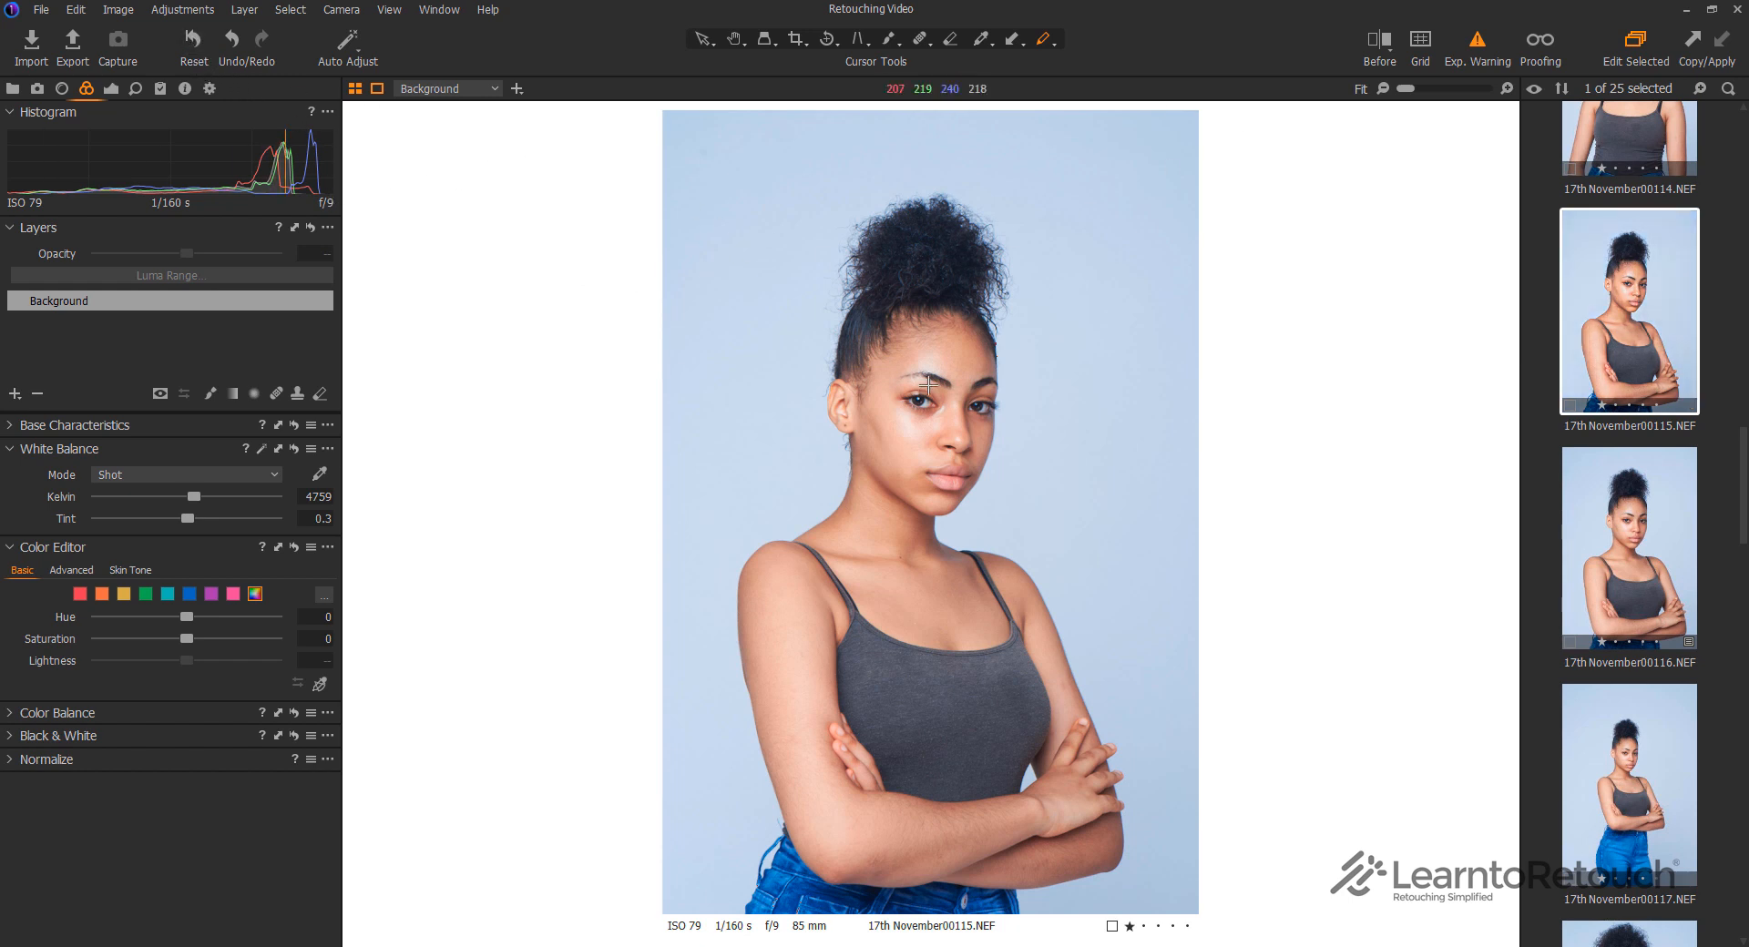
Turn off the exposure warning and enable proofing for photo 00115
{"action": "left_click", "coordinate": [1478, 36]}
{"action": "left_click", "coordinate": [1480, 50]}
{"action": "left_click", "coordinate": [1546, 48]}
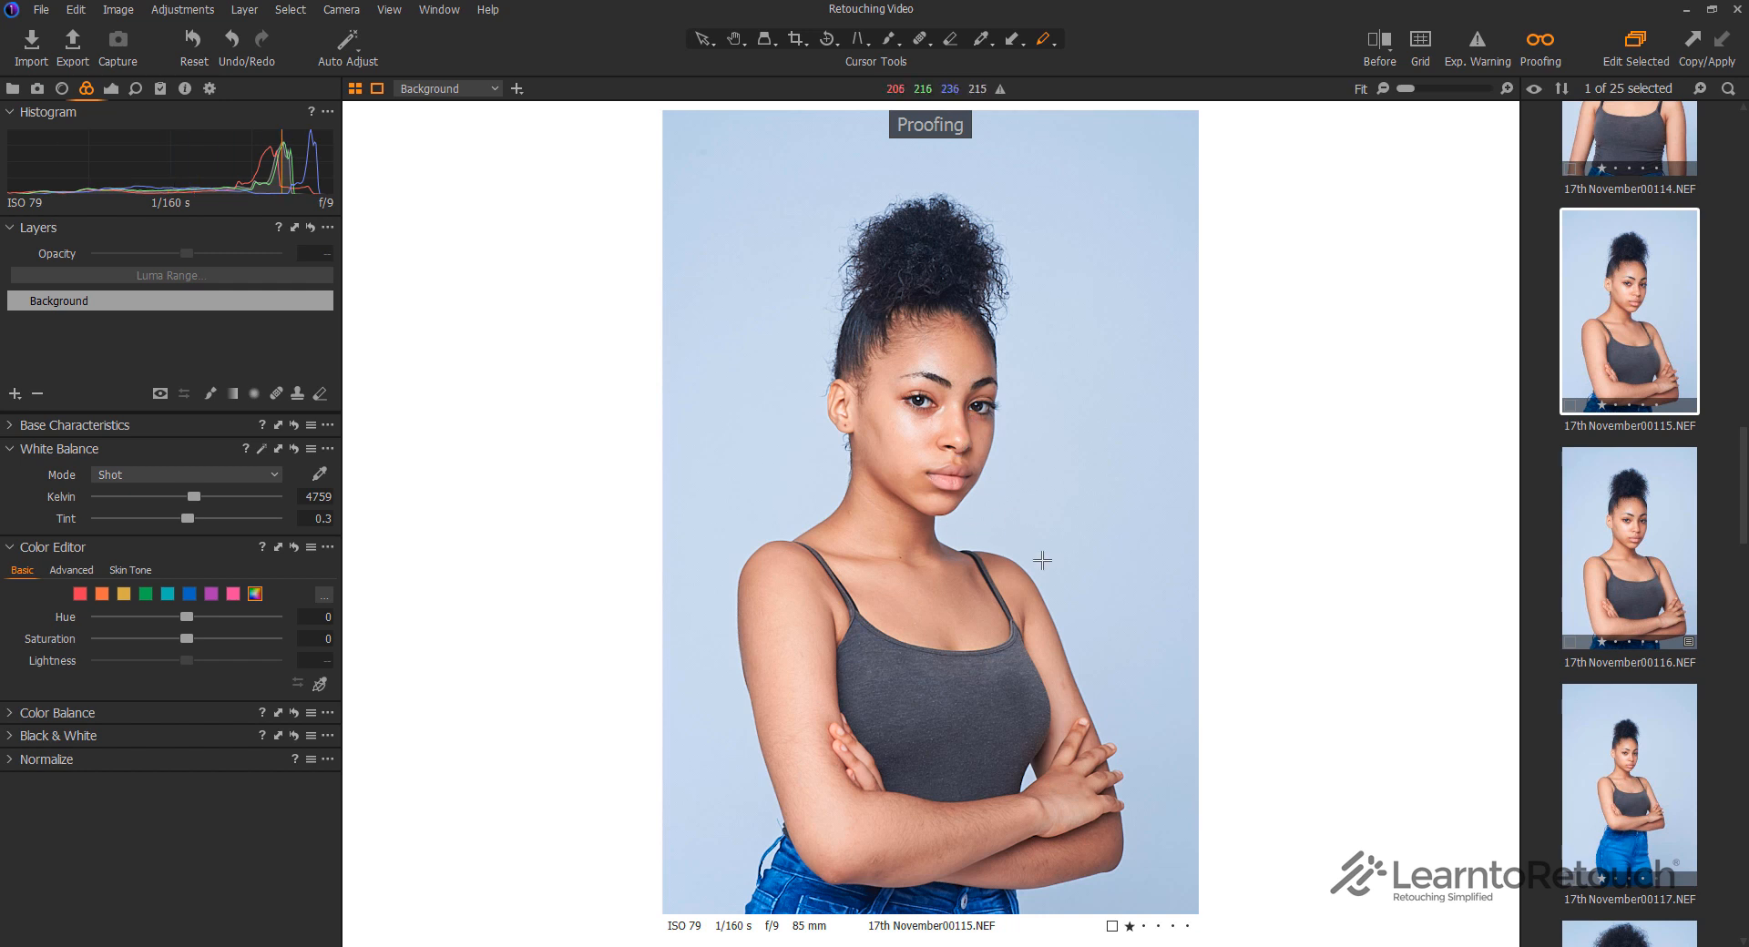
Turn off proofing and auto-adjust photo 00115
{"action": "left_click", "coordinate": [1543, 46]}
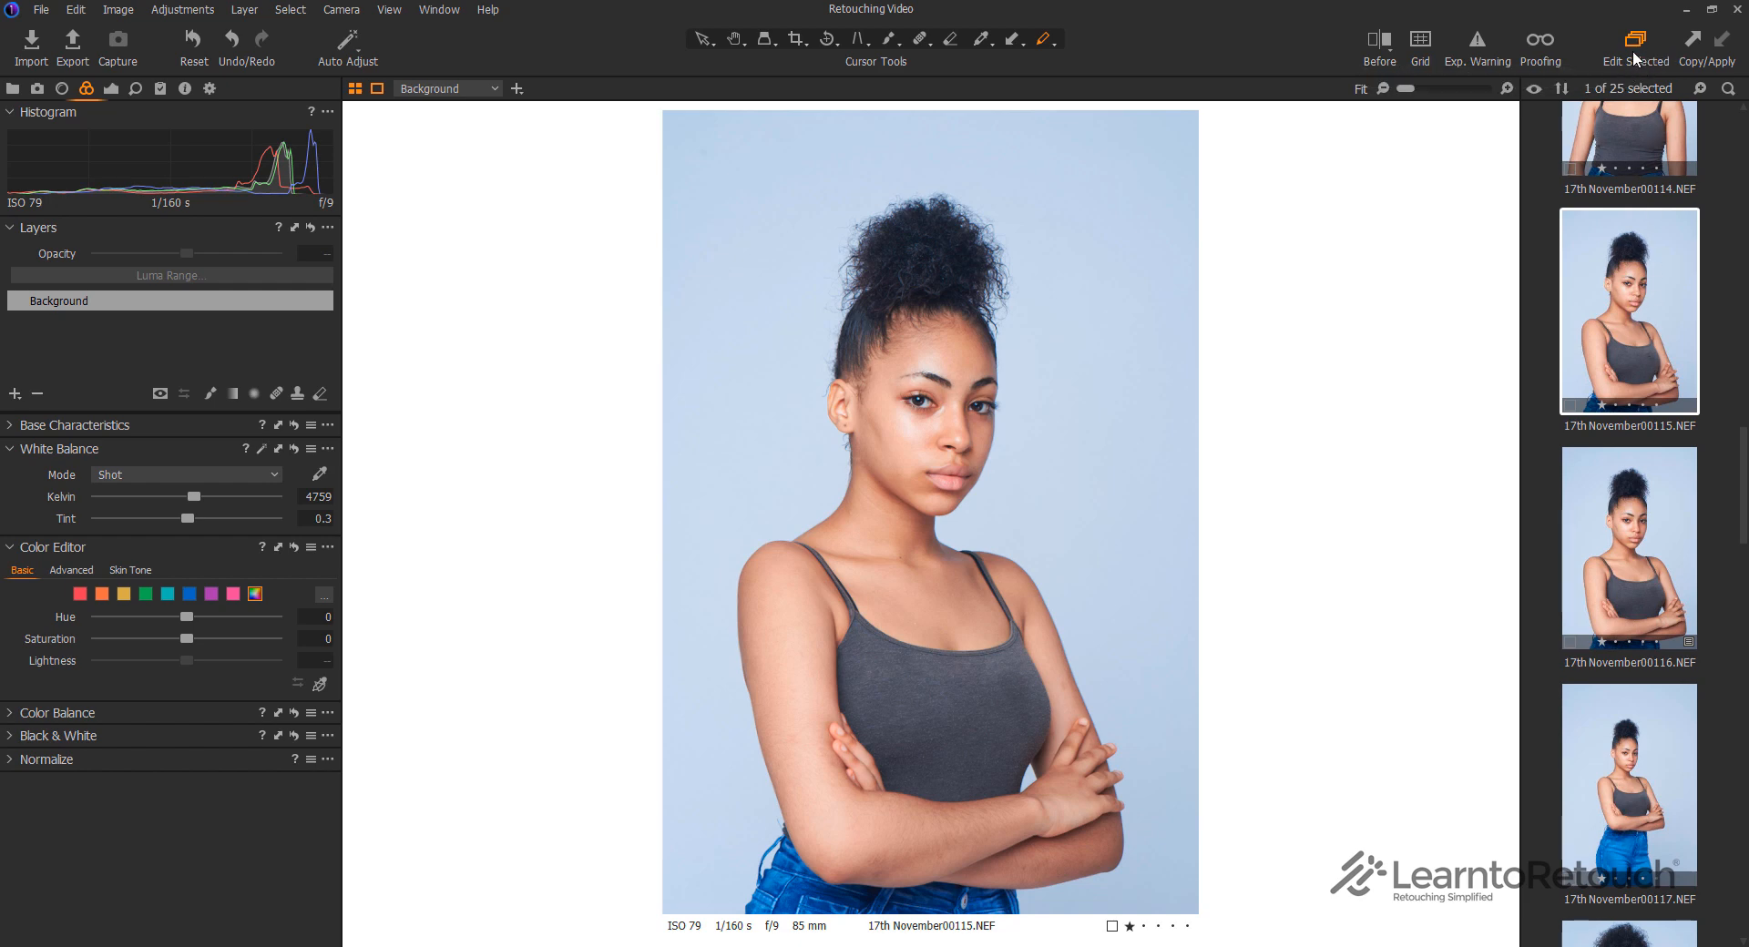
{"action": "left_click", "coordinate": [352, 36]}
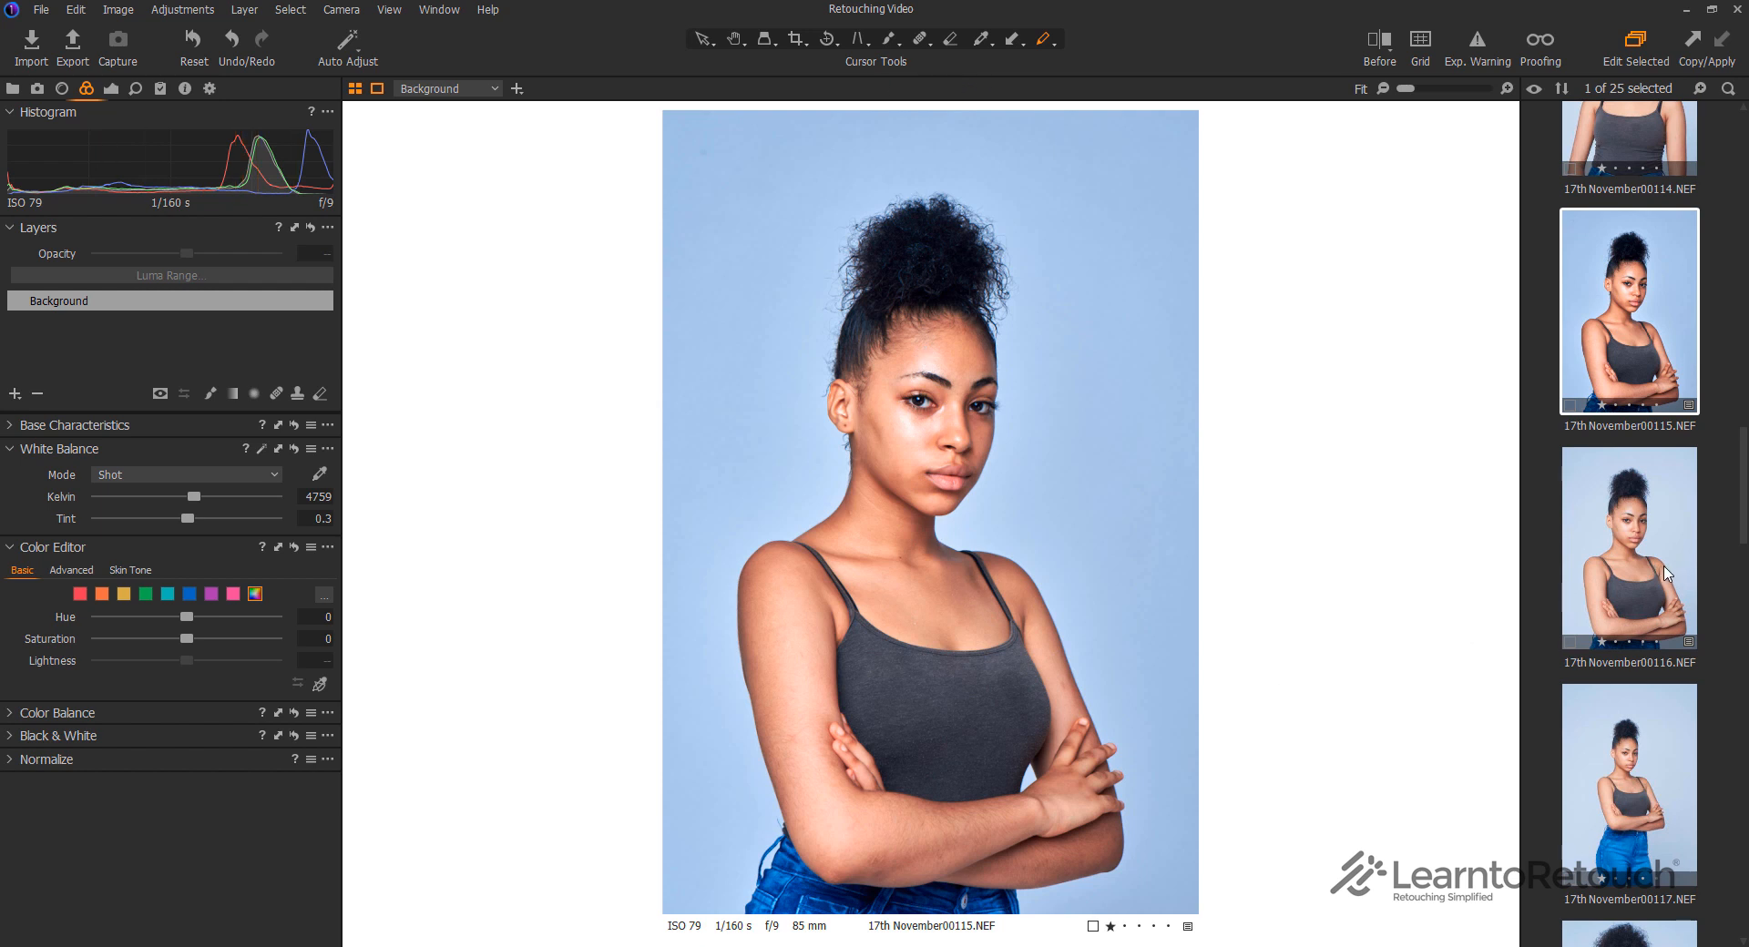
Copy the adjustments from photo 00115 and apply them to photo 00116
{"action": "left_click", "coordinate": [1695, 39]}
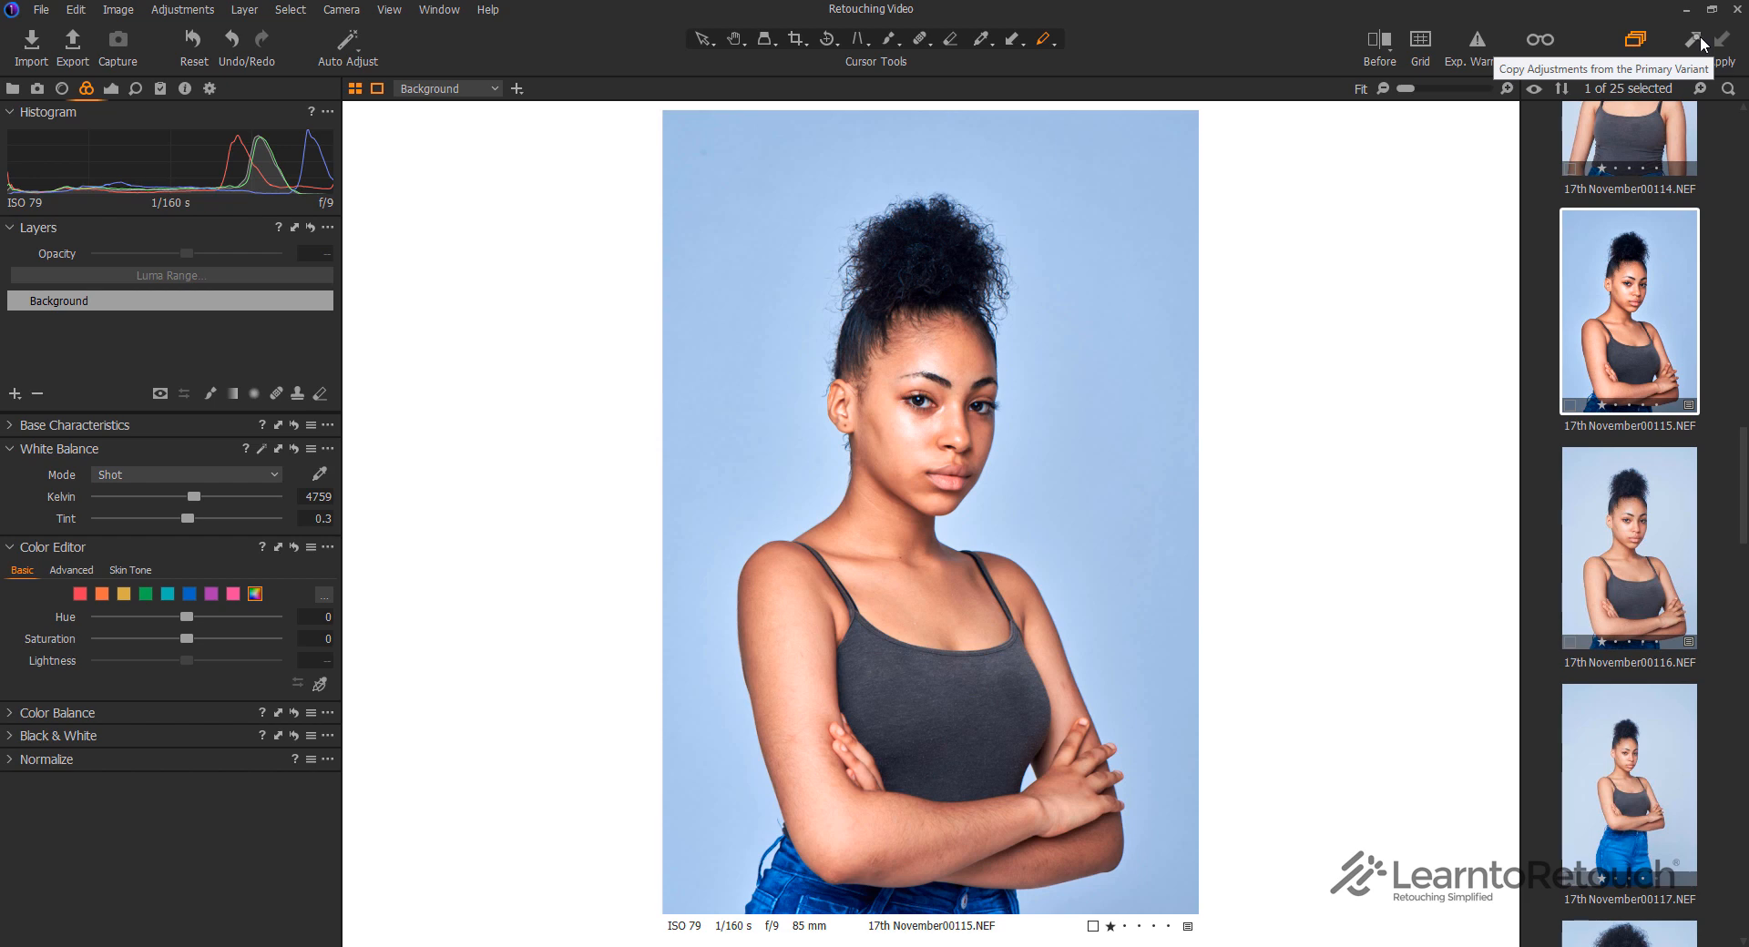
{"action": "left_click", "coordinate": [1653, 629]}
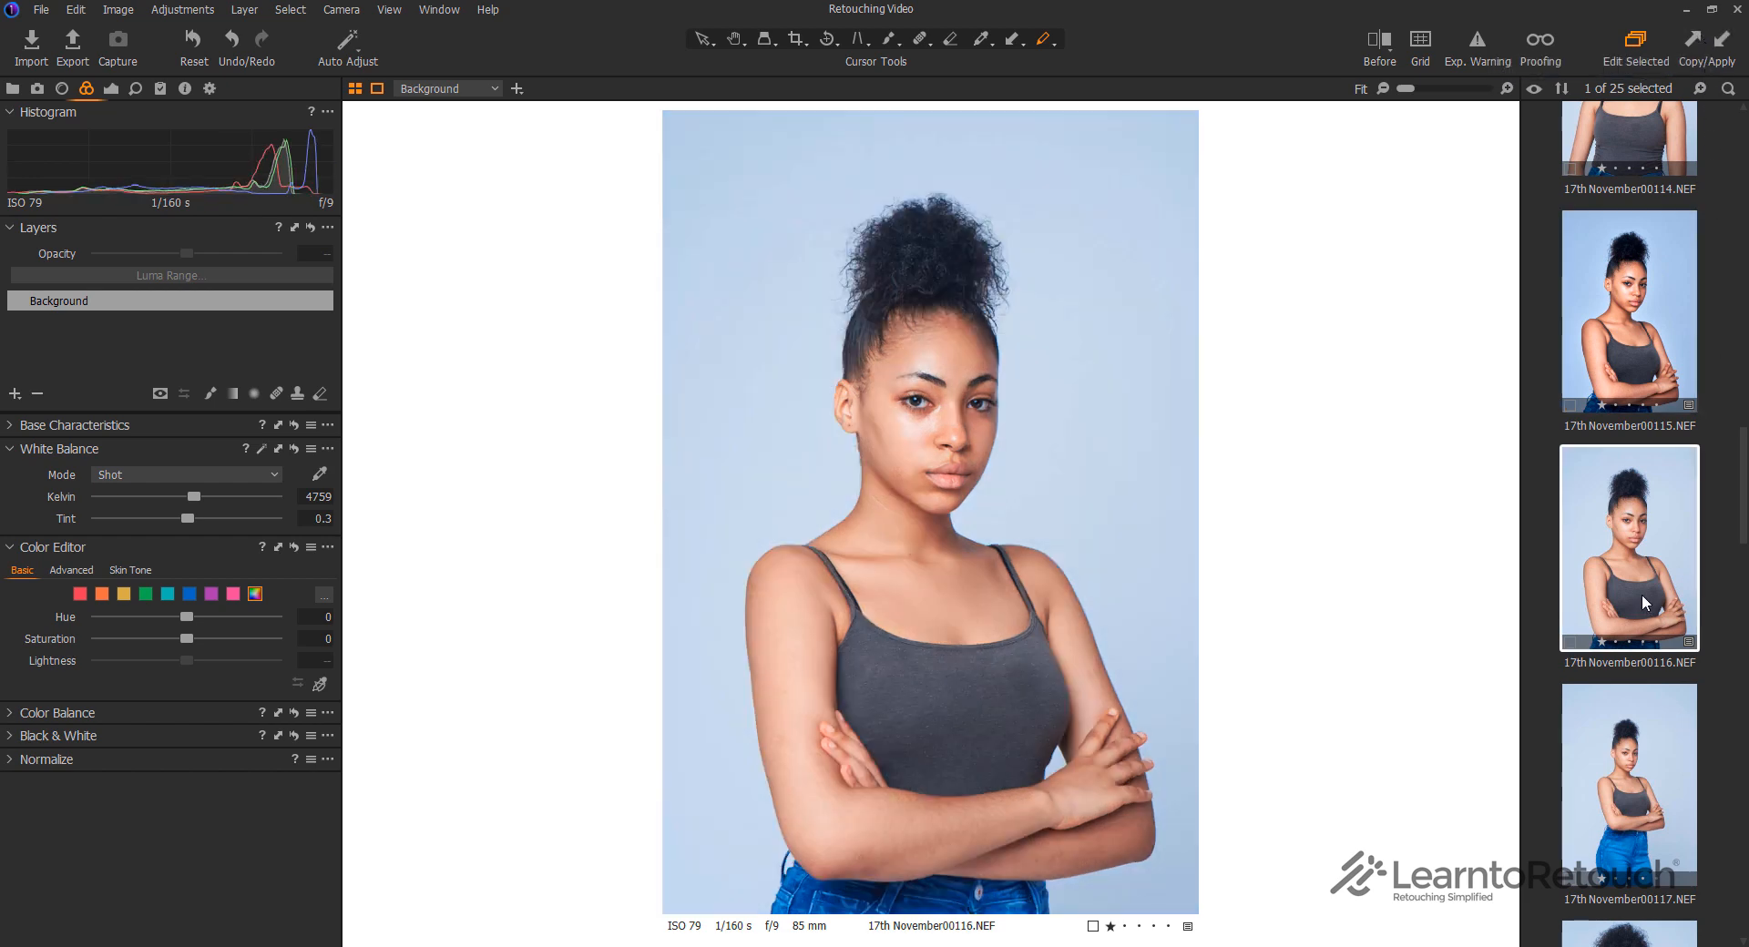
{"action": "left_click", "coordinate": [1723, 50]}
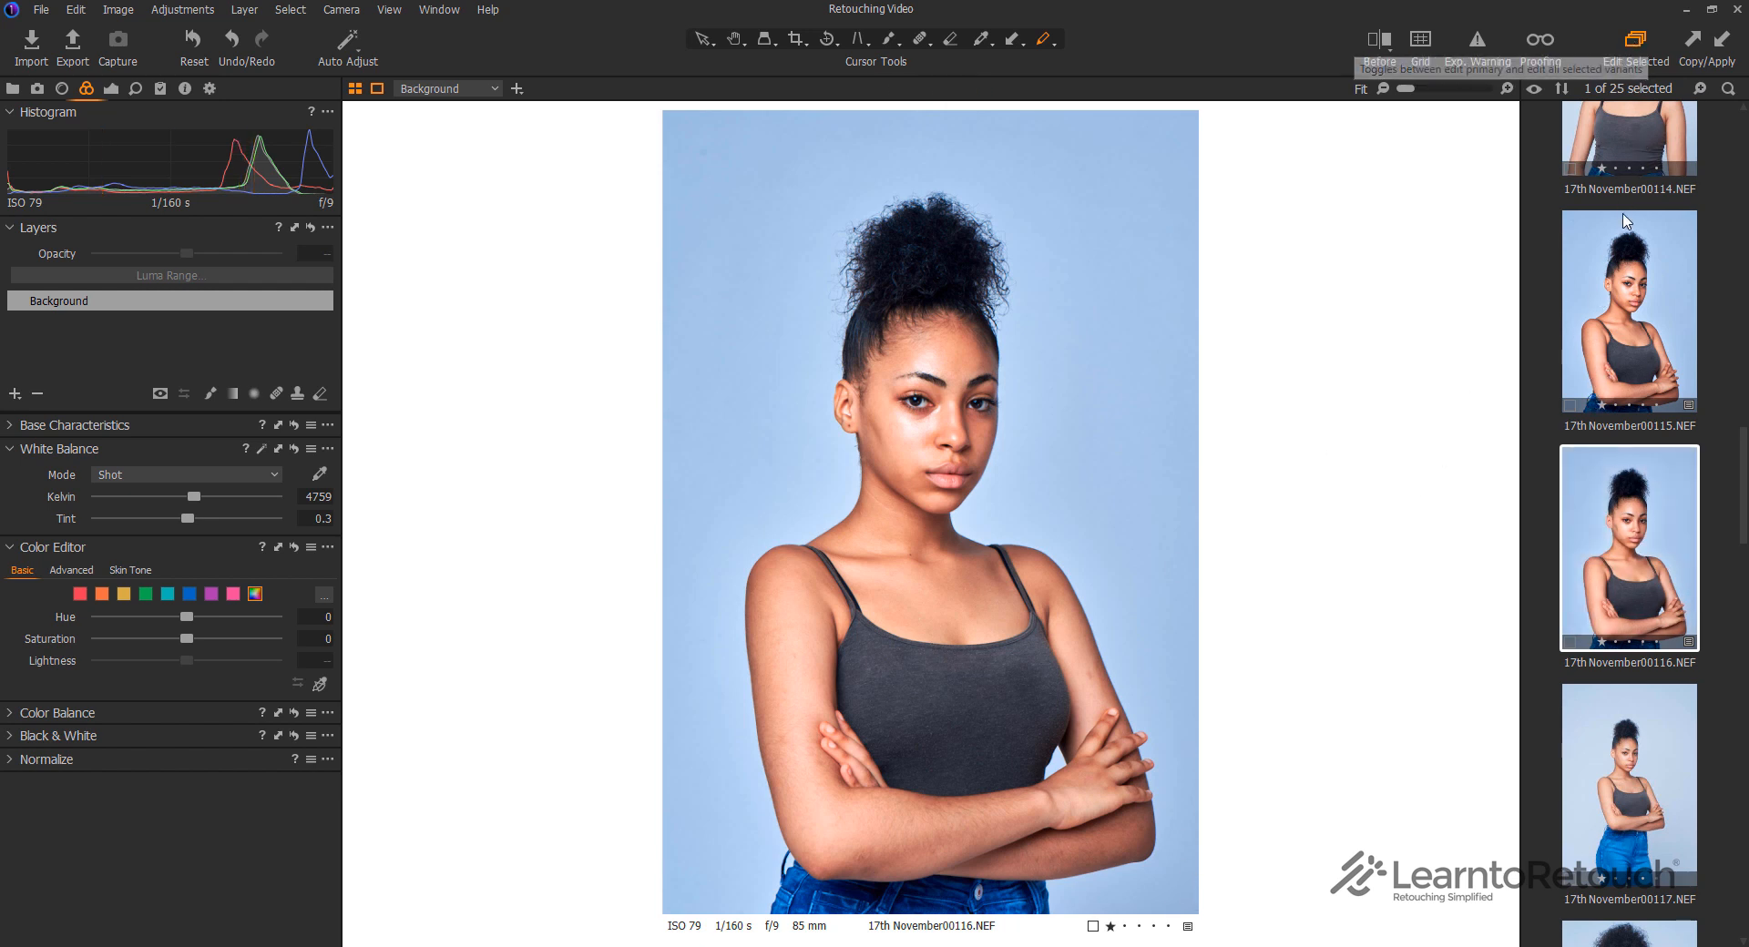
Apply the copied adjustments to photos 00111 through 00114 together, with 00114 as the primary photo
{"action": "scroll", "coordinate": [1638, 564], "scroll_direction": "up", "scroll_amount": 5}
{"action": "left_click", "coordinate": [1639, 623]}
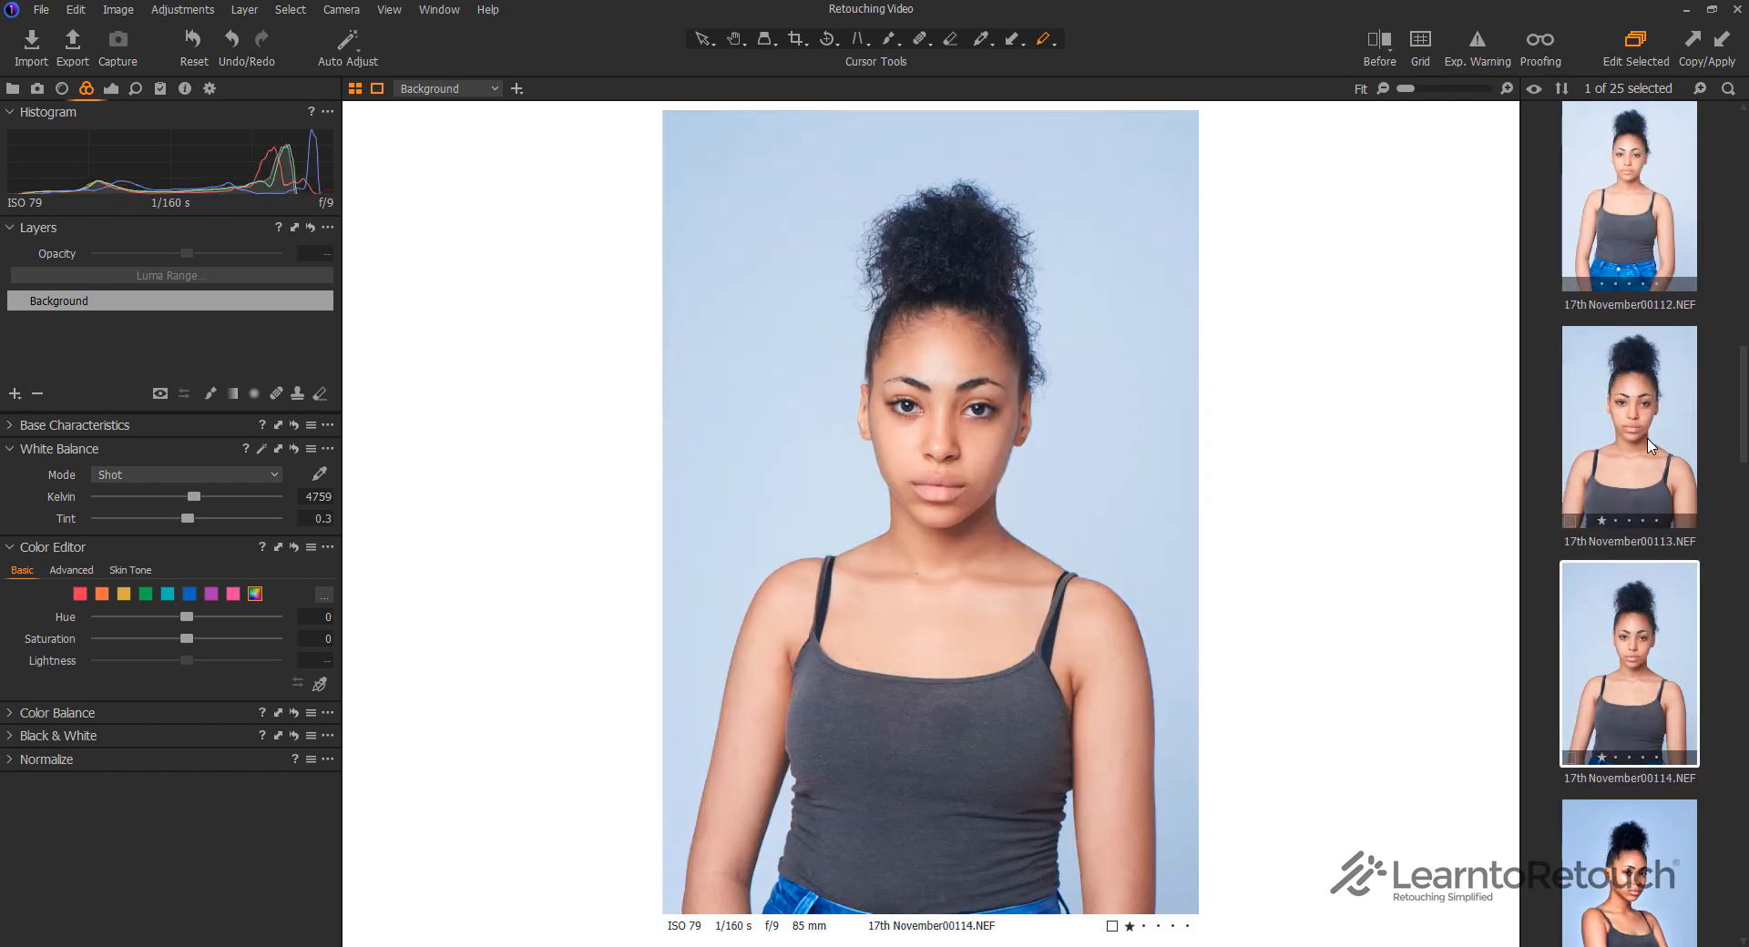
{"action": "scroll", "coordinate": [1658, 546], "scroll_direction": "up", "scroll_amount": 2}
{"action": "left_click", "coordinate": [1647, 264], "text": "shift"}
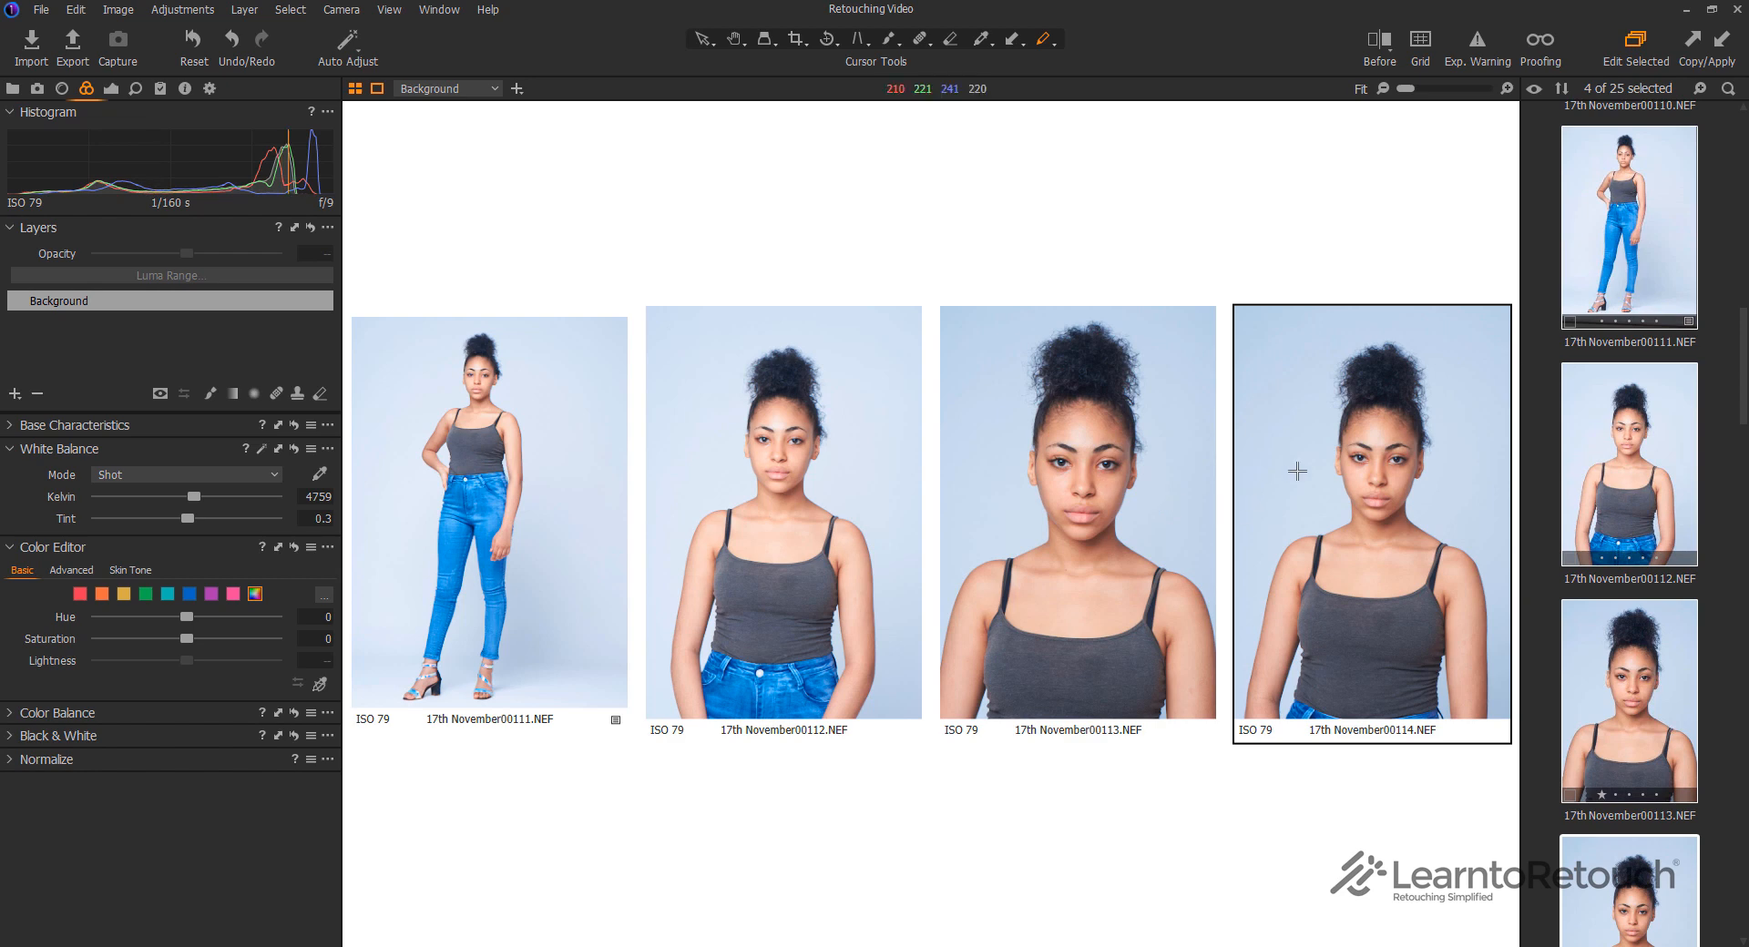
{"action": "left_click", "coordinate": [1725, 44]}
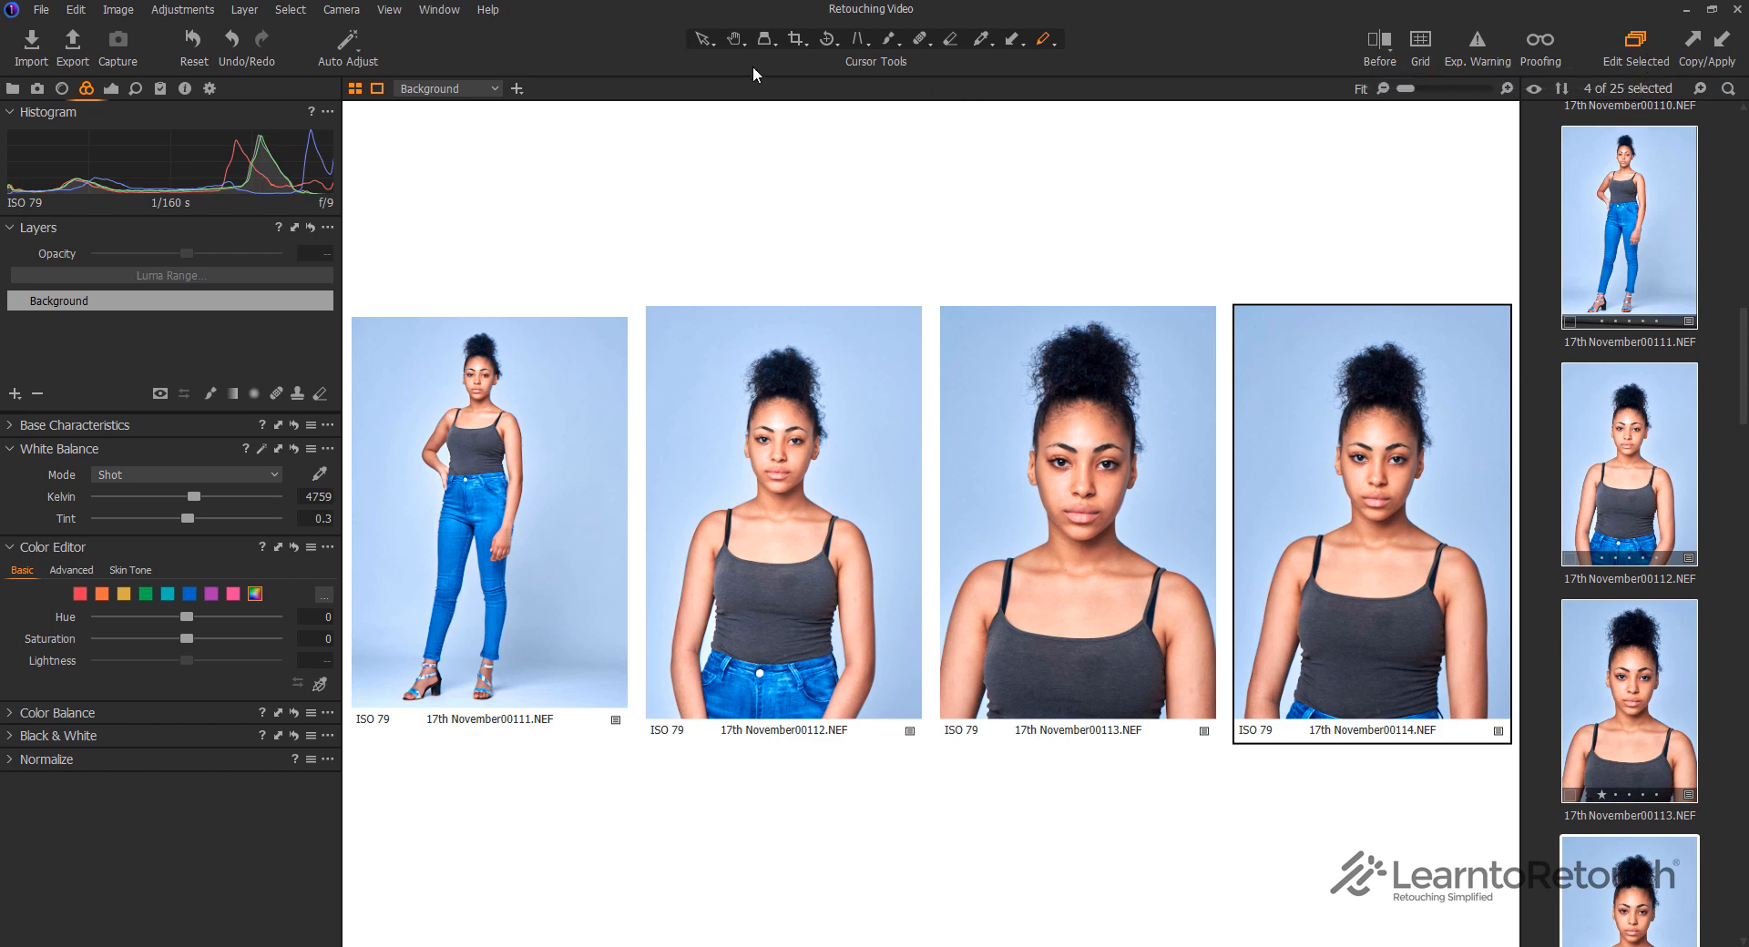
Undo the bulk adjustment and, with Edit Selected turned off, apply the copied adjustments only to photo 00114
{"action": "left_click", "coordinate": [233, 38]}
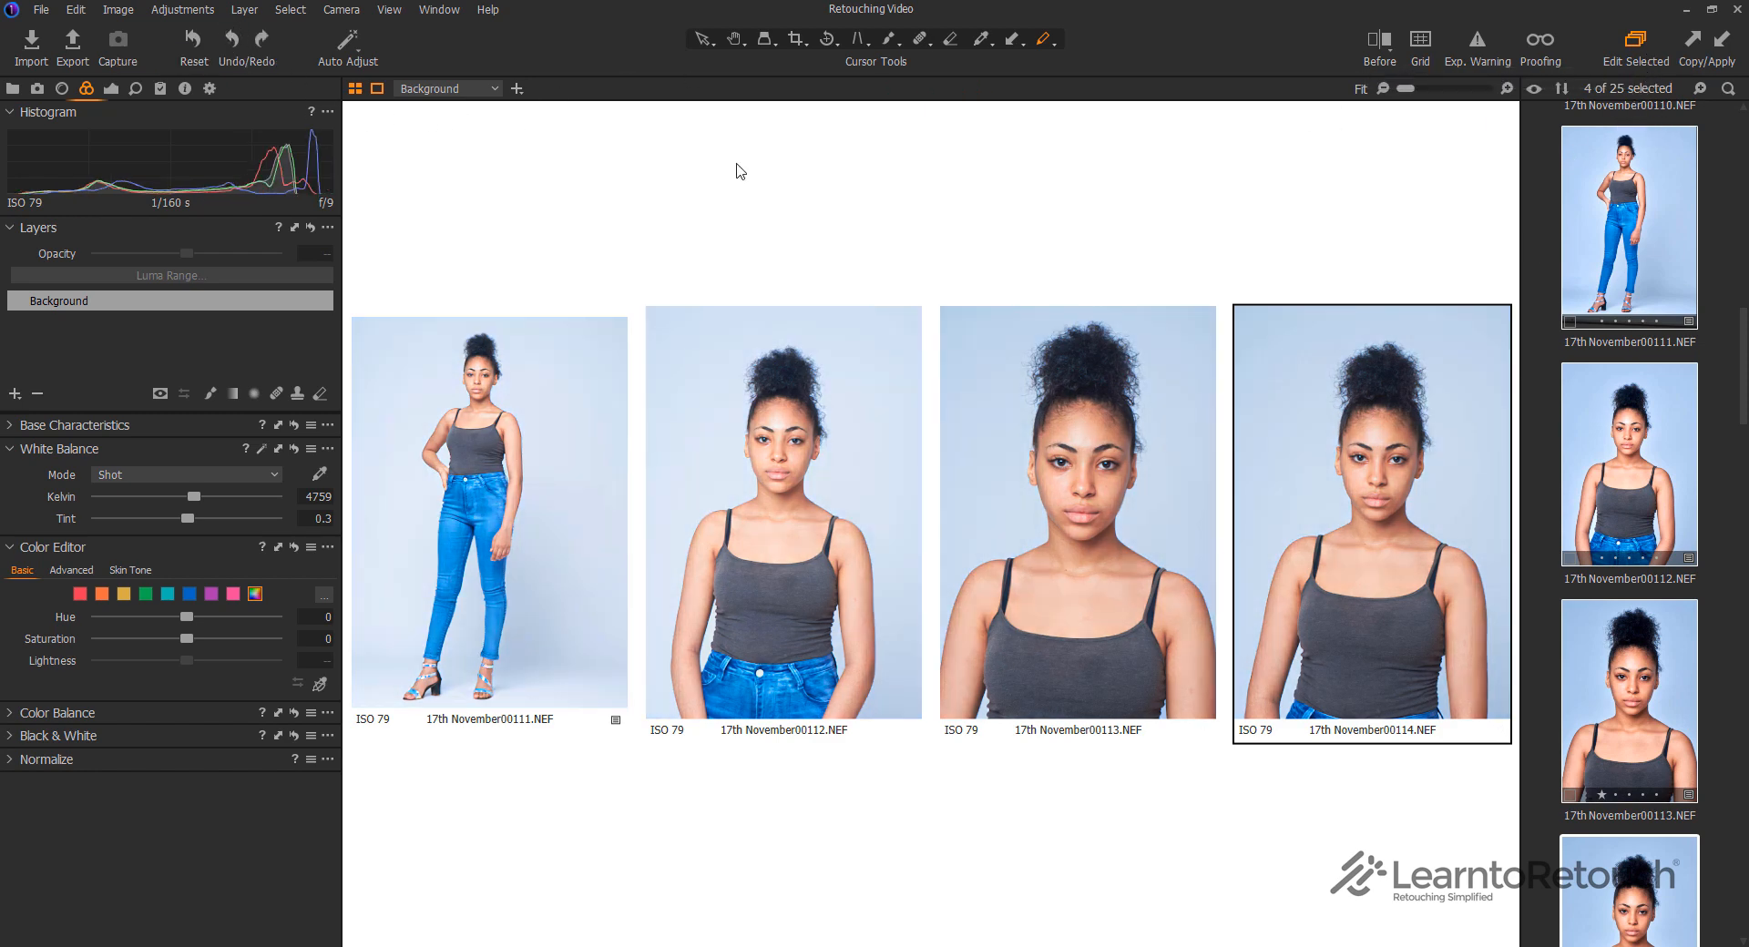
{"action": "left_click", "coordinate": [1633, 40]}
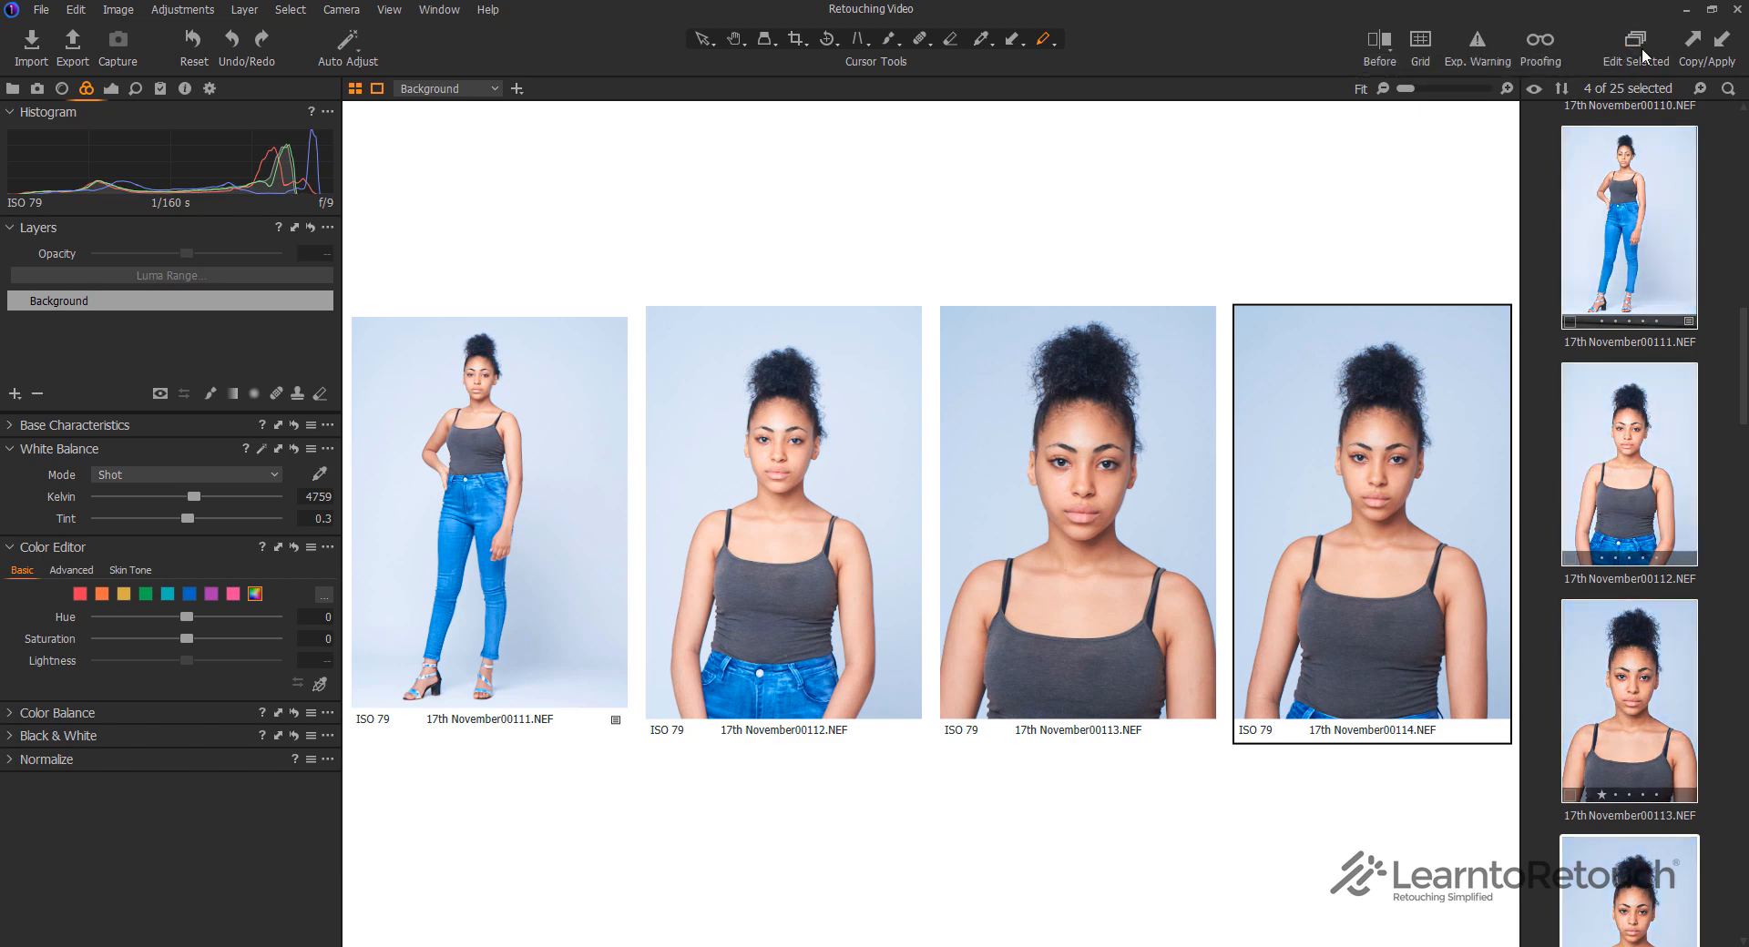
{"action": "left_click", "coordinate": [1727, 45]}
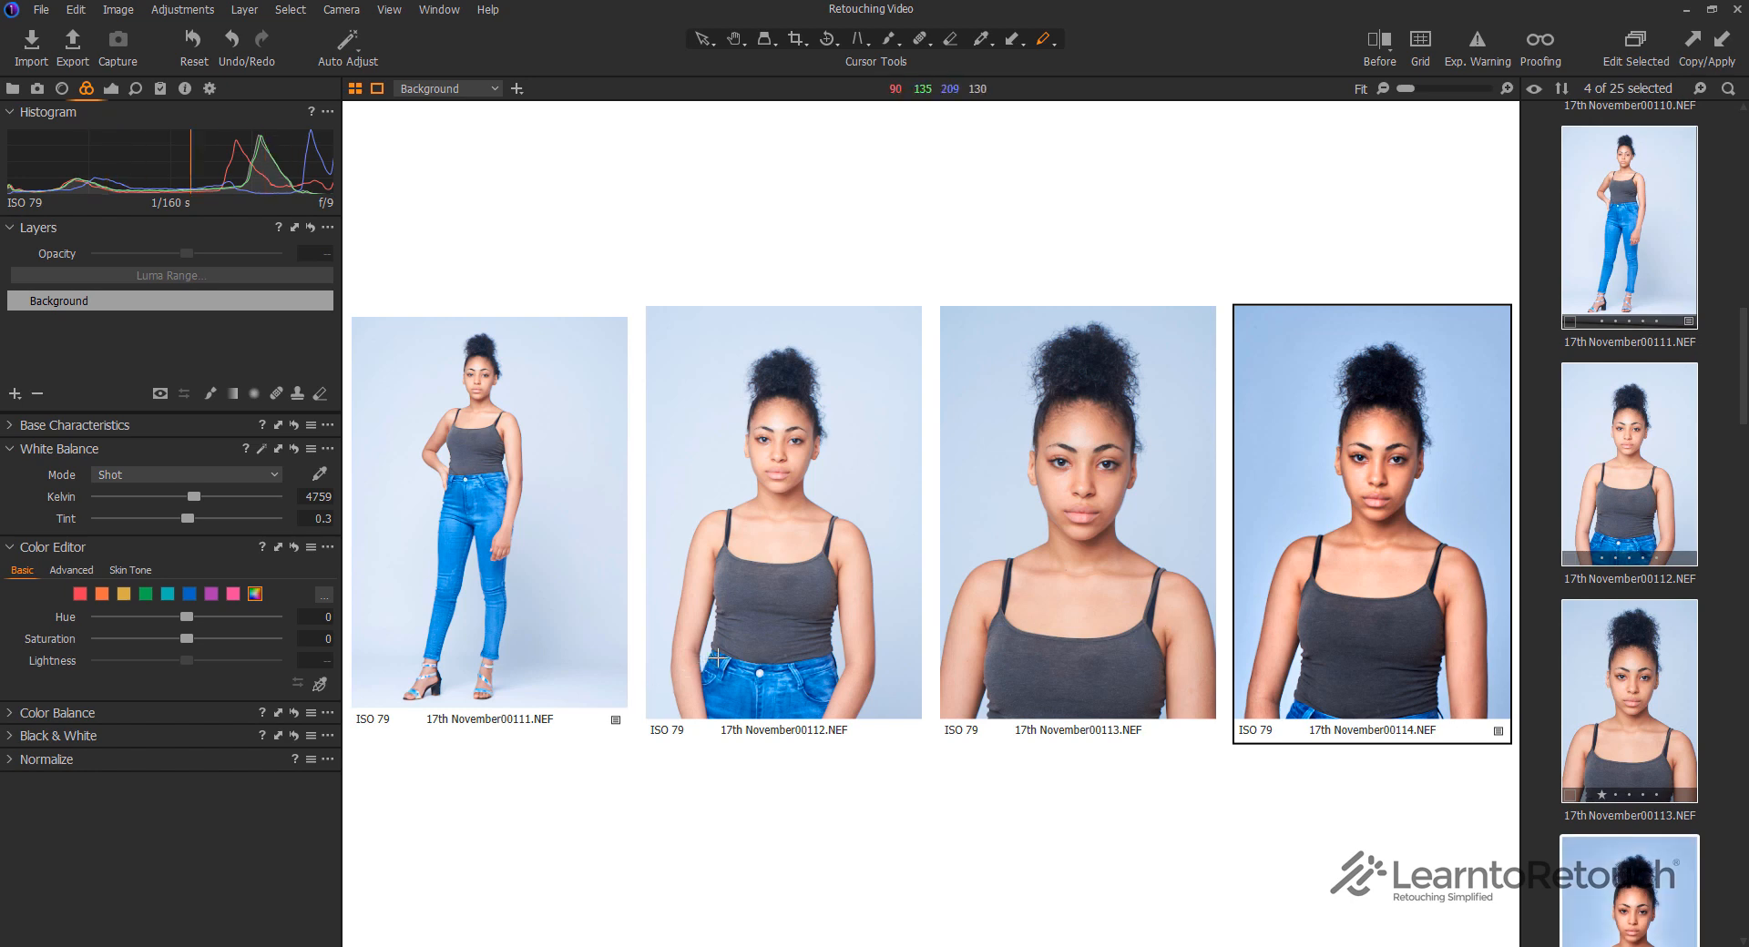
With Edit Selected enabled, apply the copied adjustments to all four photos, then reset them and clear the selection
{"action": "left_click", "coordinate": [1644, 40]}
{"action": "left_click", "coordinate": [1721, 48]}
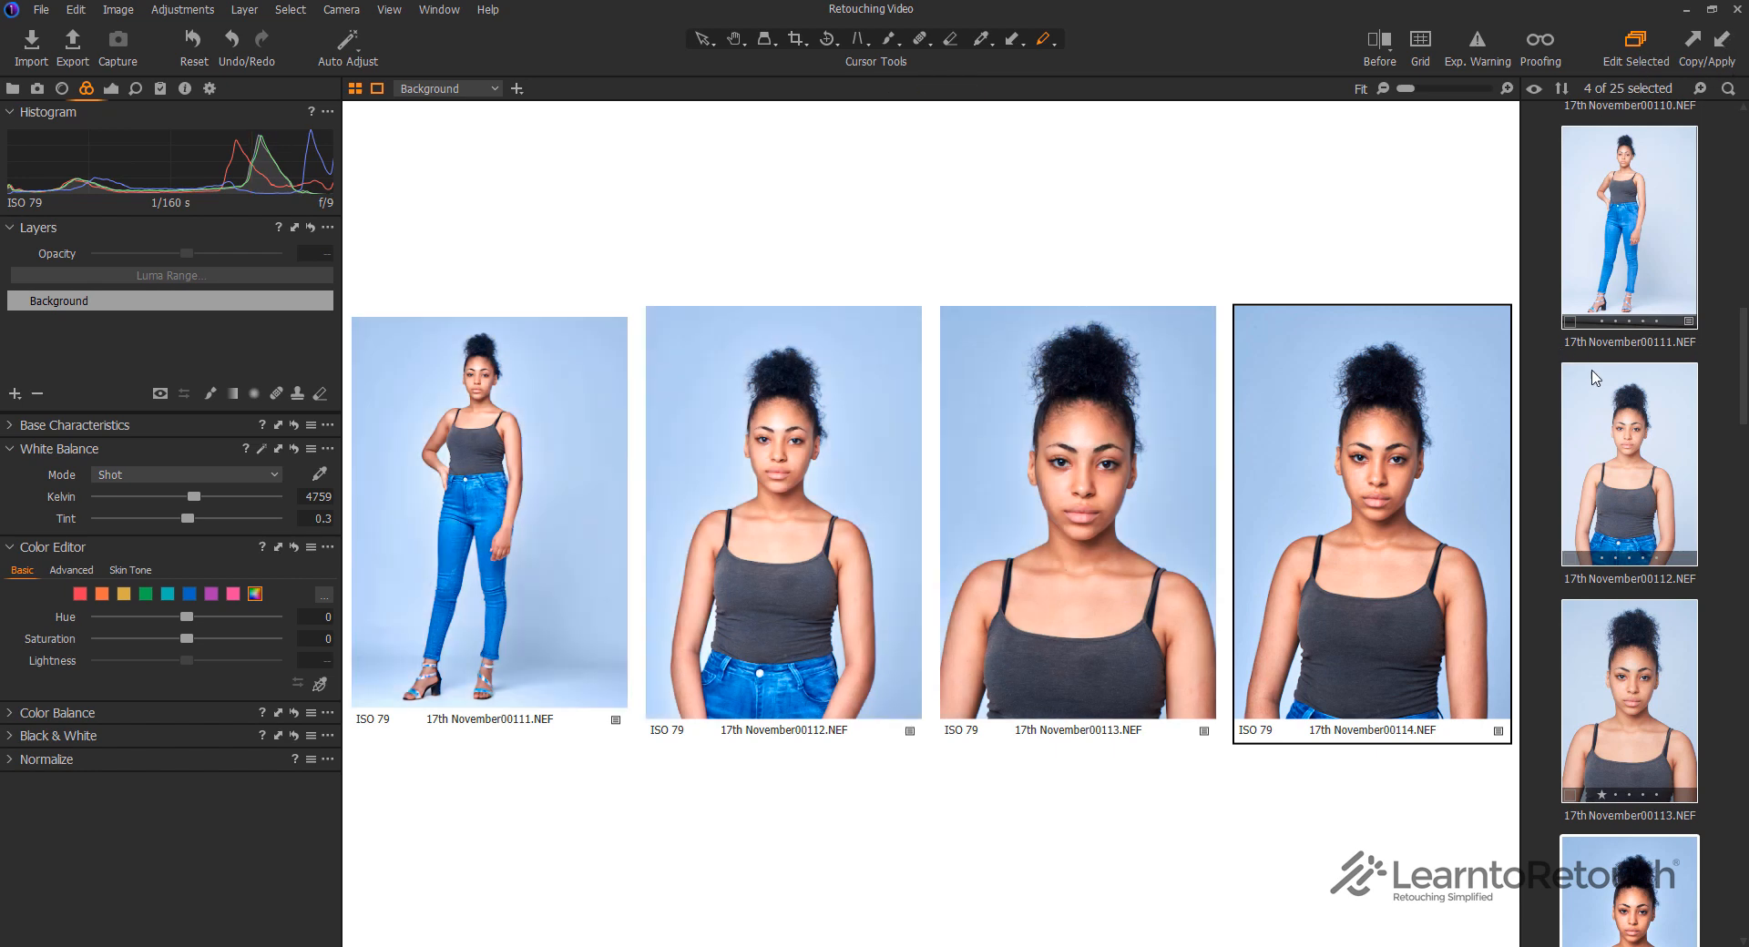
{"action": "left_click", "coordinate": [201, 44]}
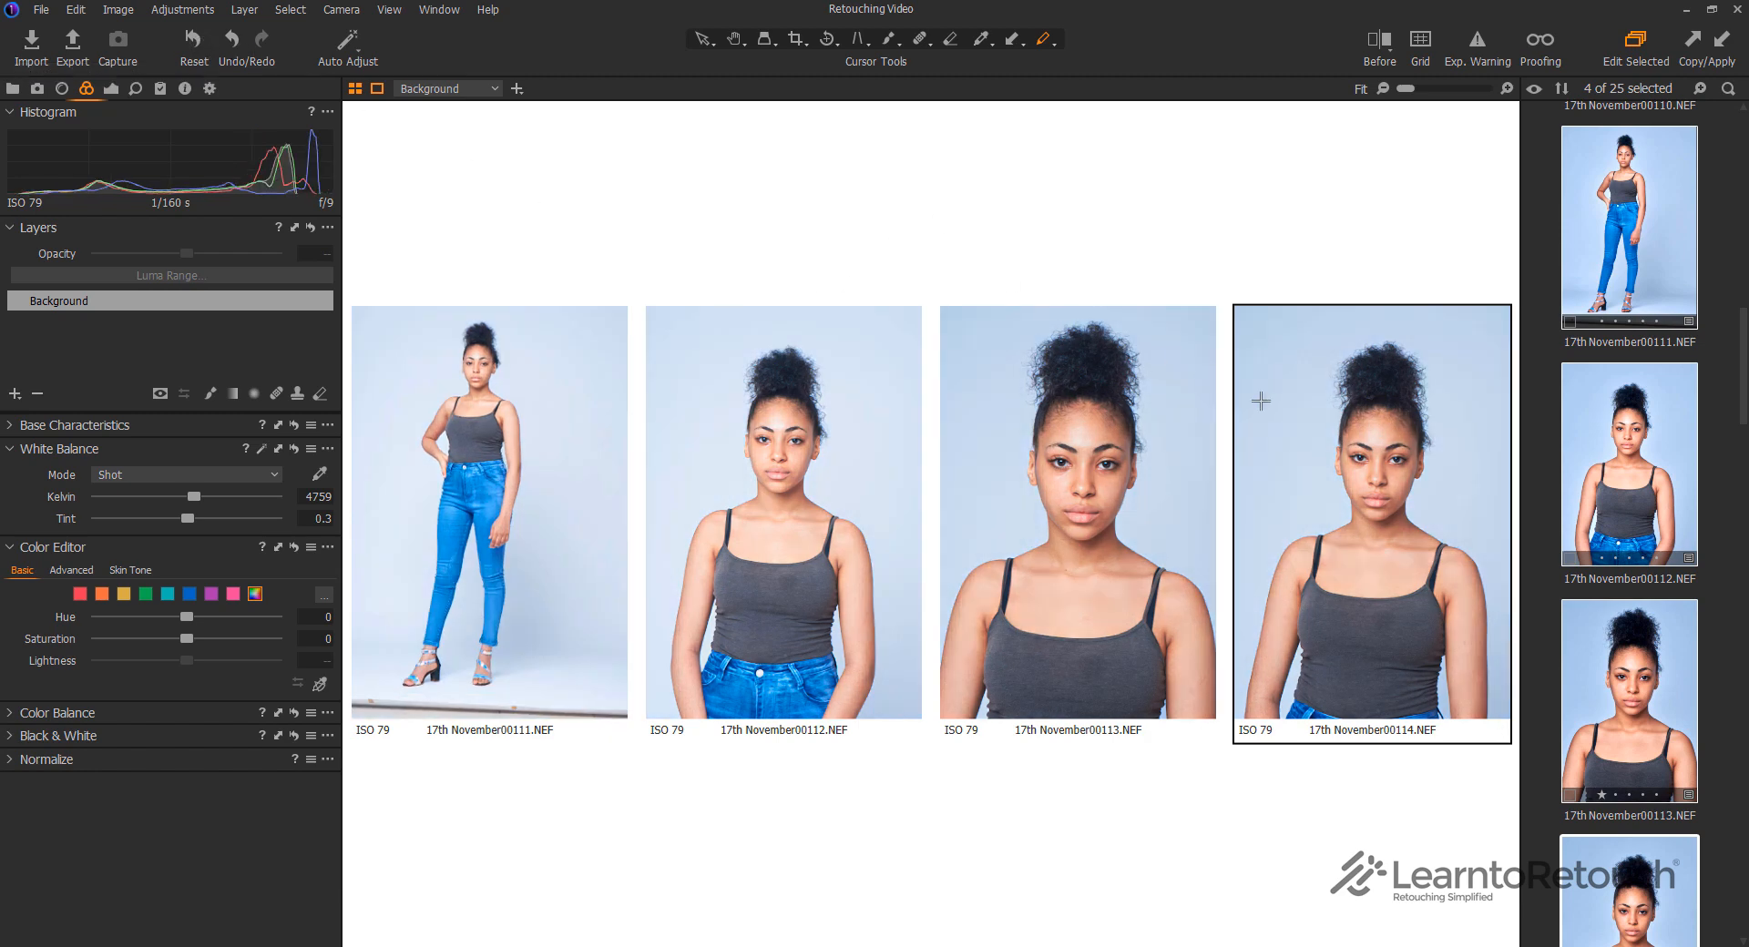
{"action": "left_click", "coordinate": [1712, 219]}
Shrink the browser thumbnails to two columns, look through them, and enlarge them to a single column again
{"action": "left_click", "coordinate": [1701, 88]}
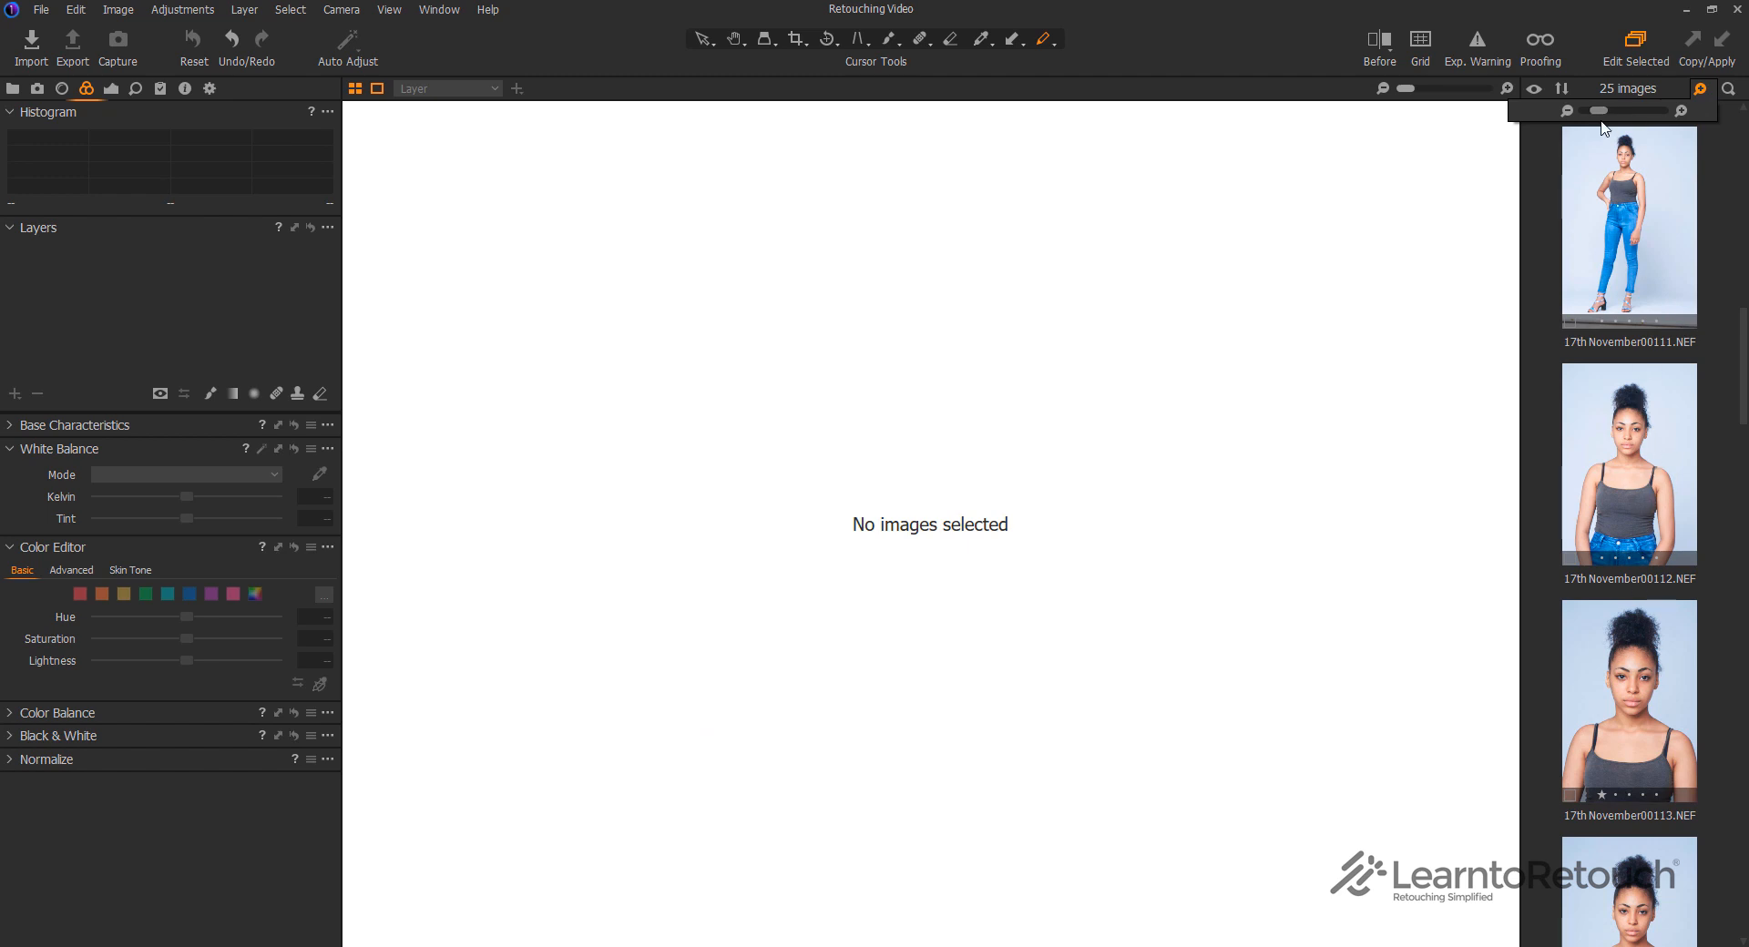
{"action": "left_click_drag", "start_coordinate": [1603, 110], "coordinate": [1650, 117]}
{"action": "scroll", "coordinate": [1649, 110], "scroll_direction": "down", "scroll_amount": 5}
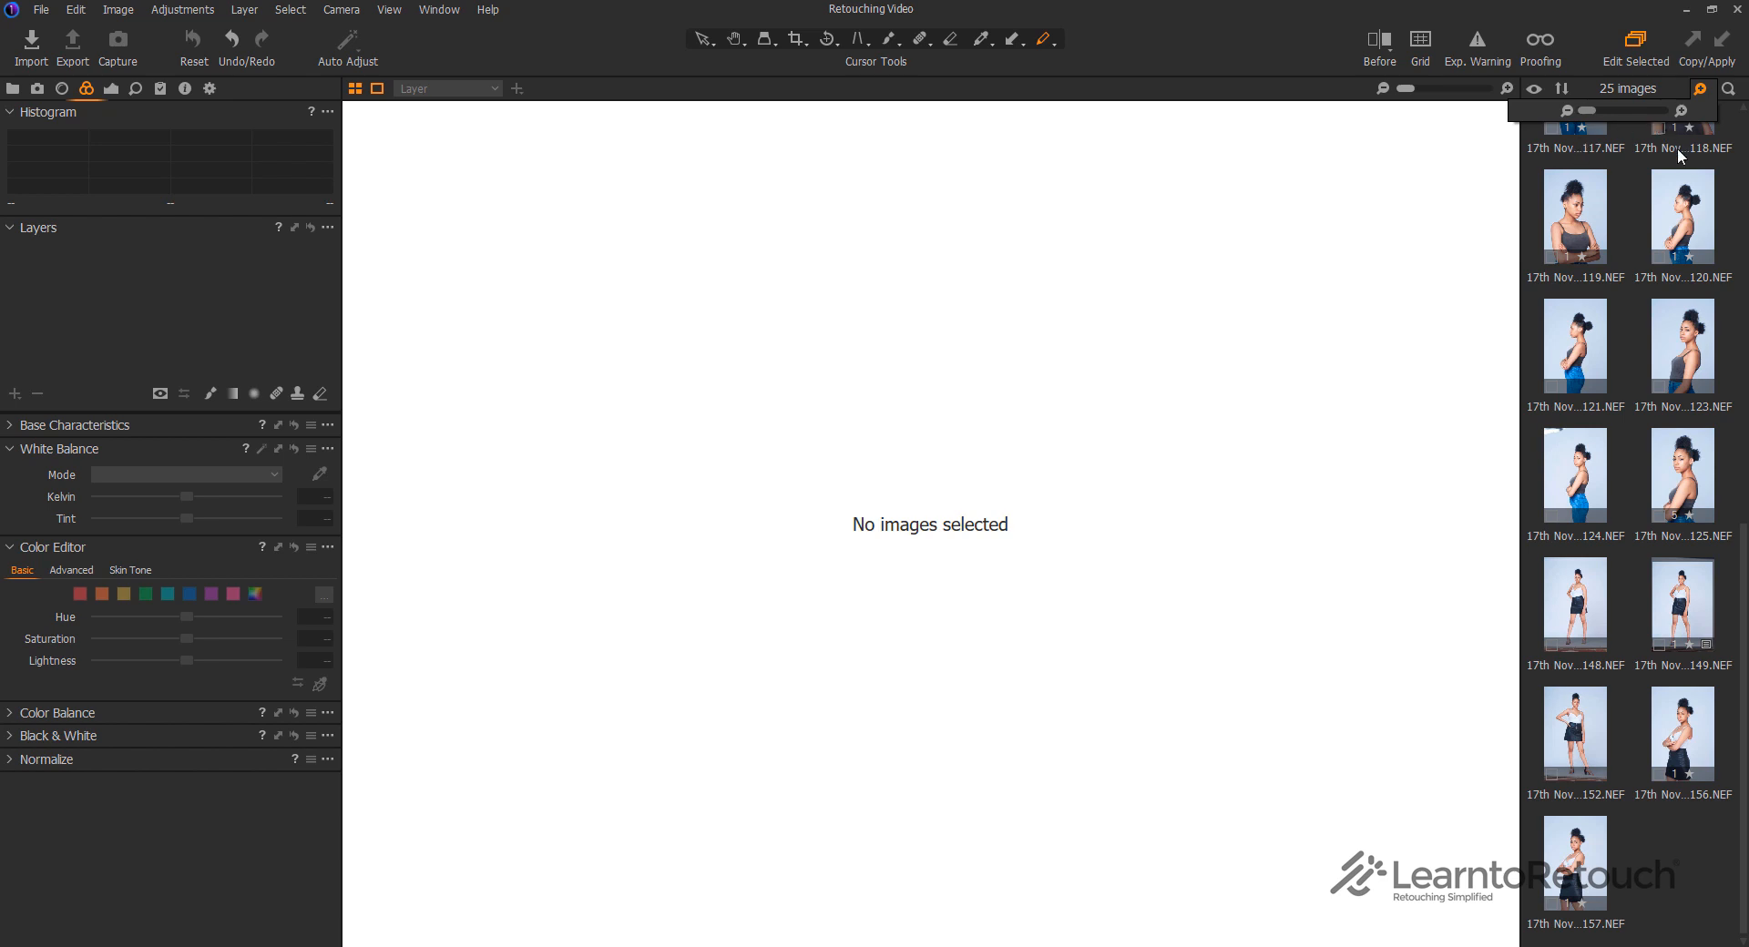
{"action": "scroll", "coordinate": [1636, 119], "scroll_direction": "up", "scroll_amount": 5}
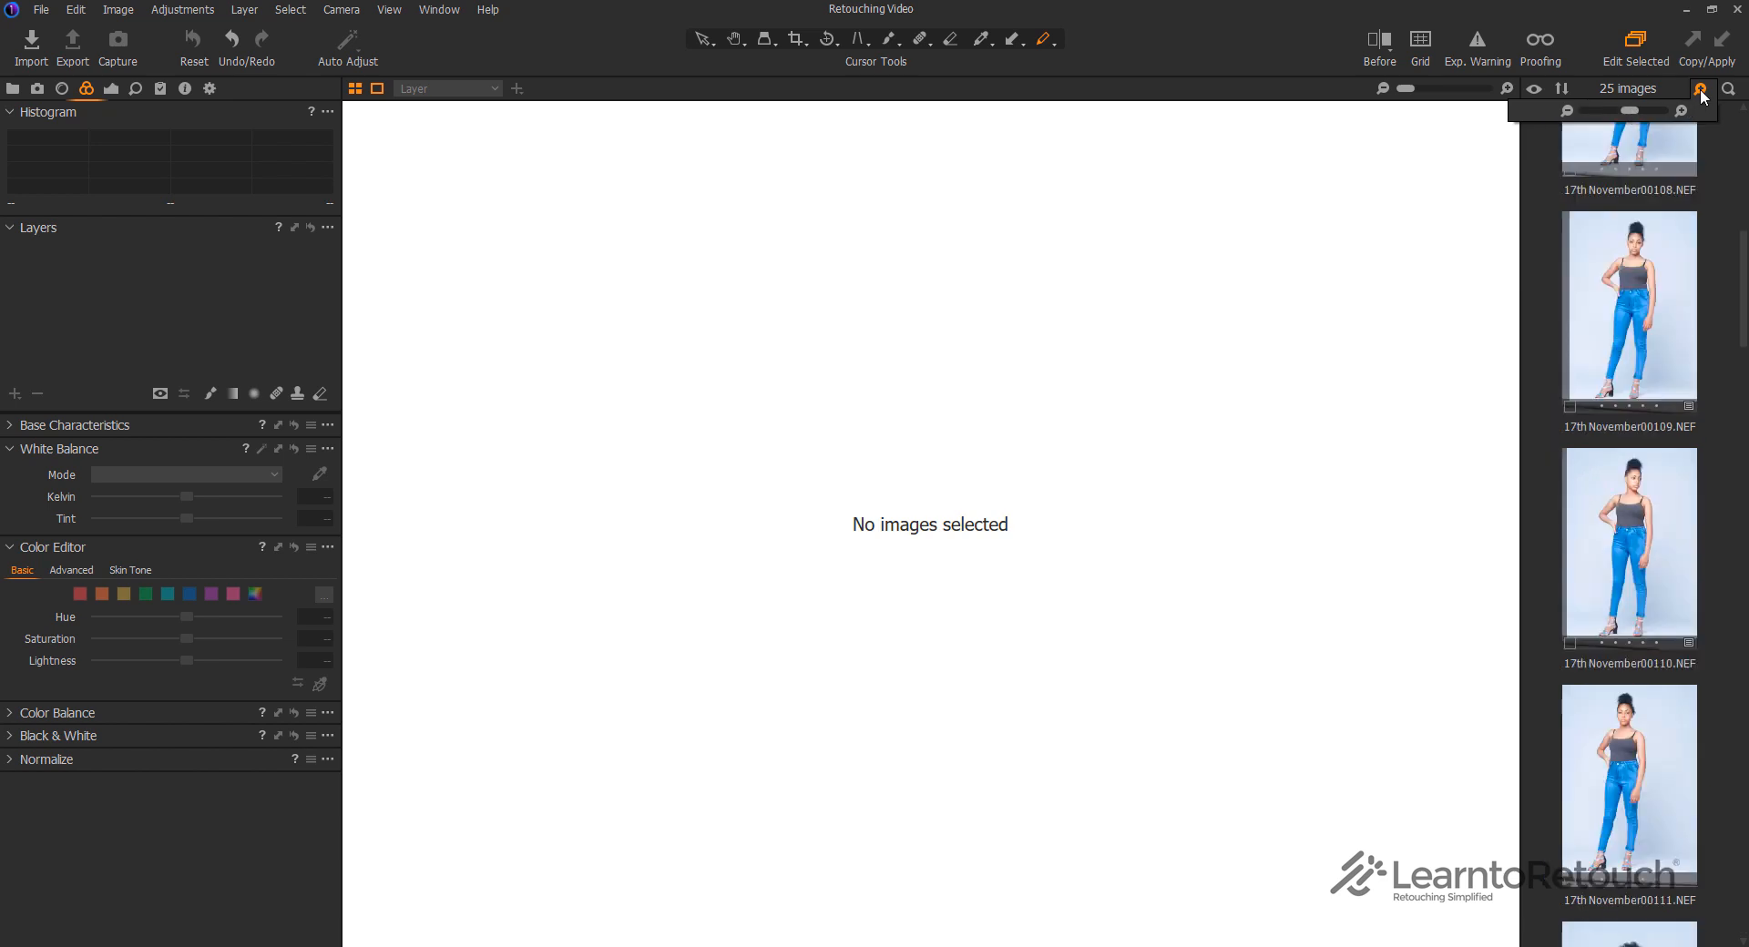
Check the browser's search field and its list of sorting criteria, leaving the sort order on Name
{"action": "left_click", "coordinate": [1728, 88]}
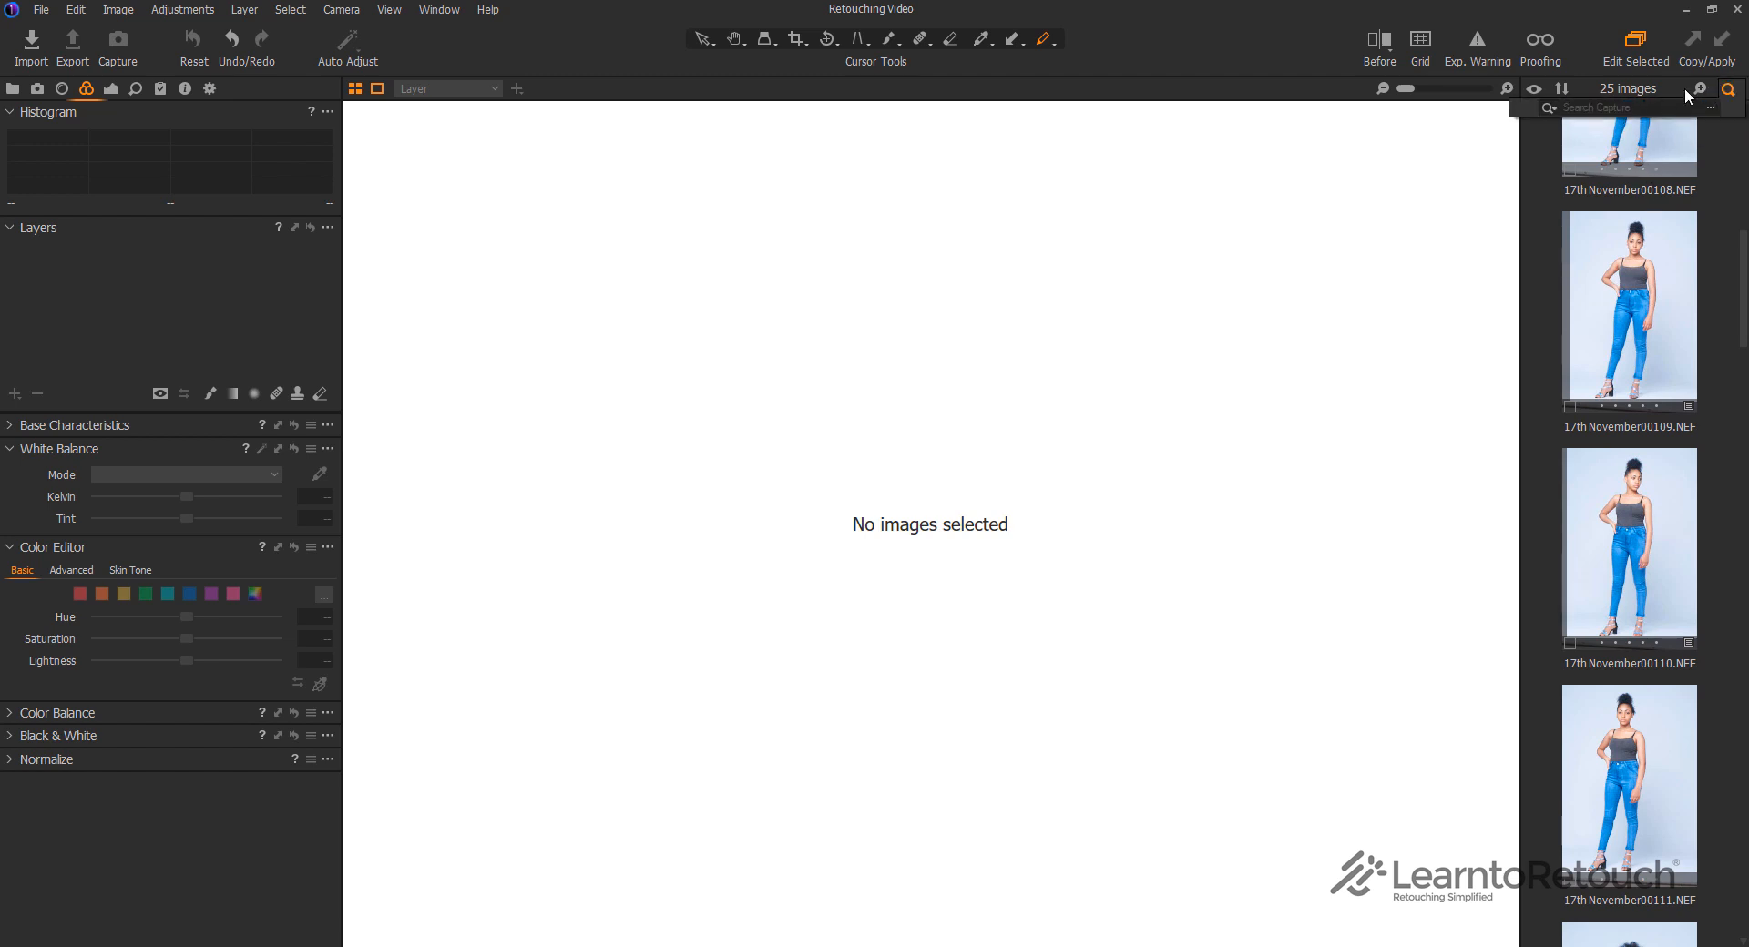
{"action": "left_click", "coordinate": [1728, 88]}
{"action": "left_click", "coordinate": [1562, 88]}
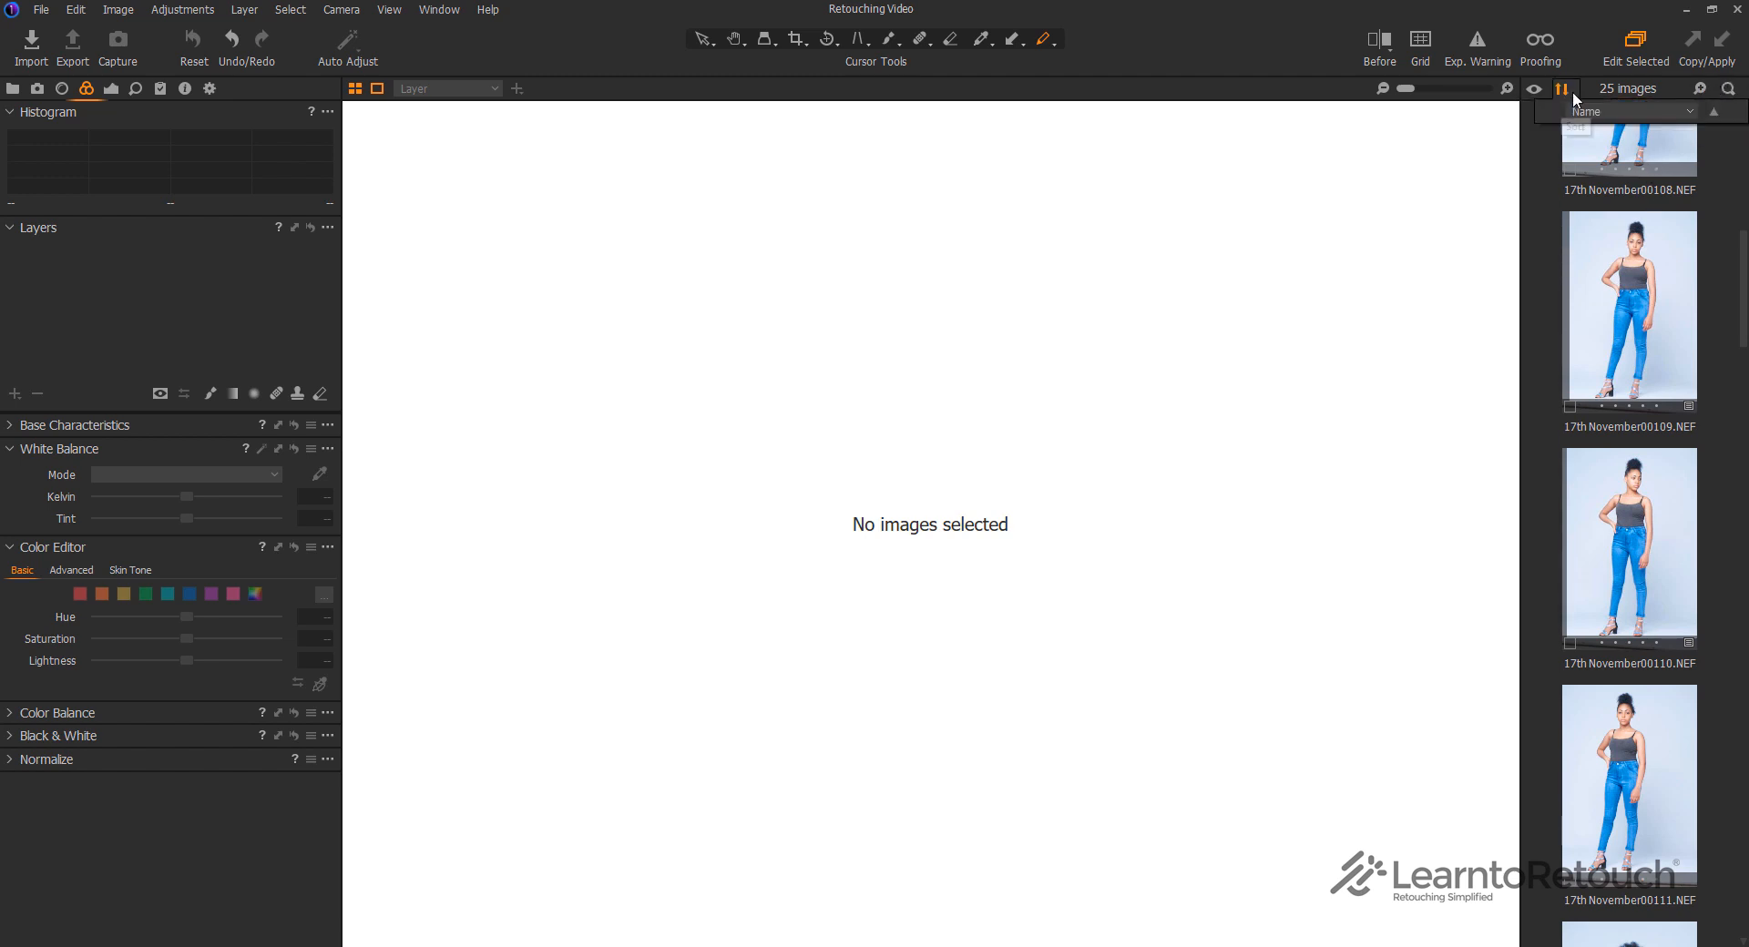
{"action": "left_click", "coordinate": [1637, 110]}
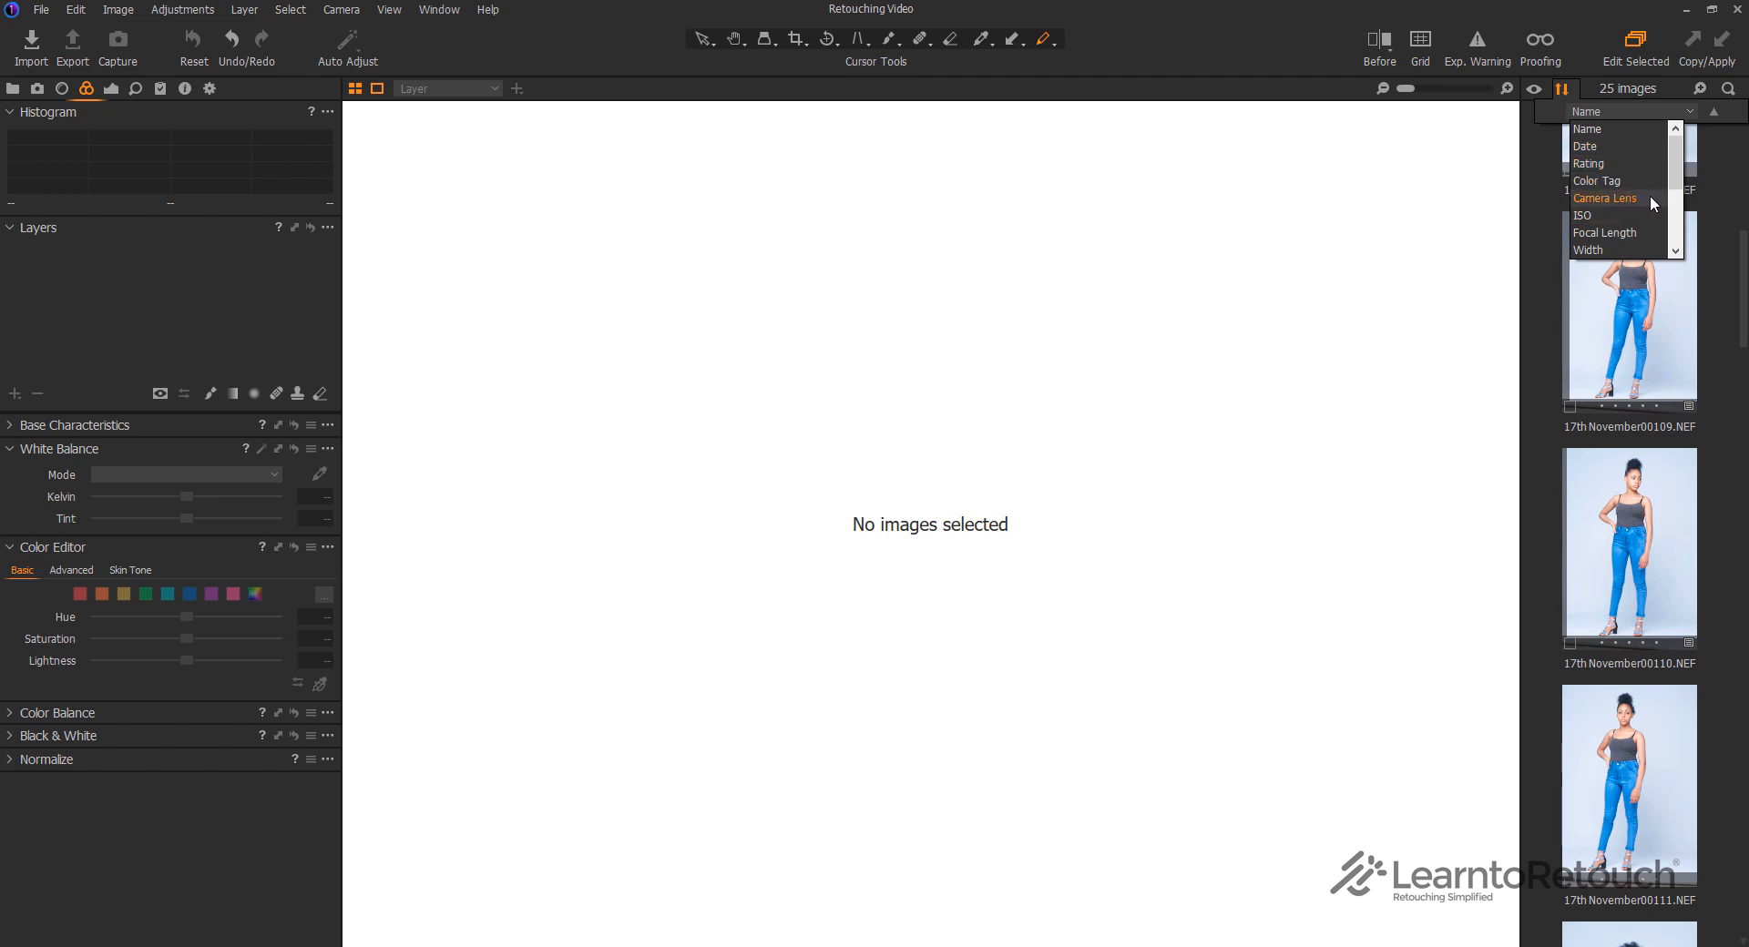
{"action": "left_click", "coordinate": [1679, 203]}
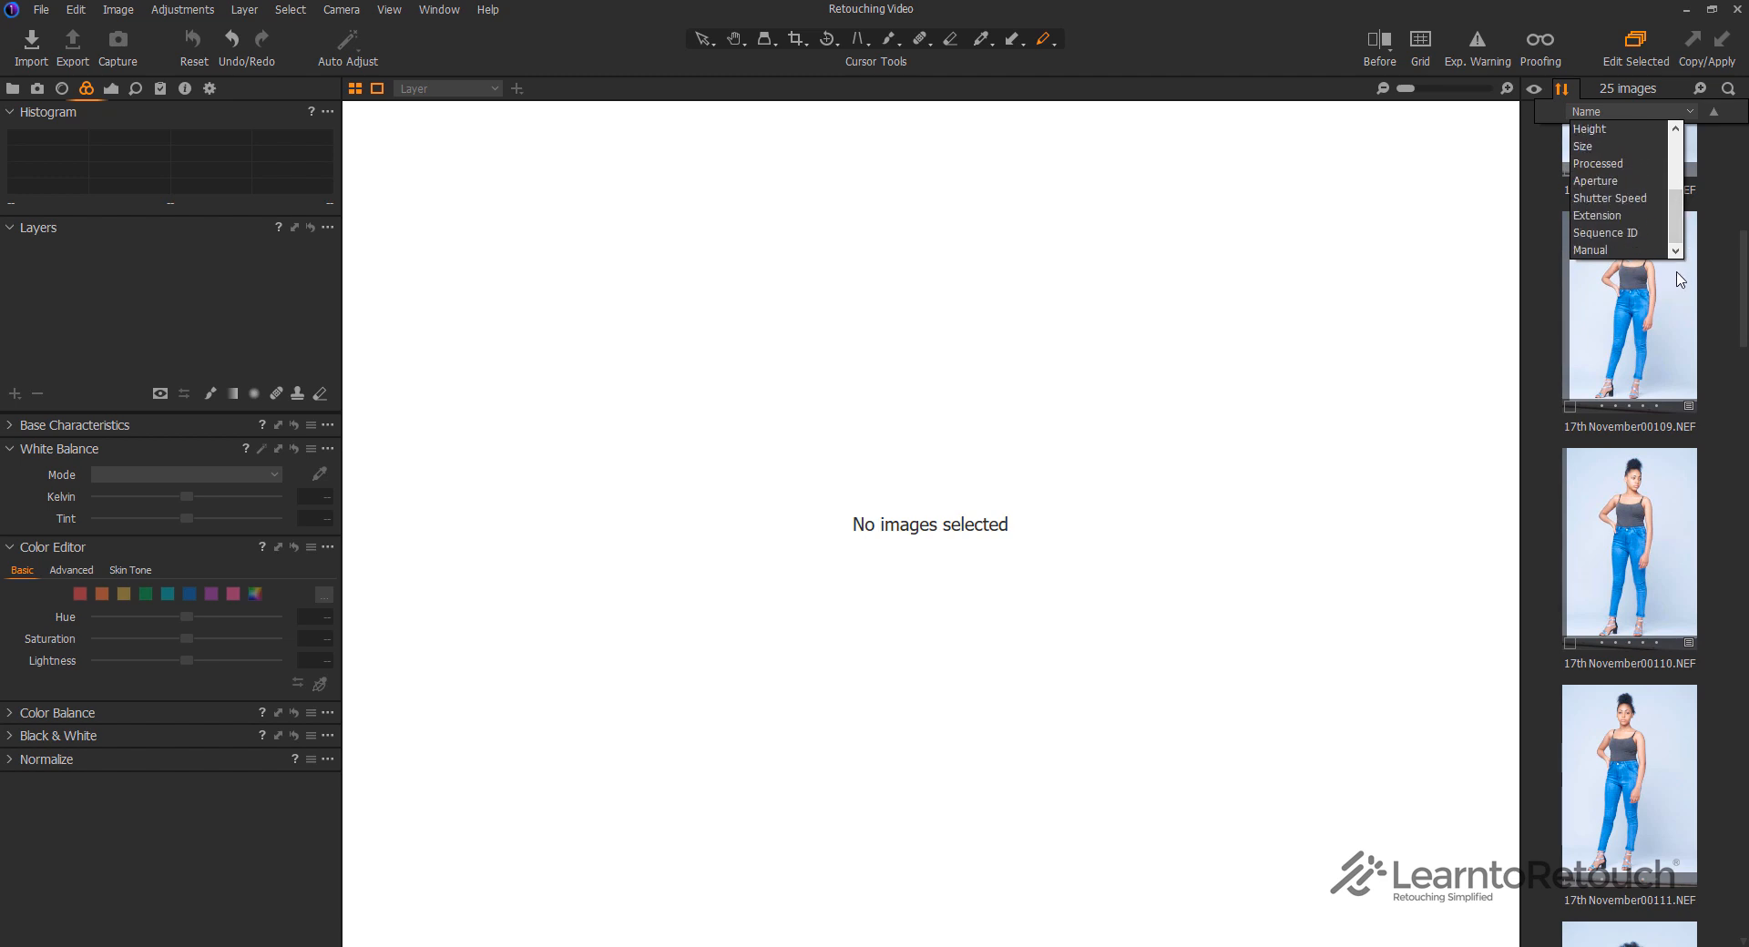
{"action": "left_click_drag", "start_coordinate": [1679, 203], "coordinate": [1676, 183]}
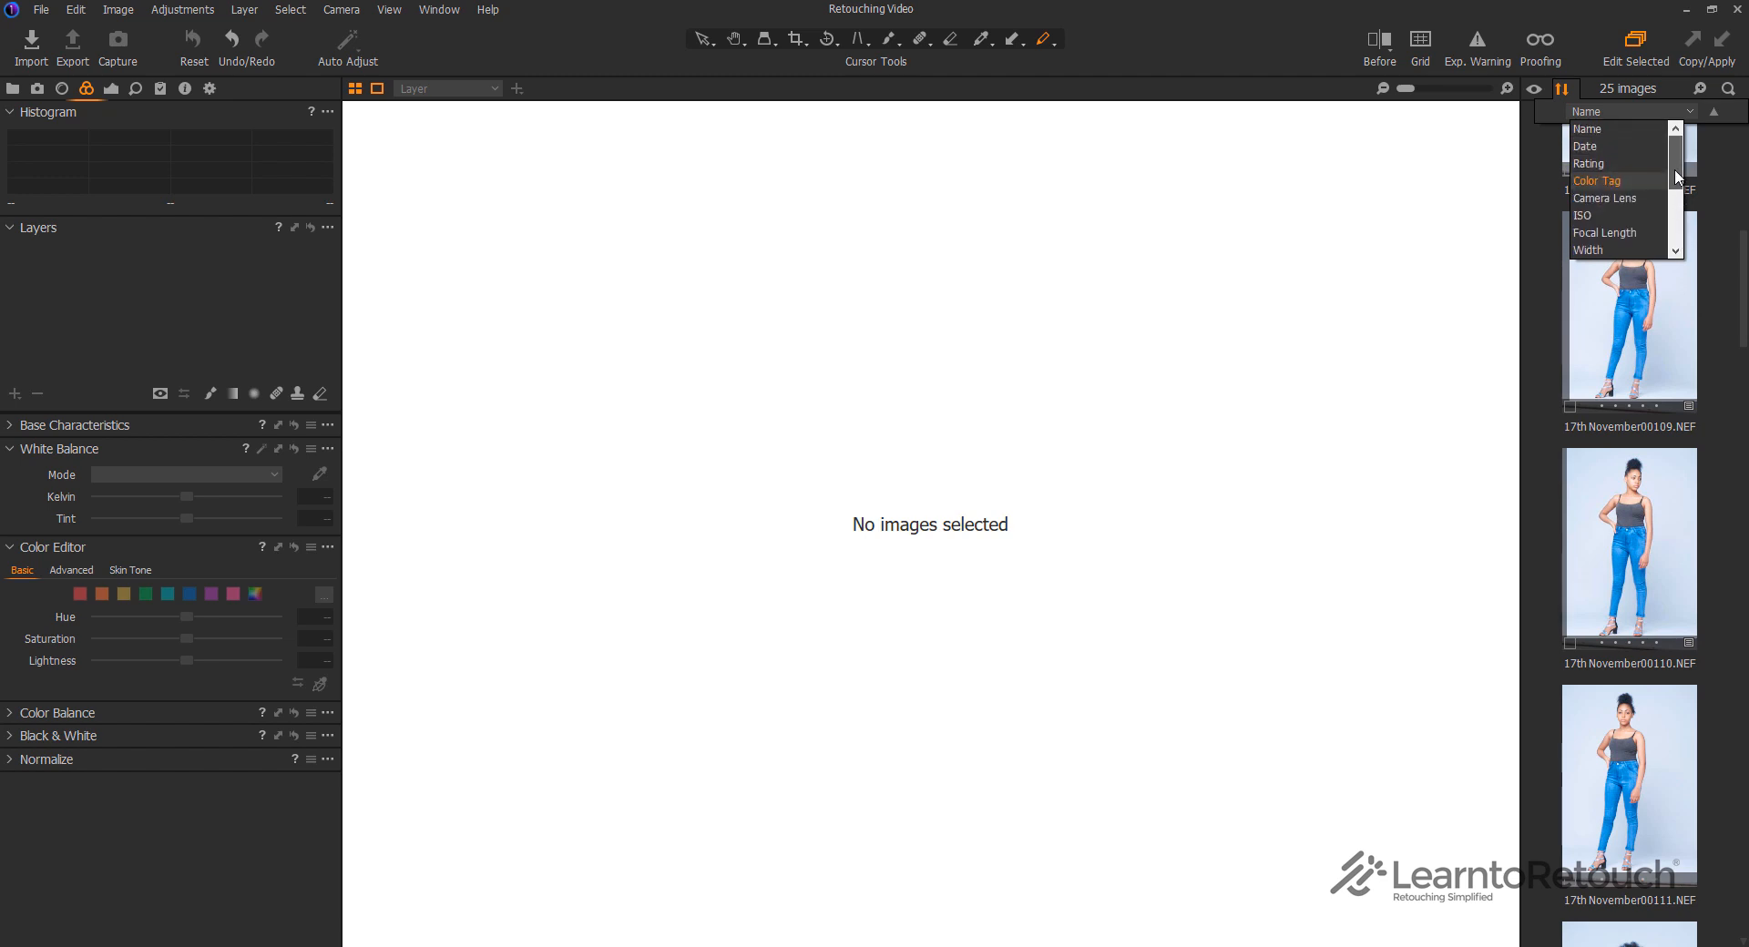
{"action": "left_click", "coordinate": [1633, 118]}
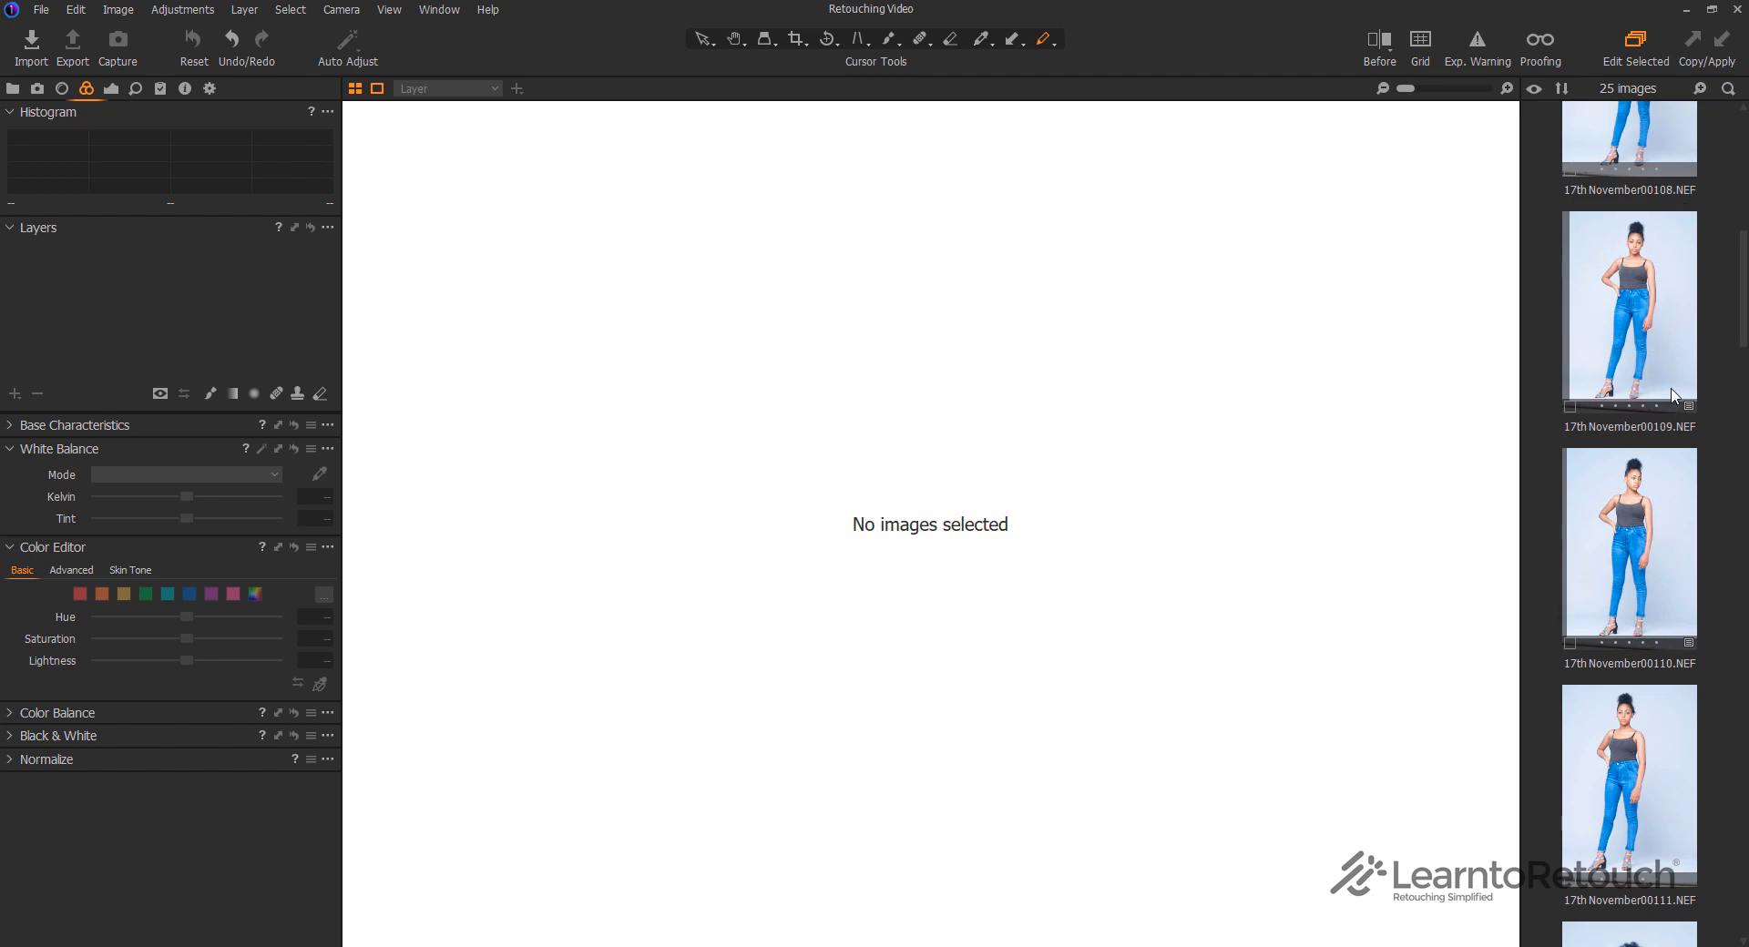
Preview the browser in list view and filmstrip view, and return it to grid view
{"action": "left_click", "coordinate": [1536, 90]}
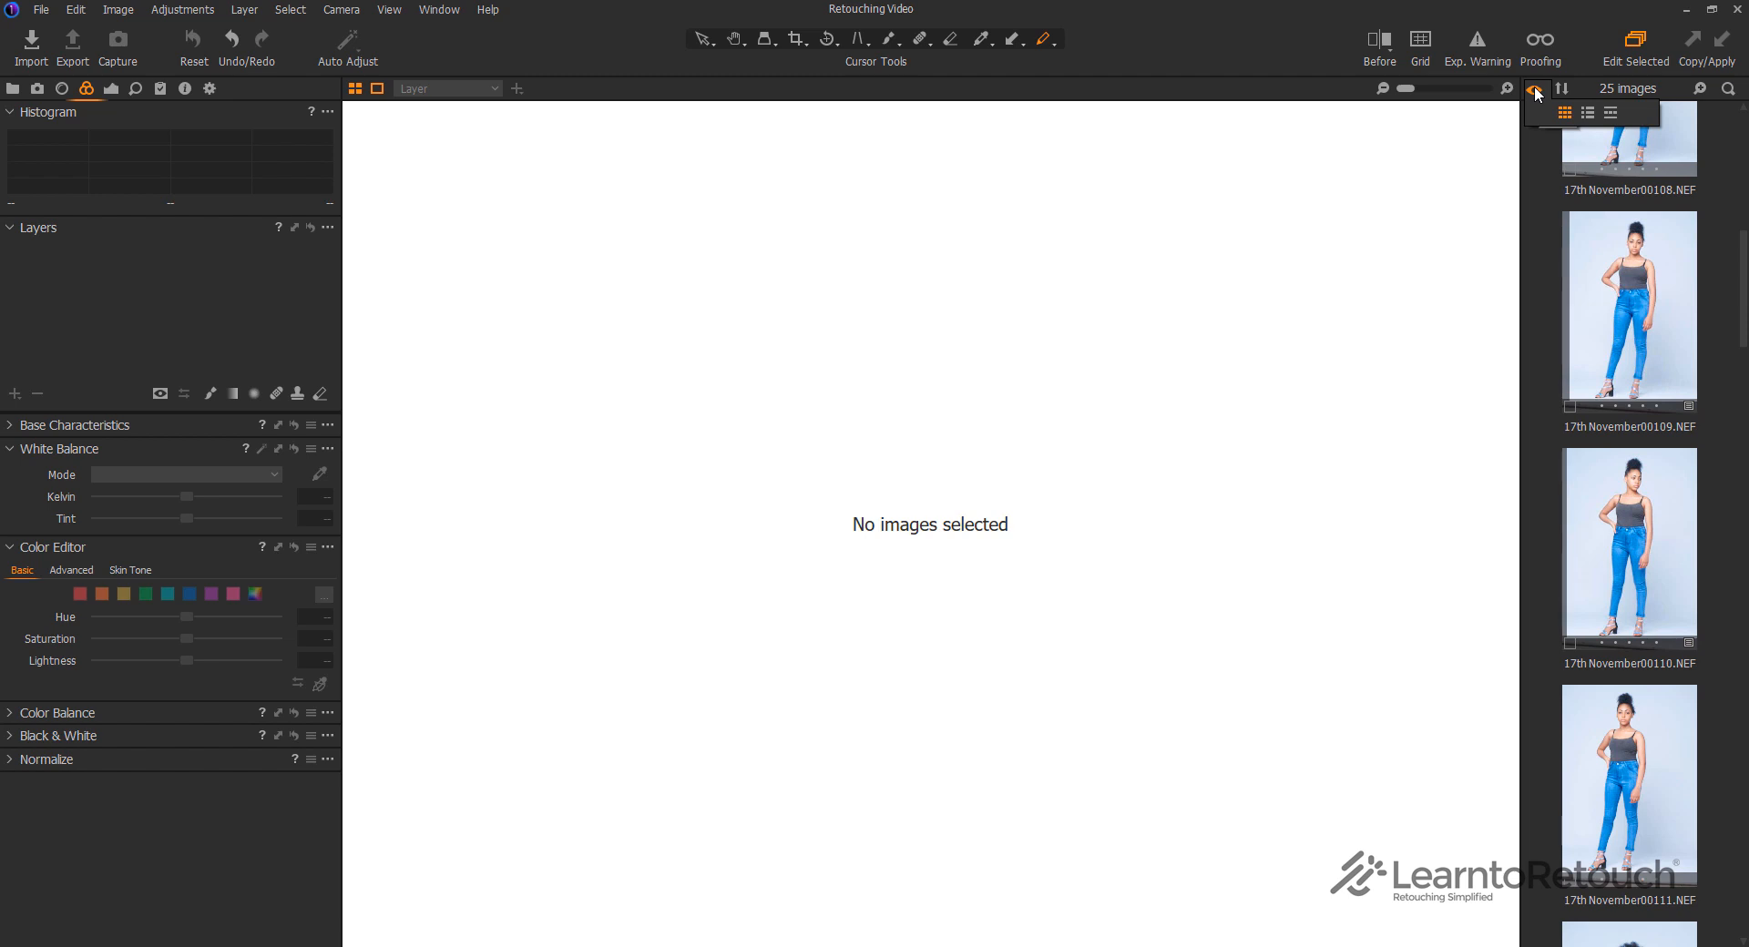
{"action": "left_click", "coordinate": [1589, 113]}
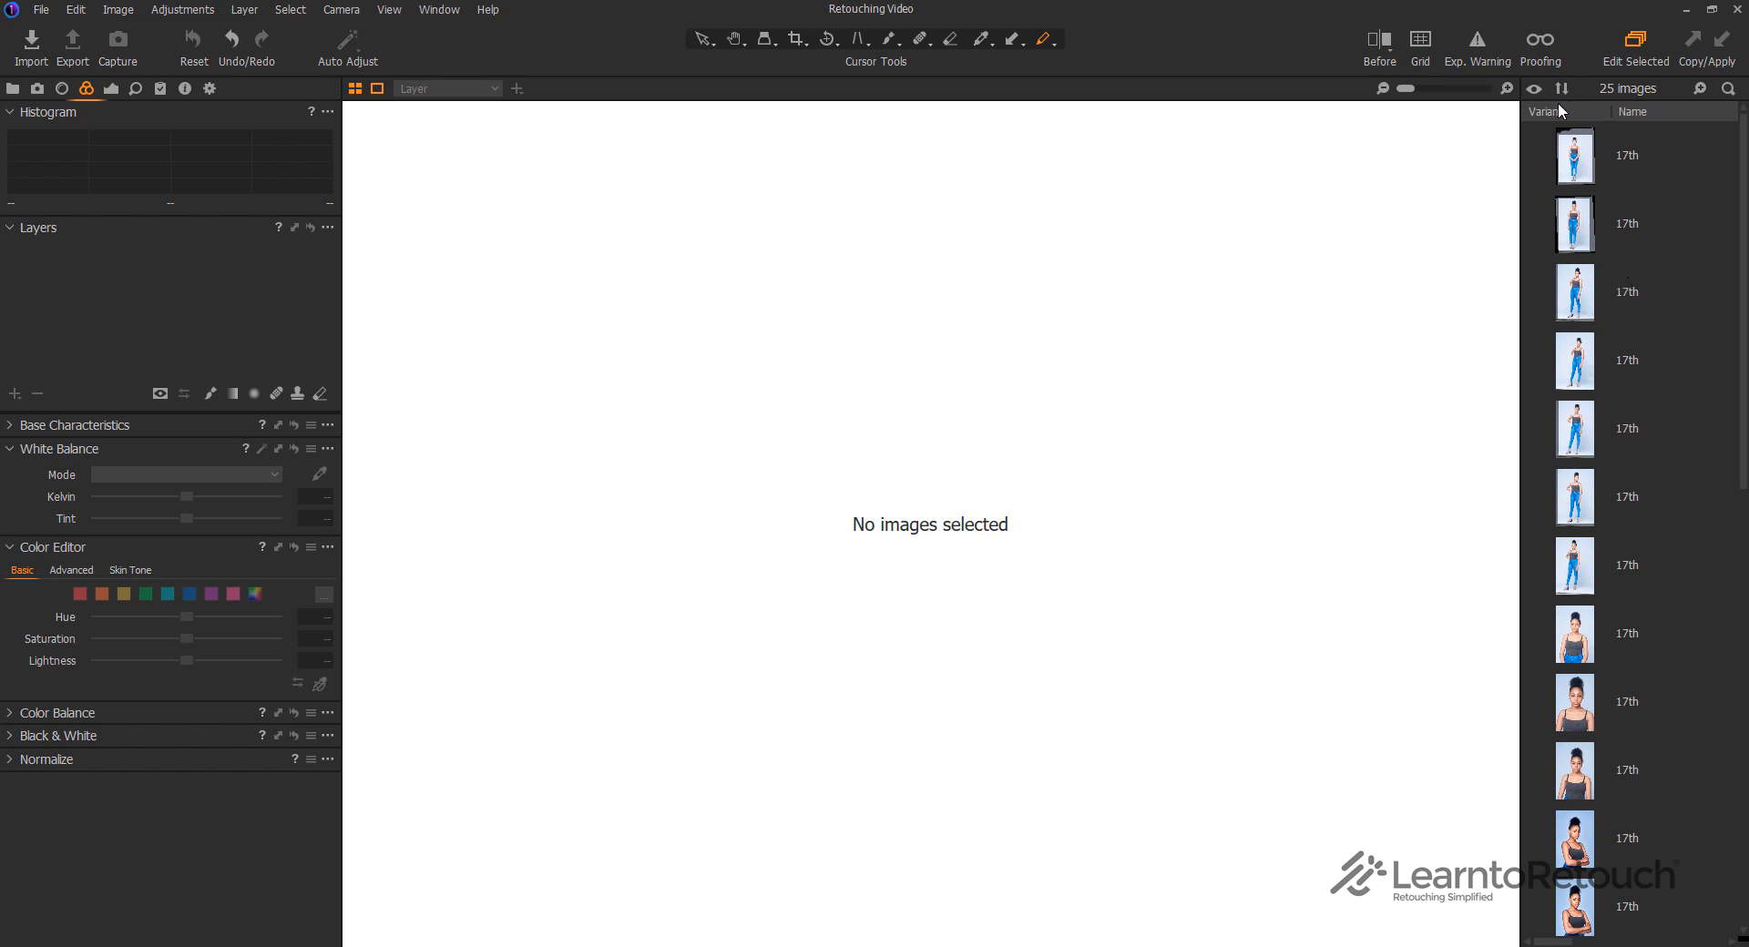
{"action": "mouse_move", "coordinate": [1540, 90]}
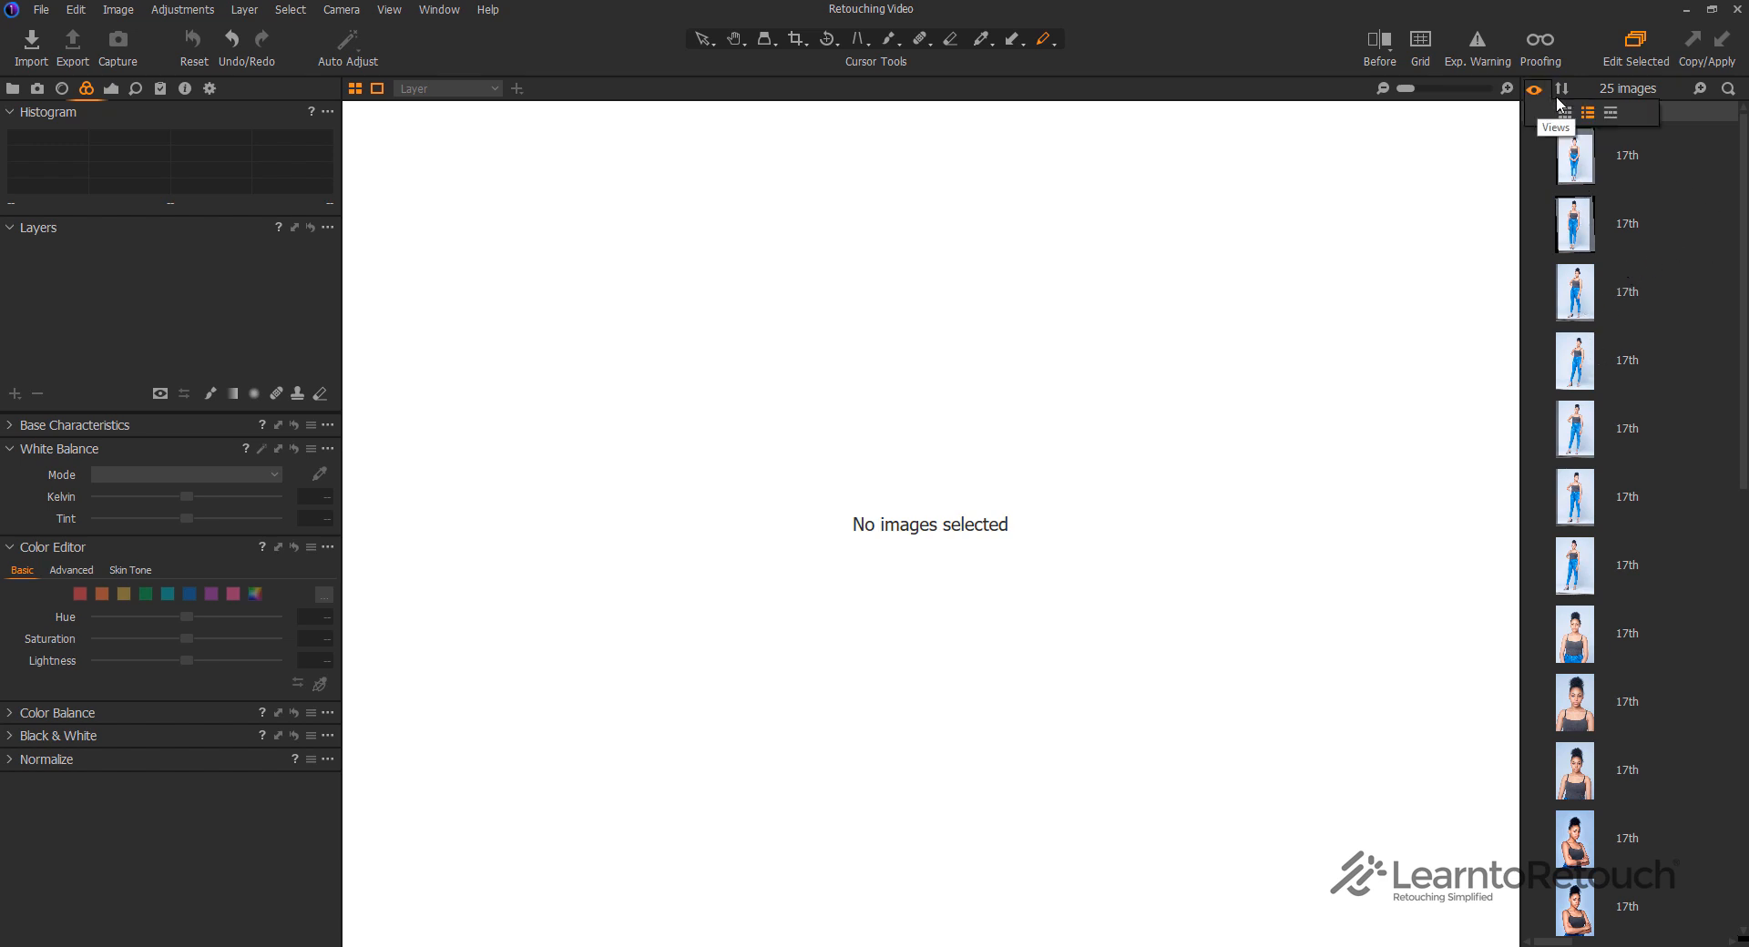
{"action": "left_click", "coordinate": [1614, 109]}
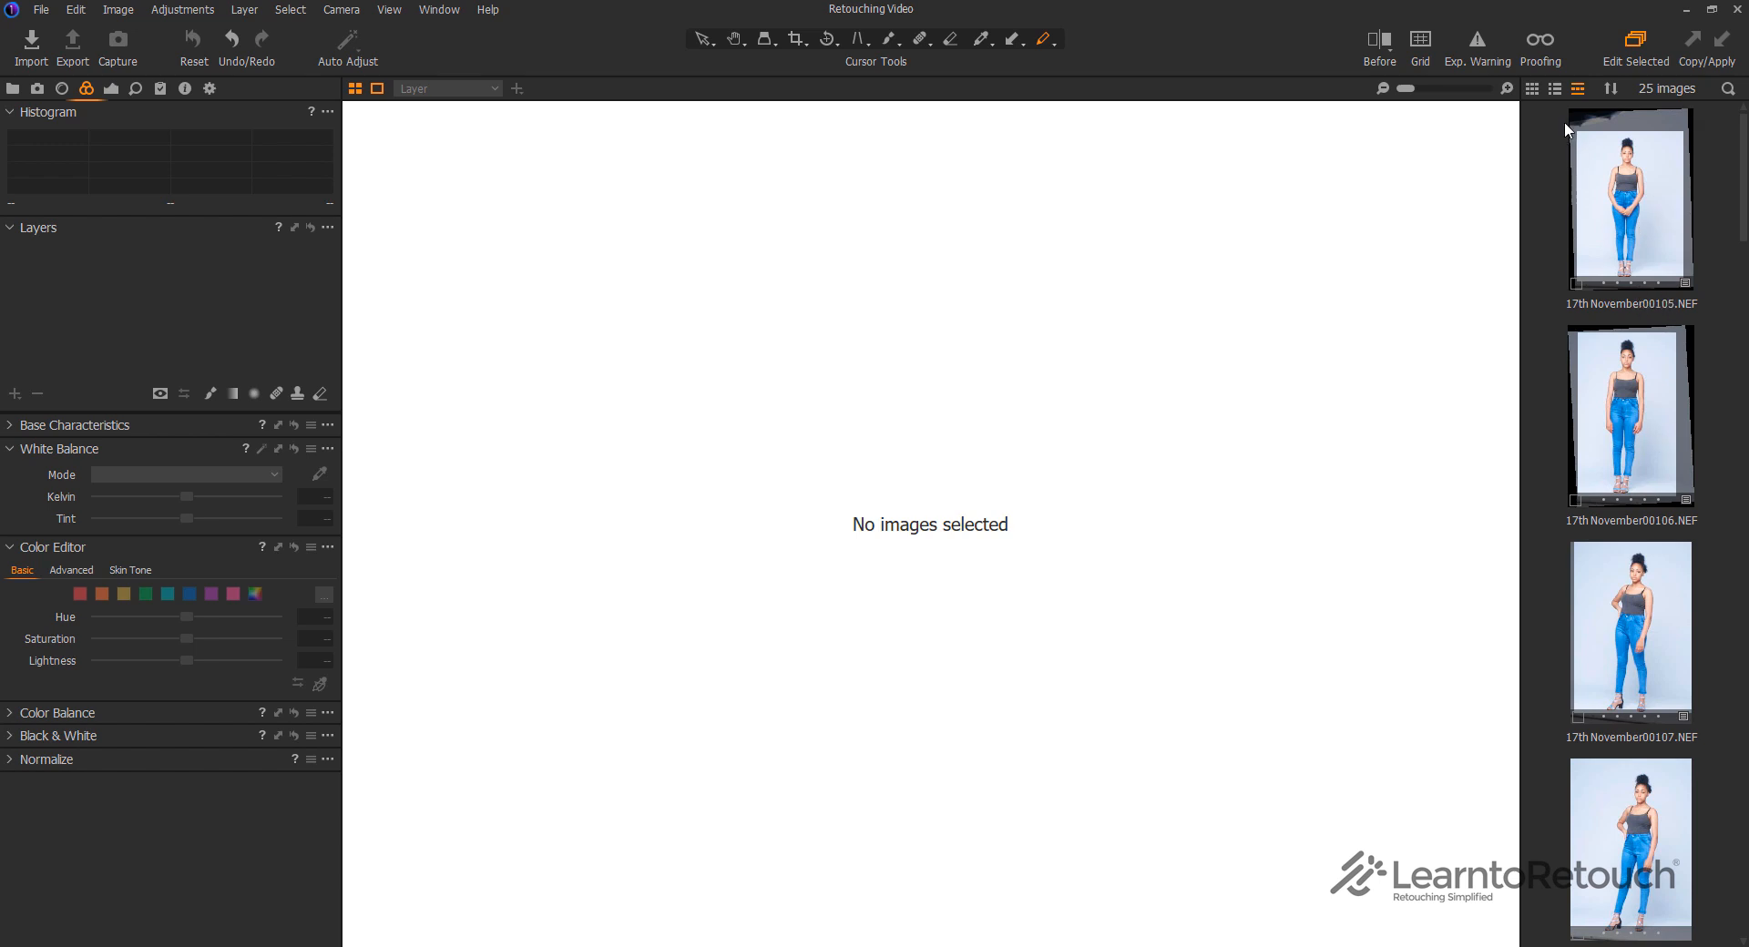
{"action": "left_click", "coordinate": [1534, 90]}
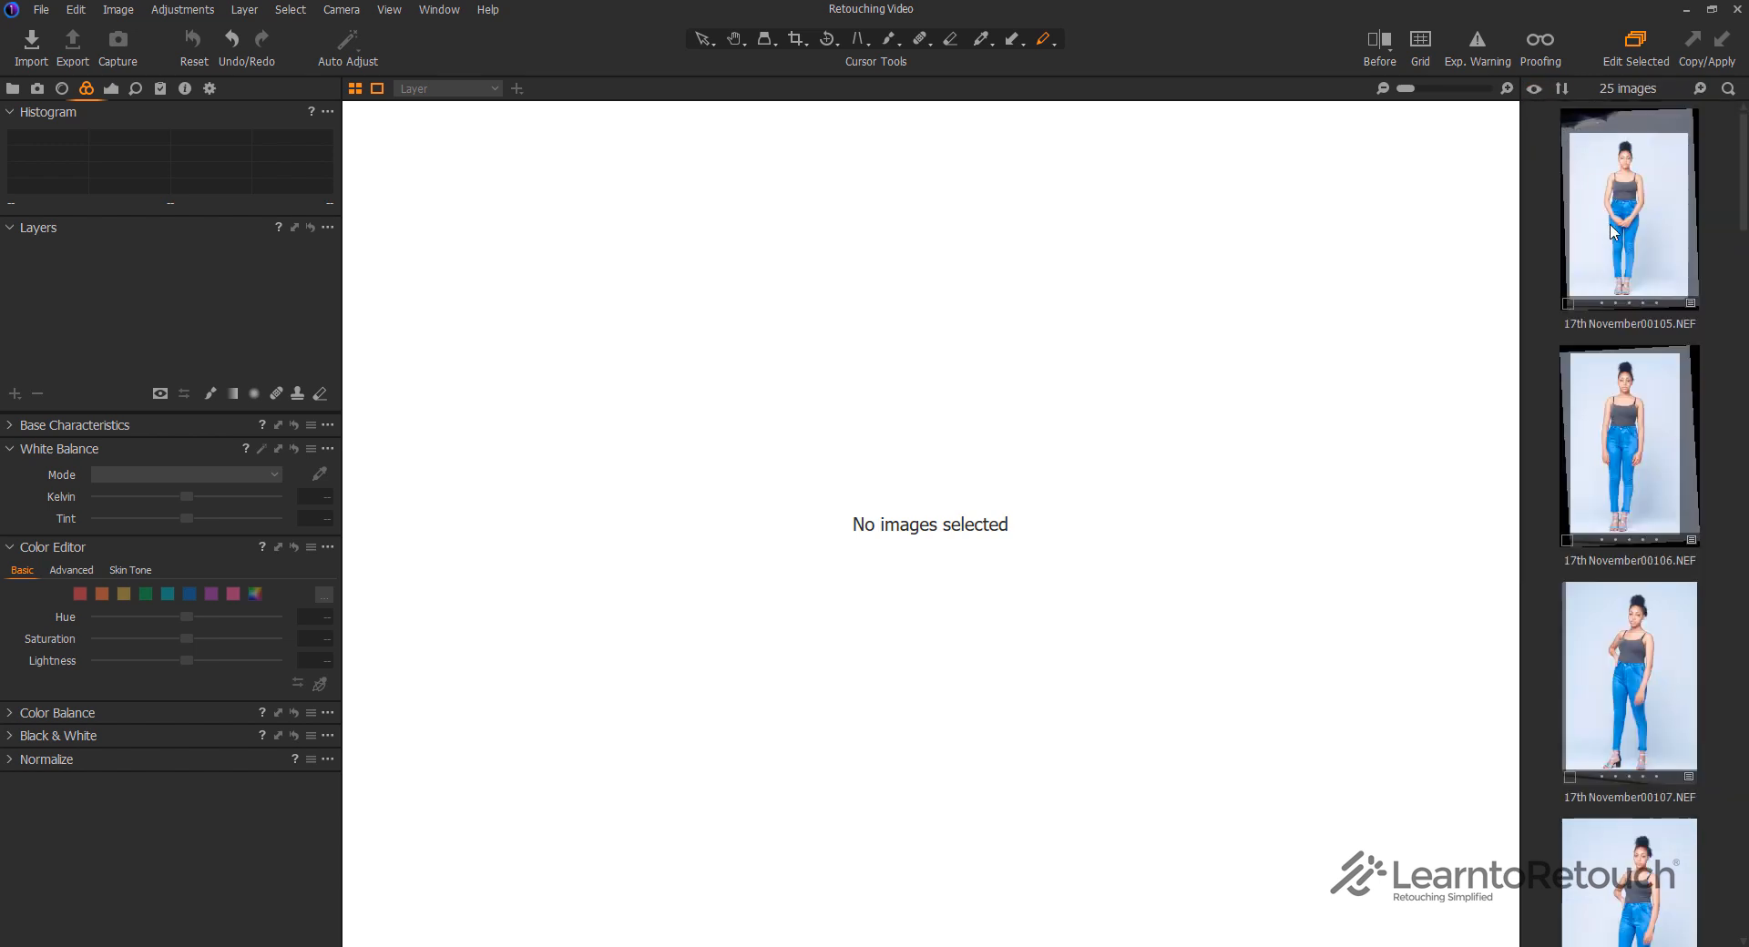
Reduce the grid thumbnails to their two-column size and restore the large single-column size
{"action": "left_click", "coordinate": [1696, 89]}
{"action": "left_click_drag", "start_coordinate": [1668, 111], "coordinate": [1587, 111]}
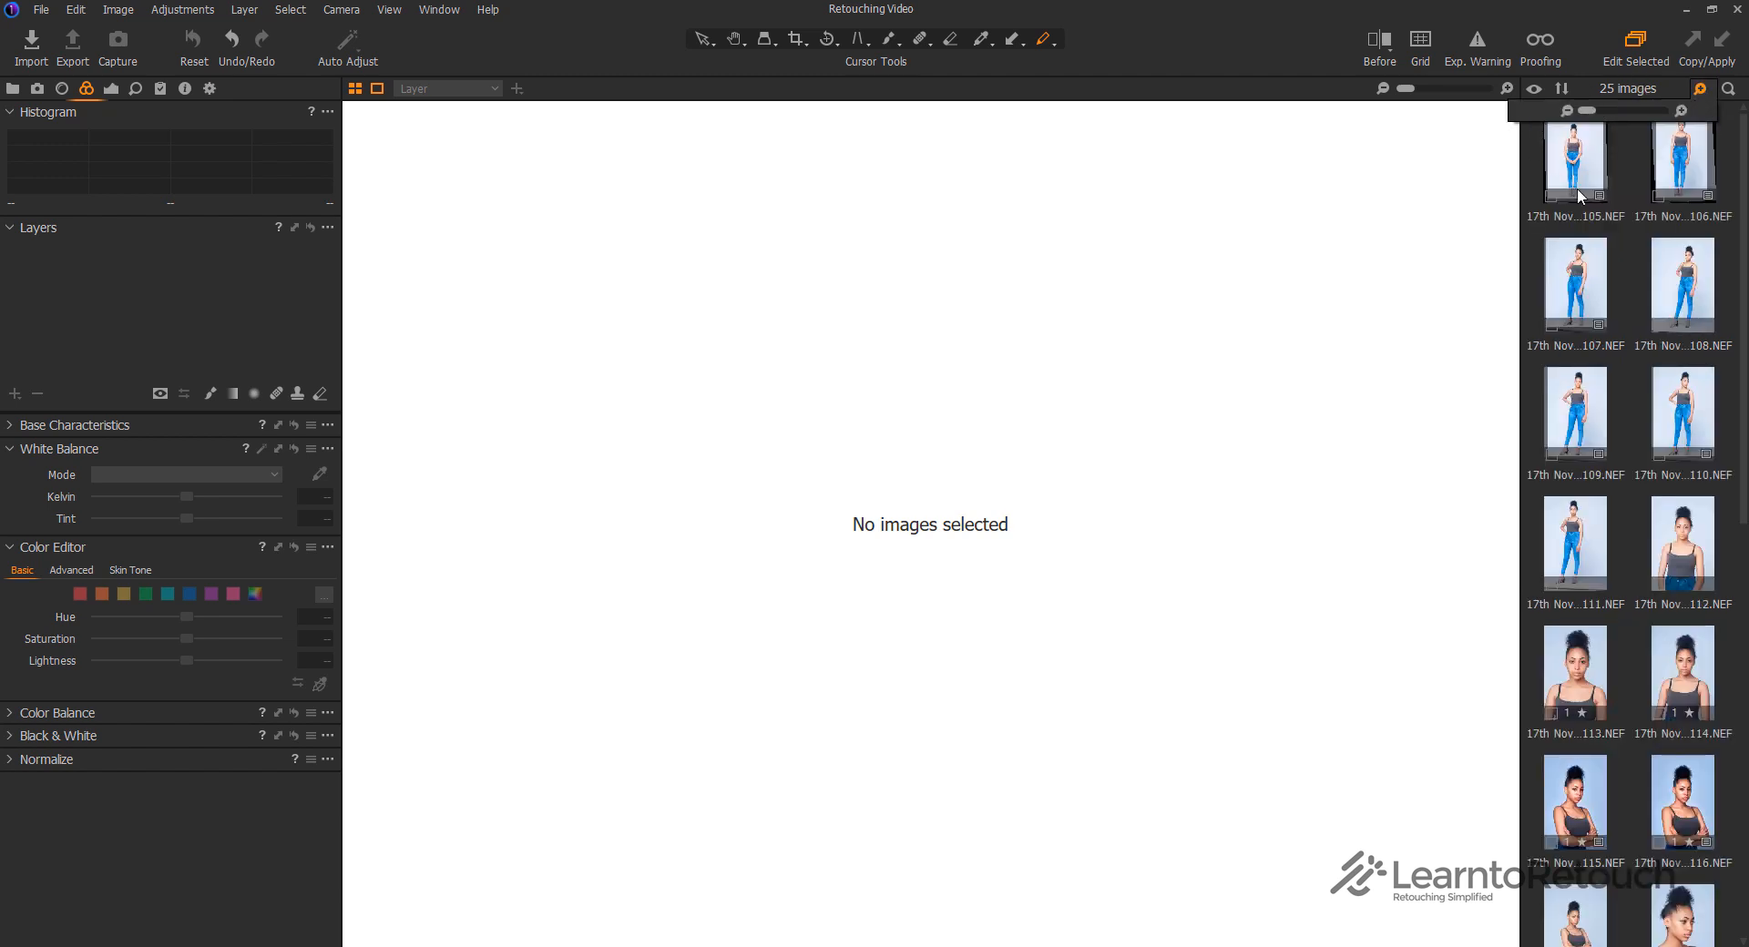
{"action": "left_click", "coordinate": [1655, 109]}
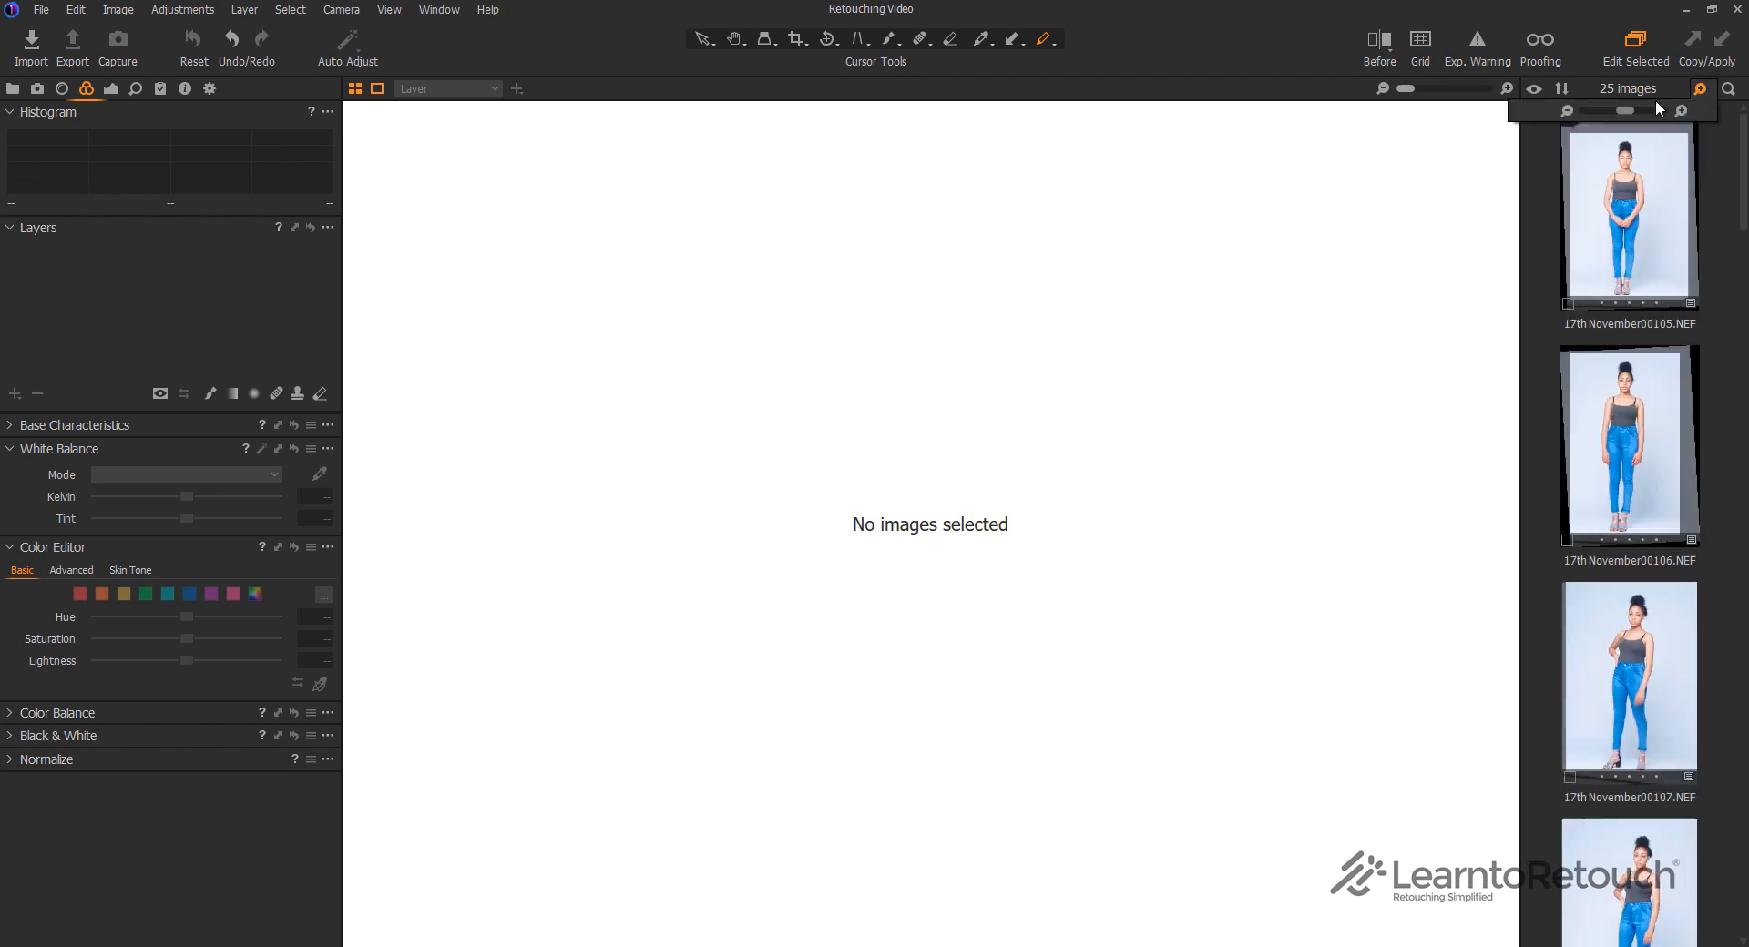
Switch the browser to filmstrip view and display photo 00117 in the viewer
{"action": "left_click", "coordinate": [1538, 90]}
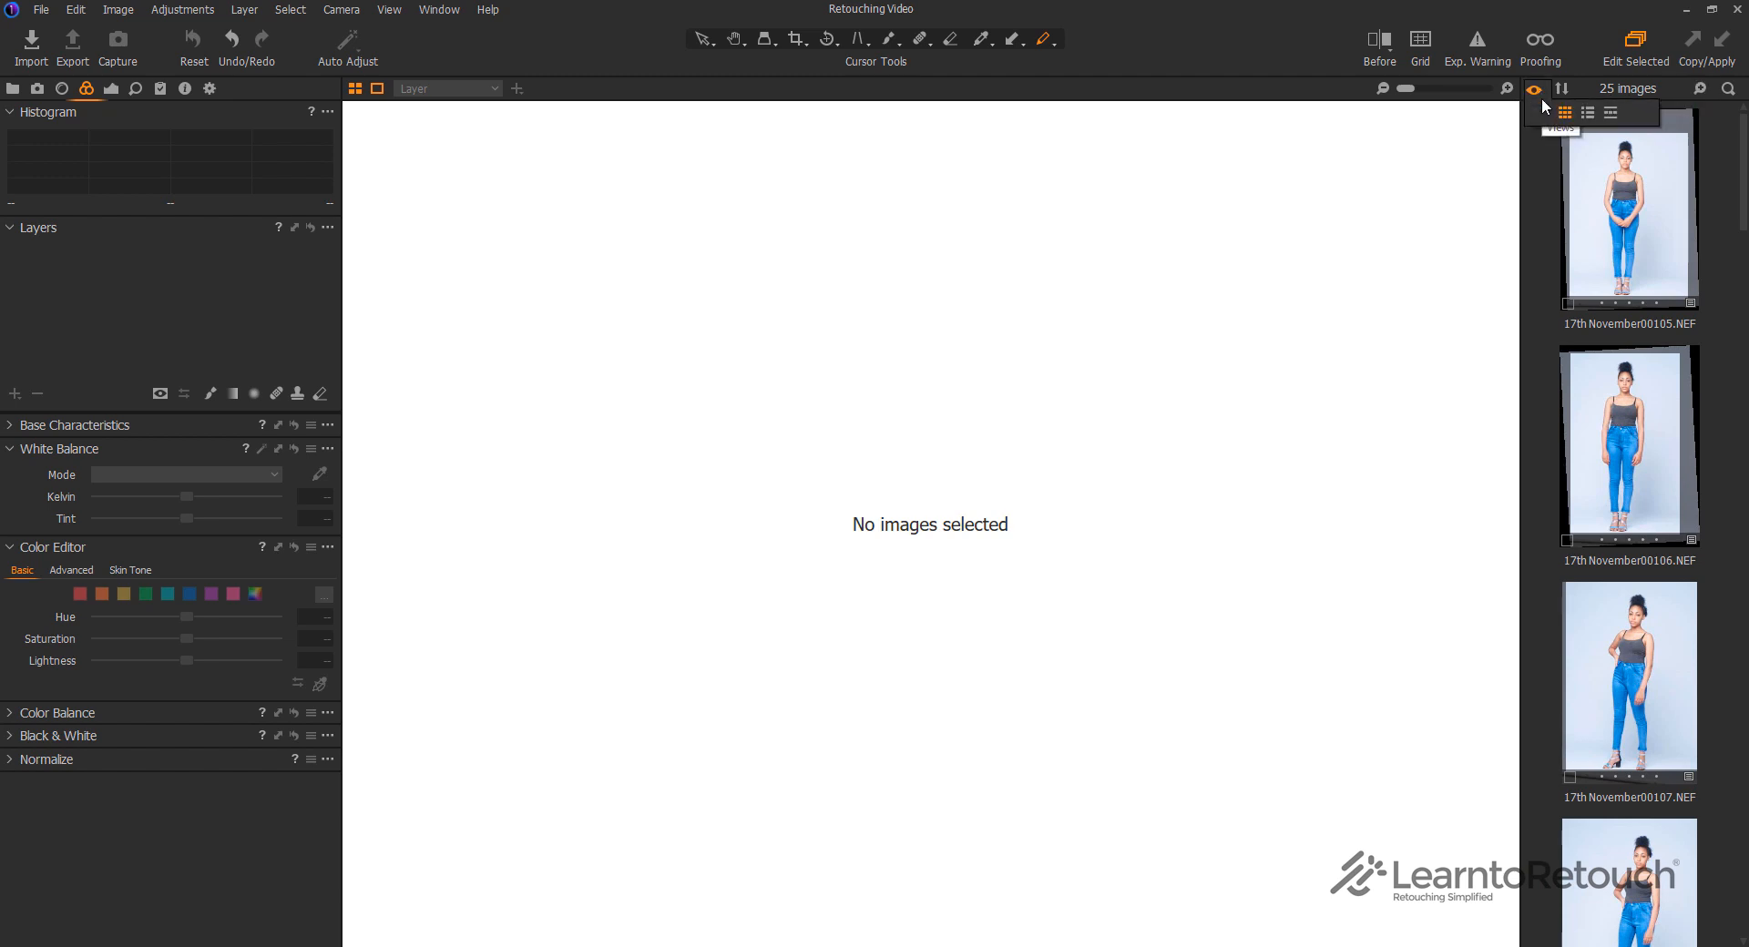
{"action": "left_click", "coordinate": [1608, 111]}
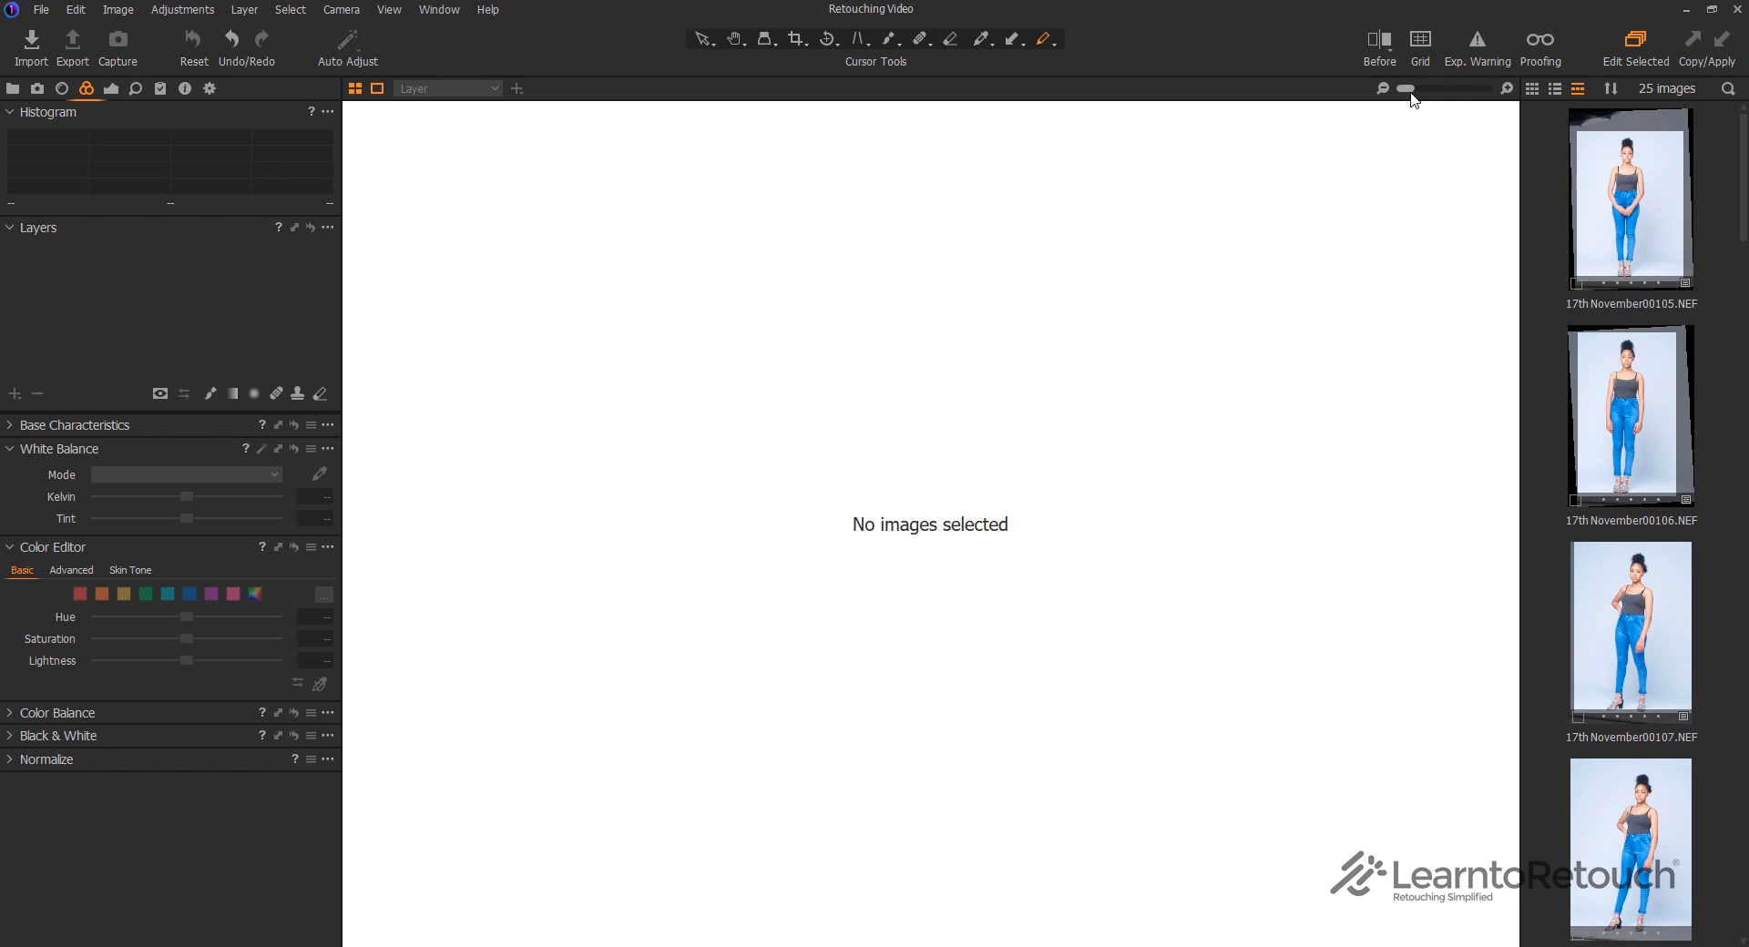
{"action": "scroll", "coordinate": [1629, 505], "scroll_direction": "down", "scroll_amount": 10}
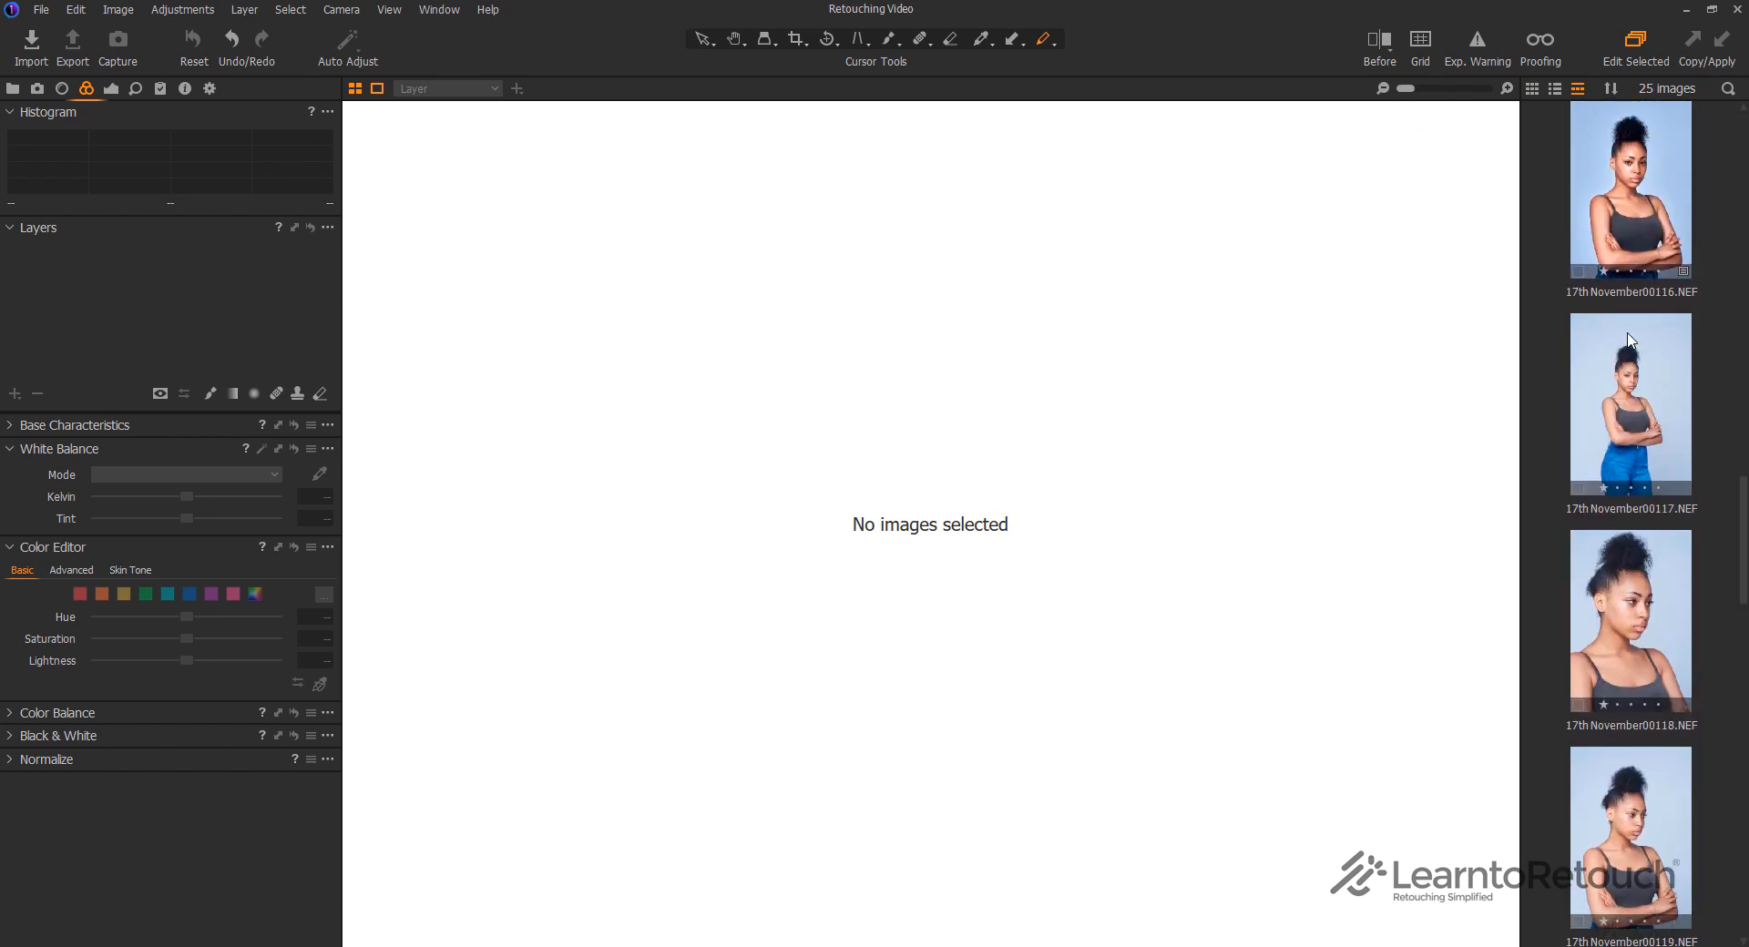
{"action": "left_click", "coordinate": [1632, 354]}
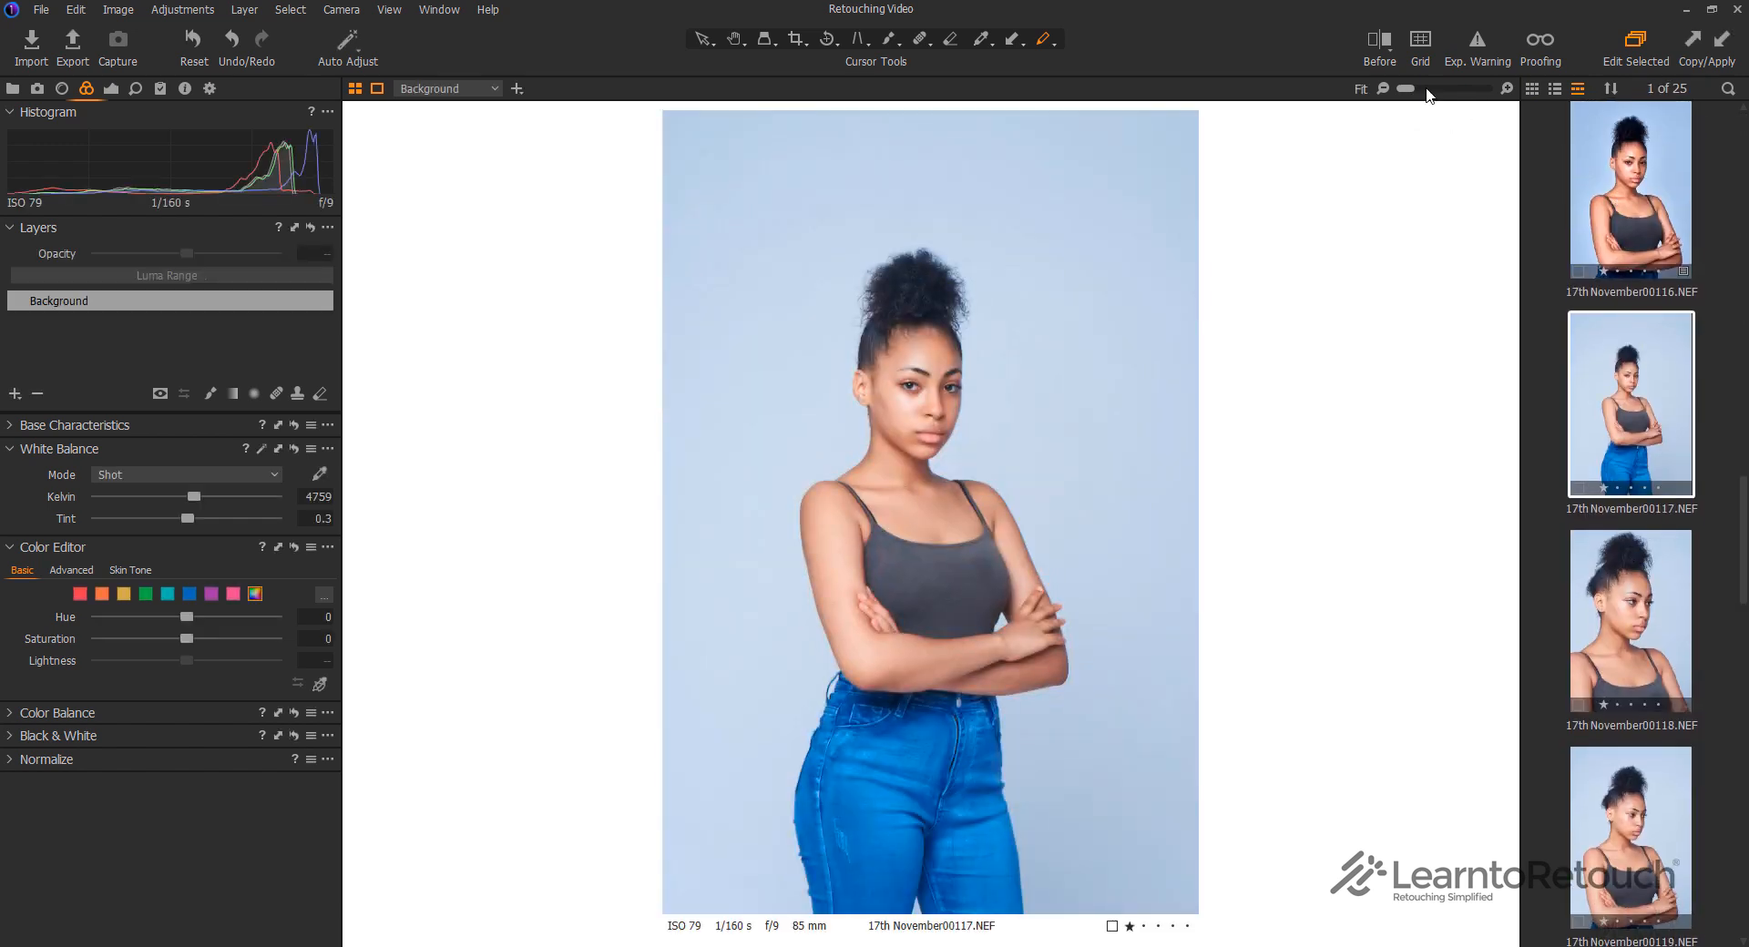
Try the viewer zoom on photo 00117, magnifying it to 33%
{"action": "left_click_drag", "start_coordinate": [1411, 89], "coordinate": [1370, 102]}
{"action": "scroll", "coordinate": [975, 250], "scroll_direction": "up", "scroll_amount": 5}
{"action": "scroll", "coordinate": [974, 250], "scroll_direction": "down", "scroll_amount": 5}
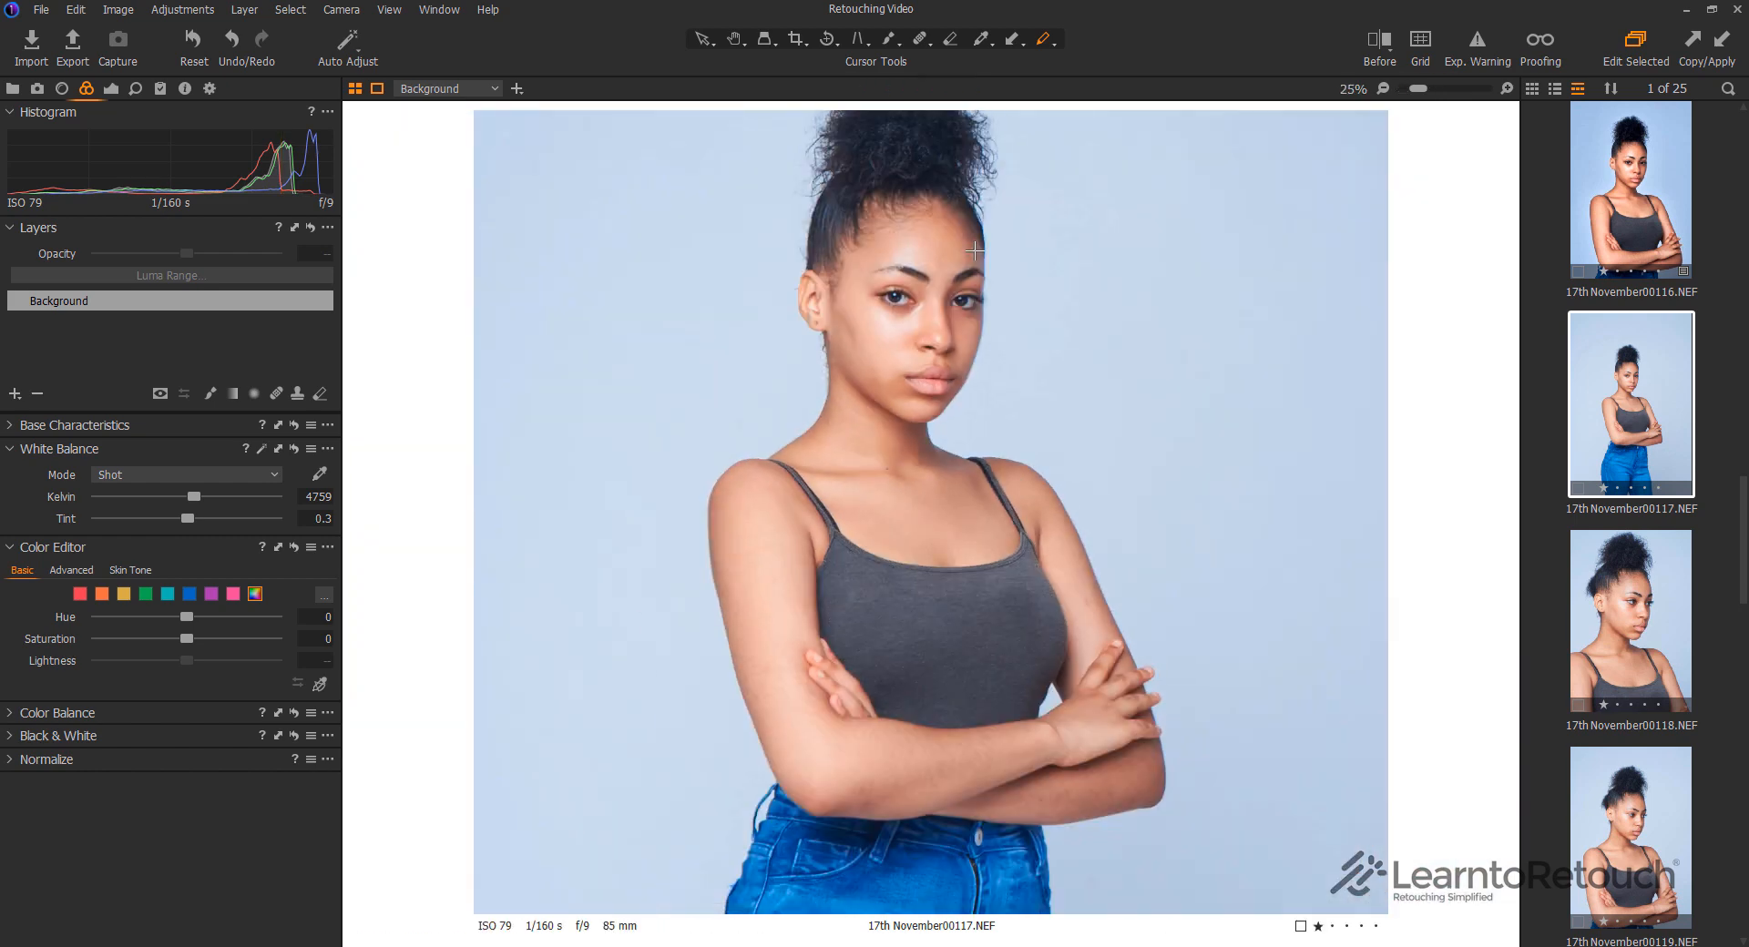
{"action": "scroll", "coordinate": [974, 251], "scroll_direction": "up", "scroll_amount": 2}
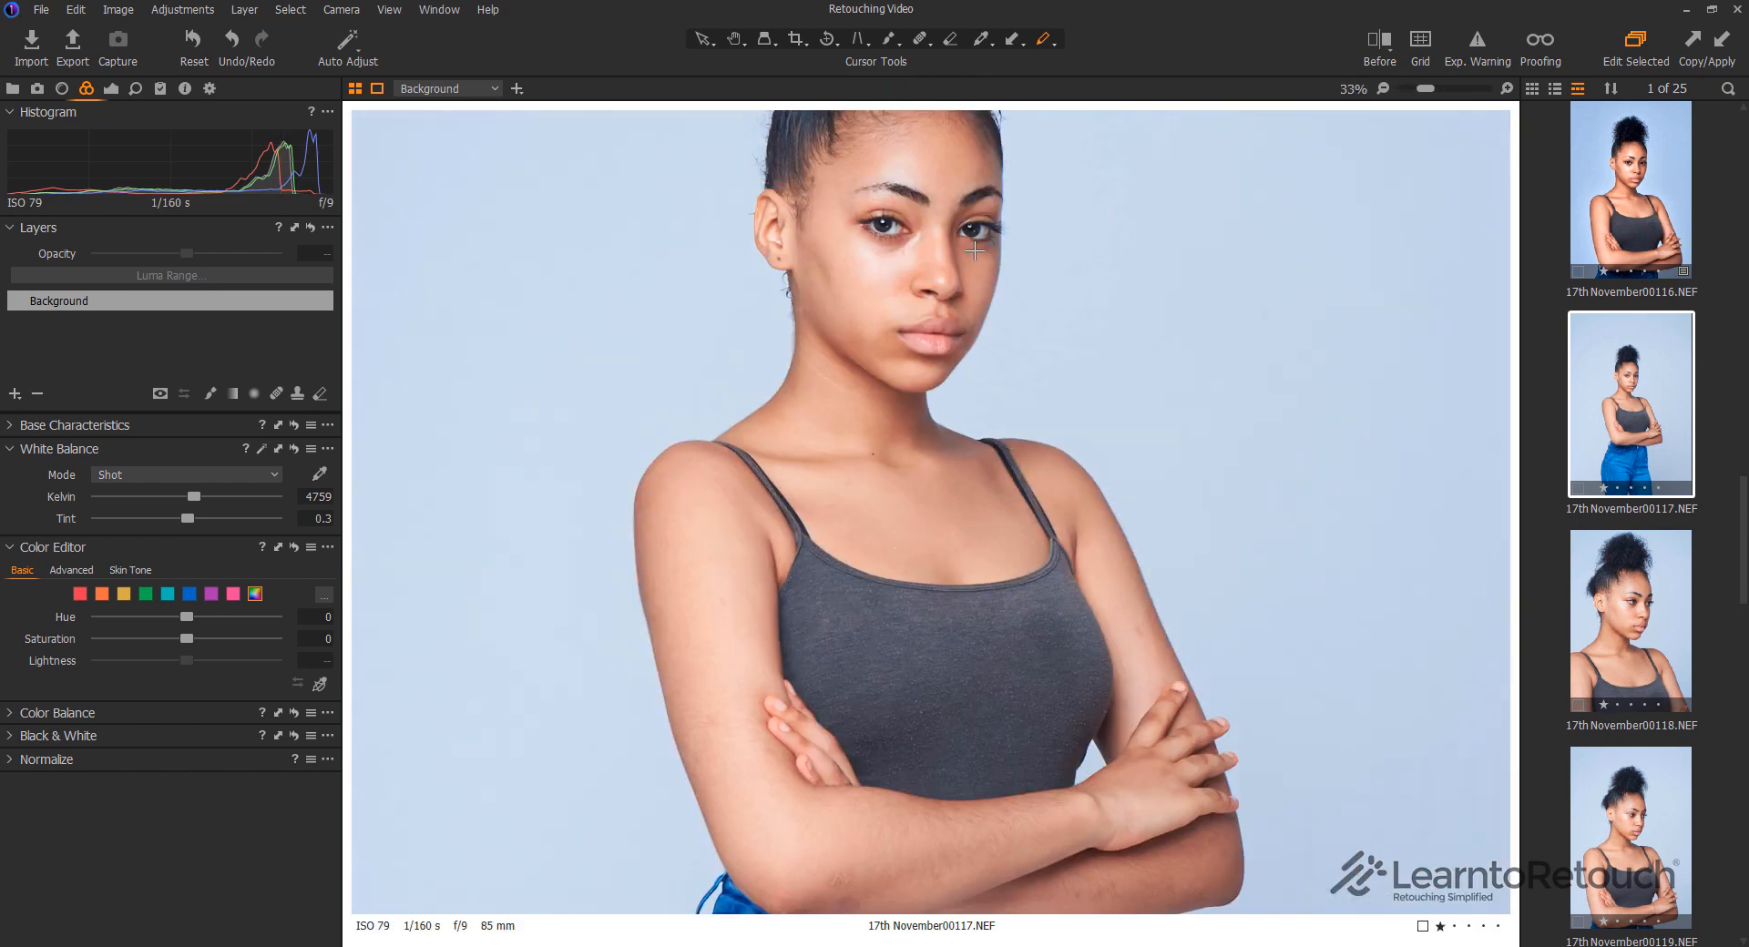
Inspect photo 00117 at 100% magnification with the Select cursor and return it to the full view
{"action": "left_click", "coordinate": [703, 39]}
{"action": "scroll", "coordinate": [956, 275], "scroll_direction": "up", "scroll_amount": 3}
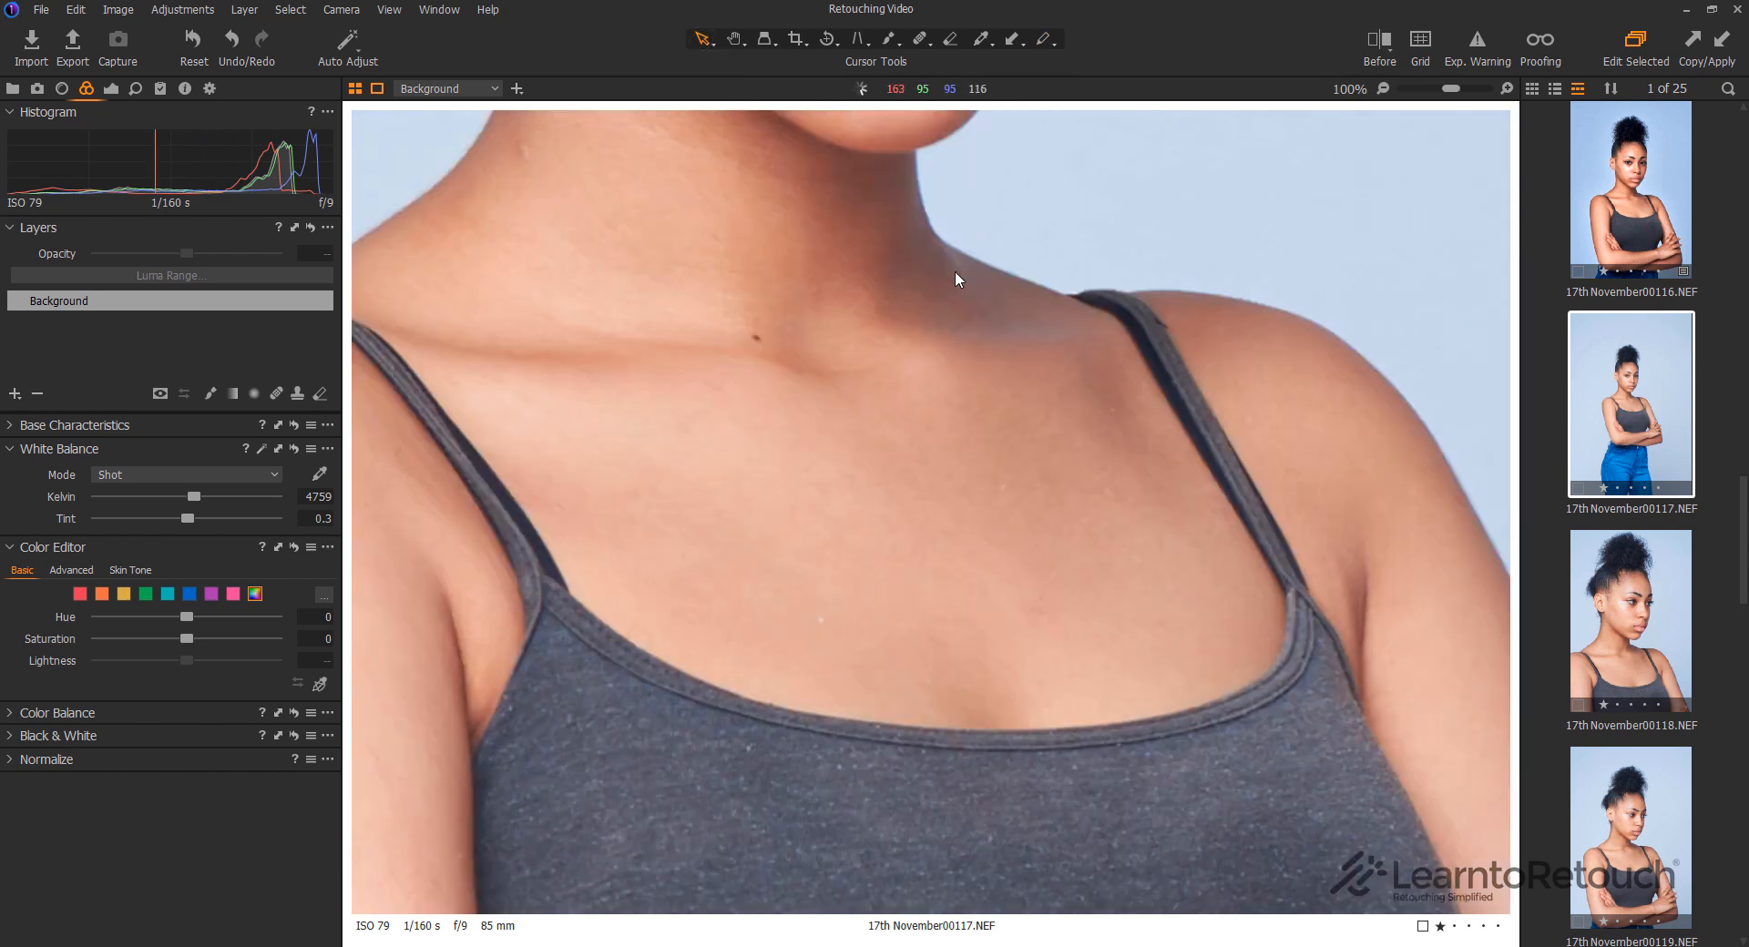
{"action": "scroll", "coordinate": [956, 276], "scroll_direction": "down", "scroll_amount": 2}
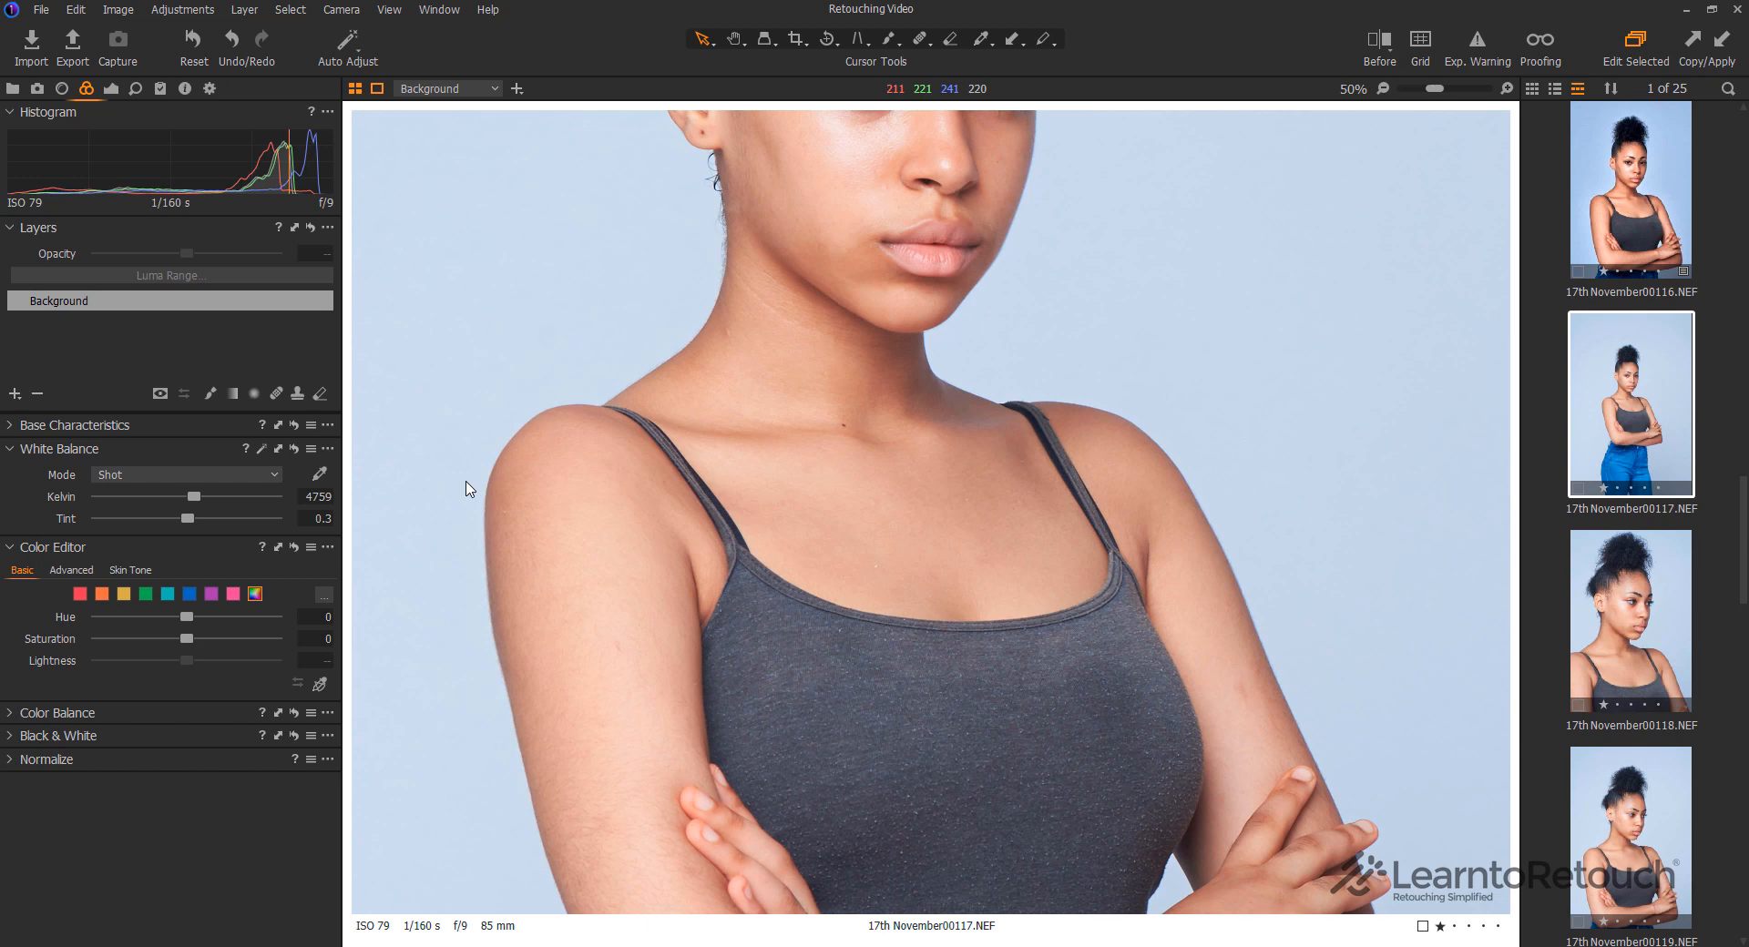
{"action": "scroll", "coordinate": [468, 489], "scroll_direction": "down", "scroll_amount": 3}
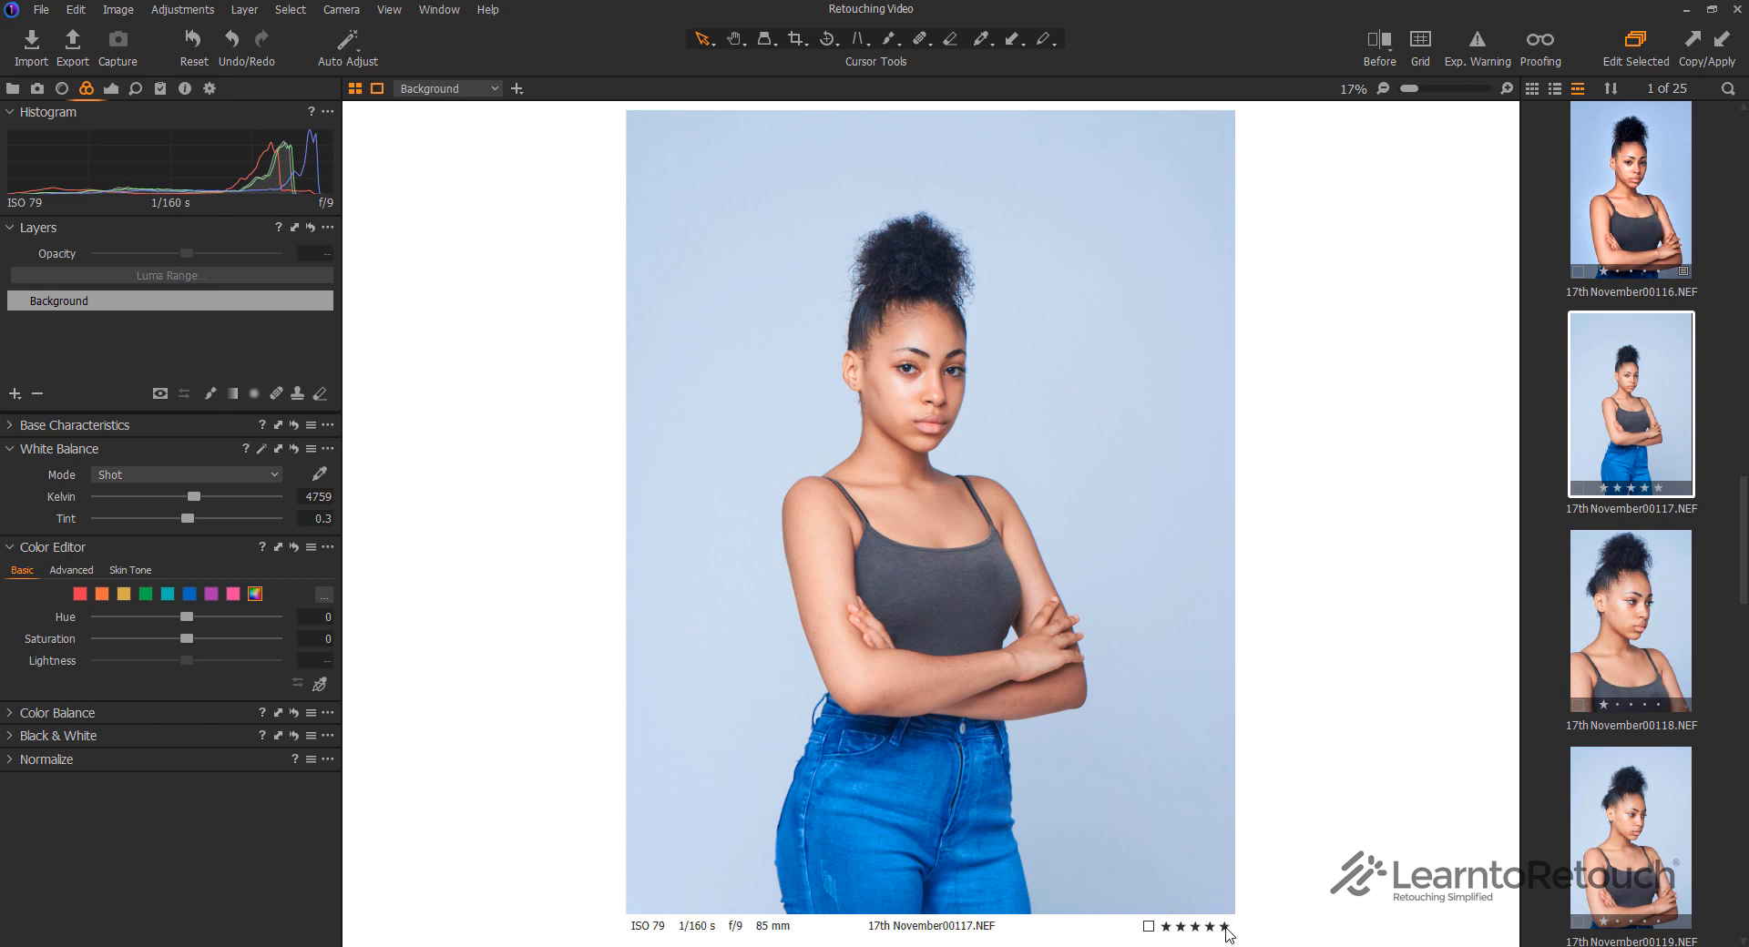
Try out the star ratings and color tag choices on photo 00117, leaving the photo unrated and untagged
{"action": "left_click", "coordinate": [1168, 926]}
{"action": "left_click", "coordinate": [1211, 928]}
{"action": "left_click", "coordinate": [1149, 927]}
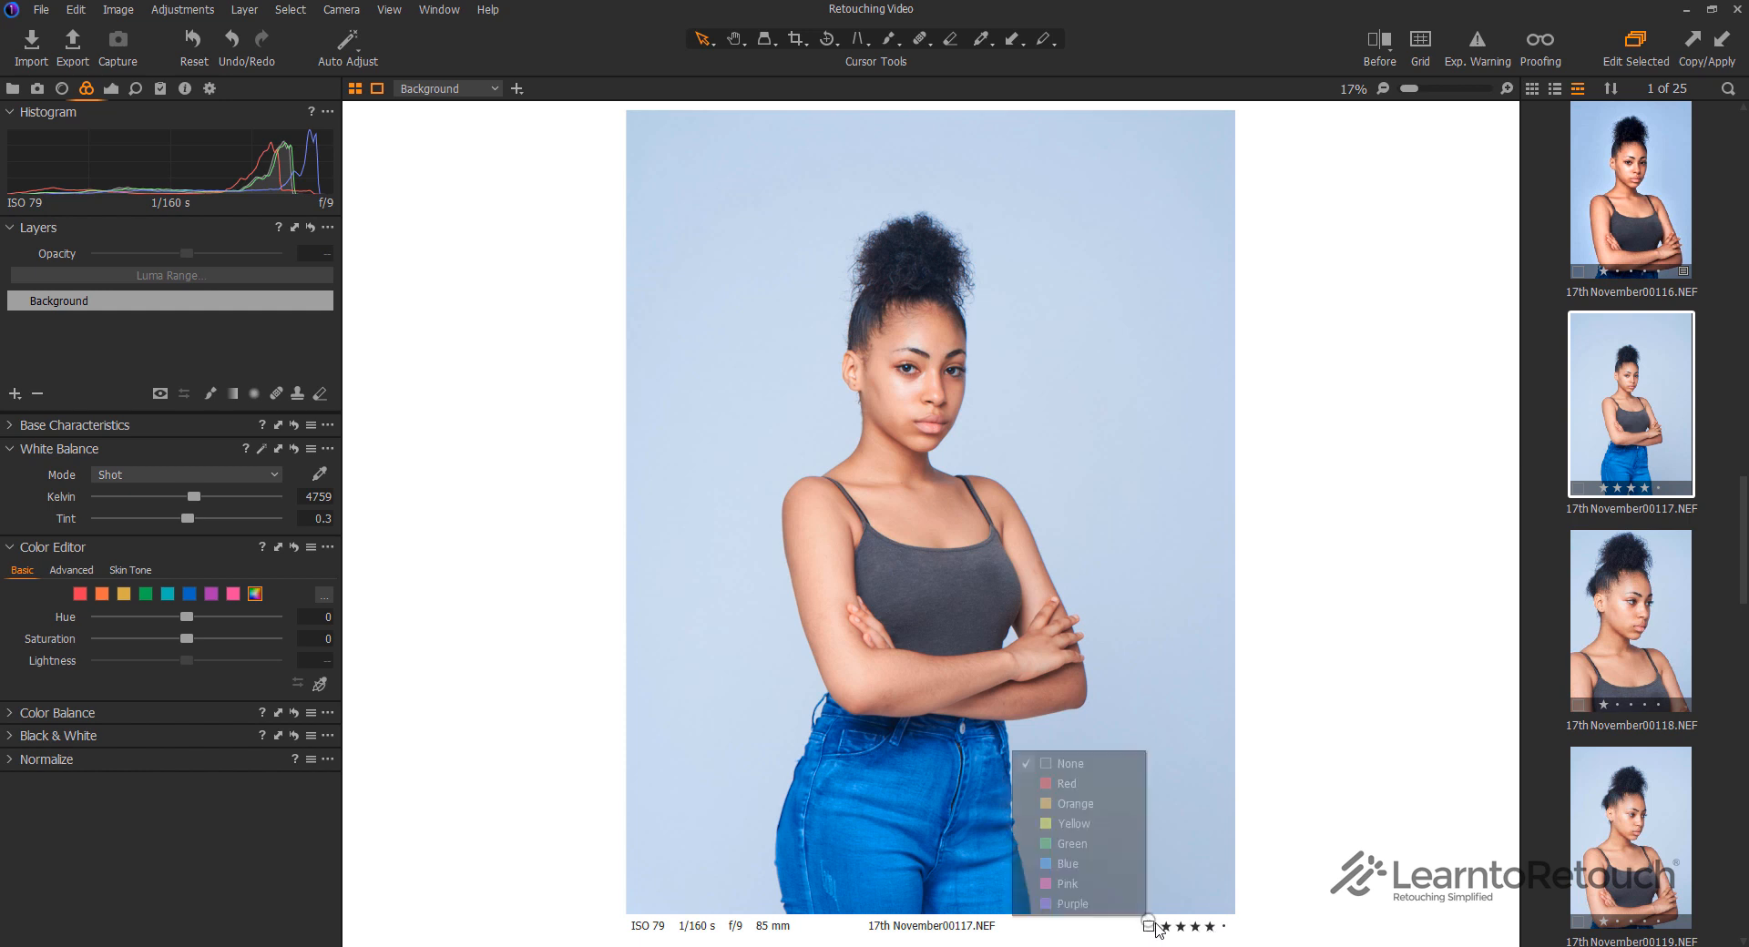
{"action": "left_click", "coordinate": [1150, 926]}
{"action": "left_click", "coordinate": [1150, 926]}
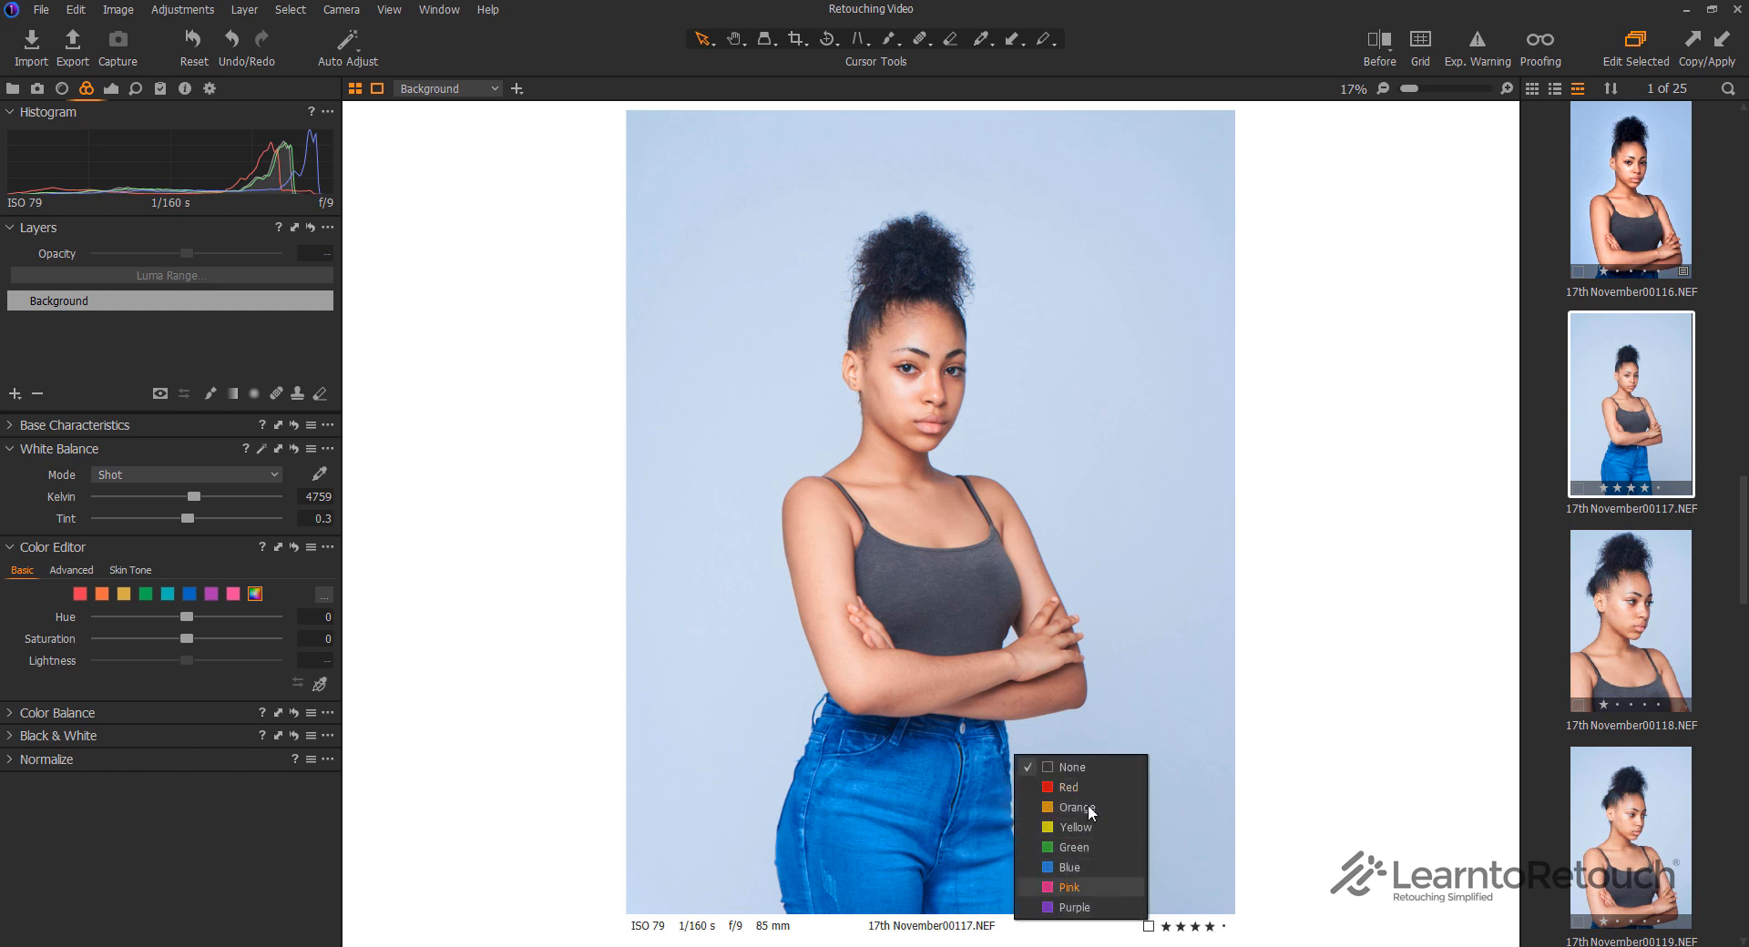
{"action": "left_click", "coordinate": [1189, 898]}
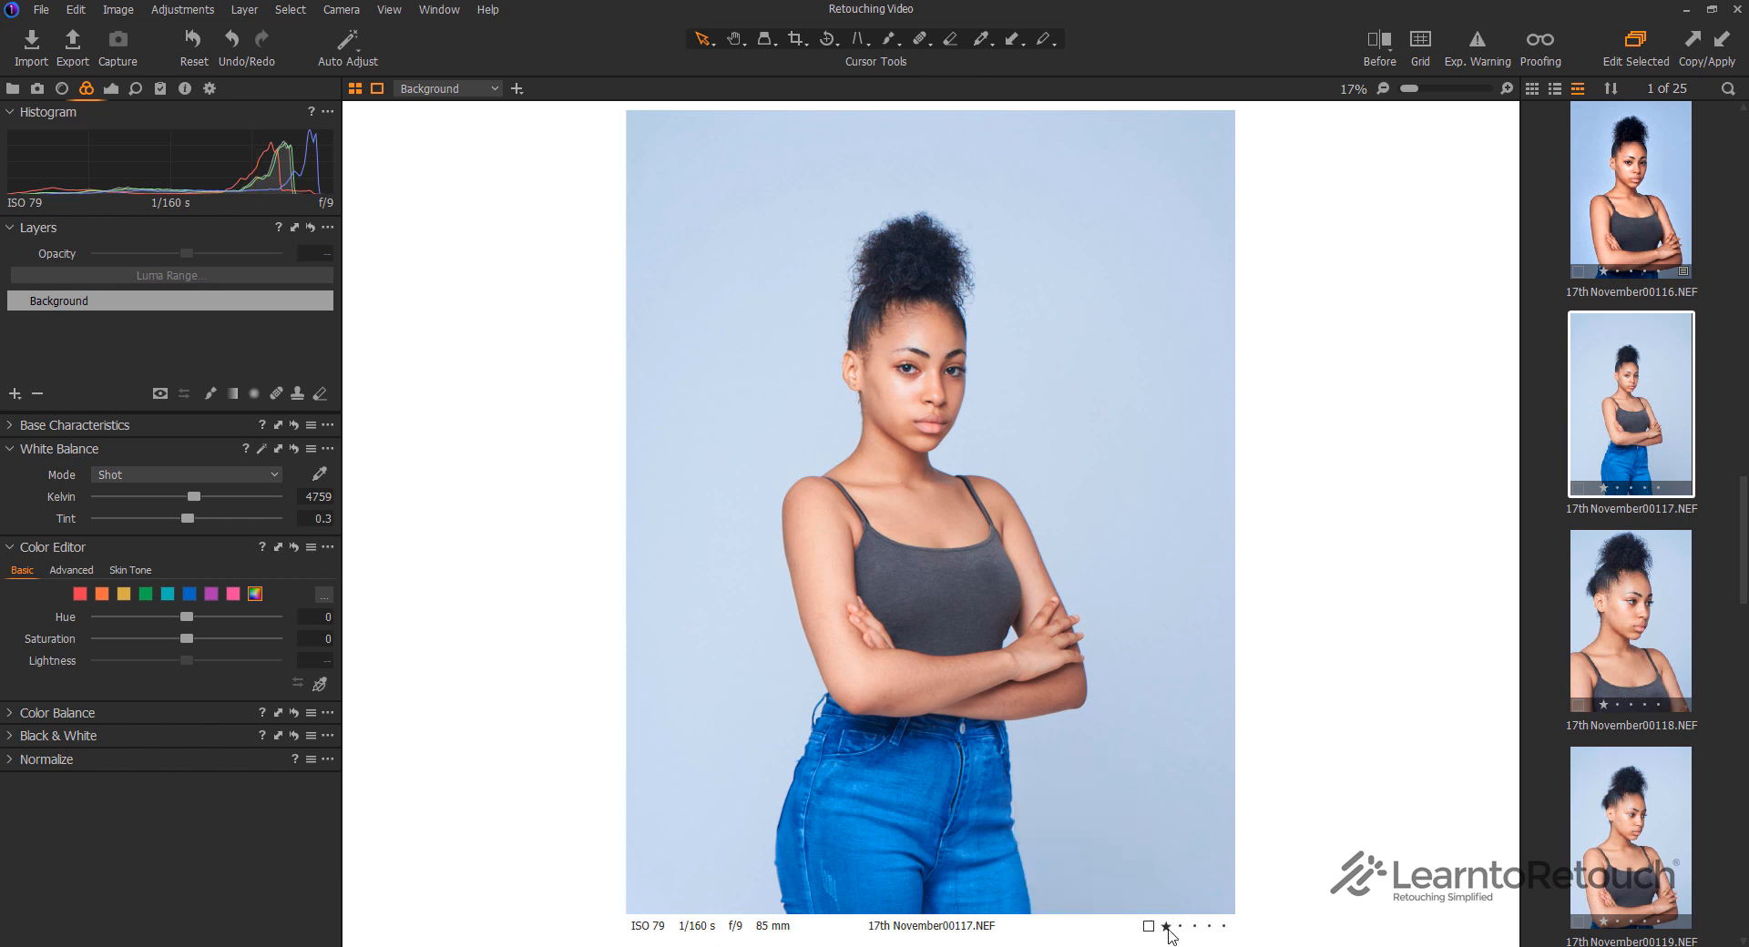
{"action": "left_click", "coordinate": [1167, 927]}
{"action": "left_click", "coordinate": [41, 9]}
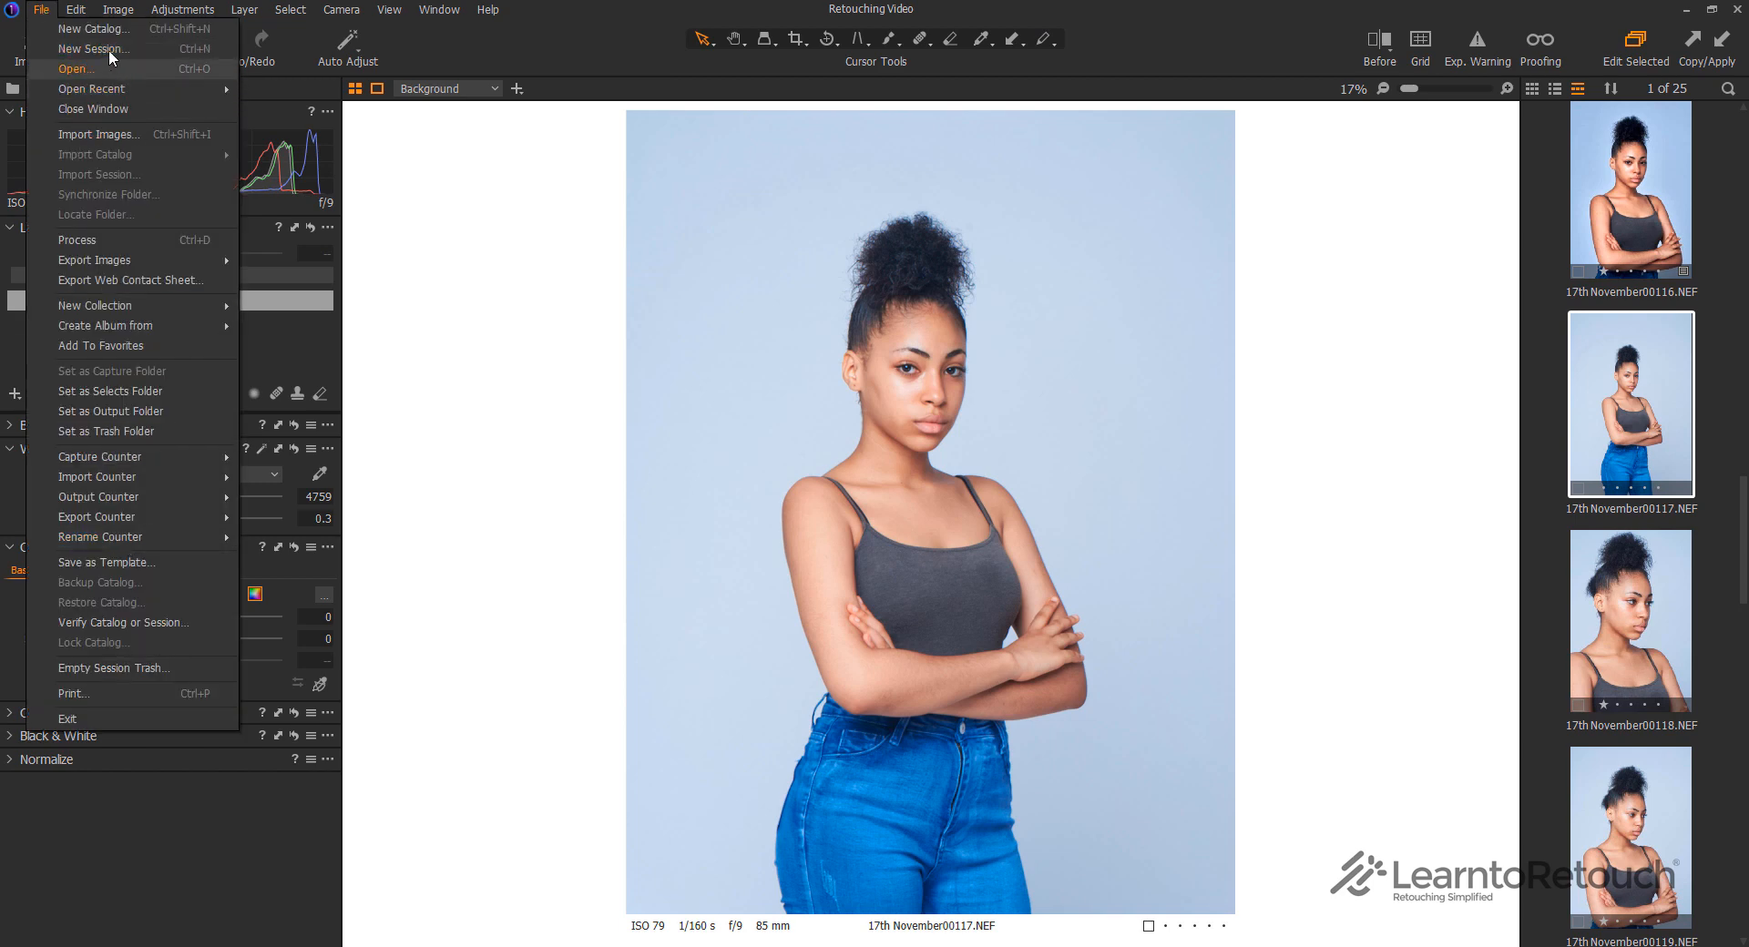
{"action": "mouse_move", "coordinate": [87, 11]}
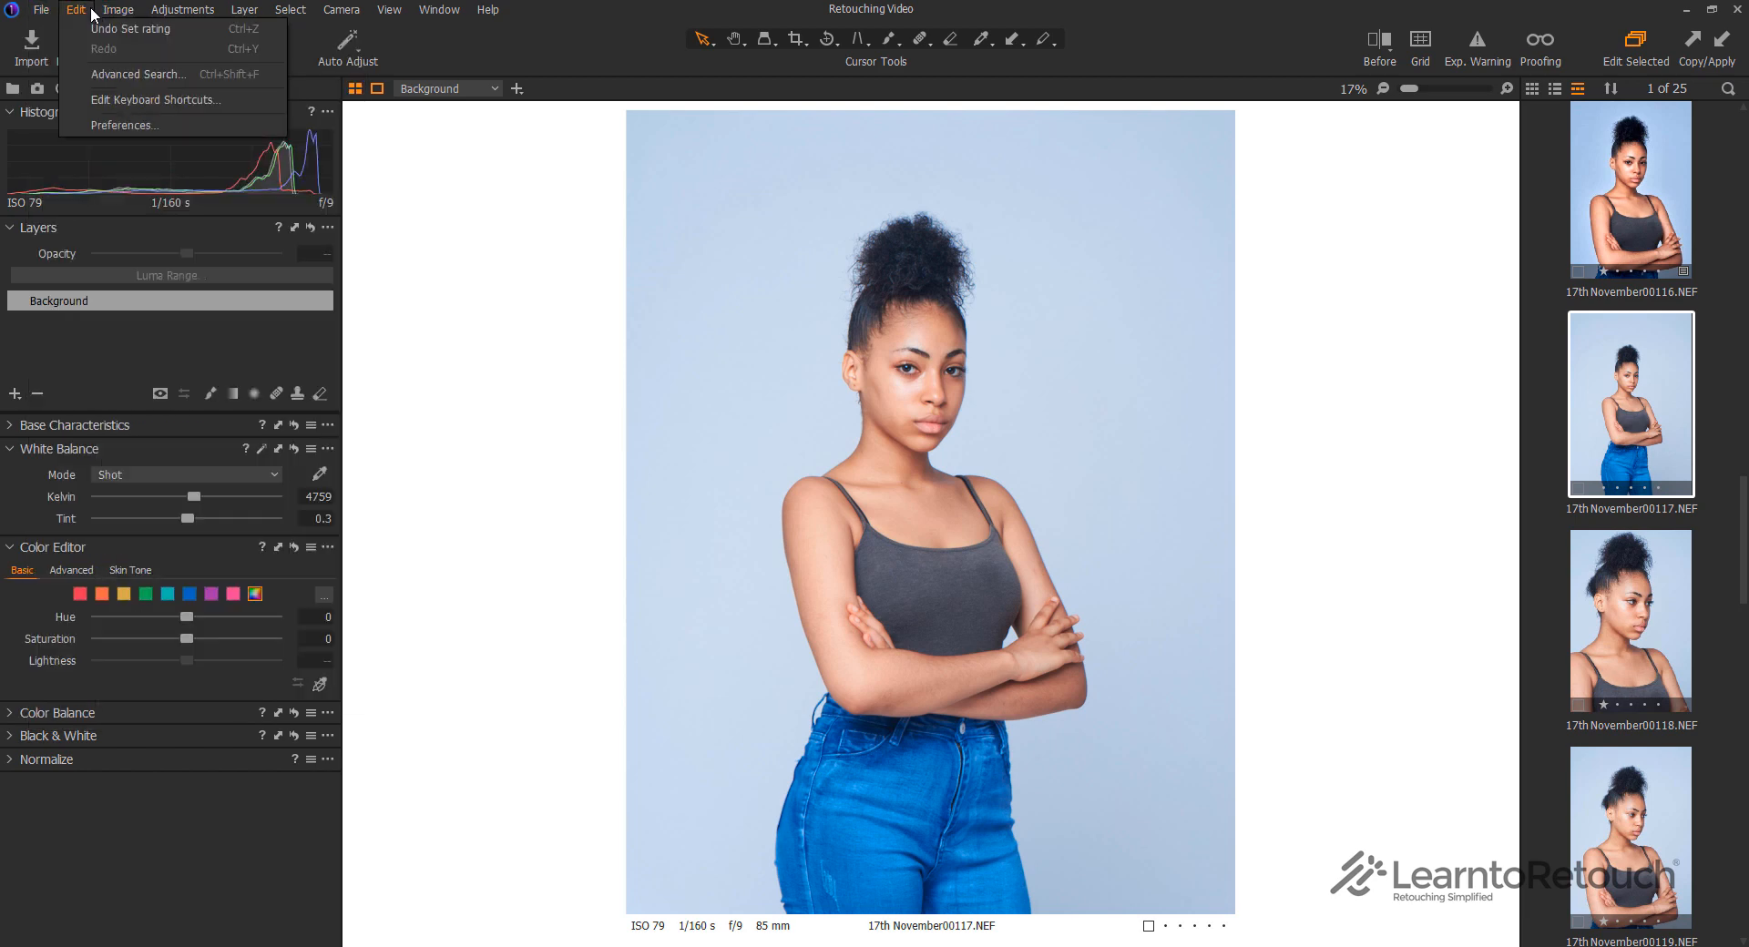
{"action": "mouse_move", "coordinate": [248, 11]}
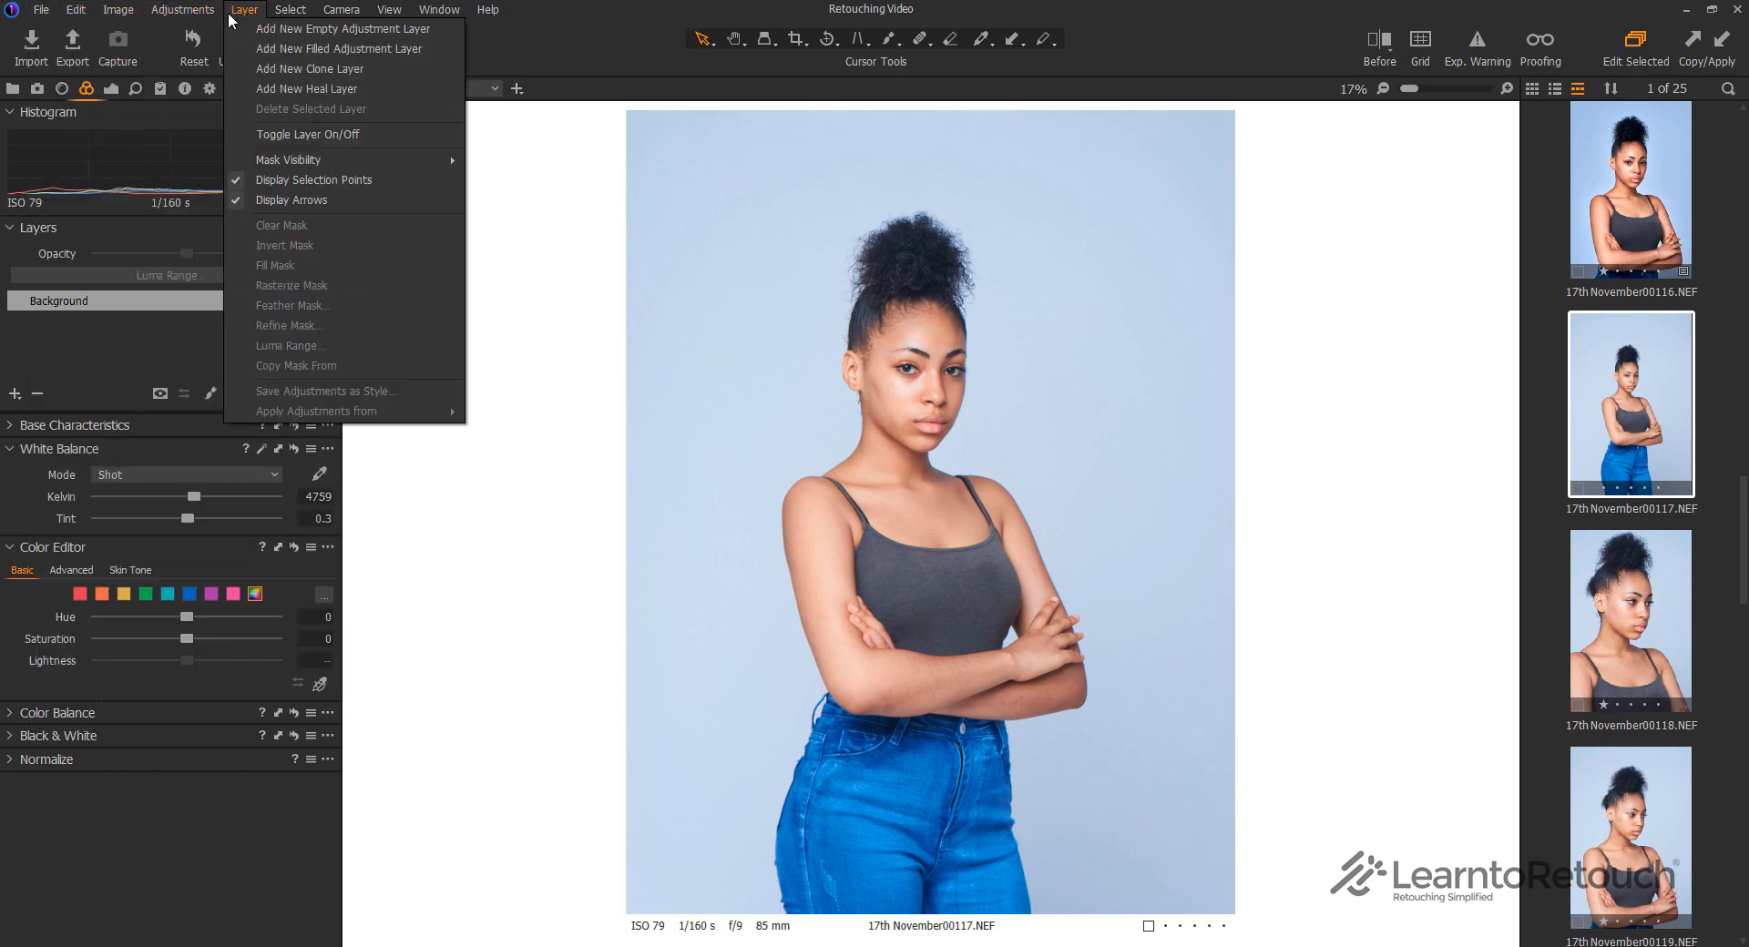
{"action": "mouse_move", "coordinate": [305, 11]}
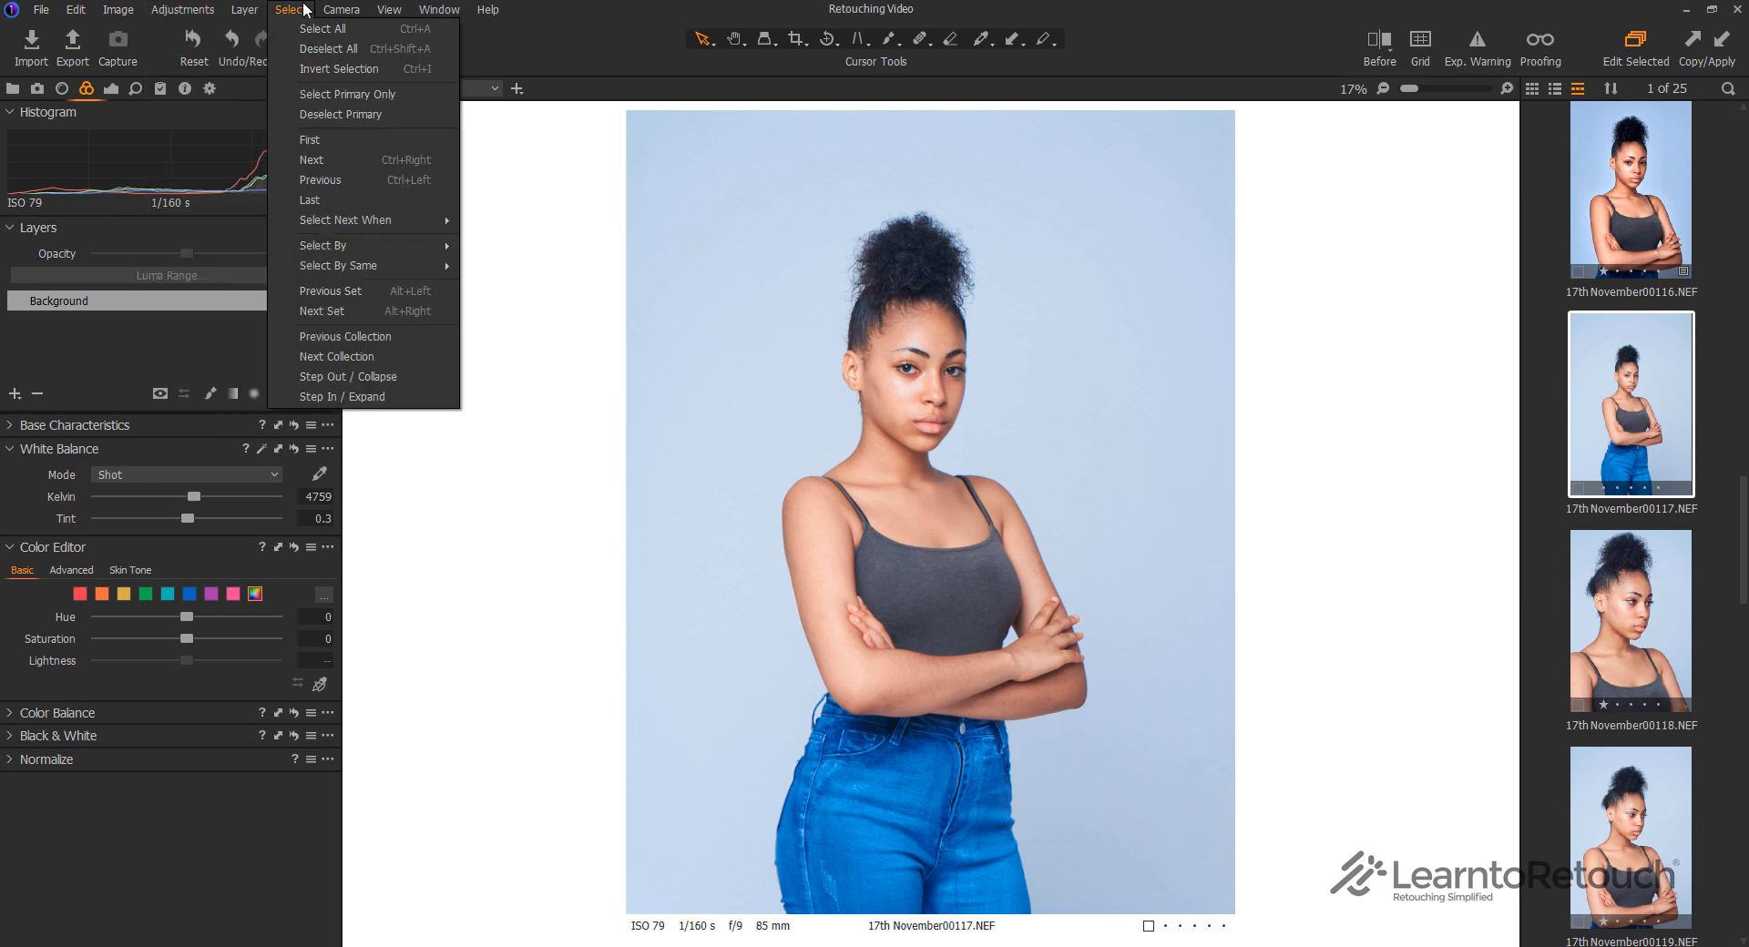
{"action": "mouse_move", "coordinate": [490, 11]}
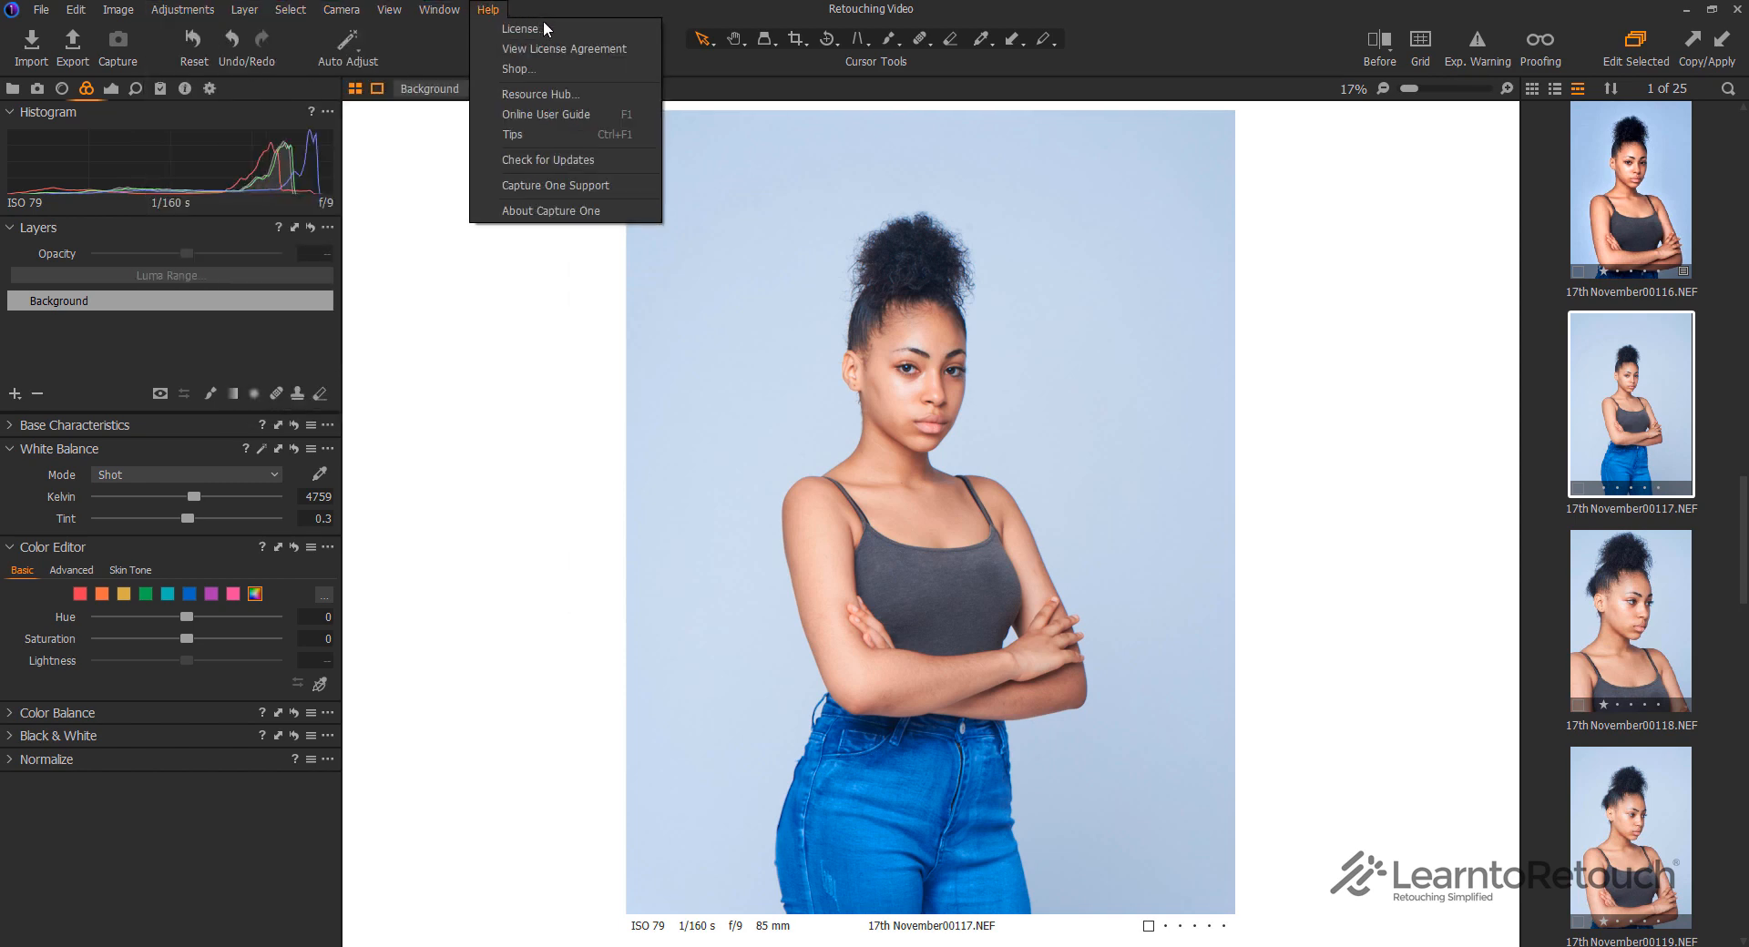
{"action": "left_click", "coordinate": [702, 8]}
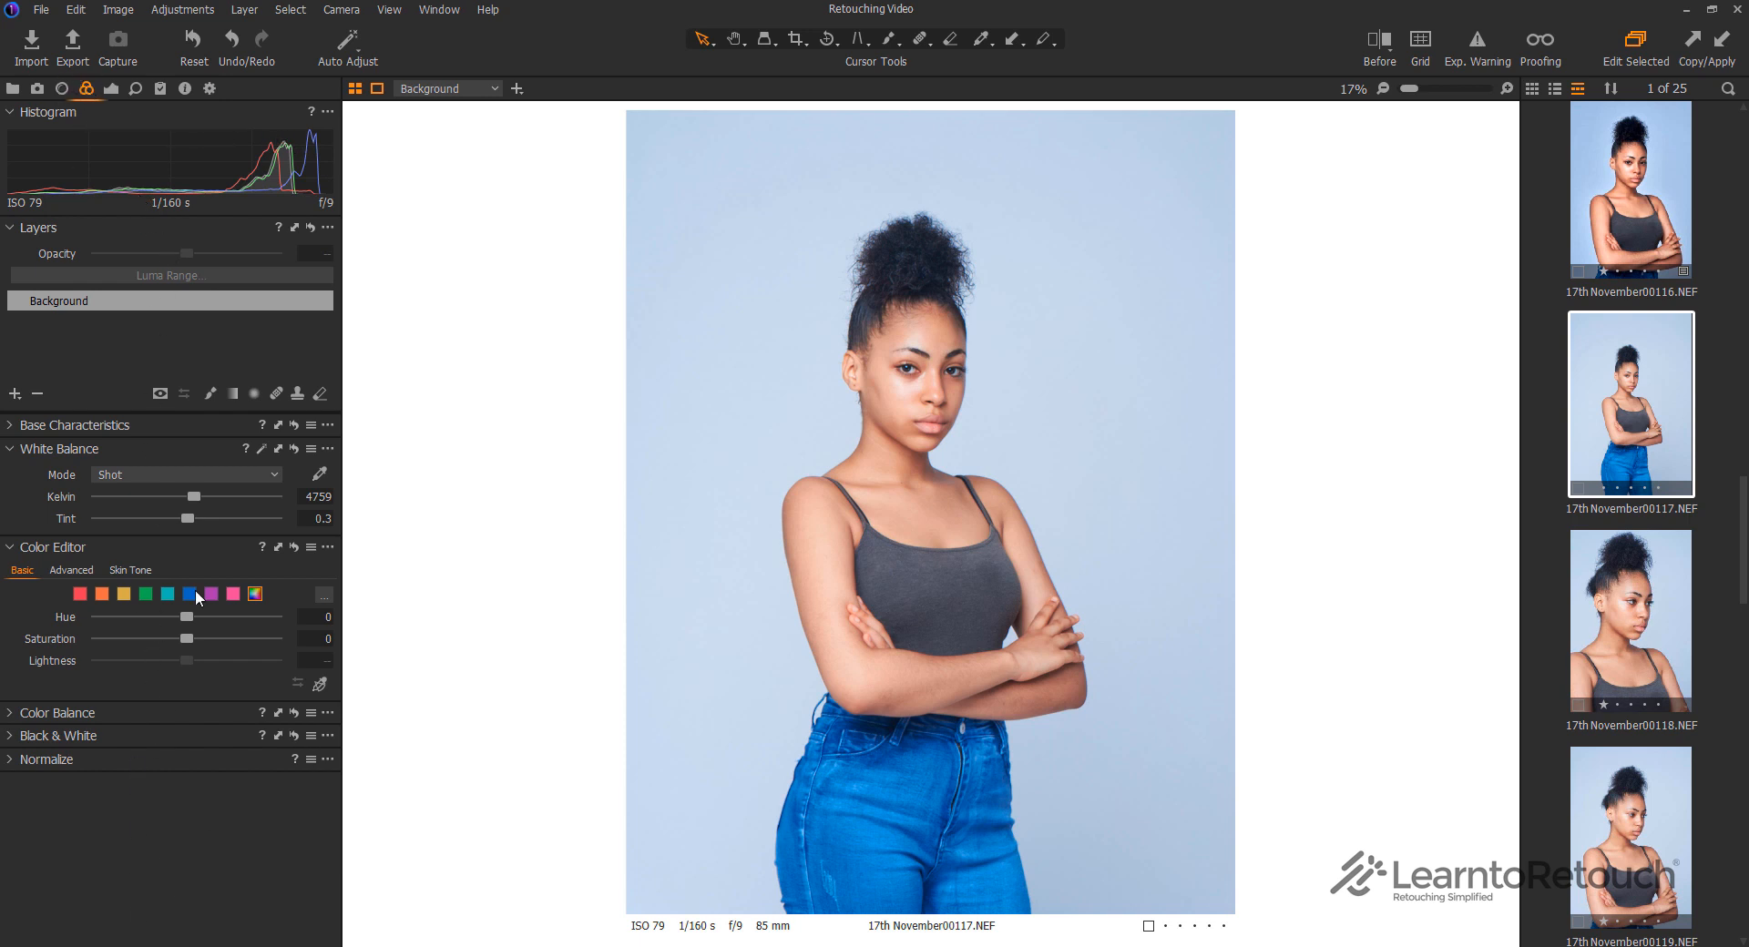
{"action": "left_click", "coordinate": [113, 91]}
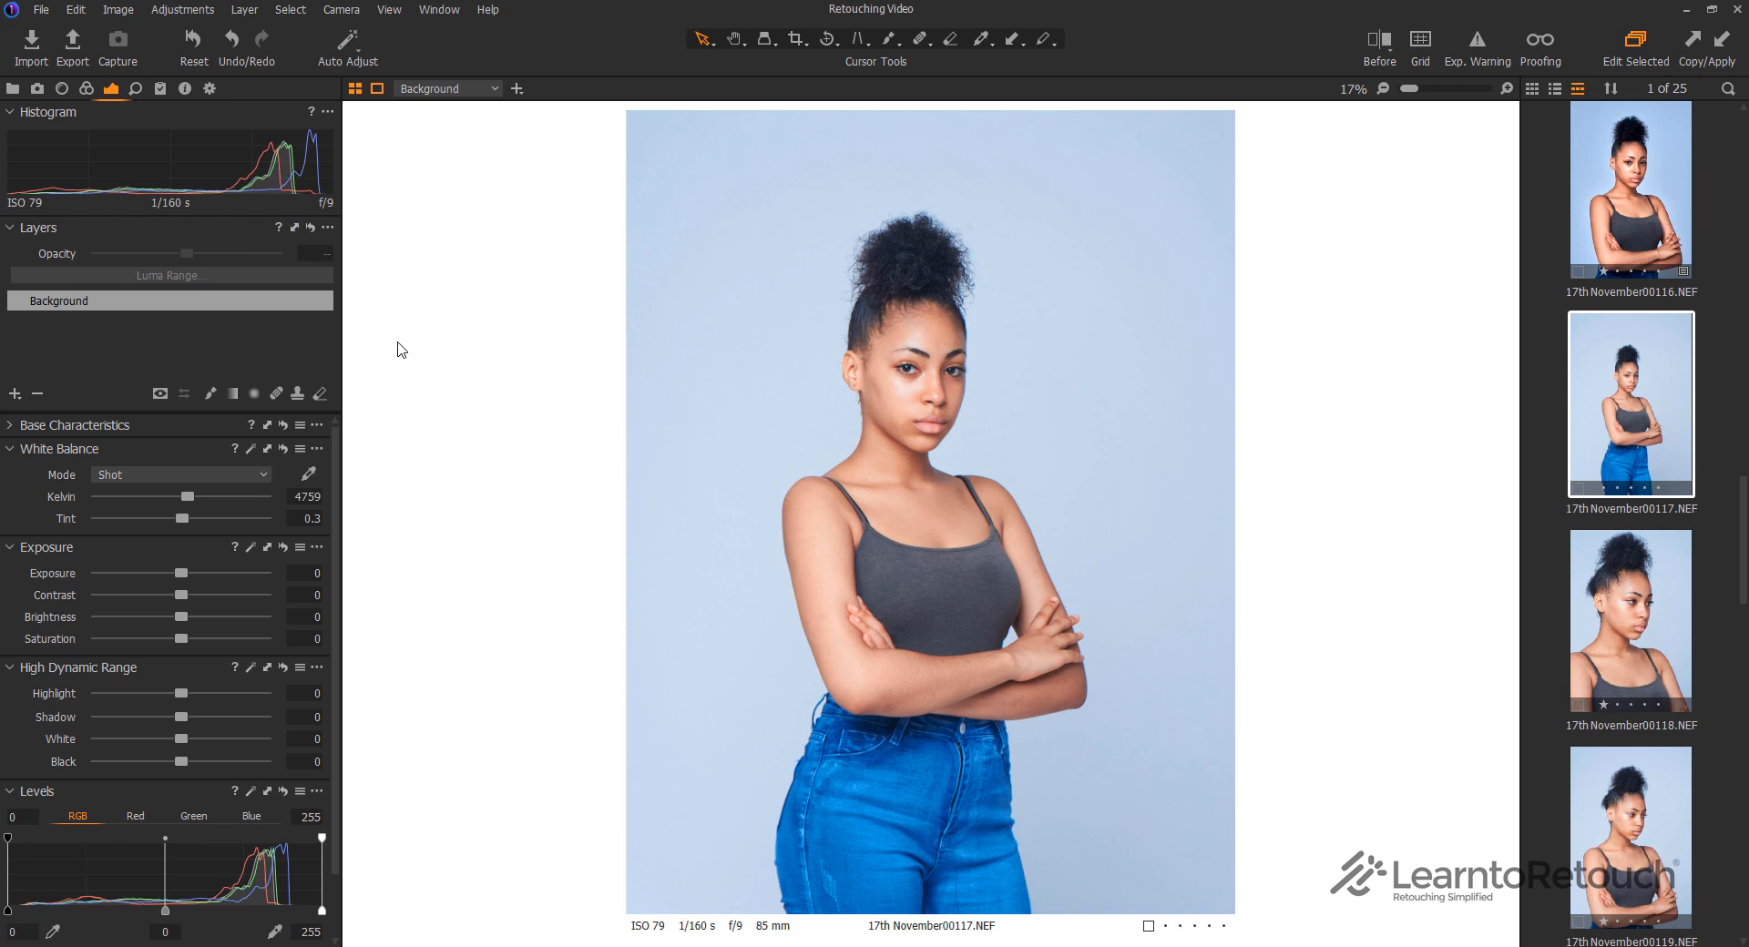
{"action": "left_click", "coordinate": [89, 88]}
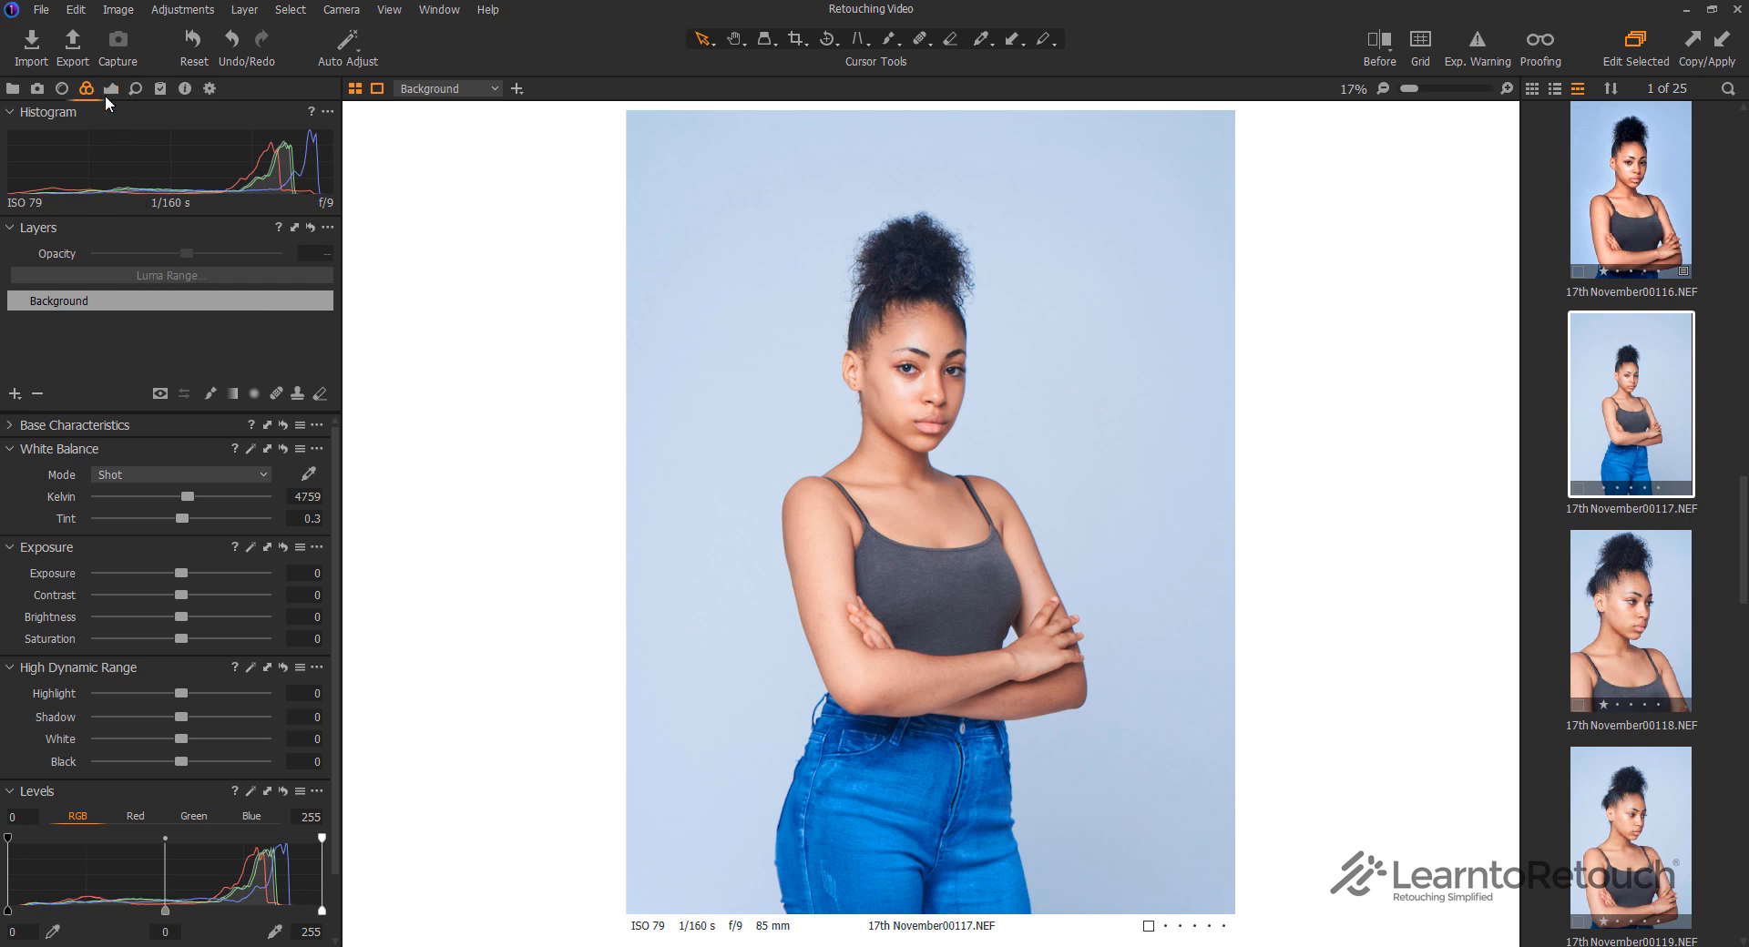
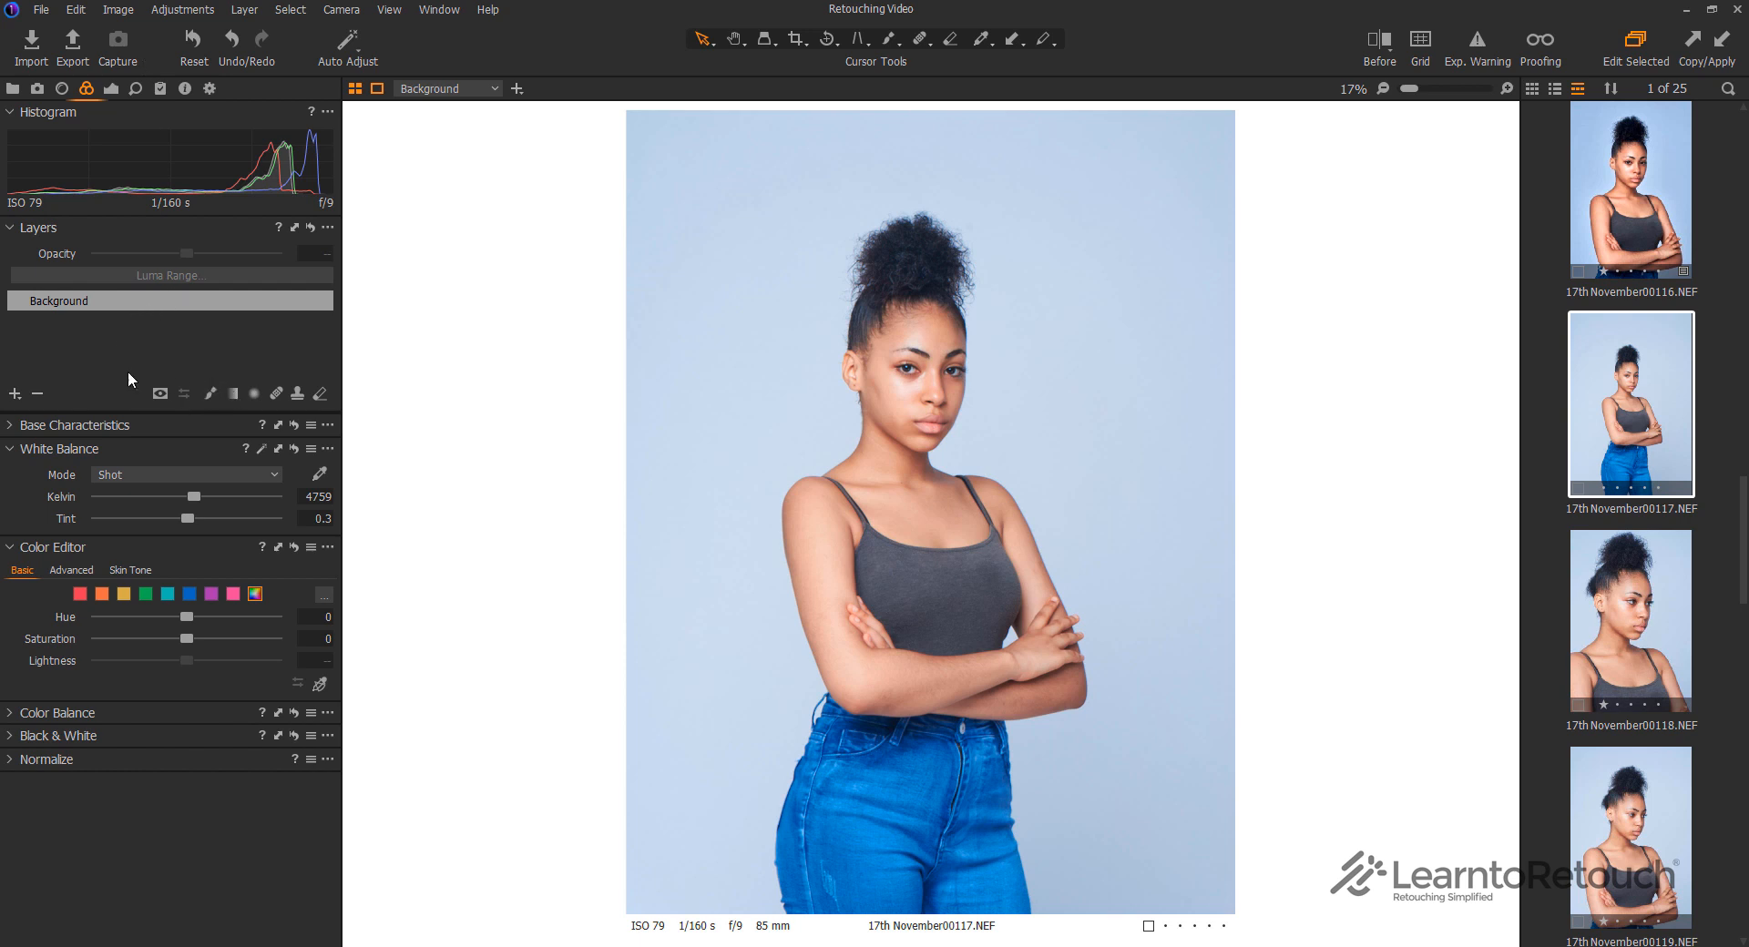
Add an empty adjustment layer to photo 00117, raising its exposure and setting its contrast to 16
{"action": "left_click", "coordinate": [14, 396]}
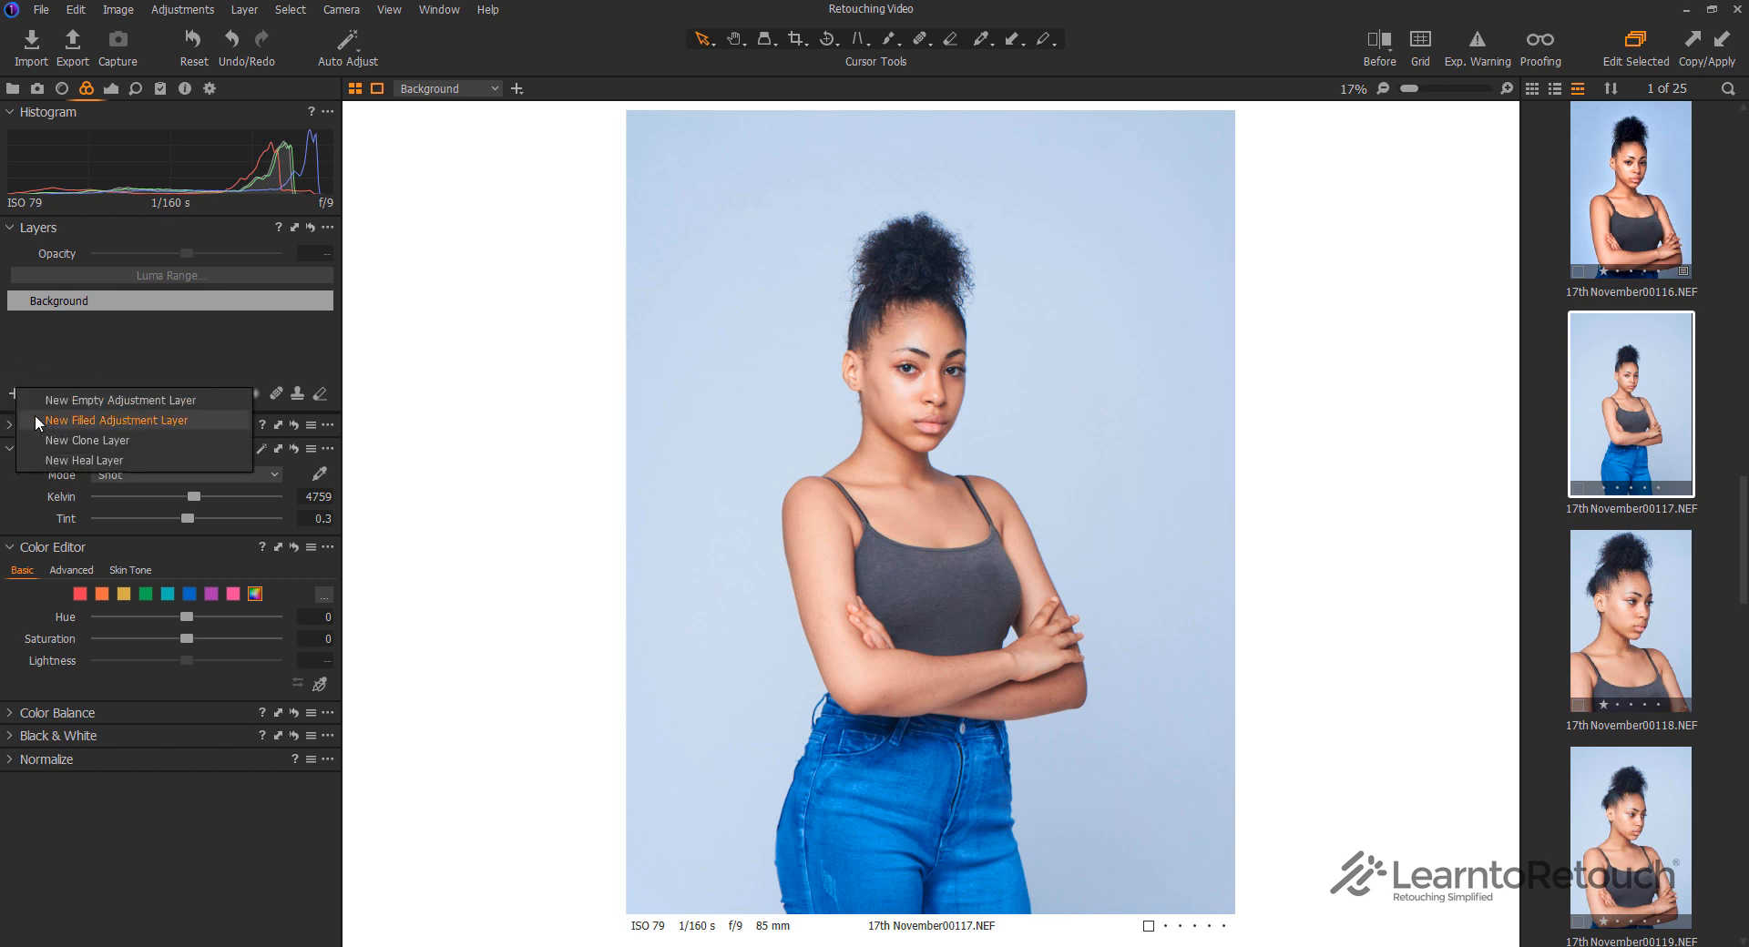
{"action": "left_click", "coordinate": [102, 402]}
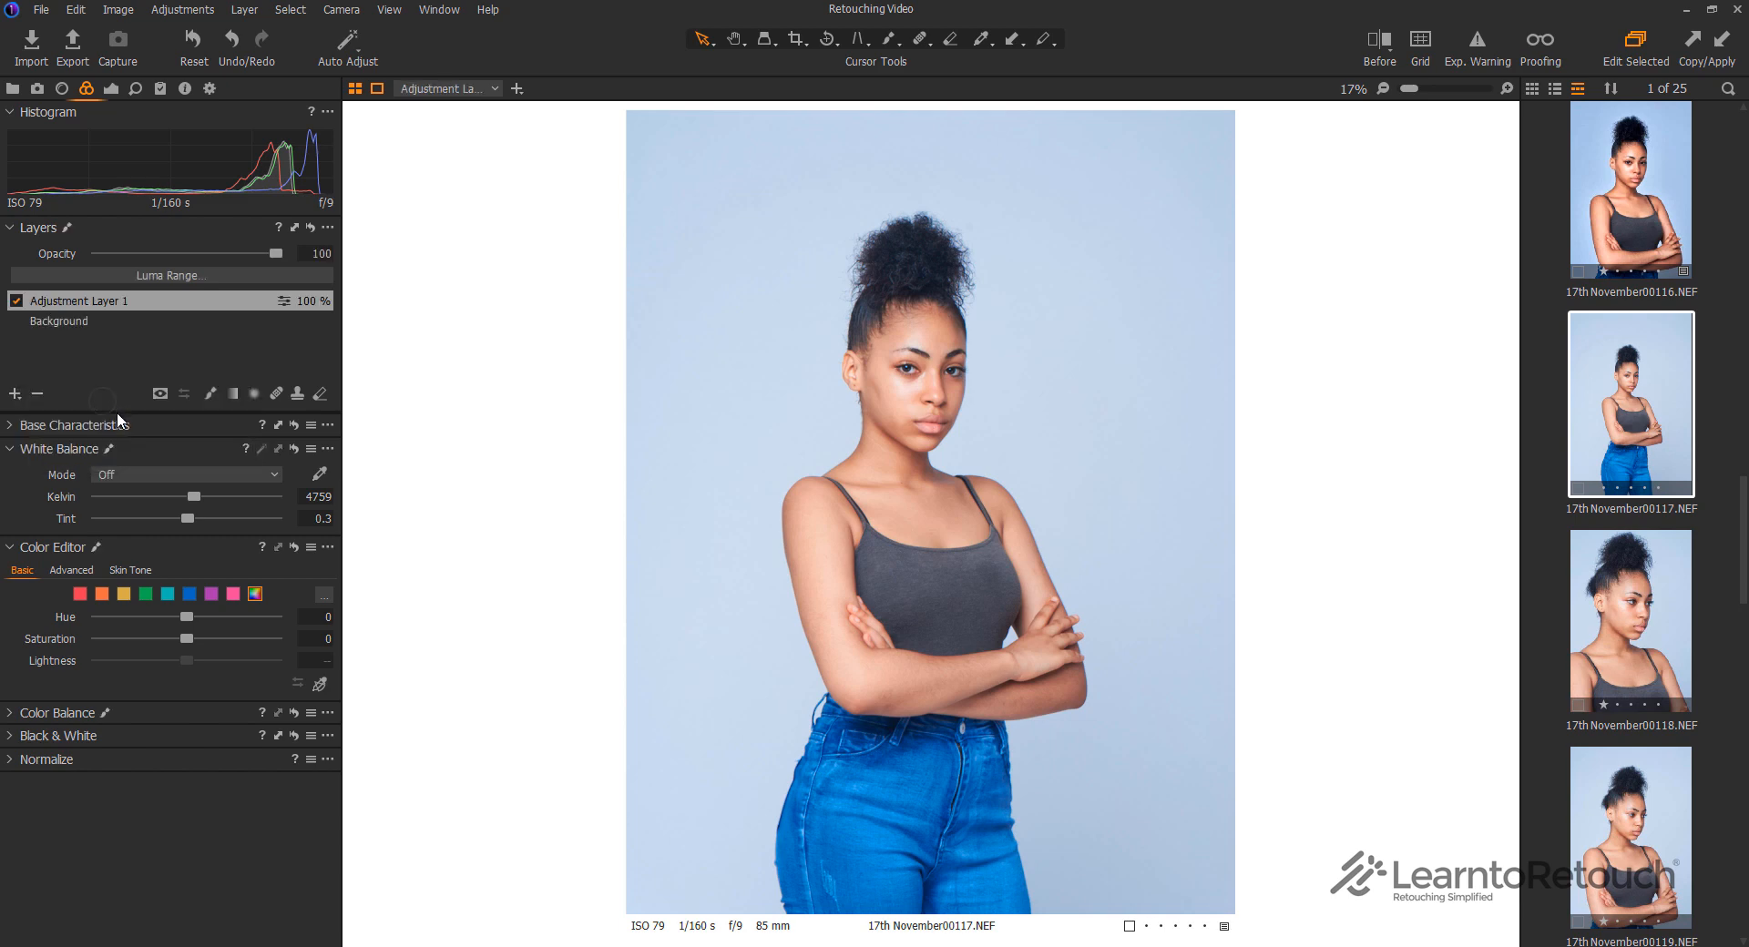
{"action": "left_click", "coordinate": [113, 87]}
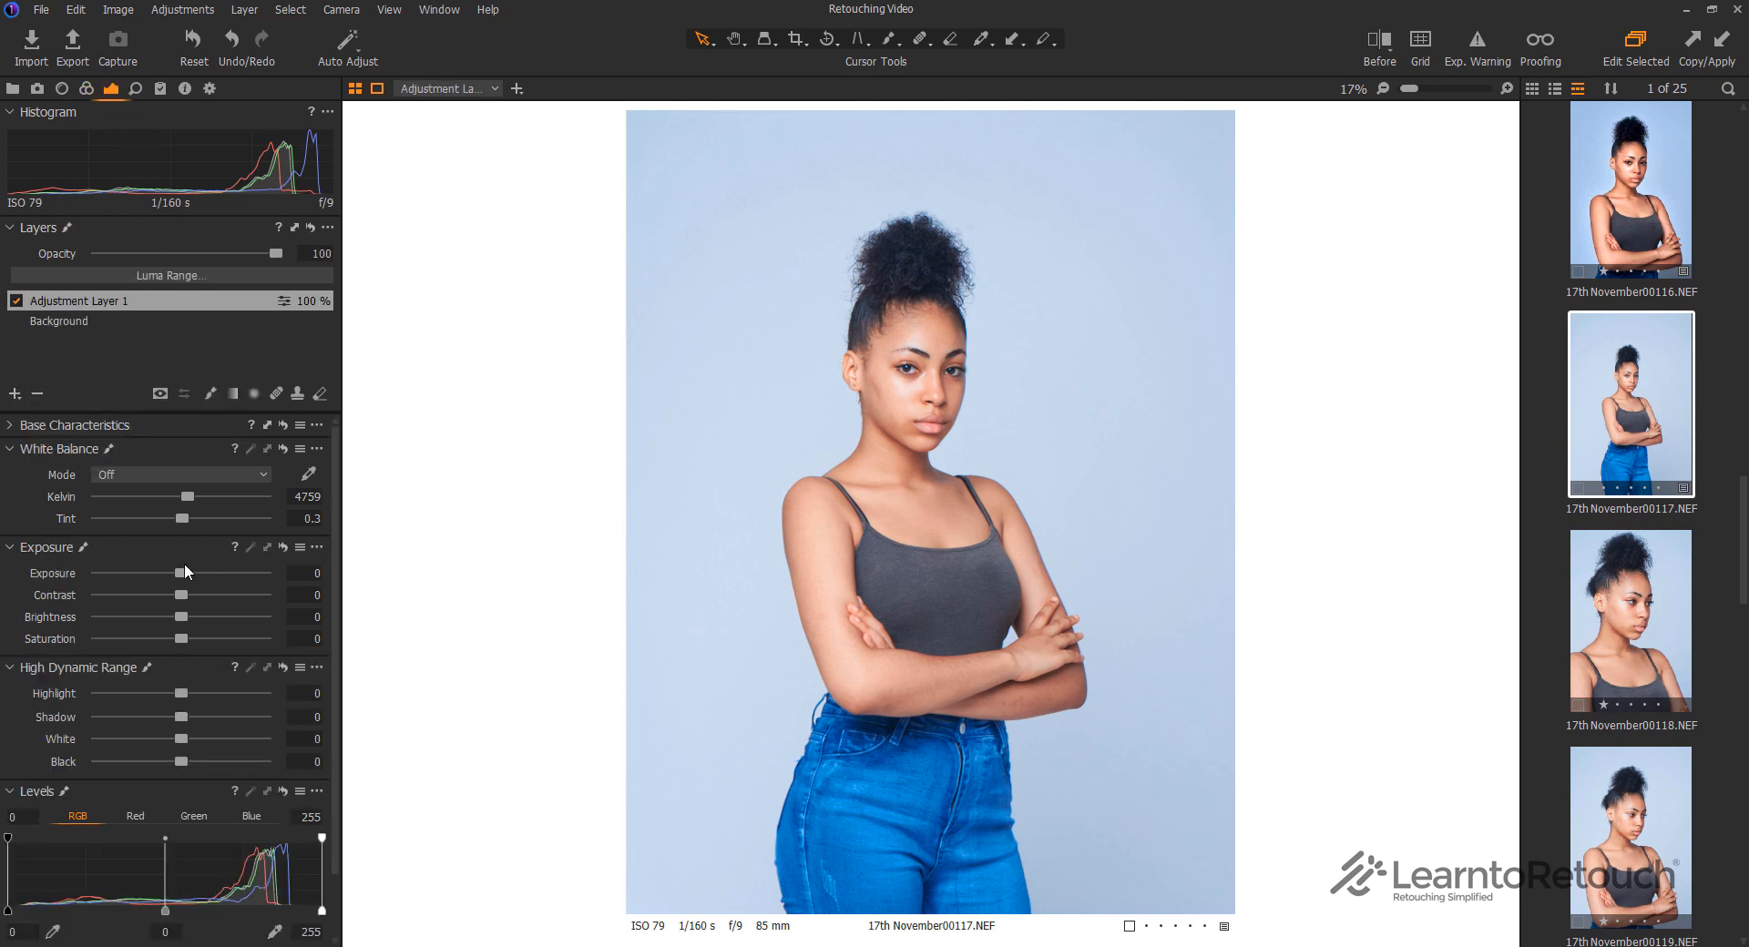
{"action": "left_click_drag", "start_coordinate": [184, 572], "coordinate": [201, 572]}
{"action": "left_click_drag", "start_coordinate": [182, 597], "coordinate": [210, 593]}
Brush the adjustment over the subject's head and upper body and set the layer's exposure to 0.48
{"action": "left_click", "coordinate": [212, 393]}
{"action": "mouse_move", "coordinate": [859, 447]}
{"action": "left_mouse_down"}
{"action": "mouse_move", "coordinate": [877, 273]}
{"action": "mouse_move", "coordinate": [947, 328]}
{"action": "mouse_move", "coordinate": [937, 508]}
{"action": "mouse_move", "coordinate": [993, 565]}
{"action": "left_mouse_up"}
{"action": "mouse_move", "coordinate": [196, 573]}
{"action": "left_mouse_down"}
{"action": "mouse_move", "coordinate": [175, 572]}
{"action": "mouse_move", "coordinate": [190, 573]}
{"action": "left_mouse_up"}
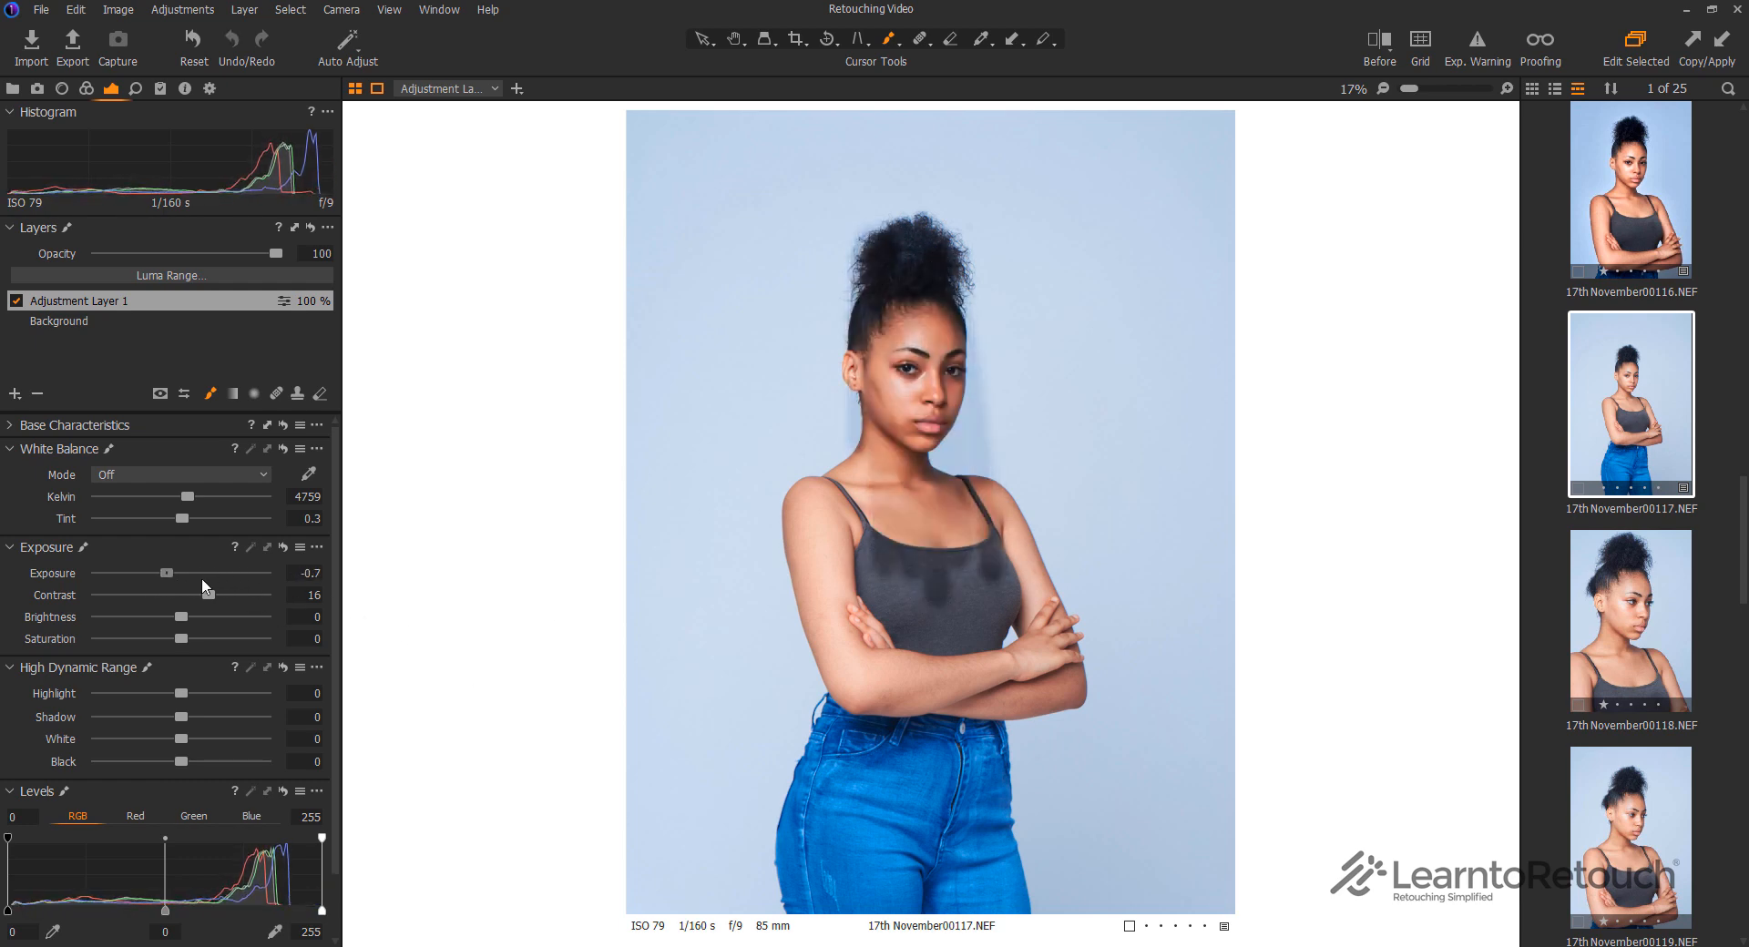
Open the brushed adjustment layer's name for editing, leave the name as it is, and delete the layer
{"action": "double_click", "coordinate": [90, 301]}
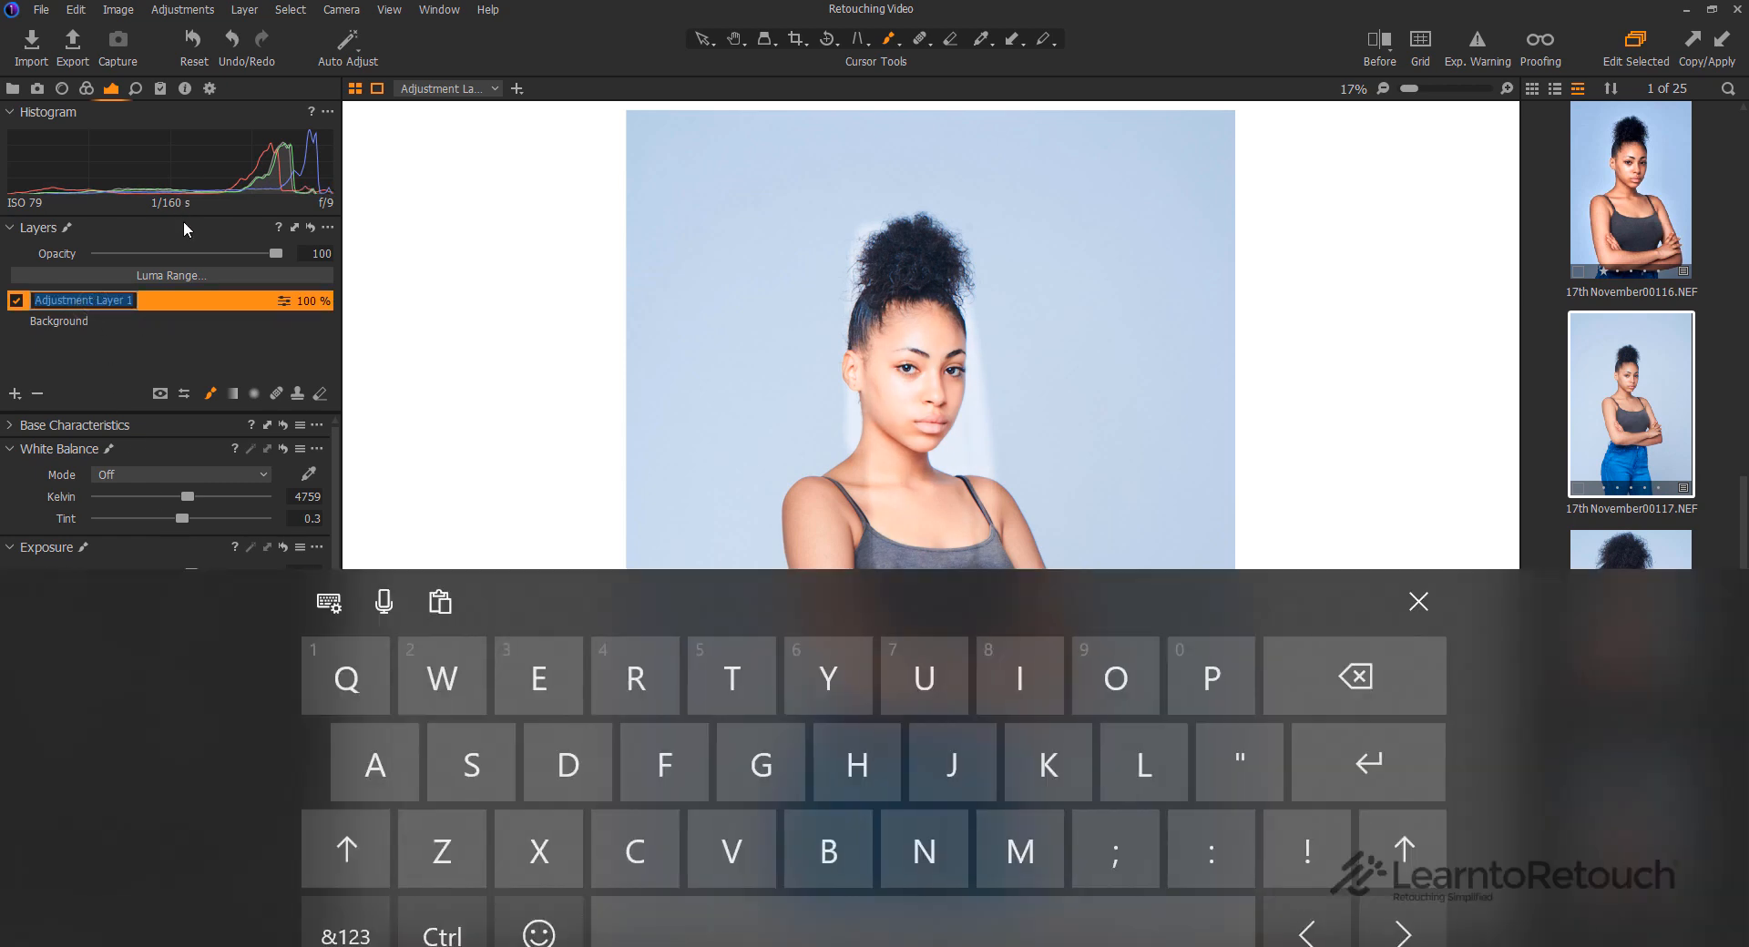
{"action": "left_click", "coordinate": [248, 353]}
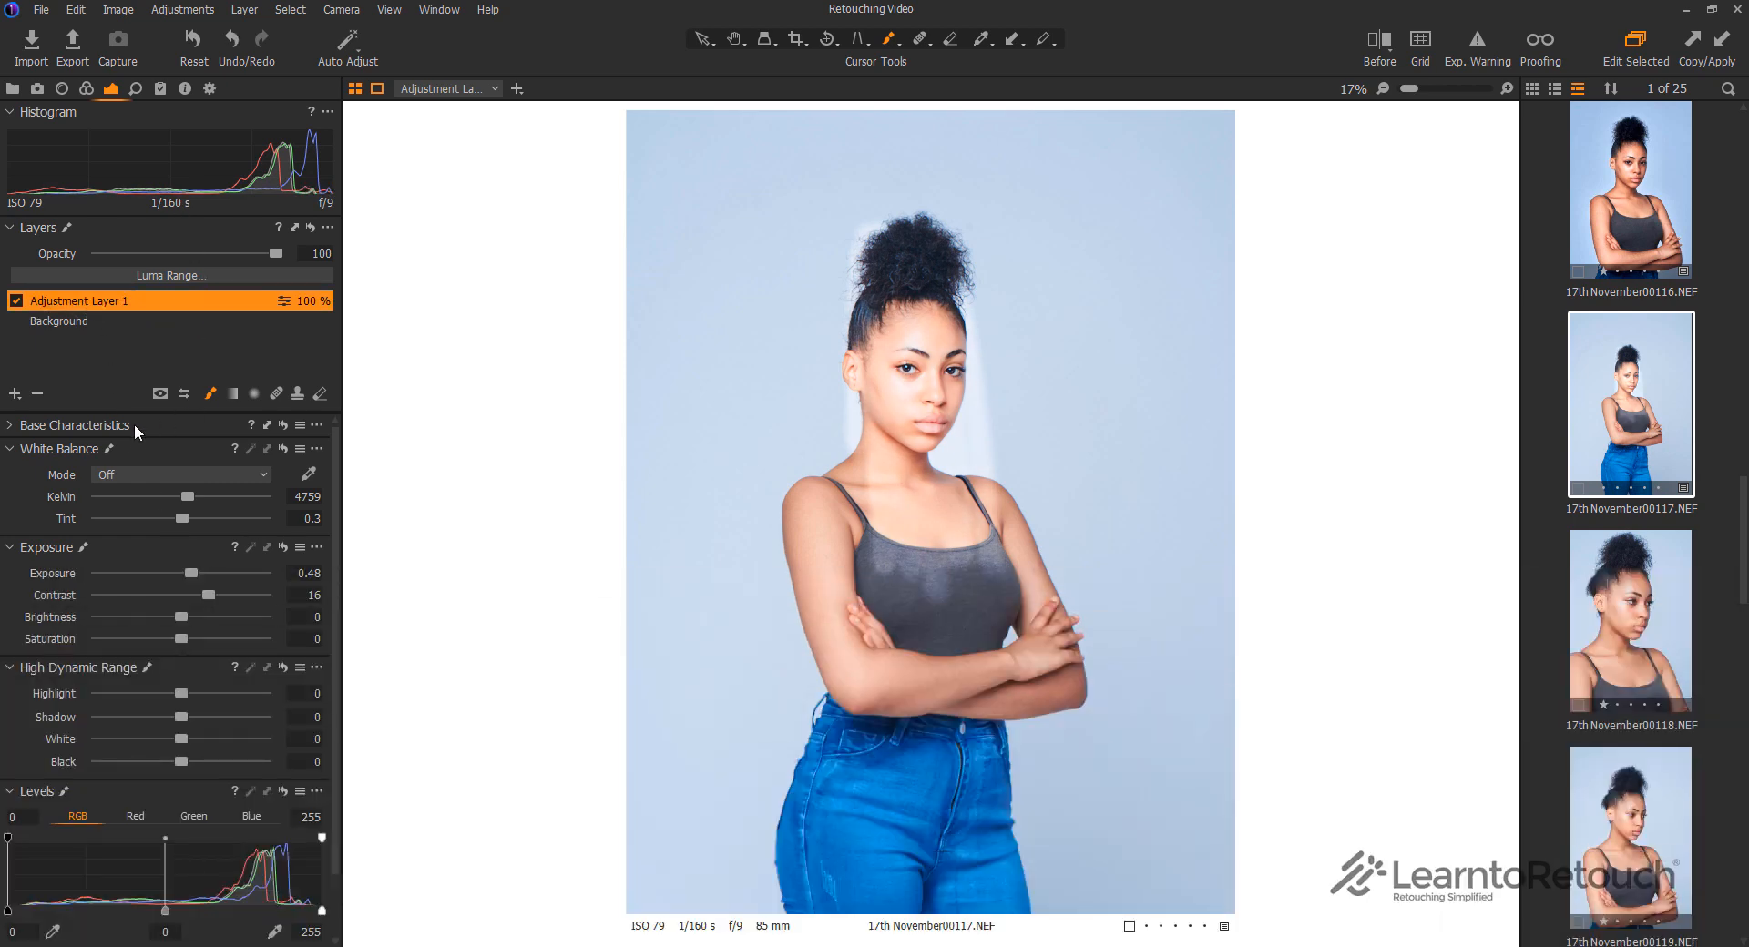
{"action": "left_click", "coordinate": [39, 394]}
Try a filled adjustment layer with its exposure at -3.04 and delete the layer
{"action": "left_click", "coordinate": [16, 393]}
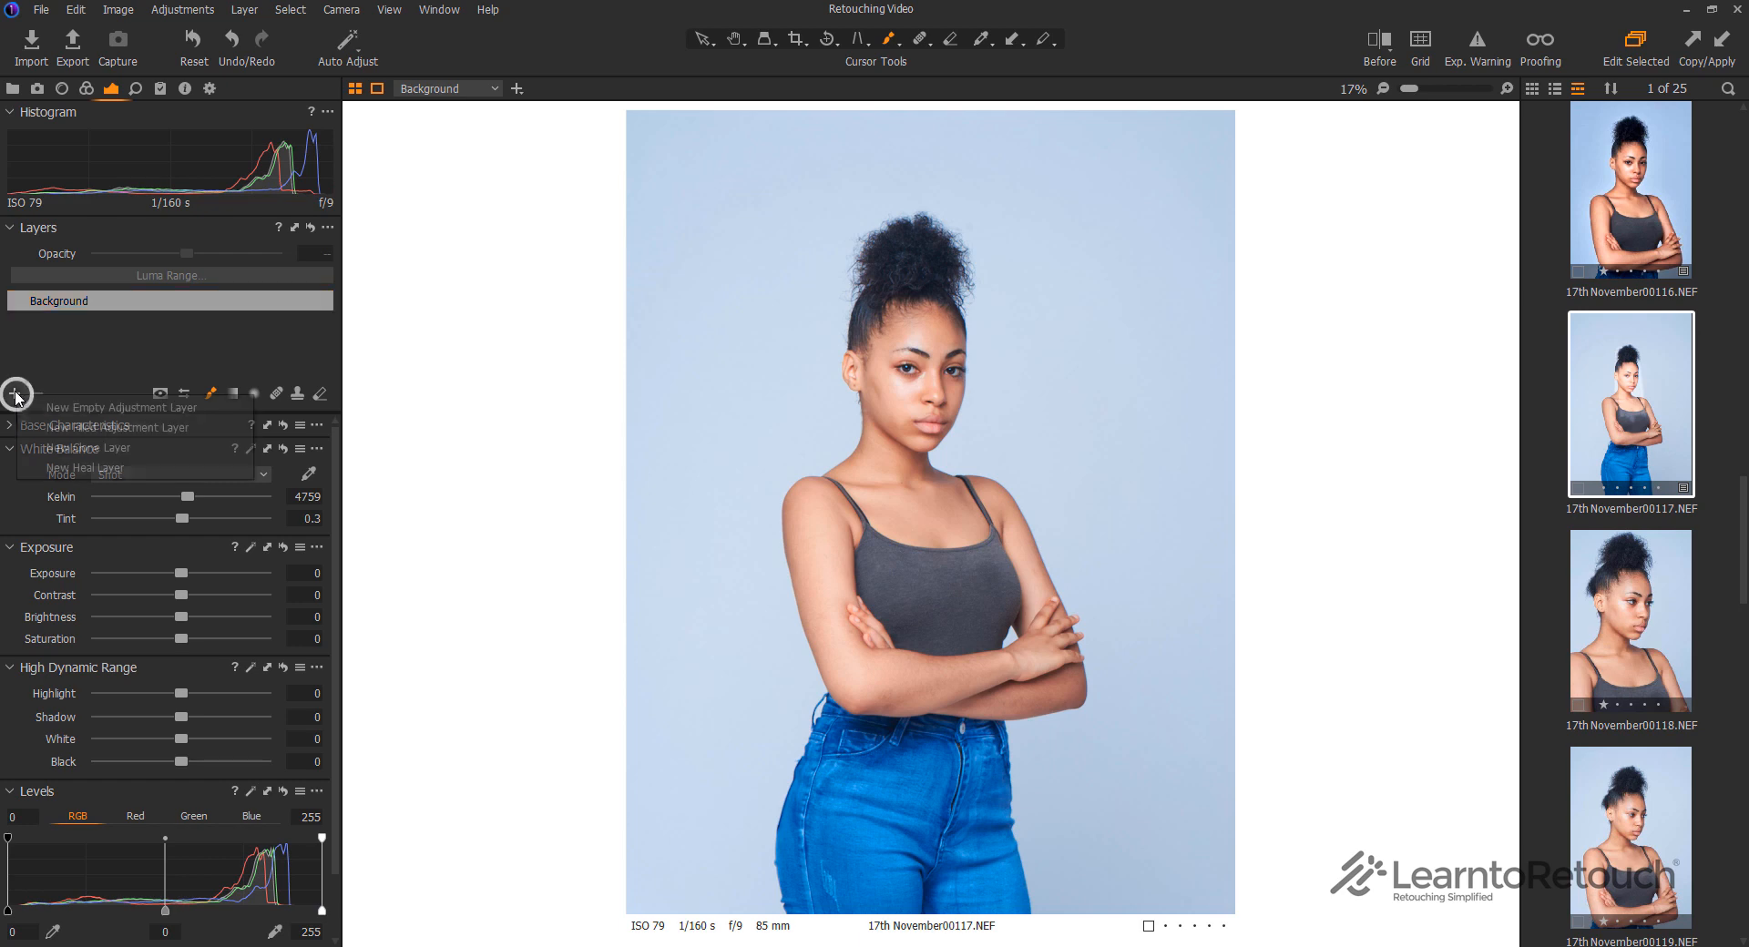
{"action": "left_click", "coordinate": [72, 427]}
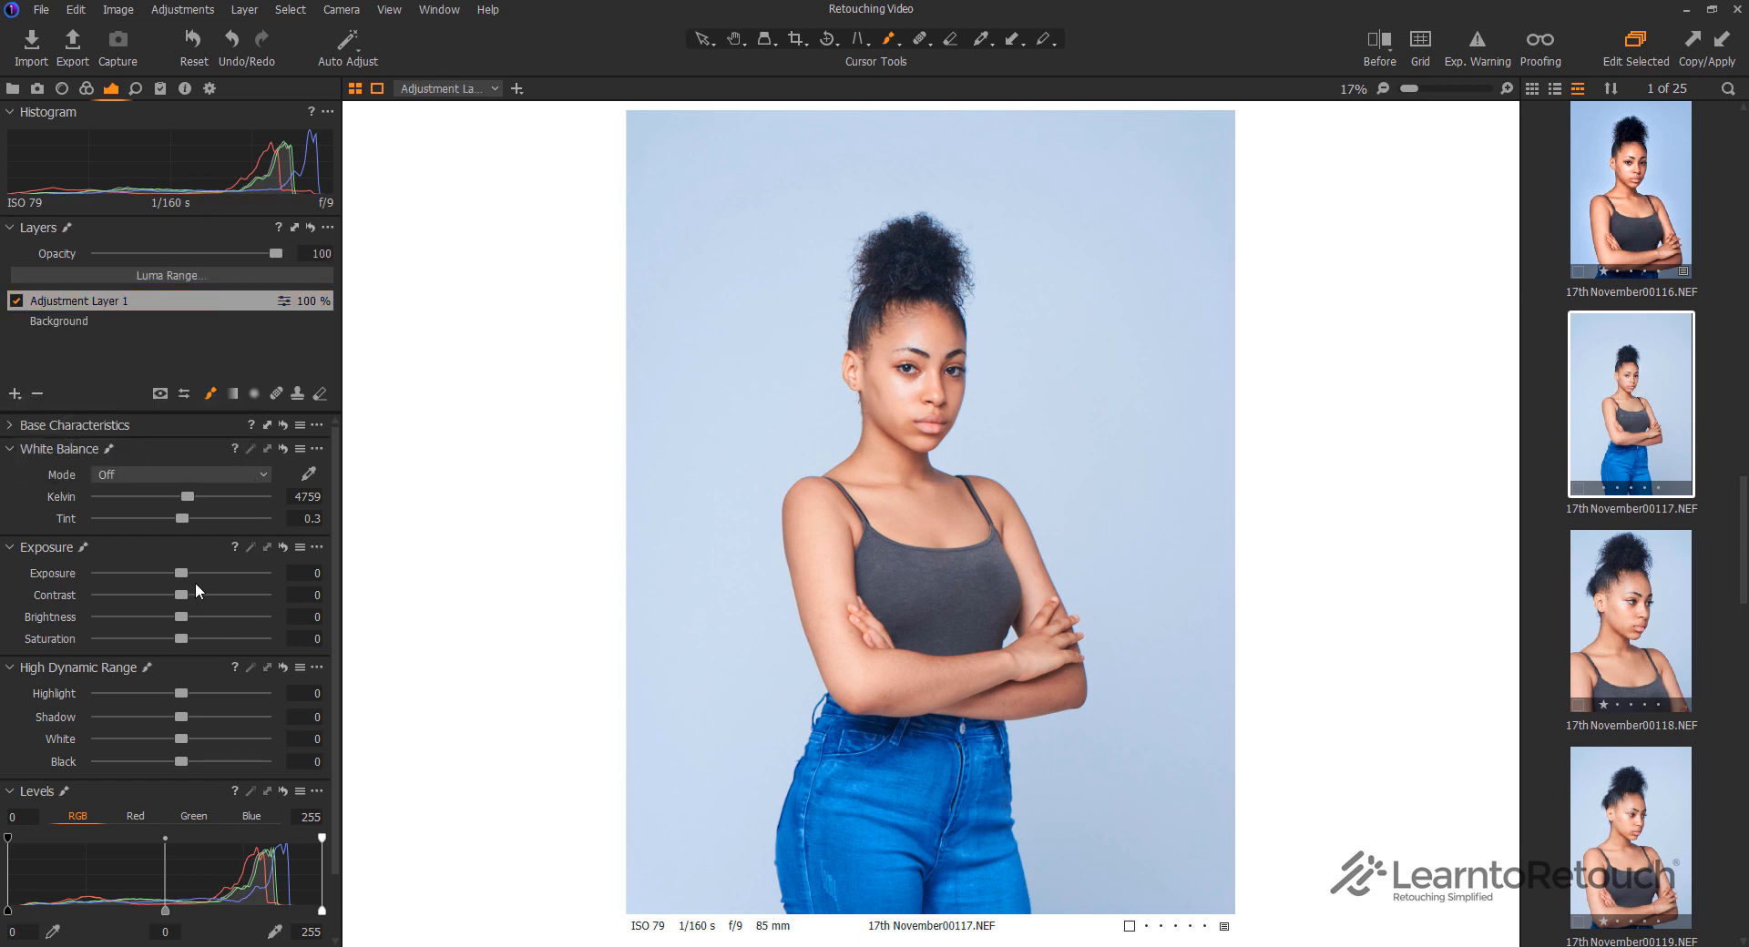
{"action": "mouse_move", "coordinate": [182, 573]}
{"action": "left_mouse_down"}
{"action": "mouse_move", "coordinate": [237, 573]}
{"action": "mouse_move", "coordinate": [140, 573]}
{"action": "mouse_move", "coordinate": [219, 583]}
{"action": "mouse_move", "coordinate": [79, 598]}
{"action": "mouse_move", "coordinate": [144, 593]}
{"action": "mouse_move", "coordinate": [91, 588]}
{"action": "mouse_move", "coordinate": [117, 583]}
{"action": "left_mouse_up"}
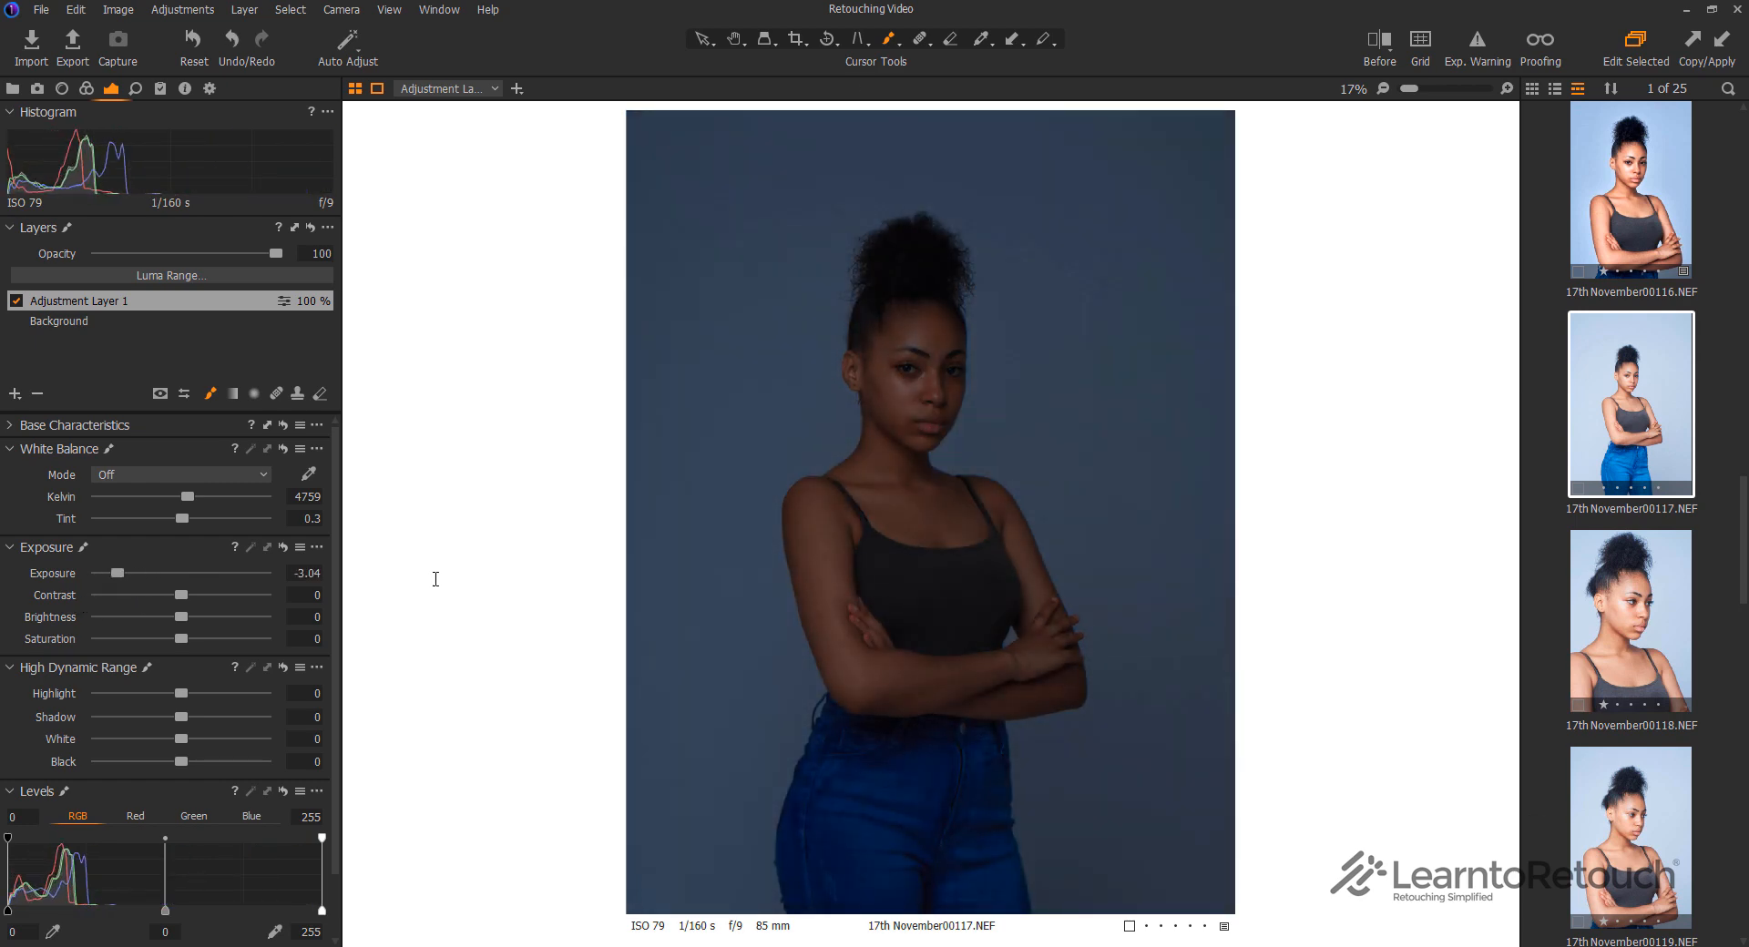
{"action": "left_click", "coordinate": [39, 390]}
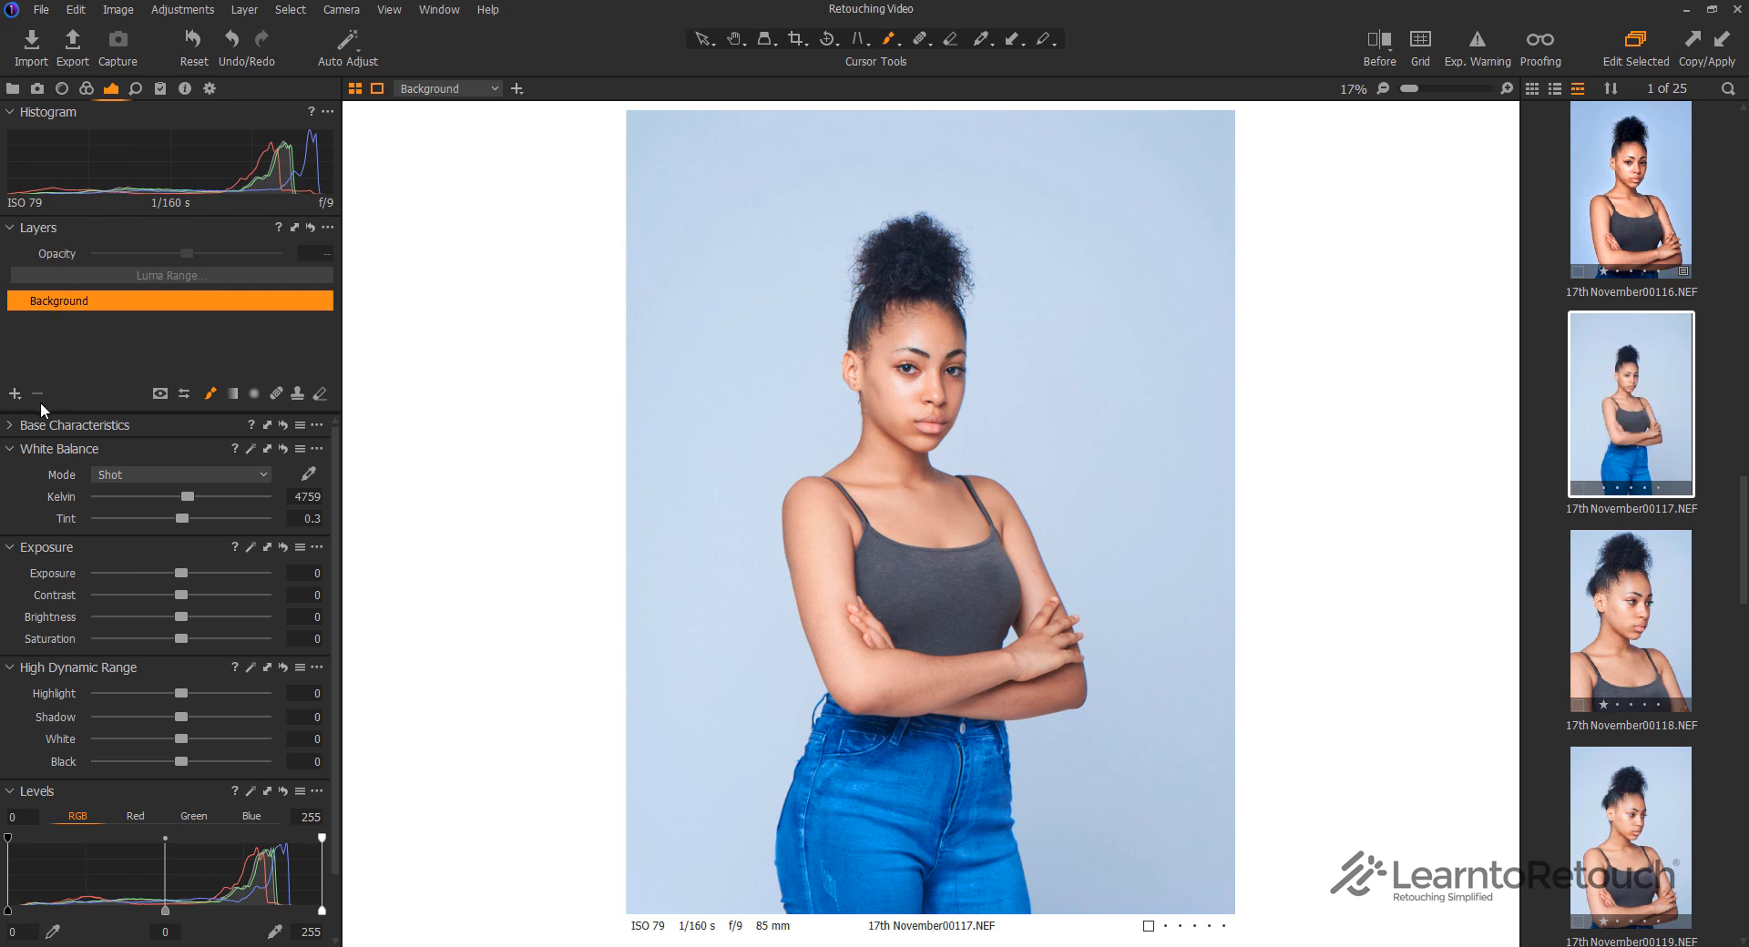
Try a filled adjustment layer with exposure 2.35 at 26% opacity and delete the layer
{"action": "left_click", "coordinate": [14, 394]}
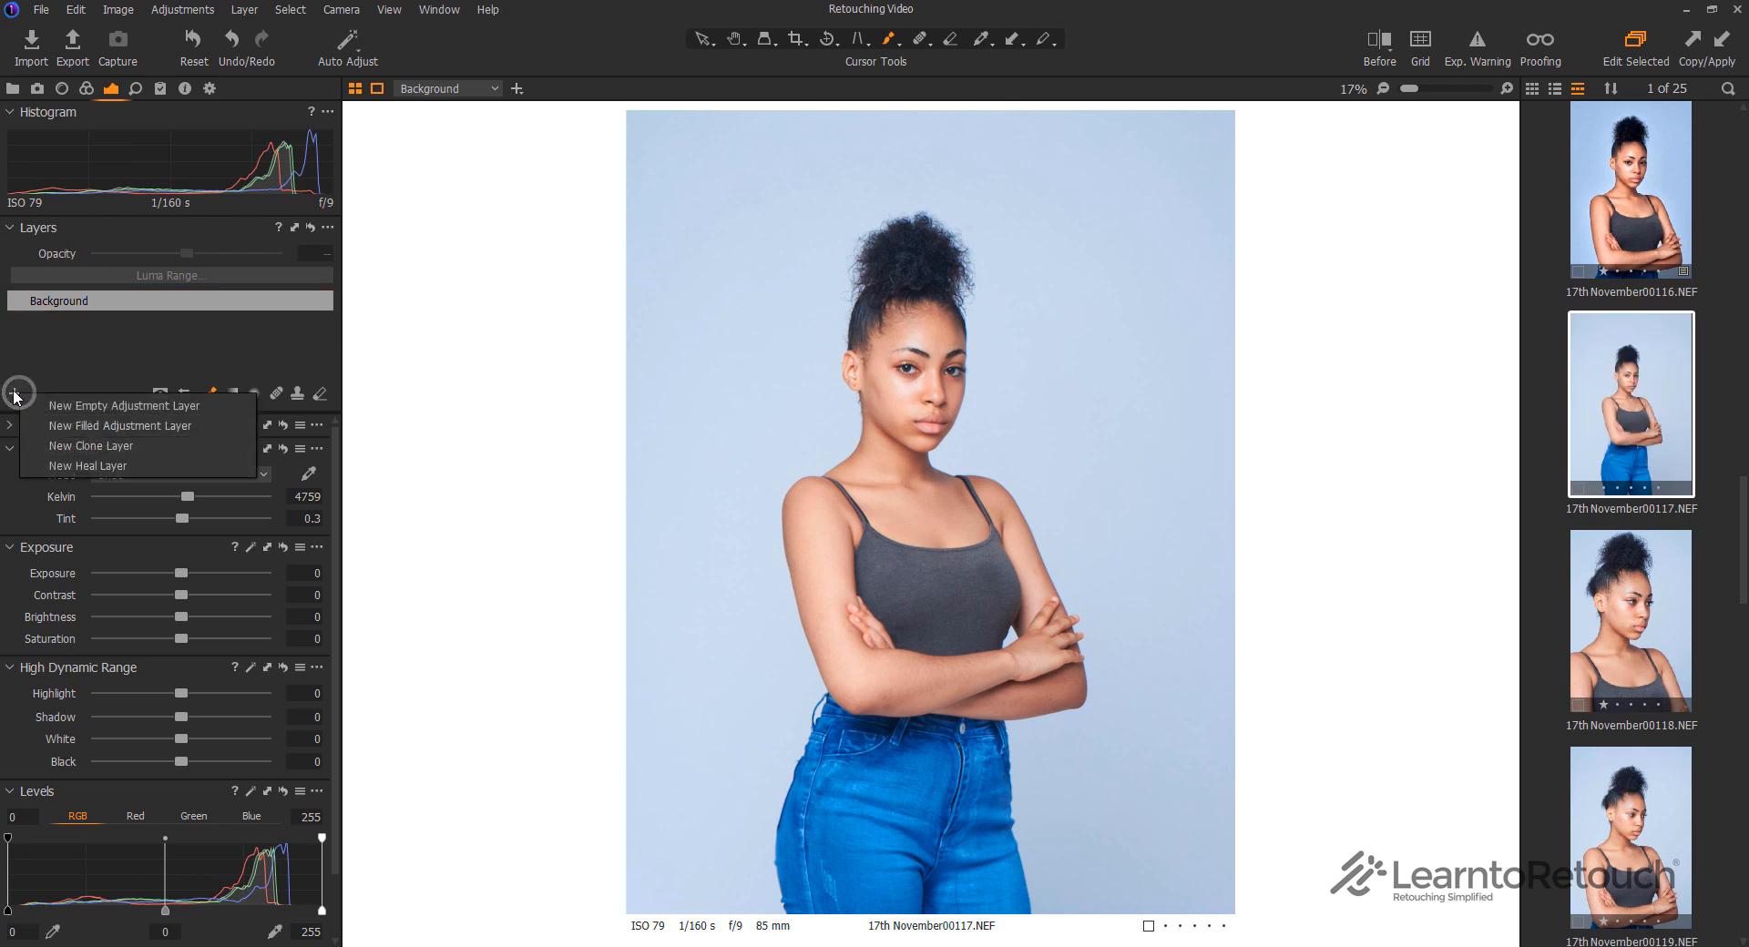
{"action": "left_click", "coordinate": [116, 426]}
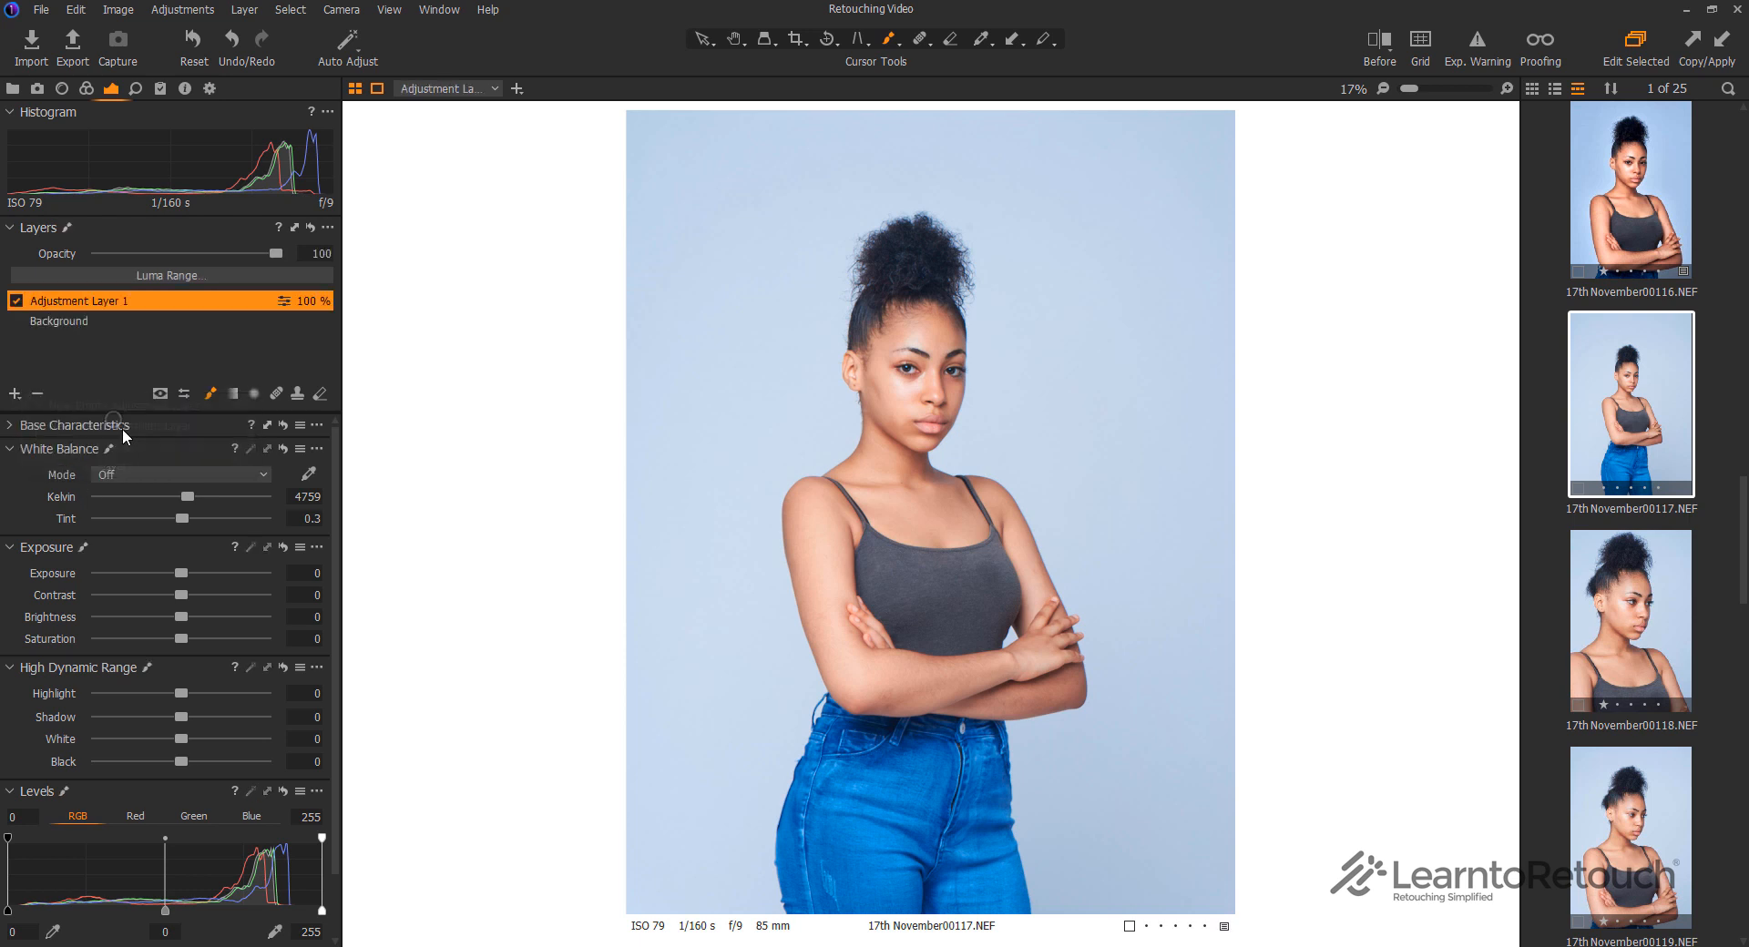
{"action": "left_click_drag", "start_coordinate": [181, 573], "coordinate": [231, 571]}
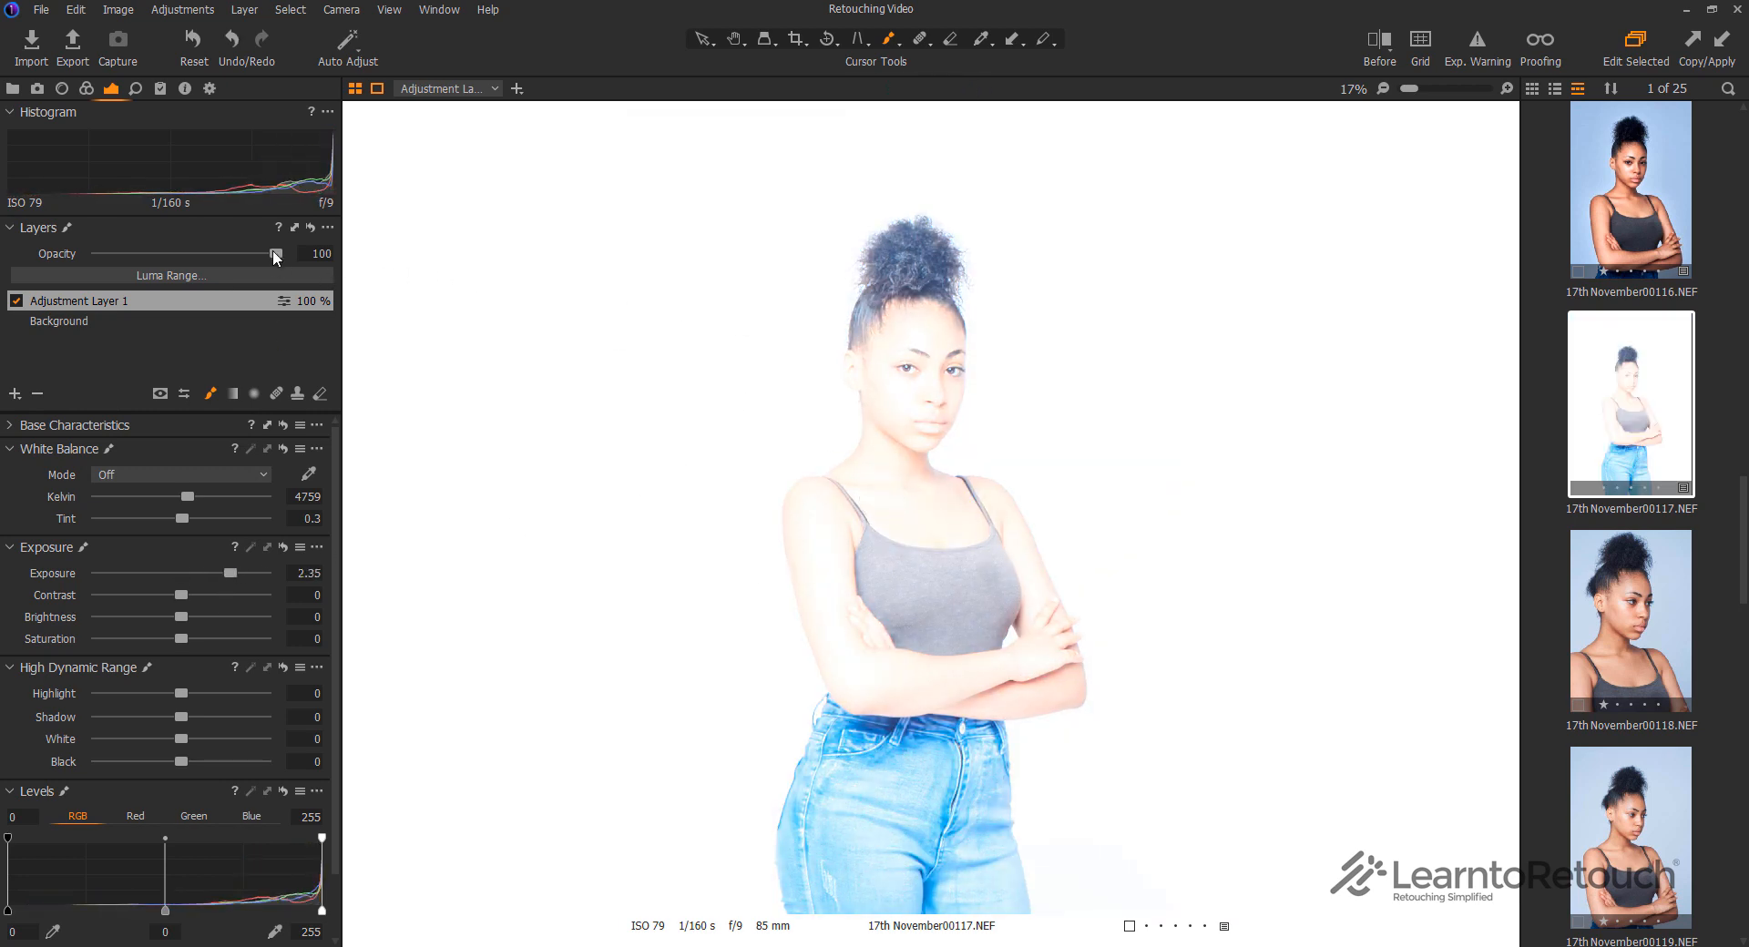
{"action": "left_click_drag", "start_coordinate": [271, 249], "coordinate": [143, 255]}
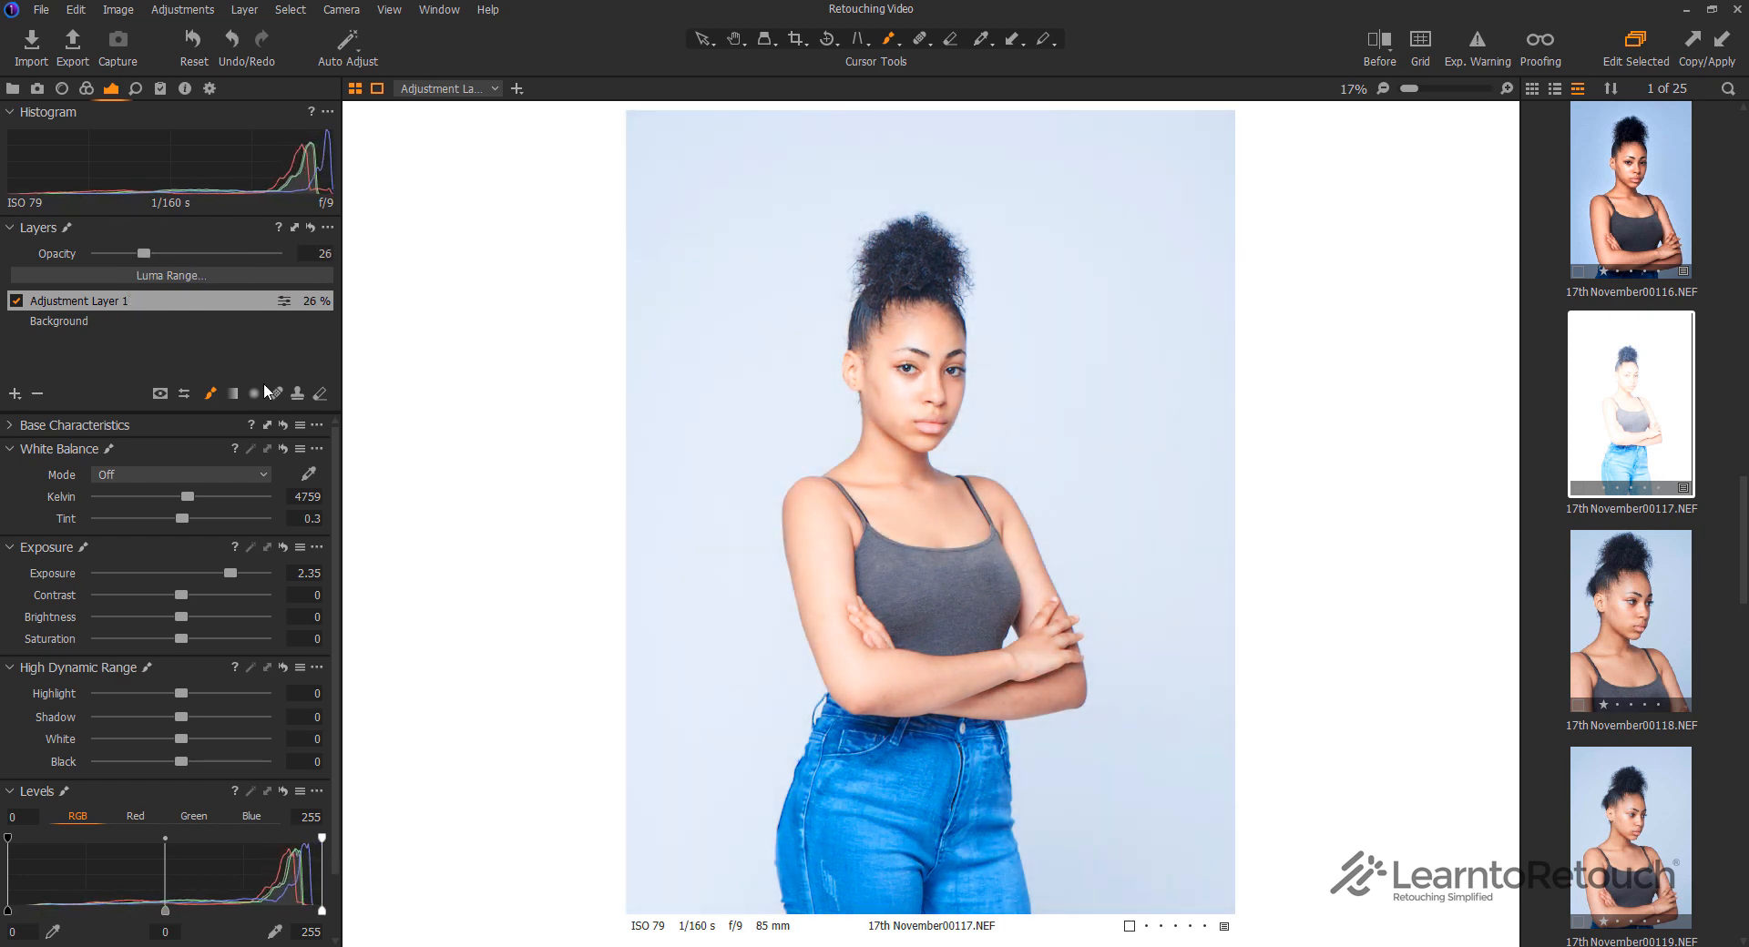
{"action": "left_click", "coordinate": [38, 394]}
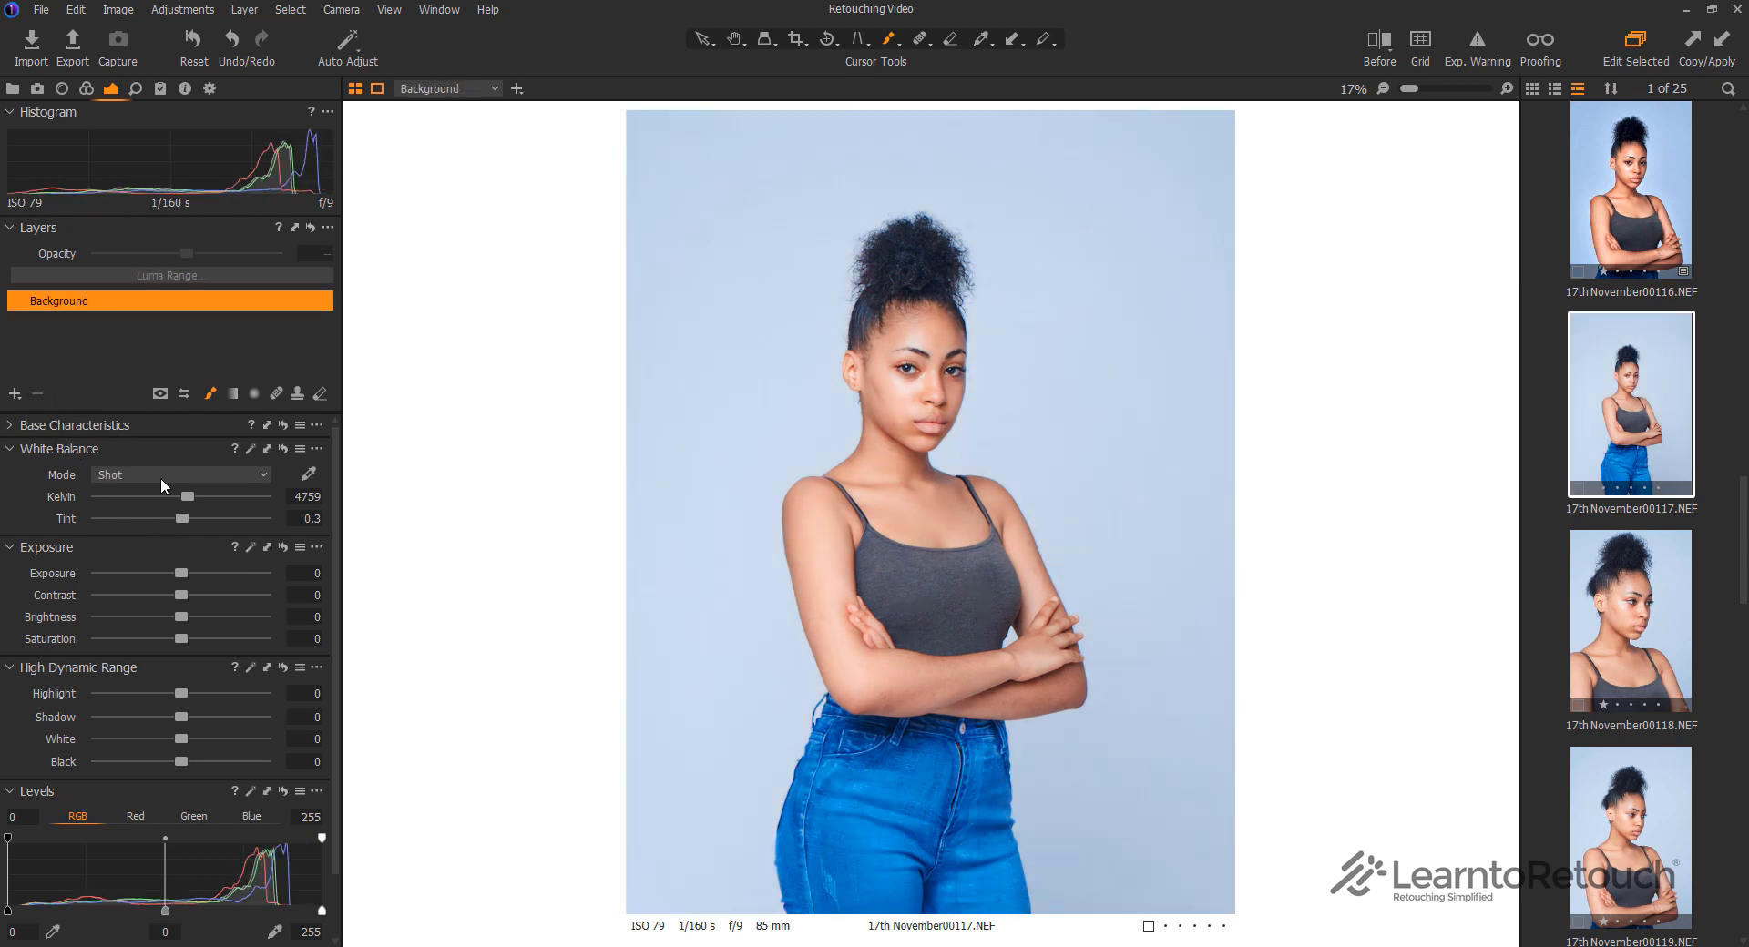
Try a white balance of 8130 Kelvin on the Background layer and reset the white balance
{"action": "left_click_drag", "start_coordinate": [185, 495], "coordinate": [240, 491]}
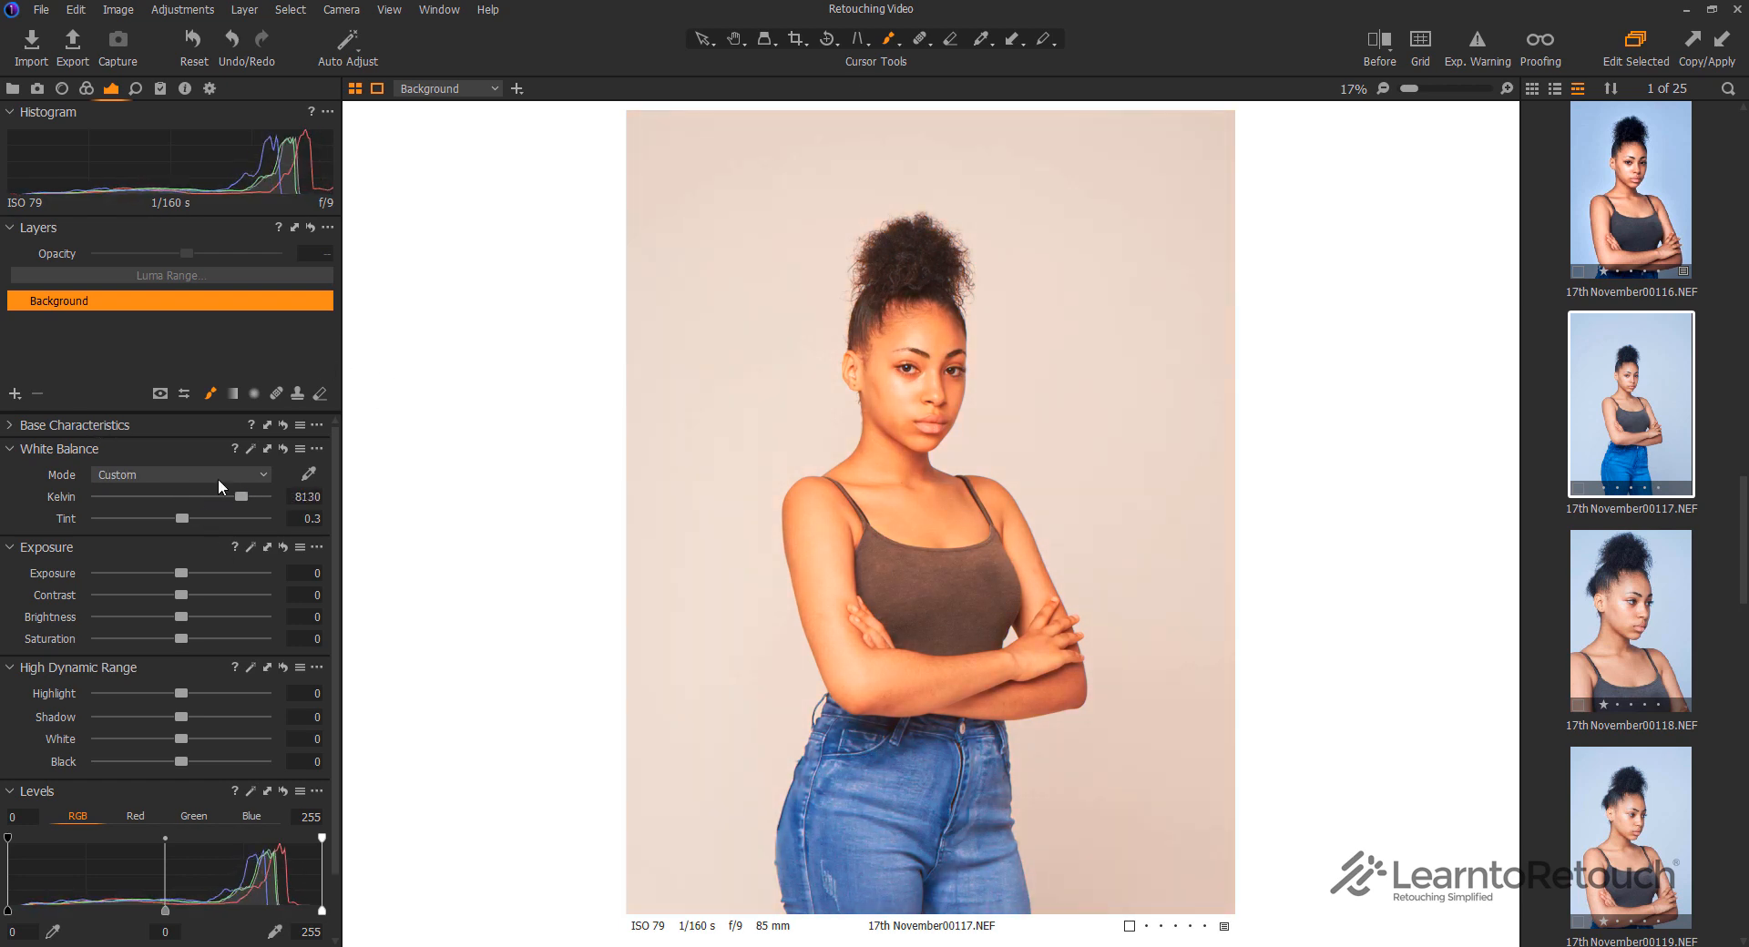
{"action": "left_click", "coordinate": [282, 448]}
Add a filled adjustment layer to photo 00117 and set its white balance to 8130 Kelvin
{"action": "left_click", "coordinate": [19, 392]}
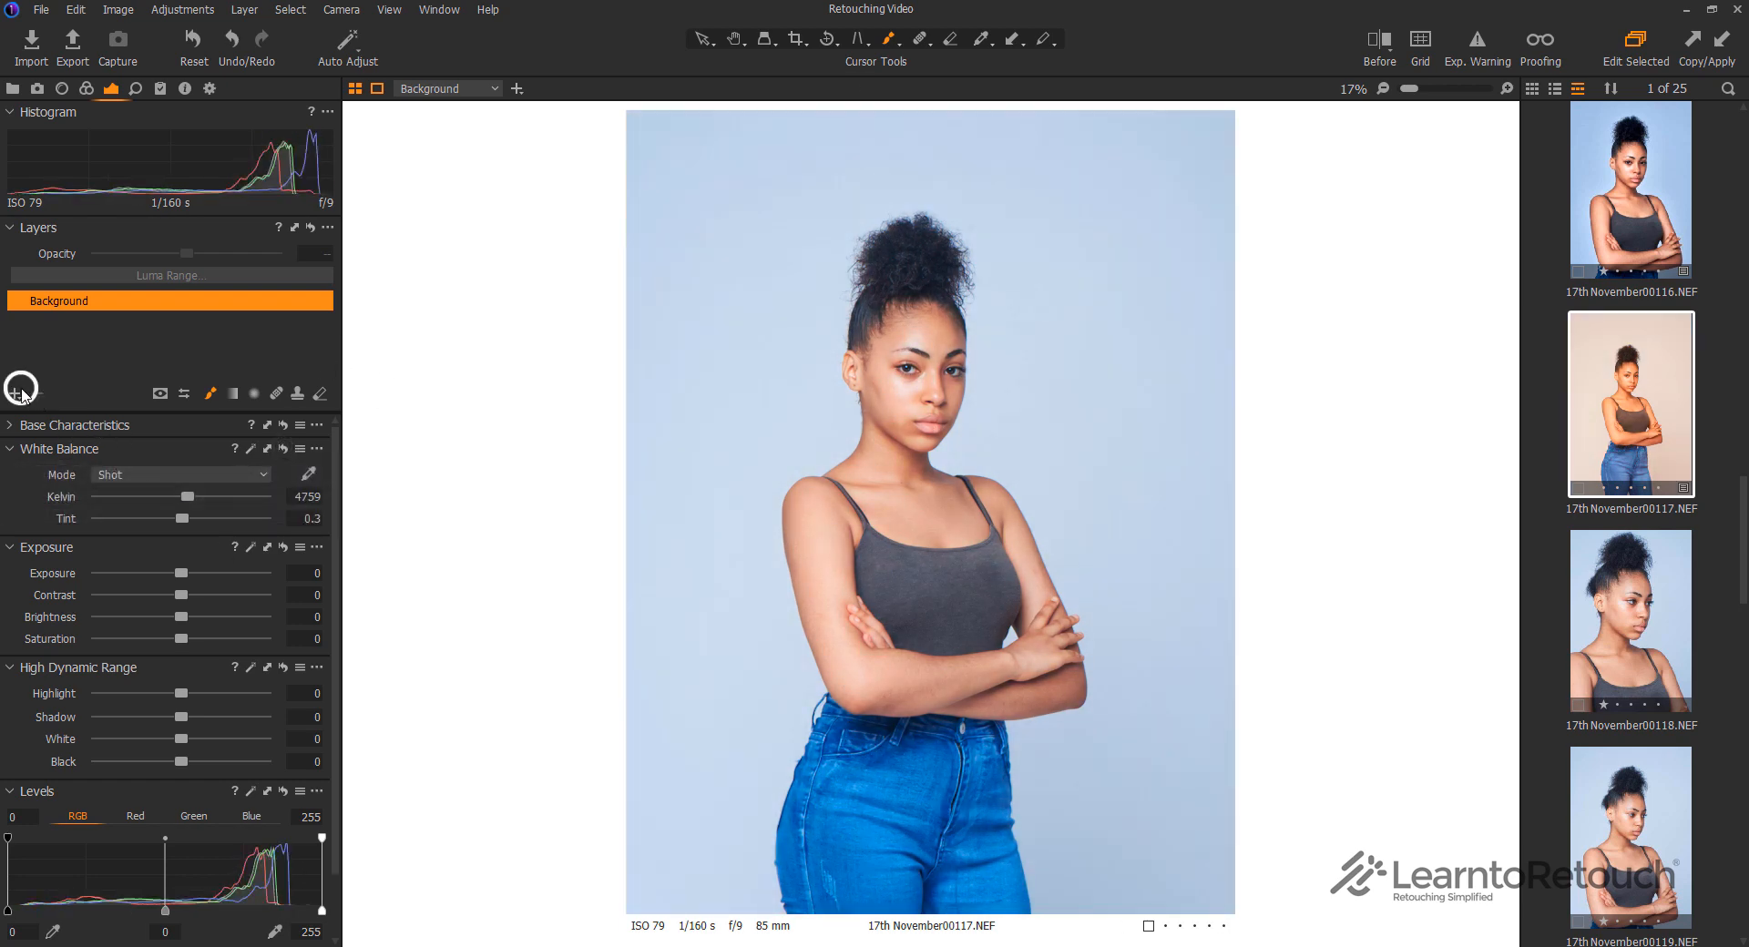
{"action": "left_click", "coordinate": [140, 421]}
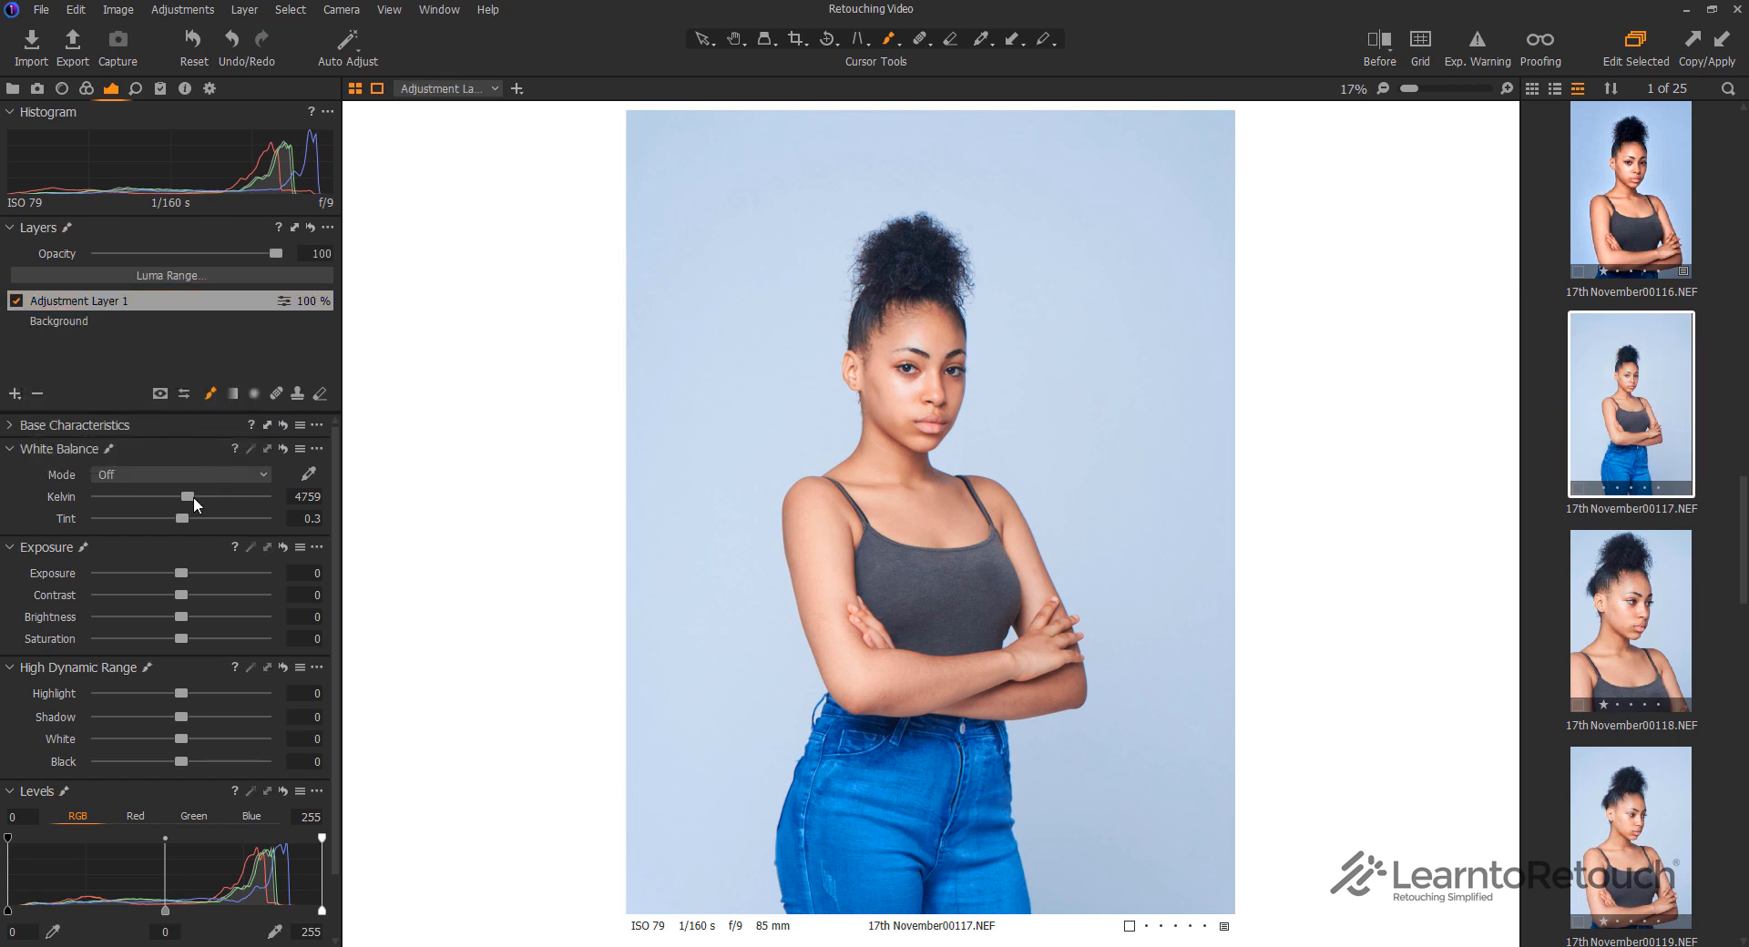
{"action": "left_click_drag", "start_coordinate": [193, 496], "coordinate": [241, 490]}
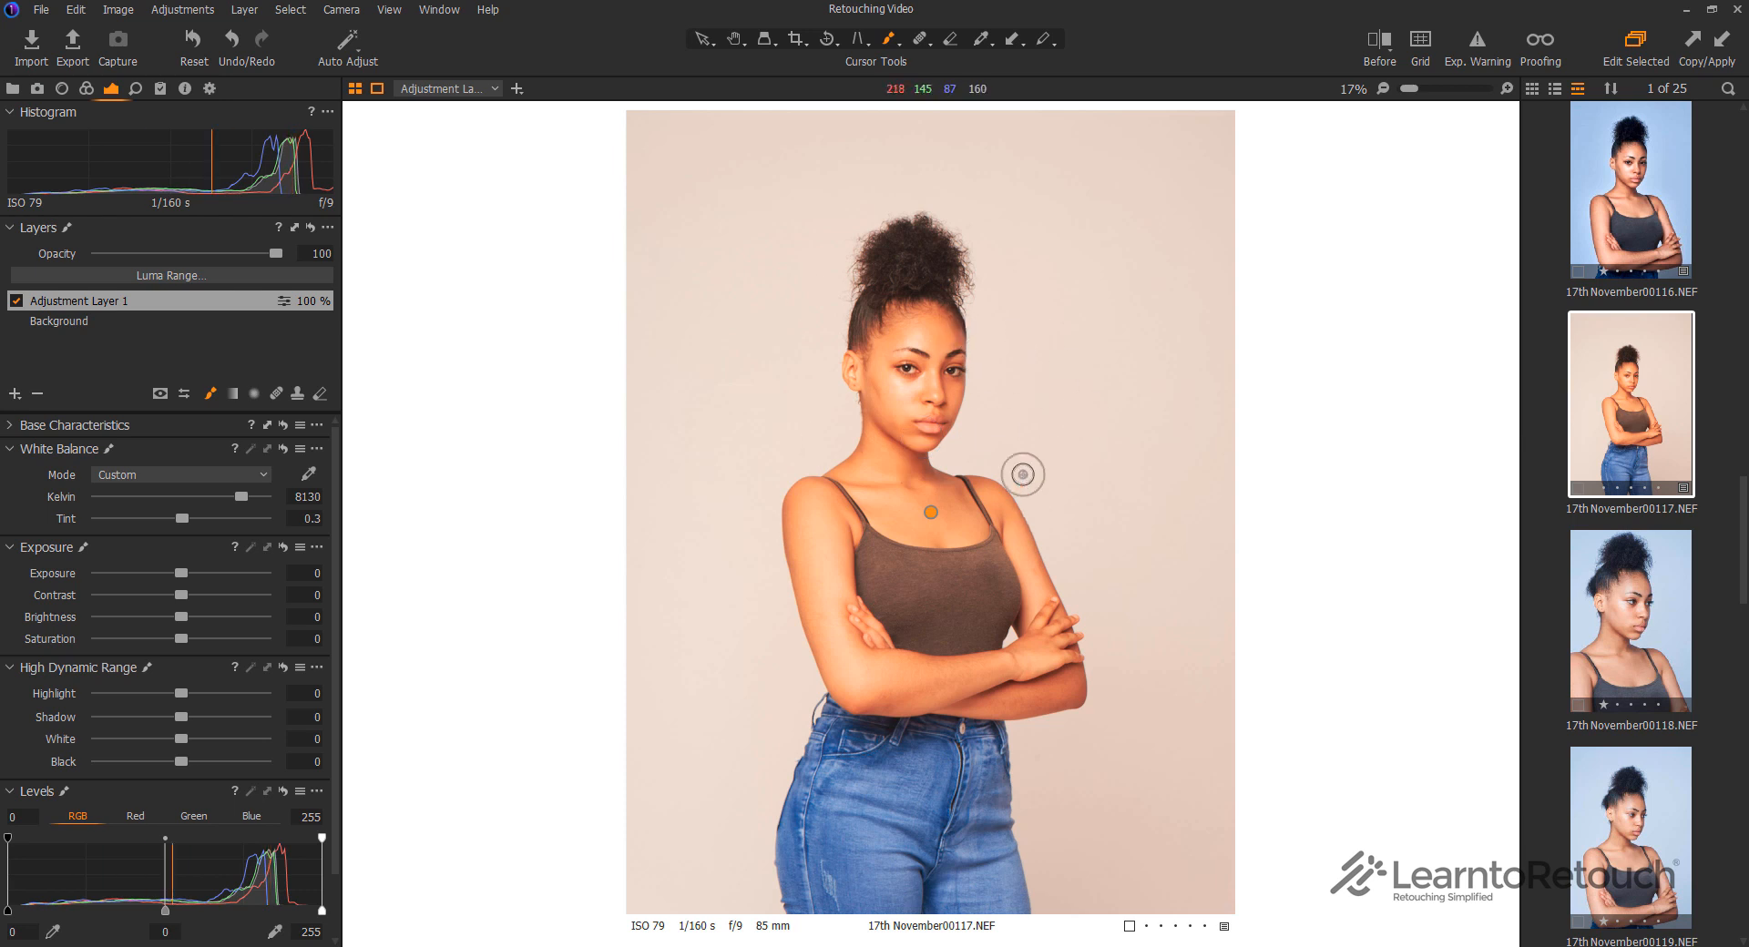
{"action": "left_click", "coordinate": [291, 305]}
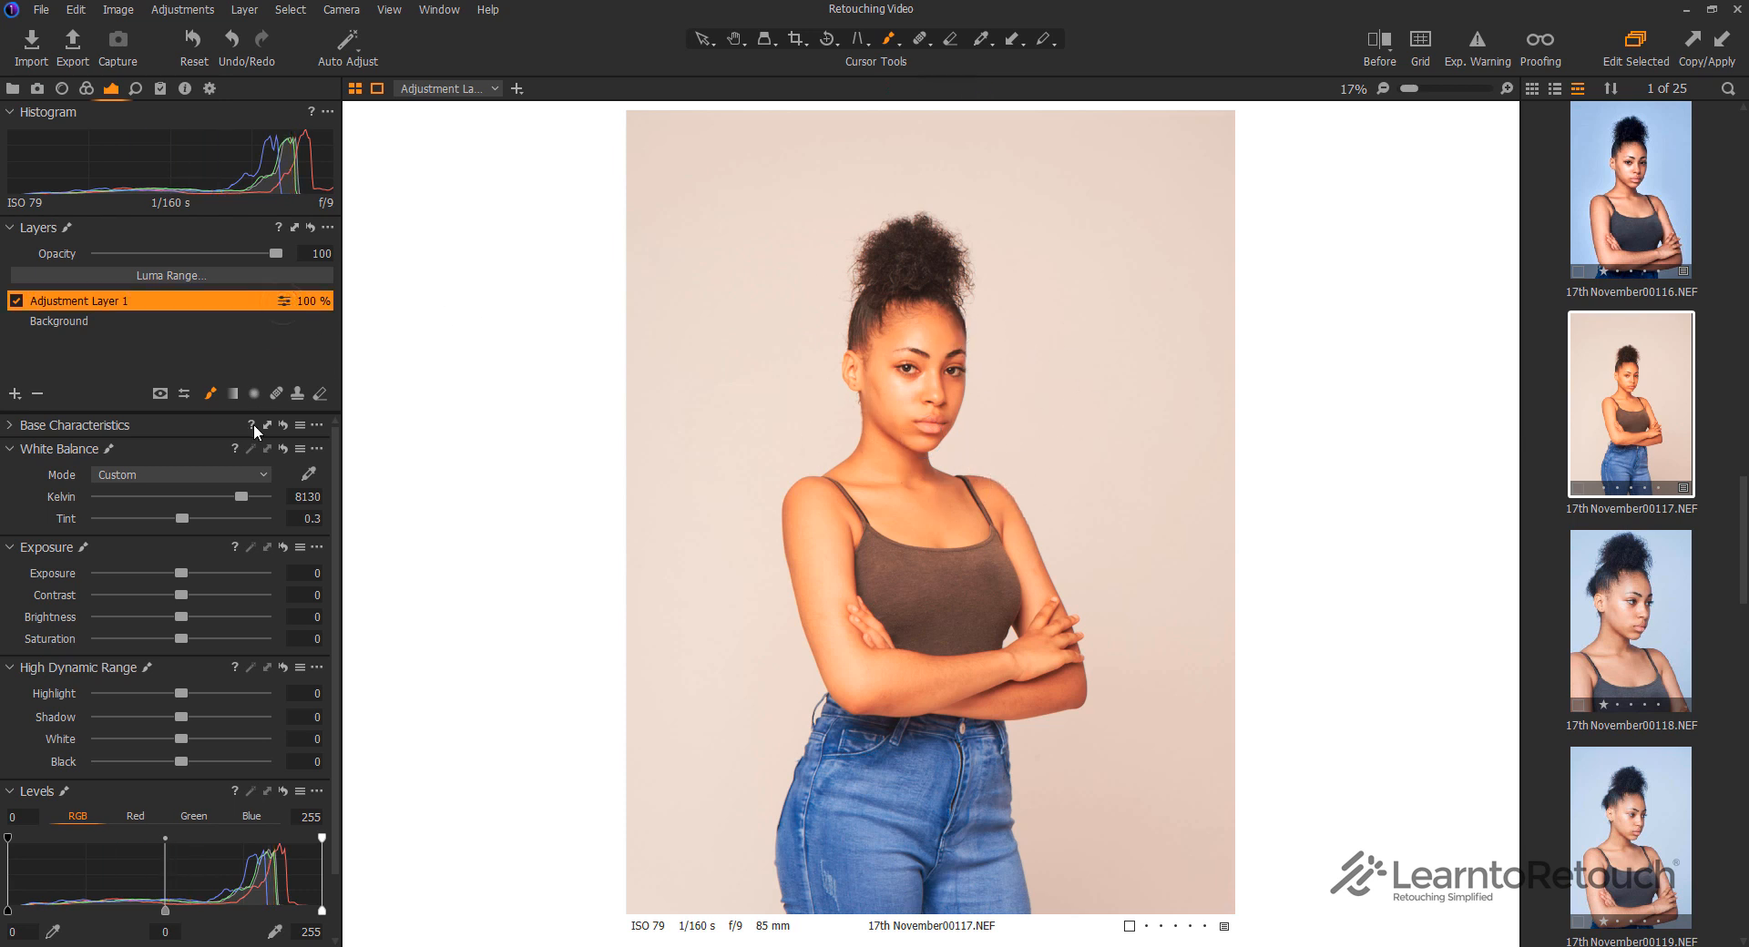
Open the Luma Range settings of the filled adjustment layer and move the dialog clear of the subject
{"action": "left_click", "coordinate": [175, 273]}
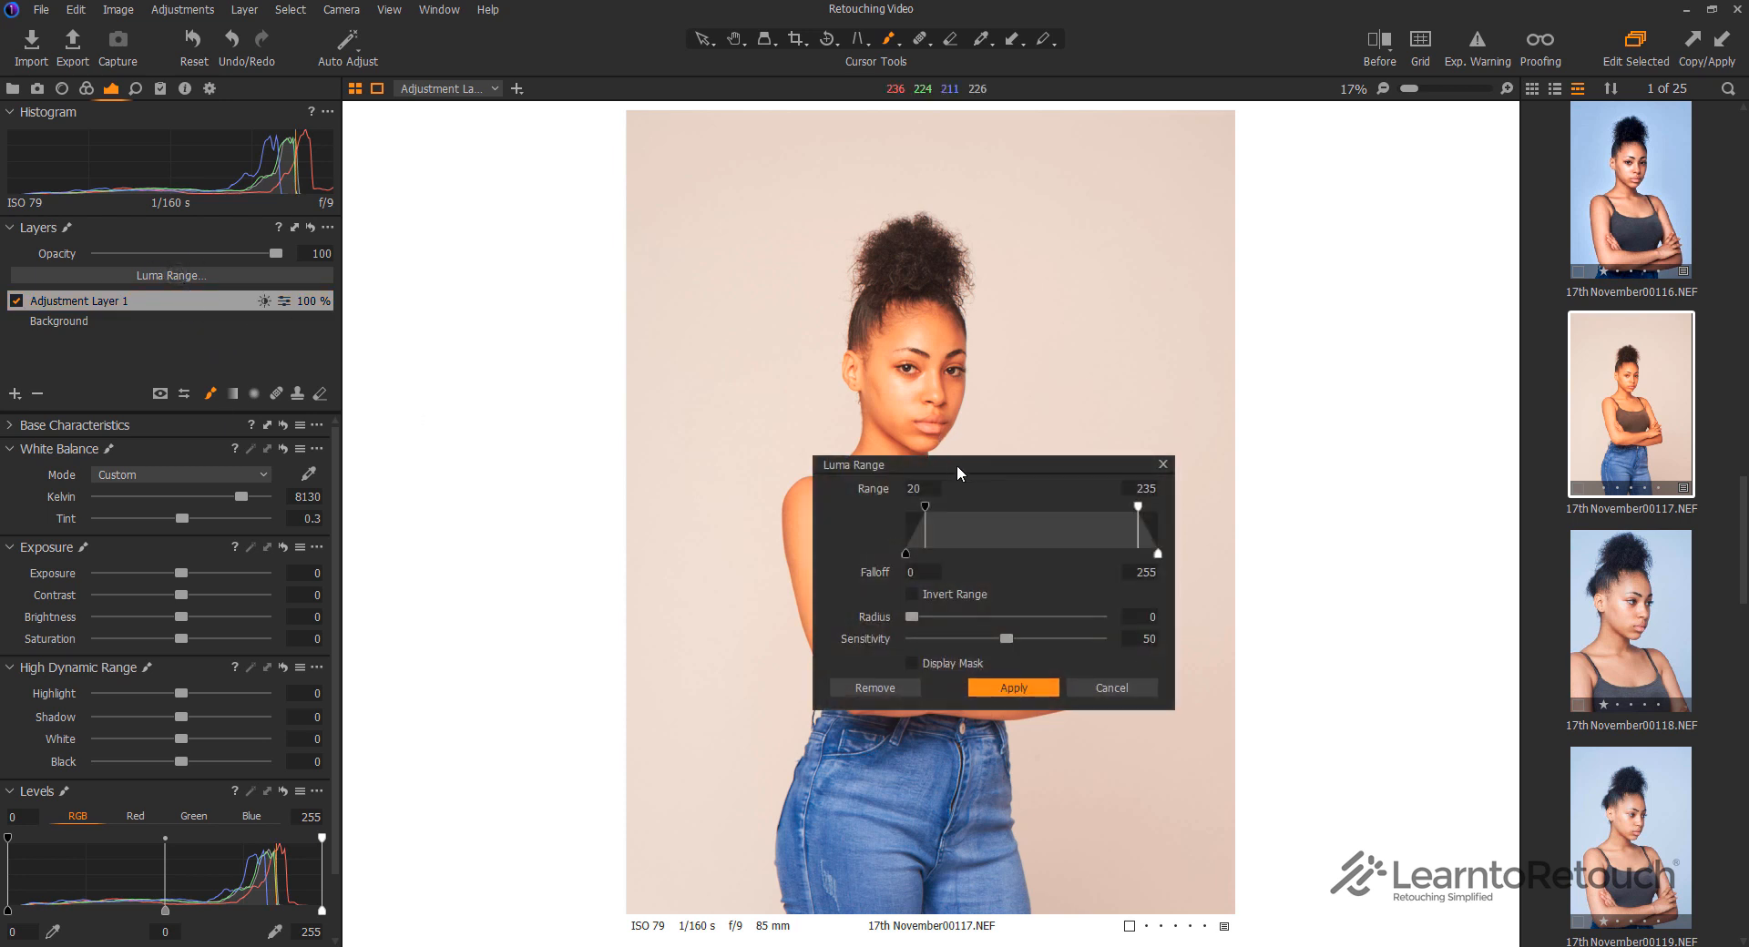
{"action": "left_click_drag", "start_coordinate": [969, 470], "coordinate": [508, 286]}
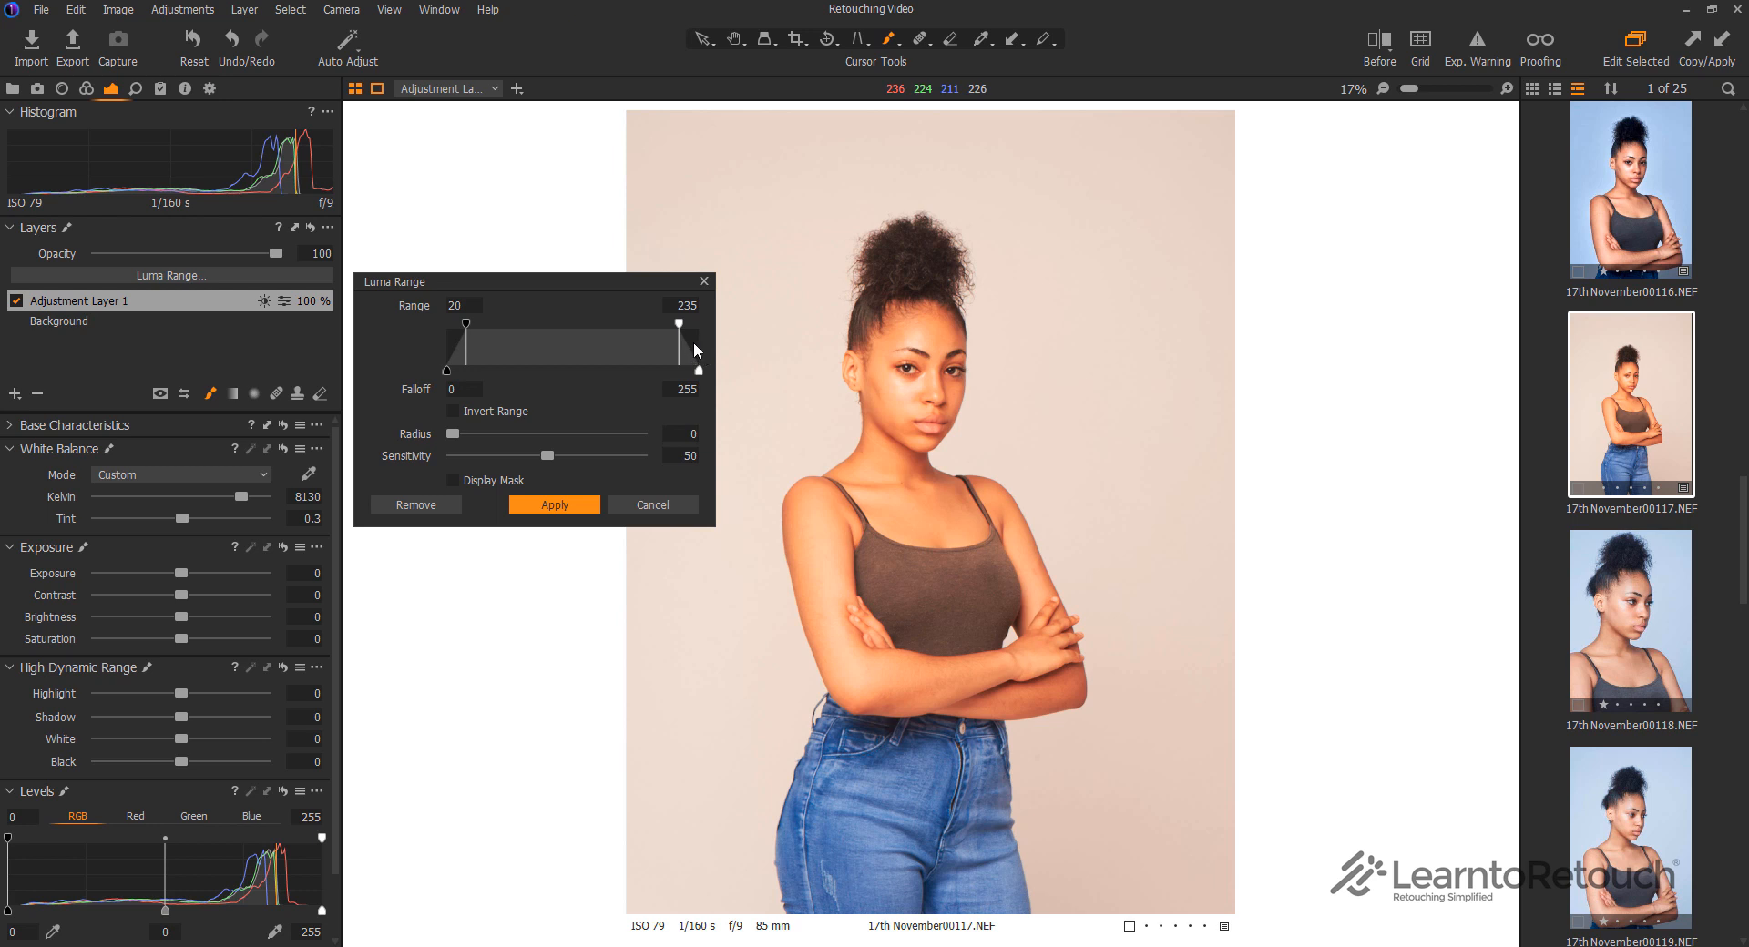
{"action": "left_click_drag", "start_coordinate": [682, 321], "coordinate": [591, 356]}
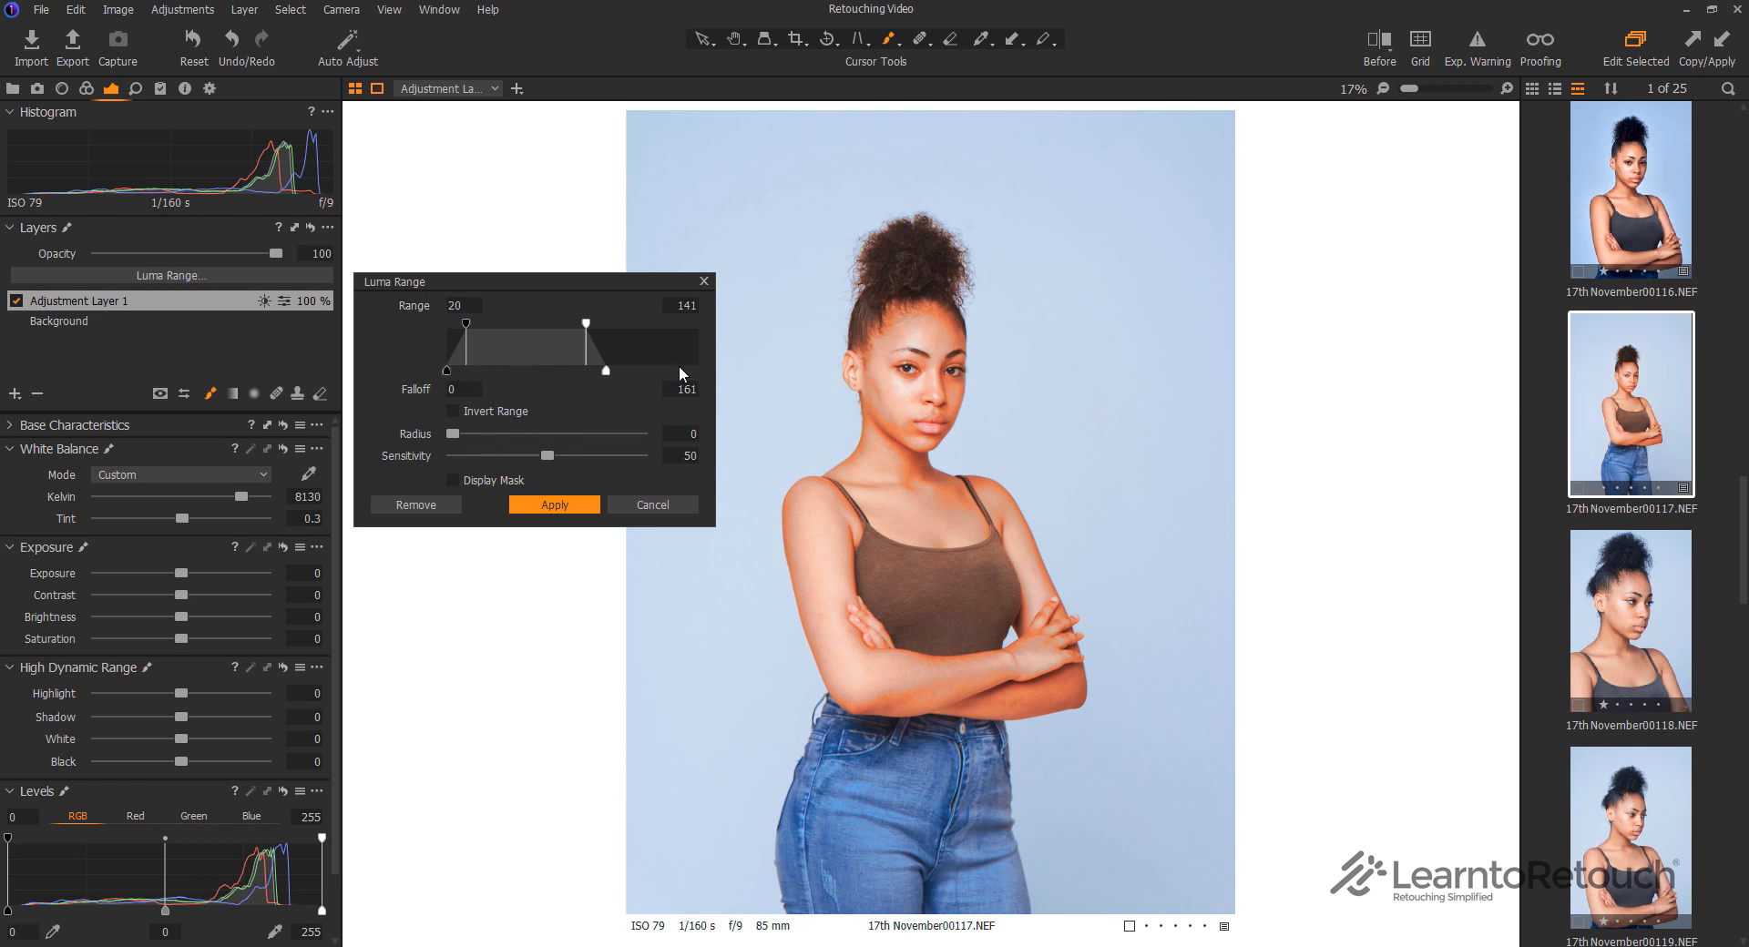
{"action": "left_click_drag", "start_coordinate": [588, 319], "coordinate": [773, 328]}
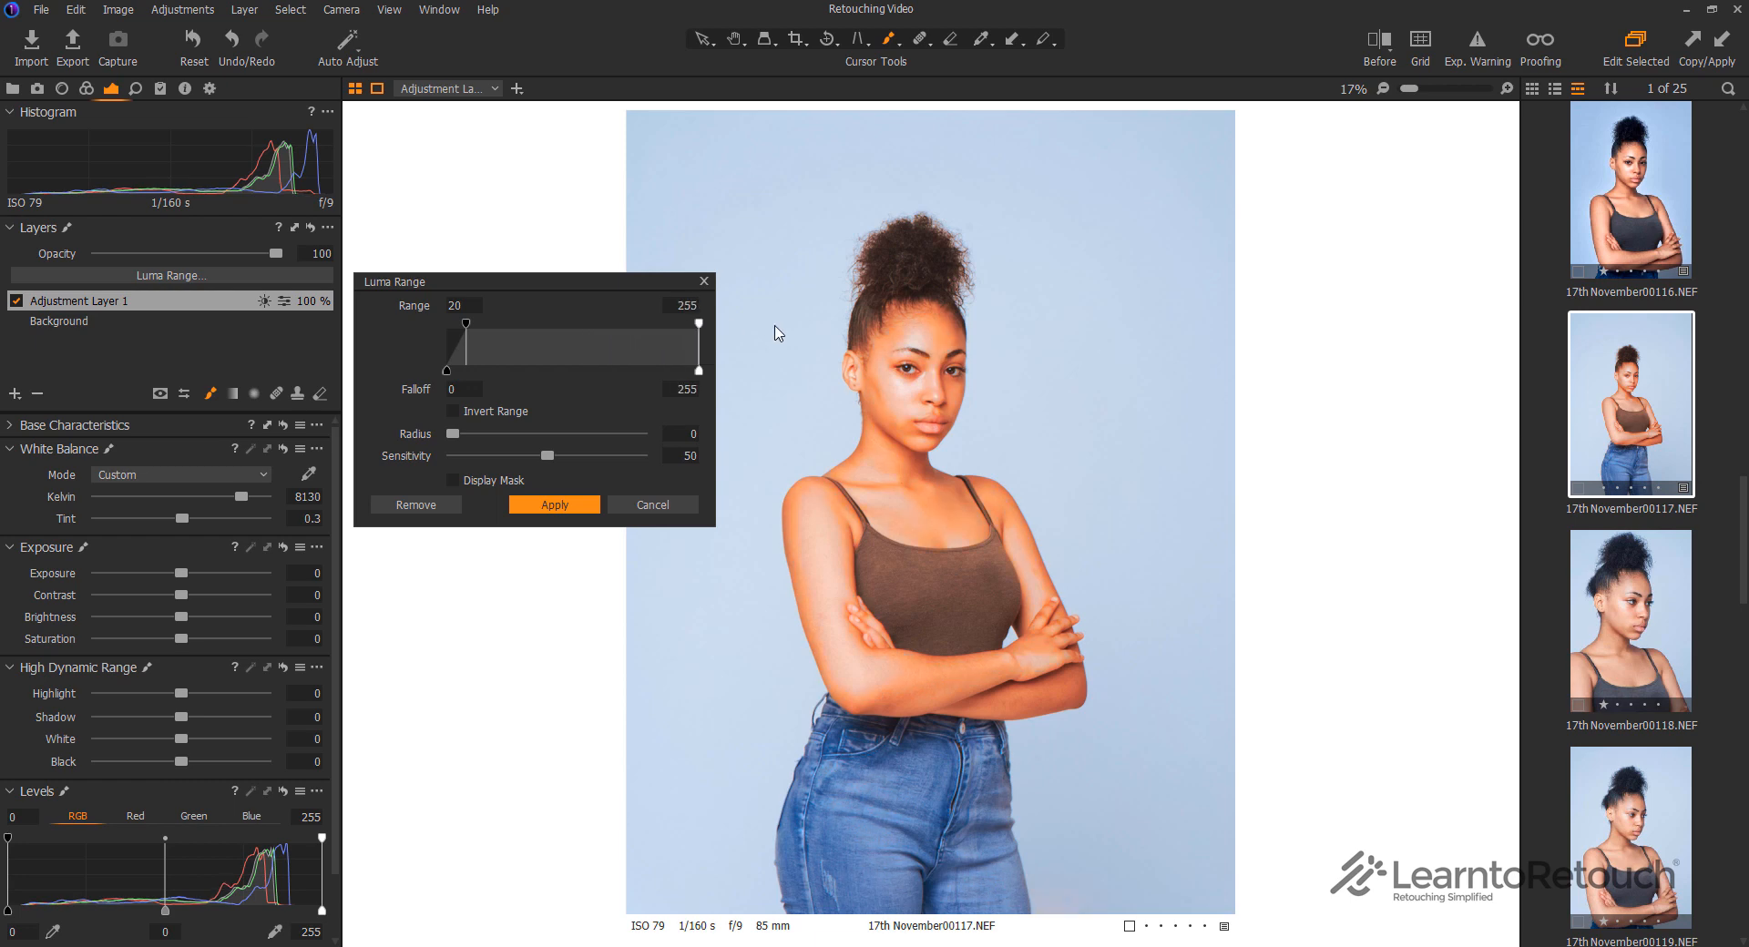
{"action": "left_click_drag", "start_coordinate": [467, 319], "coordinate": [464, 391]}
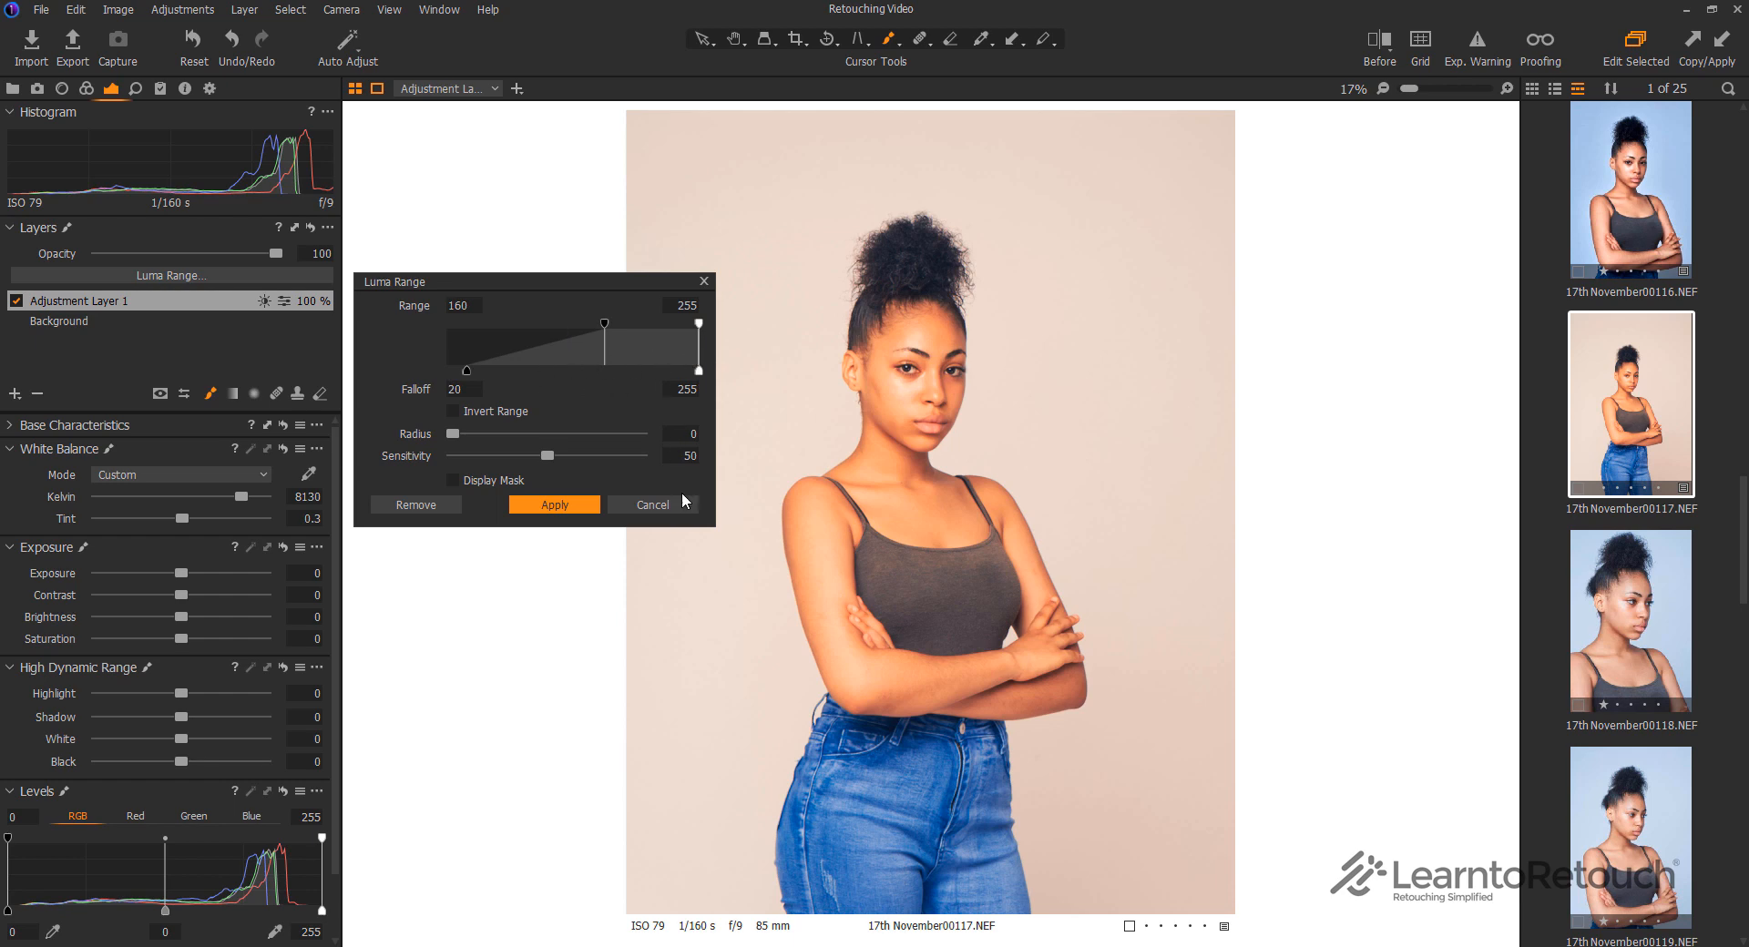
{"action": "mouse_move", "coordinate": [467, 370]}
{"action": "left_mouse_down"}
{"action": "mouse_move", "coordinate": [570, 355]}
{"action": "mouse_move", "coordinate": [364, 379]}
{"action": "left_mouse_up"}
{"action": "left_click_drag", "start_coordinate": [462, 431], "coordinate": [487, 434]}
{"action": "left_click", "coordinate": [704, 282]}
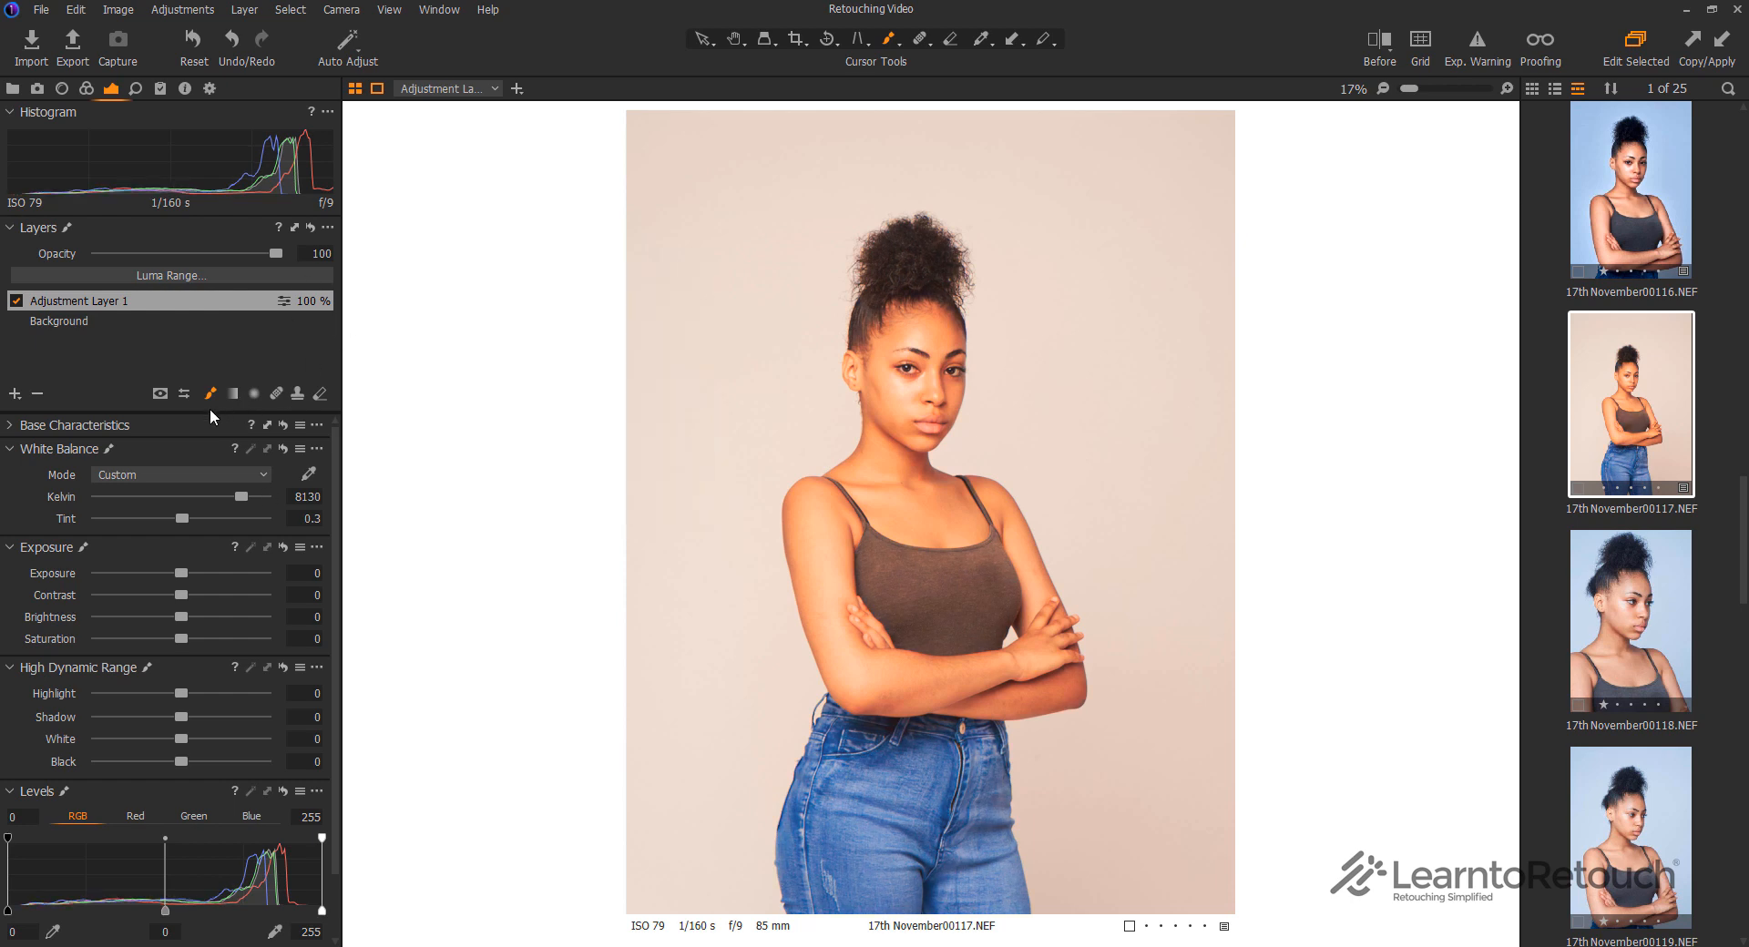
Delete the existing Adjustment Layer 1 and add a new filled adjustment layer above the Background
{"action": "left_click", "coordinate": [39, 394]}
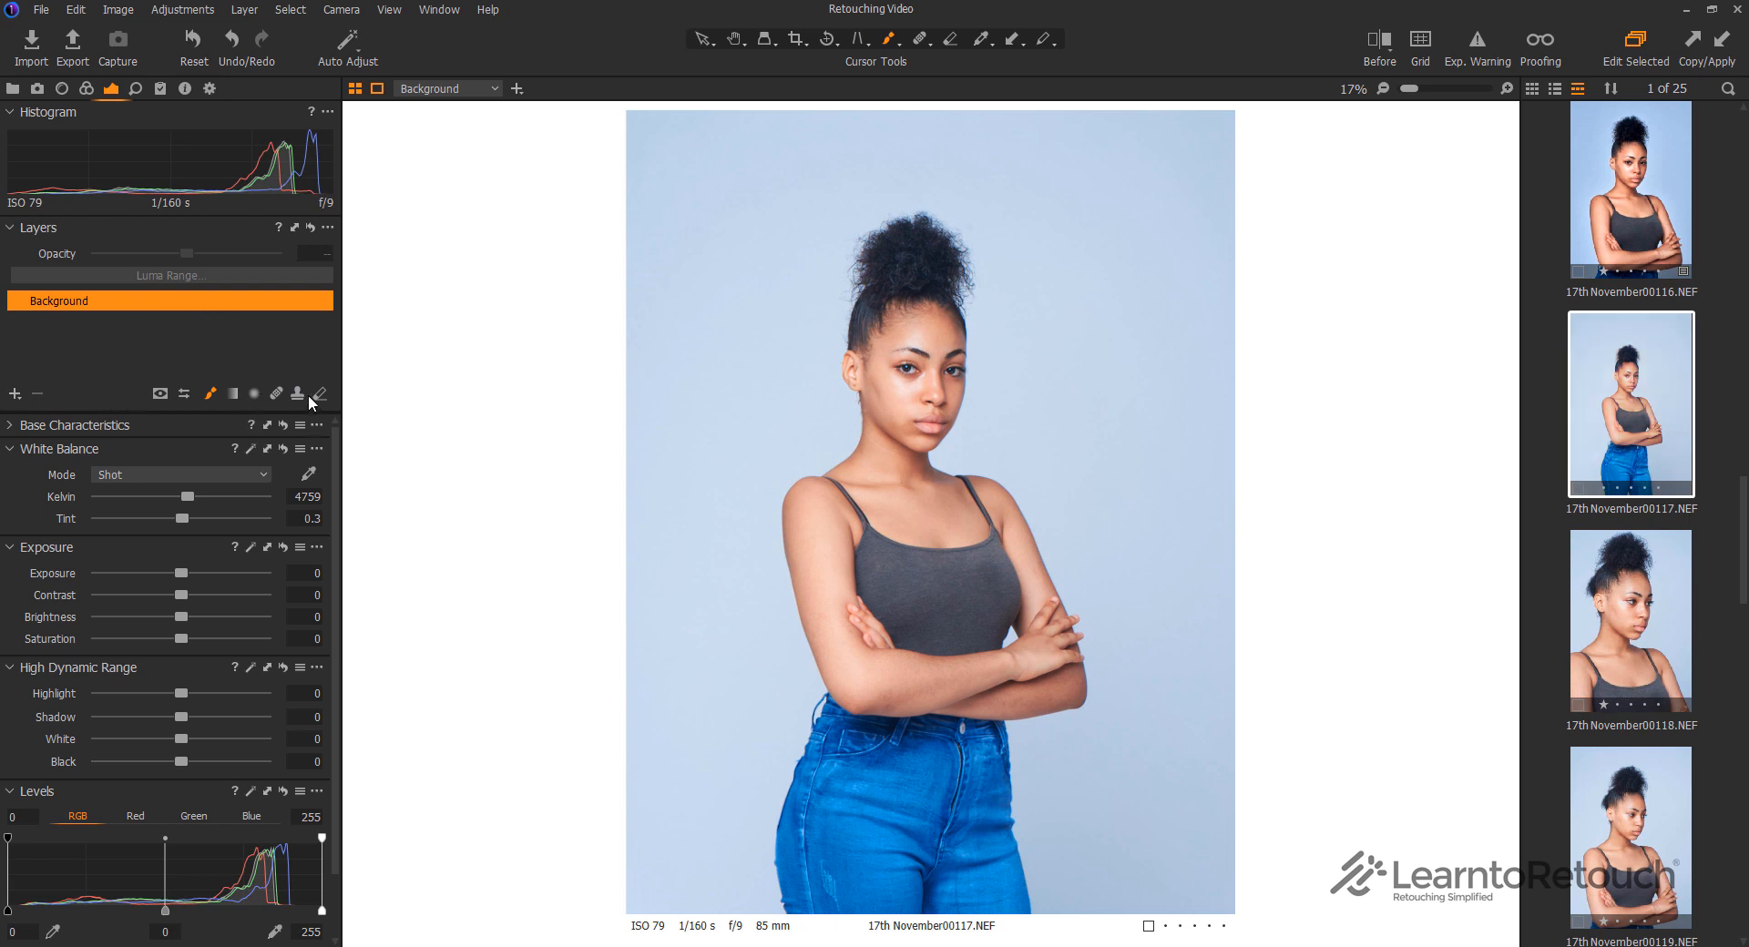
{"action": "left_click", "coordinate": [327, 227]}
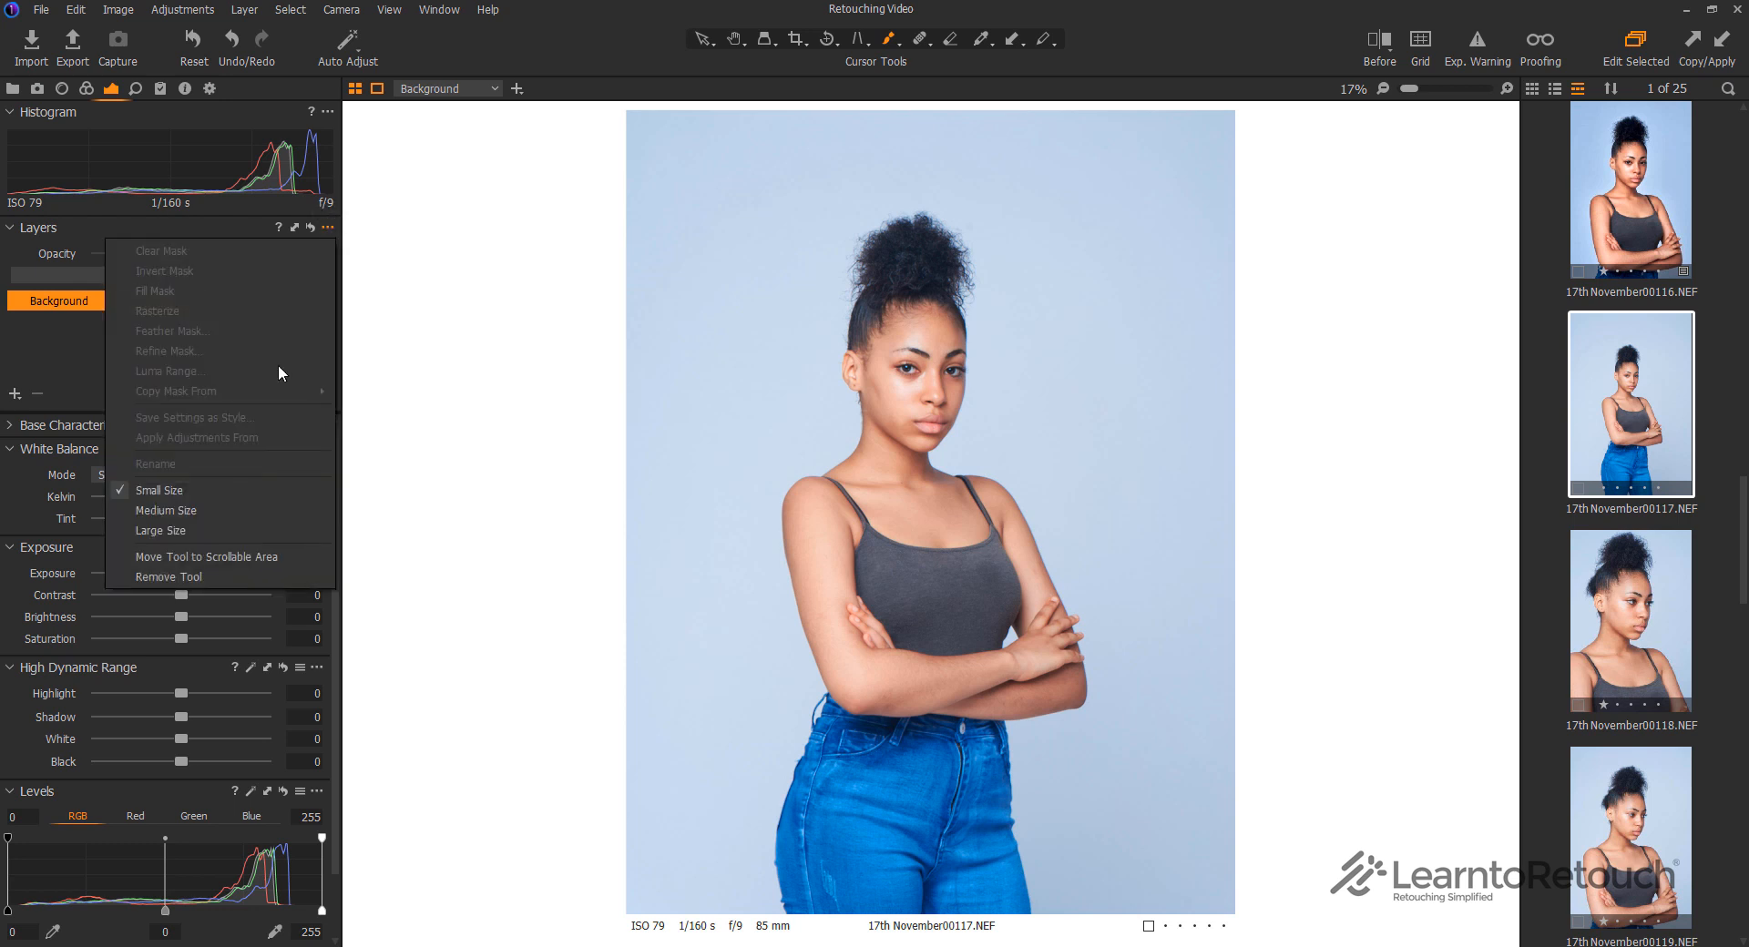
{"action": "left_click", "coordinate": [64, 389]}
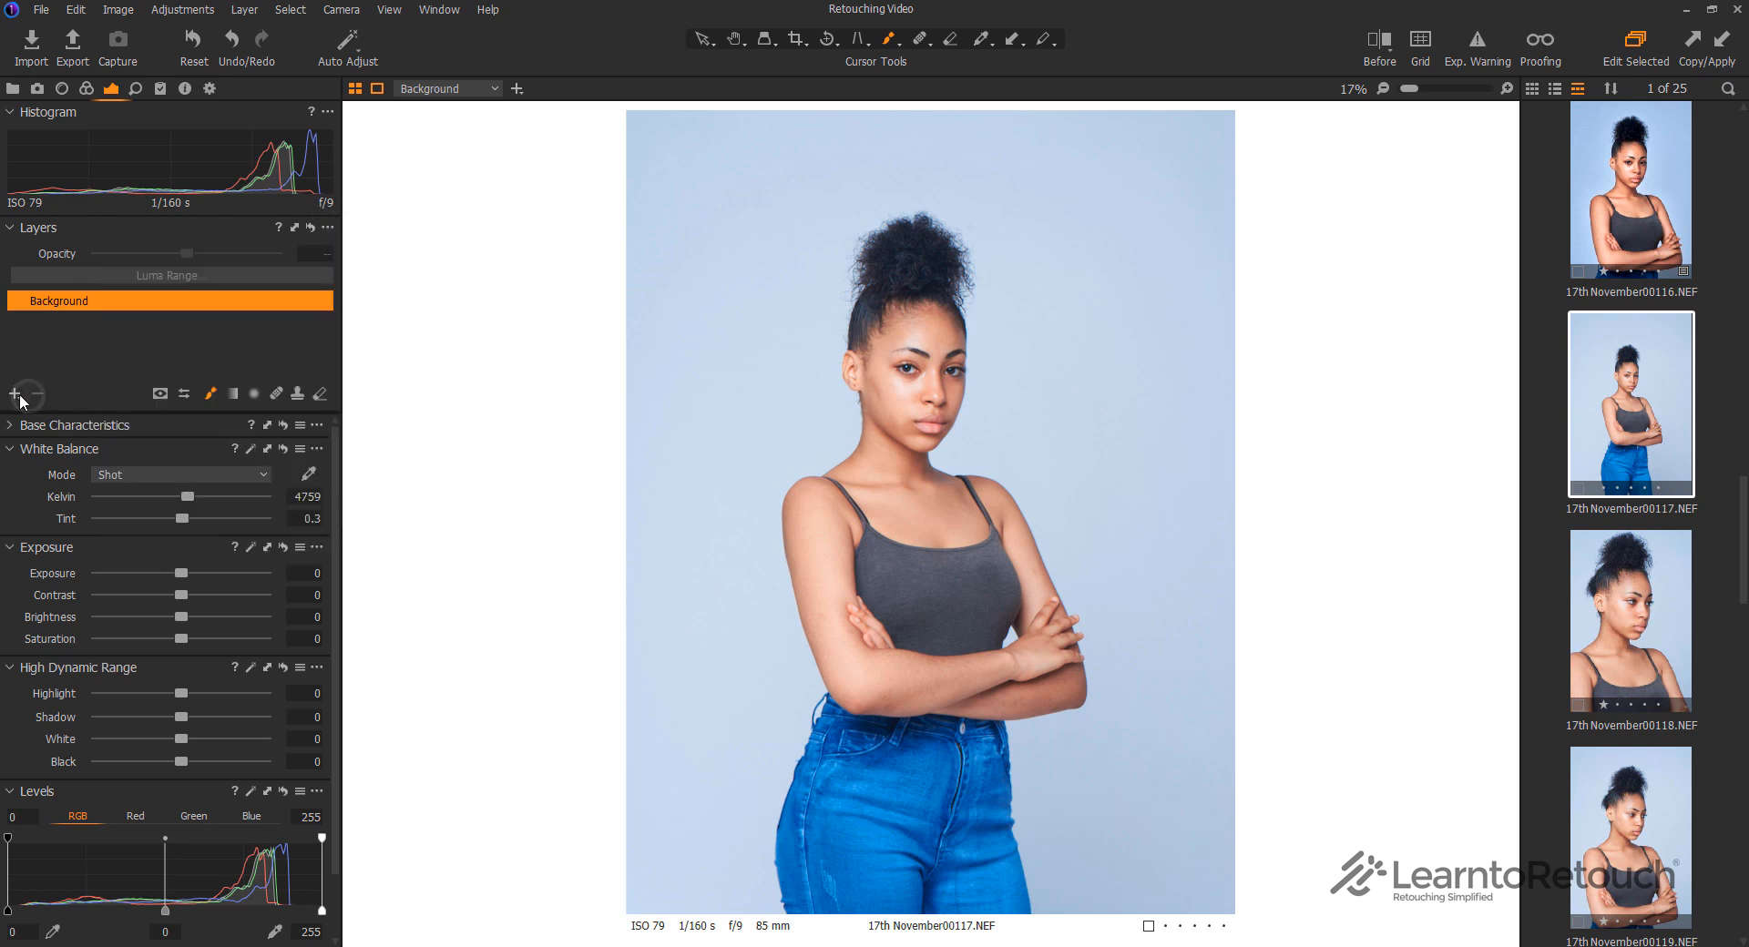
{"action": "left_click", "coordinate": [14, 393]}
{"action": "left_click", "coordinate": [143, 421]}
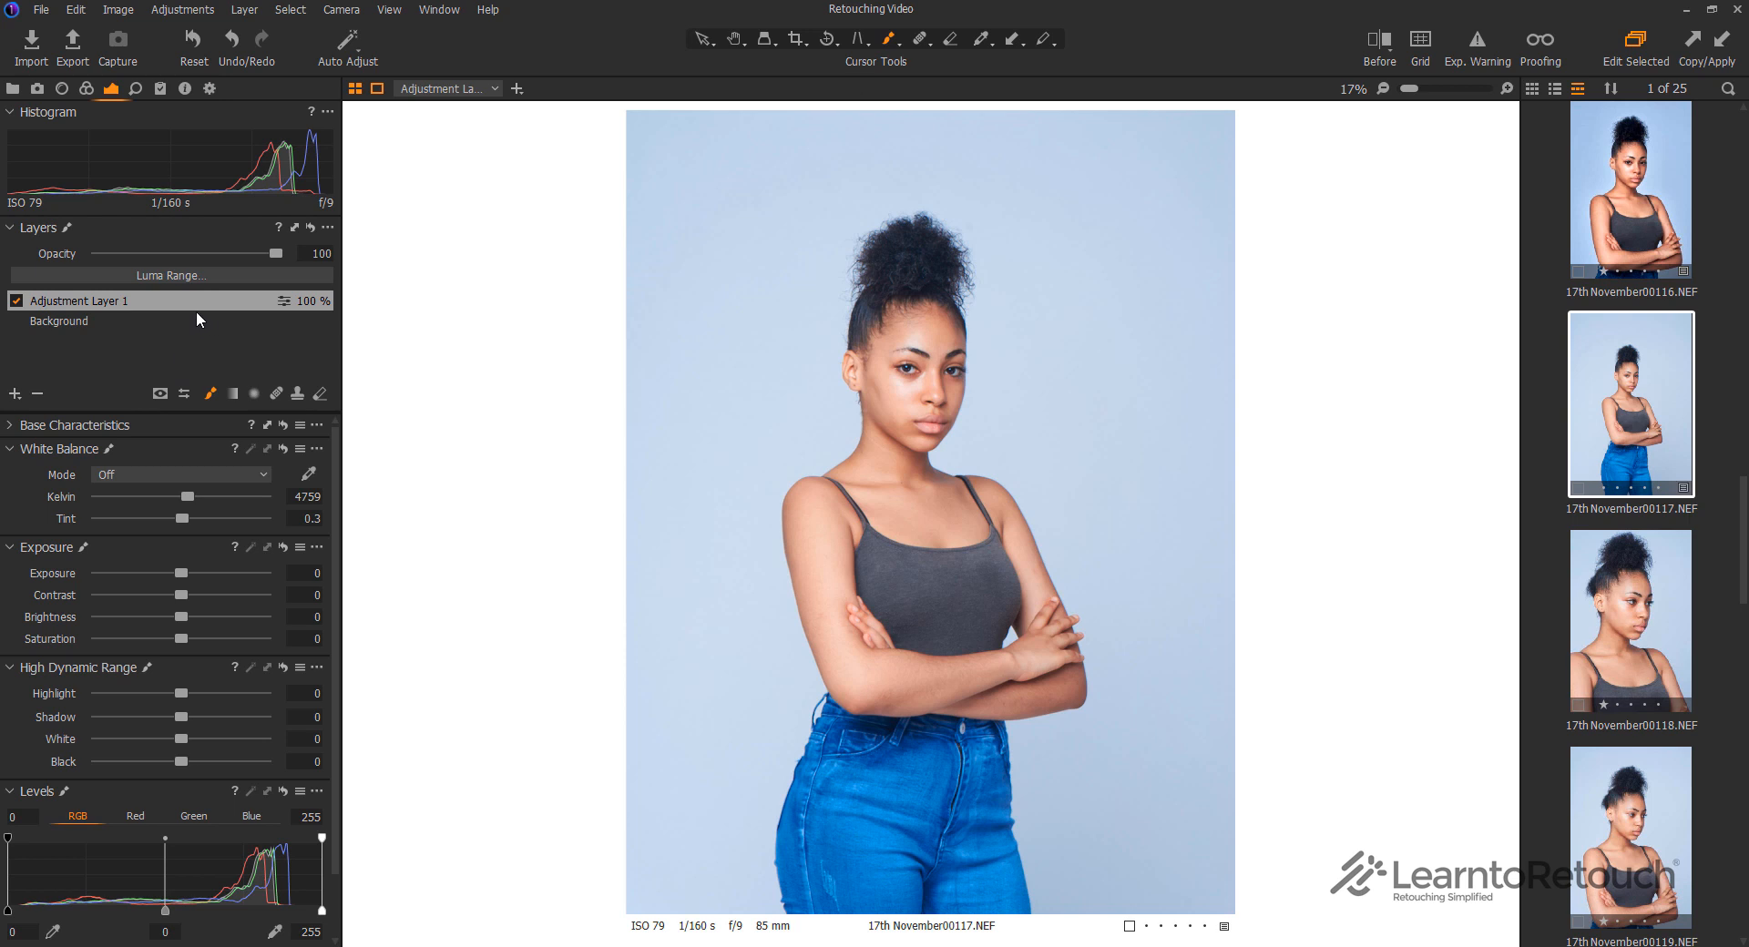
Apply the user style Ncourage YT to the new adjustment layer and compare the portrait with the layer off and on
{"action": "right_click", "coordinate": [187, 300]}
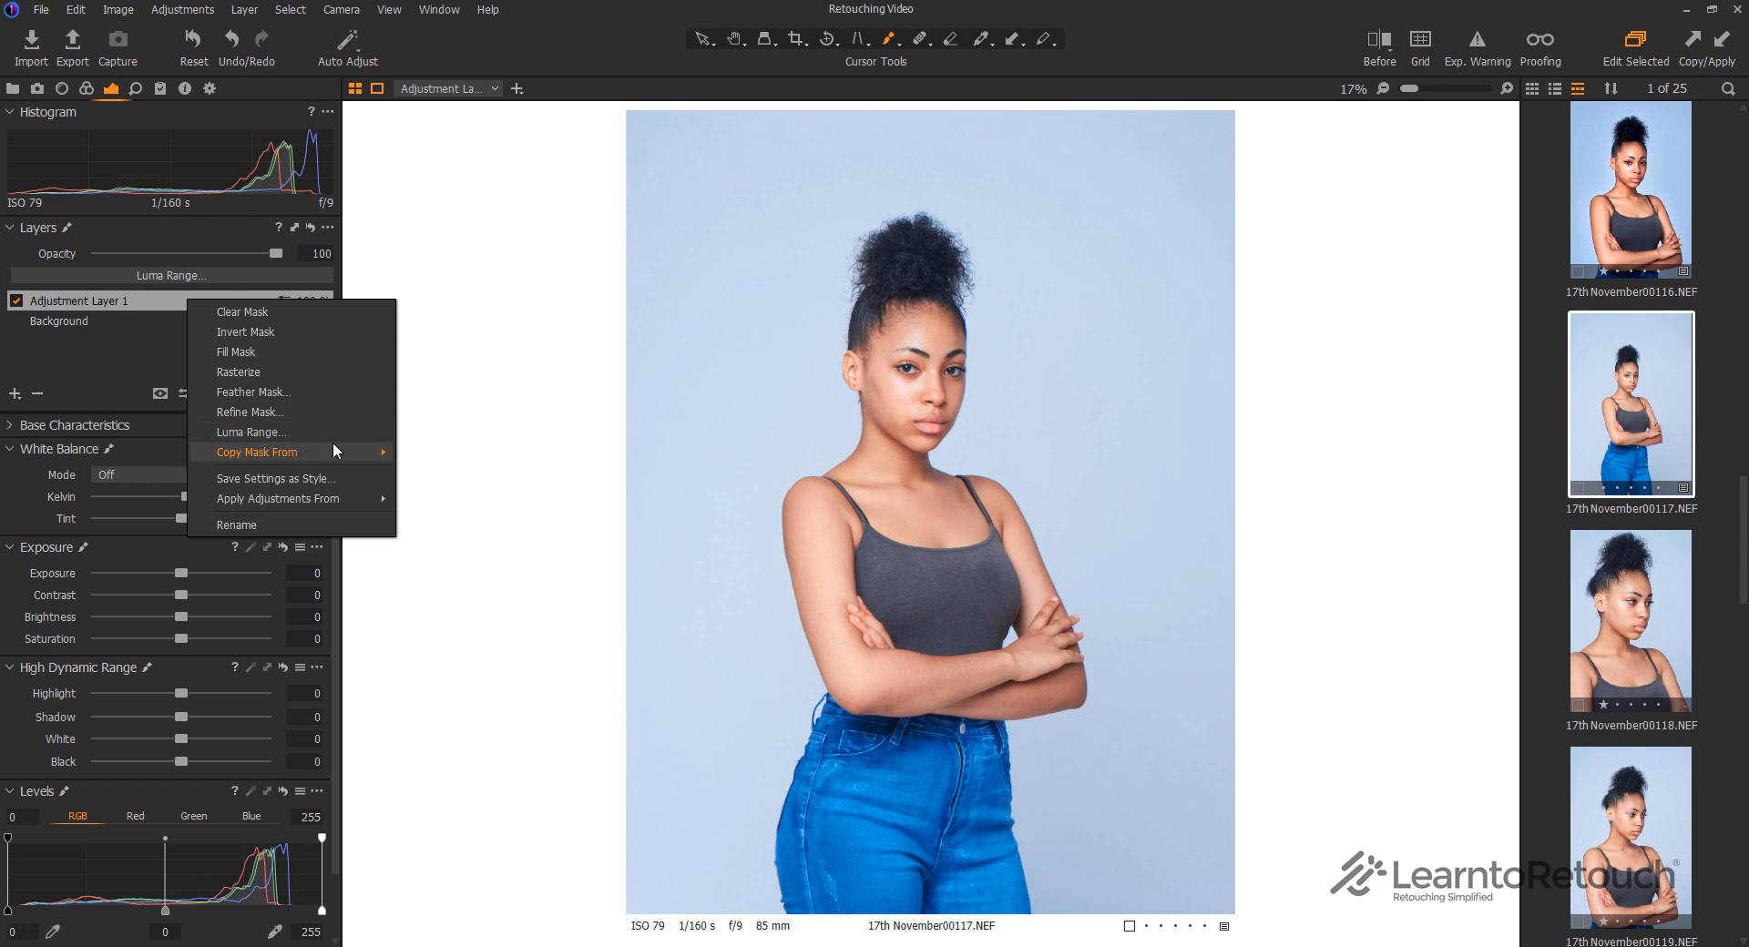
{"action": "mouse_move", "coordinate": [319, 498]}
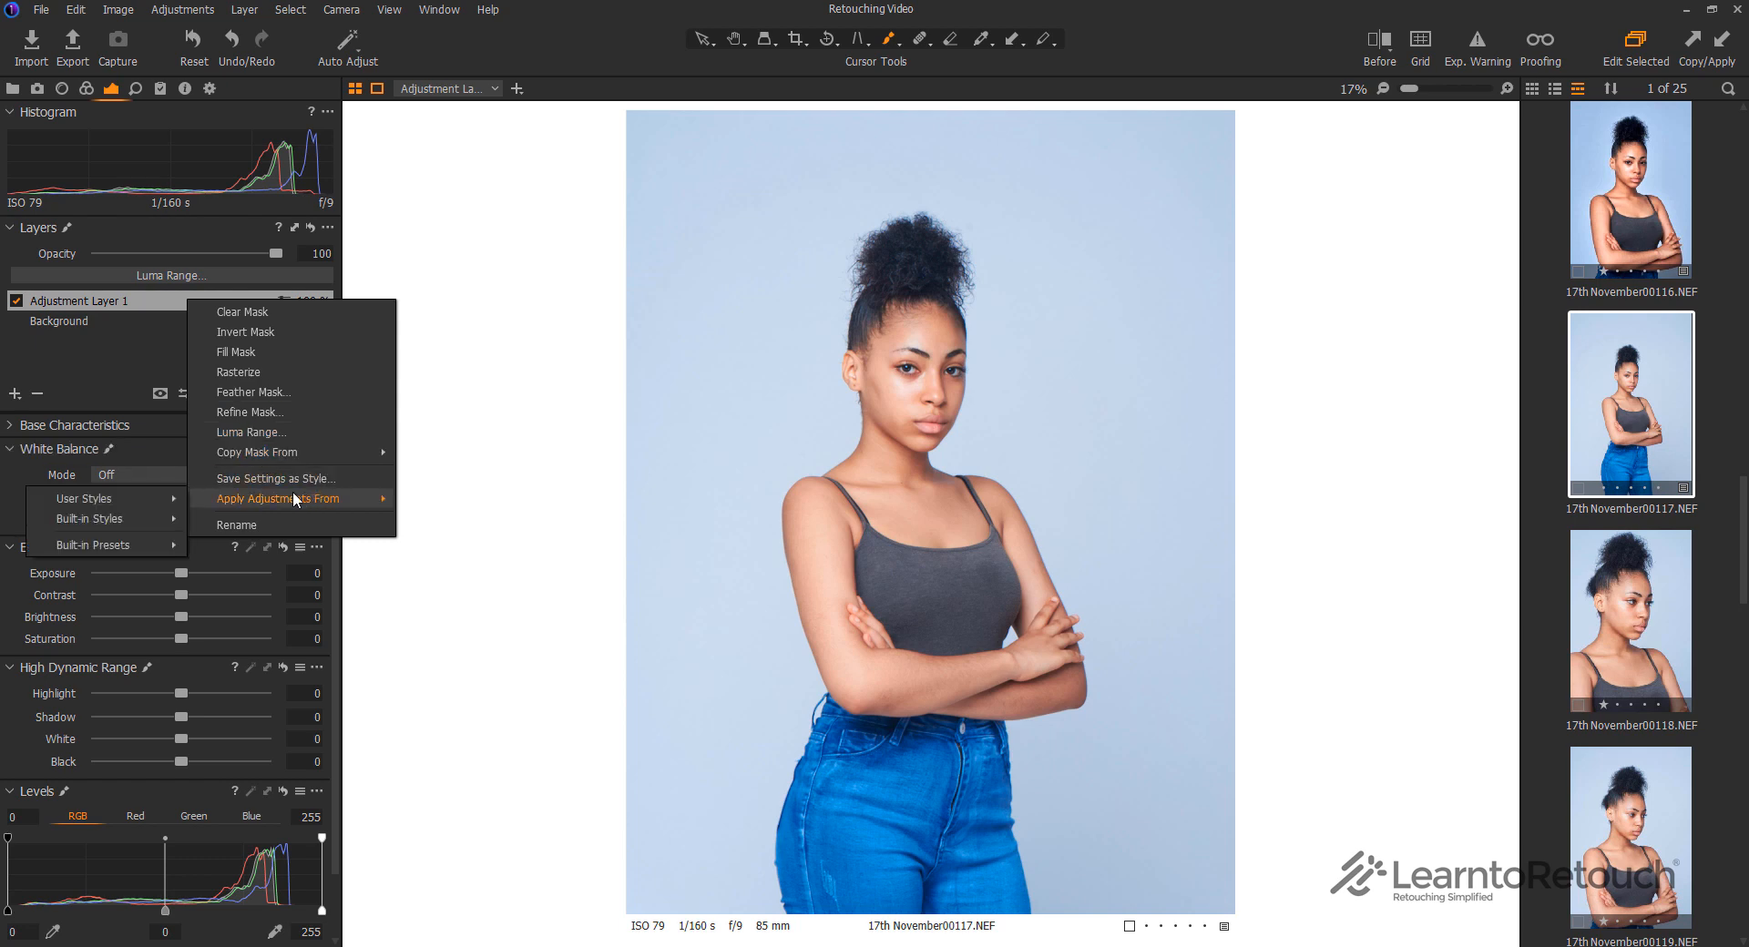
{"action": "mouse_move", "coordinate": [157, 506]}
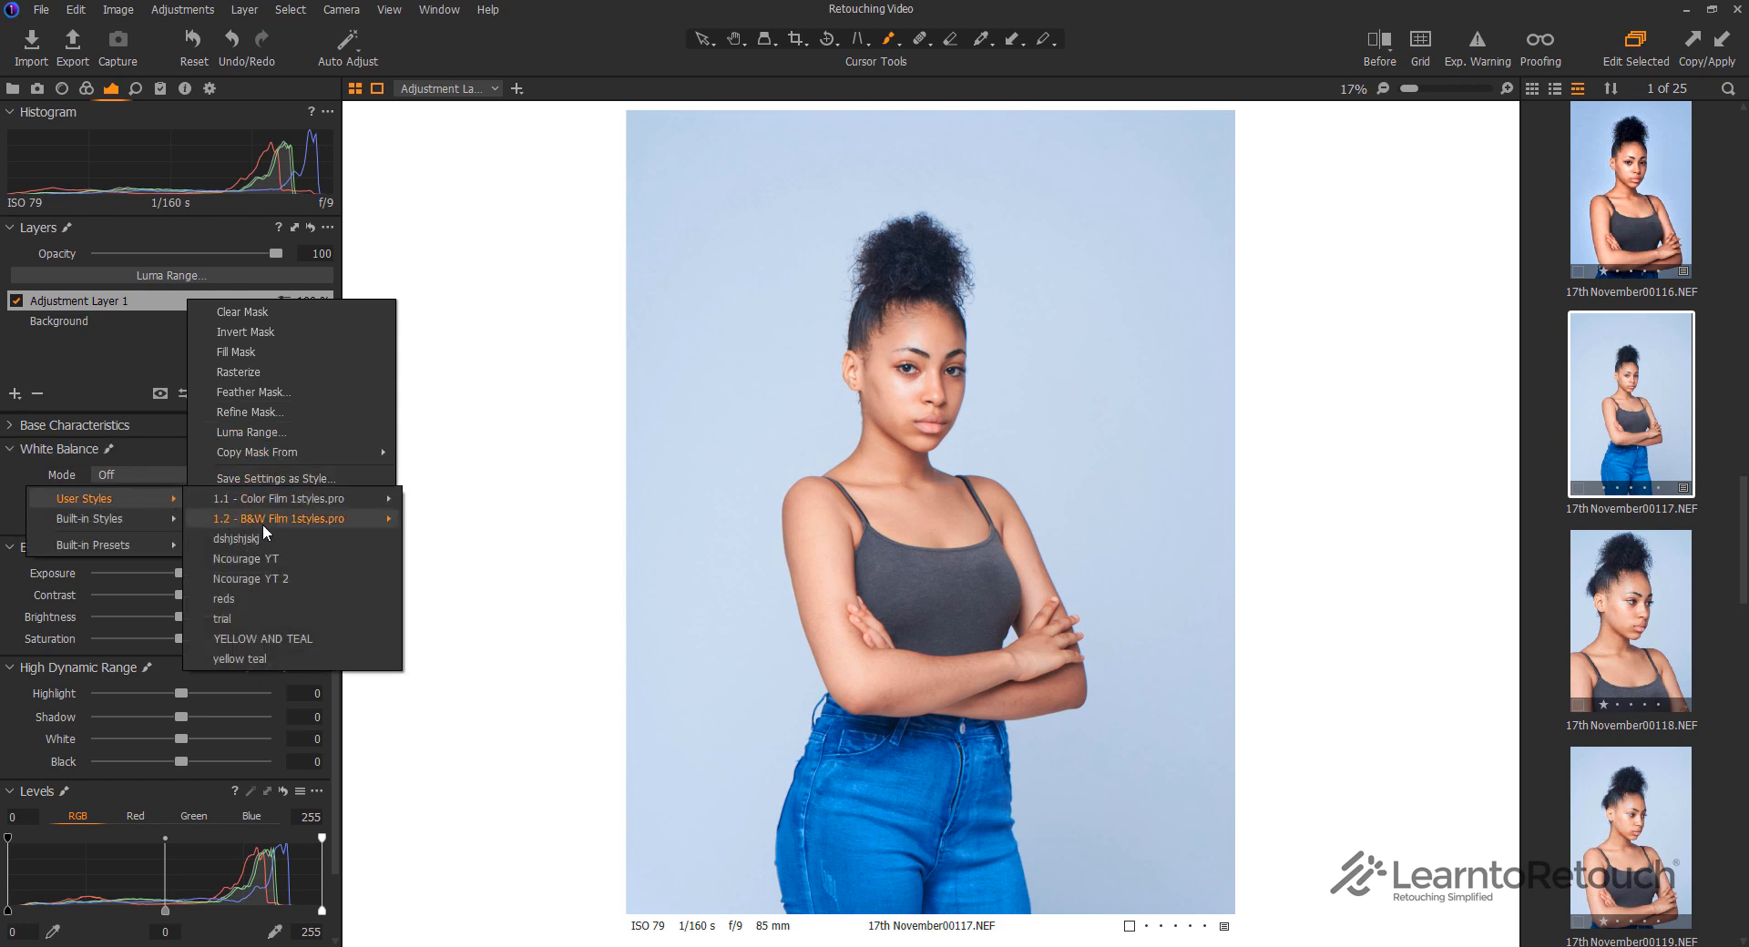
{"action": "left_click", "coordinate": [271, 559]}
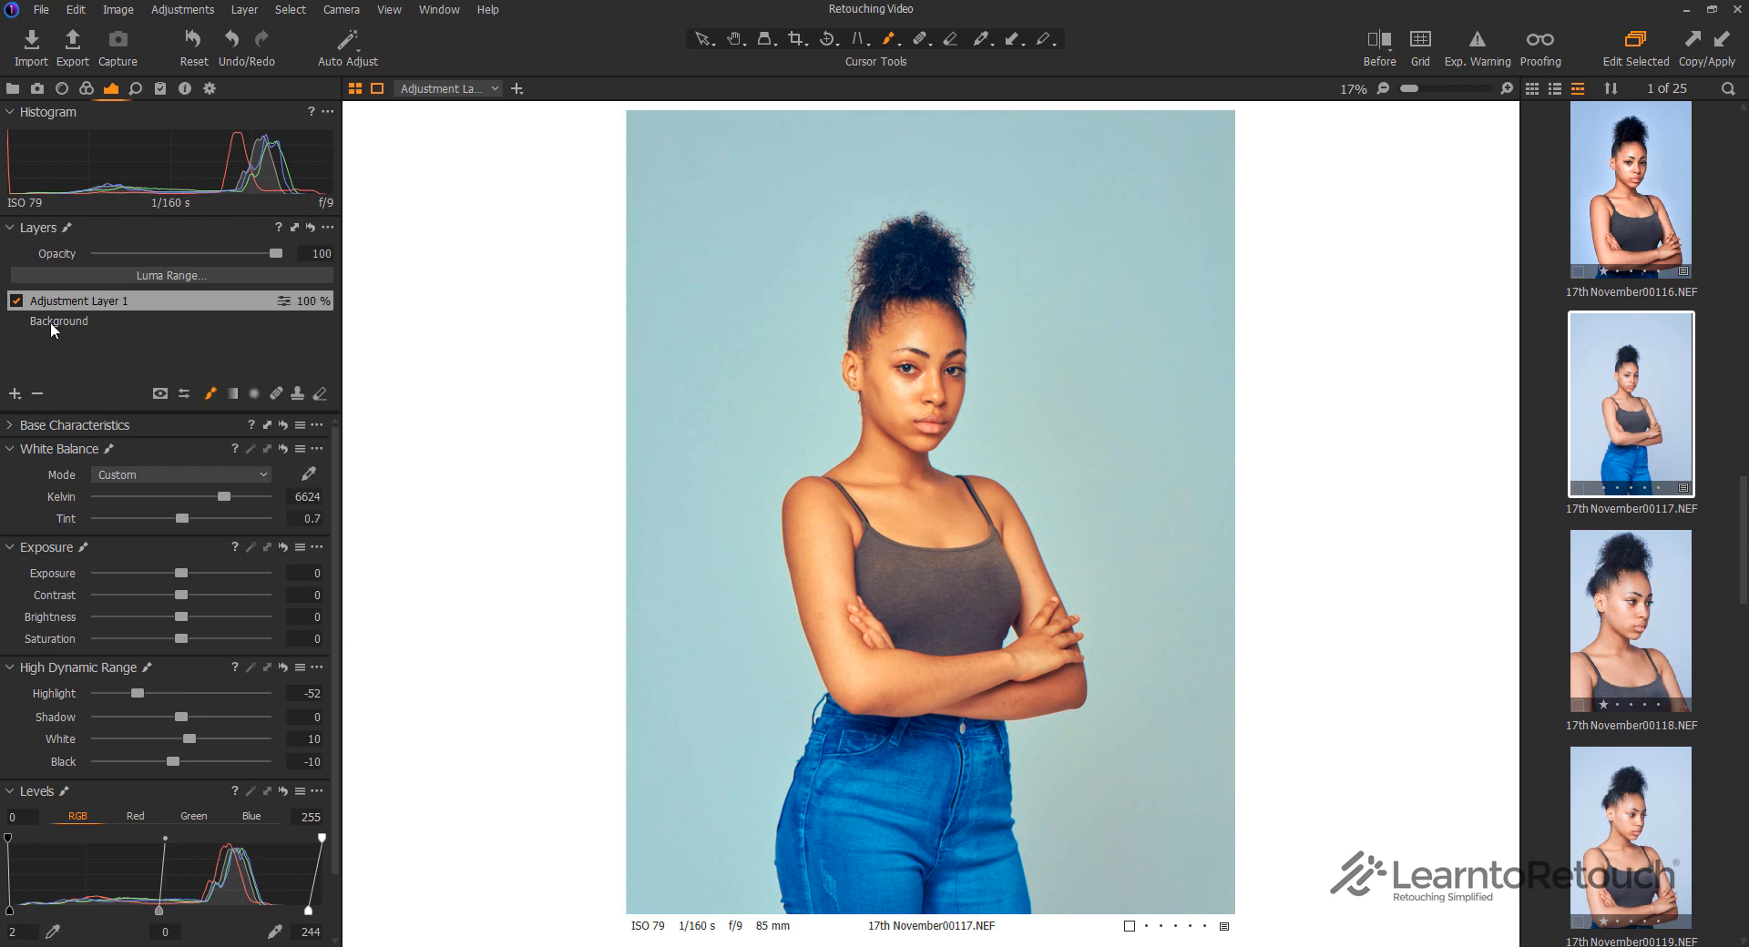
{"action": "left_click", "coordinate": [17, 301]}
{"action": "left_click", "coordinate": [17, 302]}
{"action": "left_click", "coordinate": [17, 302]}
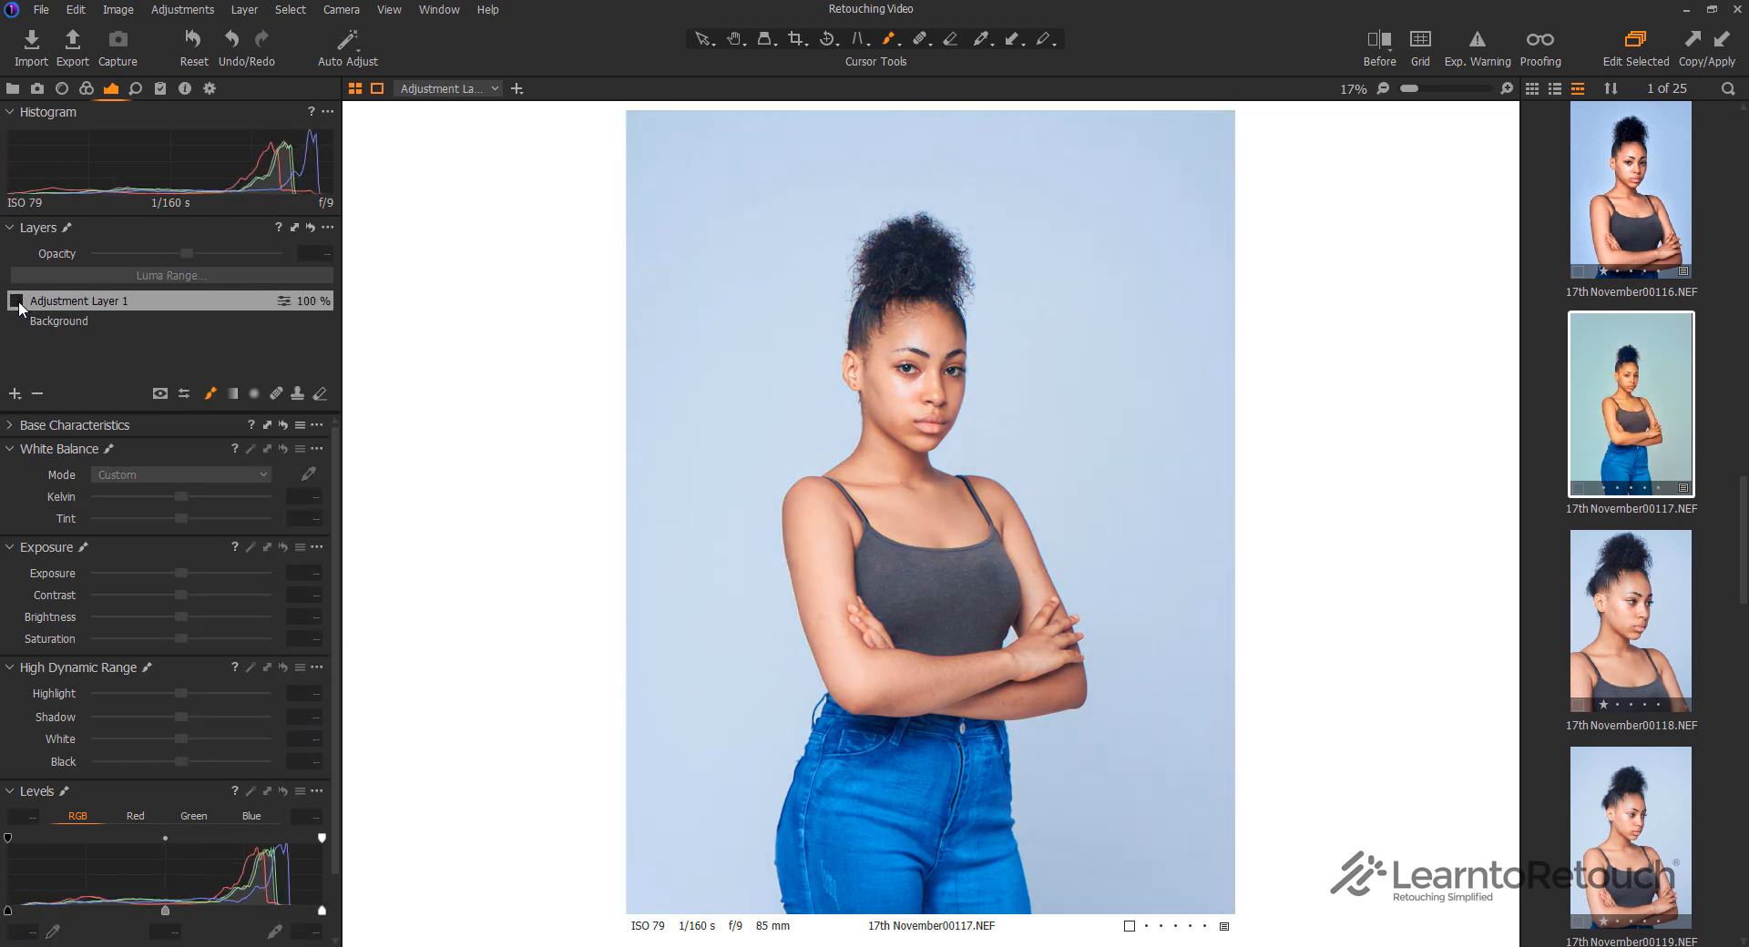
{"action": "left_click", "coordinate": [17, 302]}
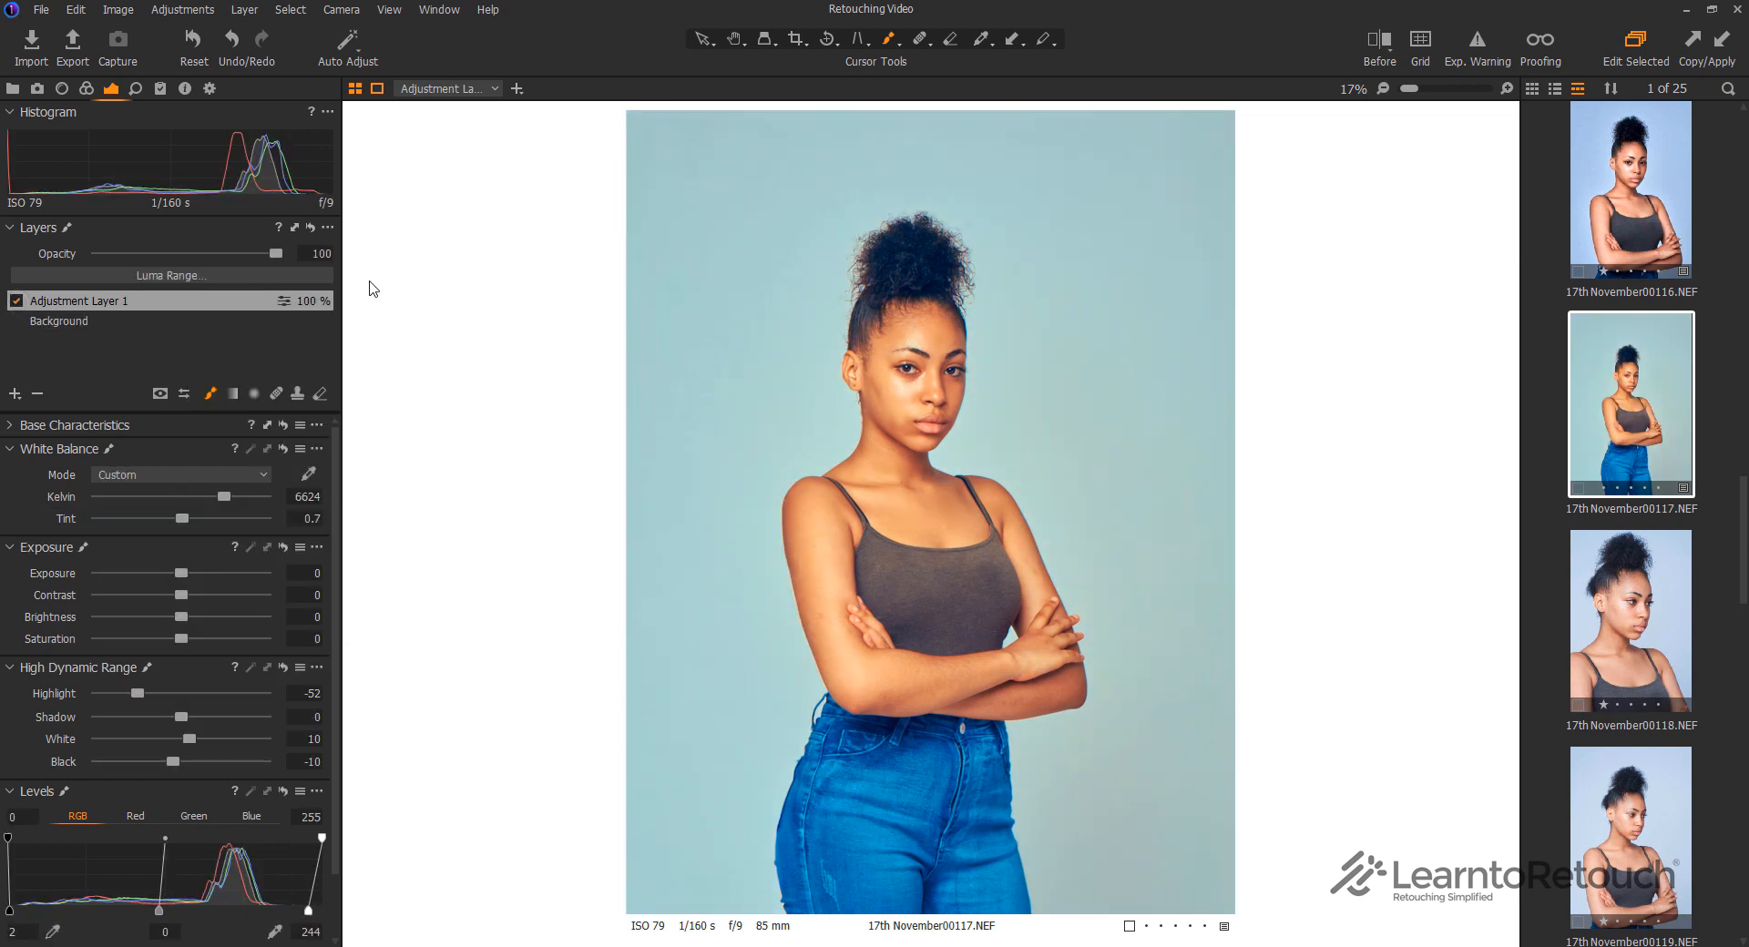
Lower the opacity of Adjustment Layer 1 to 47
{"action": "left_click_drag", "start_coordinate": [265, 252], "coordinate": [218, 259]}
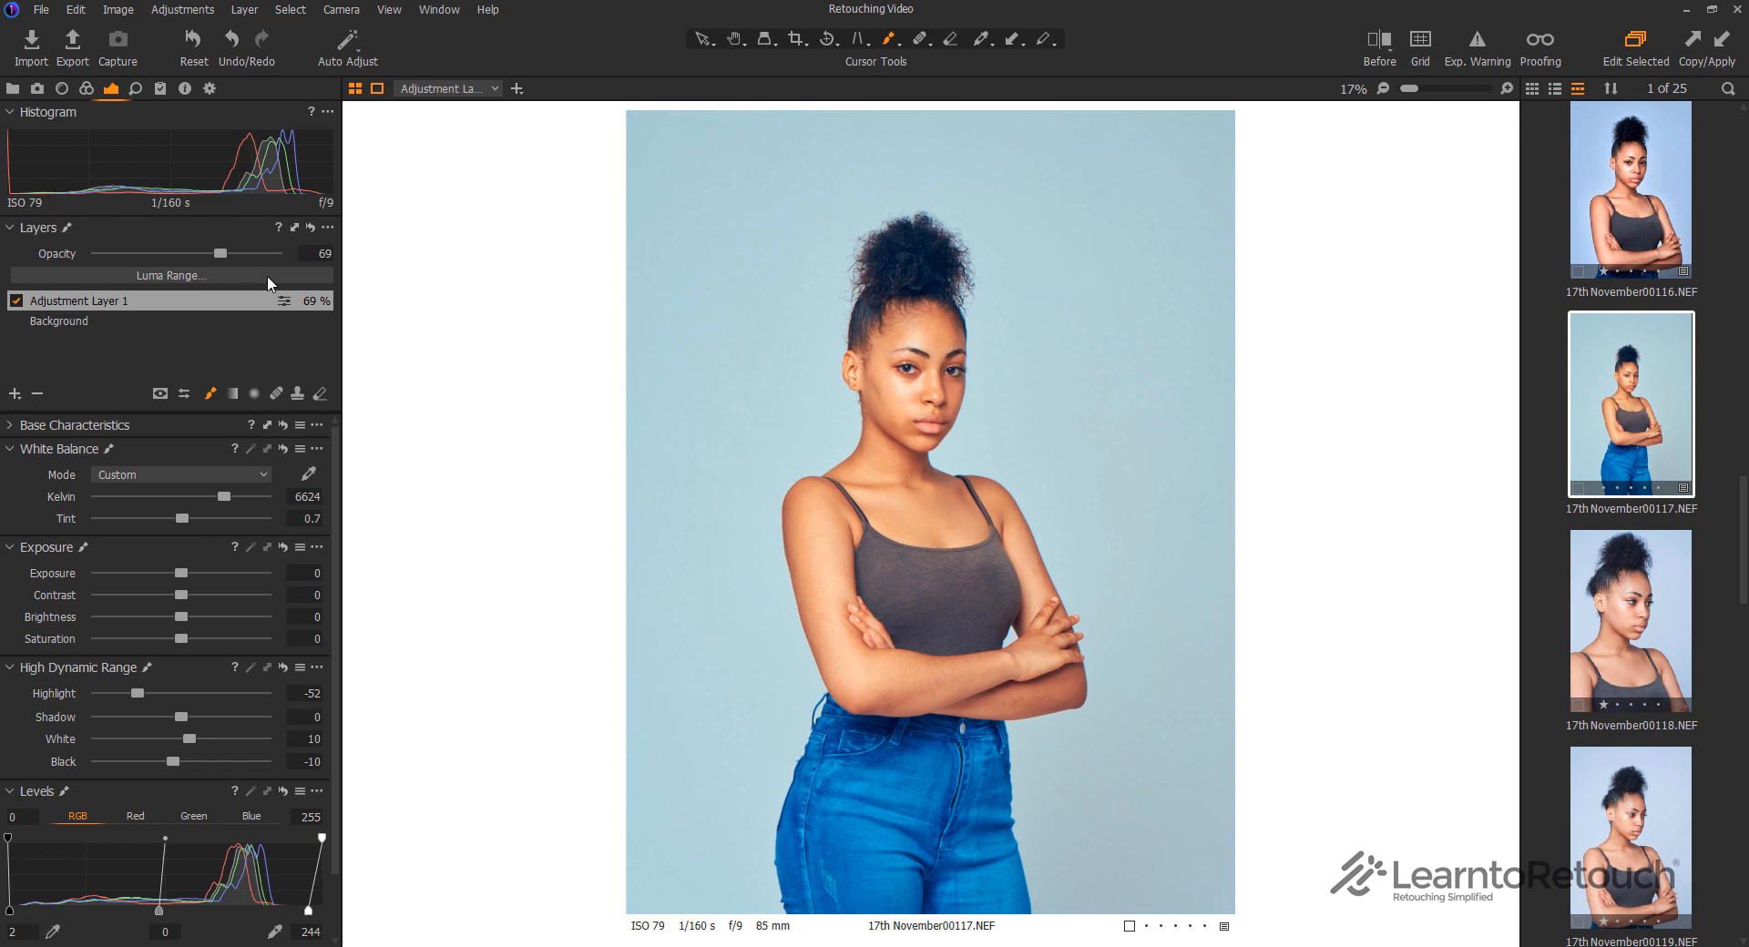
{"action": "left_click_drag", "start_coordinate": [238, 253], "coordinate": [325, 252]}
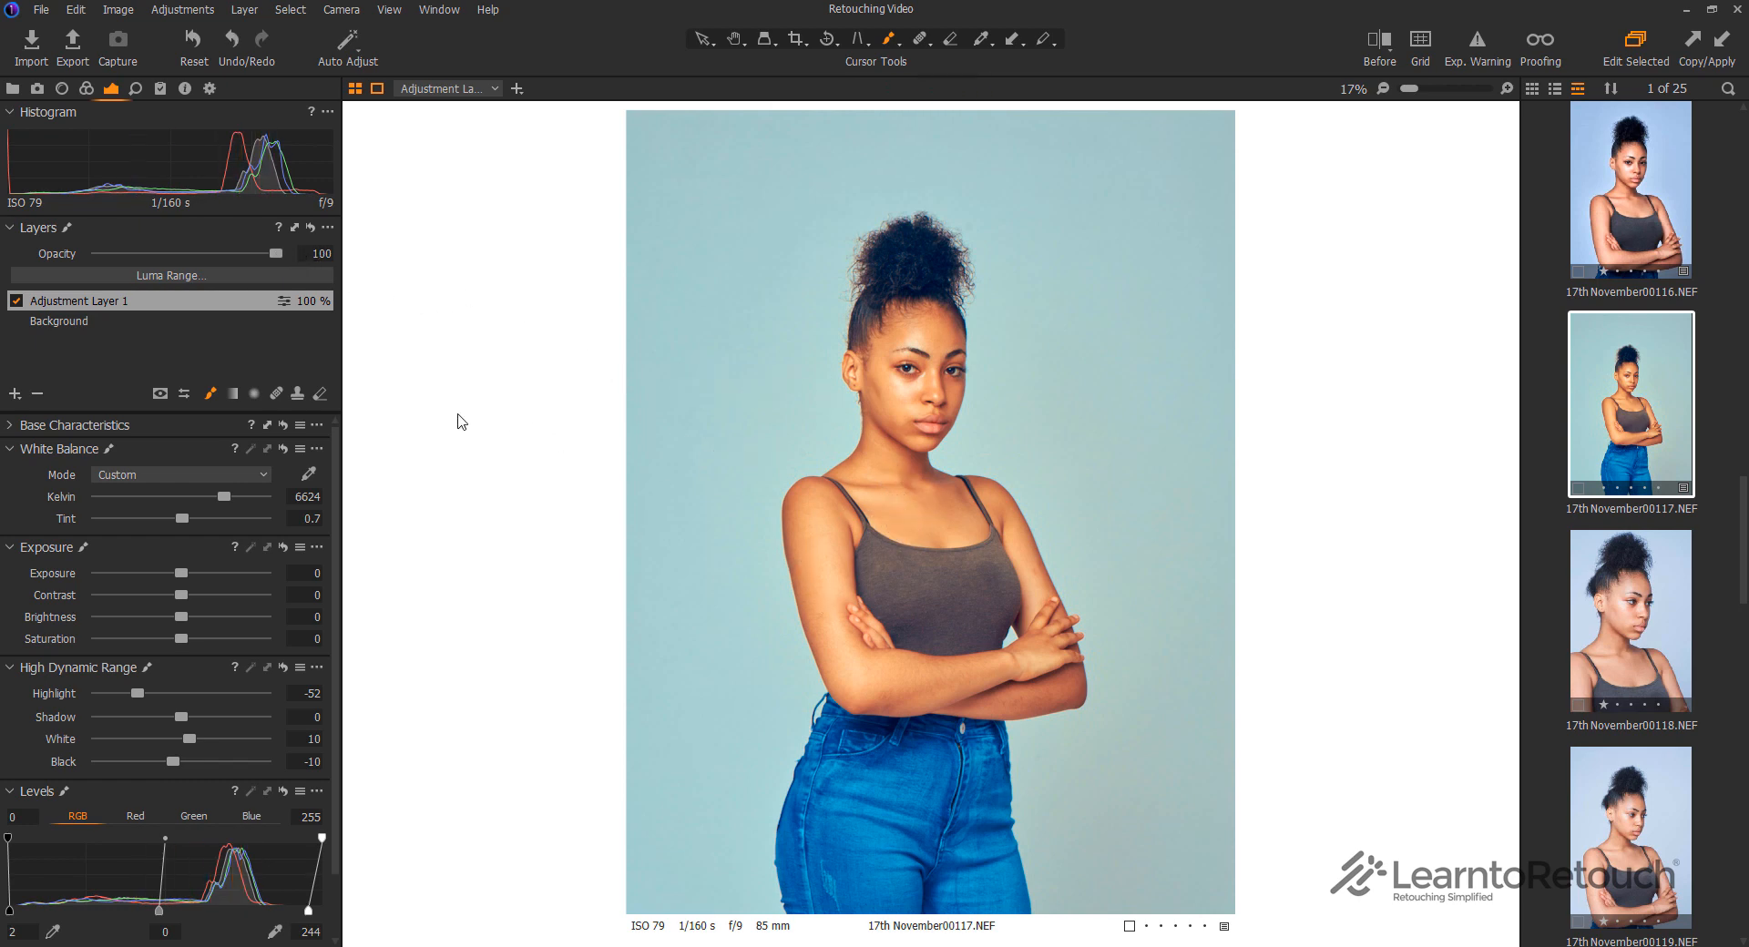
{"action": "left_click_drag", "start_coordinate": [202, 256], "coordinate": [183, 254]}
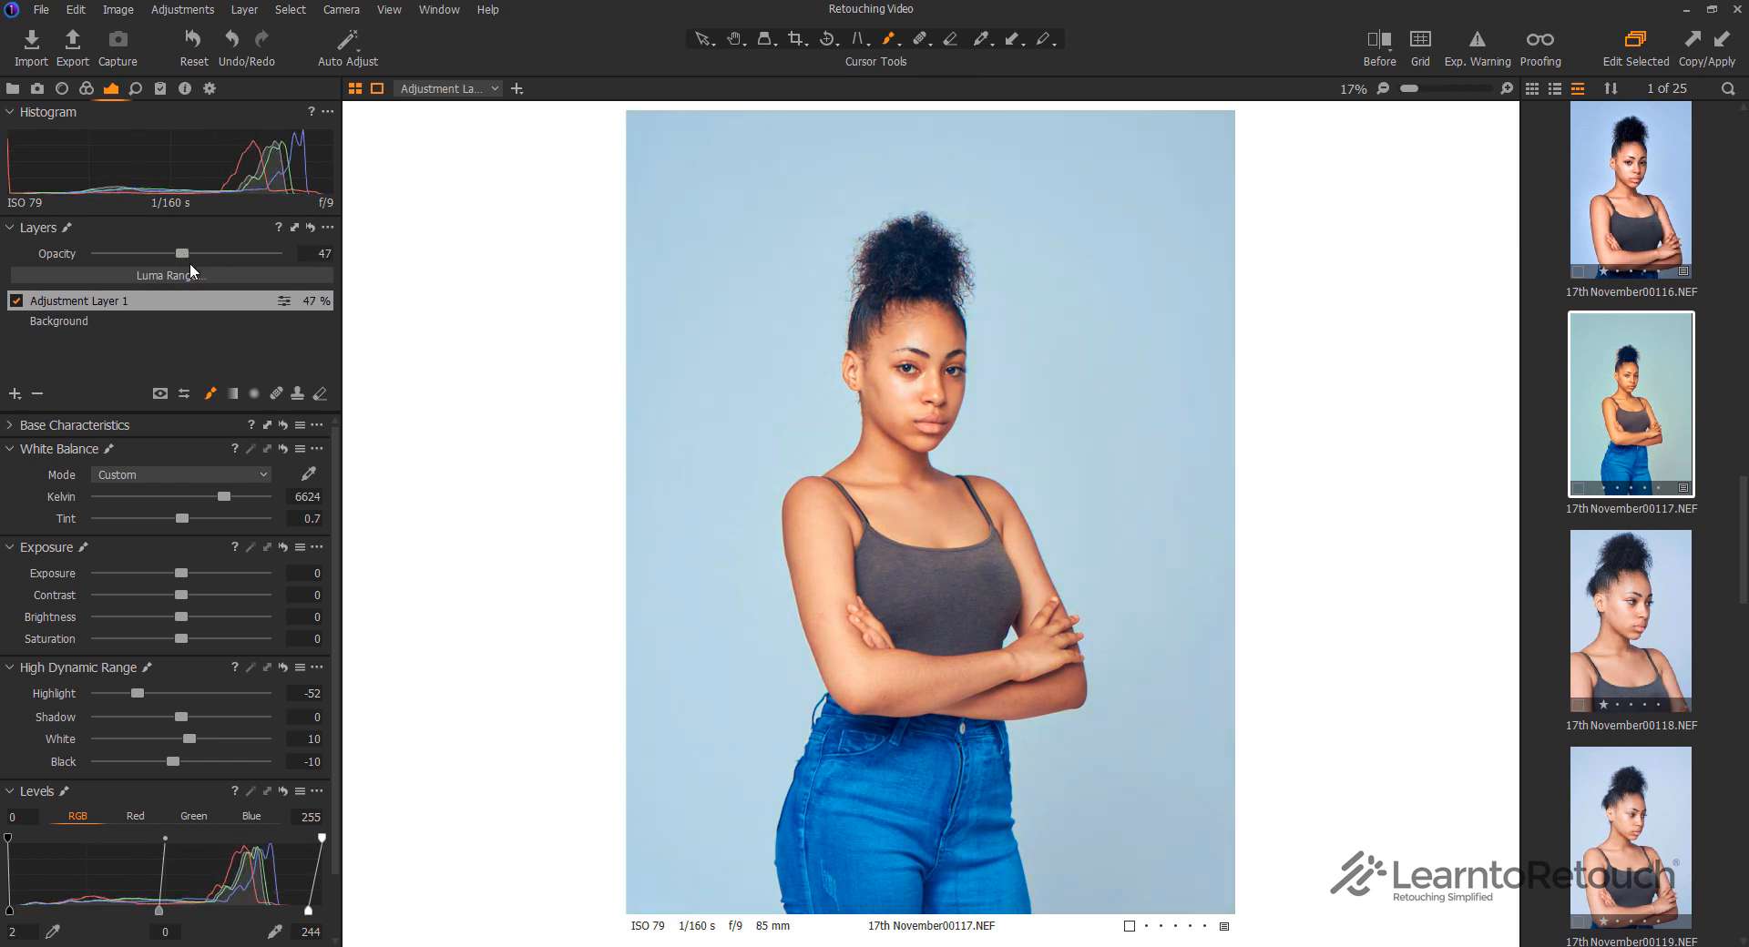
Add a second filled adjustment layer and apply the user style Ncourage YT 2 to it
{"action": "left_click", "coordinate": [15, 393]}
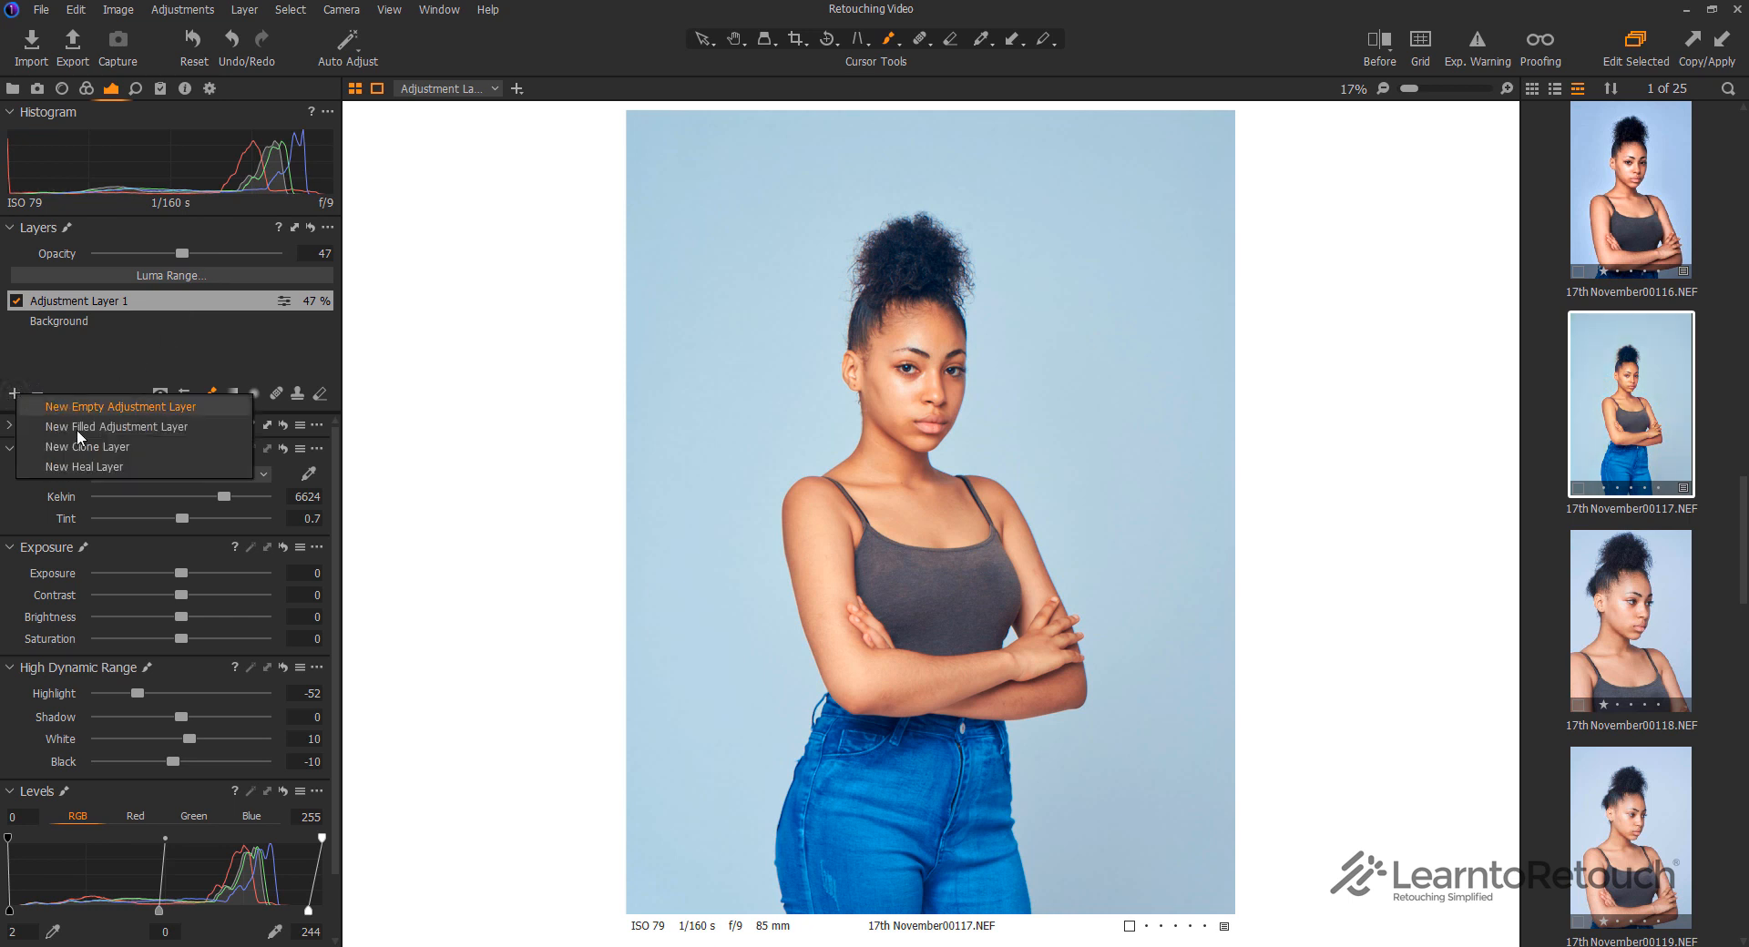
{"action": "left_click", "coordinate": [92, 428]}
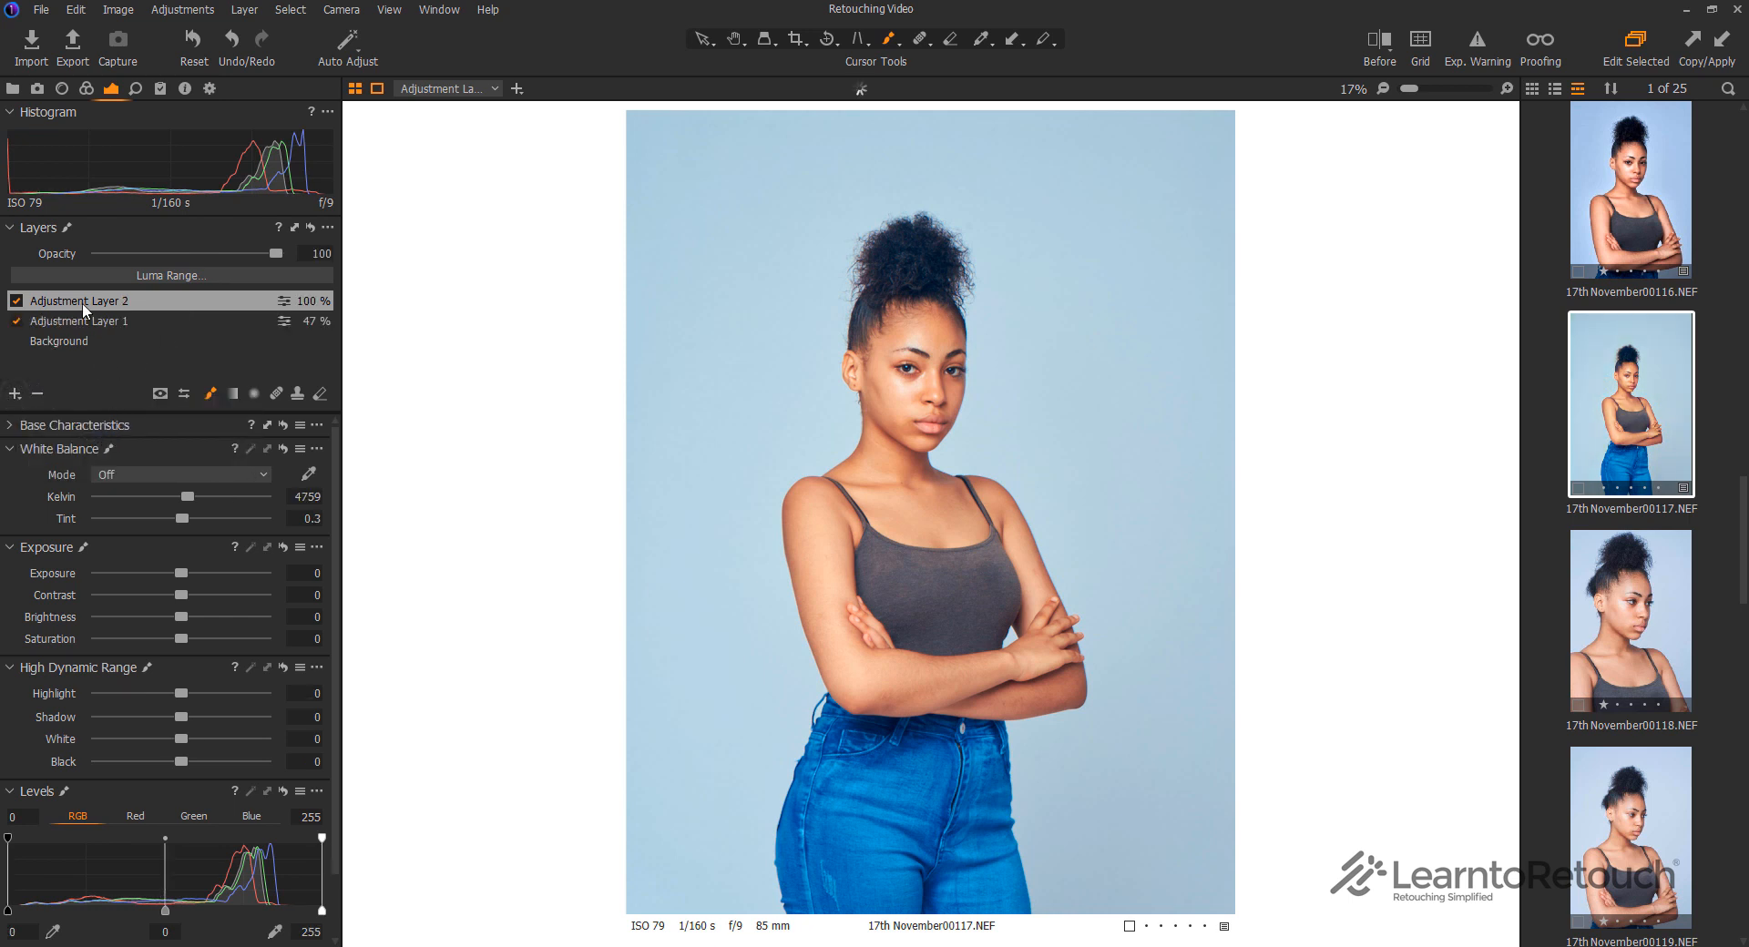
{"action": "right_click", "coordinate": [113, 292]}
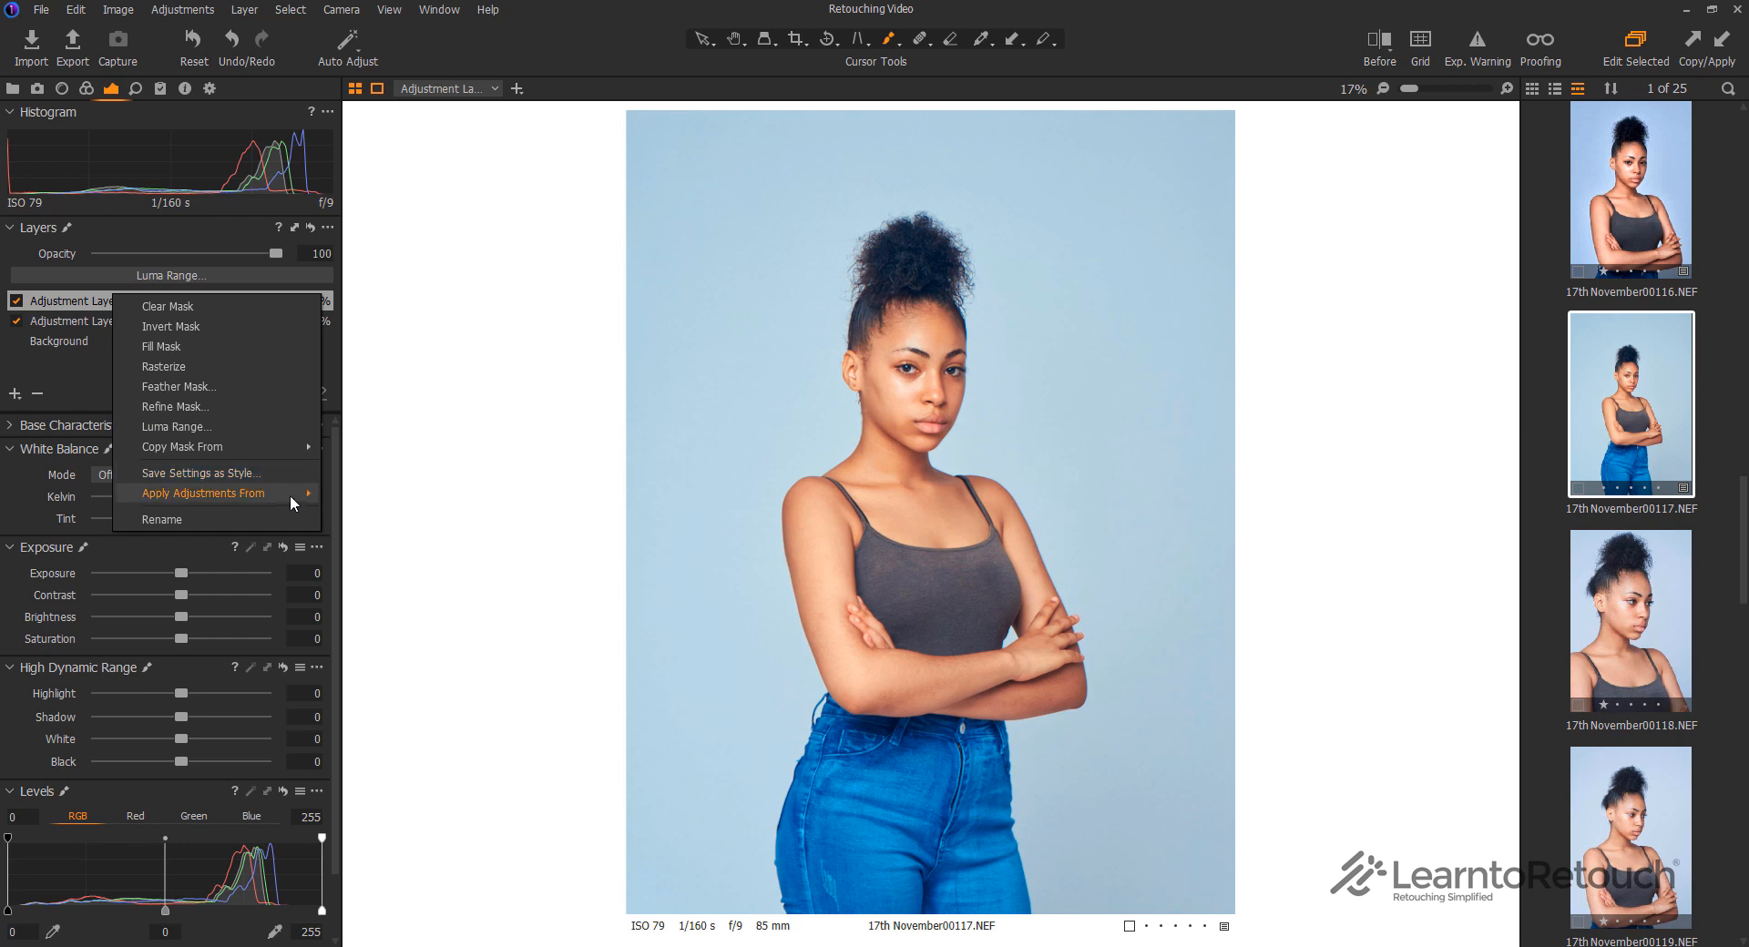
{"action": "mouse_move", "coordinate": [306, 494]}
{"action": "mouse_move", "coordinate": [373, 493]}
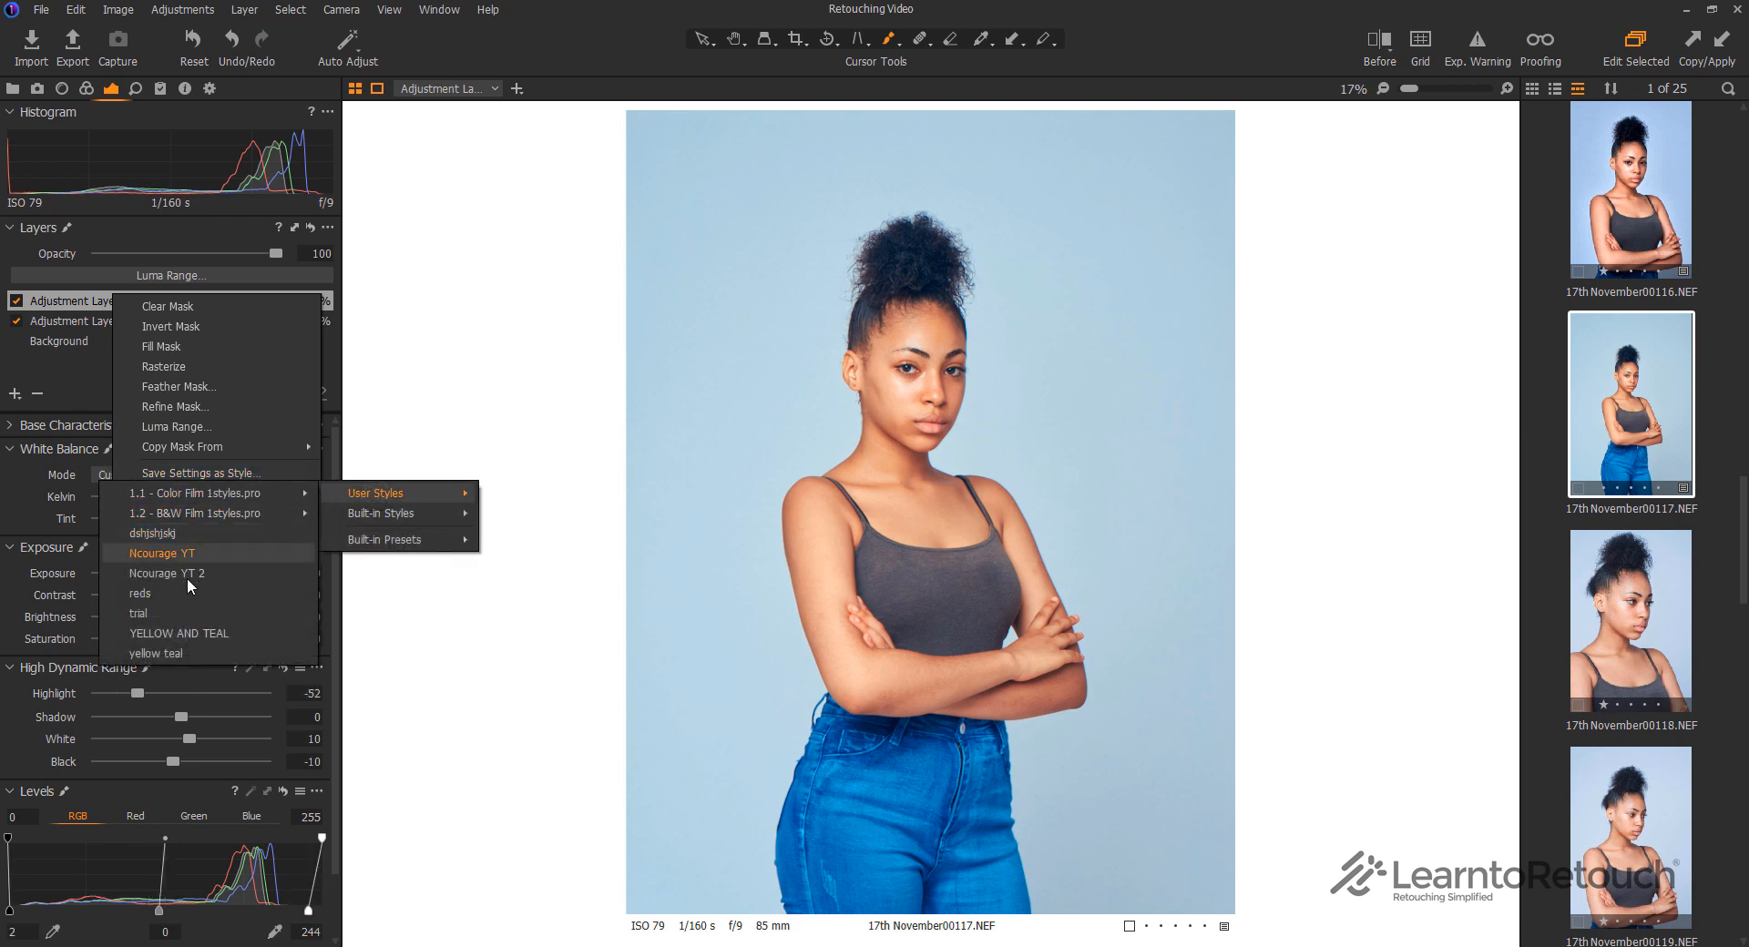
{"action": "left_click", "coordinate": [182, 574]}
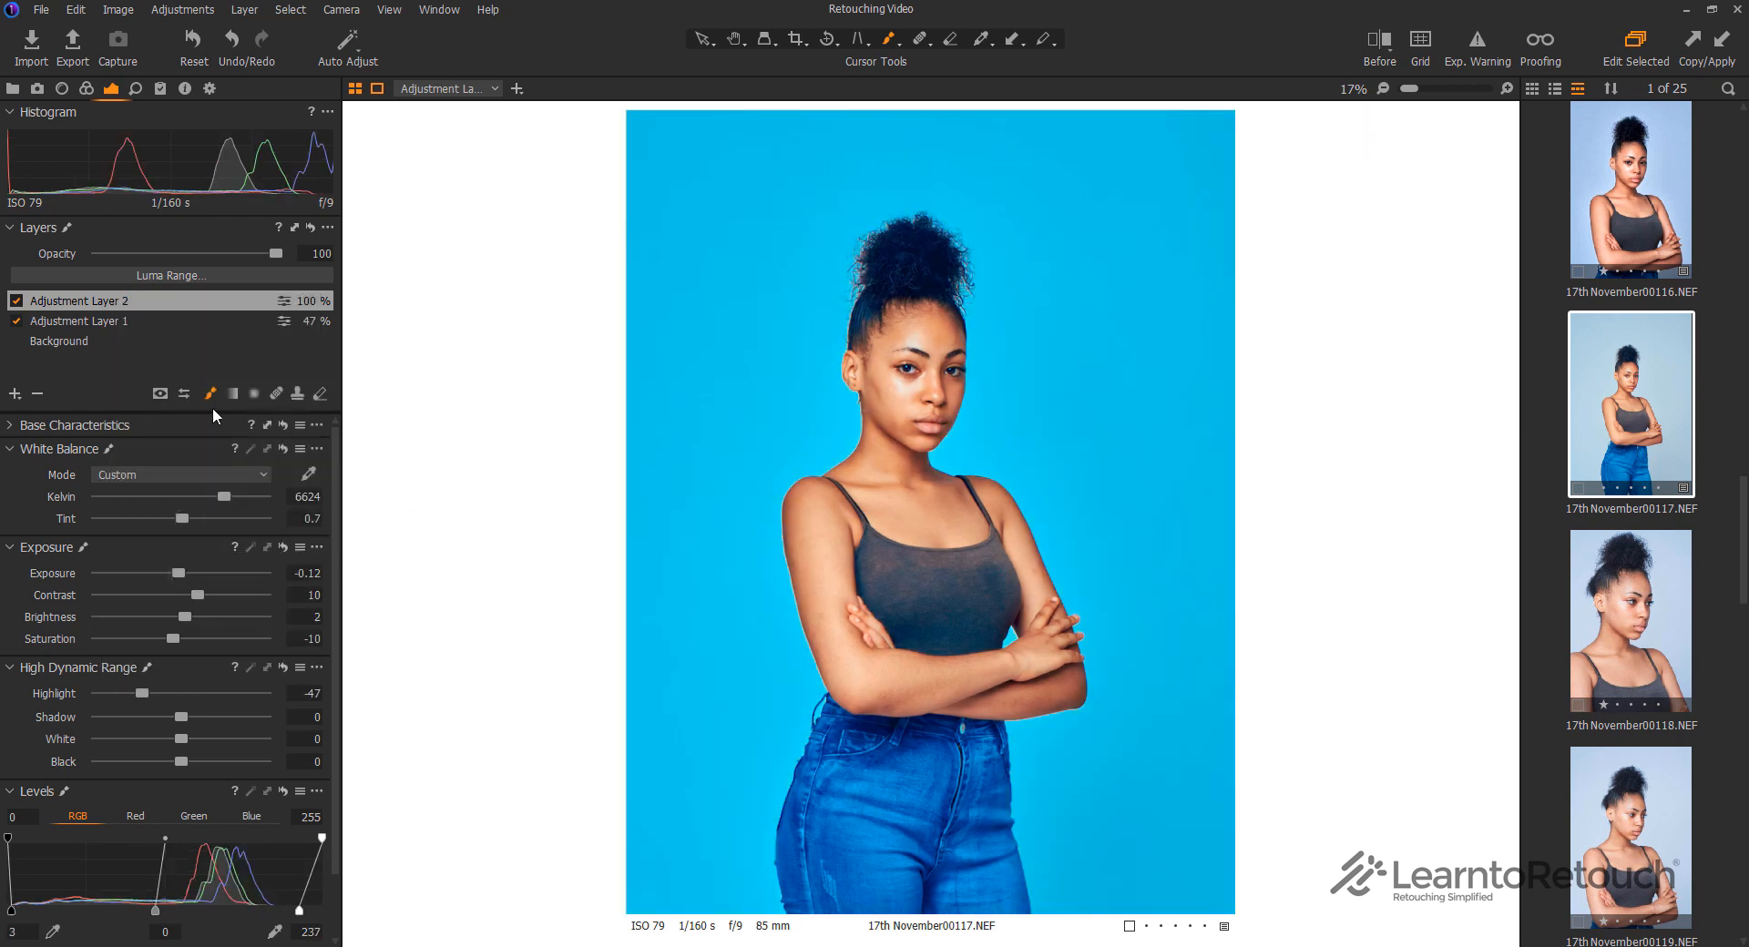
Set the opacity of Adjustment Layer 2 to 55 and compare the portrait with each adjustment layer off and on
{"action": "left_click", "coordinate": [194, 255]}
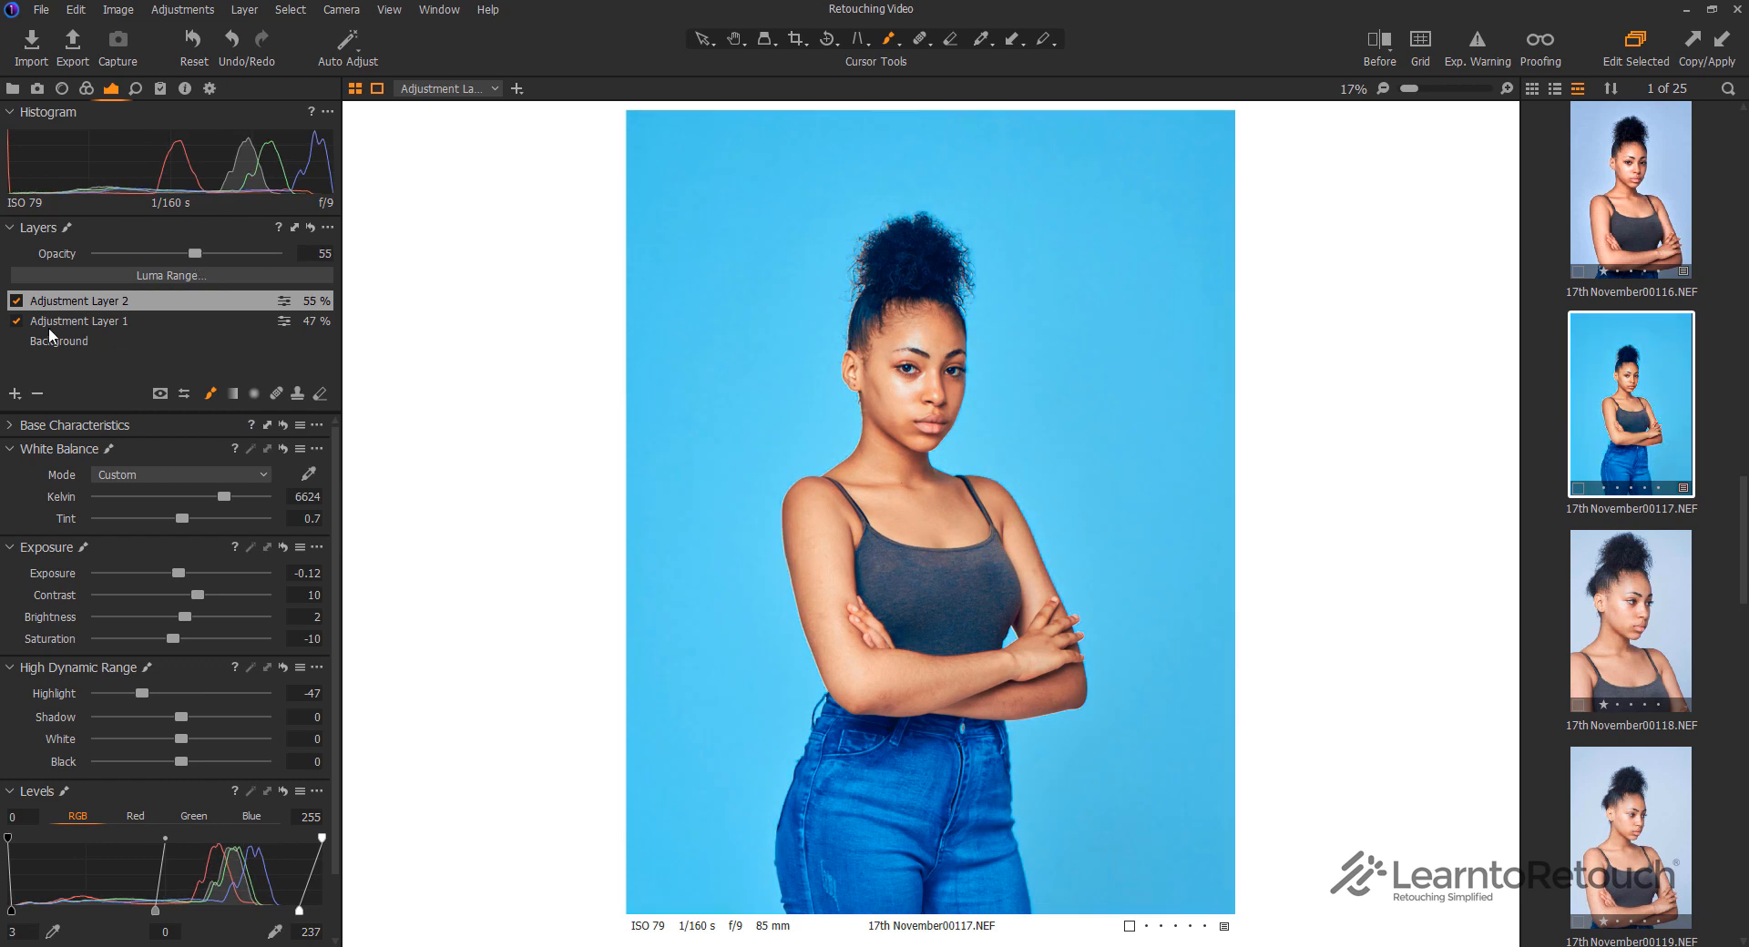
{"action": "left_click", "coordinate": [17, 320]}
{"action": "left_click", "coordinate": [16, 321]}
{"action": "left_click", "coordinate": [16, 300]}
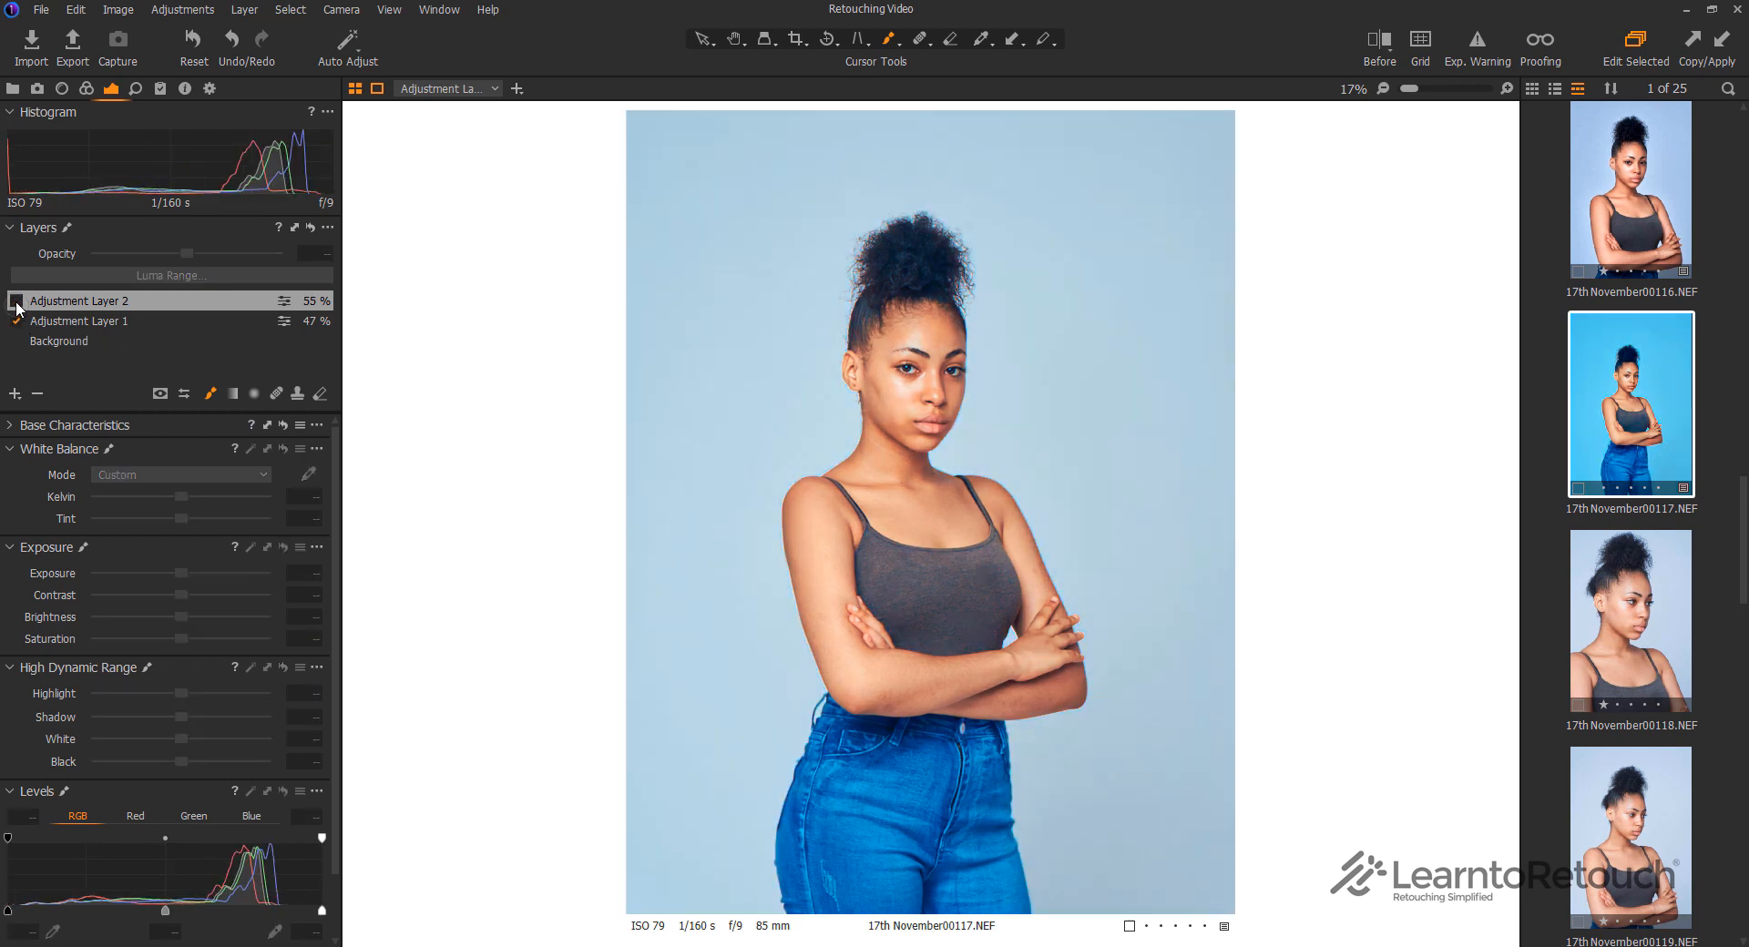
{"action": "left_click", "coordinate": [16, 301]}
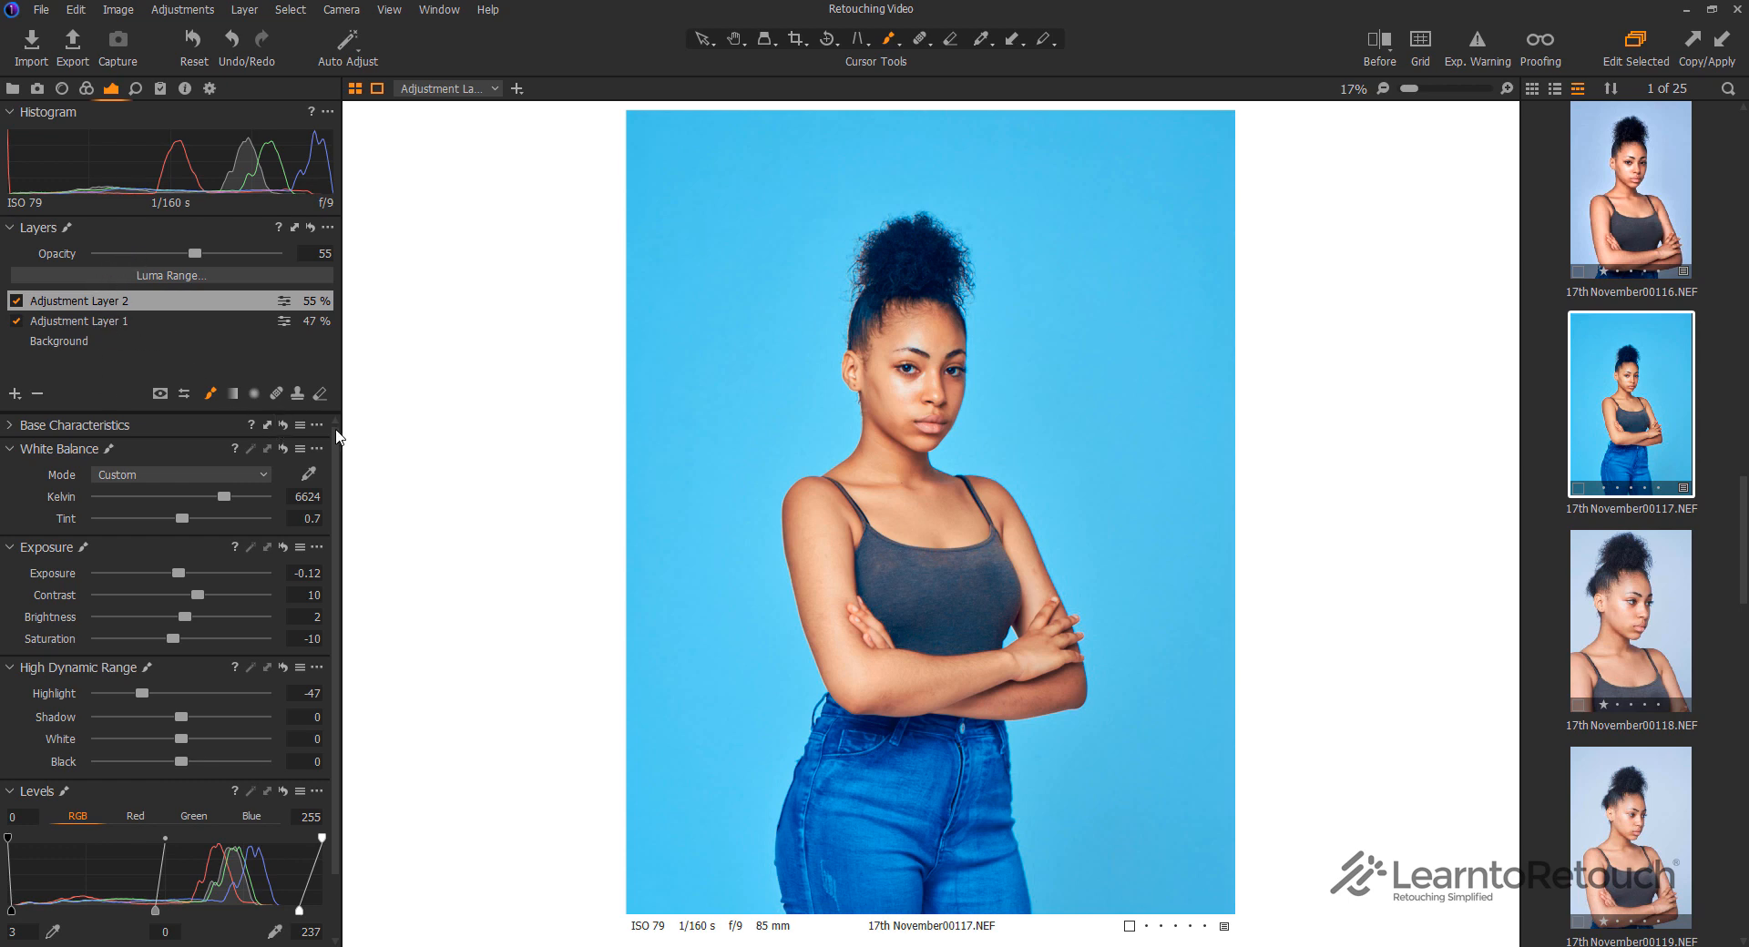
Compare the edited portrait with its original in the Before view, and check the effect of each adjustment layer separately
{"action": "left_click", "coordinate": [1383, 44]}
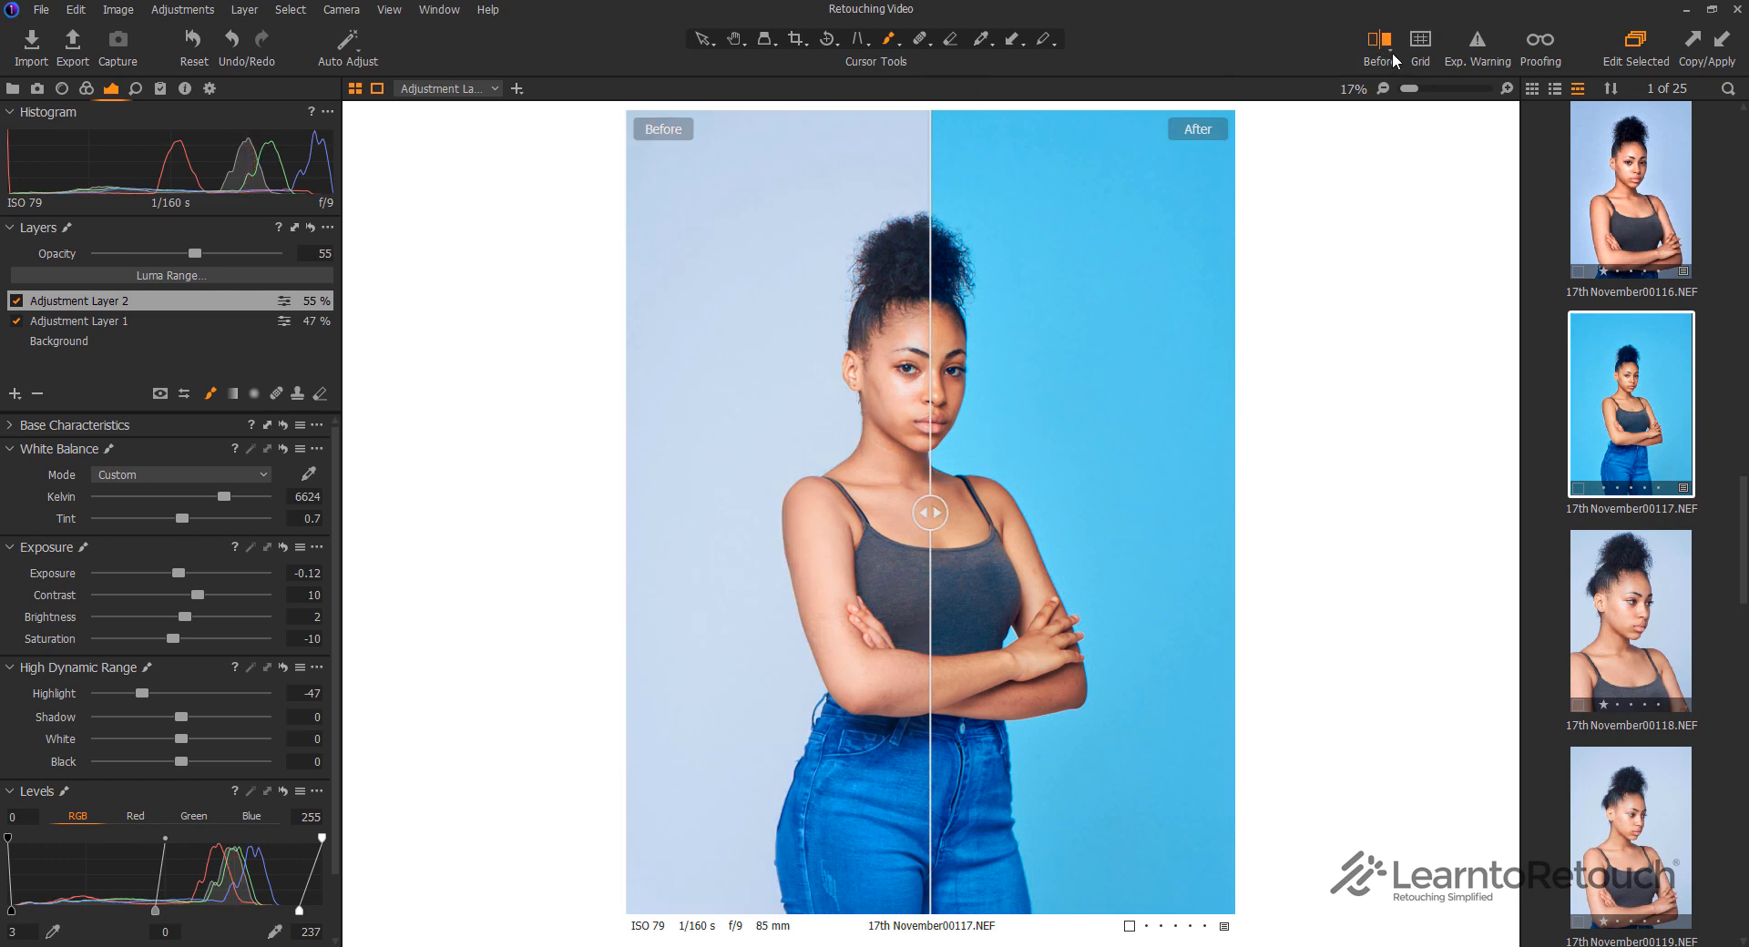
{"action": "left_click", "coordinate": [1393, 53]}
{"action": "left_click", "coordinate": [1335, 73]}
{"action": "left_click", "coordinate": [1385, 44]}
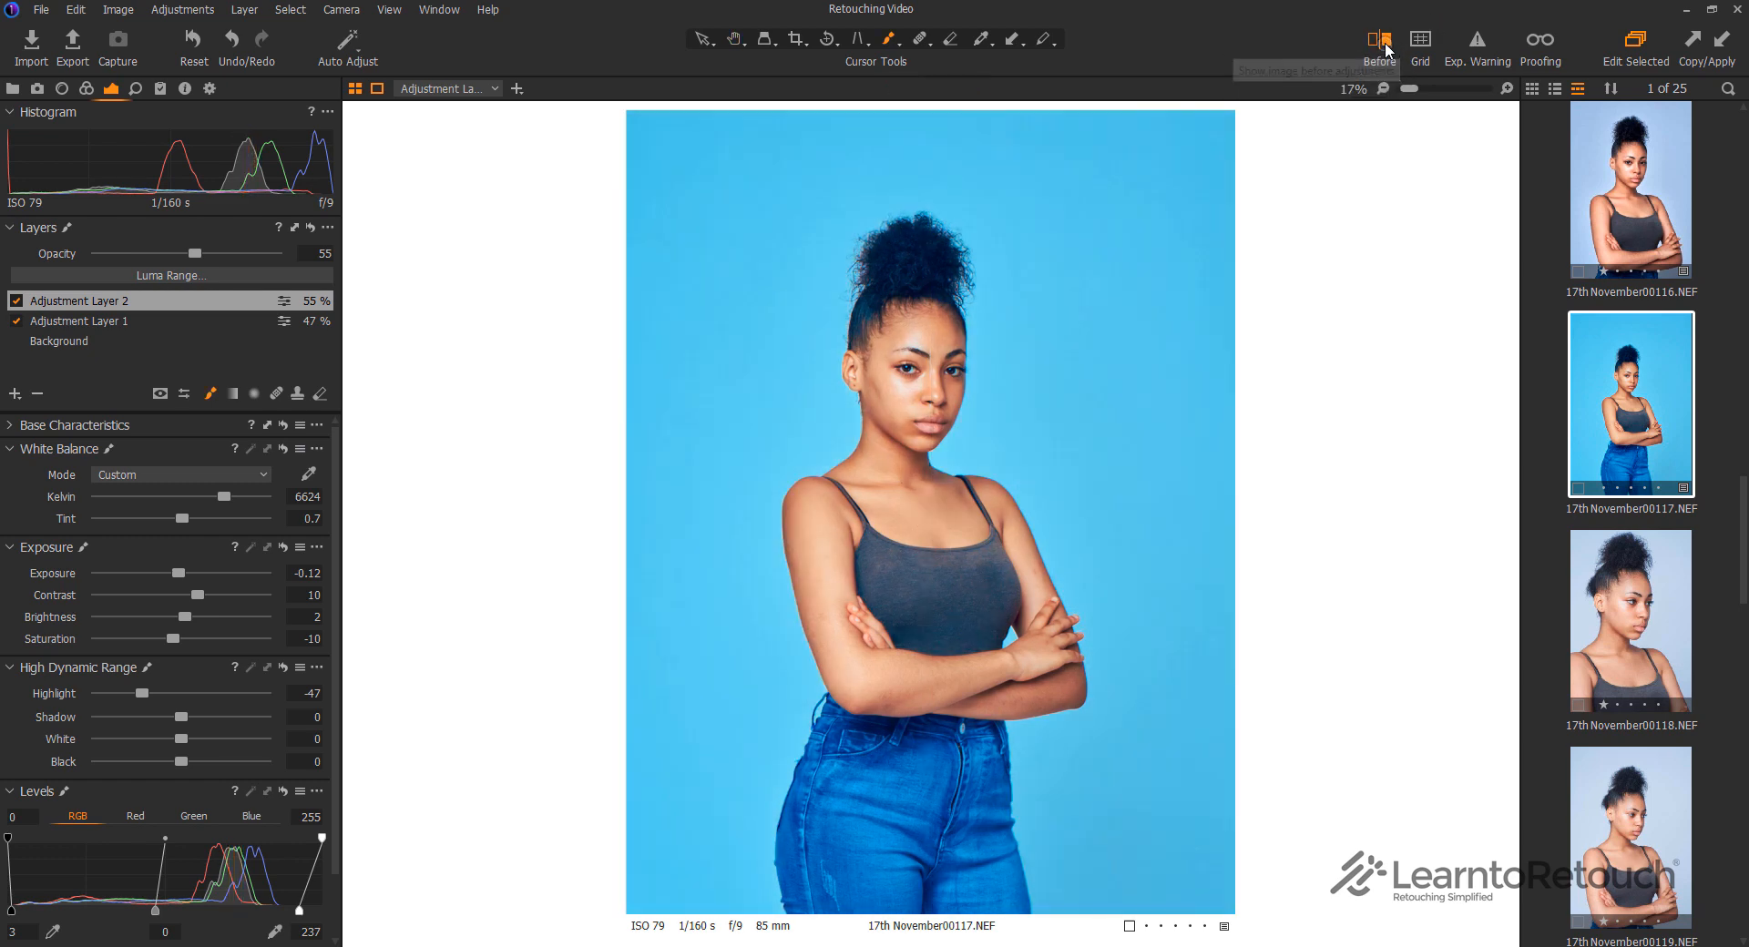
{"action": "left_click", "coordinate": [1386, 46]}
{"action": "left_click", "coordinate": [1385, 46]}
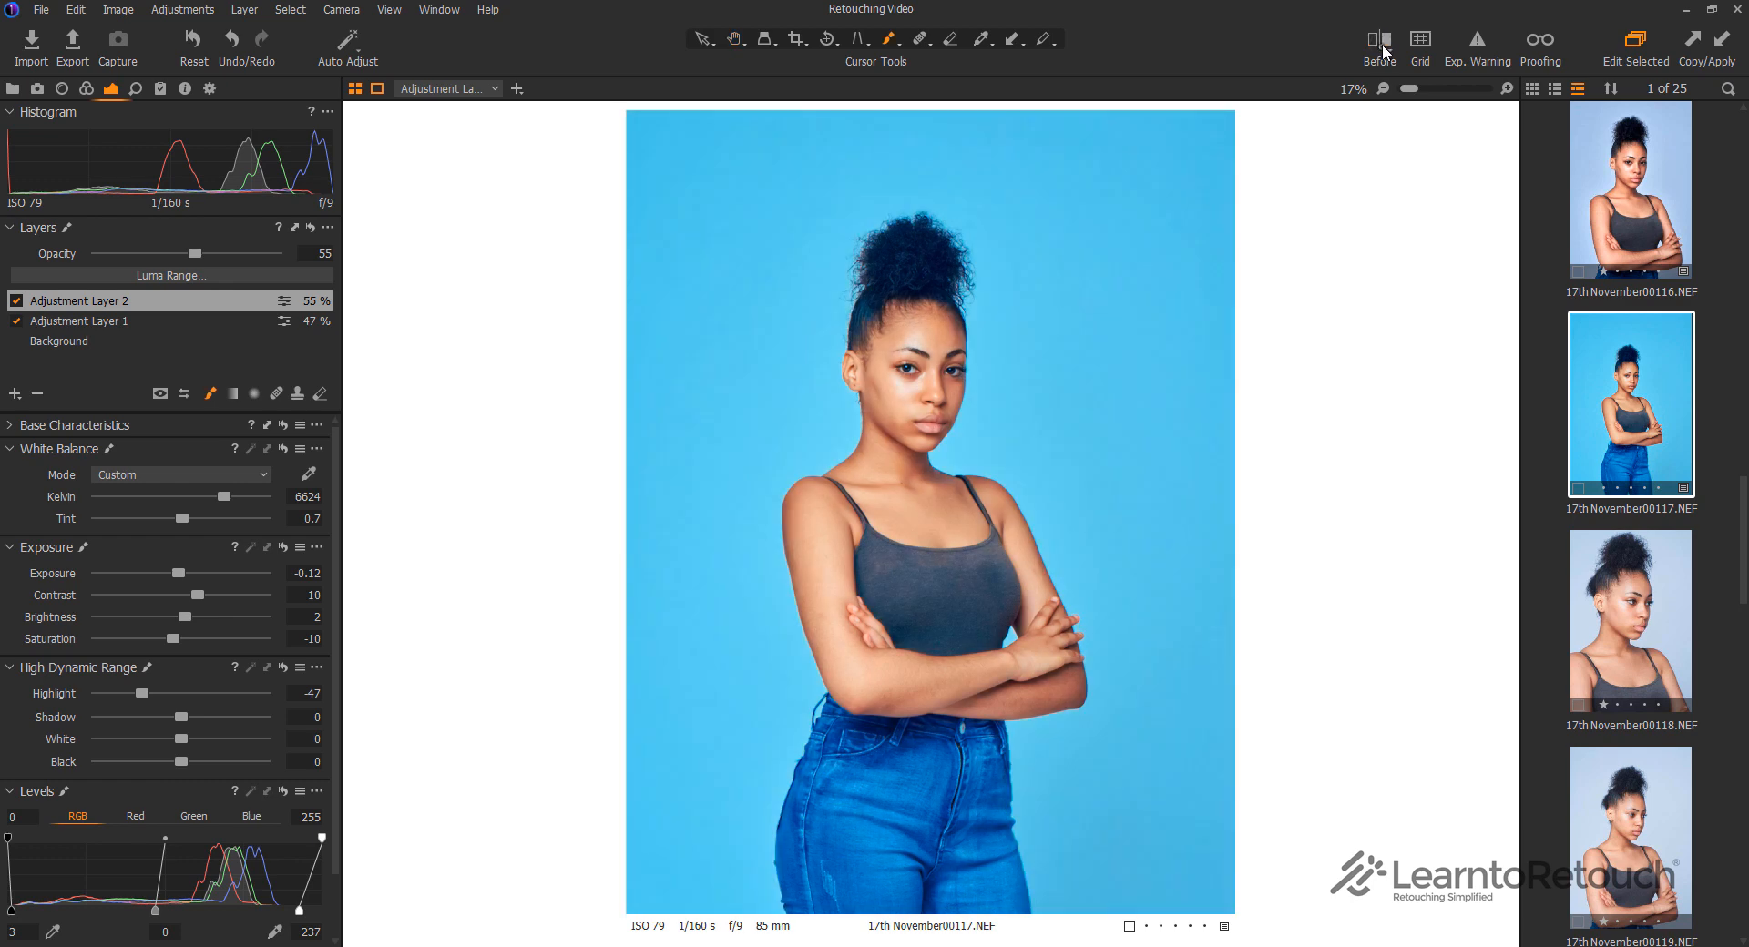
{"action": "left_click", "coordinate": [1385, 52]}
{"action": "left_click", "coordinate": [1372, 51]}
{"action": "left_click", "coordinate": [15, 320]}
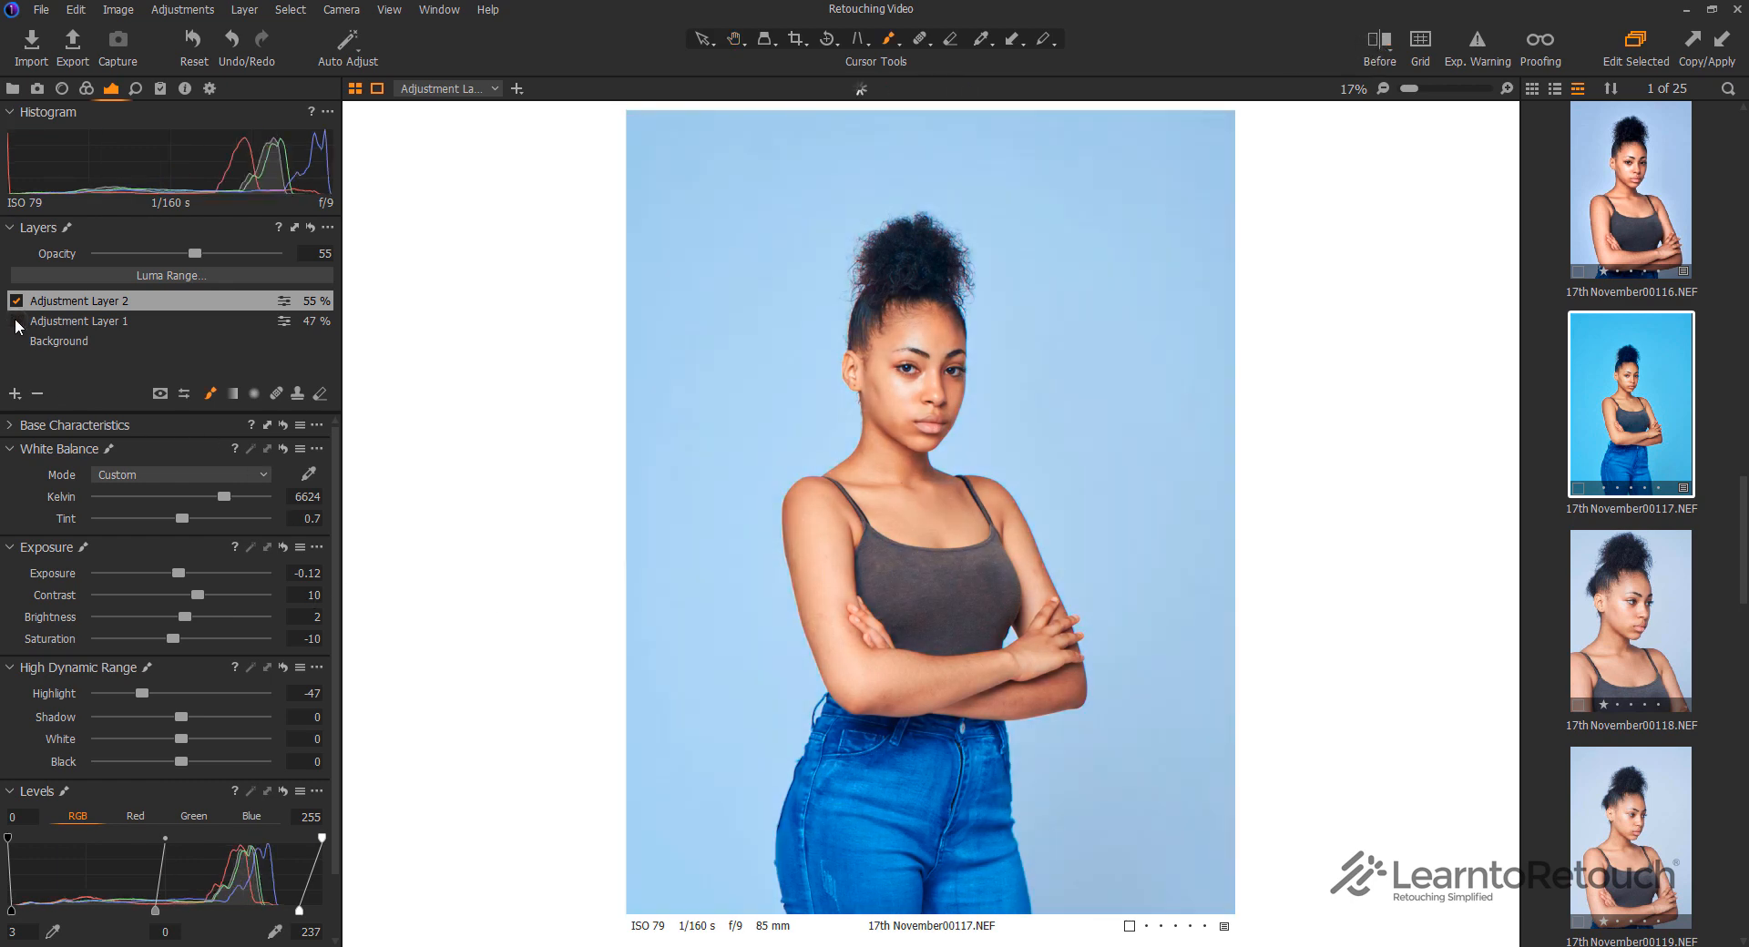
{"action": "left_click", "coordinate": [16, 321]}
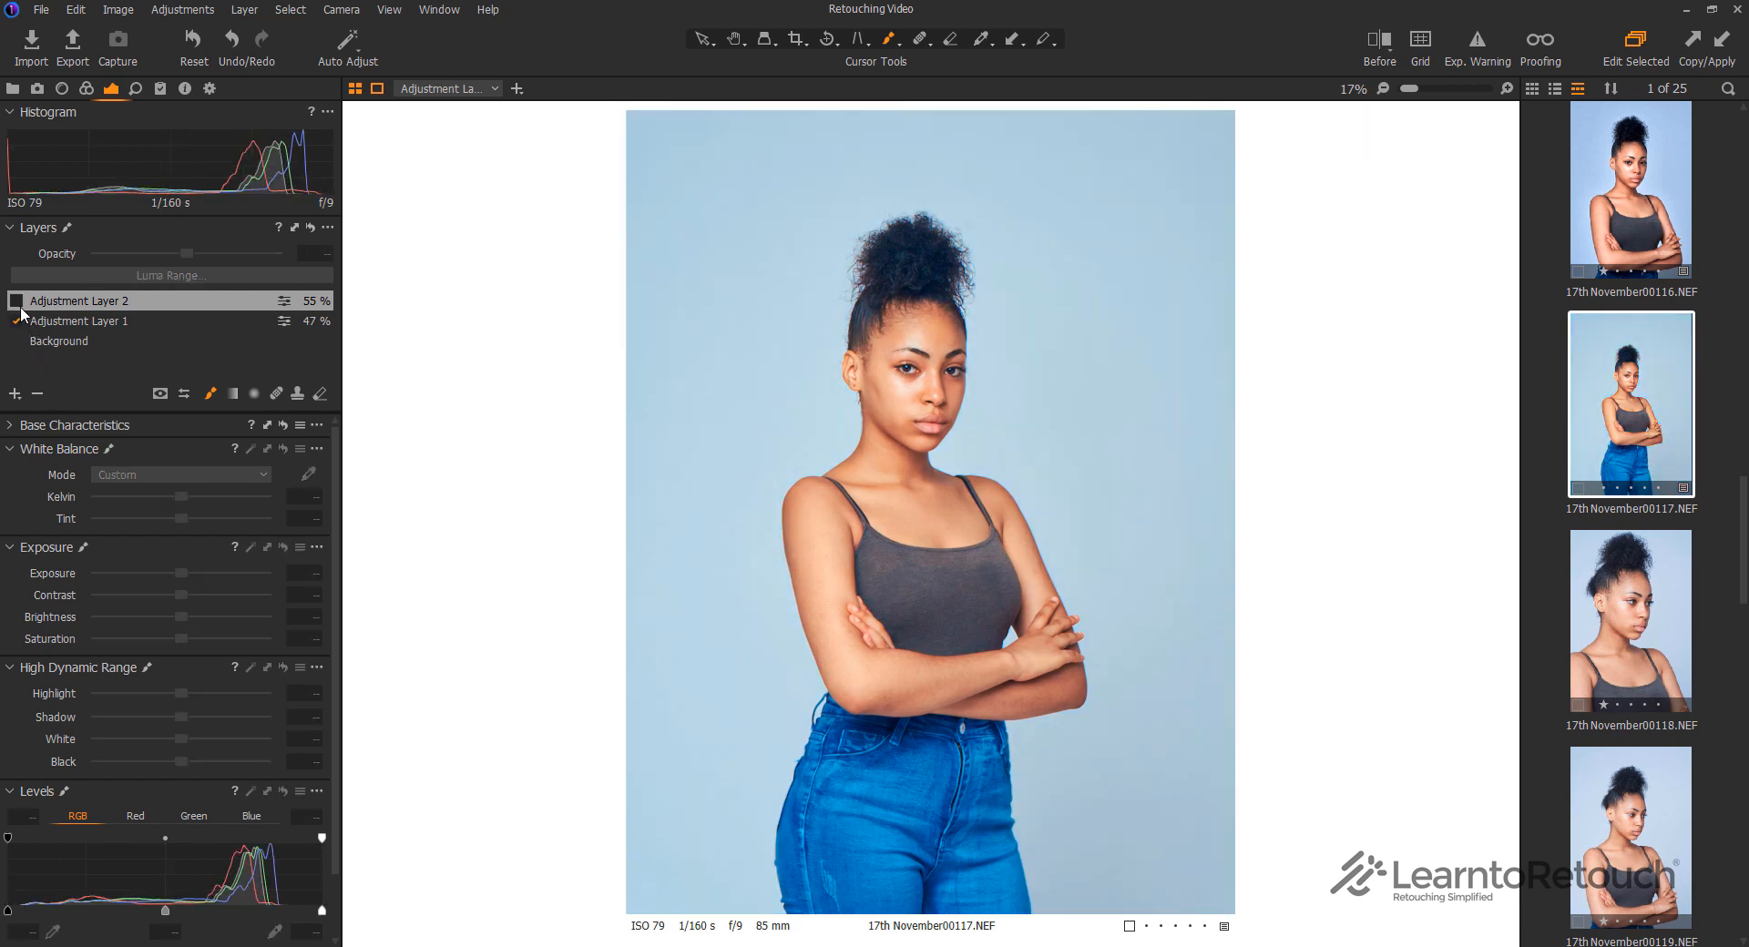
{"action": "left_click", "coordinate": [17, 302]}
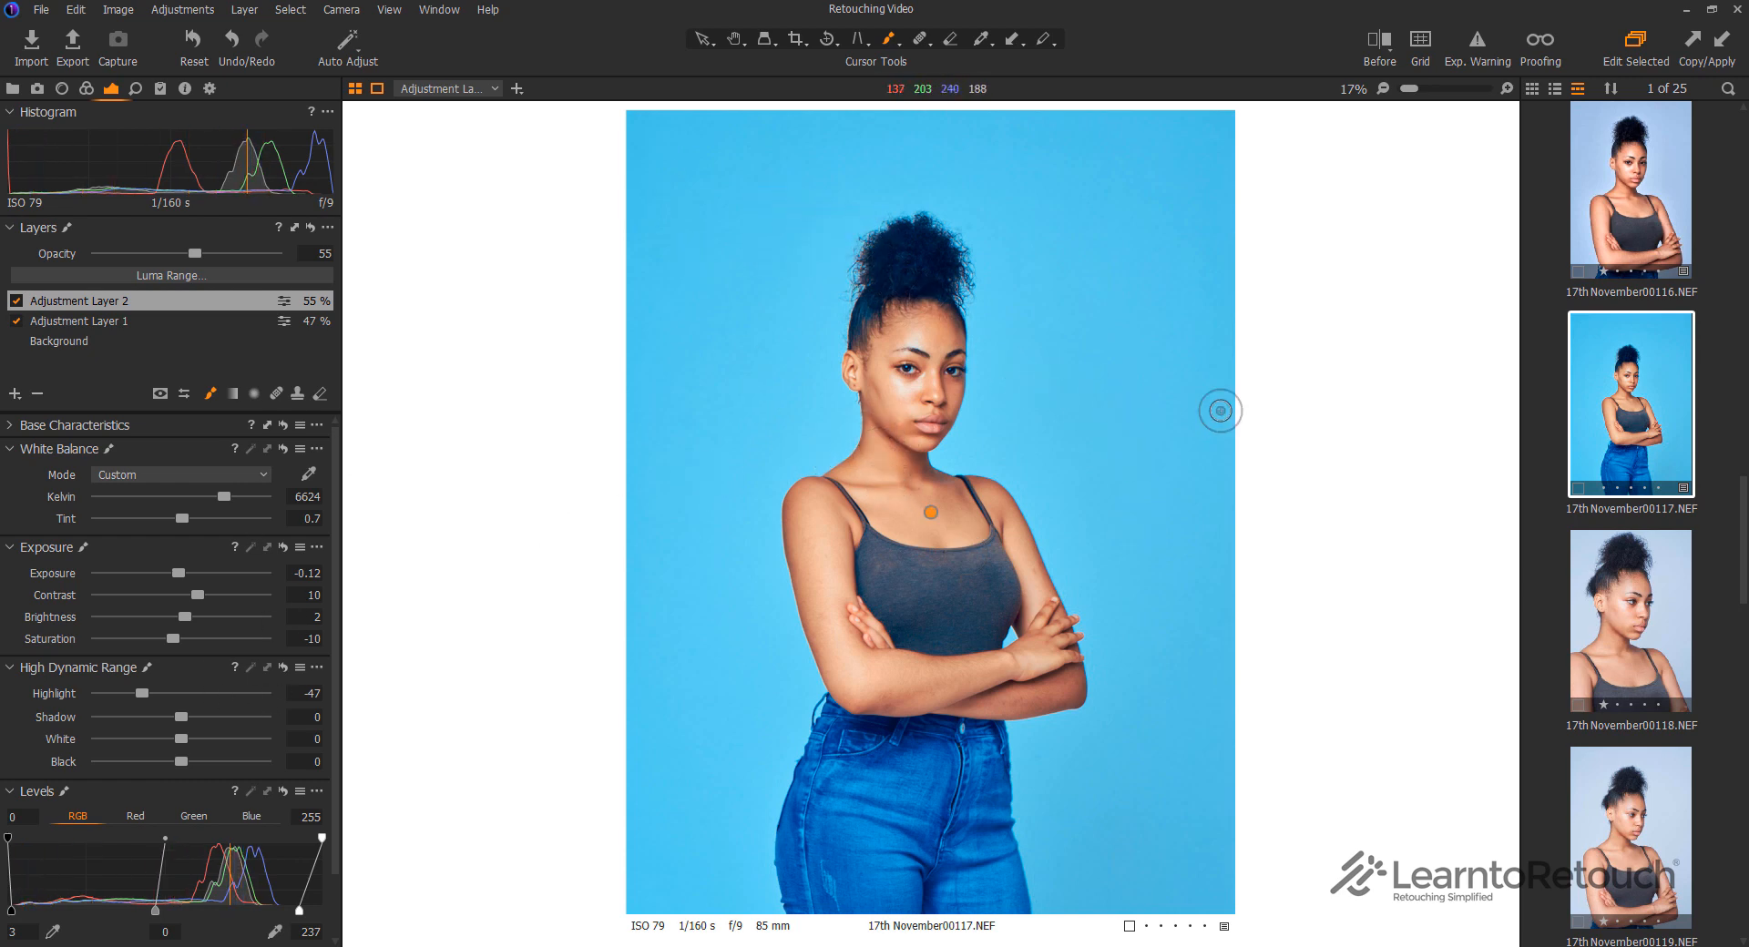
Browse the portrait thumbnails and open the image 17th November00112.NEF
{"action": "scroll", "coordinate": [1605, 757], "scroll_direction": "down", "scroll_amount": 3}
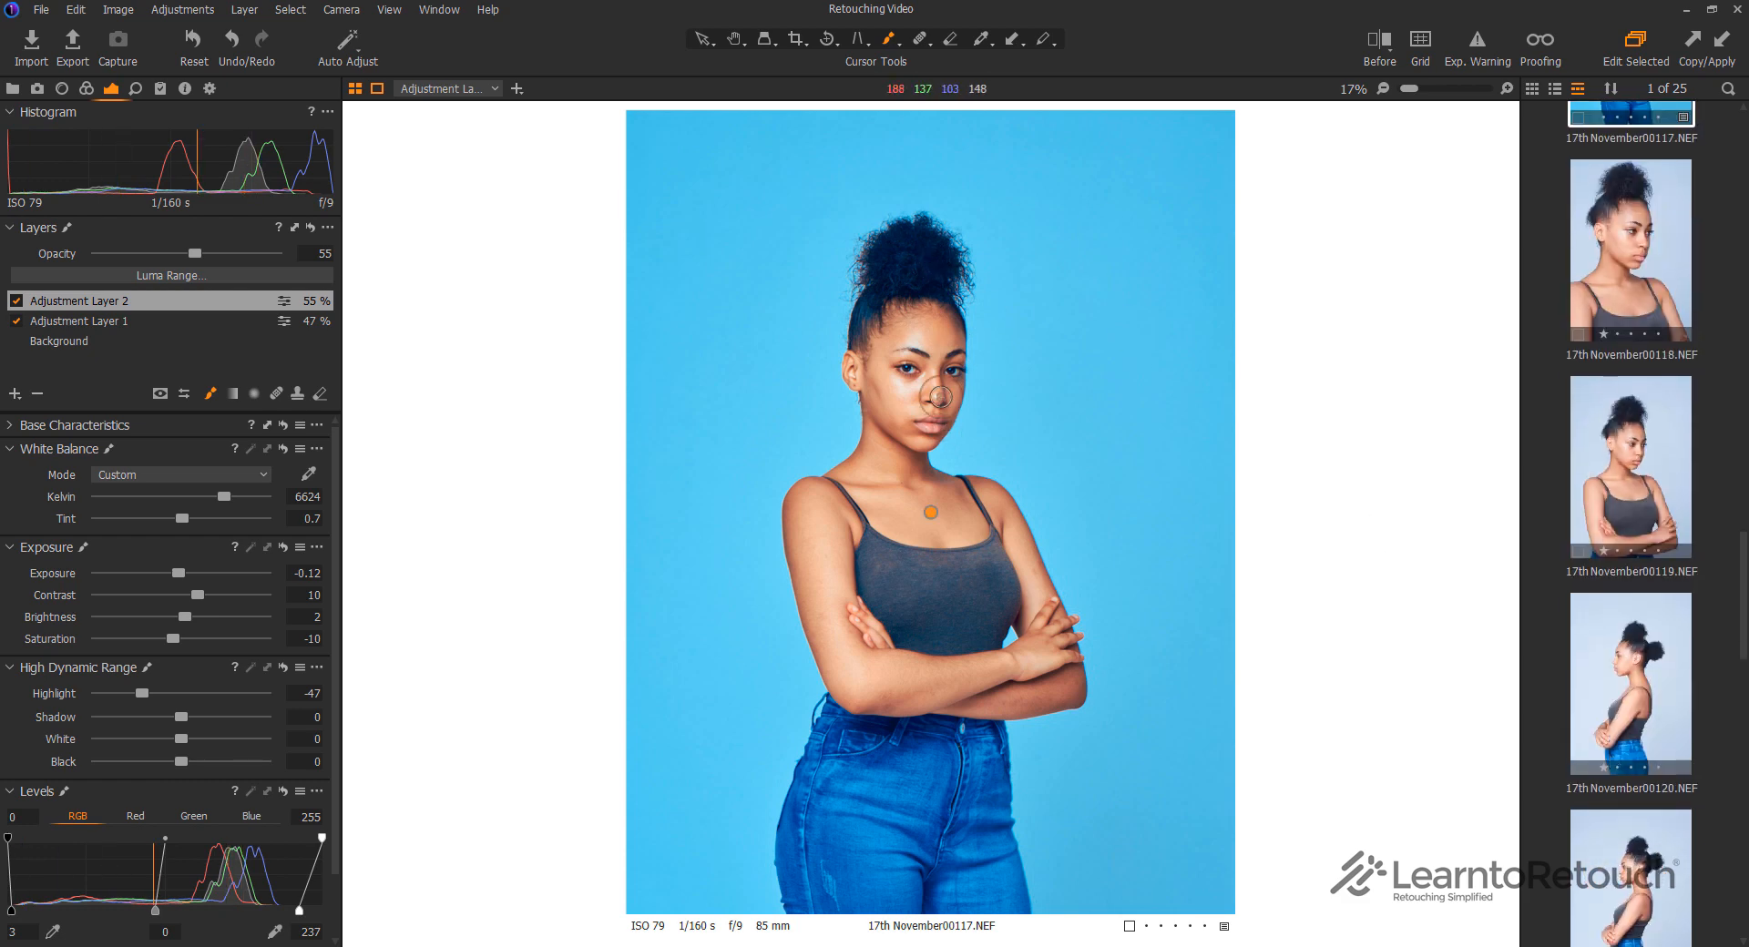
{"action": "scroll", "coordinate": [1614, 419], "scroll_direction": "down", "scroll_amount": 5}
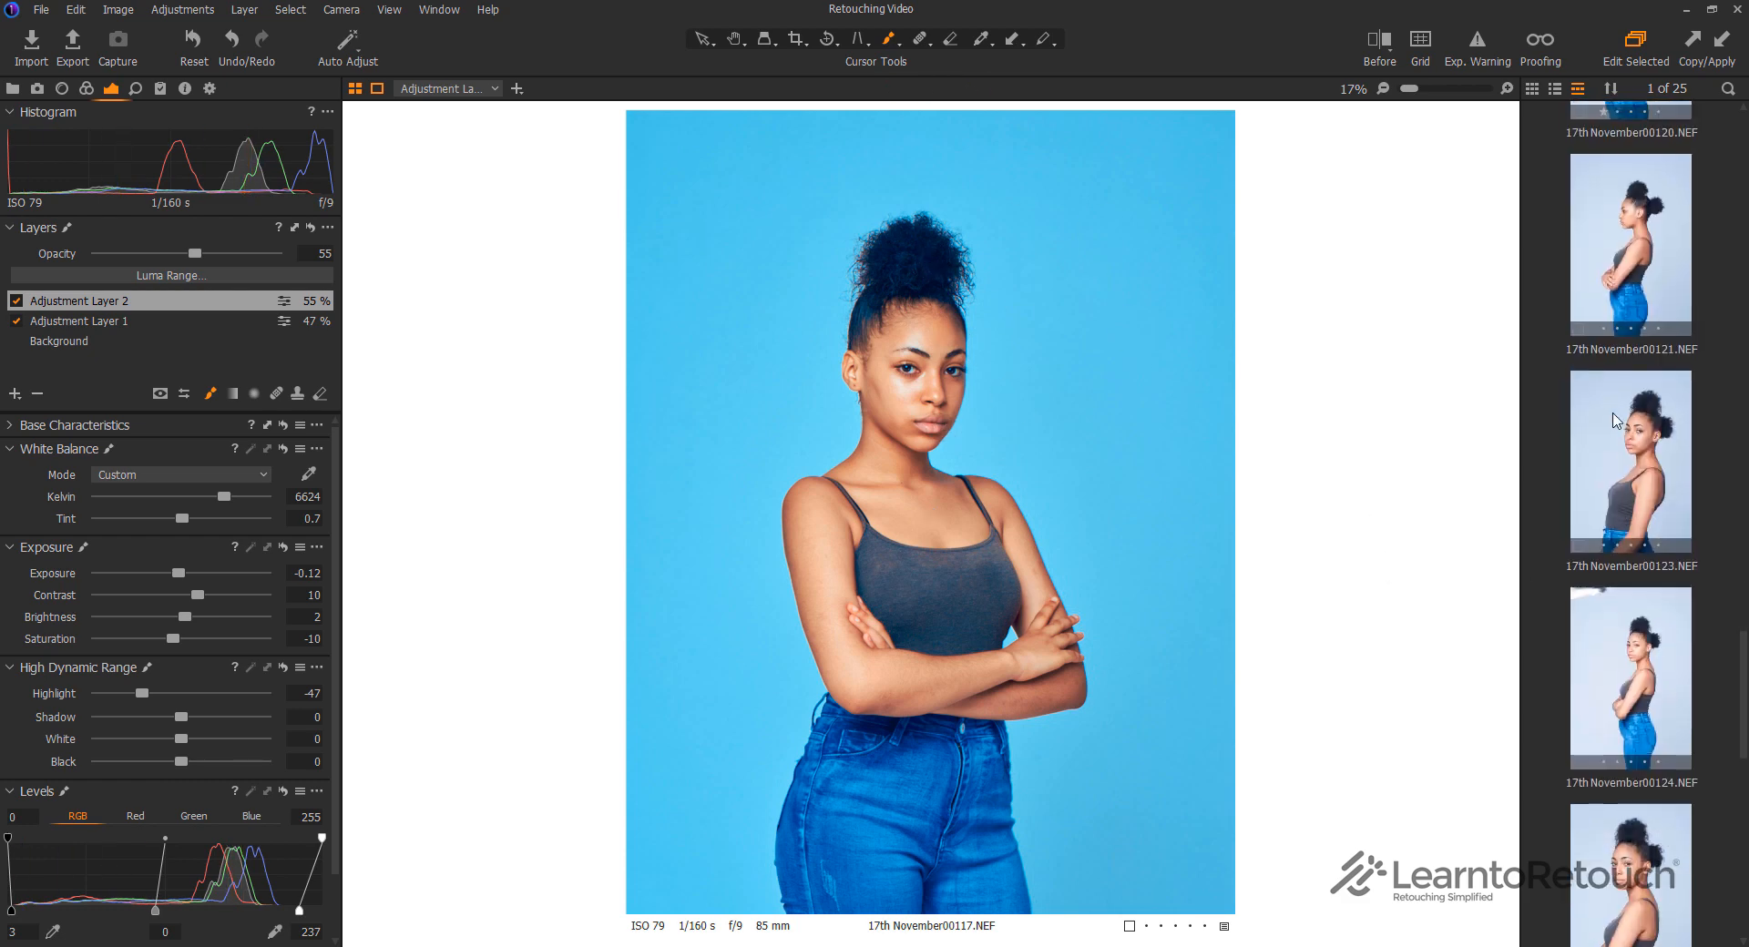
{"action": "scroll", "coordinate": [1614, 419], "scroll_direction": "up", "scroll_amount": 10}
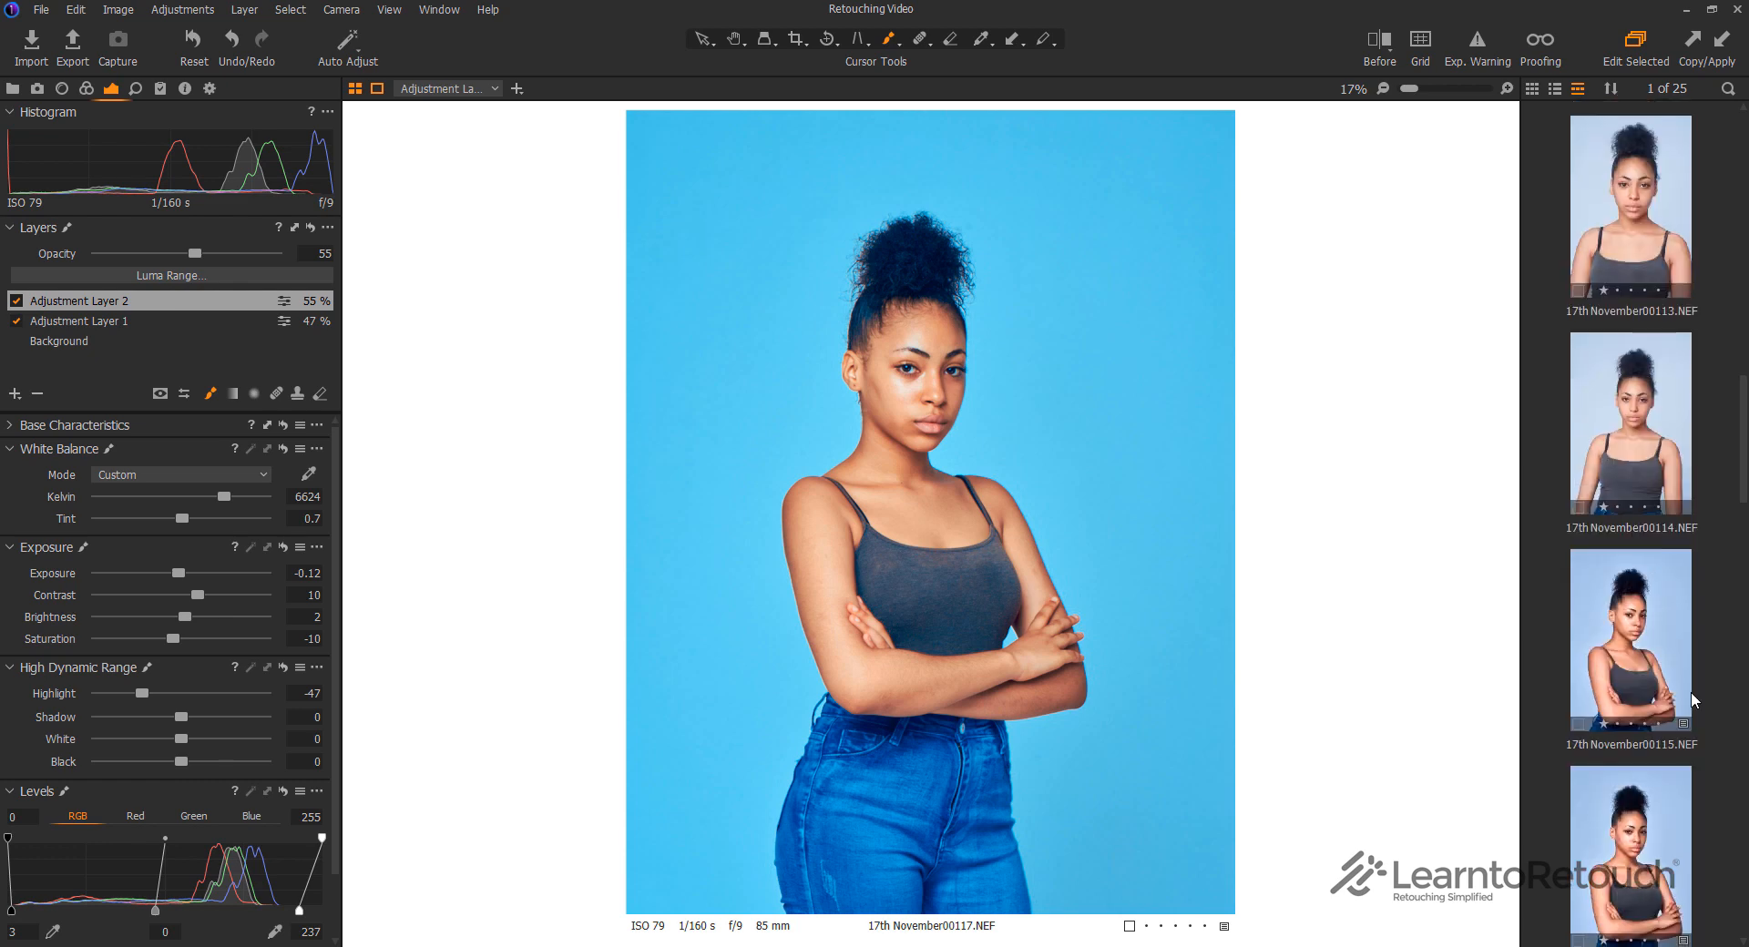
{"action": "scroll", "coordinate": [1685, 700], "scroll_direction": "up", "scroll_amount": 4}
{"action": "left_click", "coordinate": [1650, 521]}
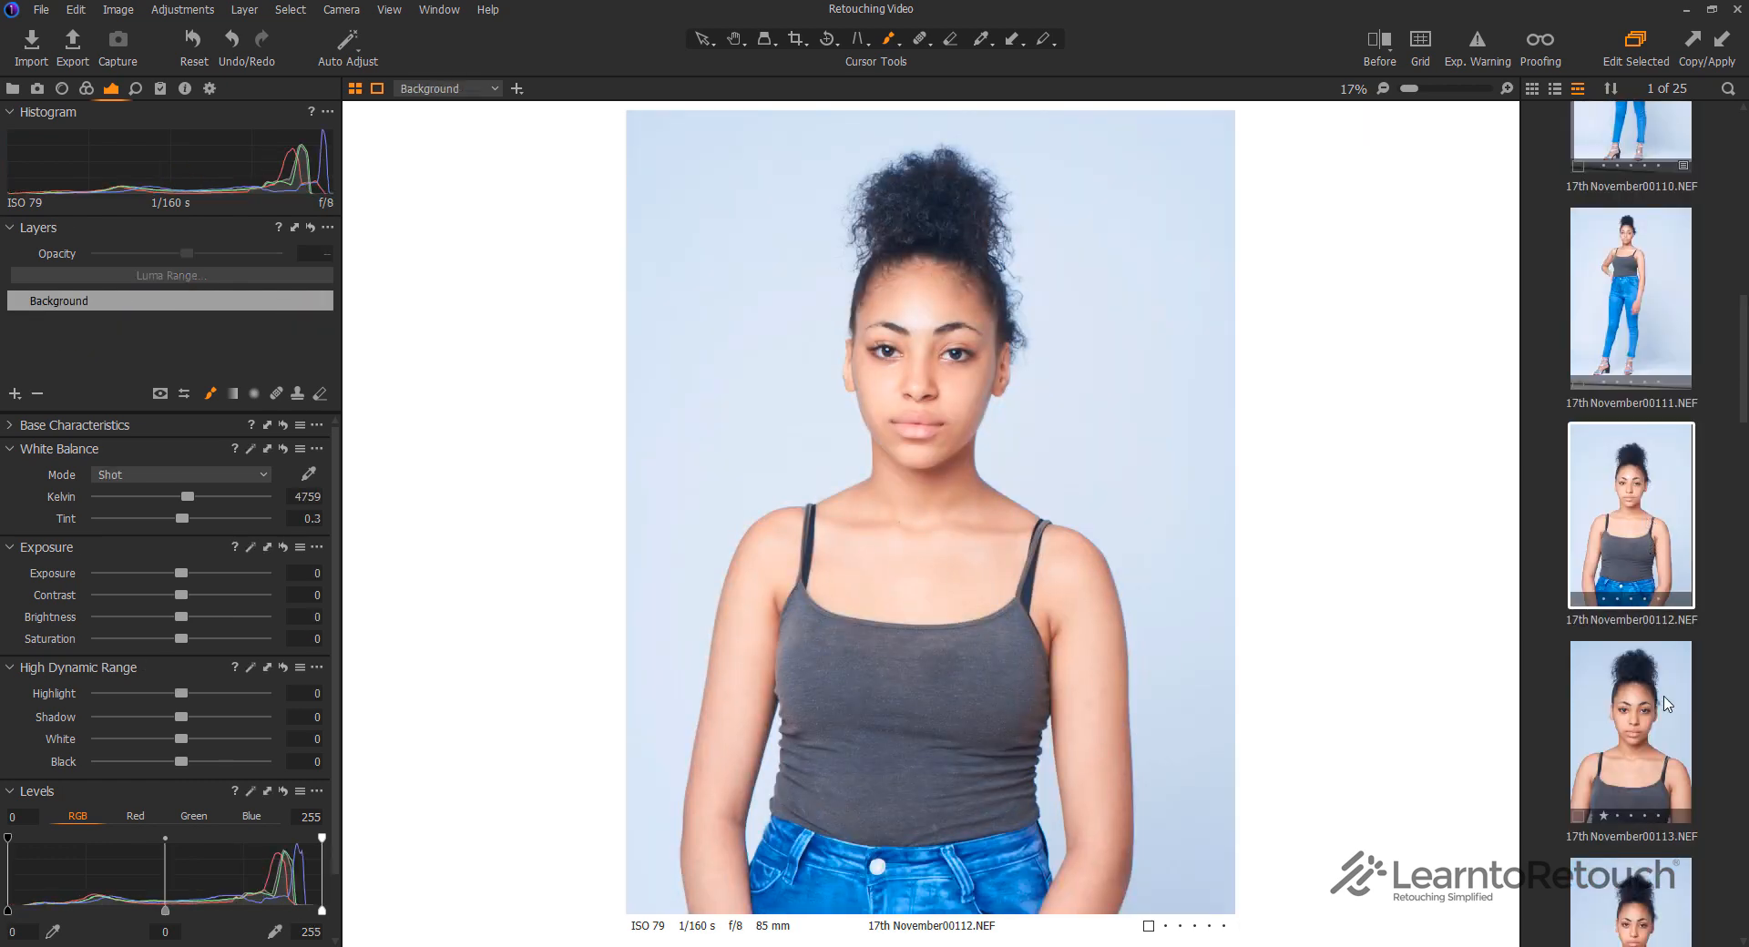
Open the image 17th November00116.NEF and reset all of its adjustments
{"action": "scroll", "coordinate": [1665, 674], "scroll_direction": "down", "scroll_amount": 8}
{"action": "left_click", "coordinate": [1608, 300]}
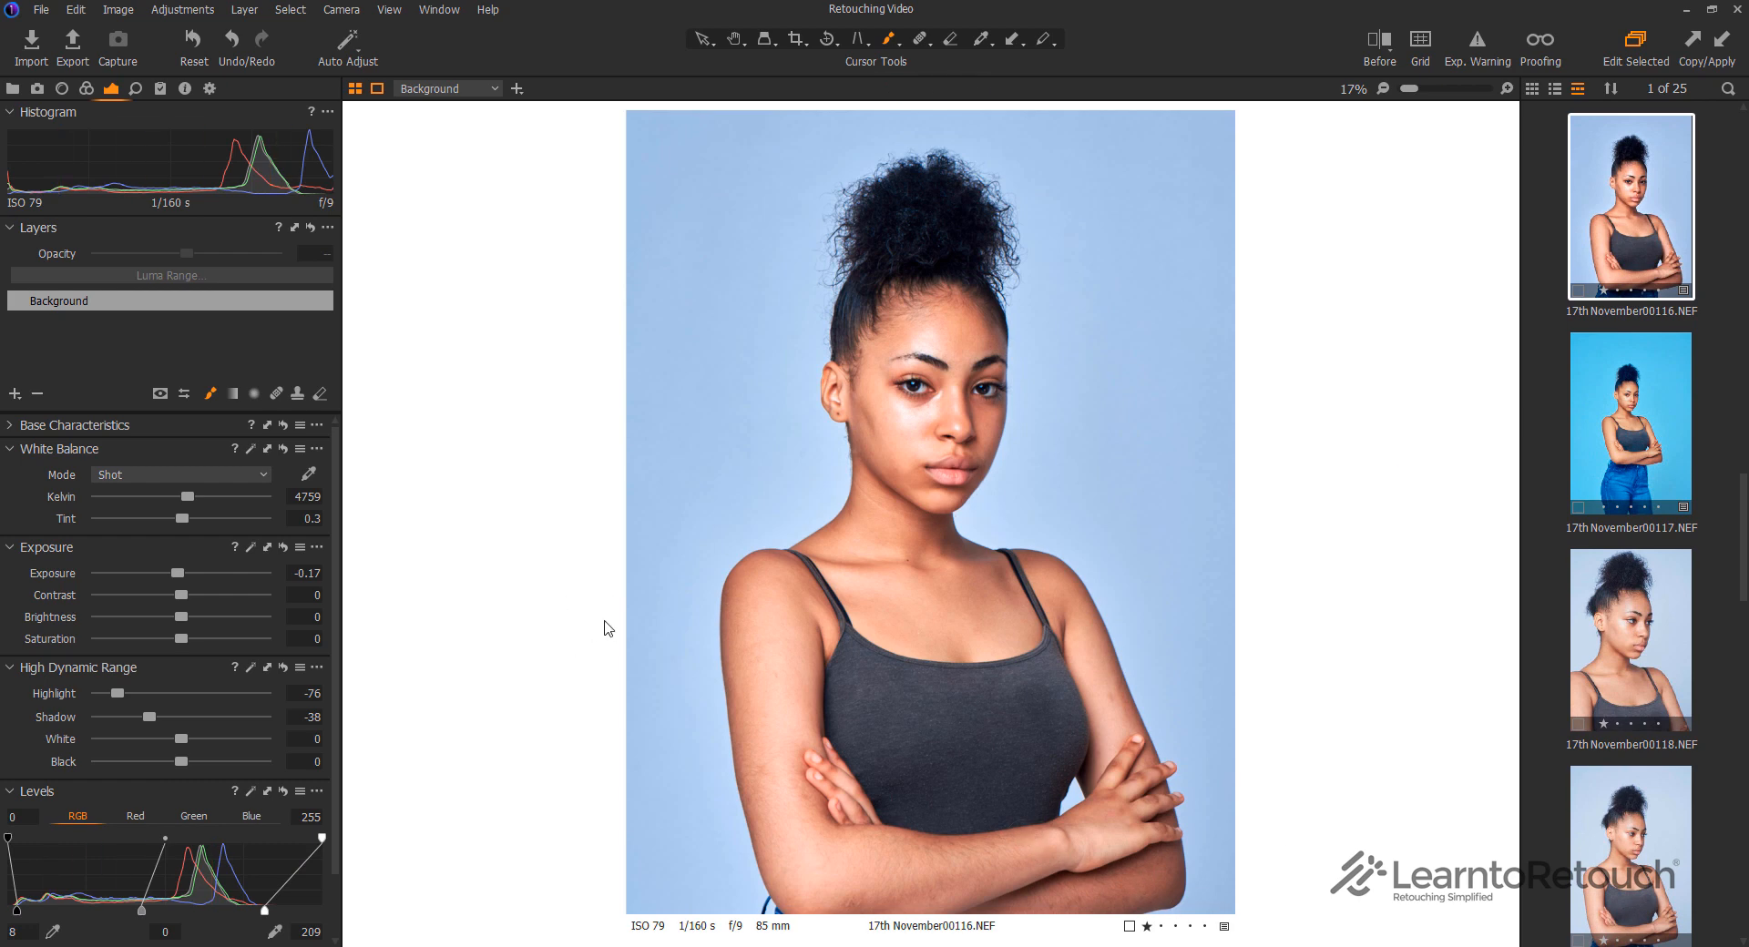
{"action": "left_click", "coordinate": [204, 42]}
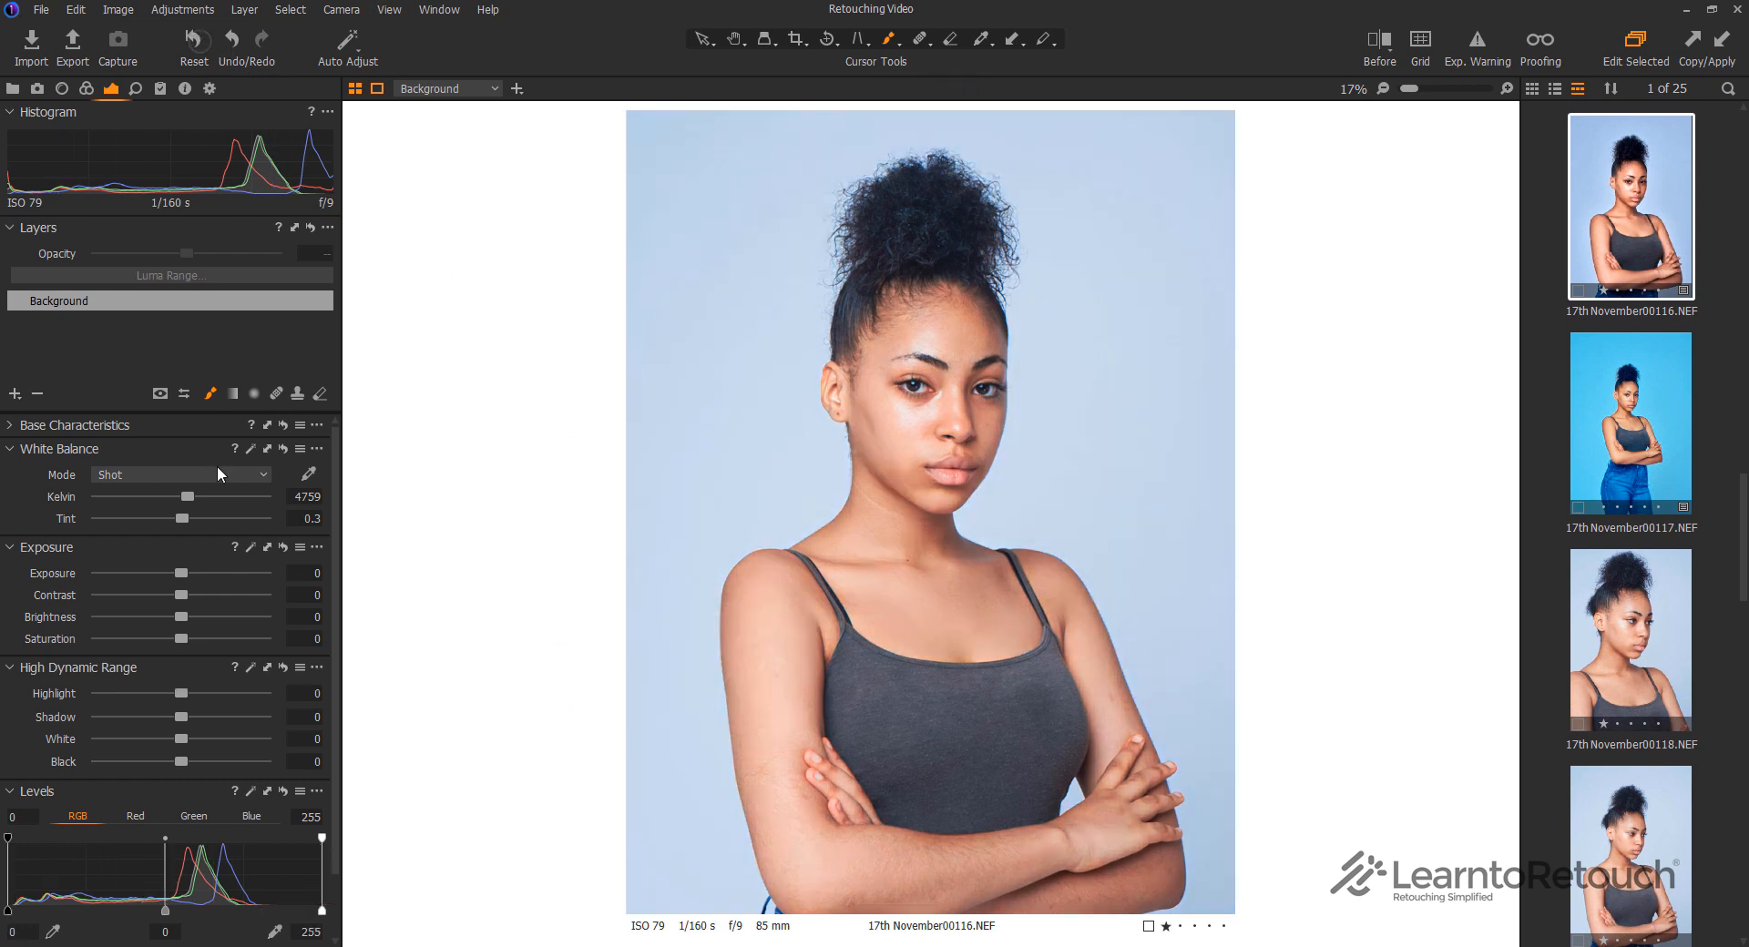
{"action": "left_click", "coordinate": [16, 393]}
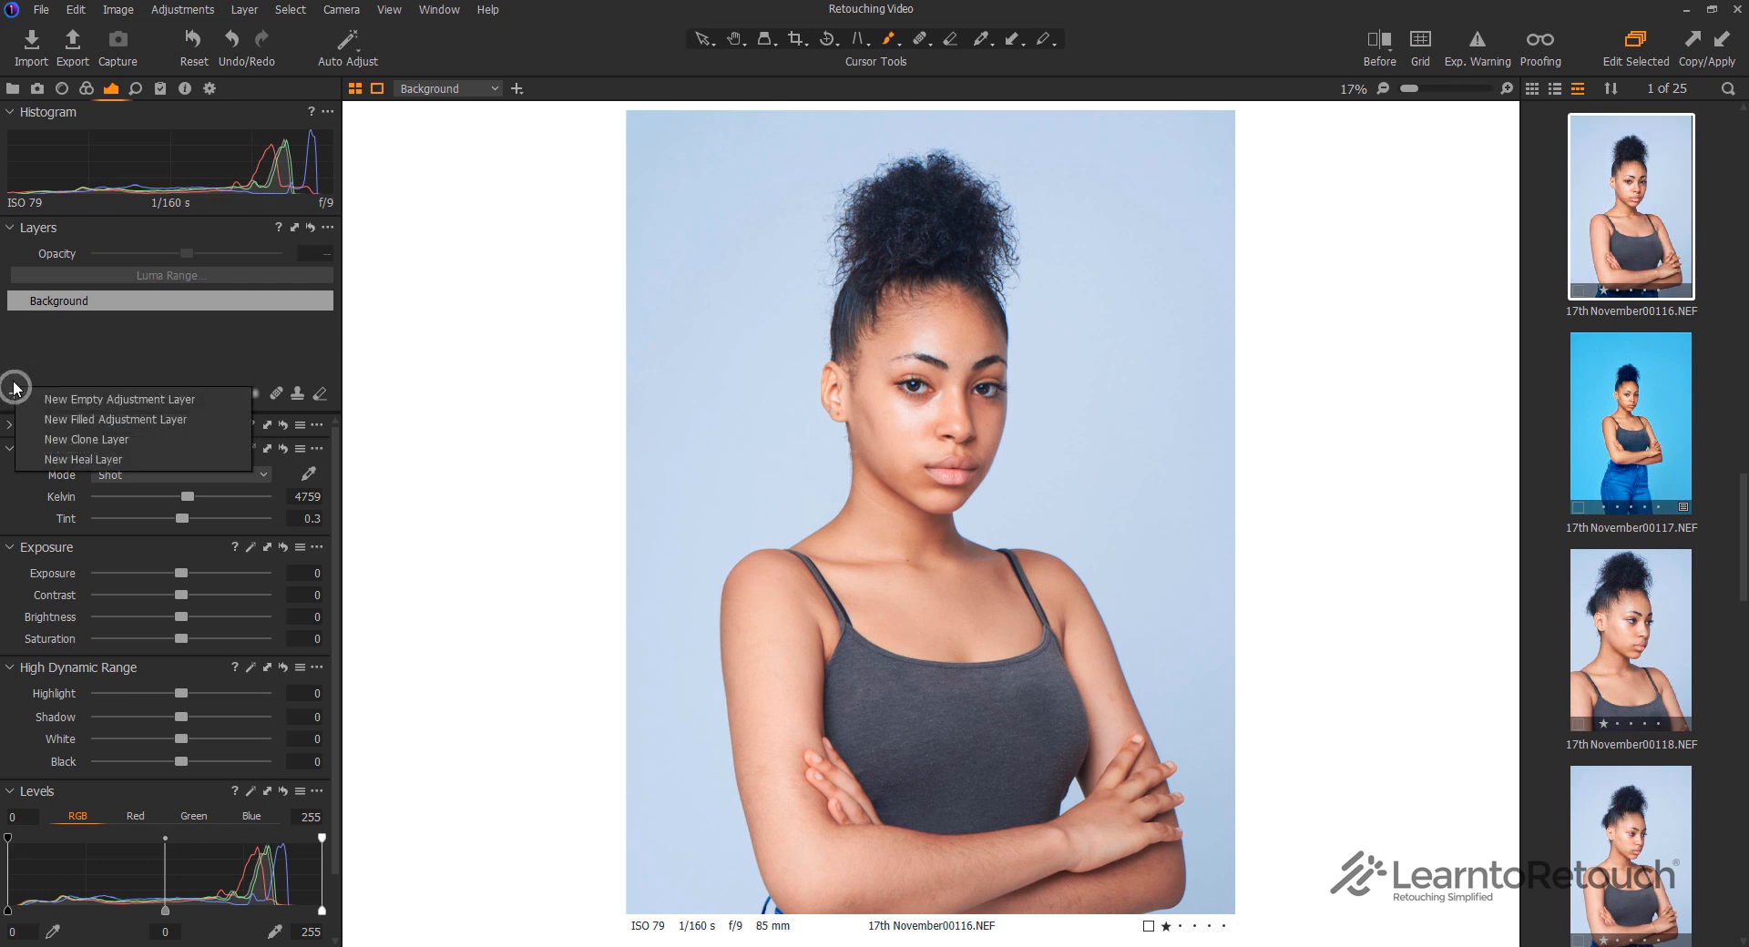
{"action": "left_click", "coordinate": [104, 401]}
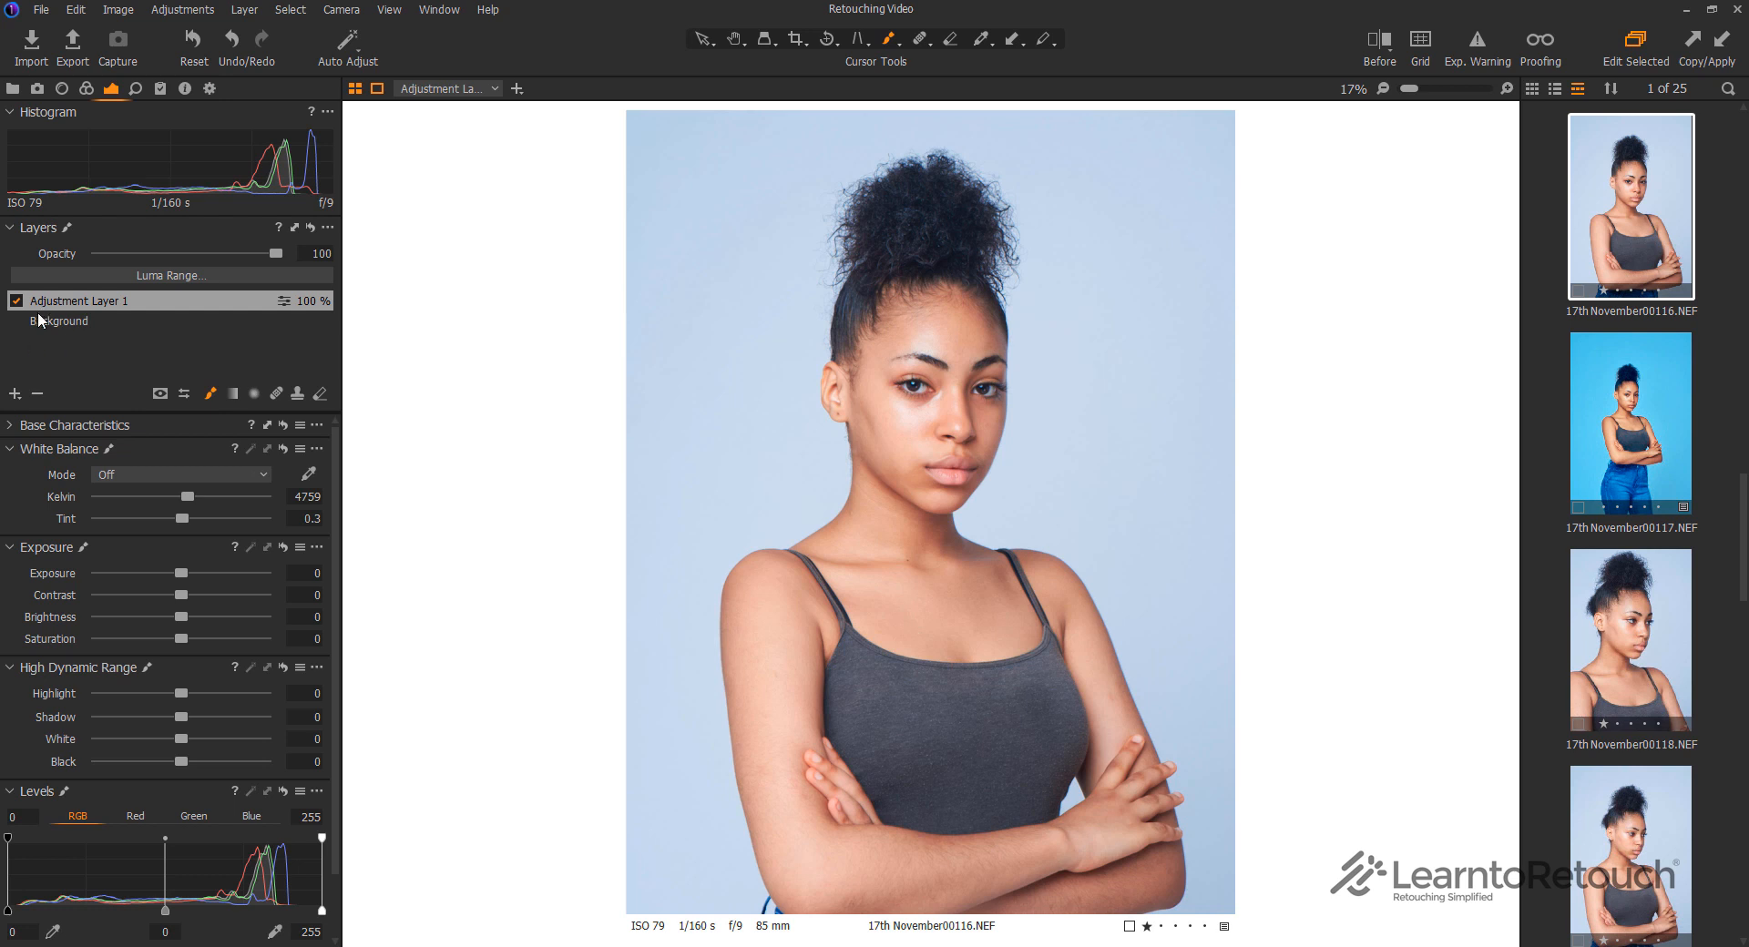
{"action": "left_click", "coordinate": [38, 392]}
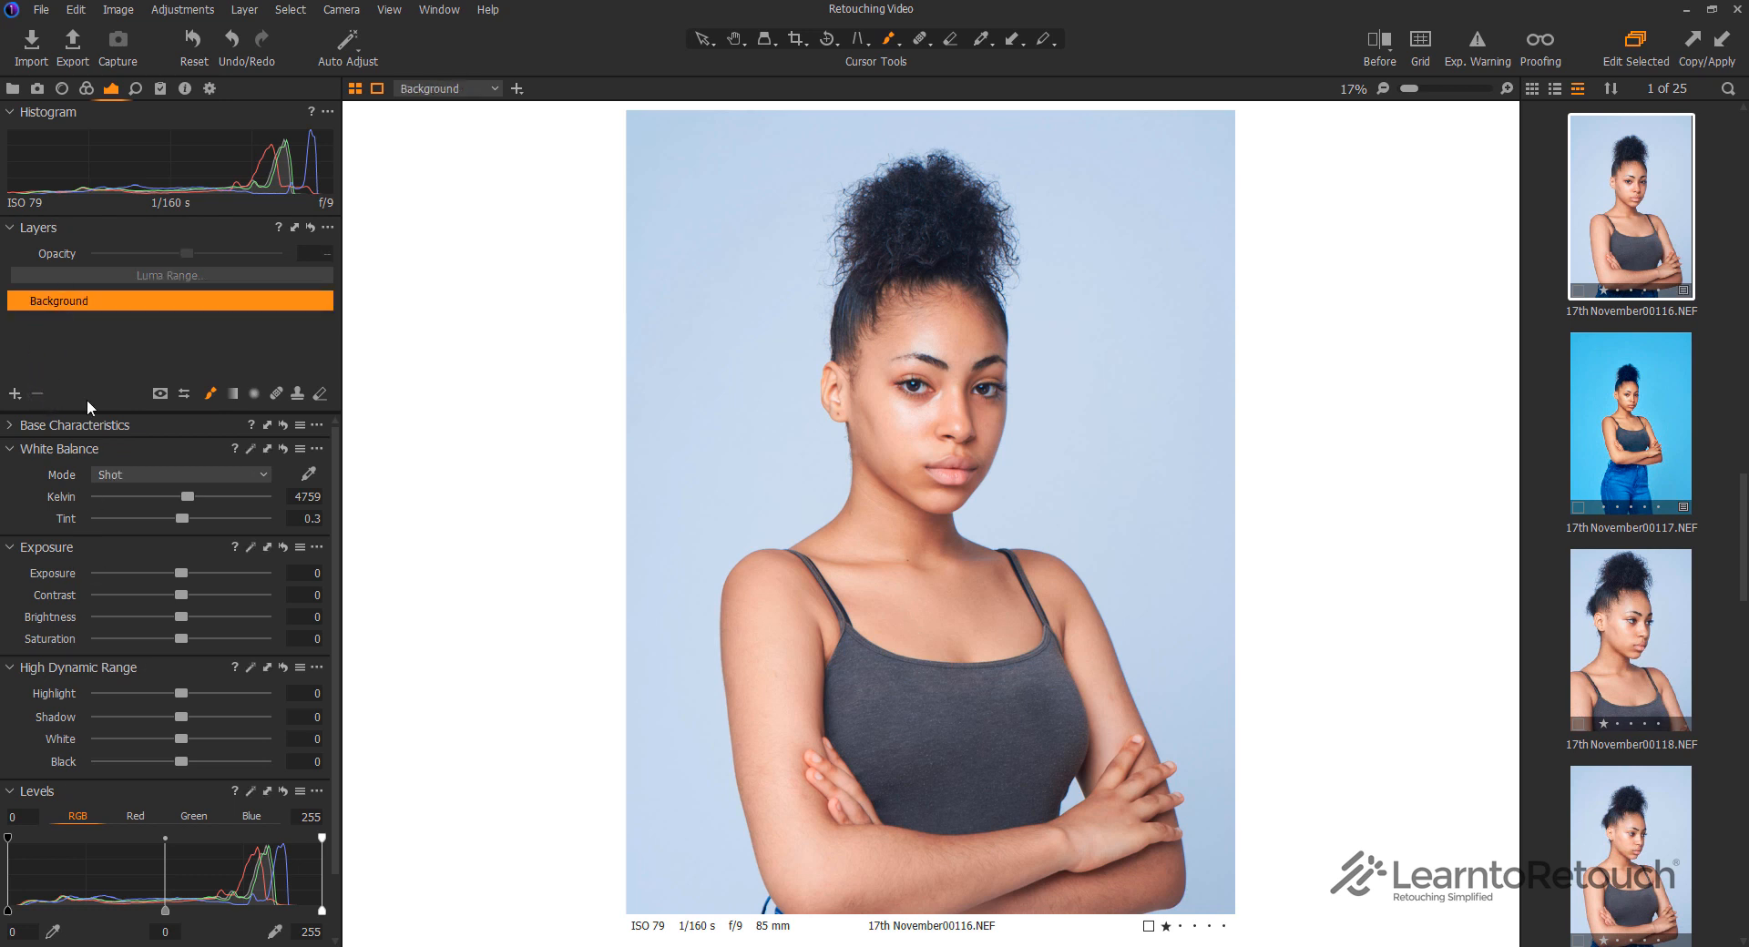
Add an empty adjustment layer and show its mask with a brushed stroke down the middle of the face
{"action": "left_click", "coordinate": [18, 394]}
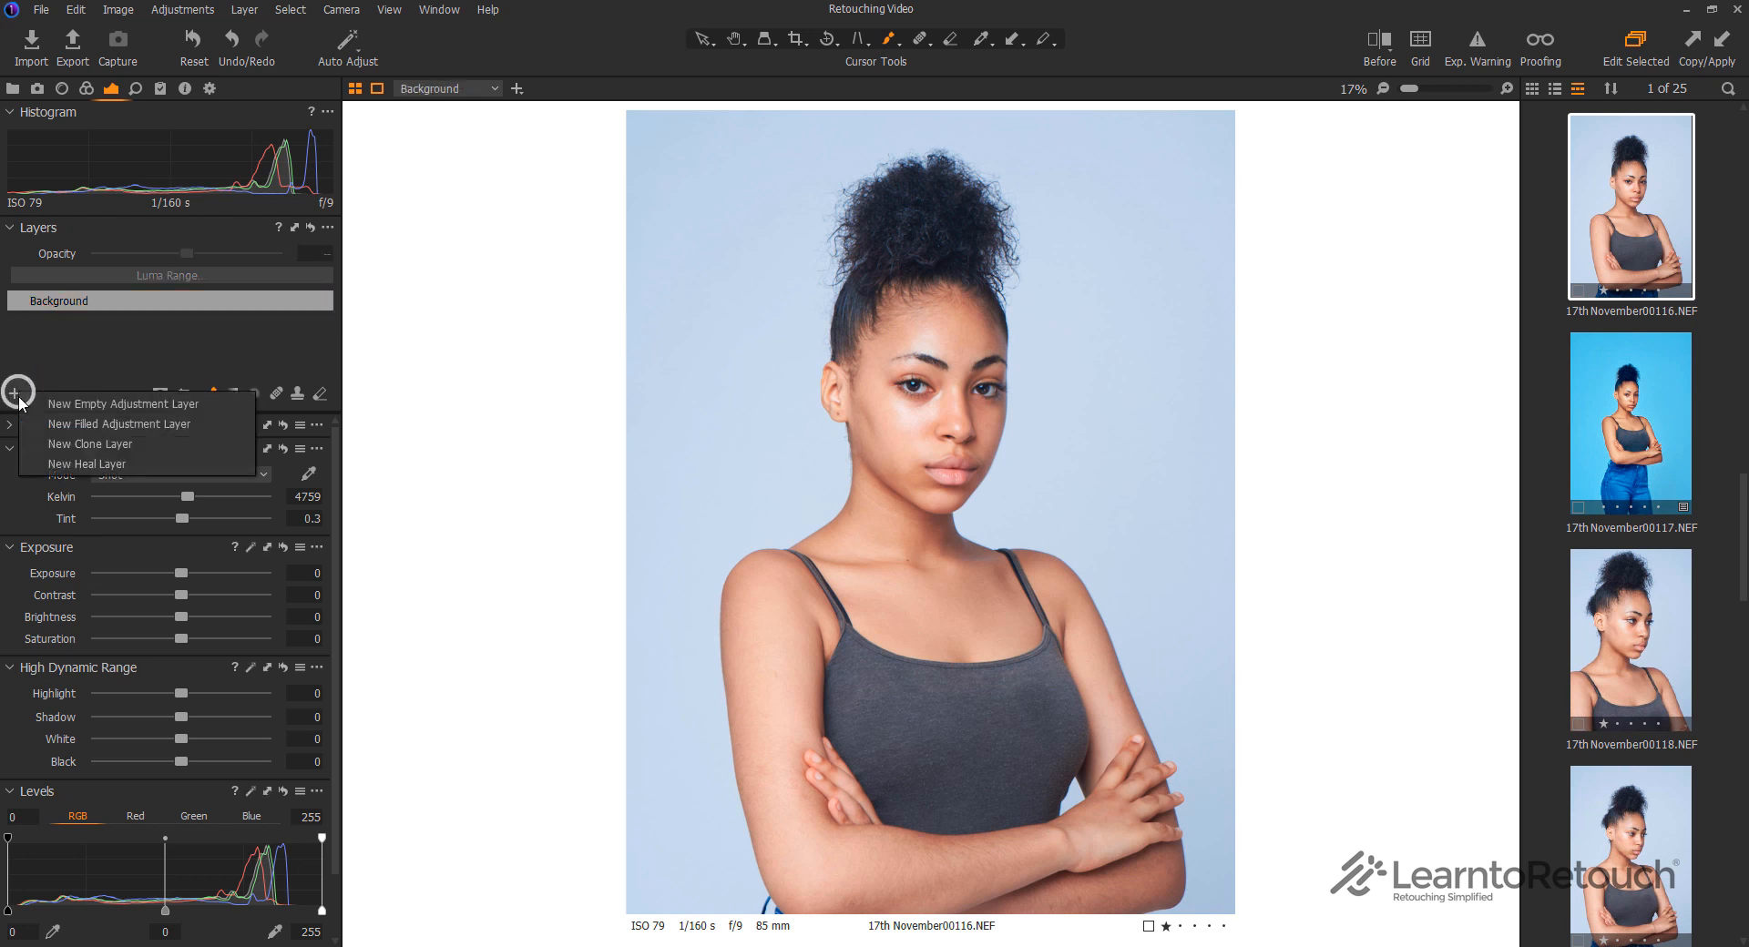
{"action": "left_click", "coordinate": [102, 402]}
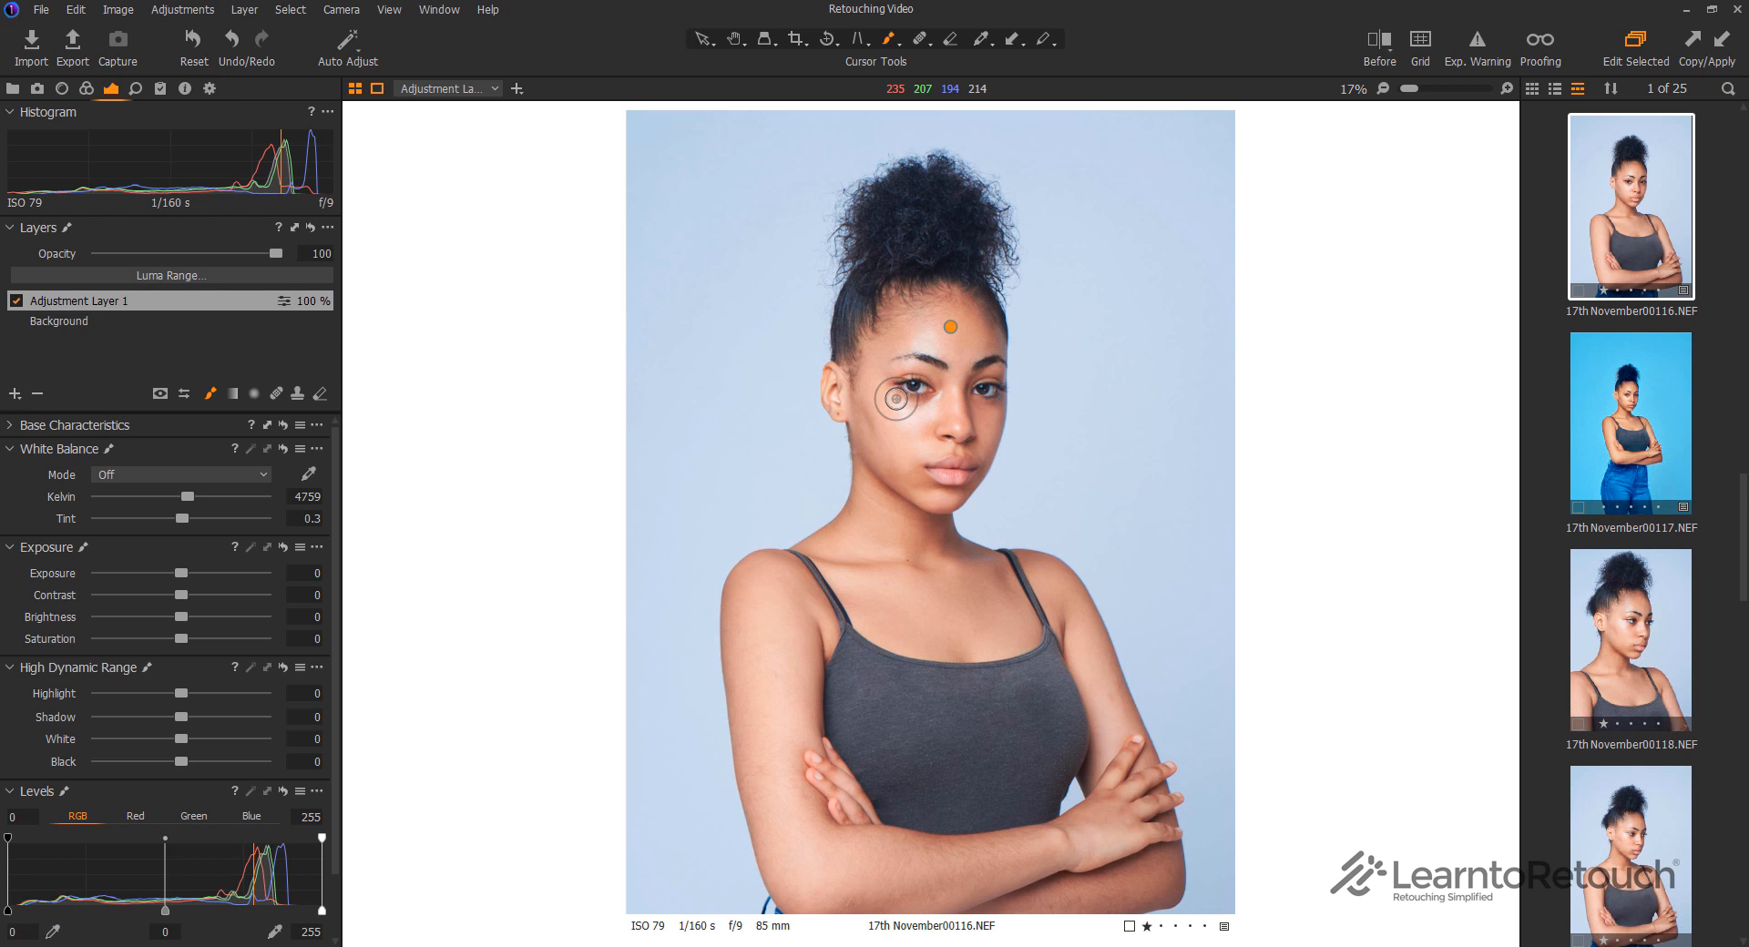
{"action": "key", "text": "m"}
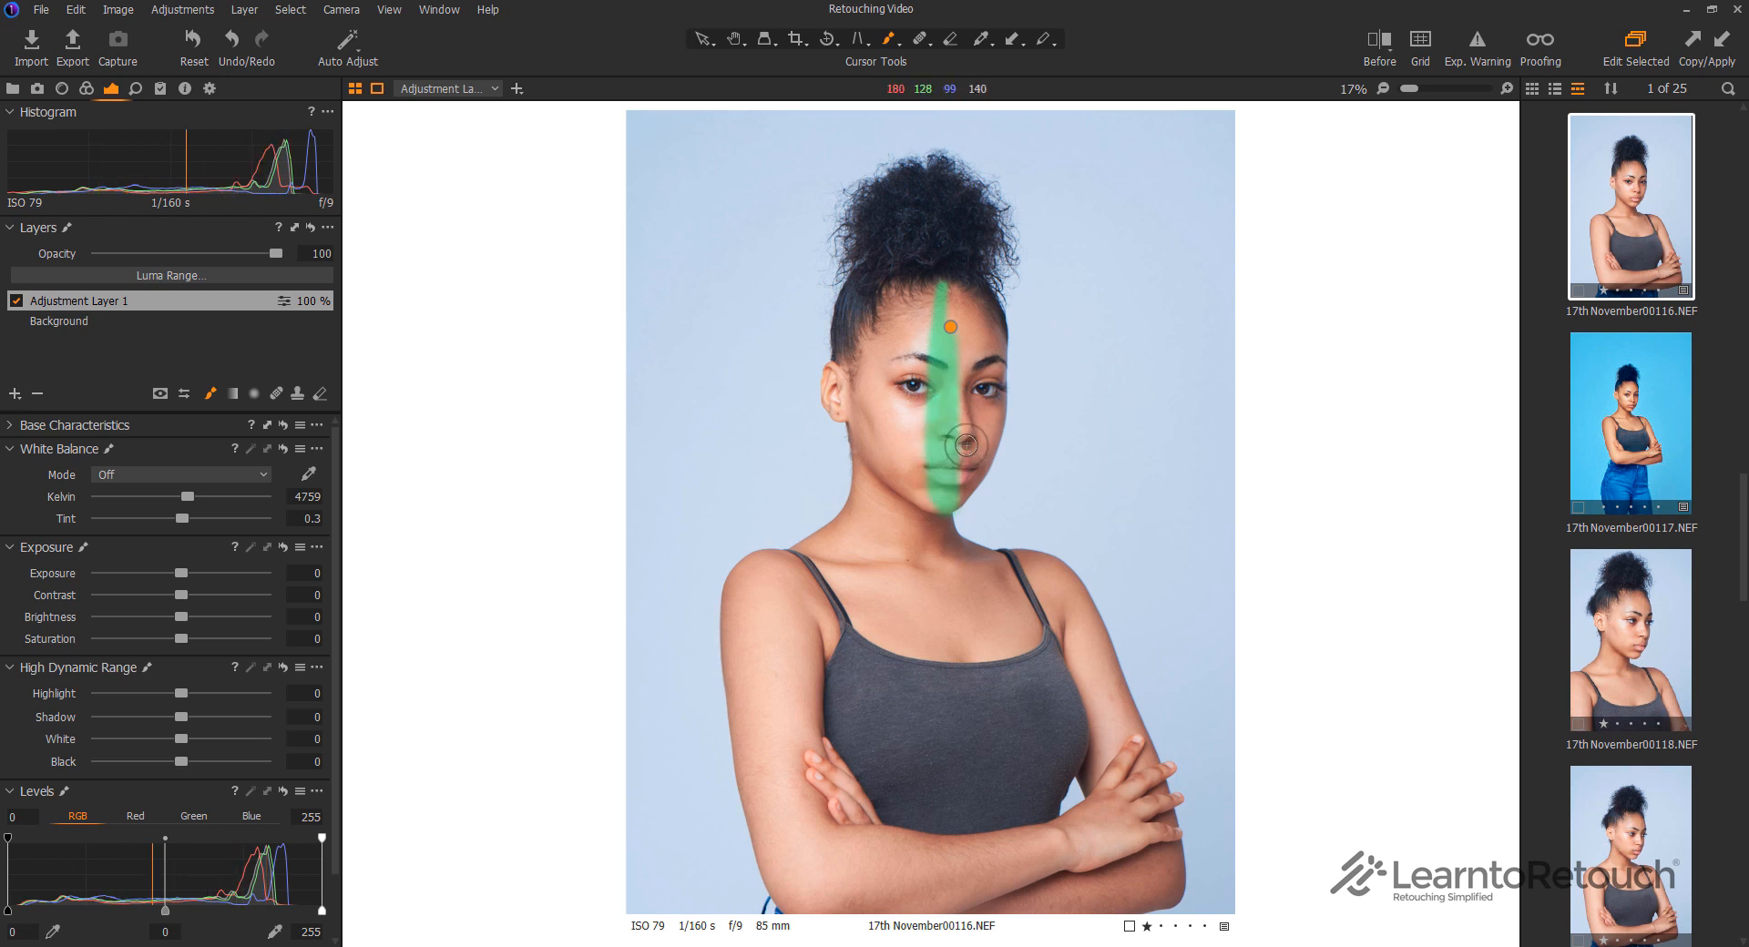
Examine the layer mask colour choices and mask opacity setting in the Appearance preferences
{"action": "left_click", "coordinate": [76, 10]}
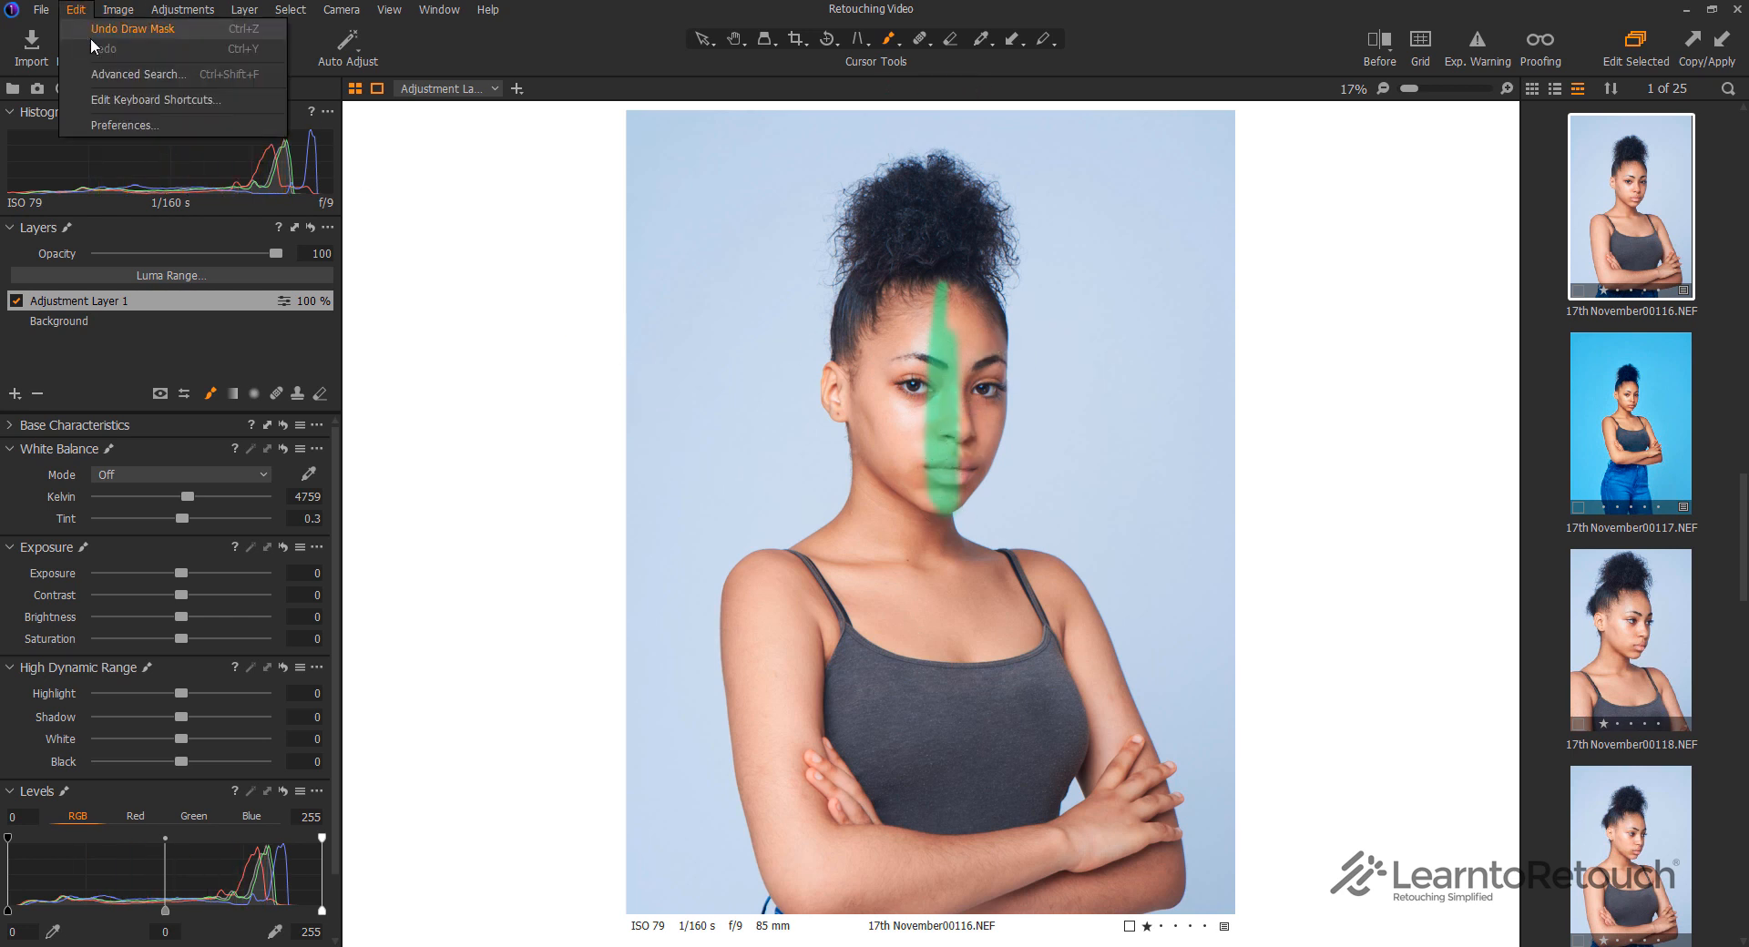
{"action": "left_click", "coordinate": [158, 120]}
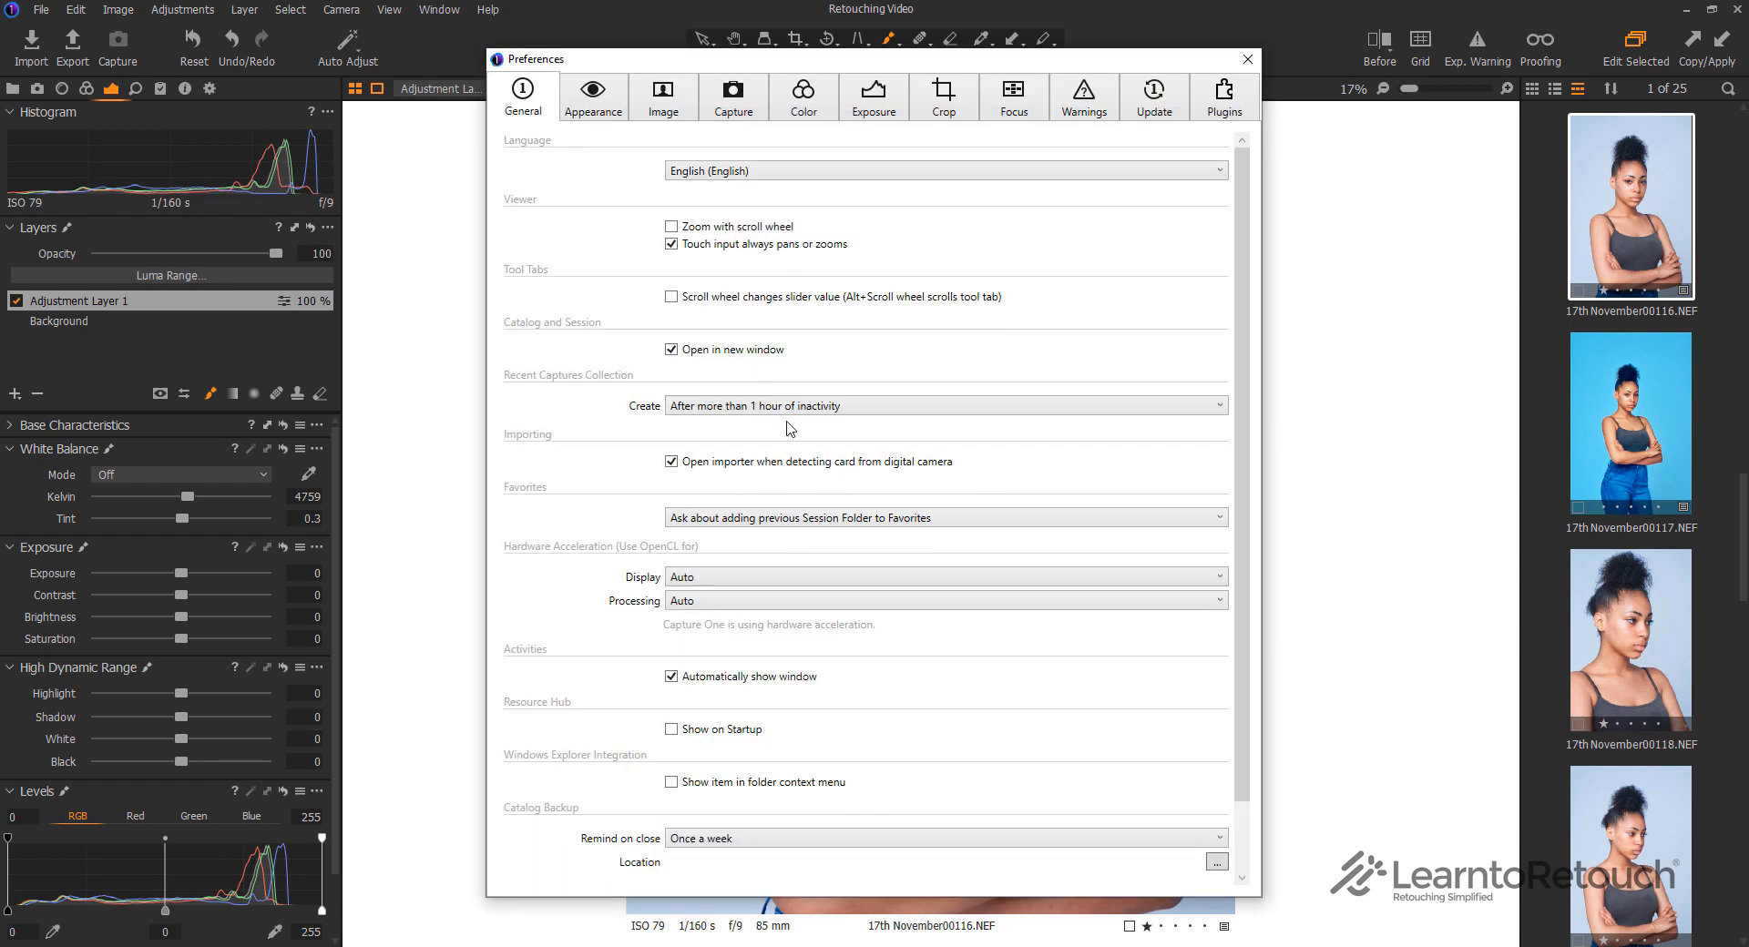
{"action": "left_click", "coordinate": [610, 110]}
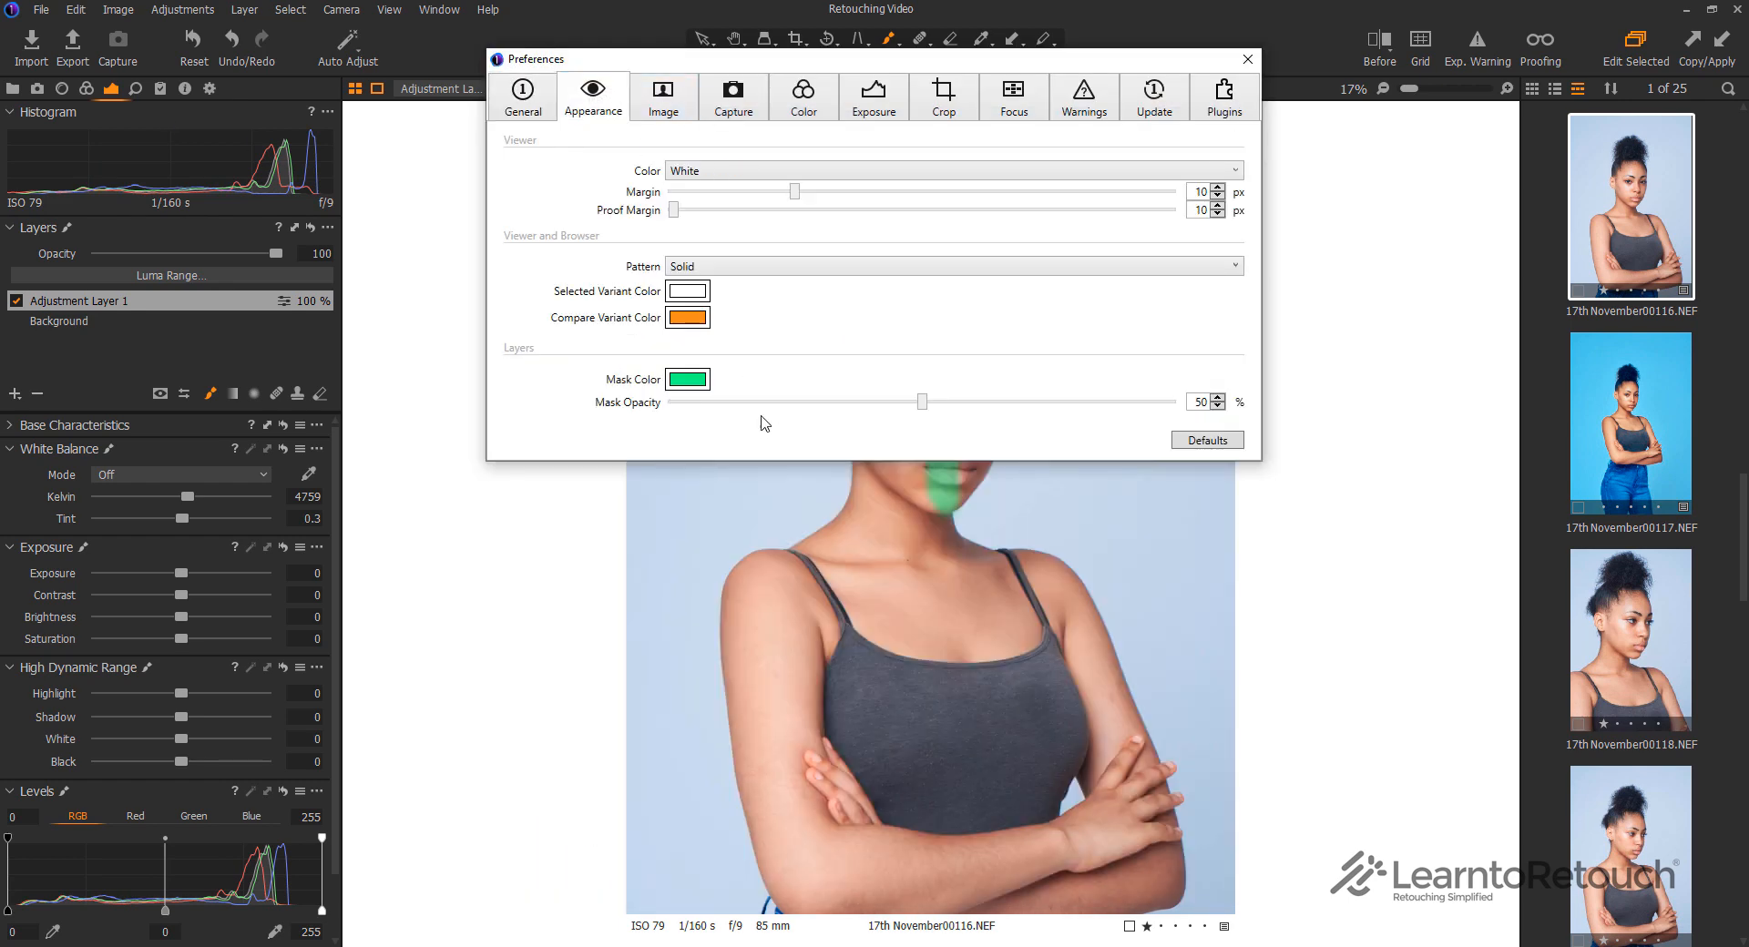
{"action": "left_click", "coordinate": [694, 387]}
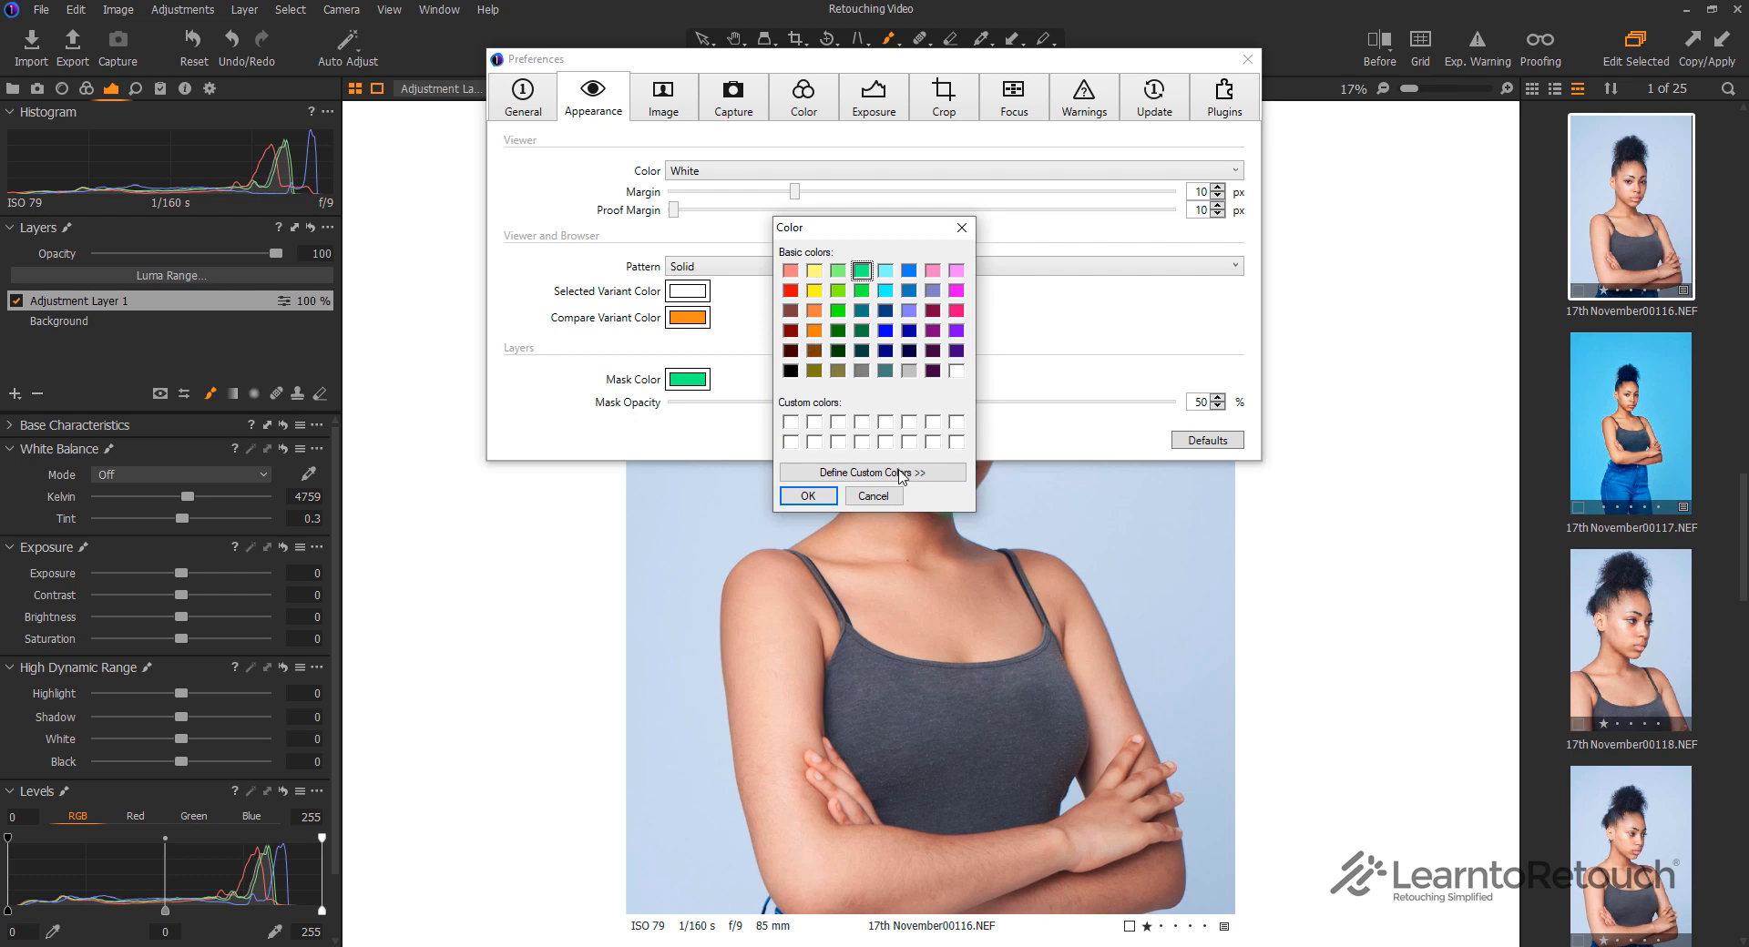
{"action": "left_click", "coordinate": [897, 500]}
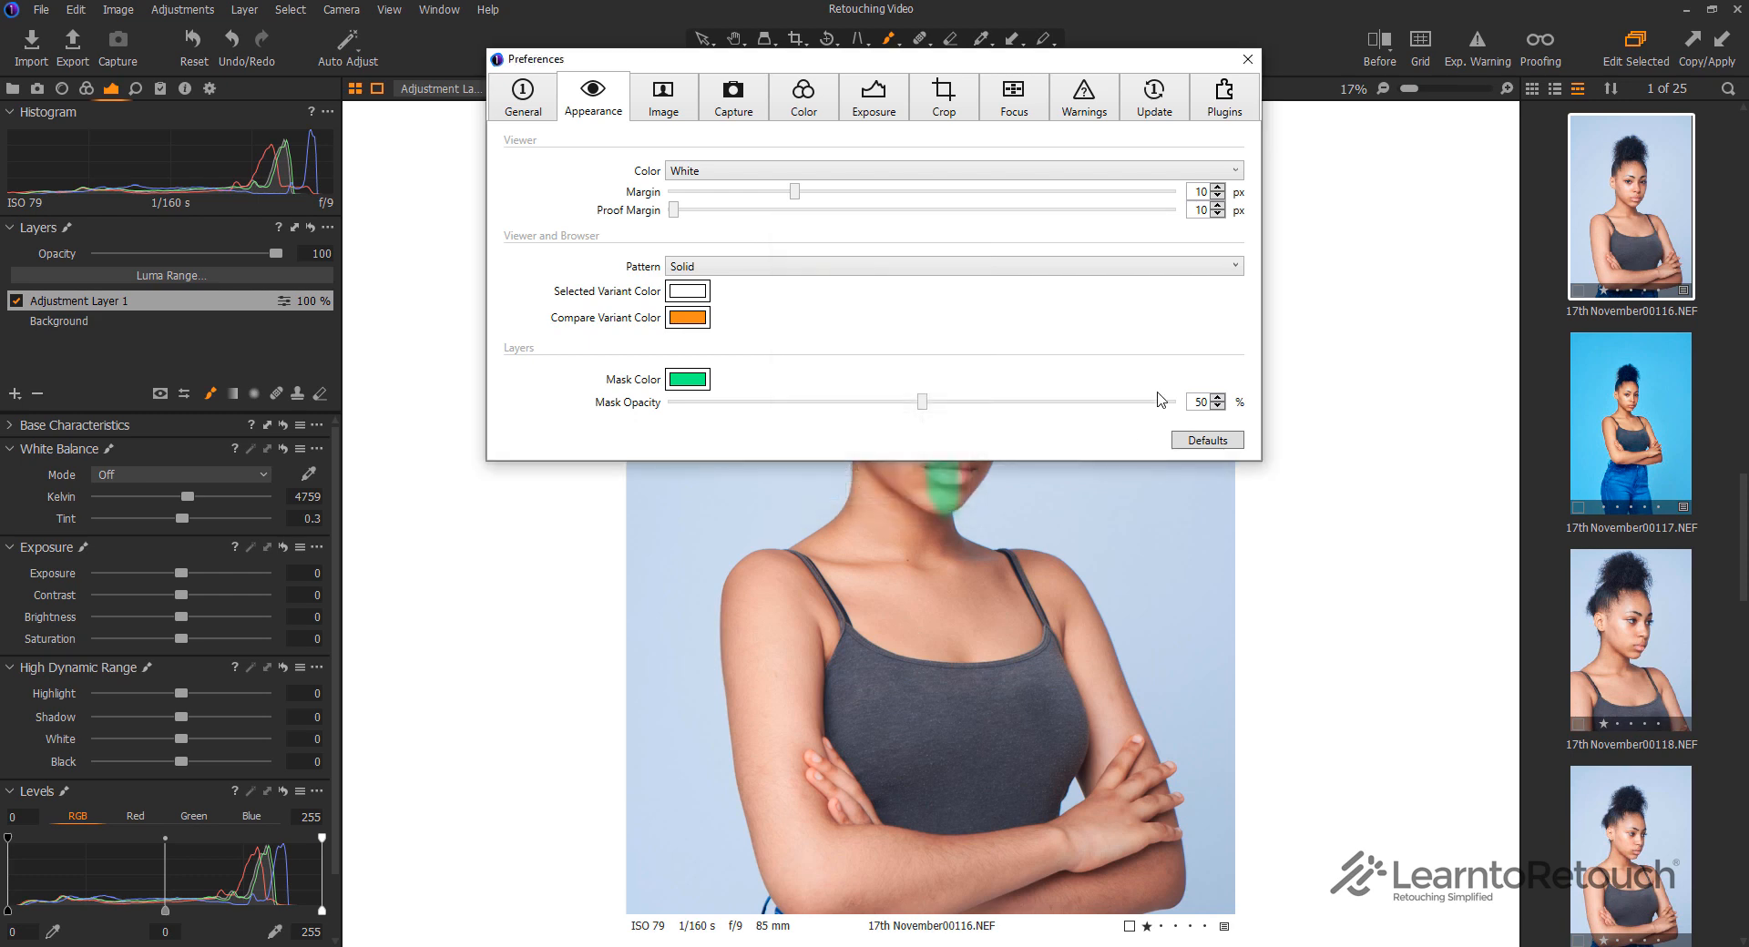
{"action": "left_click", "coordinate": [1247, 58]}
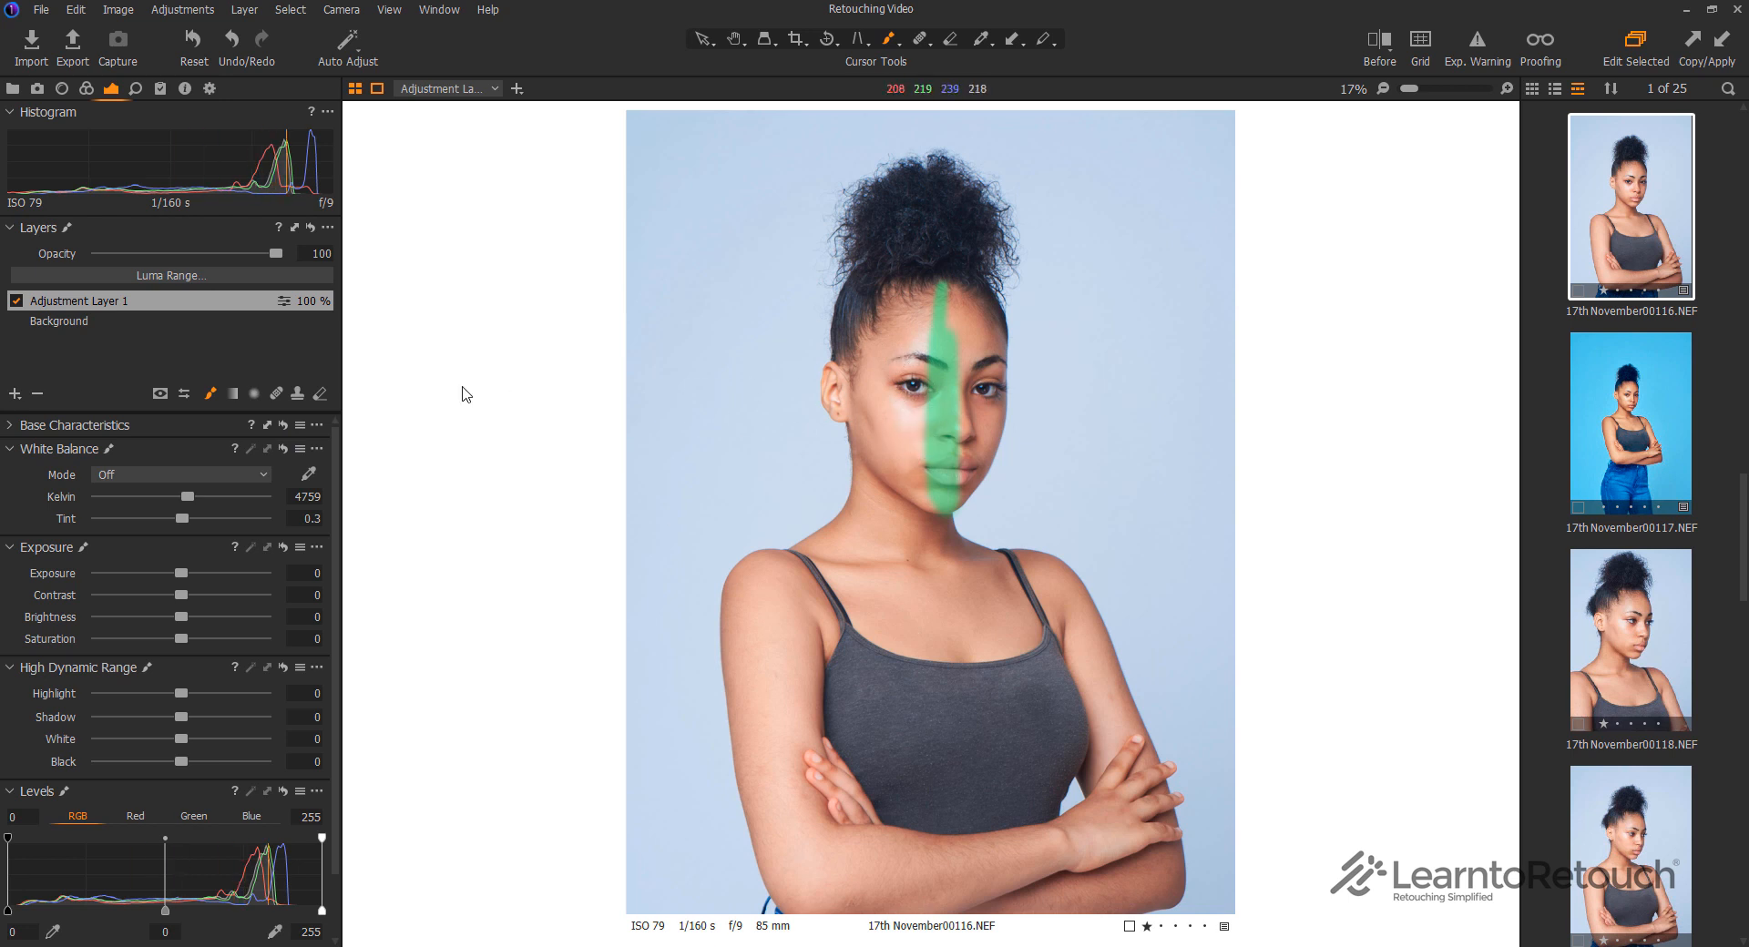
View the mask options of Adjustment Layer 1 and delete the layer with its face stroke
{"action": "right_click", "coordinate": [124, 306]}
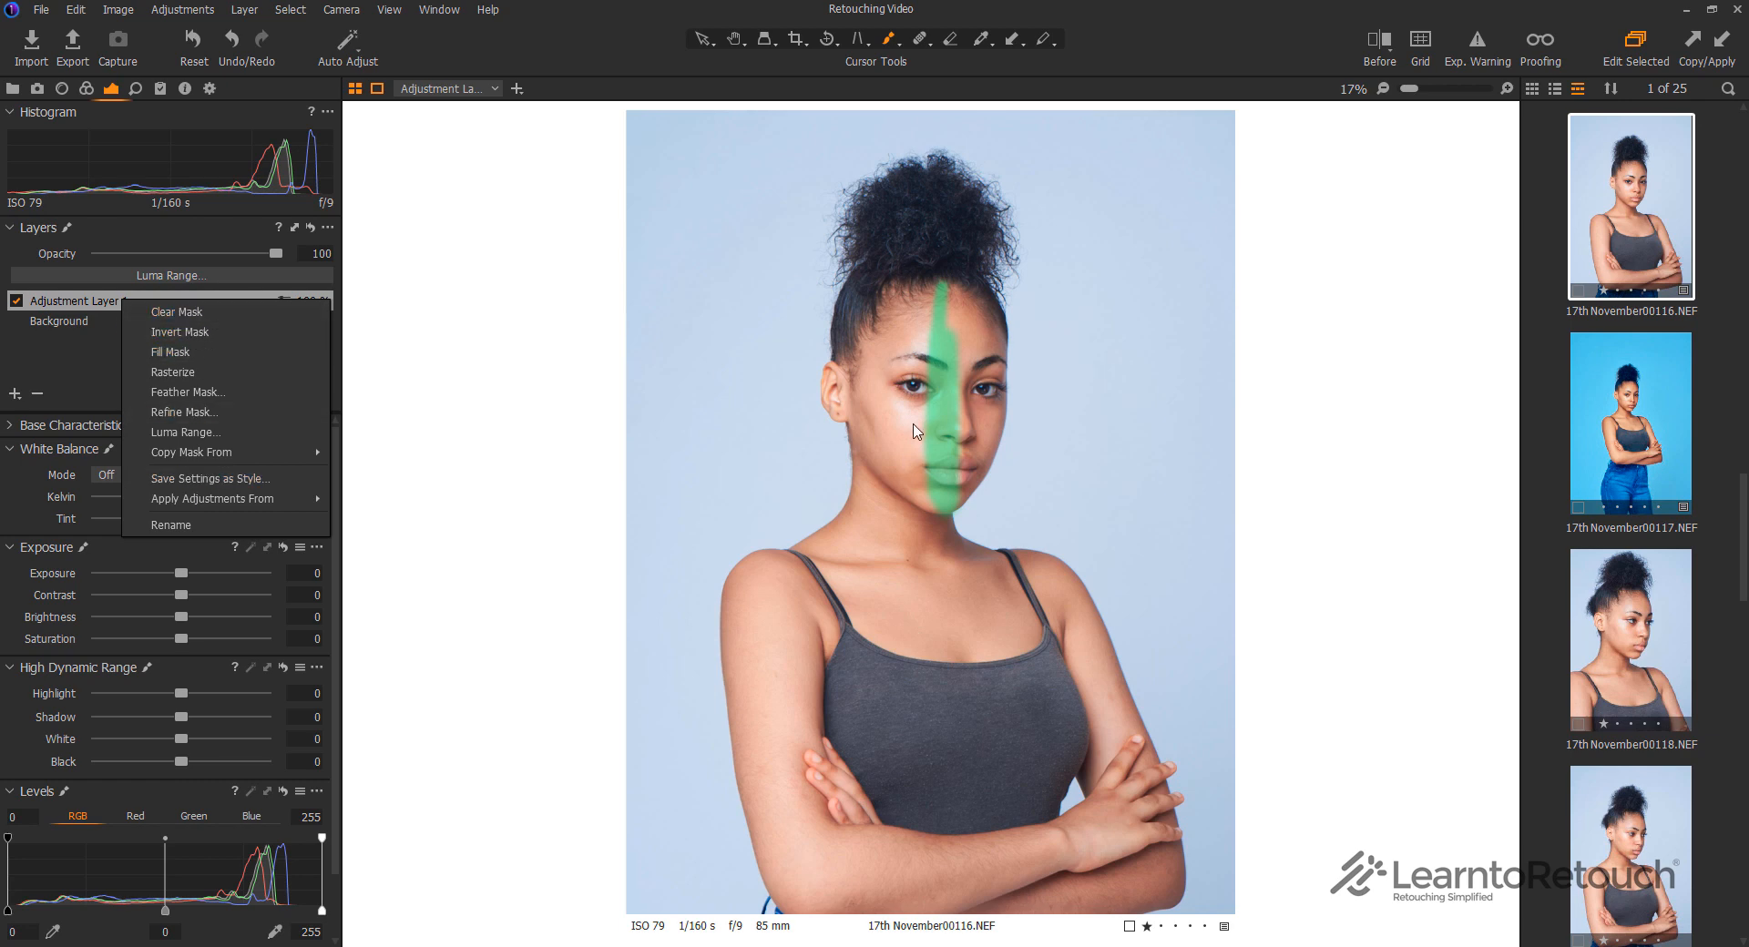
{"action": "left_click", "coordinate": [255, 311]}
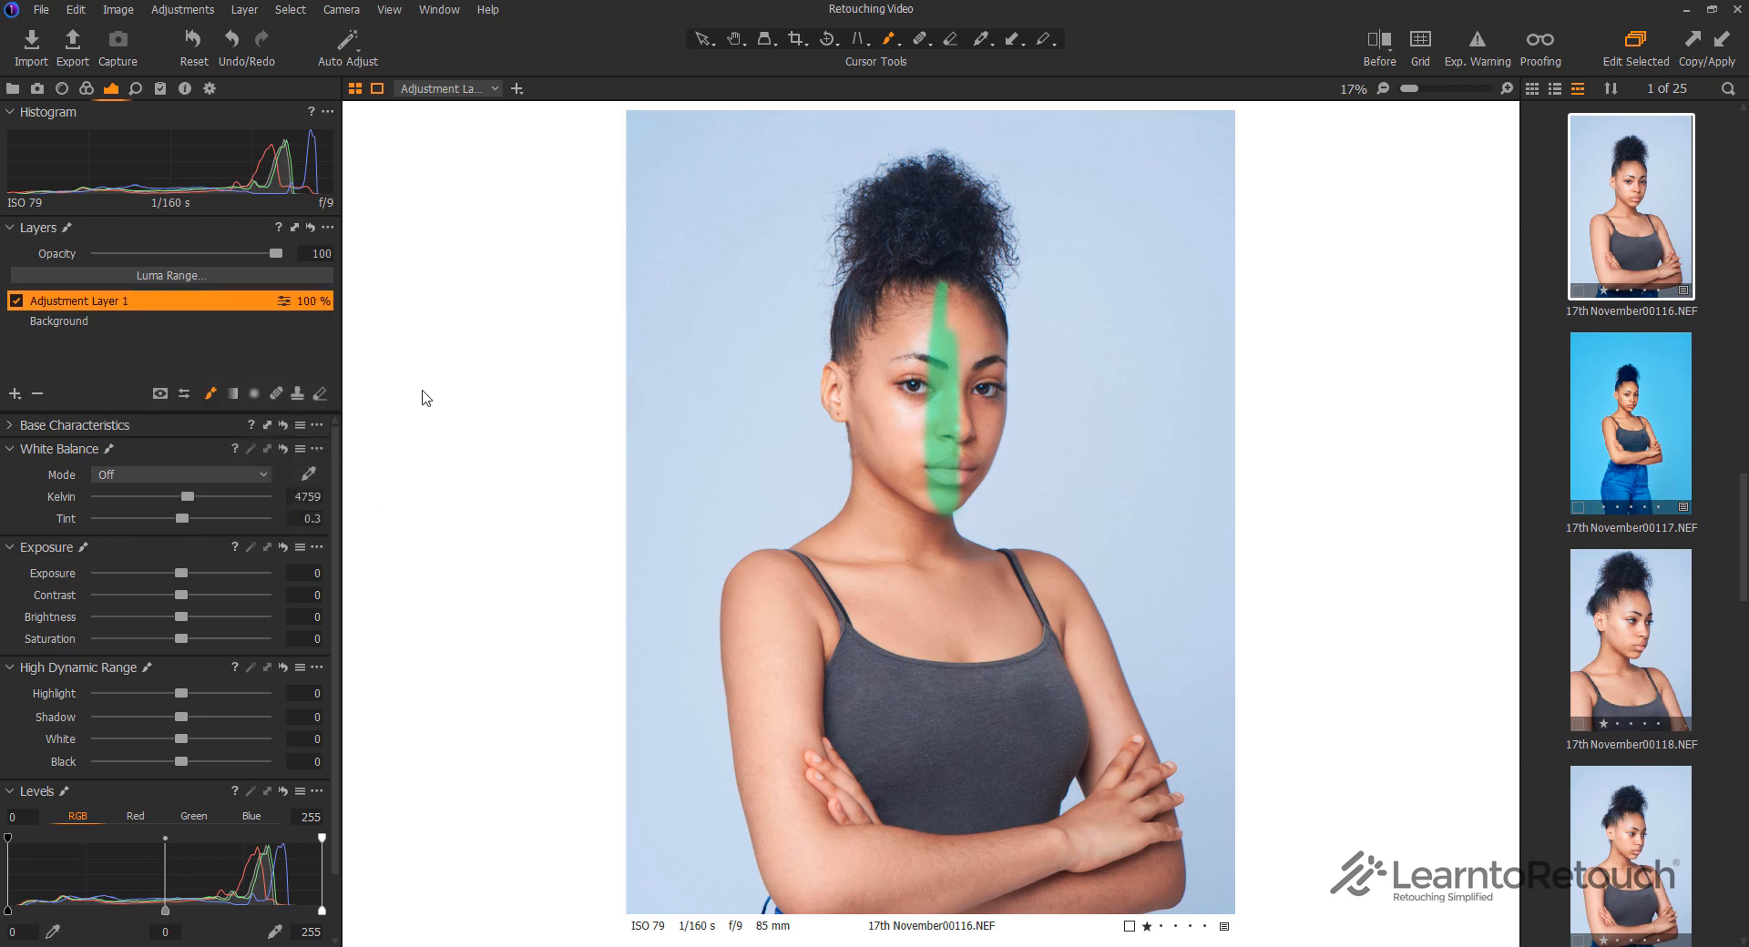
{"action": "right_click", "coordinate": [173, 296]}
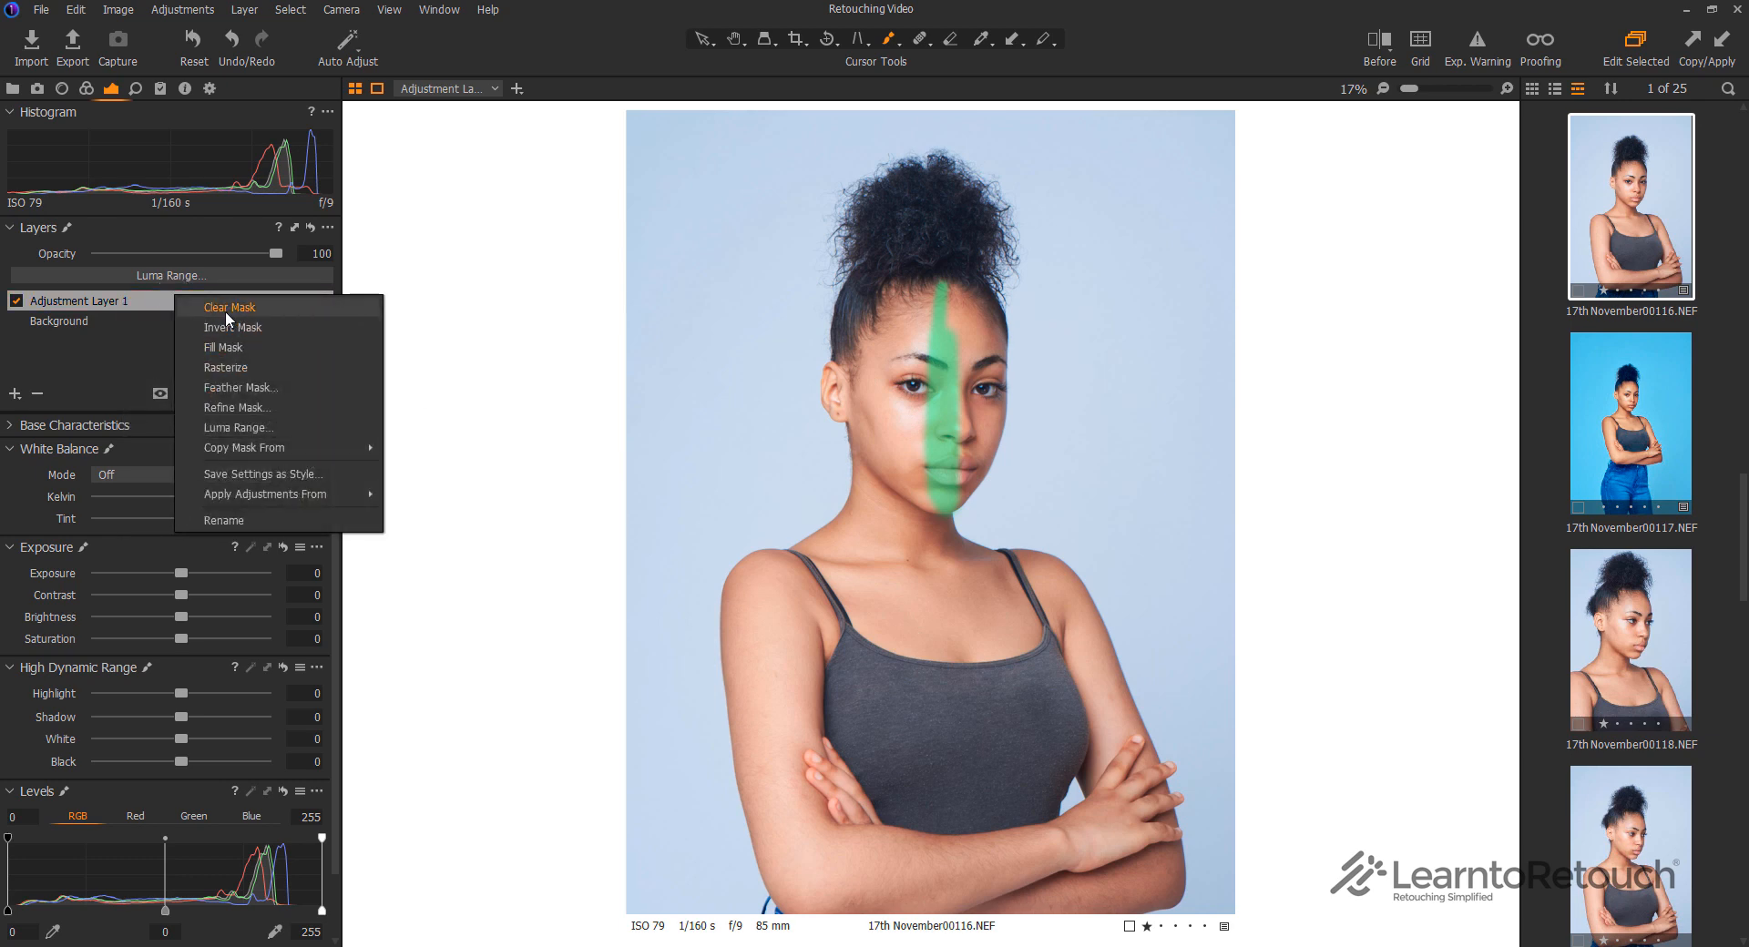
{"action": "left_click", "coordinate": [108, 447]}
{"action": "left_click", "coordinate": [36, 393]}
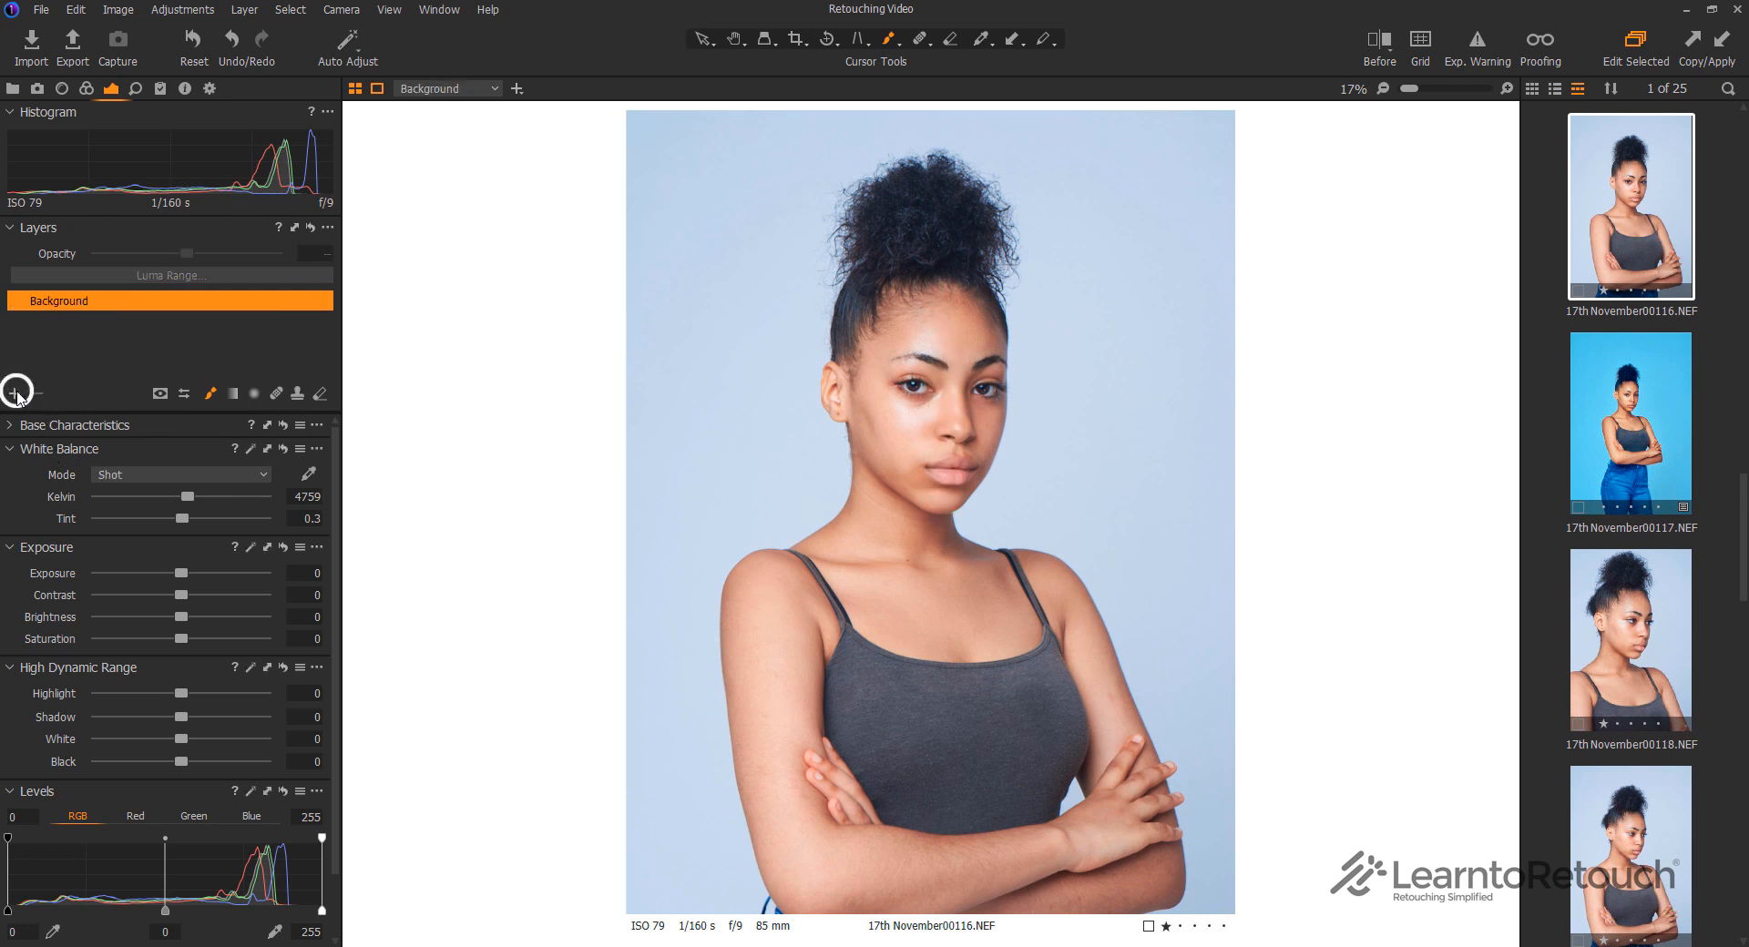
Paint loose zigzag mask strokes across the face and neck on a new empty adjustment layer, and clear the mask
{"action": "left_click", "coordinate": [17, 394]}
{"action": "left_click", "coordinate": [107, 399]}
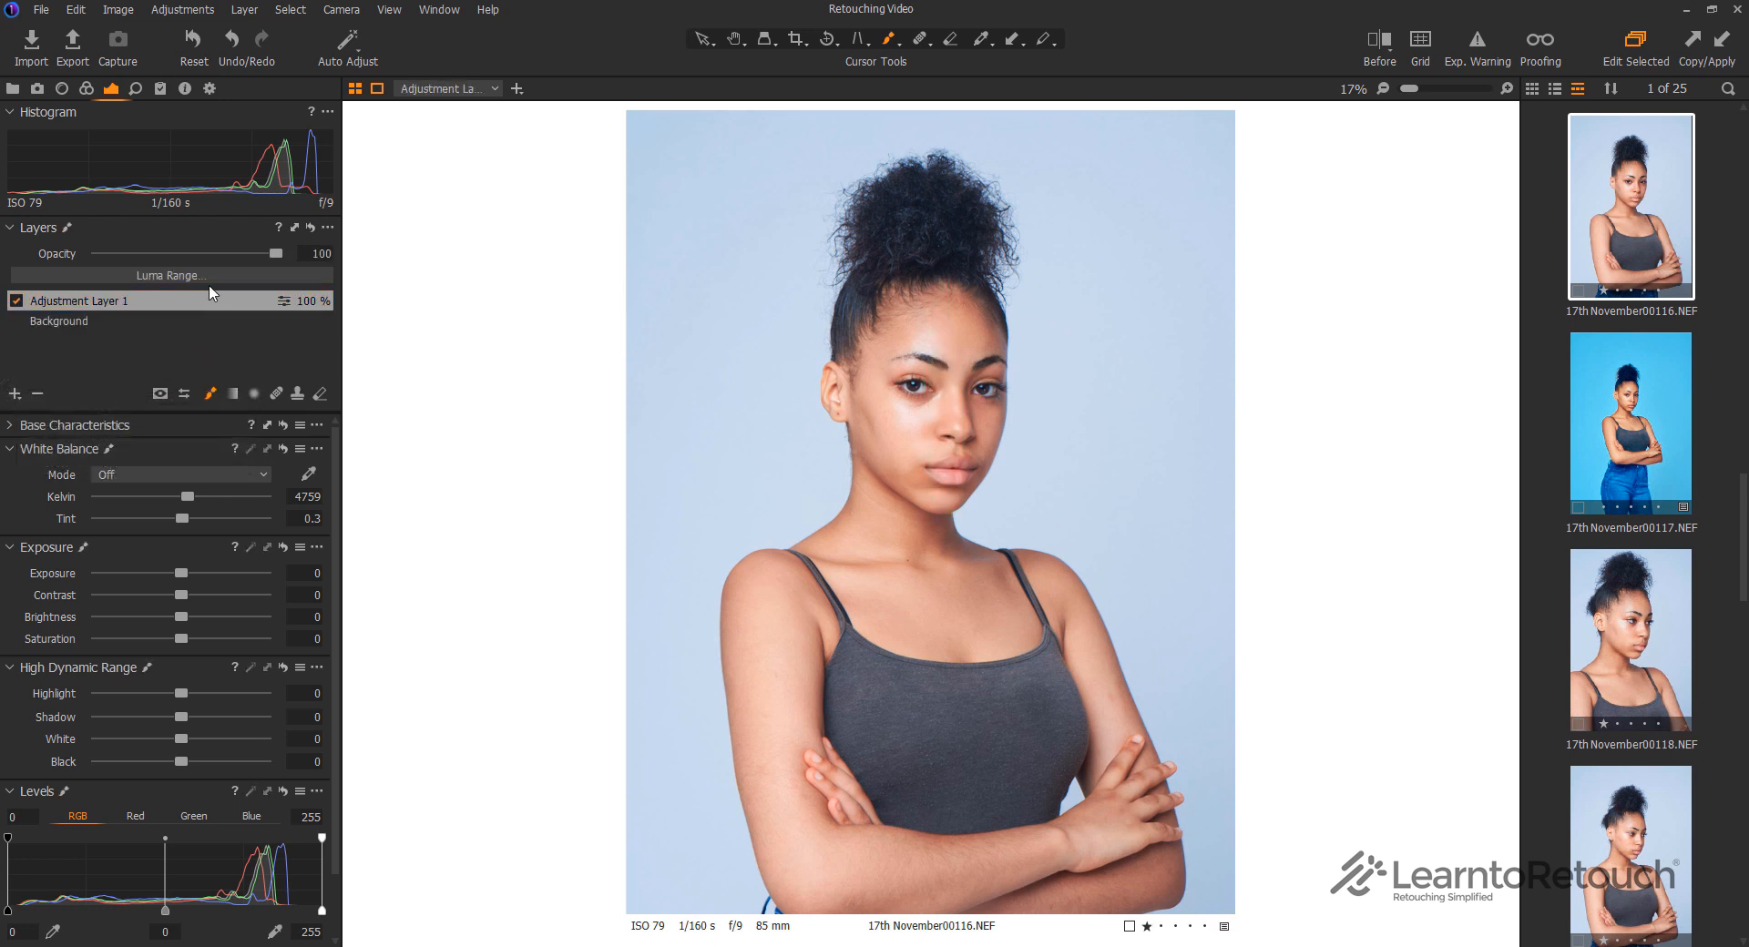
{"action": "mouse_move", "coordinate": [785, 314]}
{"action": "left_mouse_down"}
{"action": "mouse_move", "coordinate": [897, 392]}
{"action": "mouse_move", "coordinate": [975, 273]}
{"action": "mouse_move", "coordinate": [1091, 545]}
{"action": "mouse_move", "coordinate": [1097, 474]}
{"action": "left_mouse_up"}
{"action": "right_click", "coordinate": [170, 306]}
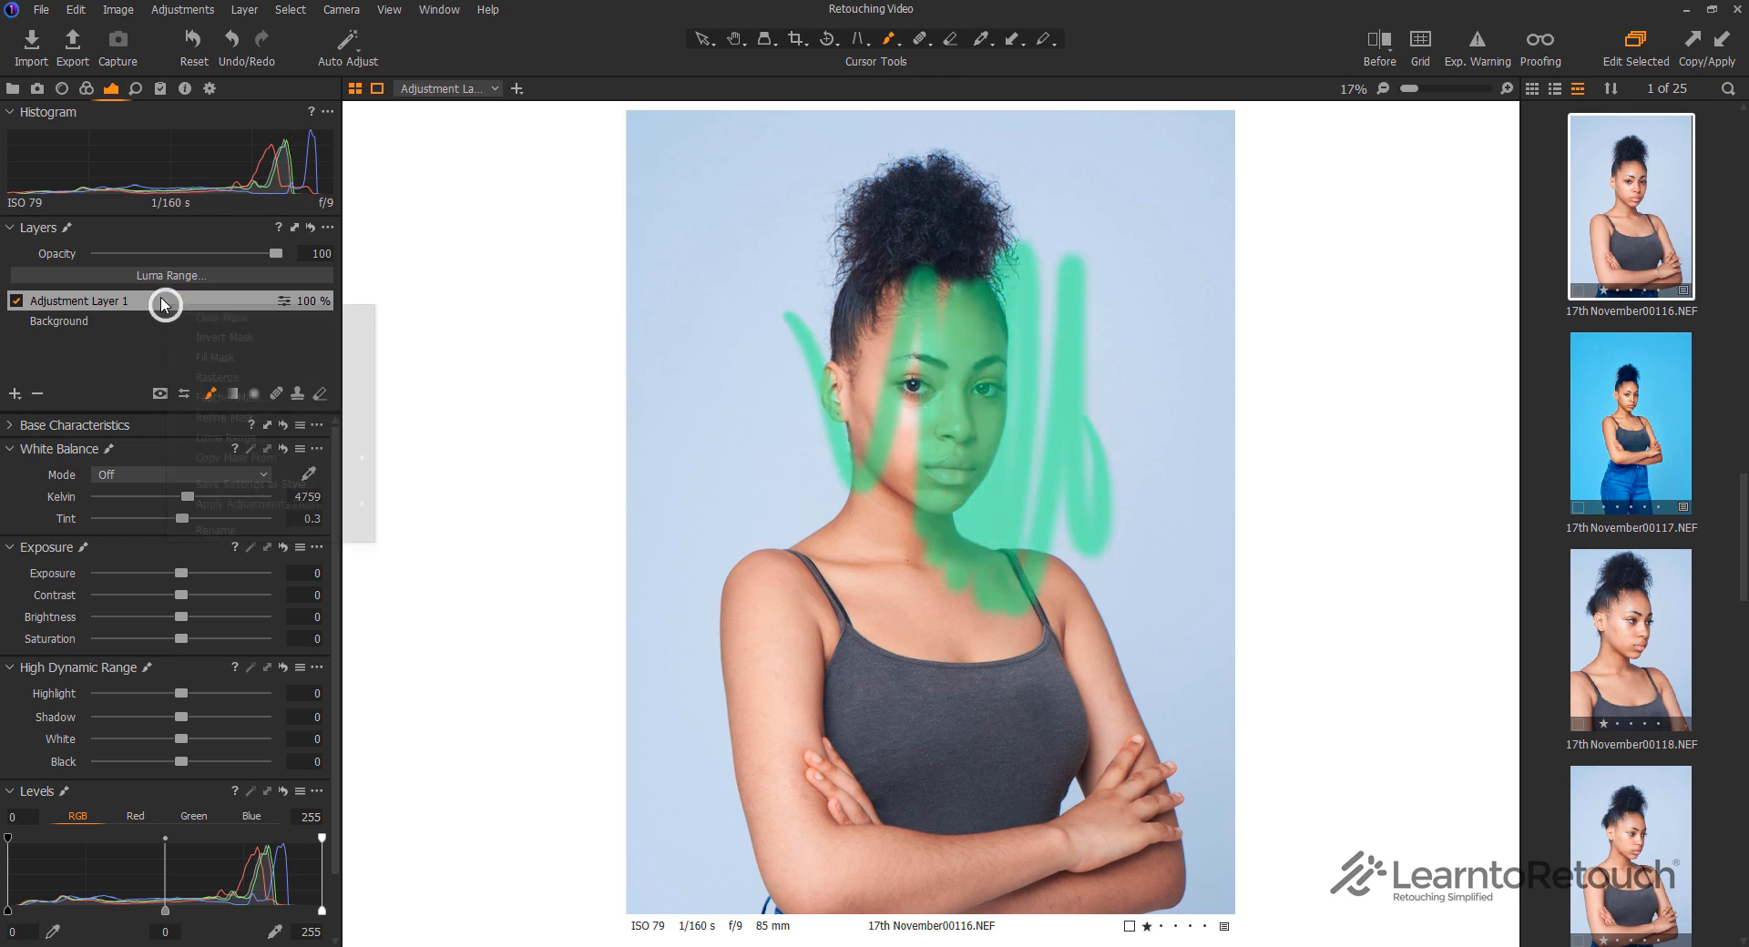
{"action": "left_click", "coordinate": [257, 319]}
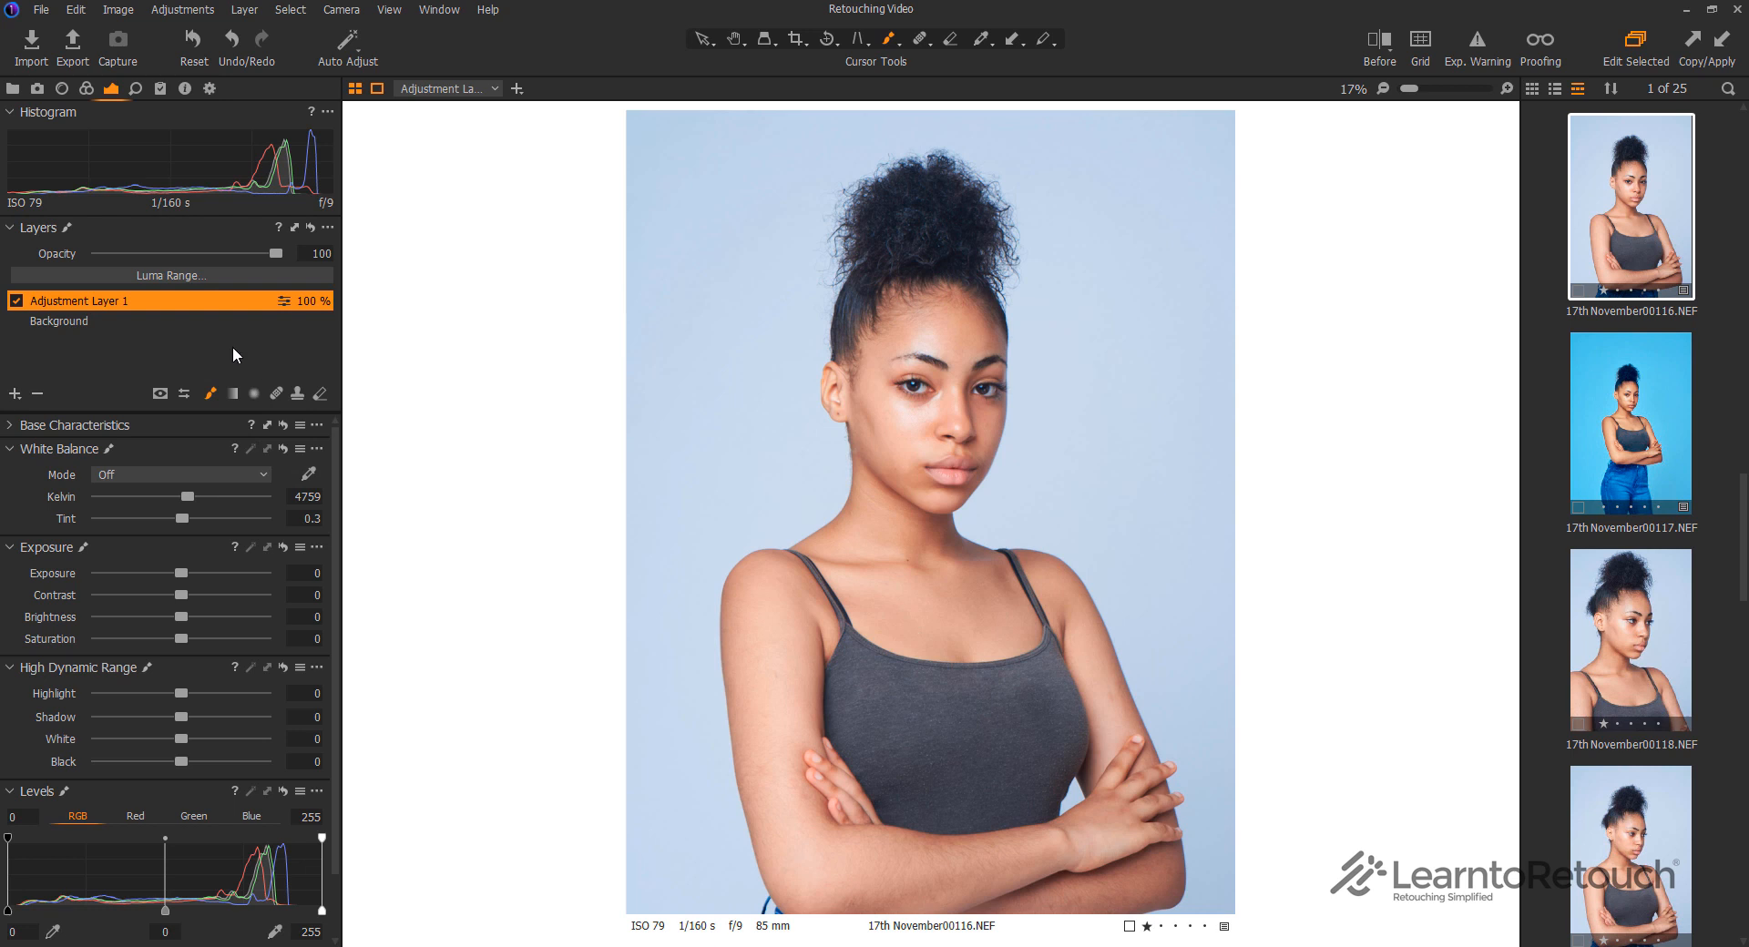
Paint a mask over the face and down the chest on Adjustment Layer 1, and invert it
{"action": "mouse_move", "coordinate": [890, 460]}
{"action": "left_mouse_down"}
{"action": "mouse_move", "coordinate": [938, 392]}
{"action": "mouse_move", "coordinate": [1007, 500]}
{"action": "mouse_move", "coordinate": [1047, 669]}
{"action": "left_mouse_up"}
{"action": "mouse_move", "coordinate": [963, 315]}
{"action": "left_mouse_down"}
{"action": "mouse_move", "coordinate": [993, 692]}
{"action": "mouse_move", "coordinate": [968, 788]}
{"action": "left_mouse_up"}
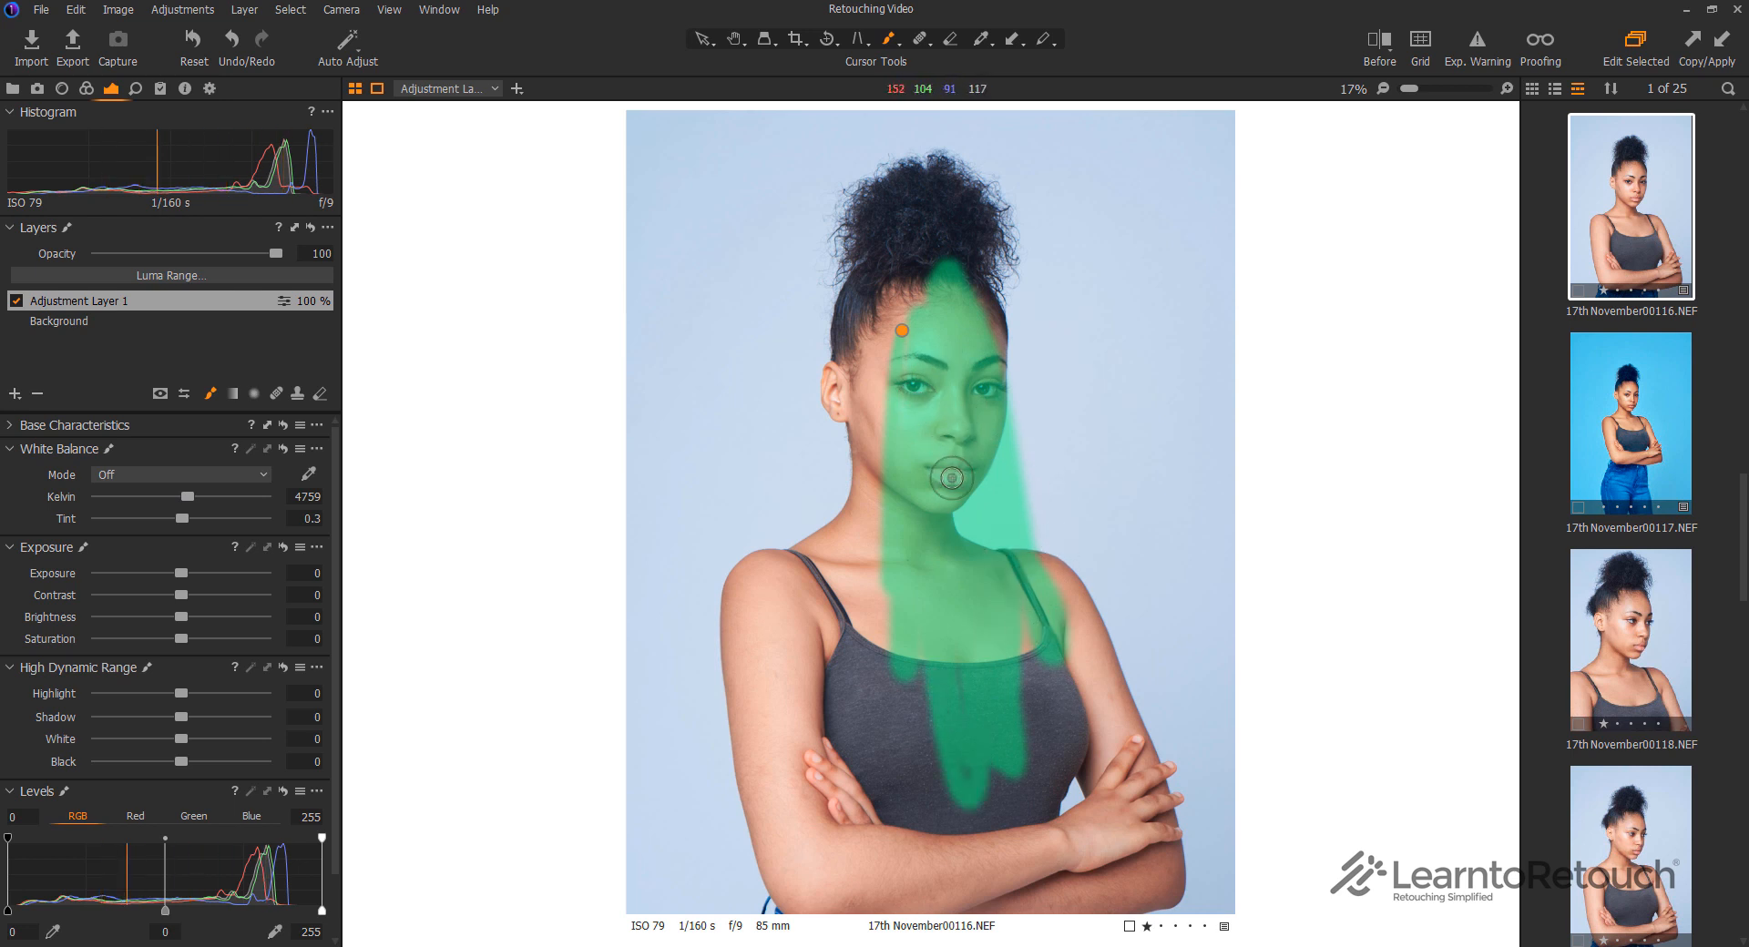
{"action": "right_click", "coordinate": [178, 303]}
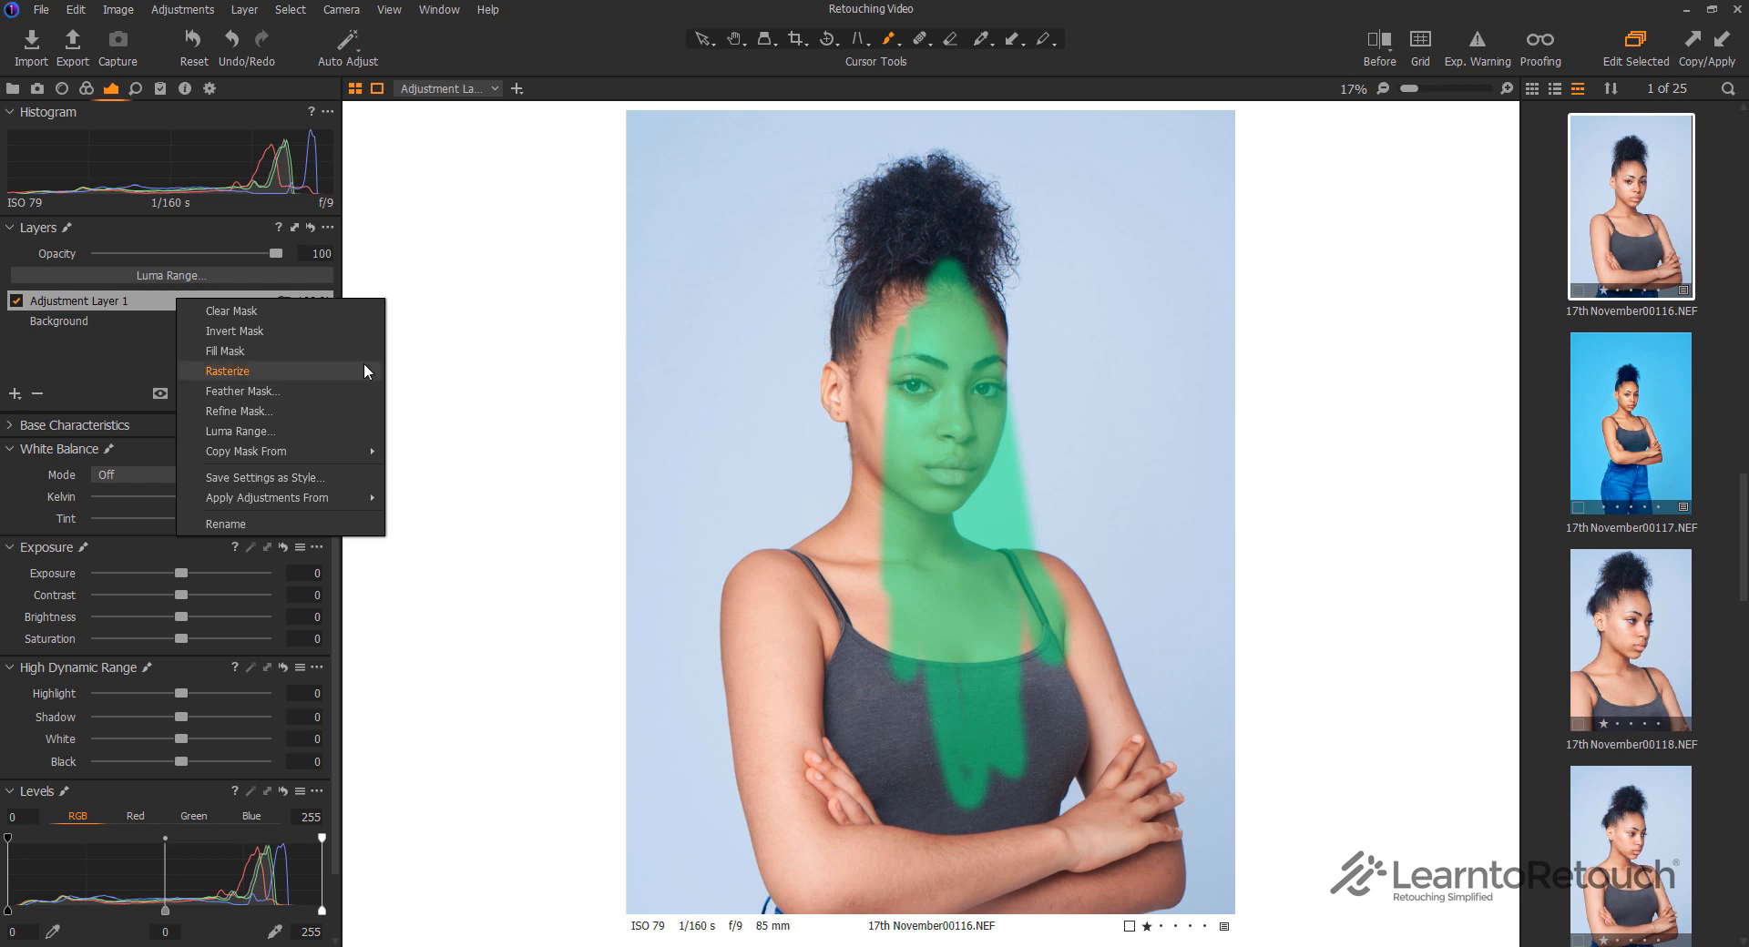
{"action": "left_click", "coordinate": [308, 330]}
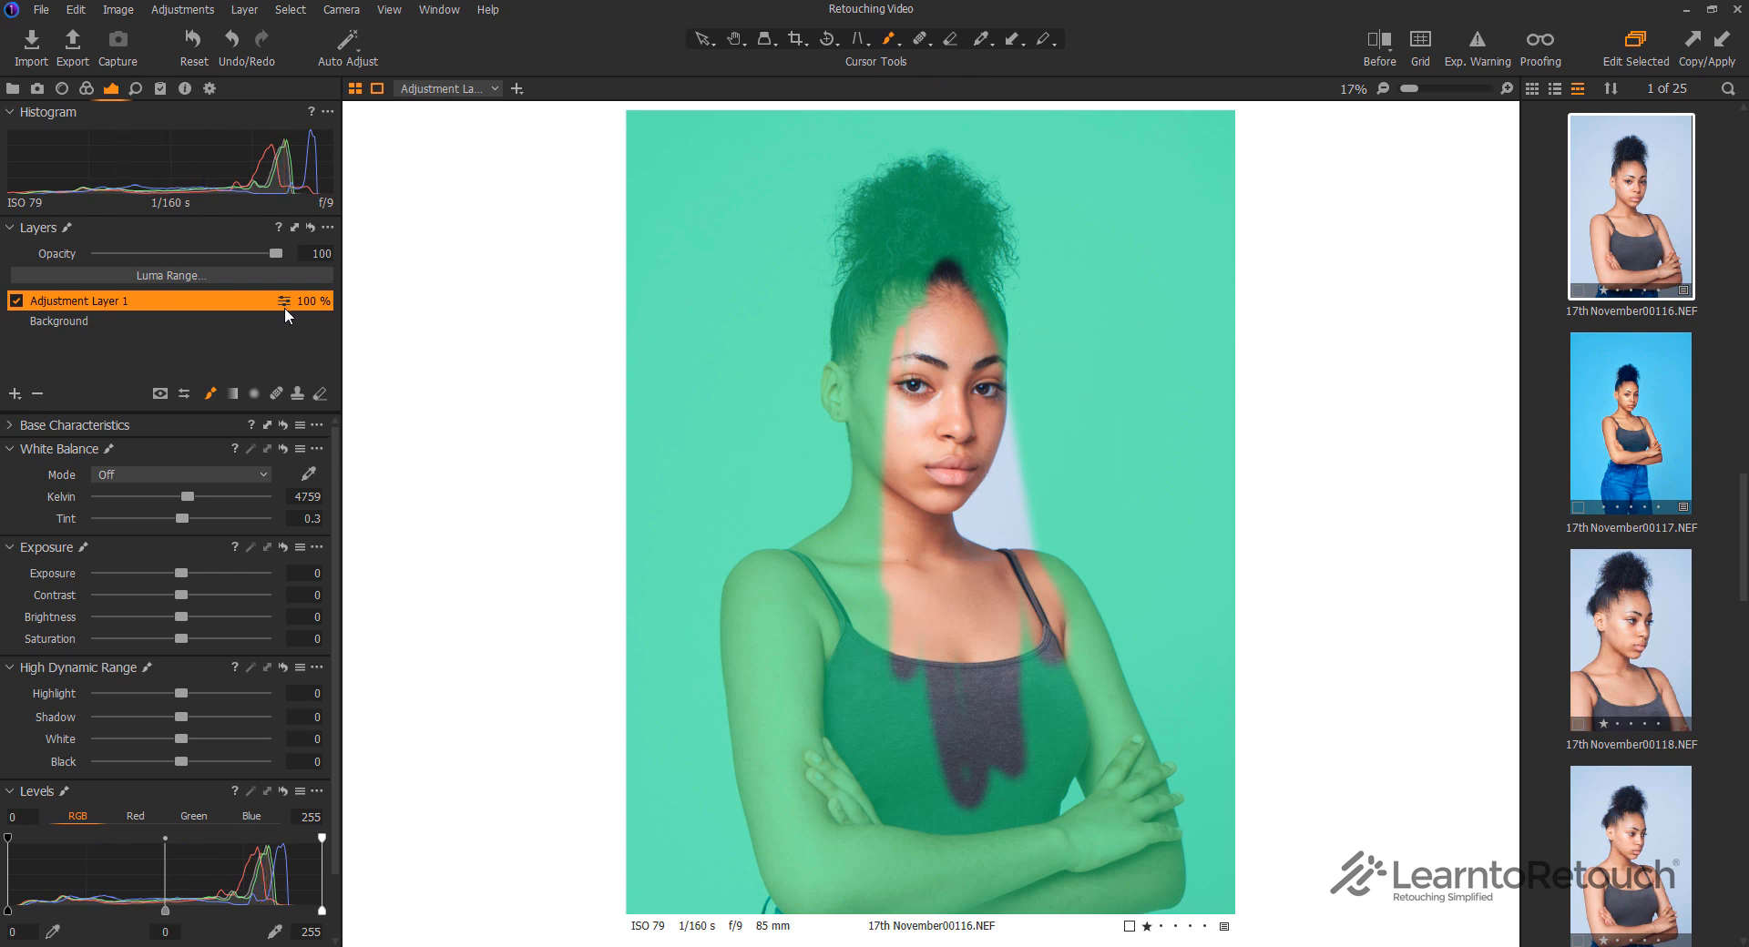
Clear the inverted mask from Adjustment Layer 1
{"action": "right_click", "coordinate": [238, 293]}
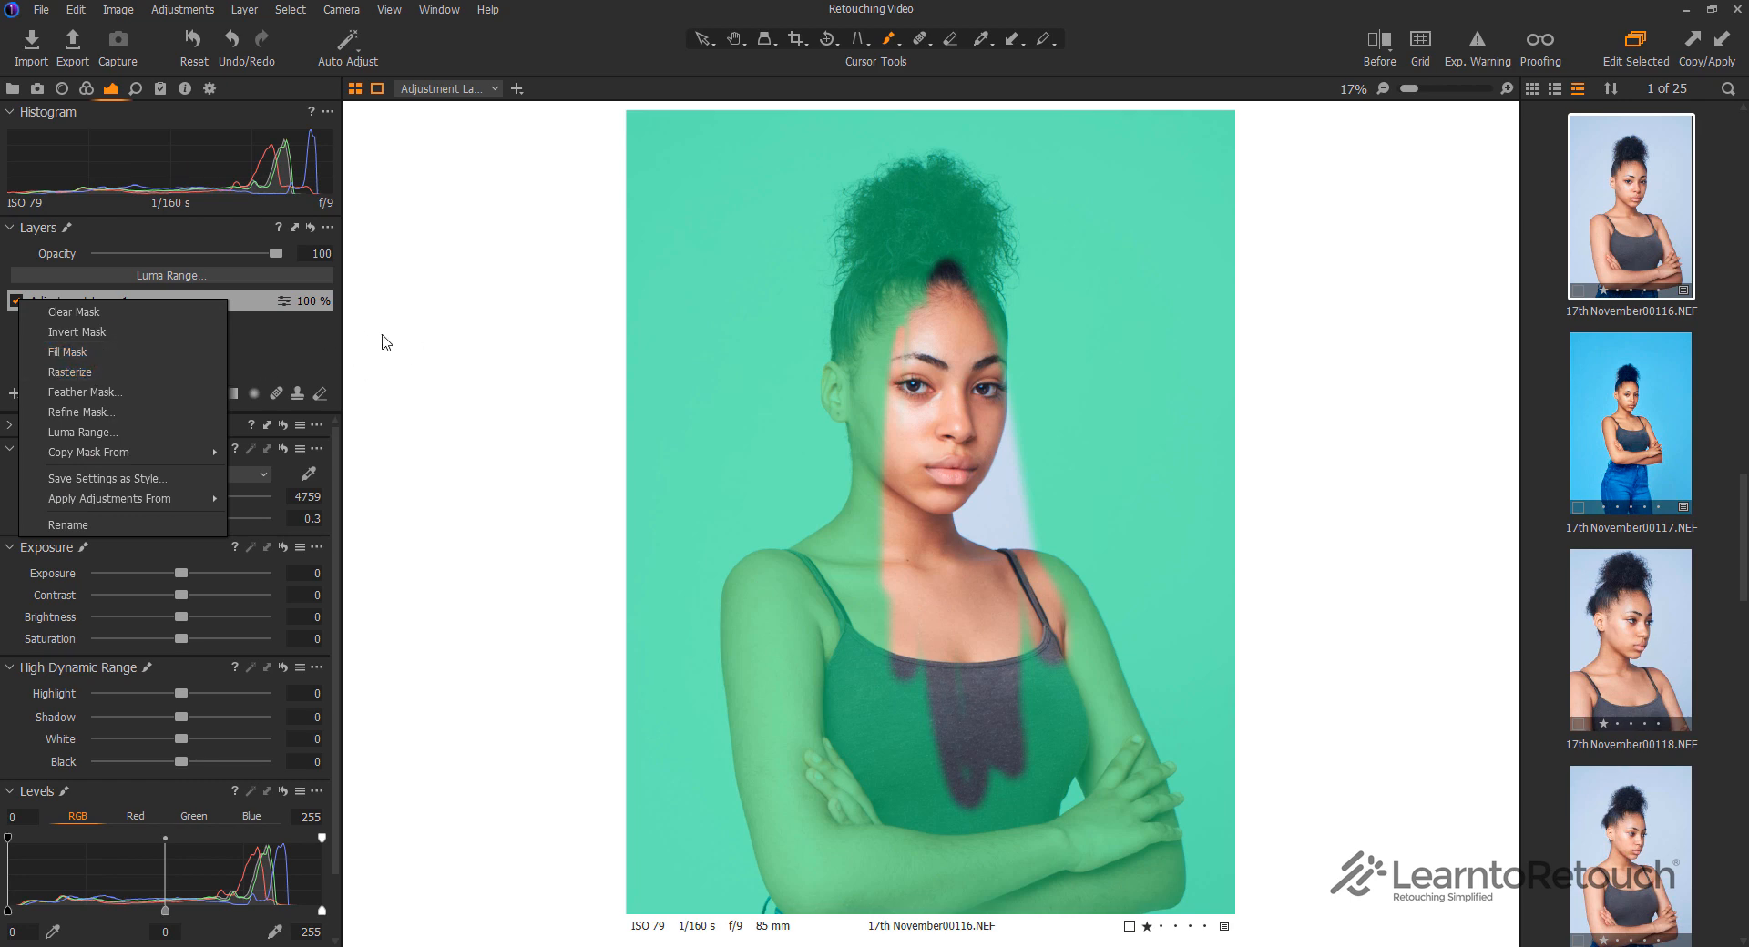
{"action": "left_click", "coordinate": [280, 322]}
{"action": "left_click", "coordinate": [231, 302]}
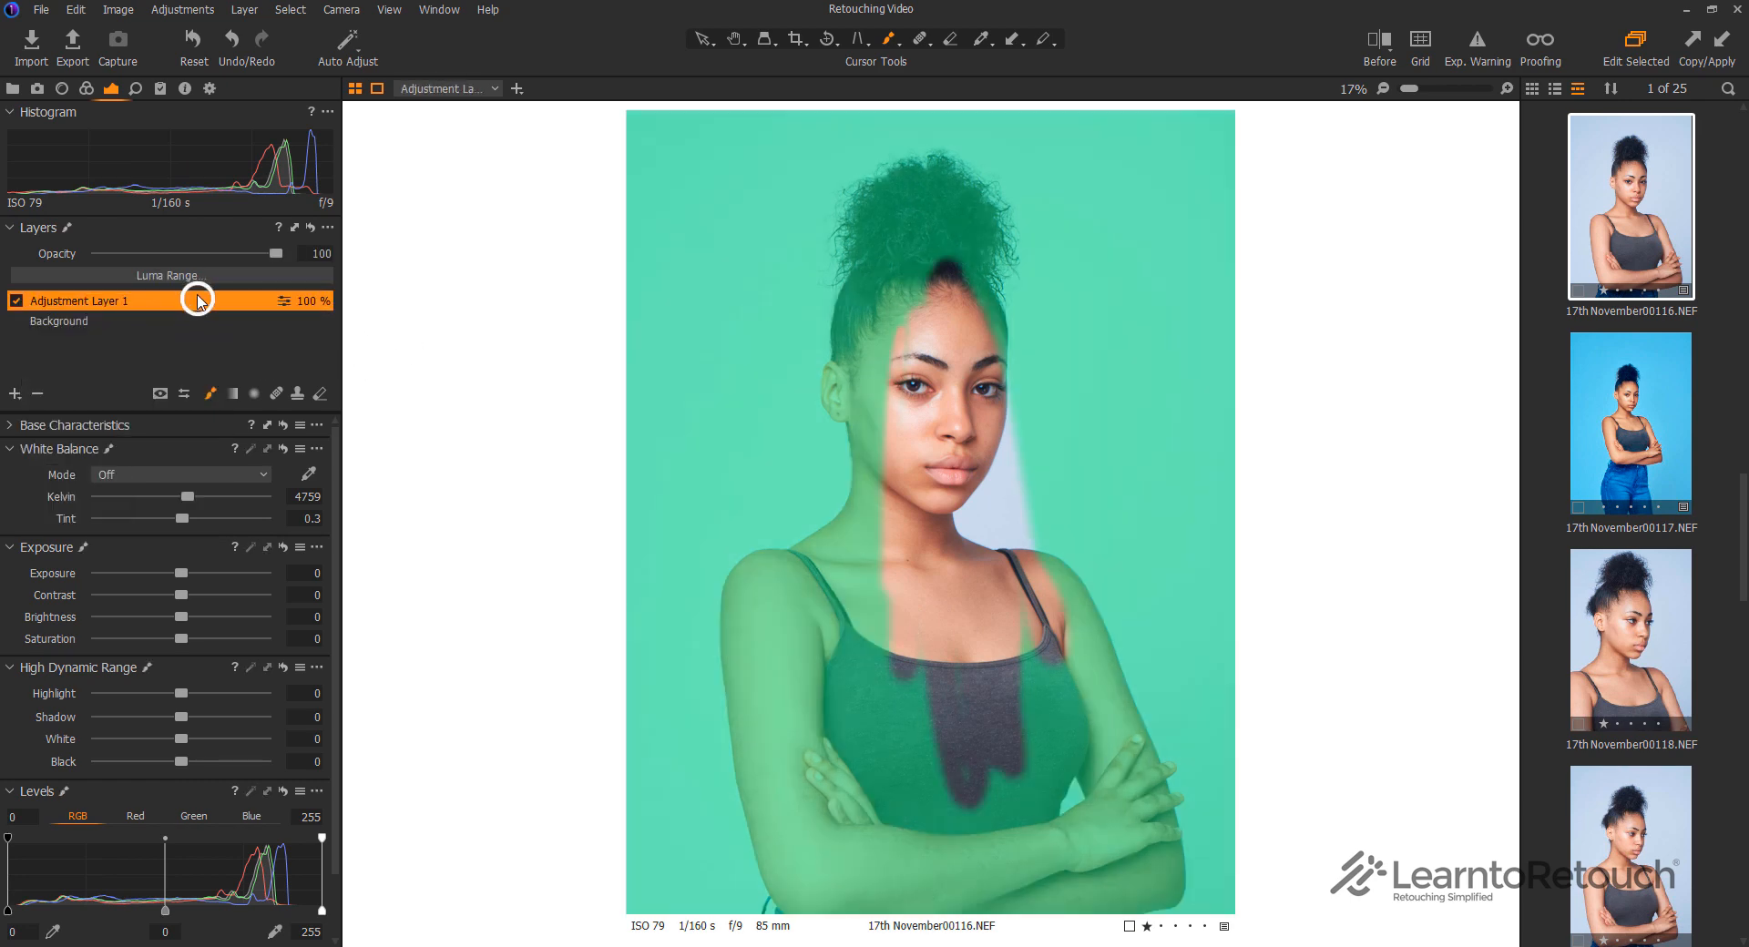
{"action": "right_click", "coordinate": [198, 300]}
{"action": "left_click", "coordinate": [289, 304]}
Brush a closed outline around the head, neck and upper chest, and fill the mask inside it
{"action": "left_click_drag", "start_coordinate": [795, 179], "coordinate": [734, 417]}
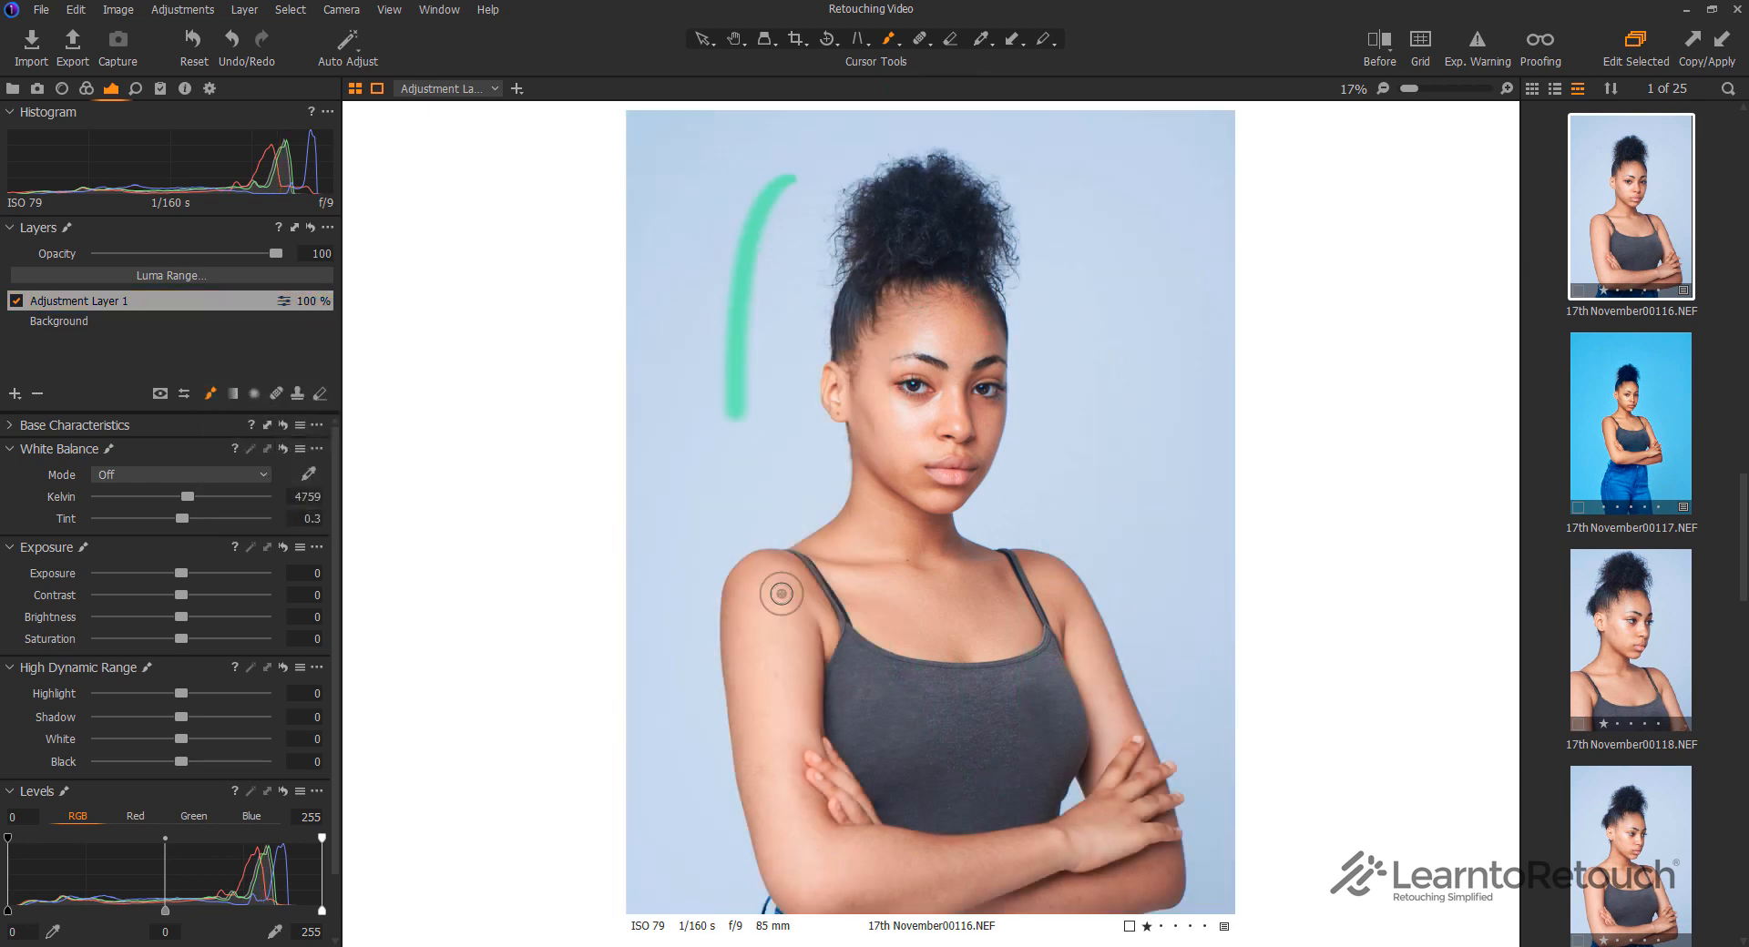
{"action": "mouse_move", "coordinate": [781, 594]}
{"action": "left_mouse_down"}
{"action": "mouse_move", "coordinate": [1085, 398]}
{"action": "mouse_move", "coordinate": [820, 210]}
{"action": "mouse_move", "coordinate": [811, 185]}
{"action": "mouse_move", "coordinate": [733, 290]}
{"action": "left_mouse_up"}
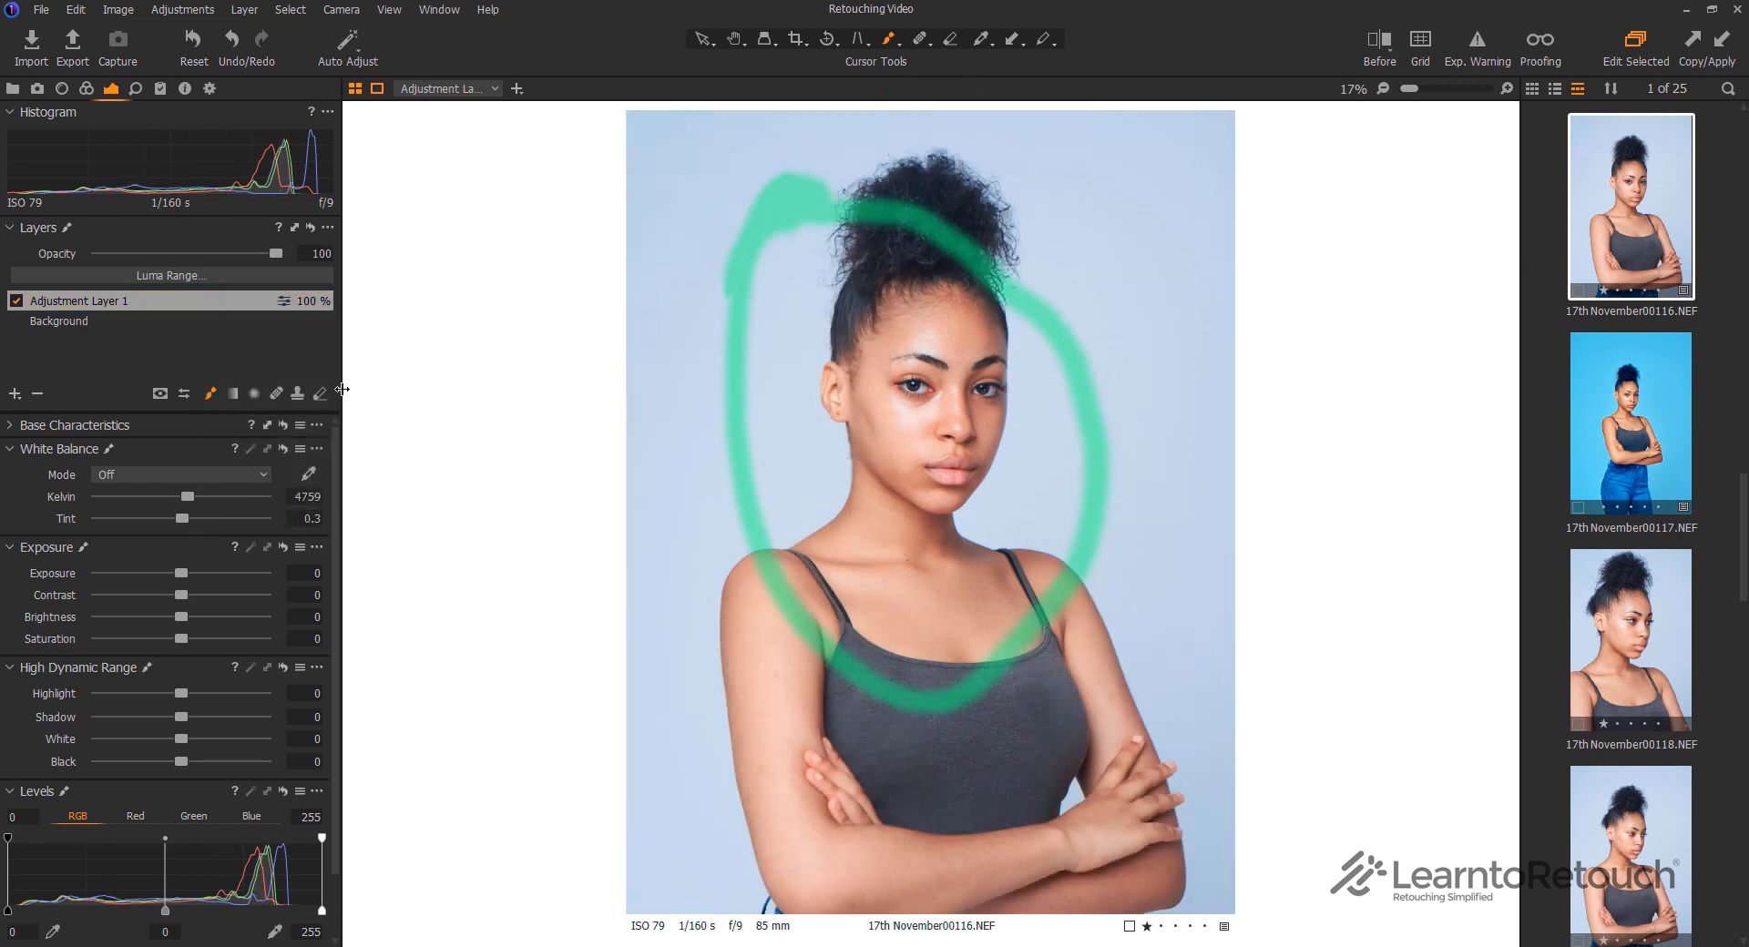
{"action": "right_click", "coordinate": [168, 302]}
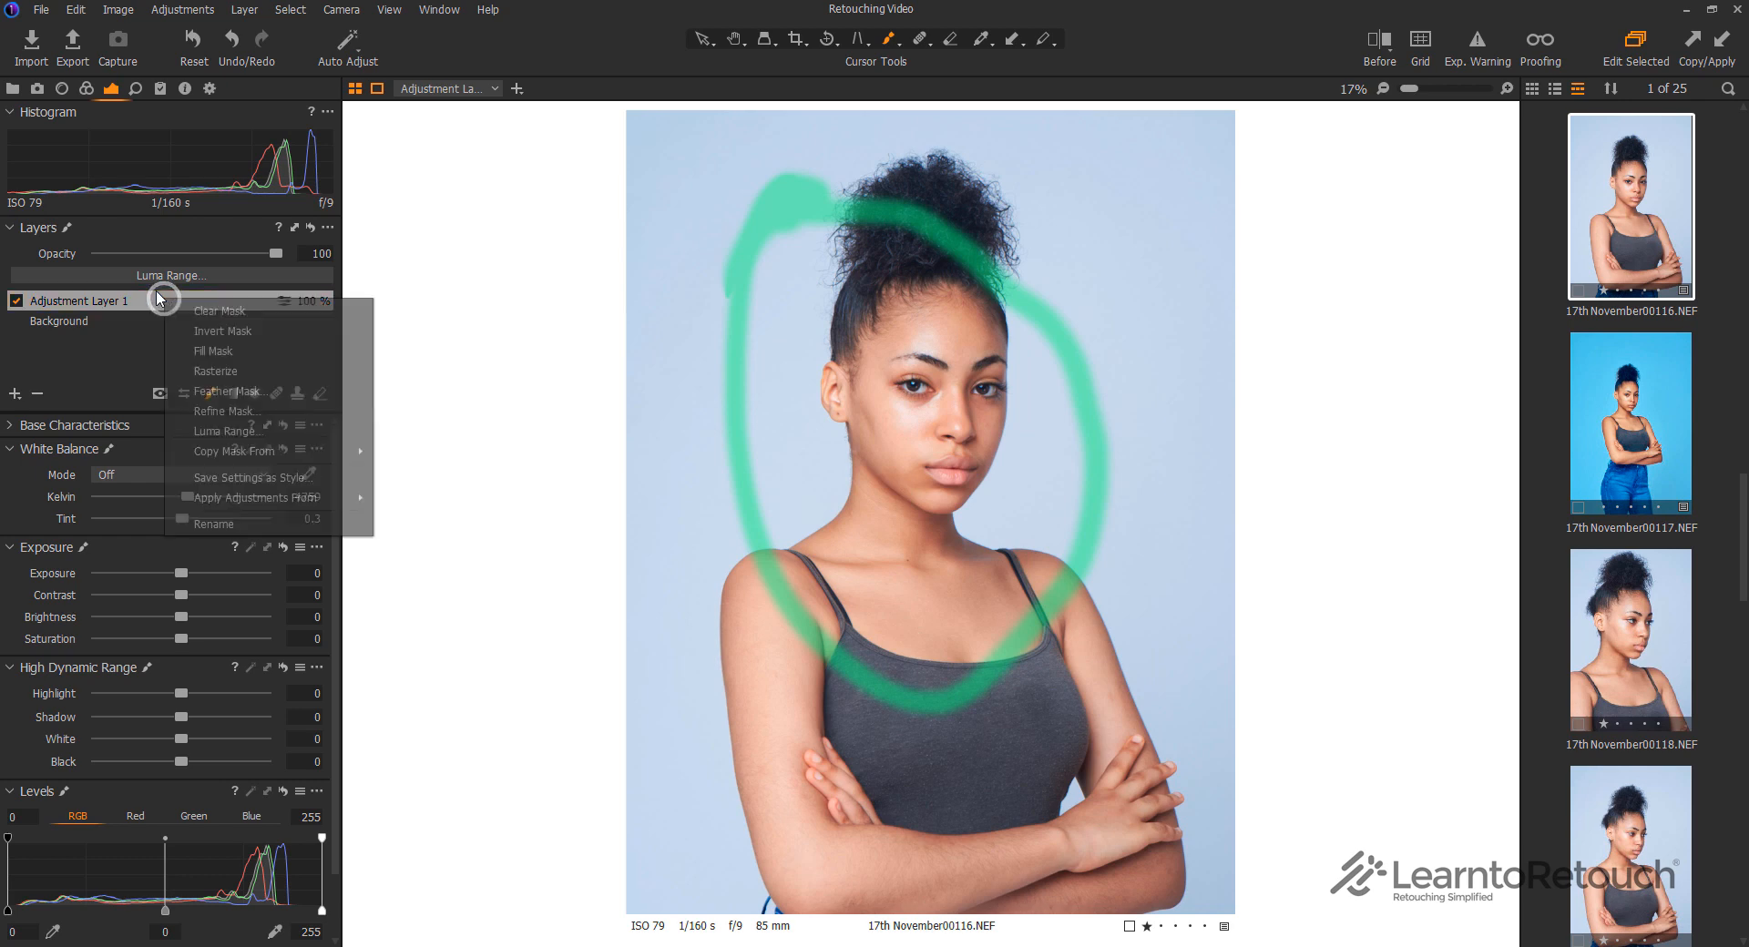
{"action": "left_click", "coordinate": [223, 353]}
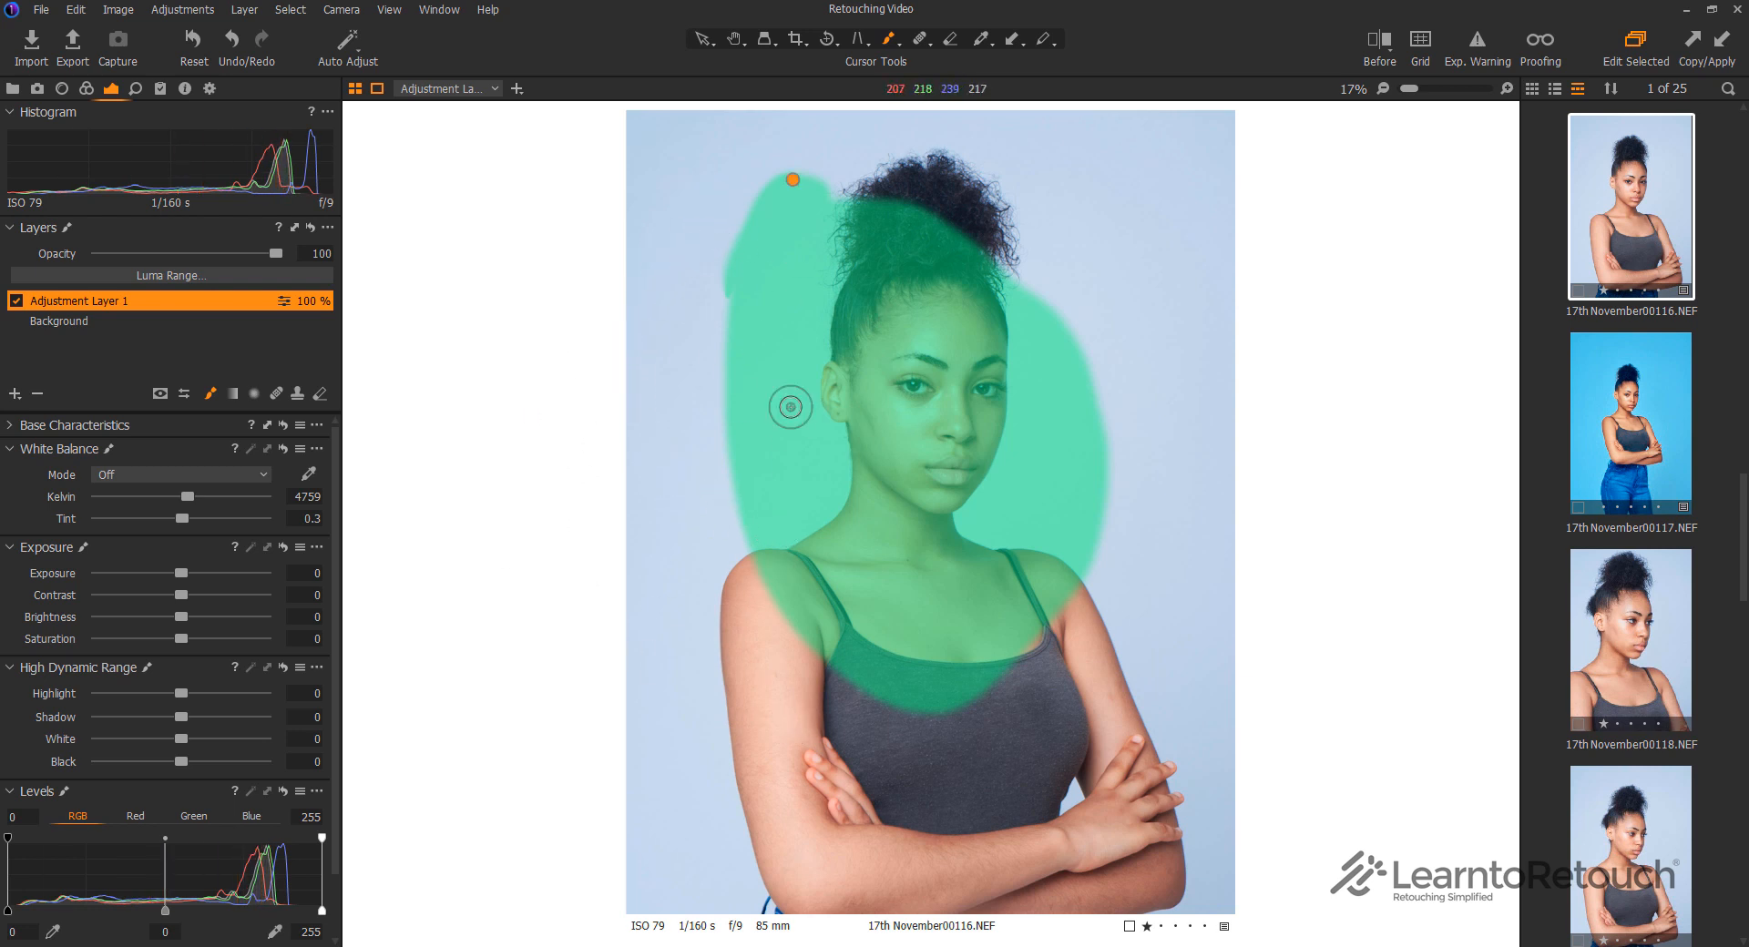
Delete the adjustment layer with the filled outline and add a new empty adjustment layer
{"action": "left_click", "coordinate": [40, 392]}
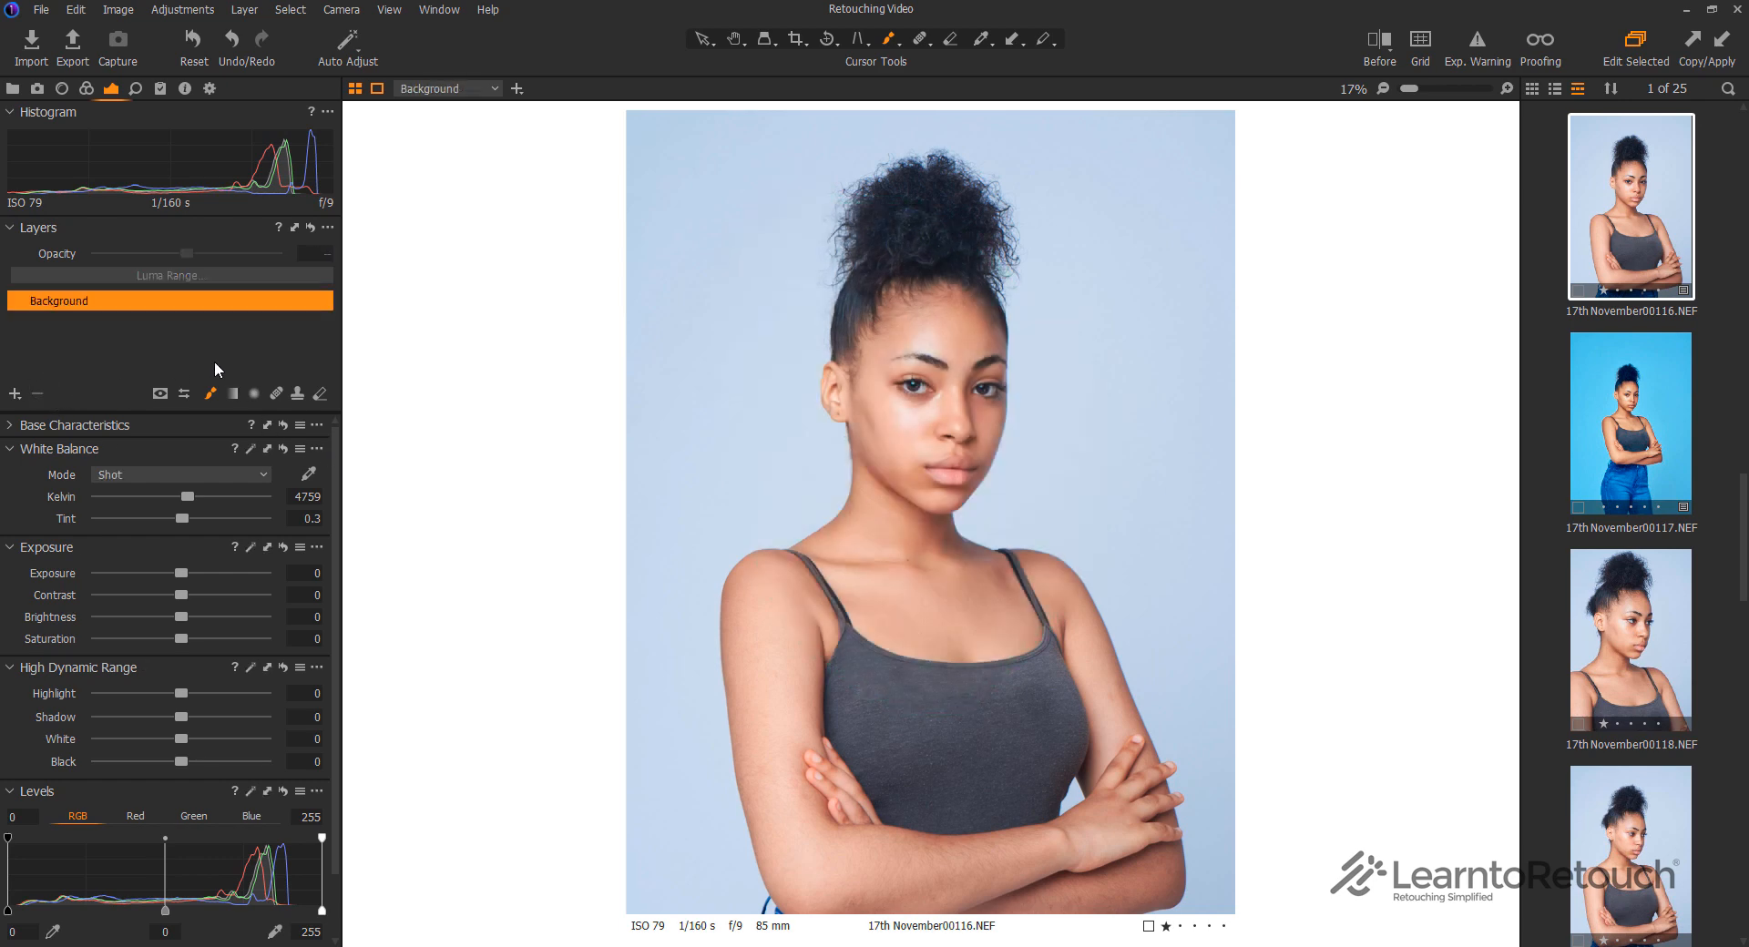
{"action": "left_click", "coordinate": [16, 397]}
{"action": "left_click", "coordinate": [111, 398]}
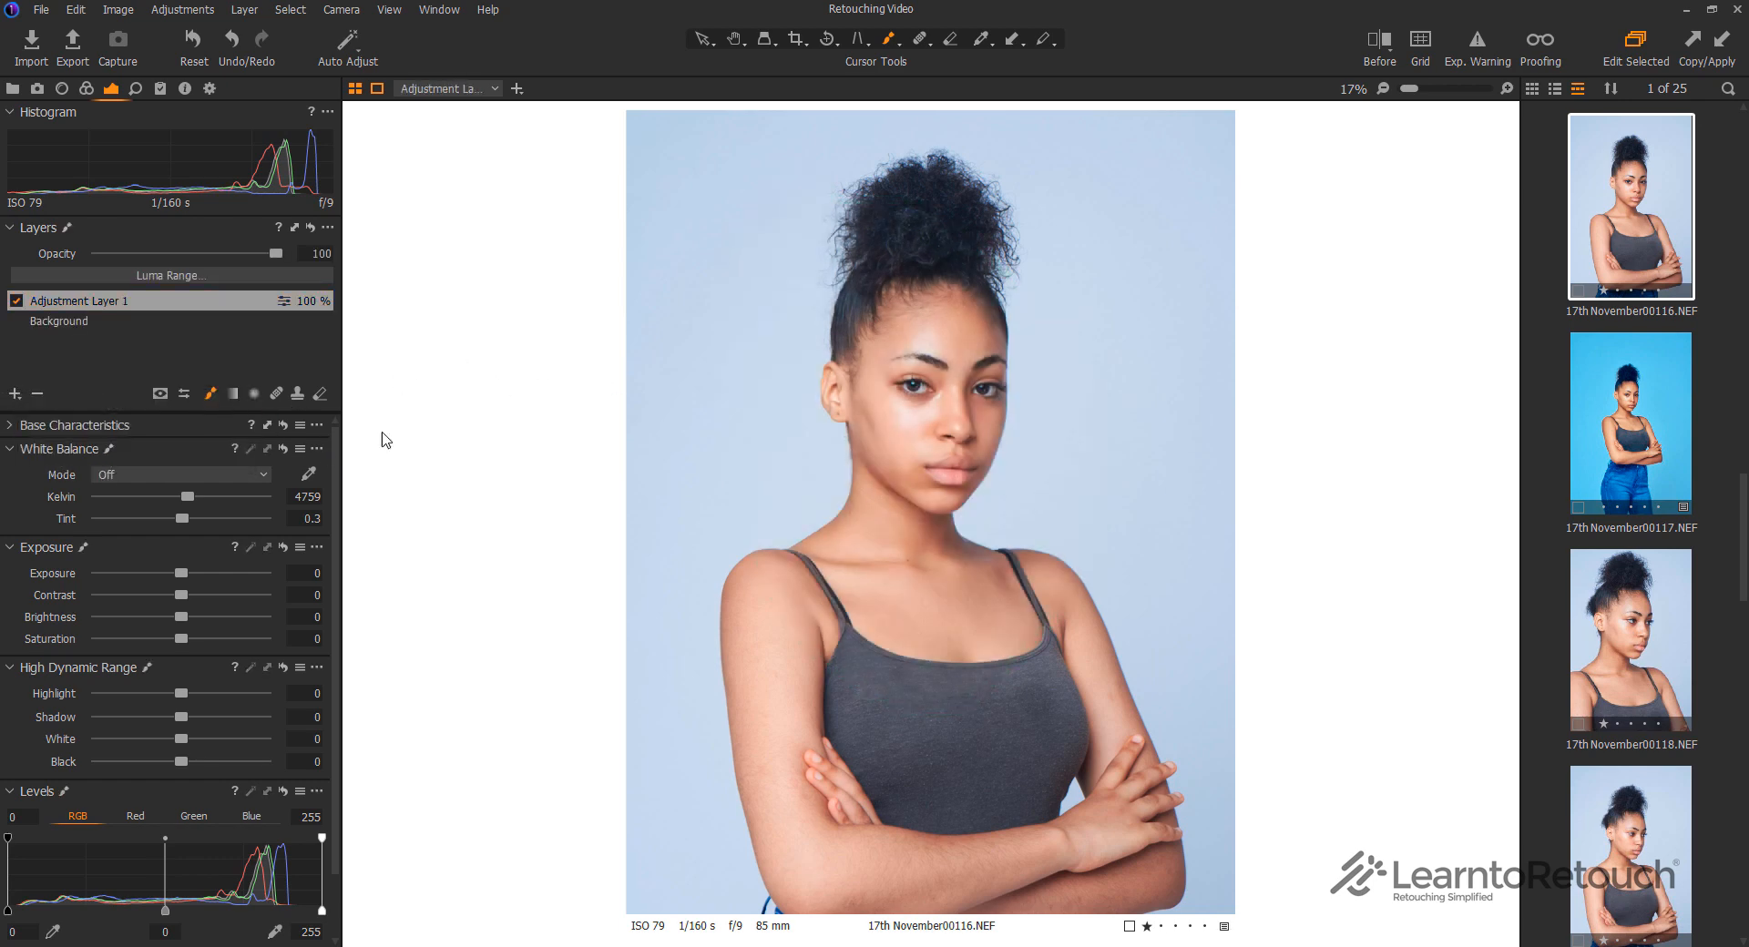
Brush separate mask outlines: a tall rectangle beside the face, and smaller shapes at the shoulder, the cheek and the background beside the hair
{"action": "left_click_drag", "start_coordinate": [658, 219], "coordinate": [870, 257]}
{"action": "mouse_move", "coordinate": [879, 395]}
{"action": "left_mouse_down"}
{"action": "mouse_move", "coordinate": [824, 704]}
{"action": "mouse_move", "coordinate": [701, 731]}
{"action": "mouse_move", "coordinate": [661, 221]}
{"action": "left_mouse_up"}
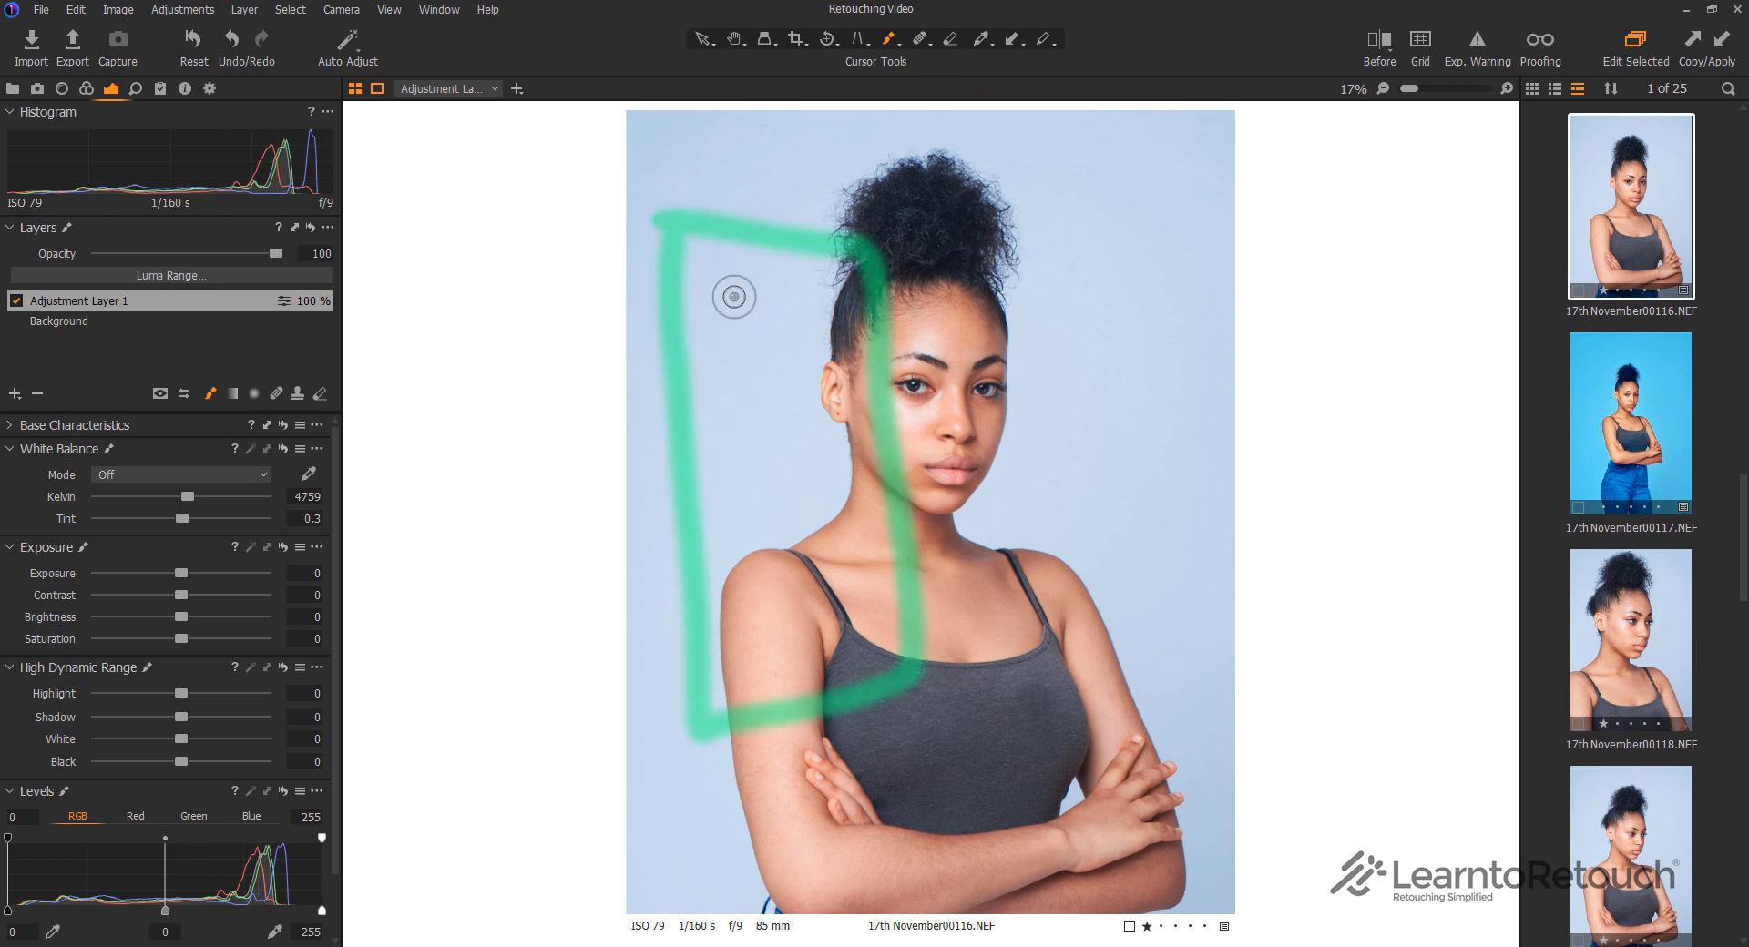
{"action": "mouse_move", "coordinate": [1038, 524]}
{"action": "left_mouse_down"}
{"action": "mouse_move", "coordinate": [1082, 656]}
{"action": "mouse_move", "coordinate": [1125, 649]}
{"action": "mouse_move", "coordinate": [1130, 601]}
{"action": "mouse_move", "coordinate": [1084, 575]}
{"action": "mouse_move", "coordinate": [1073, 510]}
{"action": "mouse_move", "coordinate": [1029, 536]}
{"action": "left_mouse_up"}
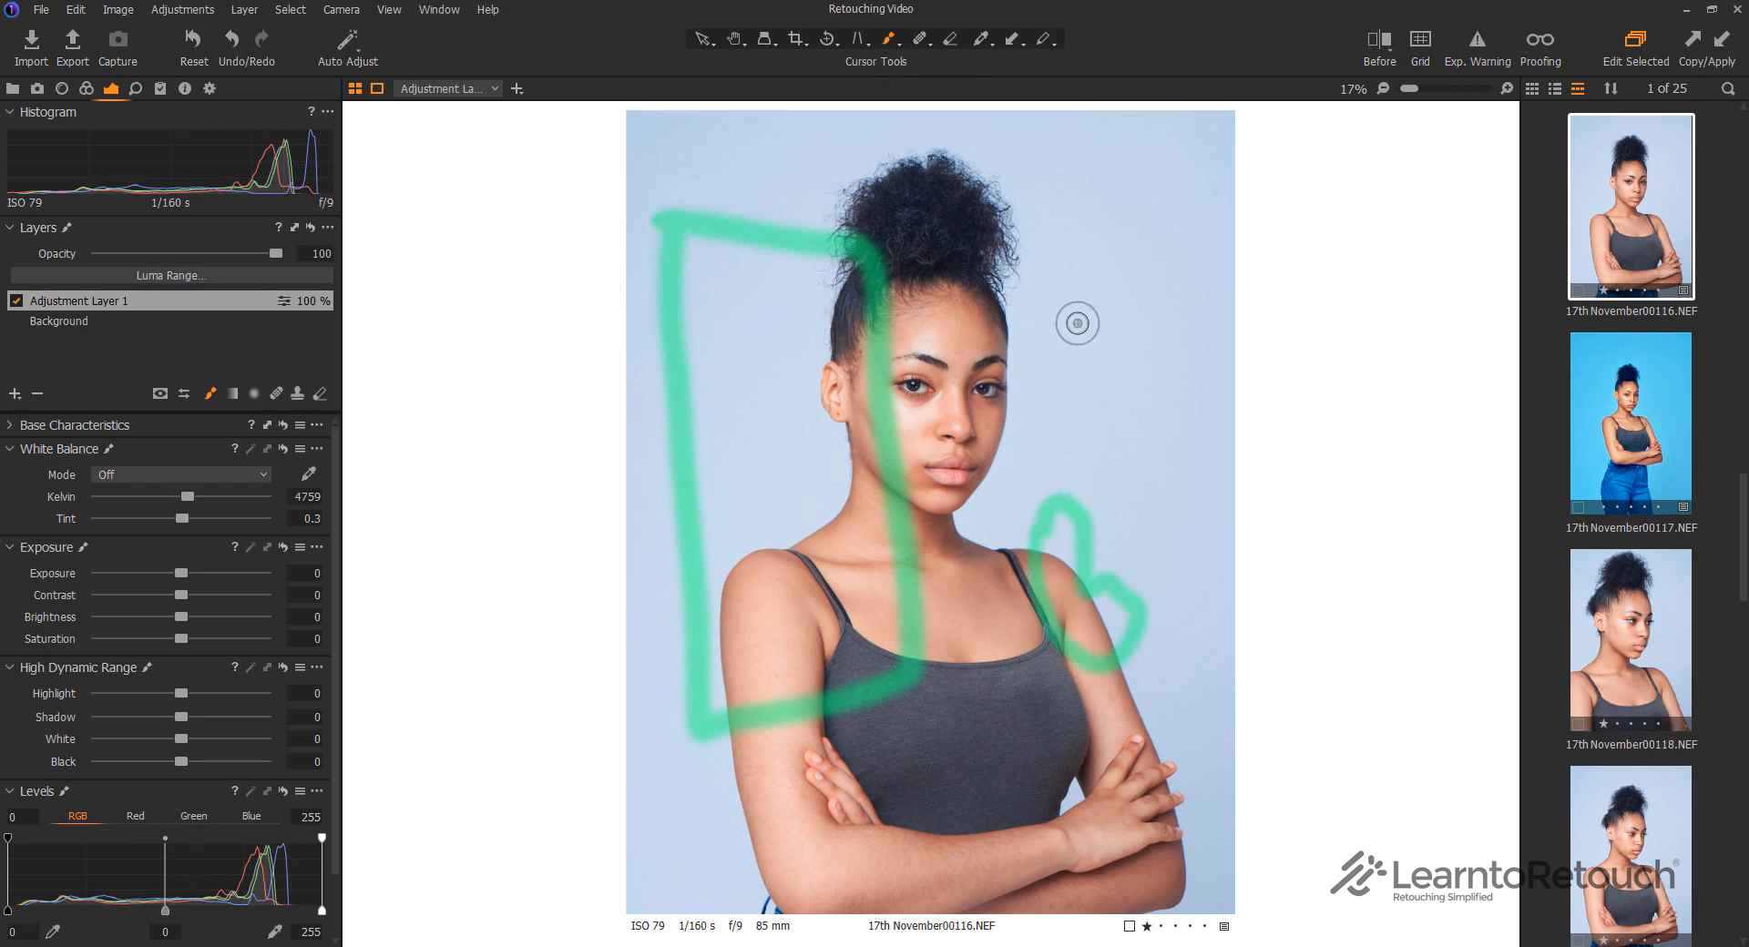
{"action": "mouse_move", "coordinate": [1009, 257]}
{"action": "left_mouse_down"}
{"action": "mouse_move", "coordinate": [972, 429]}
{"action": "mouse_move", "coordinate": [1044, 419]}
{"action": "mouse_move", "coordinate": [1056, 388]}
{"action": "mouse_move", "coordinate": [1007, 279]}
{"action": "mouse_move", "coordinate": [1027, 159]}
{"action": "mouse_move", "coordinate": [1186, 224]}
{"action": "mouse_move", "coordinate": [1195, 151]}
{"action": "mouse_move", "coordinate": [938, 150]}
{"action": "left_mouse_up"}
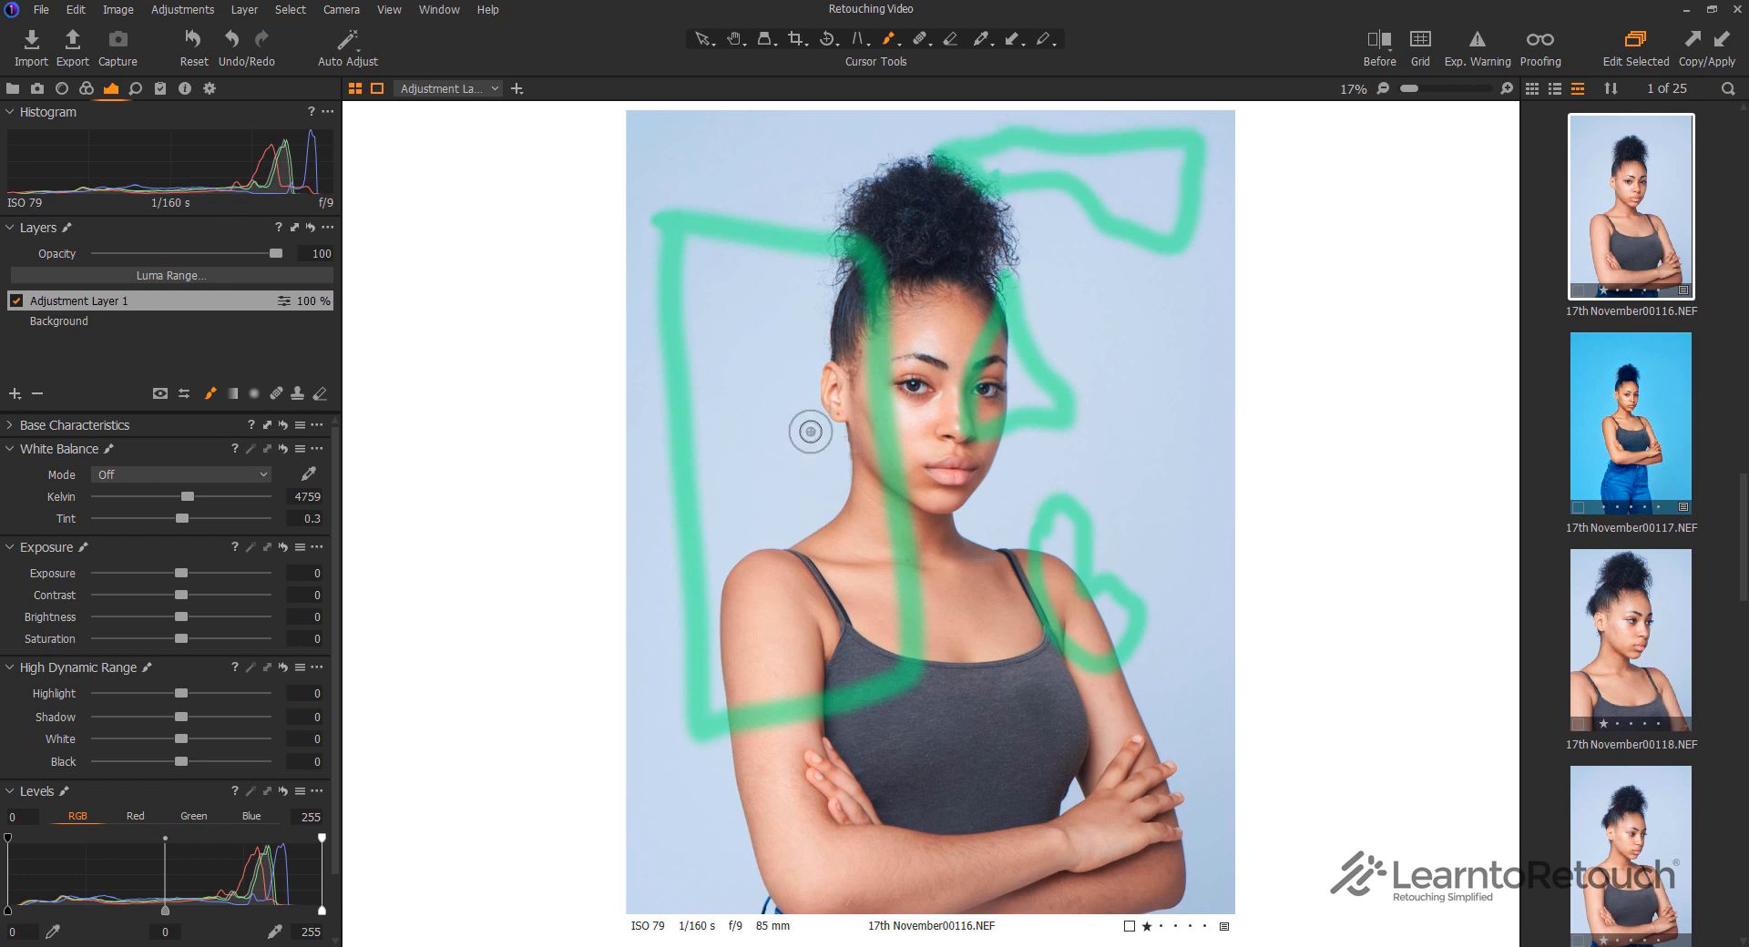
Fill the mask inside all the brushed outlines on Adjustment Layer 1
{"action": "right_click", "coordinate": [125, 296]}
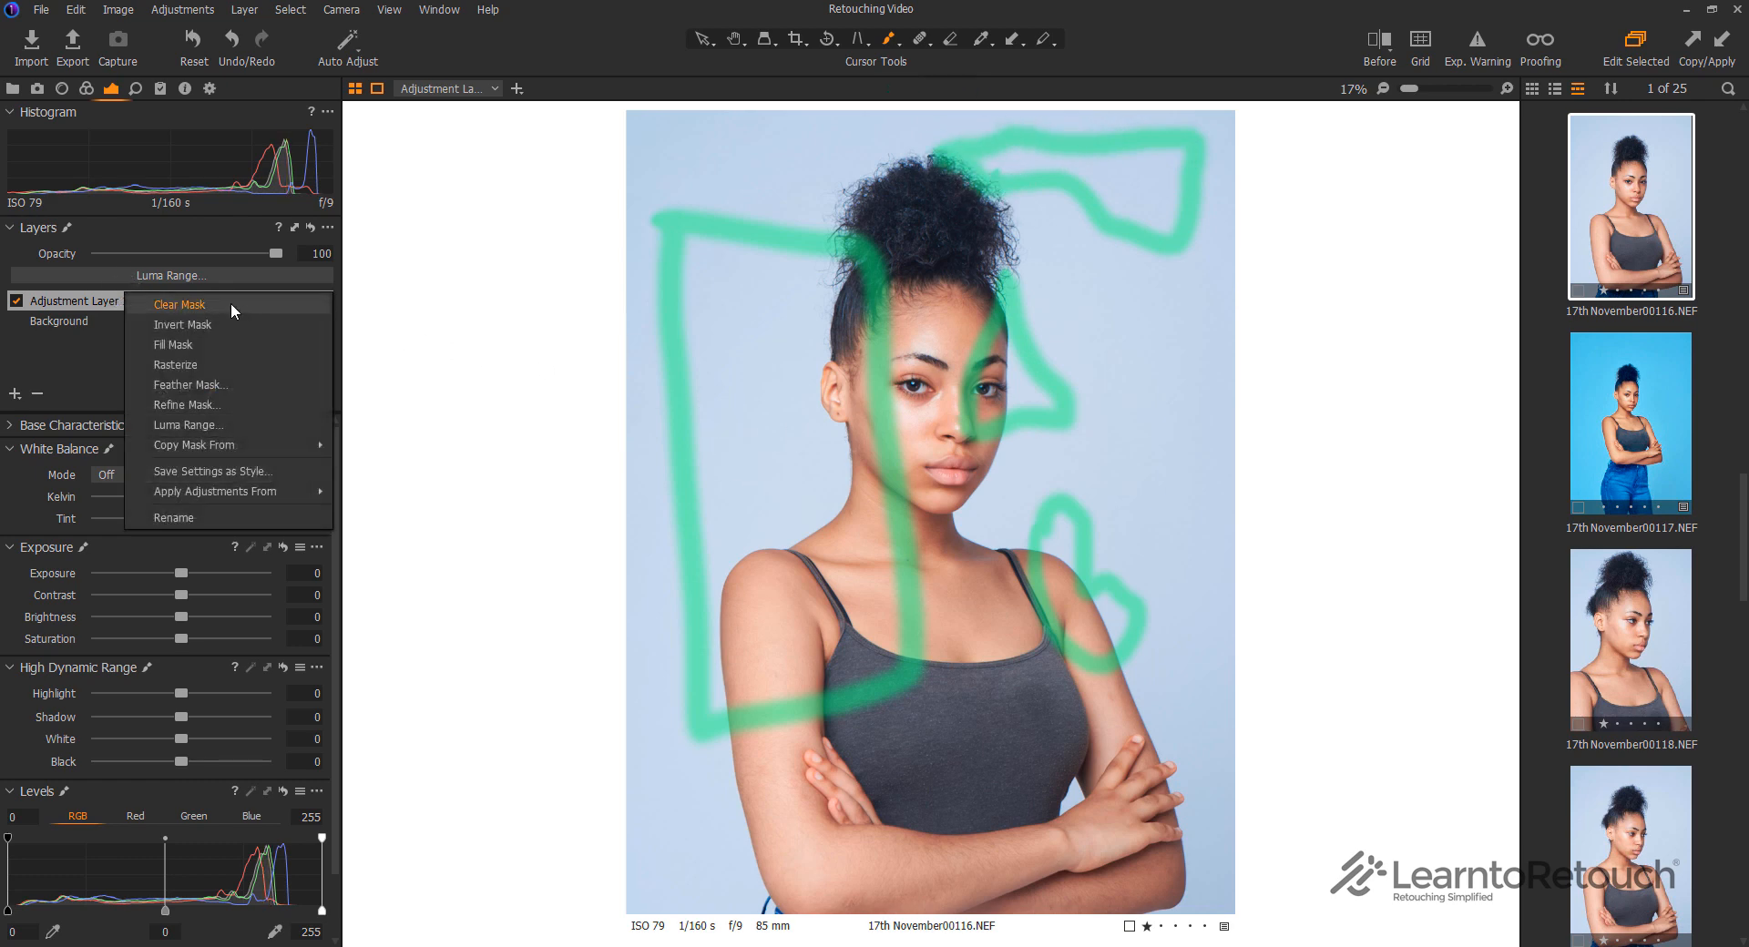
{"action": "left_click", "coordinate": [216, 344]}
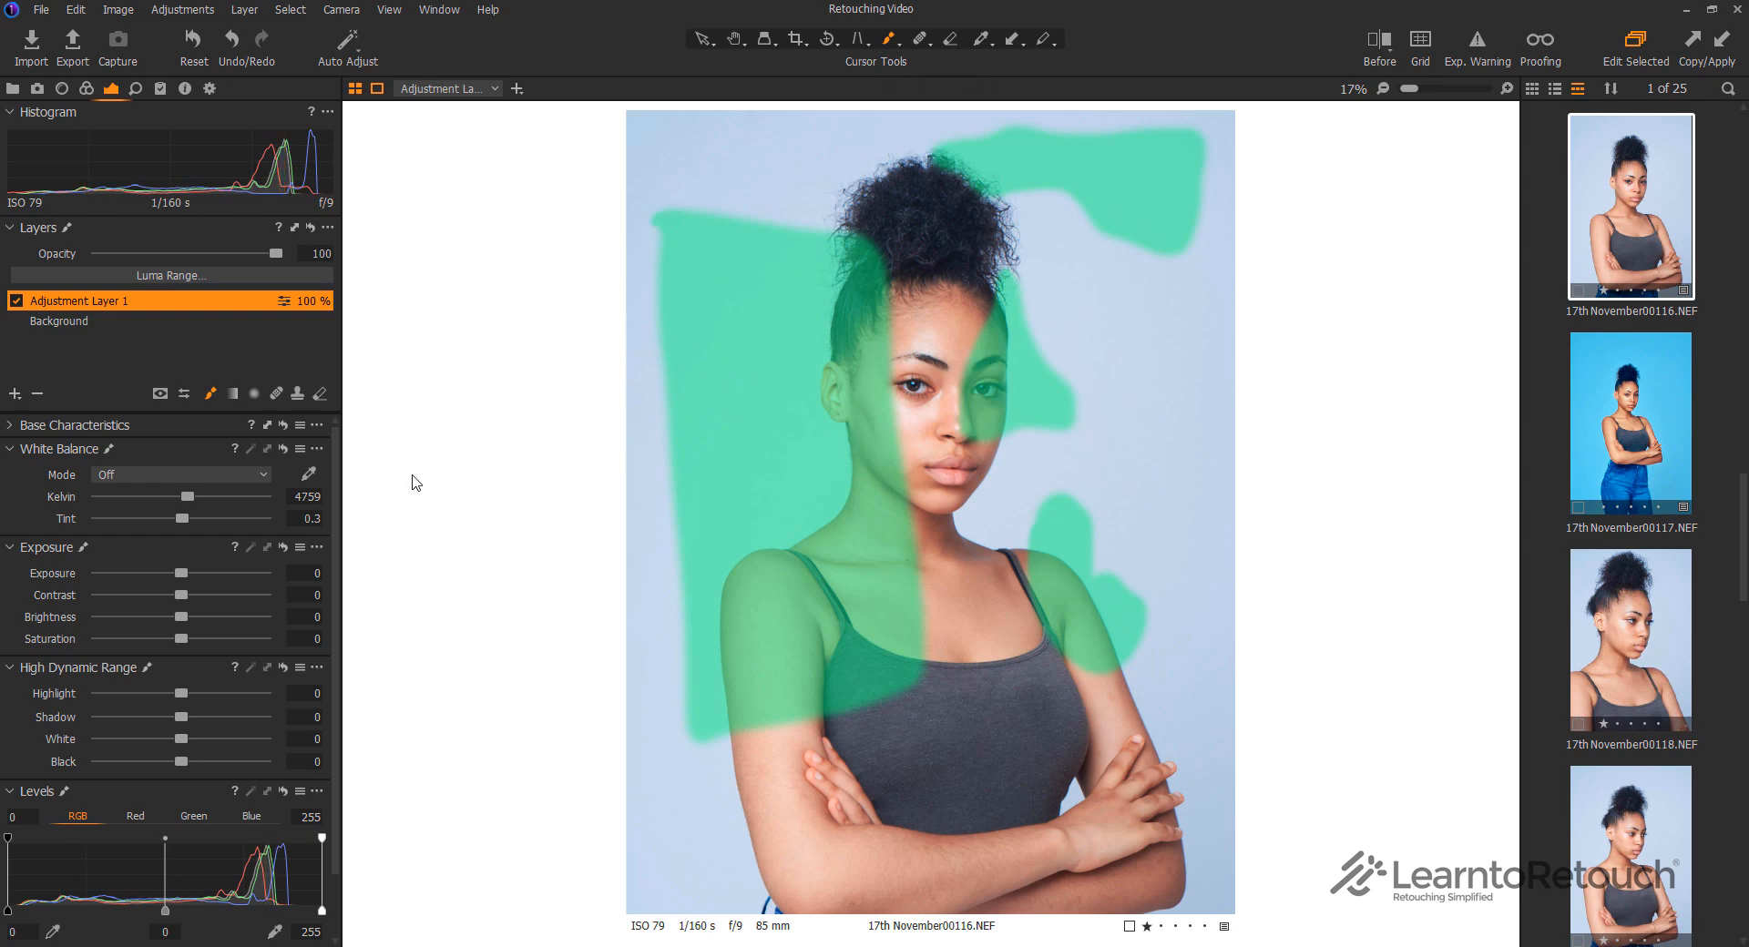
Delete the adjustment layer with the filled shapes and add a new empty adjustment layer
{"action": "left_click", "coordinate": [40, 394]}
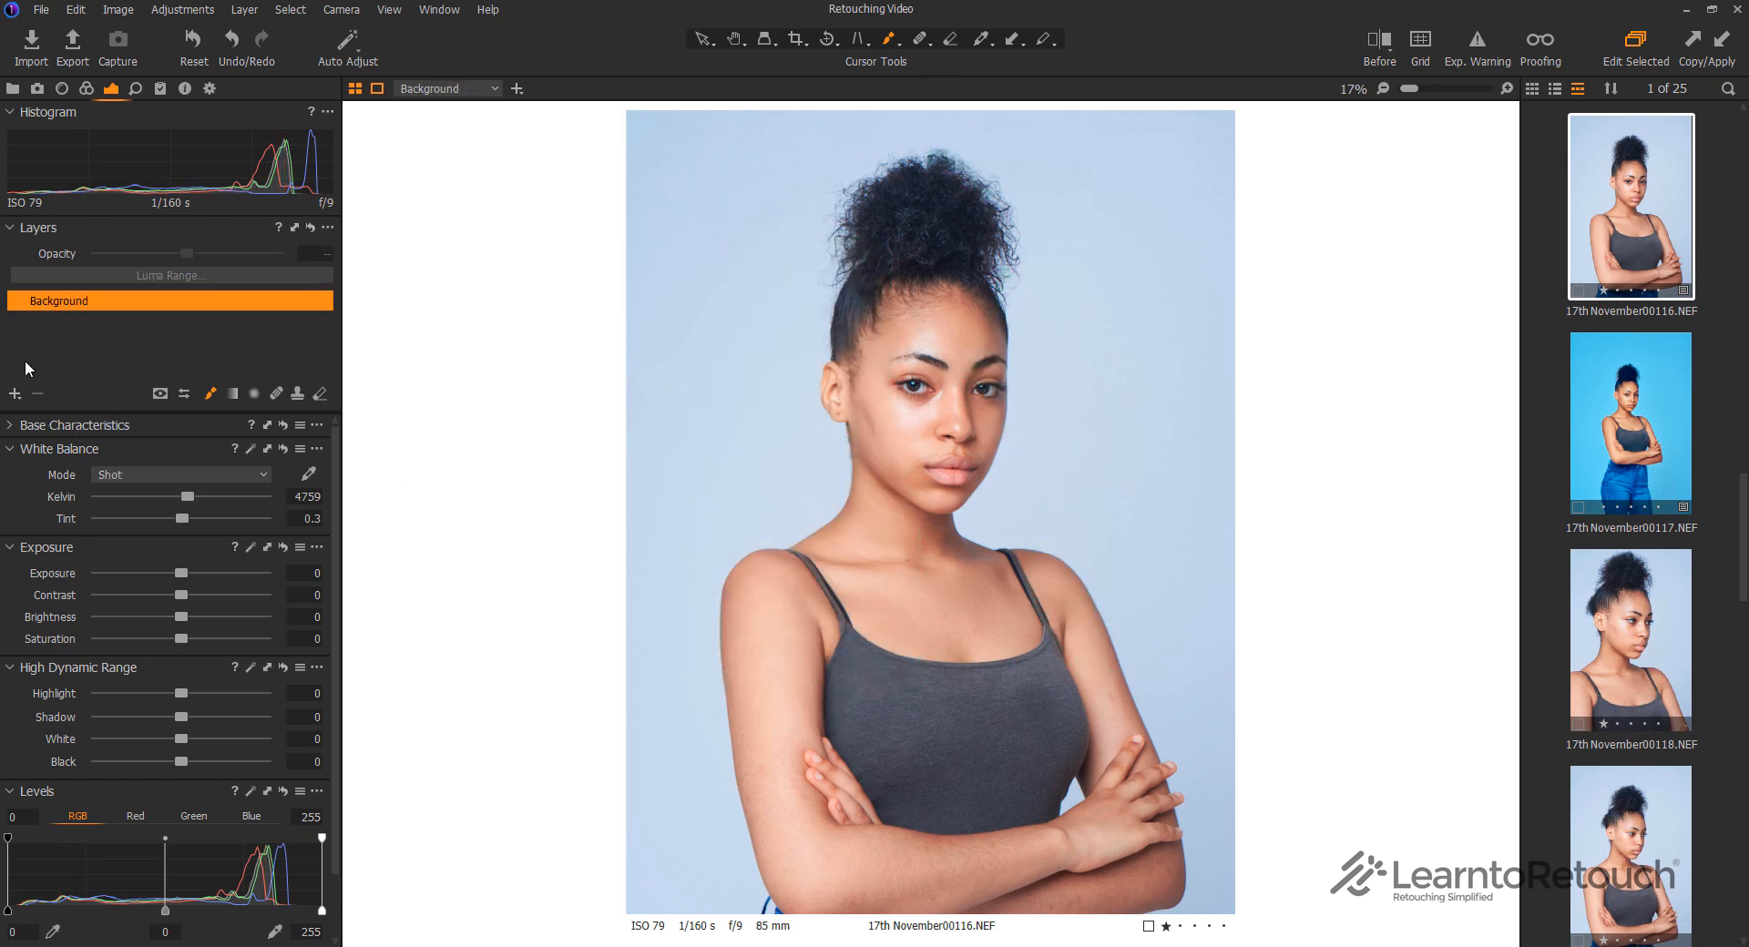
{"action": "left_click", "coordinate": [14, 395]}
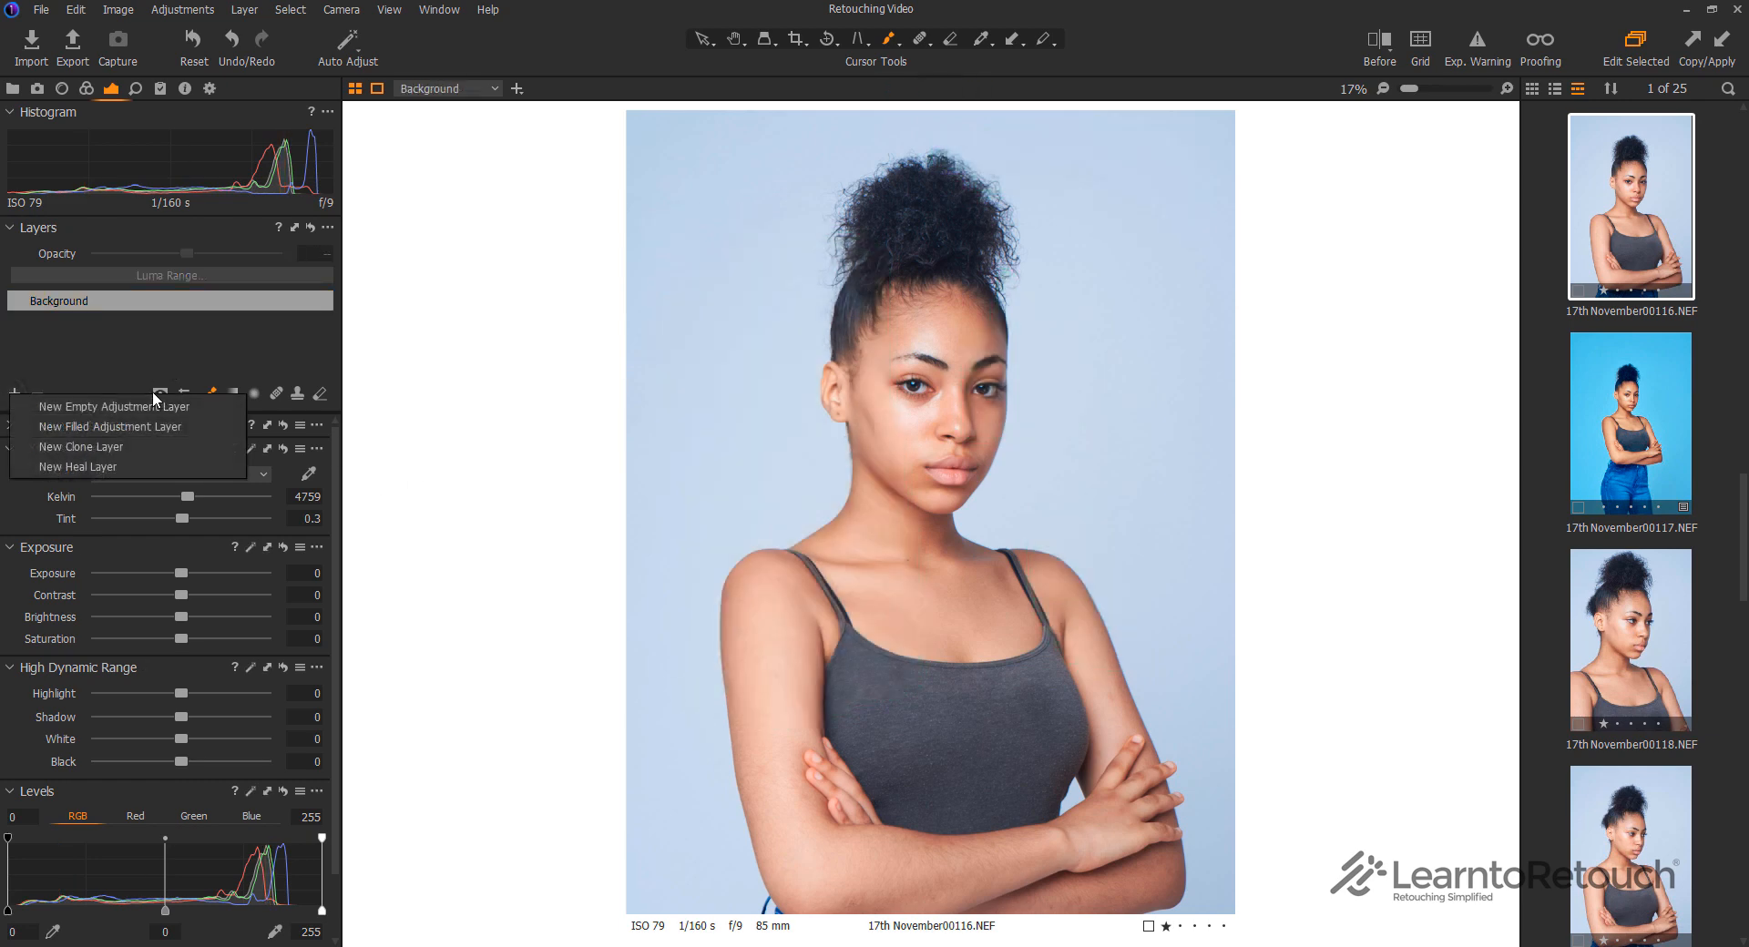
{"action": "left_click", "coordinate": [156, 411]}
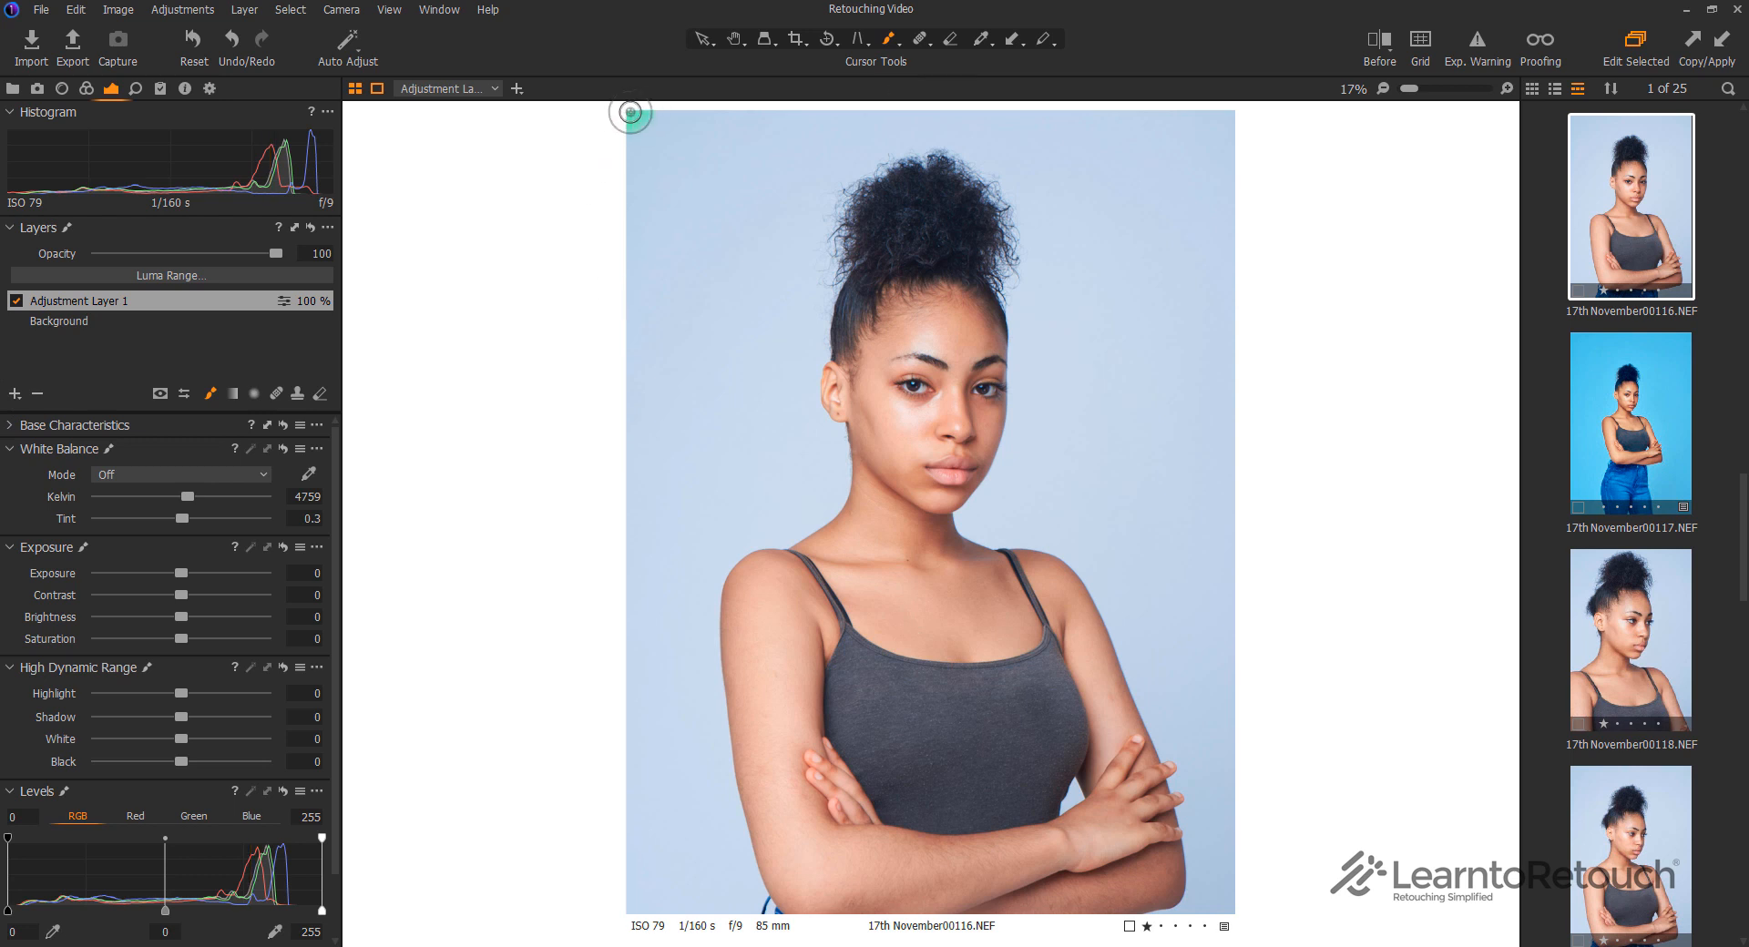
Brush a mask outline along the photo edges and around the woman, and fill the background area between them
{"action": "mouse_move", "coordinate": [631, 112]}
{"action": "left_mouse_down"}
{"action": "mouse_move", "coordinate": [953, 98]}
{"action": "mouse_move", "coordinate": [925, 99]}
{"action": "mouse_move", "coordinate": [1174, 128]}
{"action": "mouse_move", "coordinate": [1086, 135]}
{"action": "mouse_move", "coordinate": [1127, 123]}
{"action": "left_mouse_up"}
{"action": "mouse_move", "coordinate": [1233, 118]}
{"action": "left_mouse_down"}
{"action": "mouse_move", "coordinate": [1173, 142]}
{"action": "mouse_move", "coordinate": [1241, 134]}
{"action": "mouse_move", "coordinate": [1235, 241]}
{"action": "mouse_move", "coordinate": [1218, 153]}
{"action": "mouse_move", "coordinate": [1231, 877]}
{"action": "mouse_move", "coordinate": [1205, 910]}
{"action": "mouse_move", "coordinate": [1204, 832]}
{"action": "mouse_move", "coordinate": [1159, 690]}
{"action": "mouse_move", "coordinate": [1078, 558]}
{"action": "mouse_move", "coordinate": [983, 523]}
{"action": "mouse_move", "coordinate": [1029, 370]}
{"action": "mouse_move", "coordinate": [1018, 218]}
{"action": "mouse_move", "coordinate": [997, 172]}
{"action": "mouse_move", "coordinate": [916, 149]}
{"action": "mouse_move", "coordinate": [857, 154]}
{"action": "mouse_move", "coordinate": [827, 187]}
{"action": "mouse_move", "coordinate": [808, 380]}
{"action": "mouse_move", "coordinate": [828, 482]}
{"action": "mouse_move", "coordinate": [746, 537]}
{"action": "mouse_move", "coordinate": [699, 638]}
{"action": "mouse_move", "coordinate": [747, 901]}
{"action": "mouse_move", "coordinate": [665, 937]}
{"action": "mouse_move", "coordinate": [736, 902]}
{"action": "mouse_move", "coordinate": [639, 910]}
{"action": "mouse_move", "coordinate": [637, 132]}
{"action": "left_mouse_up"}
{"action": "right_click", "coordinate": [173, 301]}
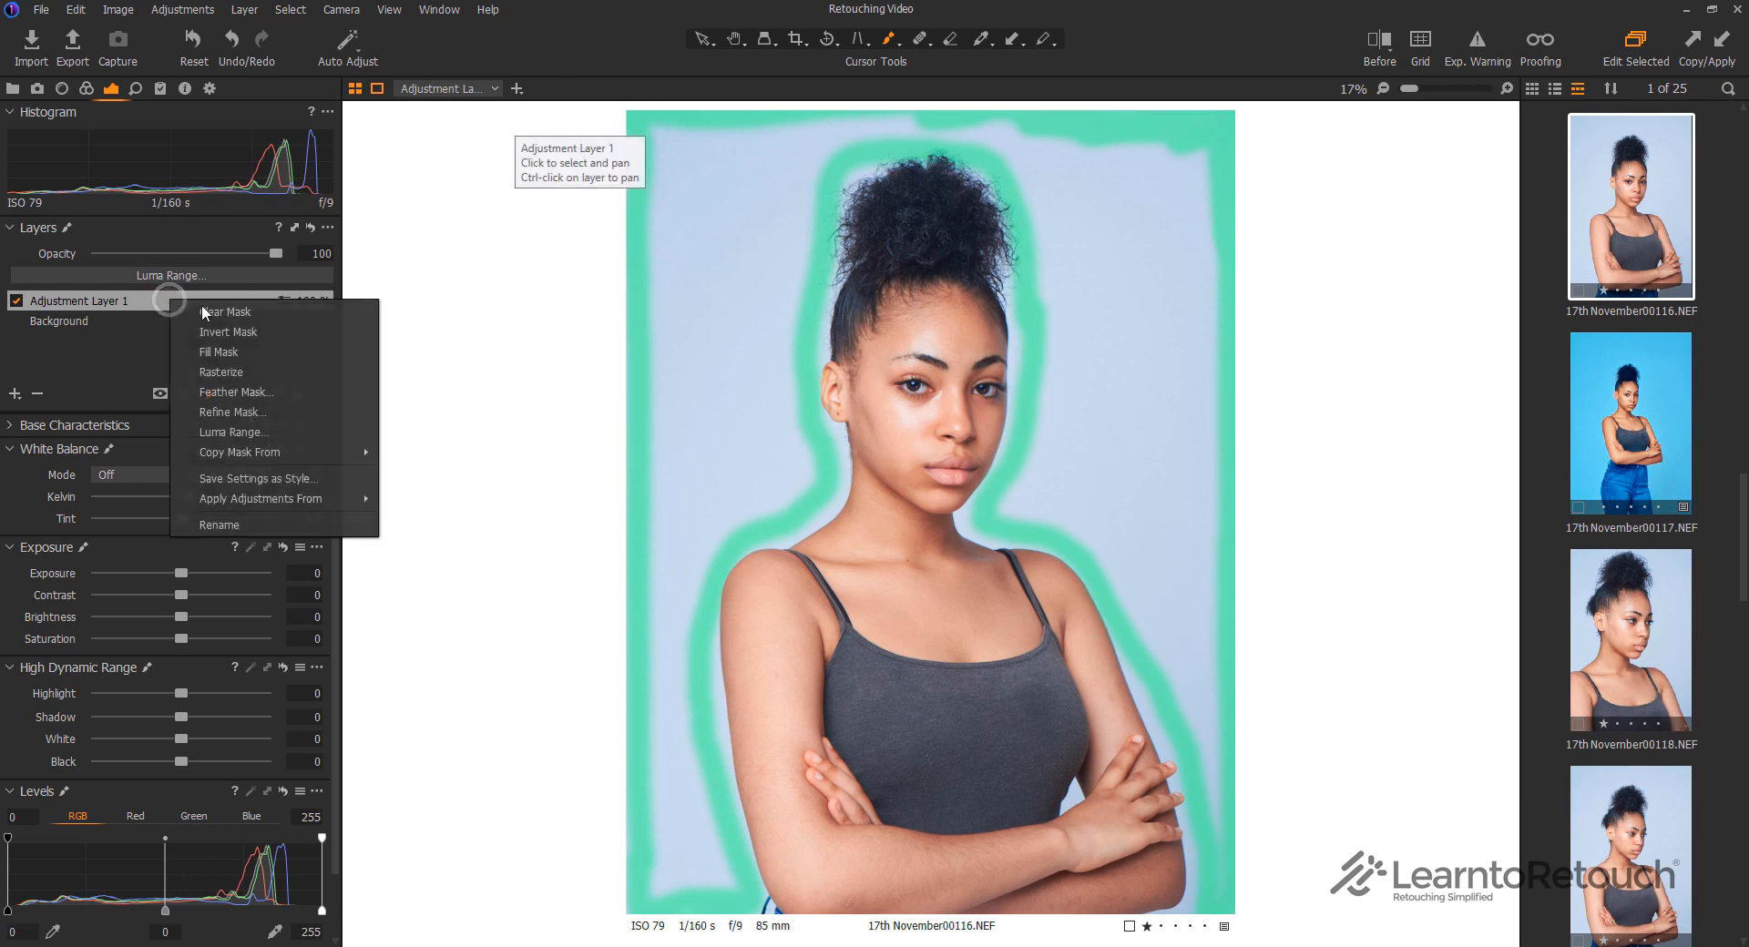
{"action": "left_click", "coordinate": [272, 353]}
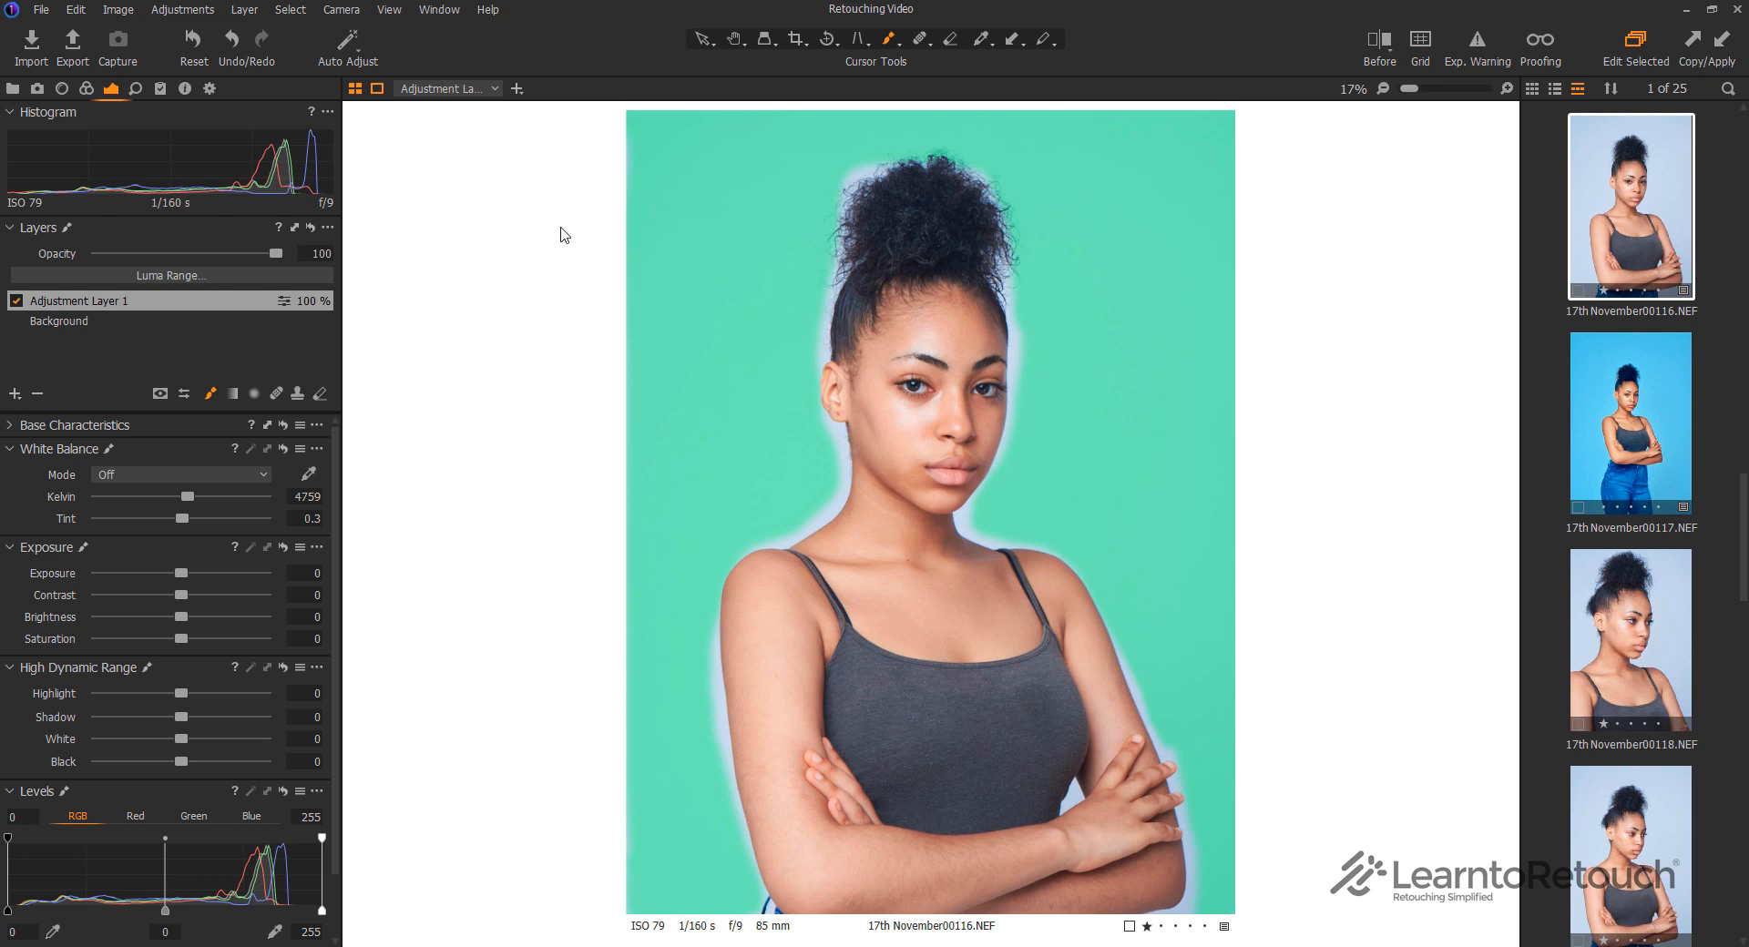
Preview the Feather Mask settings for the background mask, moving the dialog off the portrait, and close them without applying
{"action": "right_click", "coordinate": [161, 308]}
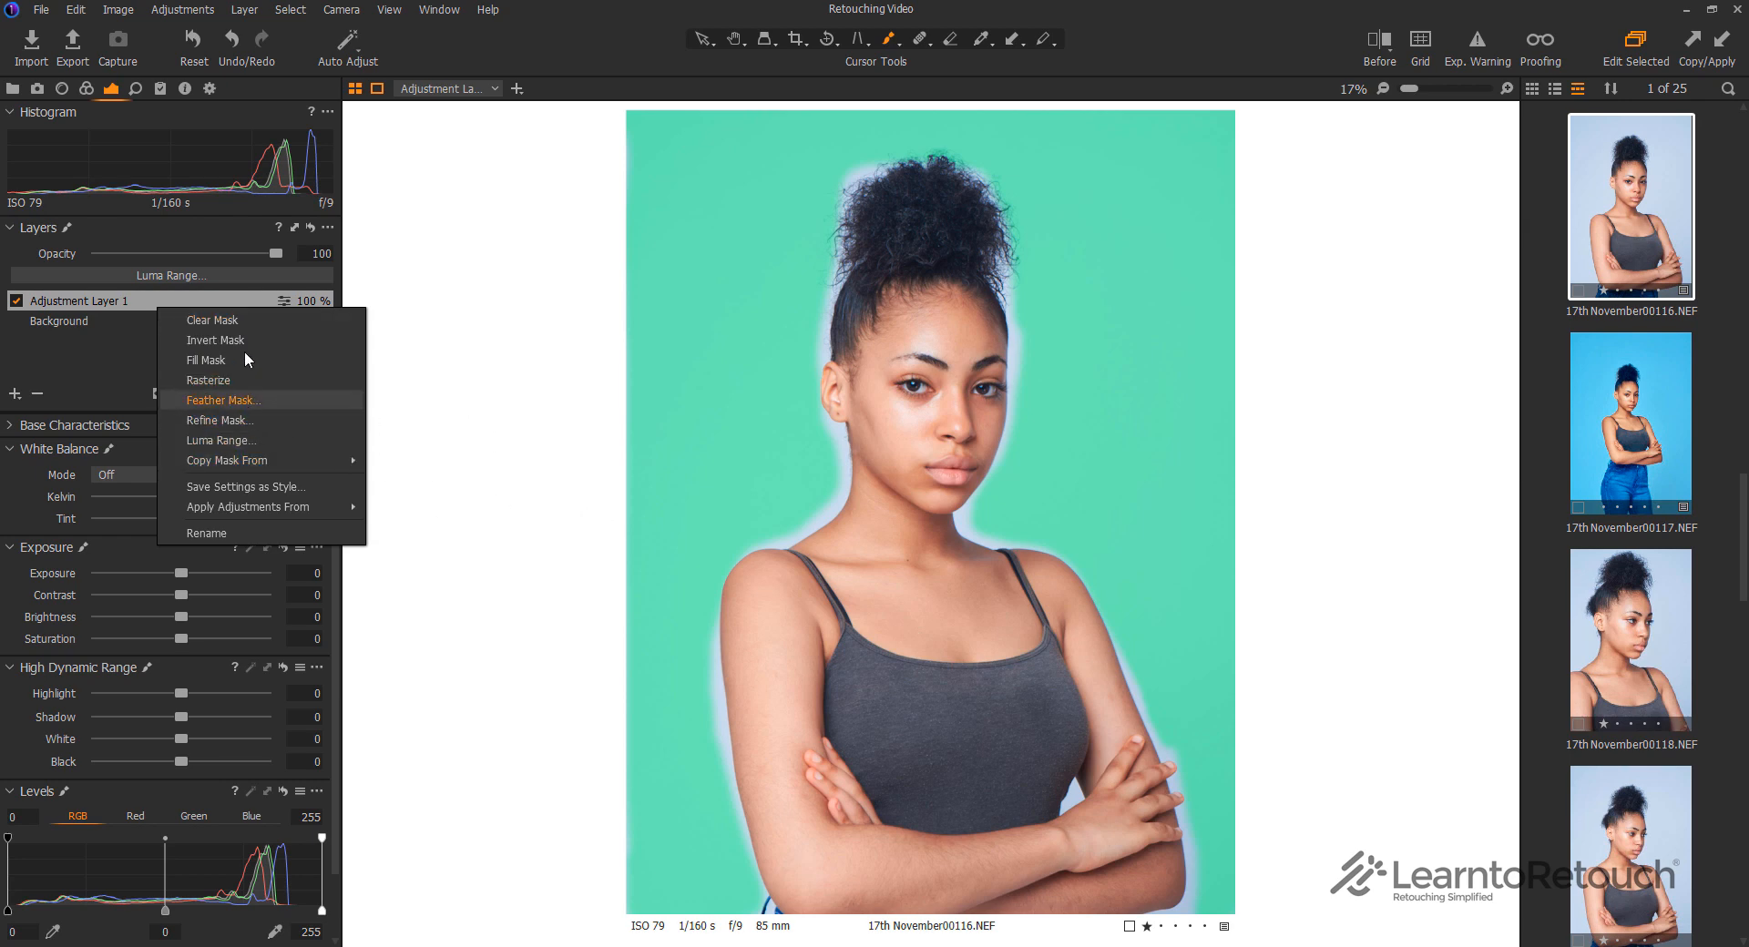
{"action": "left_click", "coordinate": [250, 401]}
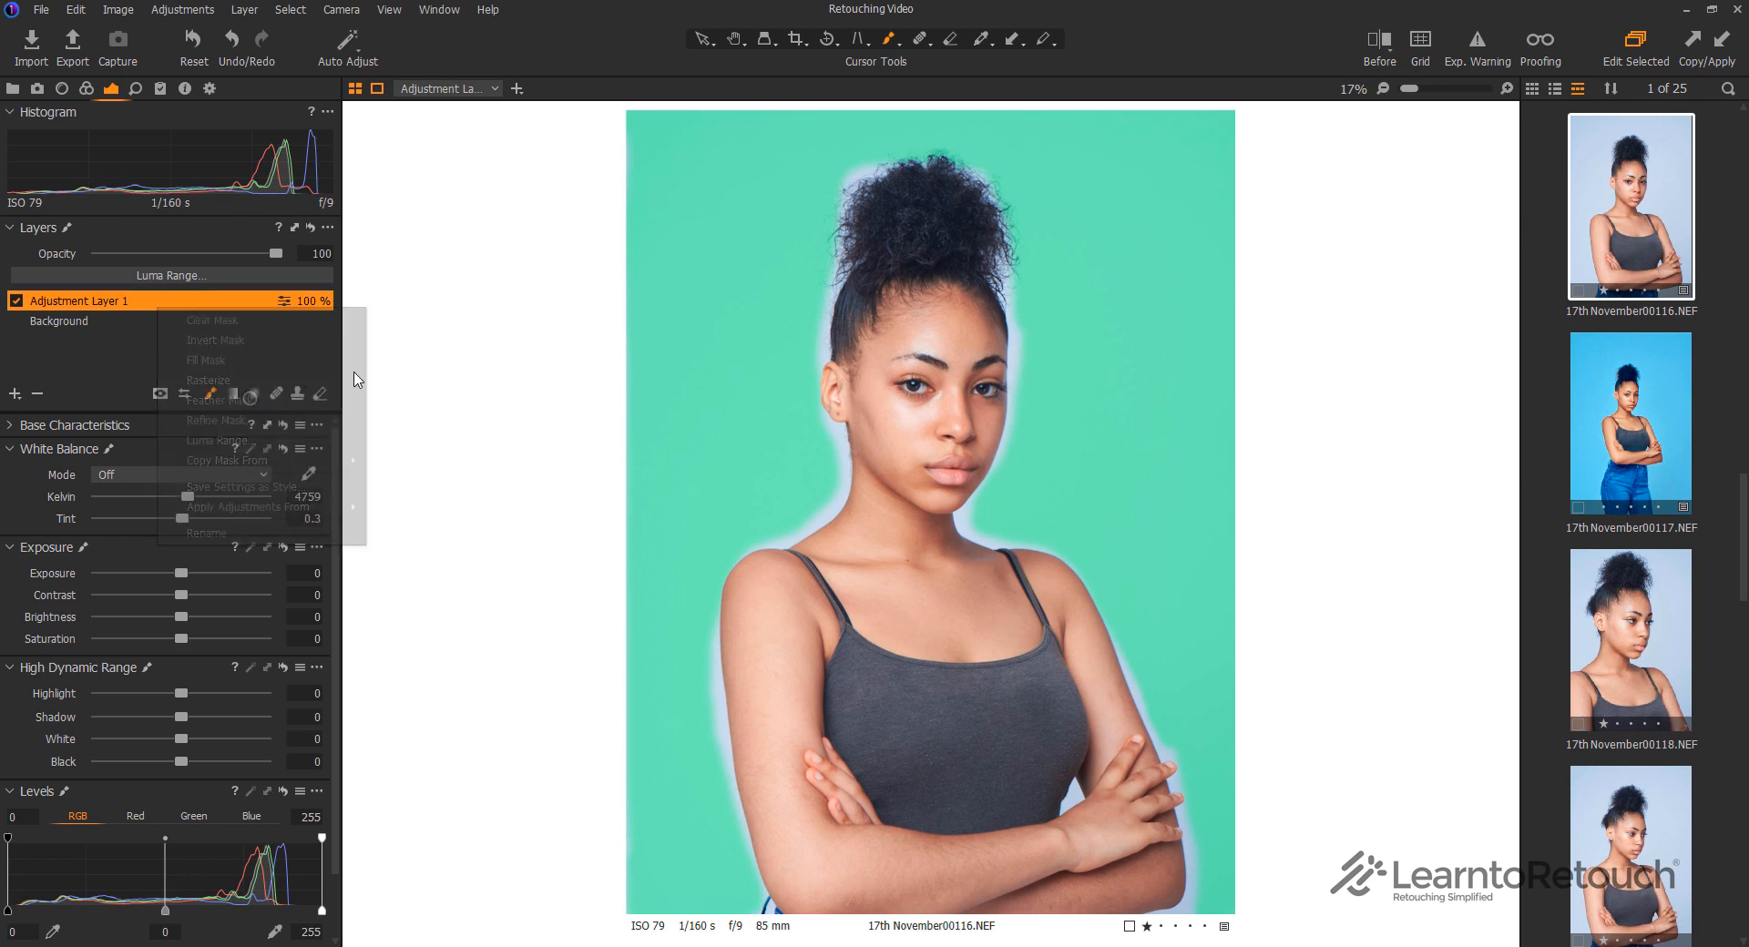
{"action": "left_click_drag", "start_coordinate": [954, 429], "coordinate": [695, 468]}
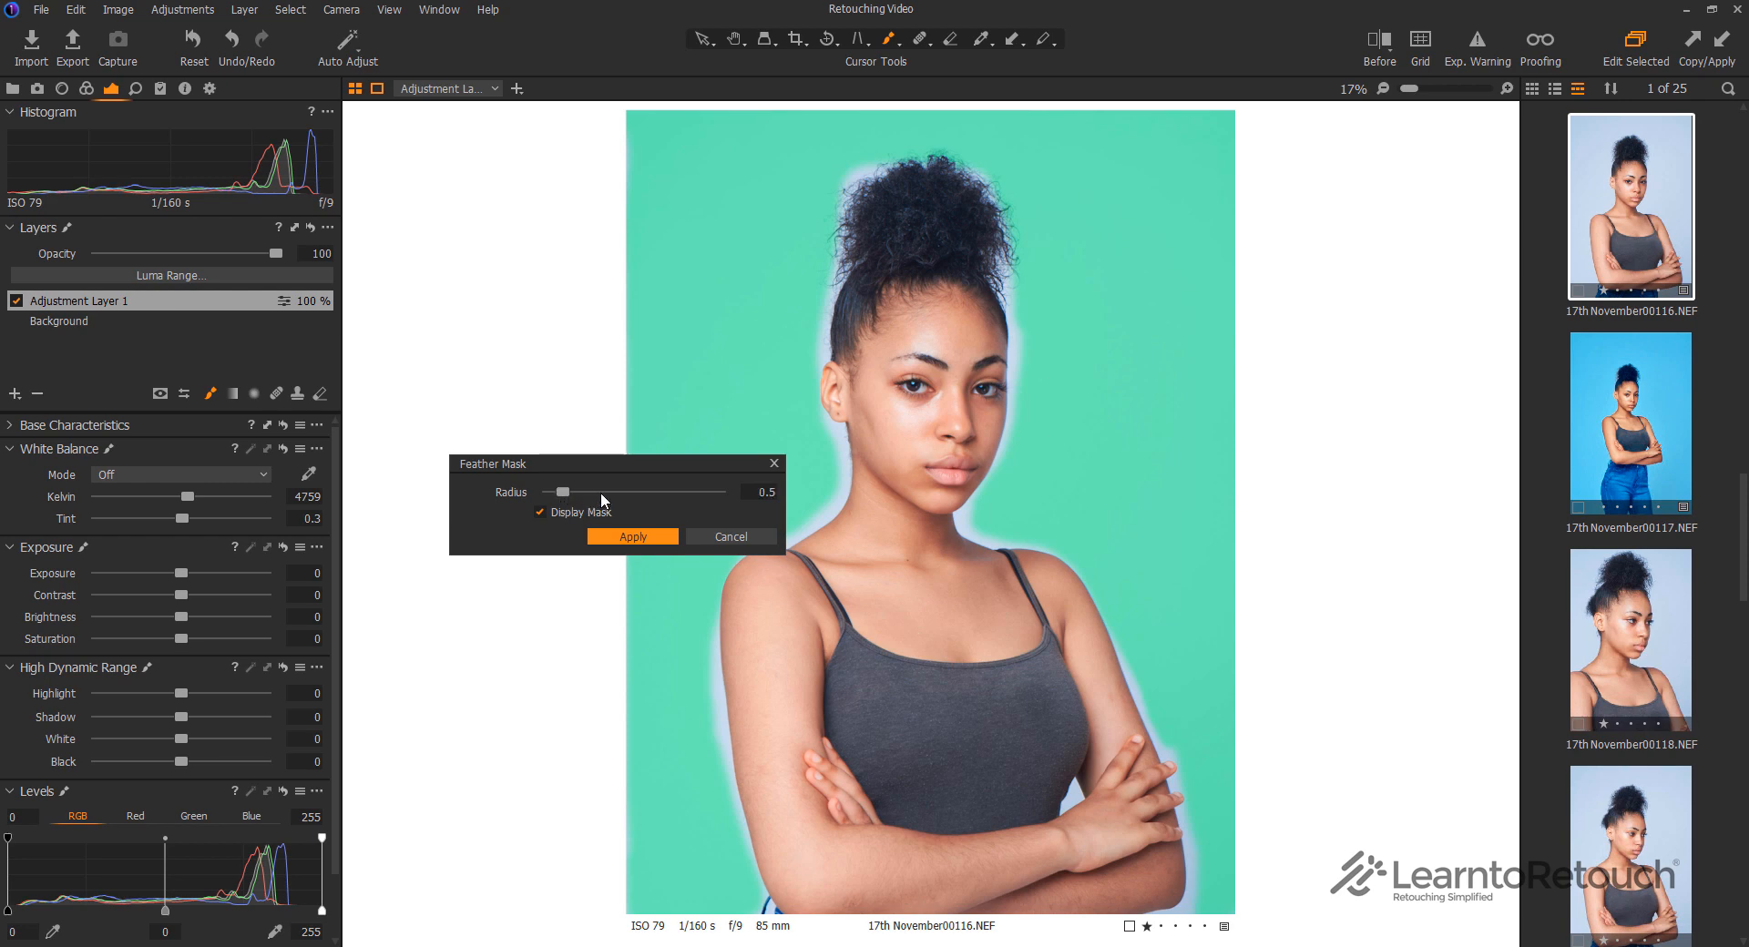
{"action": "left_click", "coordinate": [724, 538]}
Preview refining the background mask's edges at low and high radii up to 300, and discard the refinement
{"action": "right_click", "coordinate": [173, 298]}
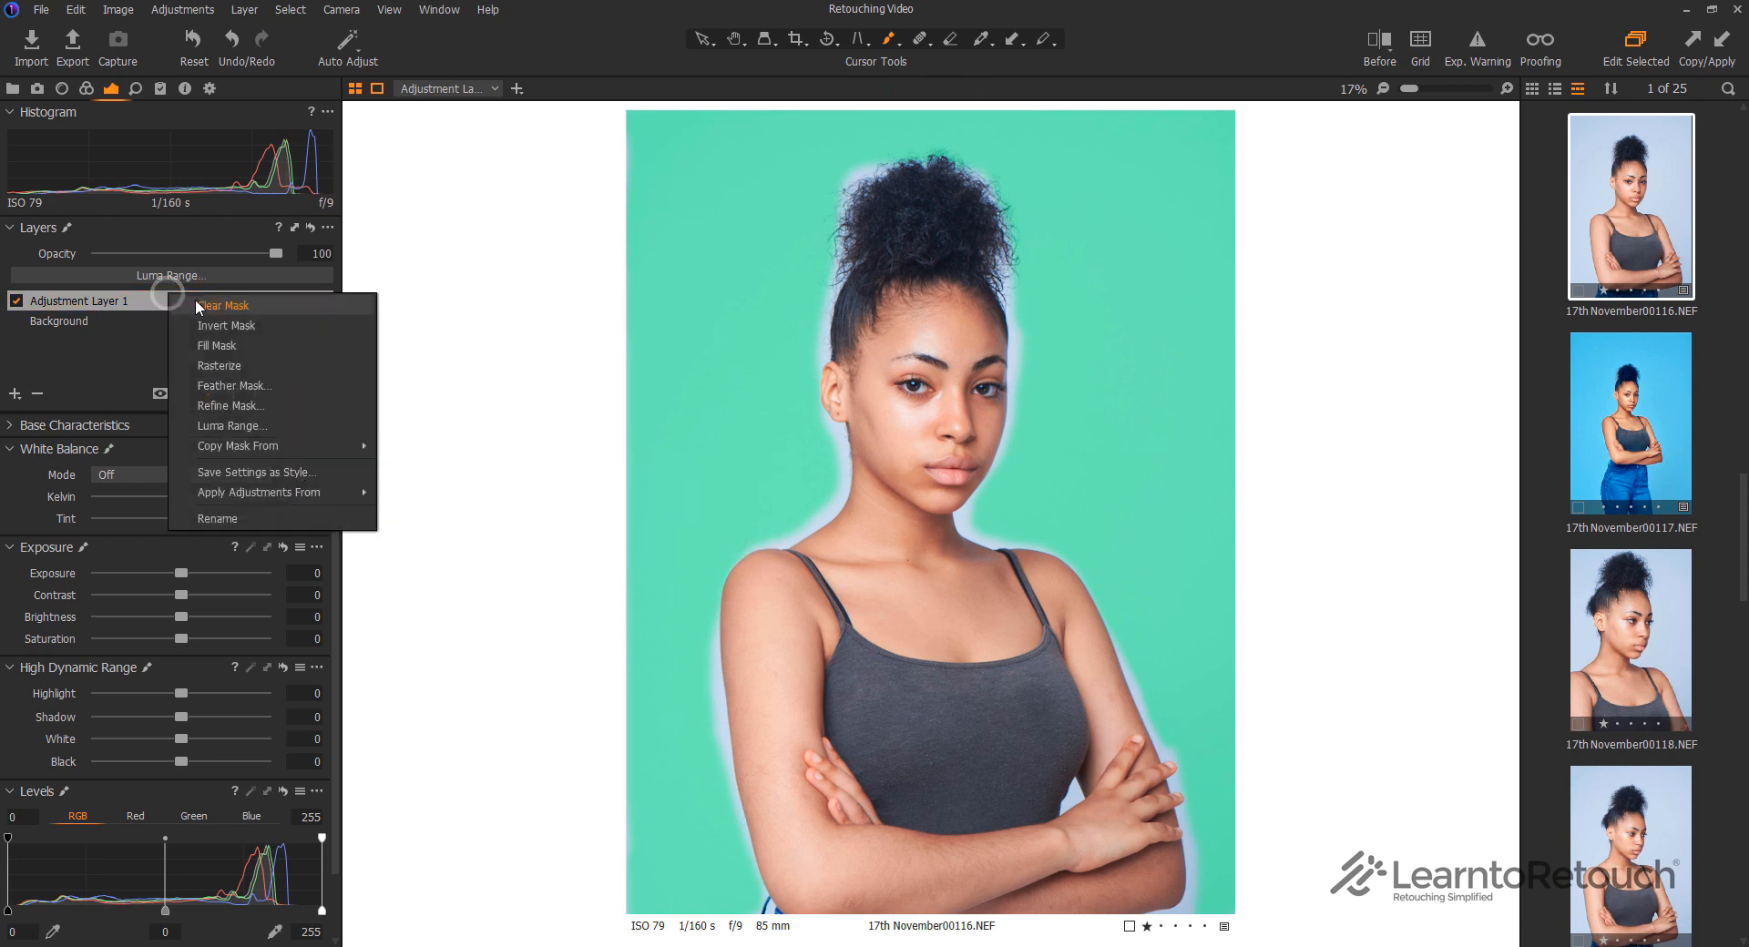
{"action": "left_click", "coordinate": [270, 406]}
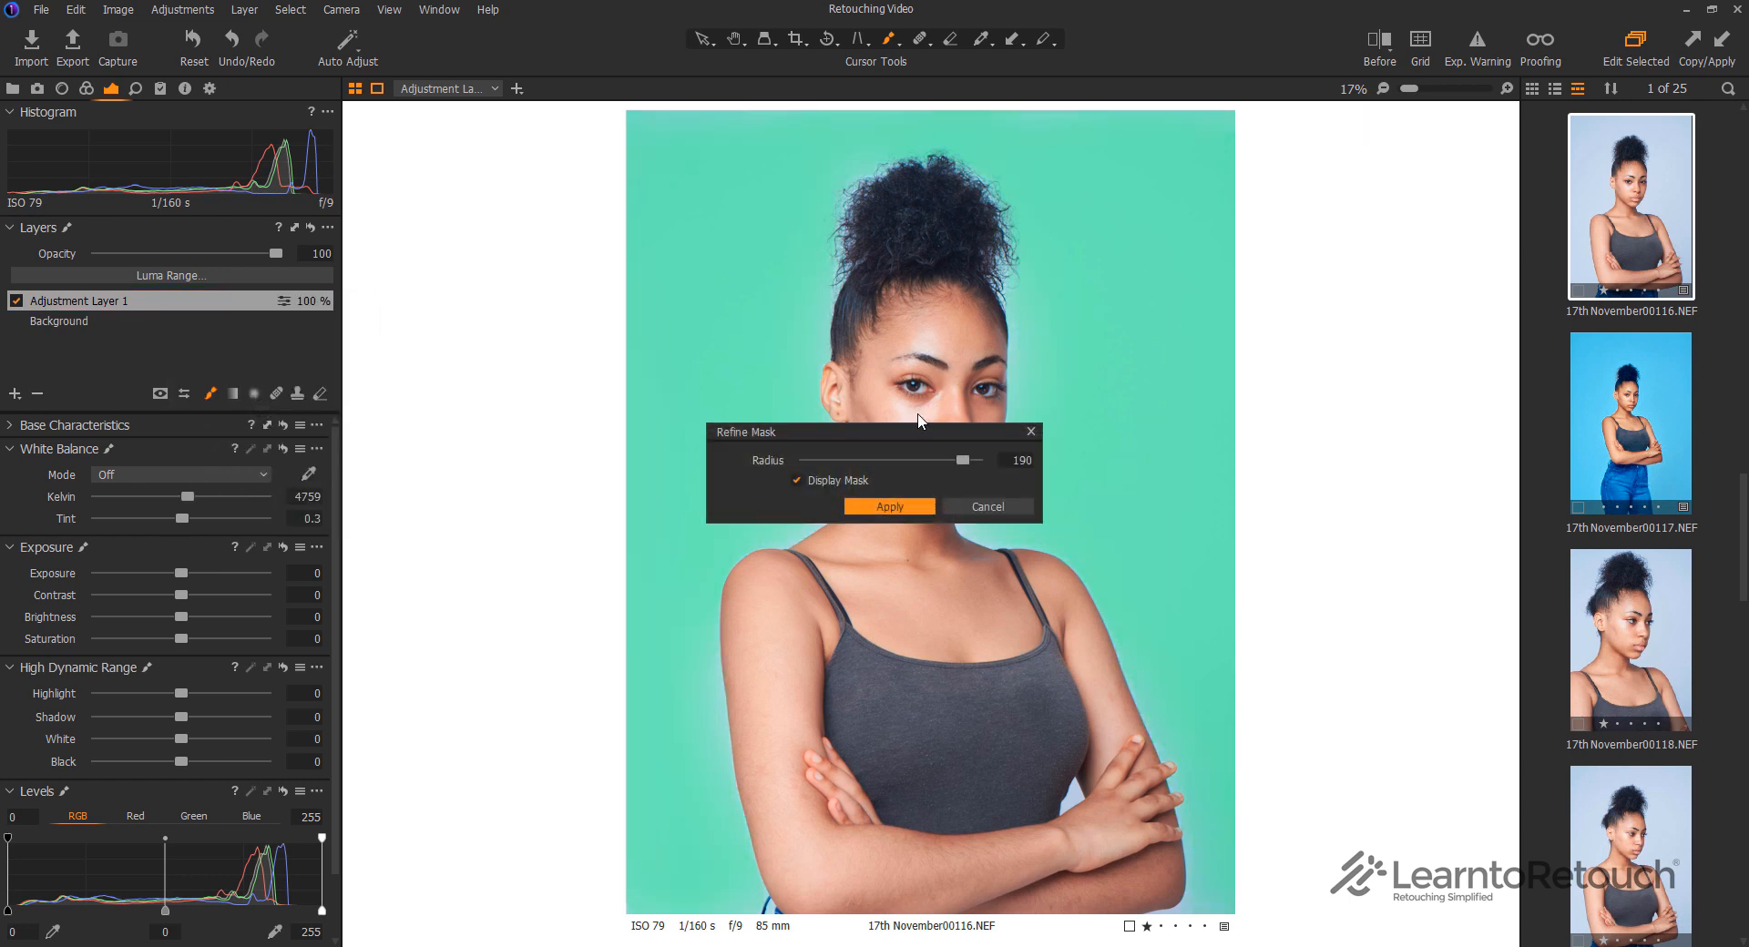
{"action": "left_click_drag", "start_coordinate": [830, 428], "coordinate": [513, 386]}
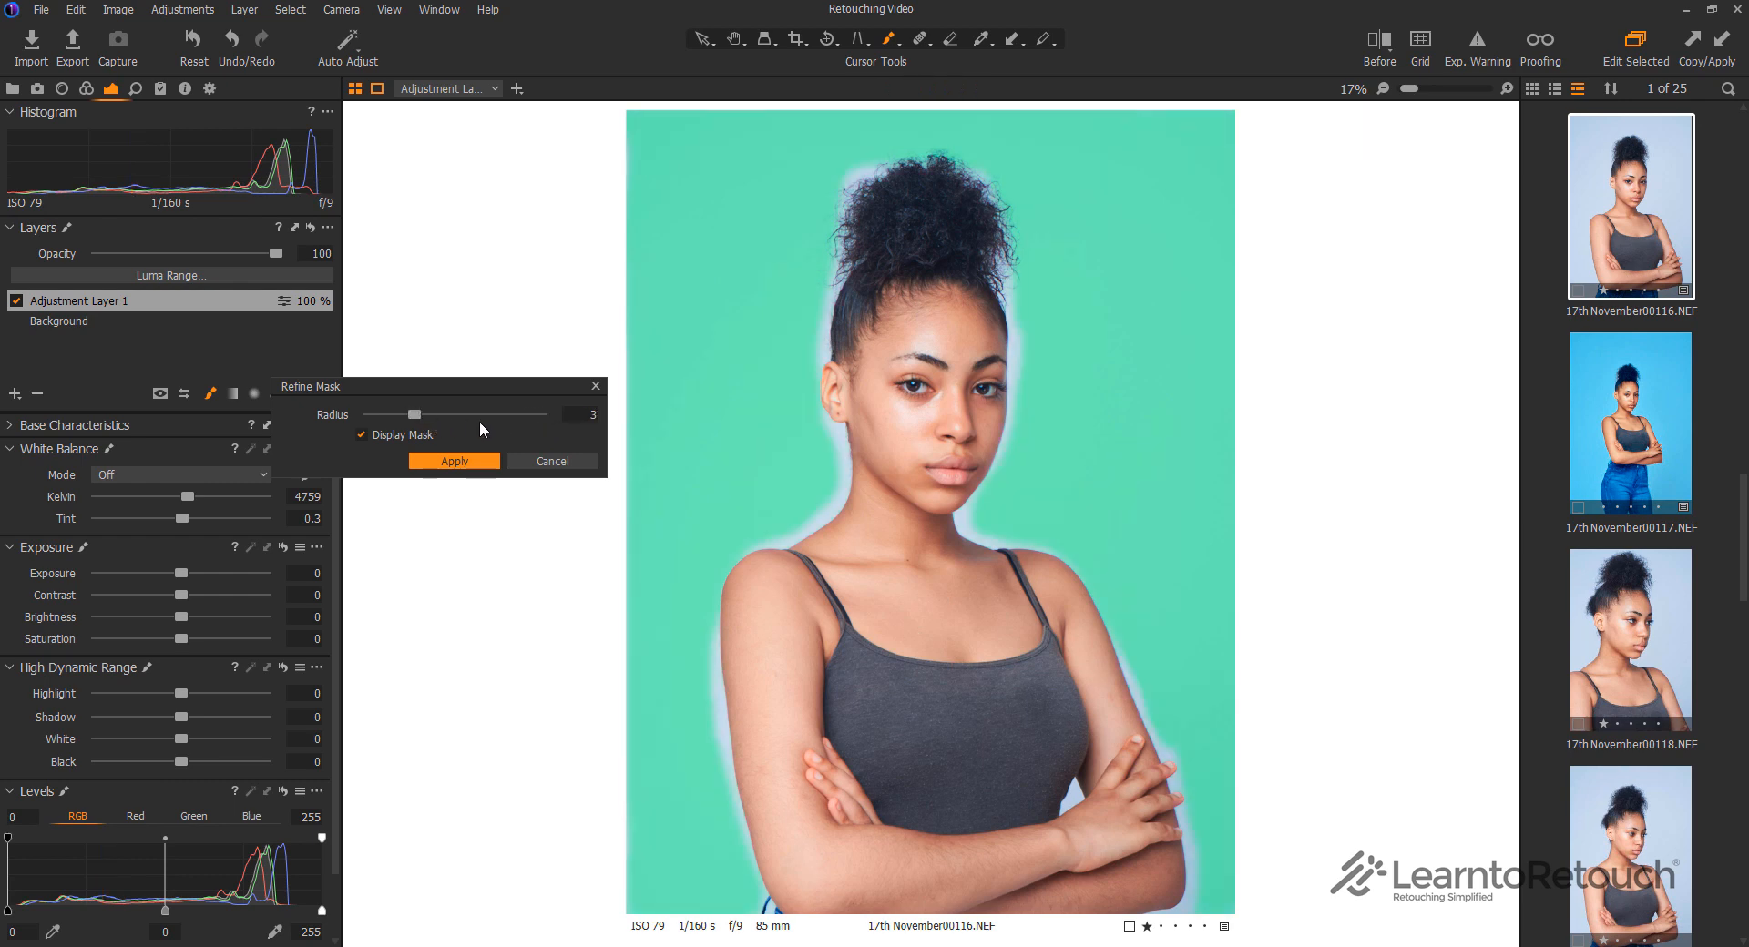
{"action": "left_click_drag", "start_coordinate": [484, 418], "coordinate": [523, 411]}
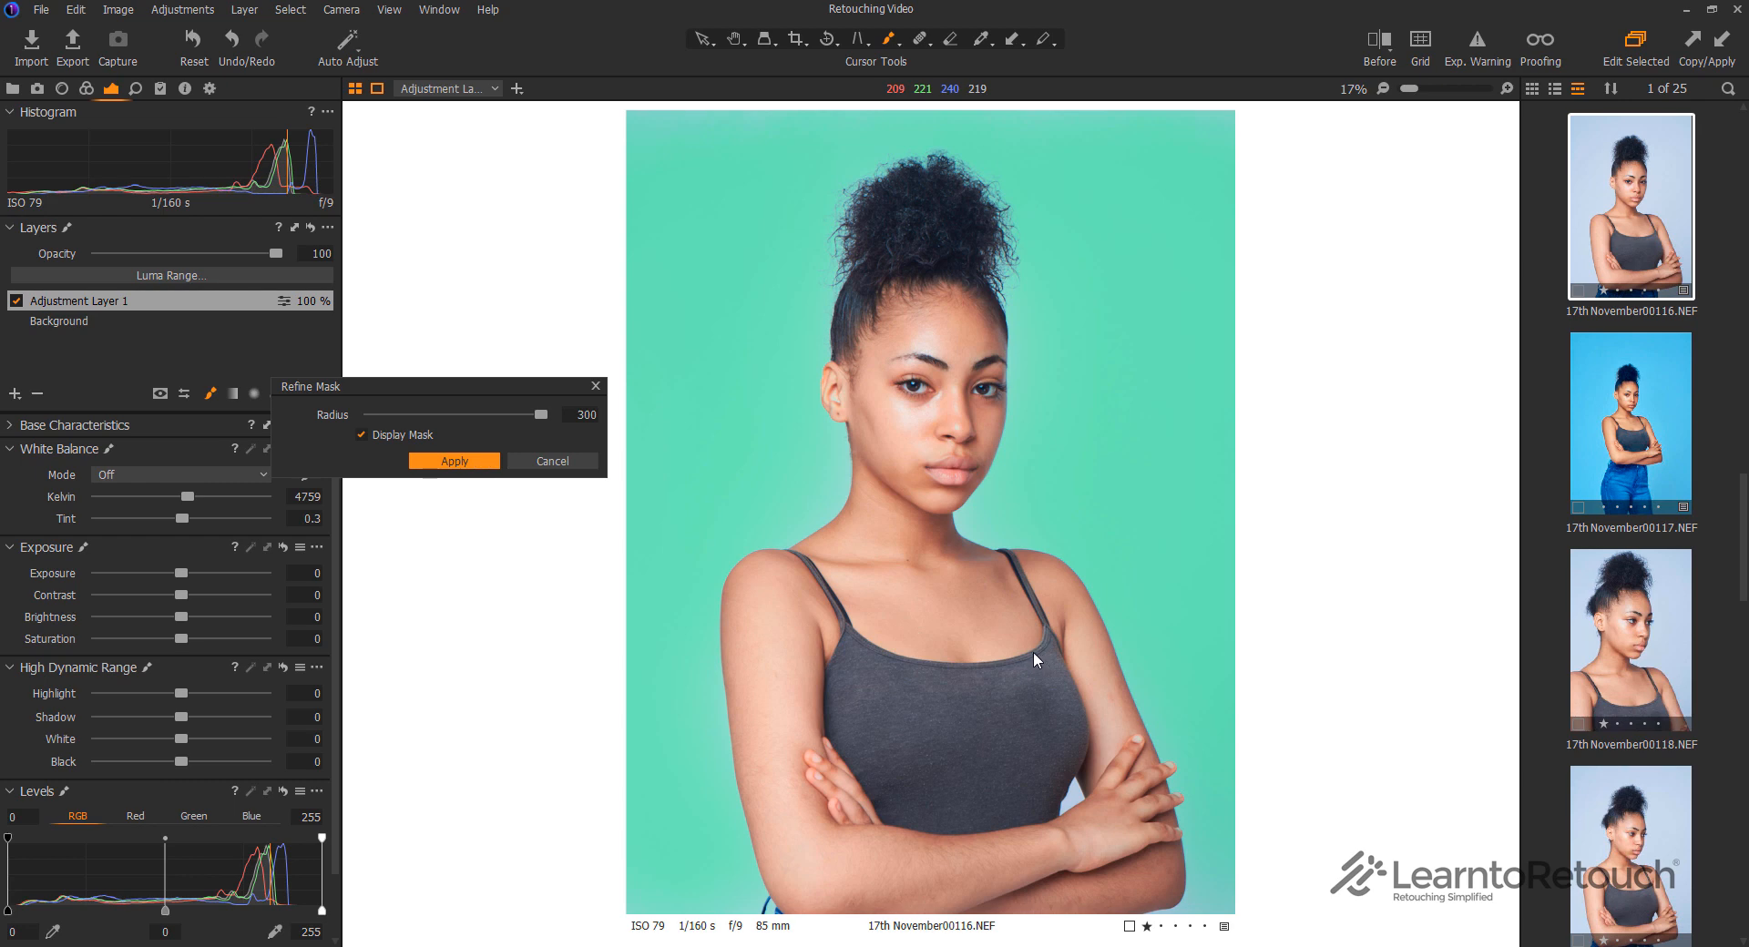
{"action": "left_click", "coordinate": [522, 456]}
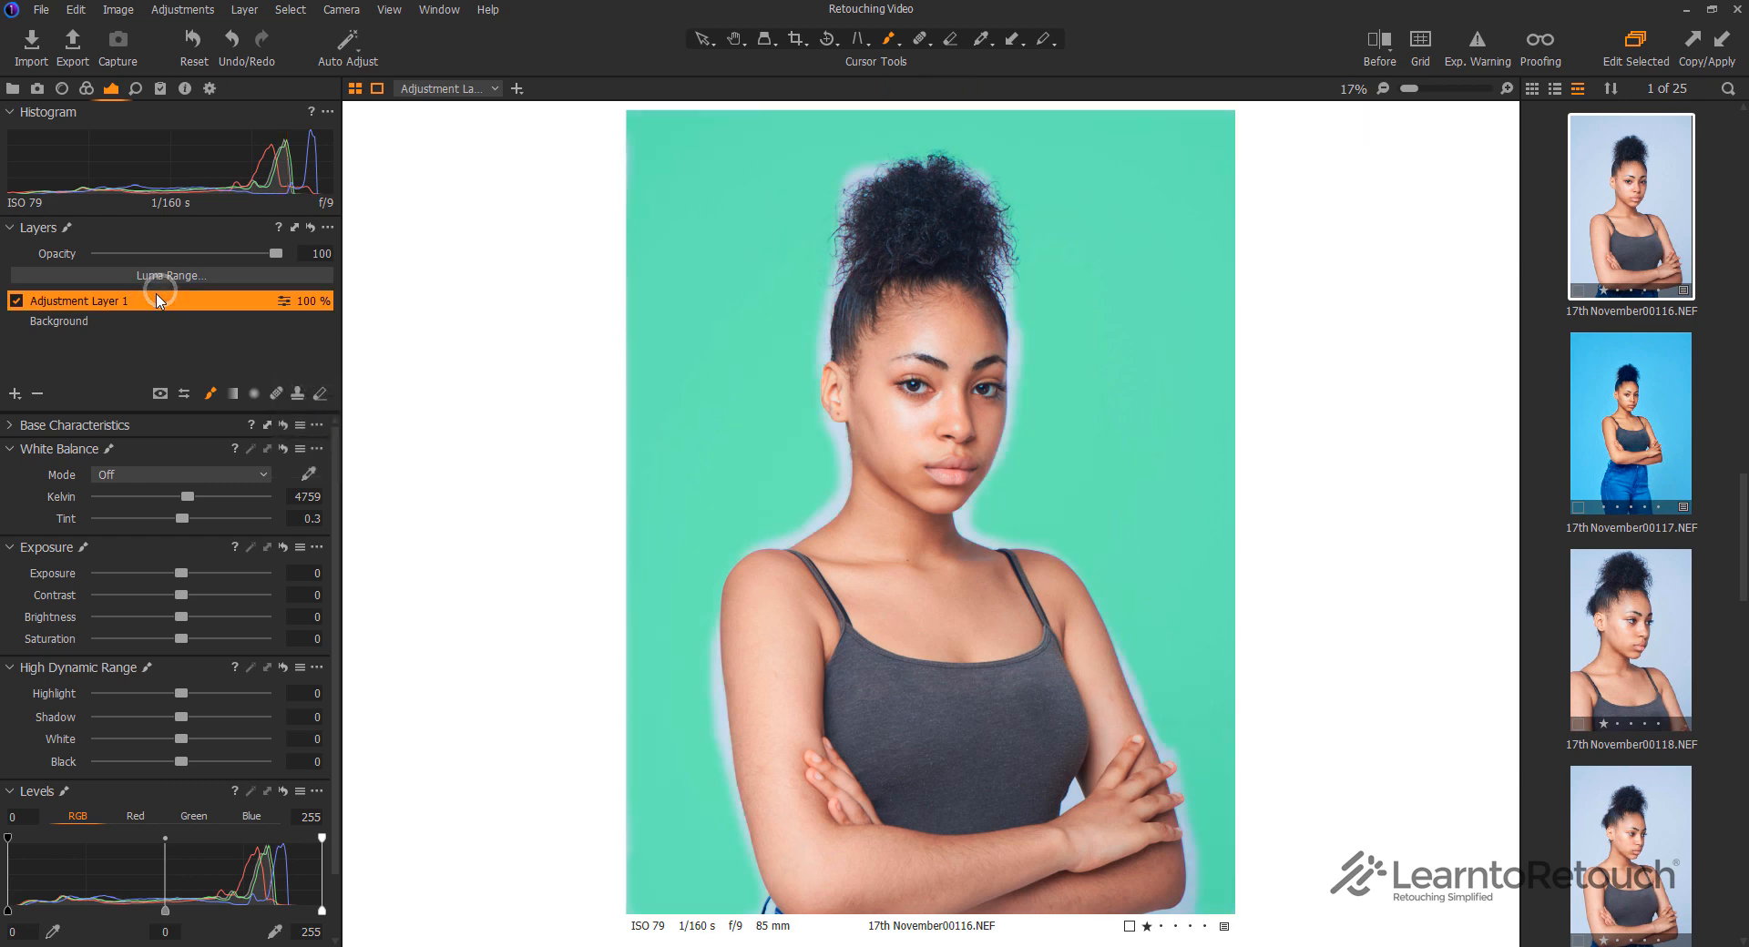
Add a second empty adjustment layer and copy the background mask onto it from Adjustment Layer 1
{"action": "right_click", "coordinate": [155, 303]}
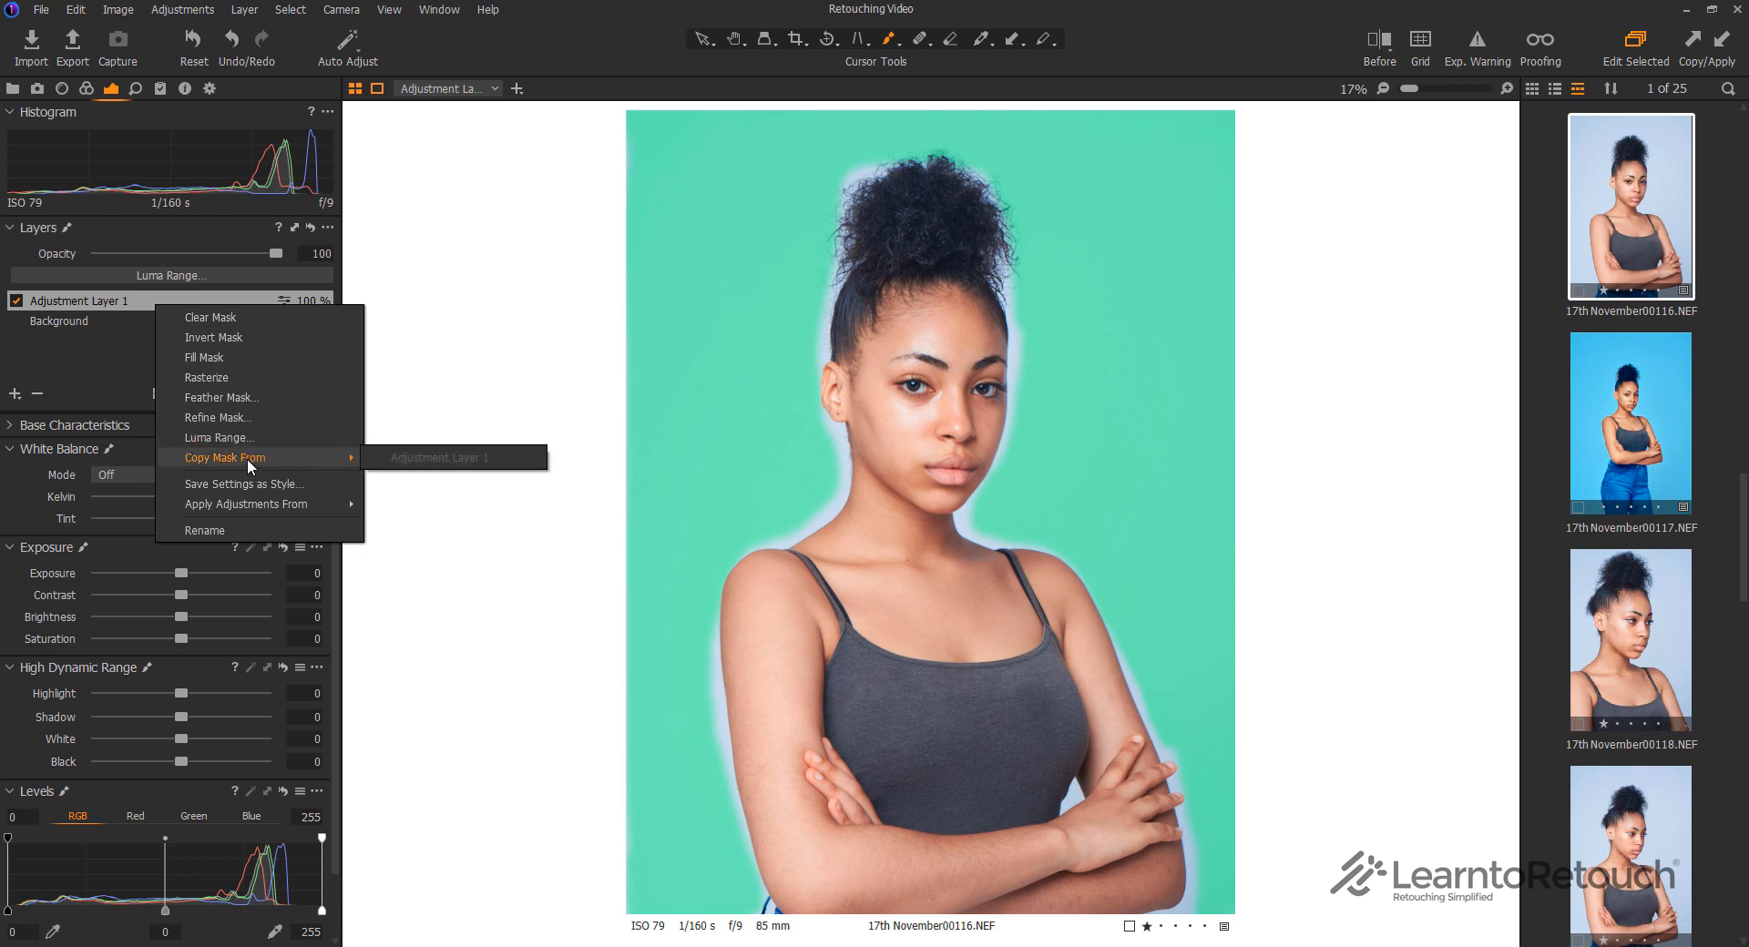
{"action": "left_click", "coordinate": [113, 372]}
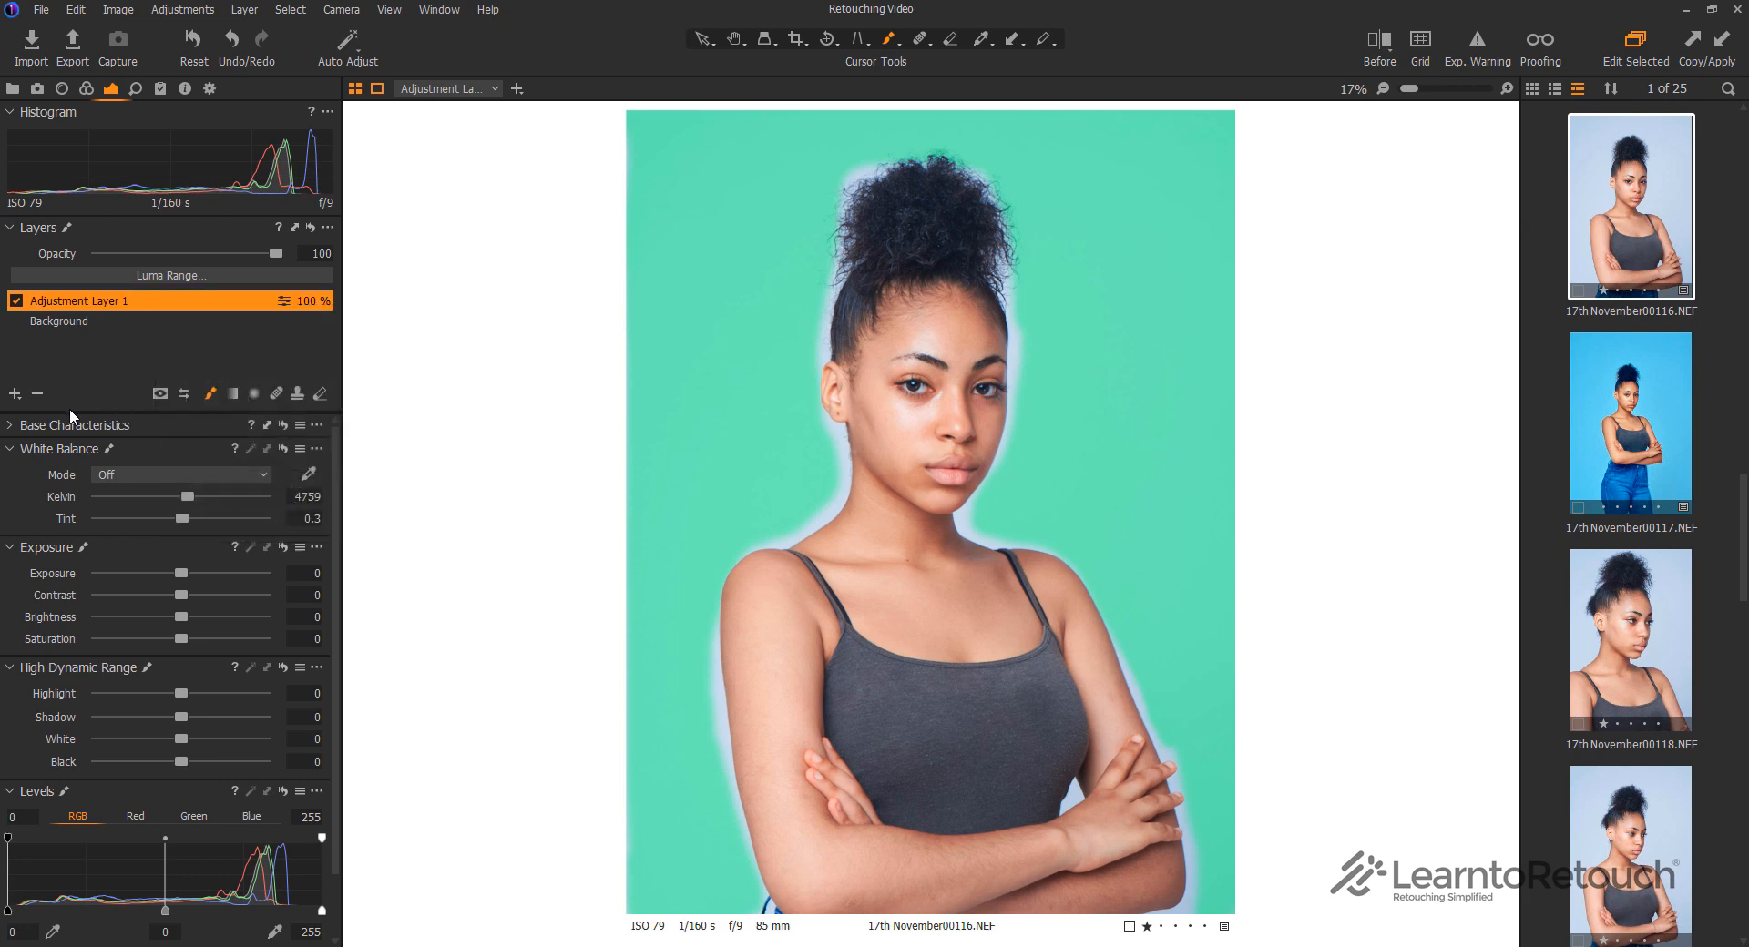
{"action": "left_click", "coordinate": [15, 394]}
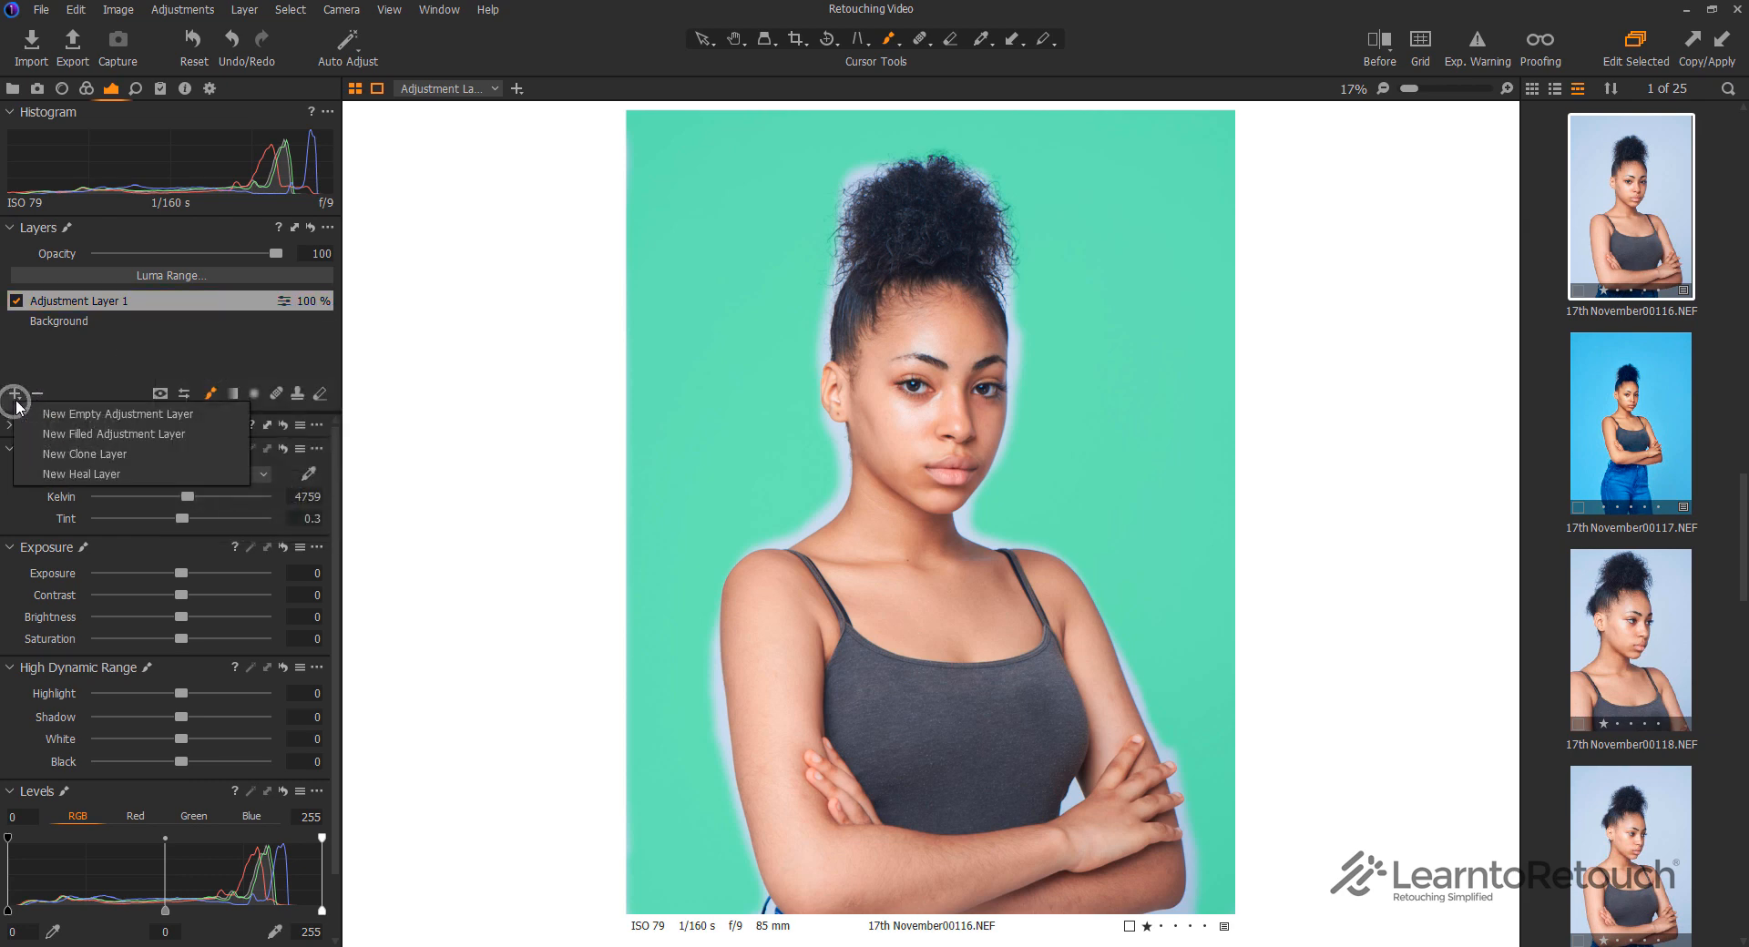
{"action": "left_click", "coordinate": [118, 412]}
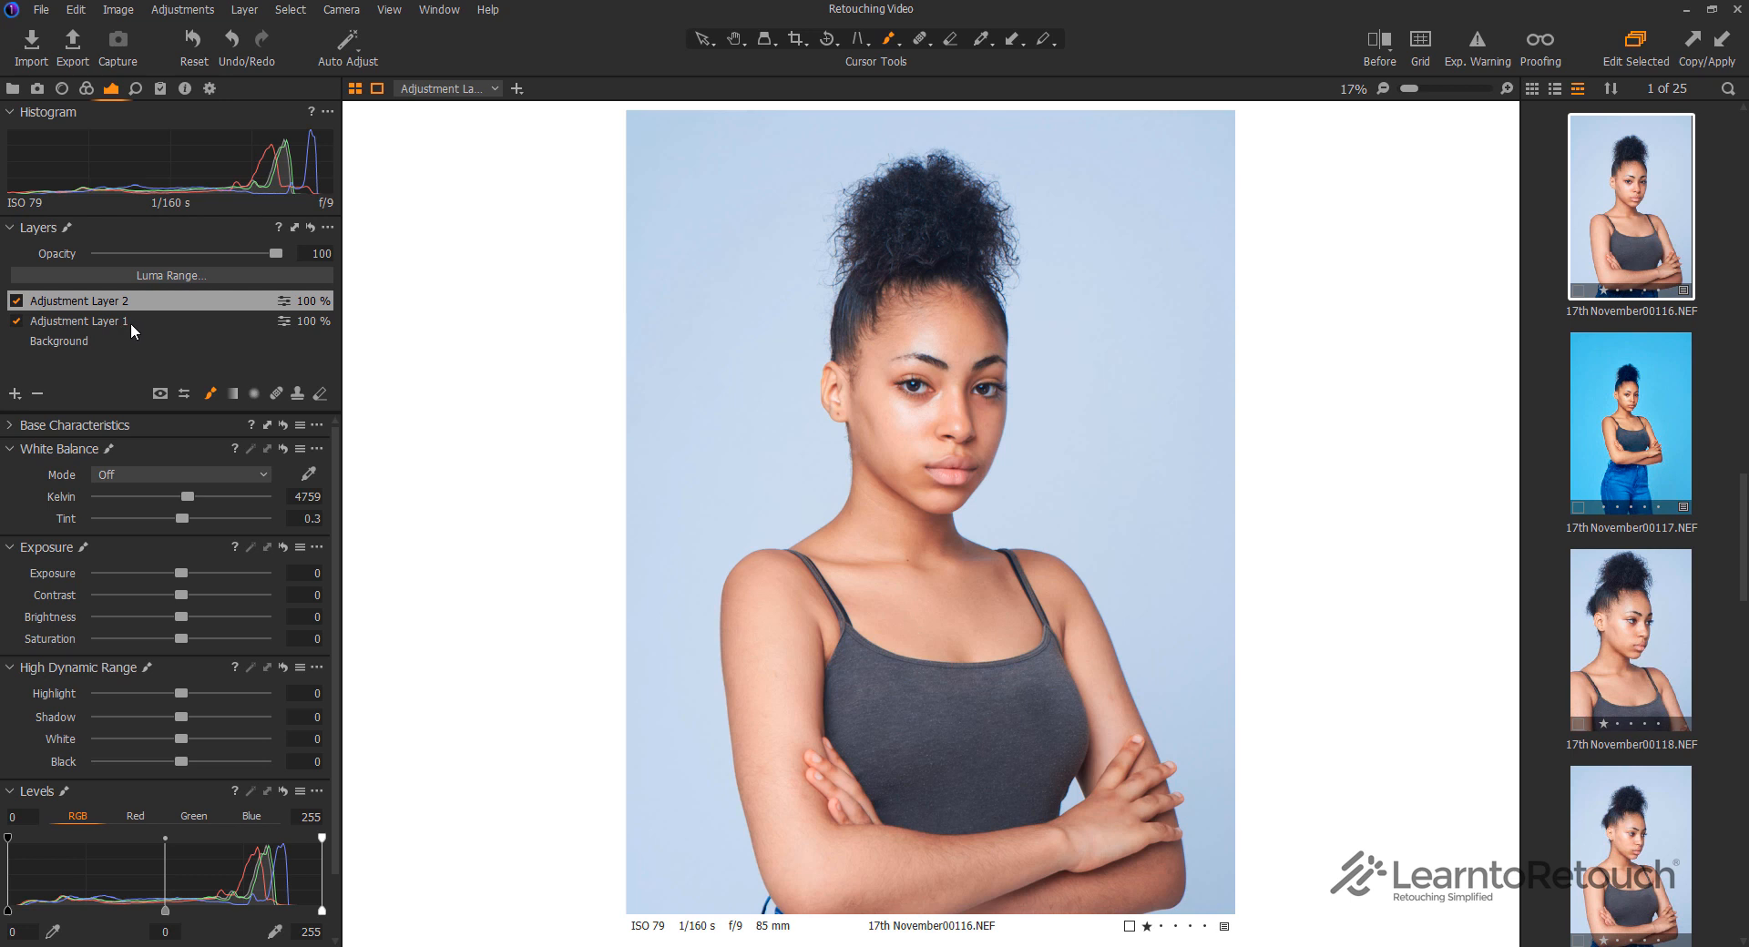
{"action": "right_click", "coordinate": [154, 304]}
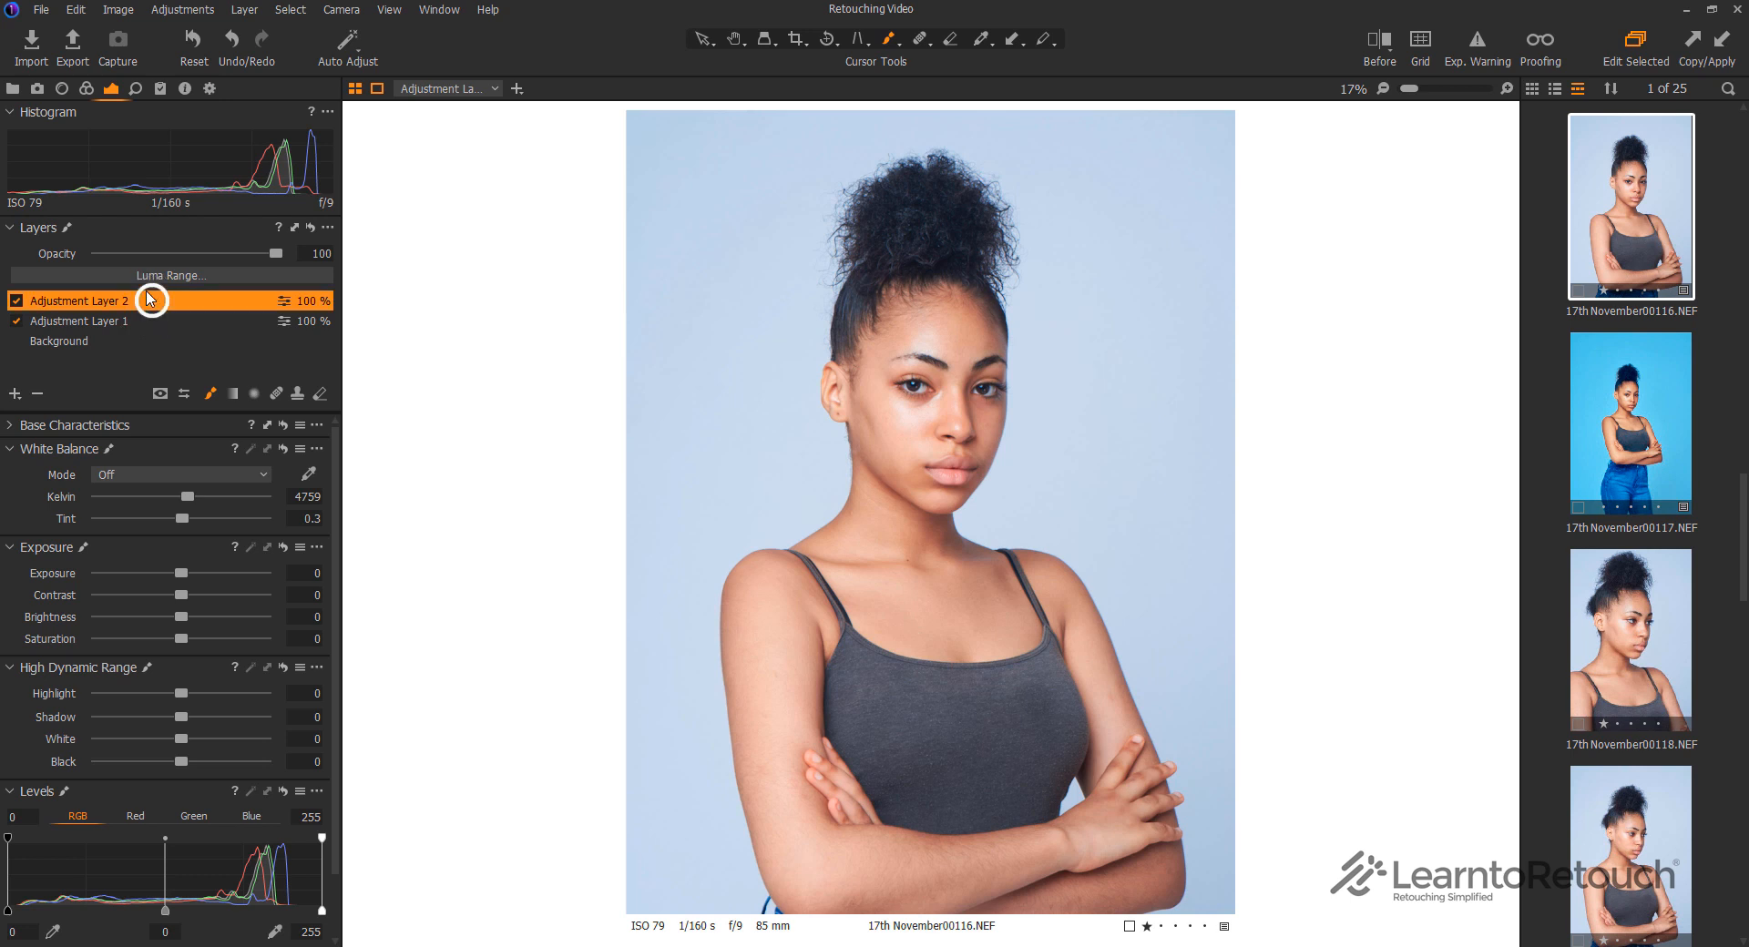
{"action": "mouse_move", "coordinate": [336, 456]}
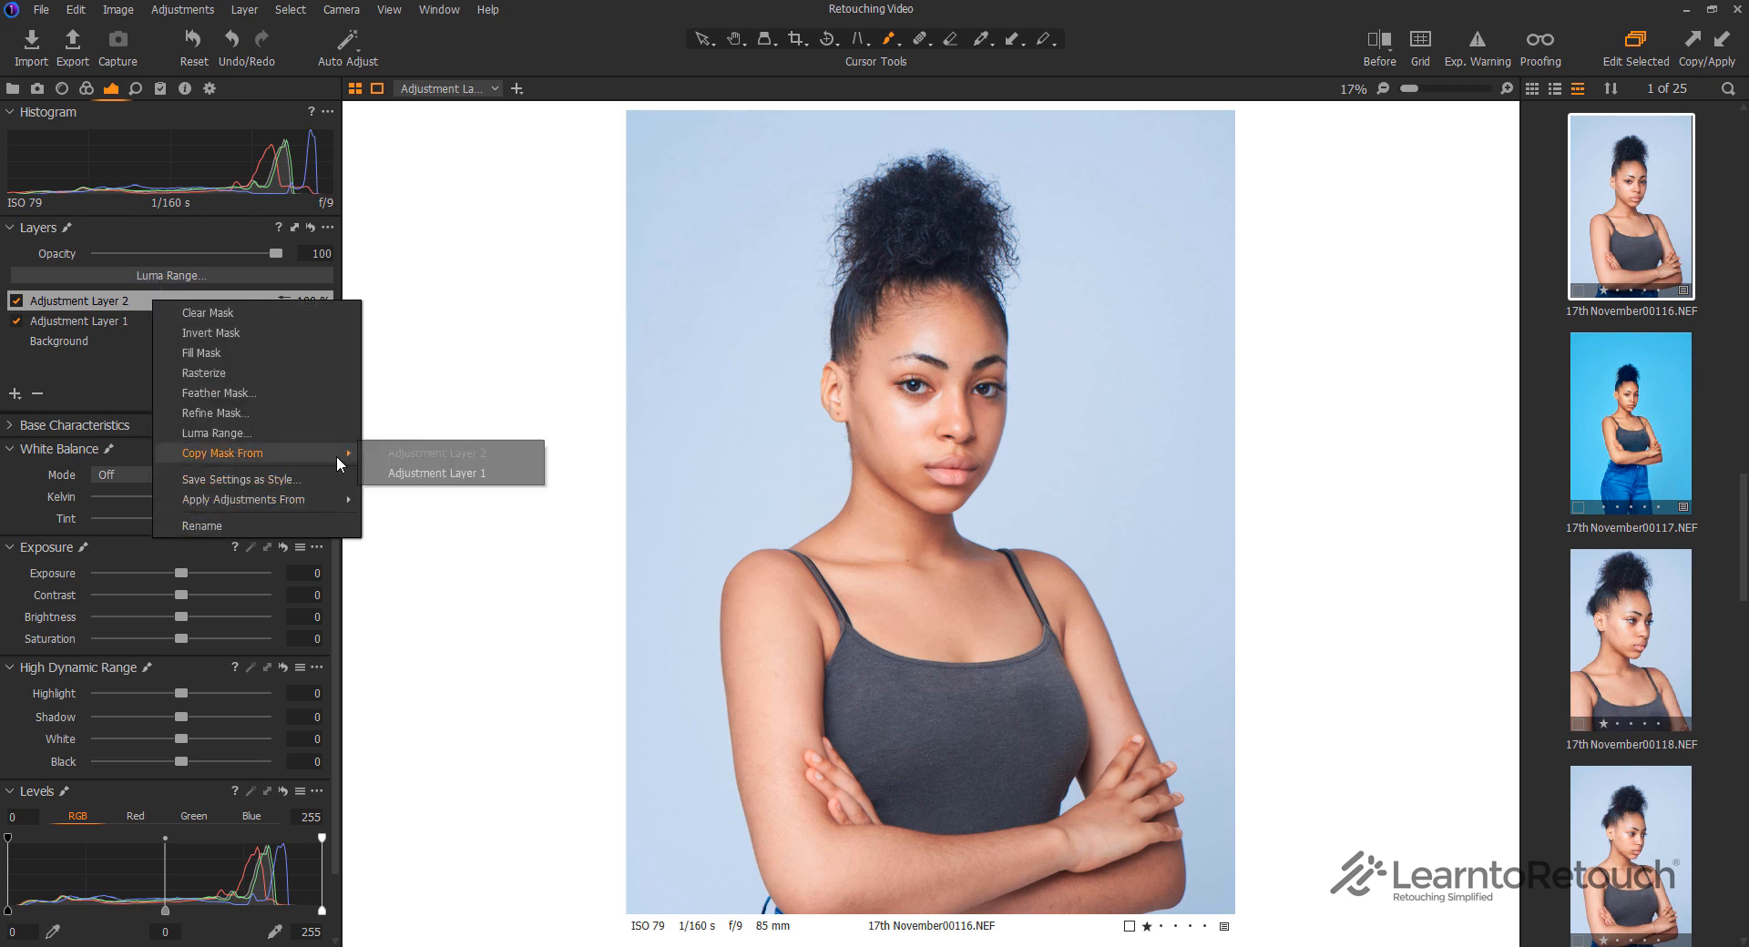
{"action": "left_click", "coordinate": [471, 479]}
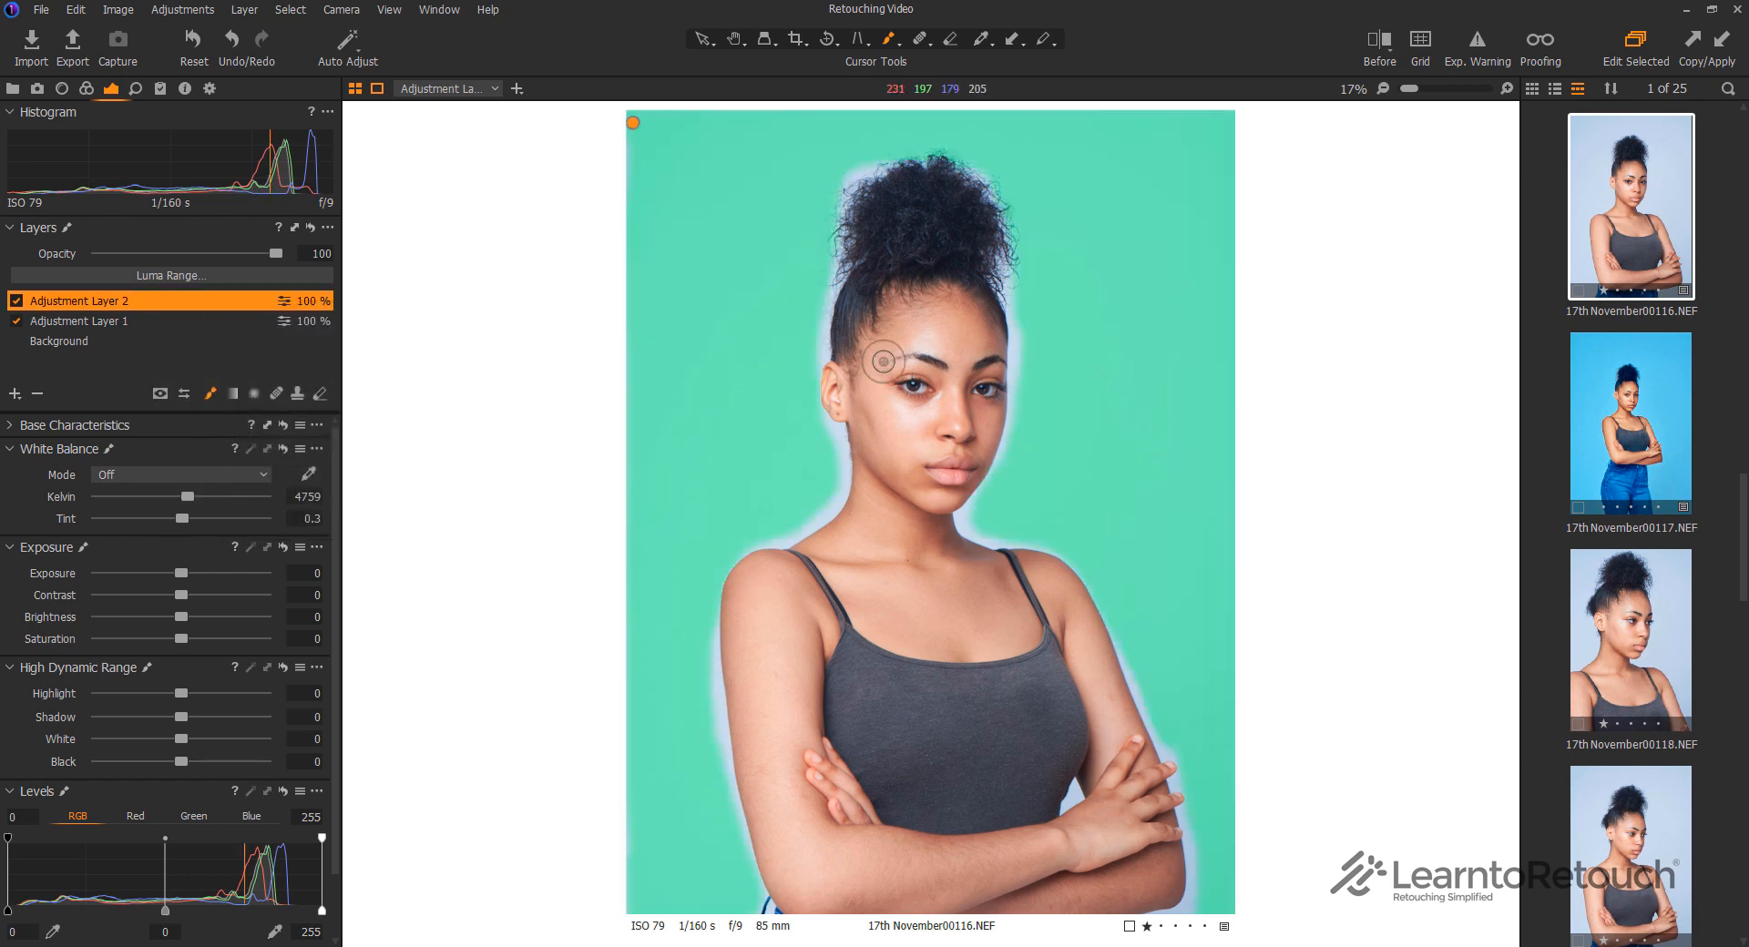
Invert the copied mask on Adjustment Layer 2 to cover the woman, and compare it with the background mask on Adjustment Layer 1
{"action": "right_click", "coordinate": [176, 310]}
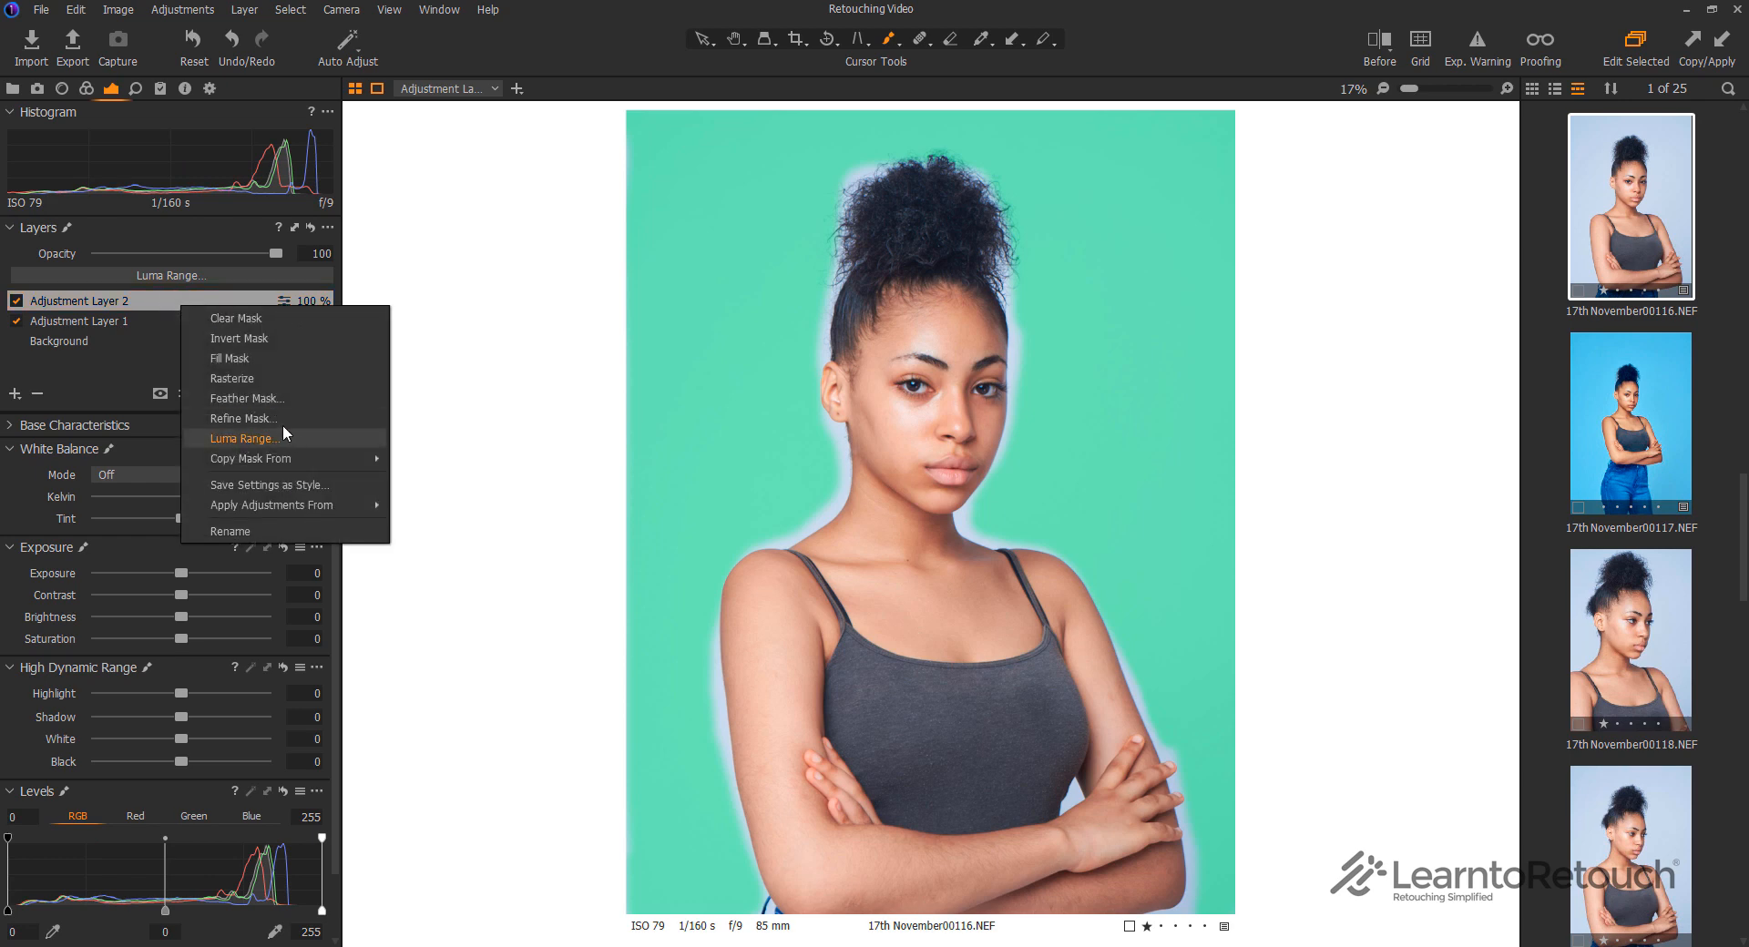
{"action": "left_click", "coordinate": [264, 339]}
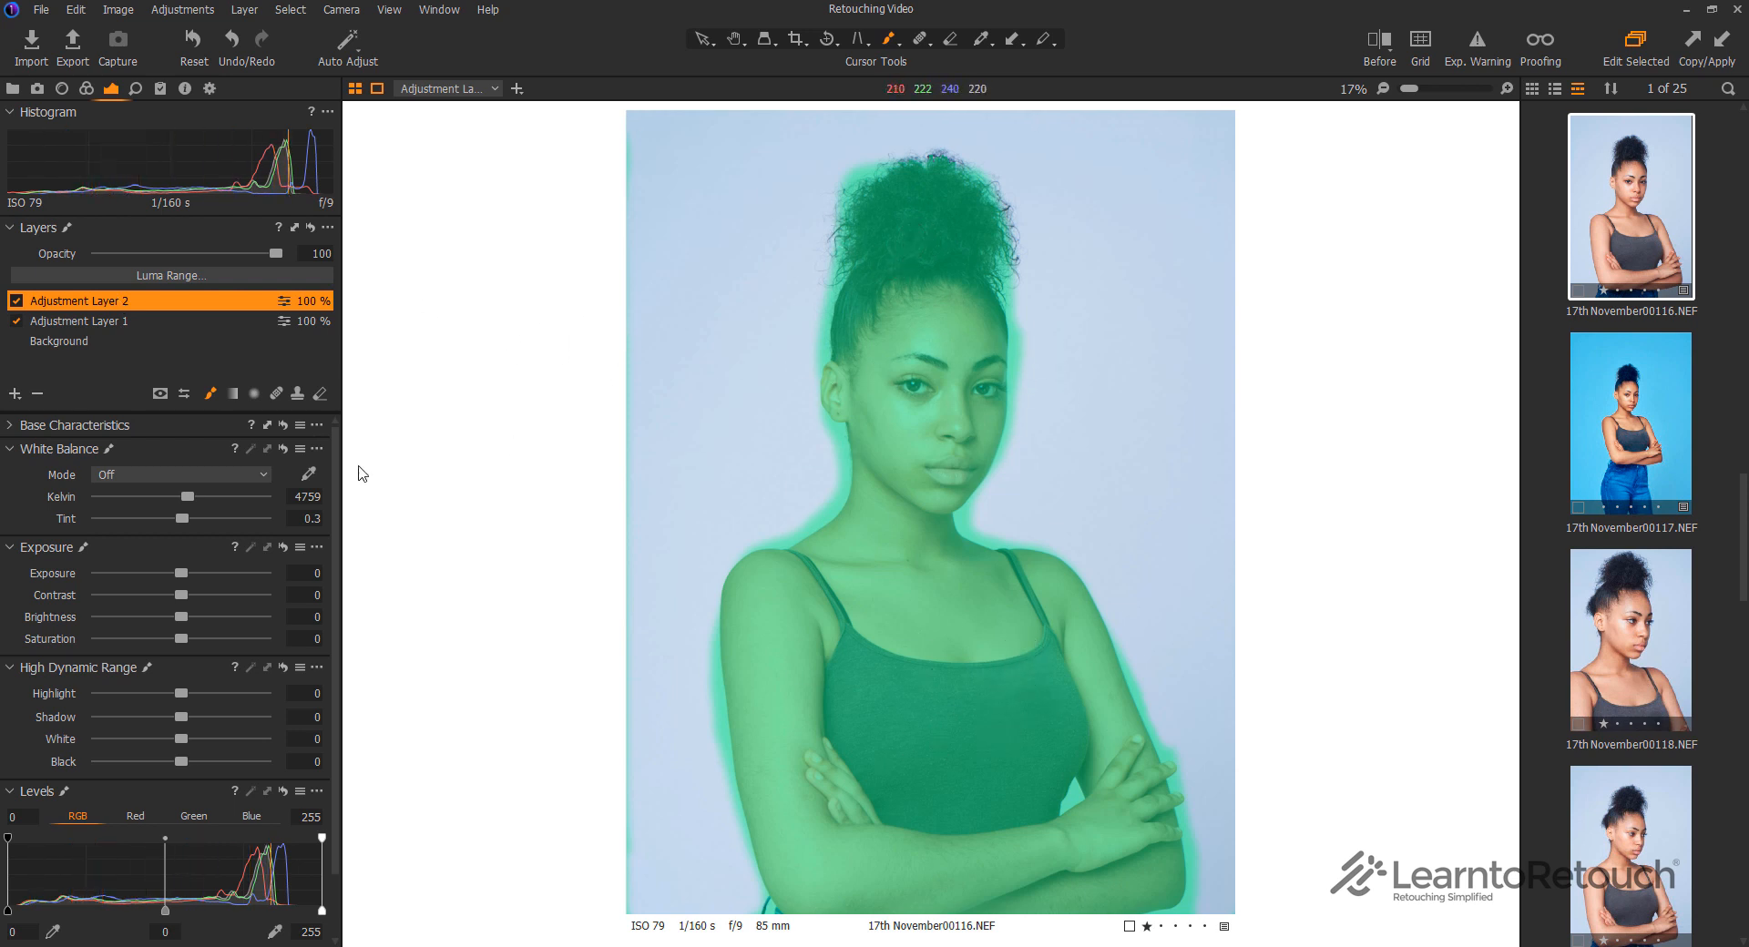
{"action": "left_click", "coordinate": [128, 323]}
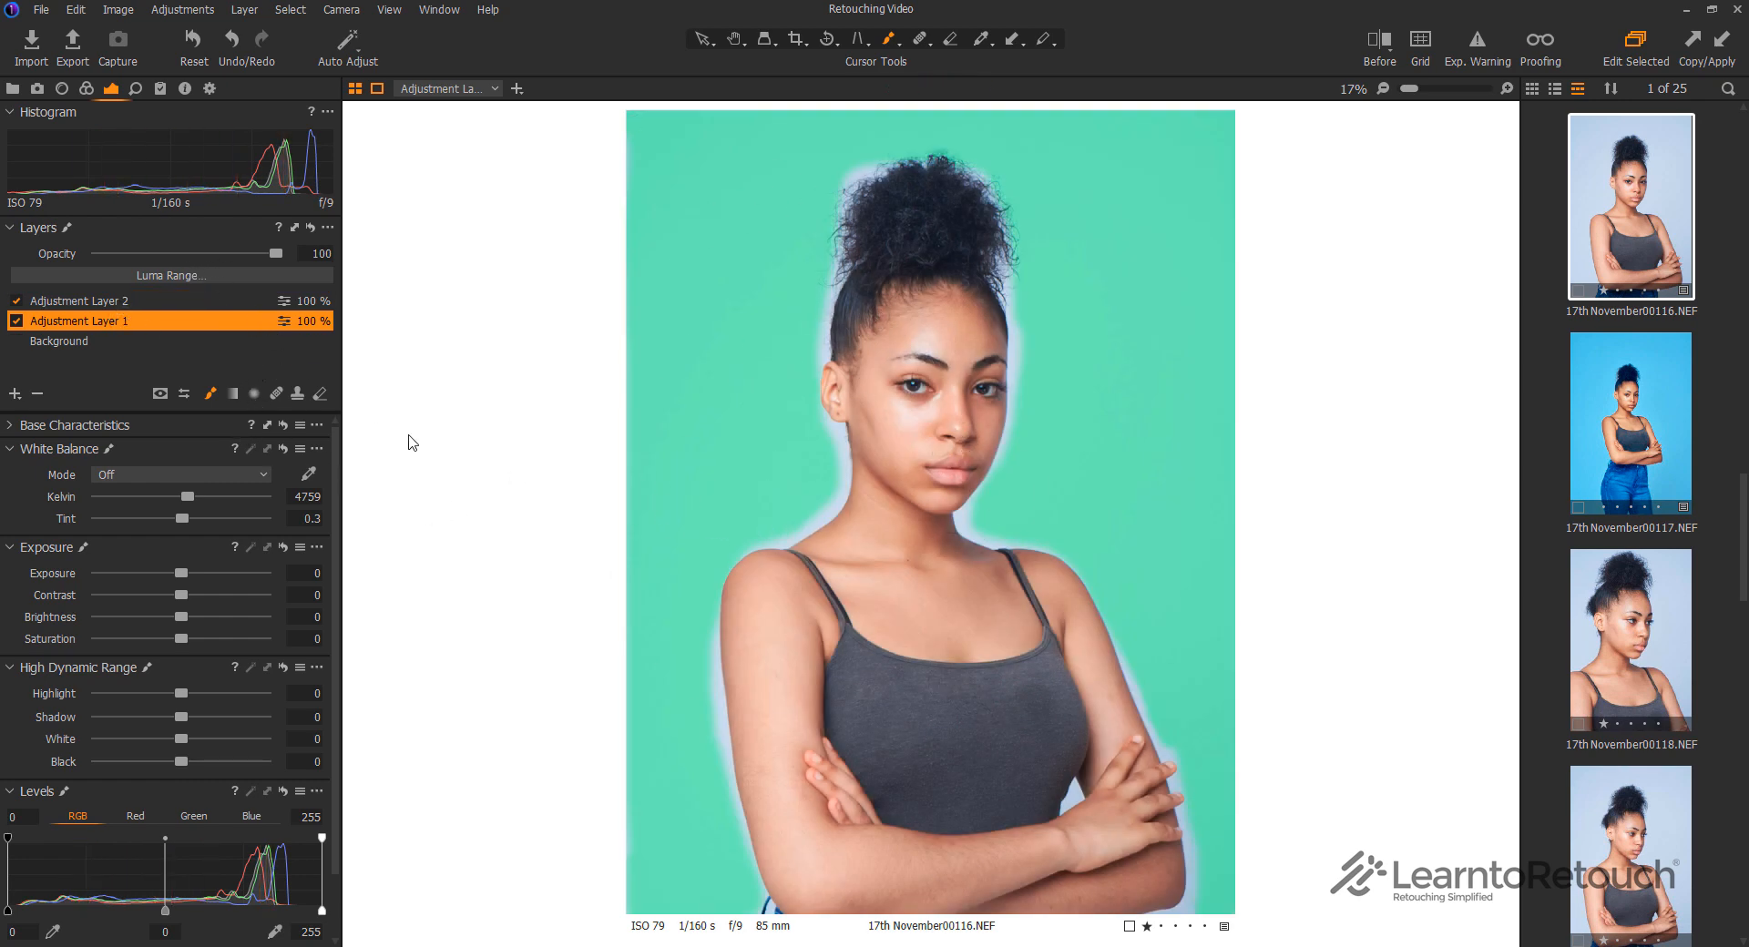
{"action": "right_click", "coordinate": [123, 320]}
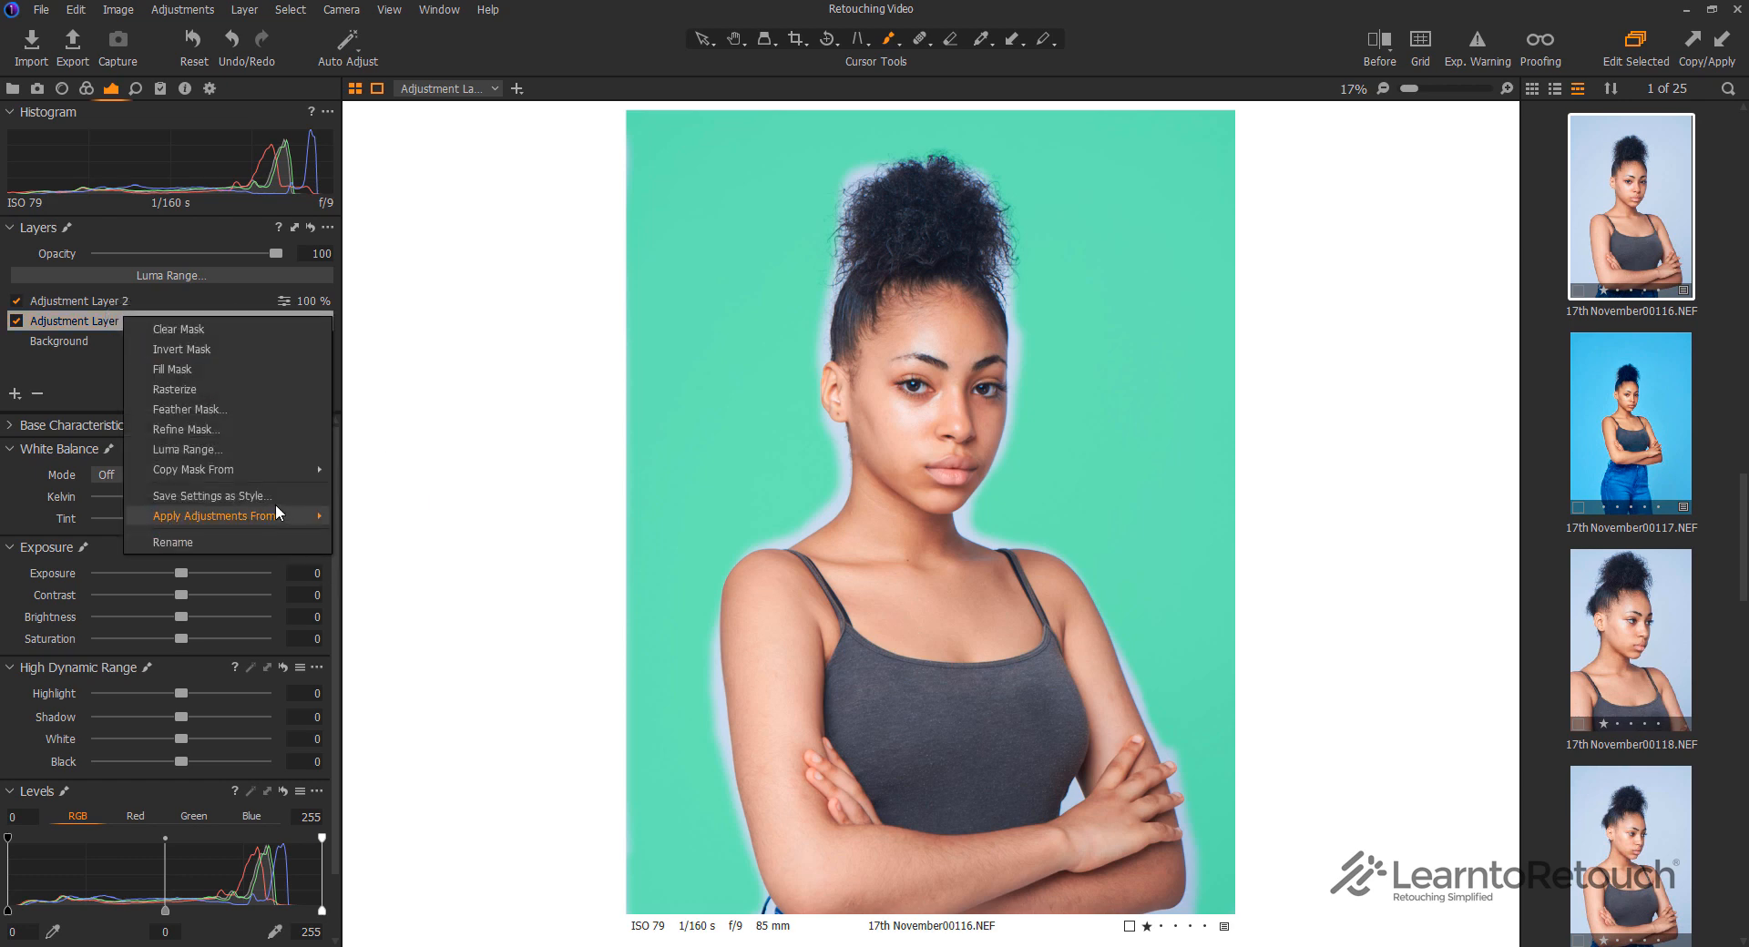
{"action": "left_click", "coordinate": [181, 349]}
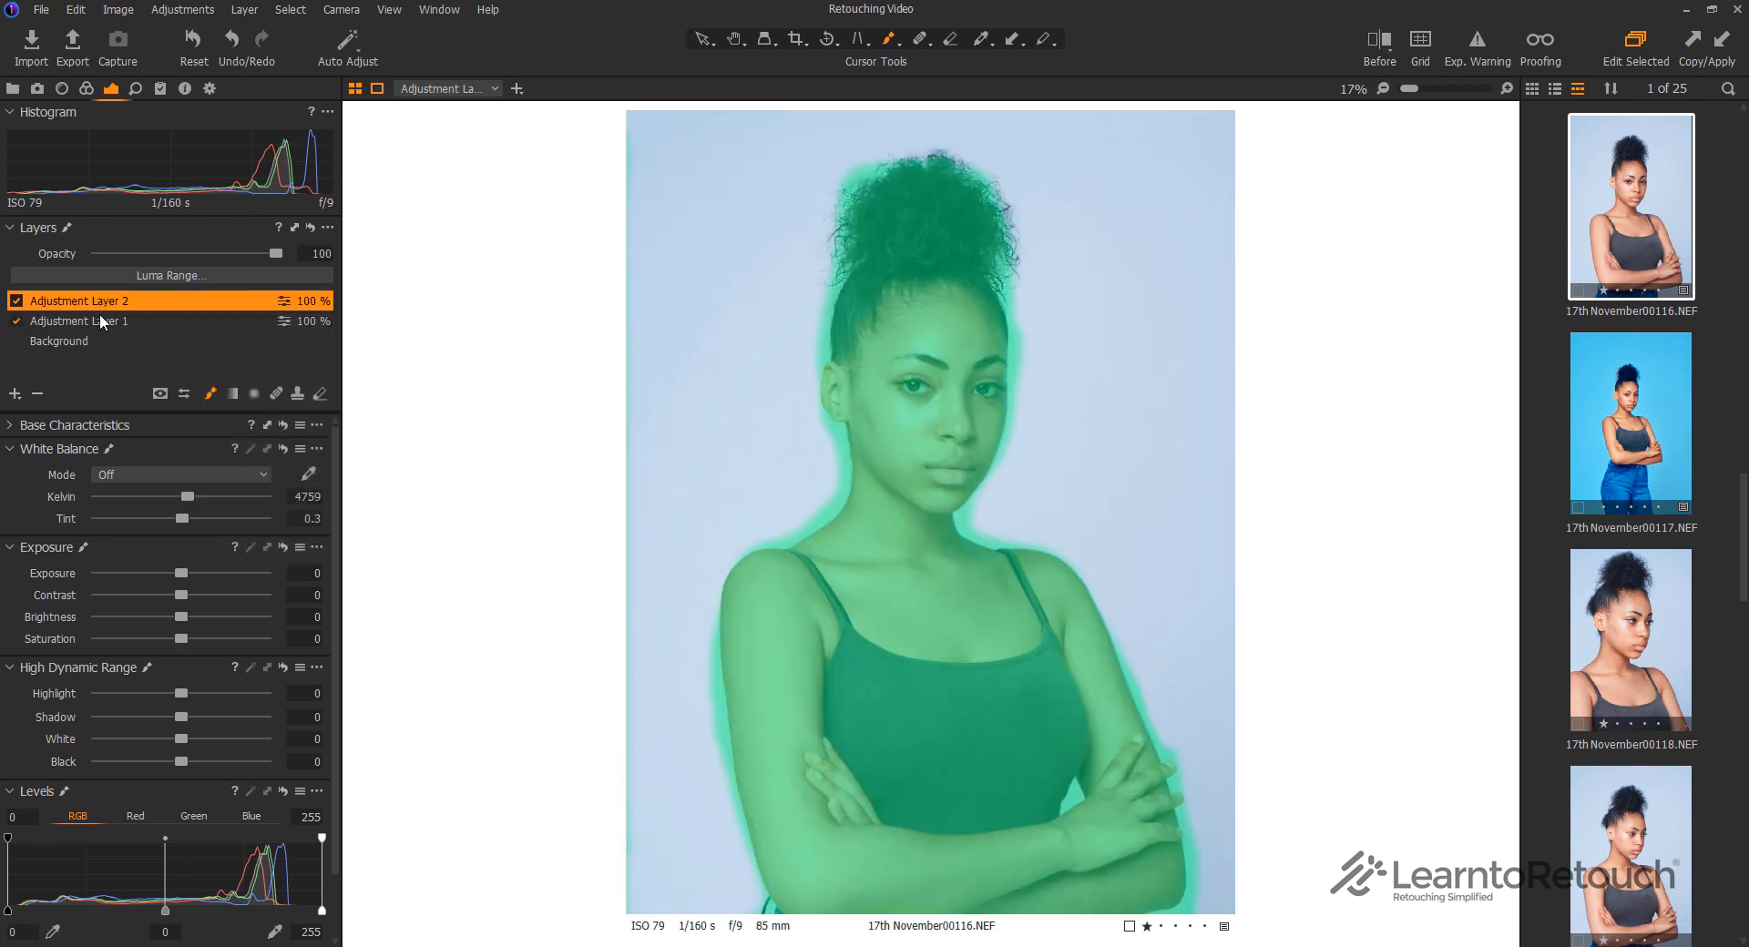
Delete both adjustment layers and add a new filled adjustment layer
{"action": "left_click", "coordinate": [42, 392]}
{"action": "left_click", "coordinate": [42, 393]}
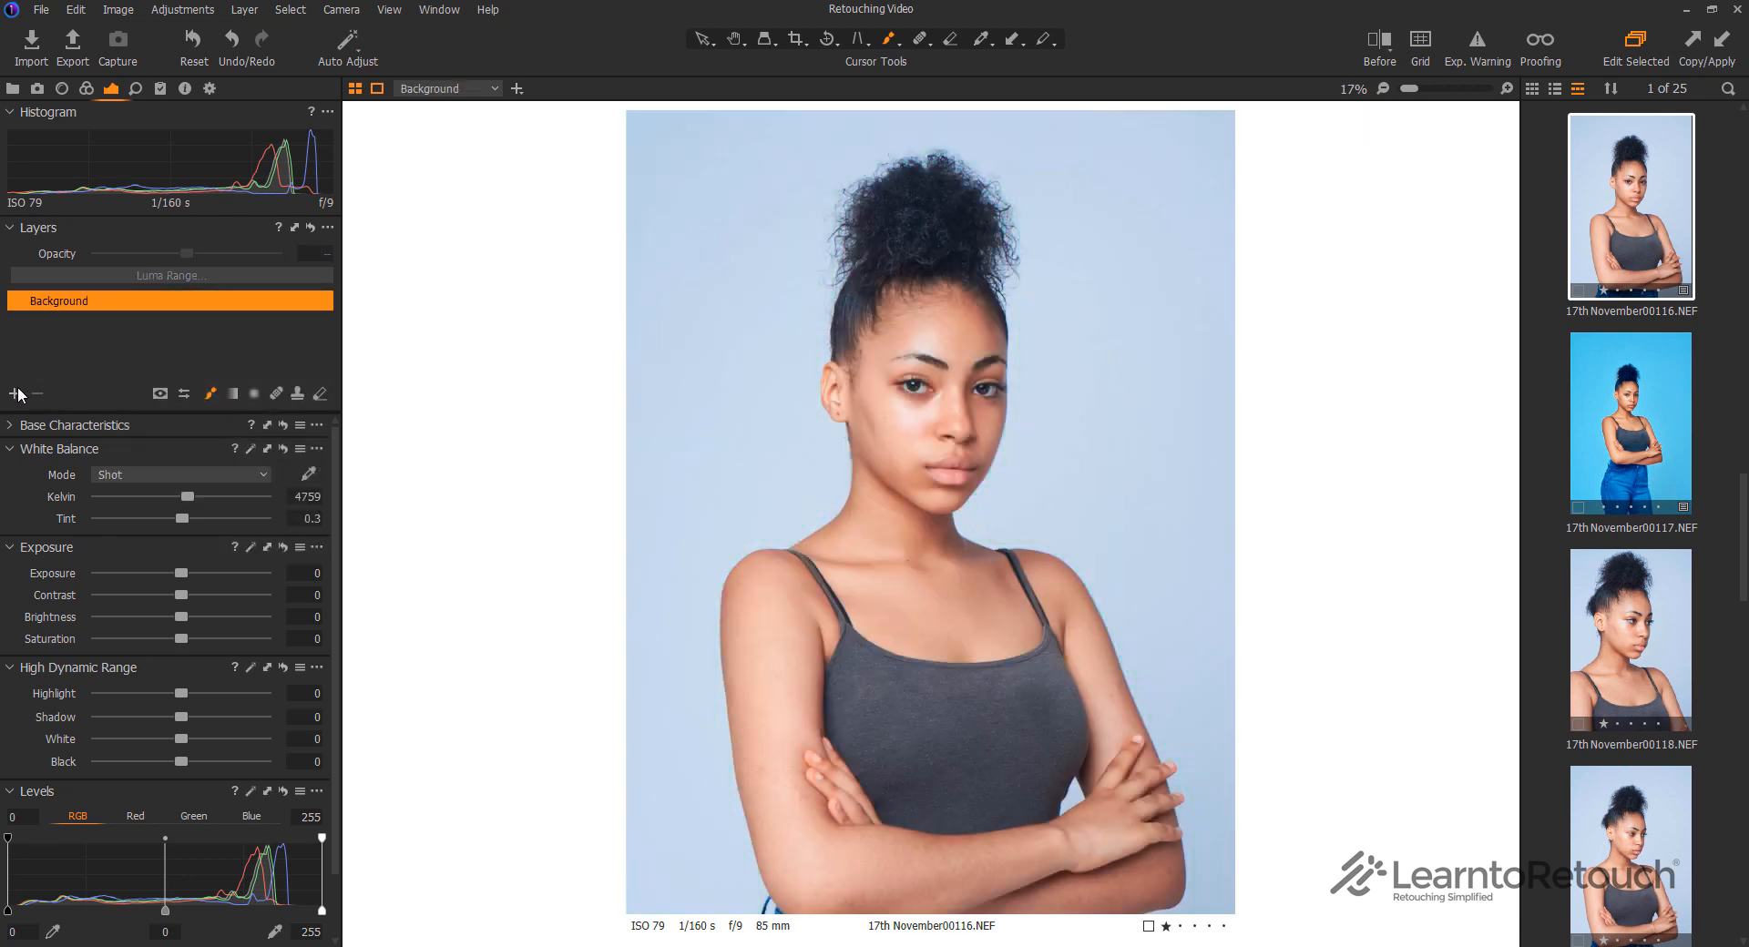
{"action": "left_click", "coordinate": [18, 393]}
{"action": "left_click", "coordinate": [101, 417]}
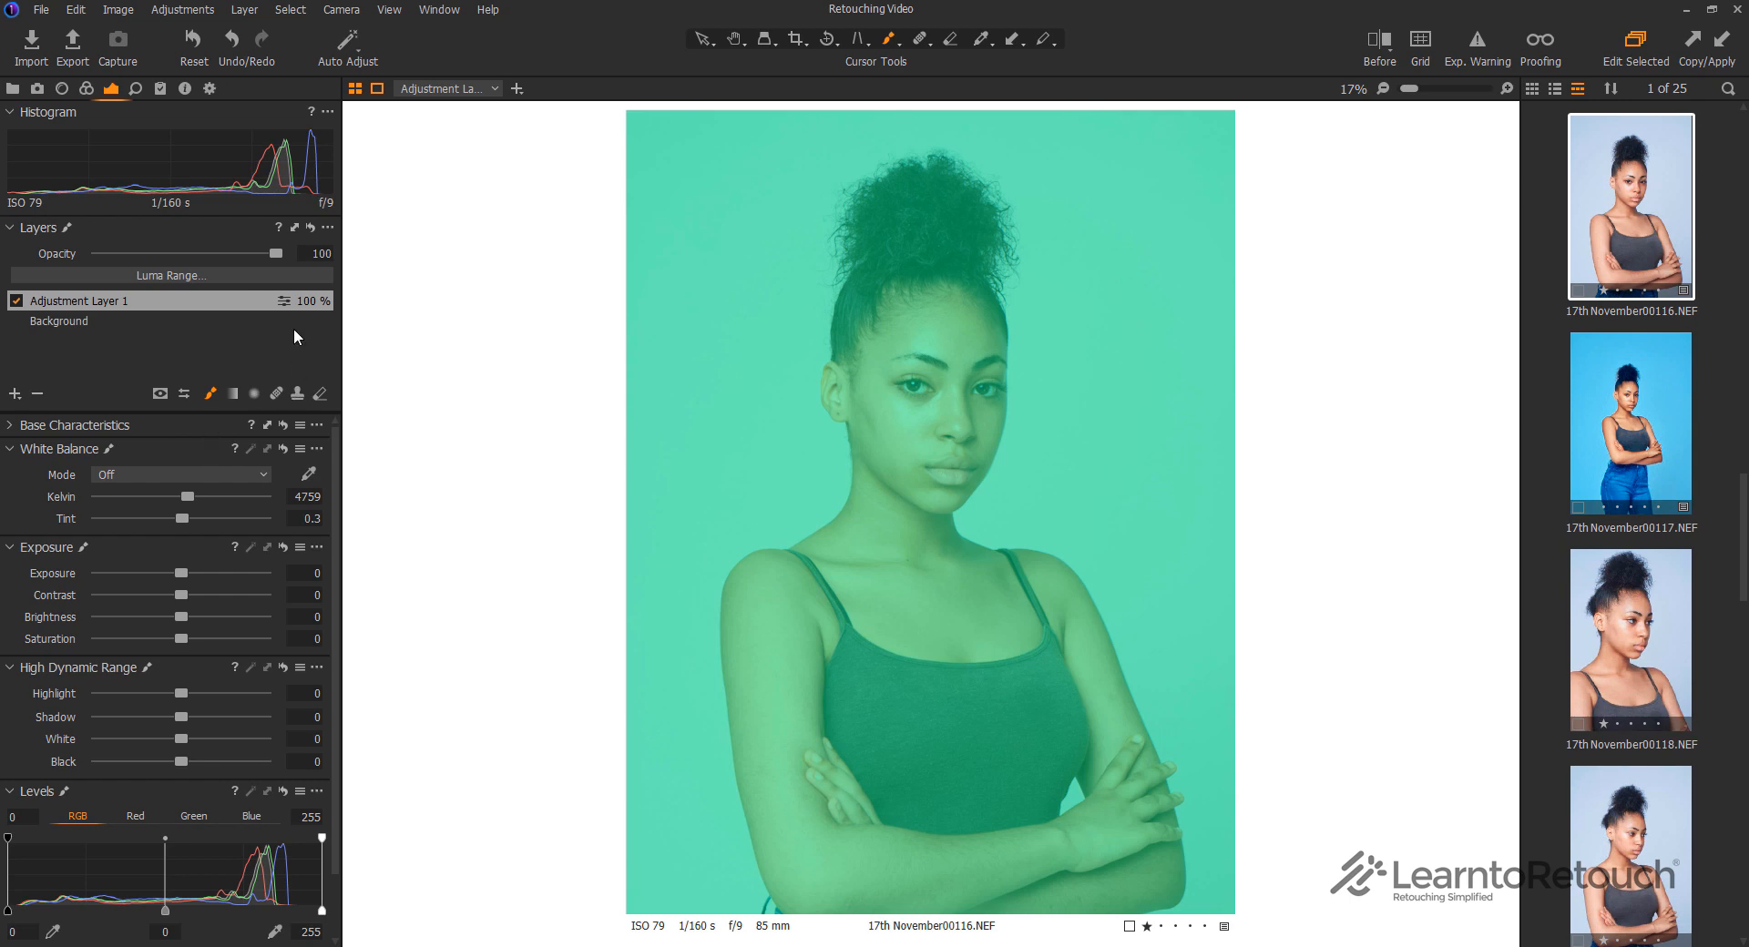
Hide the mask overlay and set the filled layer's exposure to -0.3, contrast to -38 and saturation to 86
{"action": "key", "text": "m"}
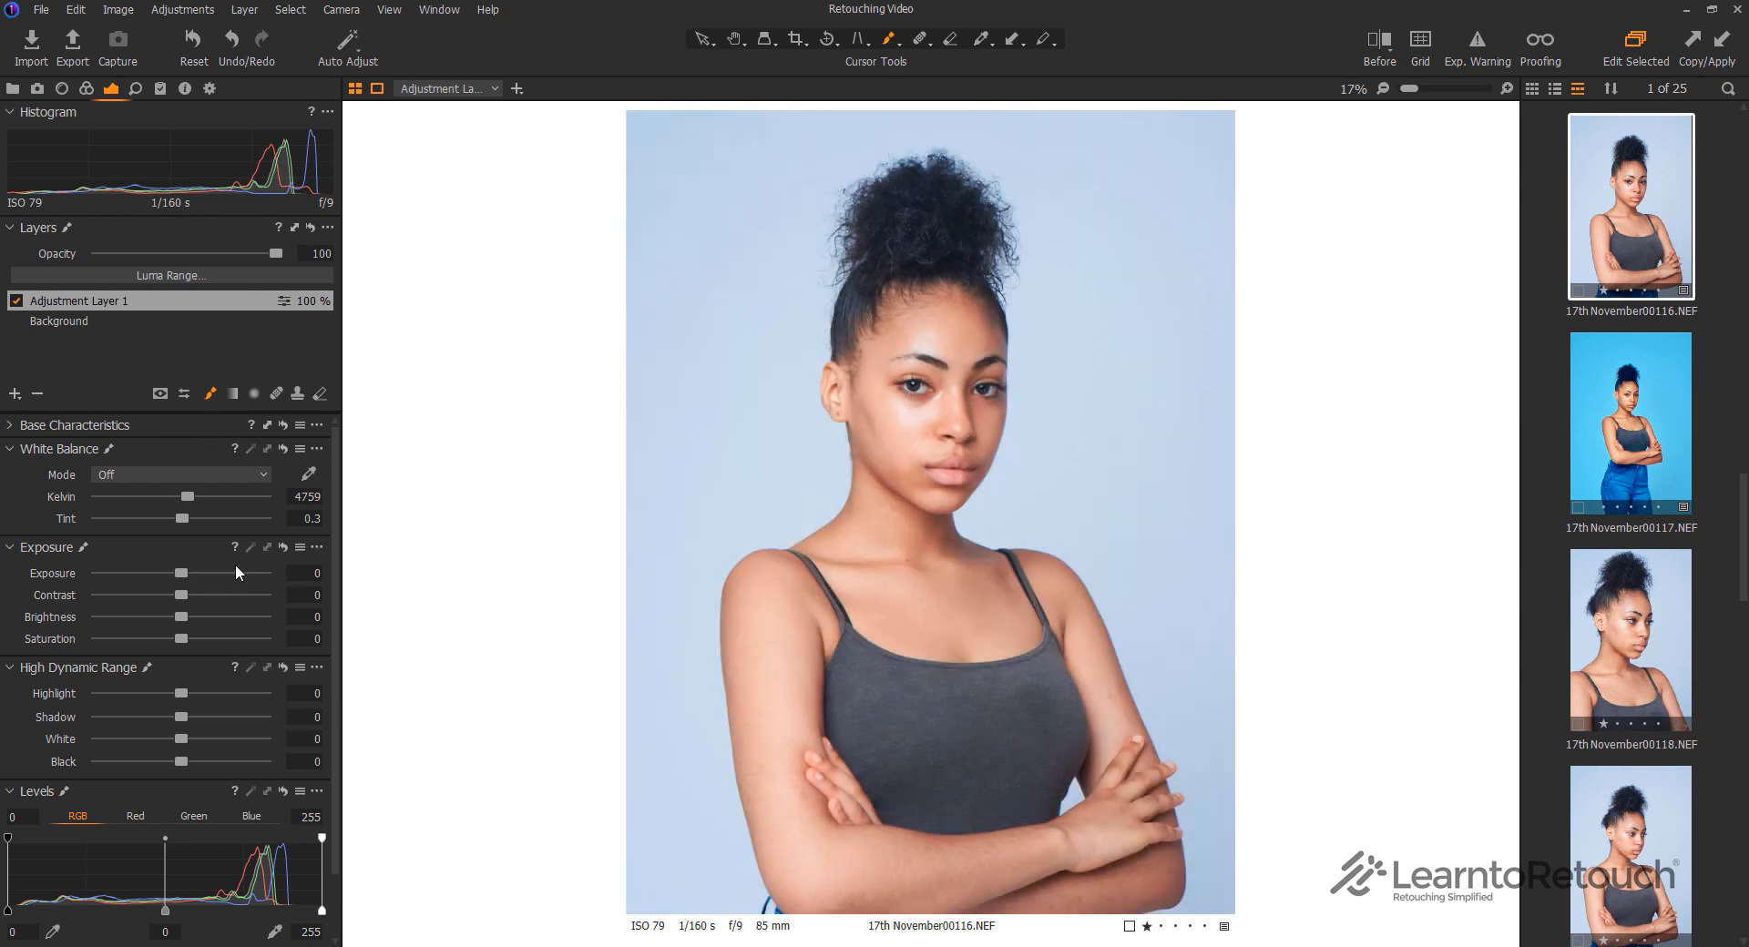
{"action": "left_click_drag", "start_coordinate": [181, 573], "coordinate": [253, 639]}
{"action": "left_click_drag", "start_coordinate": [235, 573], "coordinate": [175, 572]}
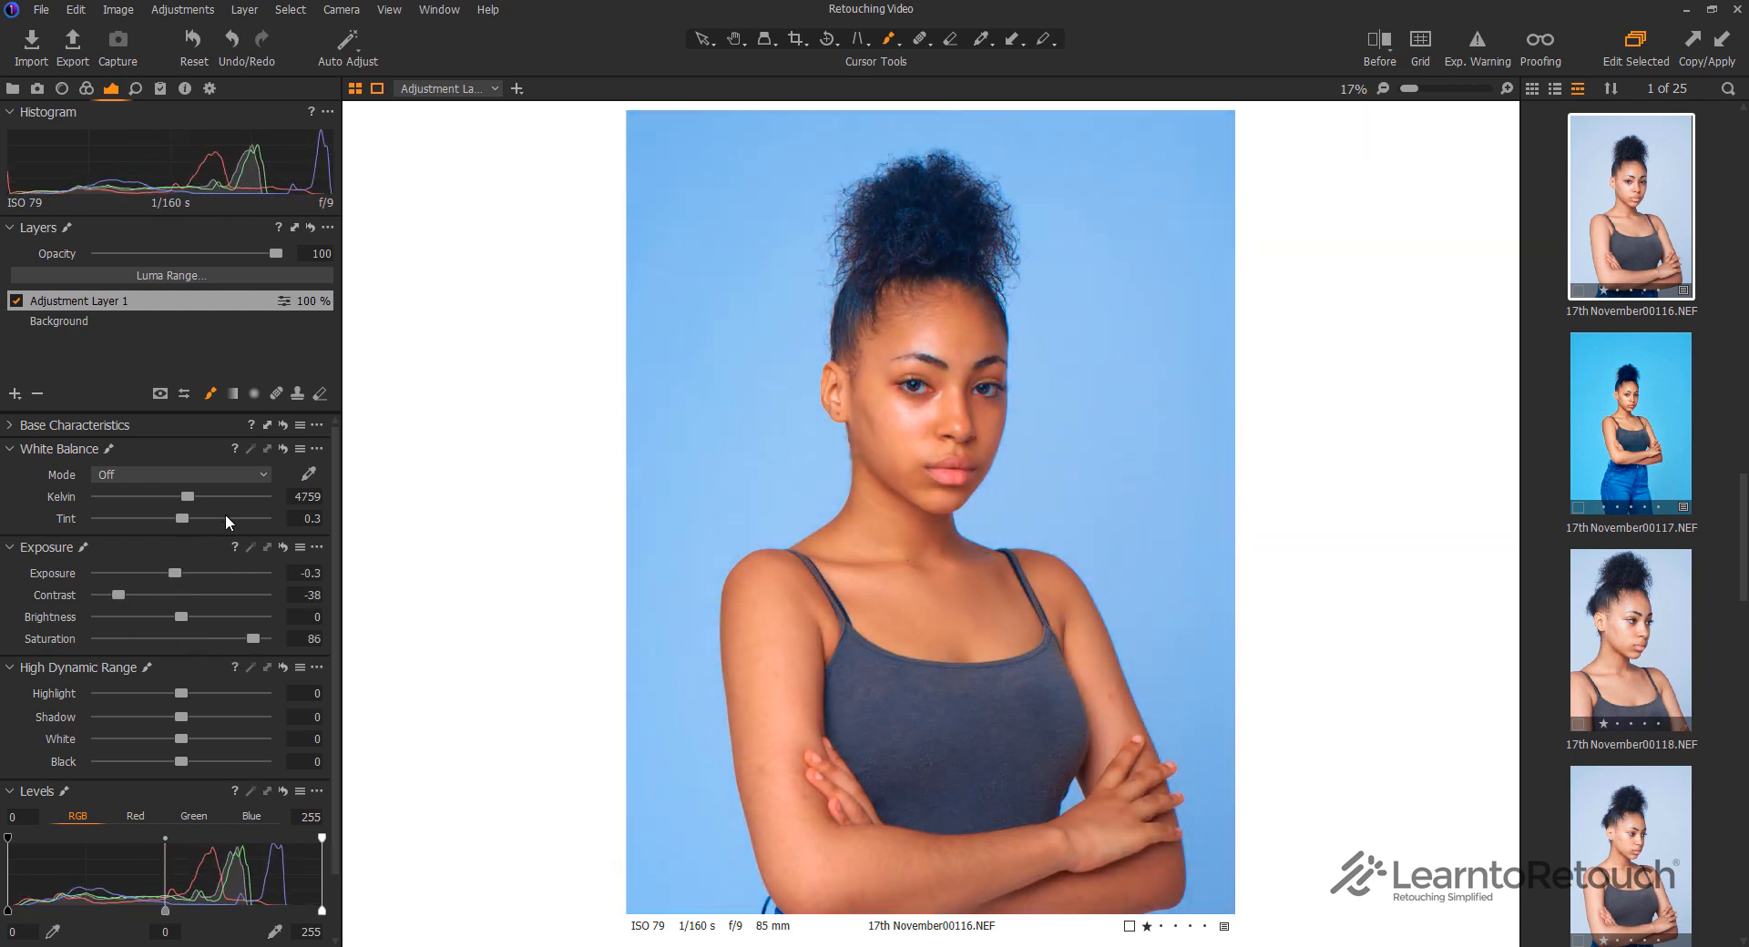
Set the layer's white balance to 7313 Kelvin, and its High Dynamic Range highlight to 57, shadow to -65 and white to 49
{"action": "left_click", "coordinate": [234, 497]}
{"action": "left_click_drag", "start_coordinate": [184, 717], "coordinate": [127, 717]}
{"action": "mouse_move", "coordinate": [181, 693]}
{"action": "left_mouse_down"}
{"action": "mouse_move", "coordinate": [228, 693]}
{"action": "mouse_move", "coordinate": [222, 739]}
{"action": "left_mouse_up"}
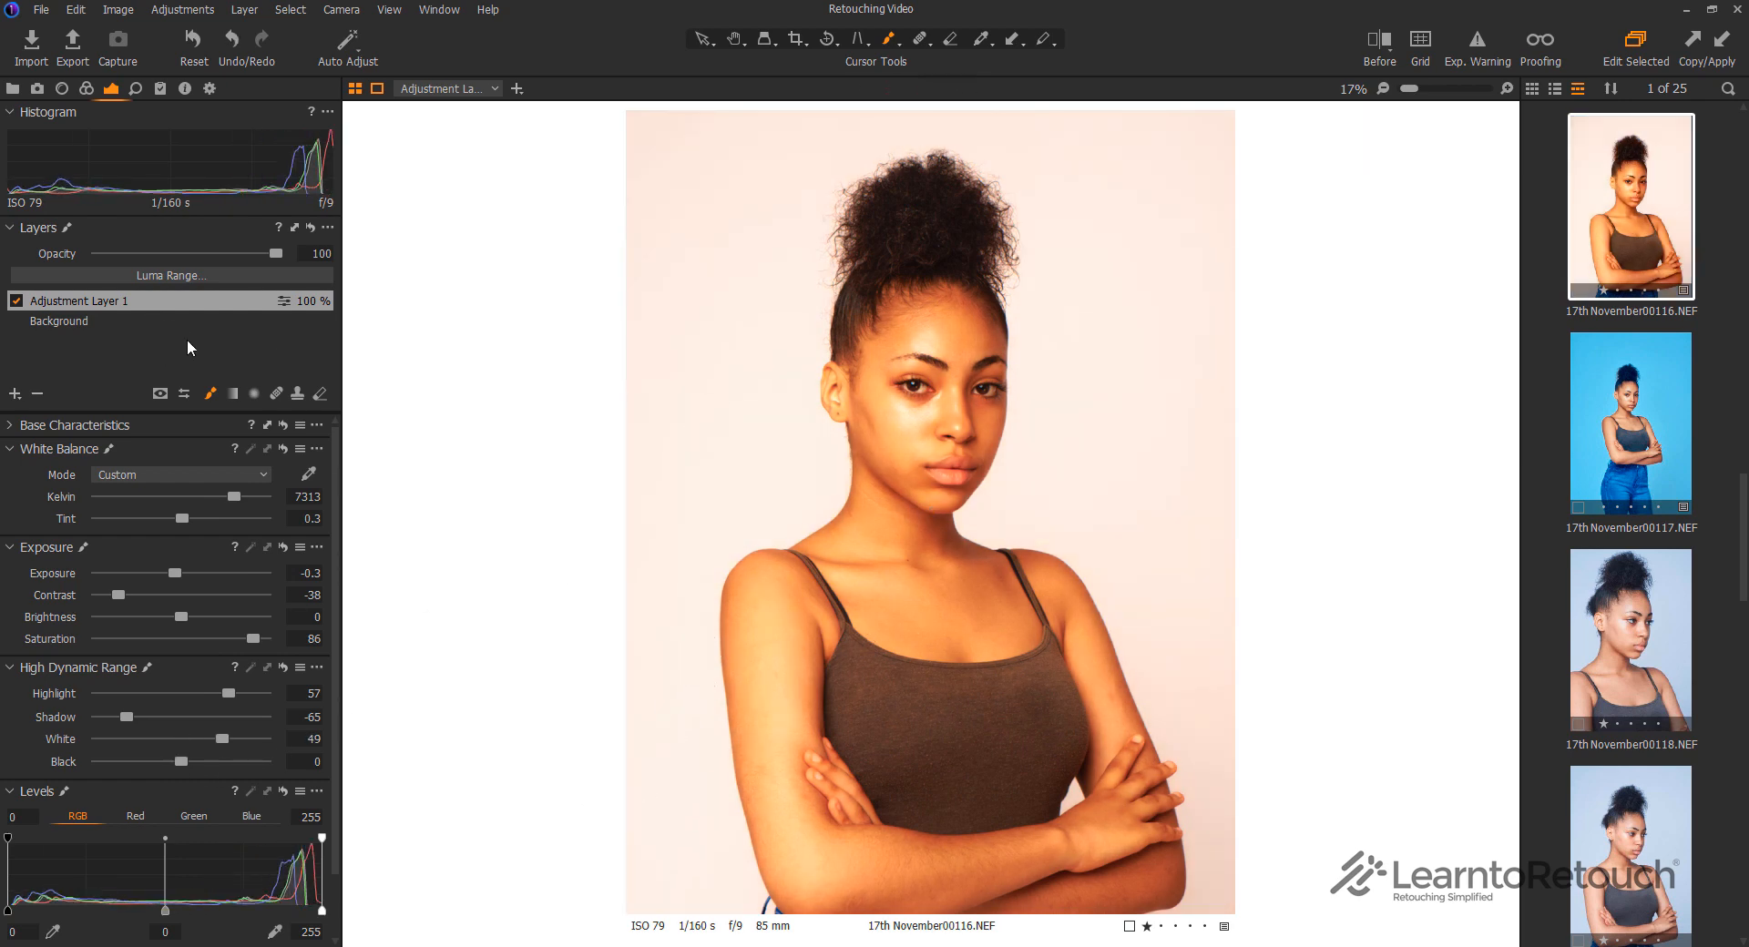
Review the exposure settings offered when saving Adjustment Layer 1 as a style, and leave without saving the style
{"action": "right_click", "coordinate": [160, 304]}
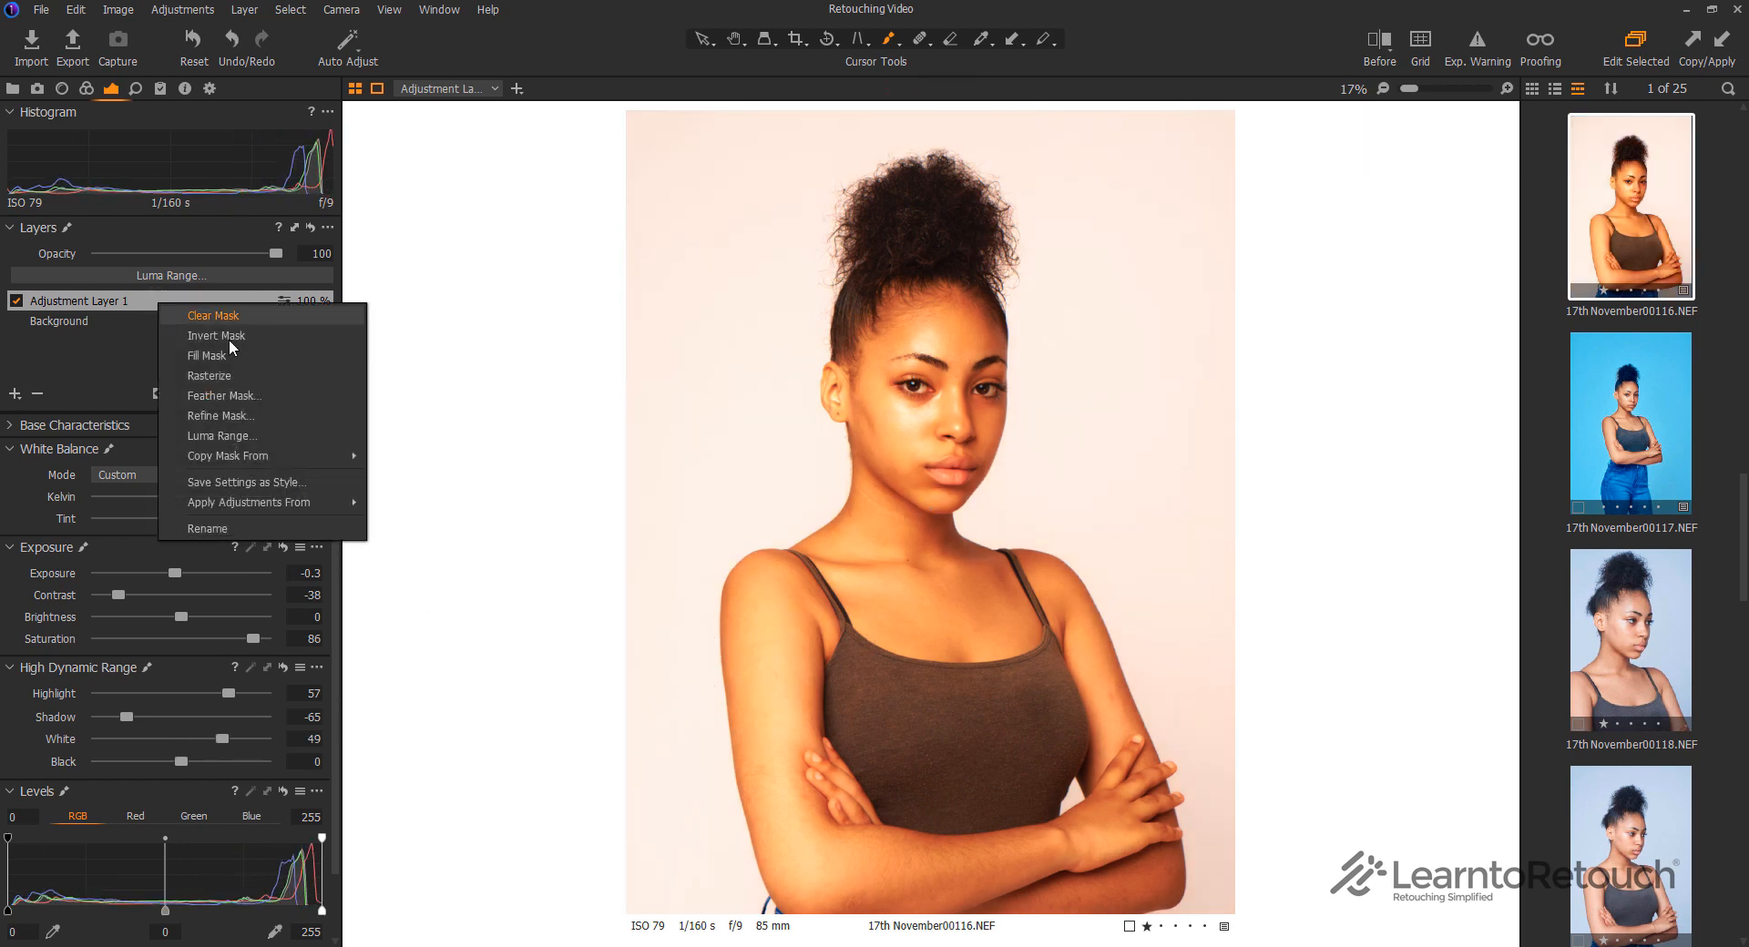
{"action": "left_click", "coordinate": [283, 484]}
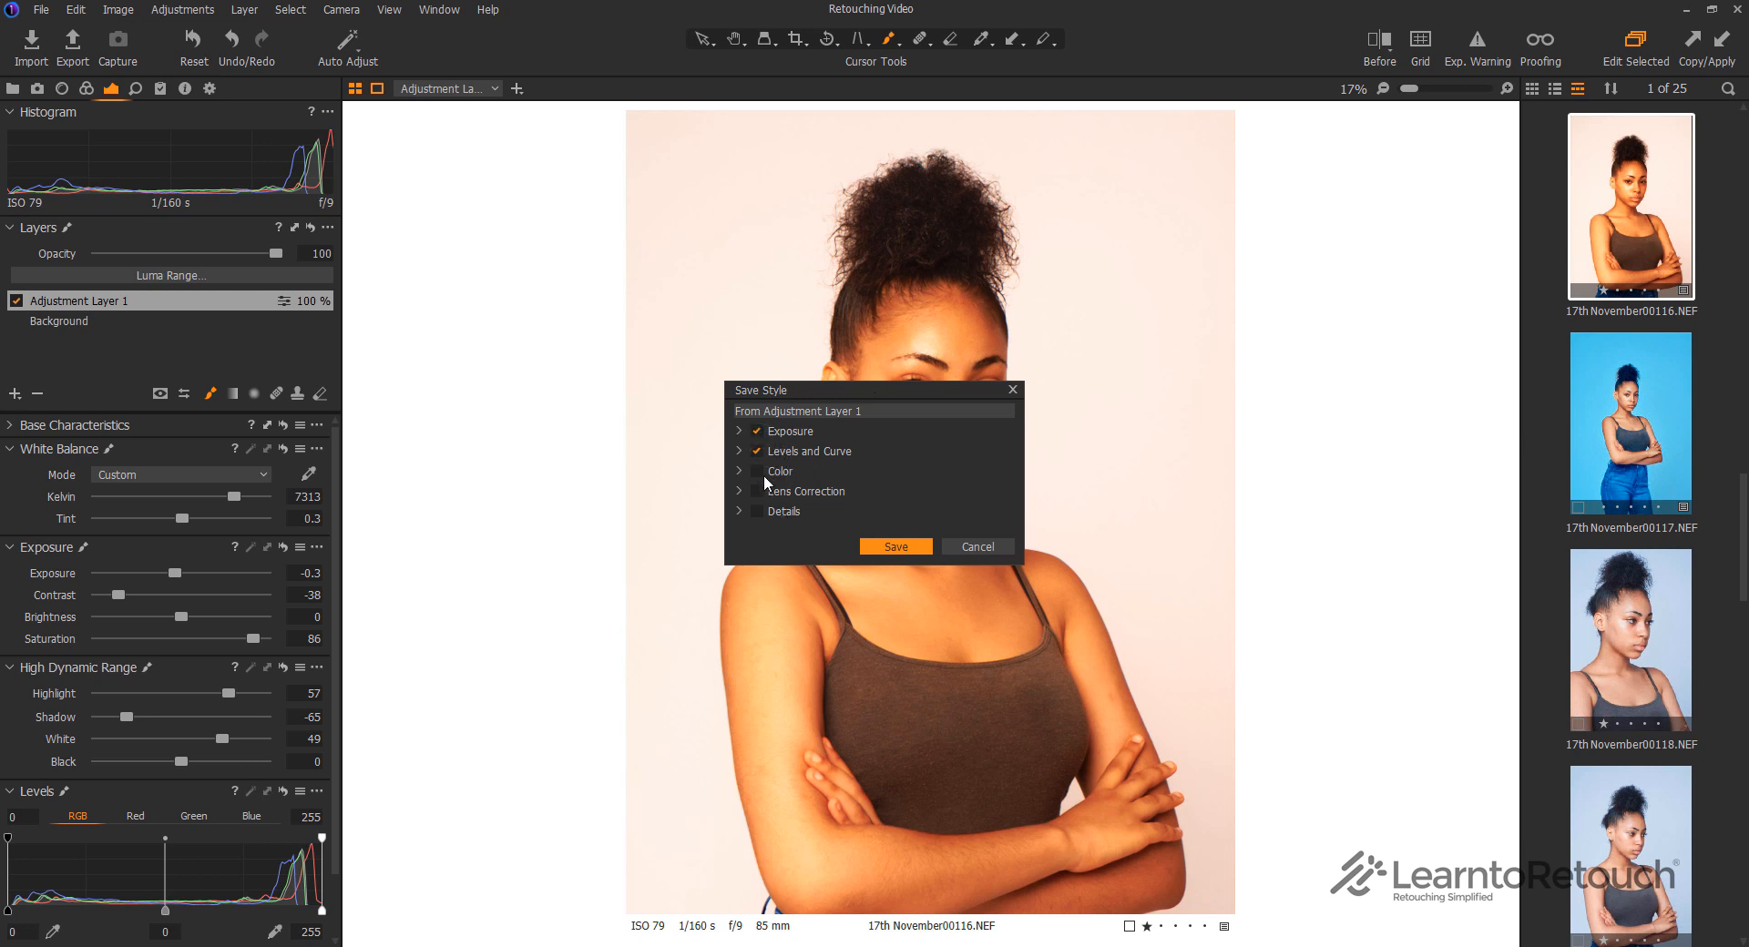
{"action": "left_click", "coordinate": [743, 430]}
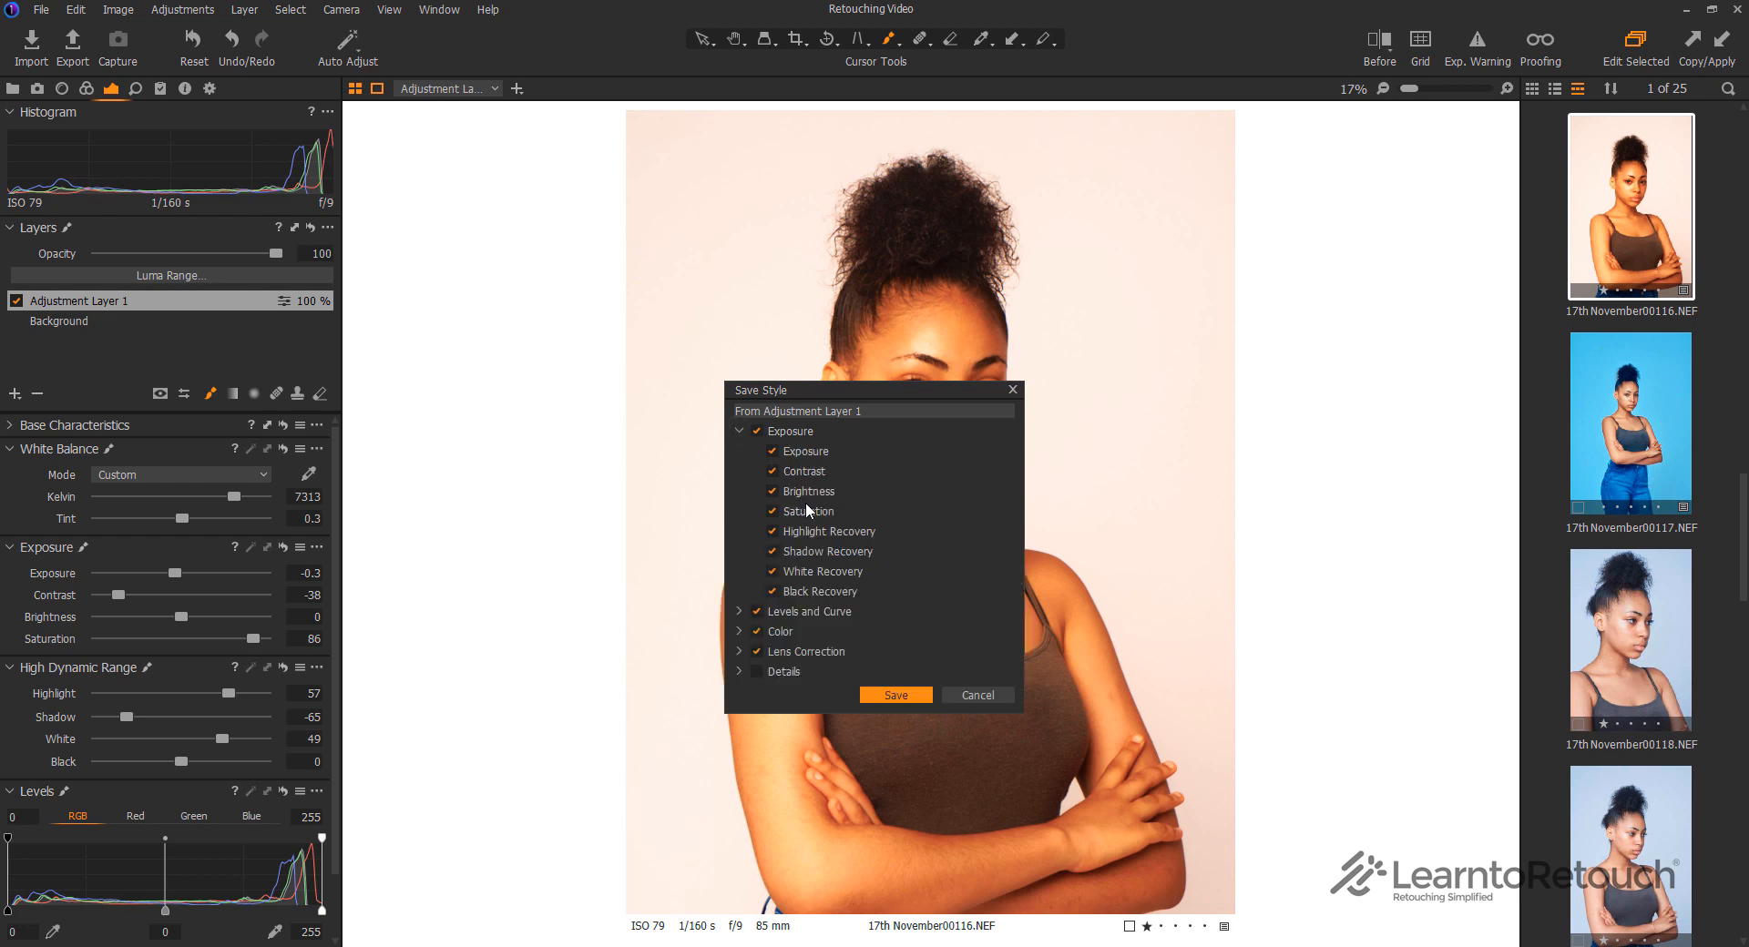
{"action": "left_click", "coordinate": [919, 695]}
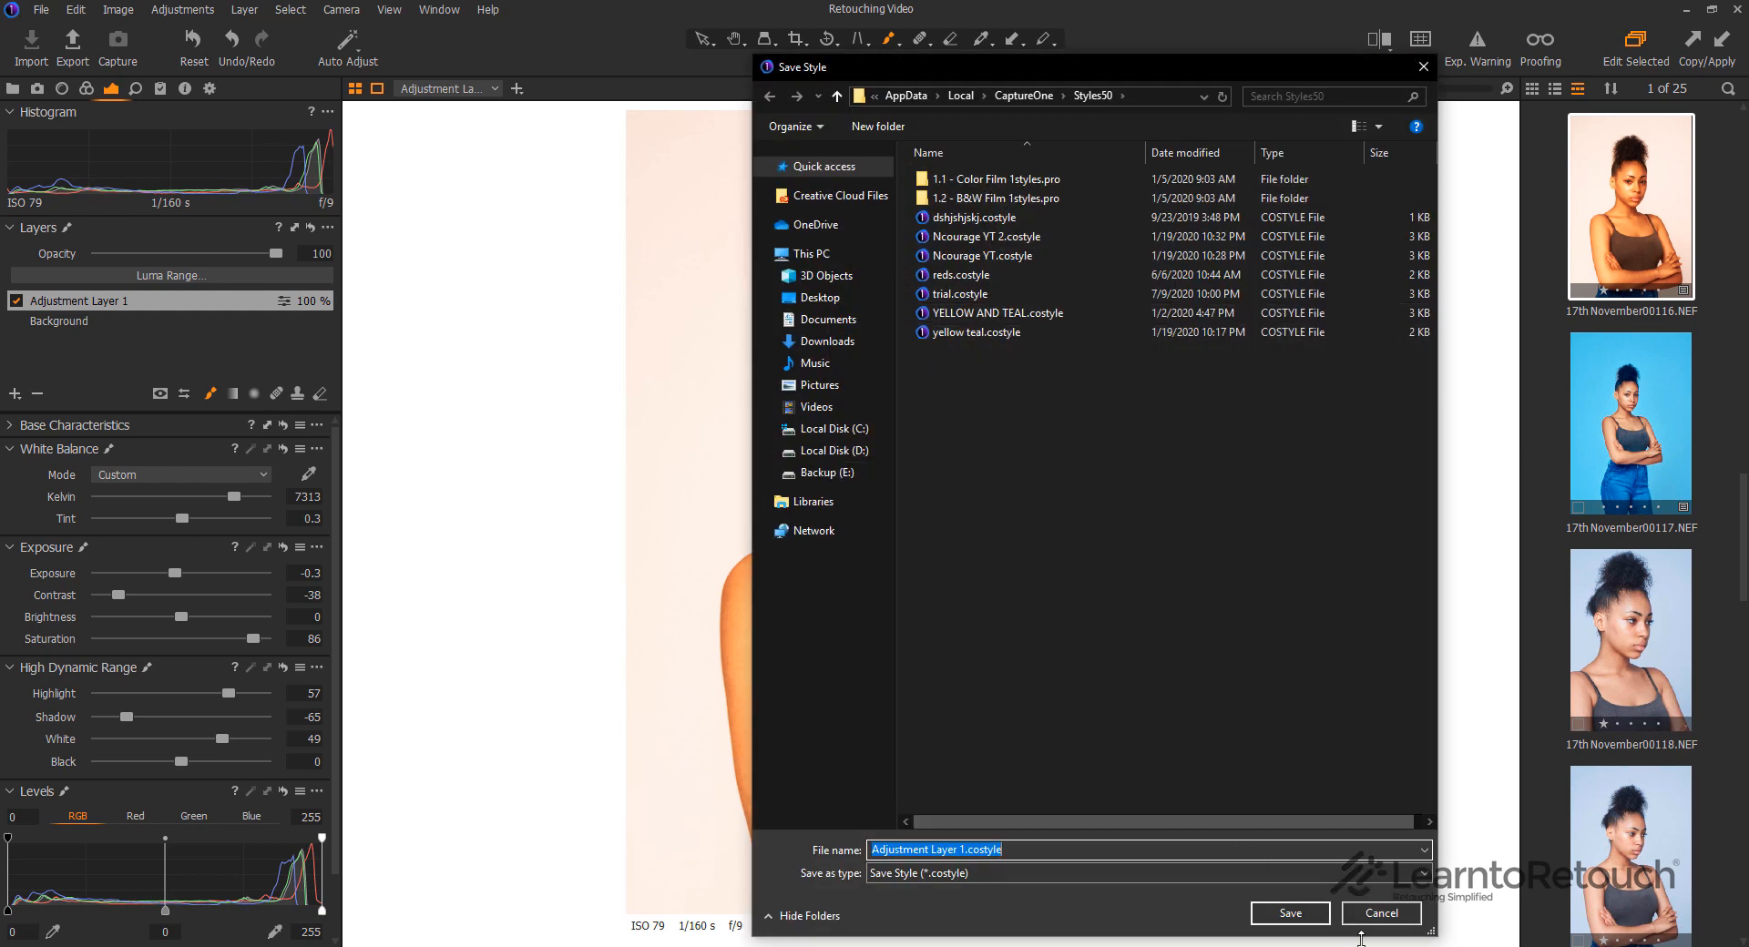
{"action": "left_click", "coordinate": [1377, 915]}
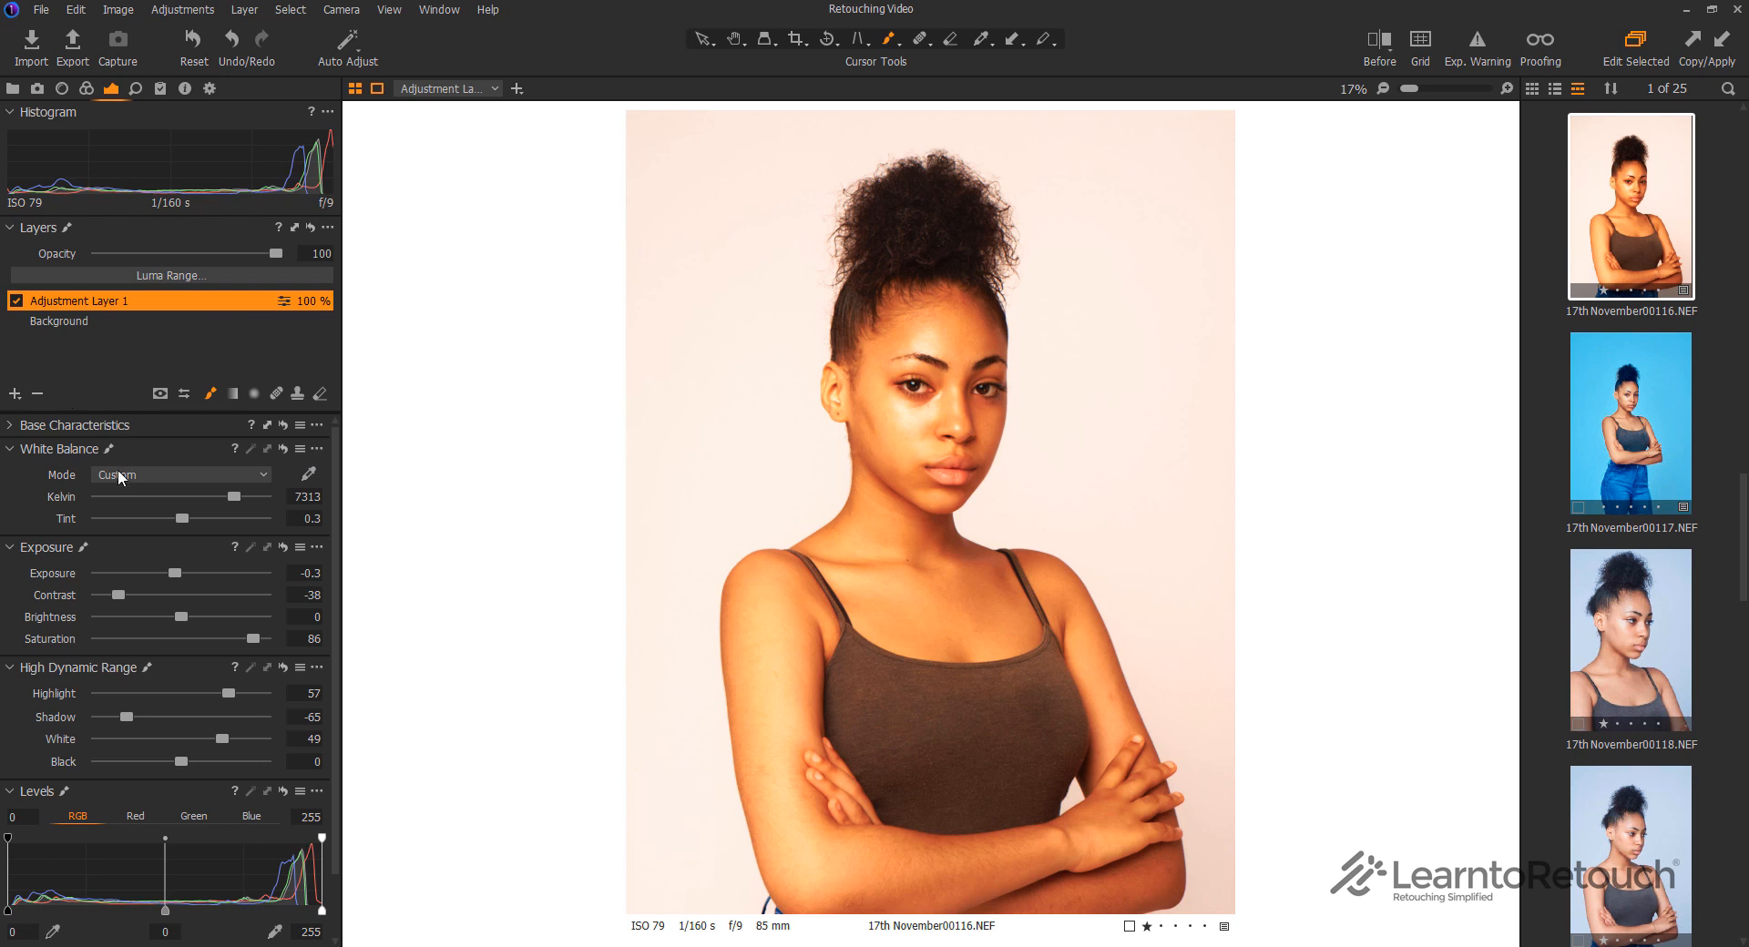
Delete the warm-graded adjustment layer and add a new filled adjustment layer
{"action": "right_click", "coordinate": [128, 302]}
{"action": "left_click", "coordinate": [74, 399]}
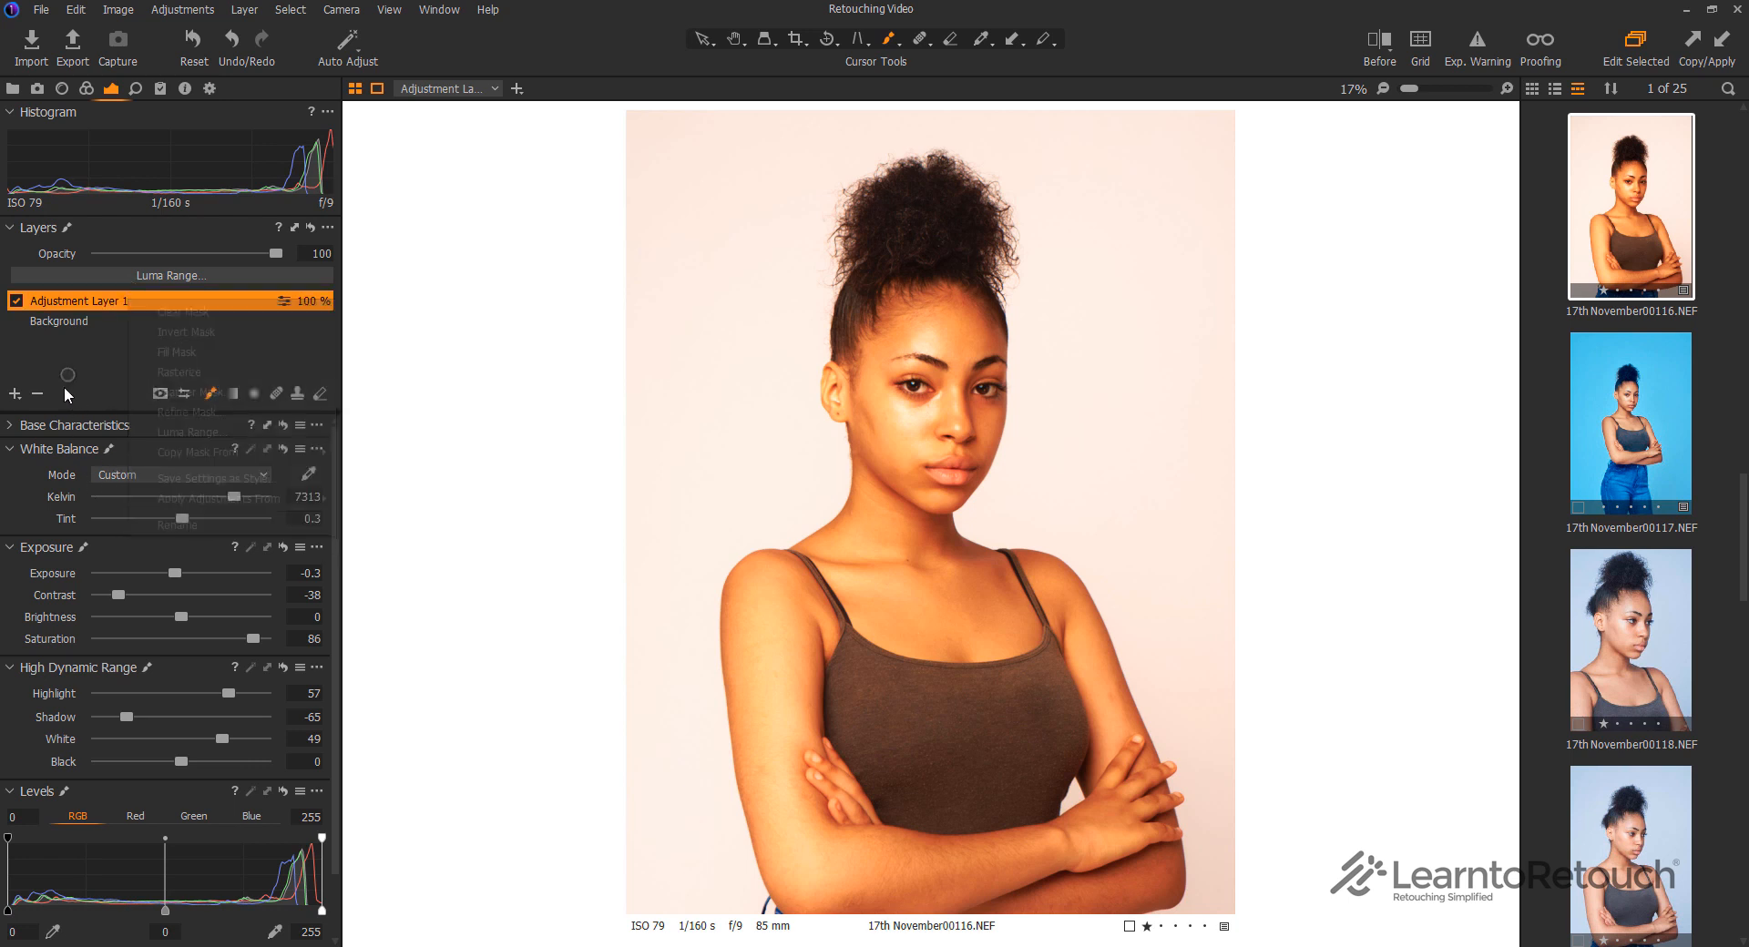
{"action": "left_click", "coordinate": [38, 394]}
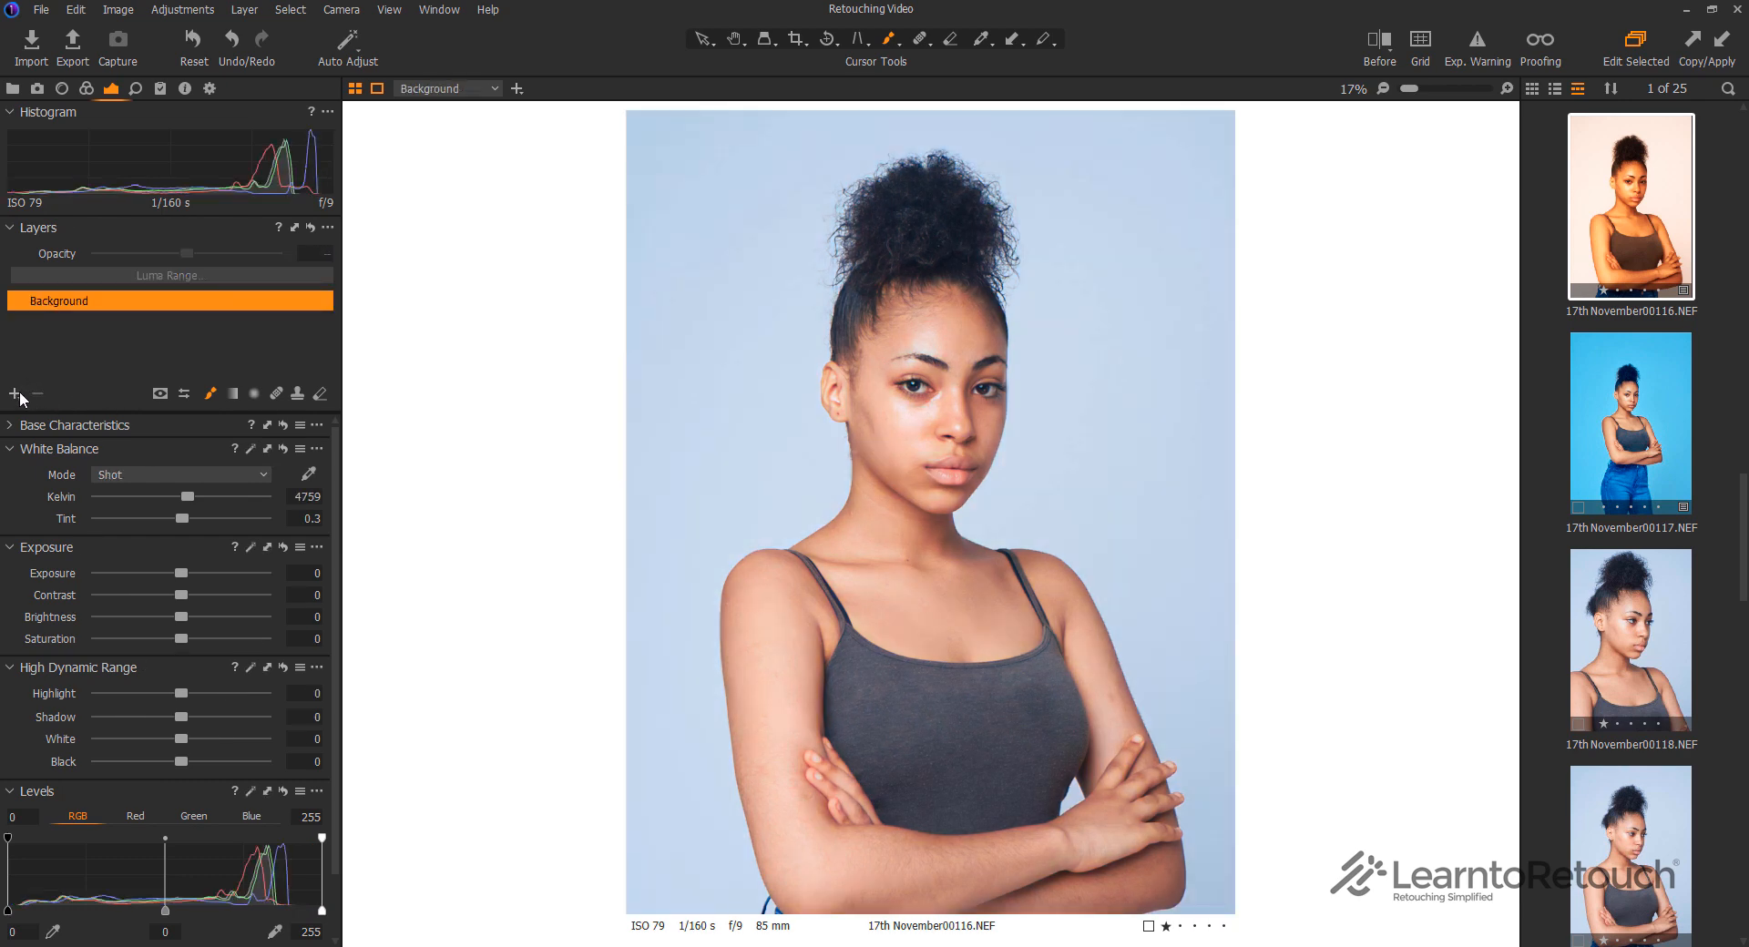
{"action": "left_click", "coordinate": [15, 394]}
{"action": "left_click", "coordinate": [128, 419]}
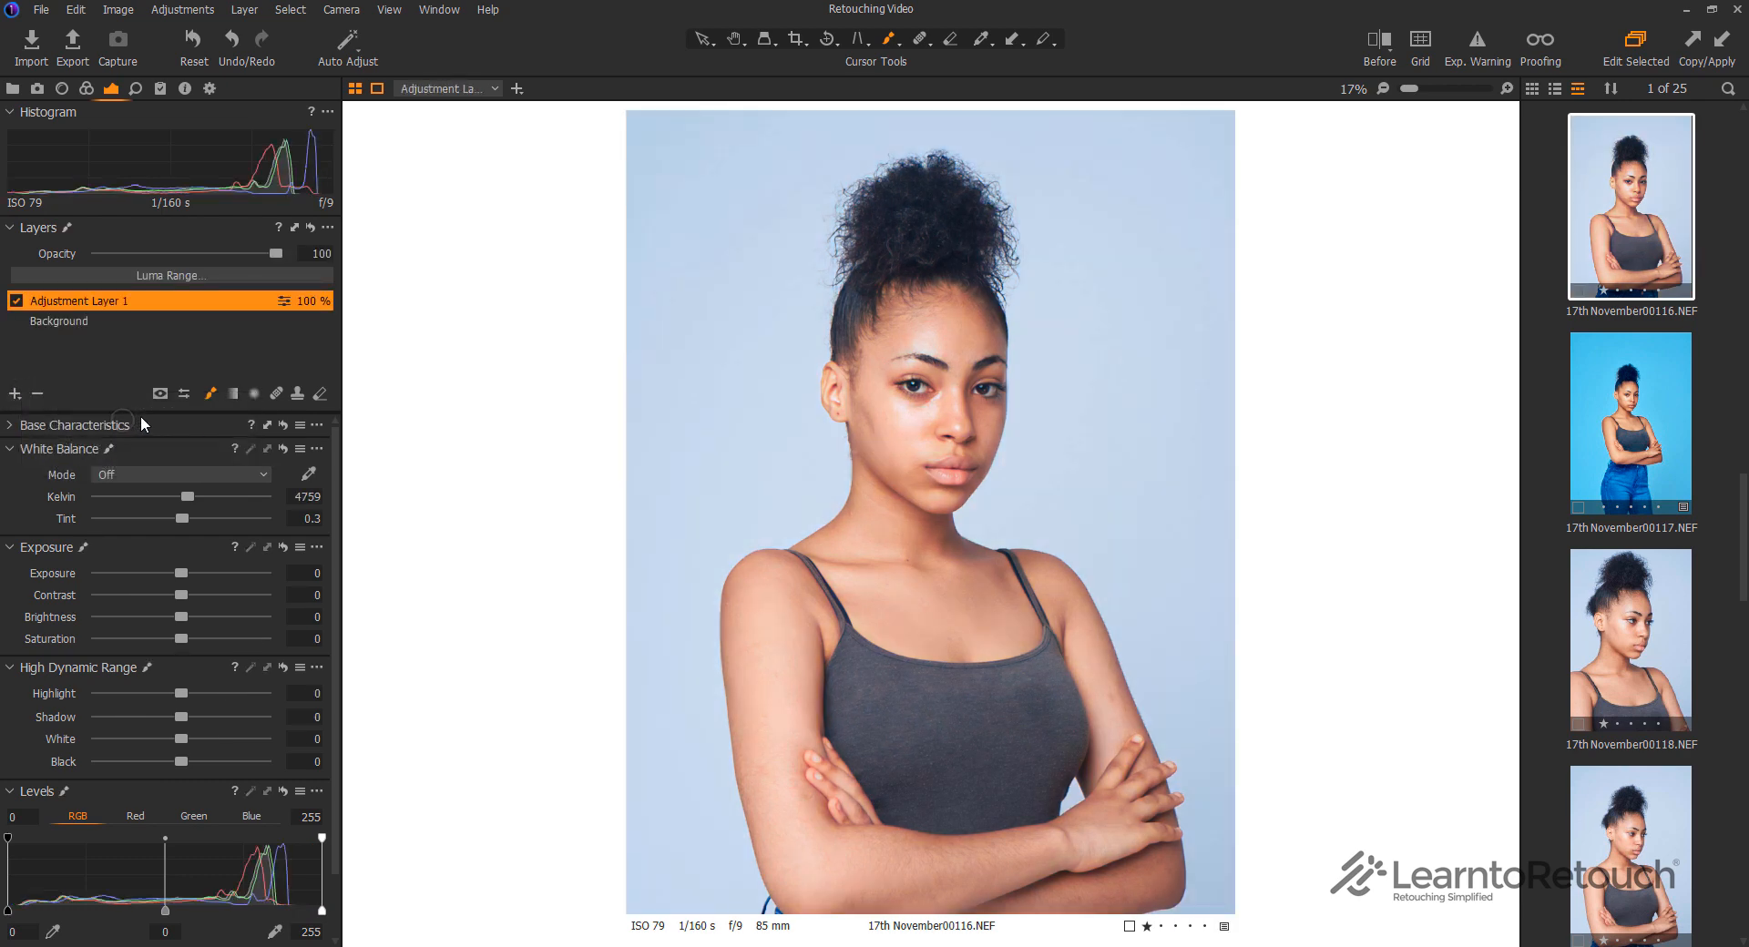
Apply a saved Ncourage YT user style to the new filled adjustment layer
{"action": "right_click", "coordinate": [192, 298]}
{"action": "mouse_move", "coordinate": [339, 494]}
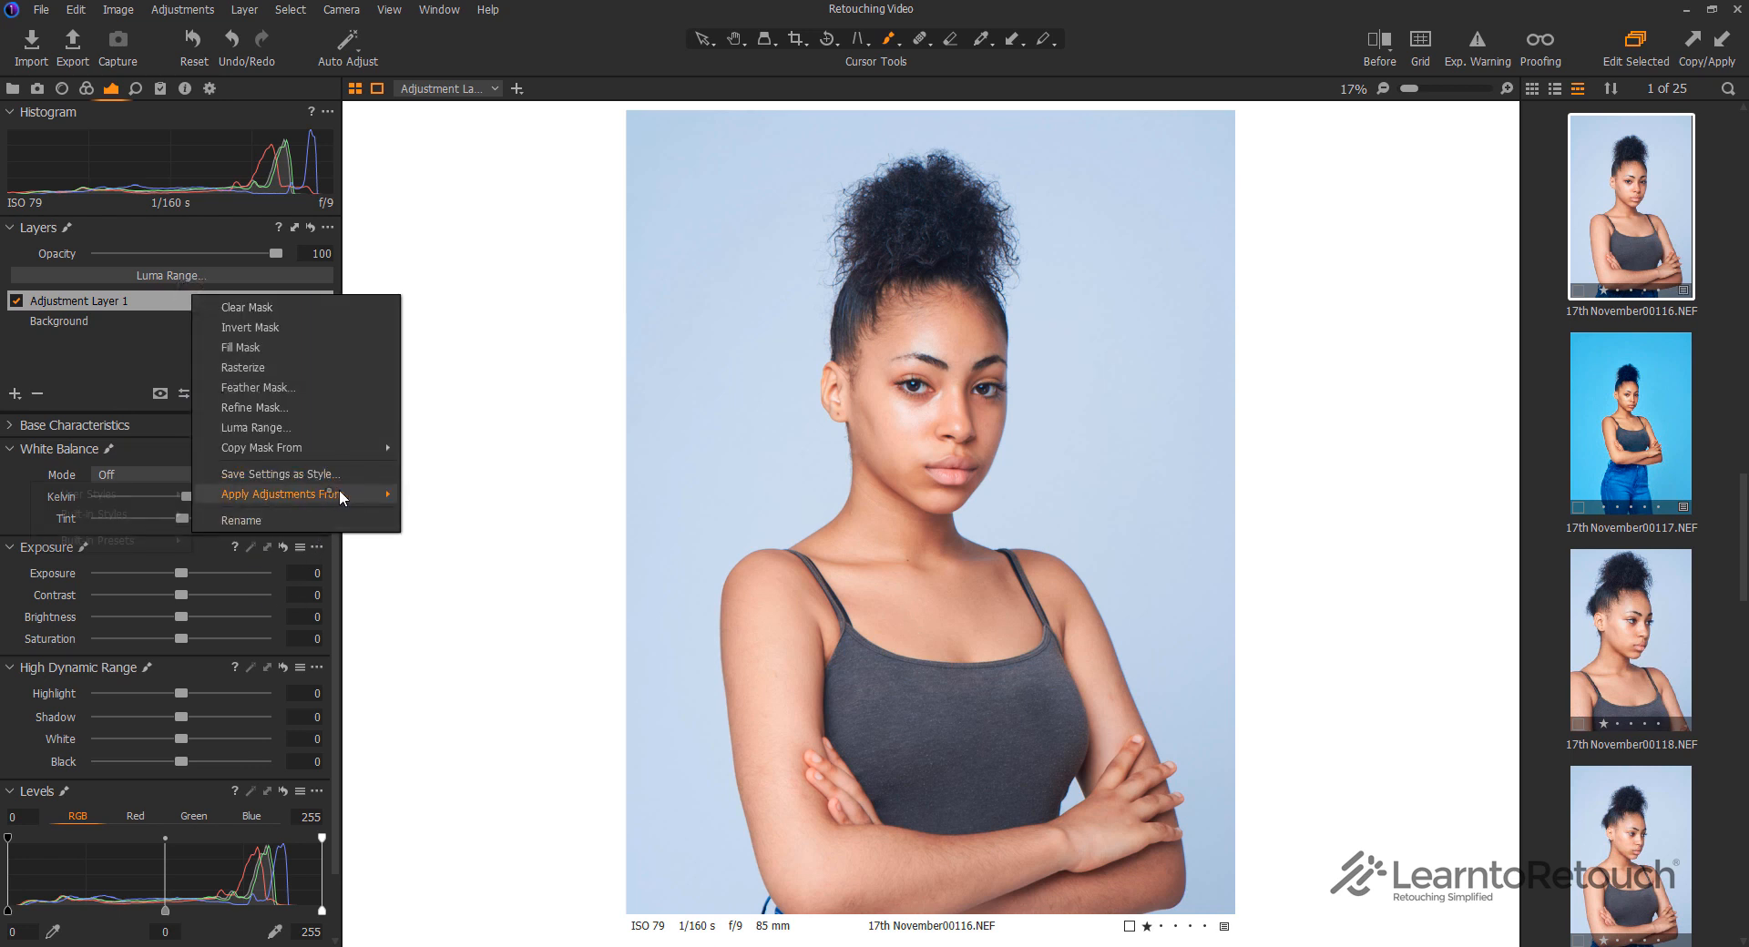
{"action": "mouse_move", "coordinate": [149, 494]}
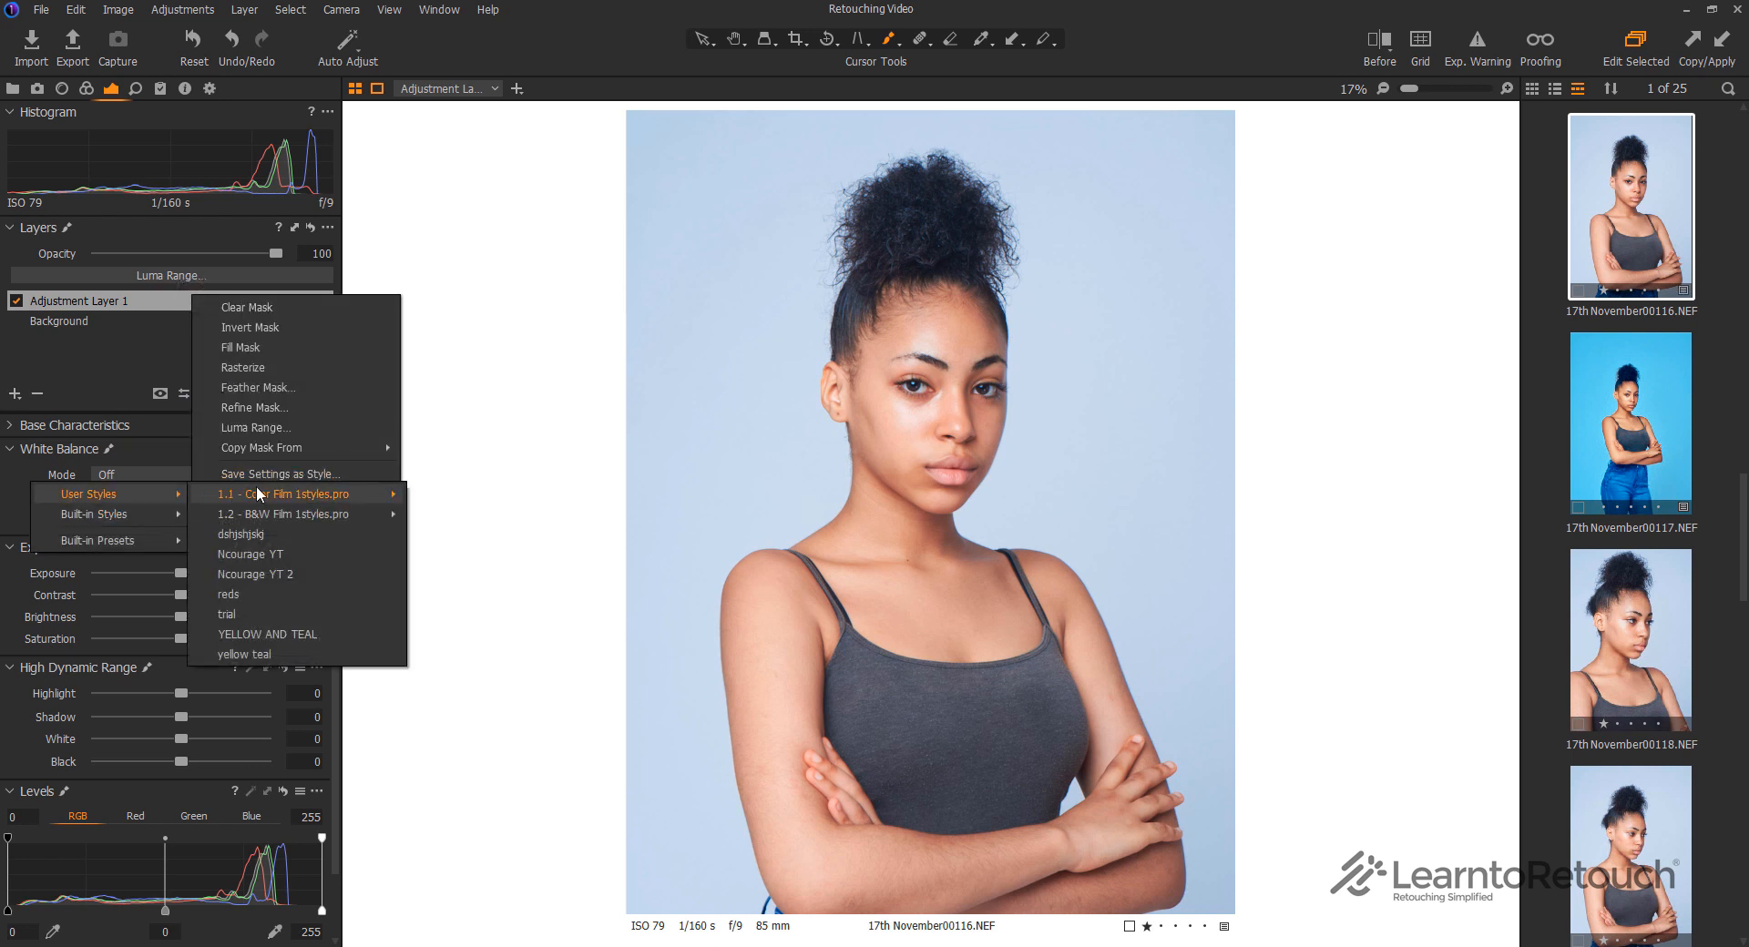
{"action": "left_click", "coordinate": [273, 565]}
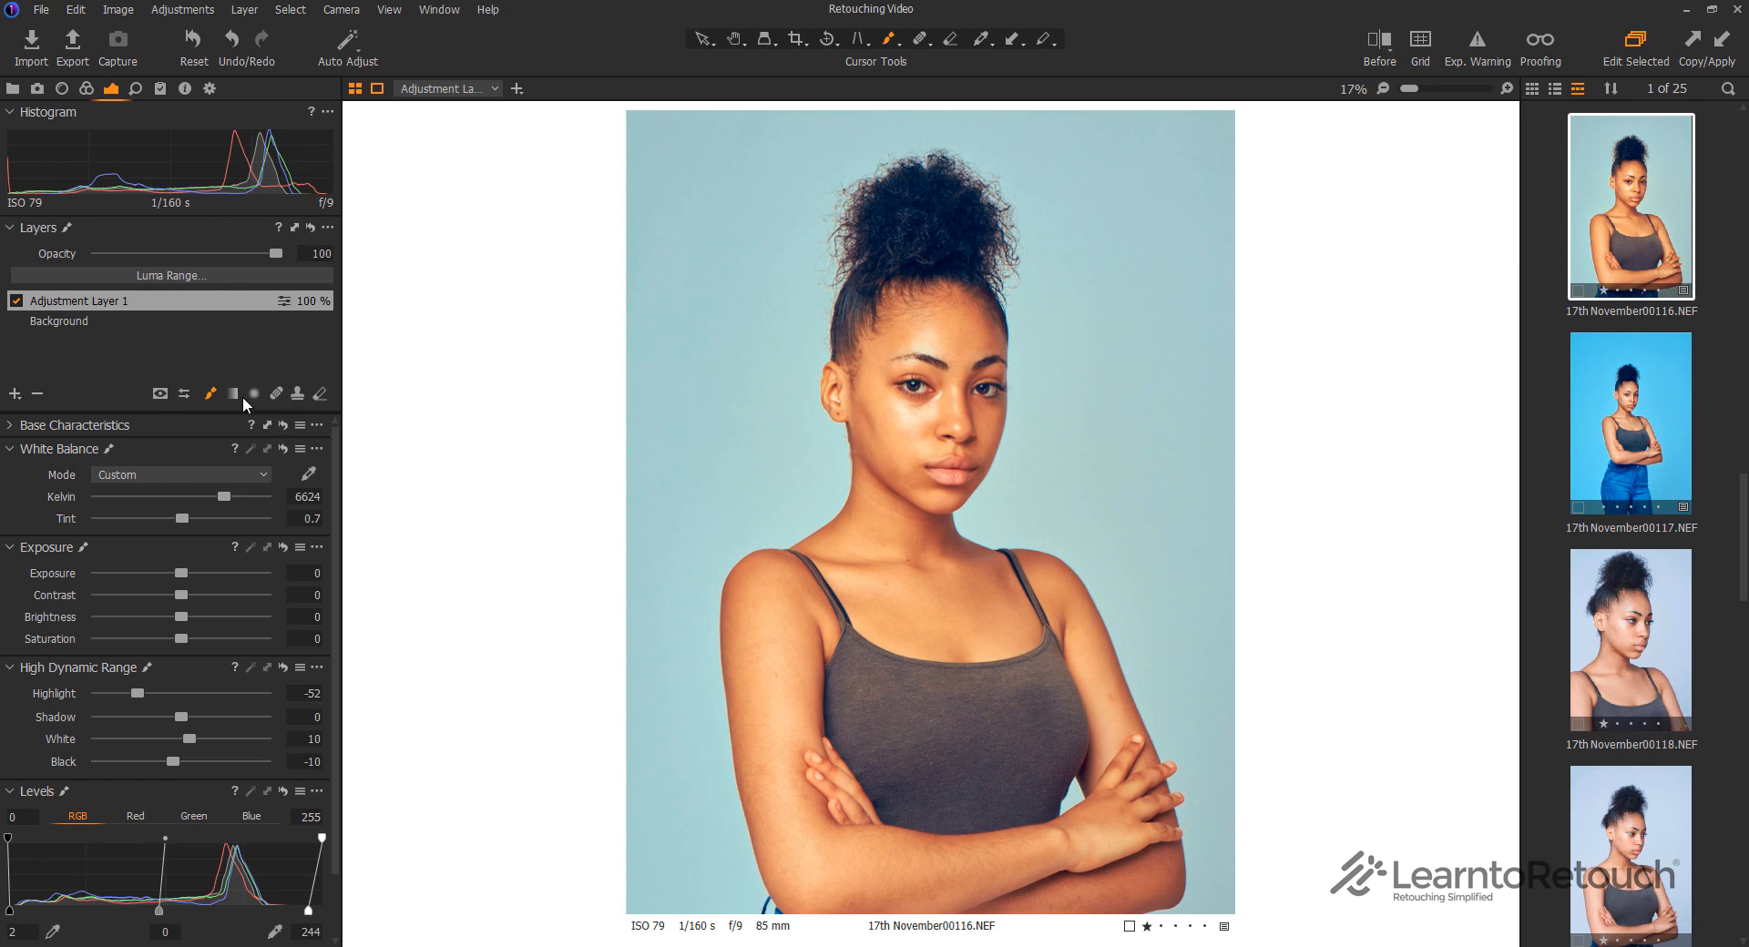
Erase the styled layer's mask around the hair, beside the ear and across the face
{"action": "left_click", "coordinate": [319, 394]}
{"action": "mouse_move", "coordinate": [914, 246]}
{"action": "left_mouse_down"}
{"action": "mouse_move", "coordinate": [939, 264]}
{"action": "mouse_move", "coordinate": [934, 191]}
{"action": "mouse_move", "coordinate": [967, 278]}
{"action": "left_mouse_up"}
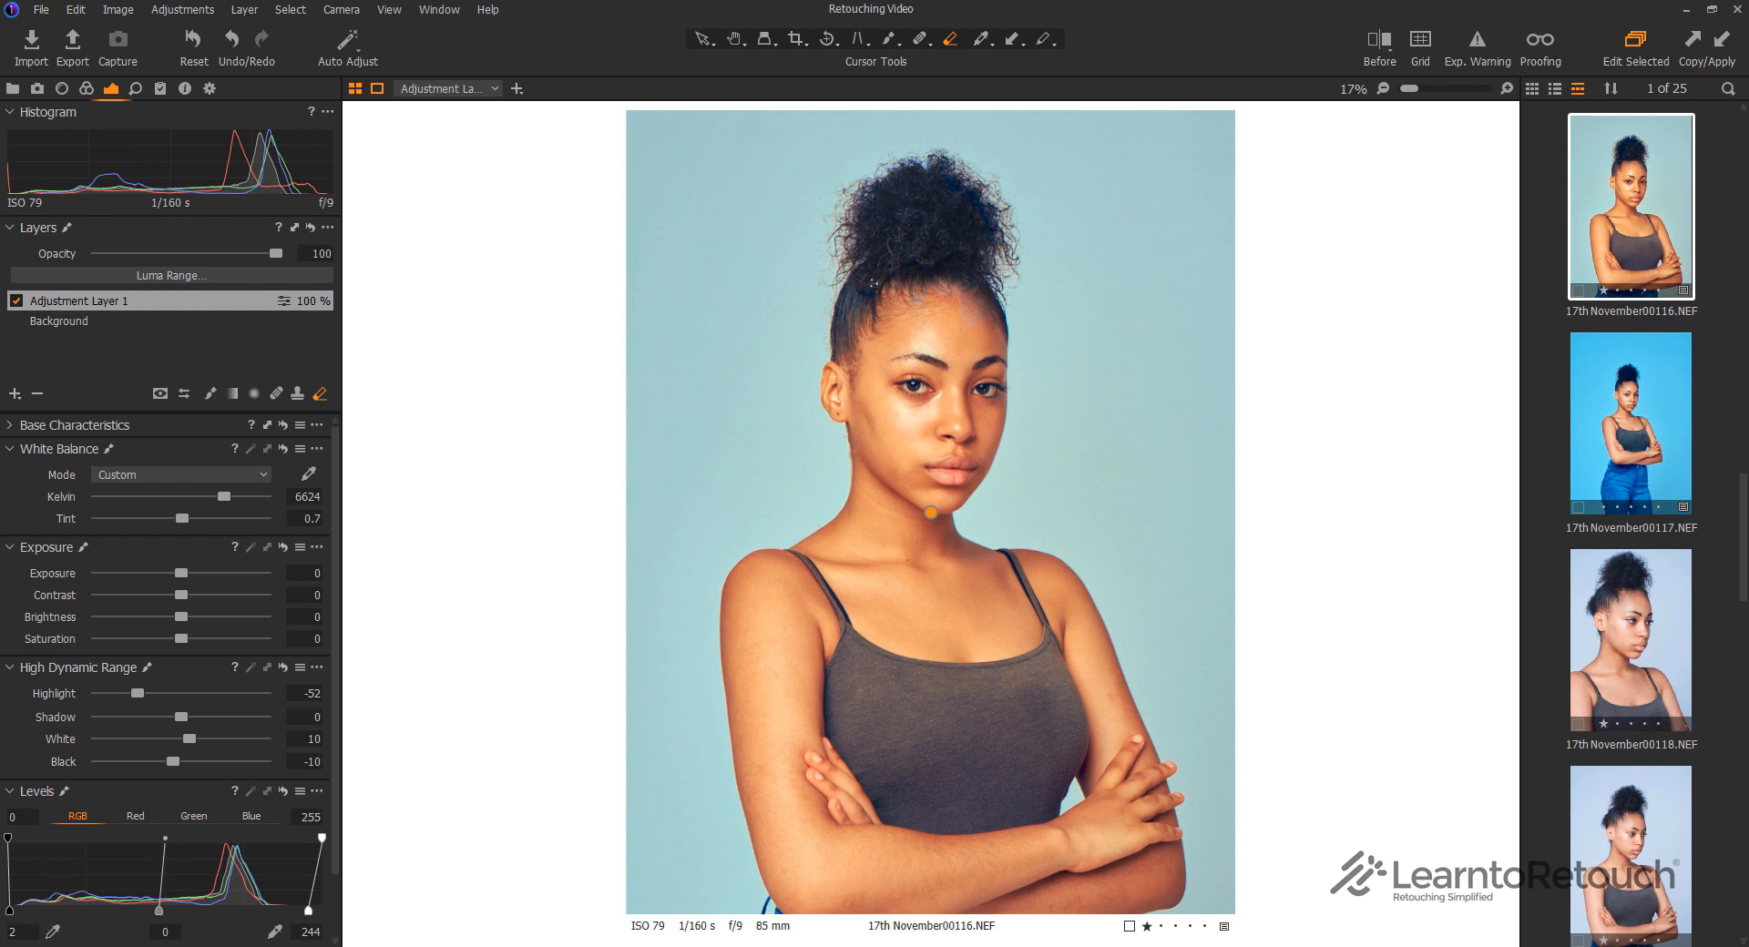
{"action": "mouse_move", "coordinate": [916, 151]}
{"action": "left_mouse_down"}
{"action": "mouse_move", "coordinate": [977, 164]}
{"action": "mouse_move", "coordinate": [1014, 274]}
{"action": "left_mouse_up"}
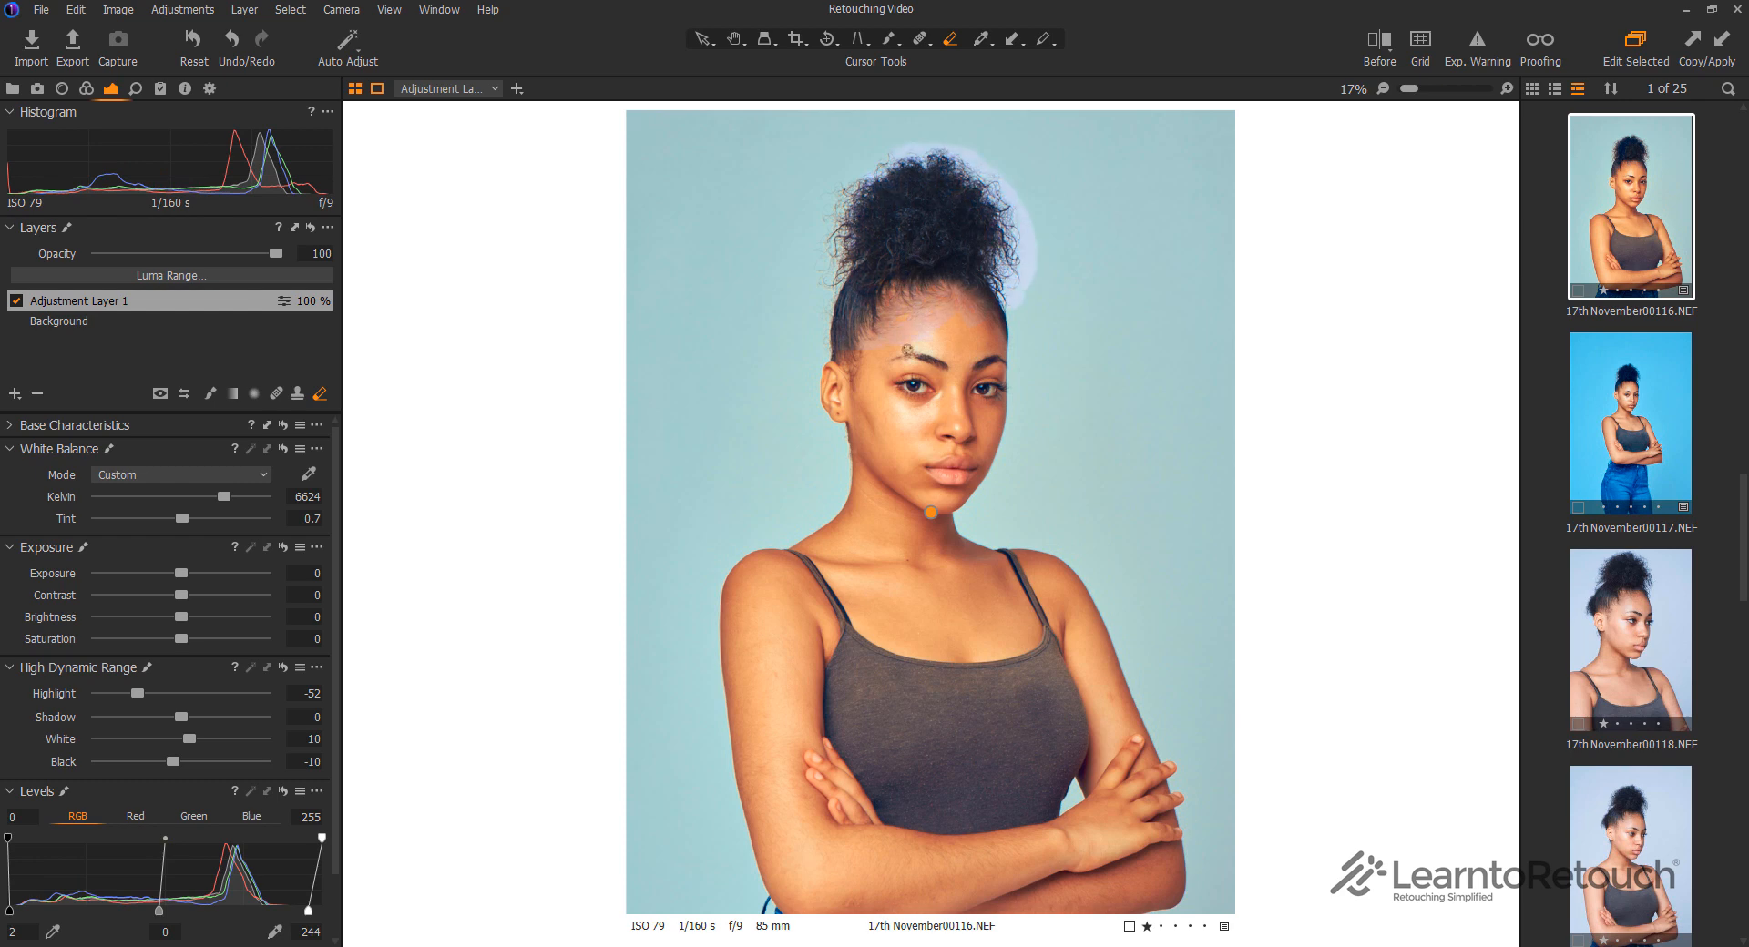
{"action": "mouse_move", "coordinate": [907, 350]}
{"action": "left_mouse_down"}
{"action": "mouse_move", "coordinate": [852, 385]}
{"action": "mouse_move", "coordinate": [863, 405]}
{"action": "mouse_move", "coordinate": [842, 399]}
{"action": "mouse_move", "coordinate": [947, 291]}
{"action": "mouse_move", "coordinate": [918, 397]}
{"action": "mouse_move", "coordinate": [938, 393]}
{"action": "mouse_move", "coordinate": [936, 352]}
{"action": "left_mouse_up"}
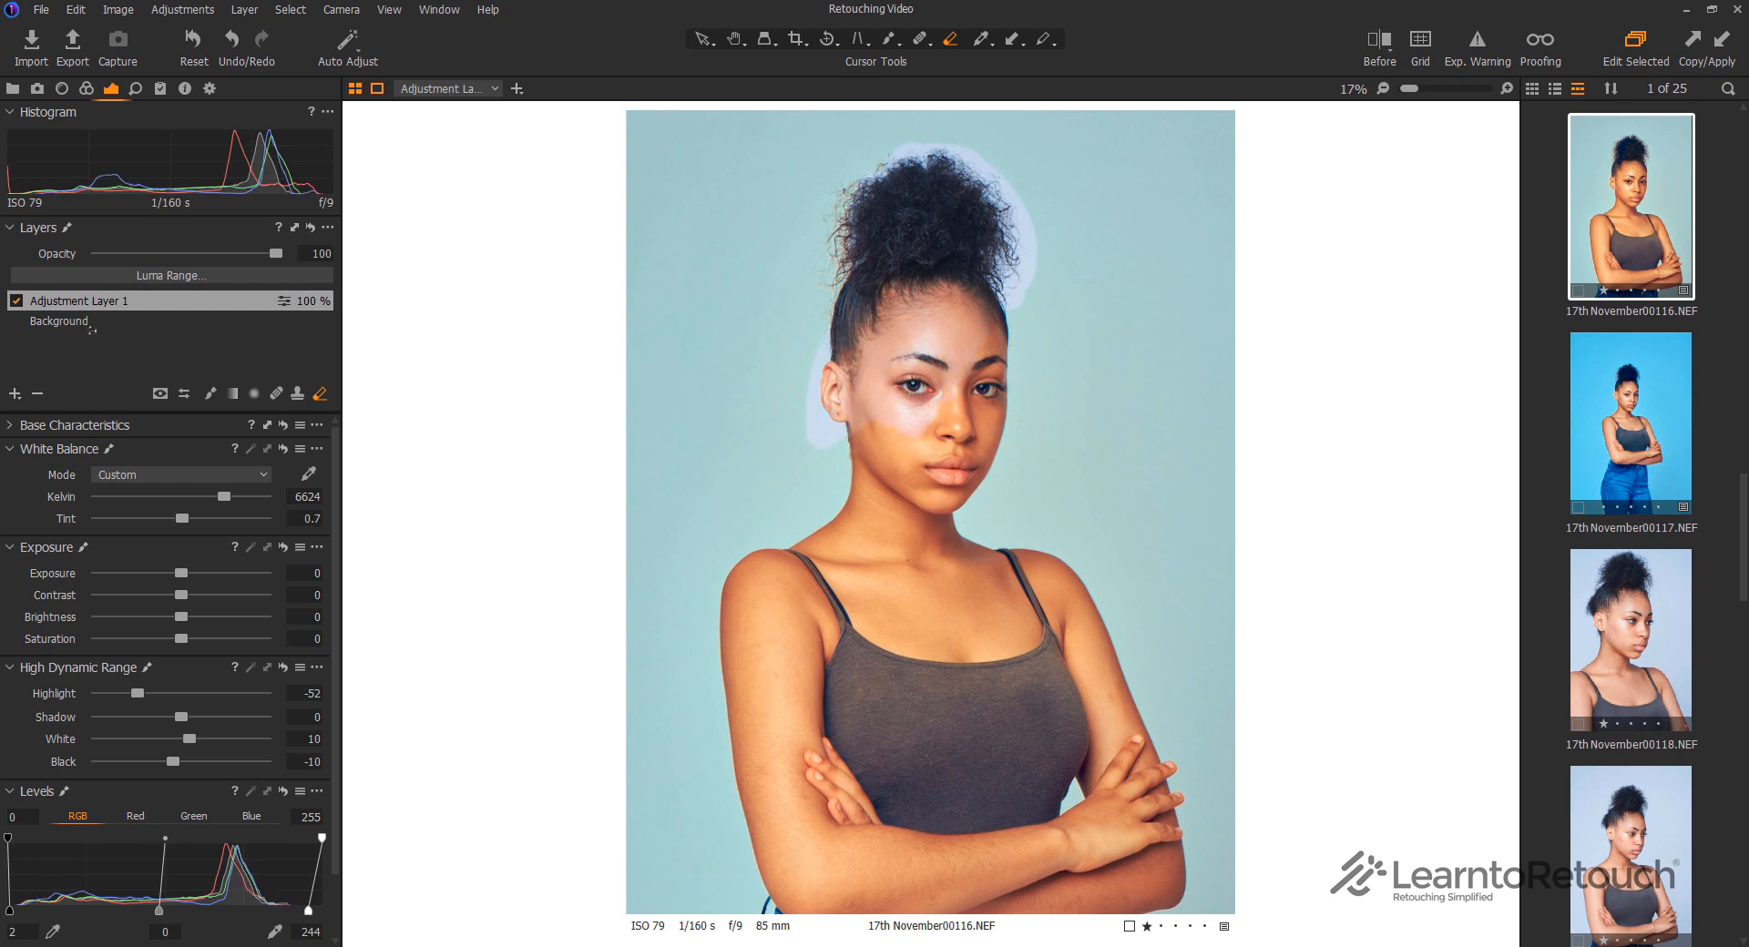
Compare the portrait with and without the styled layer, and delete that layer
{"action": "left_click", "coordinate": [17, 300]}
{"action": "left_click", "coordinate": [17, 300]}
{"action": "left_click", "coordinate": [16, 301]}
{"action": "left_click", "coordinate": [16, 300]}
{"action": "left_click", "coordinate": [41, 393]}
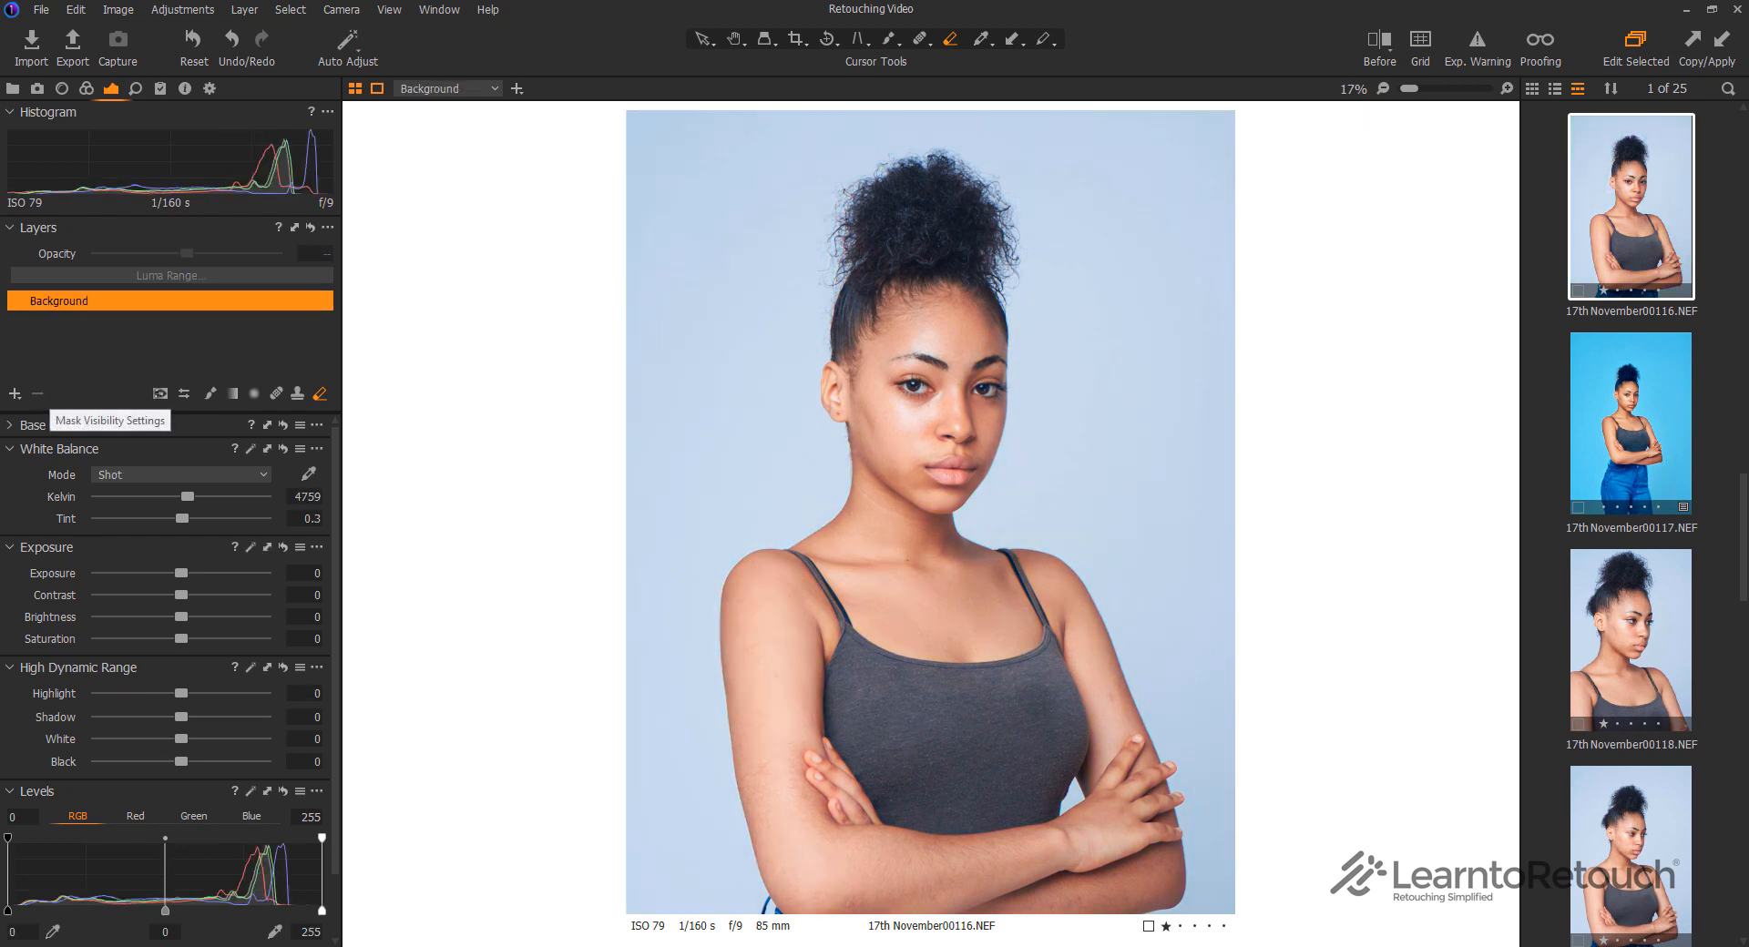
Check the mask visibility settings, select the linear gradient mask tool and add a new adjustment layer
{"action": "left_click", "coordinate": [160, 393]}
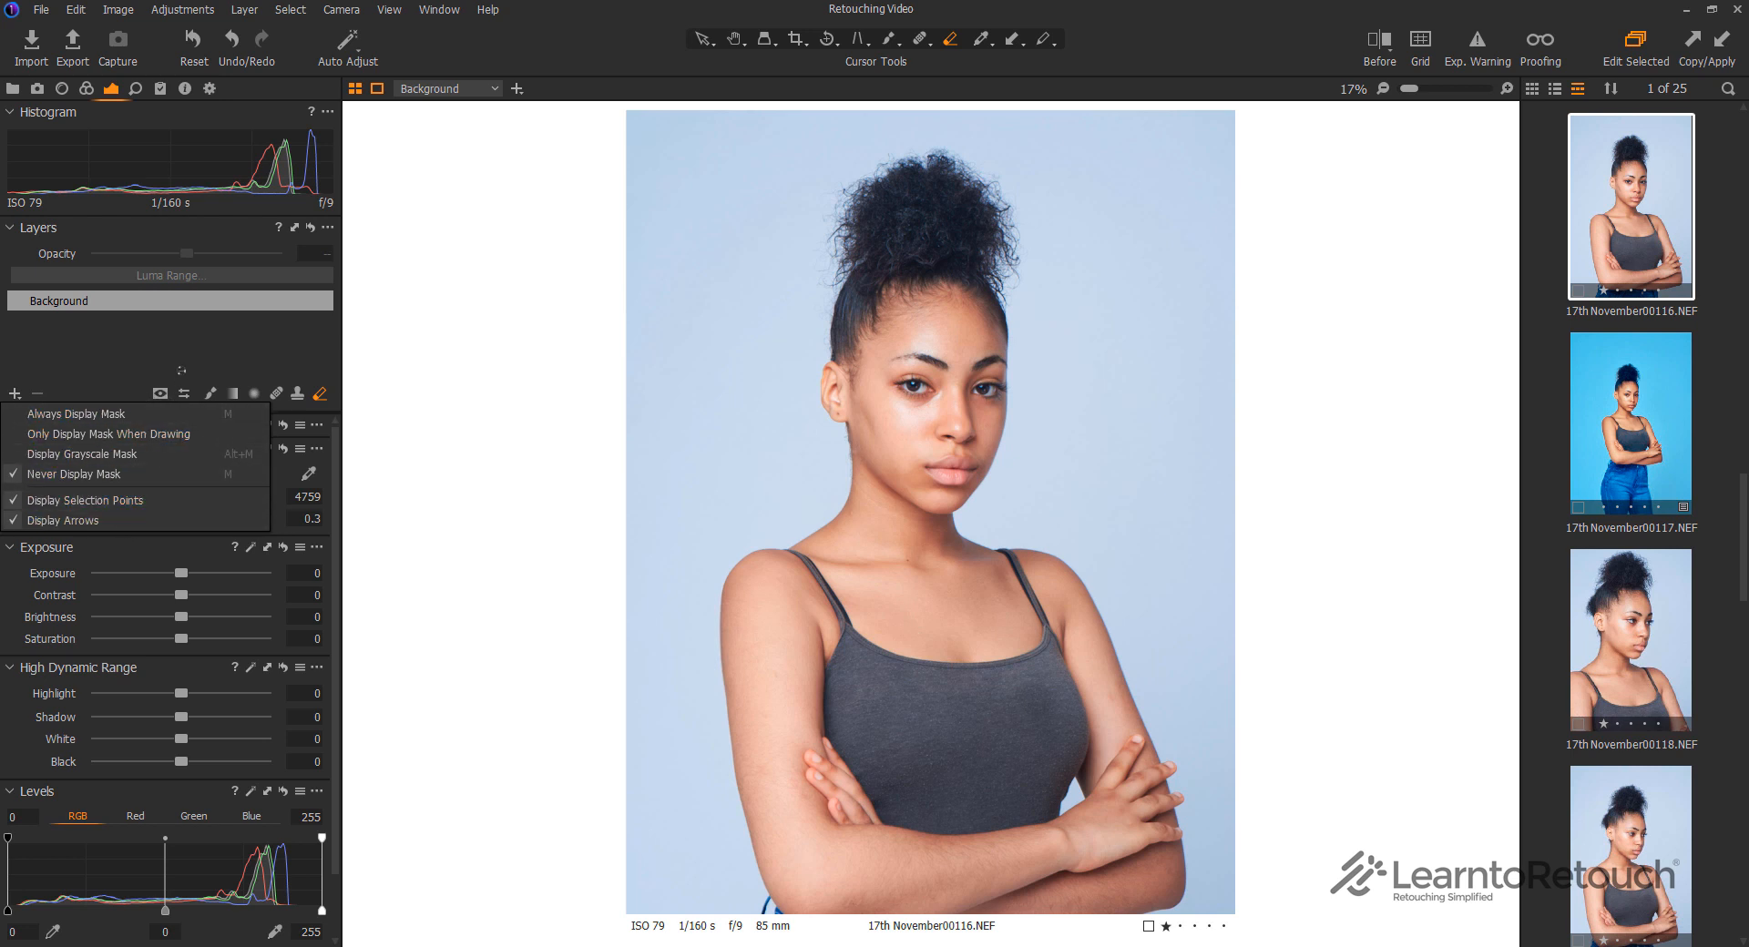
{"action": "left_click", "coordinate": [186, 373]}
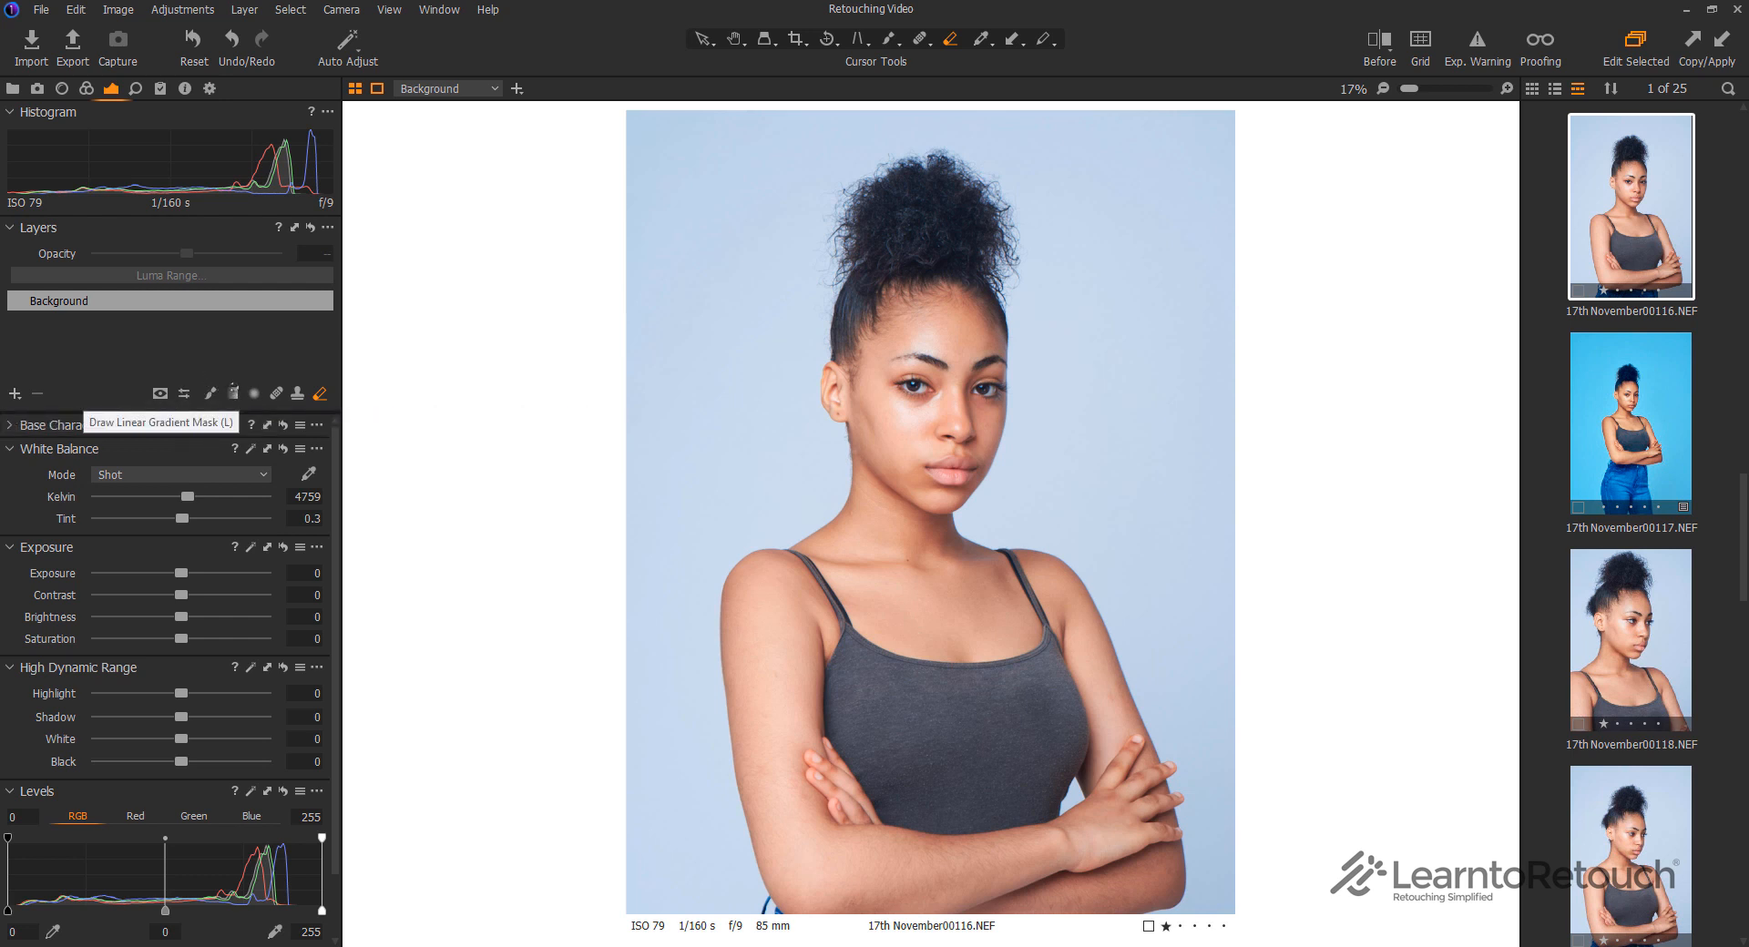
{"action": "left_click", "coordinate": [234, 392]}
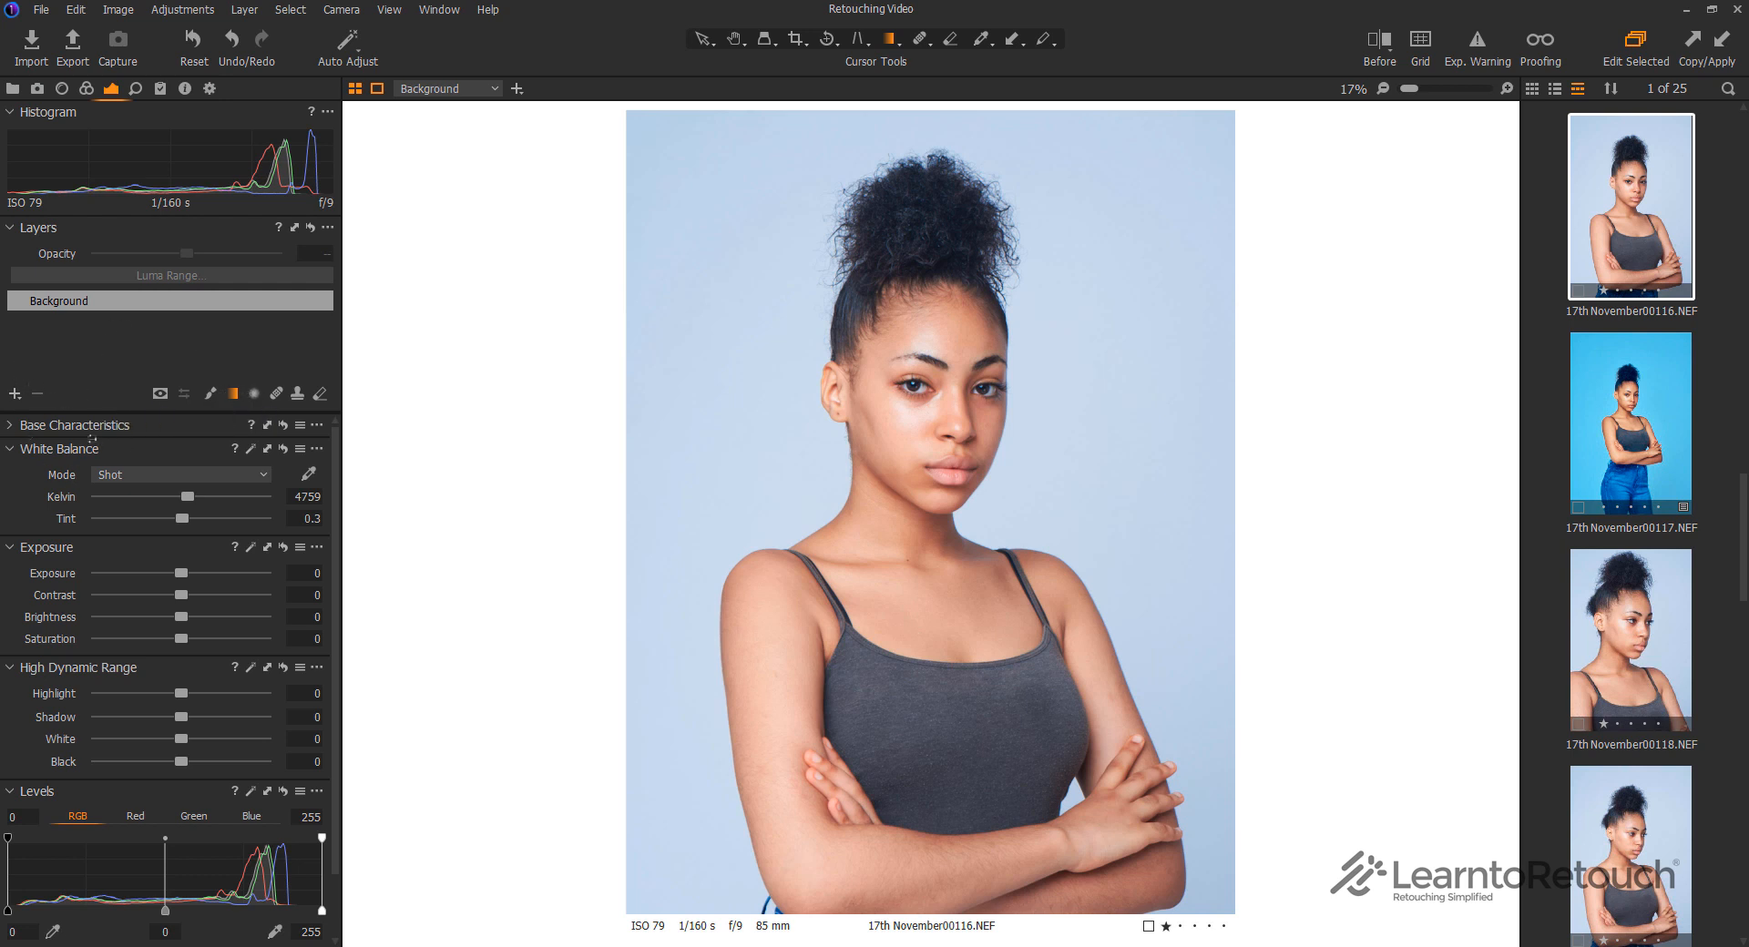
{"action": "left_click", "coordinate": [15, 393]}
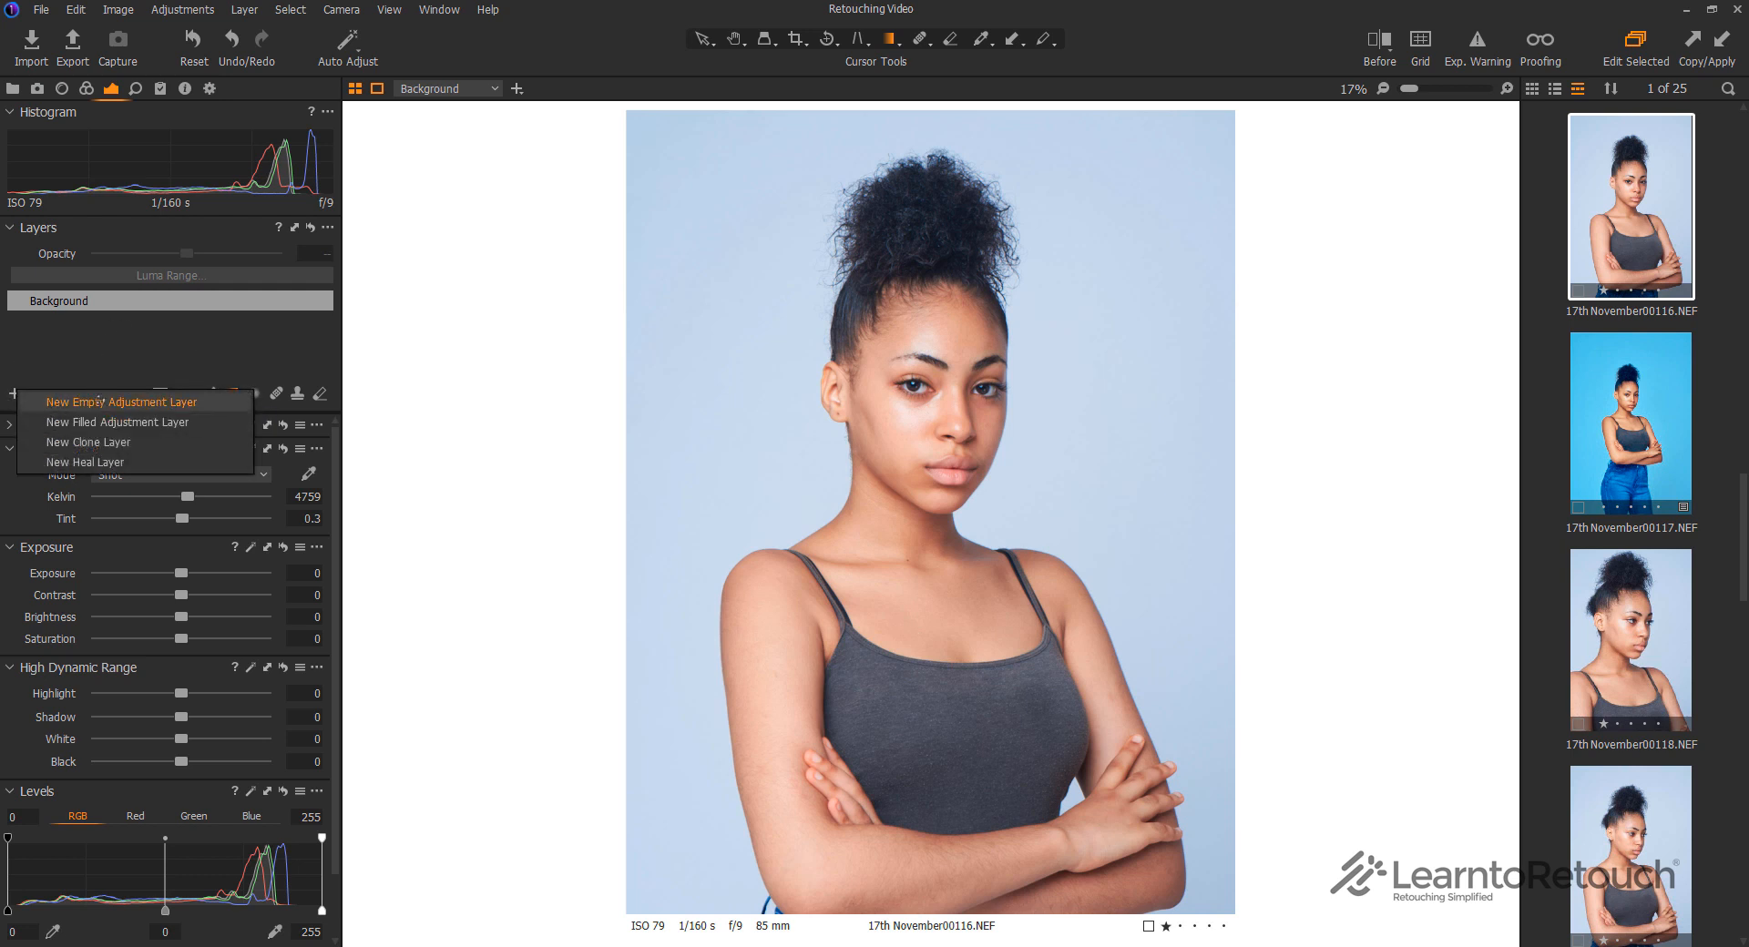
{"action": "left_click", "coordinate": [127, 421]}
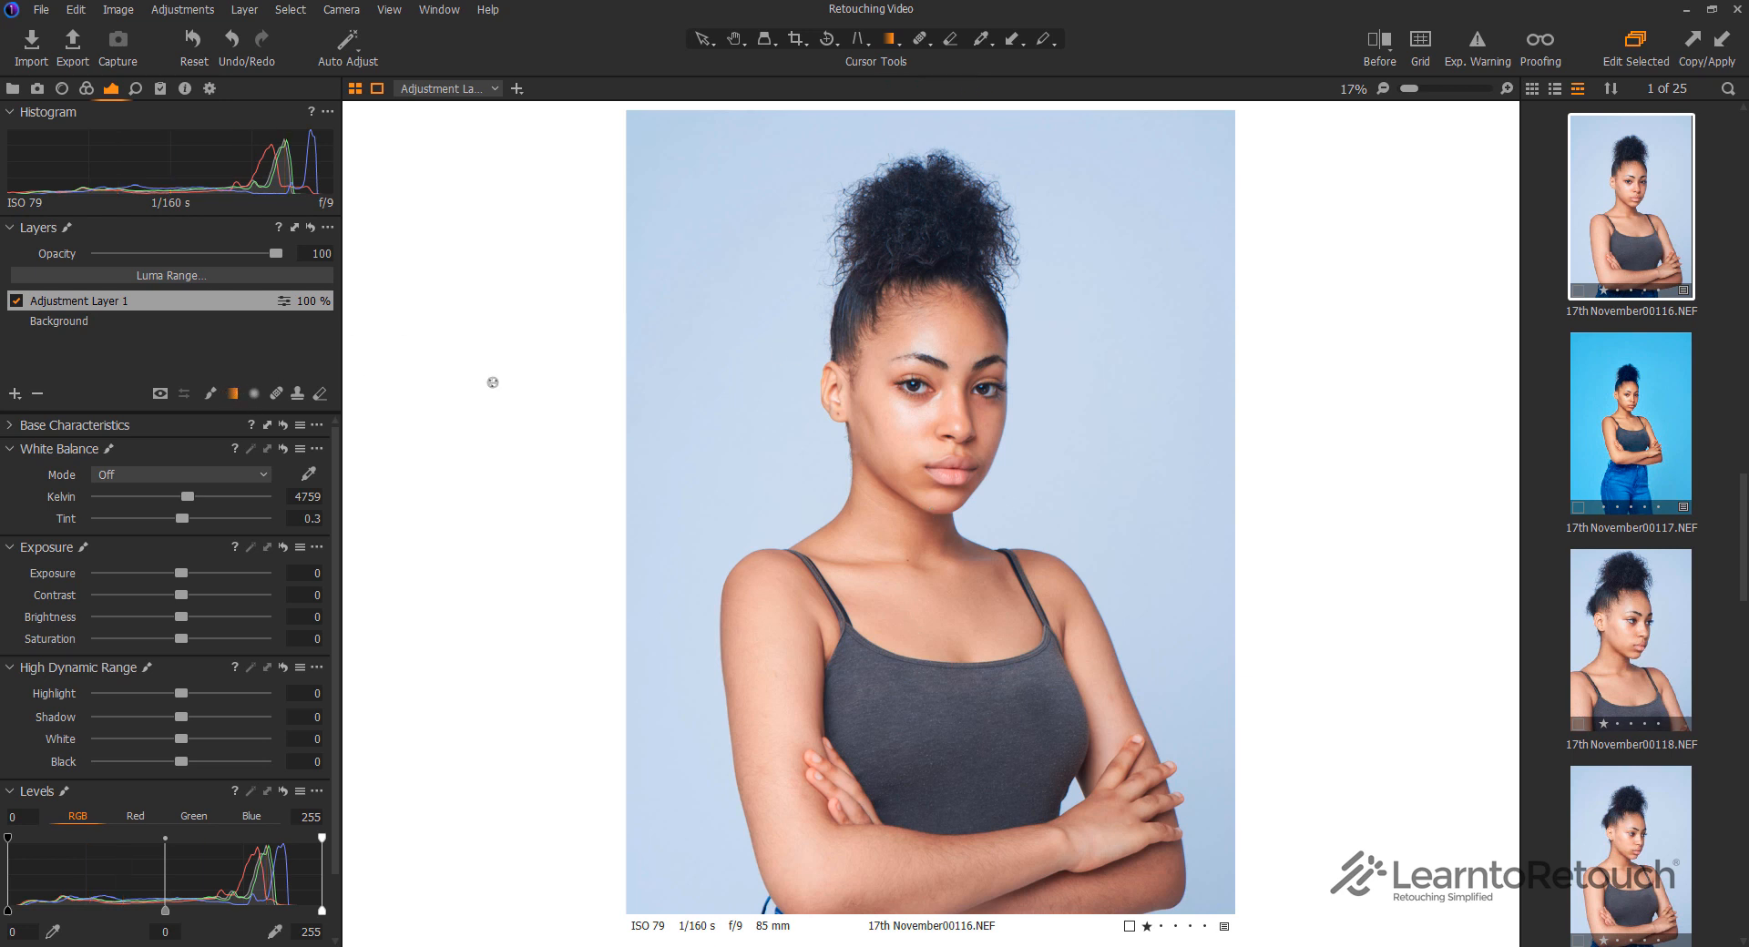
Draw a linear gradient mask fading from the photo's right edge to its left edge, and set the layer's exposure to 1.13
{"action": "left_click_drag", "start_coordinate": [1233, 488], "coordinate": [622, 496]}
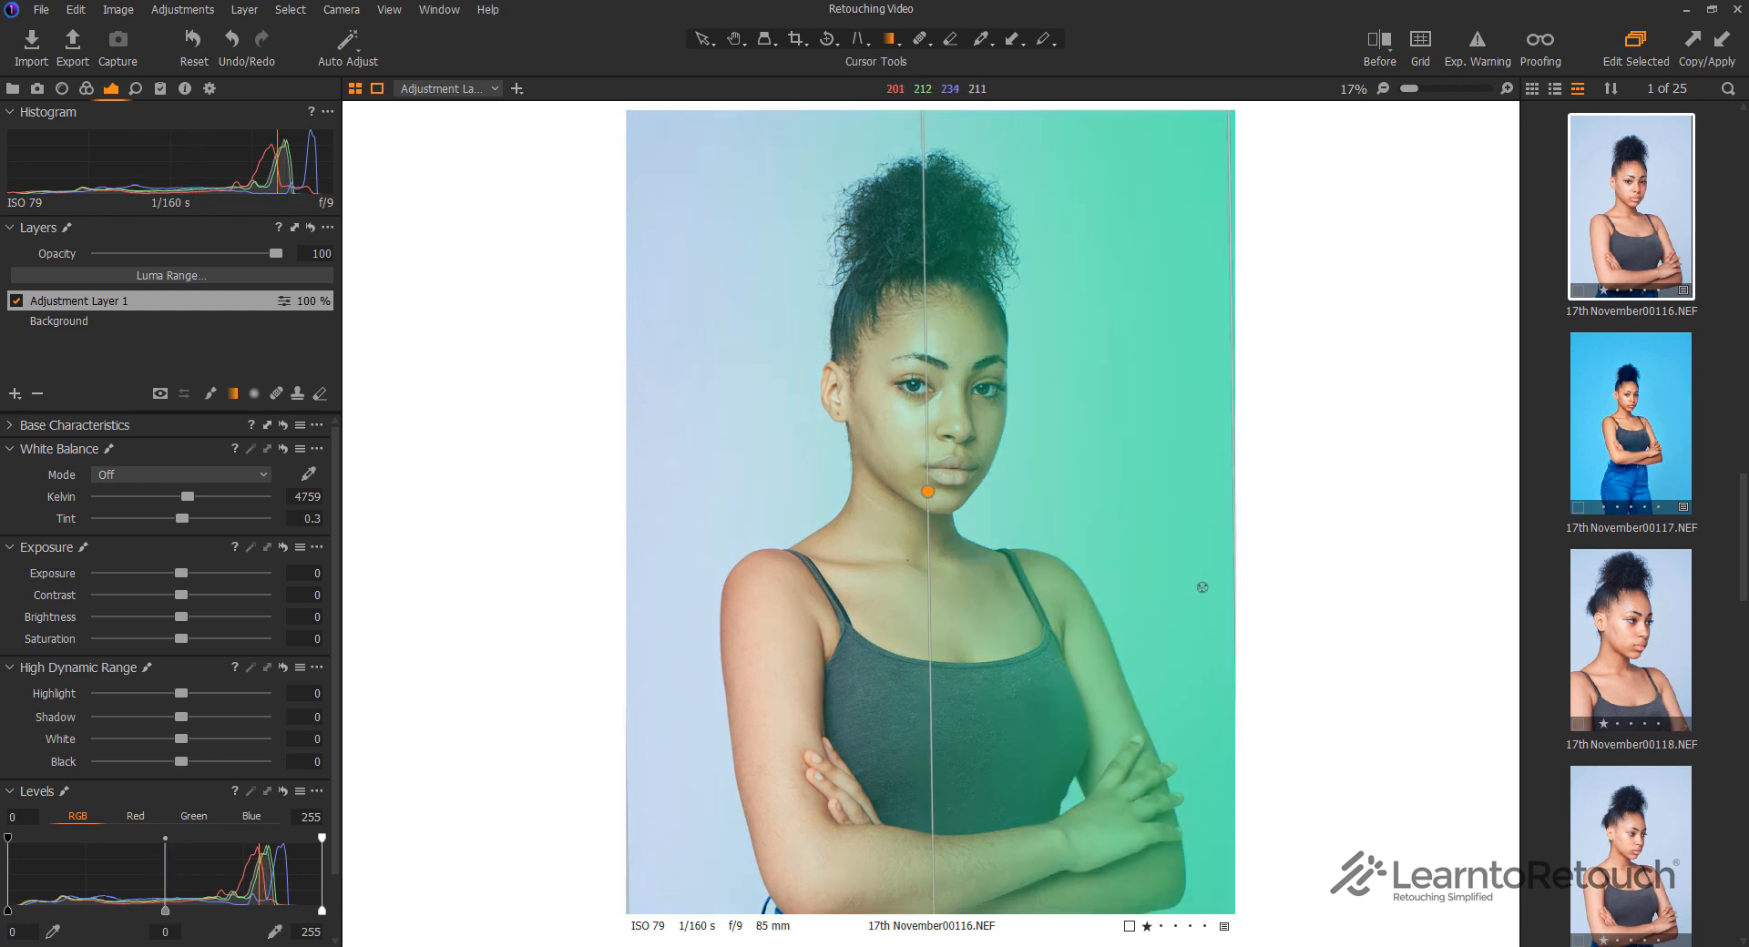
{"action": "key", "text": "m"}
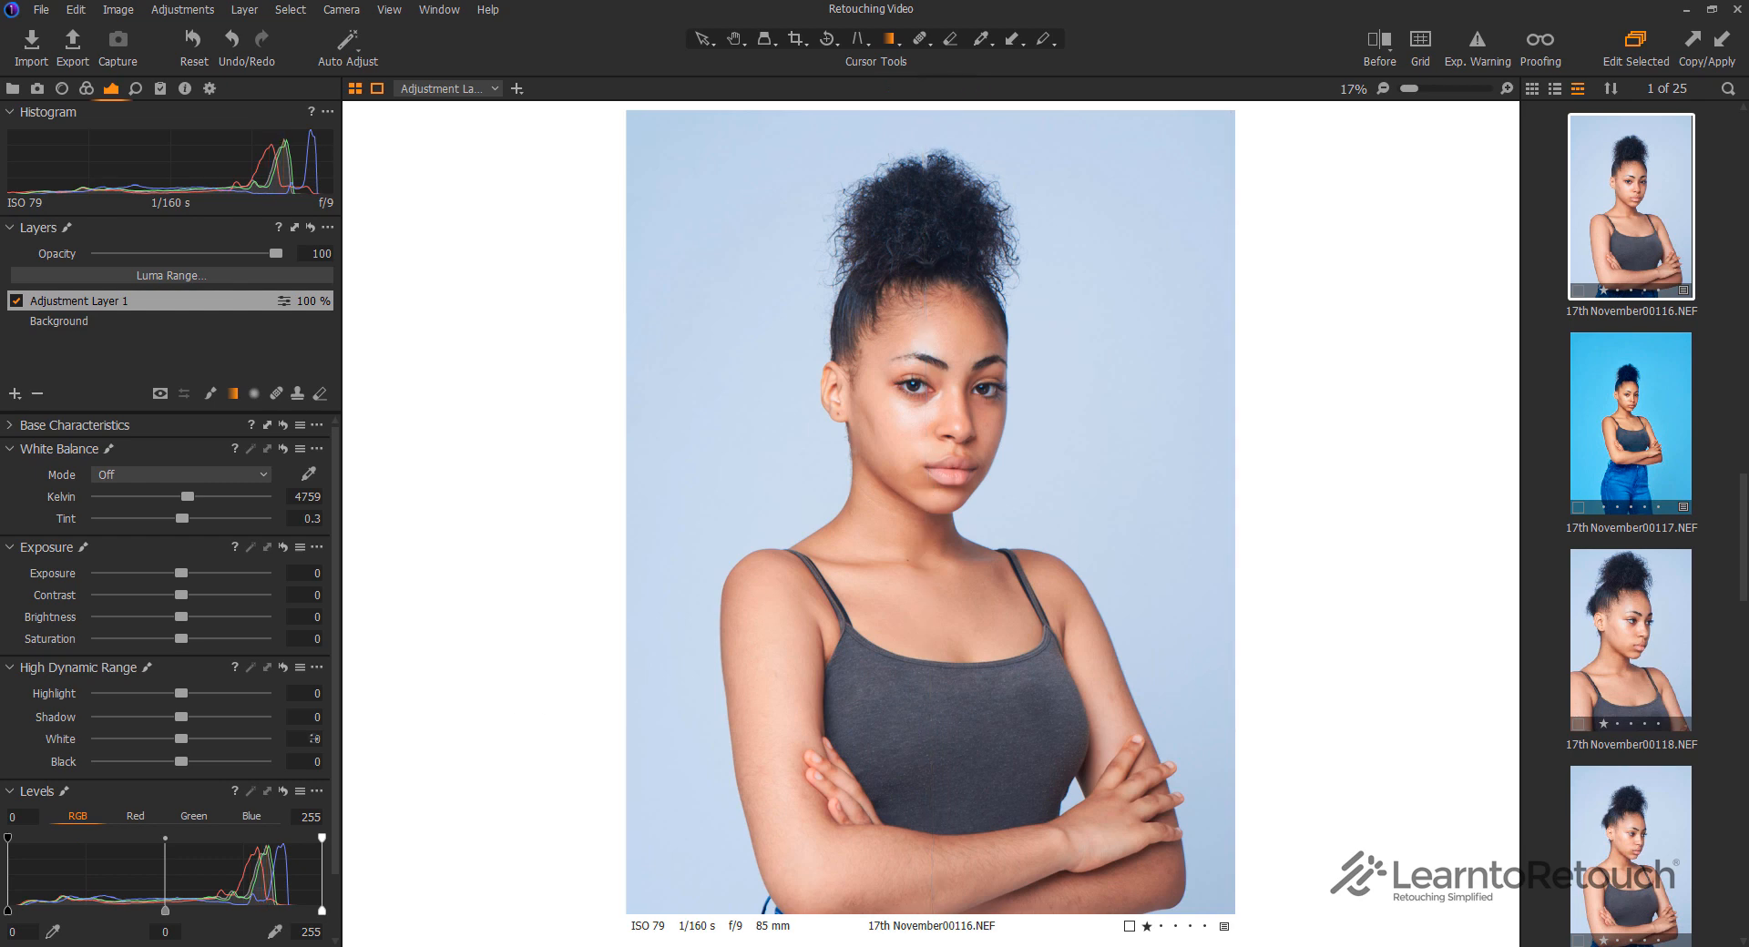
{"action": "left_click_drag", "start_coordinate": [180, 573], "coordinate": [205, 573]}
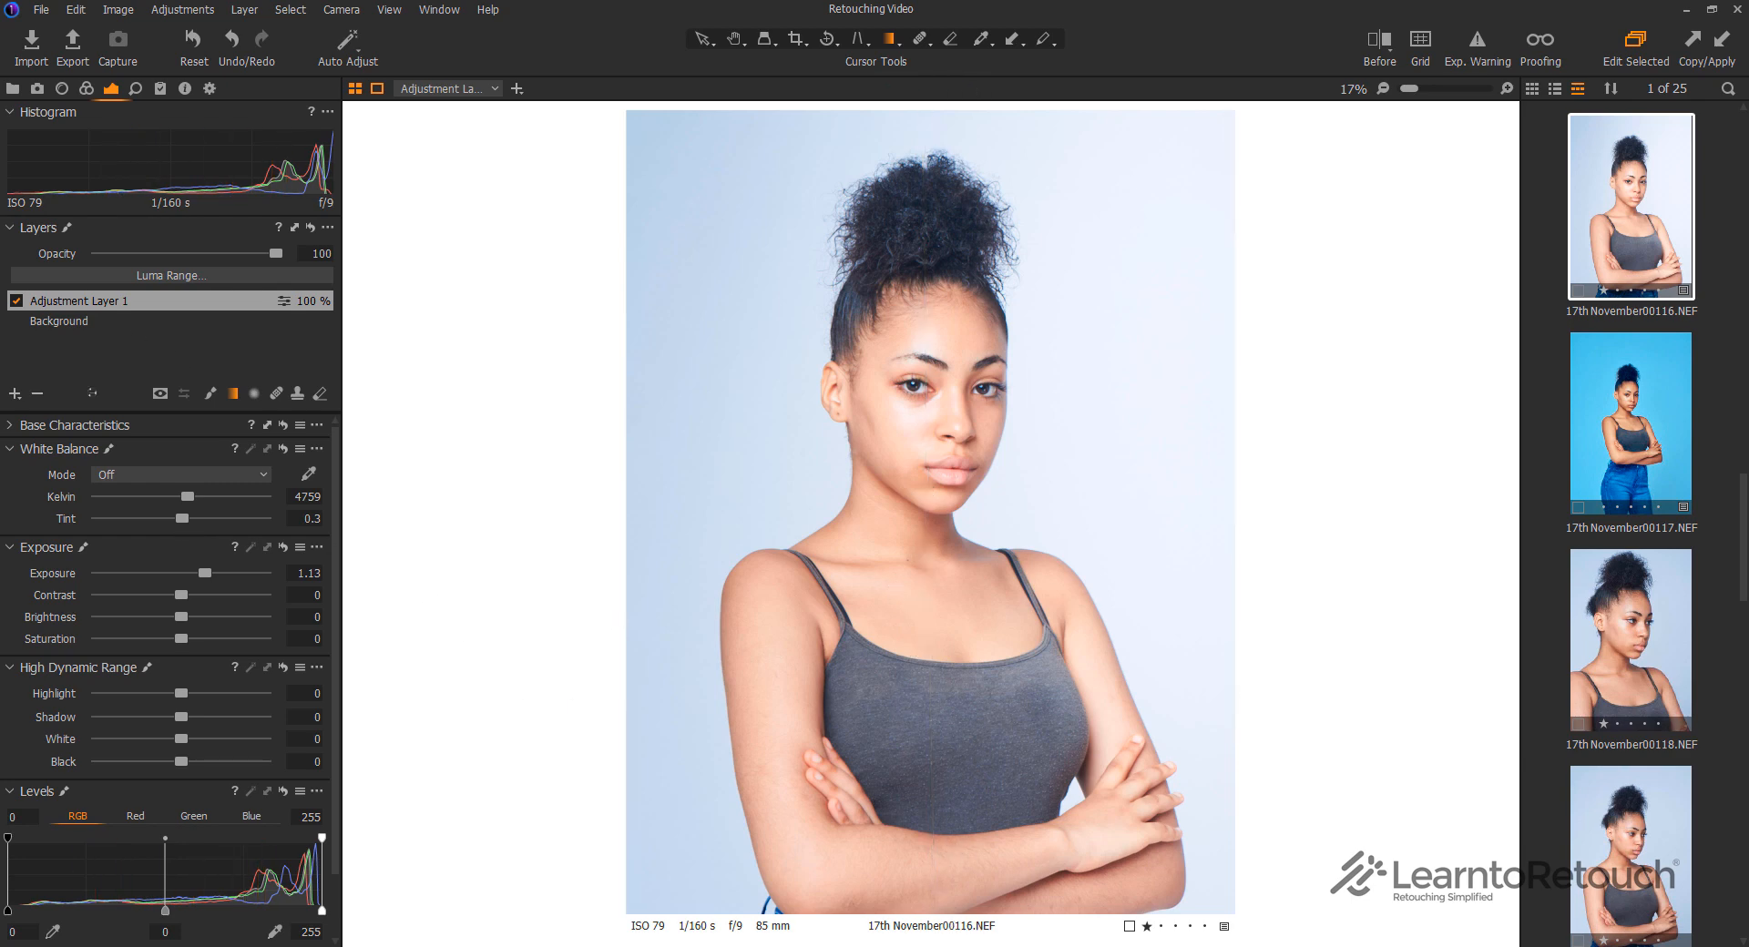
Delete the linear gradient layer and add a new empty adjustment layer
{"action": "left_click", "coordinate": [41, 393]}
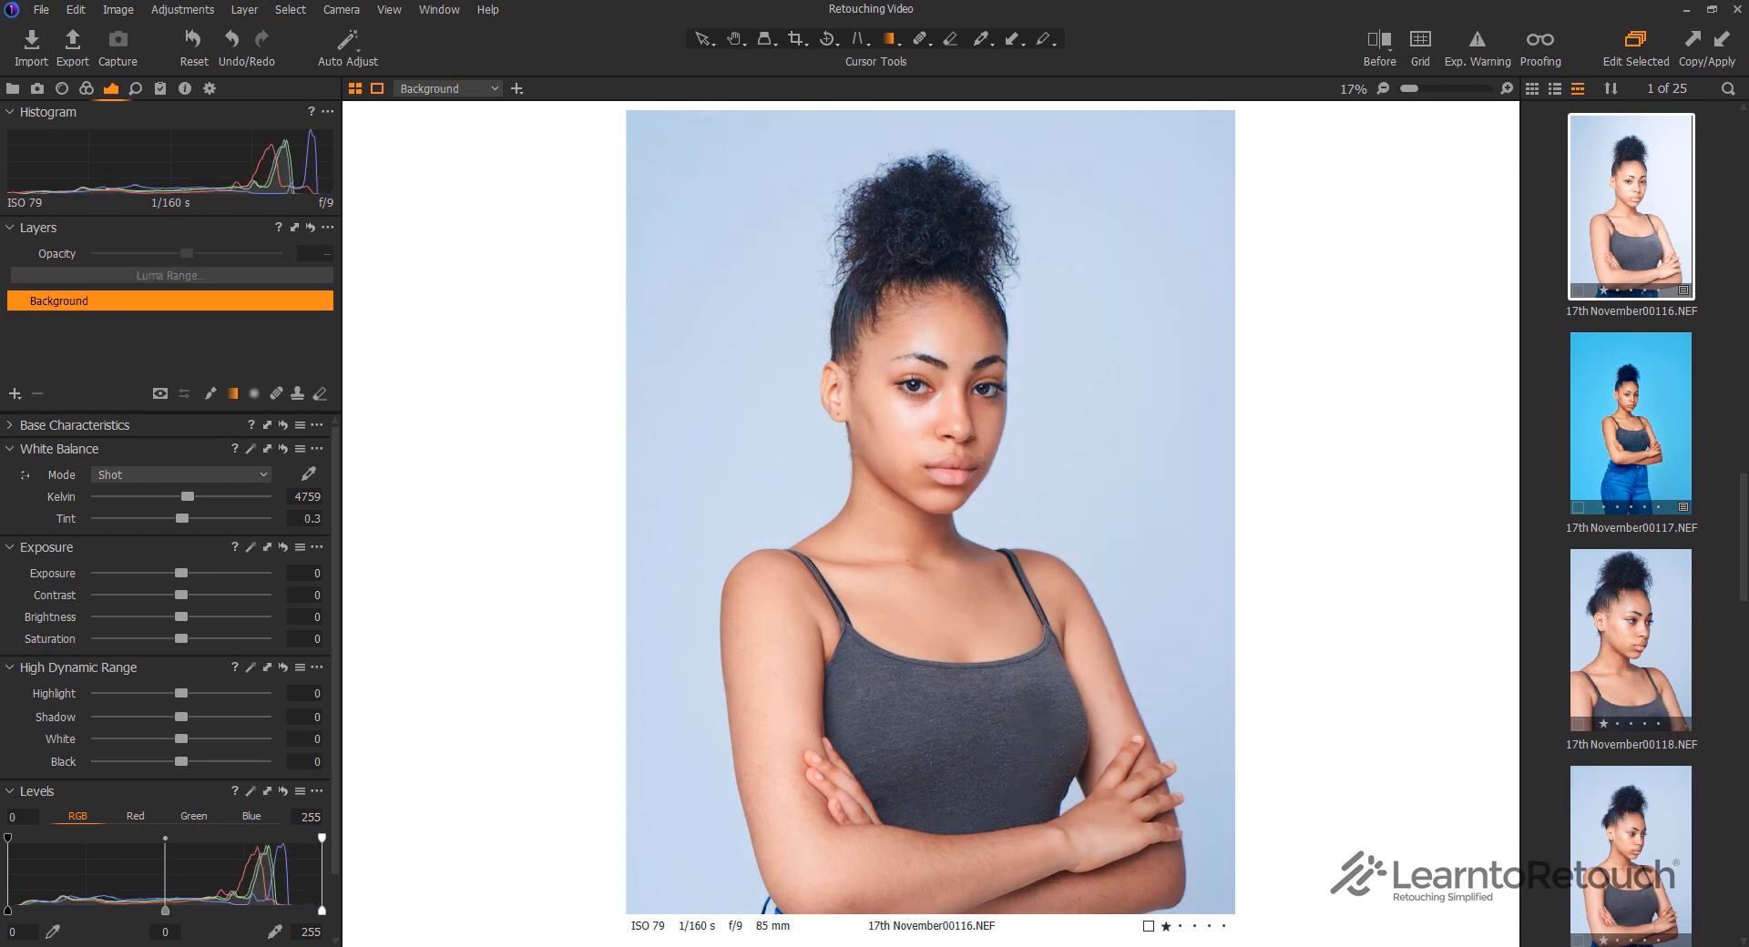
{"action": "left_click", "coordinate": [14, 393]}
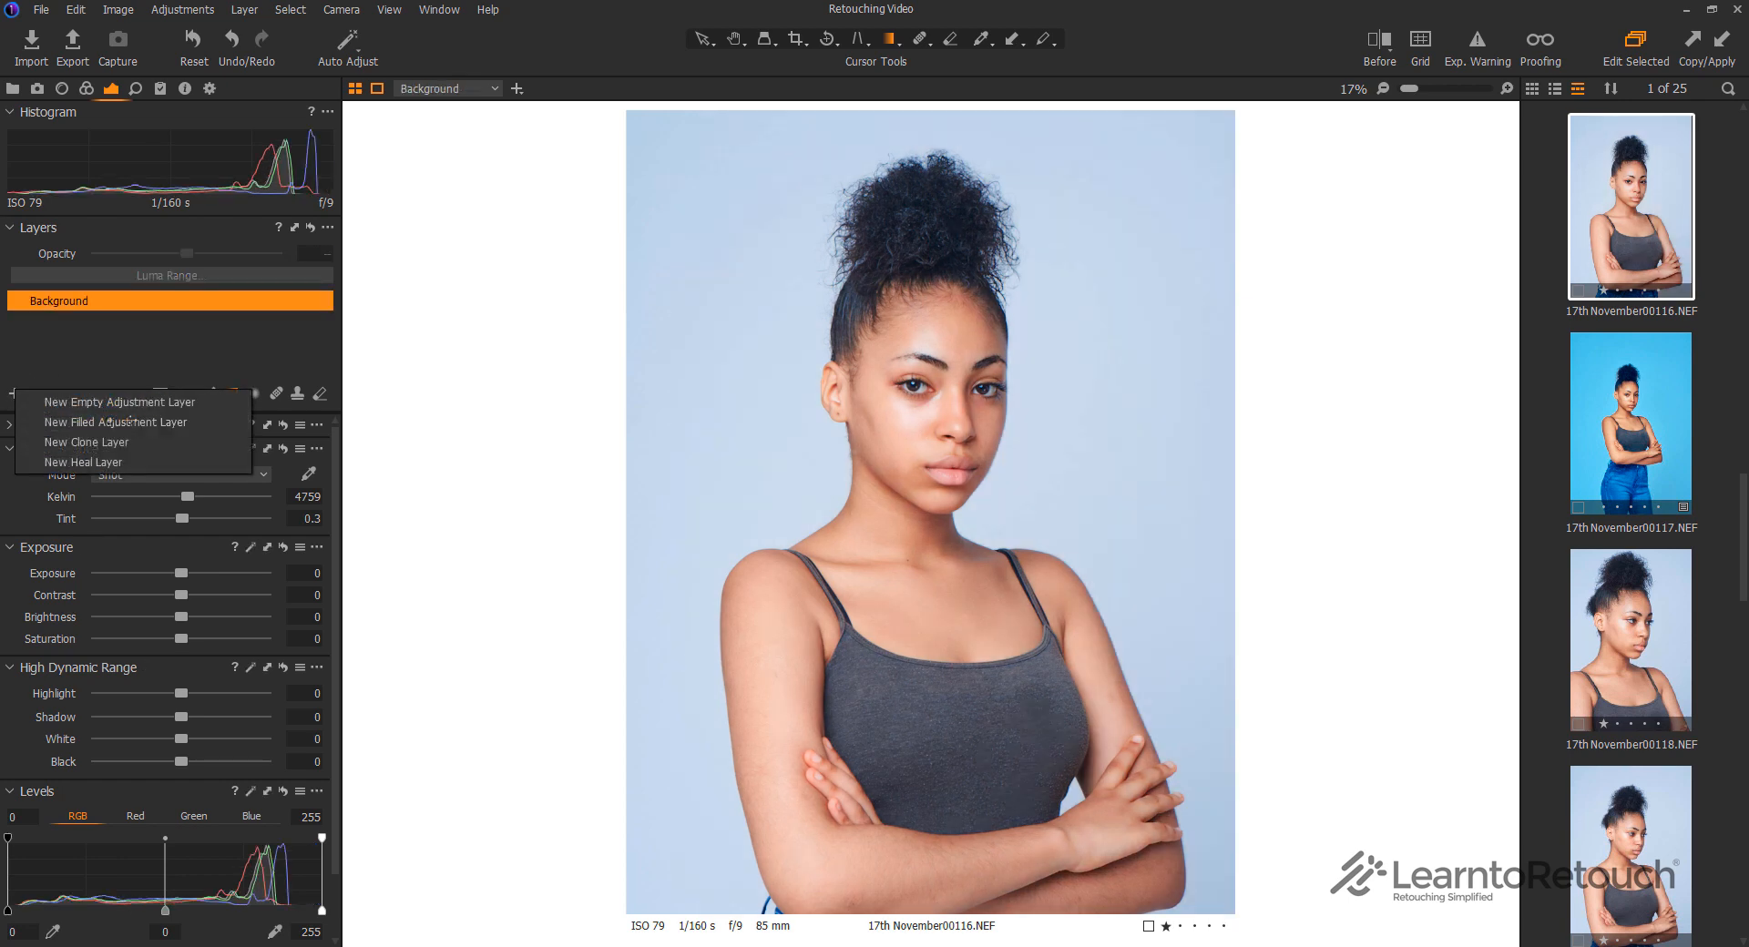
{"action": "left_click", "coordinate": [73, 404]}
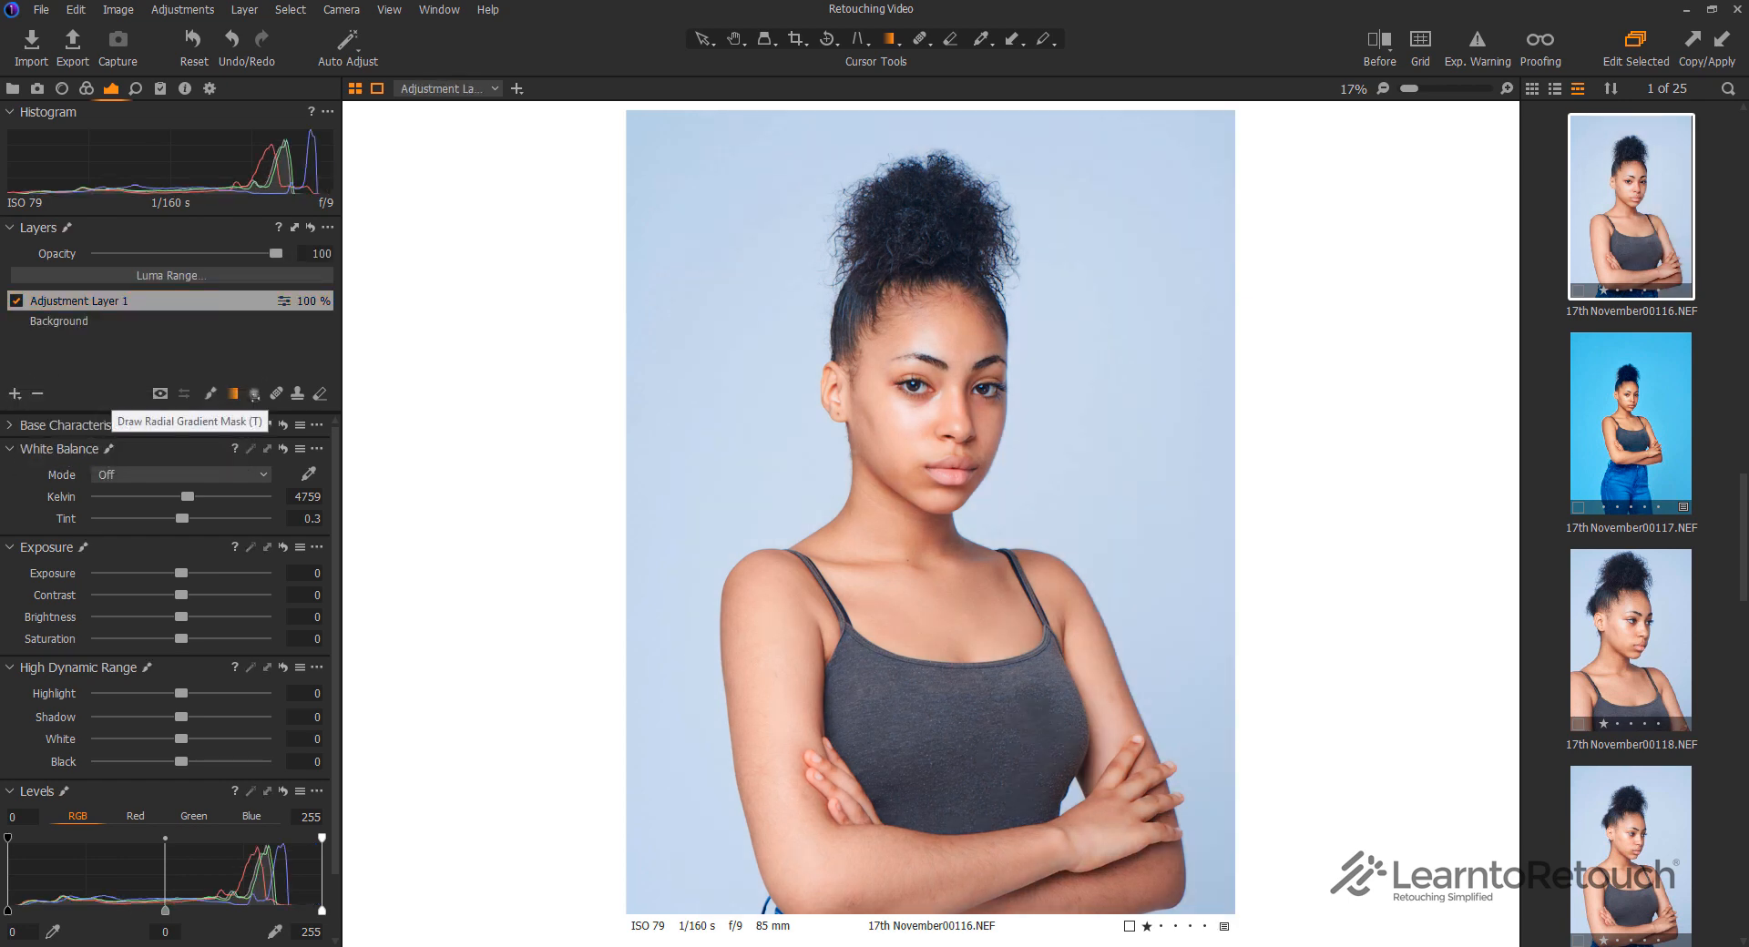
Draw a large radial gradient mask around the woman, centre it on her neck and show the mask overlay
{"action": "left_click", "coordinate": [254, 394]}
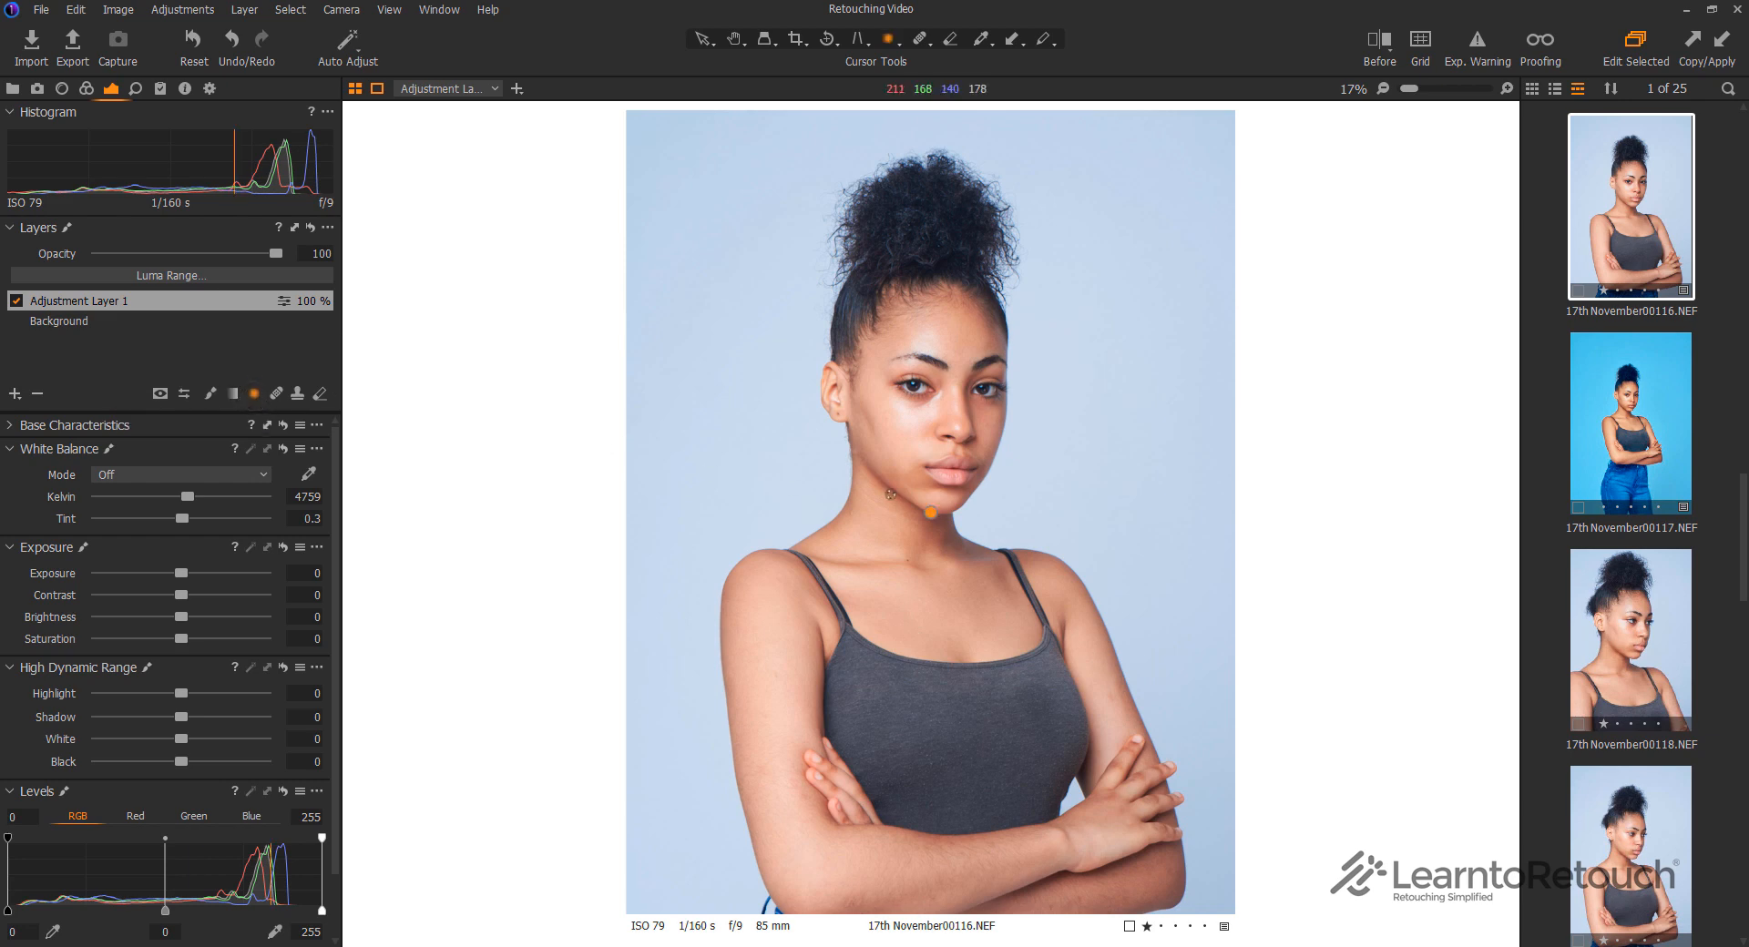
{"action": "left_click_drag", "start_coordinate": [915, 440], "coordinate": [936, 537]}
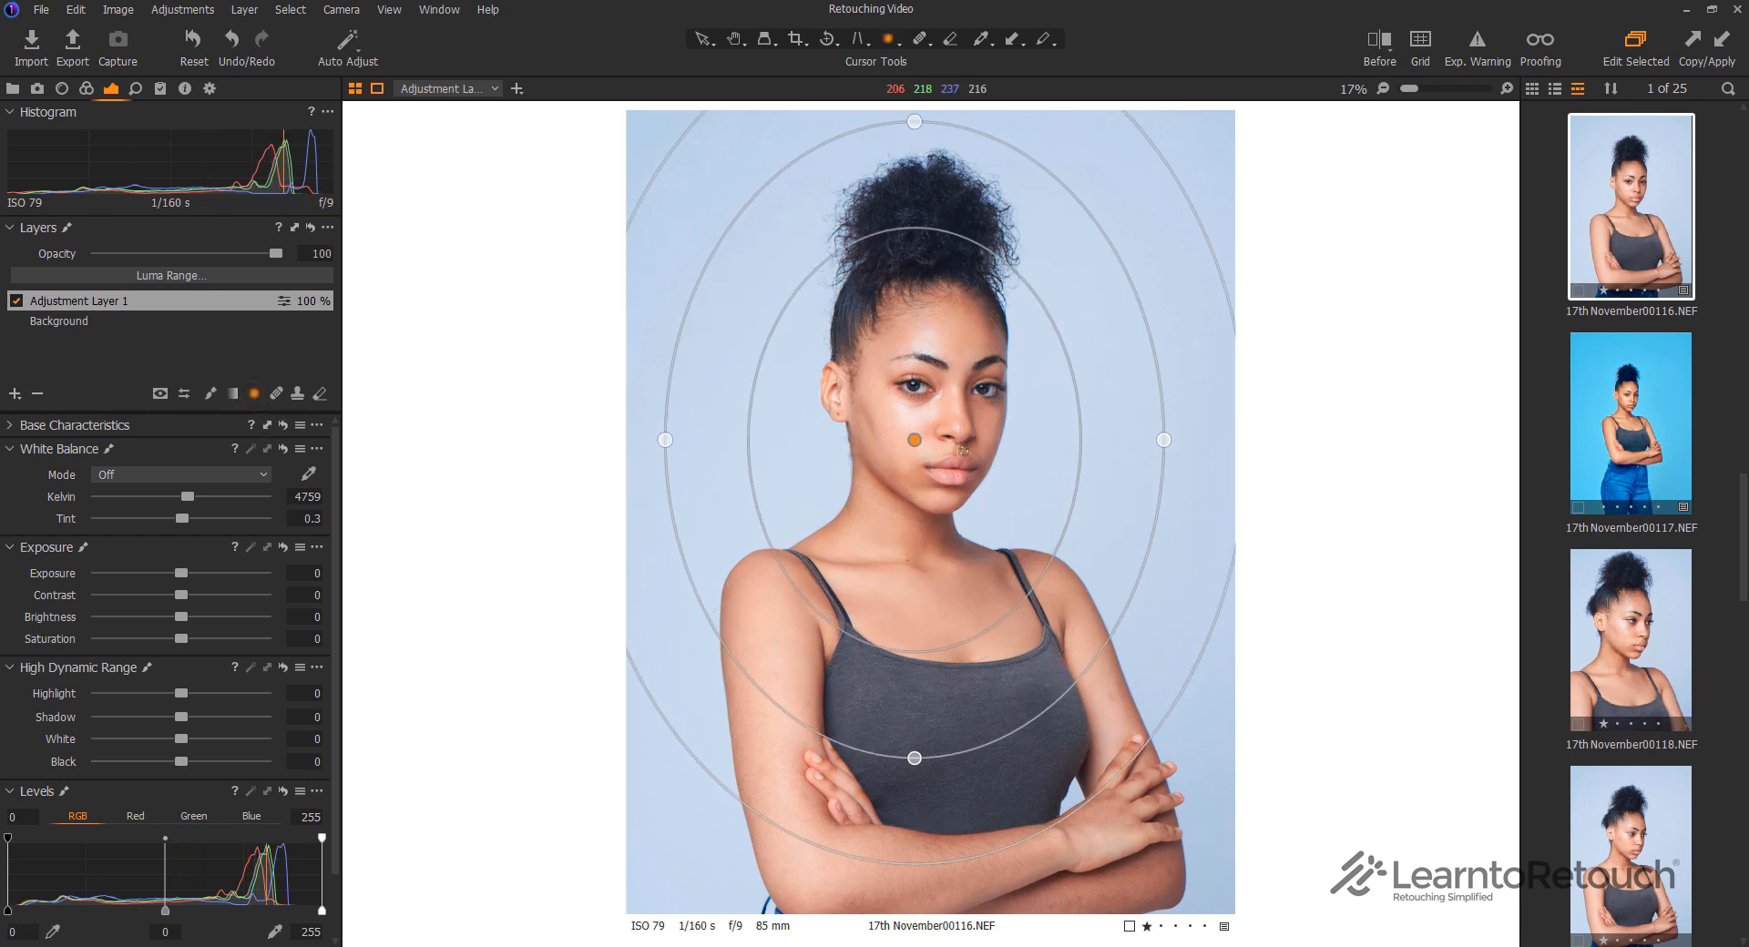
{"action": "left_click_drag", "start_coordinate": [914, 440], "coordinate": [955, 538]}
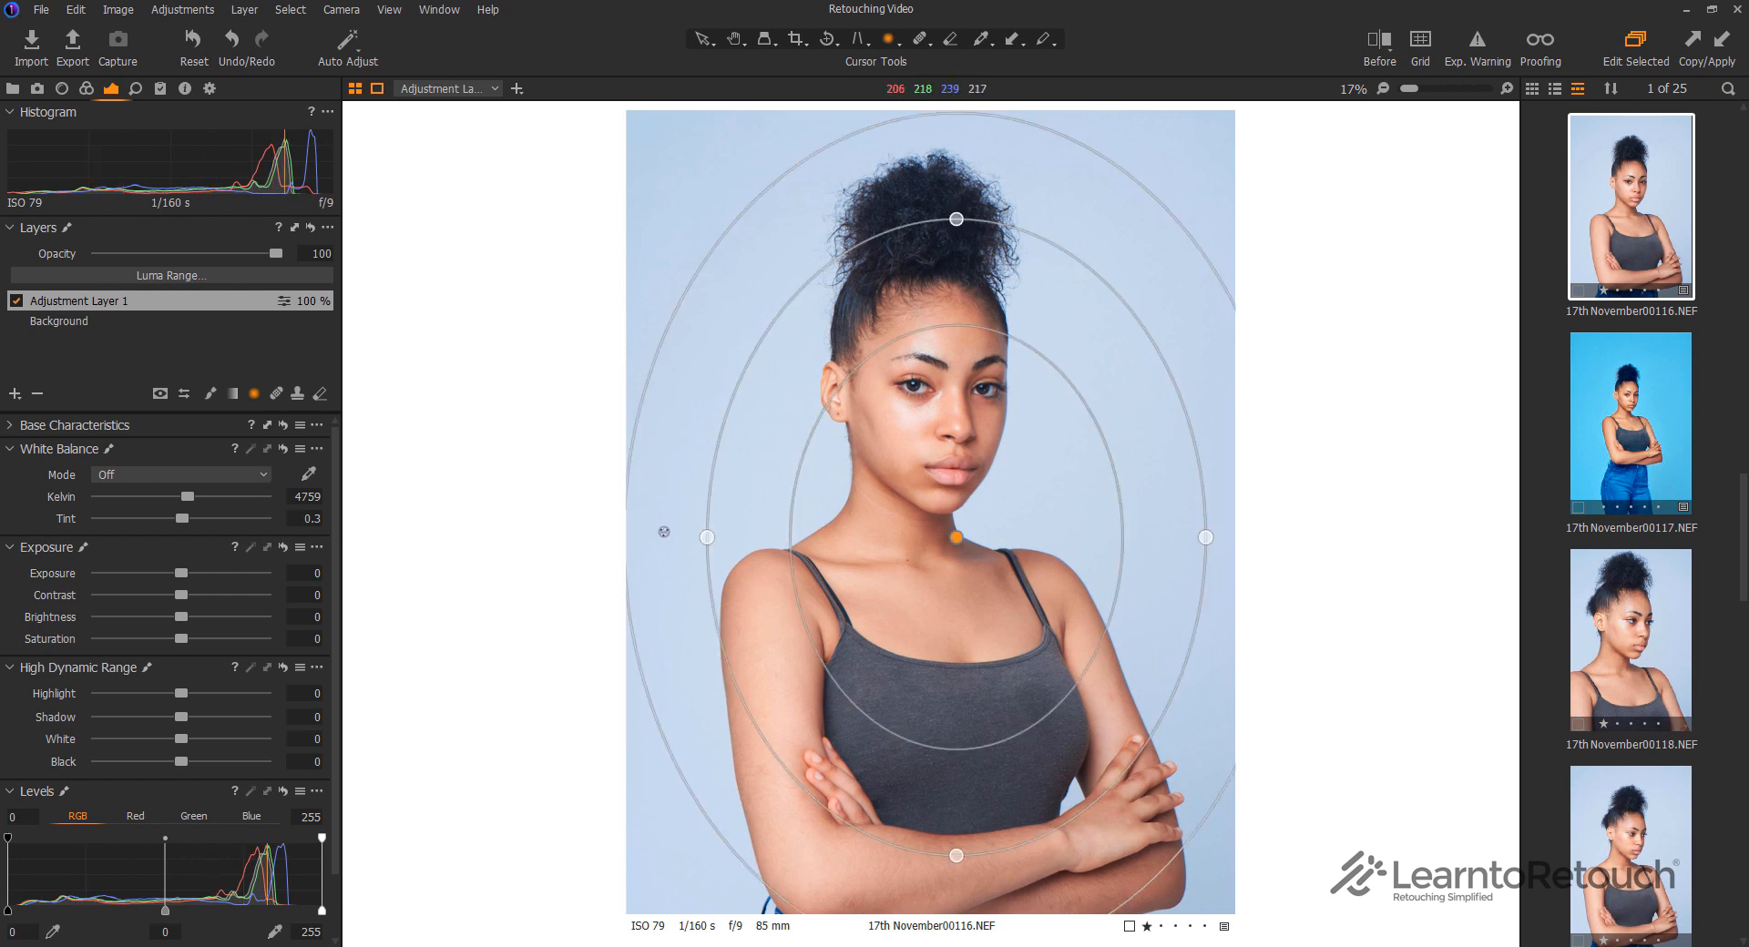
{"action": "key", "text": "m"}
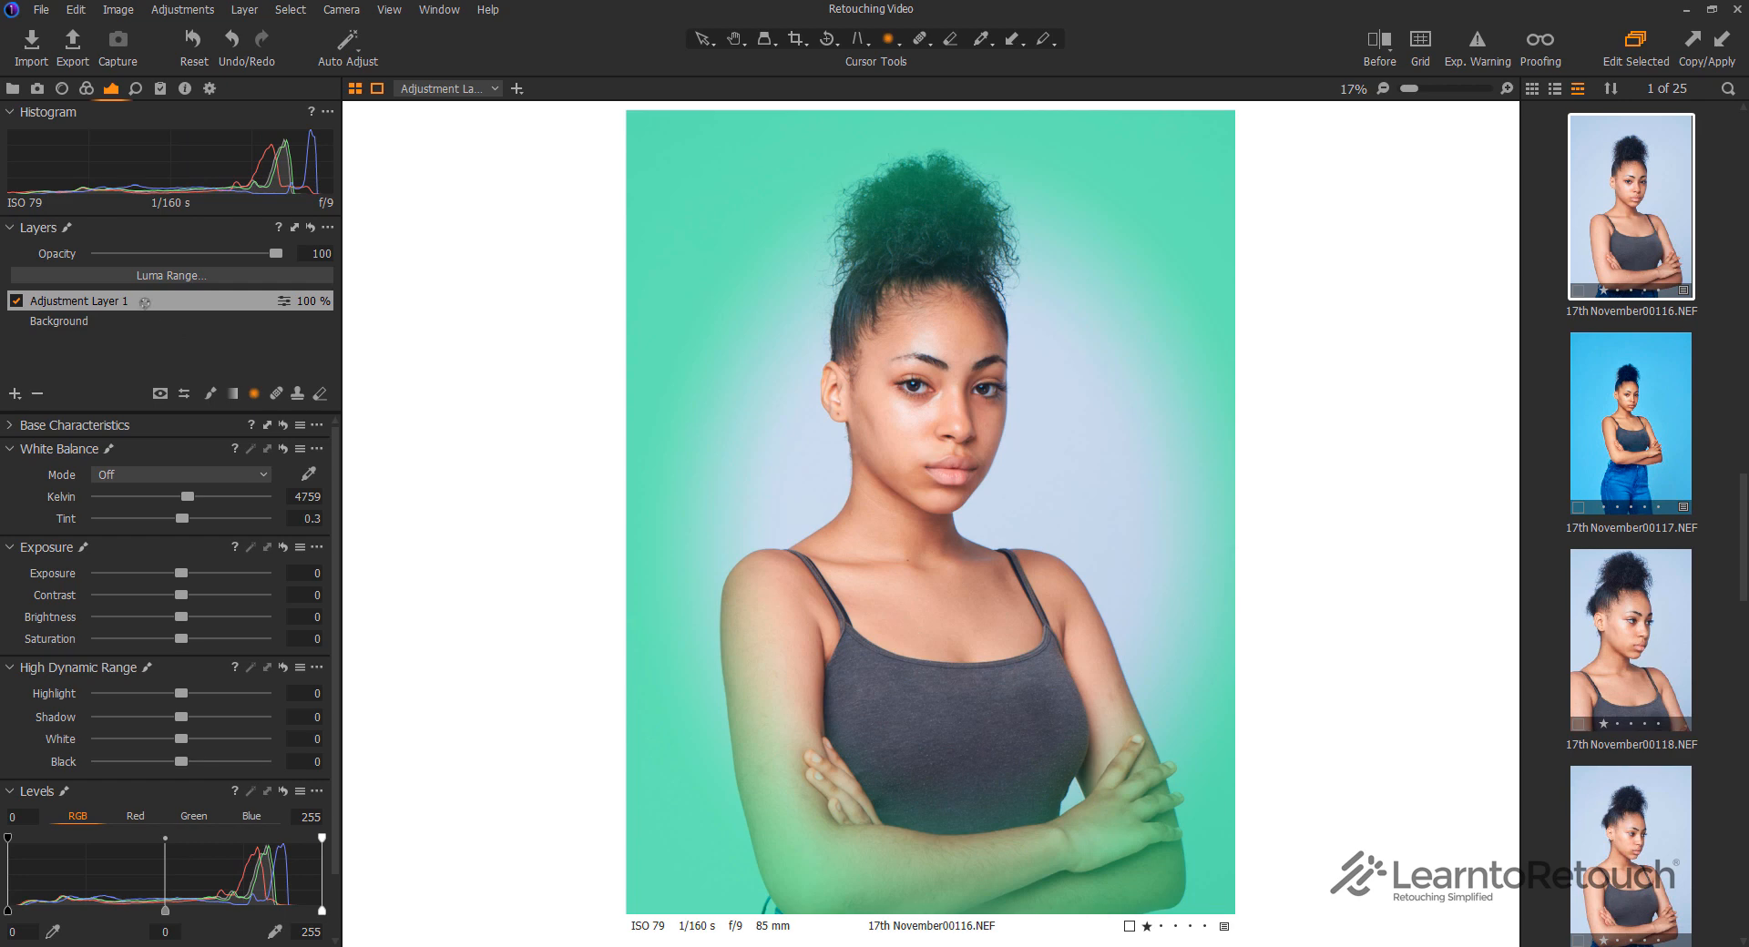
Invert the radial mask to cover the woman and set the layer's exposure to 0.78
{"action": "right_click", "coordinate": [144, 302]}
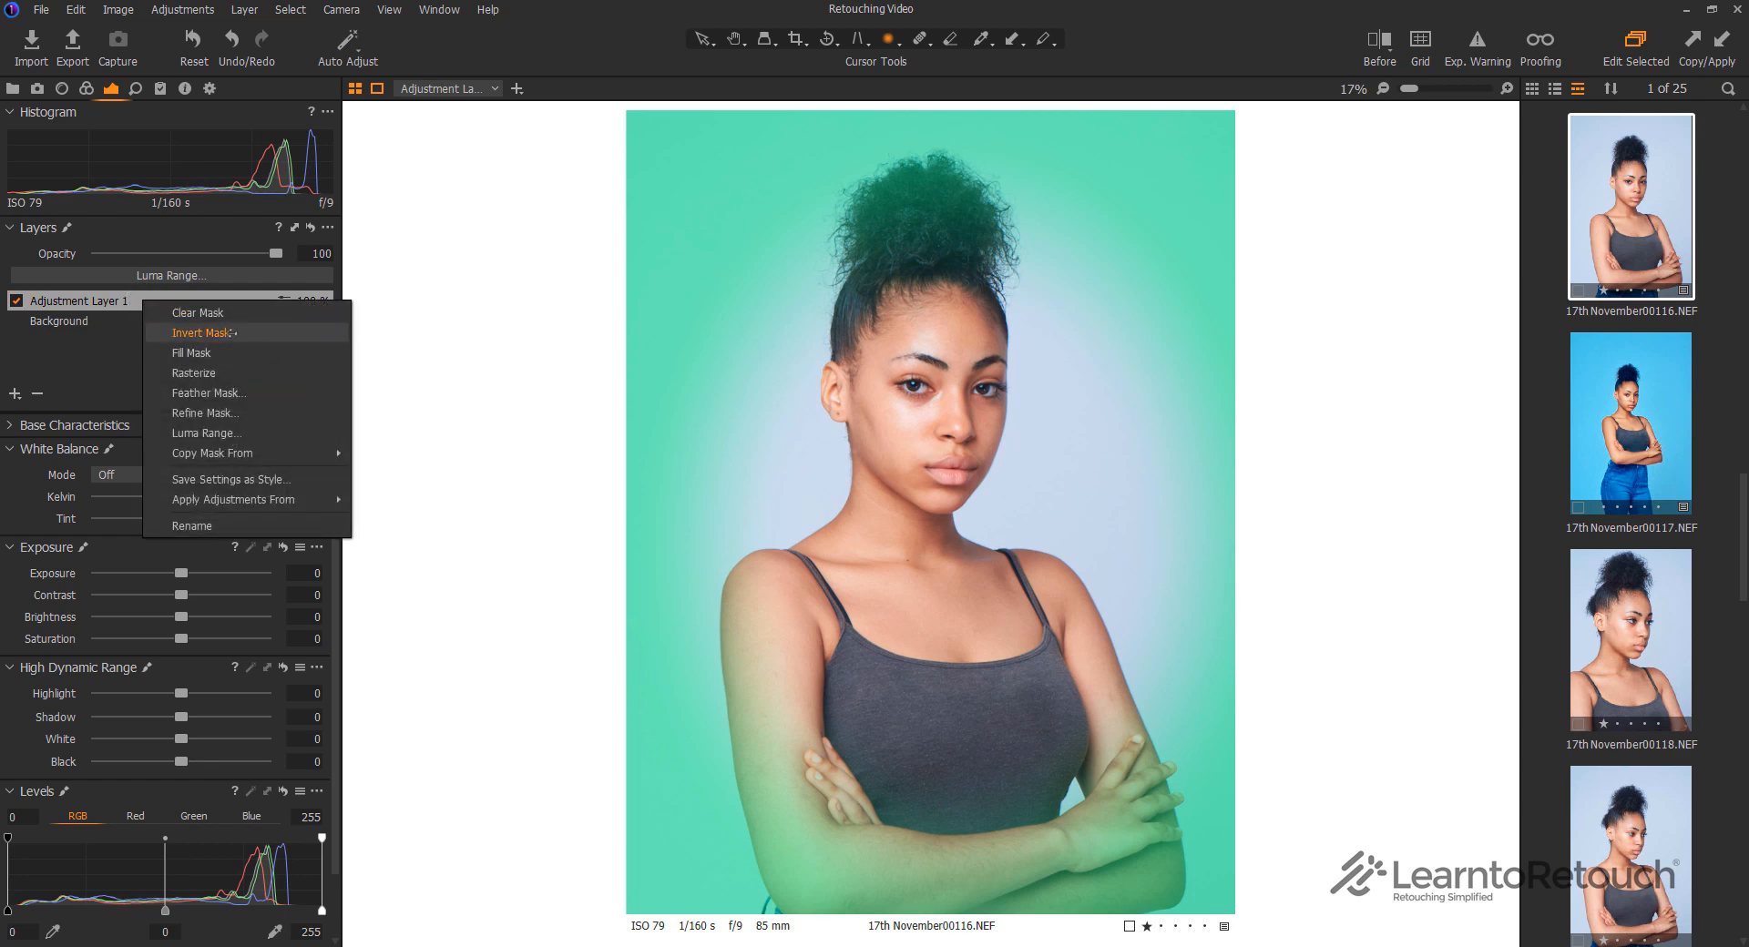
{"action": "left_click", "coordinate": [202, 333]}
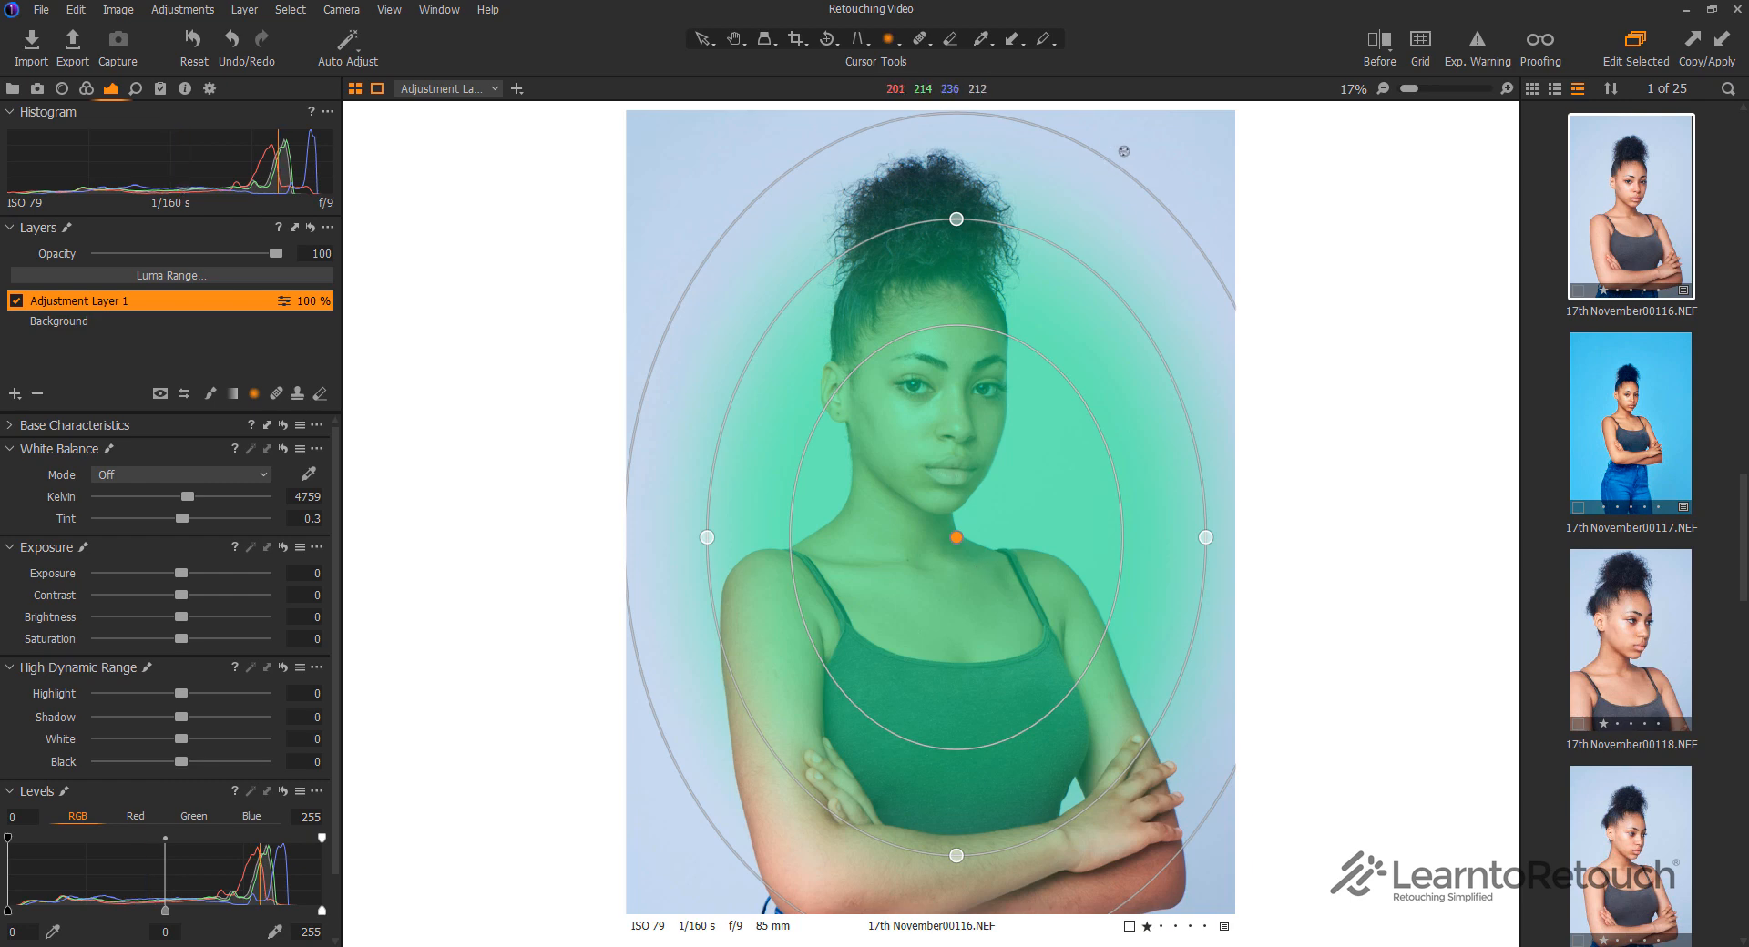
{"action": "left_click_drag", "start_coordinate": [181, 573], "coordinate": [196, 573]}
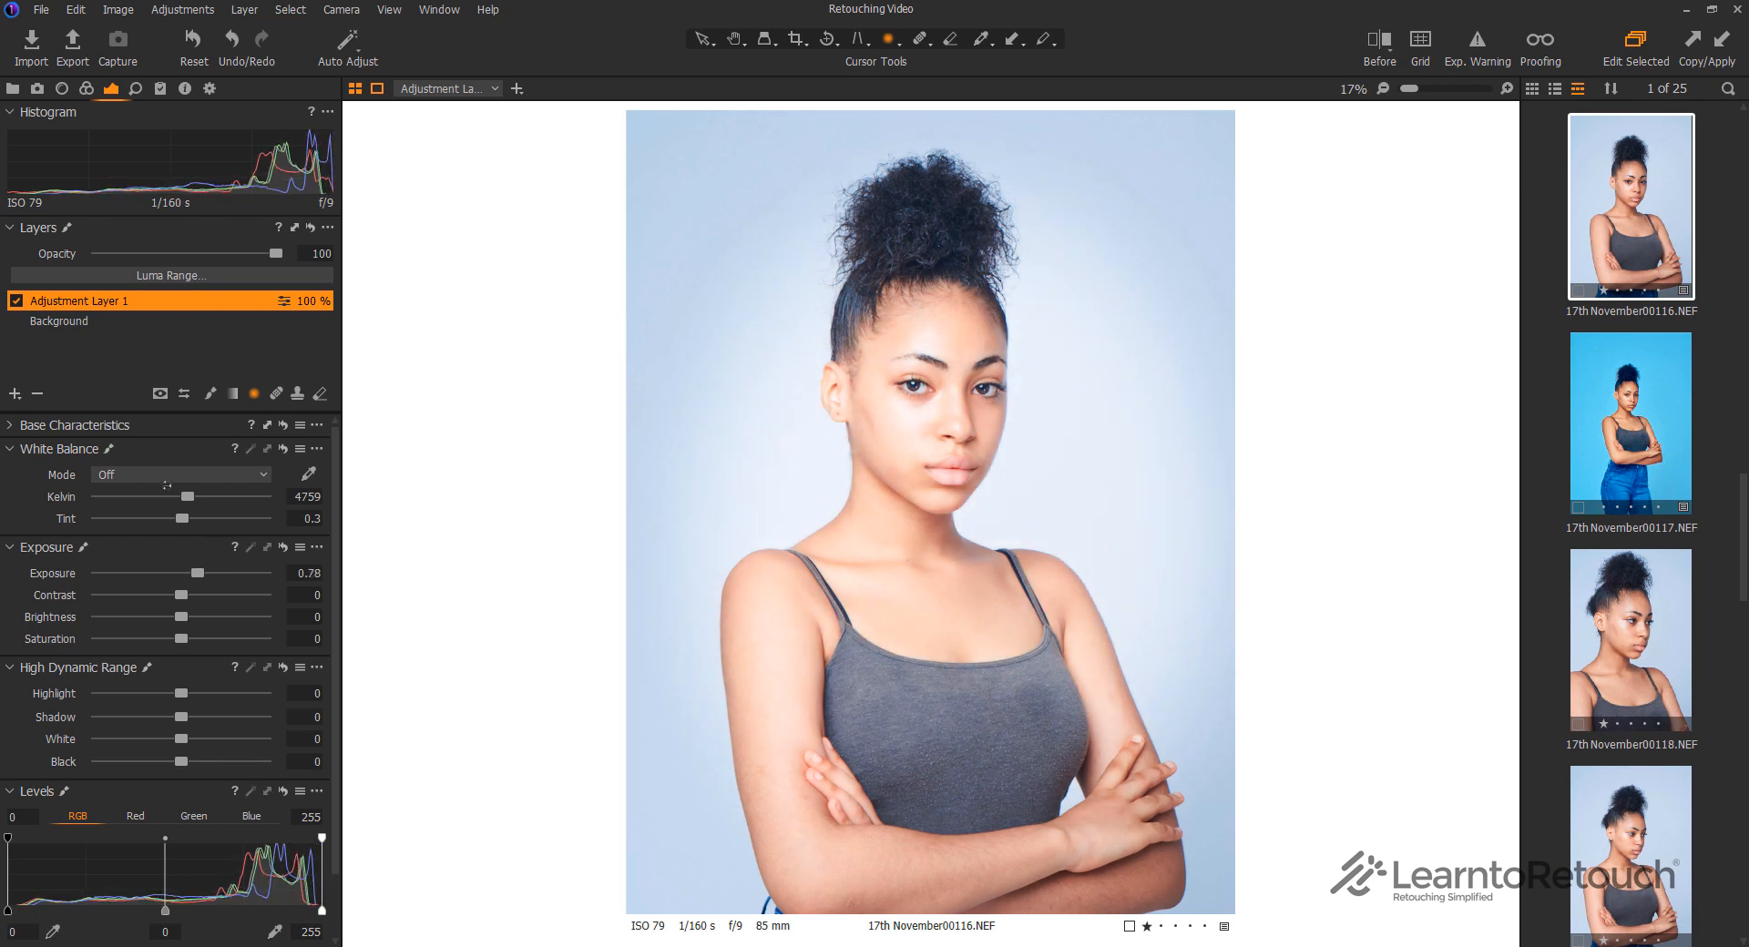
Invert the radial mask again so it covers the area around the woman
{"action": "right_click", "coordinate": [118, 299]}
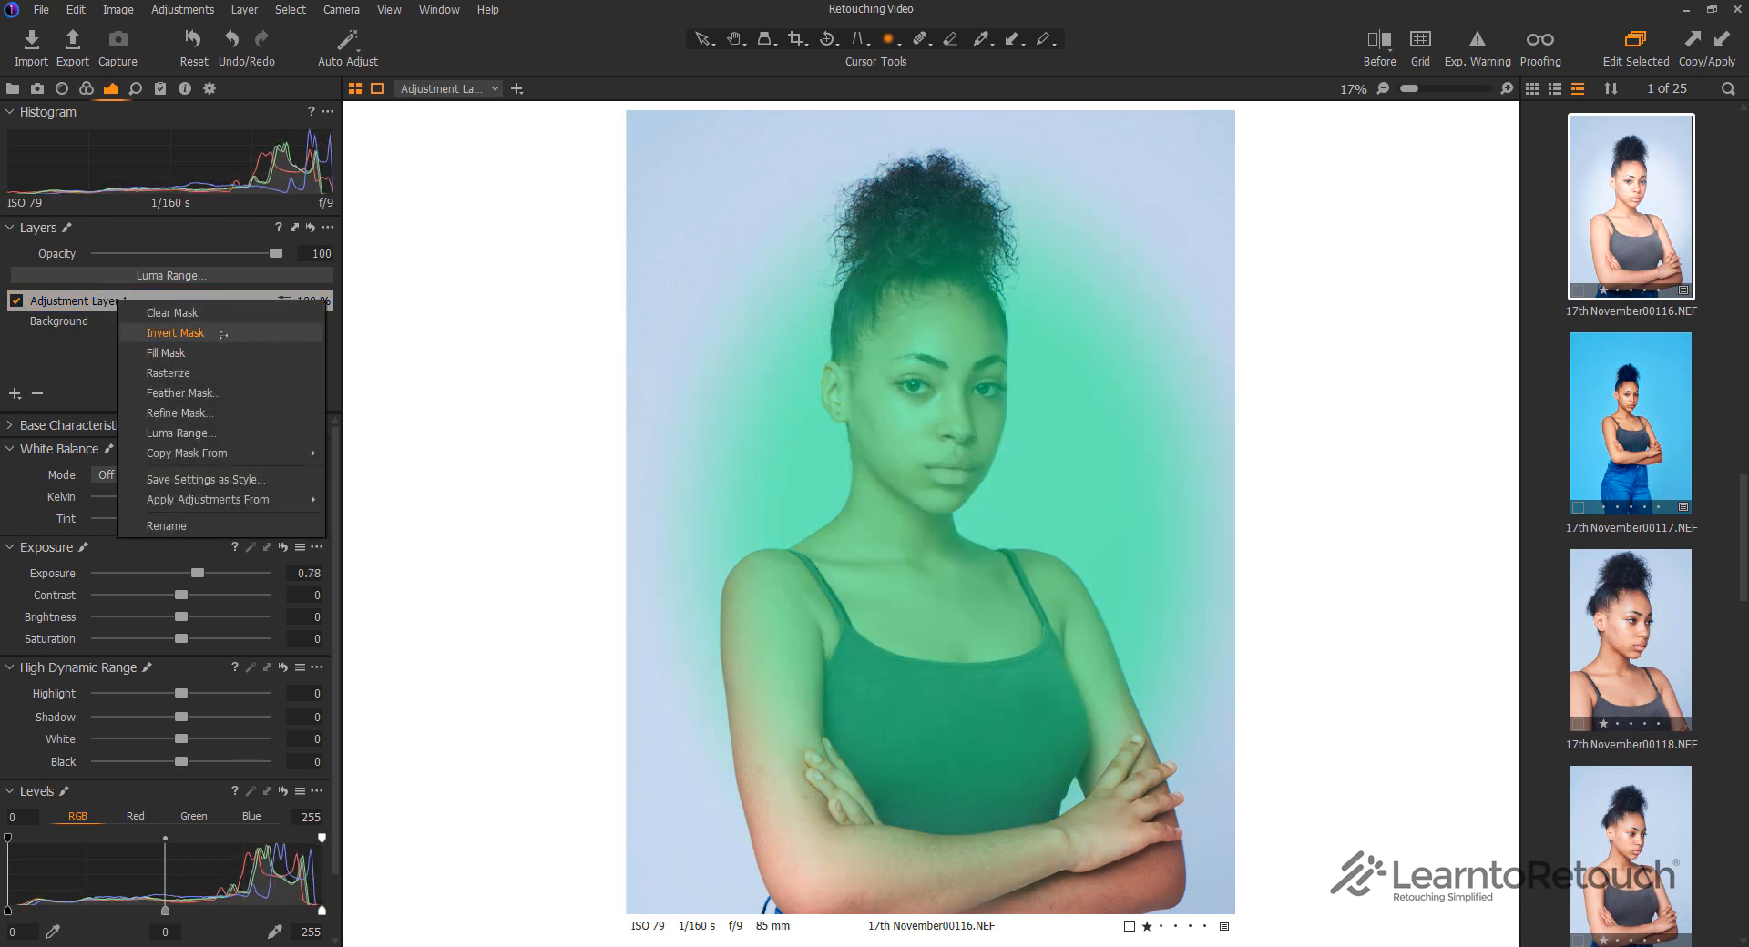
{"action": "left_click", "coordinate": [221, 333]}
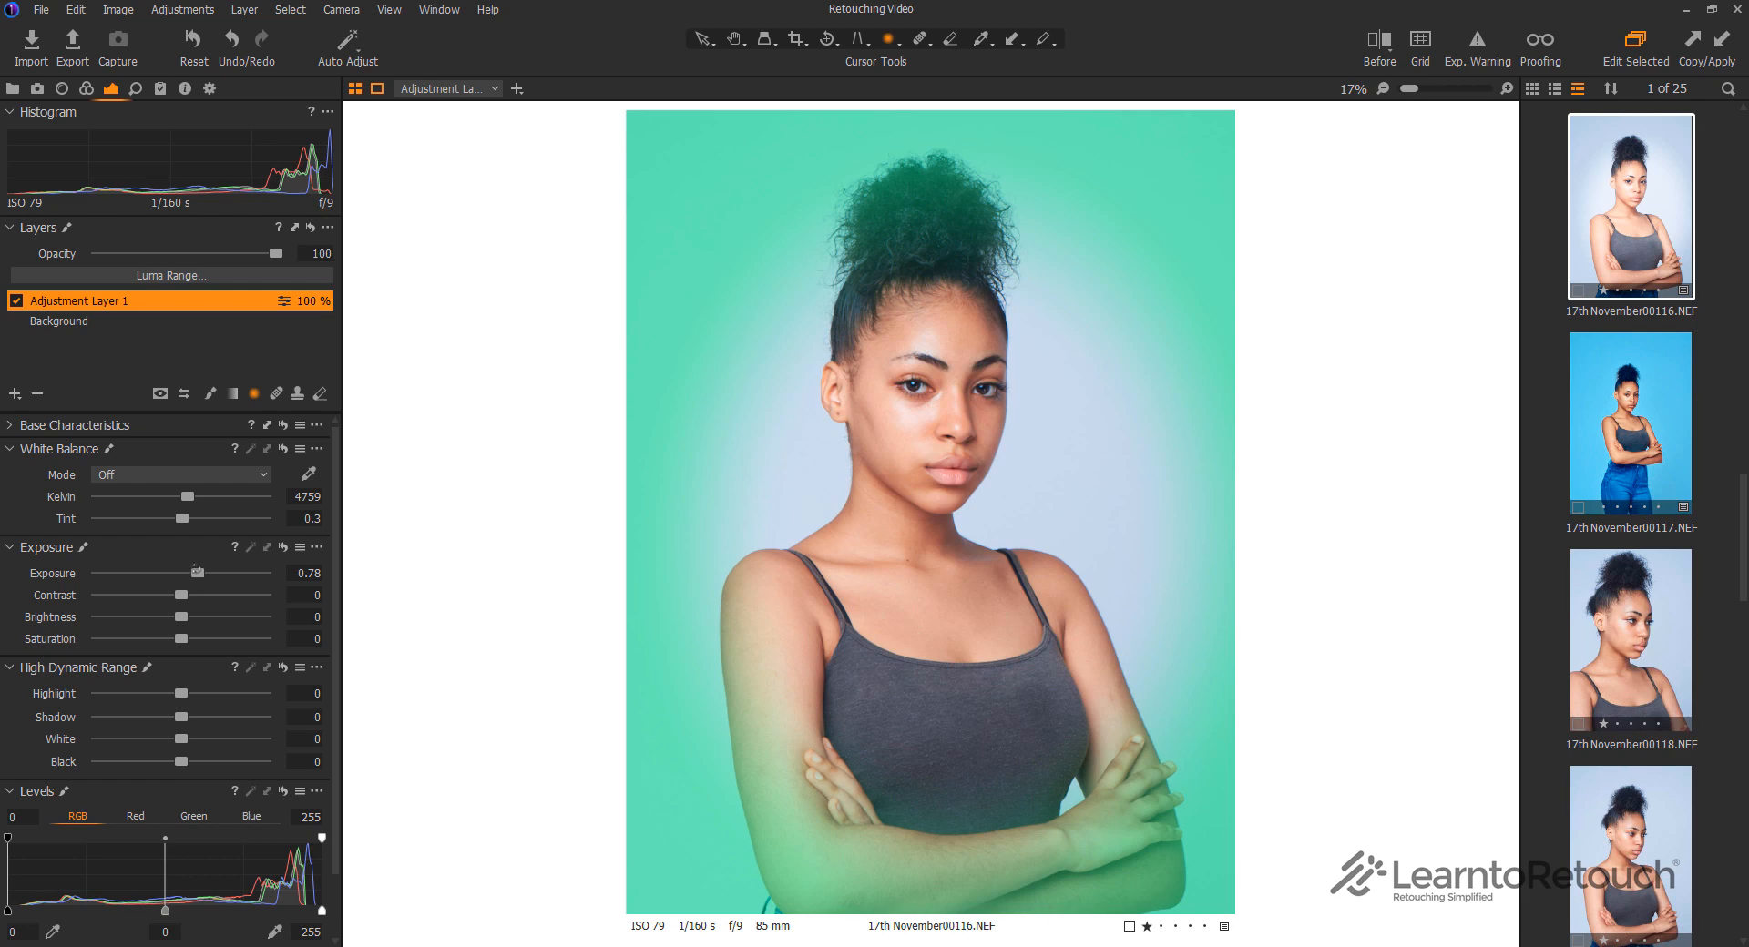
Set the radial mask layer's exposure to -1.17 and show its mask overlay
{"action": "left_click_drag", "start_coordinate": [196, 573], "coordinate": [154, 575]}
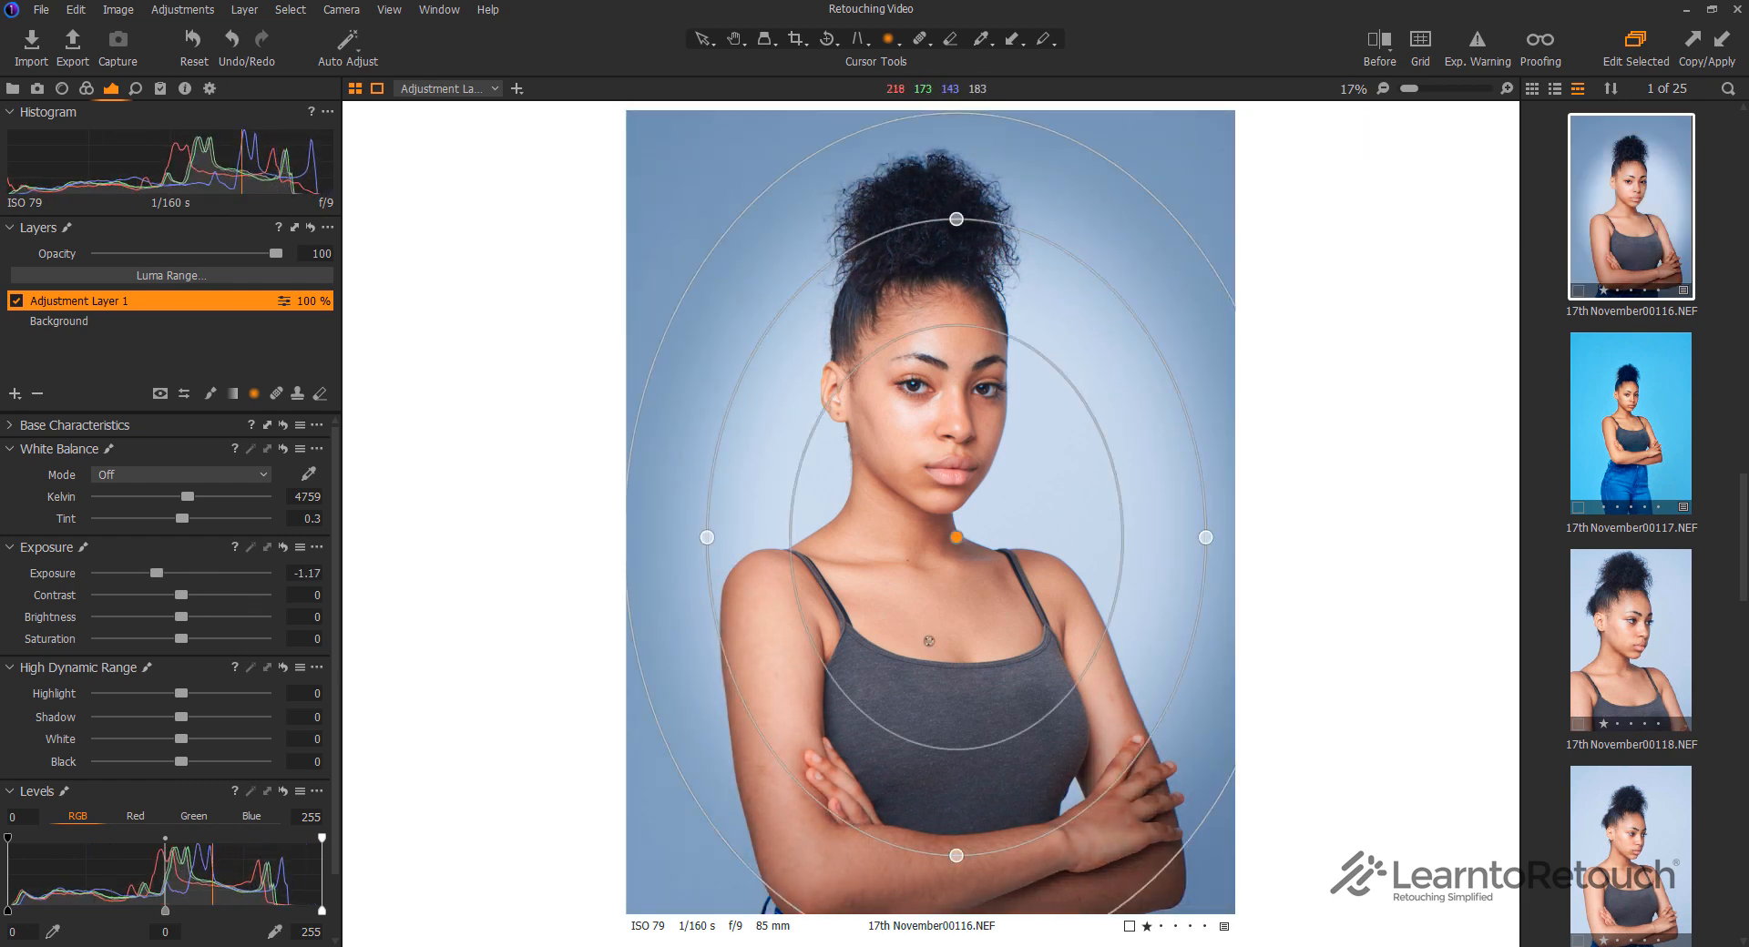
{"action": "key", "text": "m"}
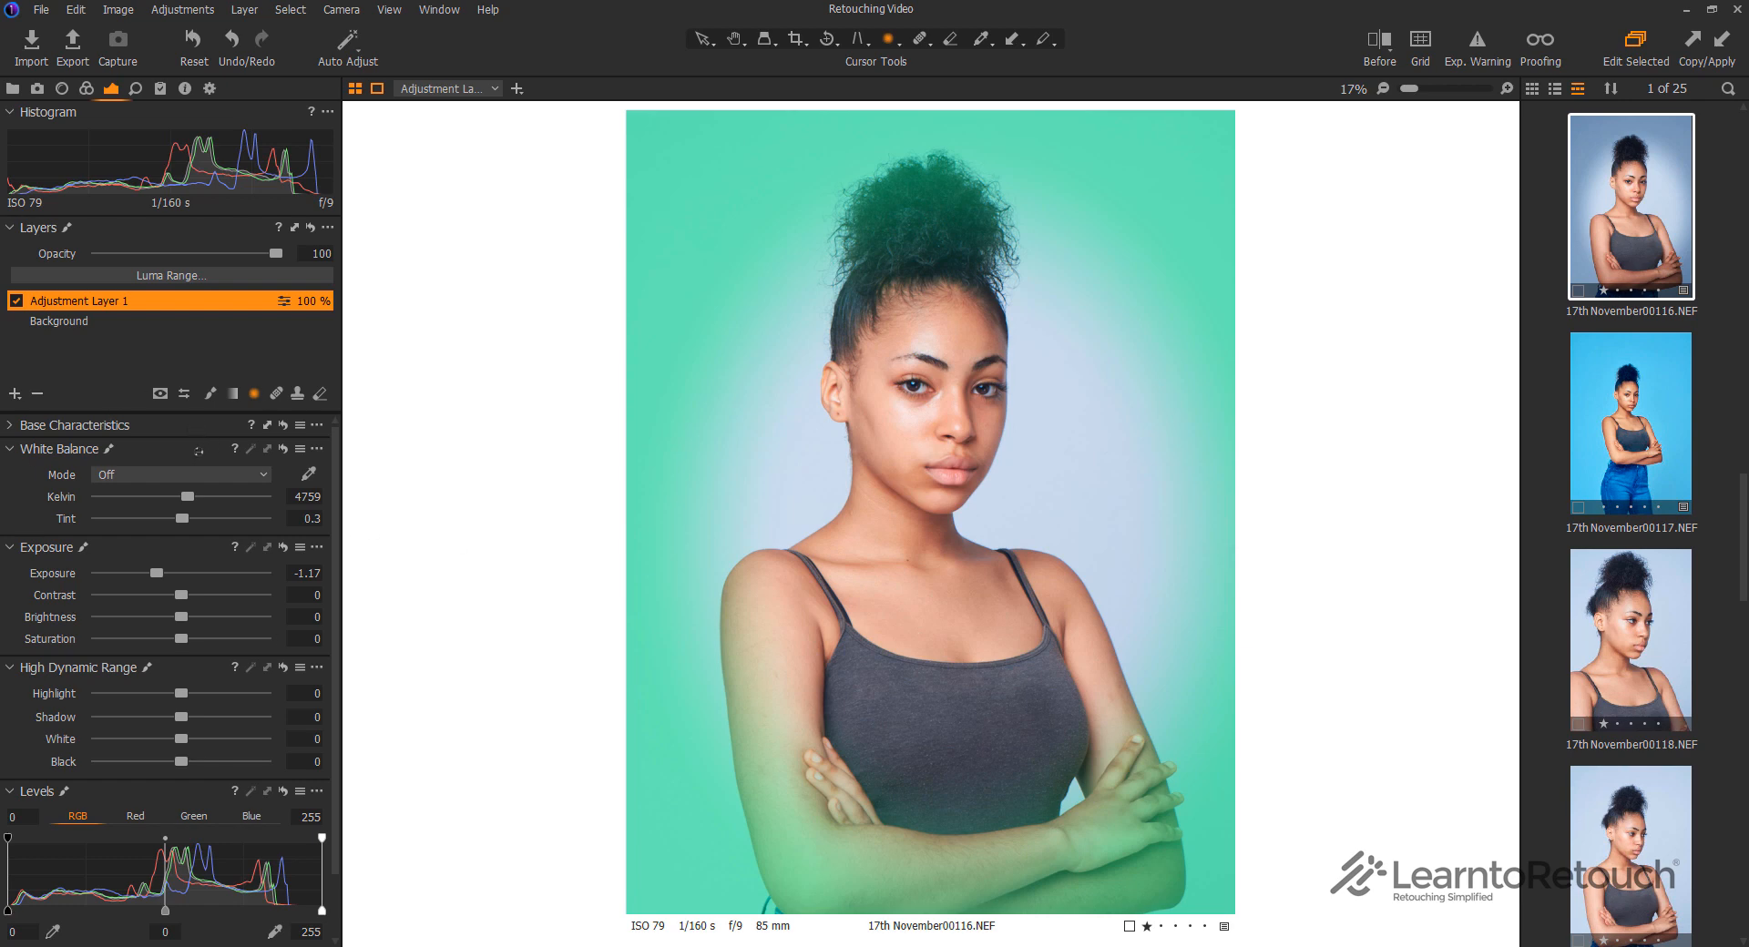
Delete the radial mask layer and expand the Base Characteristics settings
{"action": "left_click", "coordinate": [38, 390]}
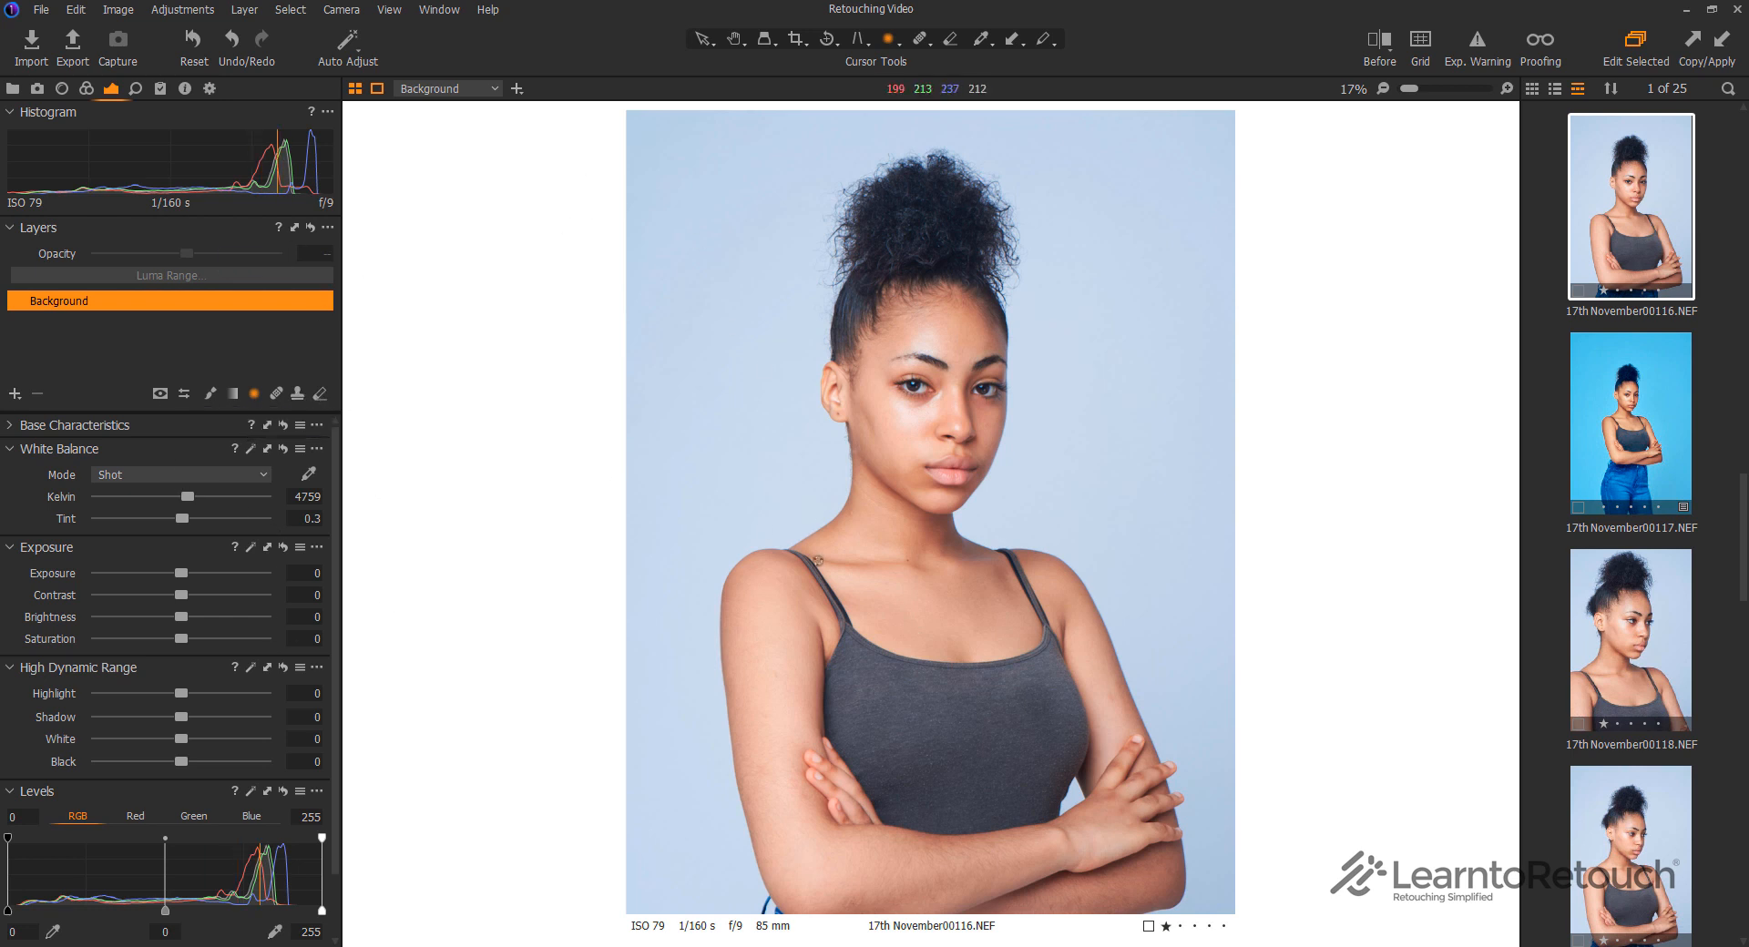
{"action": "left_click", "coordinate": [11, 425]}
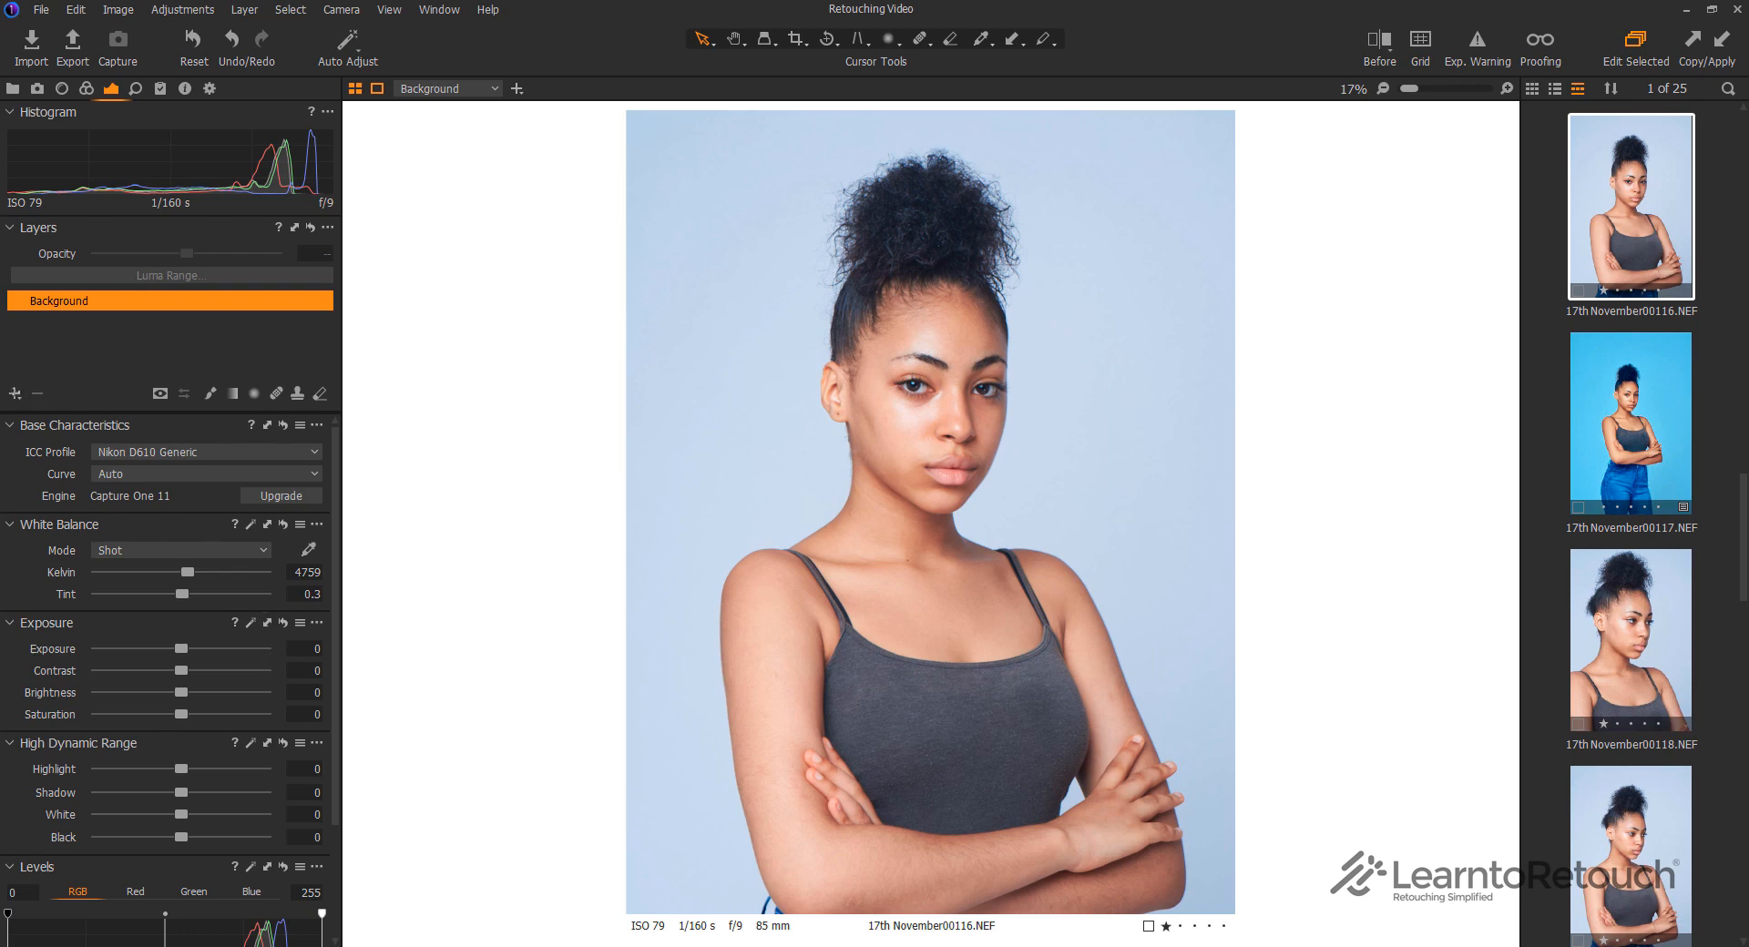
Add a new filled adjustment layer and set its exposure to 4
{"action": "left_click", "coordinate": [15, 393]}
{"action": "left_click", "coordinate": [82, 425]}
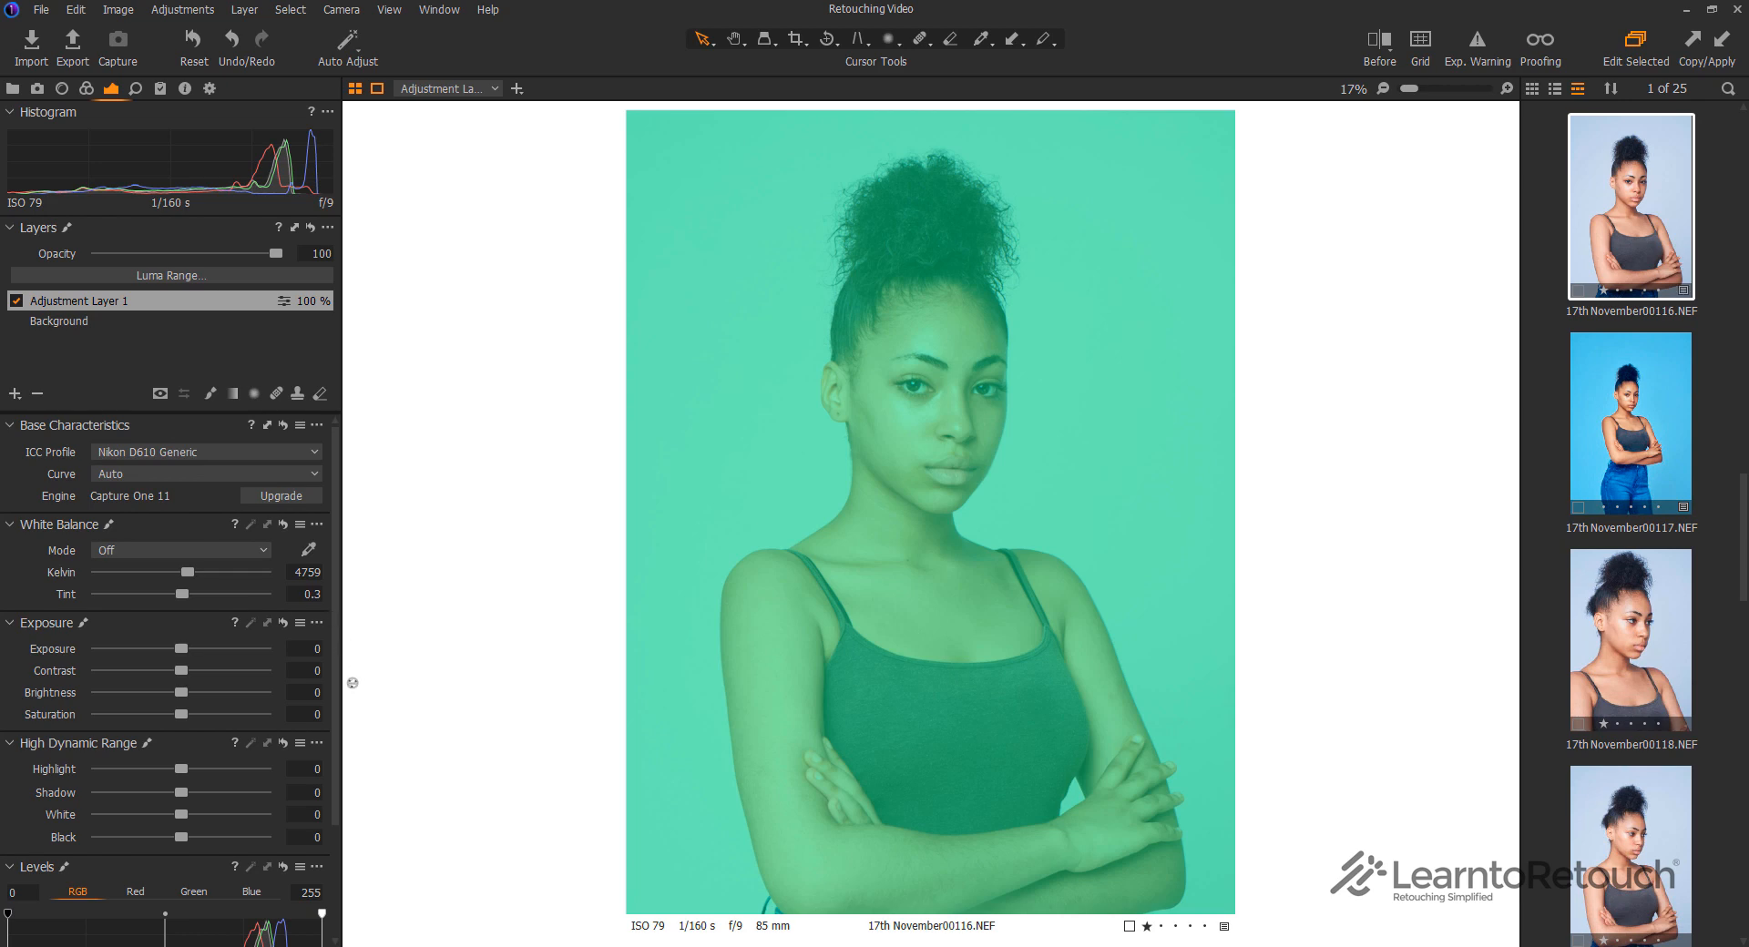
{"action": "left_click_drag", "start_coordinate": [178, 651], "coordinate": [273, 652]}
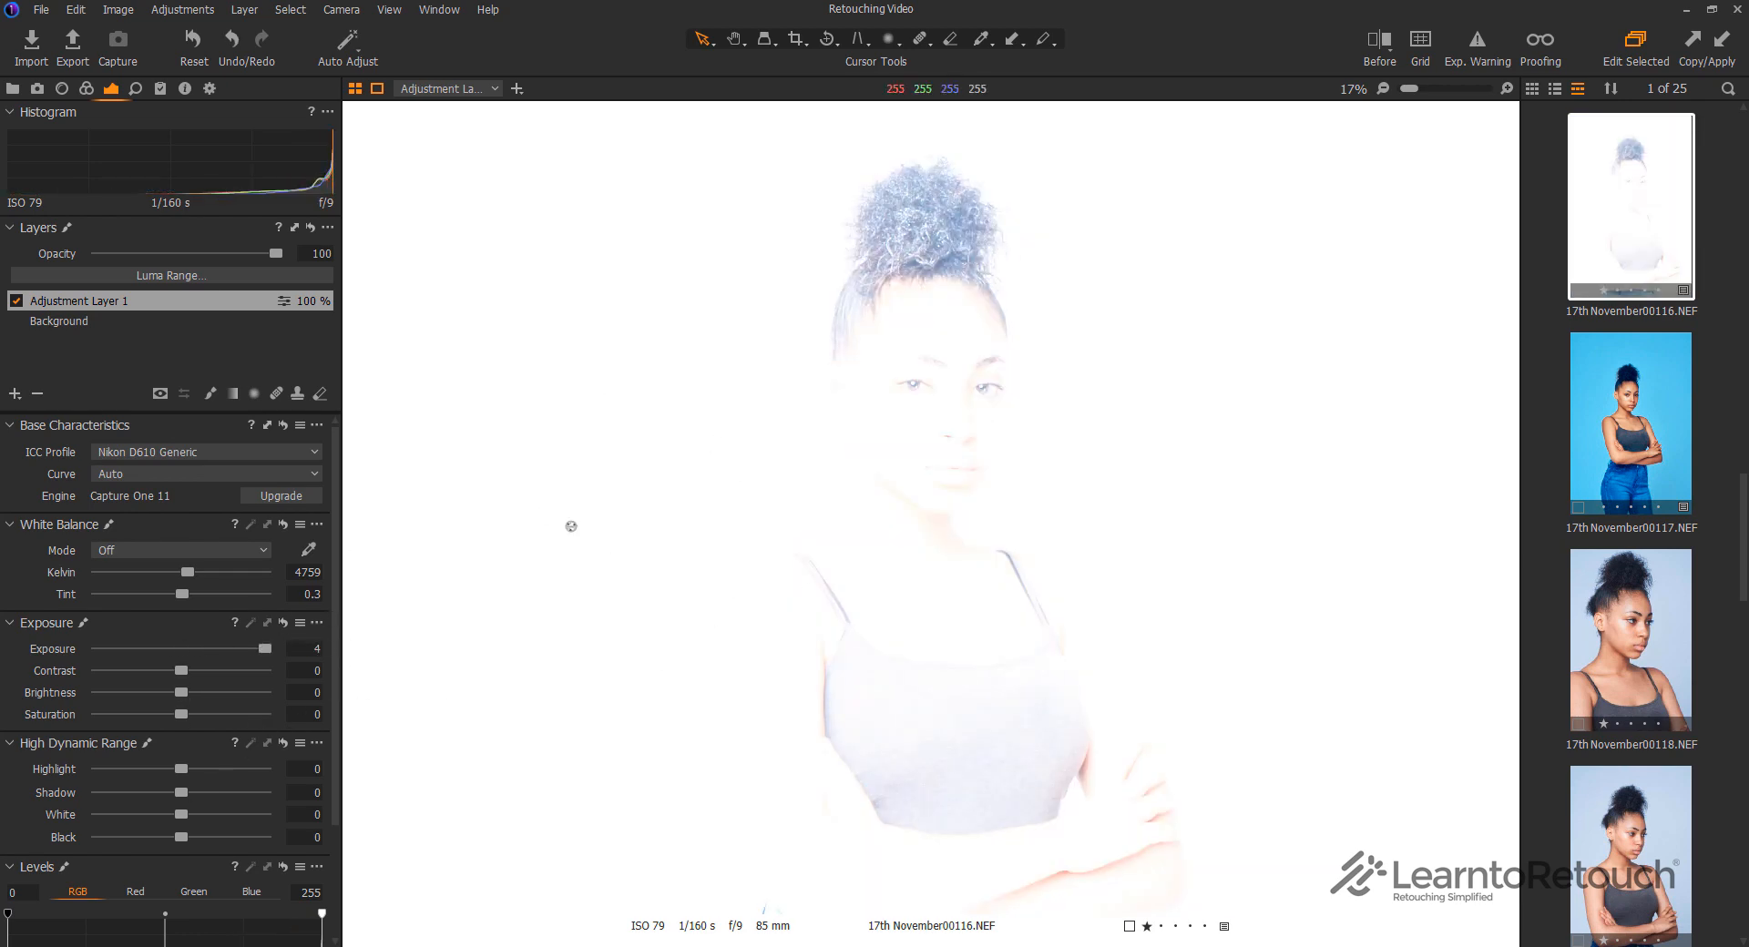
Add a second filled adjustment layer with exposure 4, and delete both adjustment layers
{"action": "left_click", "coordinate": [16, 390]}
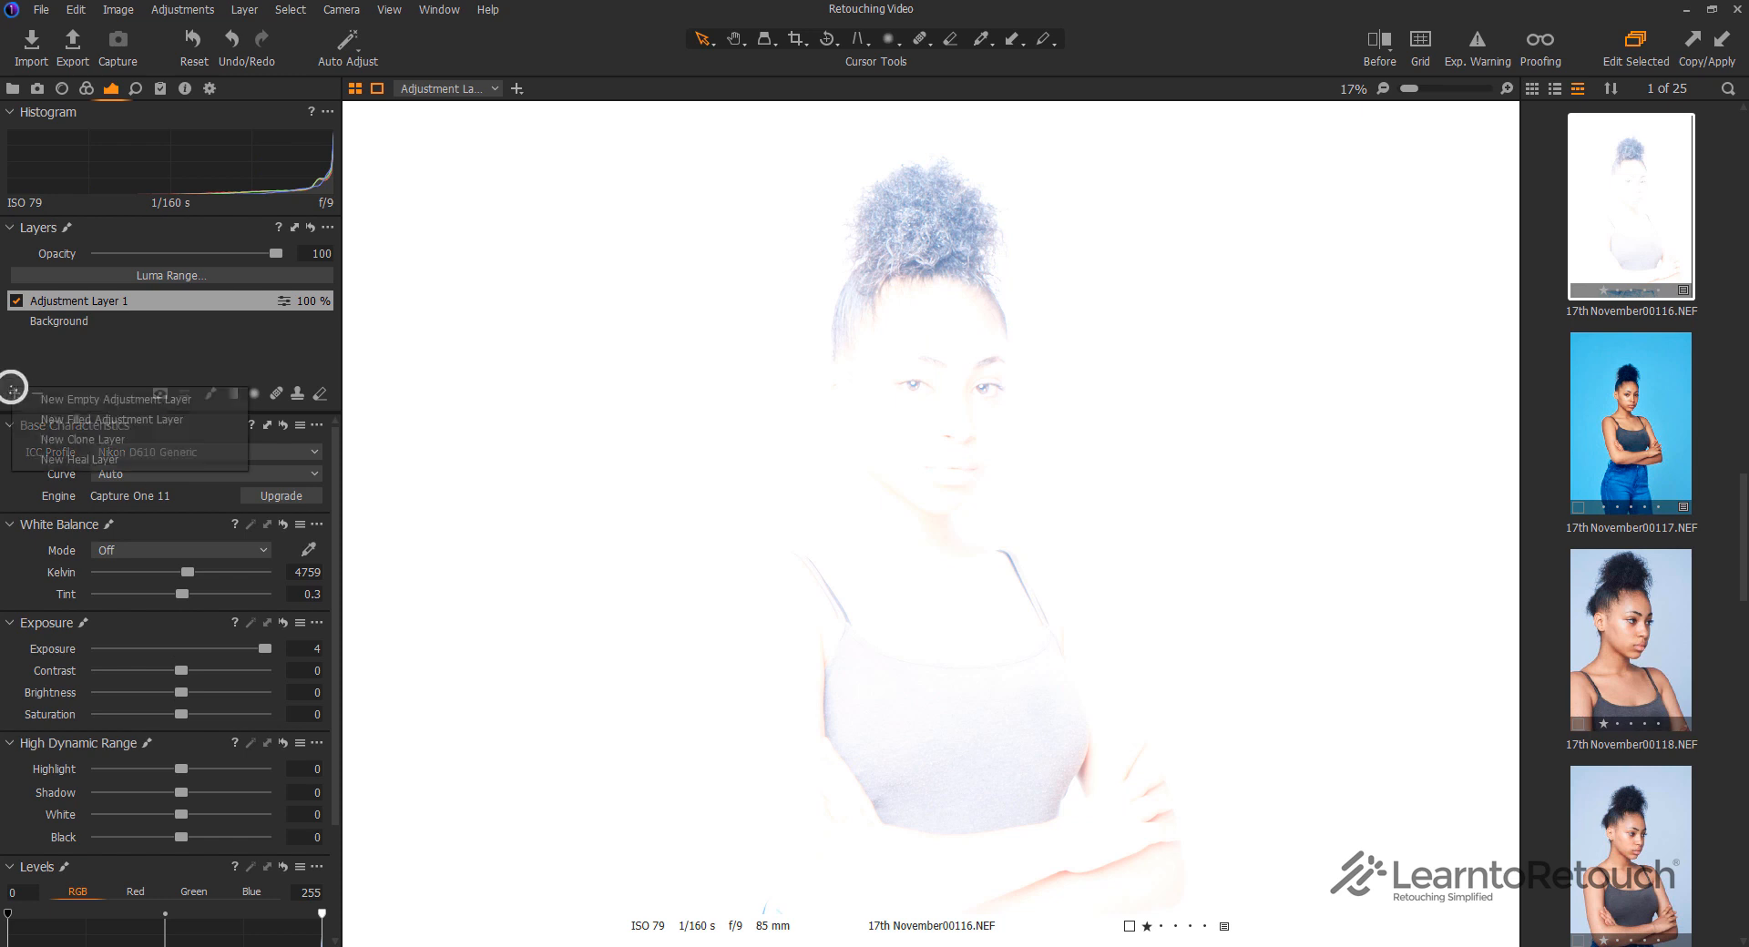
{"action": "left_click", "coordinate": [107, 420]}
{"action": "left_click_drag", "start_coordinate": [213, 648], "coordinate": [314, 633]}
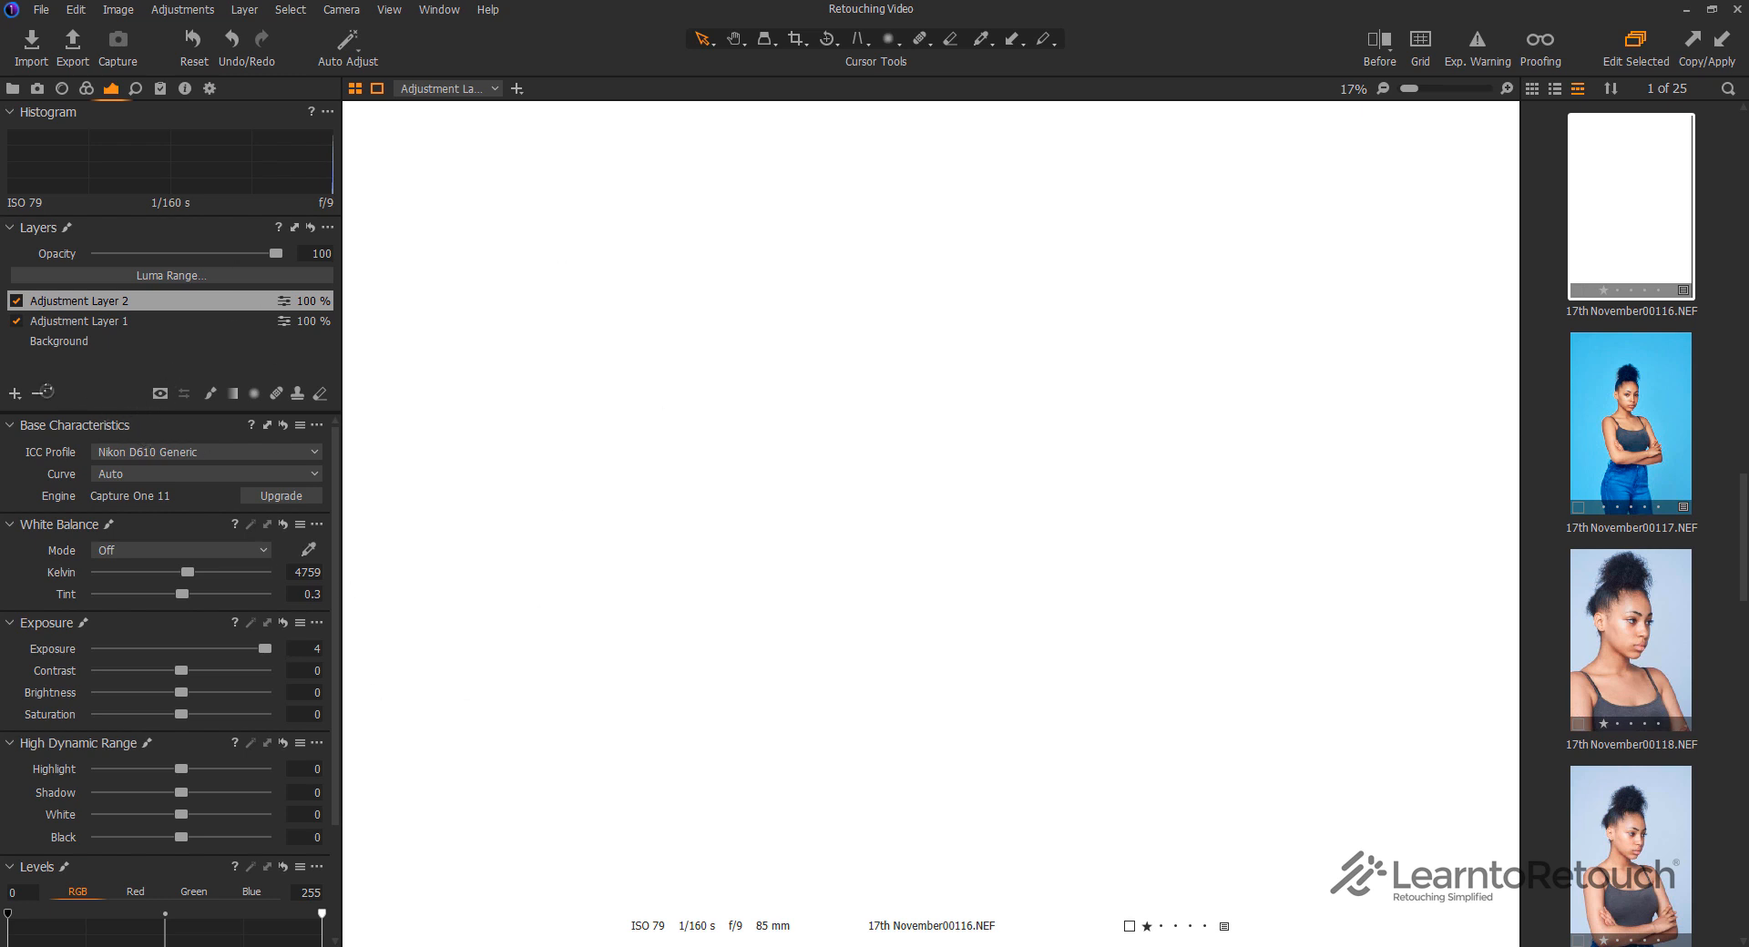
{"action": "left_click", "coordinate": [39, 392]}
{"action": "left_click", "coordinate": [38, 393]}
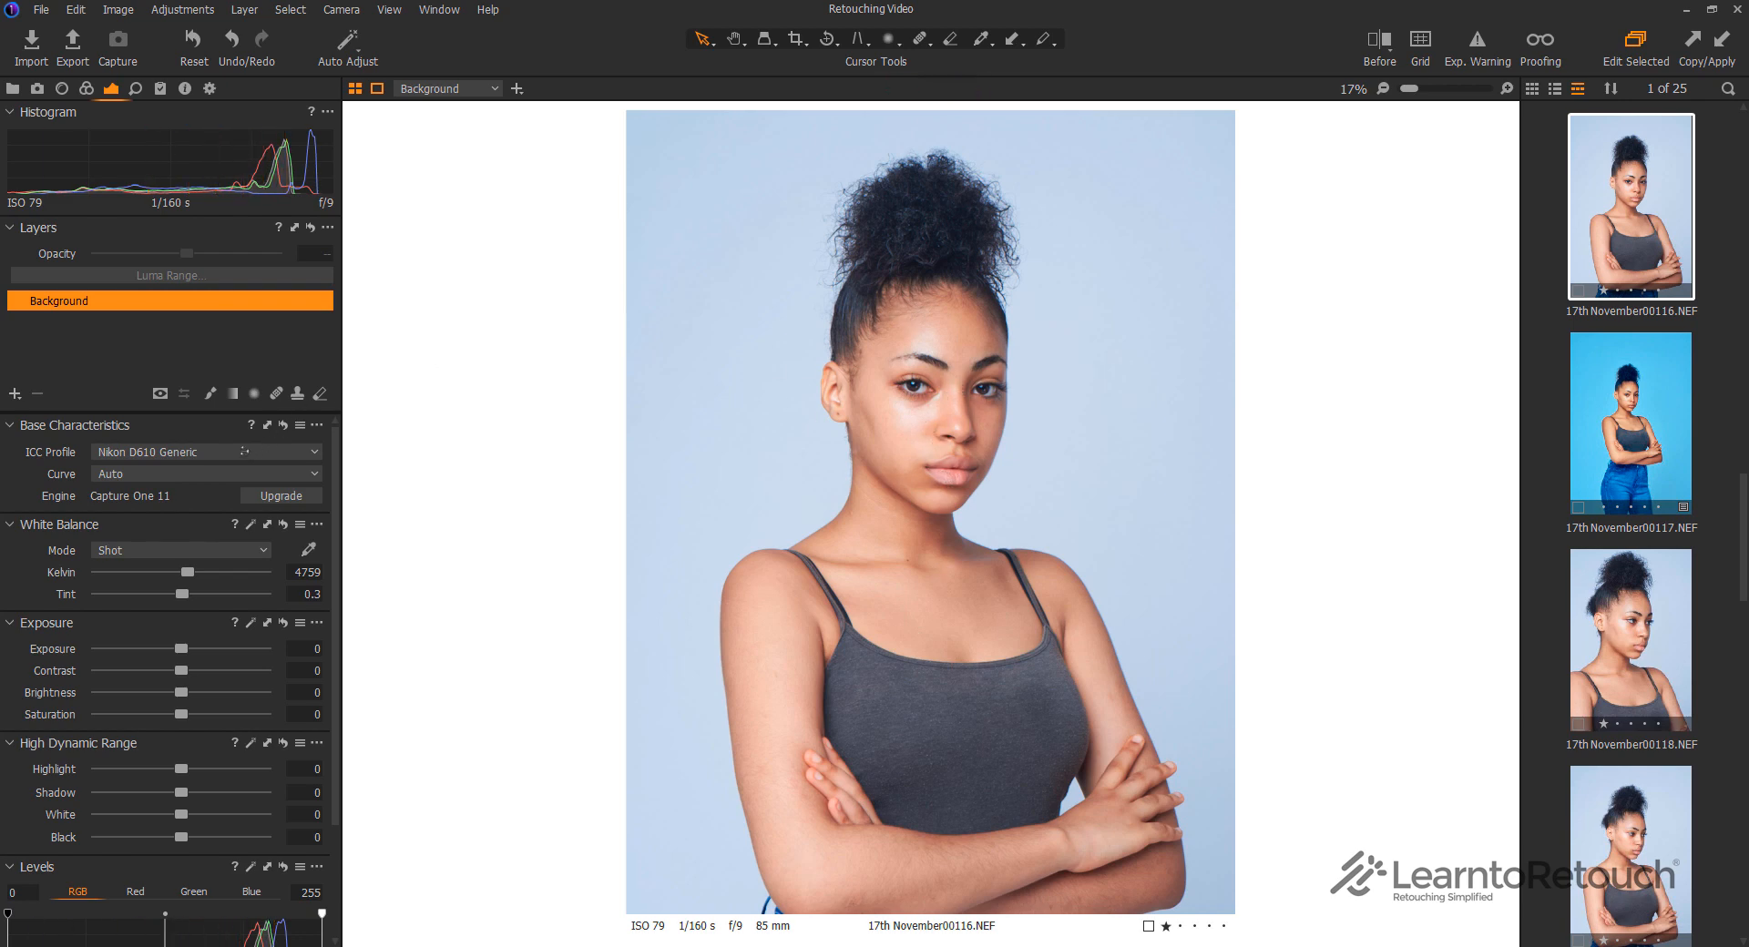
Show all ICC profiles and apply Canon EOS-5D Mk IV Generic to the background
{"action": "left_click", "coordinate": [243, 451]}
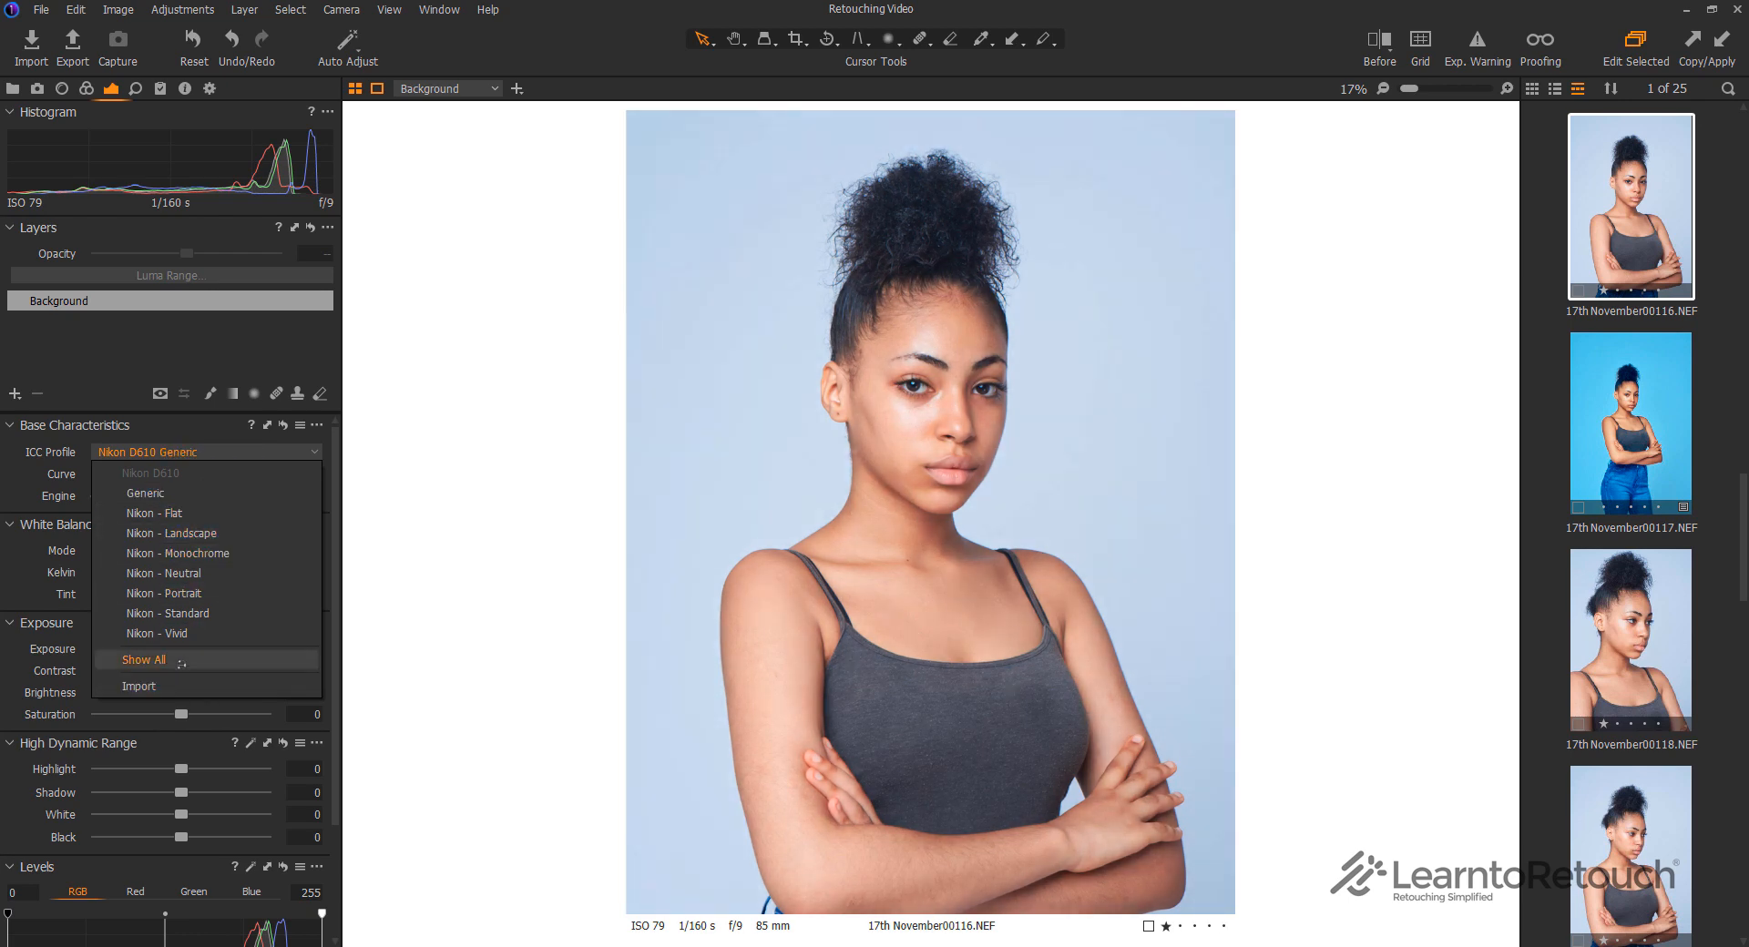
{"action": "left_click", "coordinate": [181, 661]}
{"action": "left_click", "coordinate": [236, 451]}
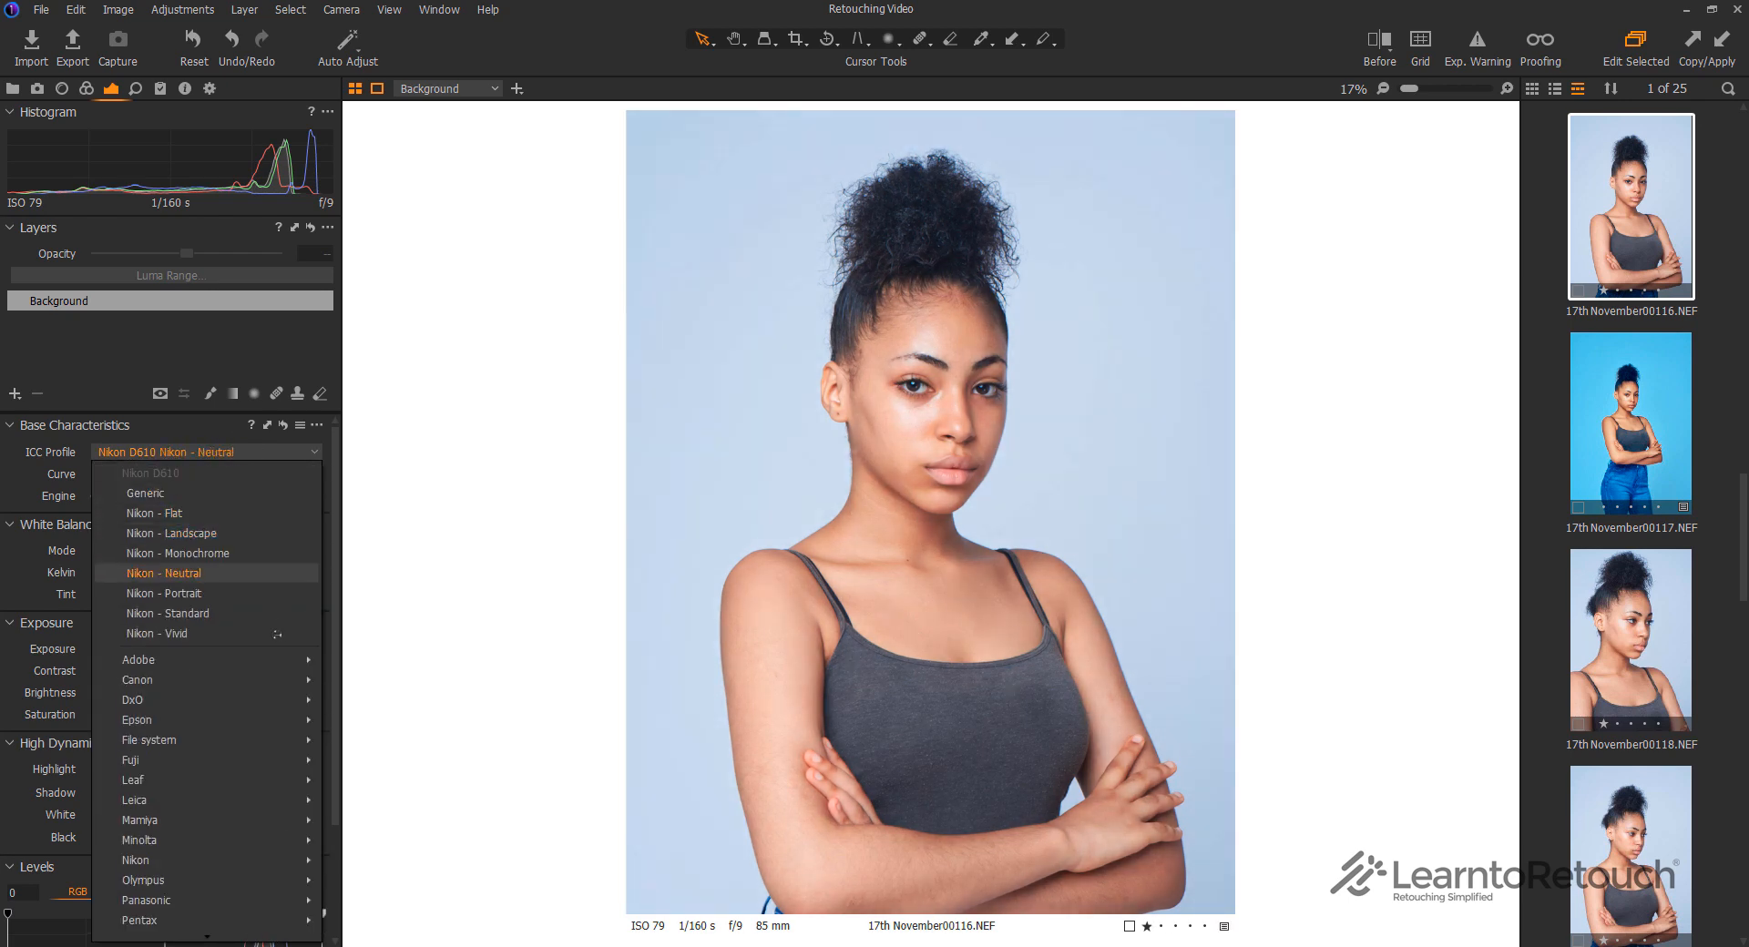
{"action": "mouse_move", "coordinate": [253, 673]}
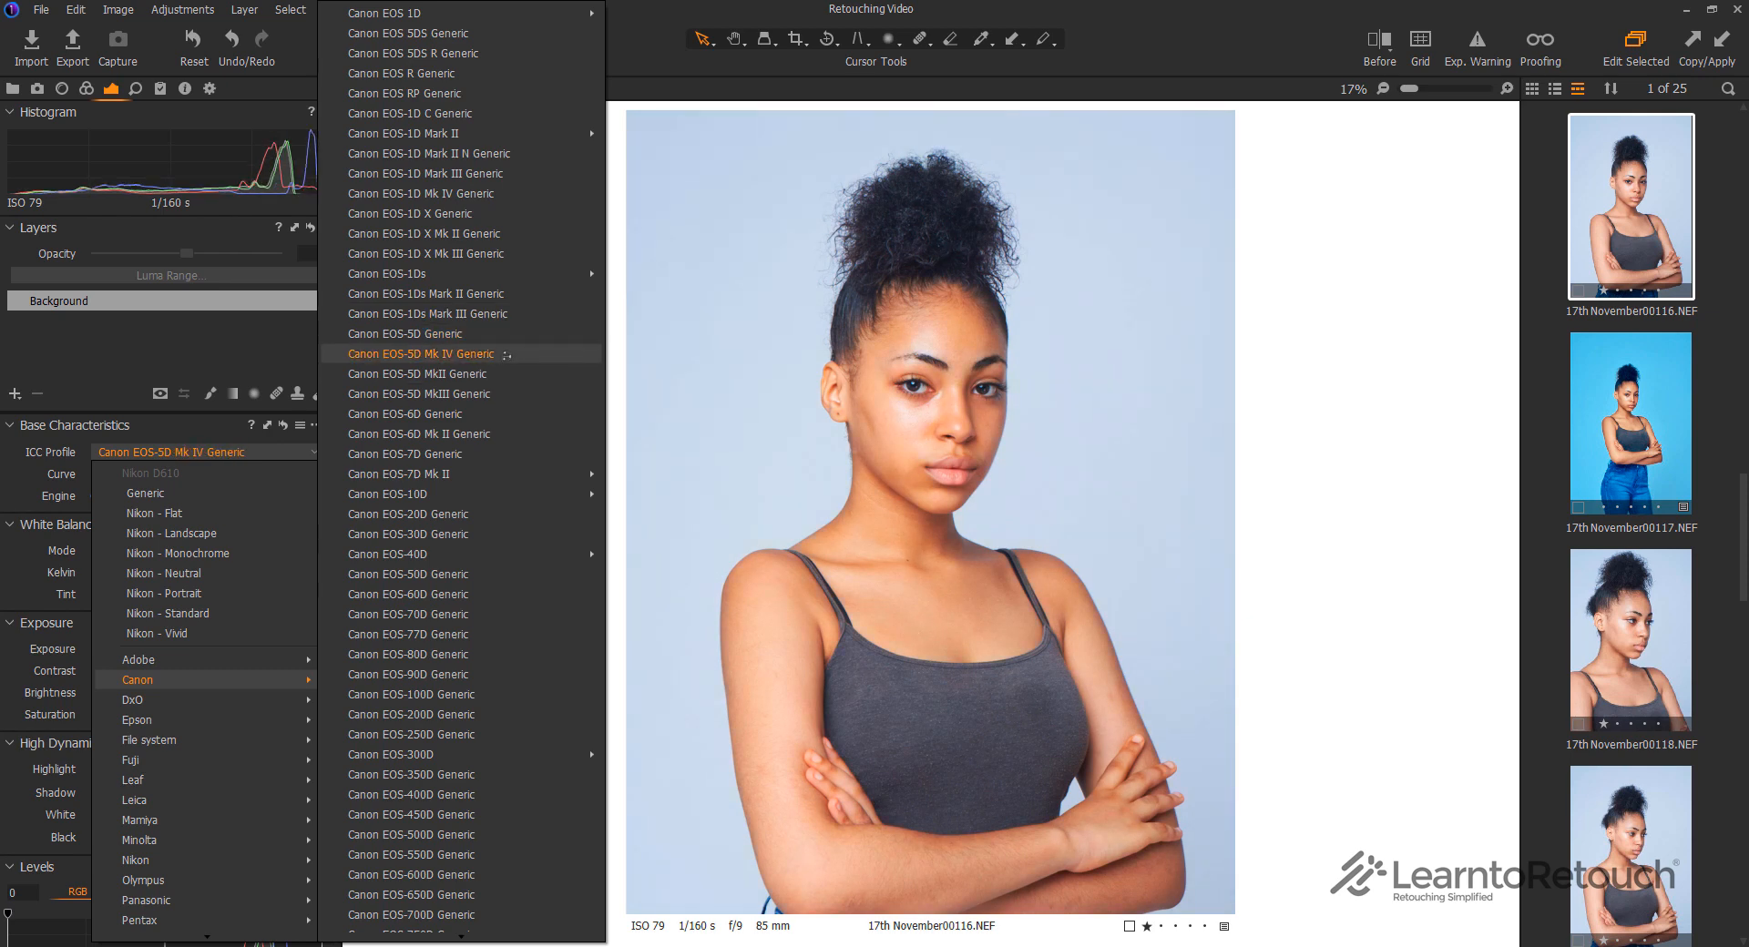
{"action": "left_click", "coordinate": [506, 355]}
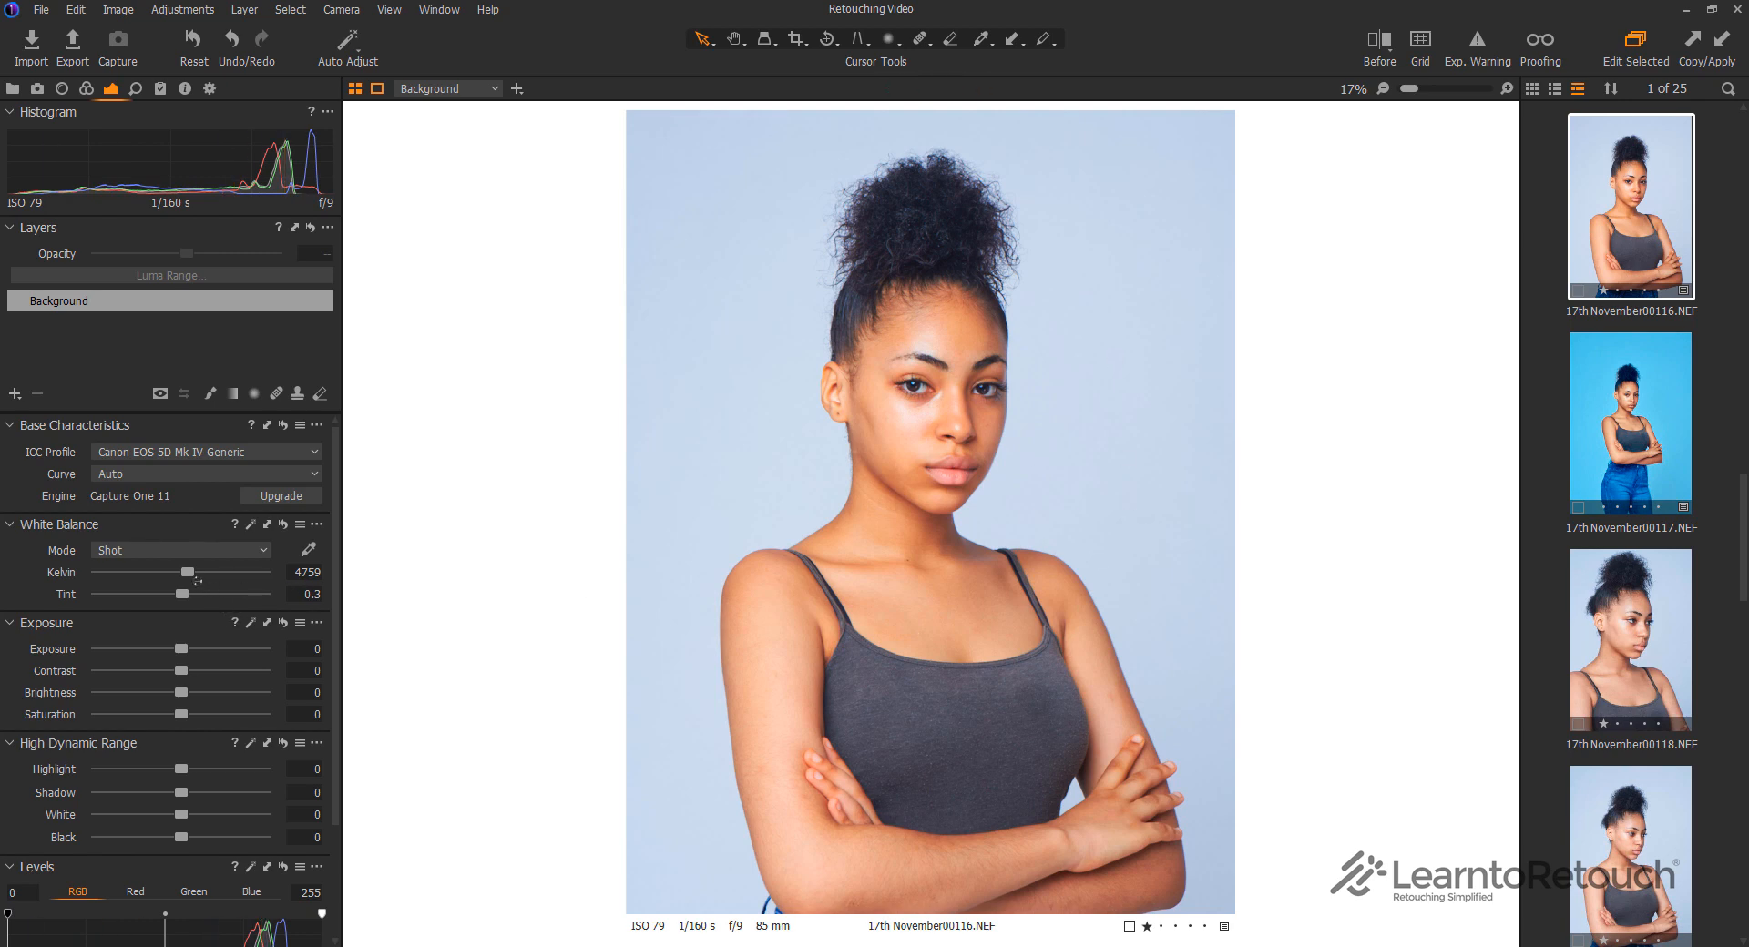
Set the background's white balance to 4524 Kelvin and tint 1.9
{"action": "left_click_drag", "start_coordinate": [187, 572], "coordinate": [183, 572]}
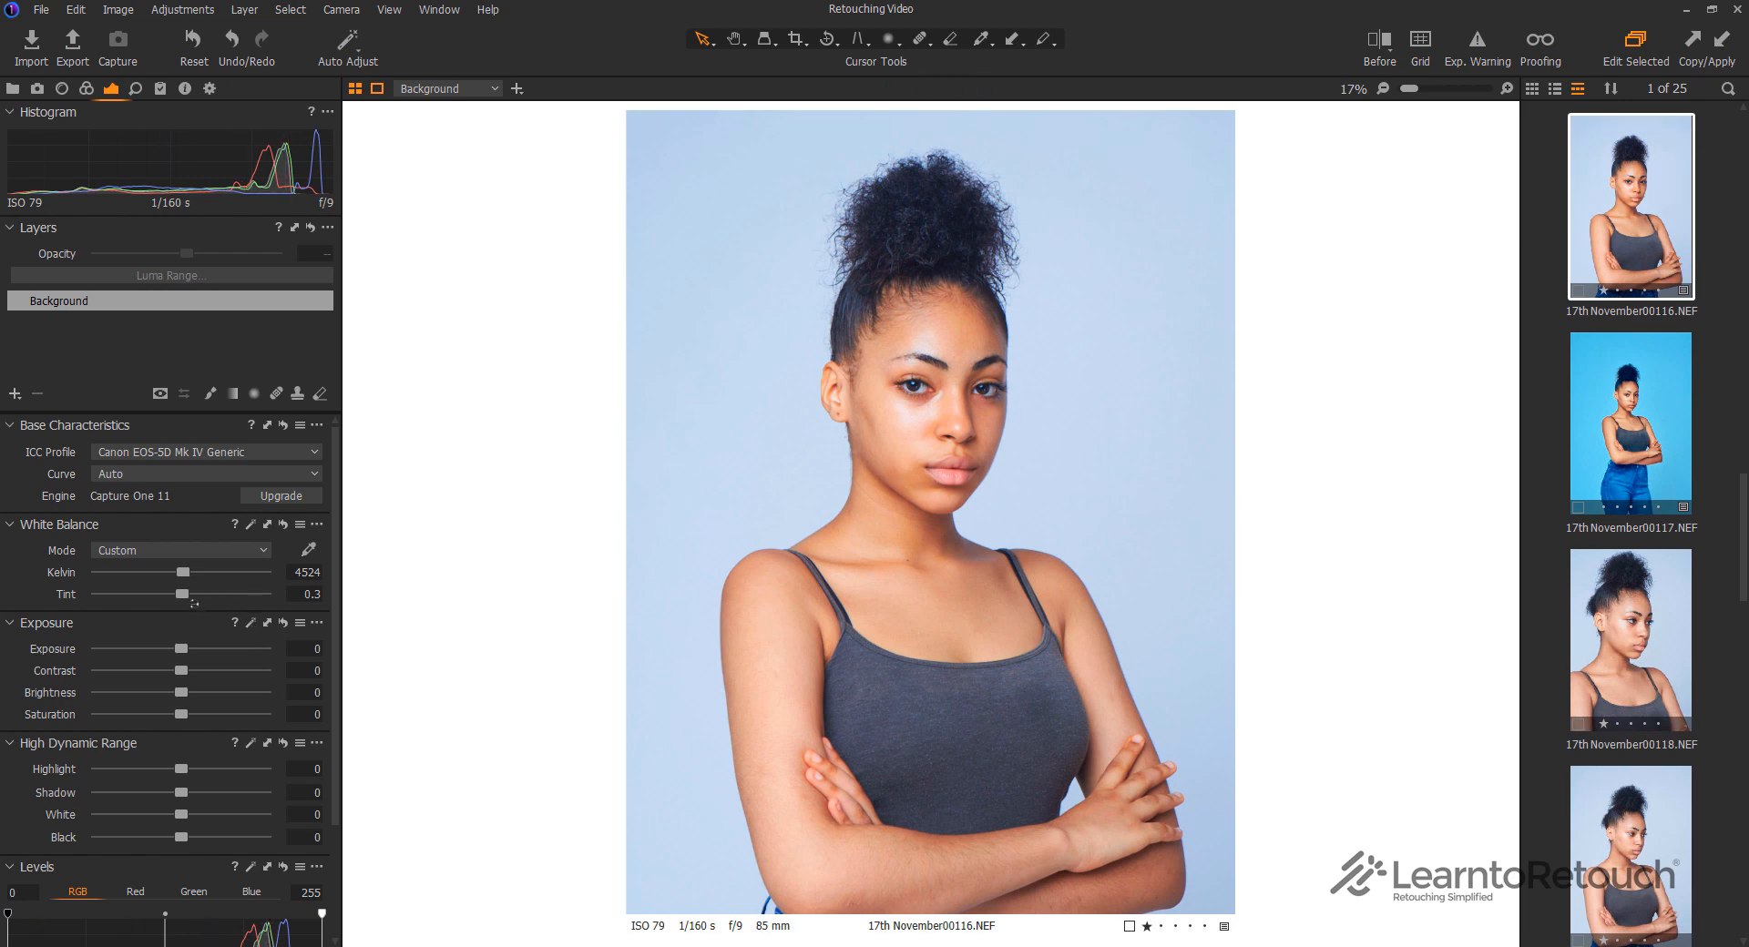
{"action": "left_click_drag", "start_coordinate": [183, 594], "coordinate": [184, 594]}
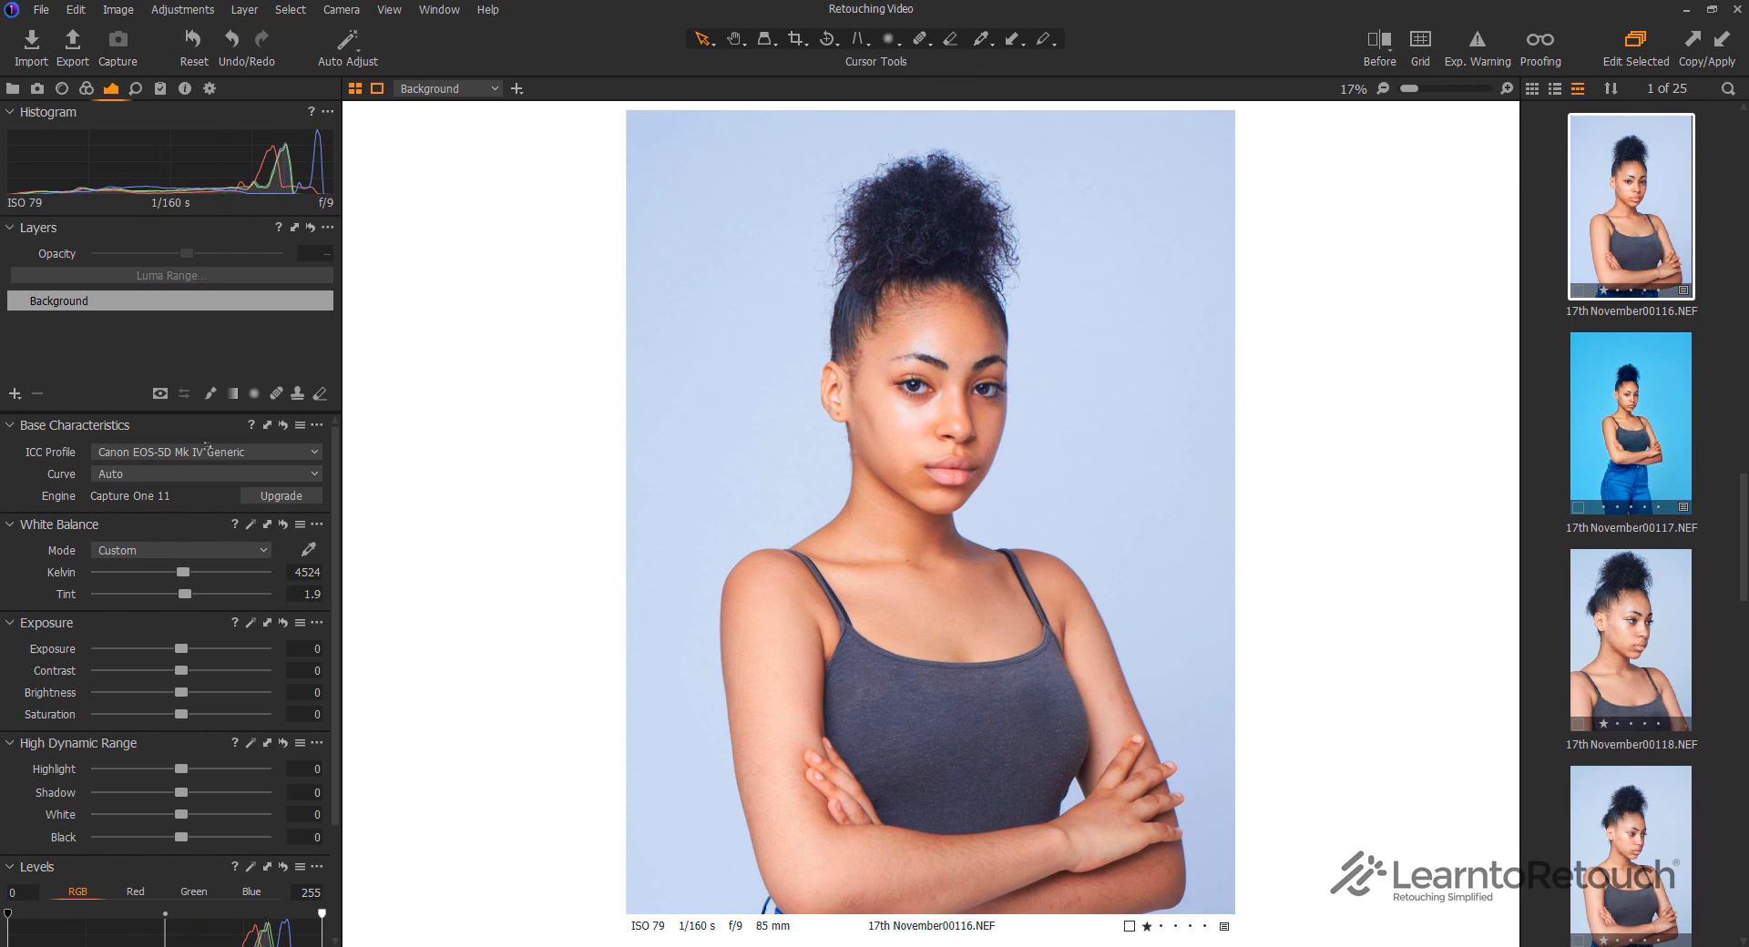
Change the background's ICC profile to Sony A6400 Generic
{"action": "left_click", "coordinate": [207, 450]}
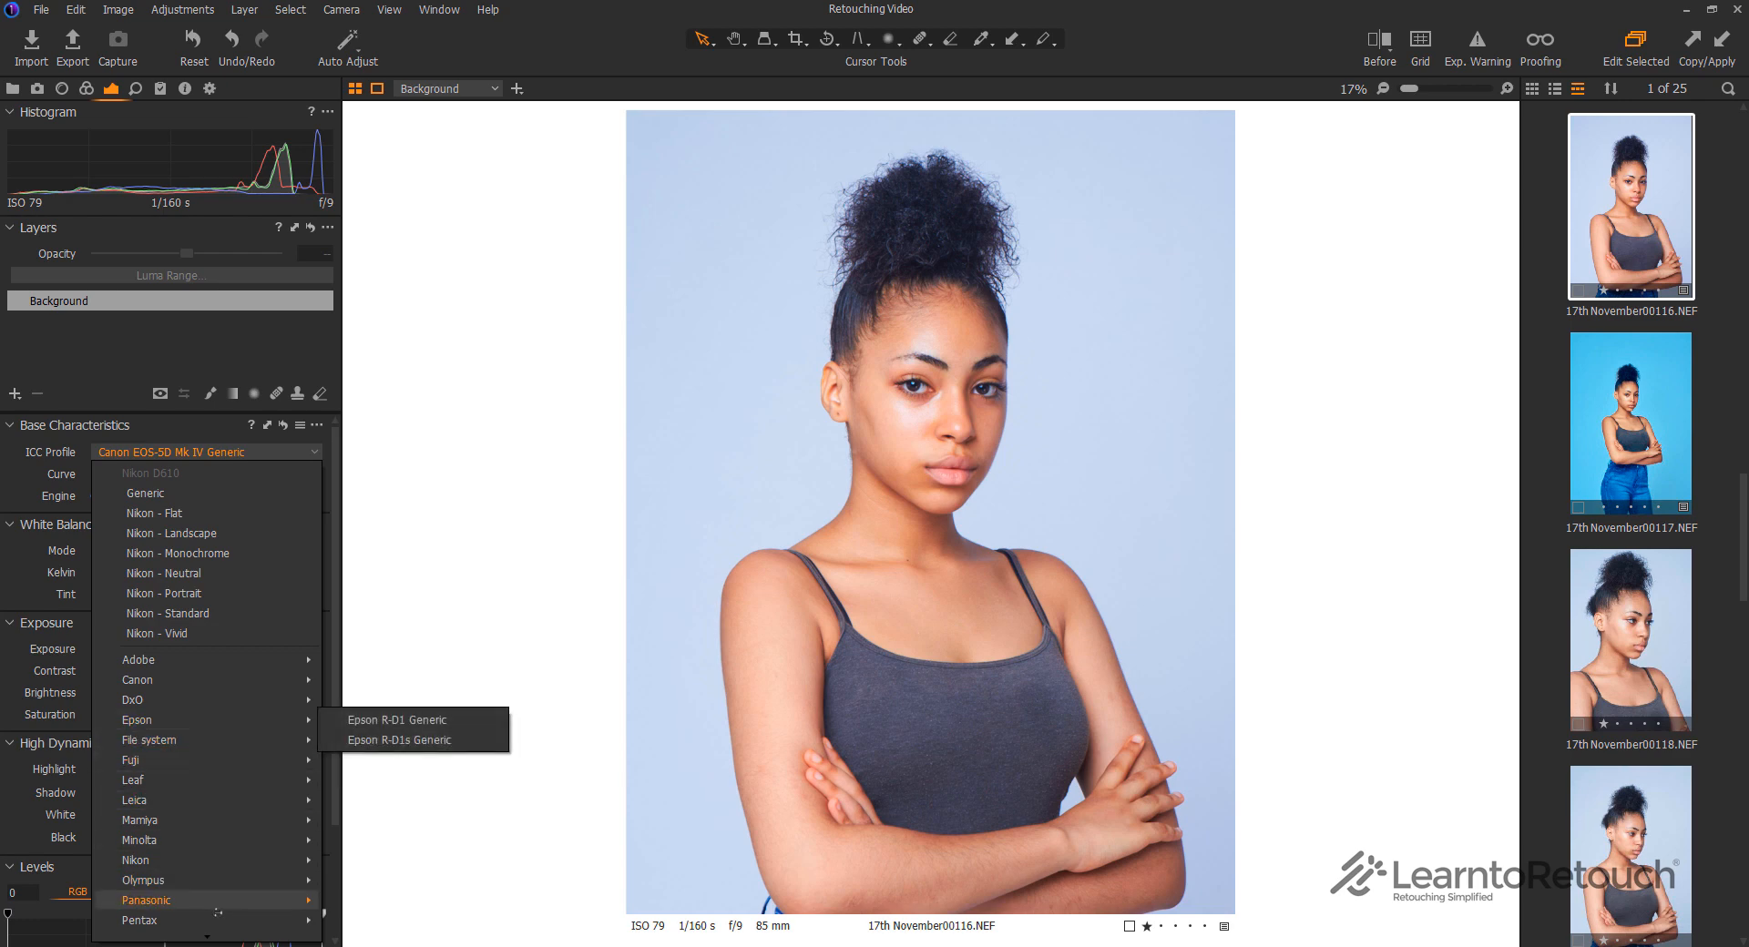
{"action": "scroll", "coordinate": [210, 920], "scroll_direction": "down", "scroll_amount": 2}
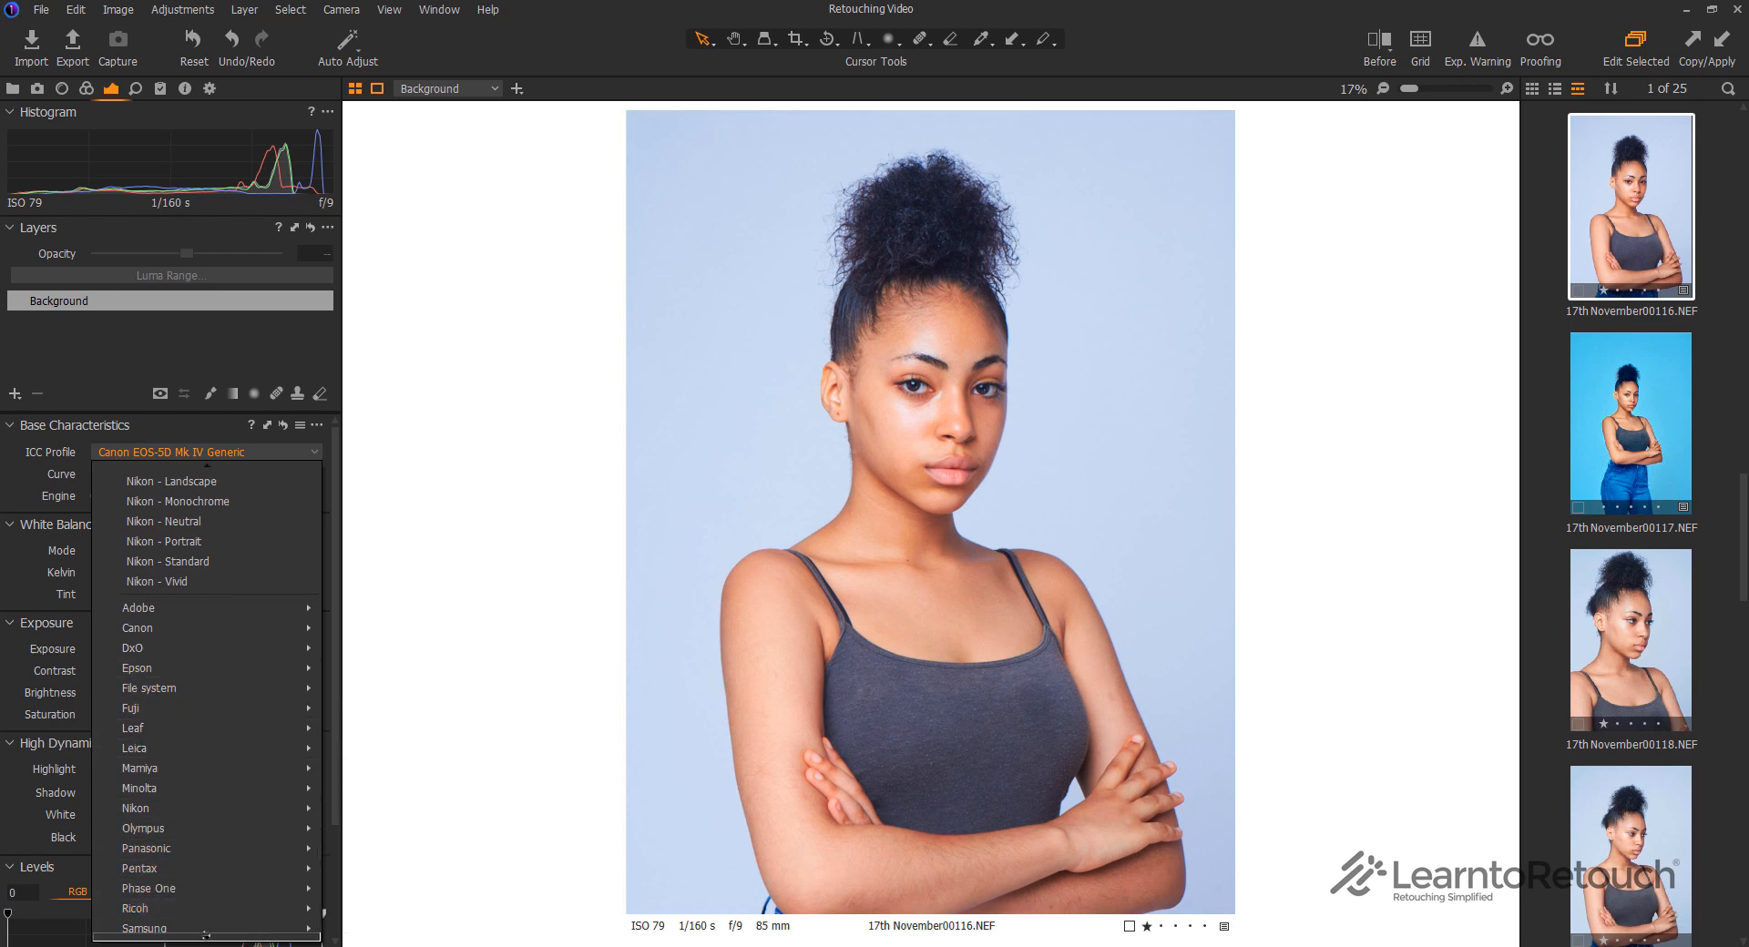
{"action": "scroll", "coordinate": [206, 933], "scroll_direction": "down", "scroll_amount": 3}
{"action": "mouse_move", "coordinate": [222, 802]}
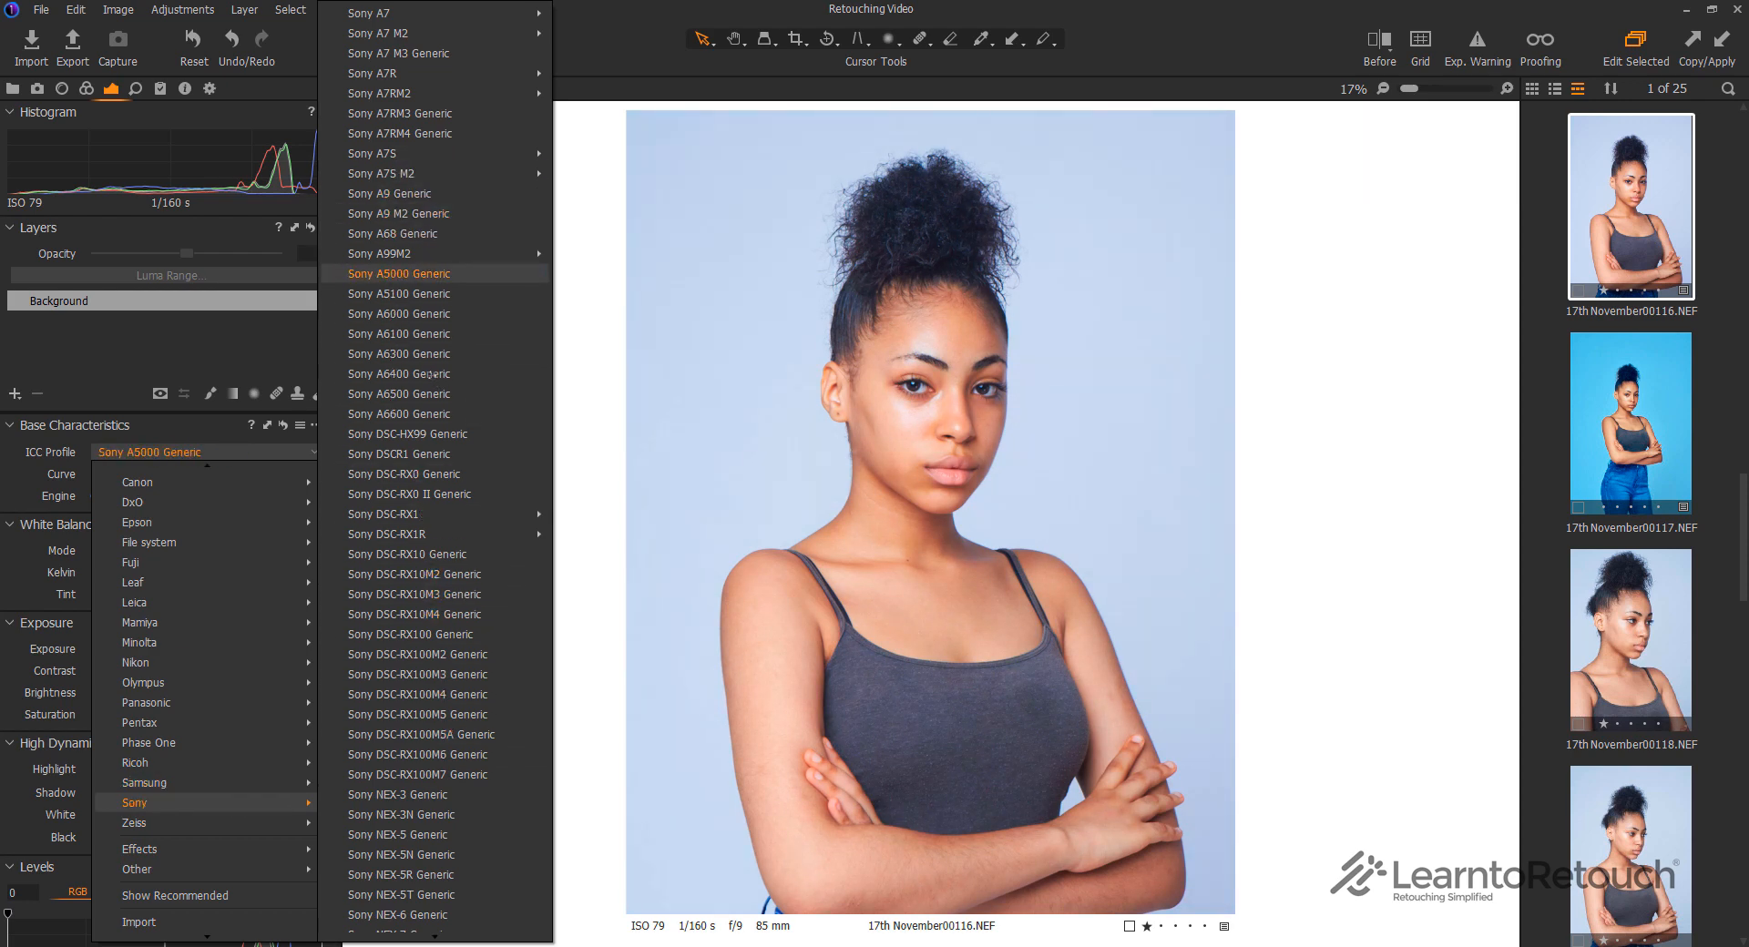
{"action": "left_click", "coordinate": [433, 374]}
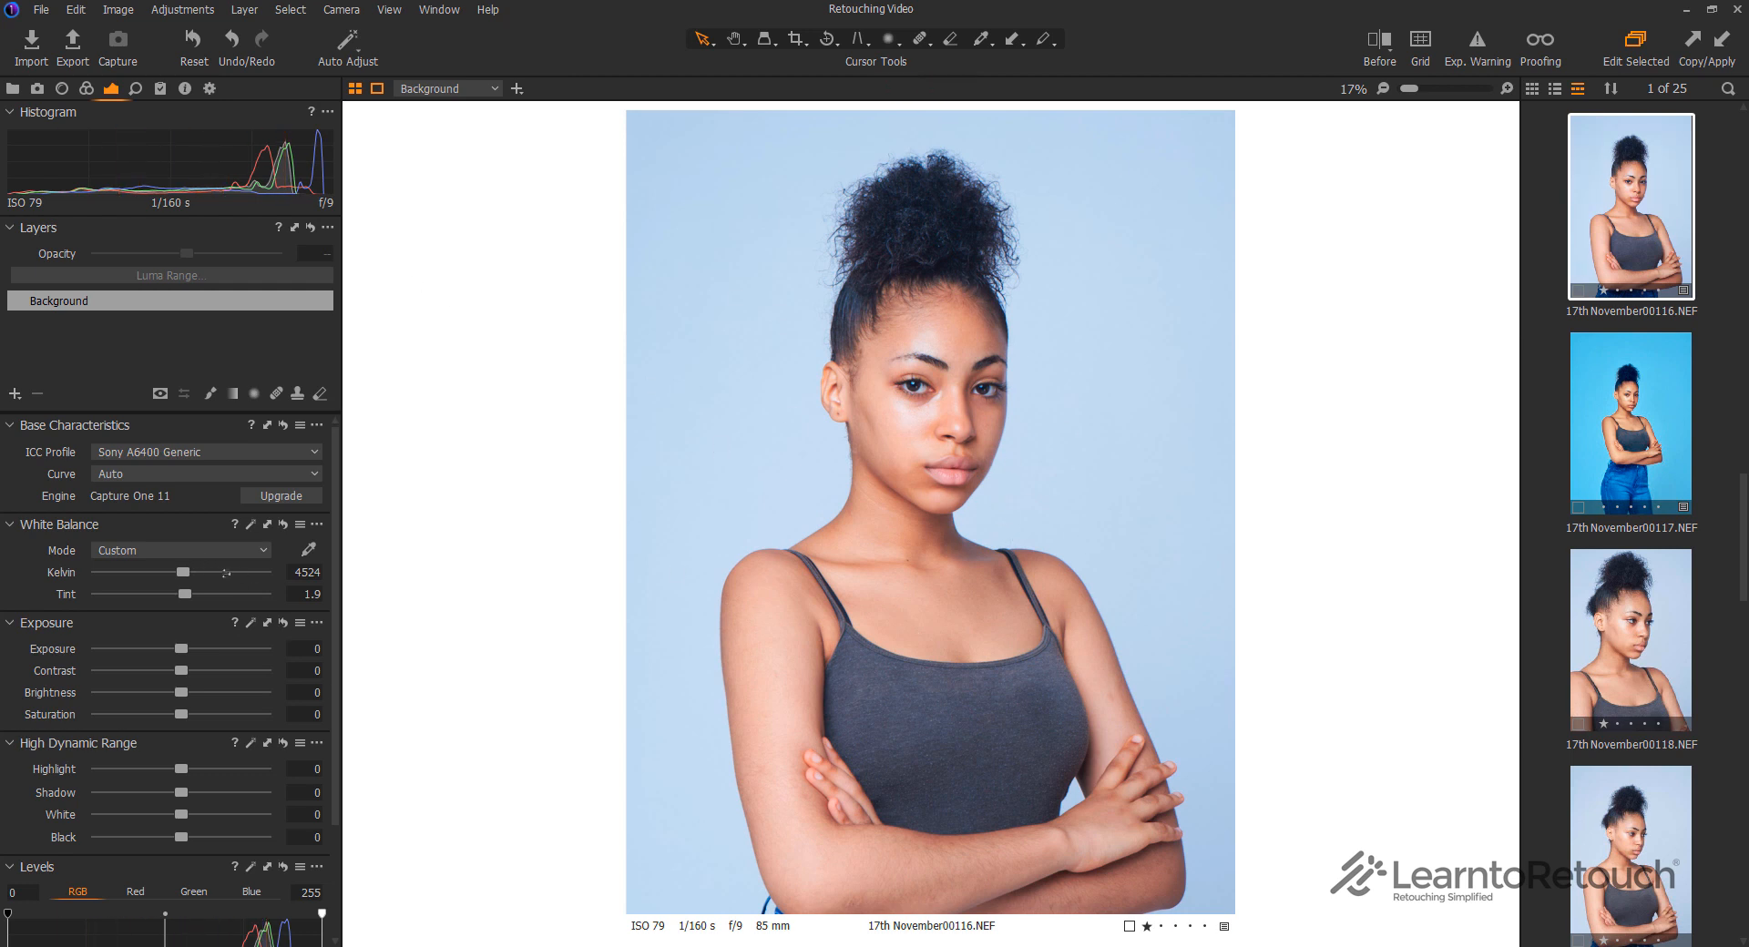
Set the white balance to 4994 Kelvin, and reset all adjustments on the image
{"action": "left_click_drag", "start_coordinate": [183, 572], "coordinate": [181, 572]}
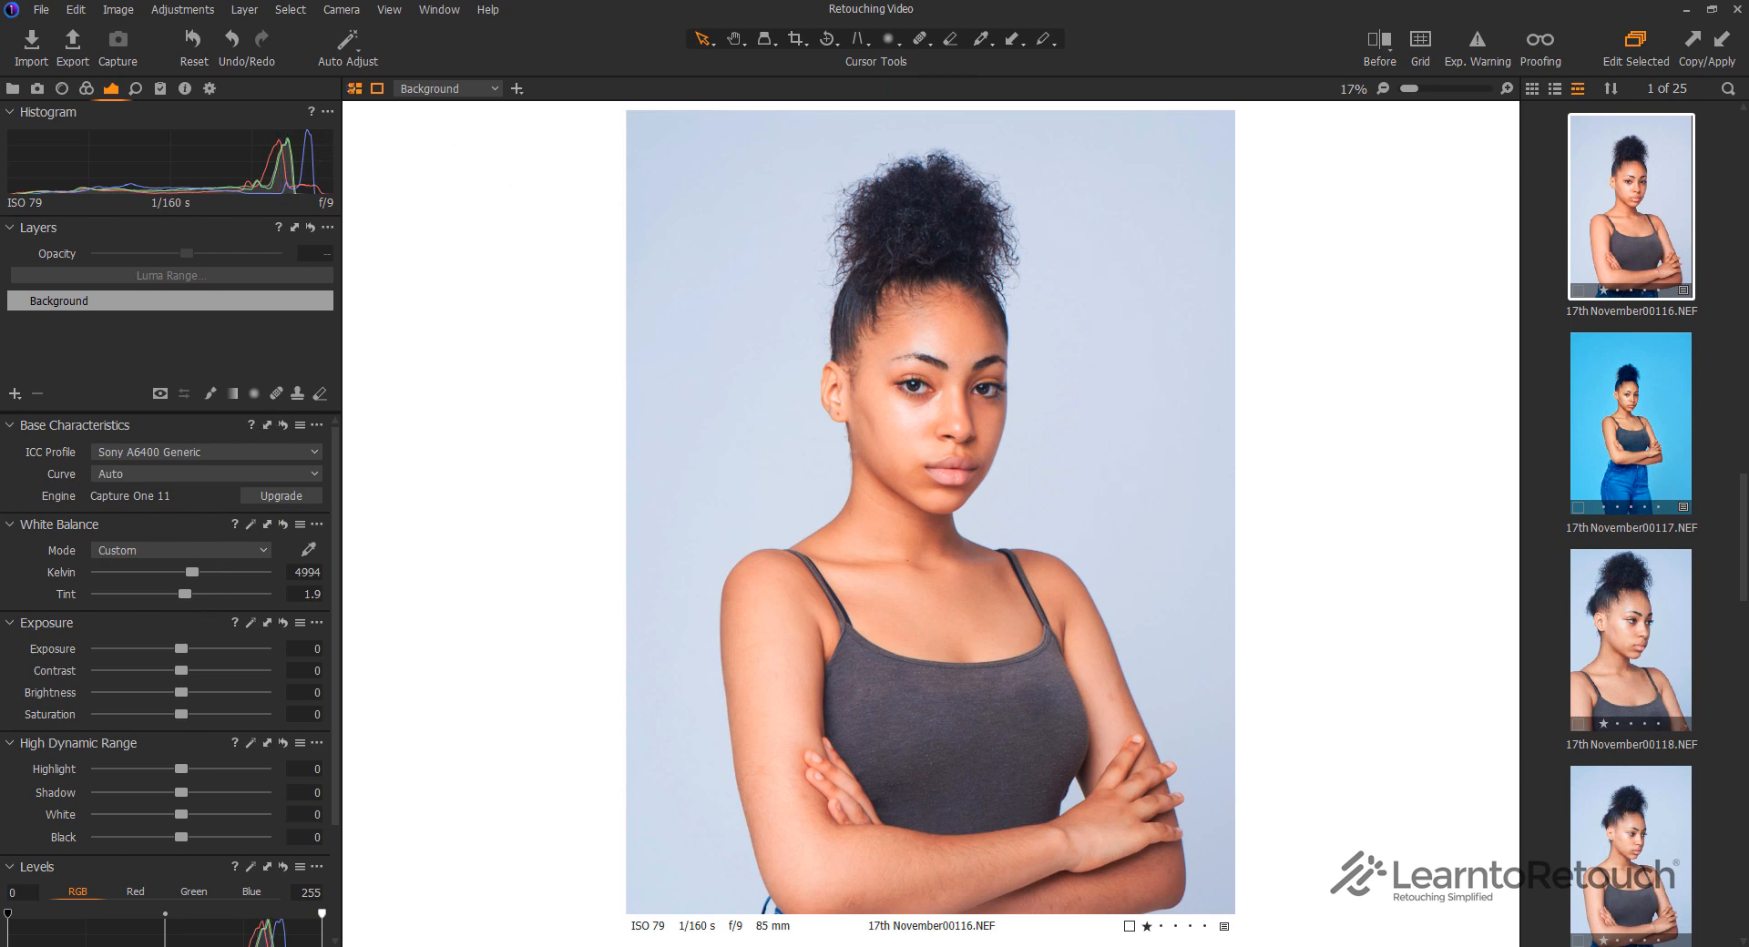
{"action": "left_click", "coordinate": [209, 53]}
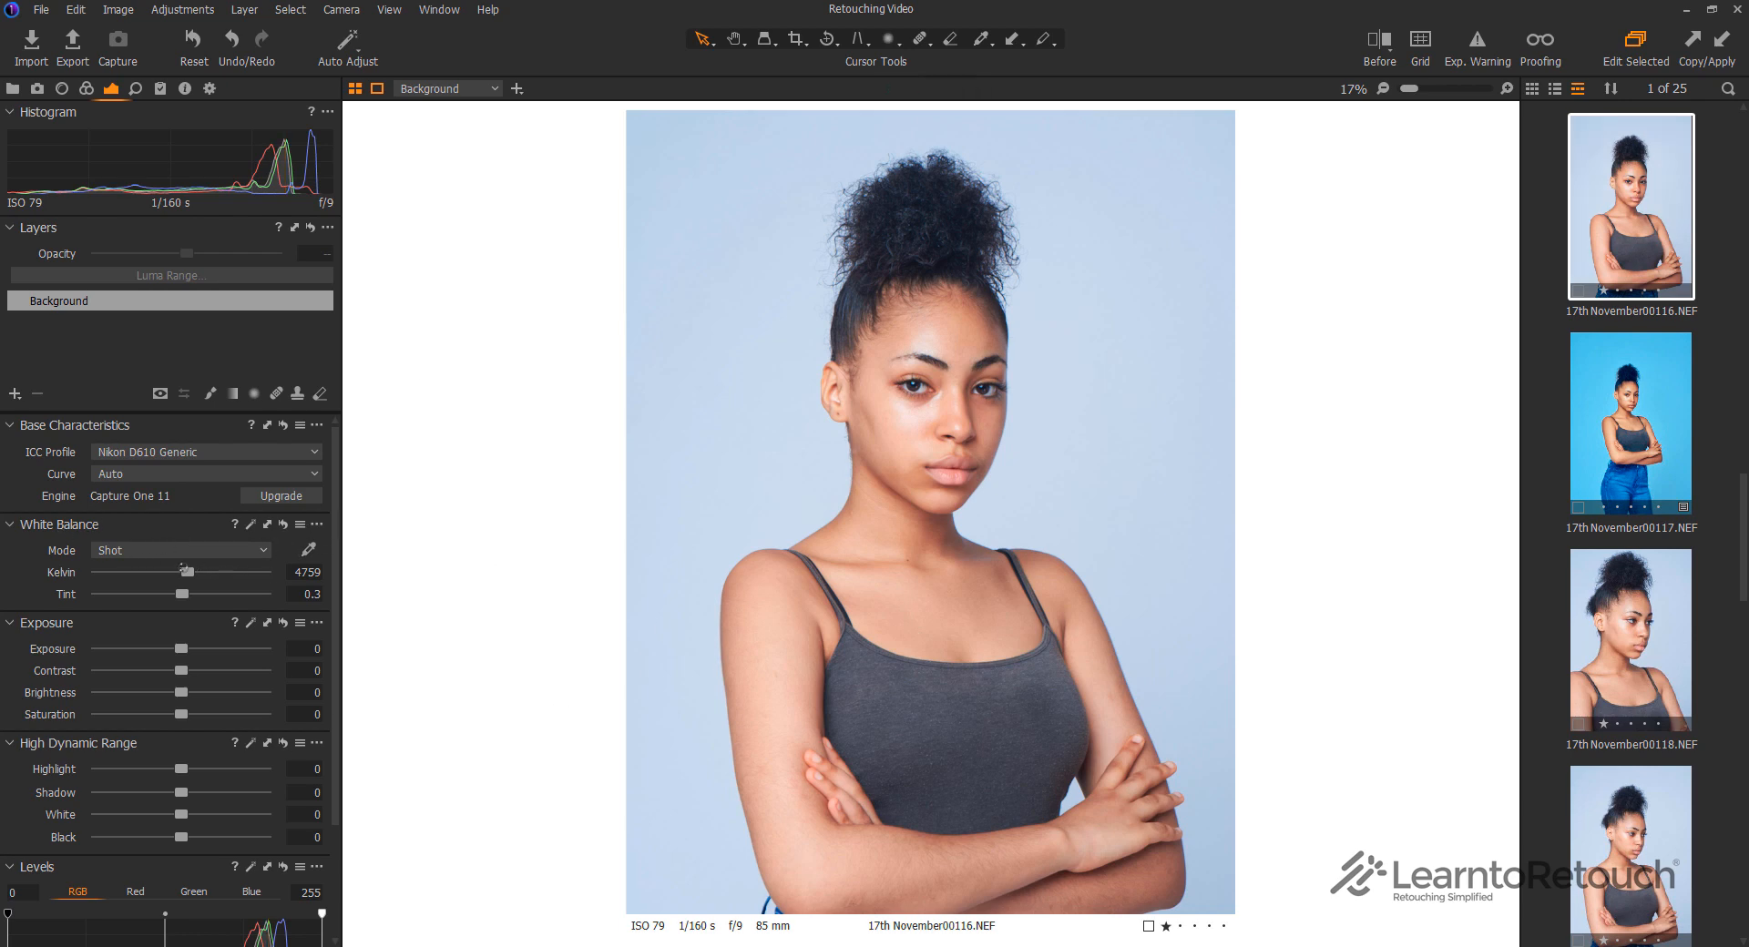
Try 4900 Kelvin with tint -0.5 and a much warmer, greener white balance, resetting the white balance after each
{"action": "mouse_move", "coordinate": [185, 571]}
{"action": "left_mouse_down"}
{"action": "mouse_move", "coordinate": [208, 571]}
{"action": "mouse_move", "coordinate": [180, 594]}
{"action": "left_mouse_up"}
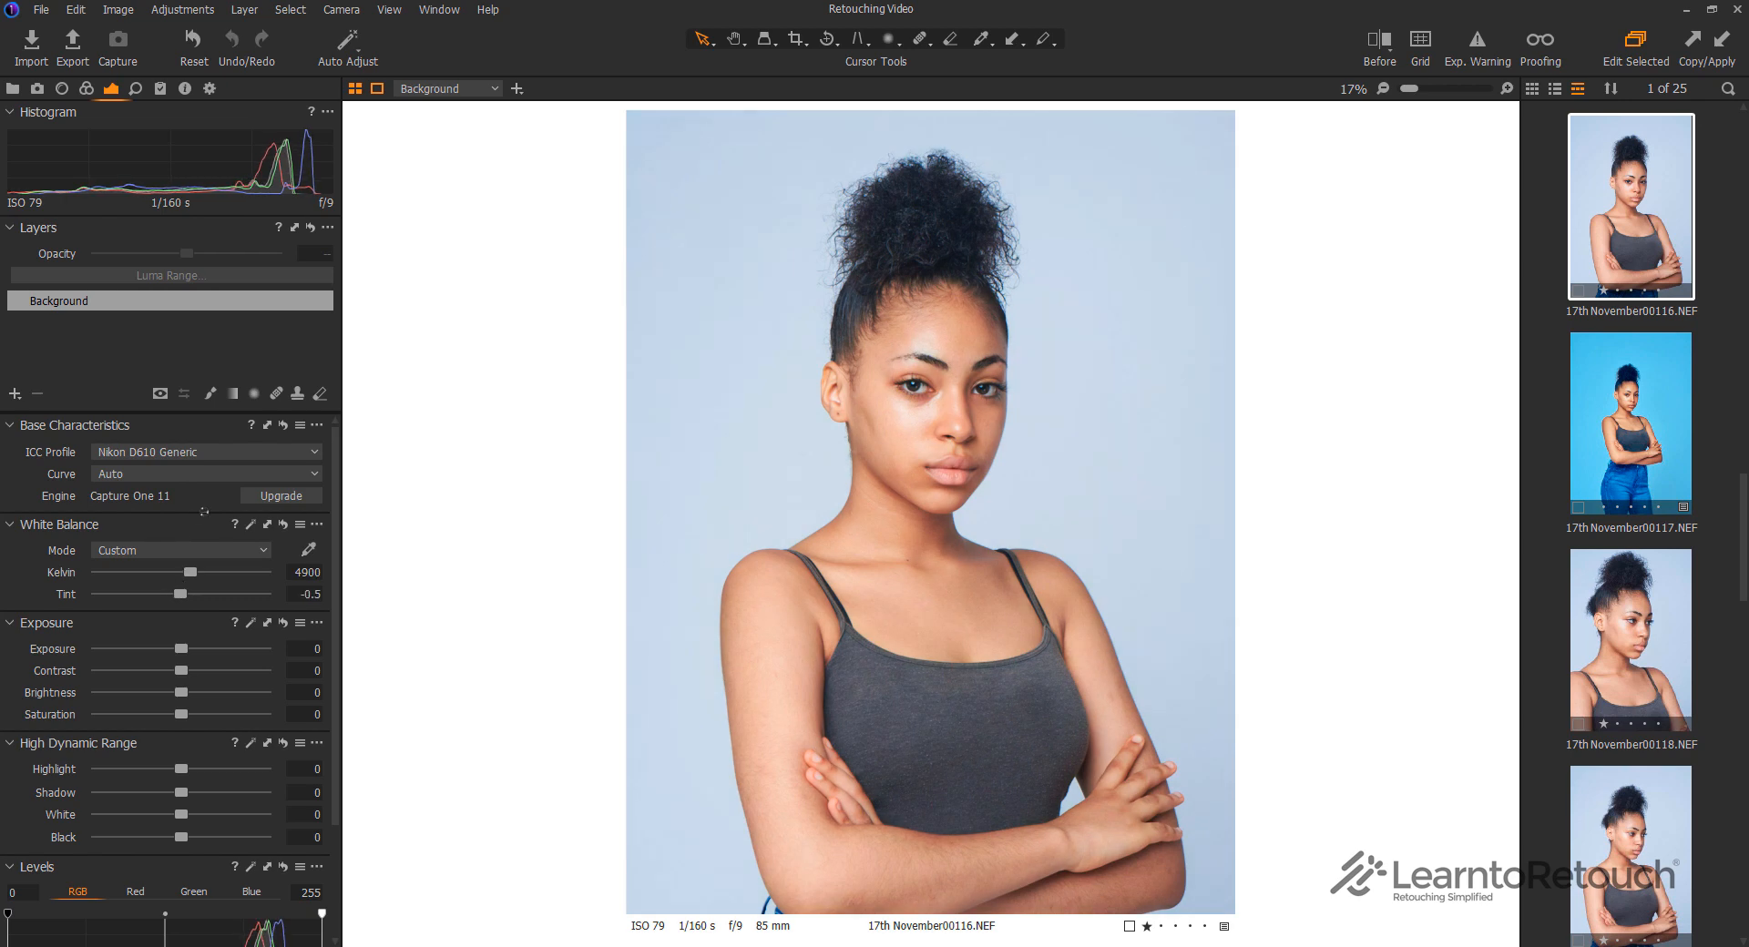
{"action": "left_click", "coordinate": [283, 524]}
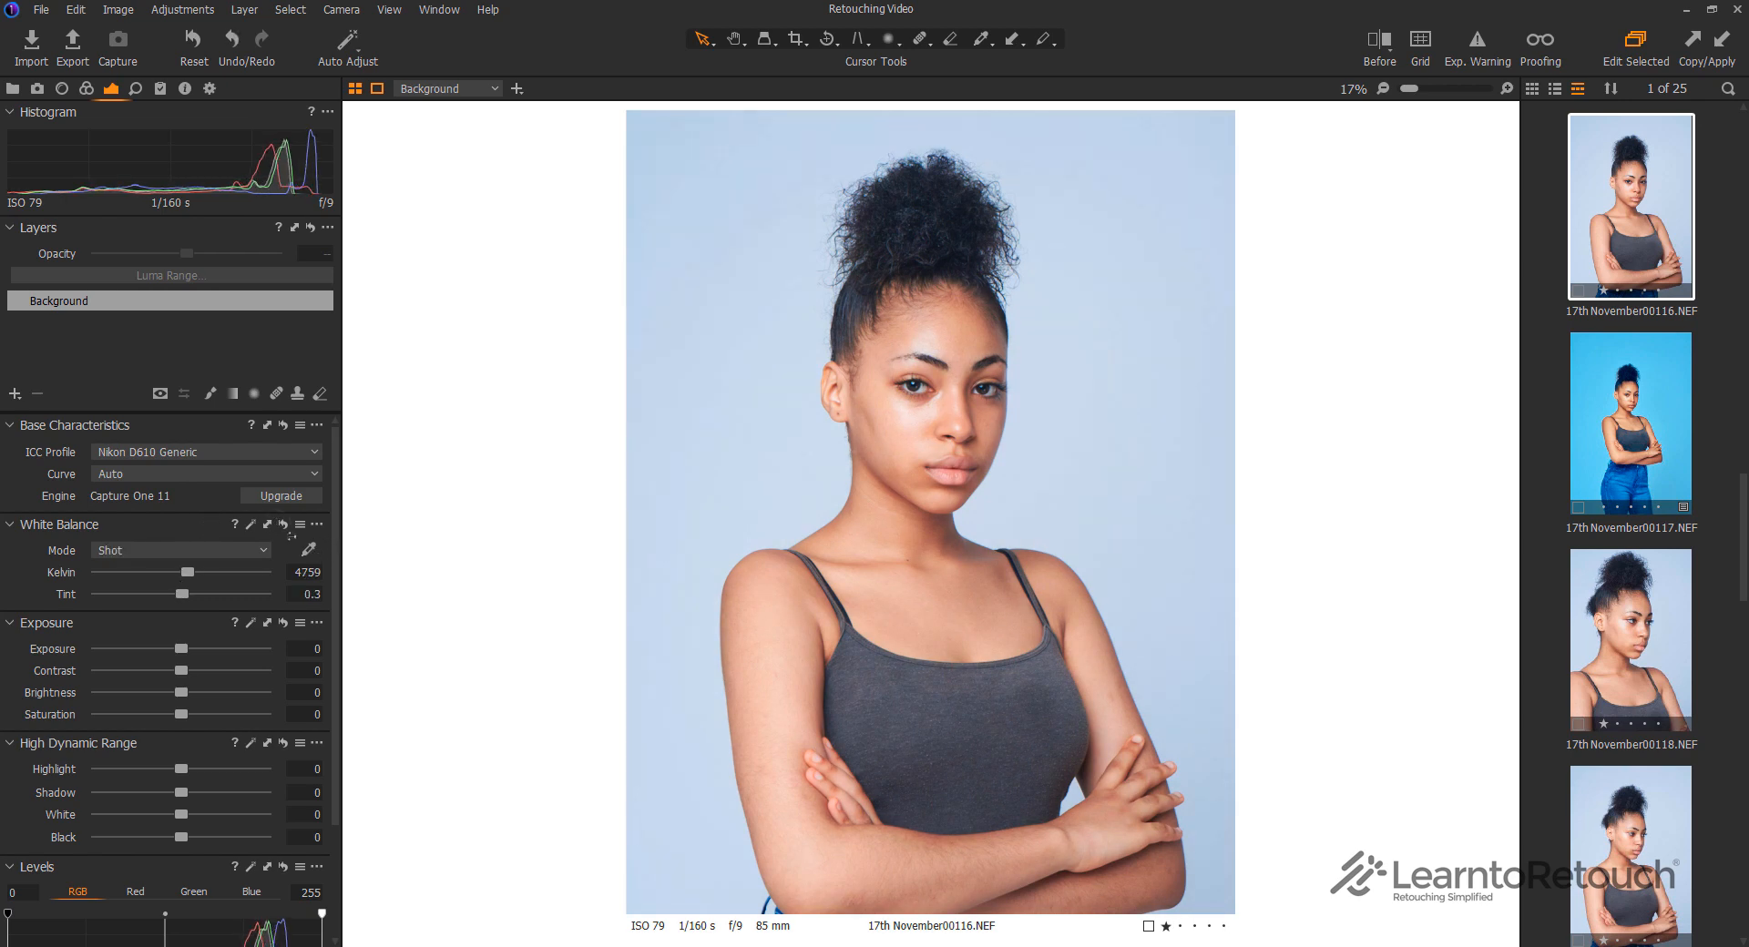
{"action": "left_click_drag", "start_coordinate": [187, 572], "coordinate": [141, 594]}
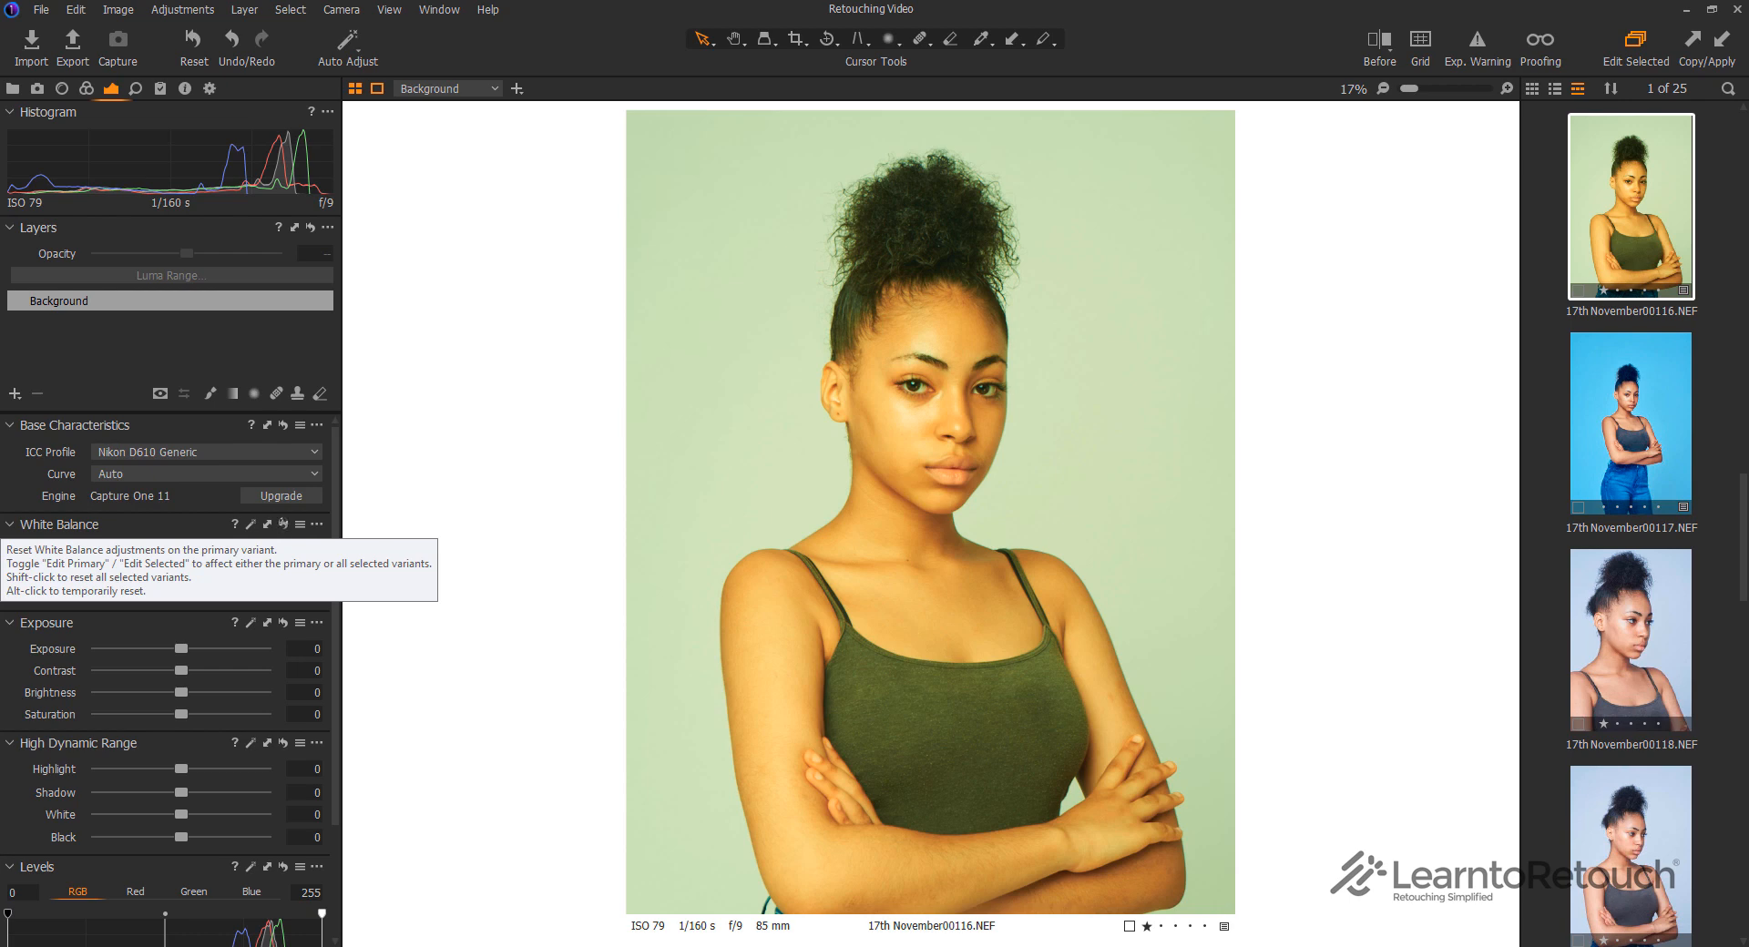
{"action": "left_click", "coordinate": [283, 524]}
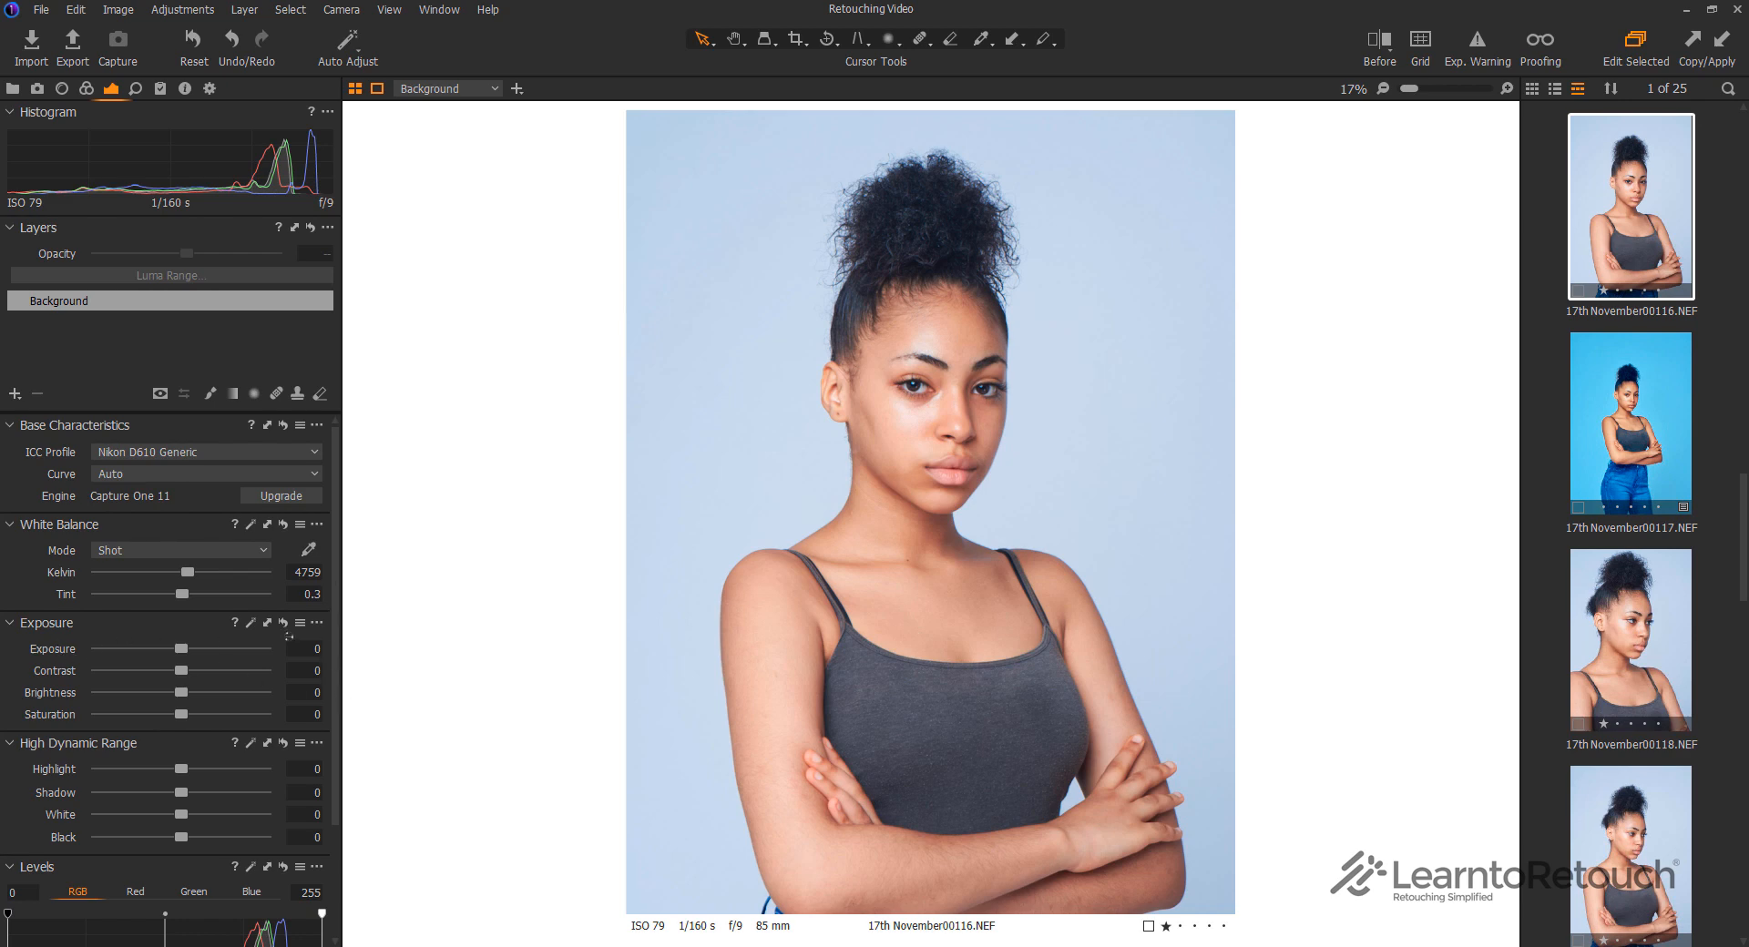
Try raising exposure, contrast and brightness with saturation at 33, and reset the exposure adjustments
{"action": "left_click_drag", "start_coordinate": [334, 697], "coordinate": [343, 827]}
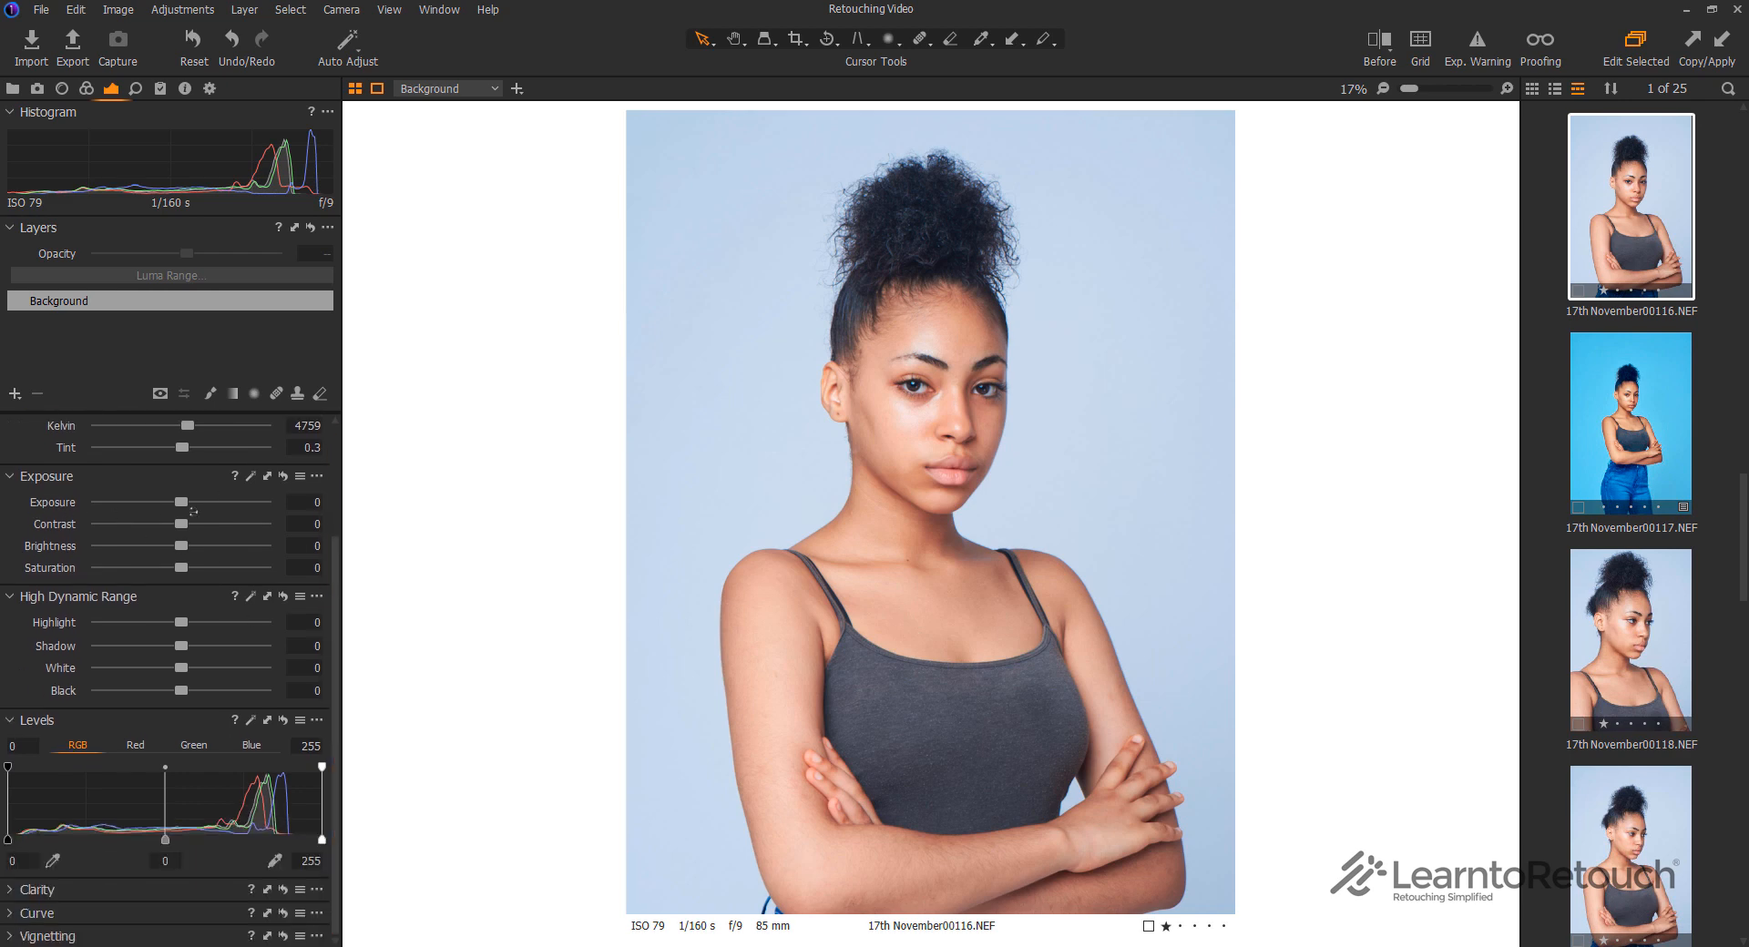
{"action": "mouse_move", "coordinate": [182, 502]}
{"action": "left_mouse_down"}
{"action": "mouse_move", "coordinate": [240, 510]}
{"action": "mouse_move", "coordinate": [195, 504]}
{"action": "mouse_move", "coordinate": [197, 525]}
{"action": "left_mouse_up"}
{"action": "left_click_drag", "start_coordinate": [182, 546], "coordinate": [210, 568]}
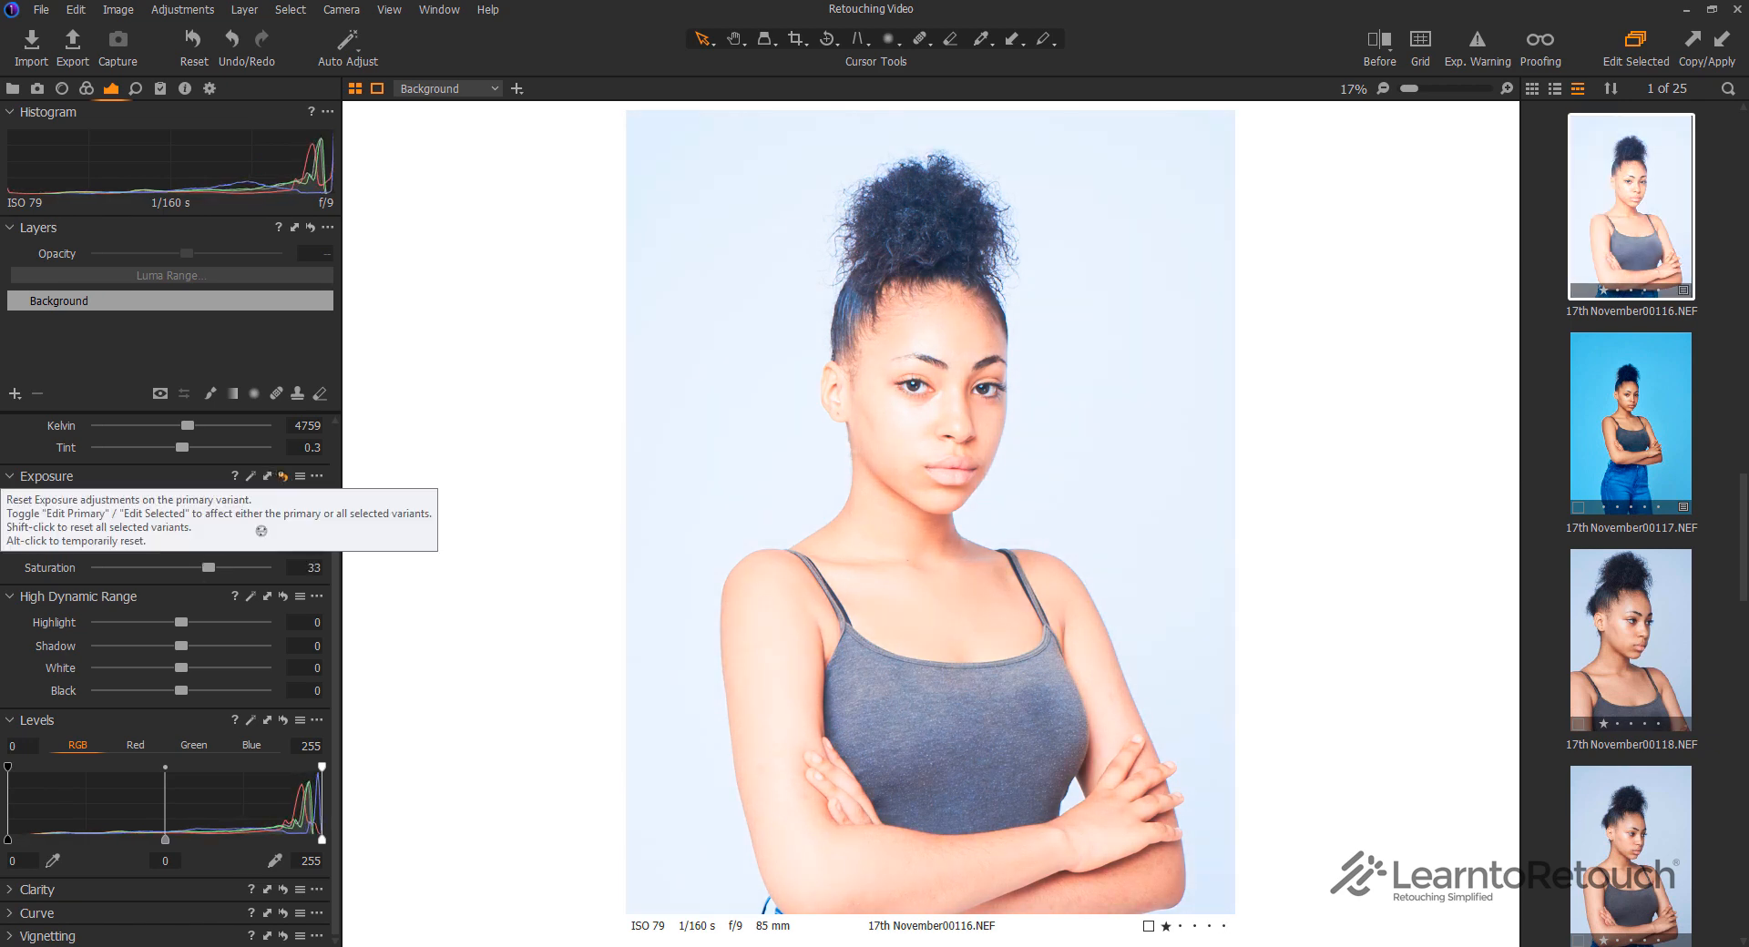
{"action": "left_click", "coordinate": [278, 475]}
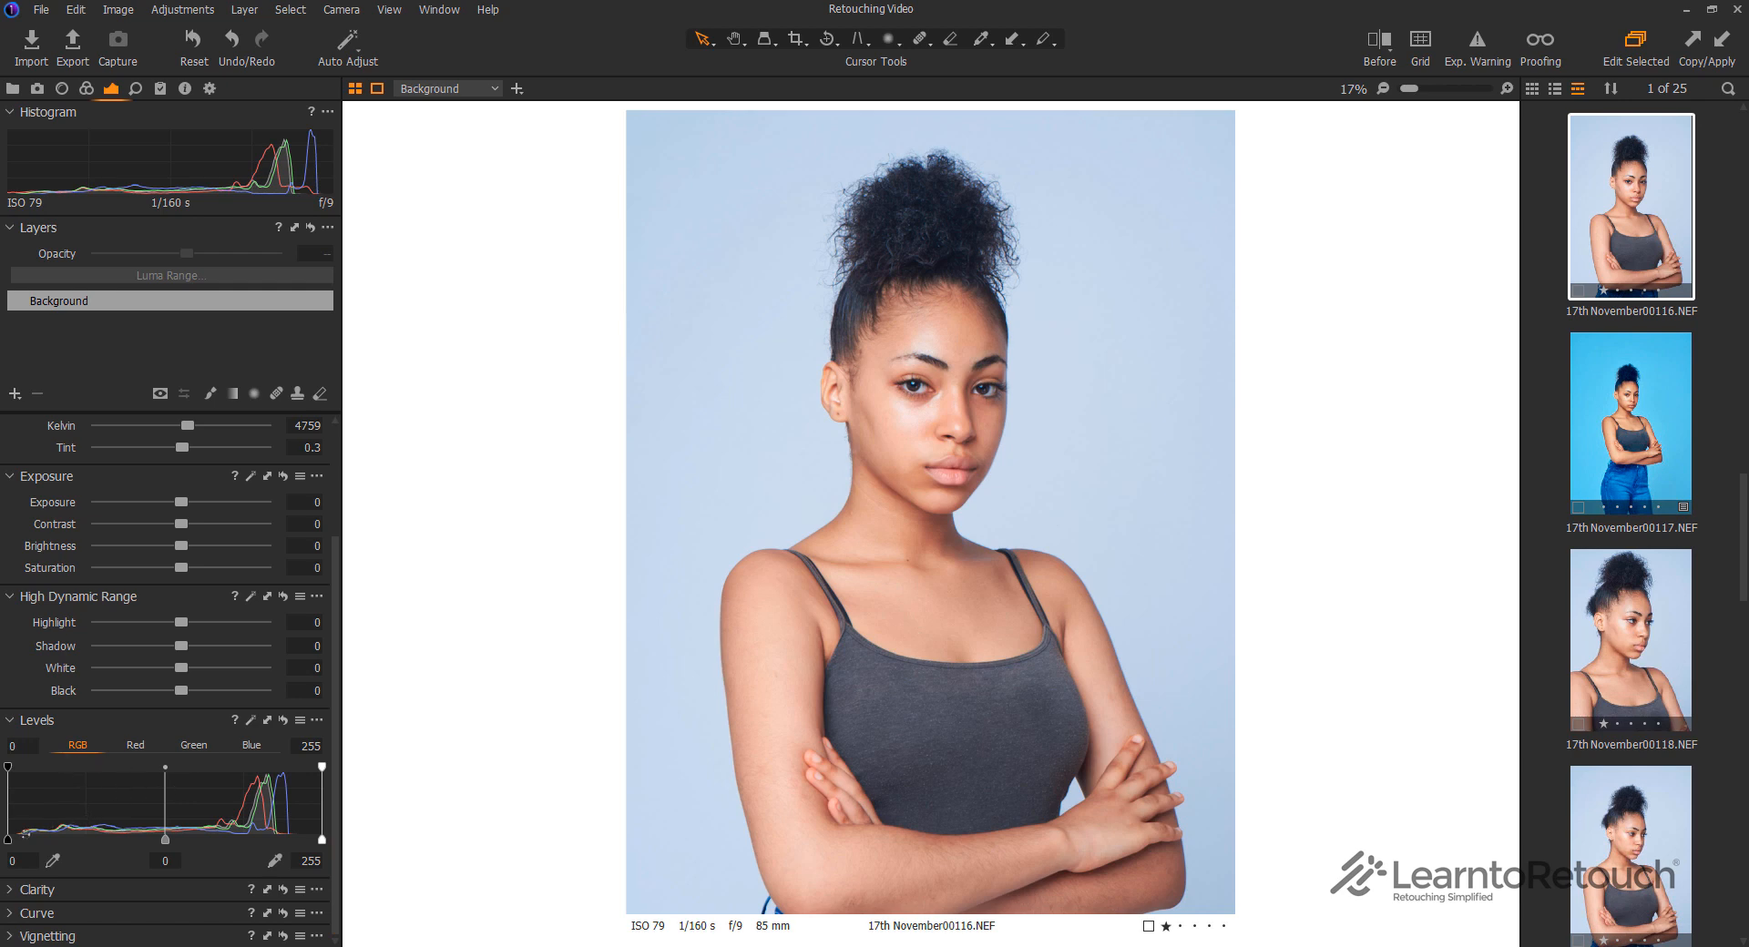
Try moving the black and white points in Levels, returning them to 0 and 255
{"action": "mouse_move", "coordinate": [8, 839]}
{"action": "left_mouse_down"}
{"action": "mouse_move", "coordinate": [70, 839]}
{"action": "mouse_move", "coordinate": [8, 839]}
{"action": "left_mouse_up"}
{"action": "mouse_move", "coordinate": [323, 839]}
{"action": "left_mouse_down"}
{"action": "mouse_move", "coordinate": [260, 839]}
{"action": "mouse_move", "coordinate": [322, 839]}
{"action": "left_mouse_up"}
Try a clarity of 60 with the Natural method, and reset the clarity adjustments
{"action": "left_click", "coordinate": [32, 893]}
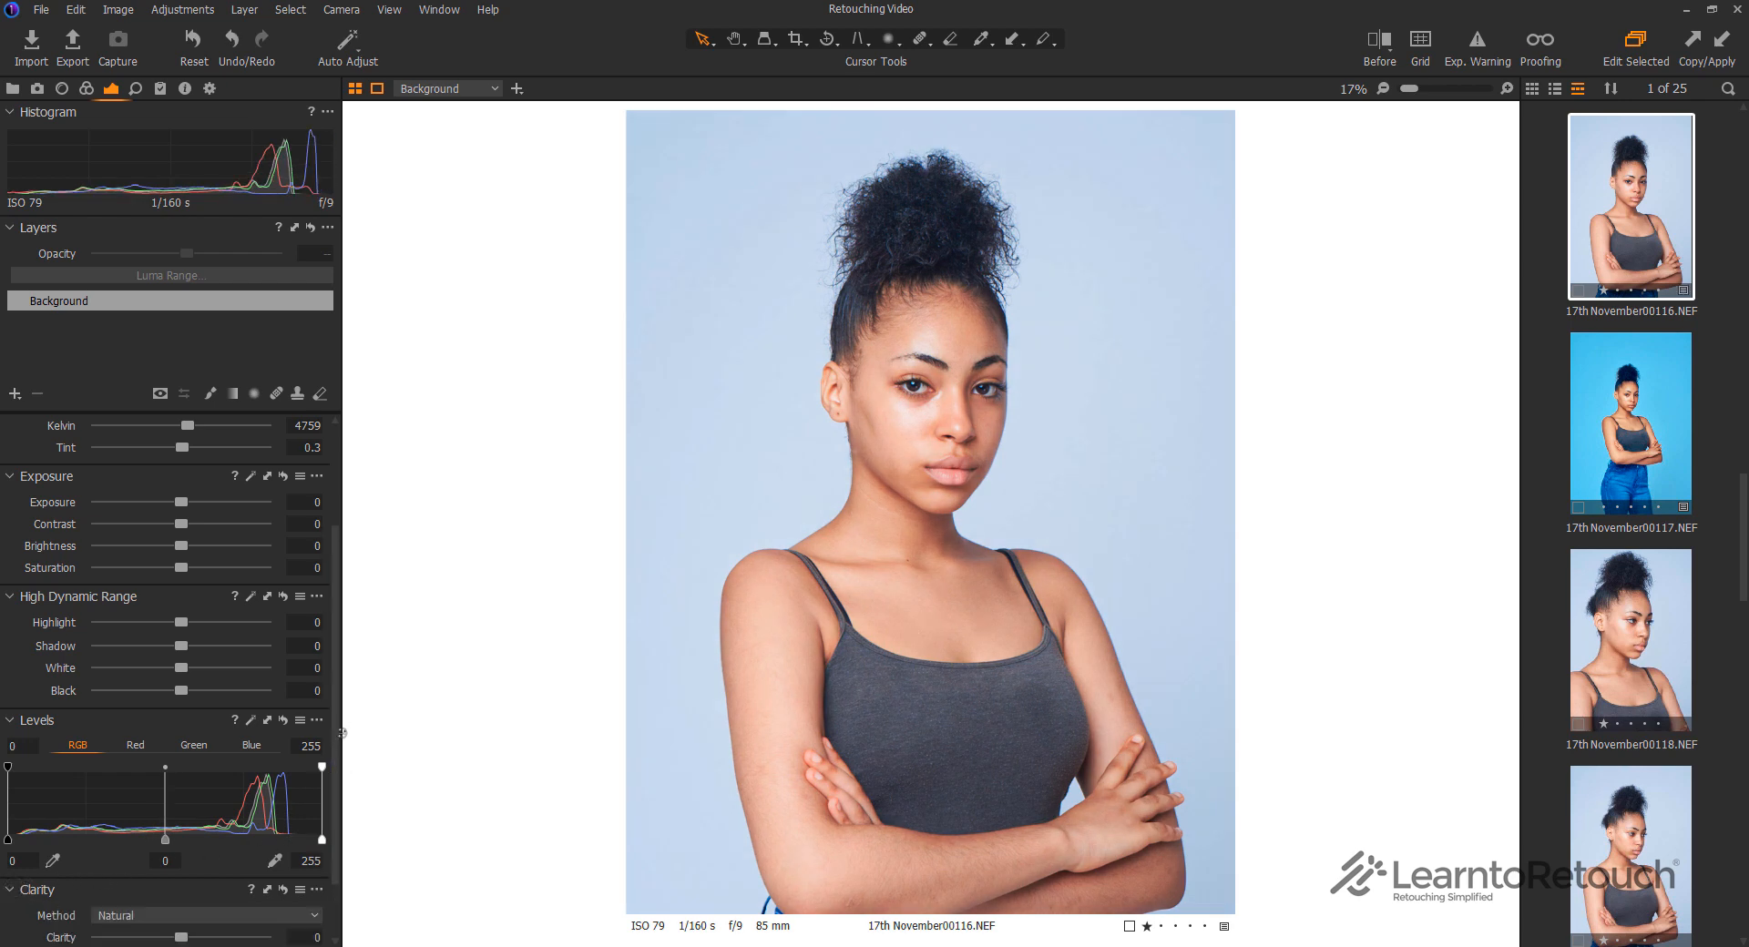
{"action": "scroll", "coordinate": [335, 733], "scroll_direction": "down", "scroll_amount": 2}
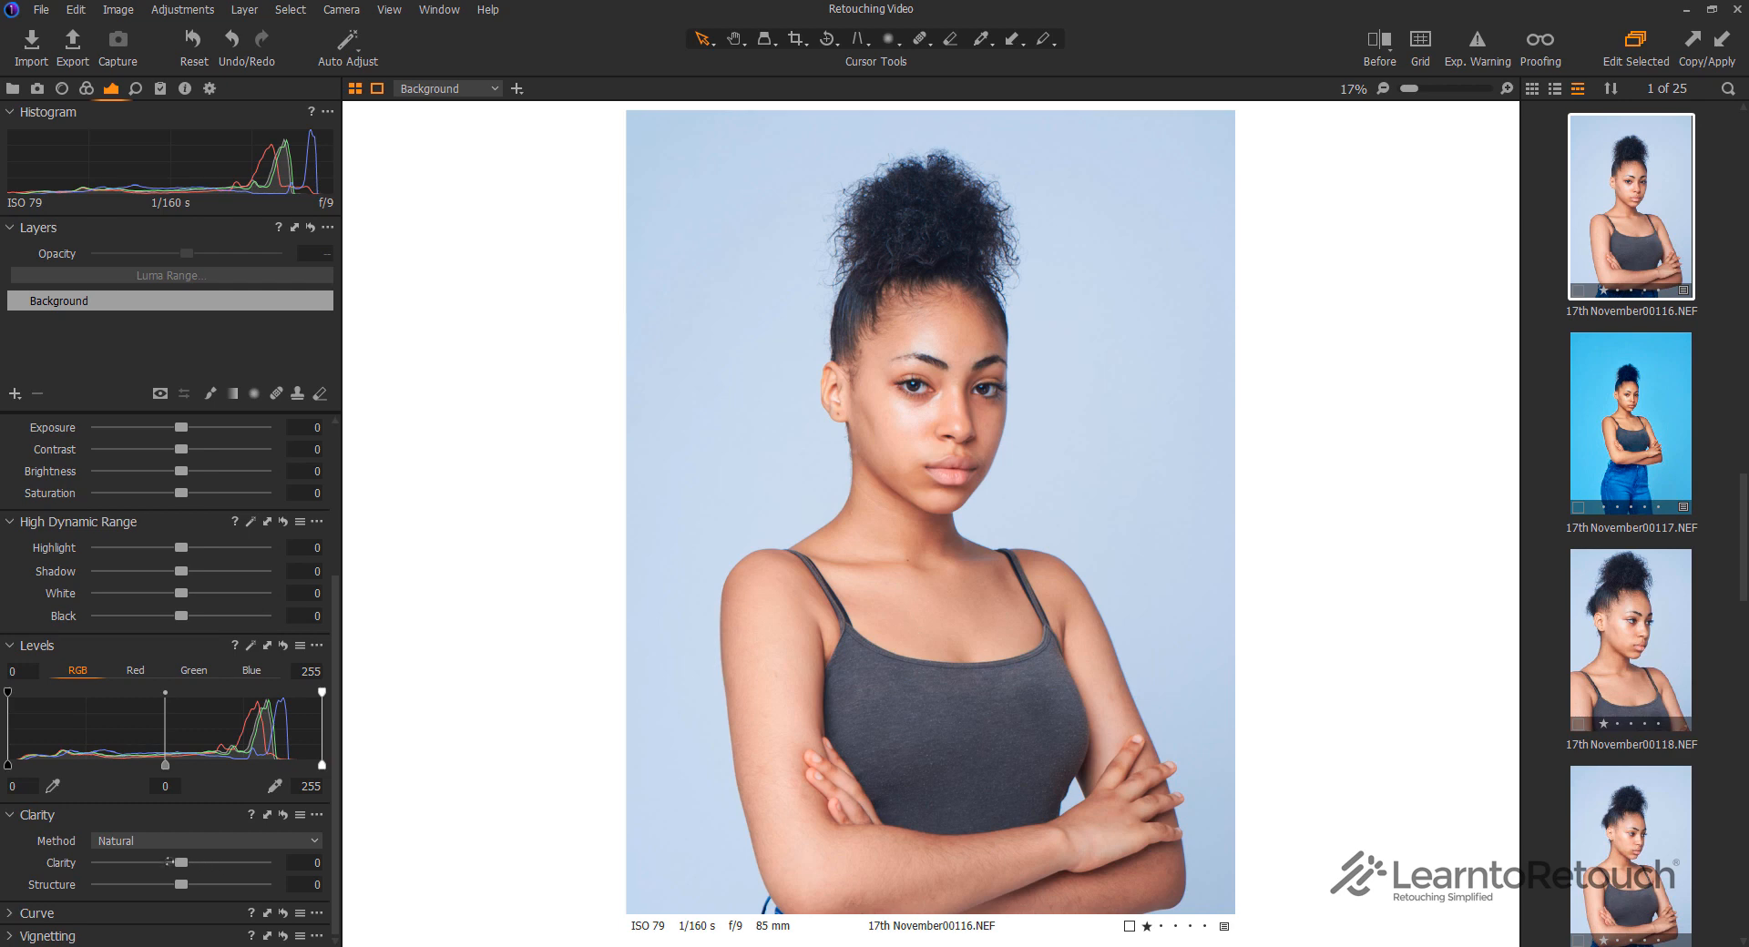
{"action": "left_click_drag", "start_coordinate": [181, 863], "coordinate": [231, 863]}
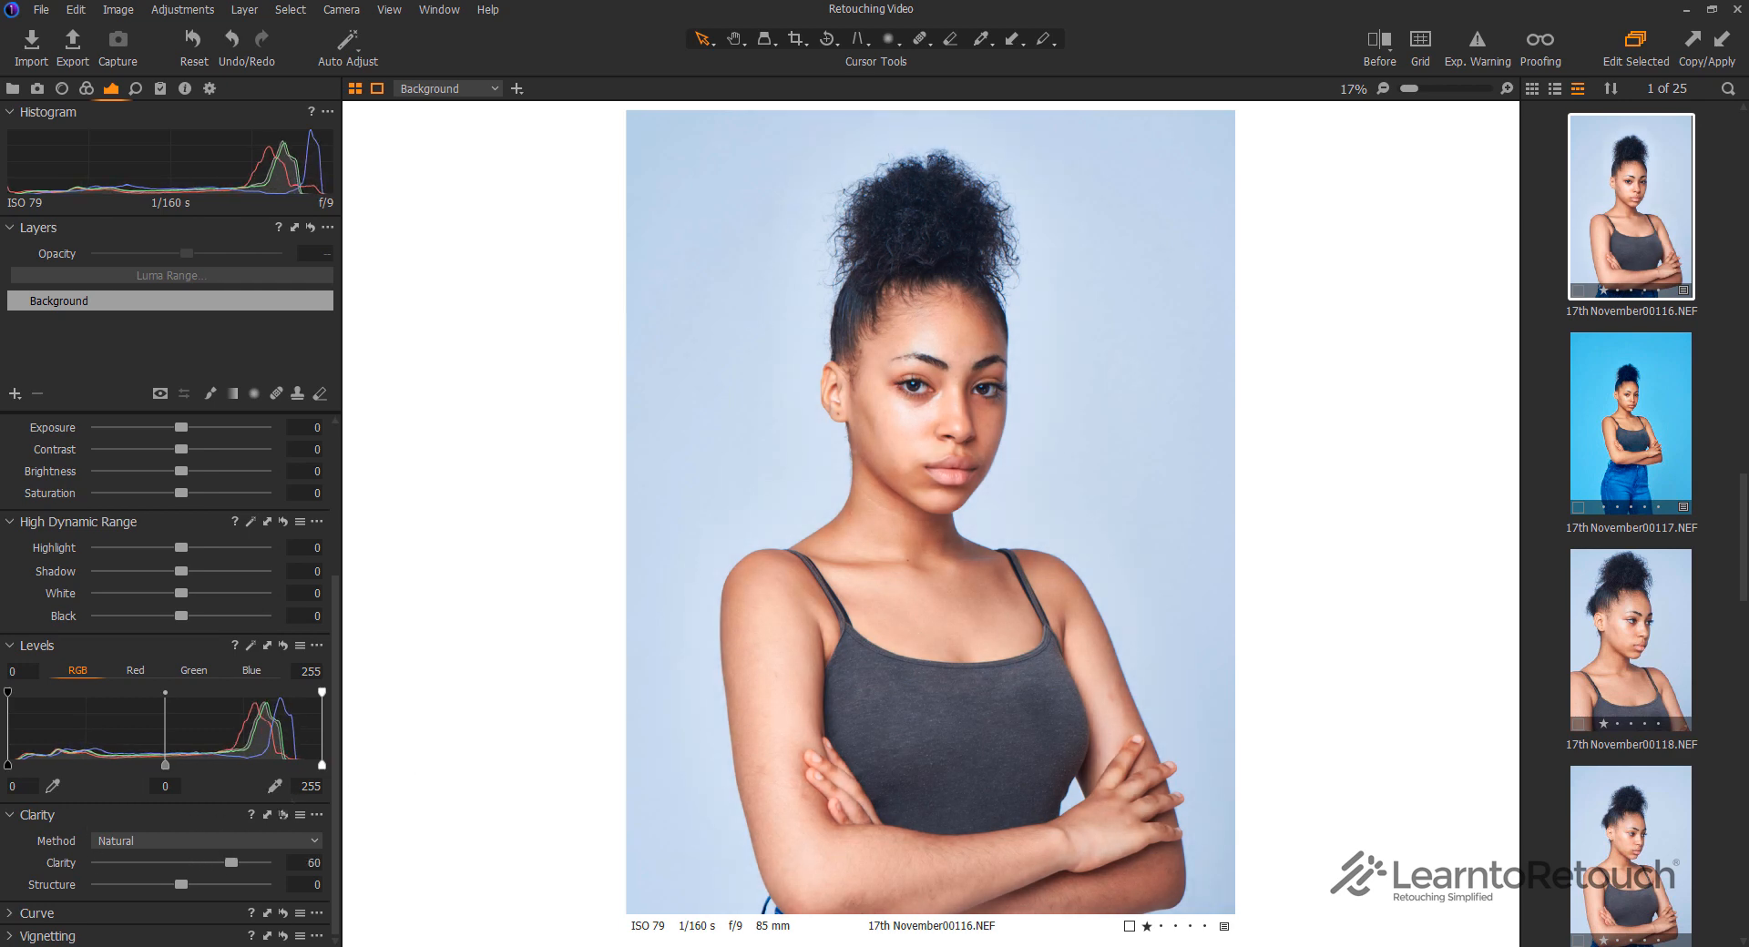
{"action": "left_click", "coordinate": [283, 815]}
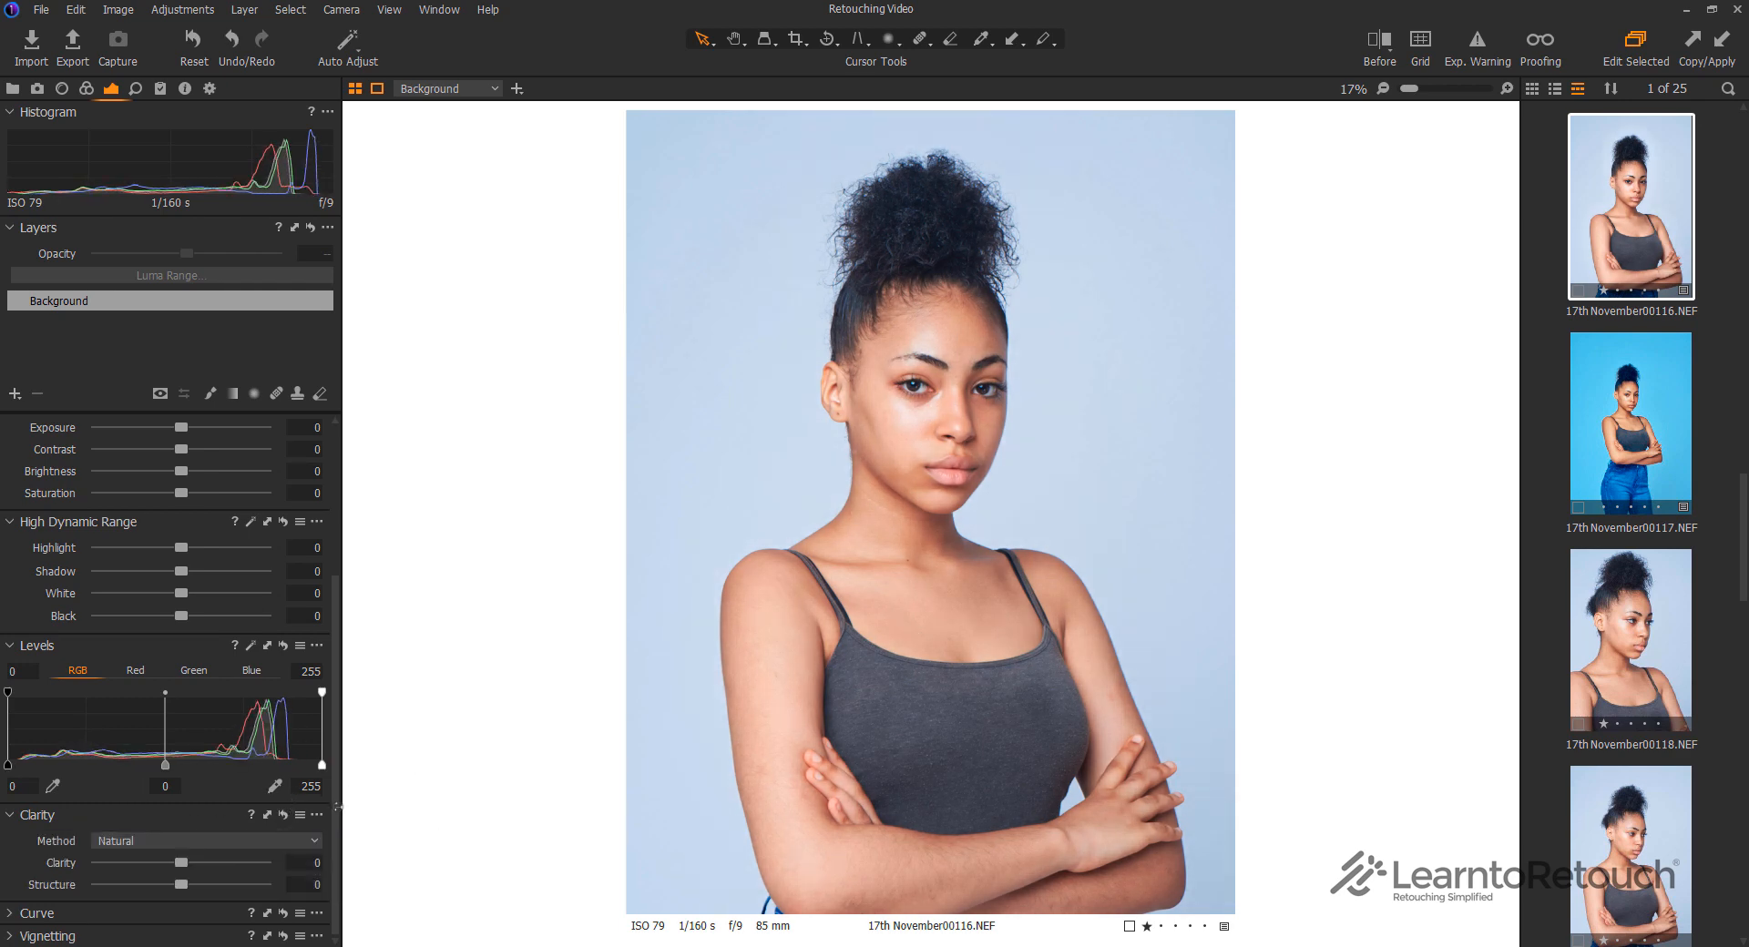
Expand the Curve settings and set the vignetting amount to 3.09
{"action": "left_click", "coordinate": [51, 913]}
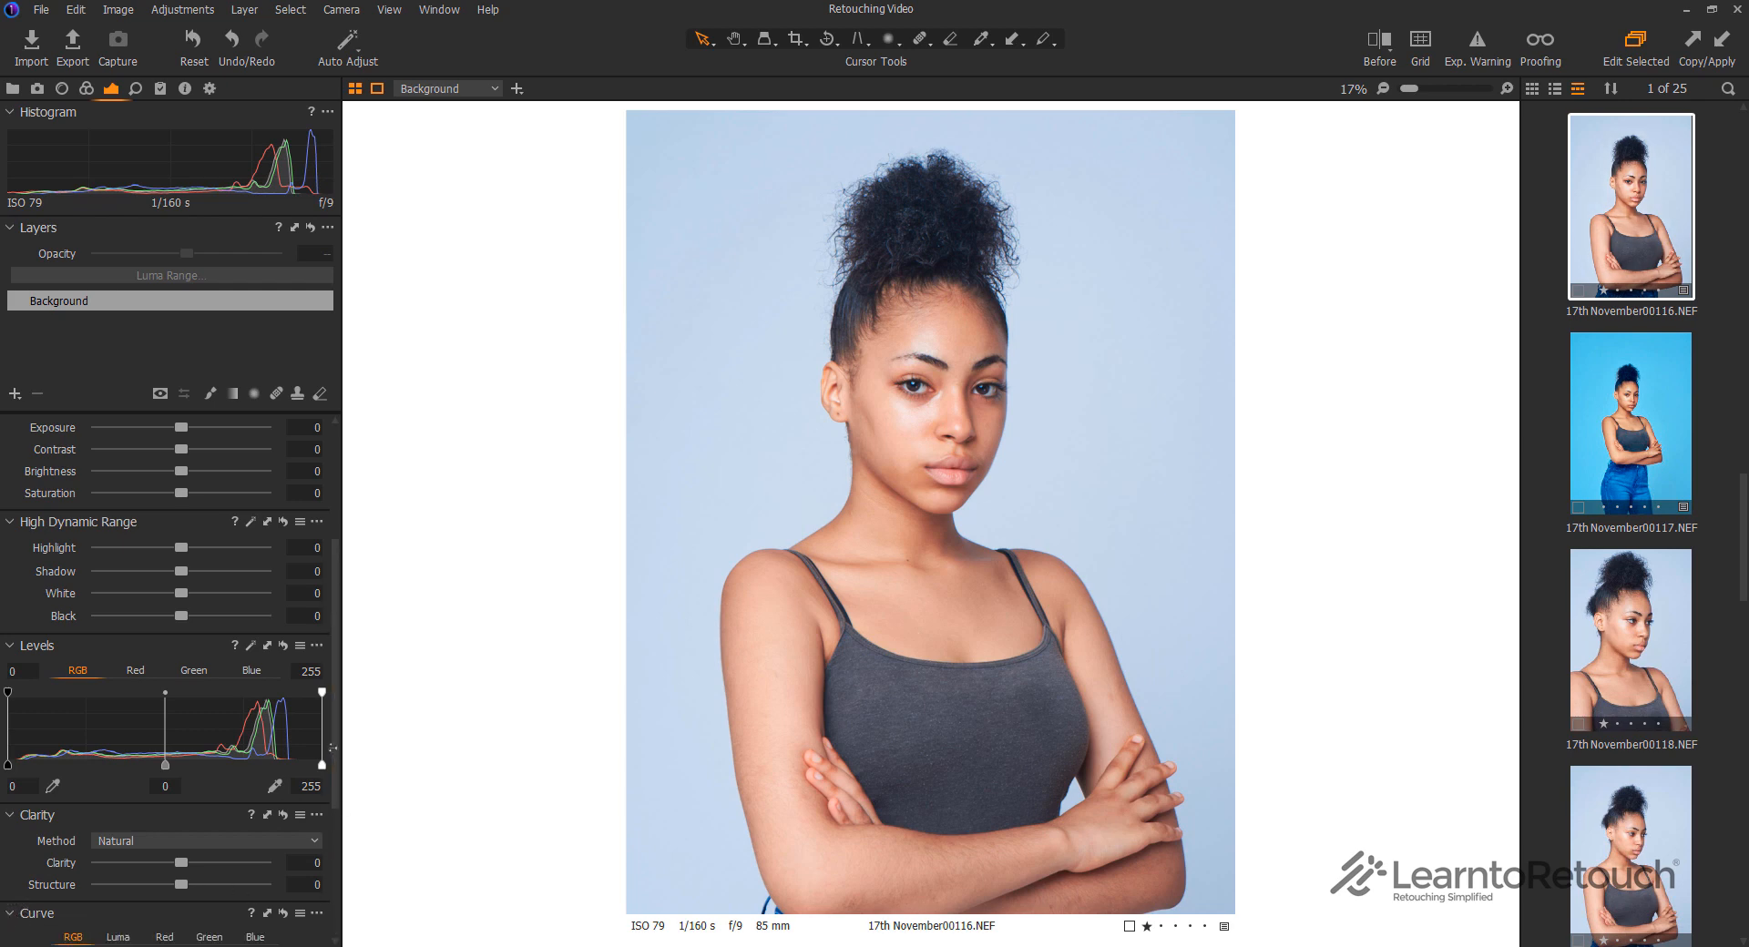
{"action": "left_click_drag", "start_coordinate": [333, 748], "coordinate": [350, 929]}
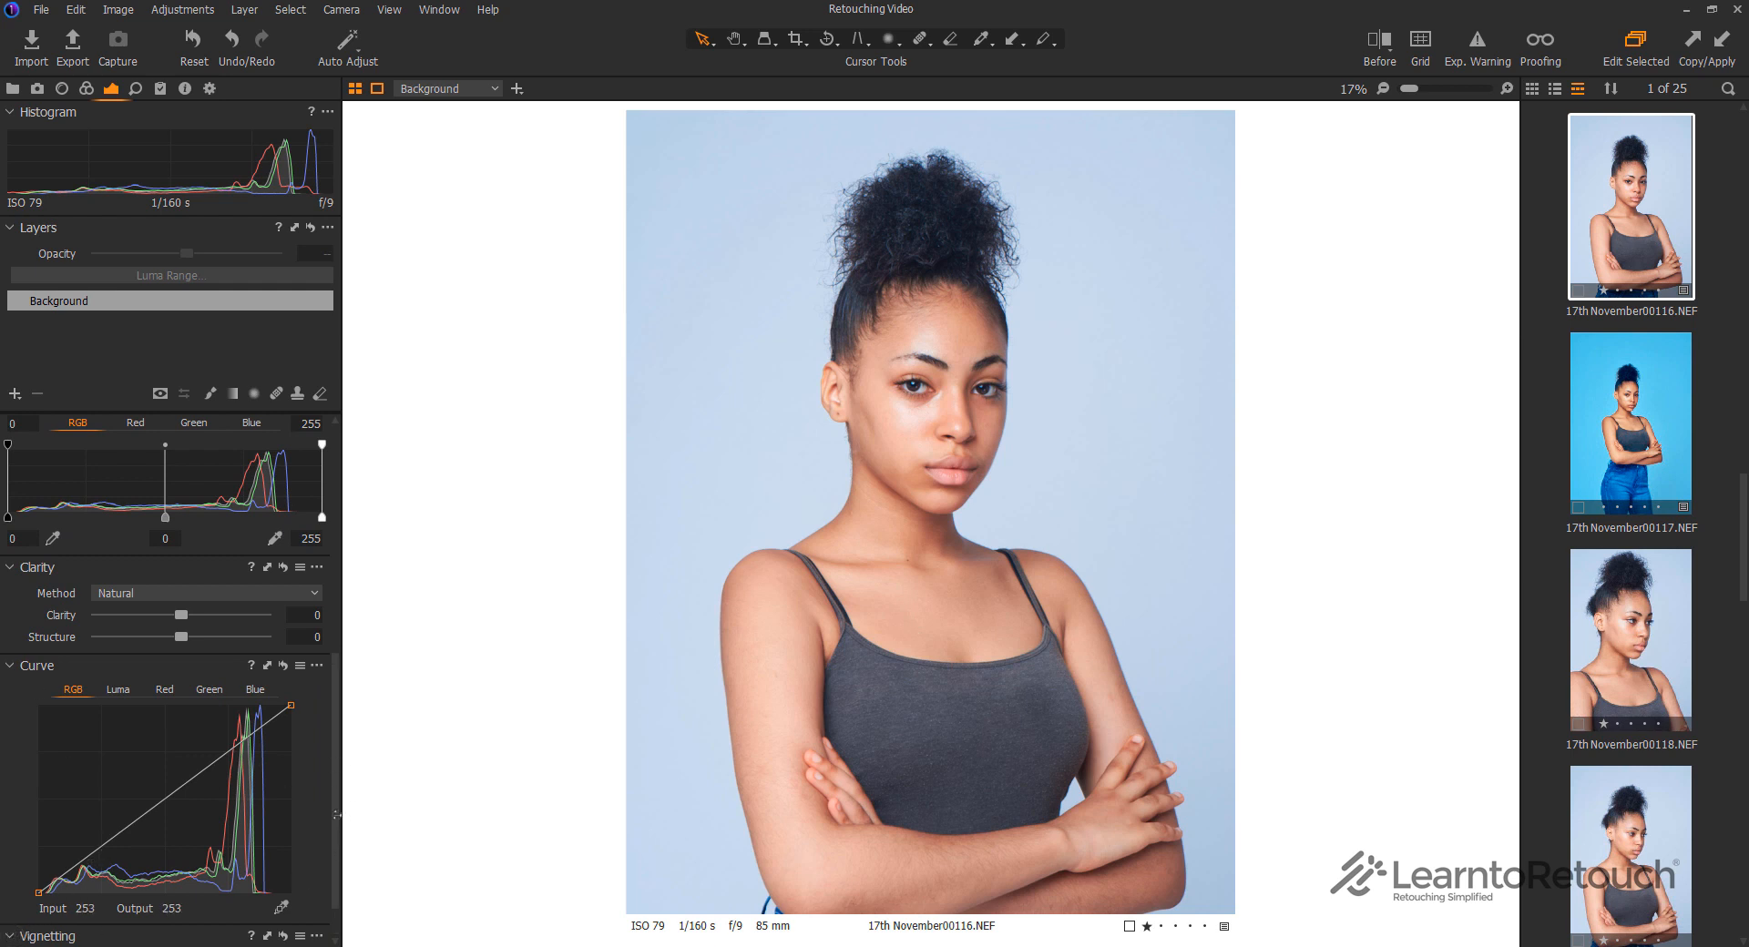
{"action": "scroll", "coordinate": [287, 920], "scroll_direction": "down", "scroll_amount": 1}
{"action": "left_click_drag", "start_coordinate": [181, 910], "coordinate": [246, 909]}
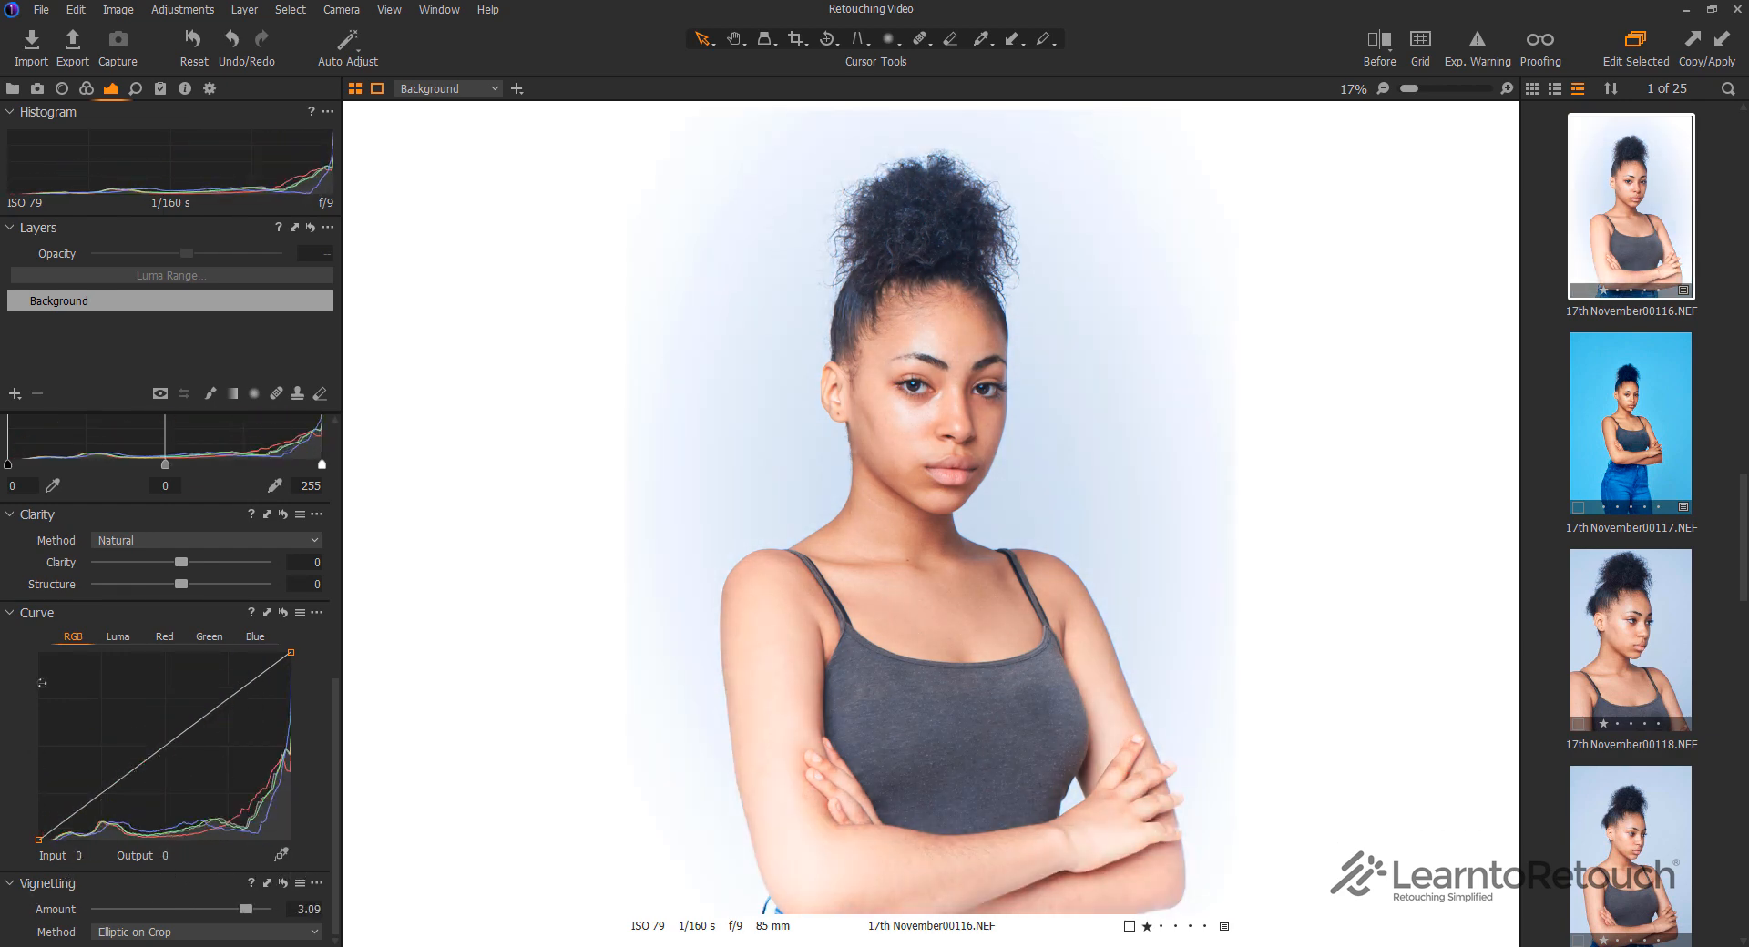
Reset the vignetting adjustment and review the exposure adjustments from Base Characteristics down to Vignetting
{"action": "left_click", "coordinate": [282, 883]}
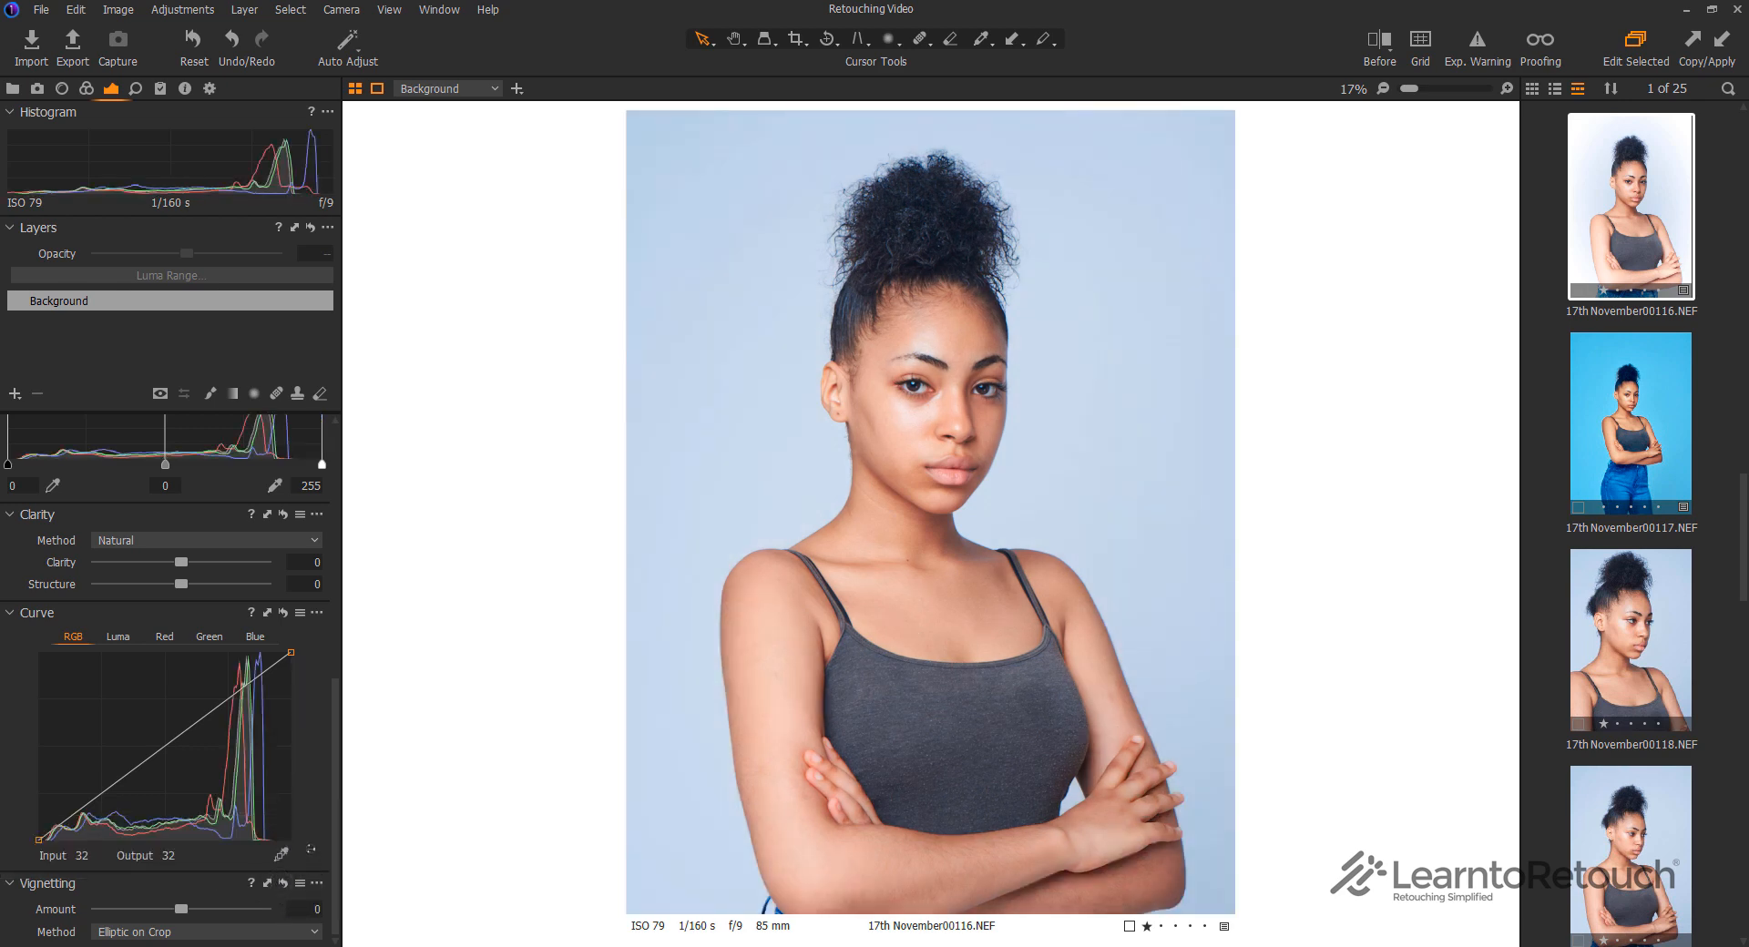
{"action": "scroll", "coordinate": [264, 638], "scroll_direction": "up", "scroll_amount": 3}
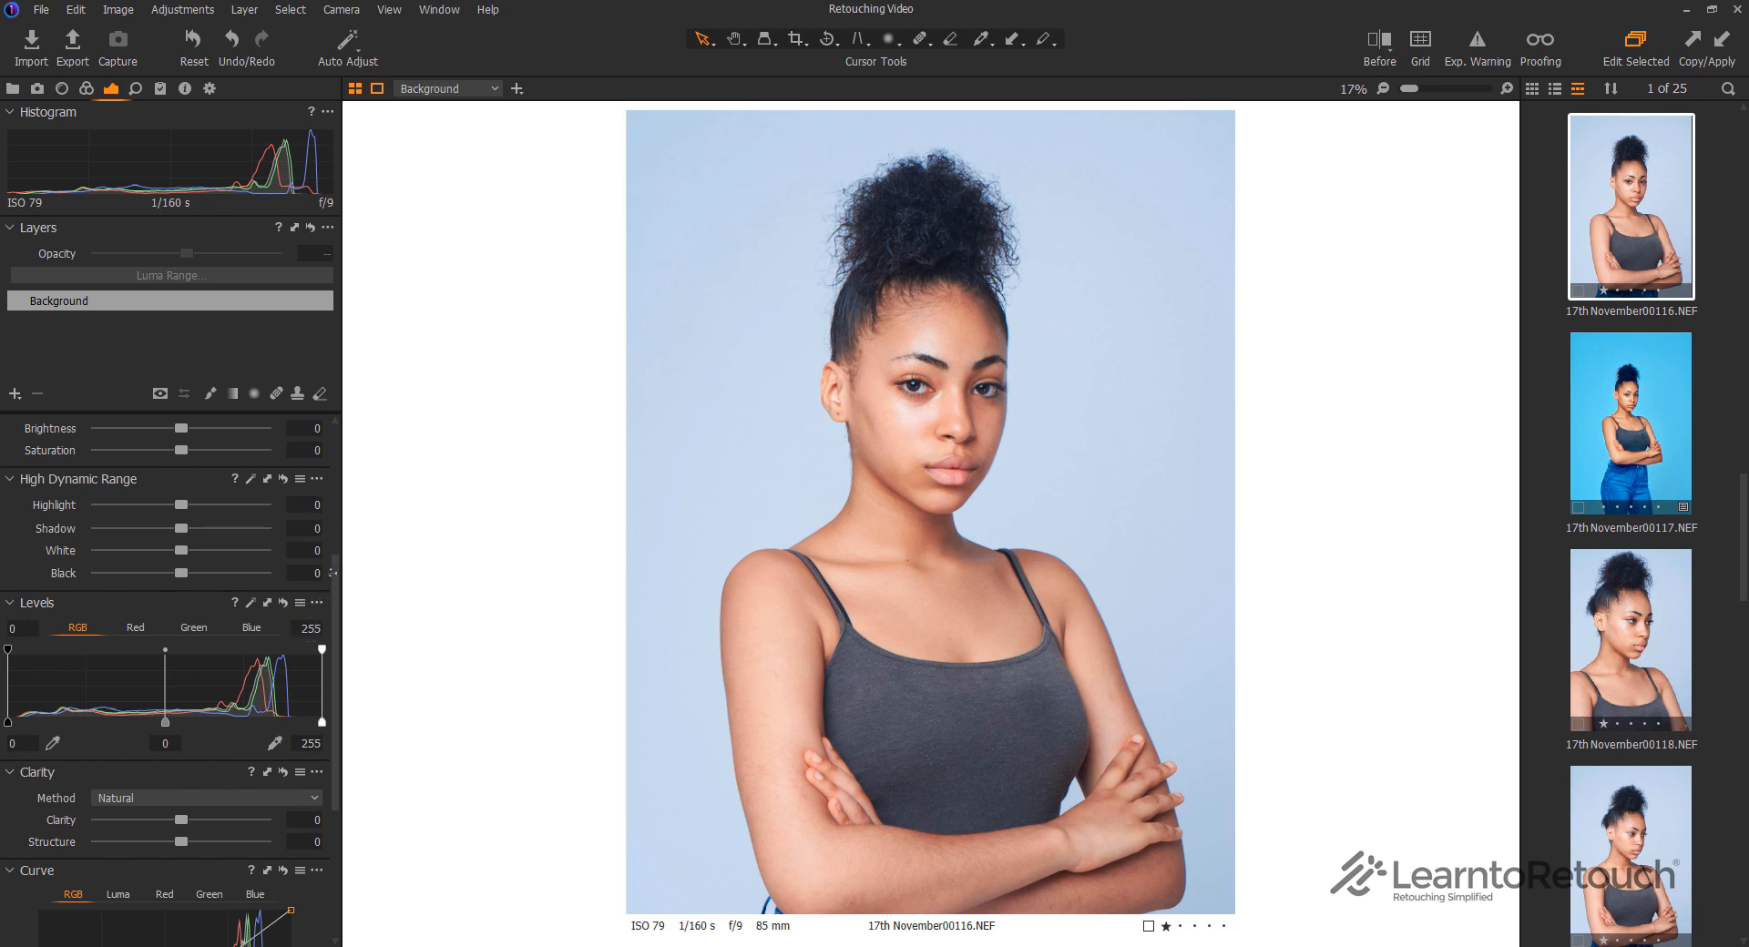
{"action": "scroll", "coordinate": [332, 573], "scroll_direction": "up", "scroll_amount": 3}
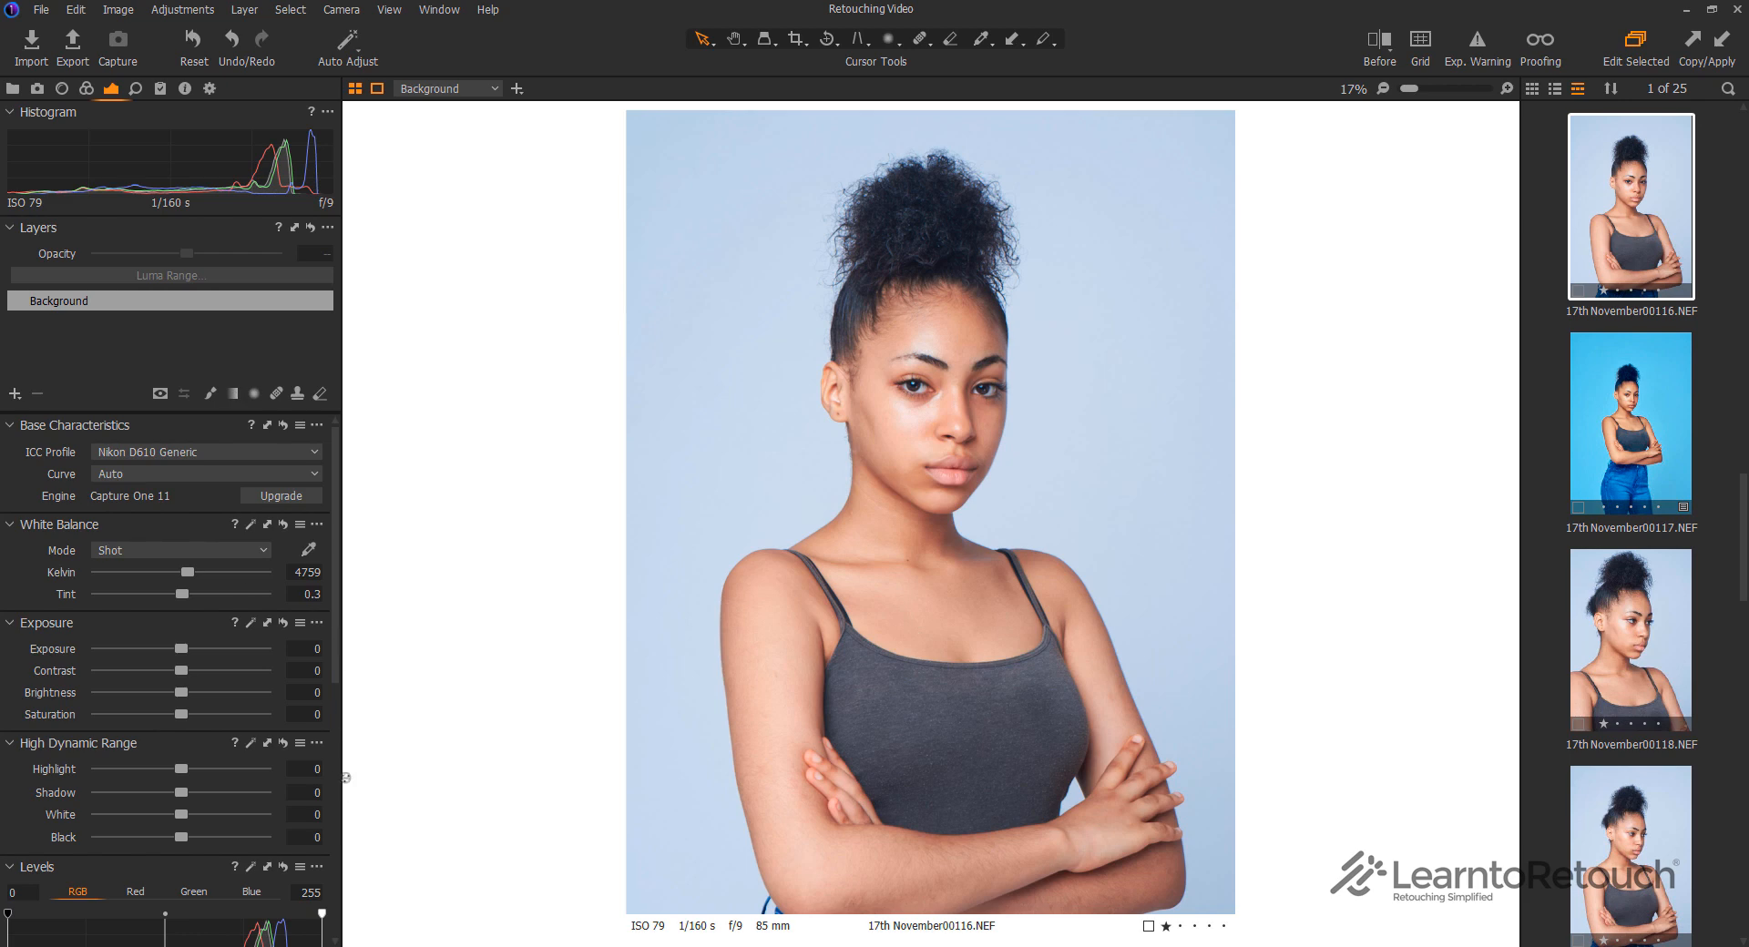
{"action": "scroll", "coordinate": [333, 645], "scroll_direction": "down", "scroll_amount": 5}
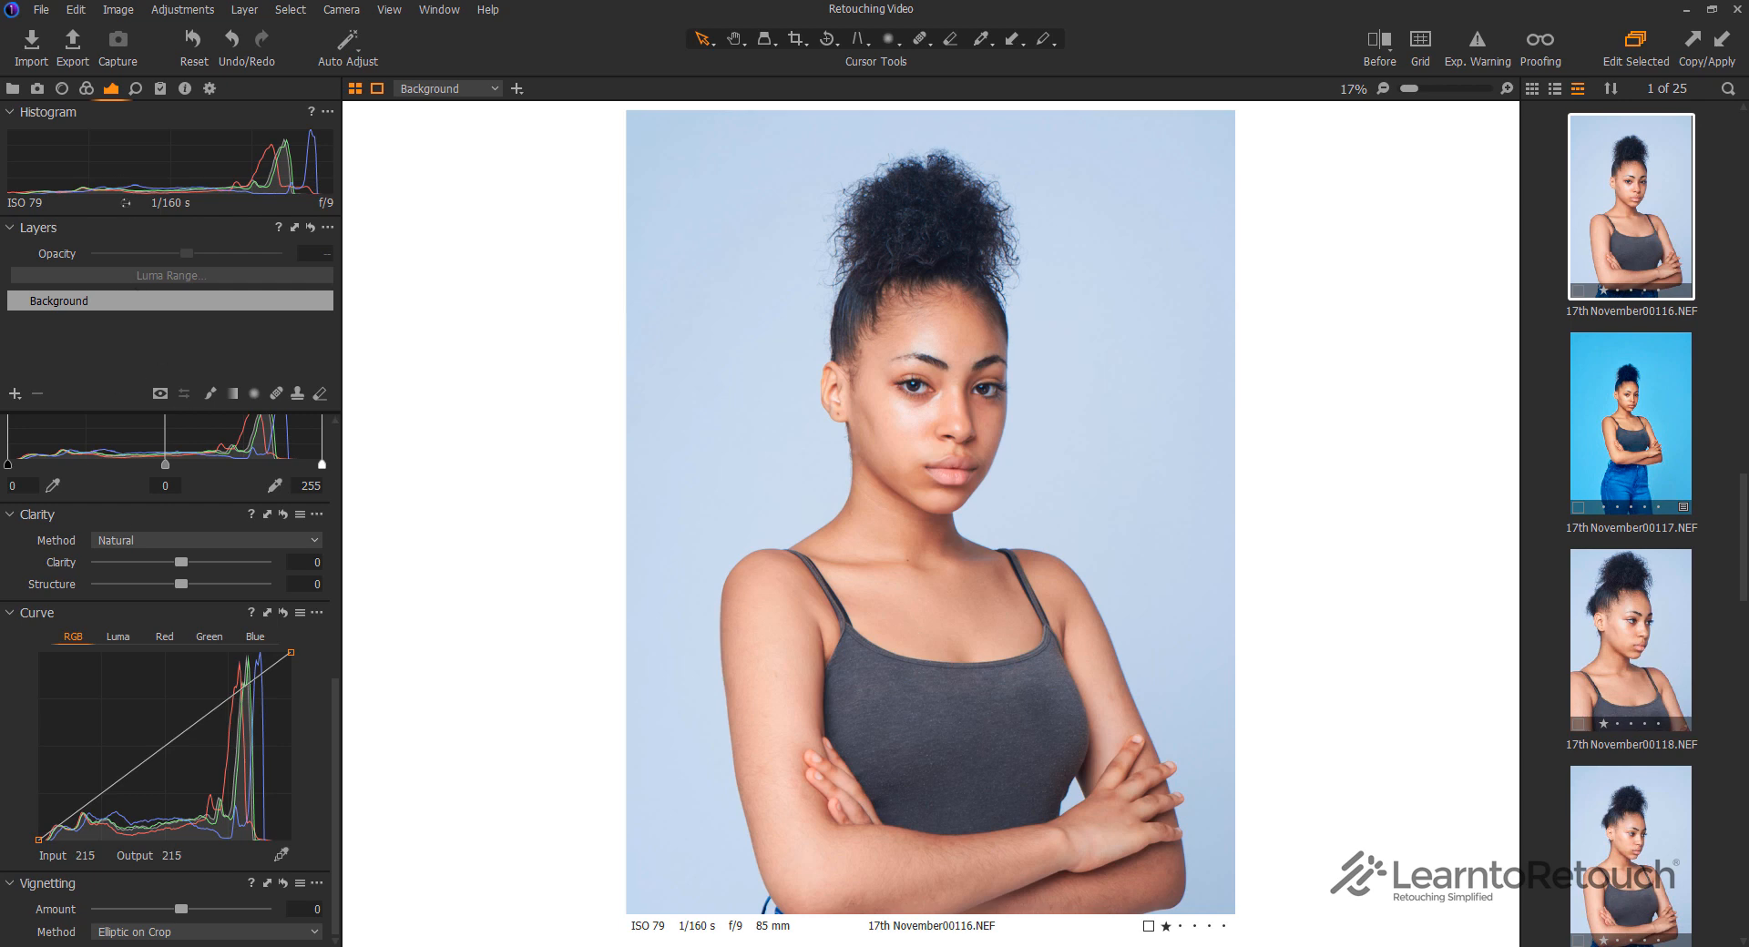
Switch to the Color tools and examine the Base Characteristics settings and its tool options, leaving it collapsed
{"action": "left_click", "coordinate": [87, 88]}
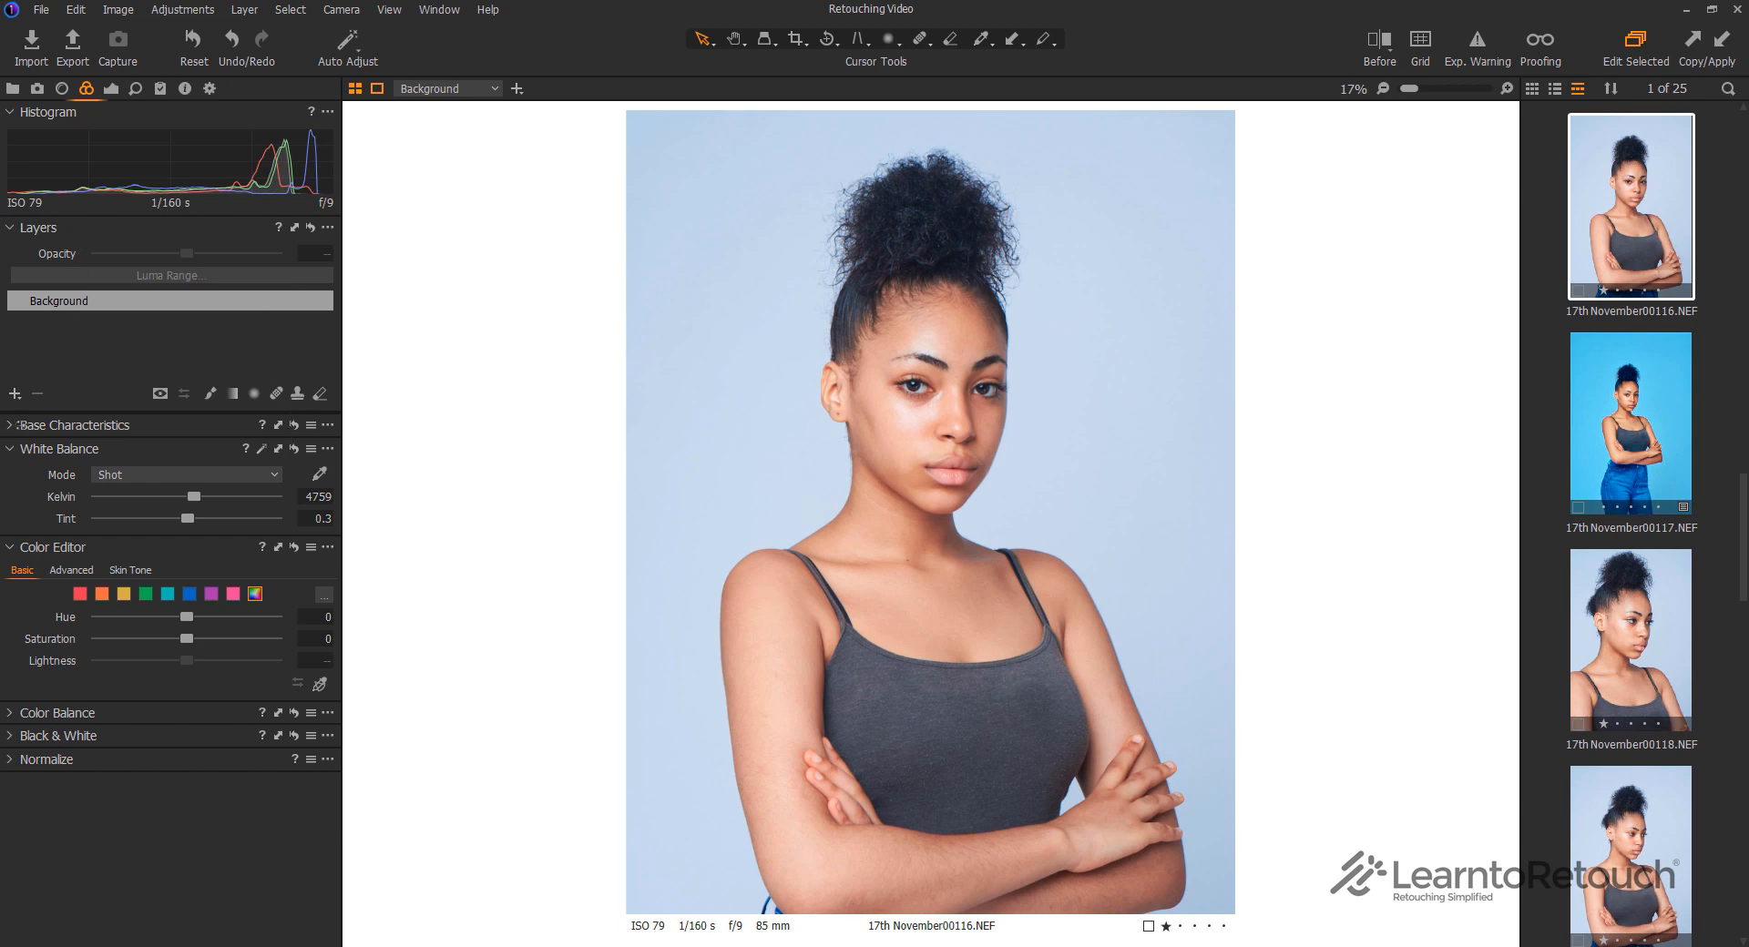
{"action": "left_click", "coordinate": [18, 426]}
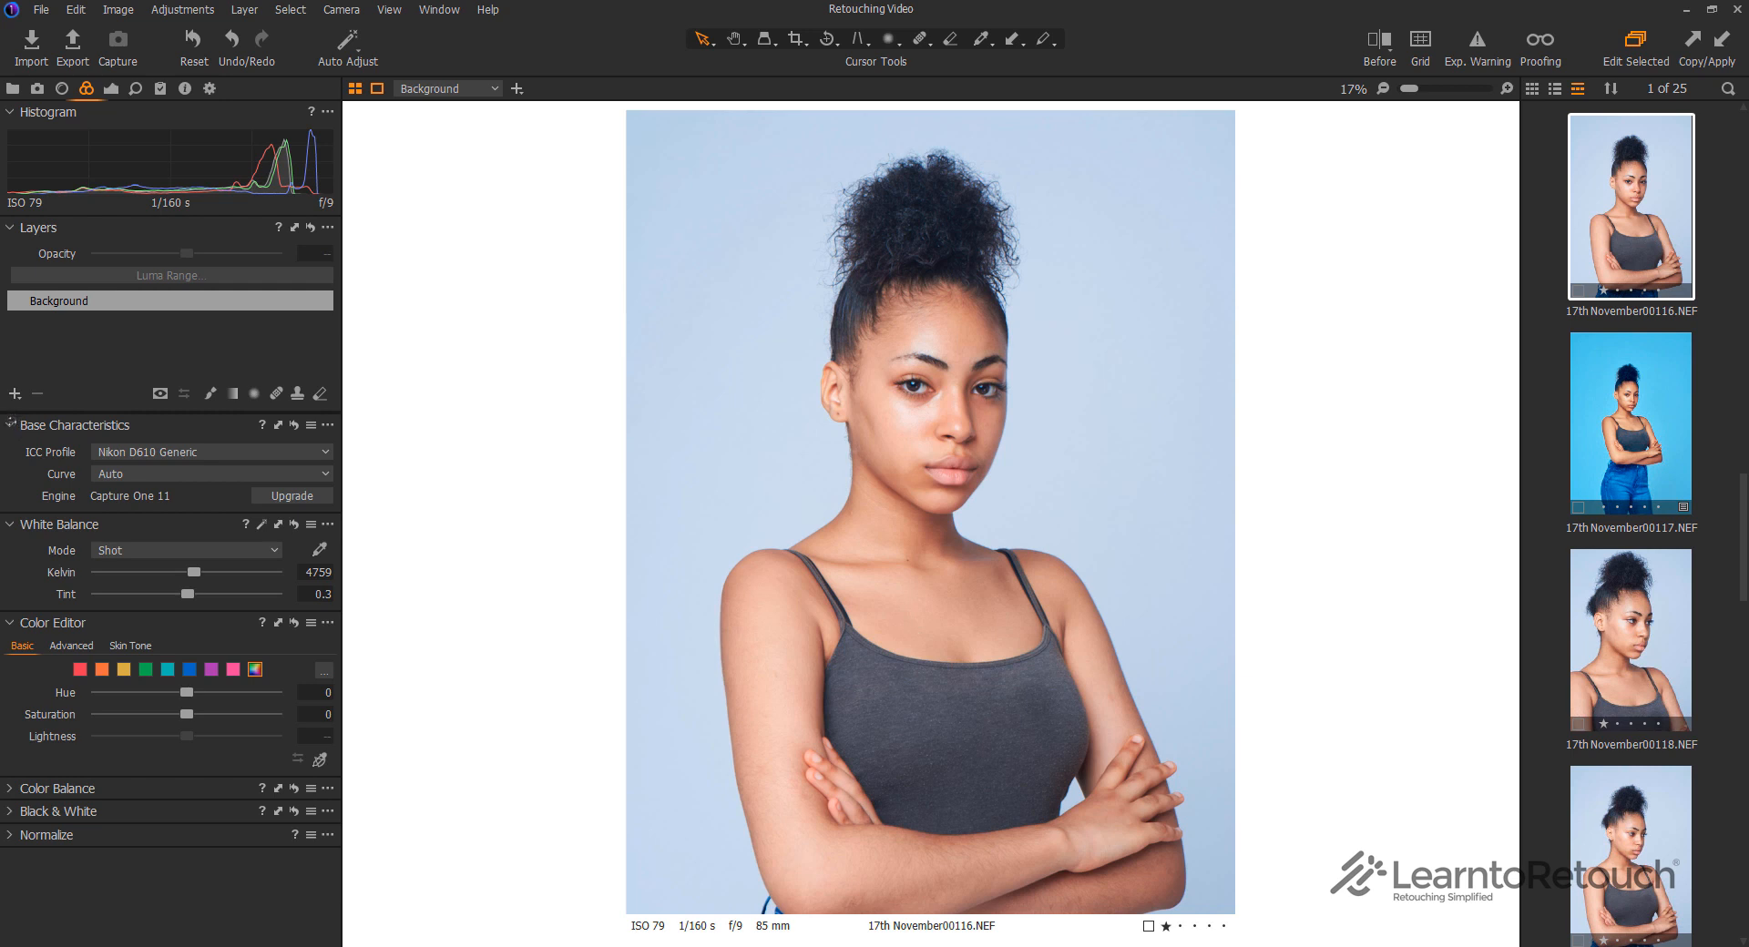
{"action": "left_click", "coordinate": [16, 424]}
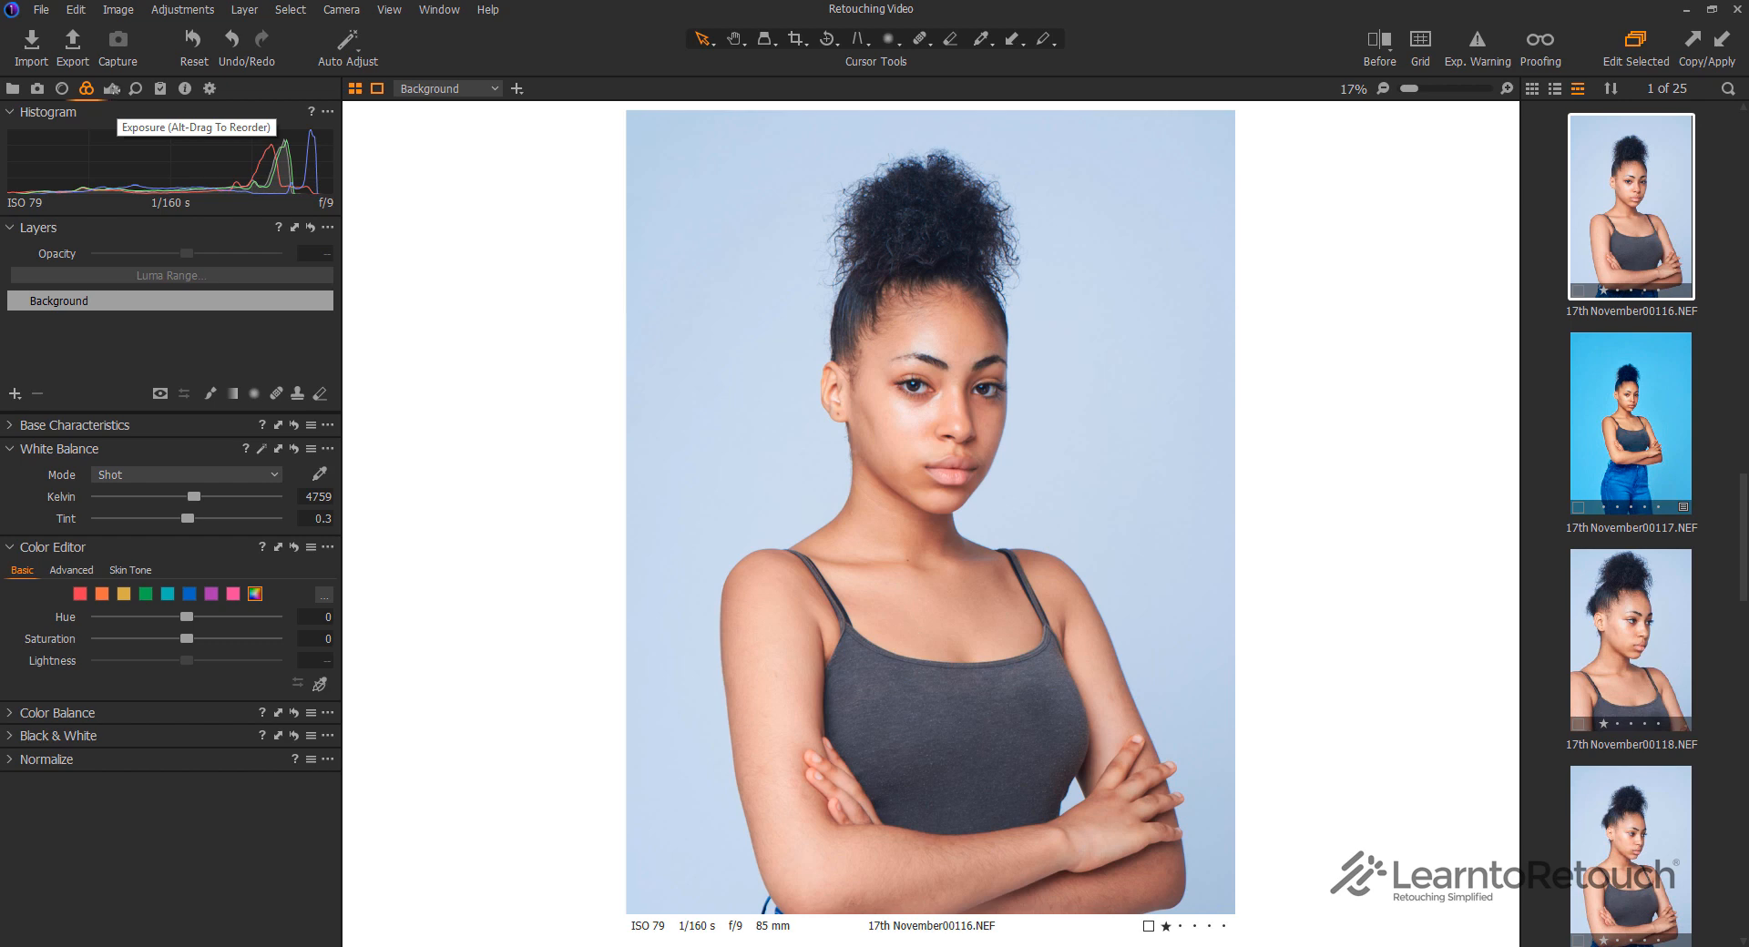
{"action": "left_click", "coordinate": [327, 448]}
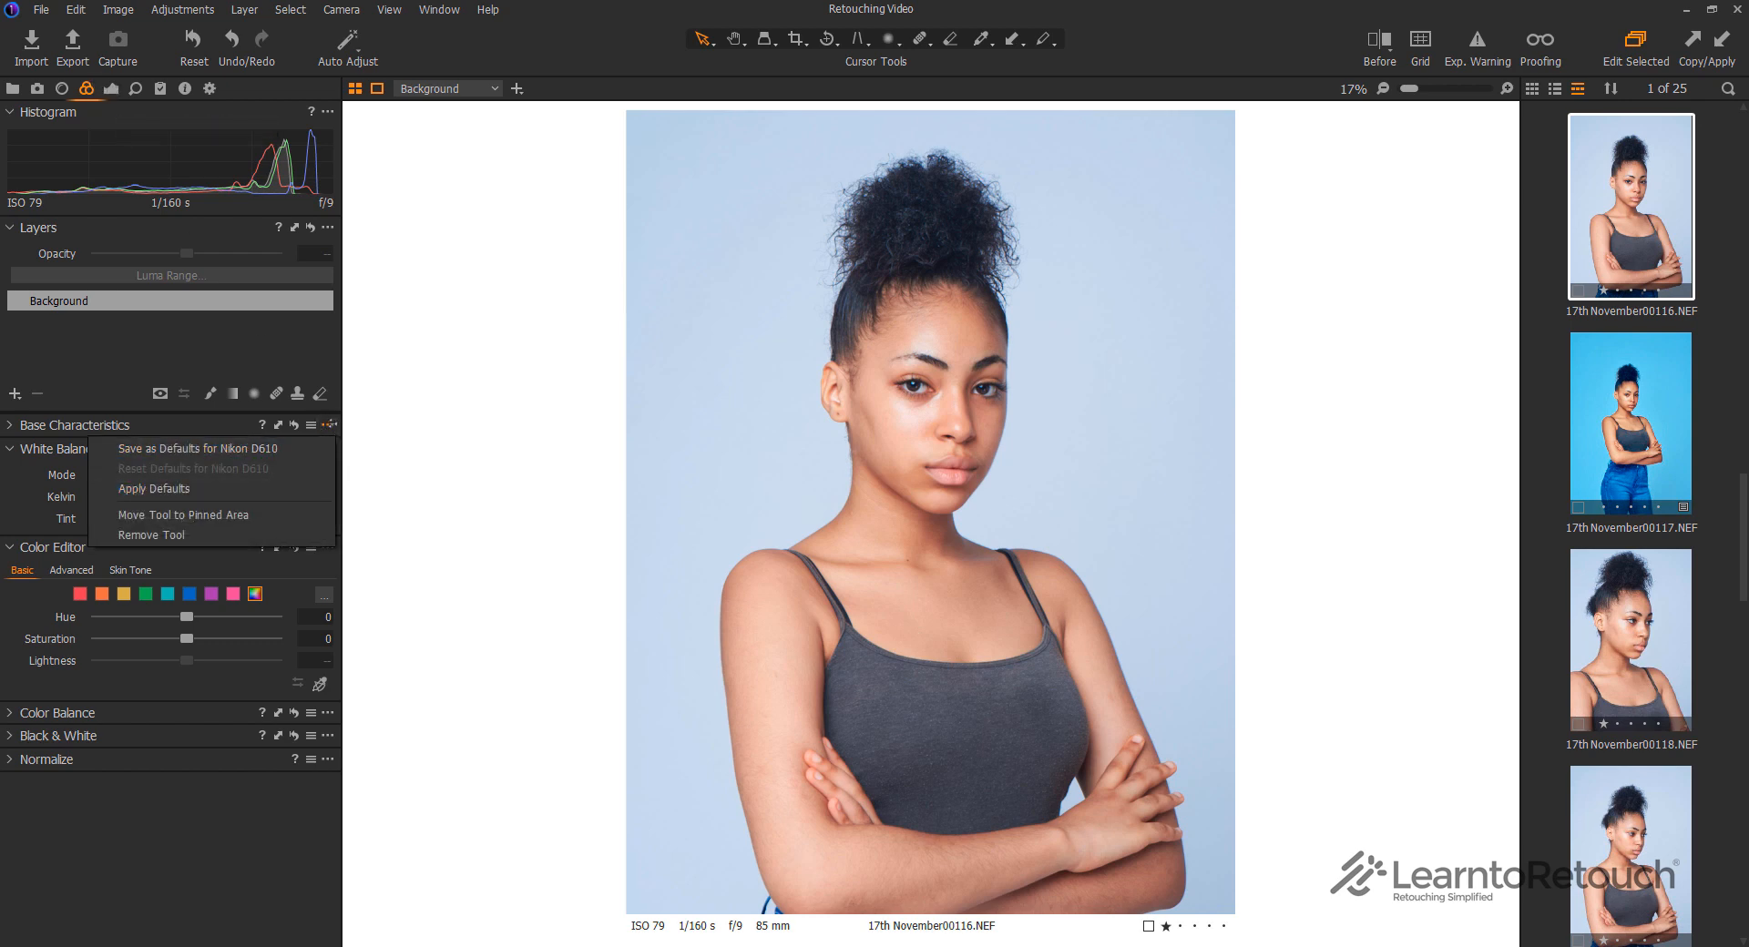
{"action": "left_click", "coordinate": [327, 448]}
{"action": "left_click", "coordinate": [327, 425]}
{"action": "left_click", "coordinate": [15, 425]}
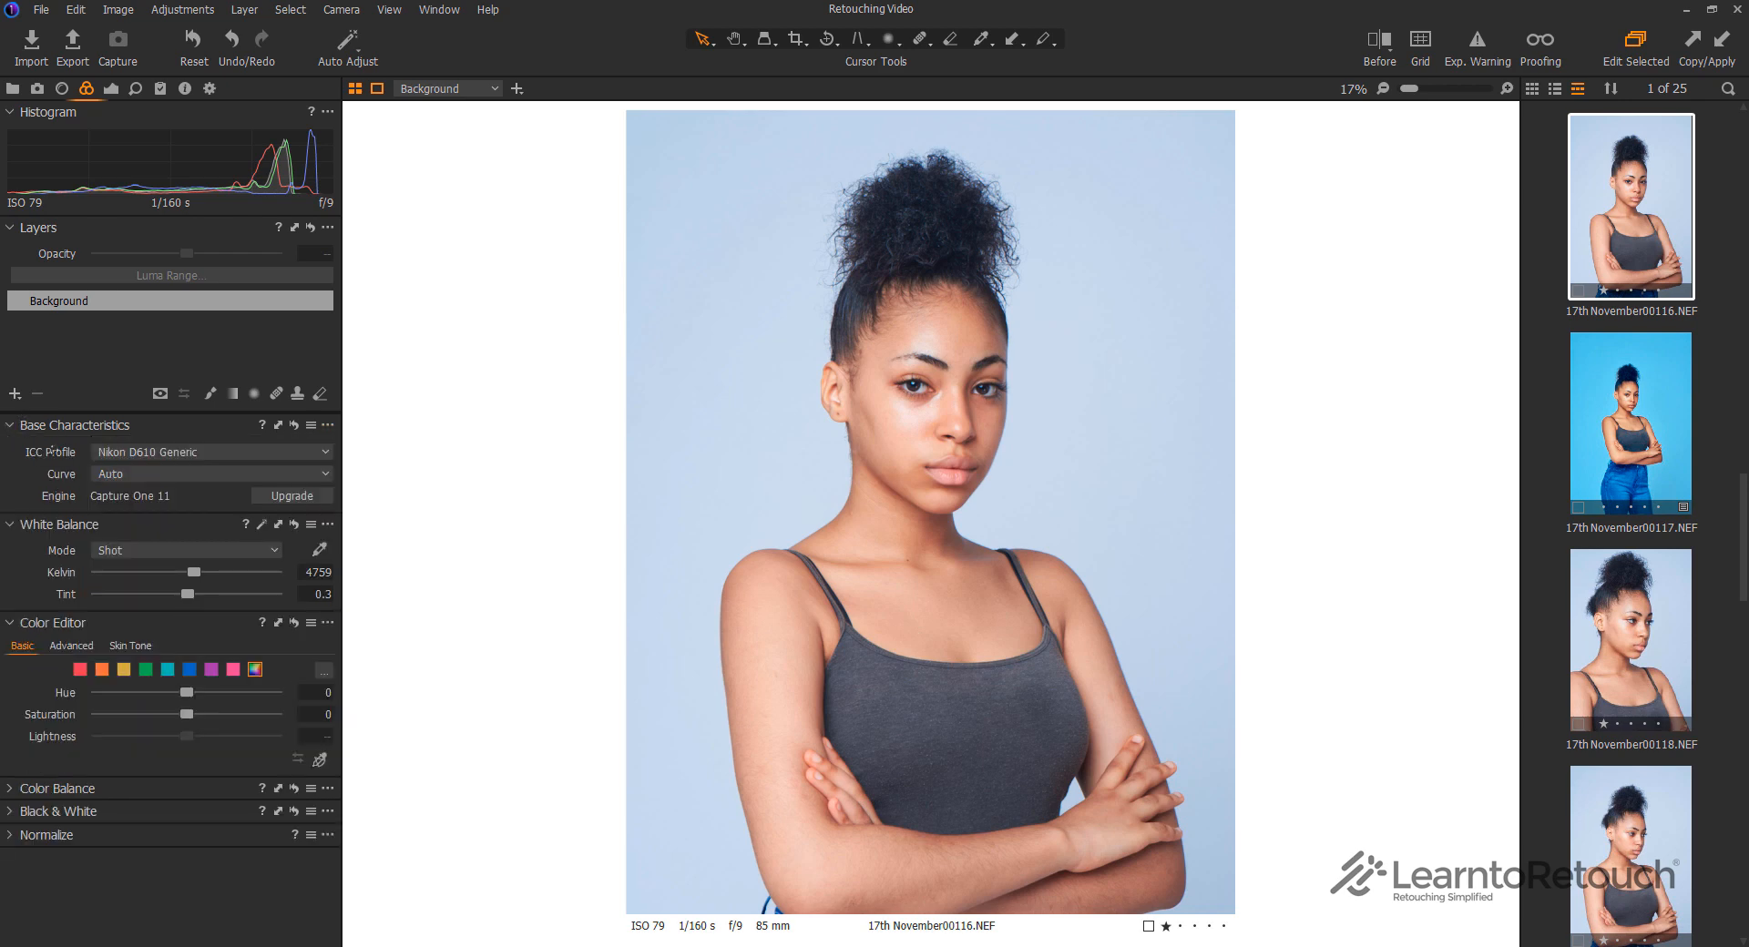
{"action": "left_click", "coordinate": [327, 423]}
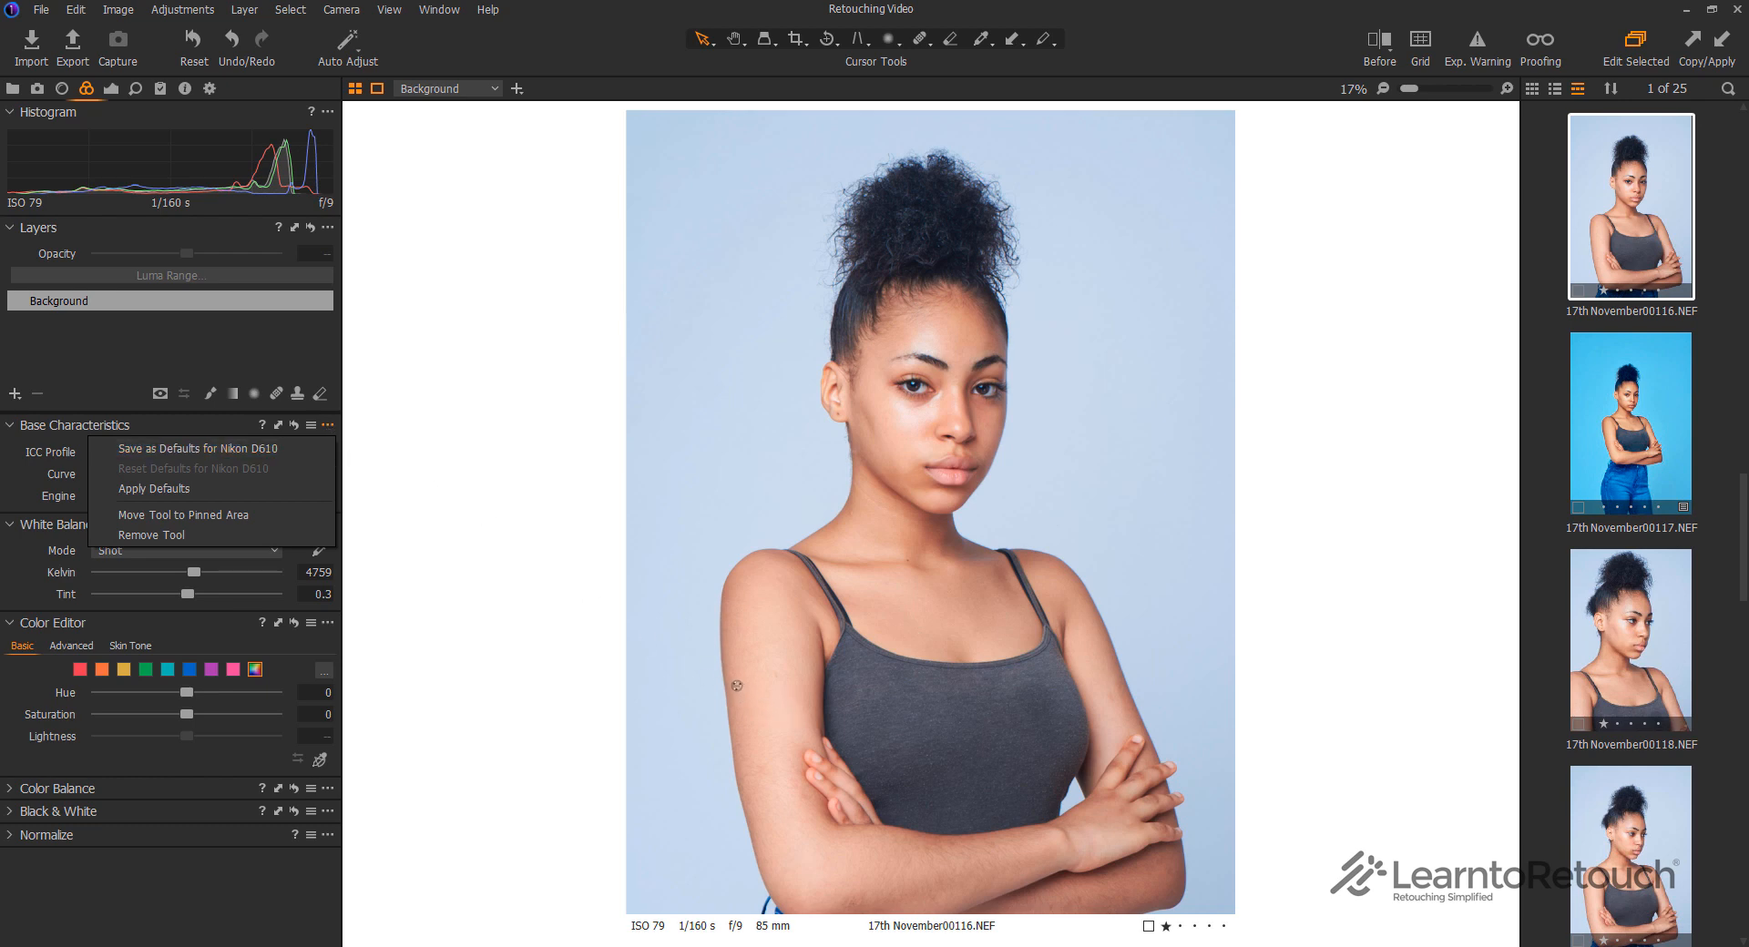
{"action": "left_click", "coordinate": [433, 638]}
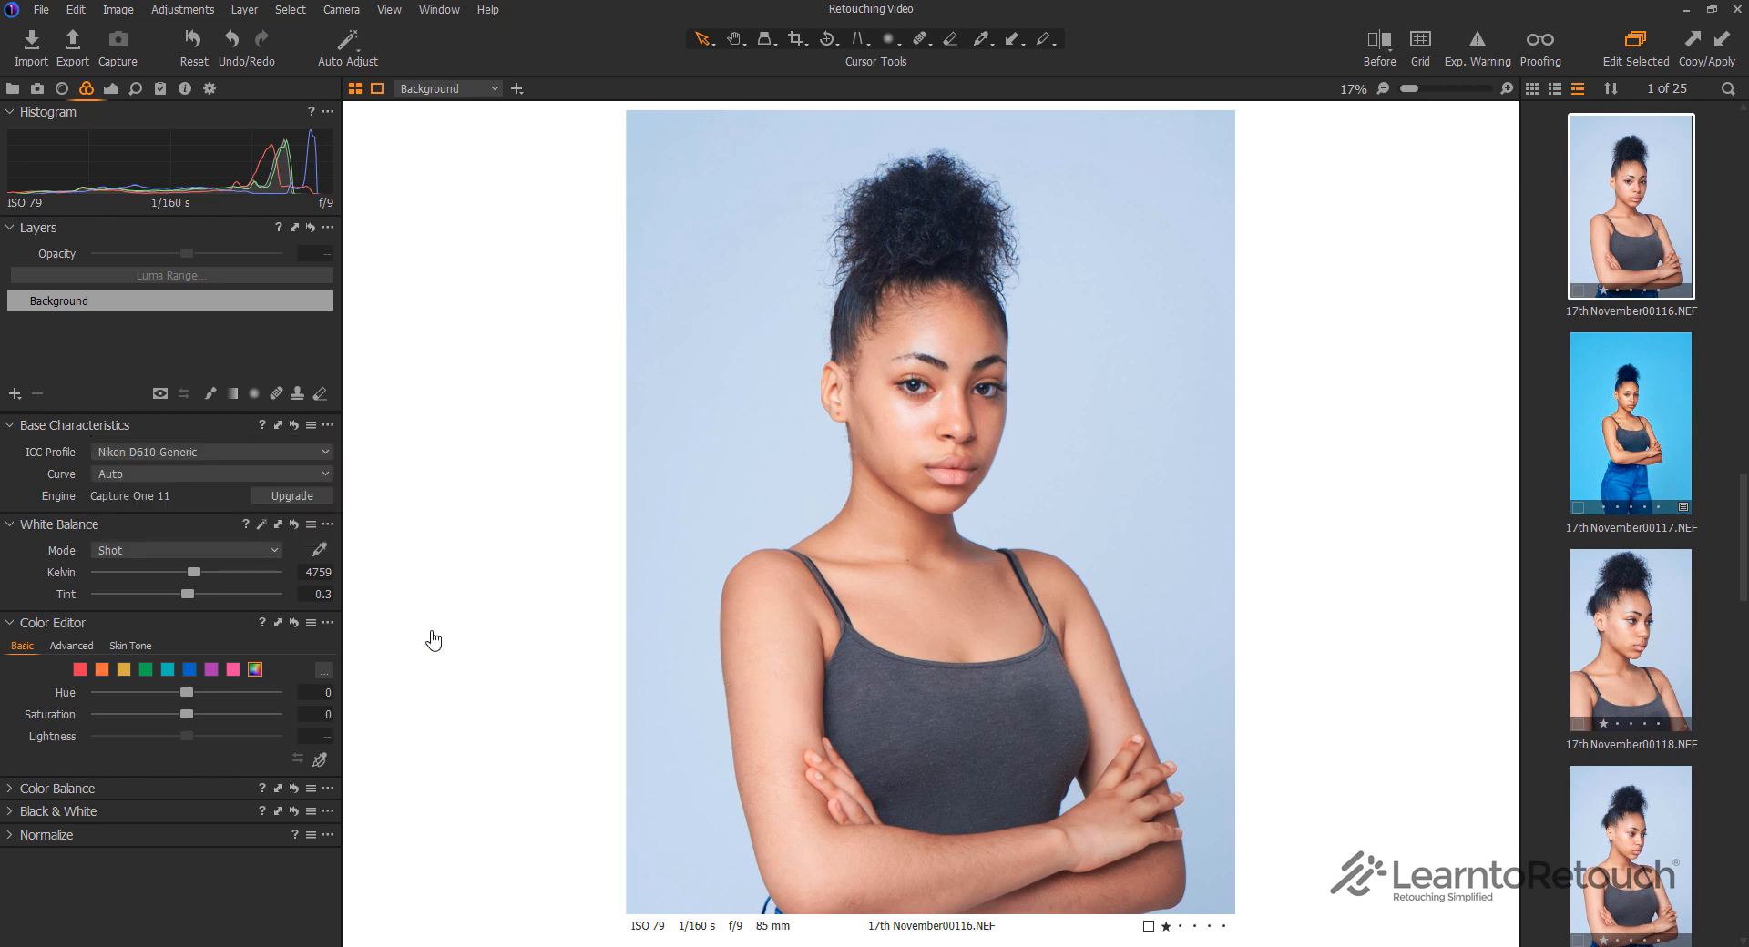
{"action": "left_click", "coordinate": [328, 424]}
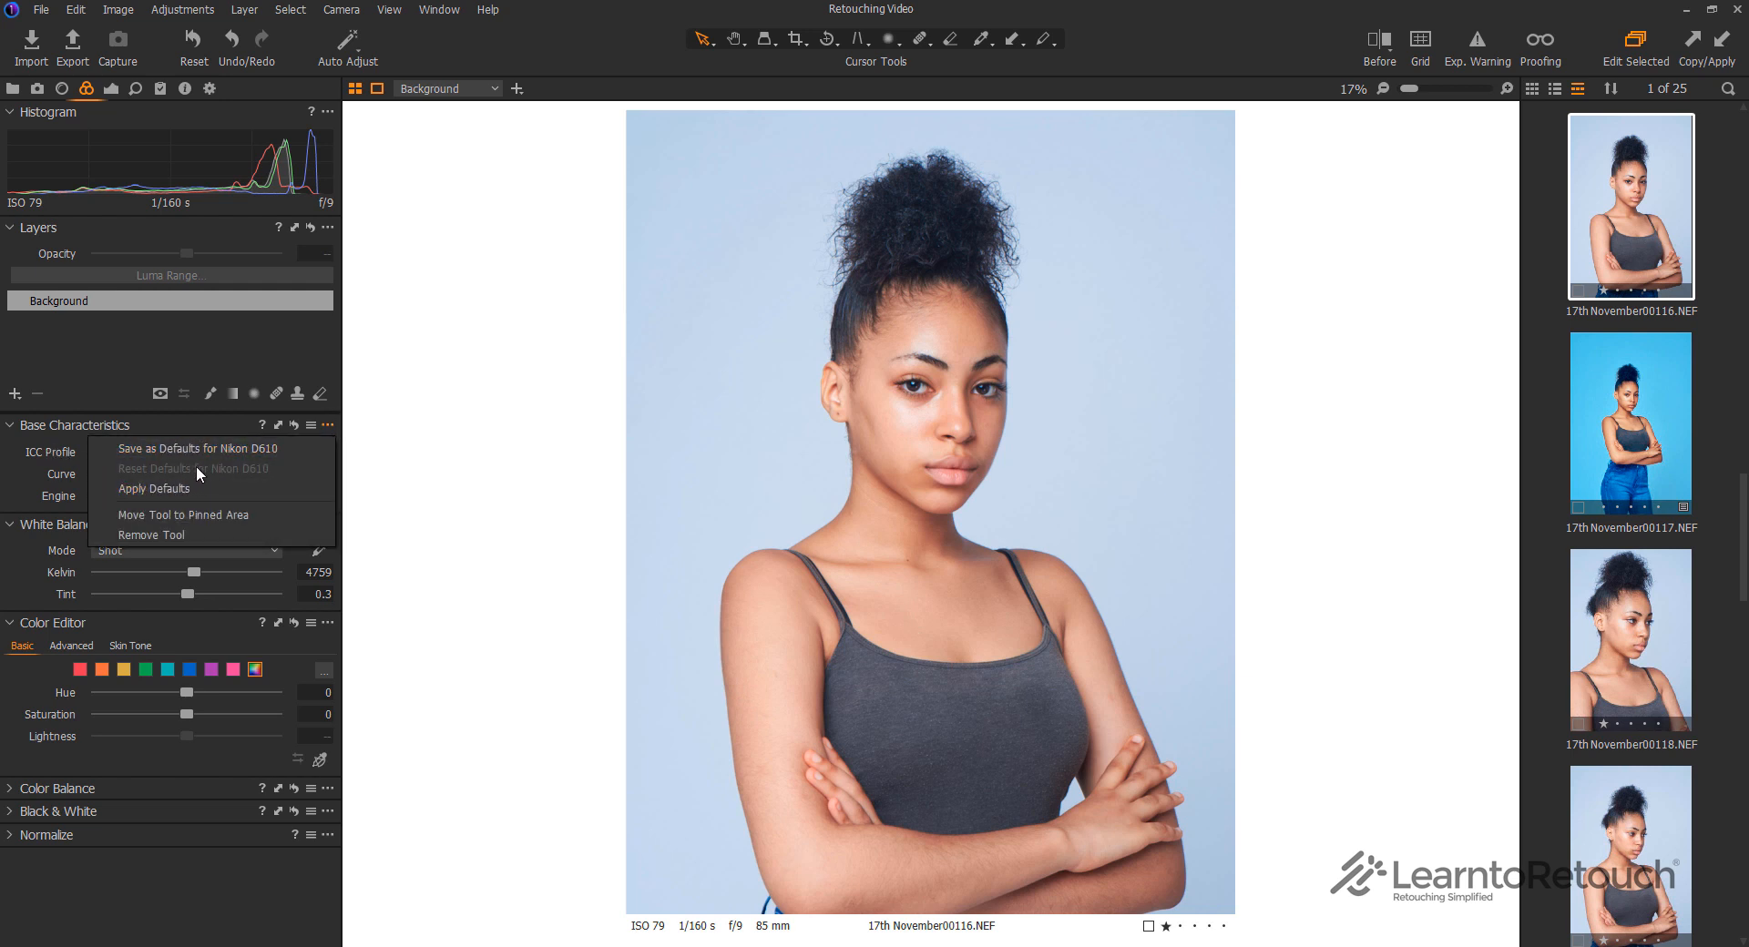
{"action": "left_click", "coordinate": [106, 426]}
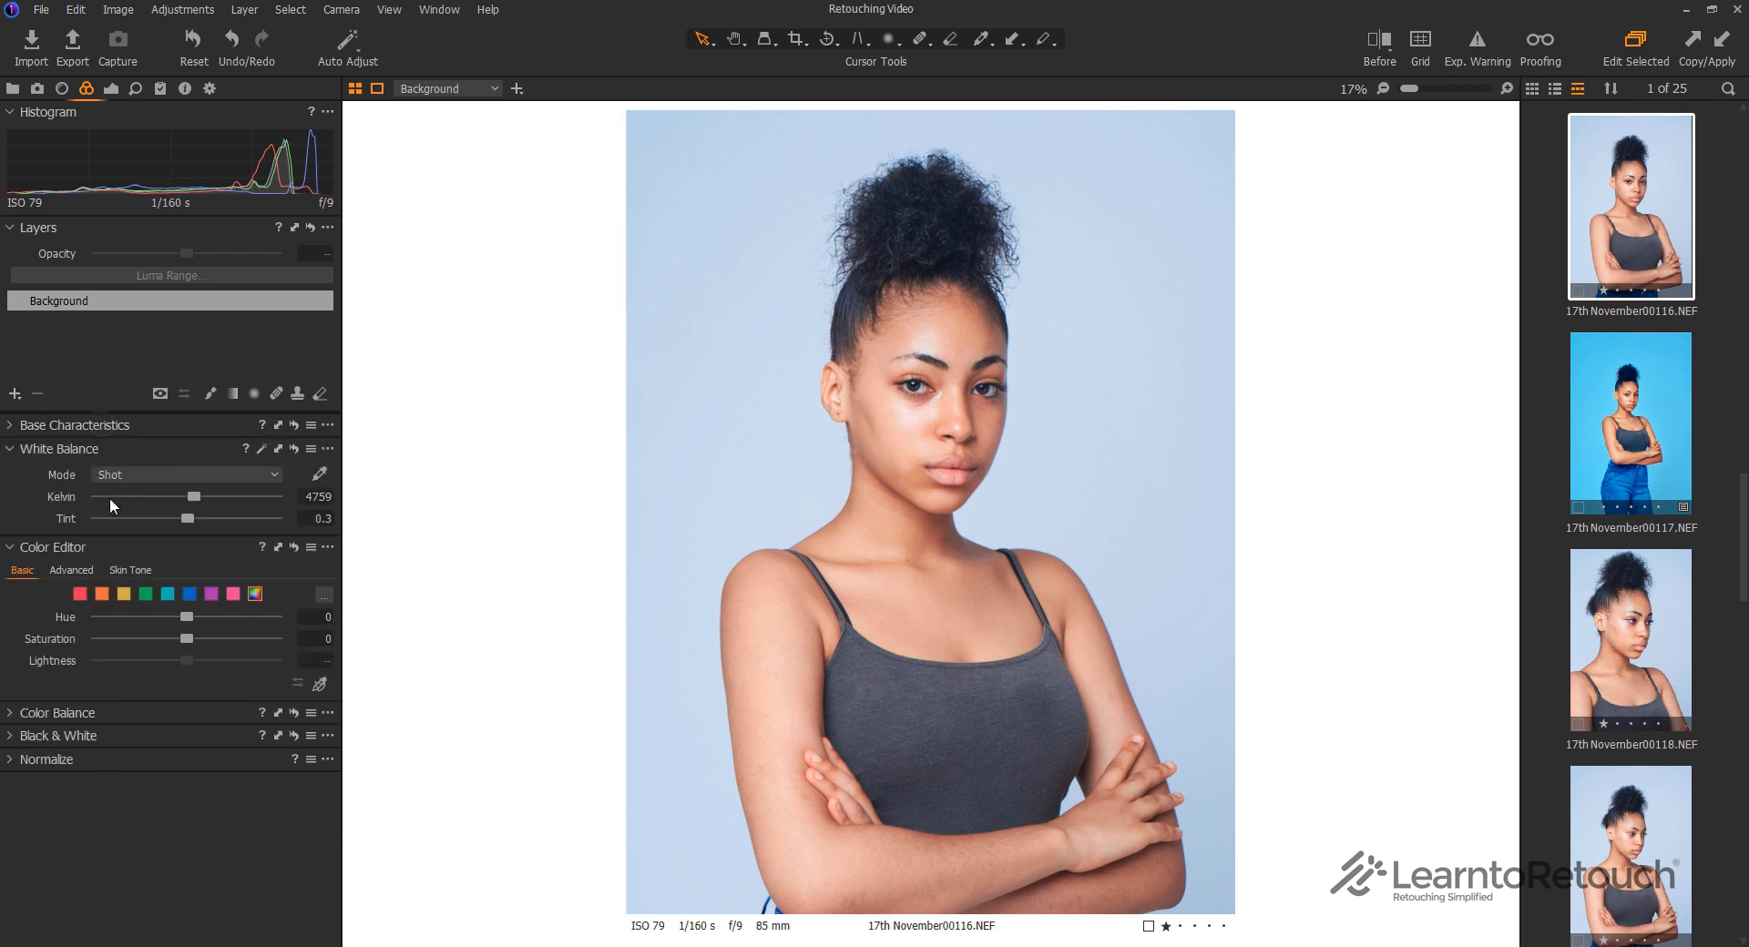
Examine the White Balance tool options and the list of tools that can be added to the Color tools
{"action": "left_click", "coordinate": [328, 449]}
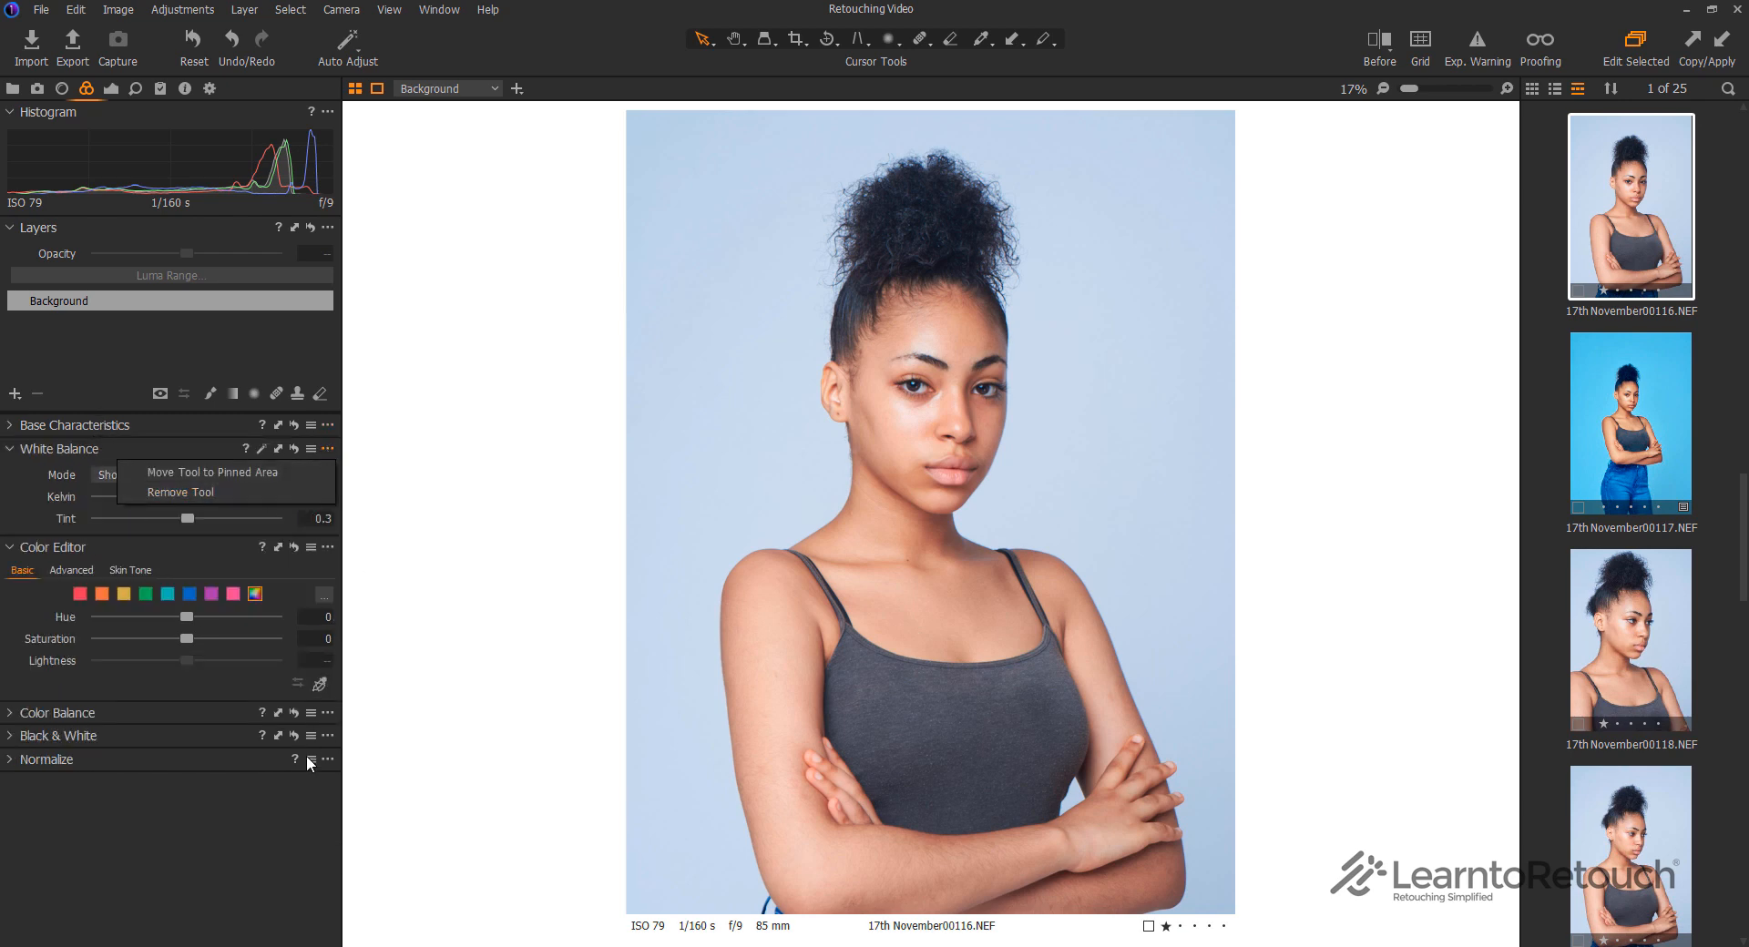
{"action": "left_click", "coordinate": [248, 818]}
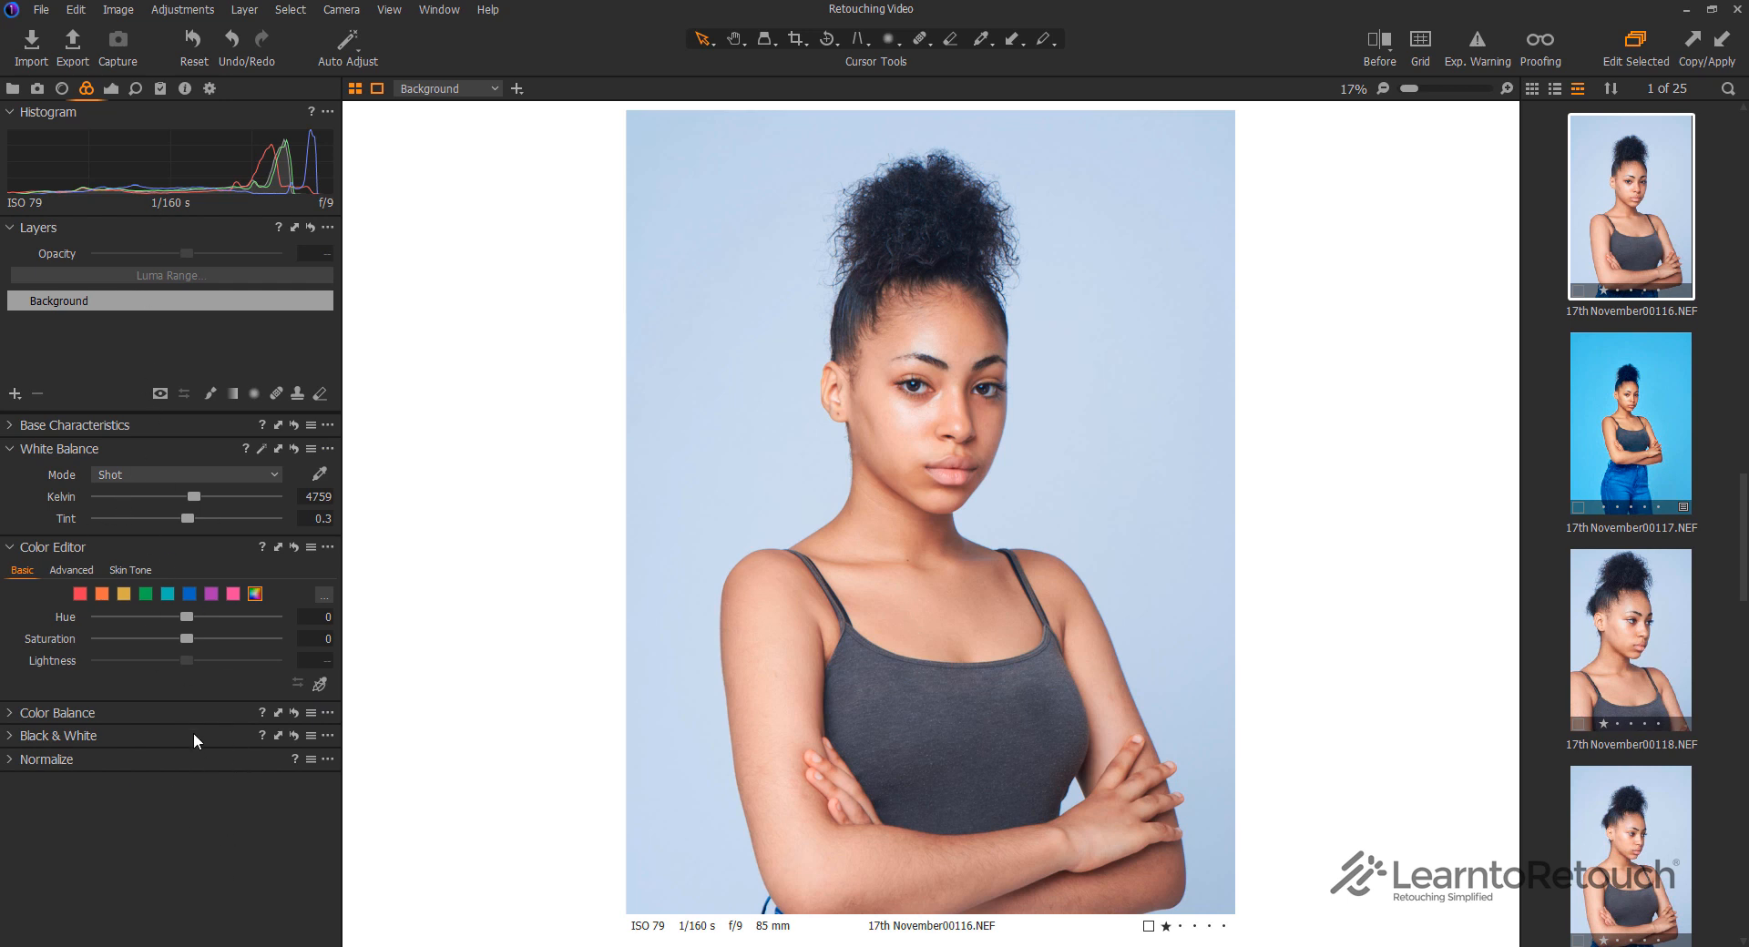
{"action": "right_click", "coordinate": [170, 824]}
{"action": "mouse_move", "coordinate": [268, 834]}
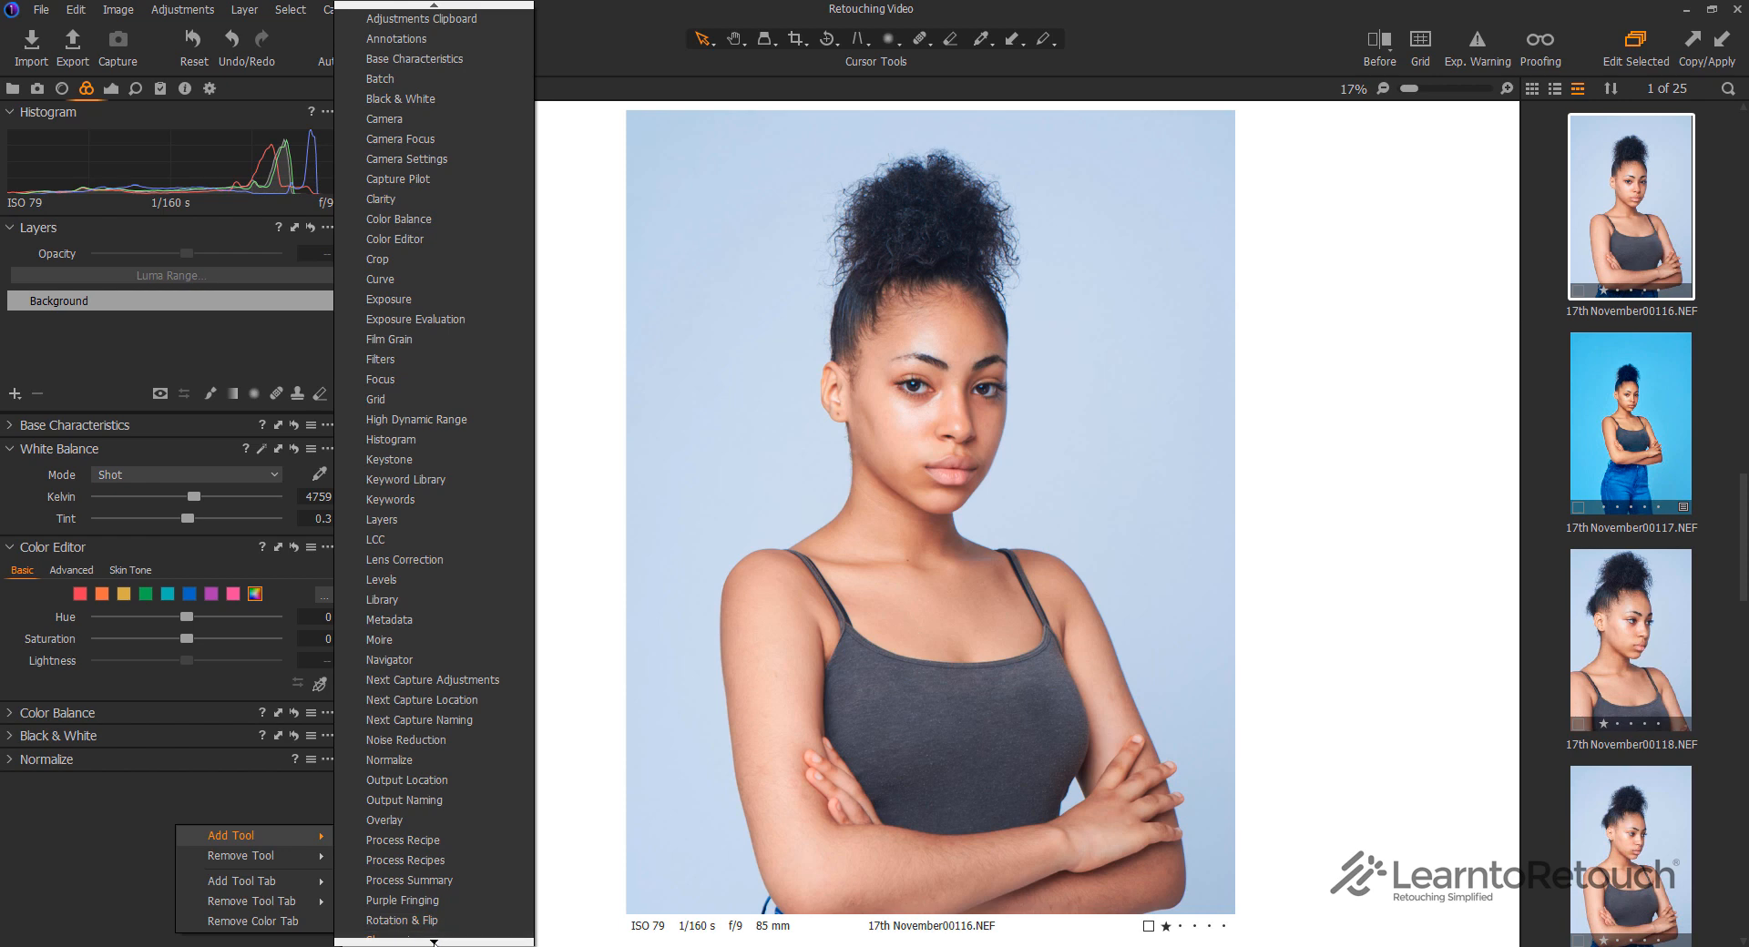
{"action": "mouse_move", "coordinate": [433, 940]}
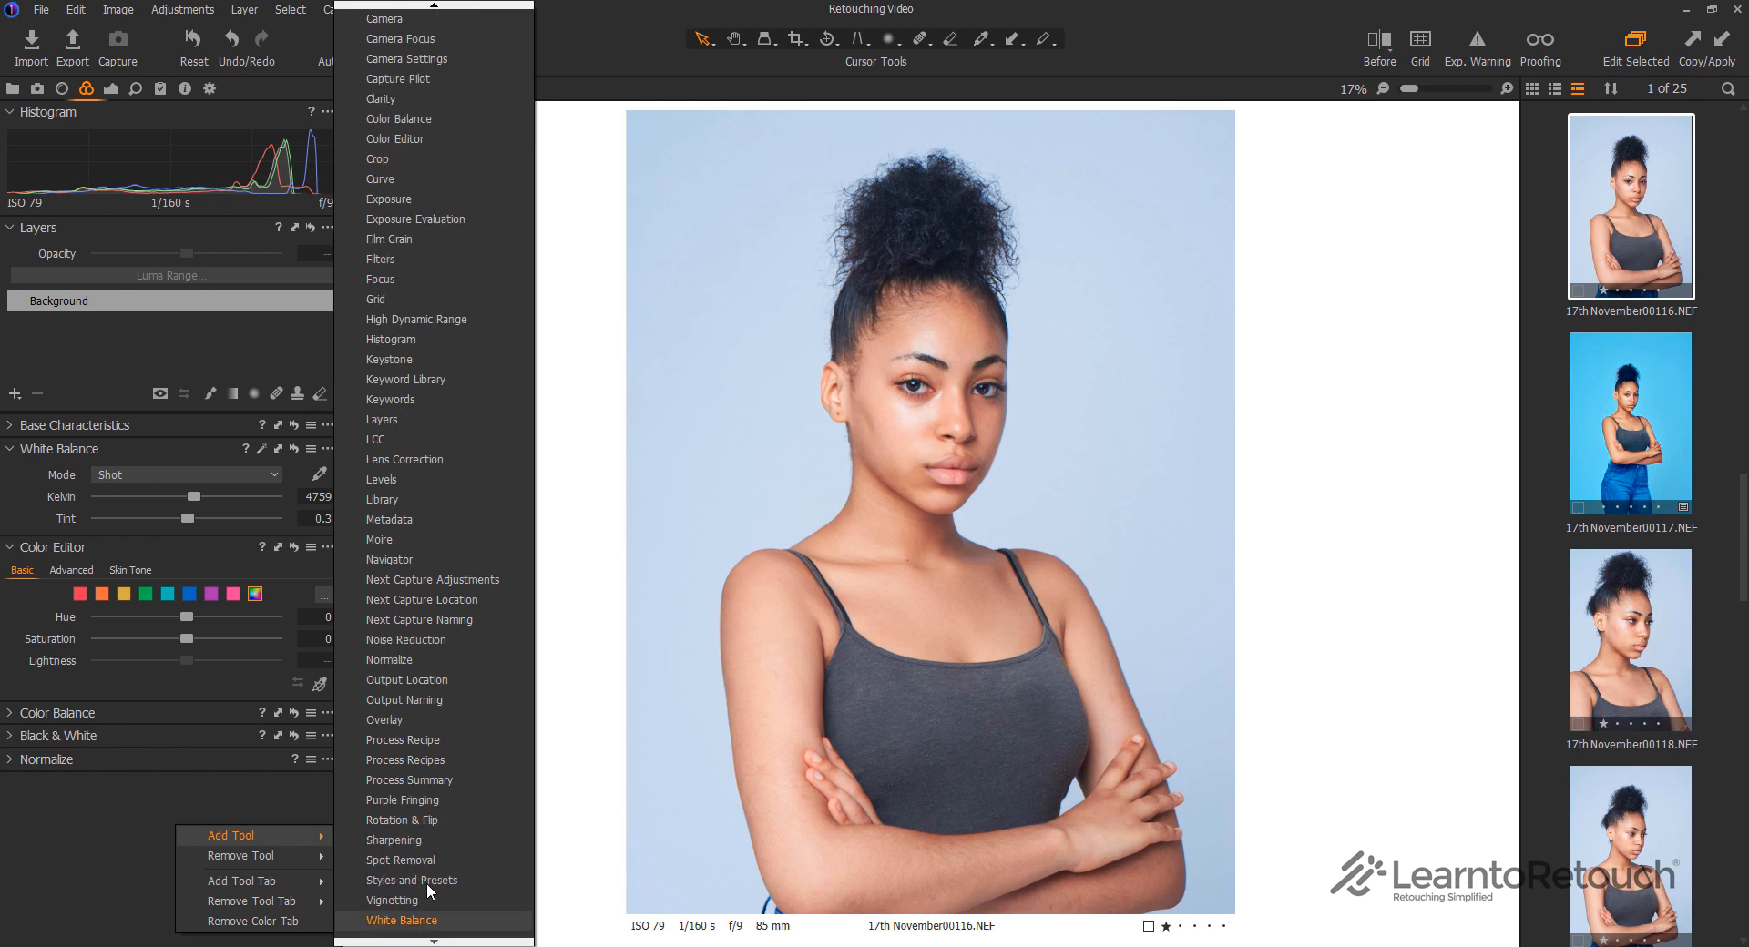
{"action": "mouse_move", "coordinate": [138, 873]}
{"action": "left_click", "coordinate": [139, 836]}
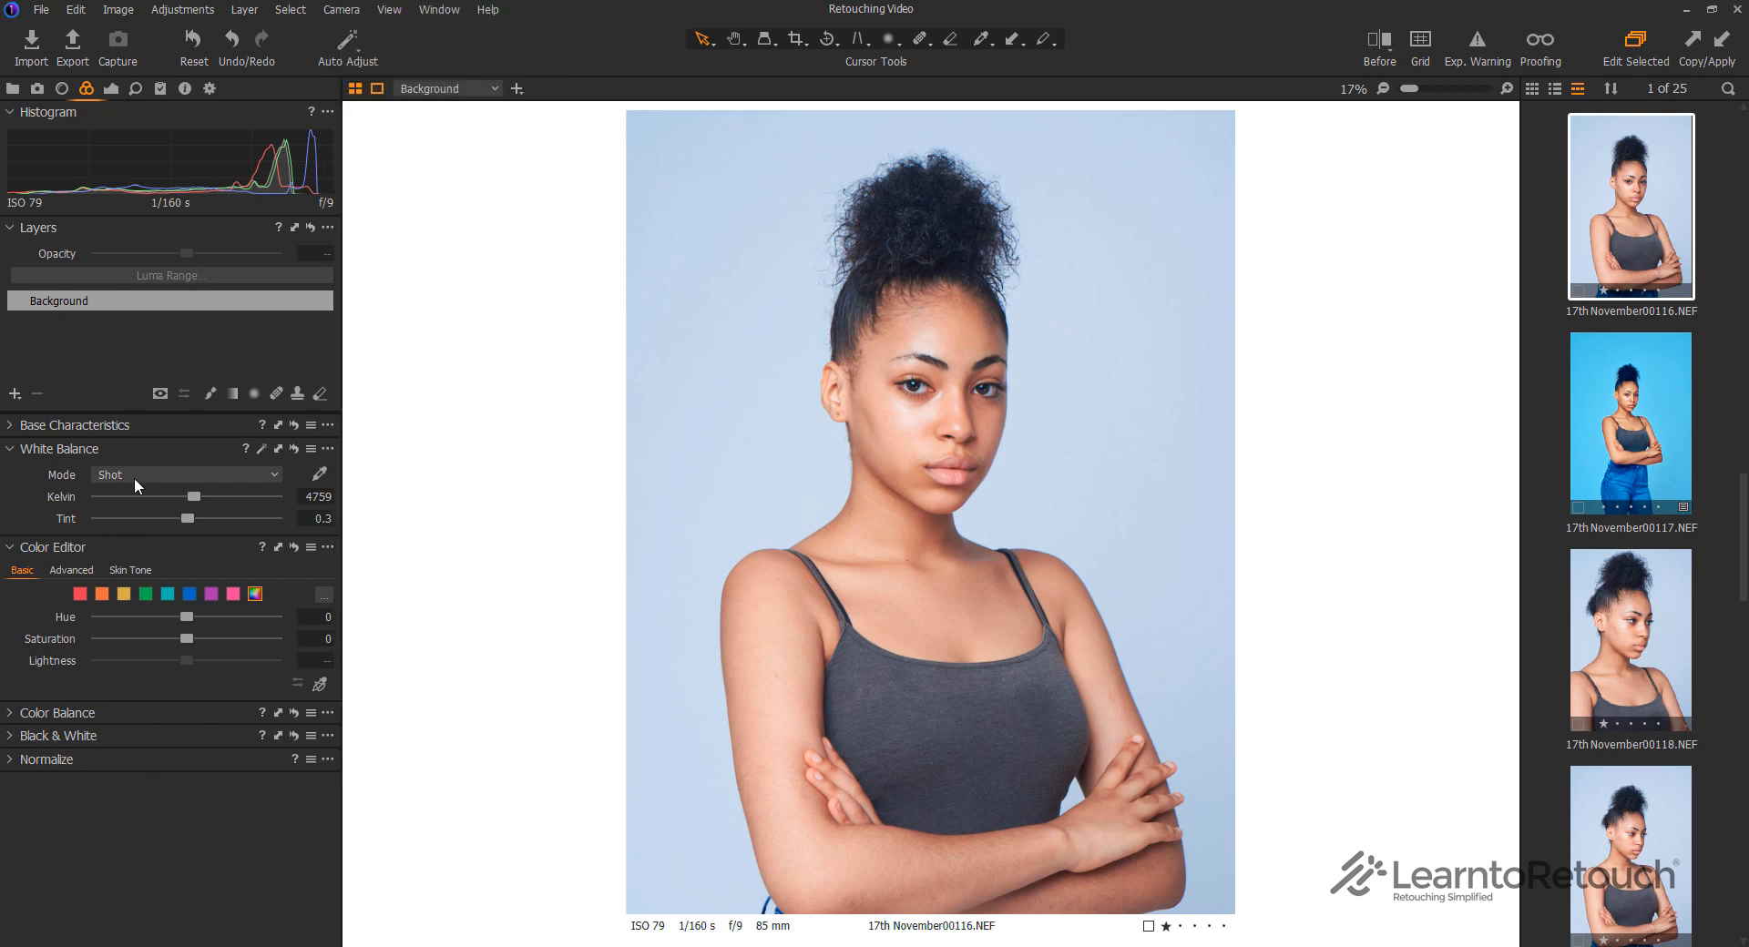
Try a hue of -4.6 and a saturation of -23.7 on all colours in the basic Color Editor, and reset them
{"action": "left_click", "coordinate": [84, 598]}
{"action": "left_click", "coordinate": [101, 596]}
{"action": "left_click", "coordinate": [189, 596]}
{"action": "left_click", "coordinate": [234, 594]}
{"action": "left_click", "coordinate": [257, 593]}
{"action": "mouse_move", "coordinate": [189, 614]}
{"action": "left_mouse_down"}
{"action": "mouse_move", "coordinate": [249, 609]}
{"action": "mouse_move", "coordinate": [71, 648]}
{"action": "mouse_move", "coordinate": [279, 616]}
{"action": "mouse_move", "coordinate": [174, 642]}
{"action": "left_mouse_up"}
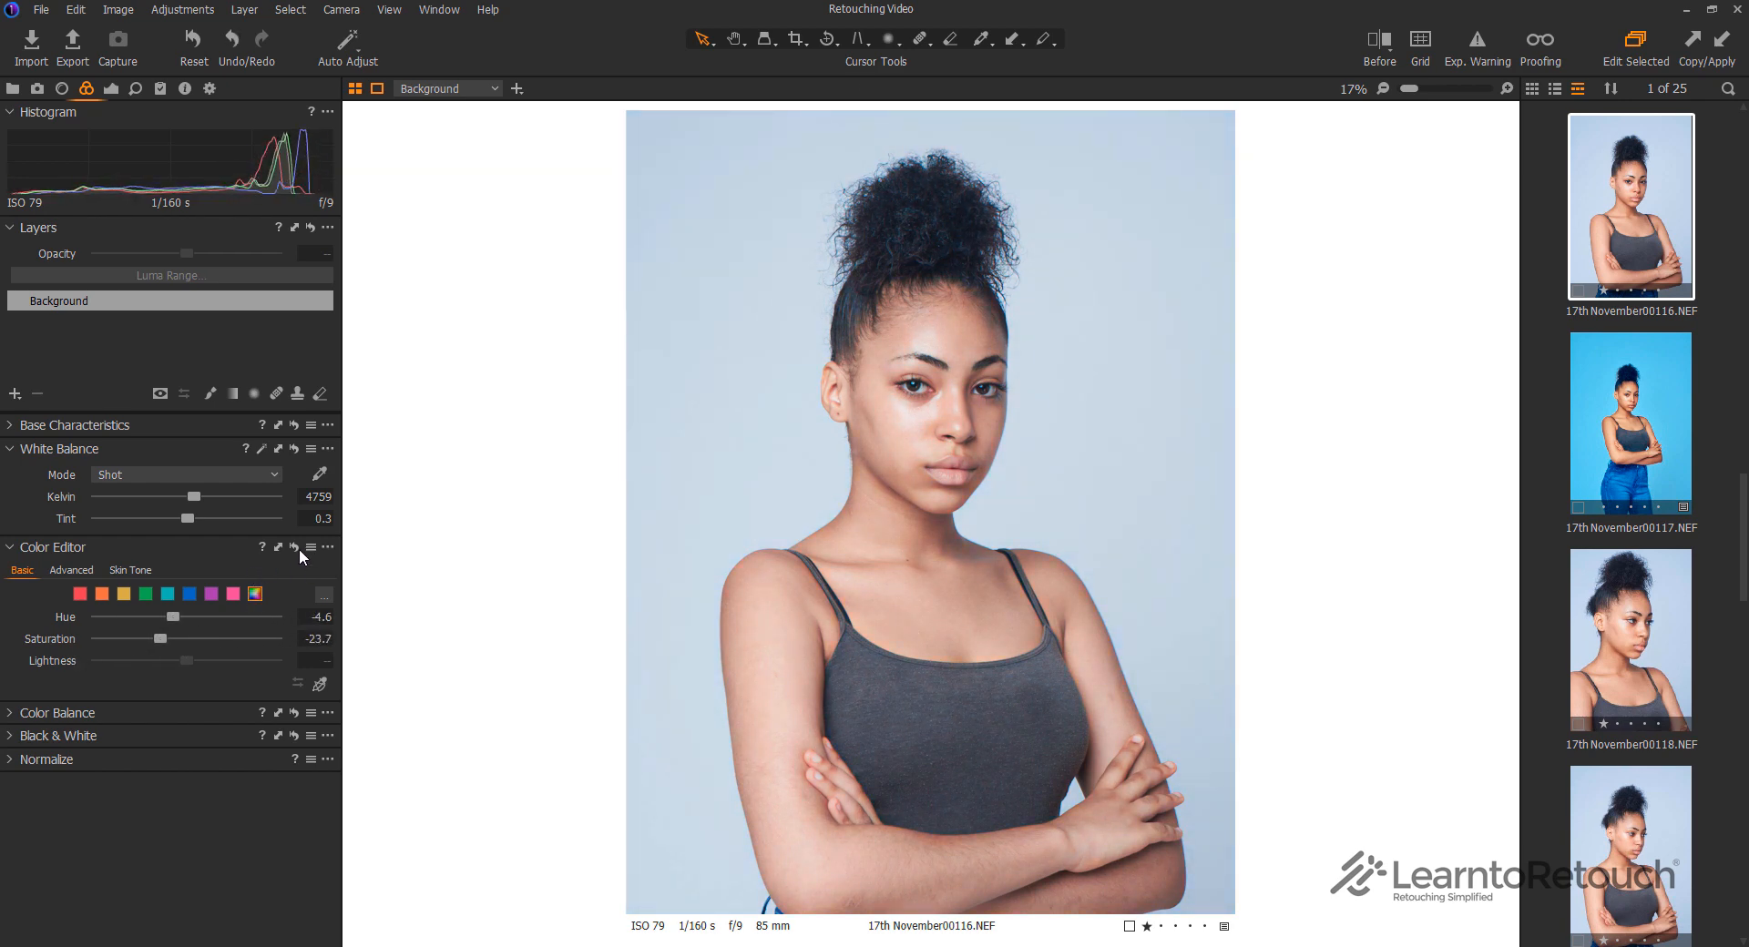
{"action": "left_click", "coordinate": [295, 548]}
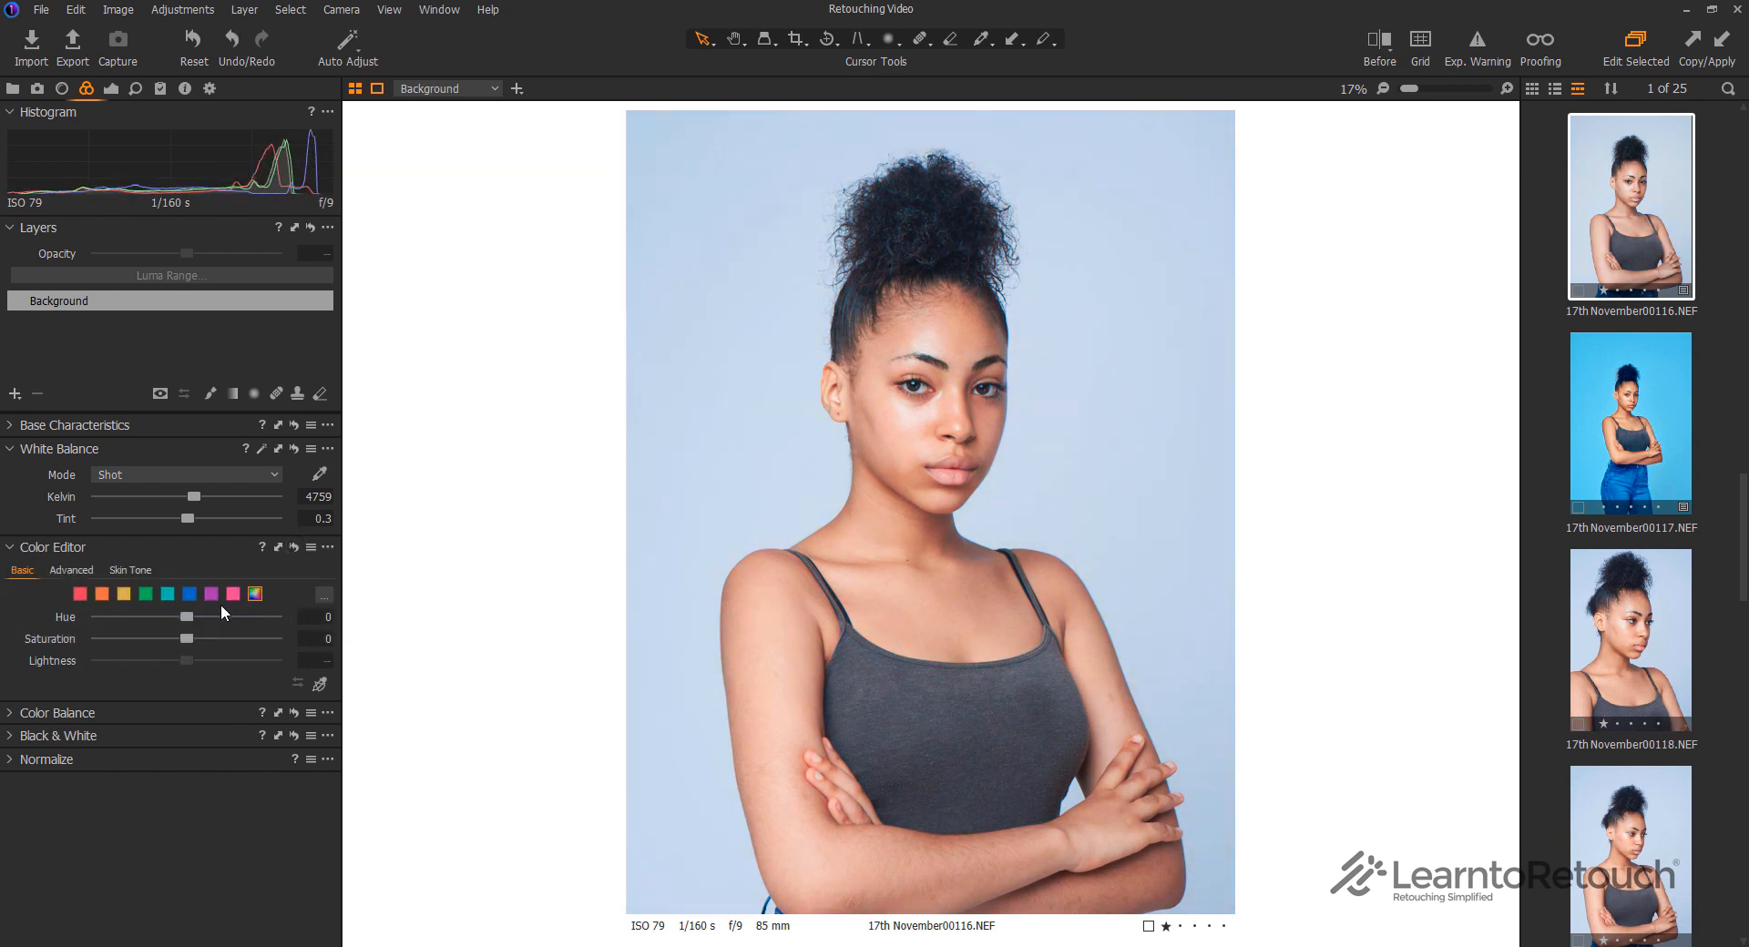
Try strongly boosting the orange range in the basic Color Editor, and reset the adjustment
{"action": "left_click", "coordinate": [104, 594]}
{"action": "left_click_drag", "start_coordinate": [184, 627], "coordinate": [271, 623]}
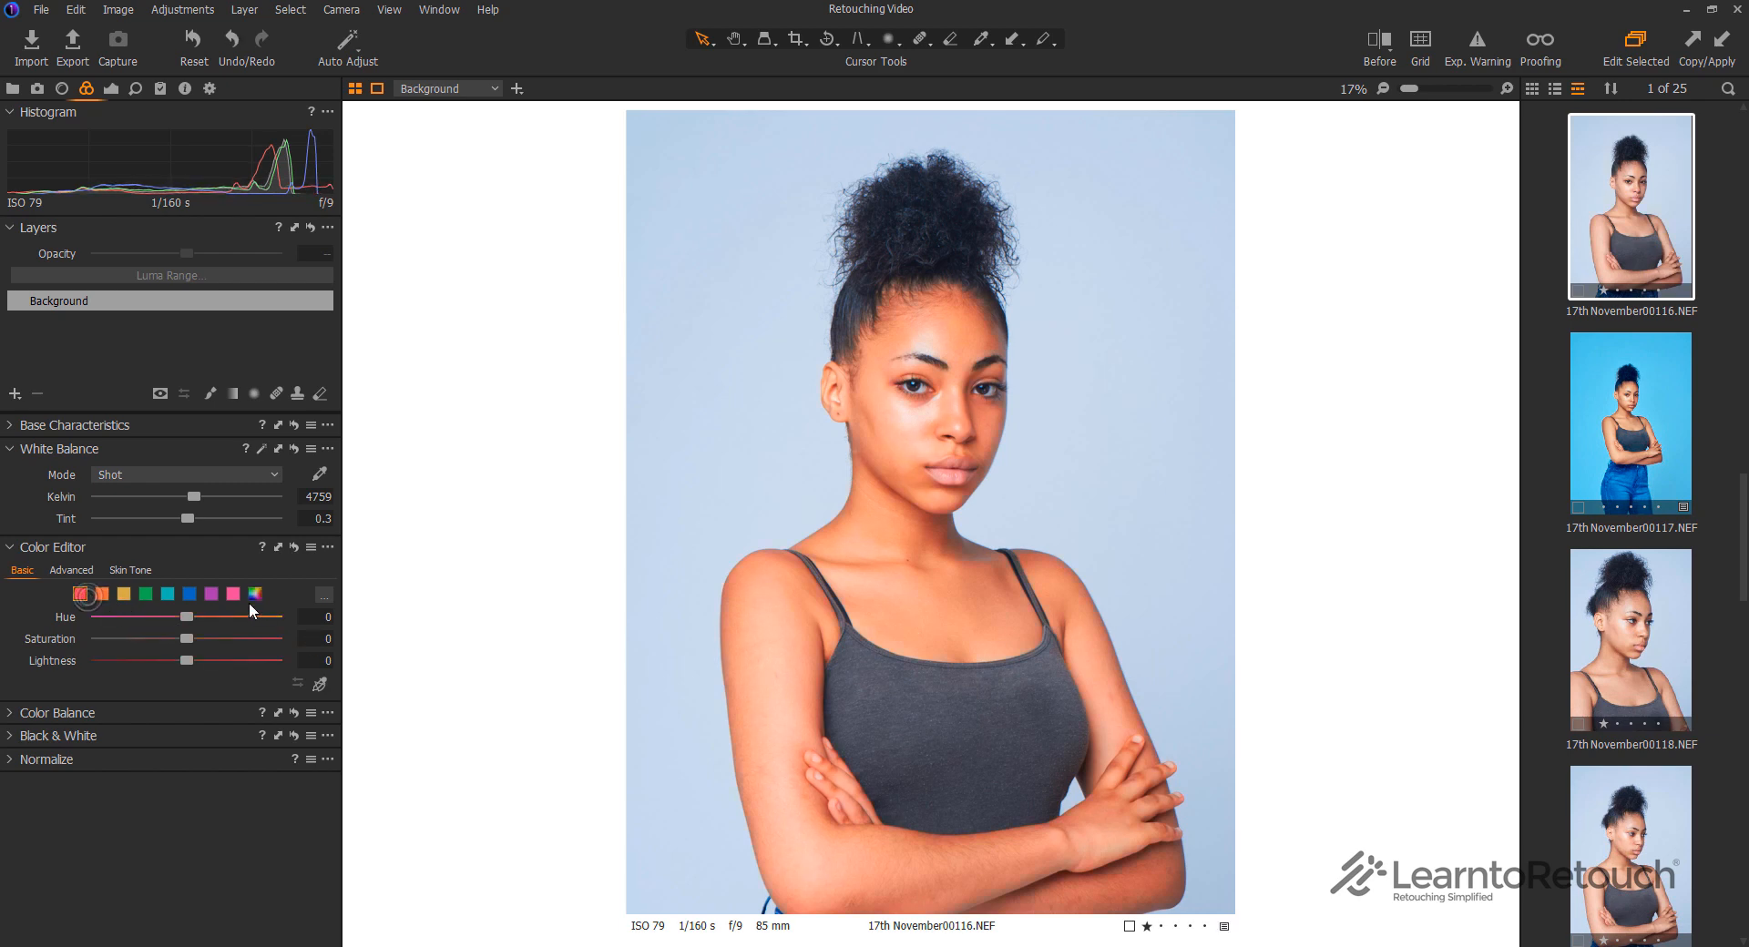
{"action": "left_click", "coordinate": [293, 546]}
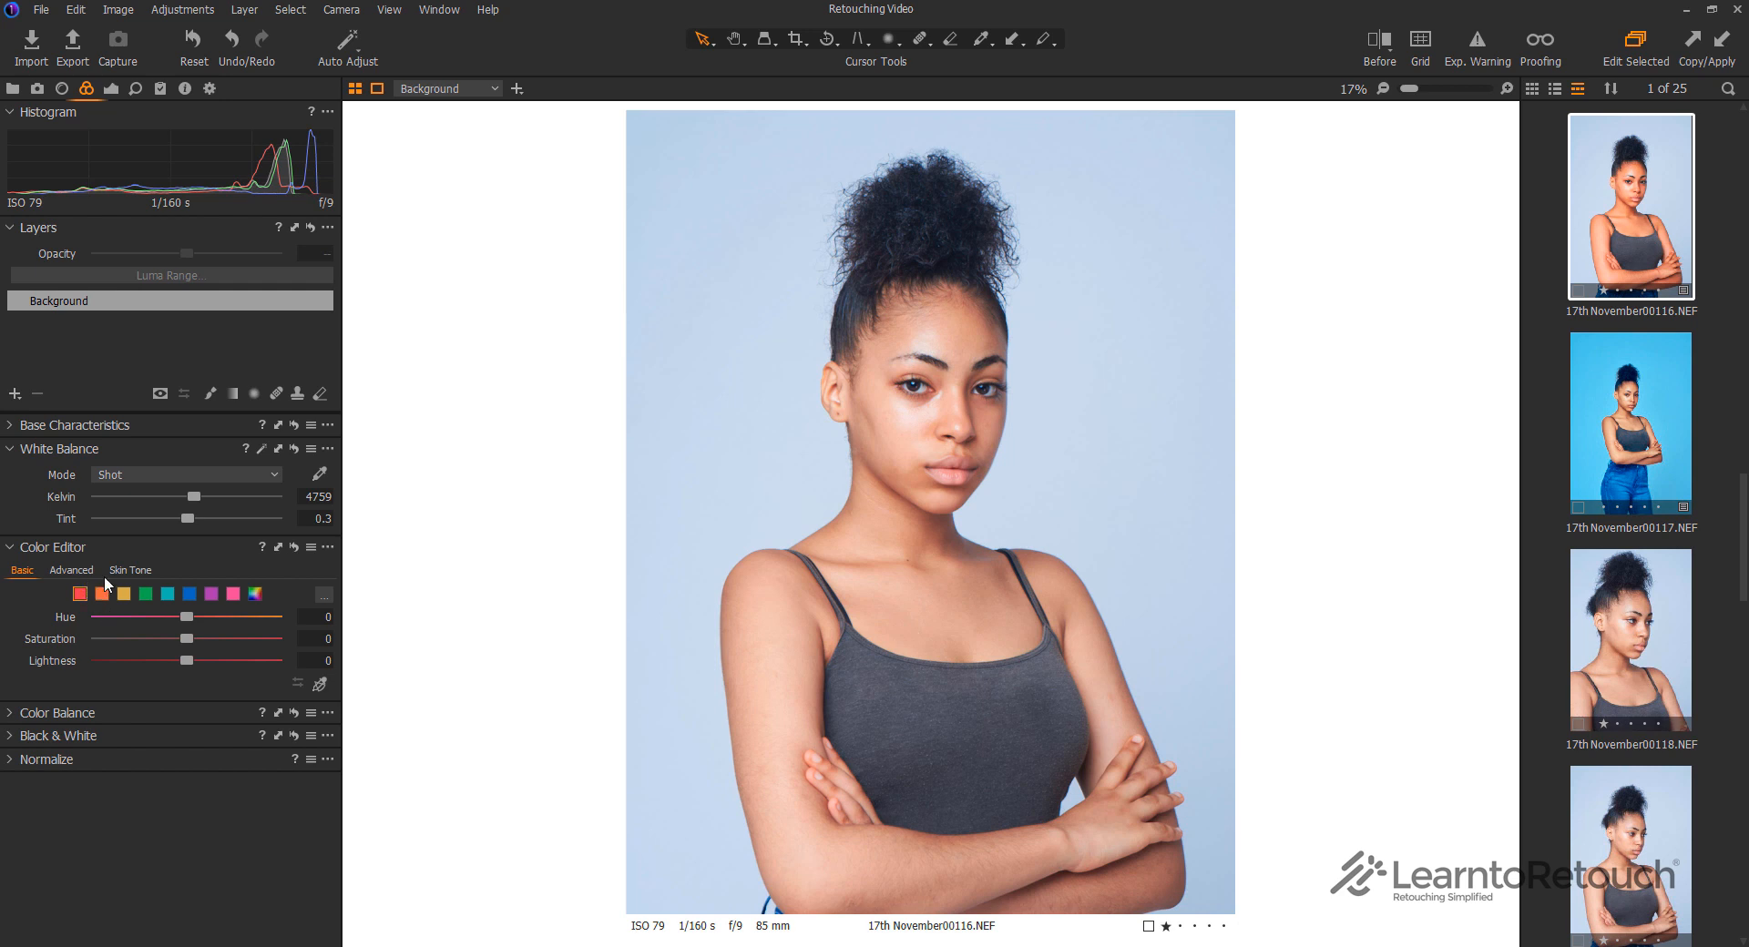
In the advanced Color Editor, sample the skin colour below the mouth and set its saturation to 126.6
{"action": "left_click", "coordinate": [73, 570]}
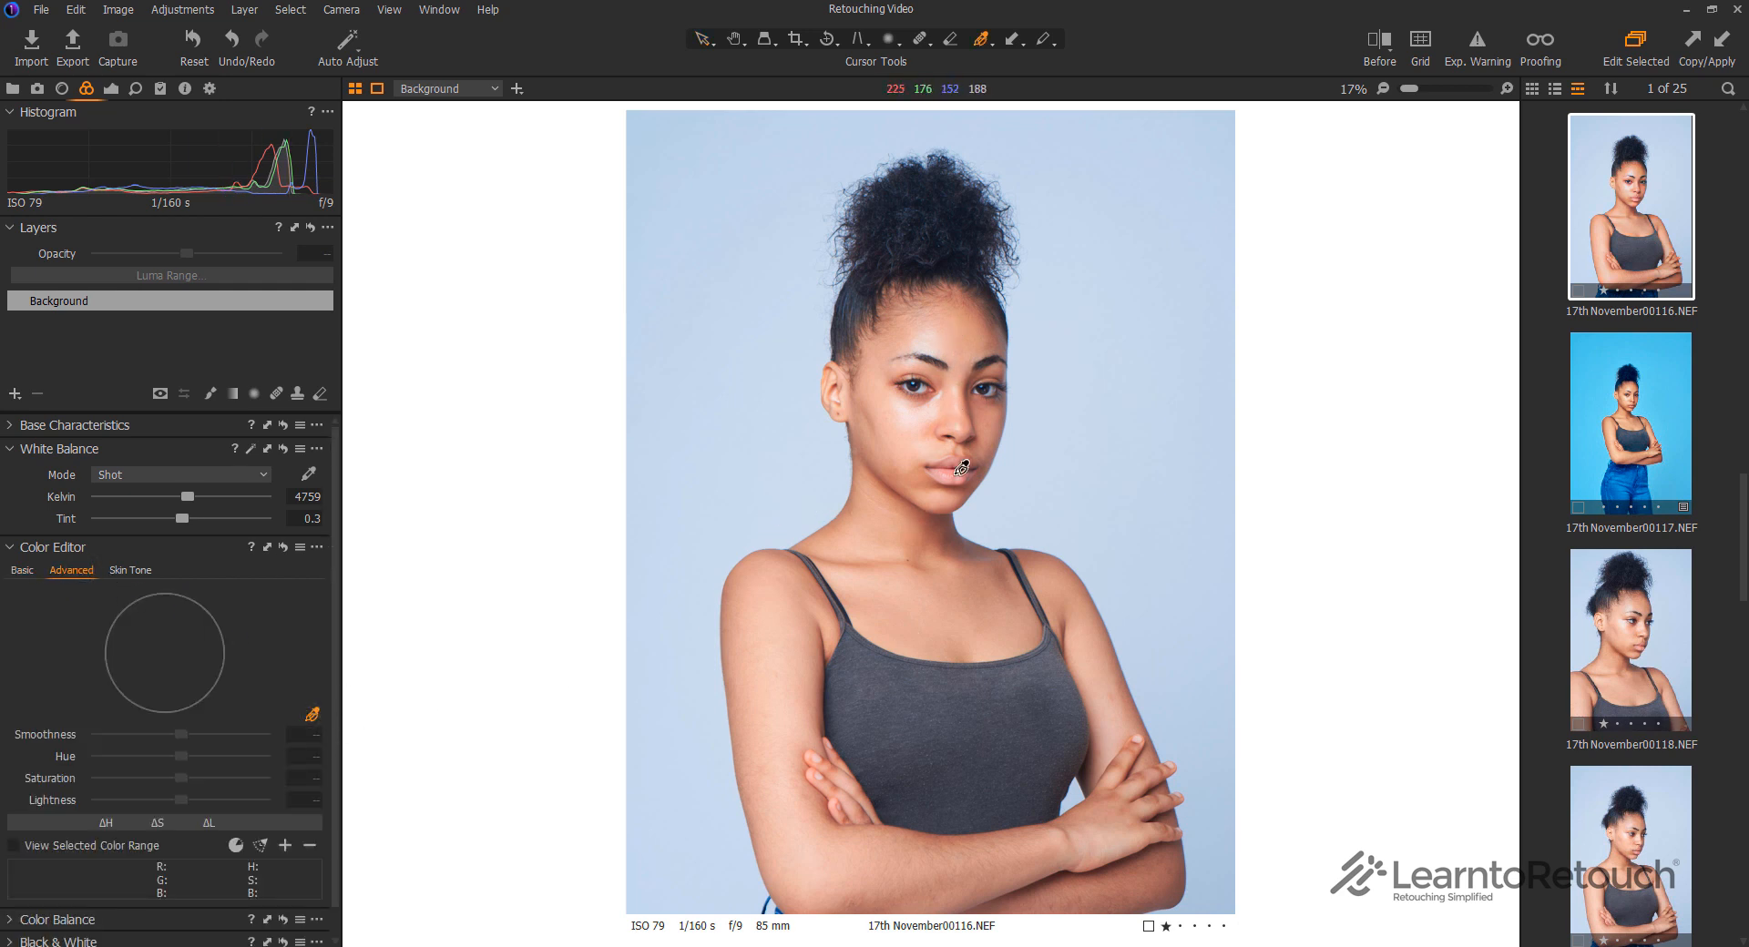
{"action": "left_click", "coordinate": [910, 510]}
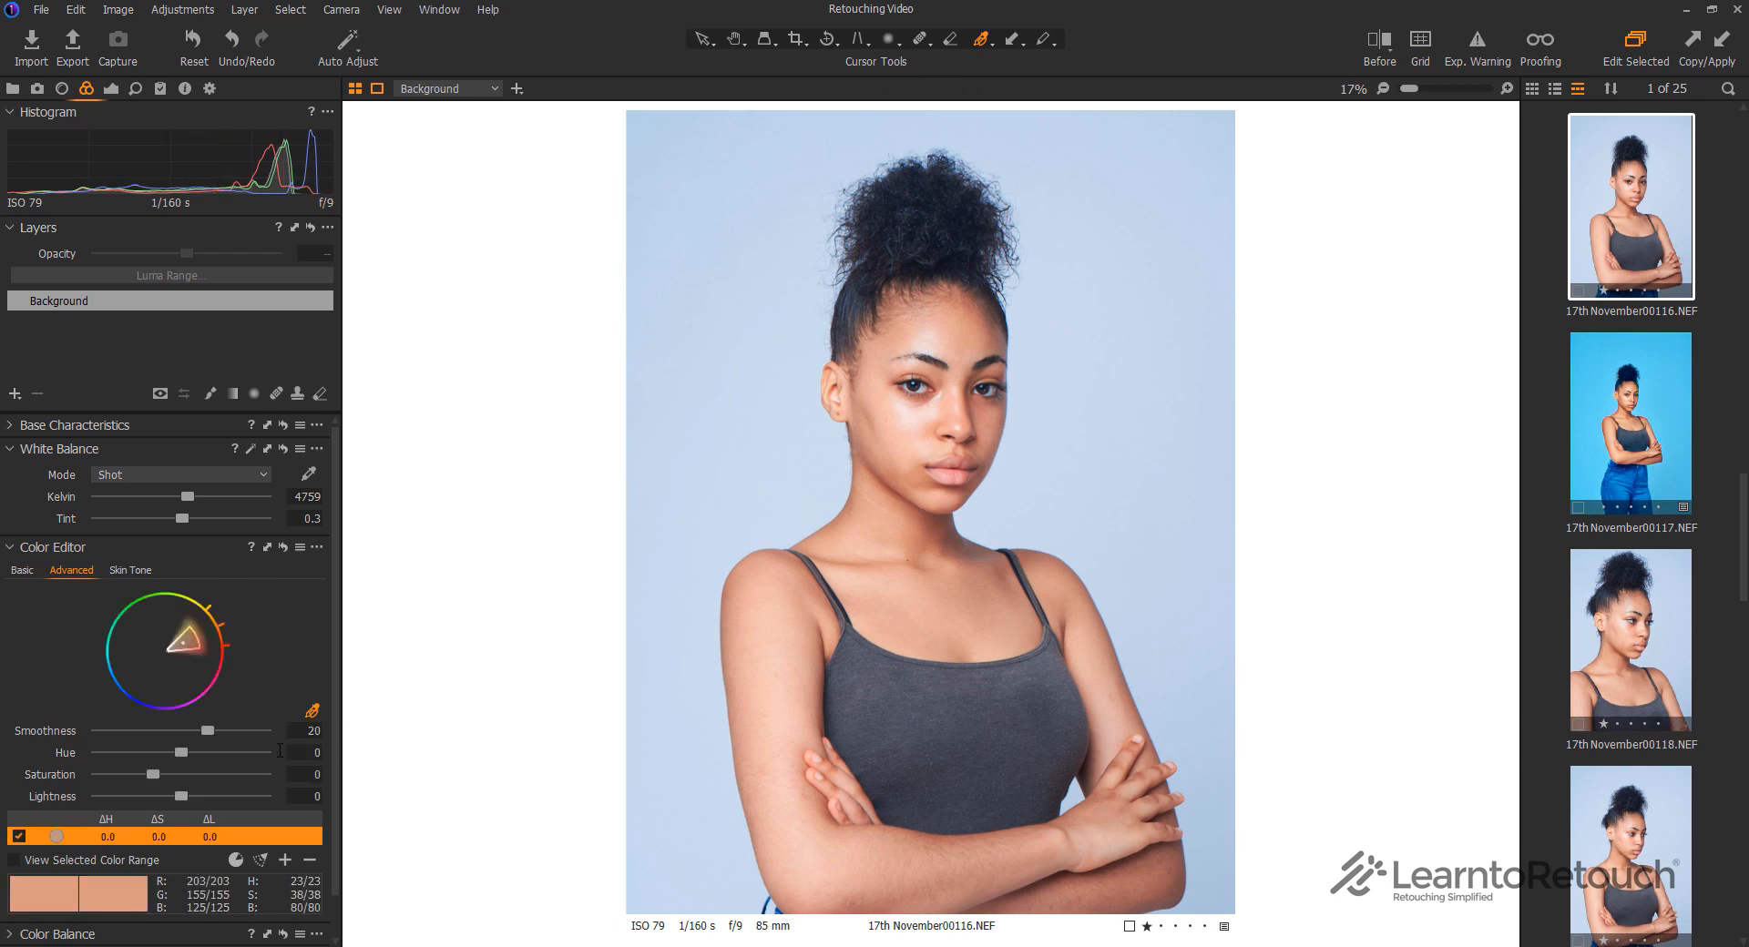
{"action": "left_click_drag", "start_coordinate": [153, 772], "coordinate": [222, 751]}
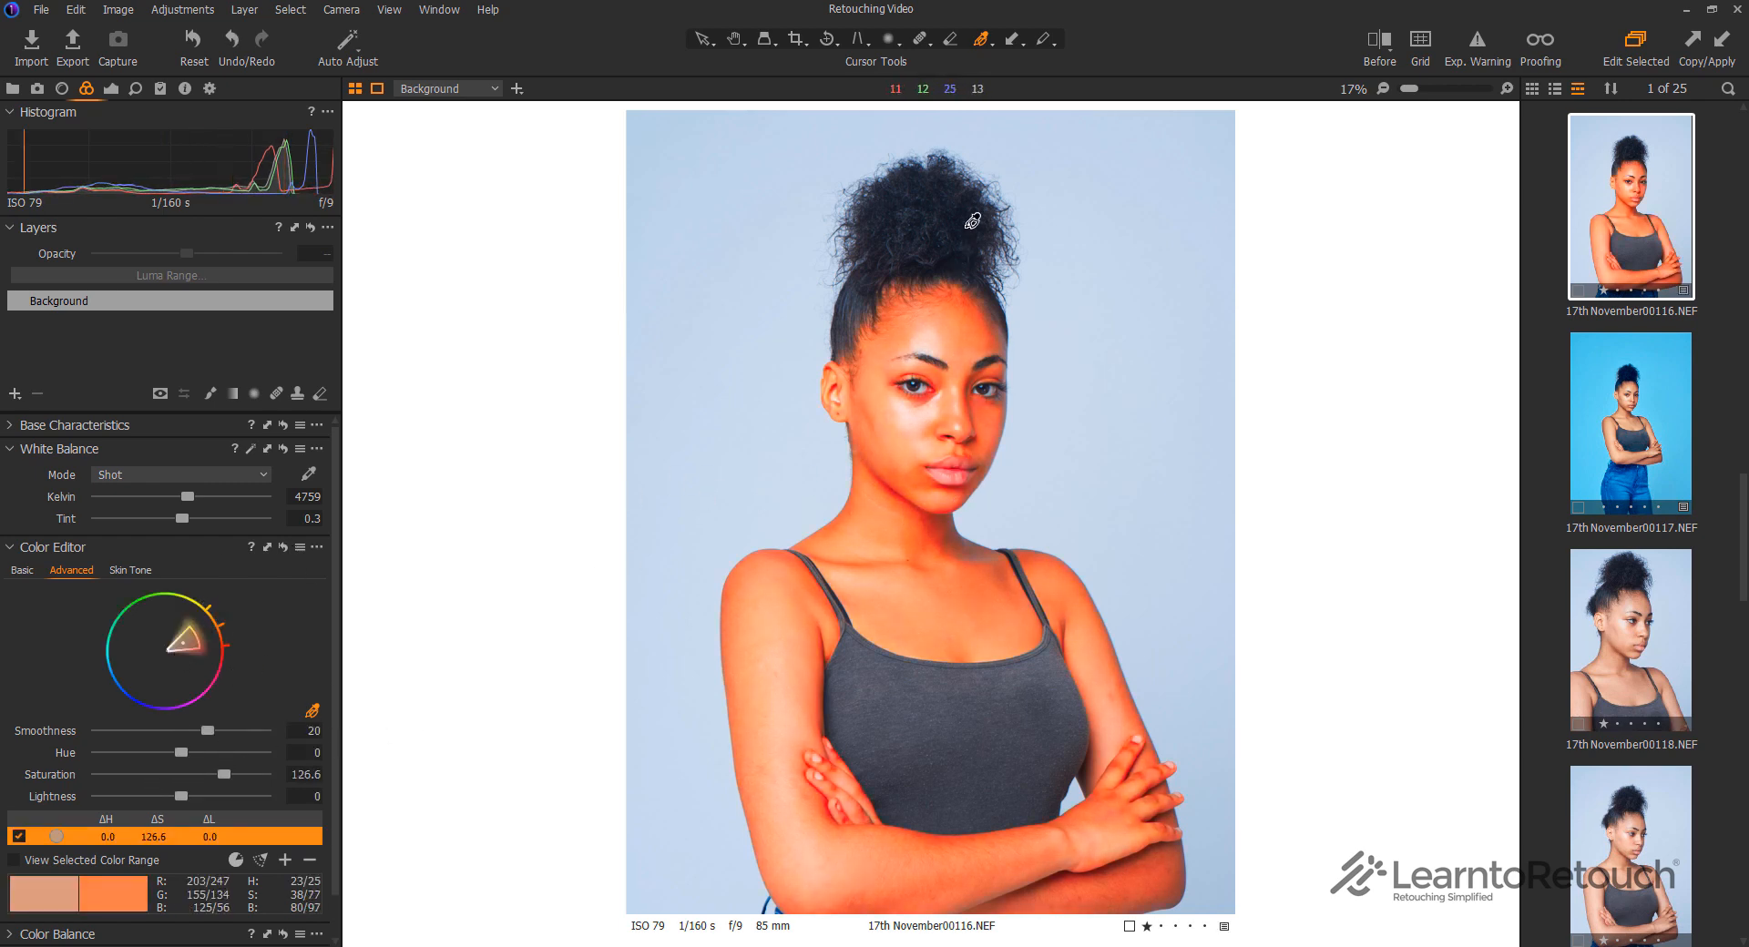
Sample colours from the hair, background and top, try a saturation of 33.7 on the last hair sample, and reset the Color Editor
{"action": "left_click", "coordinate": [934, 227]}
{"action": "left_click", "coordinate": [864, 285]}
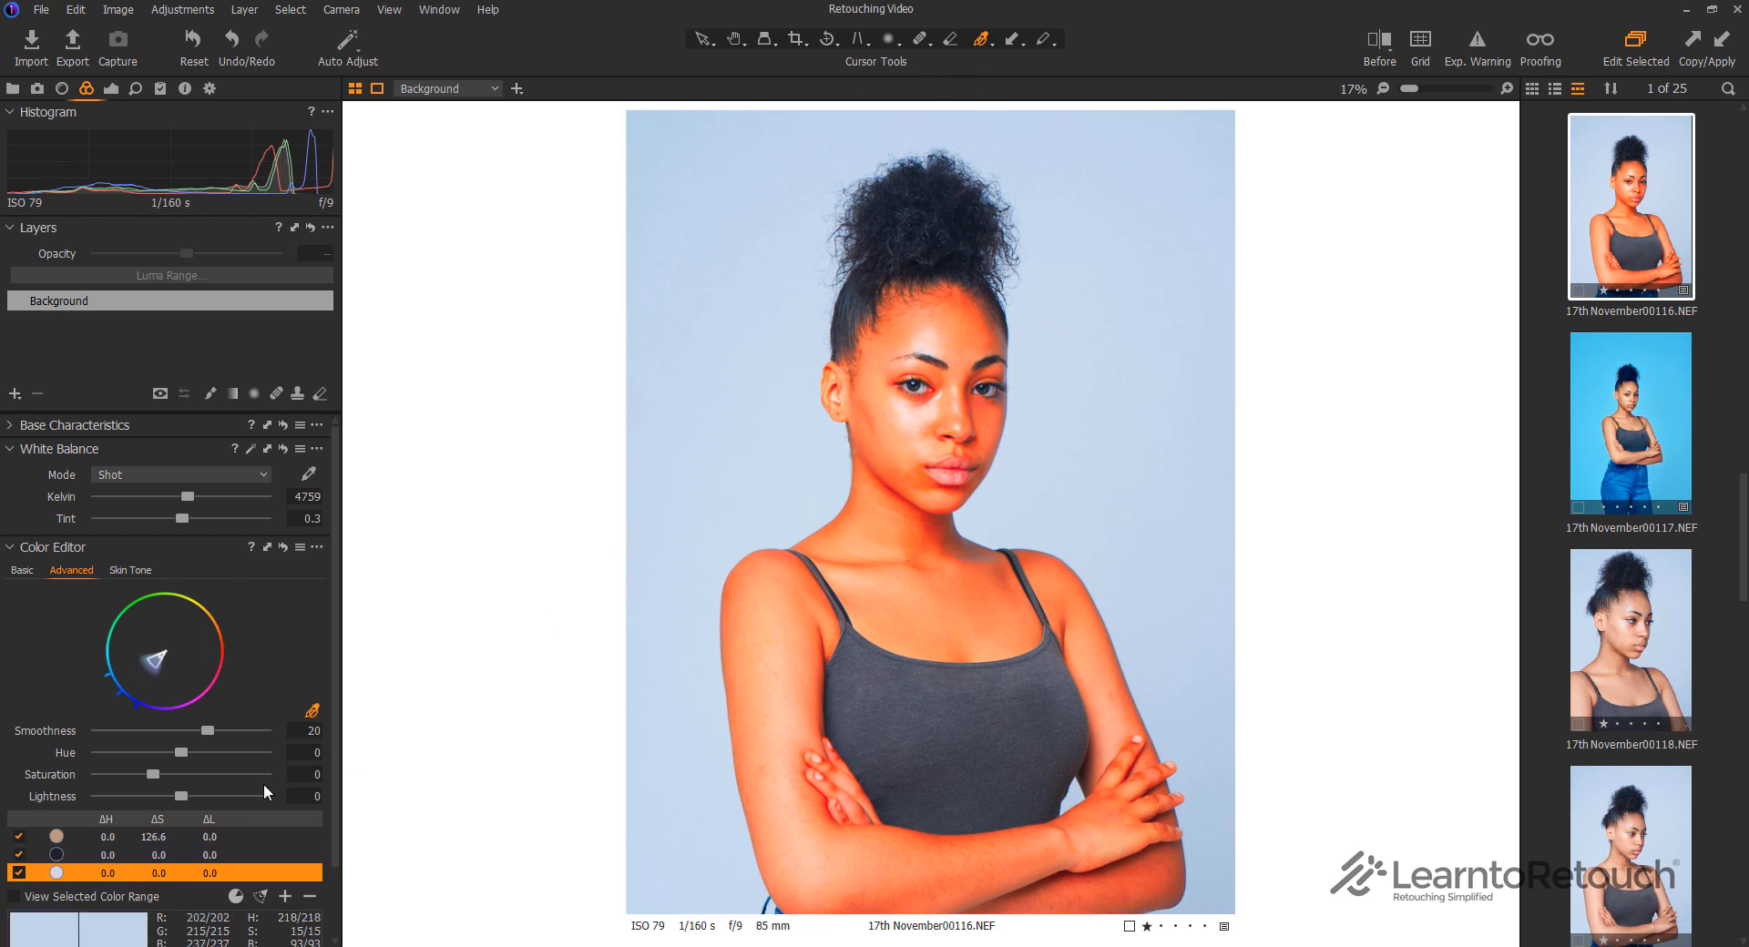
{"action": "left_click", "coordinate": [760, 422]}
{"action": "left_click", "coordinate": [867, 728]}
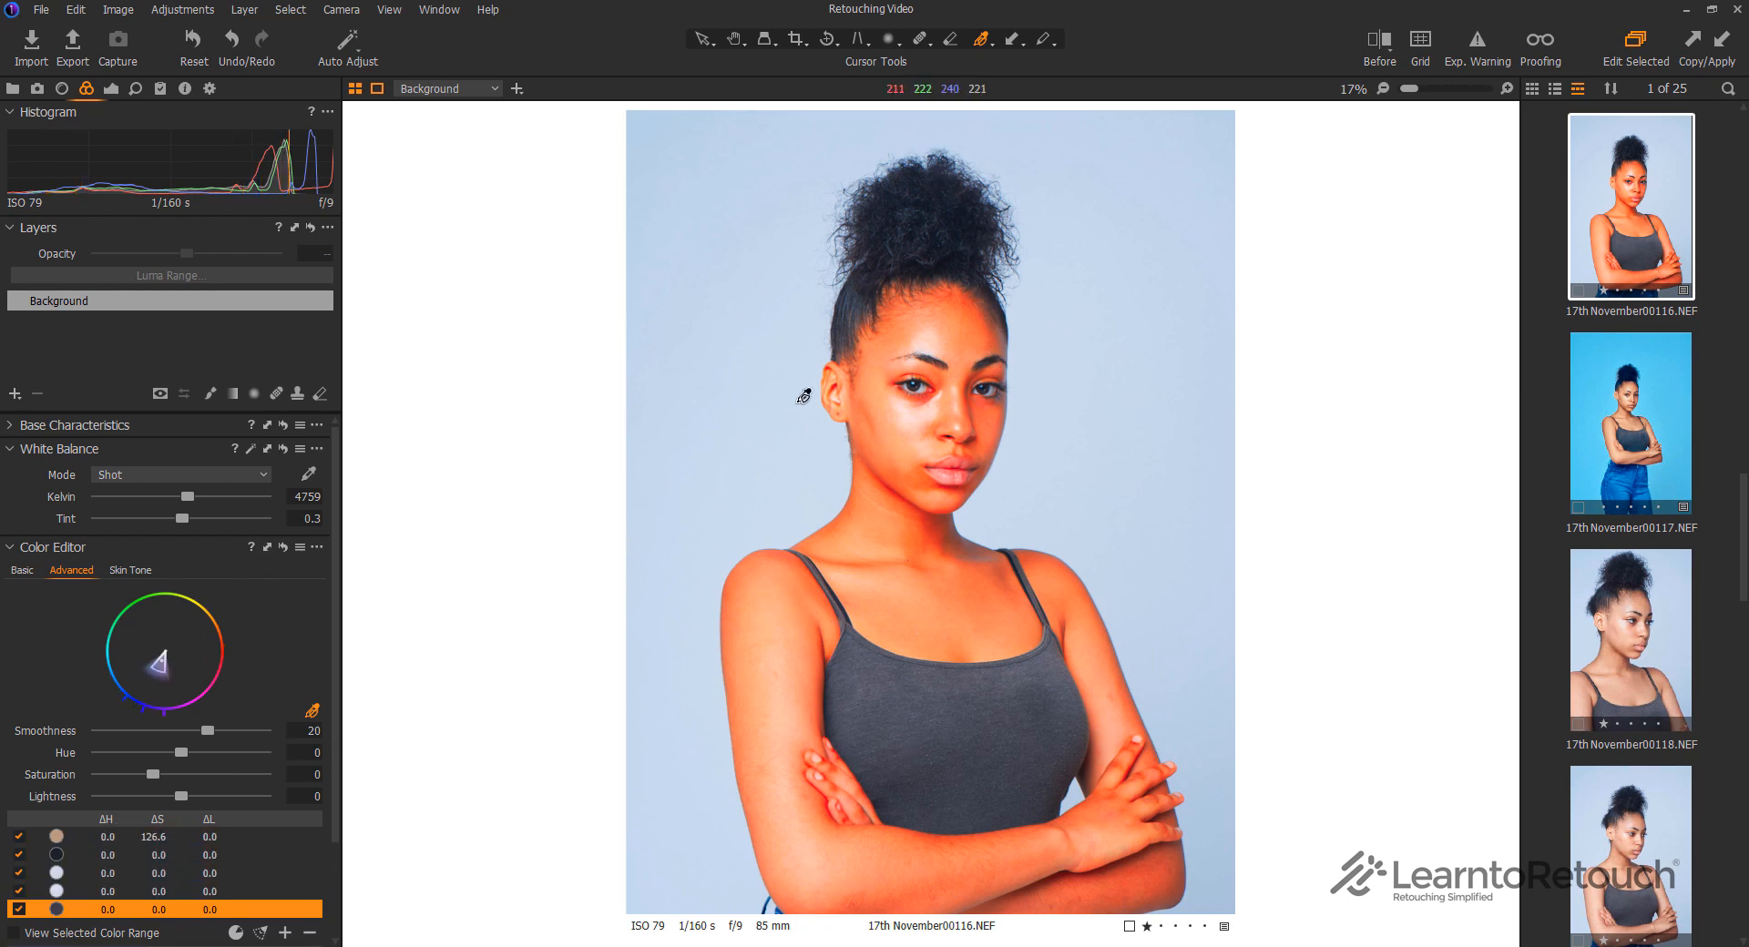
{"action": "left_click", "coordinate": [915, 241]}
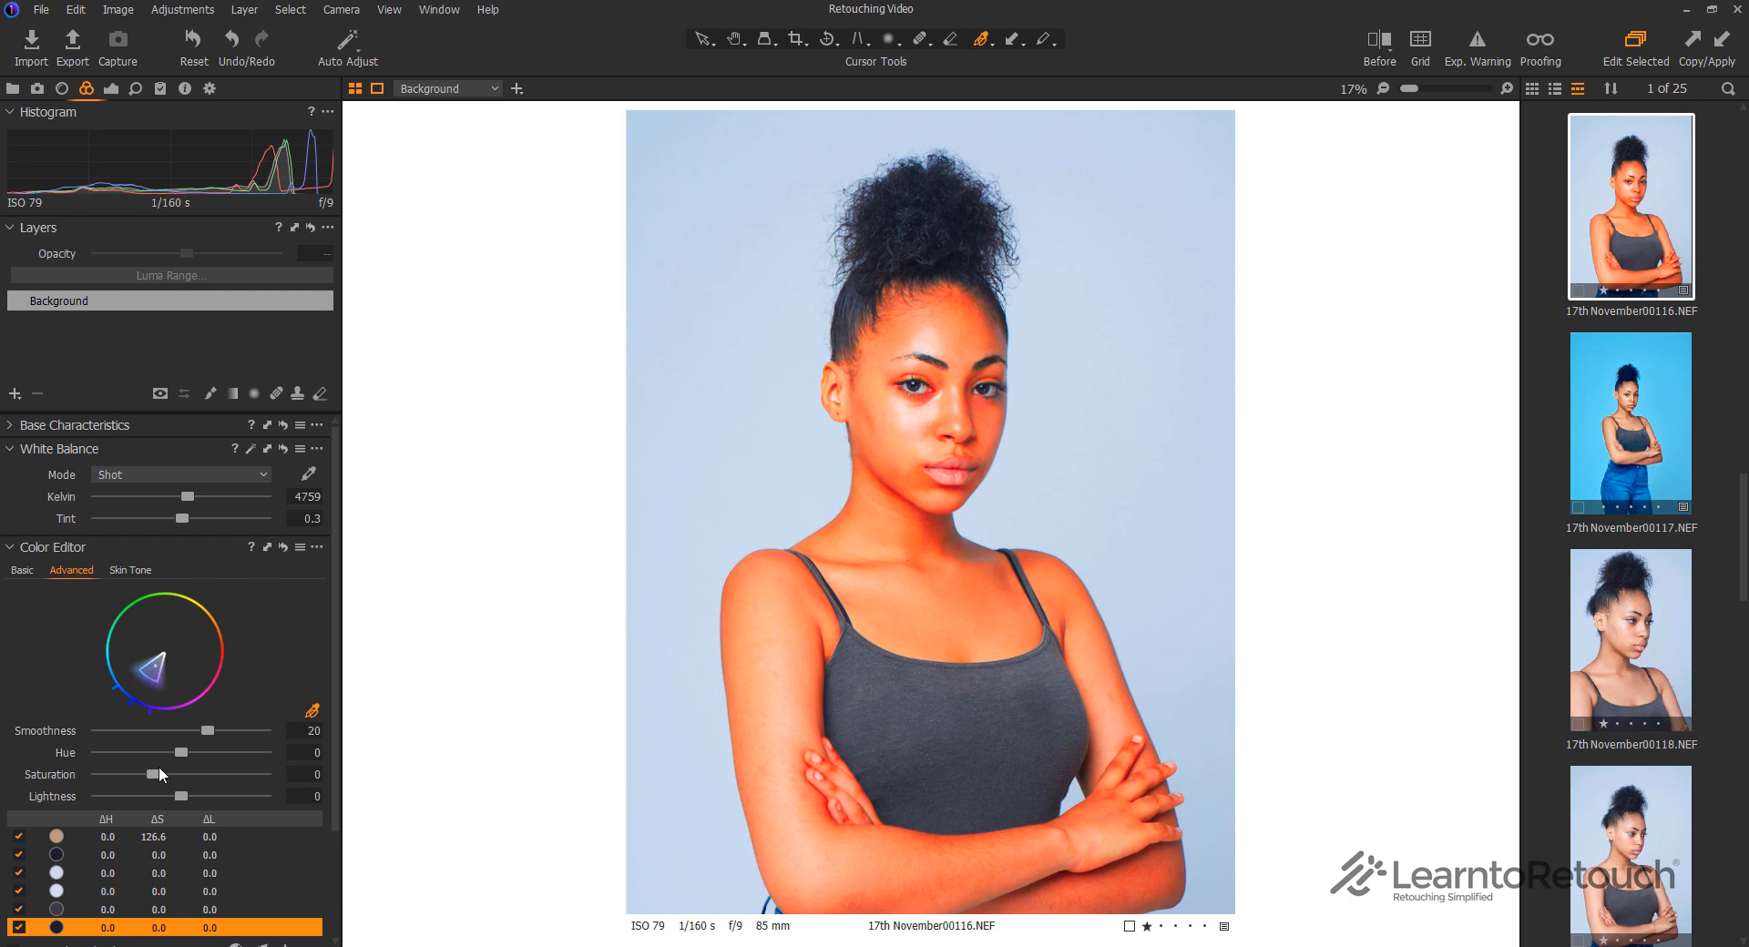
{"action": "mouse_move", "coordinate": [158, 774]}
{"action": "left_mouse_down"}
{"action": "mouse_move", "coordinate": [222, 772]}
{"action": "mouse_move", "coordinate": [120, 772]}
{"action": "mouse_move", "coordinate": [237, 774]}
{"action": "mouse_move", "coordinate": [172, 774]}
{"action": "left_mouse_up"}
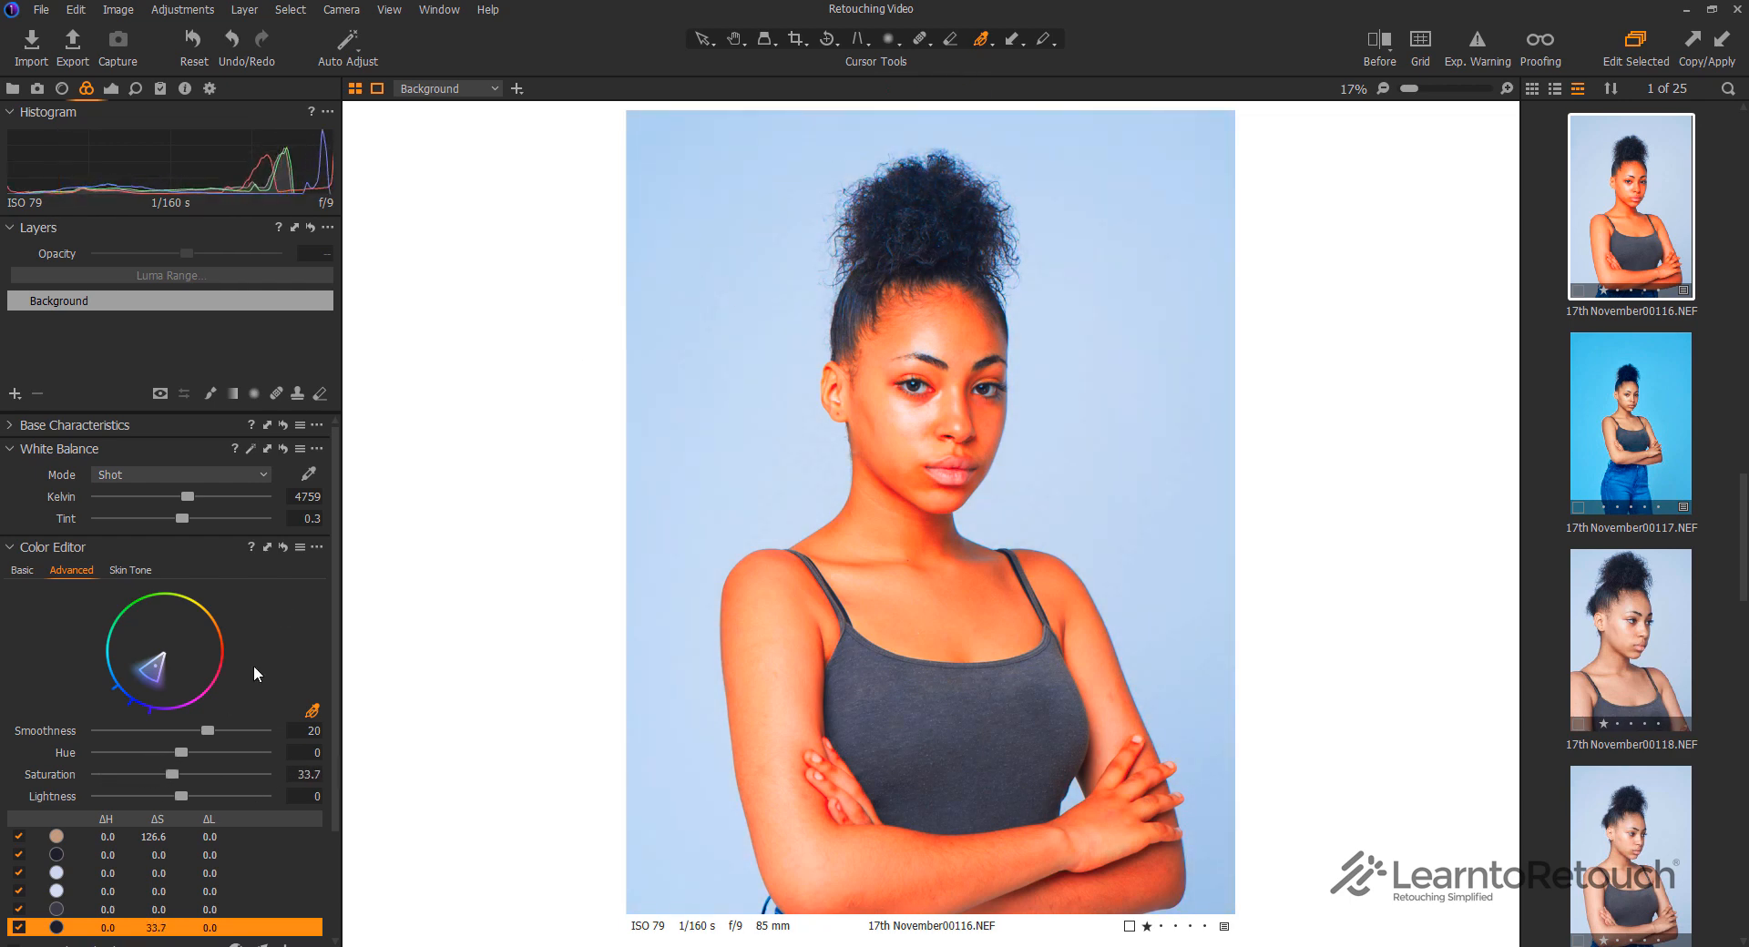
{"action": "left_click", "coordinate": [284, 546]}
Sample a skin tone from the chin in the Skin Tone editor, try changing the hue uniformity, and reset the editor
{"action": "left_click", "coordinate": [133, 568]}
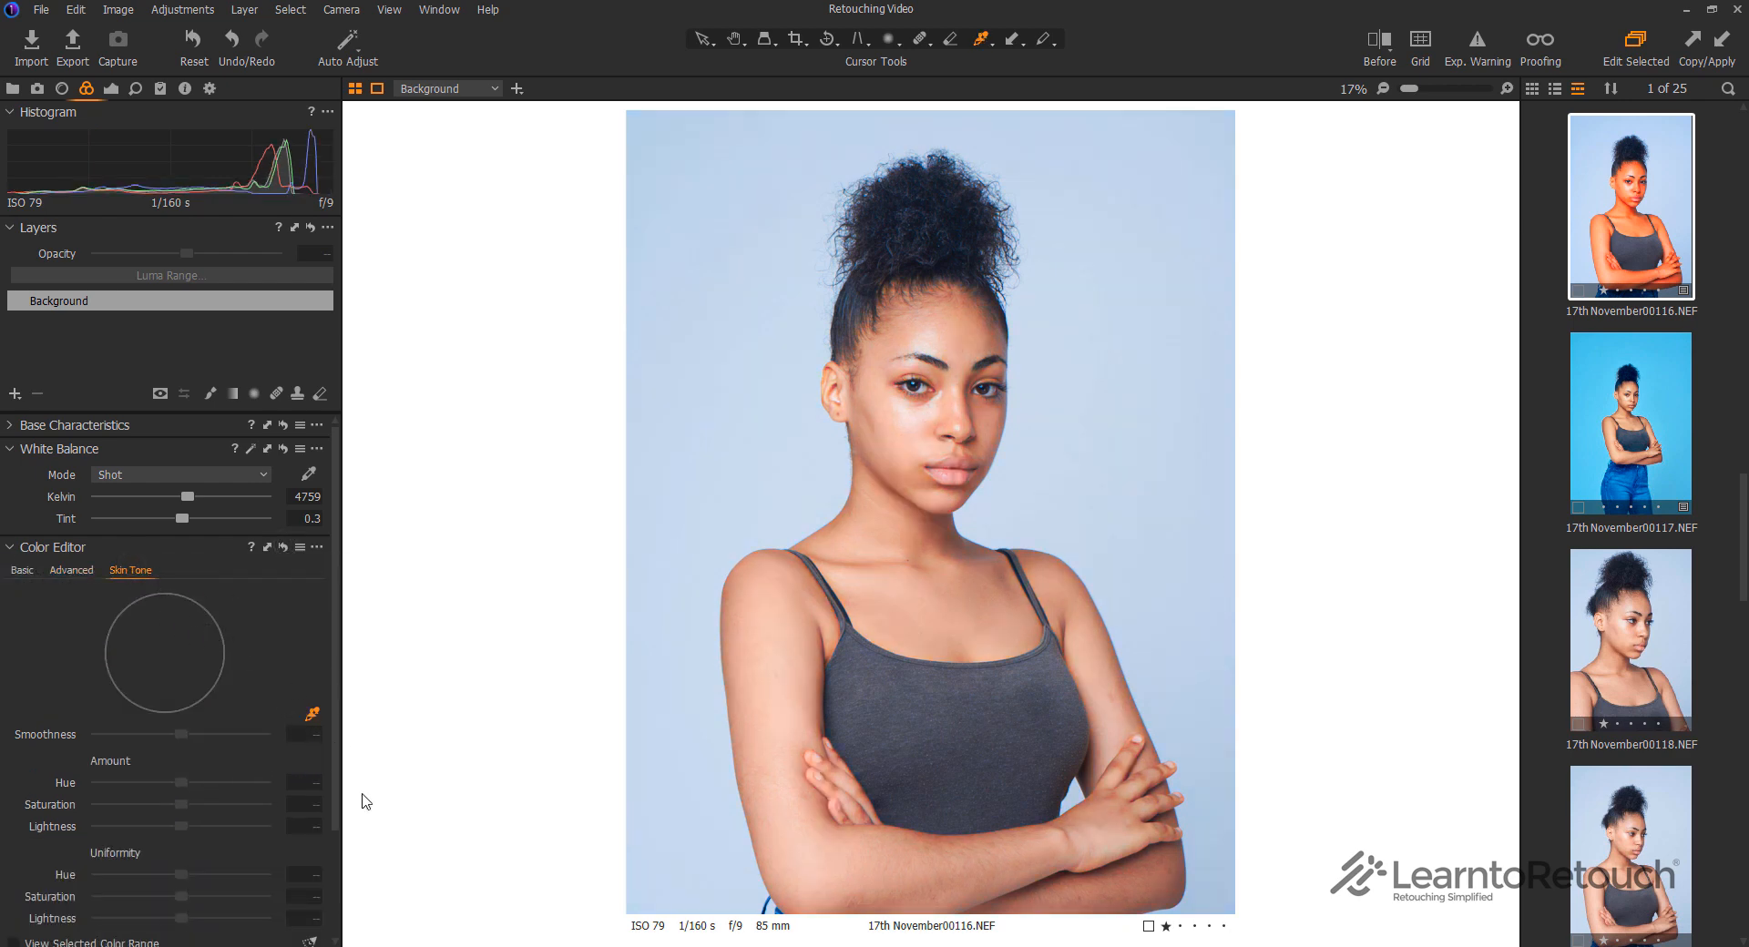
{"action": "left_click", "coordinate": [911, 524]}
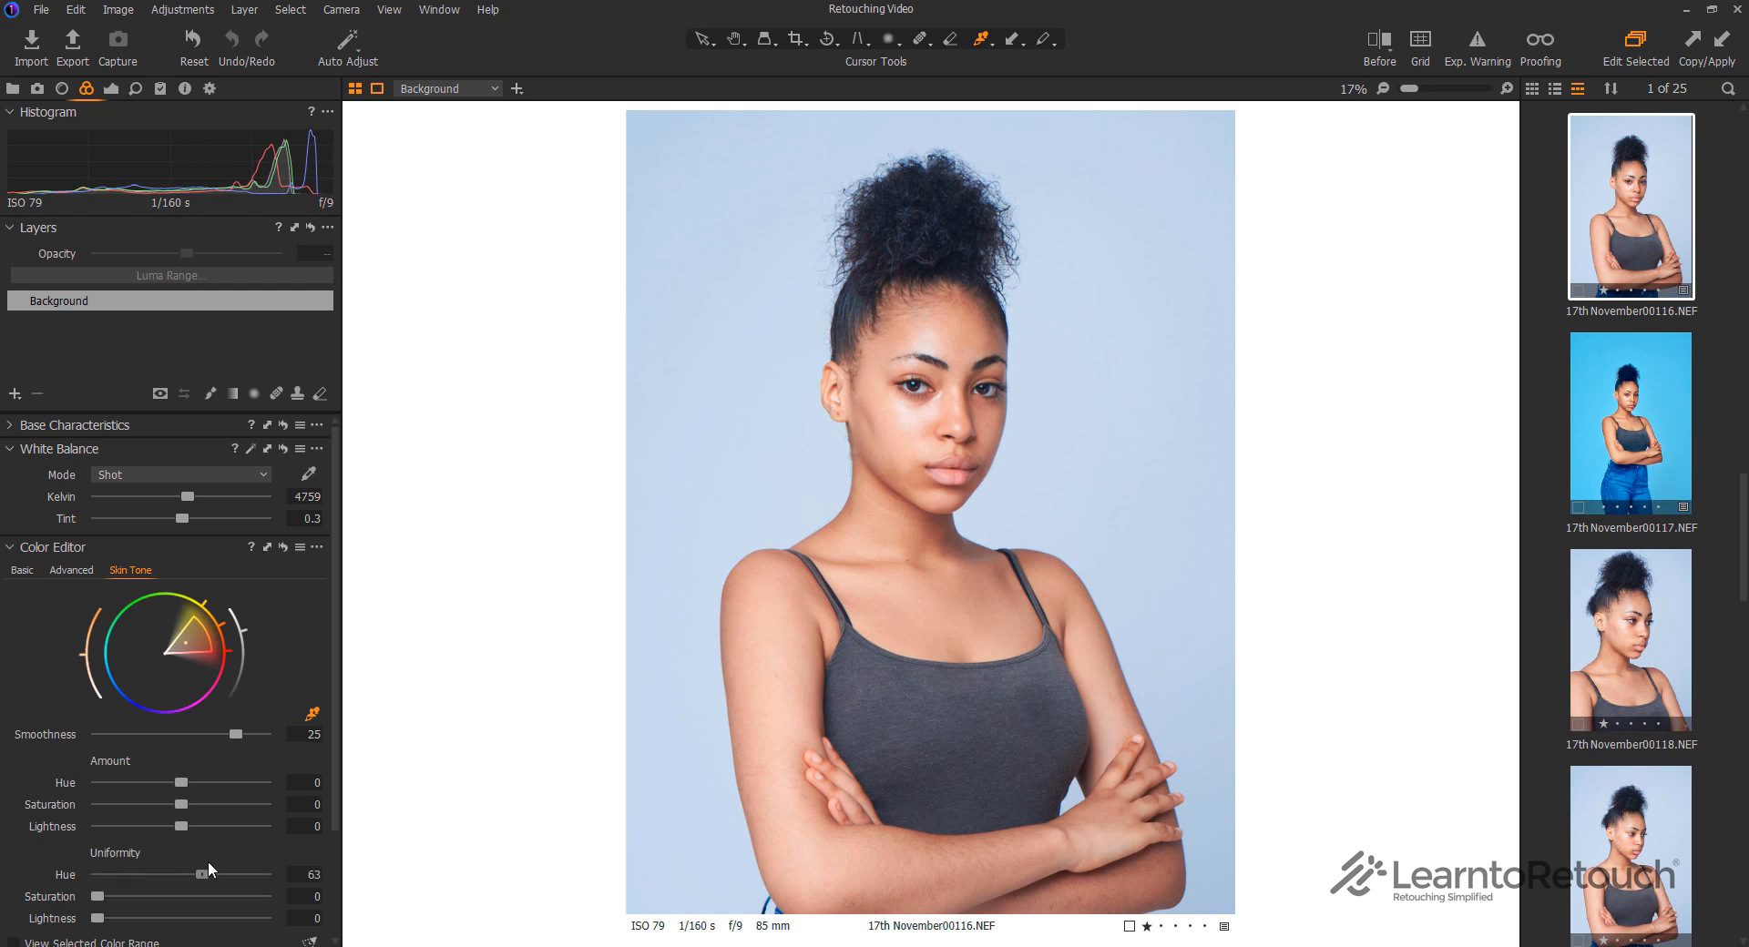
{"action": "left_click_drag", "start_coordinate": [209, 863], "coordinate": [2, 896]}
{"action": "left_click_drag", "start_coordinate": [301, 876], "coordinate": [5, 907]}
{"action": "left_click", "coordinate": [283, 547]}
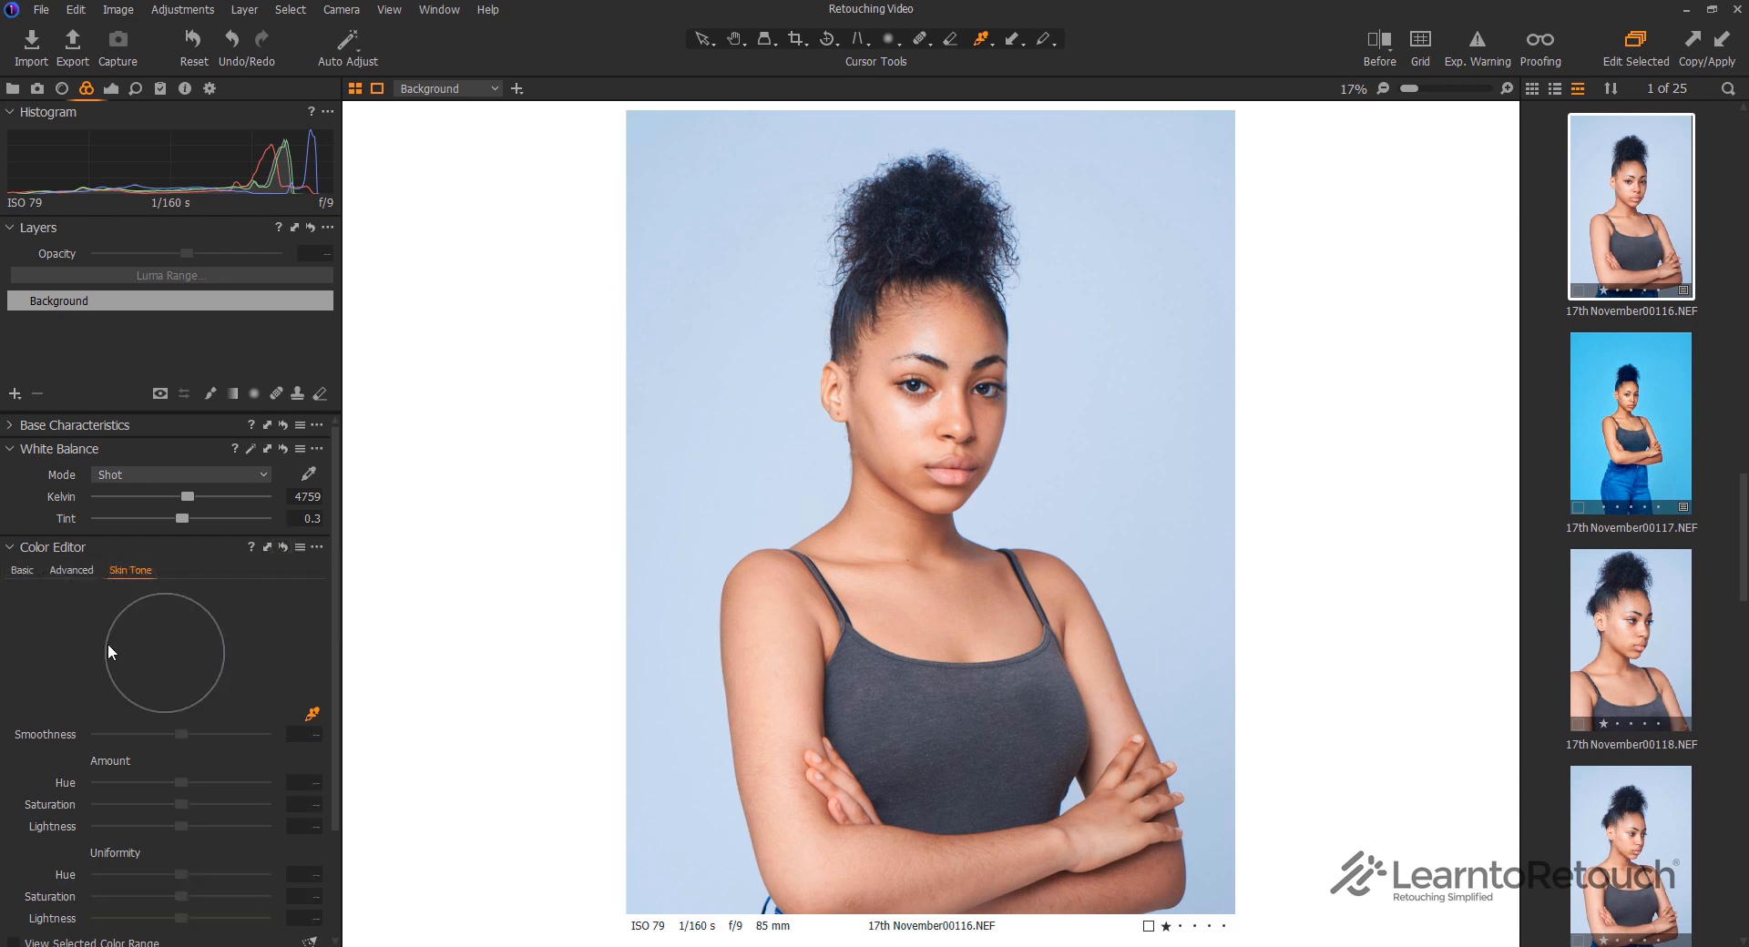
Collapse the Color Editor, shift the Master colour balance slightly toward blue, and show the 3-Way wheels
{"action": "left_click", "coordinate": [22, 549]}
{"action": "left_click", "coordinate": [22, 572]}
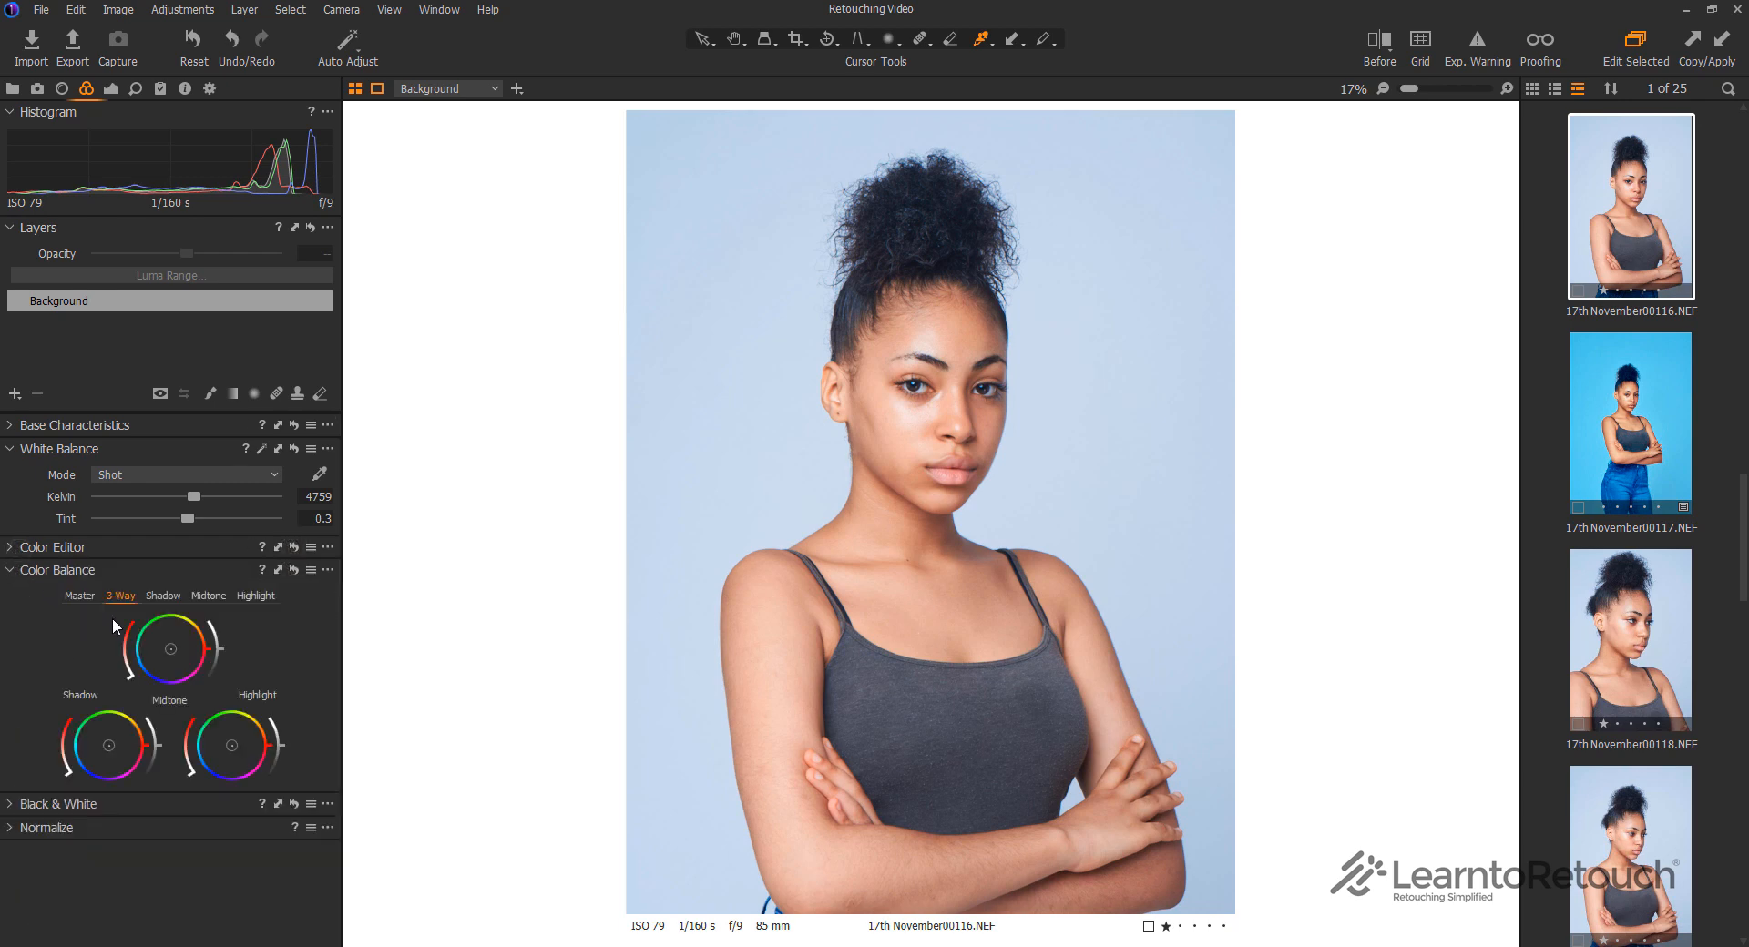
{"action": "left_click", "coordinate": [79, 596]}
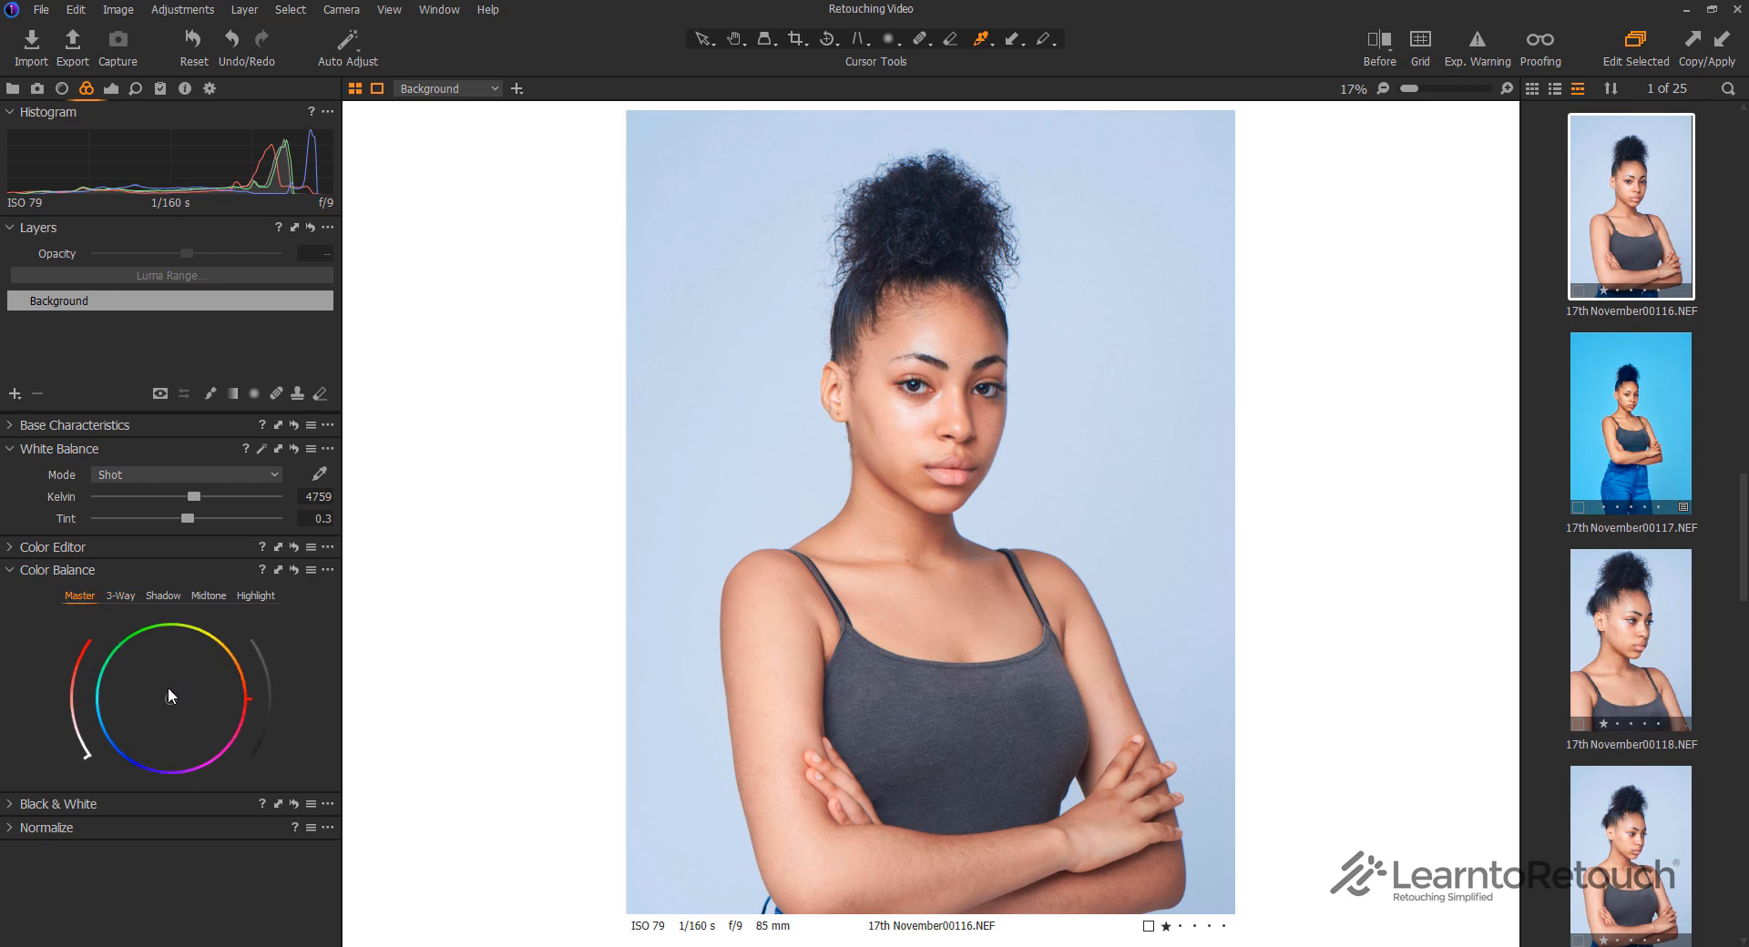
{"action": "mouse_move", "coordinate": [167, 687]}
{"action": "left_mouse_down"}
{"action": "mouse_move", "coordinate": [206, 670]}
{"action": "mouse_move", "coordinate": [143, 676]}
{"action": "mouse_move", "coordinate": [135, 714]}
{"action": "mouse_move", "coordinate": [152, 716]}
{"action": "left_mouse_up"}
{"action": "left_click", "coordinate": [118, 595]}
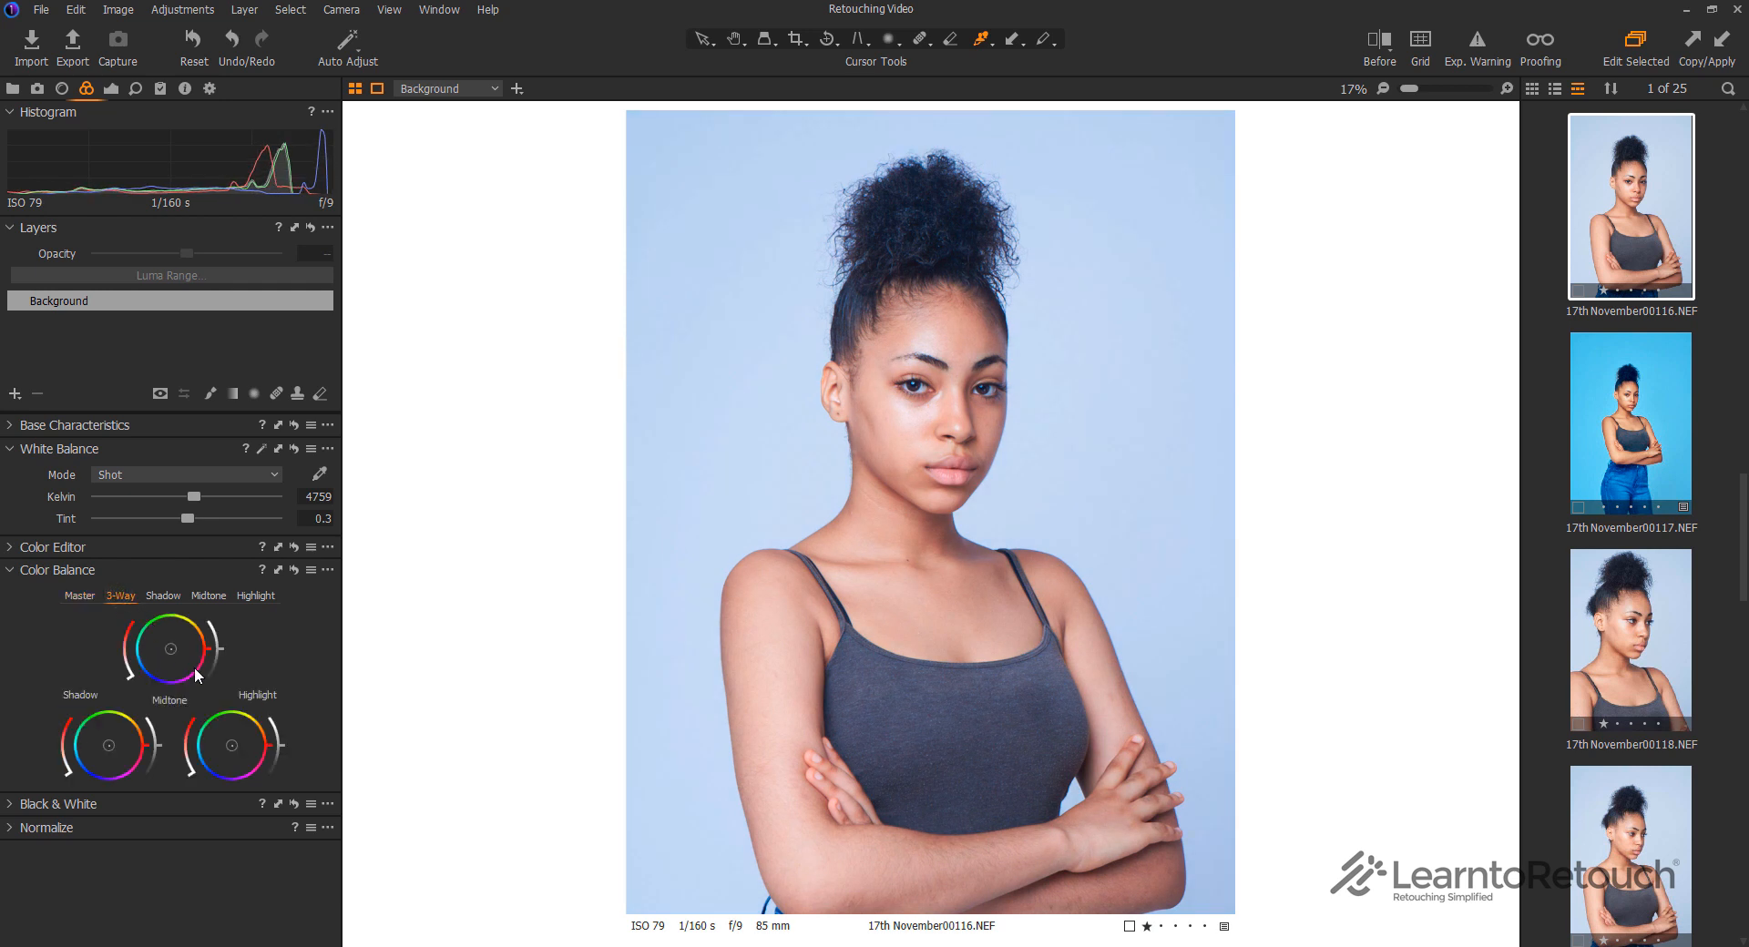
Look at the Shadow wheel, try shifting the Highlight colour balance toward green, and reset Color Balance
{"action": "left_click", "coordinate": [164, 597]}
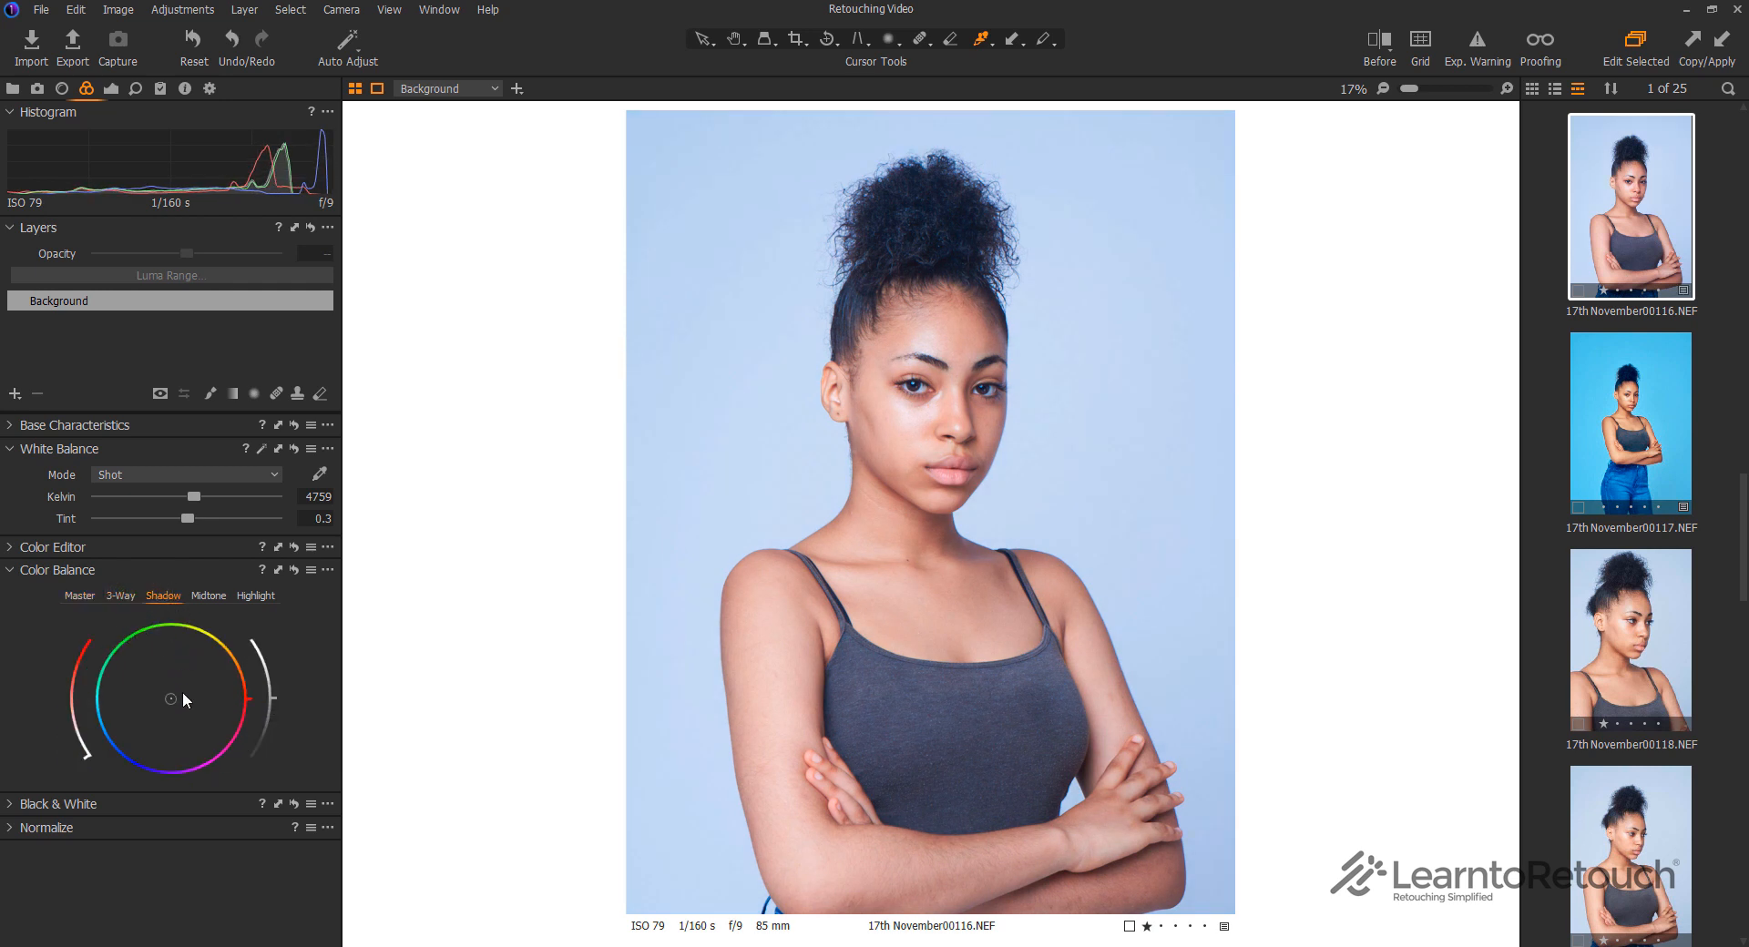
{"action": "left_click_drag", "start_coordinate": [171, 709], "coordinate": [174, 636]}
{"action": "left_click", "coordinate": [269, 596]}
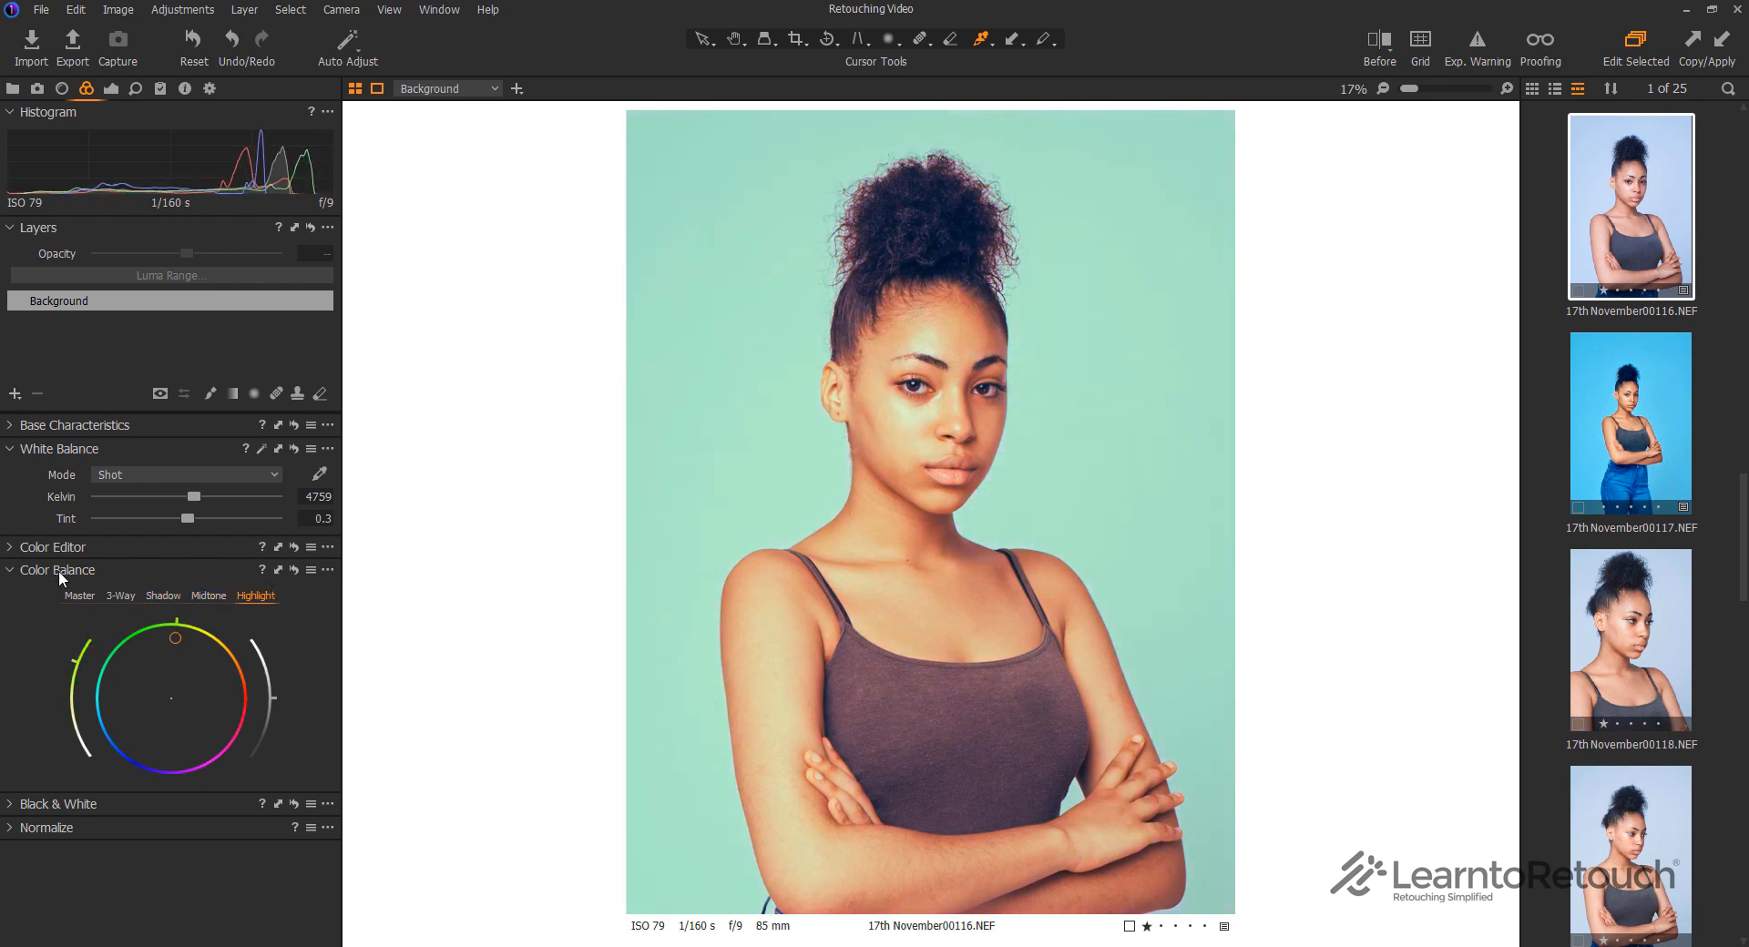
{"action": "left_click", "coordinate": [293, 569]}
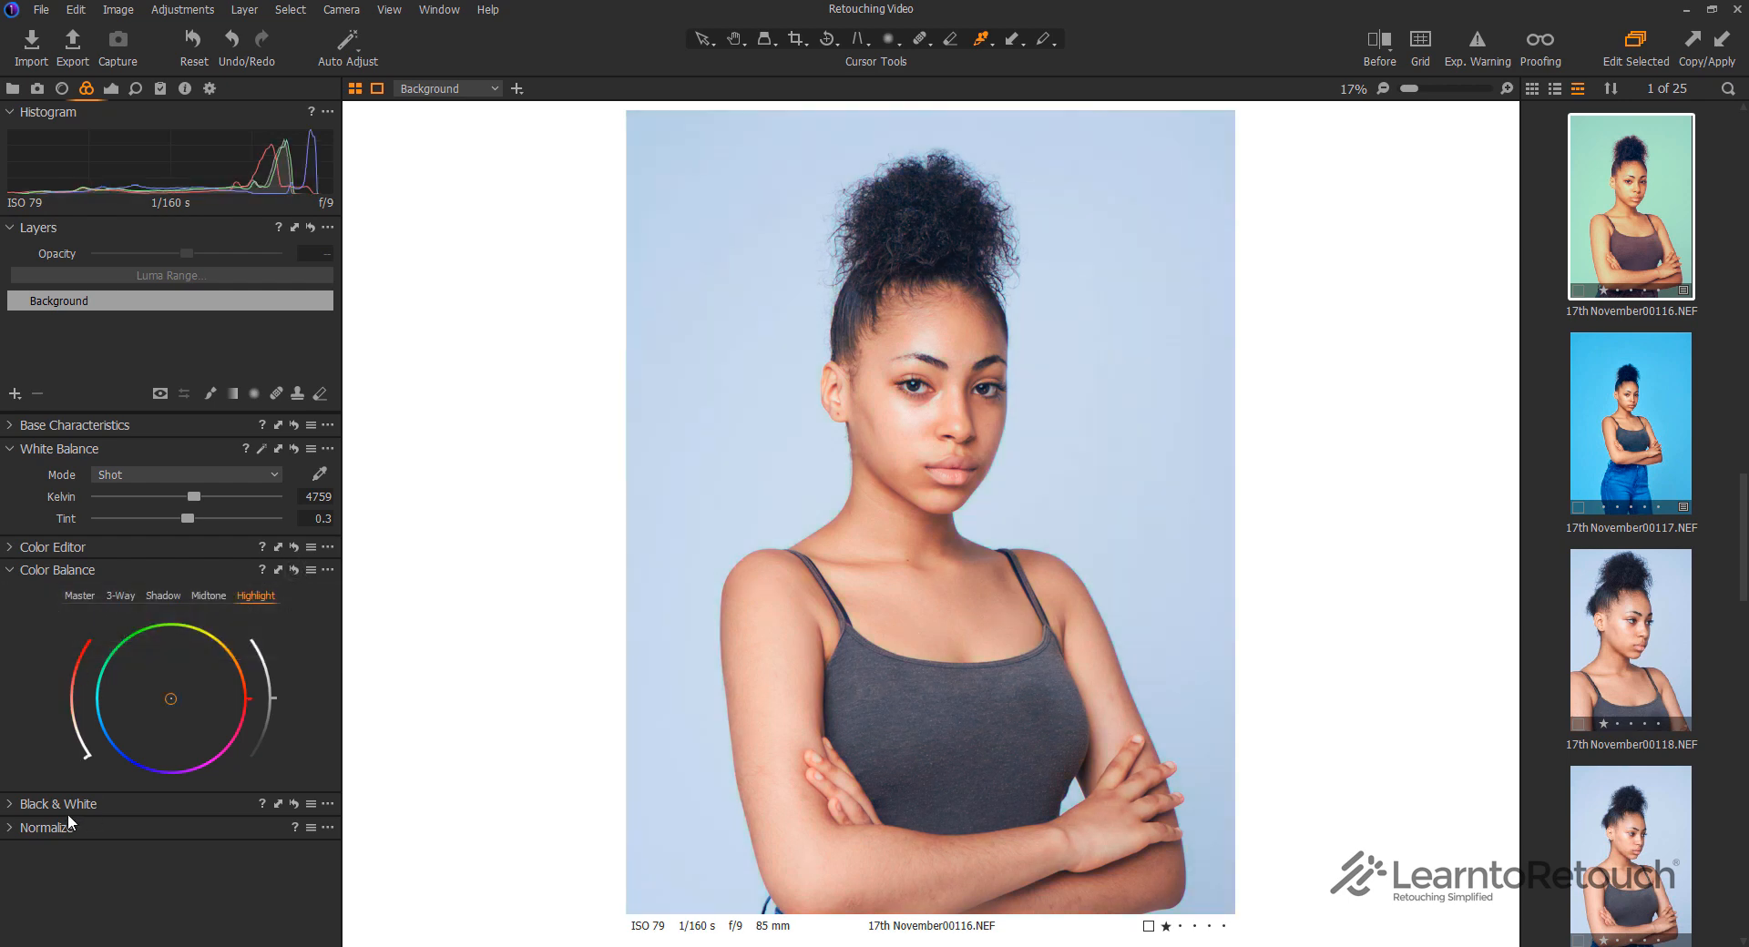
Enable Black & White and set the colour sensitivity to Red -35, Yellow 29, Green 25, Cyan 33 and Blue 51
{"action": "left_click", "coordinate": [25, 805]}
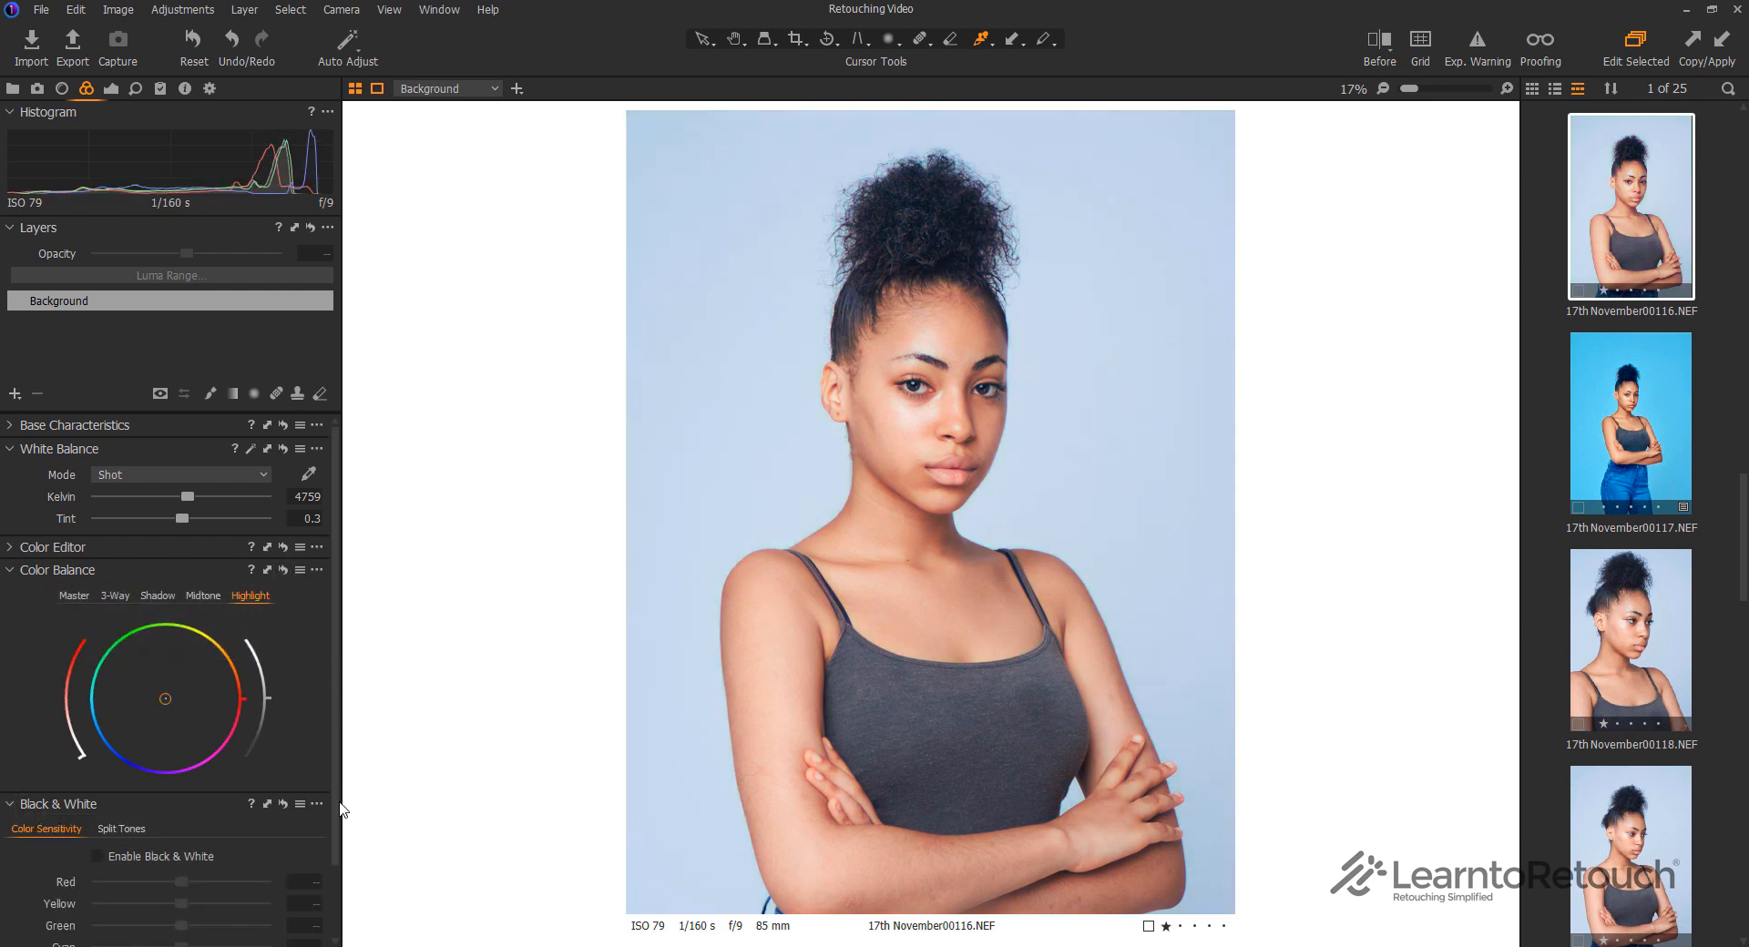
{"action": "scroll", "coordinate": [164, 824], "scroll_direction": "down", "scroll_amount": 2}
{"action": "left_click", "coordinate": [113, 776]}
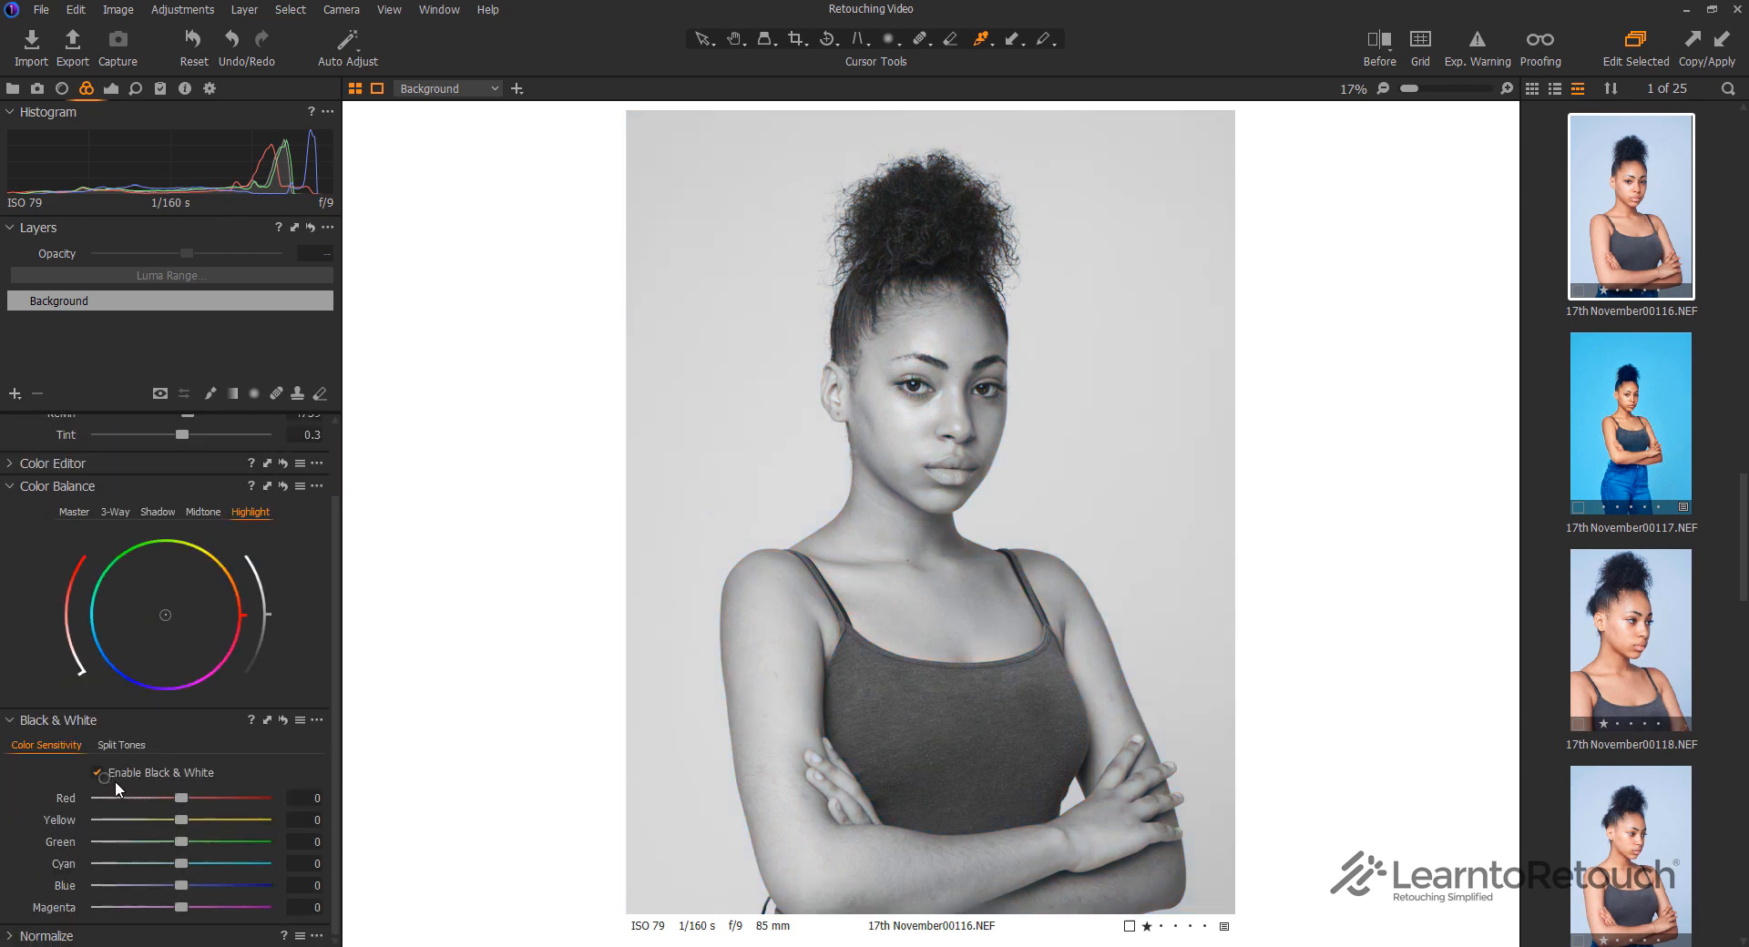
{"action": "left_click_drag", "start_coordinate": [179, 800], "coordinate": [209, 864]}
{"action": "left_click_drag", "start_coordinate": [181, 886], "coordinate": [224, 885]}
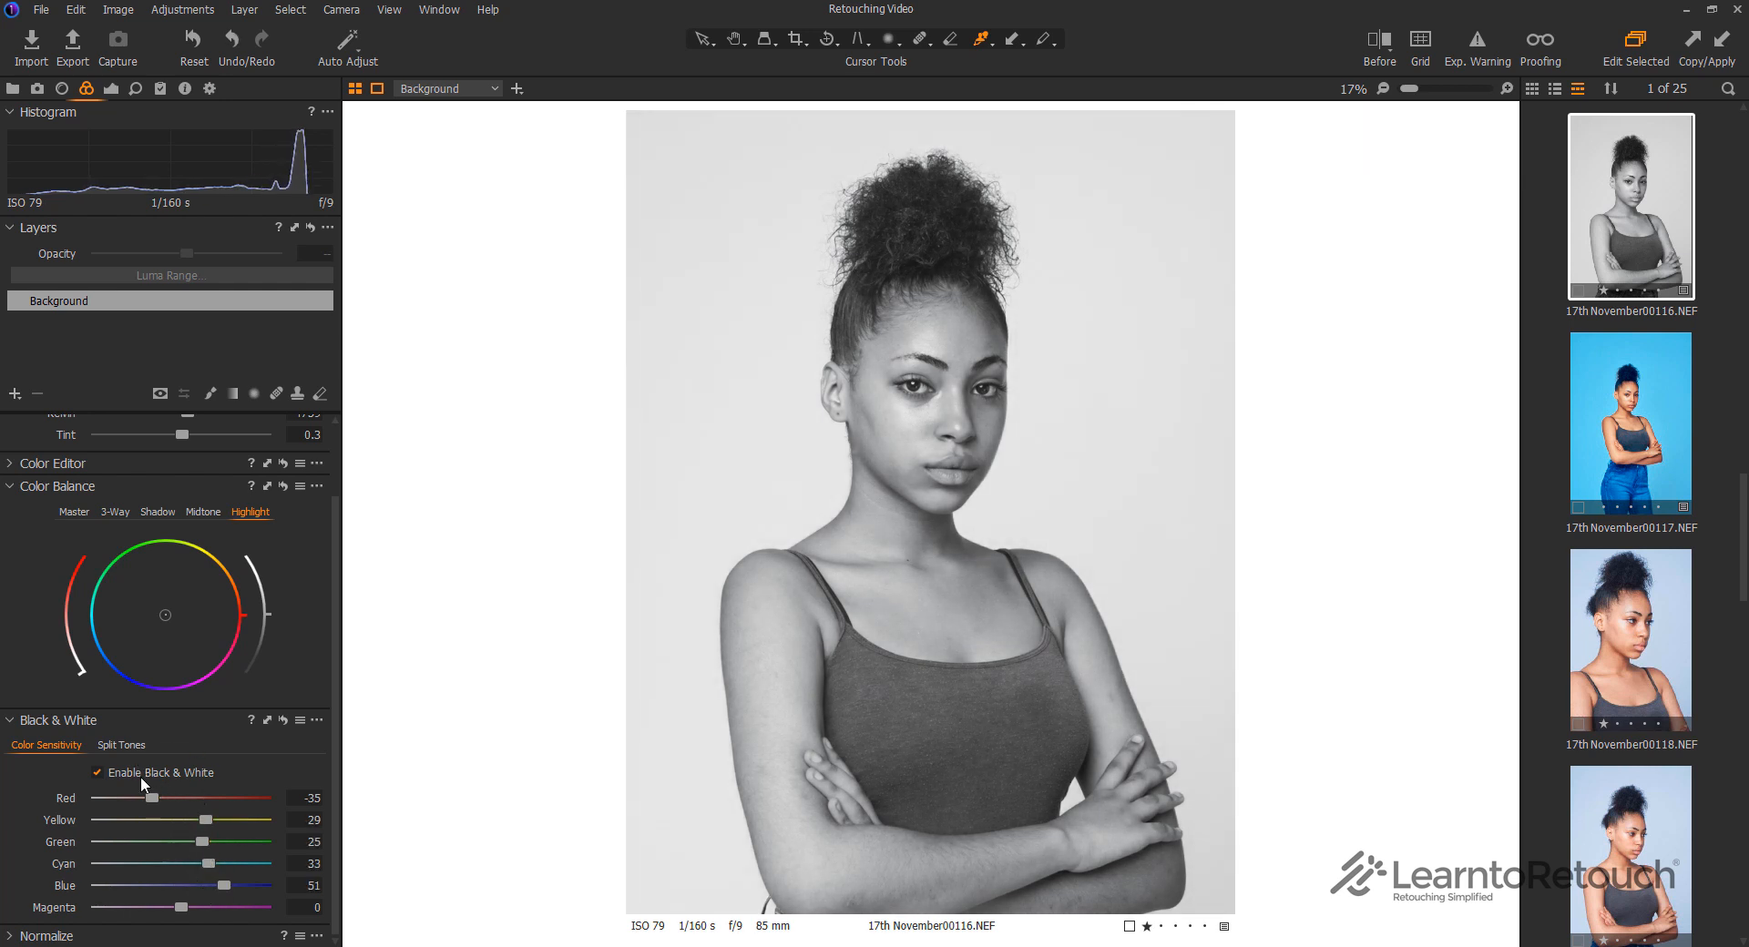
Split-tone the black-and-white portrait with highlight hue 147 and saturation 32, and shadow hue 137 and saturation 87
{"action": "left_click", "coordinate": [121, 745]}
{"action": "left_click_drag", "start_coordinate": [114, 821], "coordinate": [172, 834]}
{"action": "left_click_drag", "start_coordinate": [113, 887], "coordinate": [256, 887]}
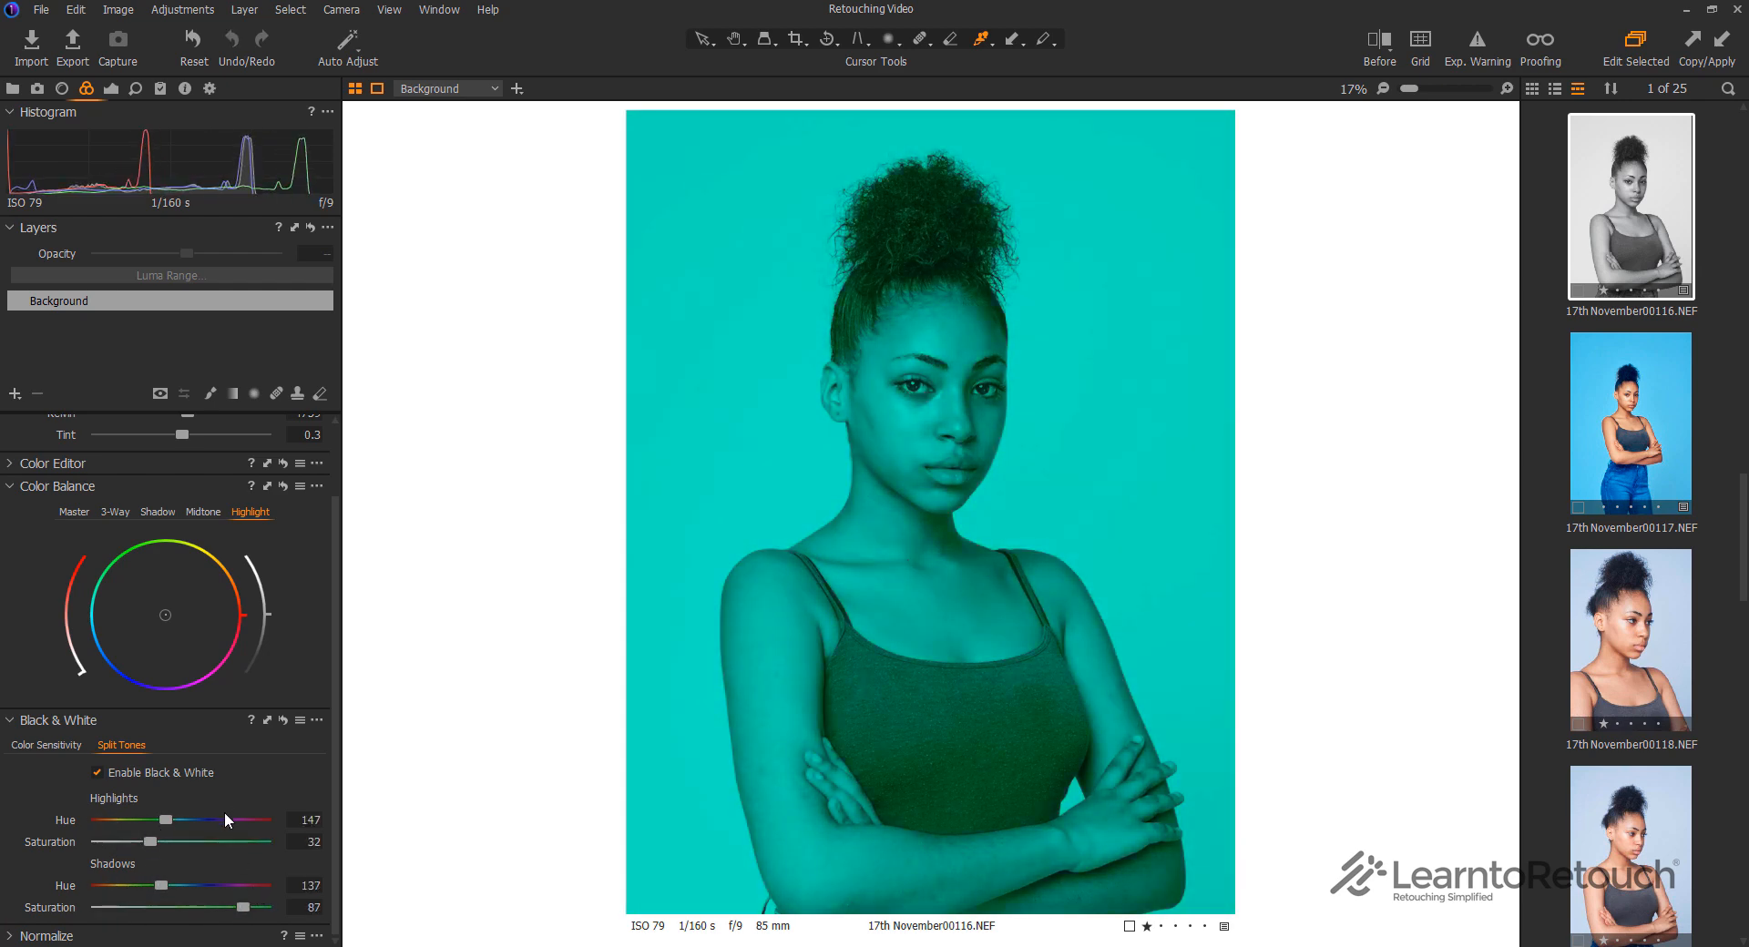
Reset and collapse the Black & White tool, and briefly open the Normalize tool
{"action": "left_click", "coordinate": [283, 719]}
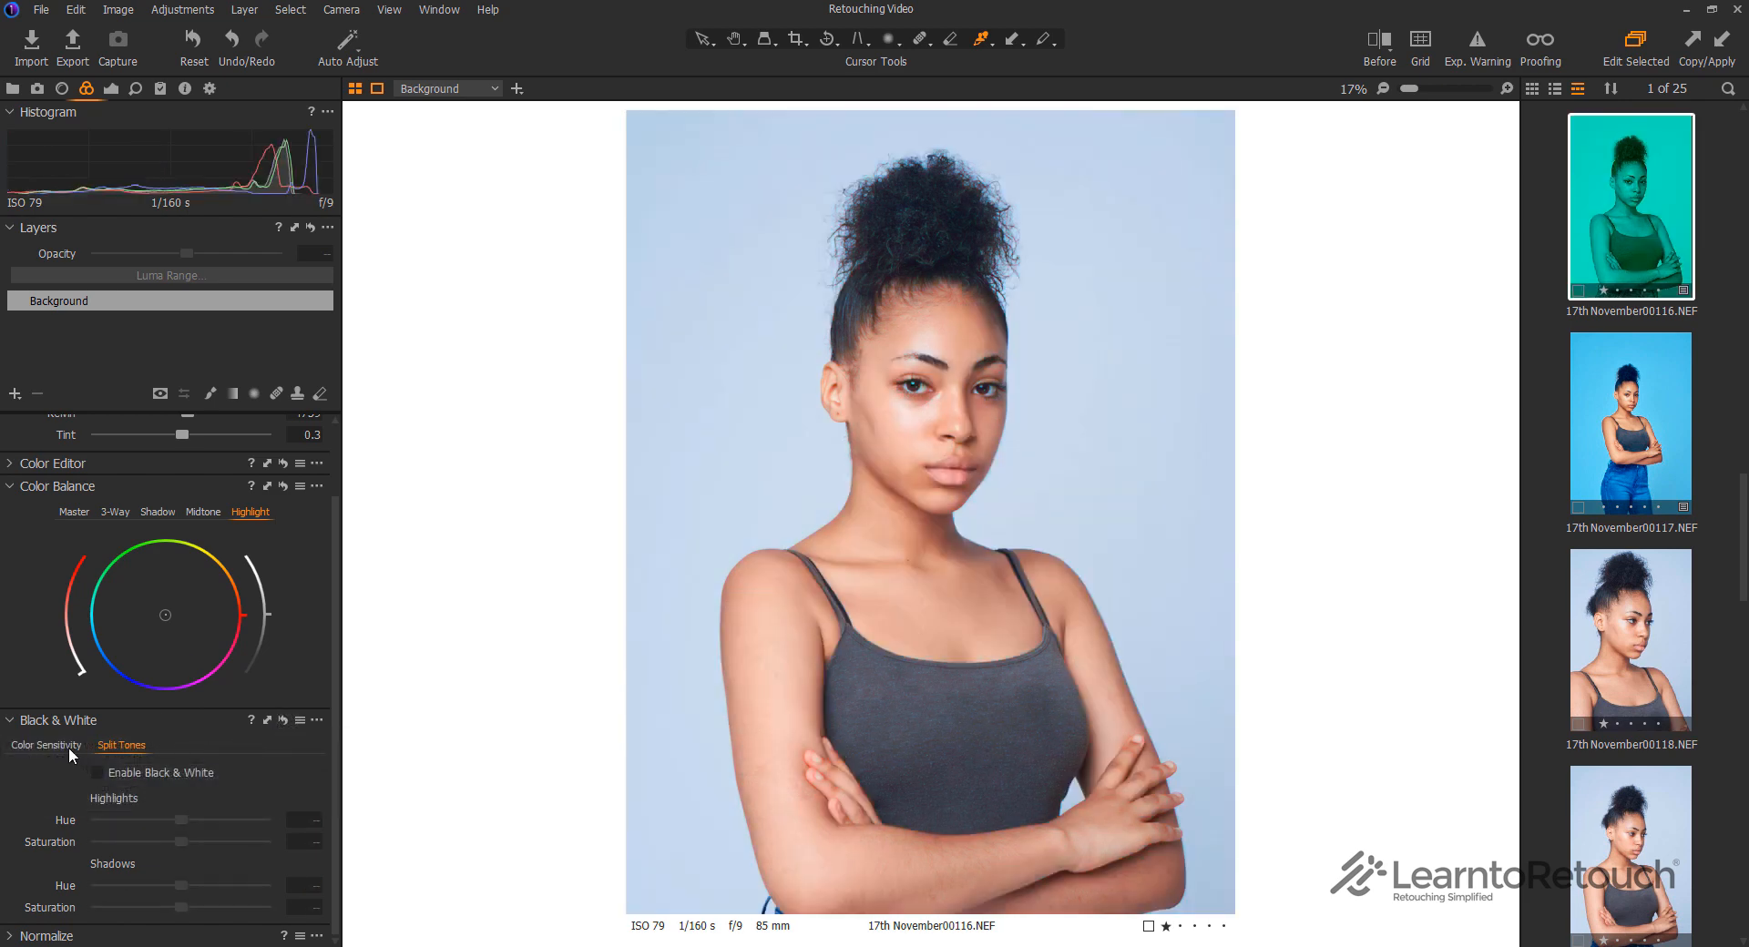
{"action": "left_click", "coordinate": [20, 726]}
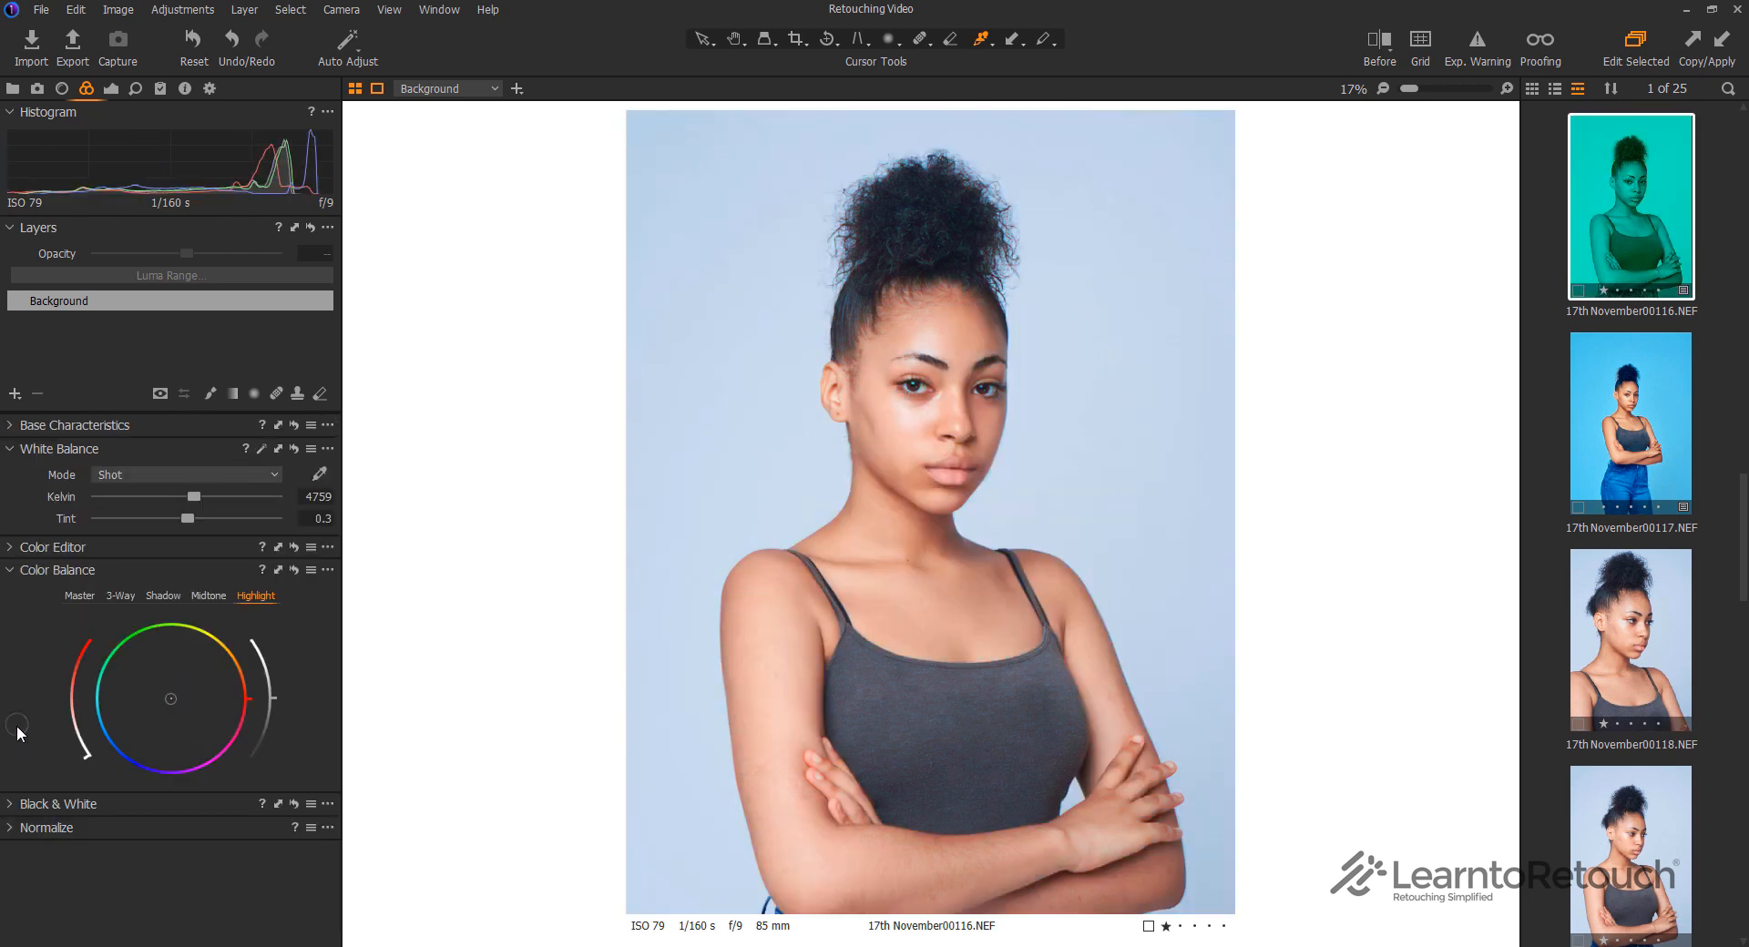
{"action": "left_click", "coordinate": [13, 827]}
{"action": "left_click", "coordinate": [23, 830]}
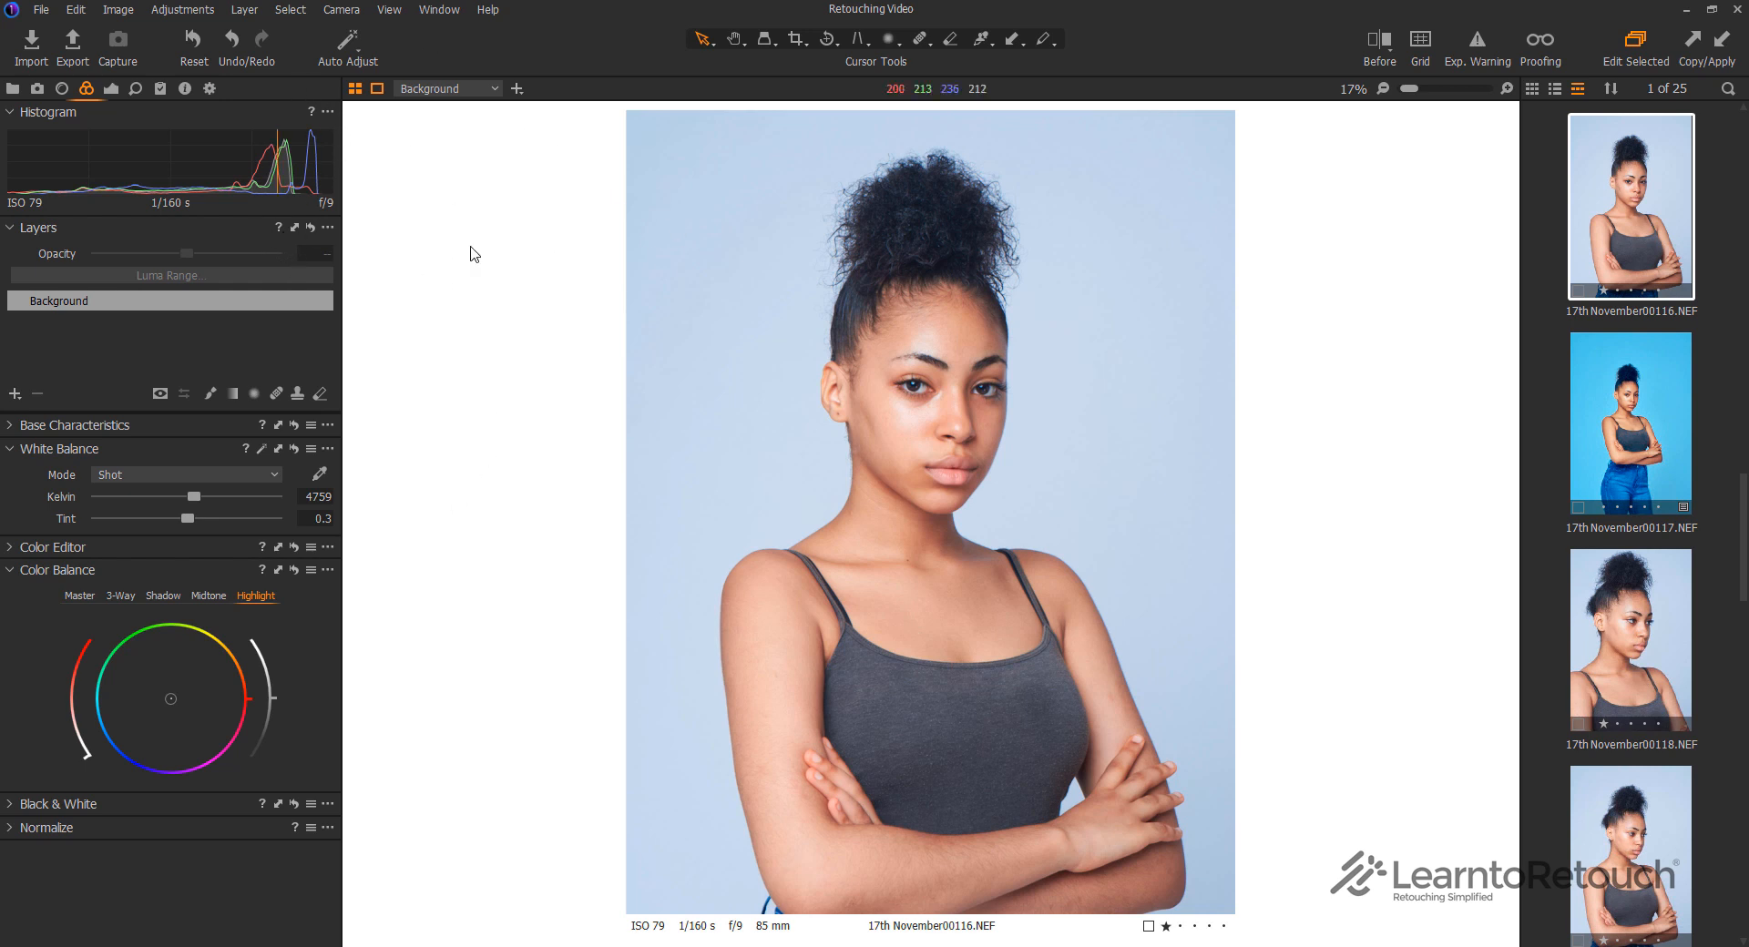
Add three adjustment layers and switch between them, leaving Adjustment Layer 2 active
{"action": "left_click", "coordinate": [15, 395]}
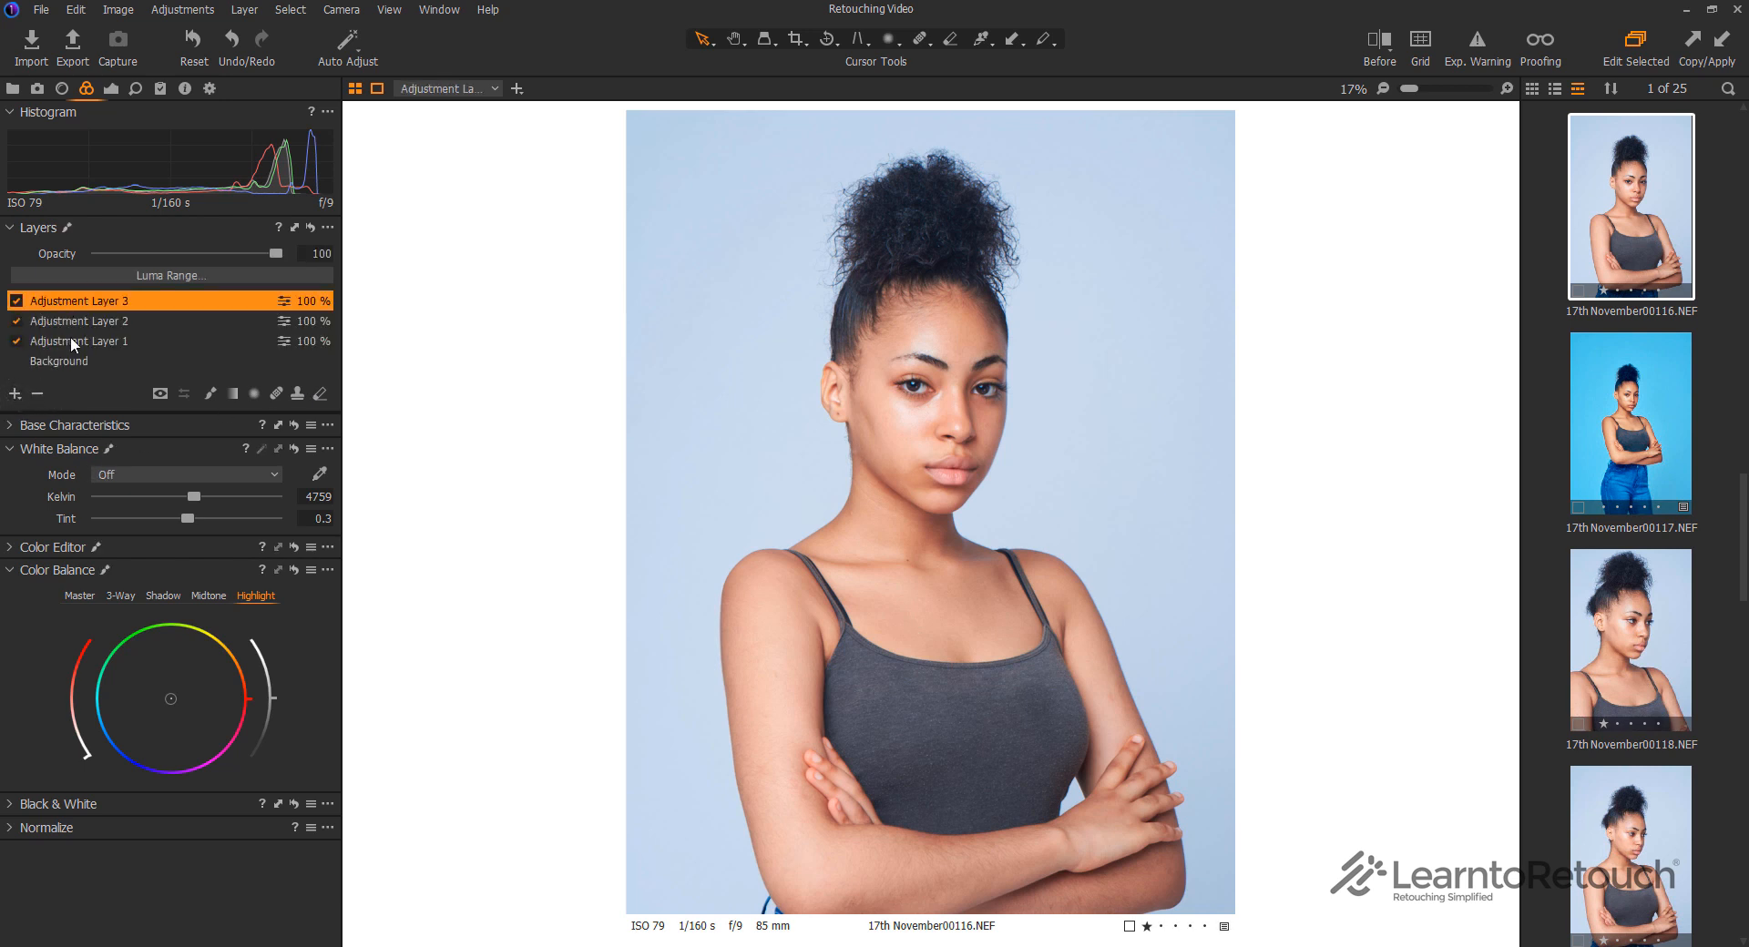
{"action": "left_click", "coordinate": [86, 342]}
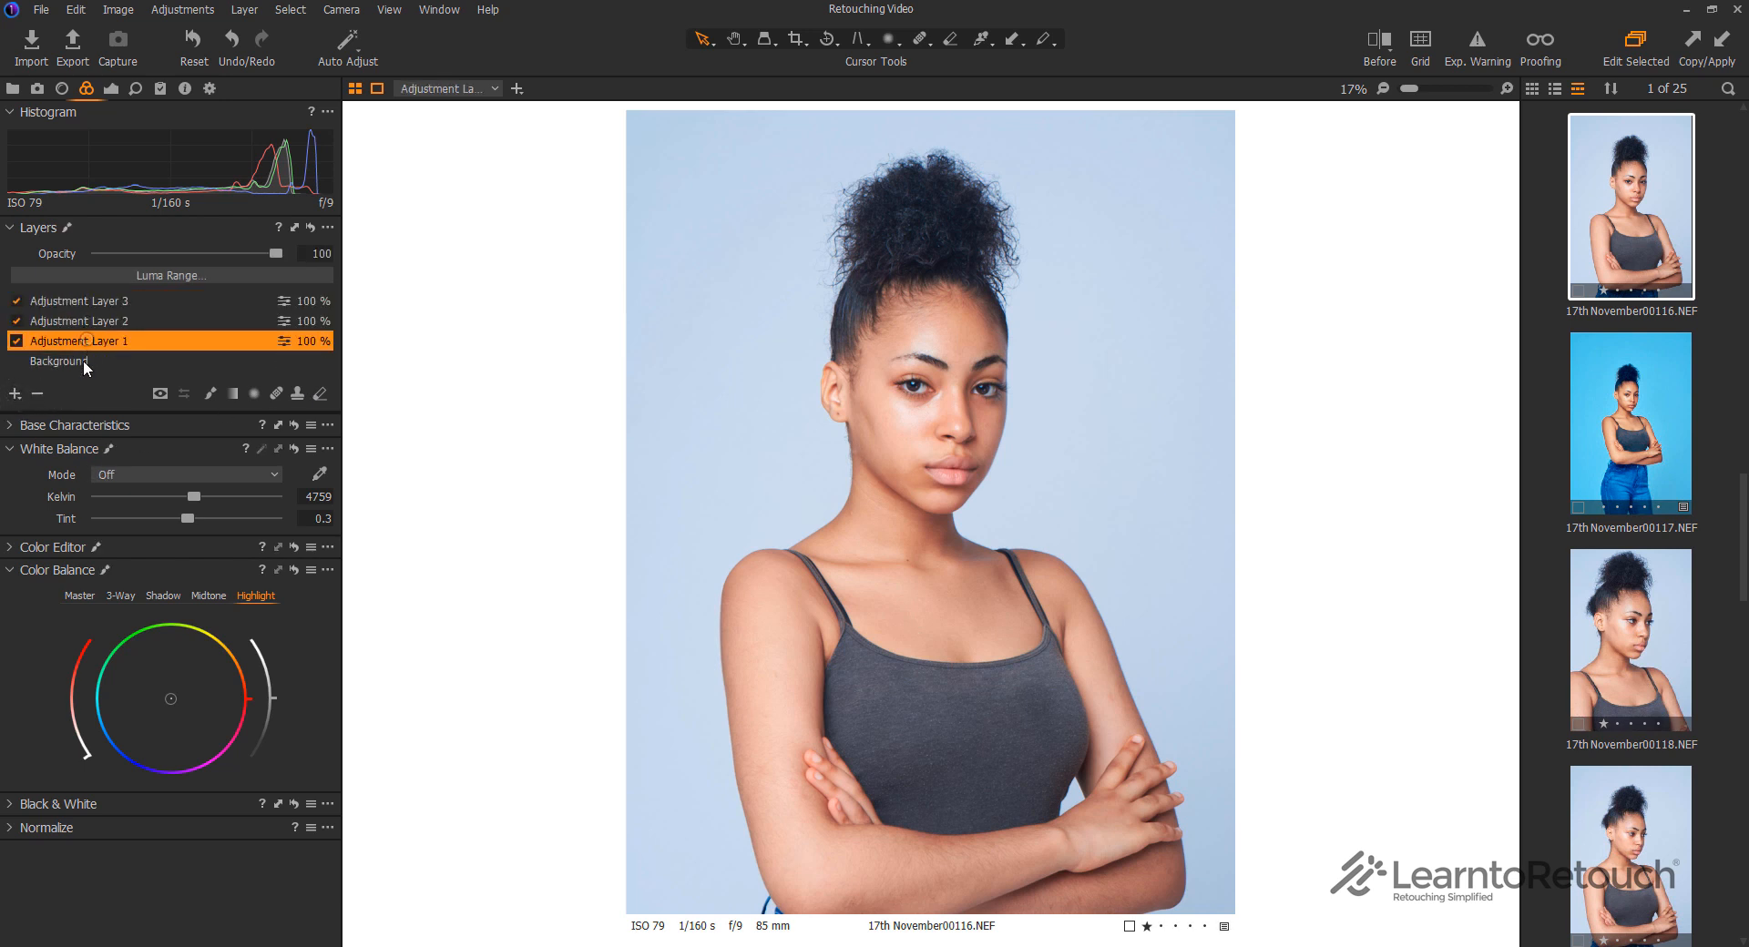
{"action": "left_click", "coordinate": [82, 306]}
{"action": "left_click", "coordinate": [460, 87]}
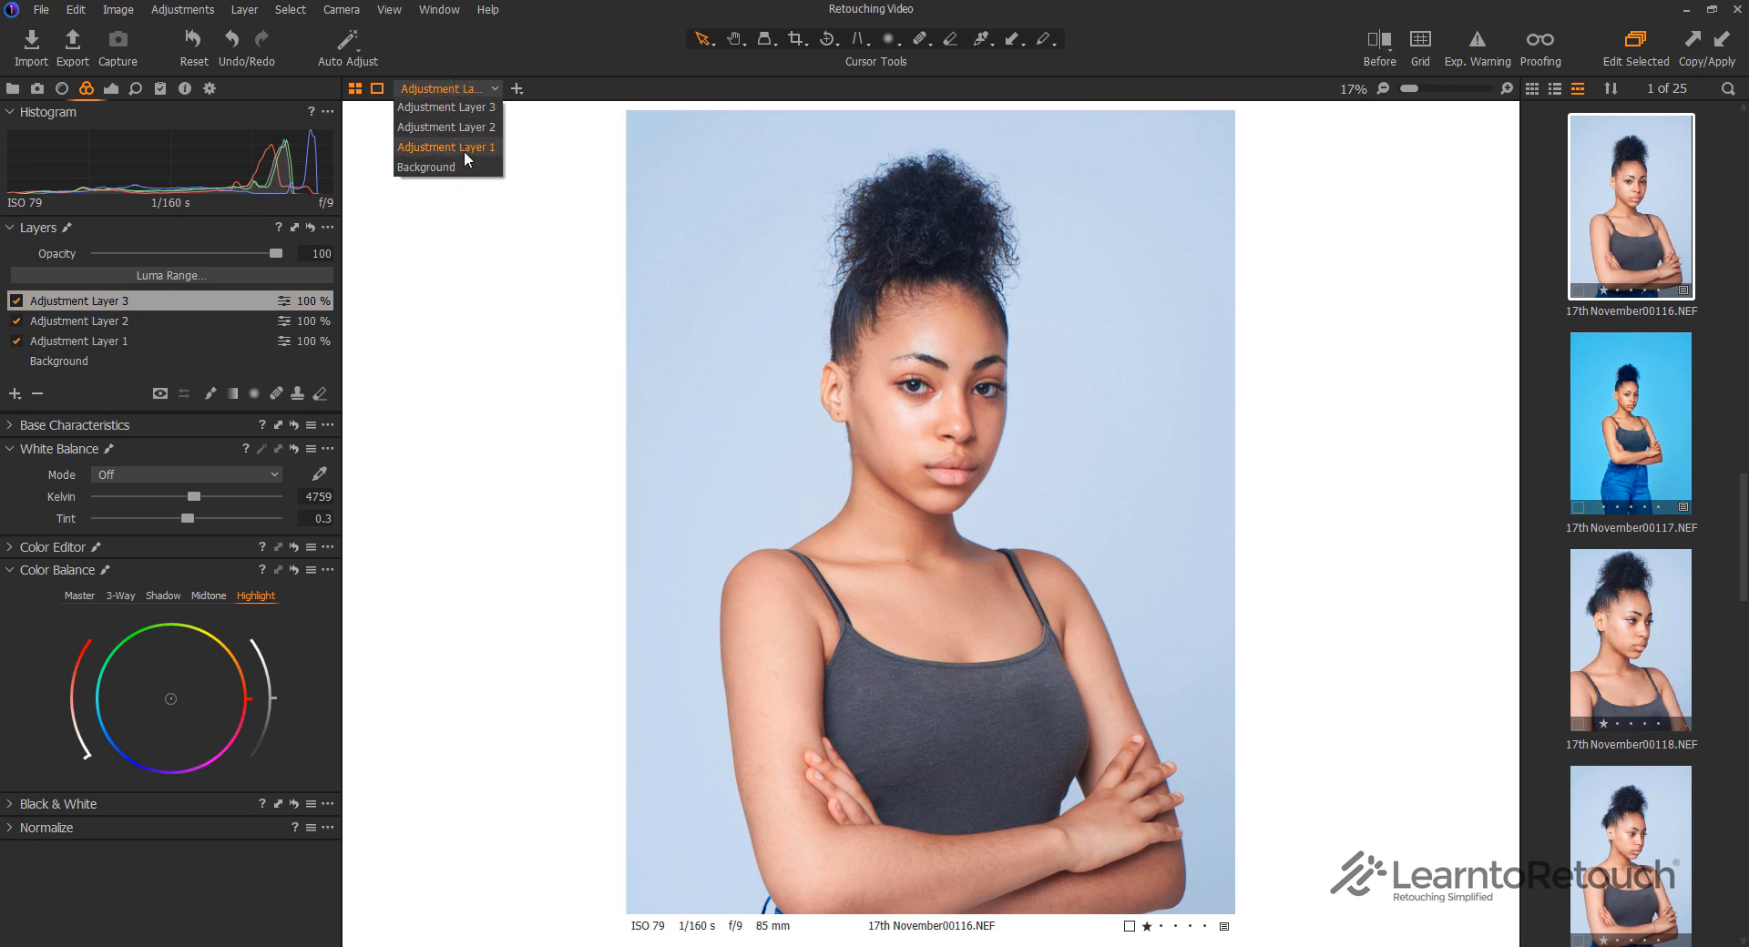
{"action": "left_click", "coordinate": [461, 147]}
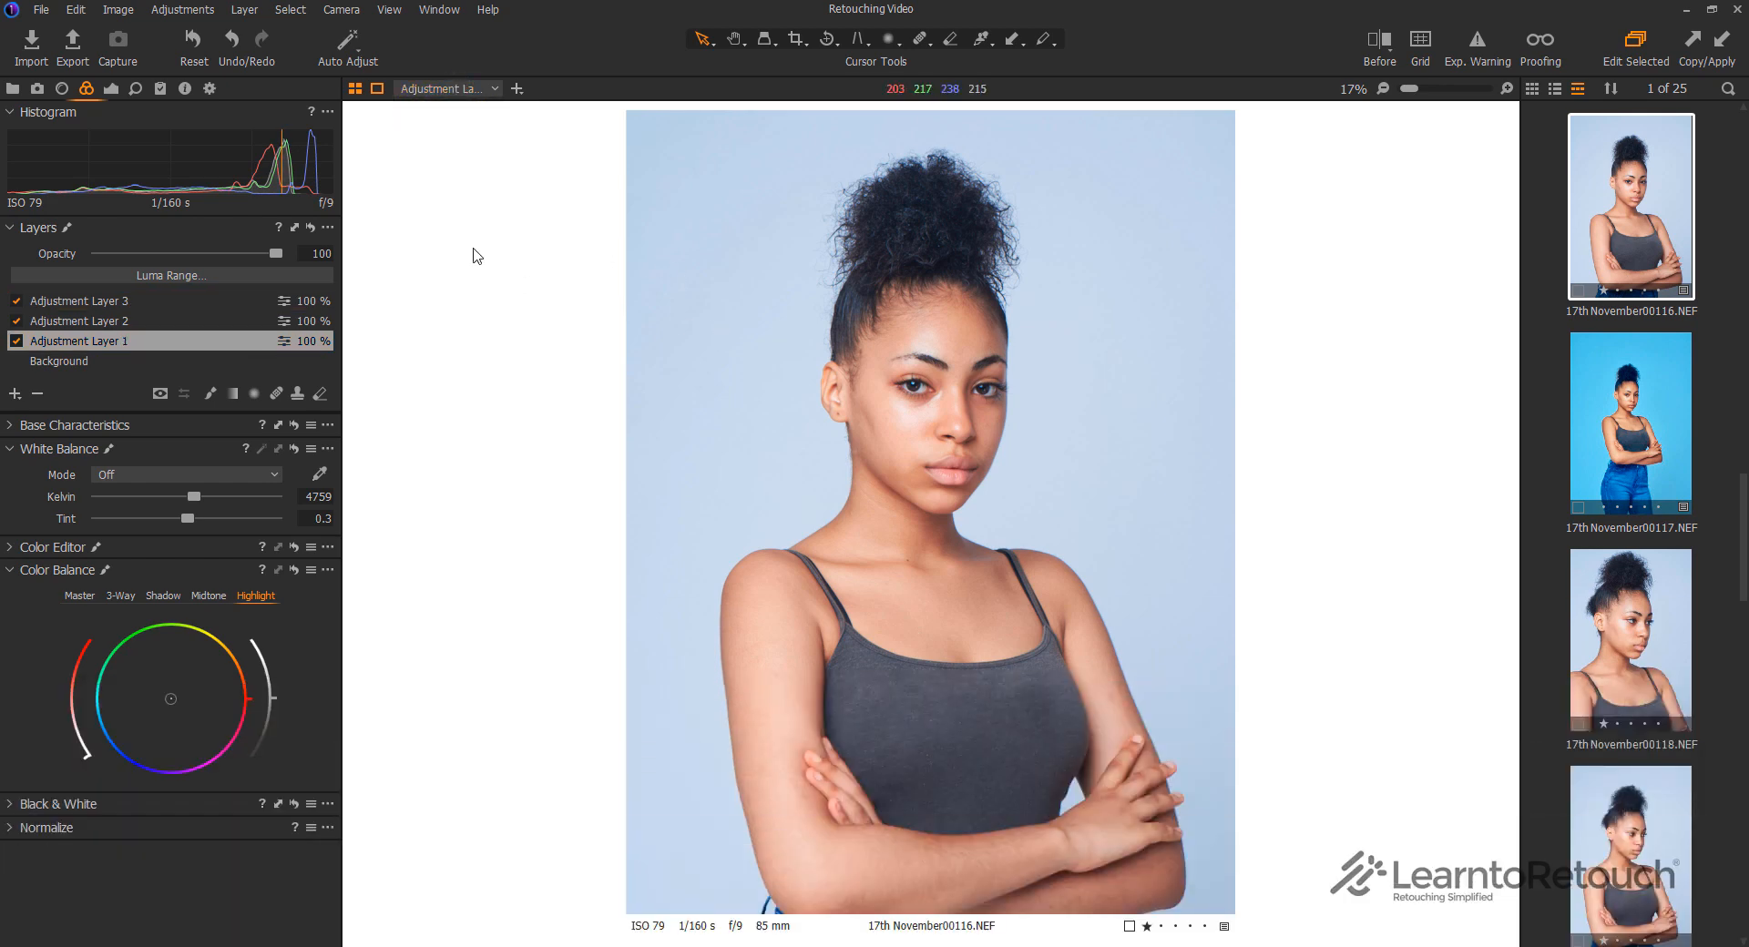
{"action": "left_click", "coordinate": [460, 89]}
{"action": "left_click", "coordinate": [458, 129]}
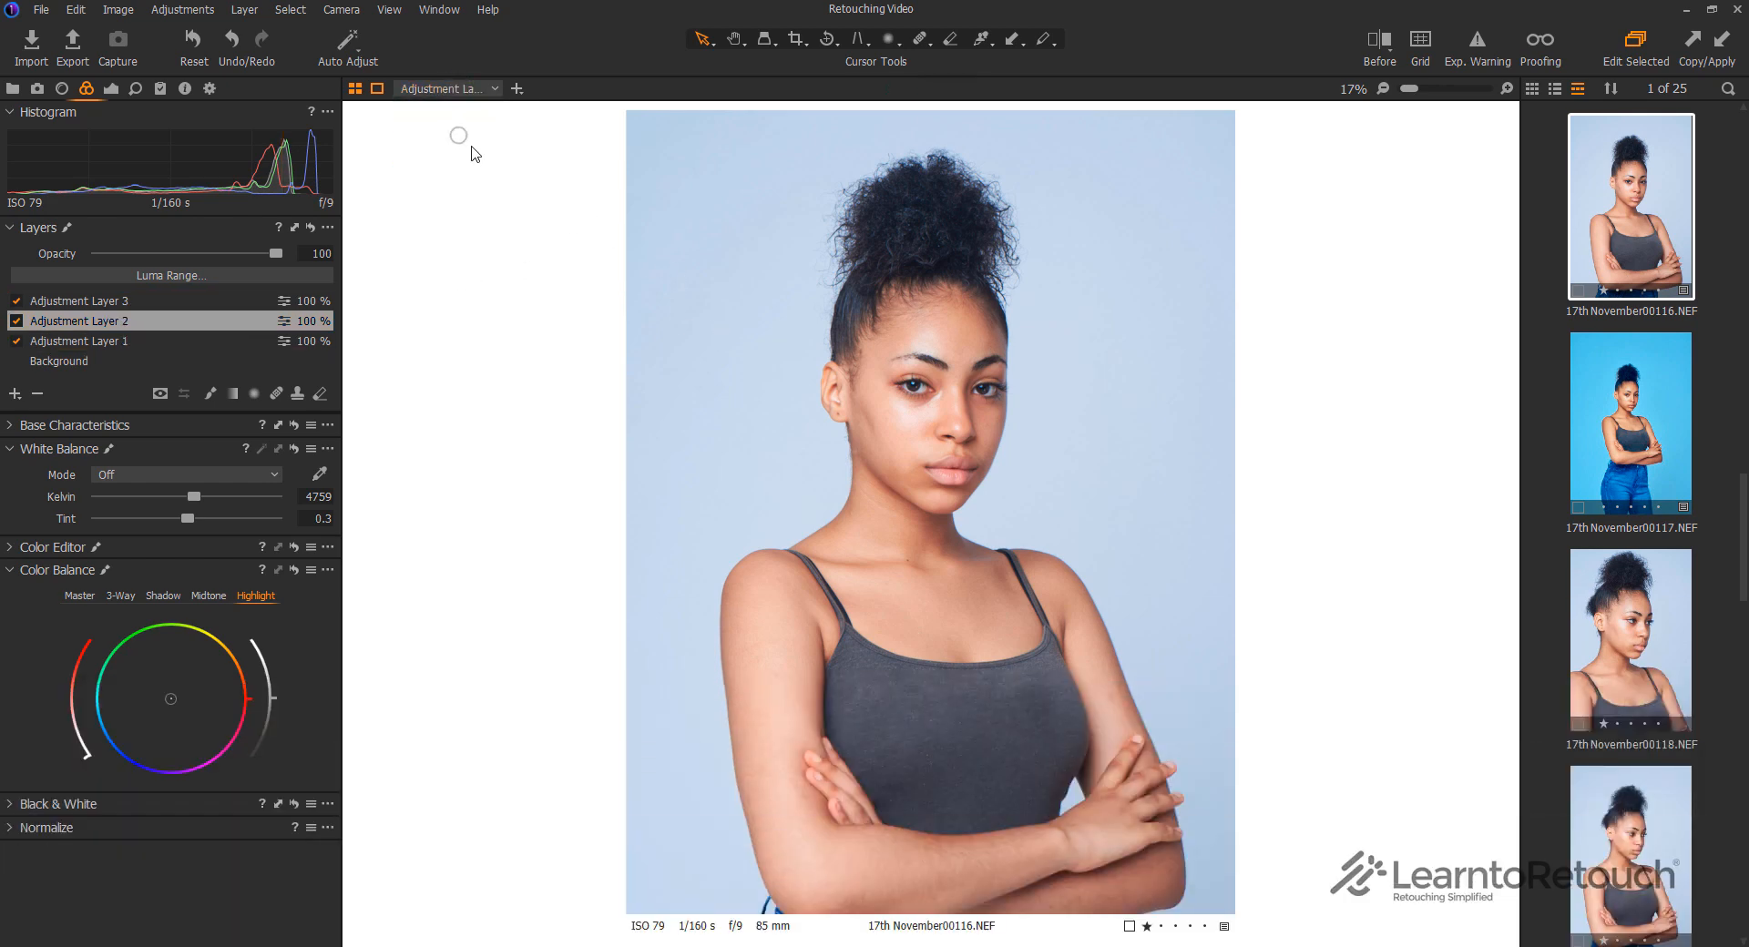
Delete all three adjustment layers, leaving only the Background
{"action": "left_click", "coordinate": [40, 393]}
{"action": "left_click", "coordinate": [39, 393]}
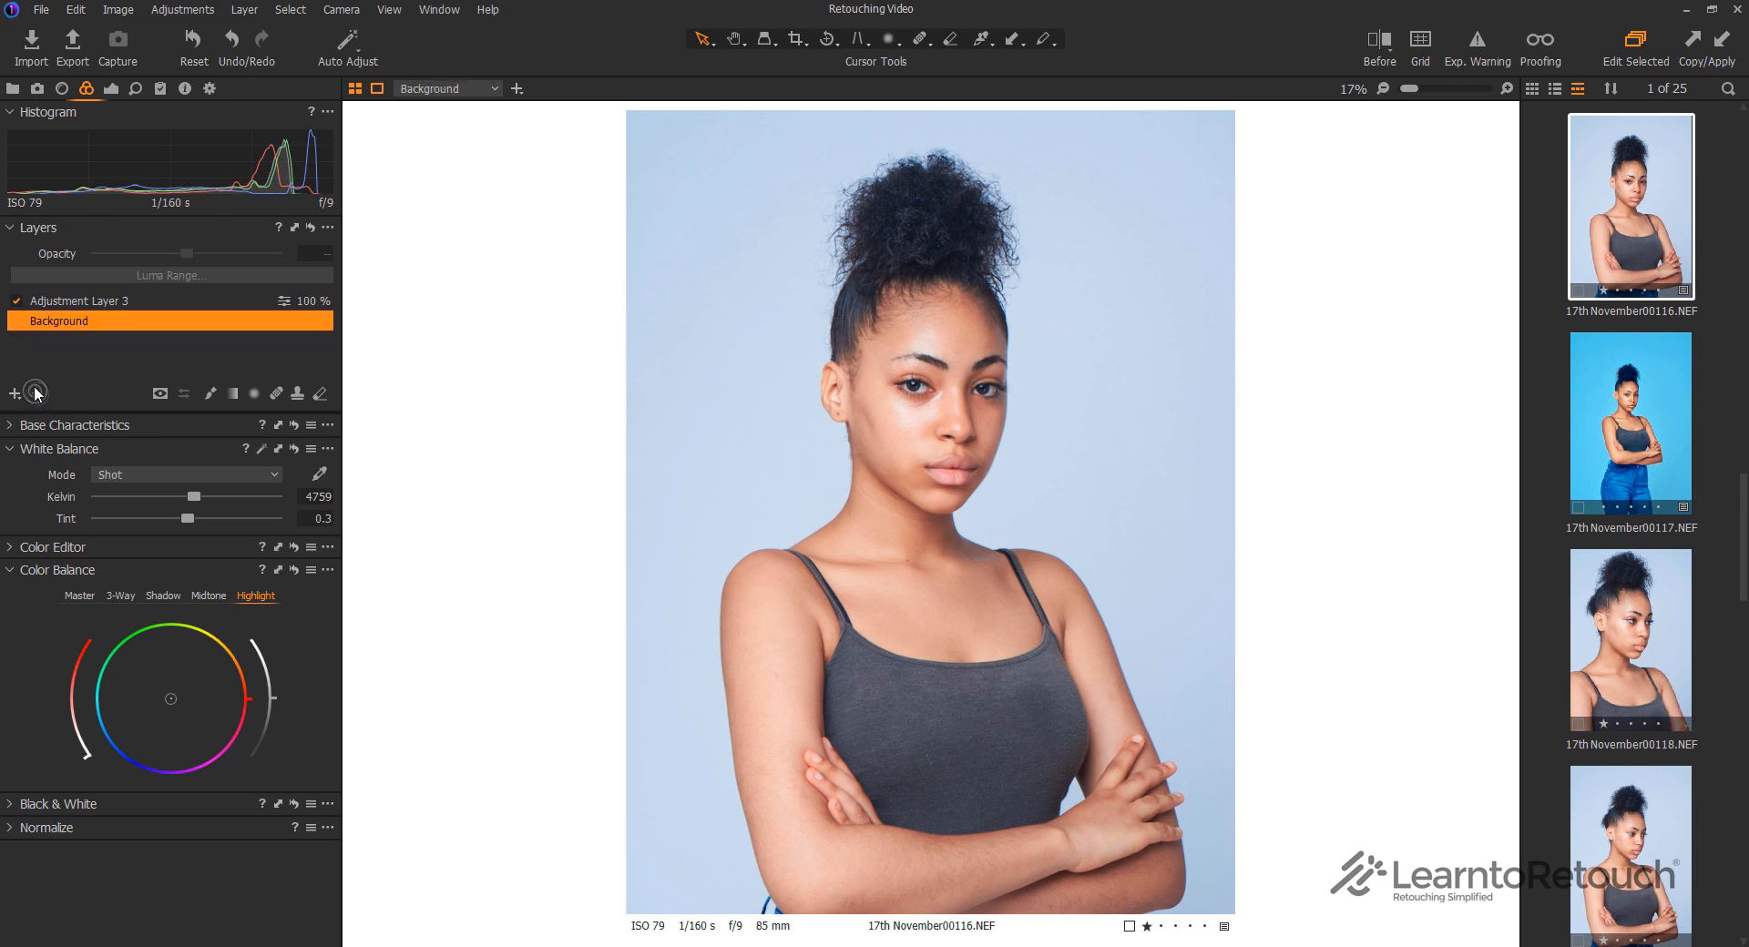
{"action": "left_click", "coordinate": [51, 306]}
{"action": "left_click", "coordinate": [39, 393]}
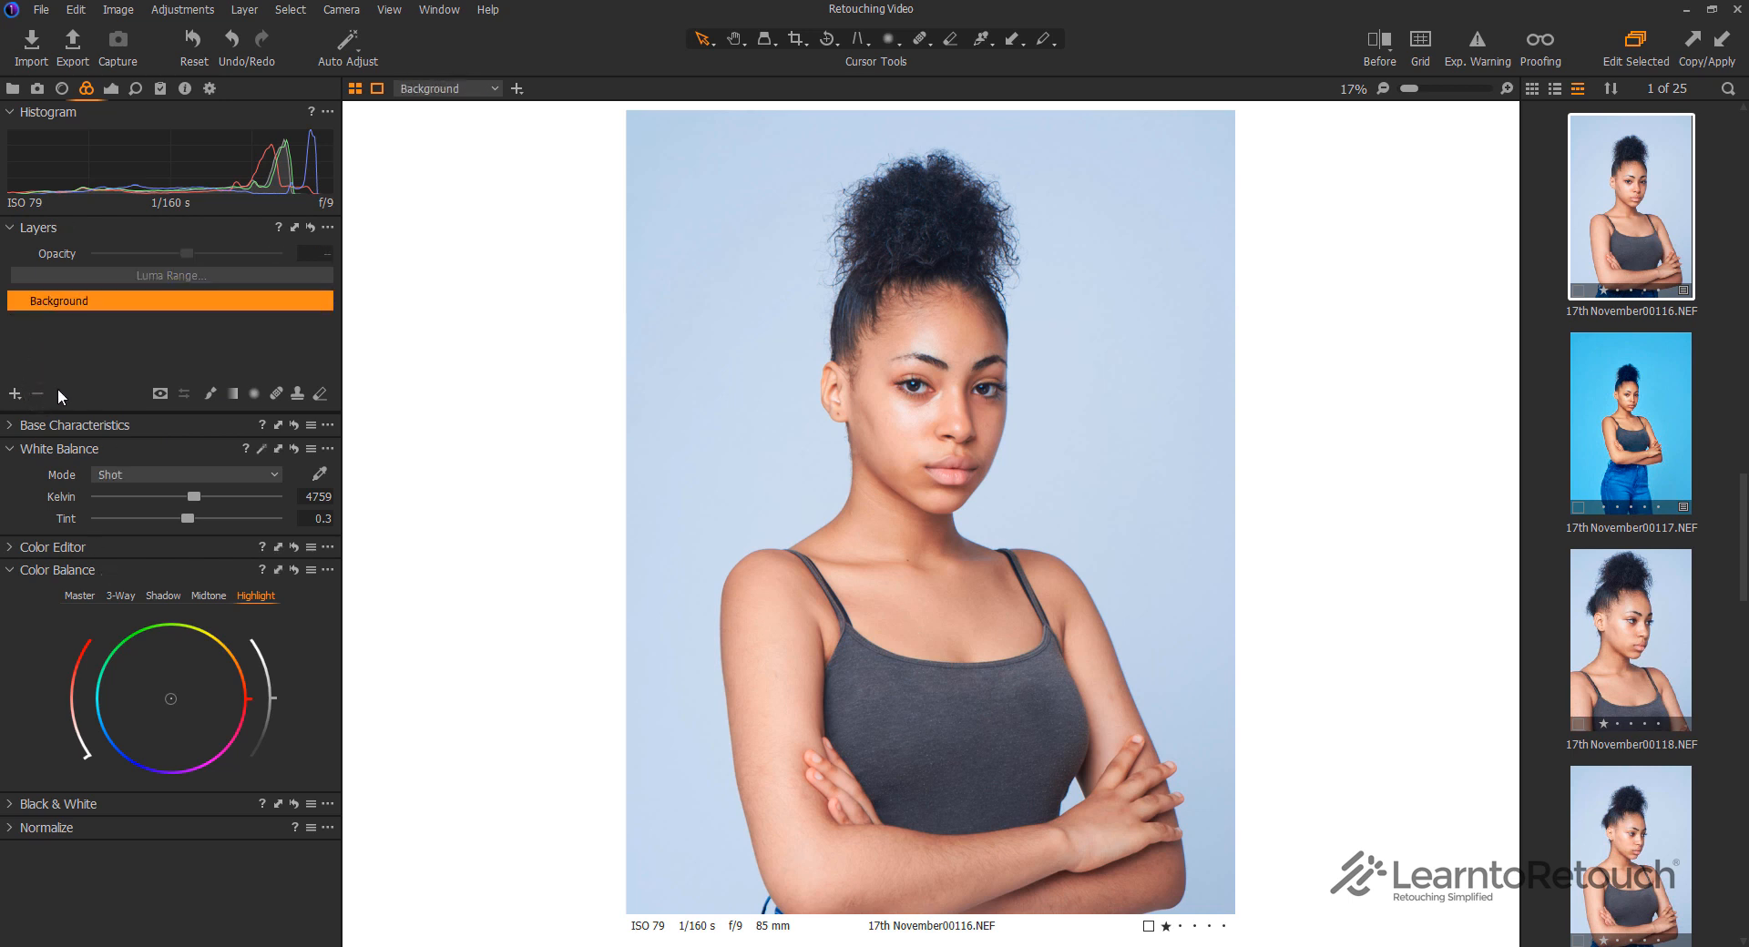
Add a new filled adjustment layer above the Background and delete it again
{"action": "left_click", "coordinate": [516, 88]}
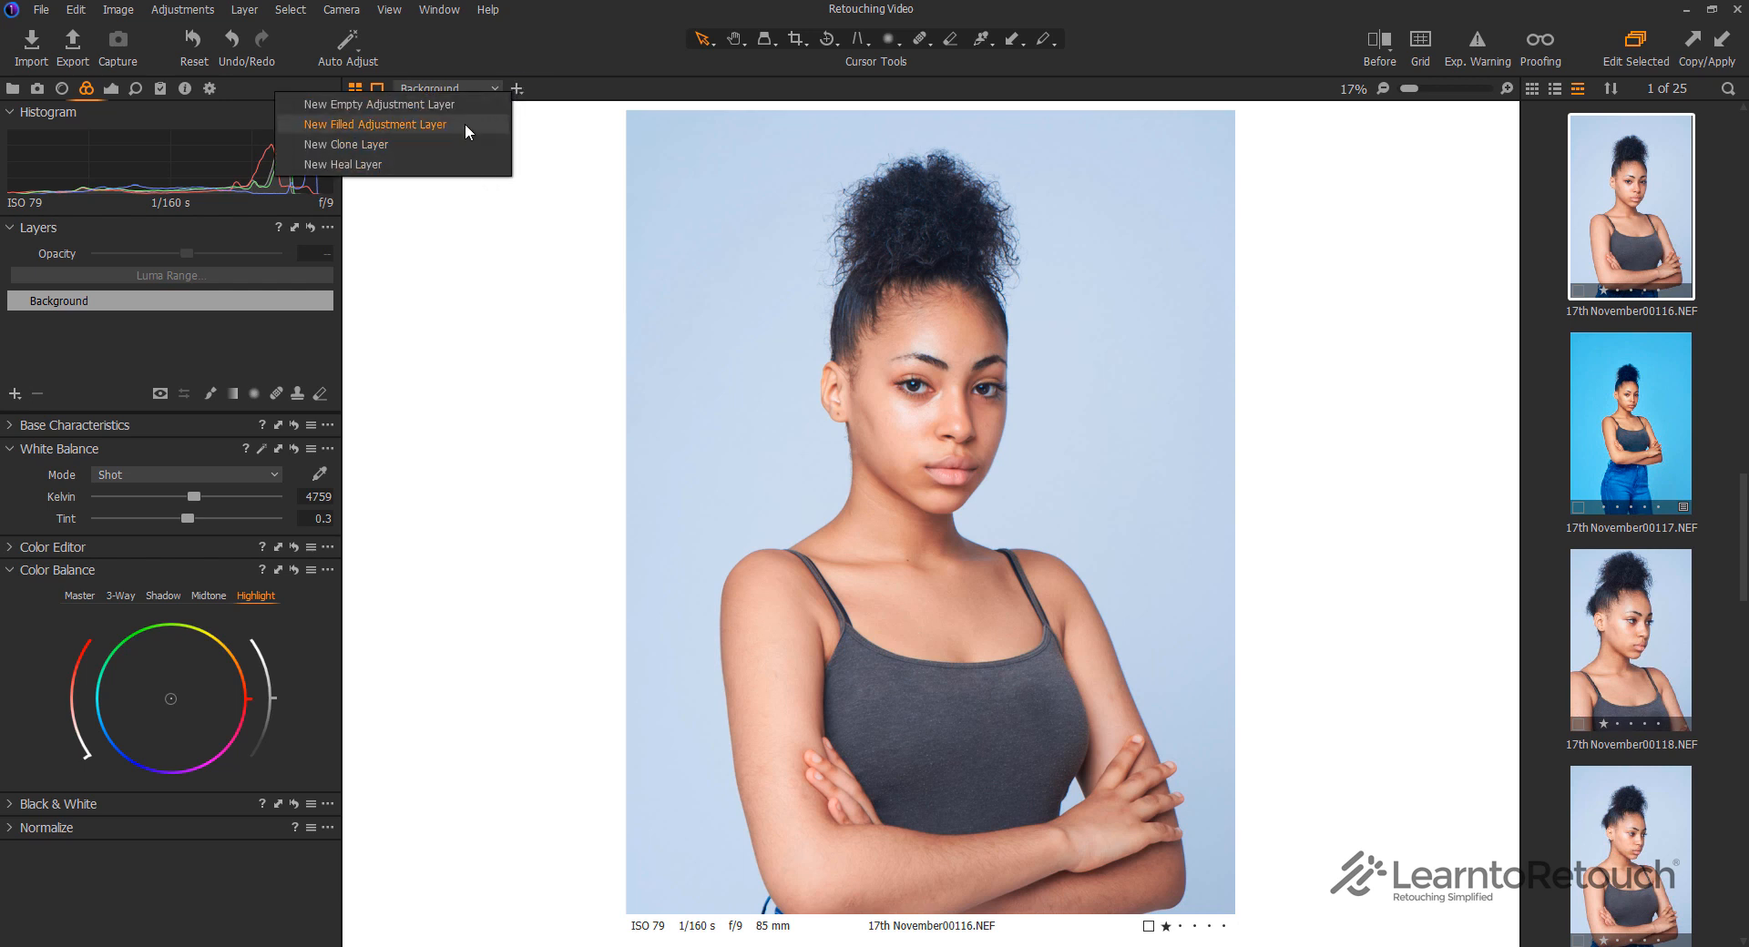
{"action": "left_click", "coordinate": [464, 124]}
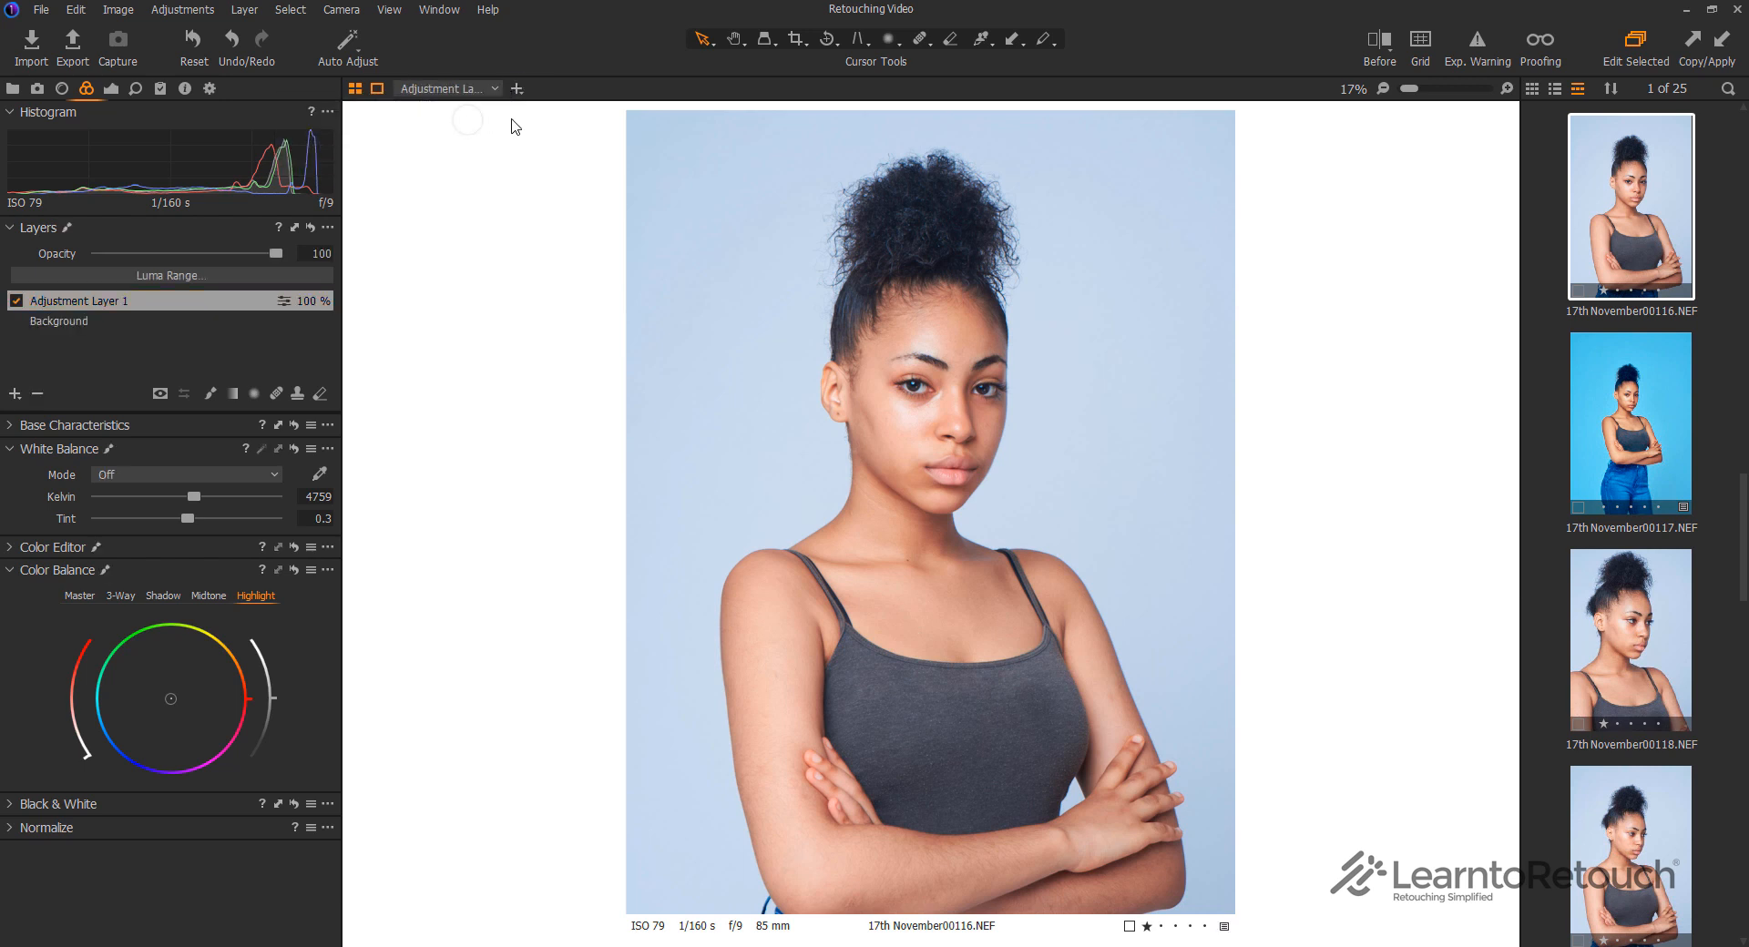
{"action": "left_click", "coordinate": [37, 393]}
{"action": "left_click", "coordinate": [38, 393]}
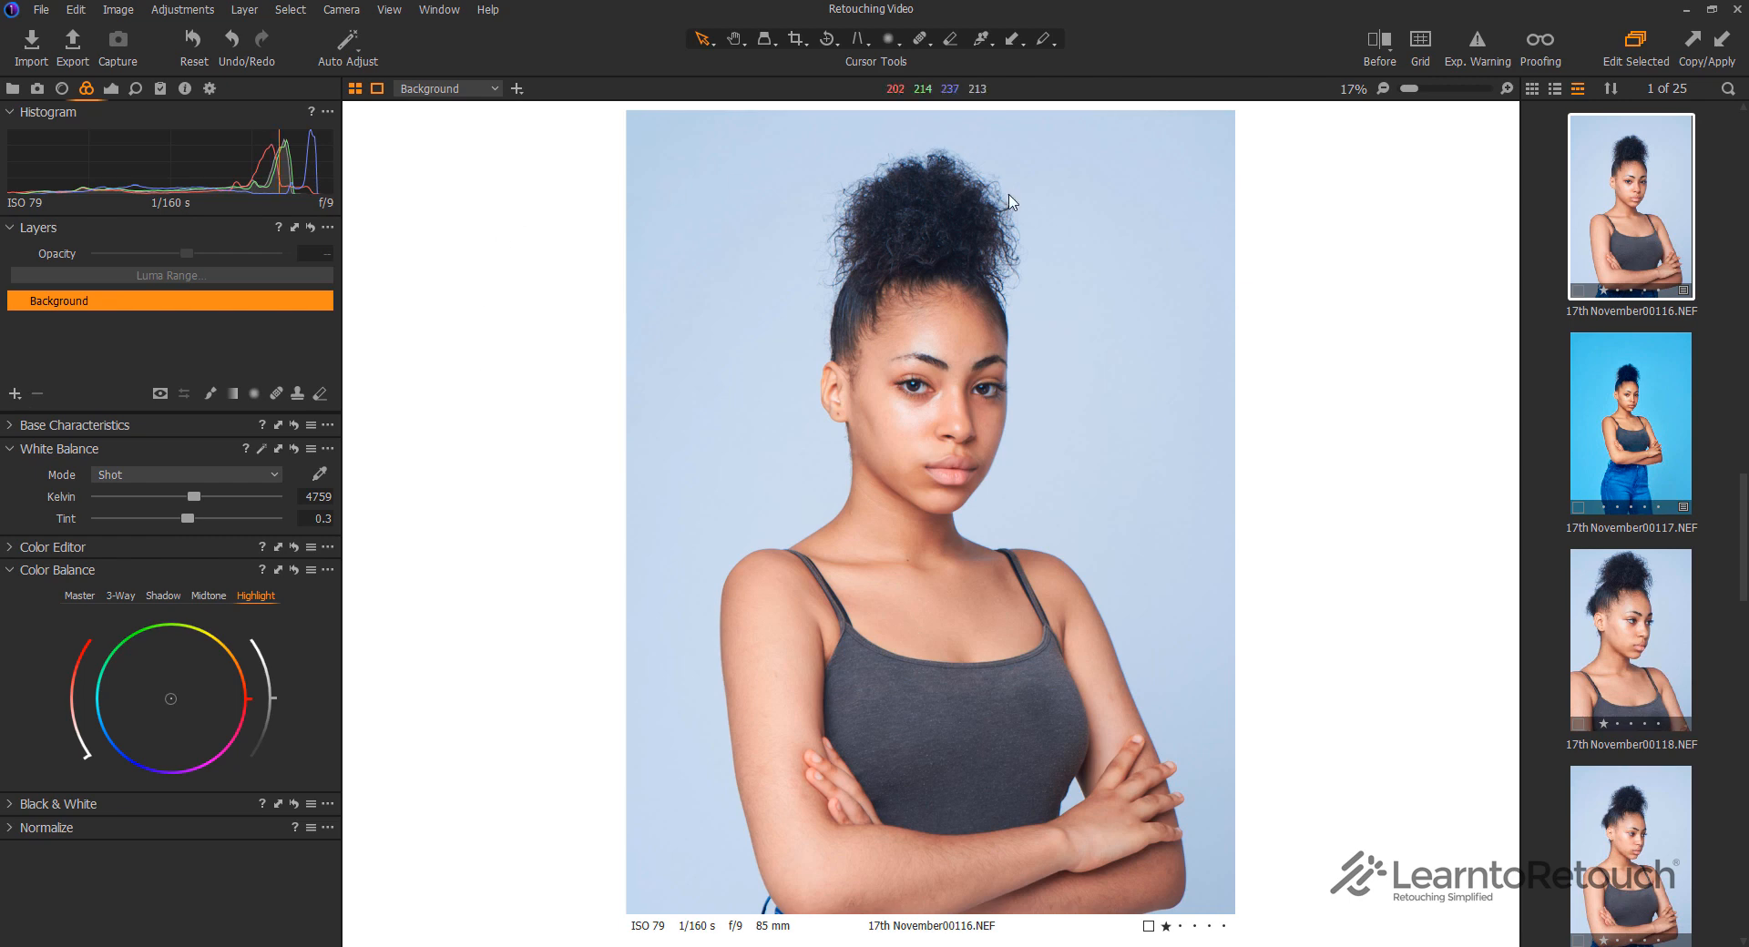
Compare 17th November00116.NEF and 17th November00117.NEF side by side, and browse the neighbouring portraits one at a time in single-image view
{"action": "left_click", "coordinate": [1640, 398], "text": "ctrl"}
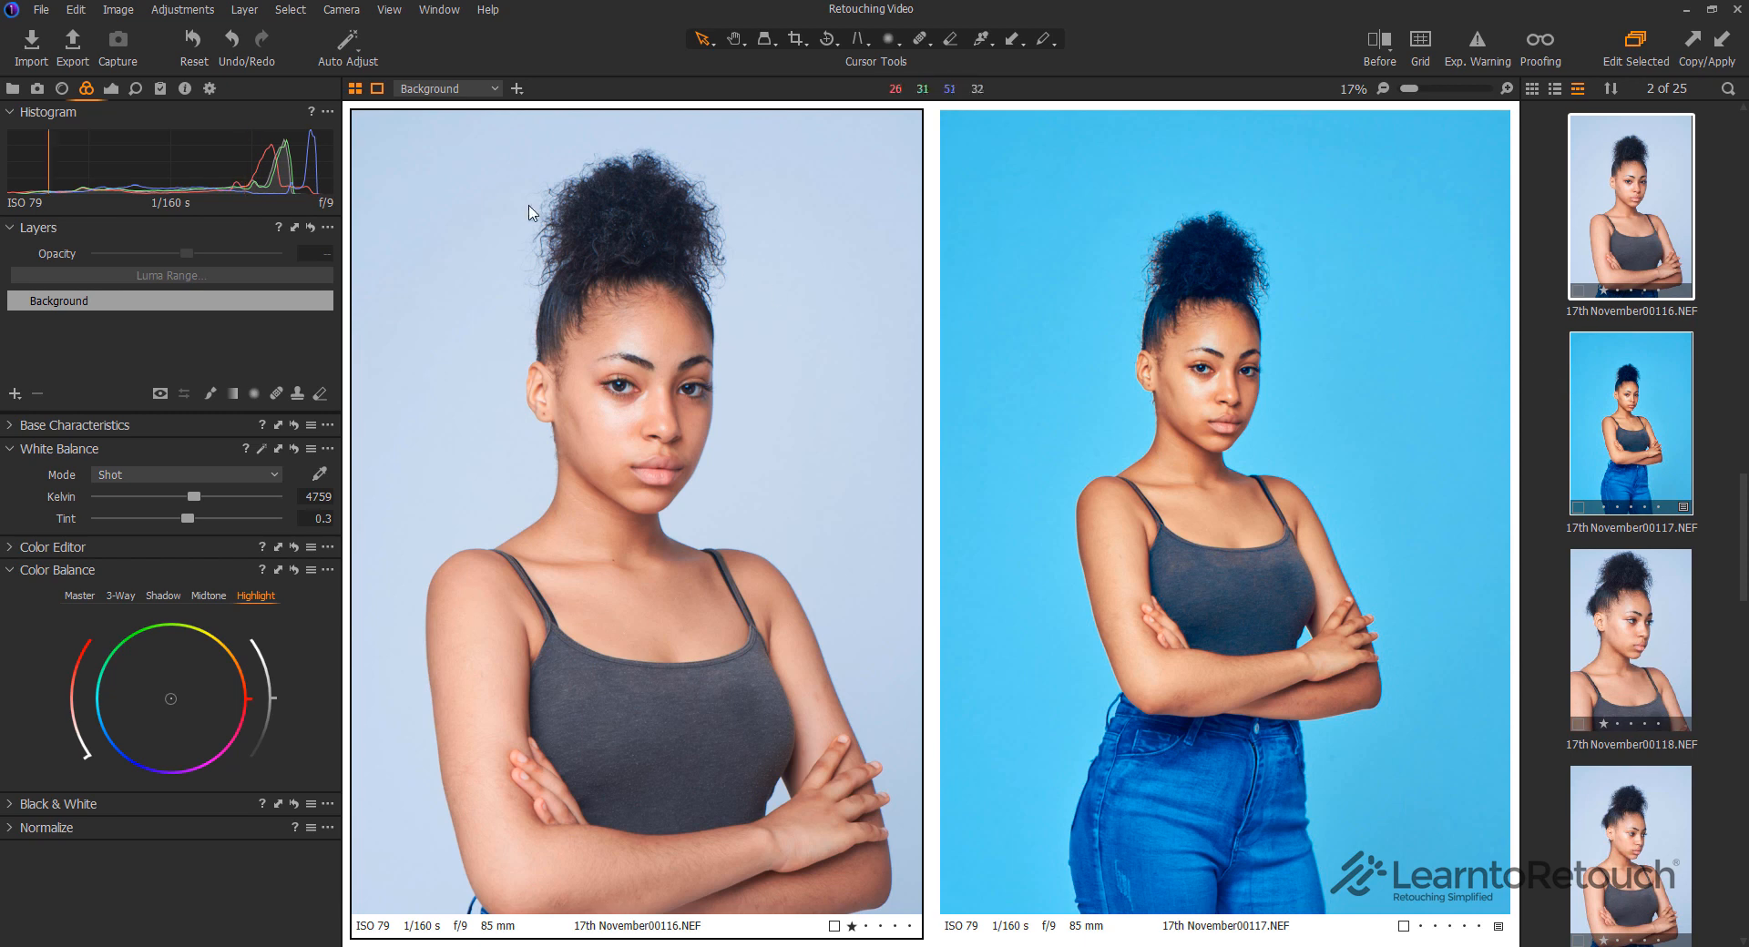
{"action": "left_click", "coordinate": [369, 90]}
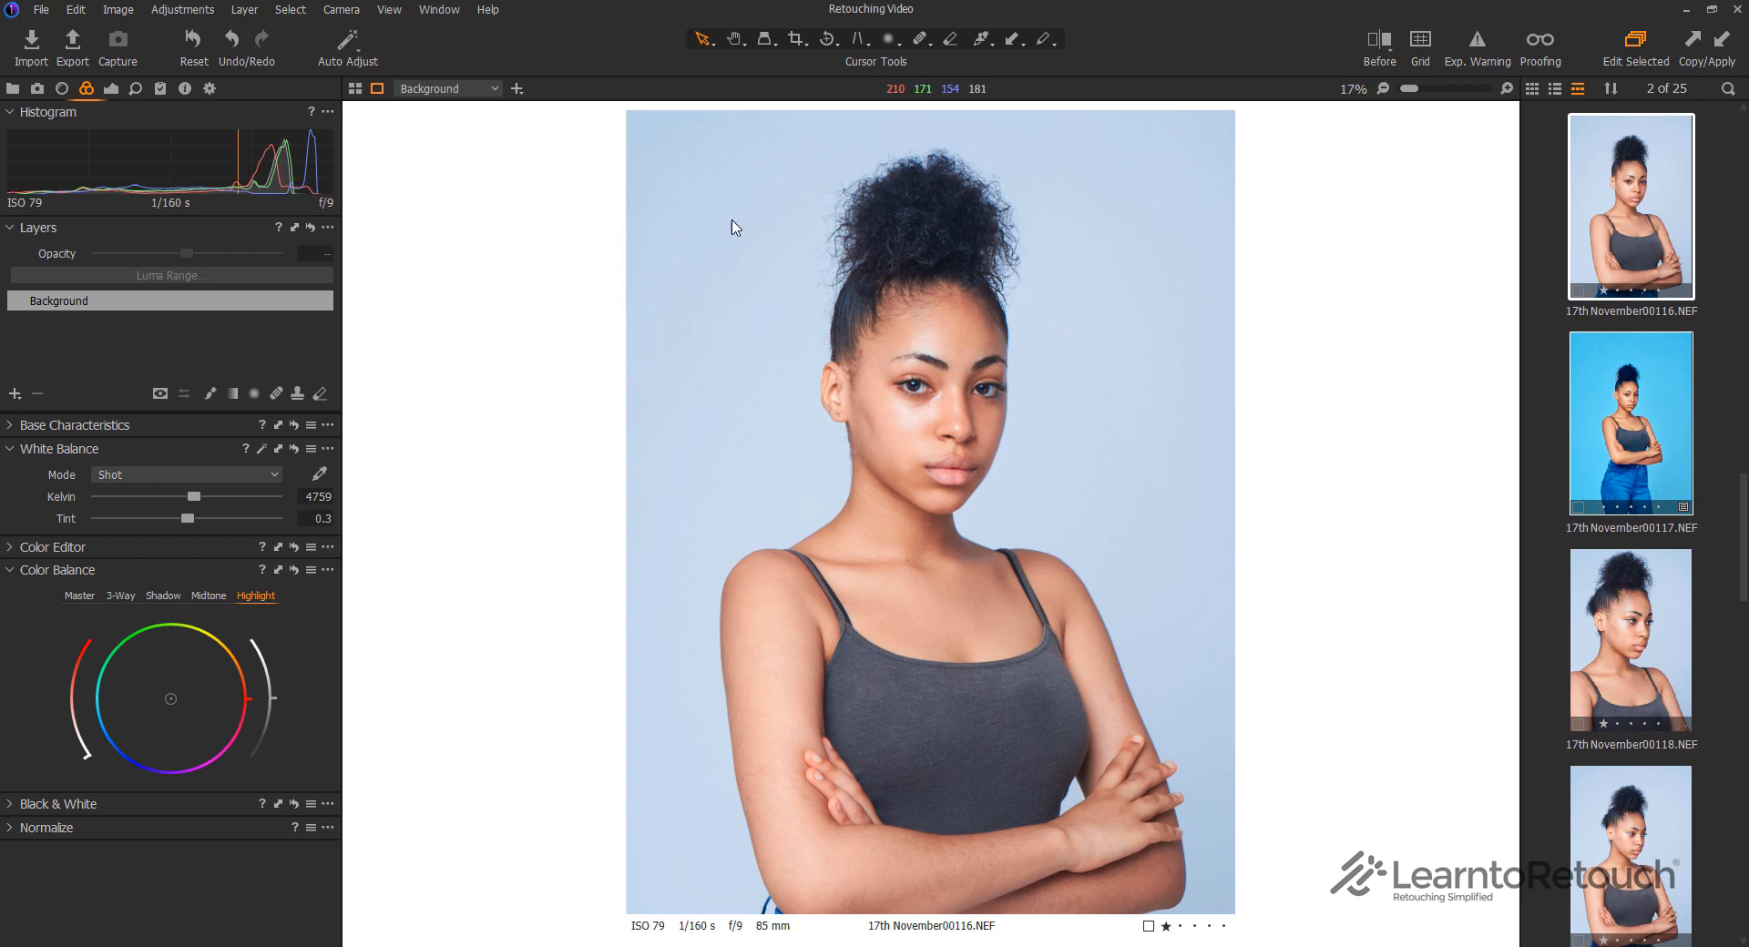
{"action": "left_click", "coordinate": [1653, 619]}
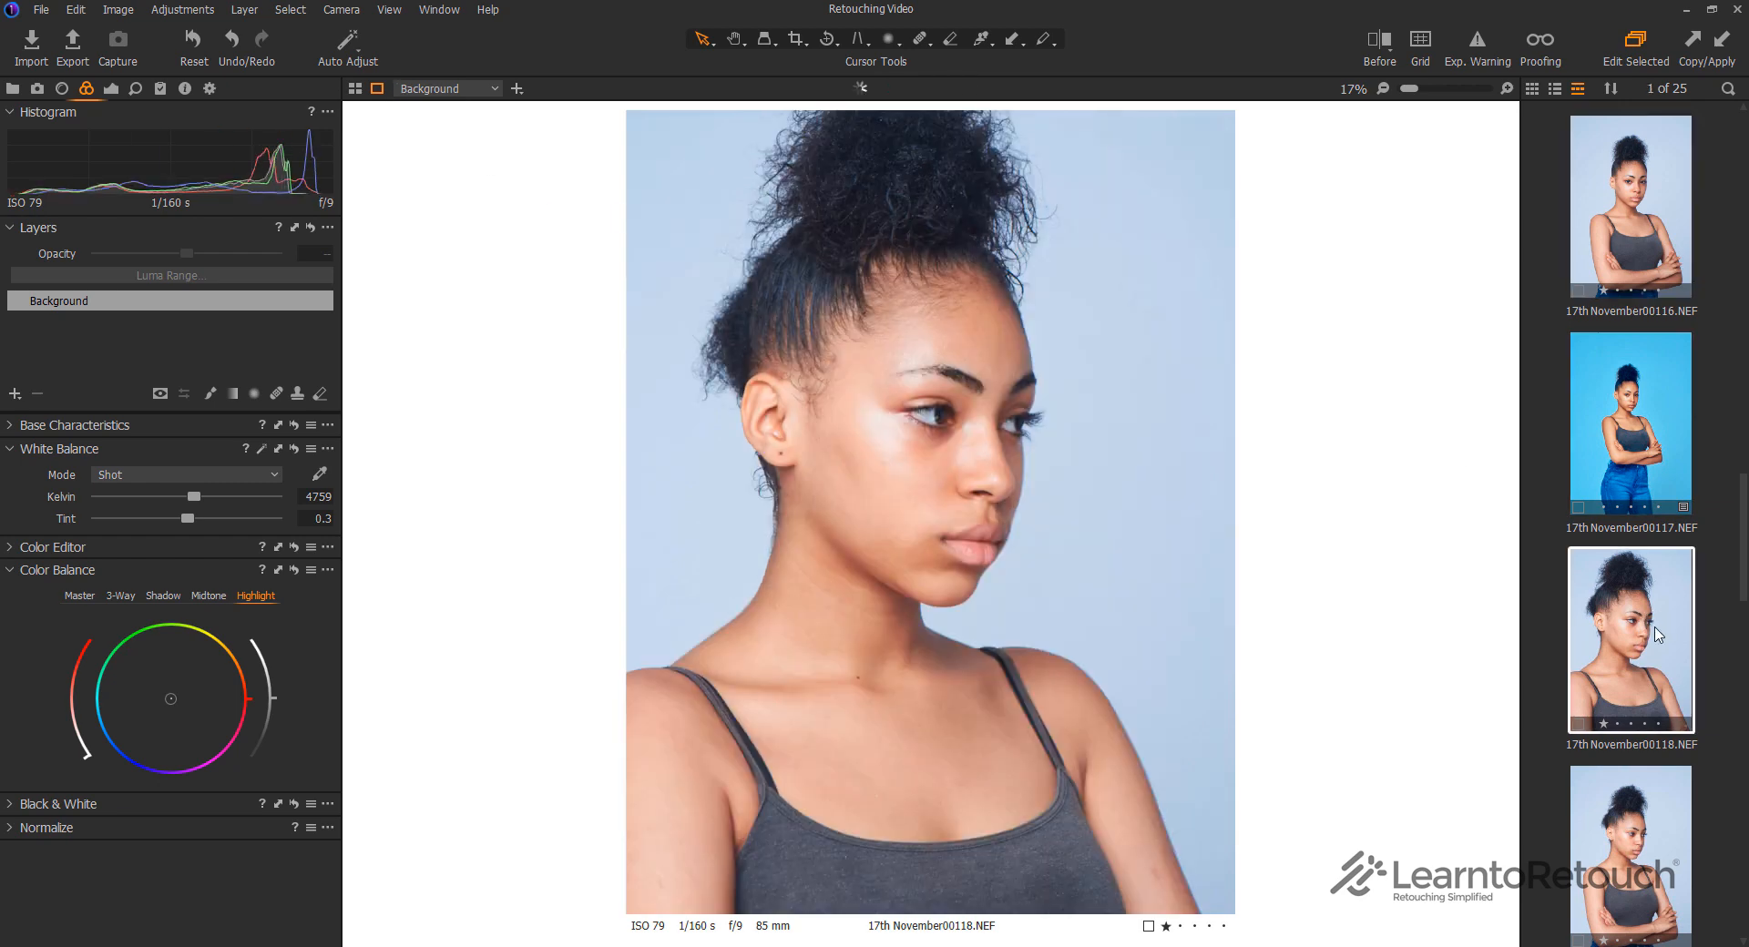
{"action": "left_click", "coordinate": [1612, 231]}
{"action": "left_click", "coordinate": [1651, 656]}
{"action": "left_click", "coordinate": [1649, 831]}
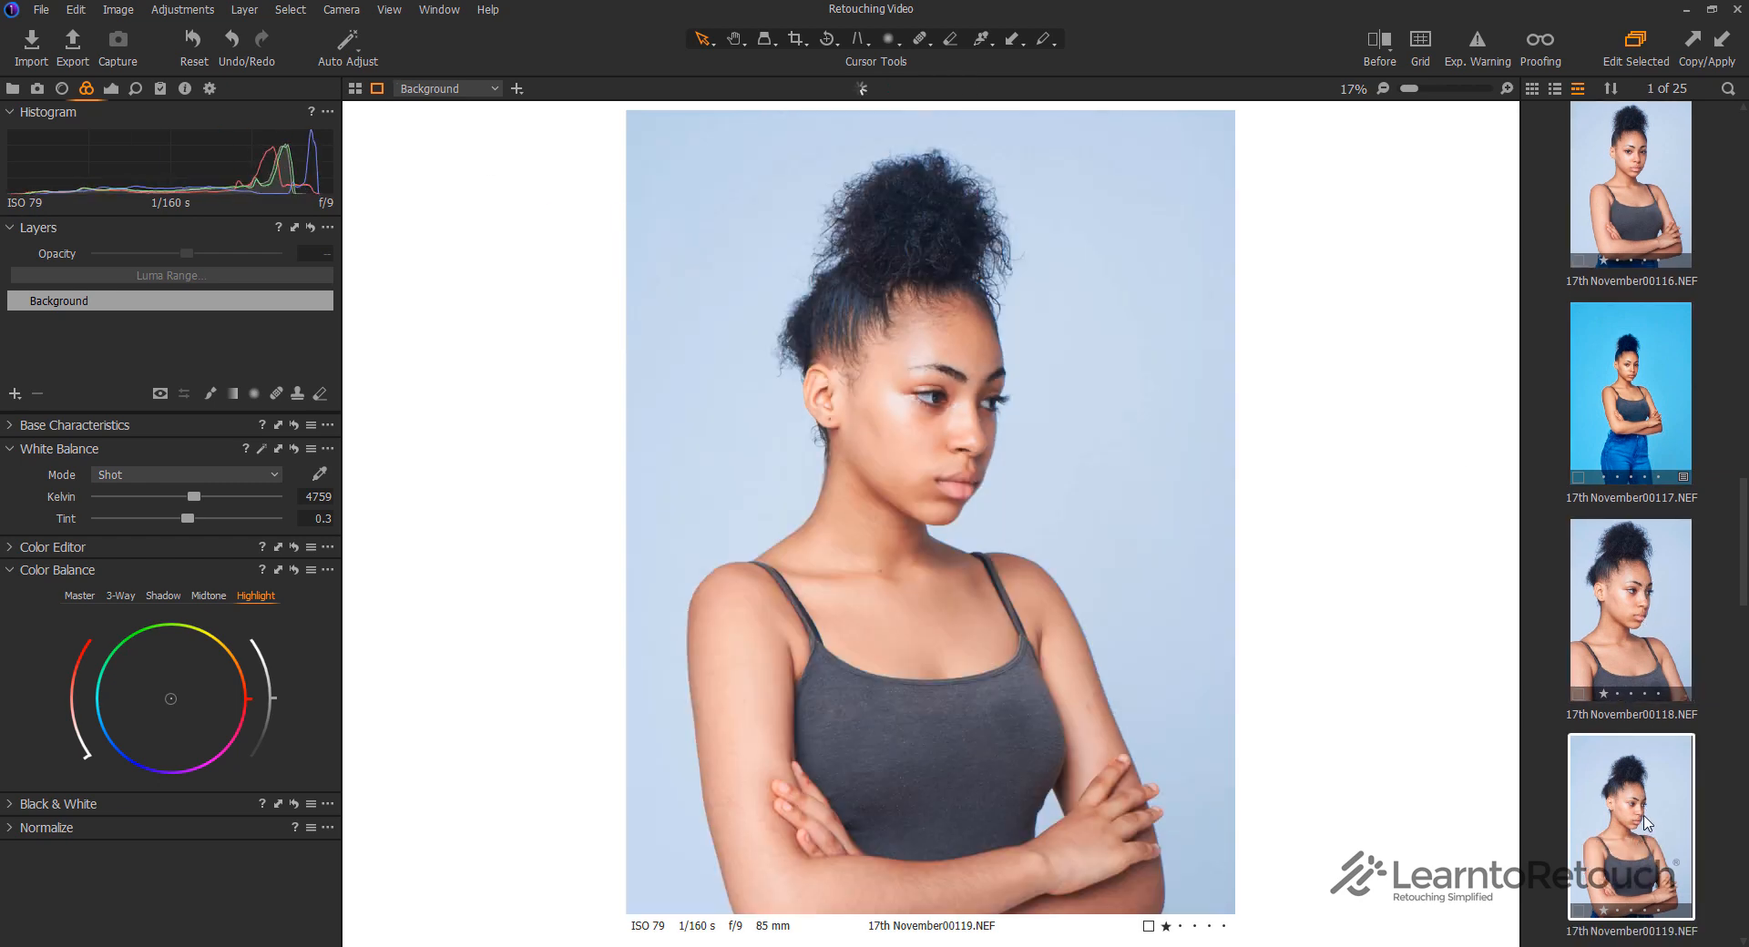
{"action": "left_click", "coordinate": [1642, 242]}
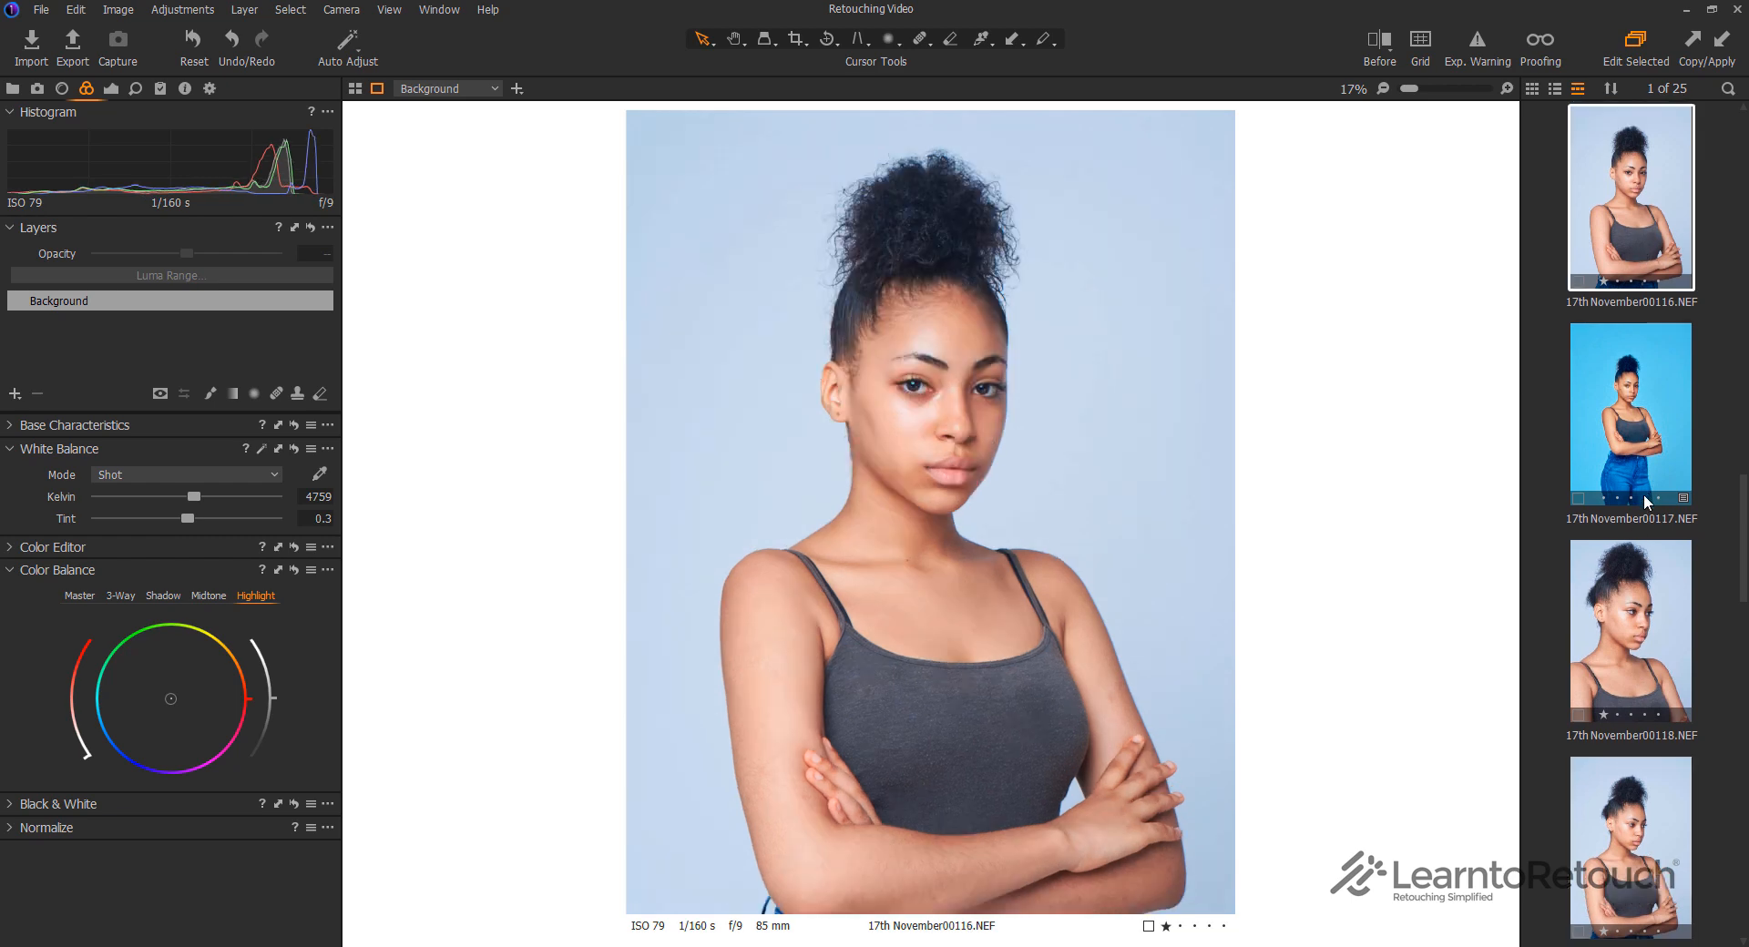
Compare 17th November00116.NEF through 17th November00118.NEF side by side, and return to 17th November00116.NEF alone
{"action": "left_click", "coordinate": [1657, 685], "text": "shift"}
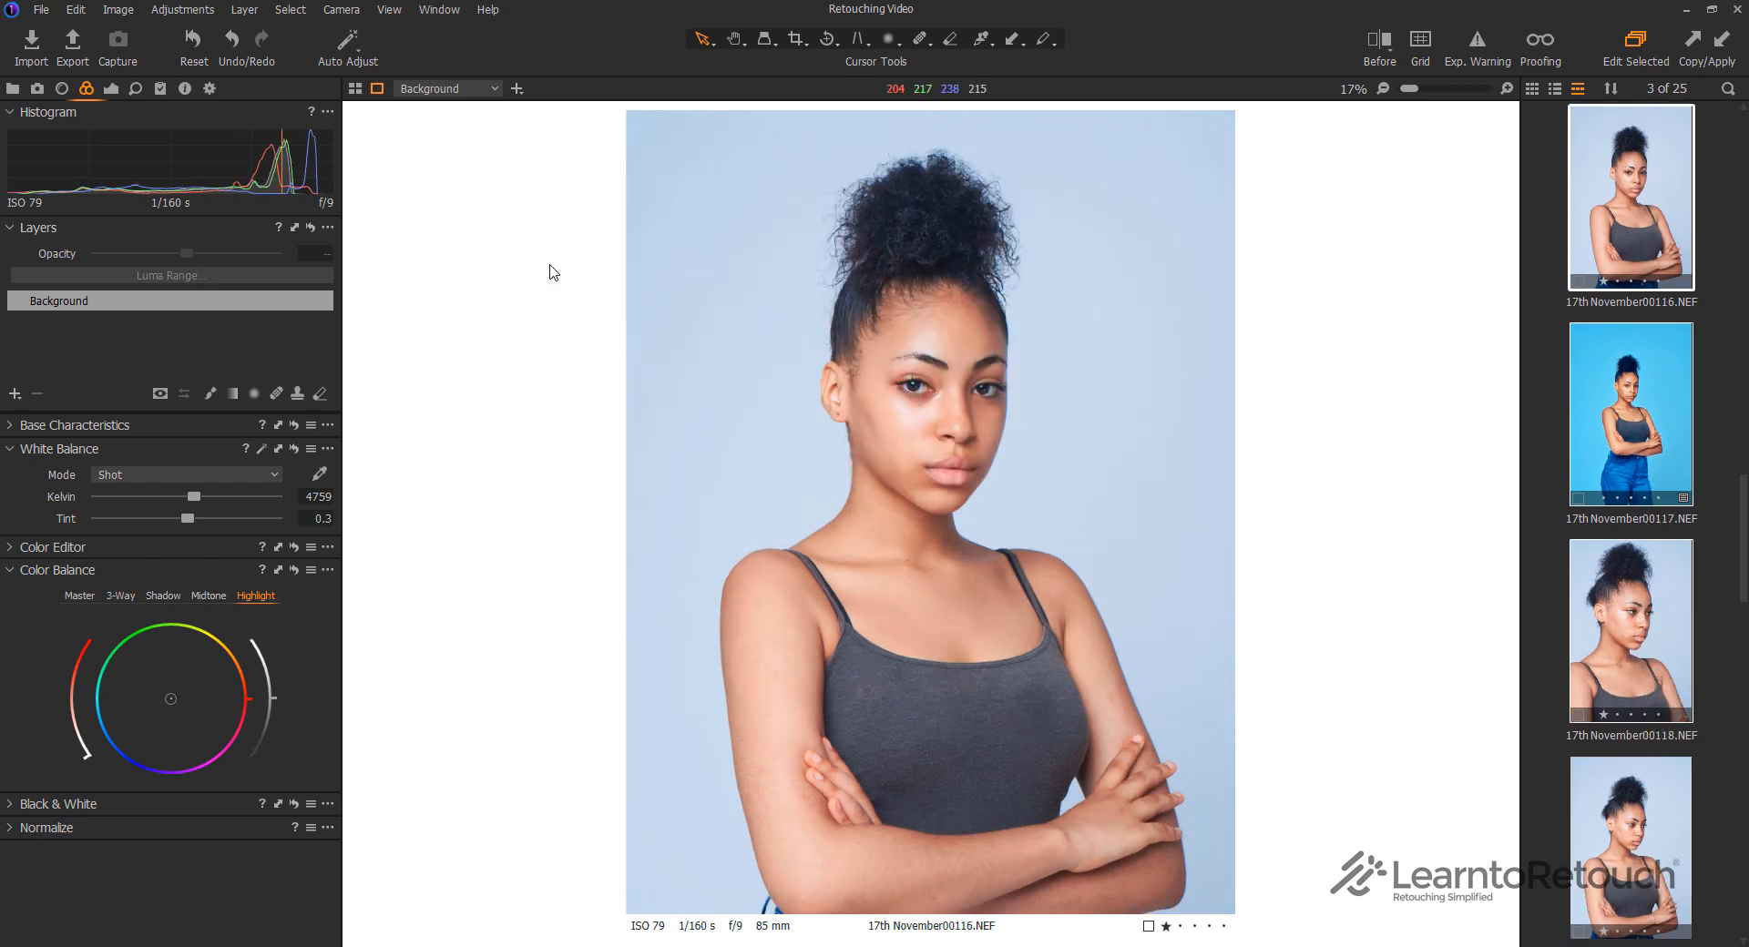
{"action": "left_click", "coordinate": [355, 89]}
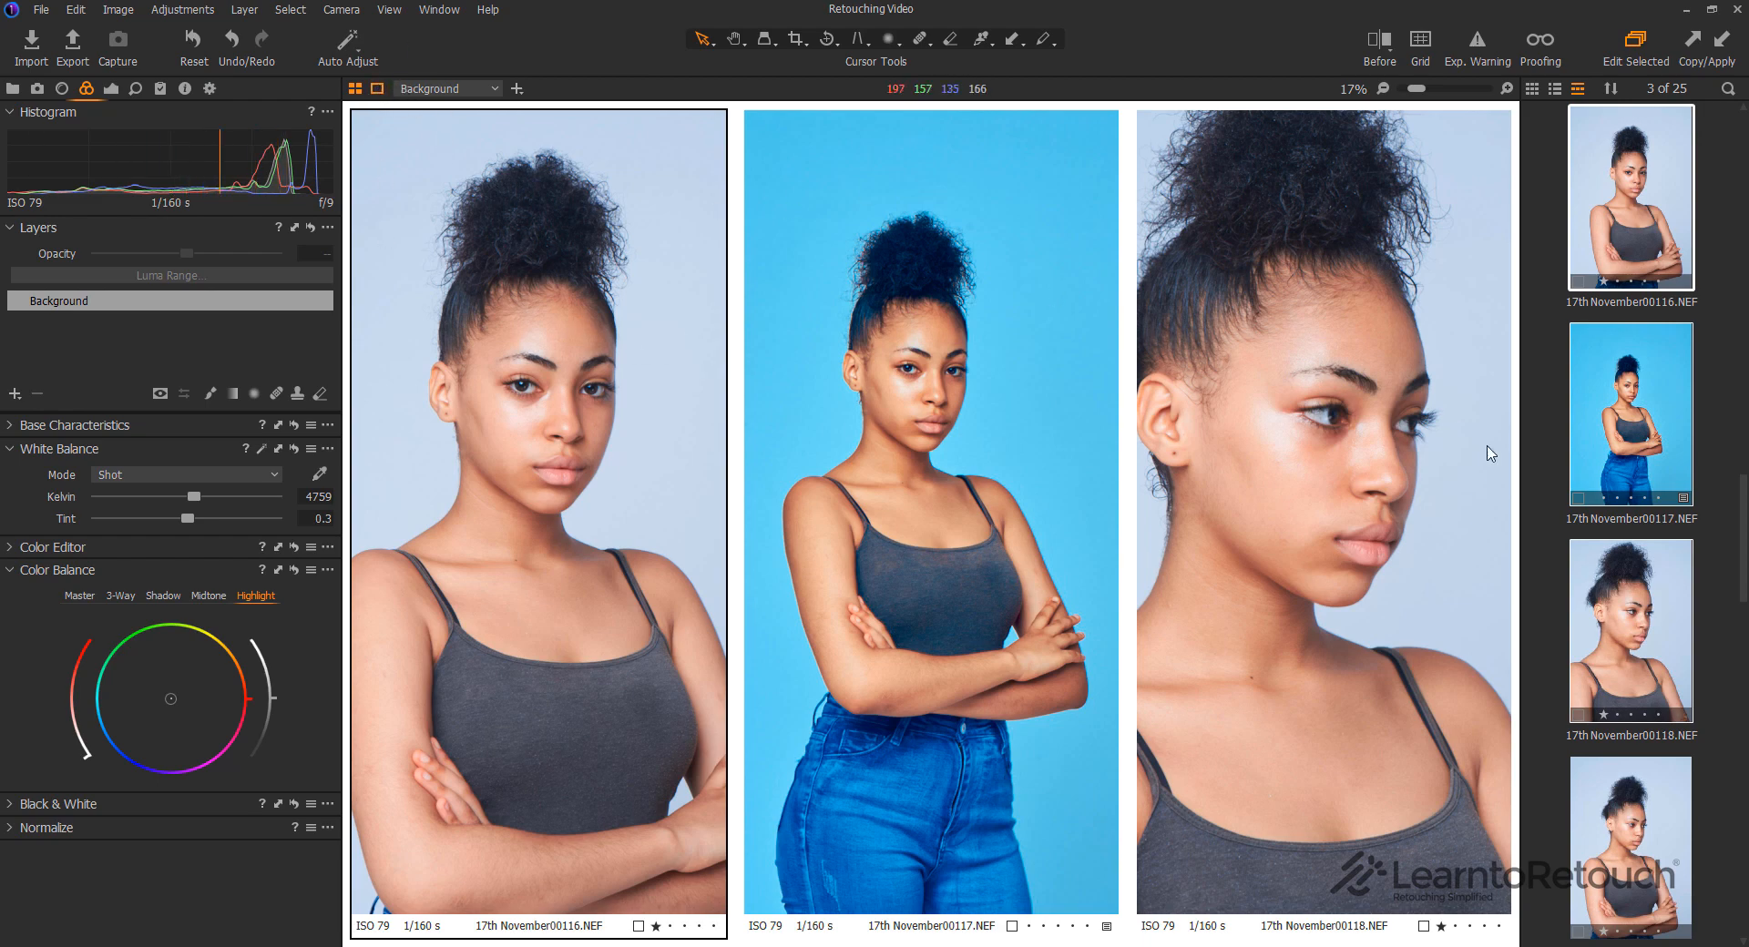
{"action": "left_click", "coordinate": [1720, 305]}
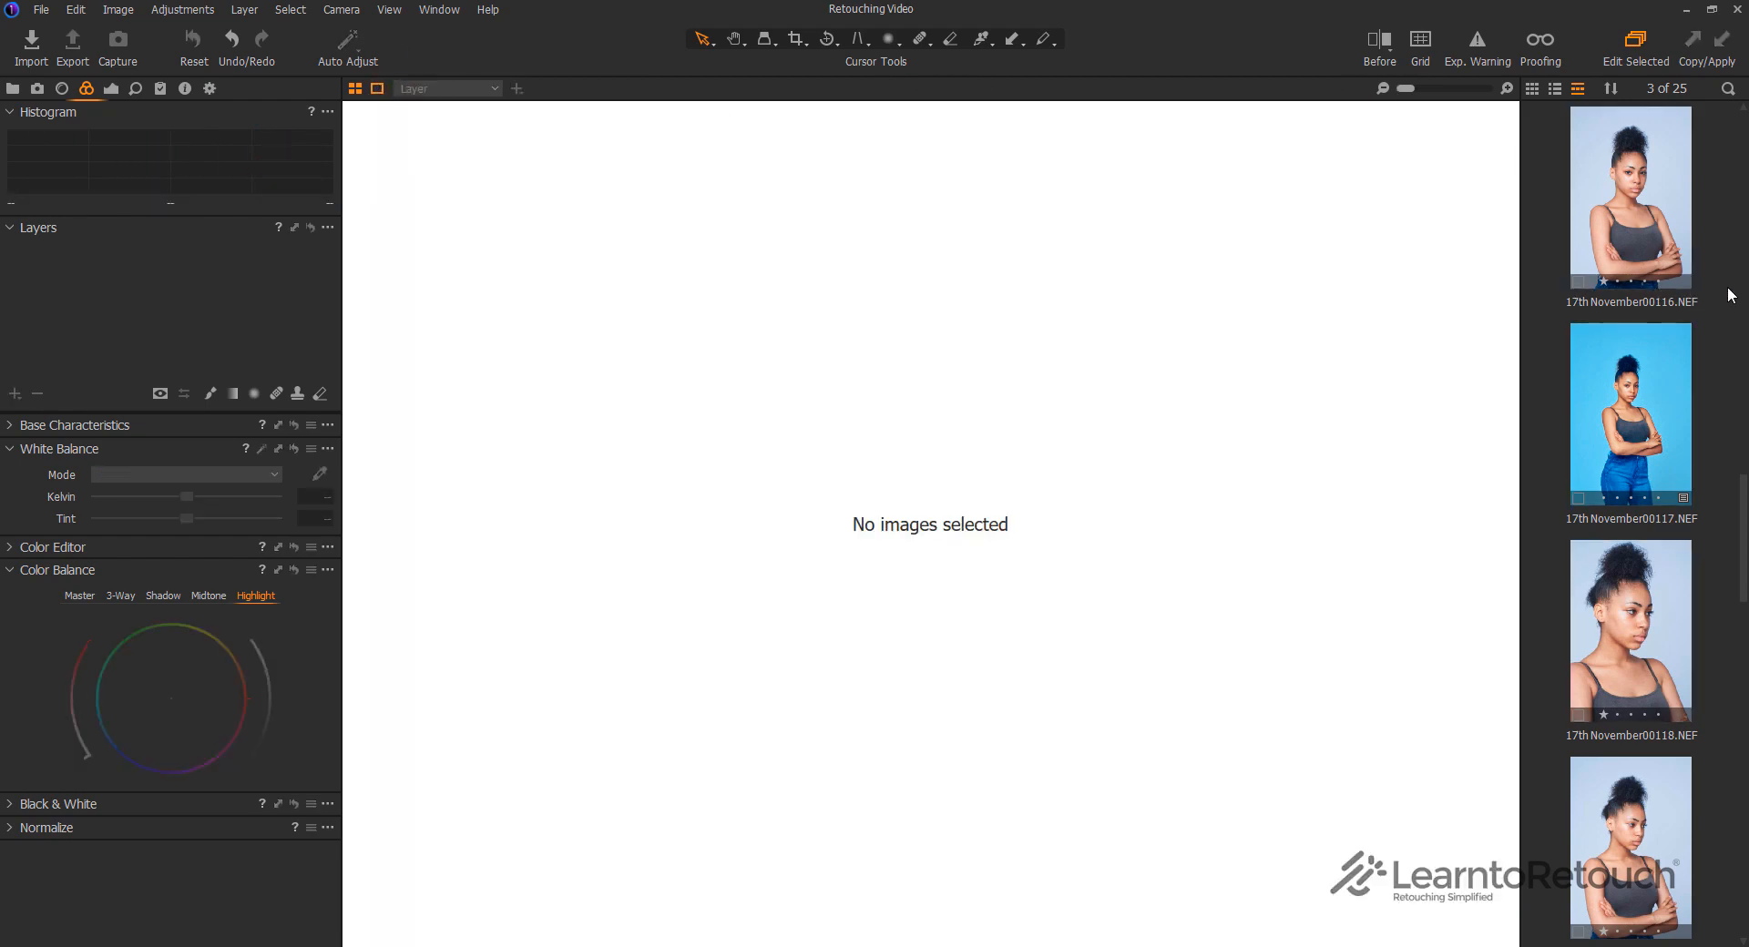
{"action": "left_click", "coordinate": [1692, 275]}
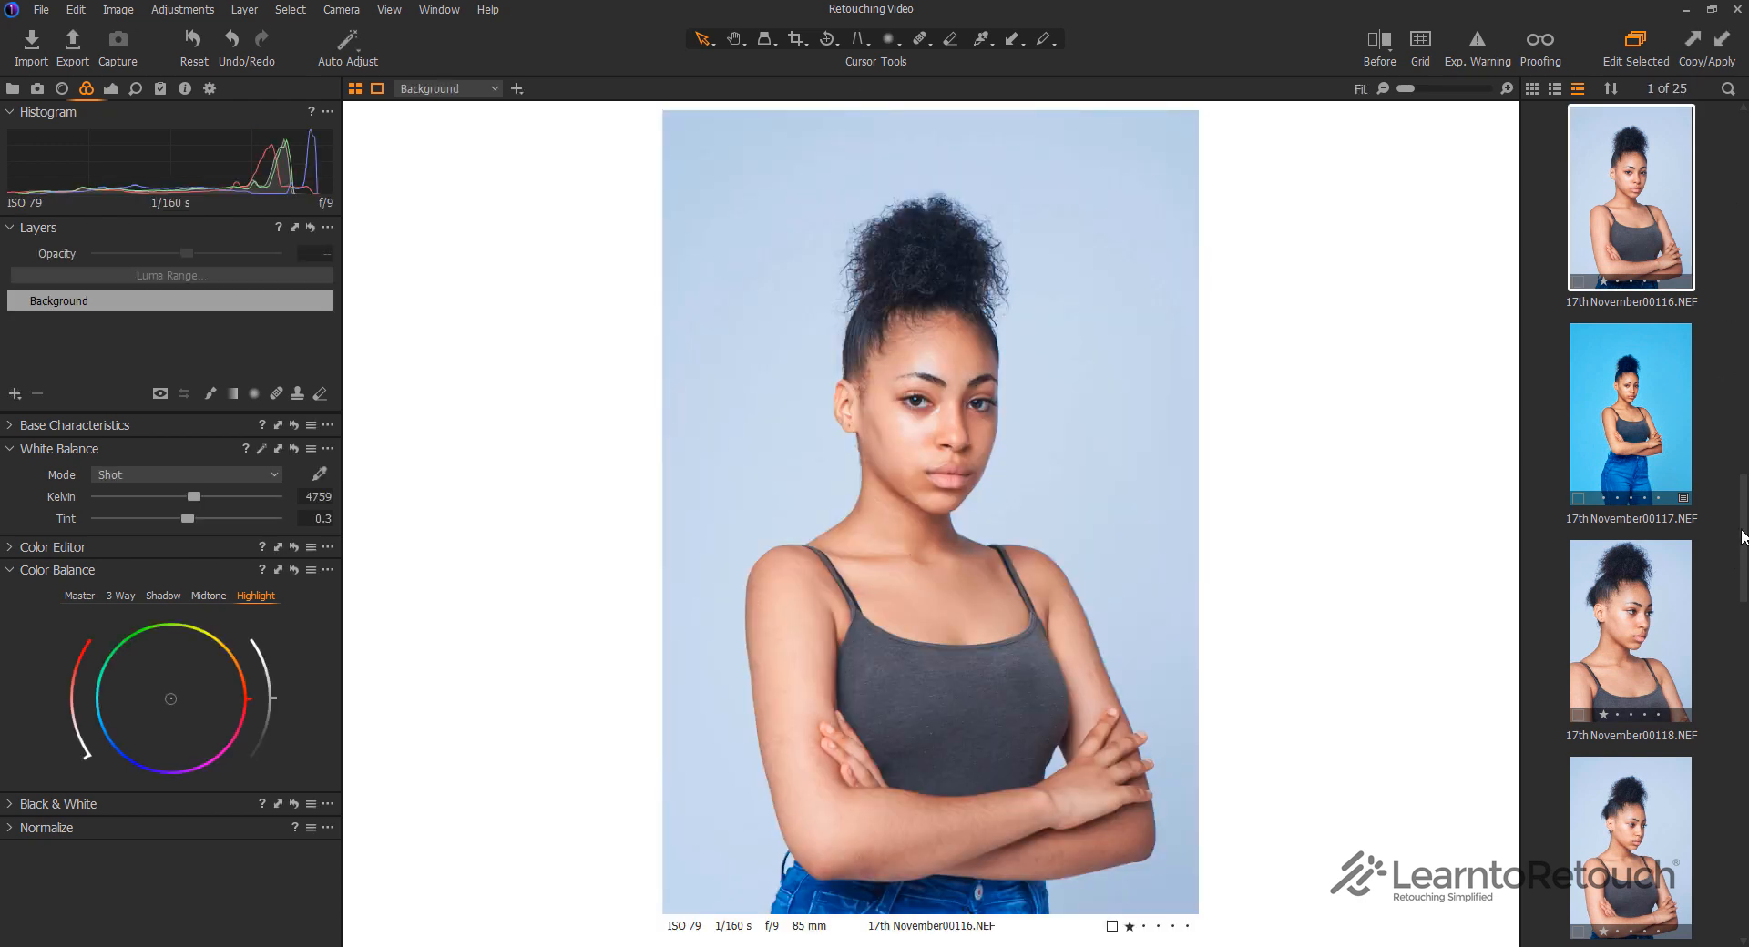
Browse the thumbnails and look through the Lens, Exposure, Color and Details tool sets, ending on the Color tools
{"action": "scroll", "coordinate": [1742, 537], "scroll_direction": "down", "scroll_amount": 3}
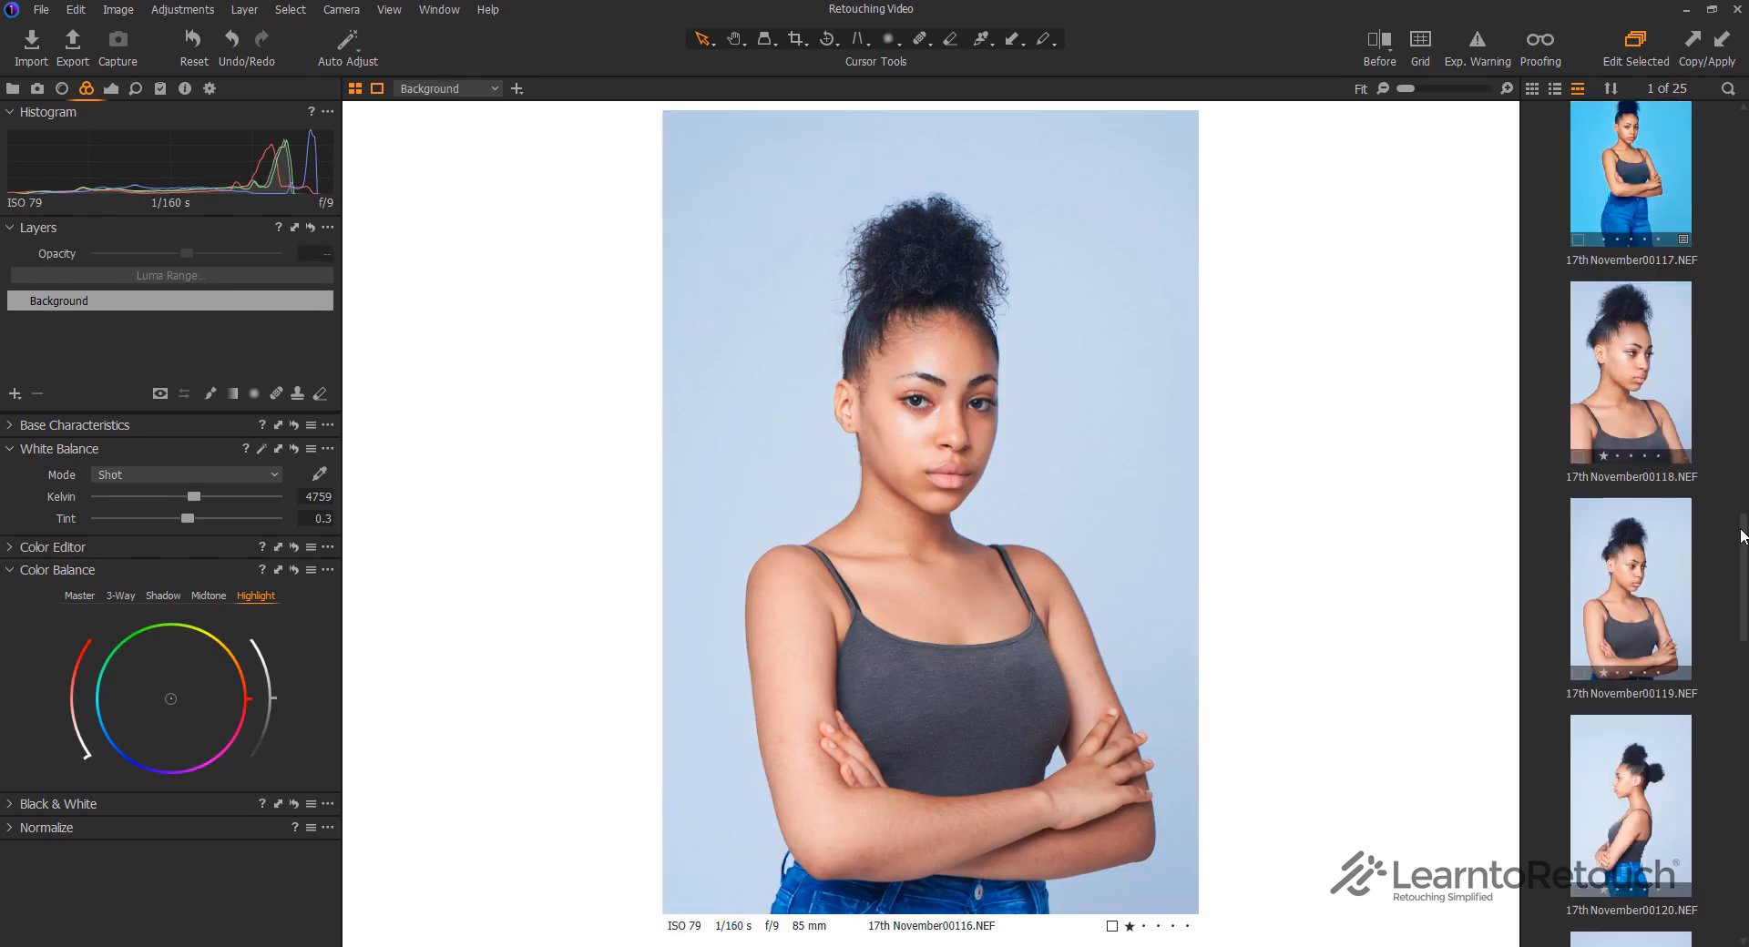
{"action": "scroll", "coordinate": [1741, 536], "scroll_direction": "down", "scroll_amount": 5}
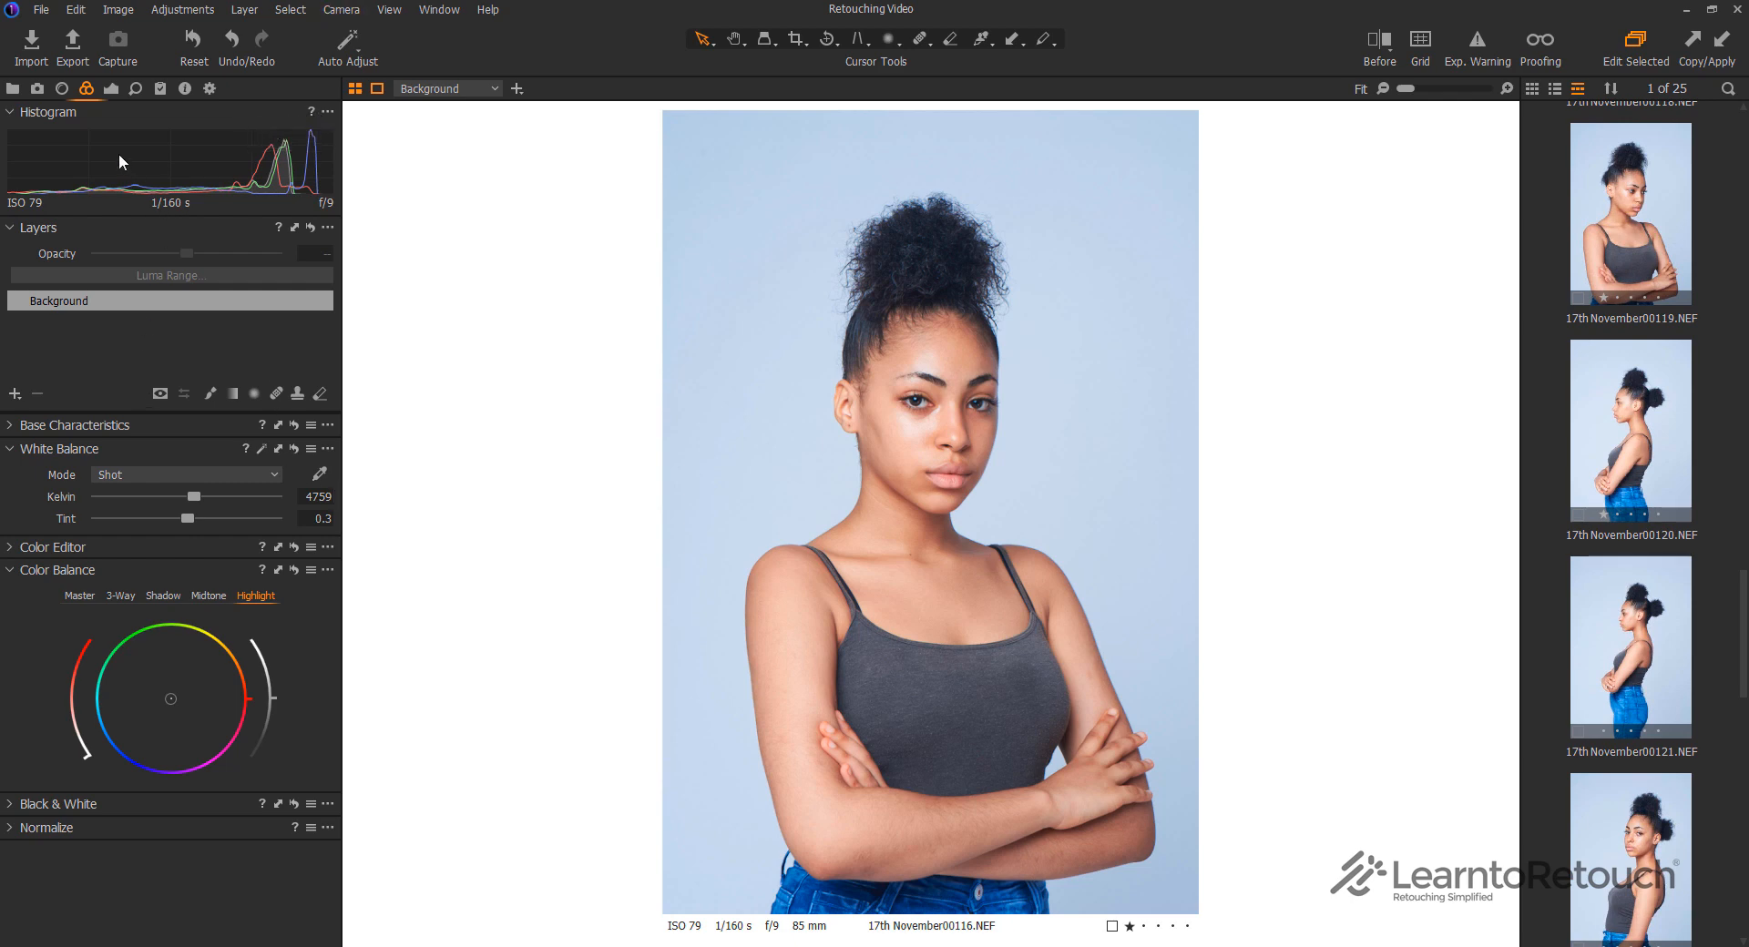
{"action": "left_click", "coordinate": [62, 88]}
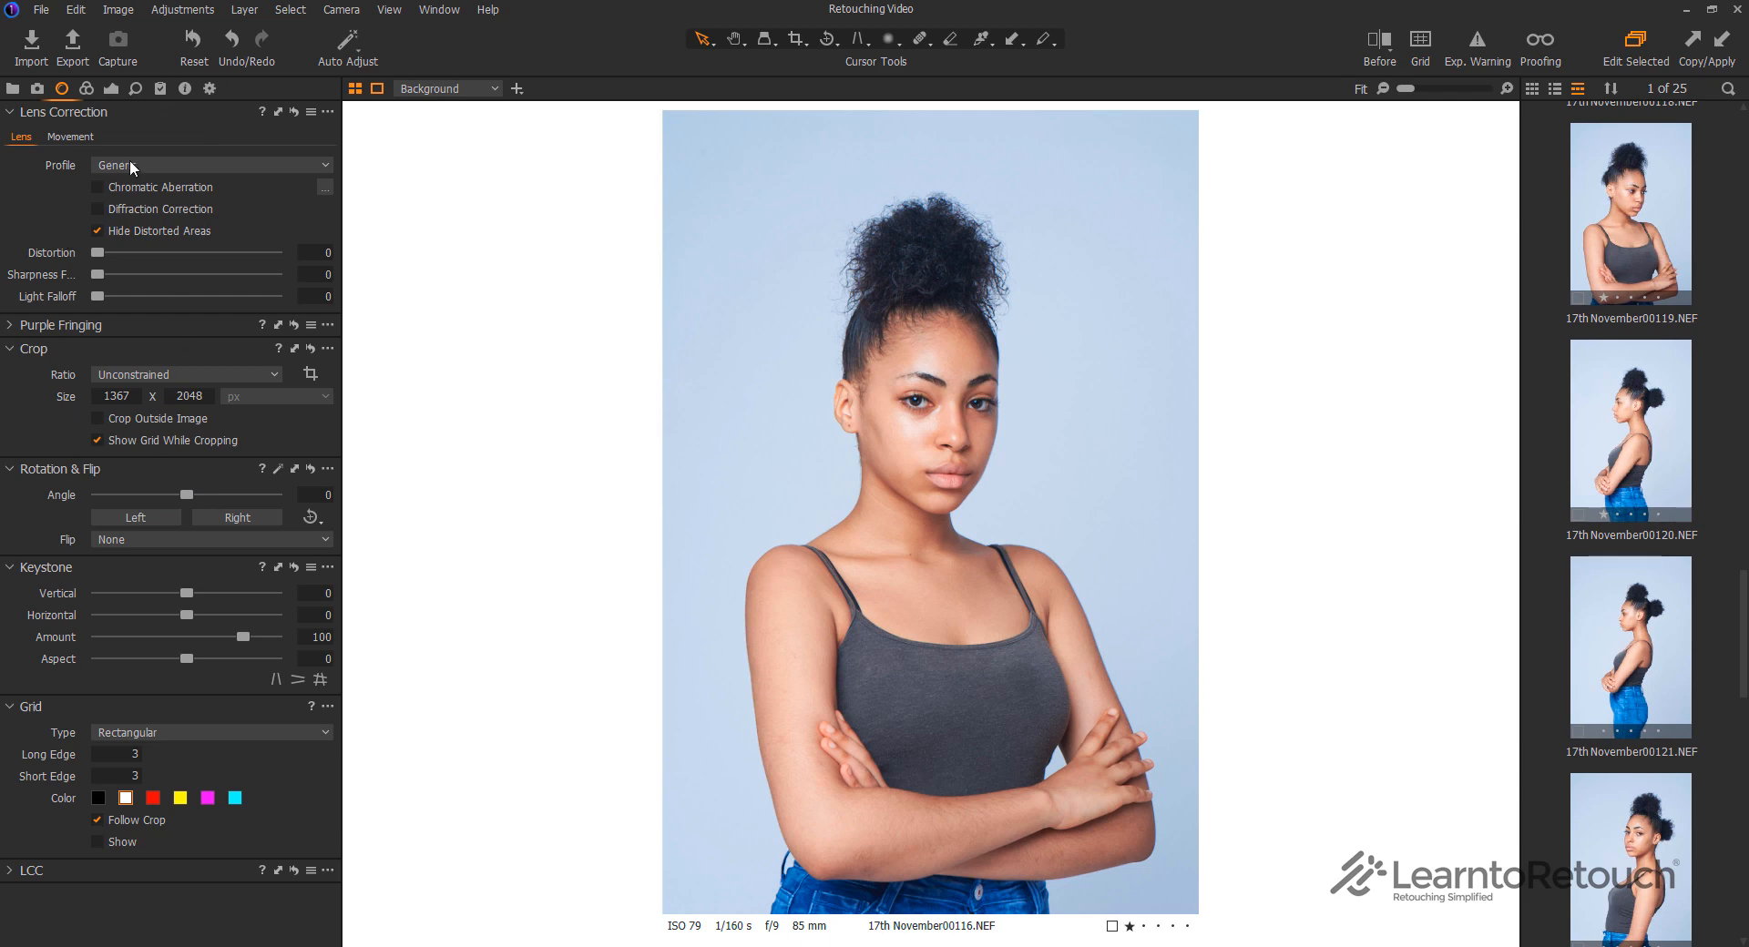
{"action": "left_click", "coordinate": [106, 87]}
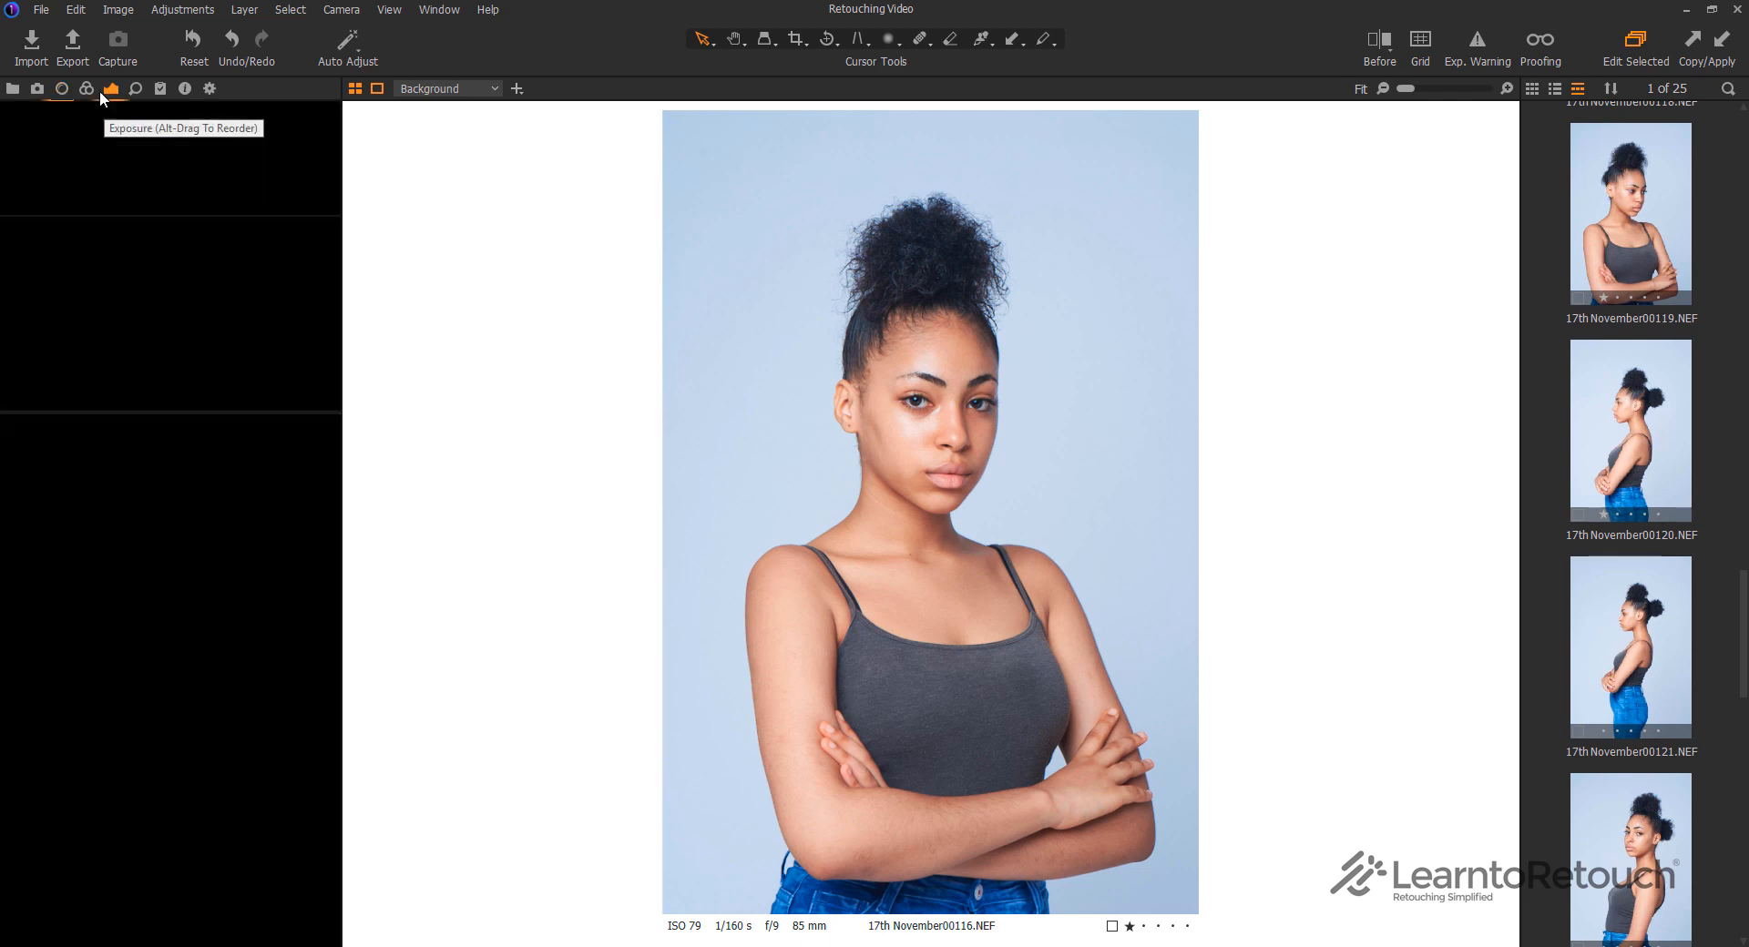
{"action": "left_click", "coordinate": [88, 90]}
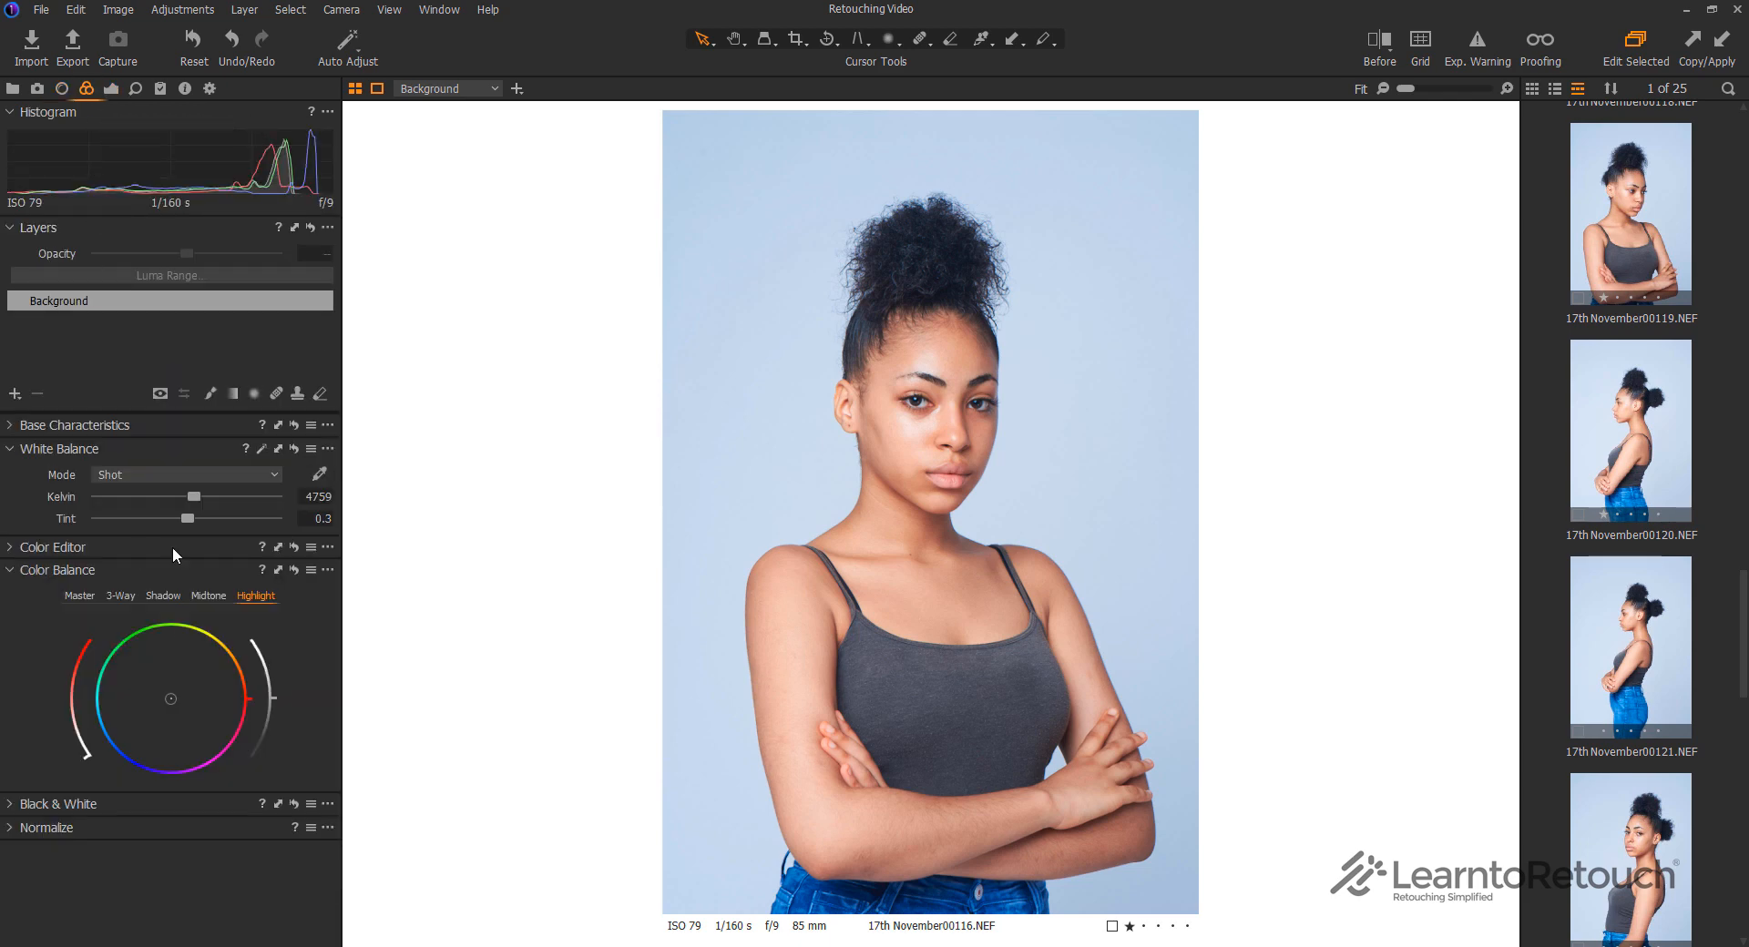
{"action": "left_click", "coordinate": [109, 89]}
{"action": "left_click", "coordinate": [134, 88]}
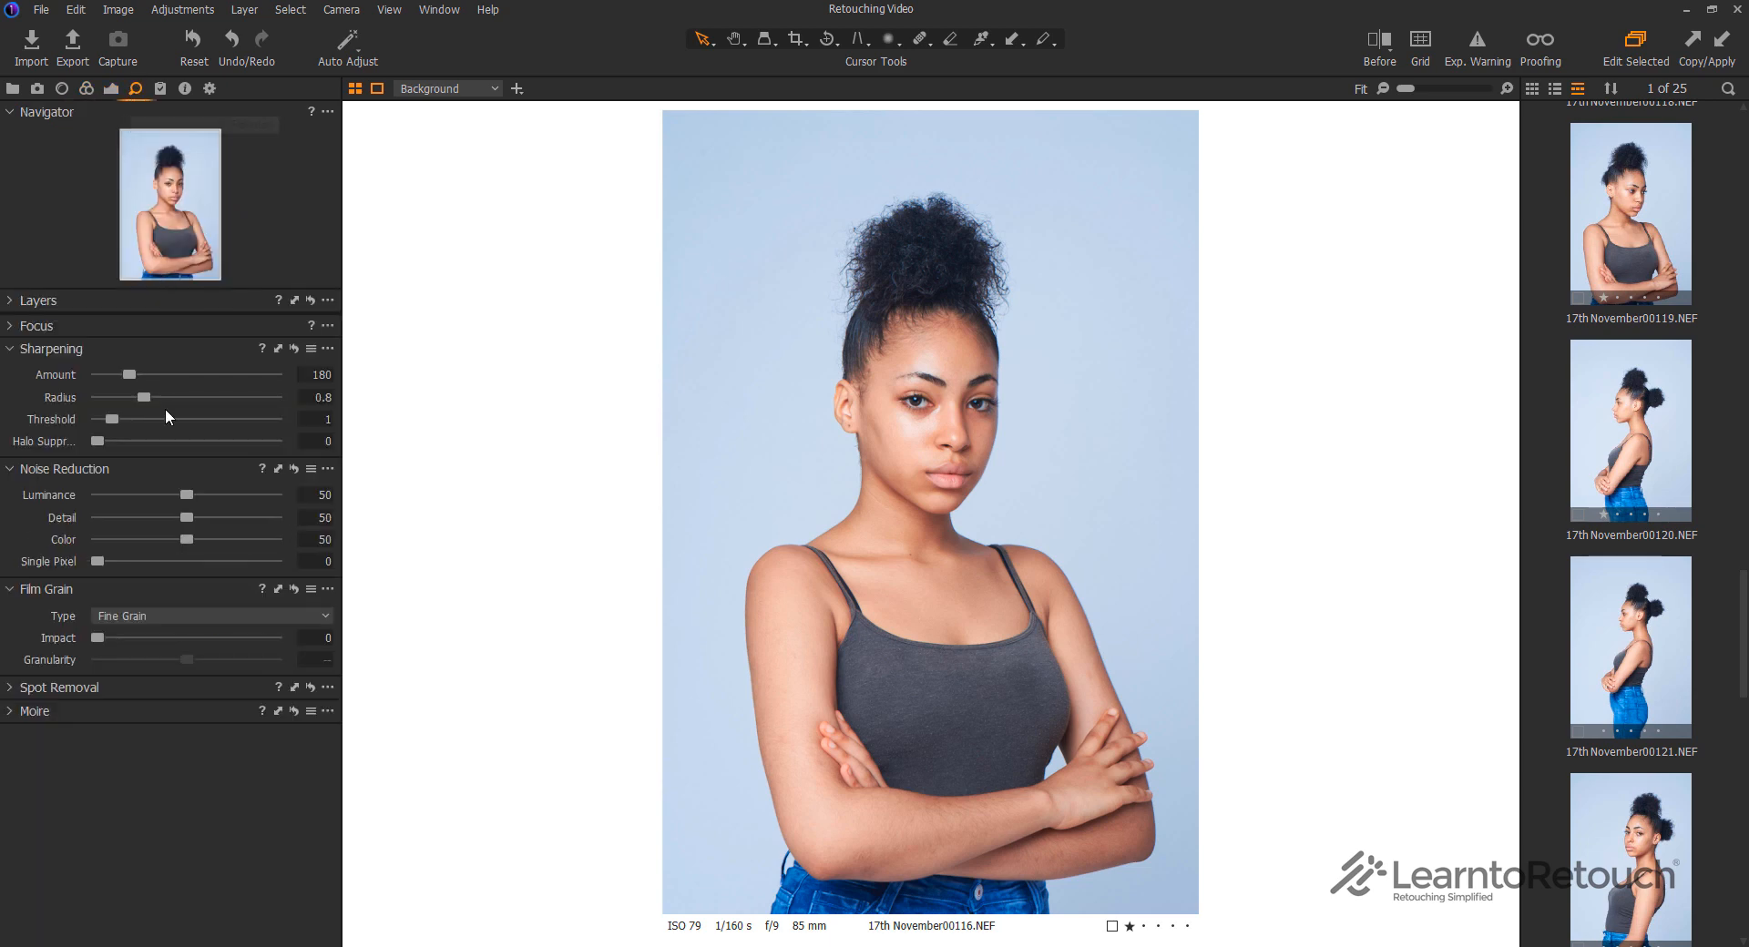
{"action": "left_click", "coordinate": [88, 89]}
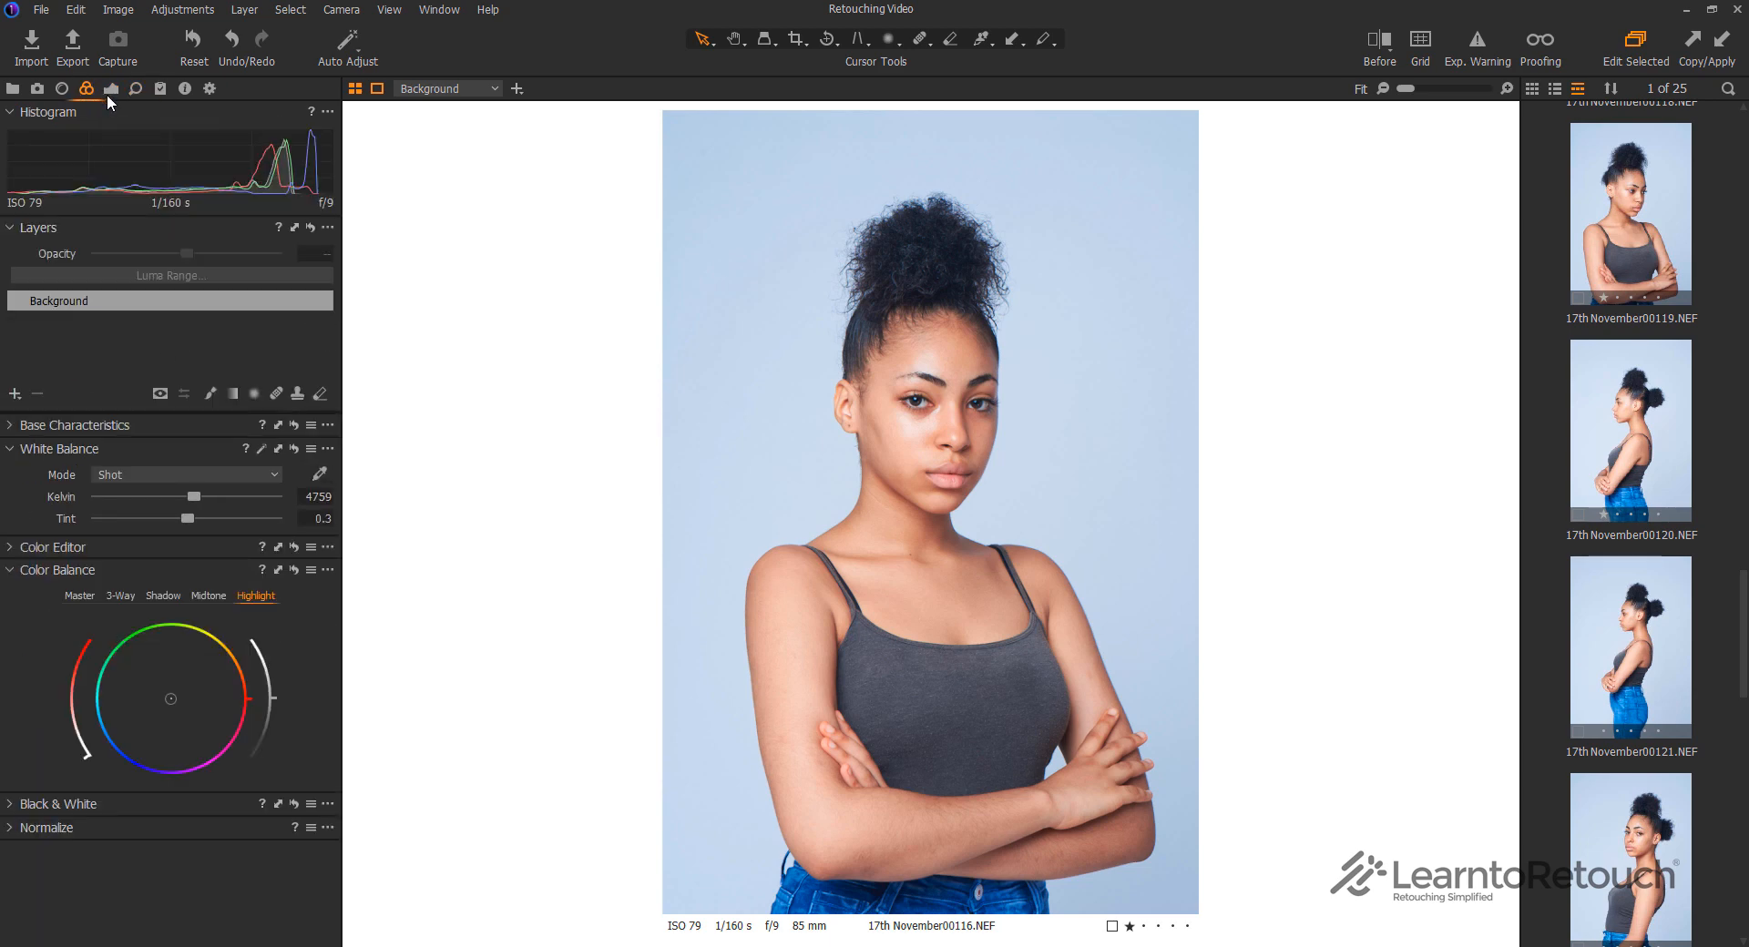
Show the Exposure tools and browse the thumbnails back to the earlier portraits around 17th November00113.NEF
{"action": "left_click", "coordinate": [109, 92]}
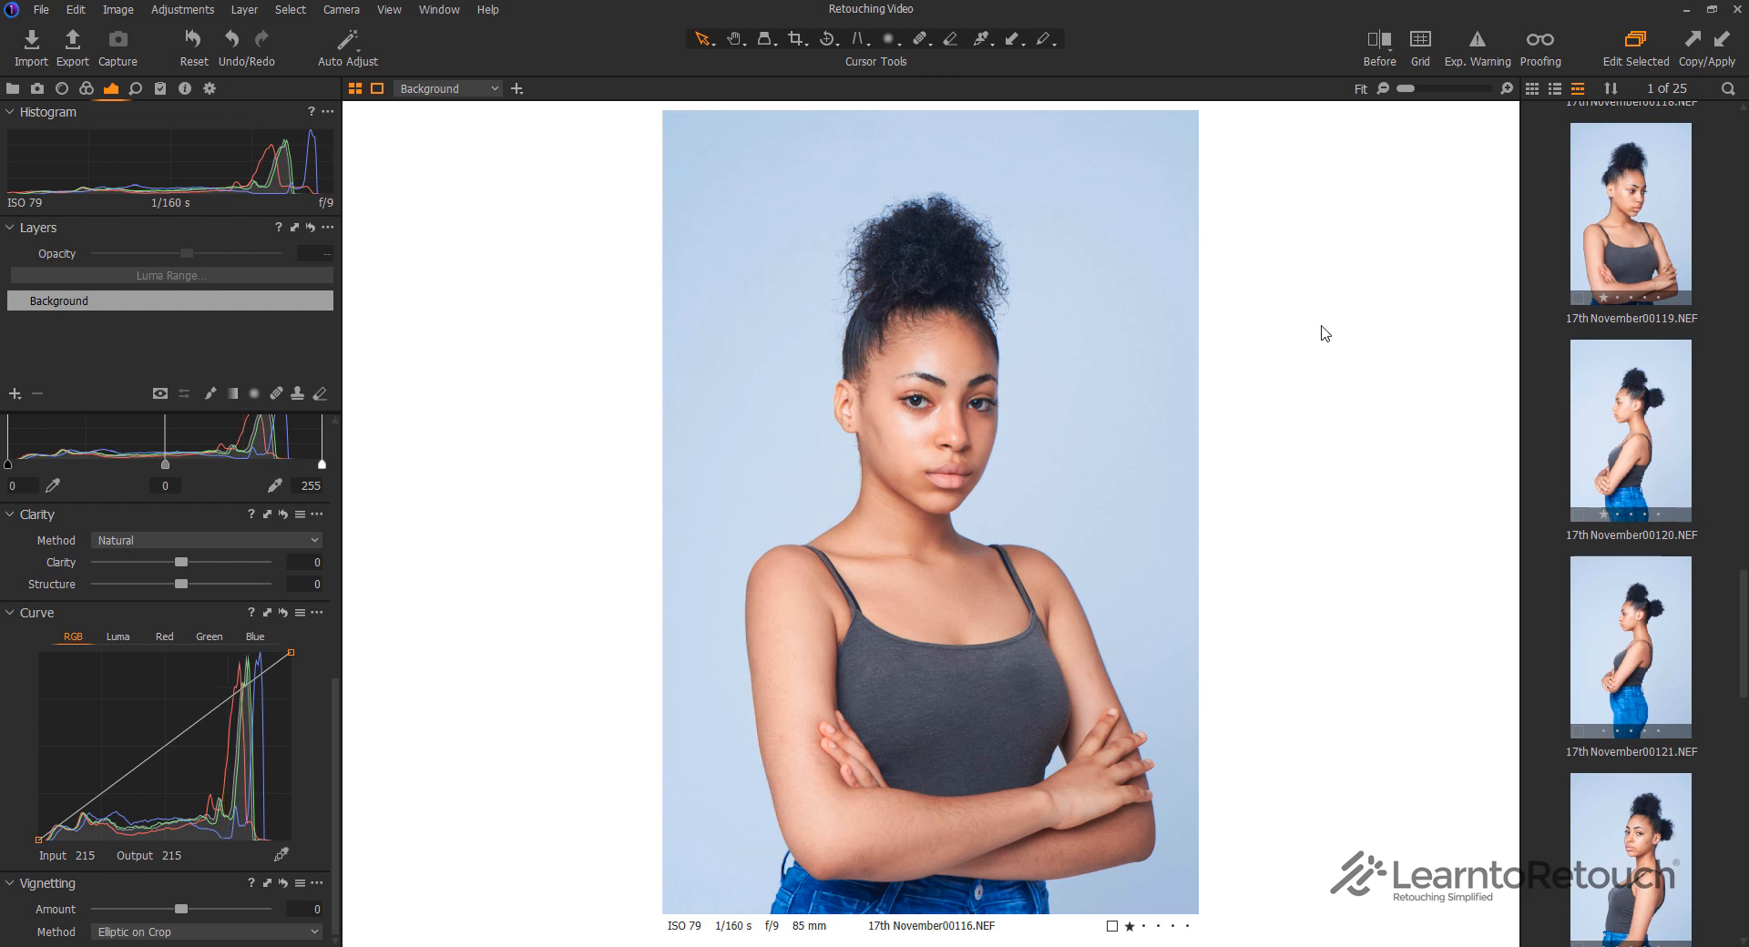
{"action": "scroll", "coordinate": [1676, 501], "scroll_direction": "up", "scroll_amount": 5}
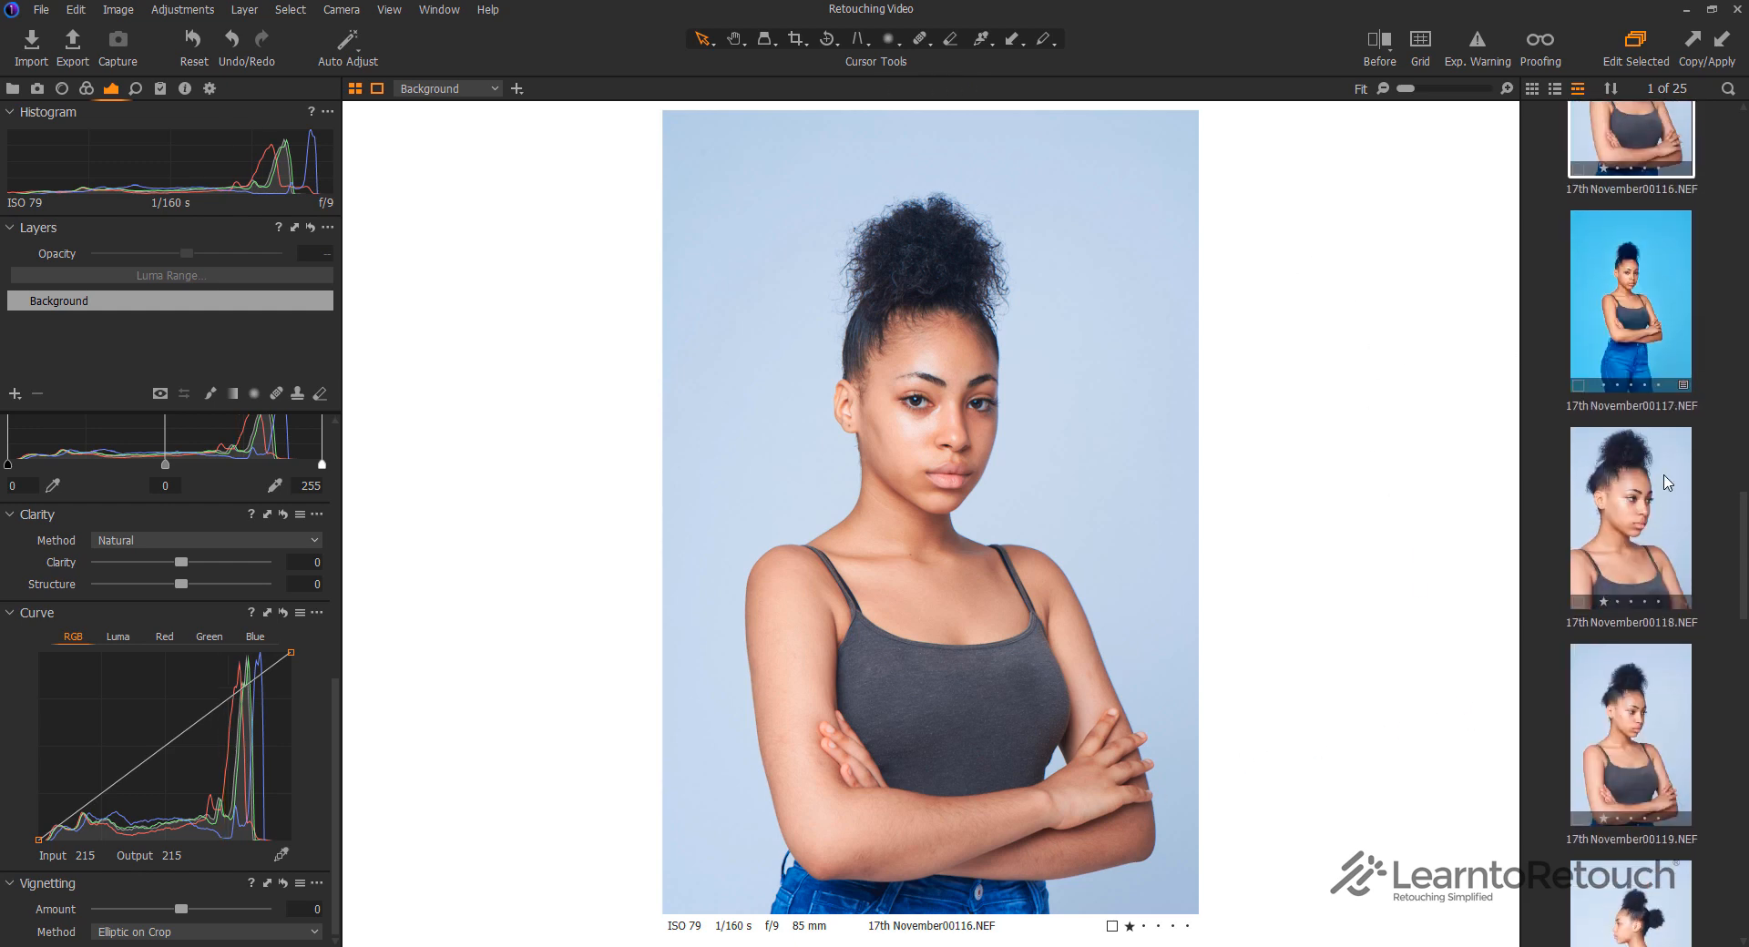
{"action": "scroll", "coordinate": [1667, 483], "scroll_direction": "up", "scroll_amount": 7}
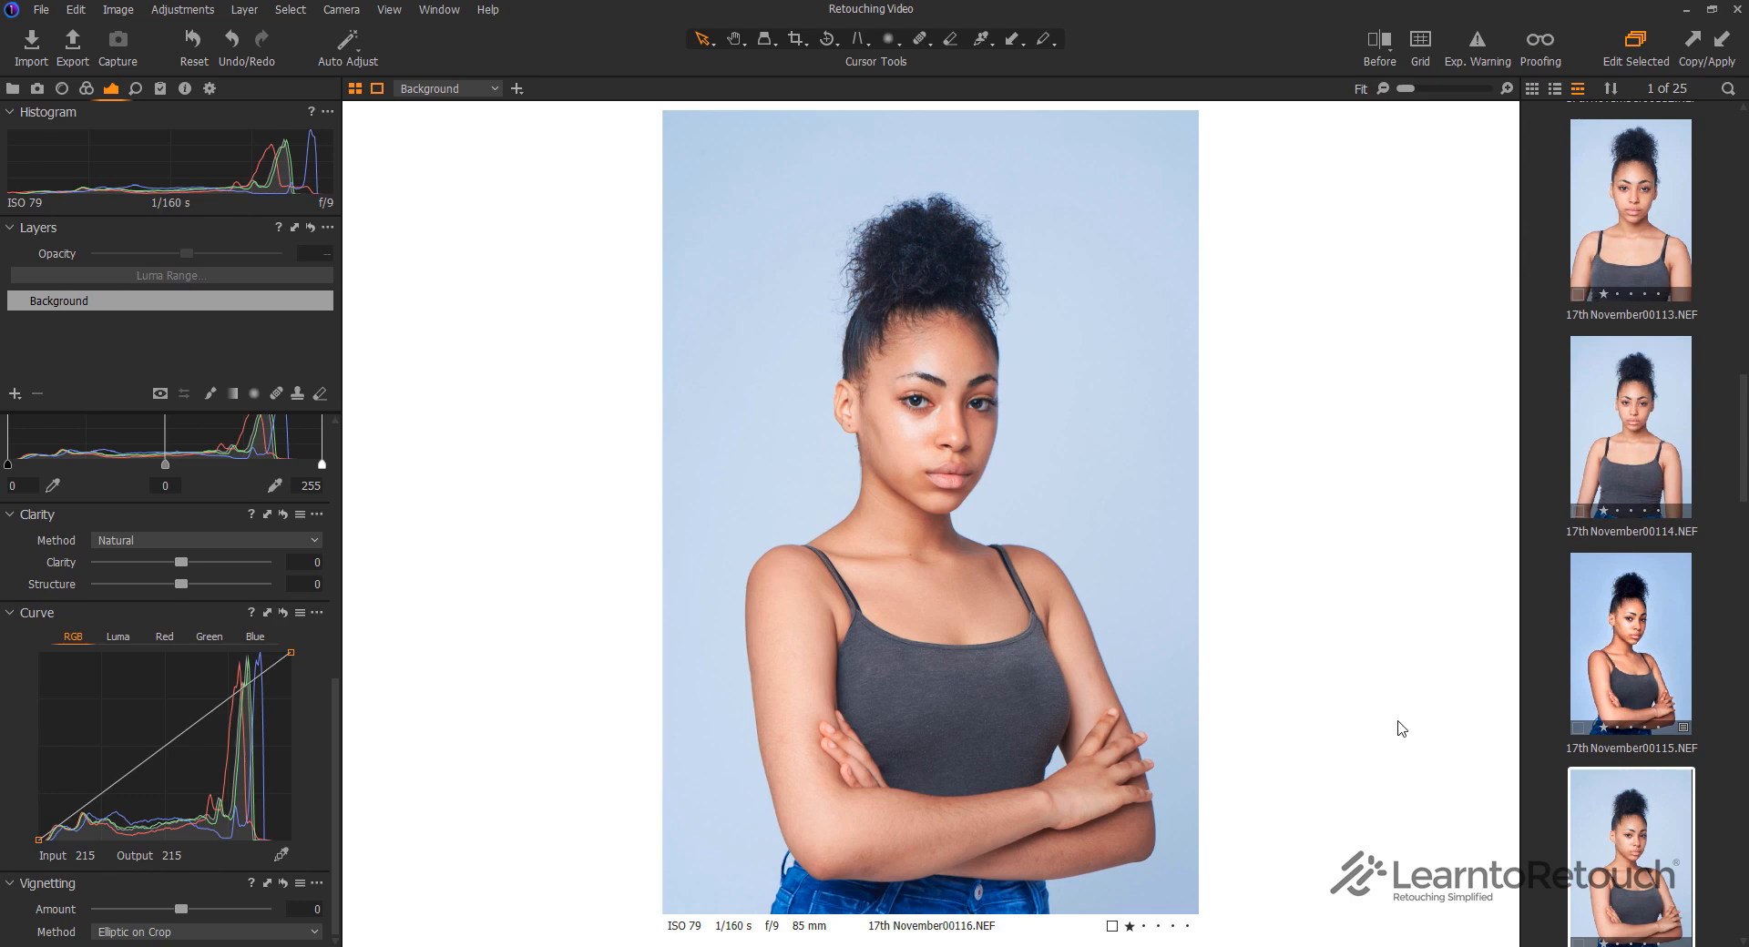